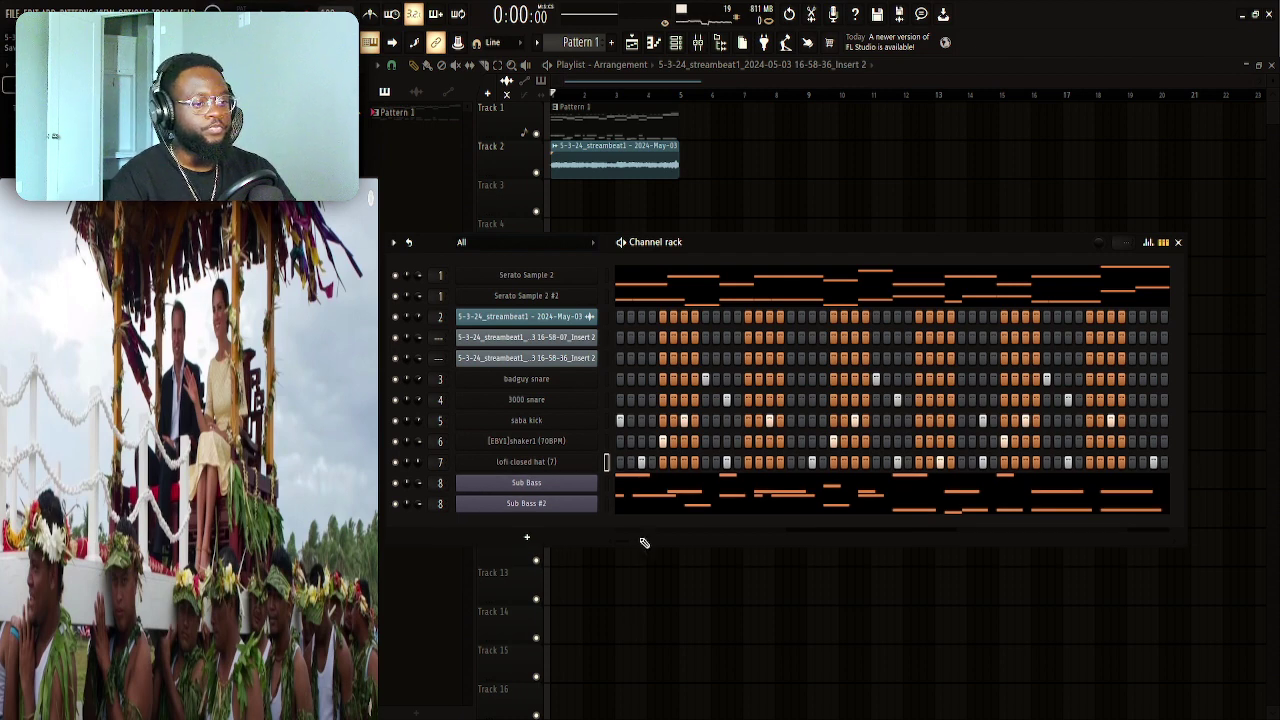
Move the streambeat audio clip to Track 4 and split Pattern 1 into separate patterns by channel
left_click_drag(597, 158, 603, 238)
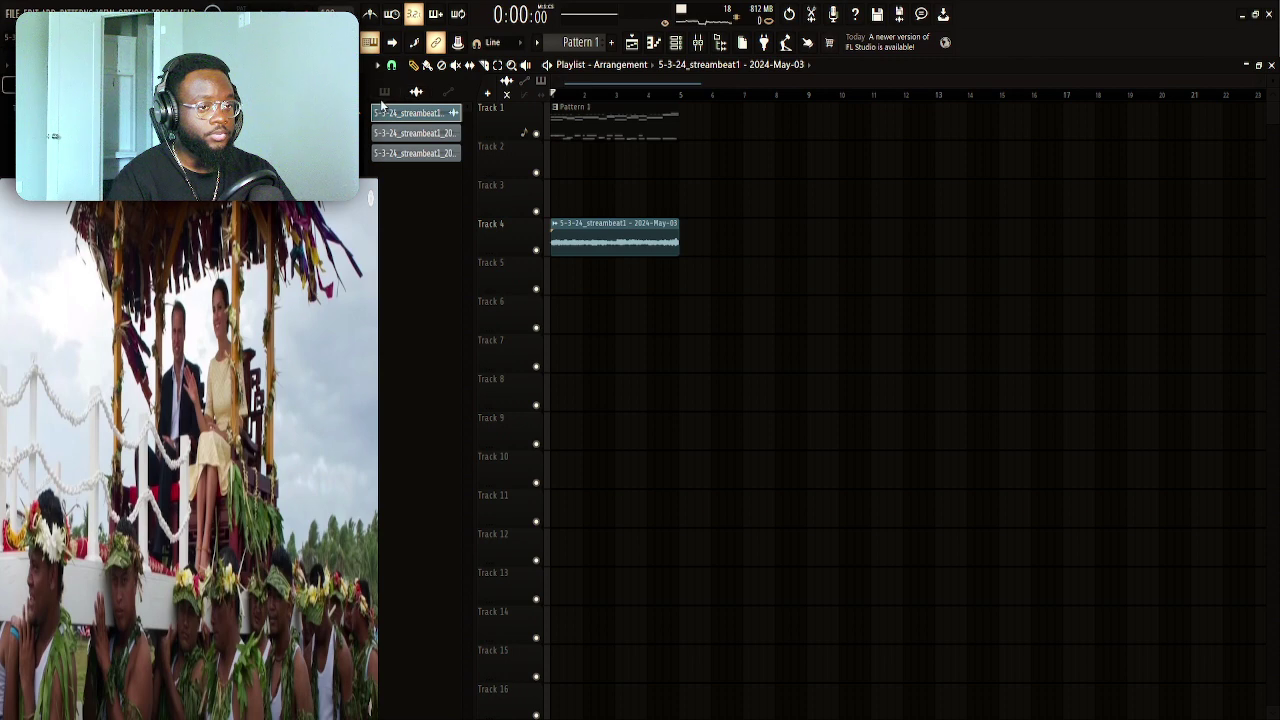
left_click(384, 91)
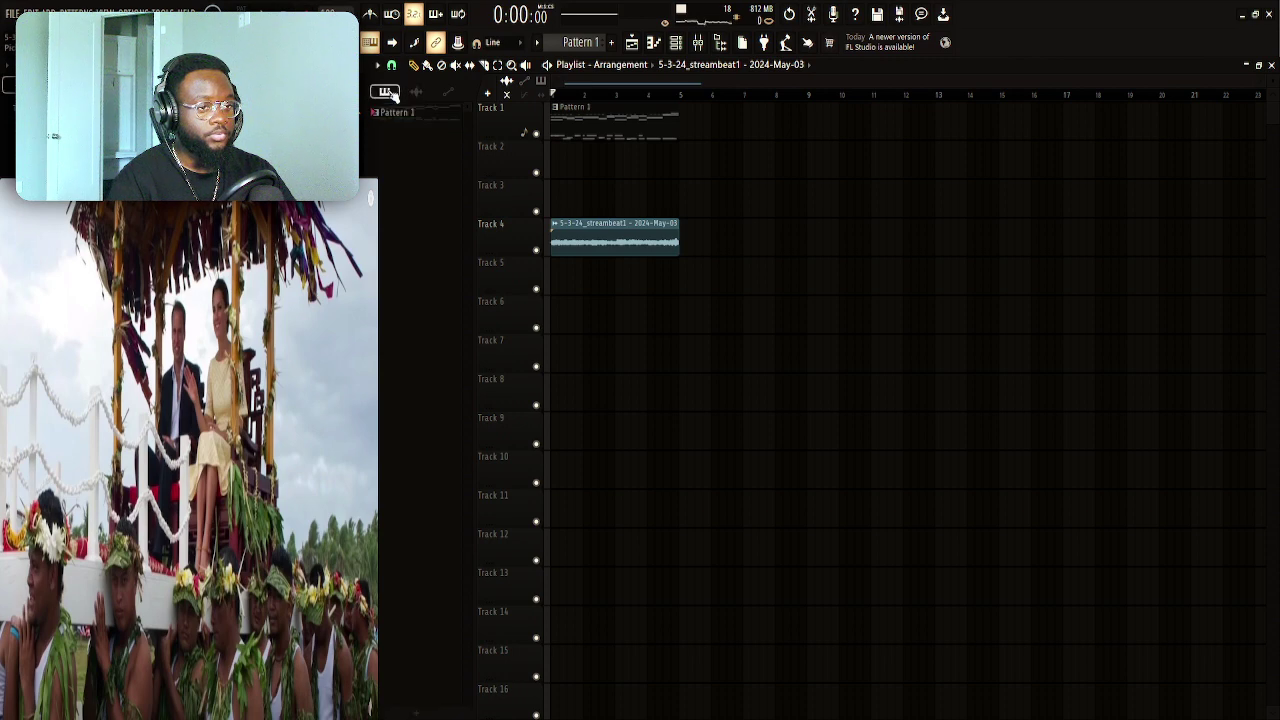
left_click(462, 352)
Replace the Track 1 pattern clips with all nine split patterns stacked on Tracks 5 to 13 from bar 1
left_click_drag(730, 176, 550, 101)
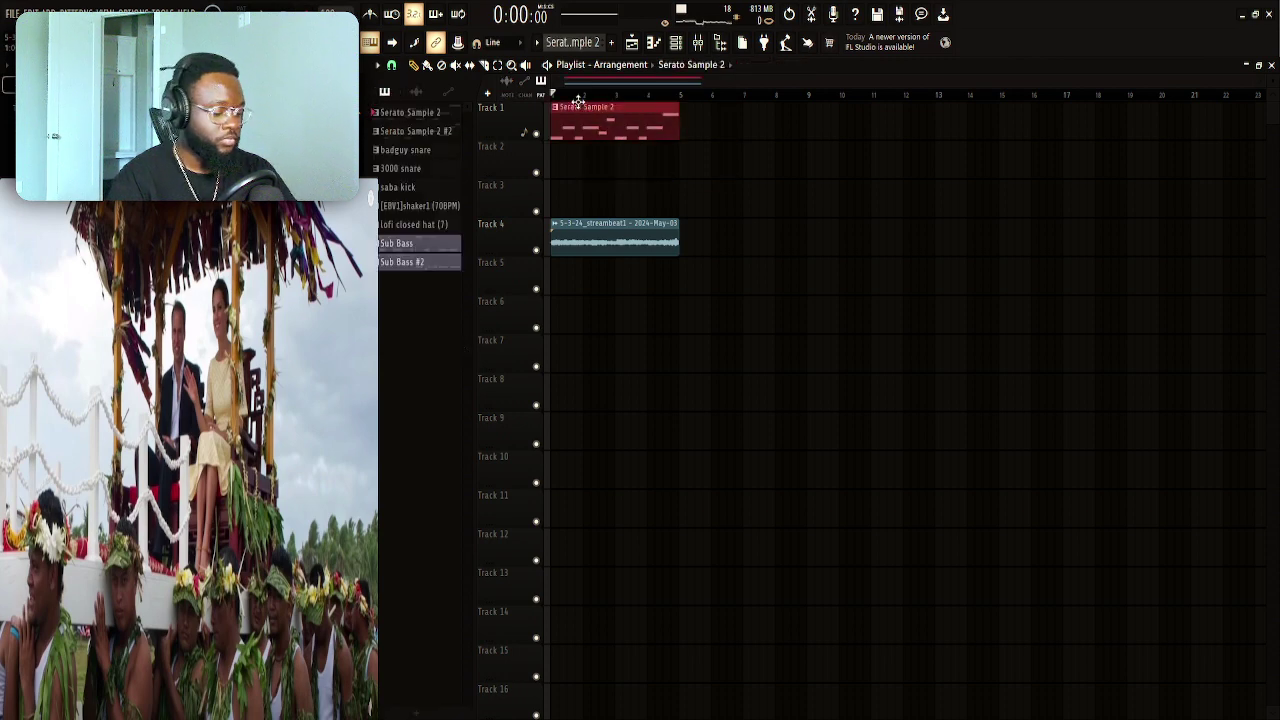
key("Delete")
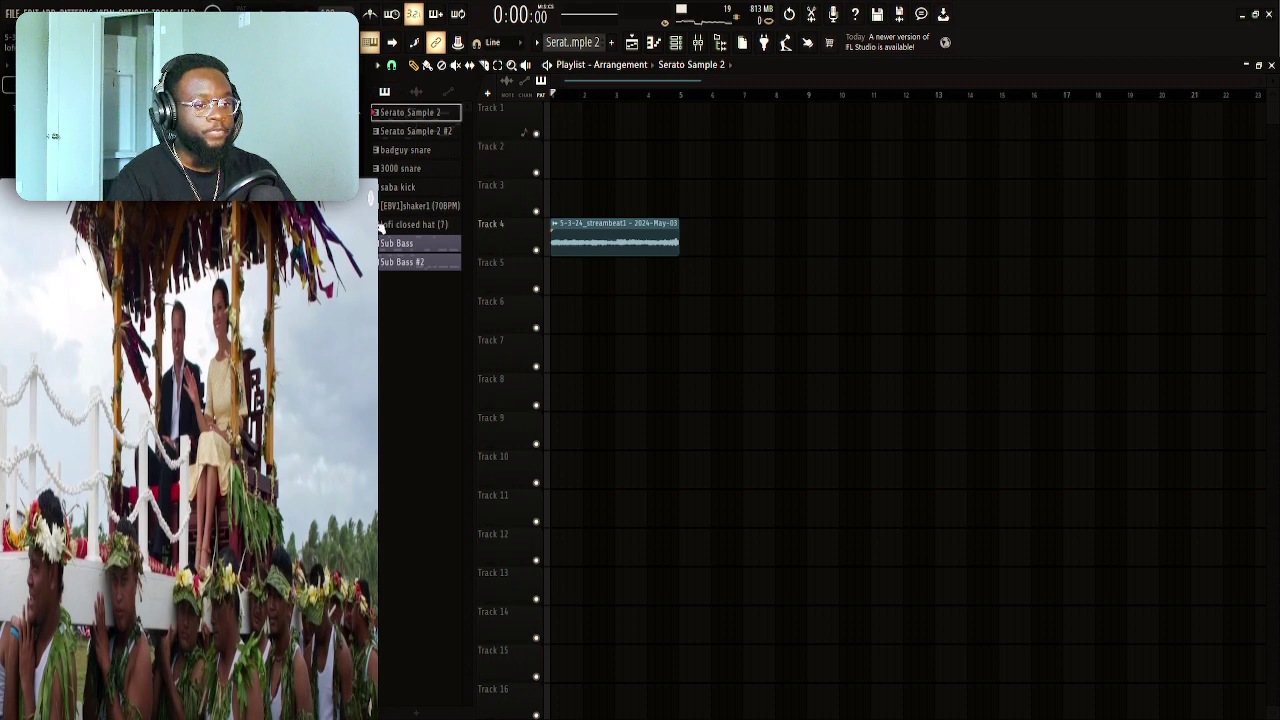
left_click(388, 264)
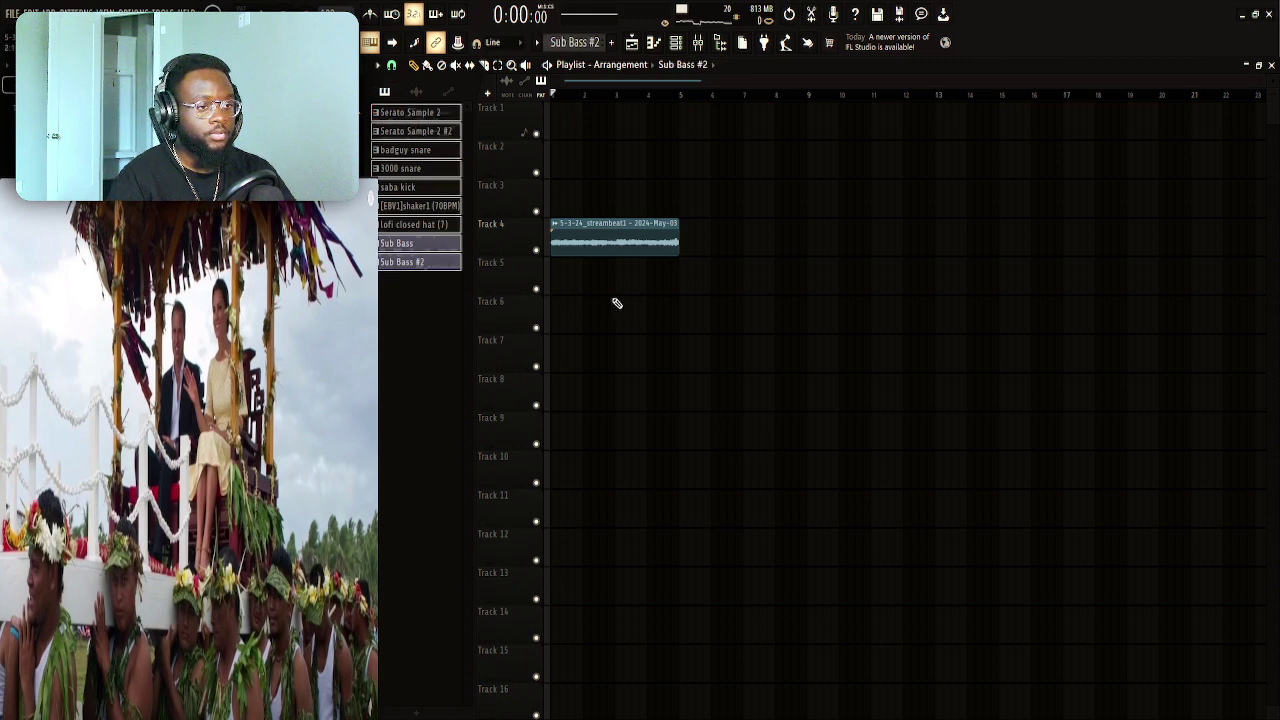
left_click_drag(392, 119, 553, 276)
Move the Serato Sample 2 #2 and Sub Bass #2 clips to bar 5 and duplicate the five drum clips just after bar 5
left_click(764, 316)
left_click_drag(636, 579, 765, 579)
left_click_drag(630, 316, 758, 315)
left_click_drag(731, 370, 754, 486)
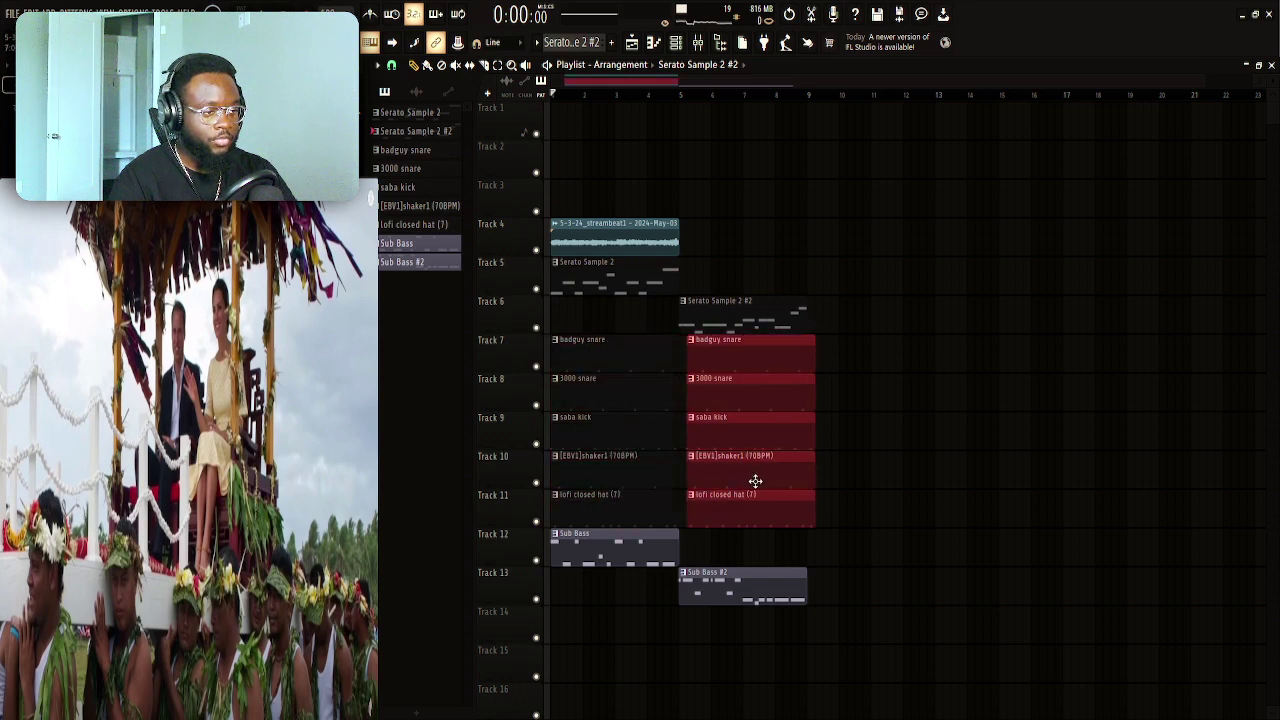
Move the streambeat audio clip down to Track 14 and mute that track
left_click_drag(636, 244, 637, 633)
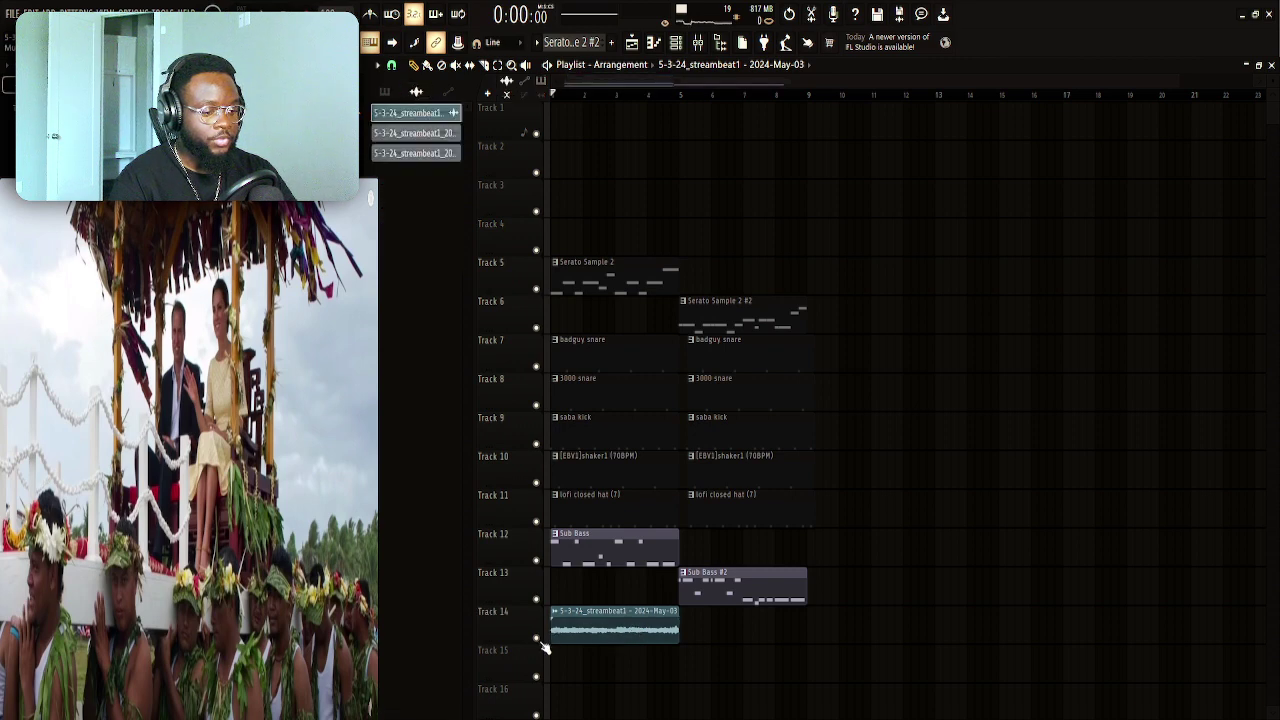
left_click(537, 638)
Examine the effects chain on mixer Insert 1
left_click(697, 42)
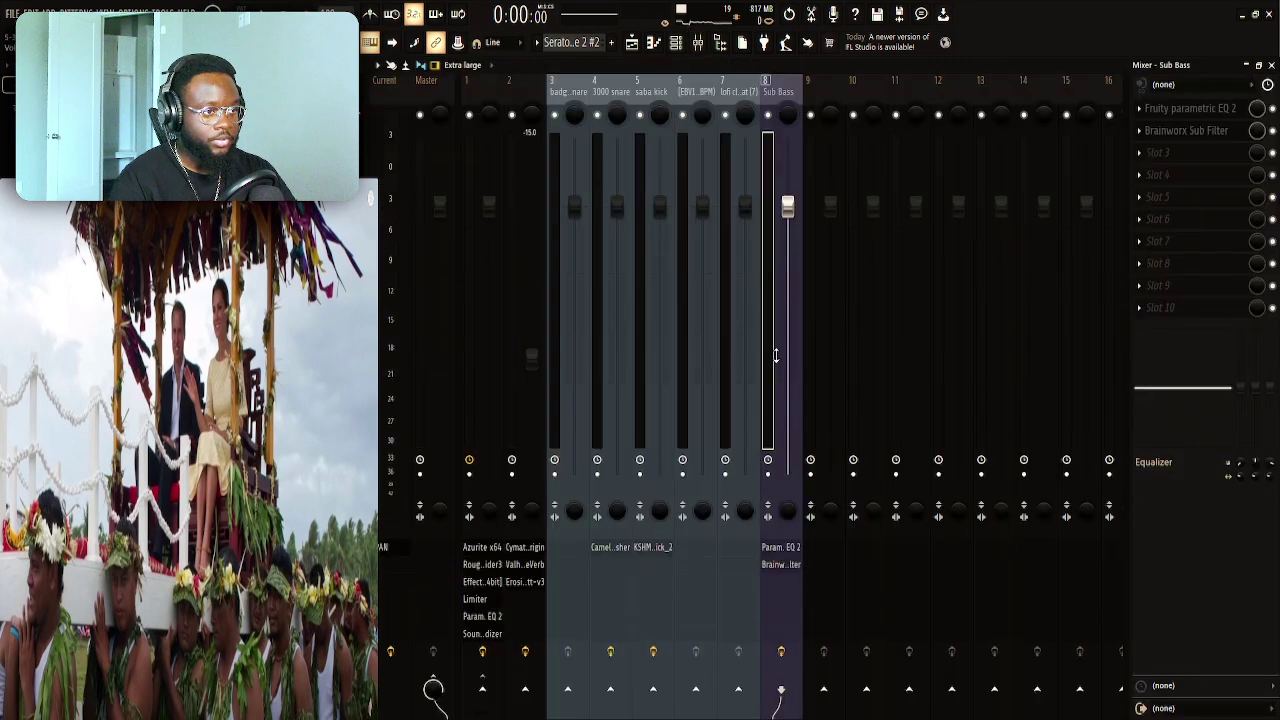
left_click(476, 249)
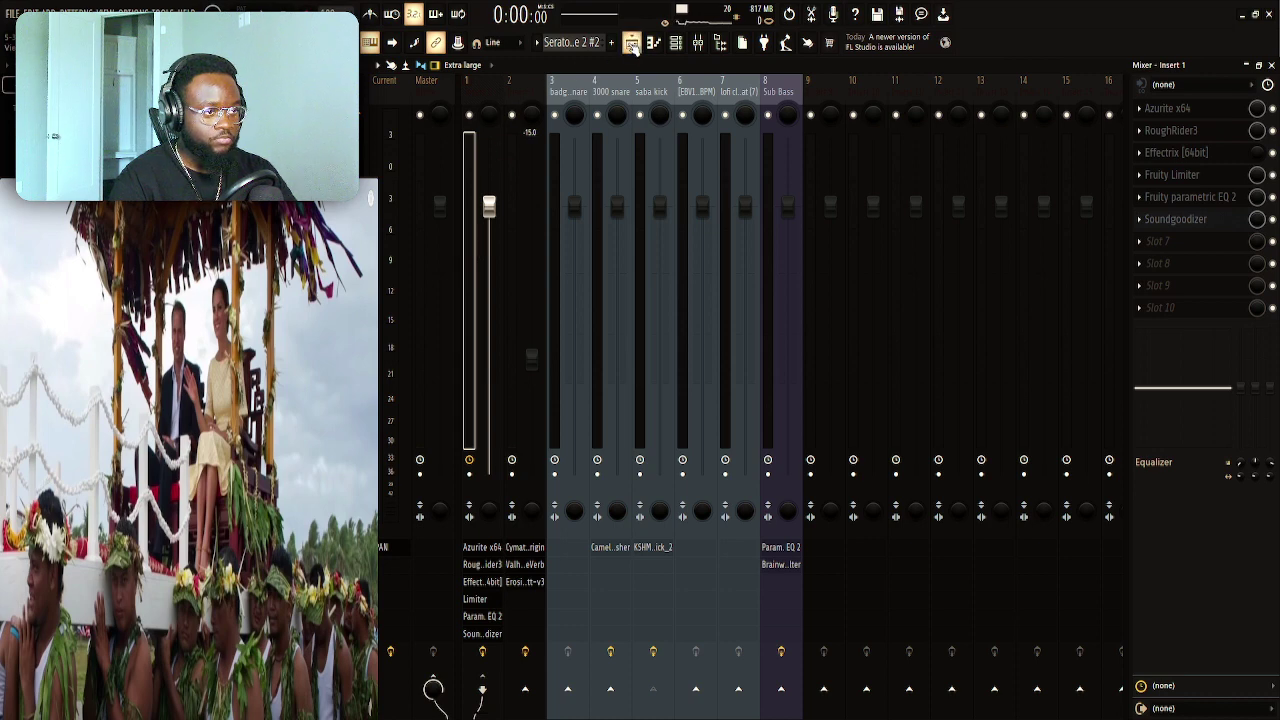
left_click(632, 42)
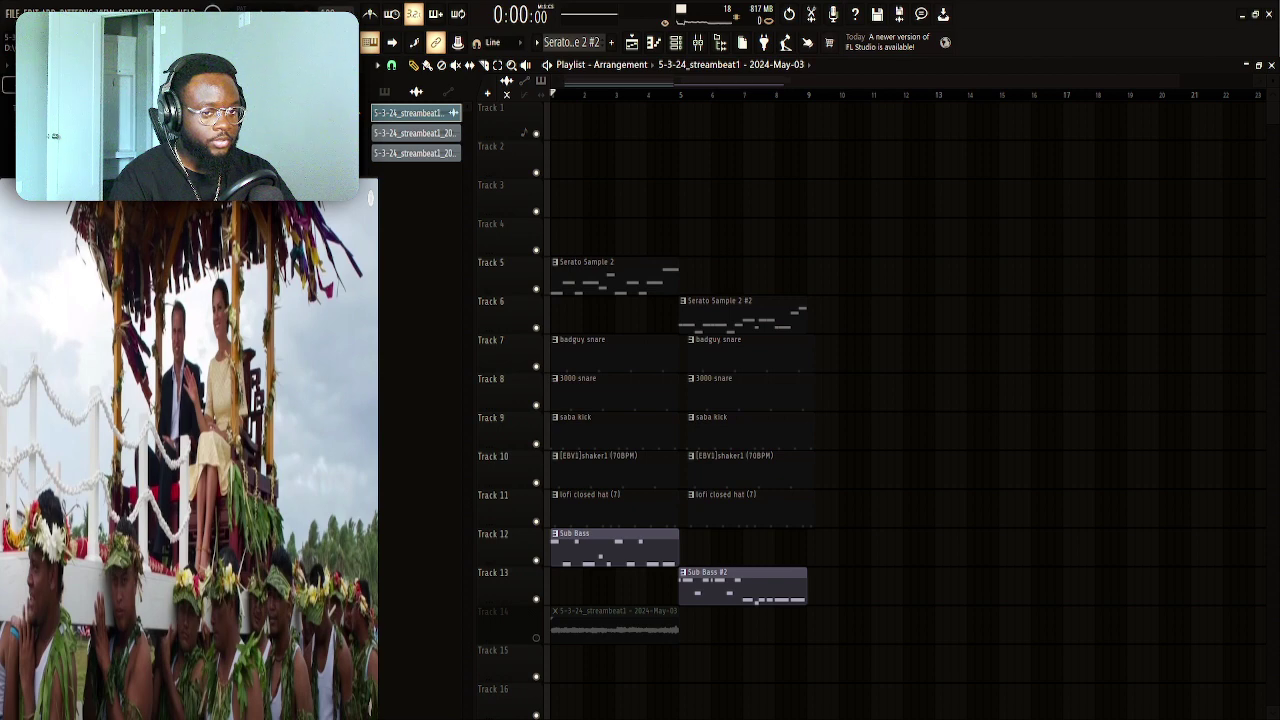
Shift all the playlist clips together so the arrangement starts at bar 9
left_click_drag(854, 218, 560, 715)
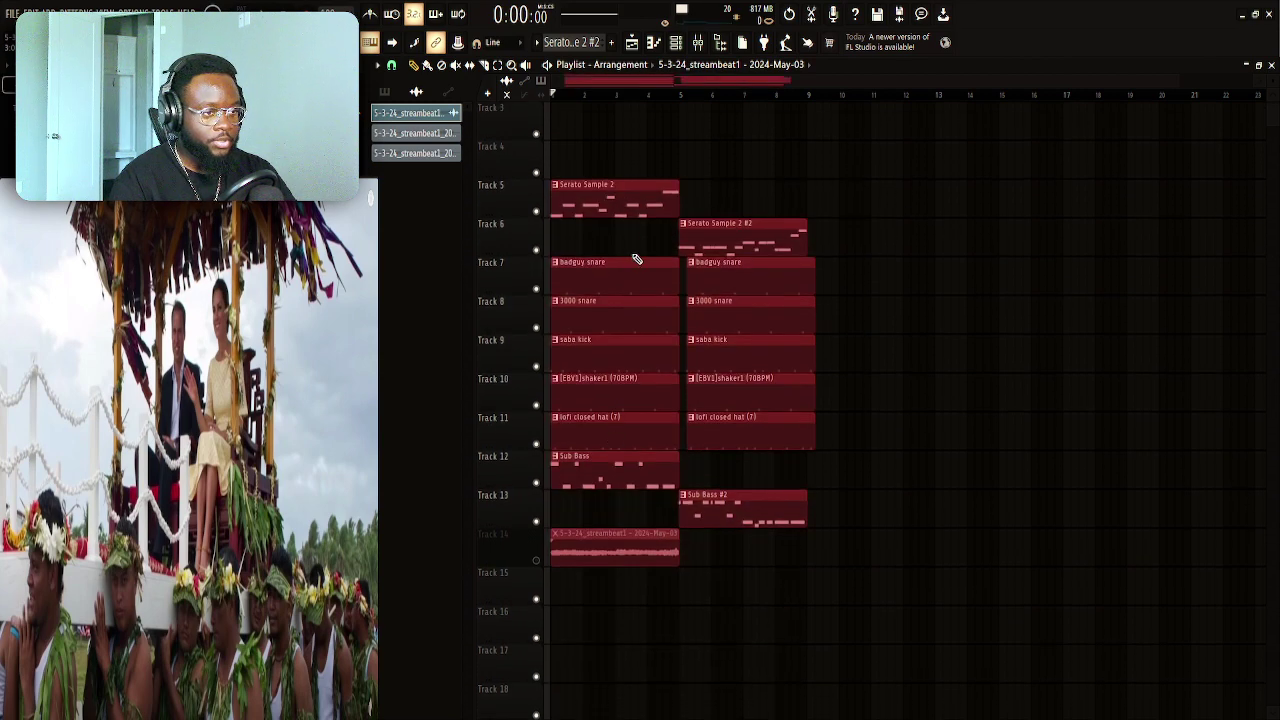
mouse_move(626, 212)
left_mouse_down()
mouse_move(855, 214)
mouse_move(883, 240)
left_mouse_up()
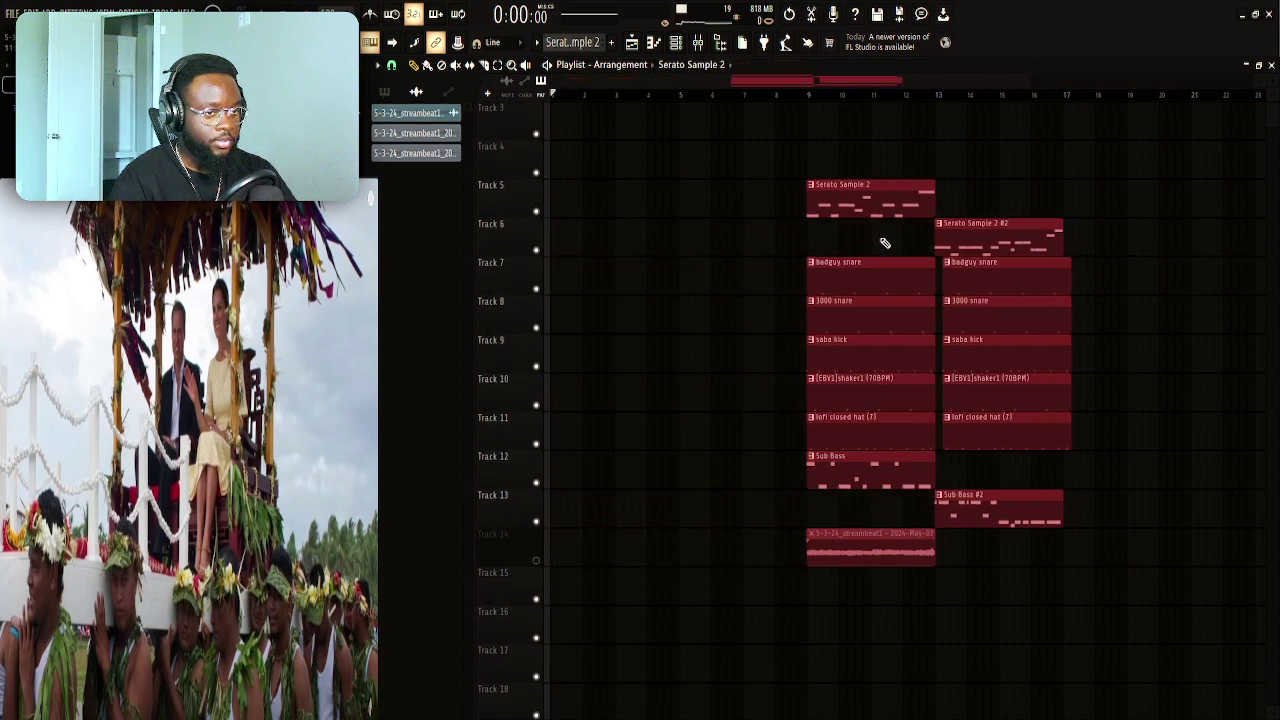
left_click(696, 238)
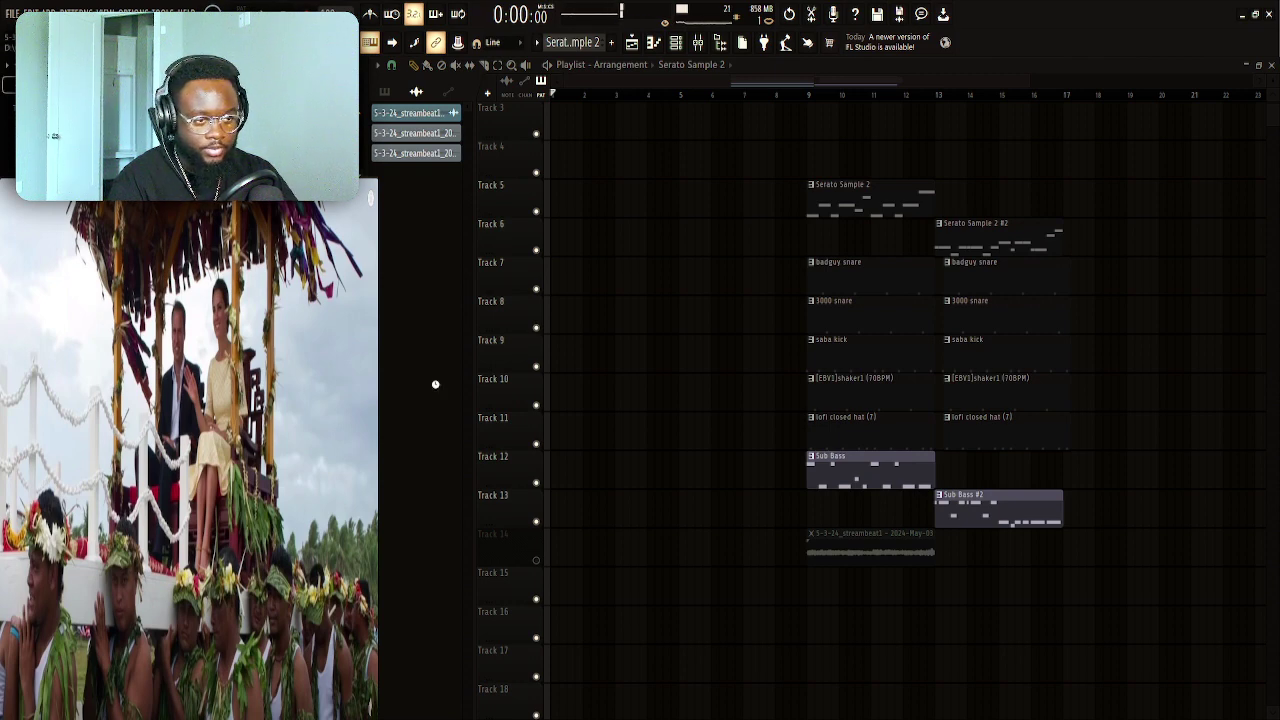
Import the "Stelvio Cipriani - Quel Pomeriggio Maledetto #11" audio onto Track 2 at bar 1 and solo the track for playback
left_click_drag(435, 384, 555, 133)
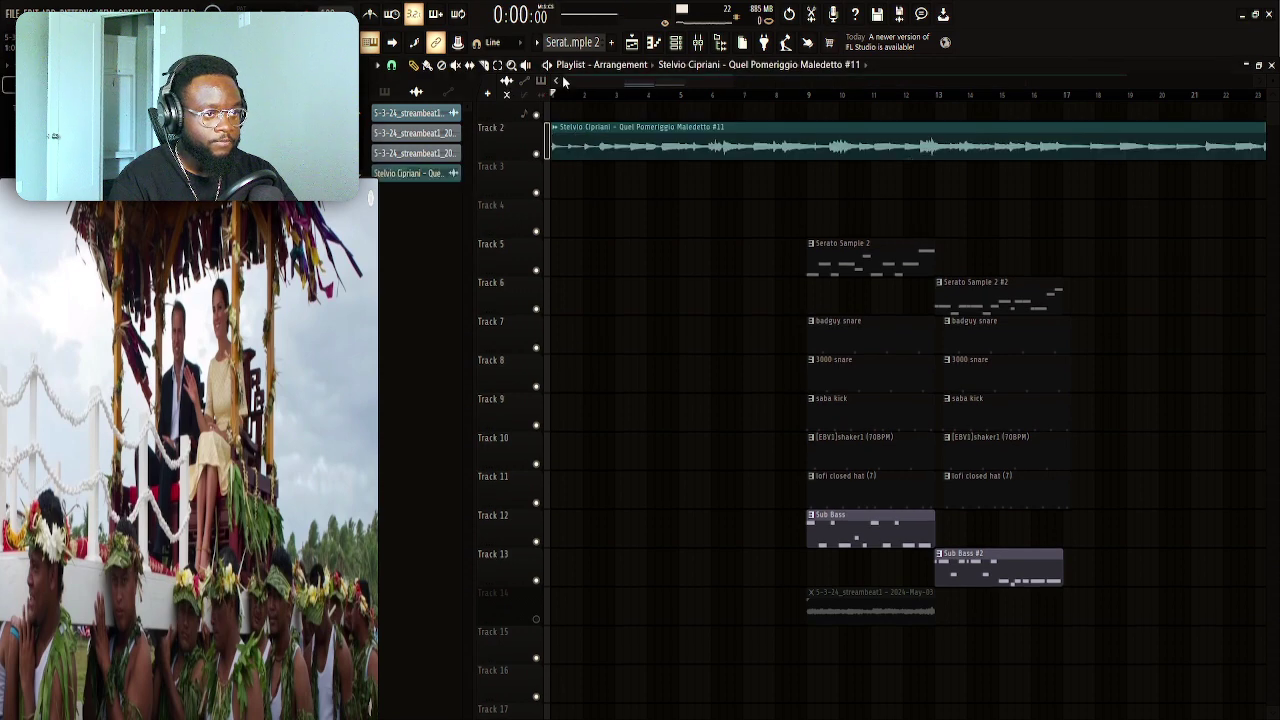
right_click(537, 155)
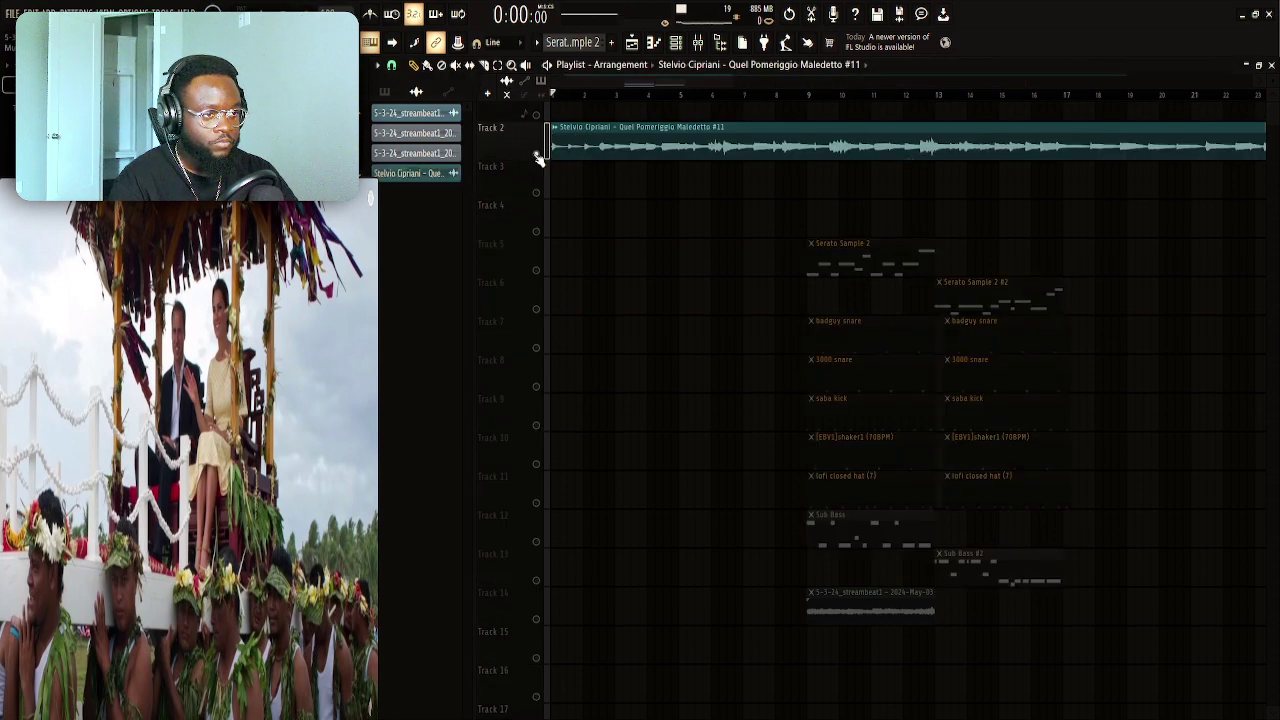
key("space")
Route the Stelvio Cipriani audio clip to mixer track 1
double_click(556, 145)
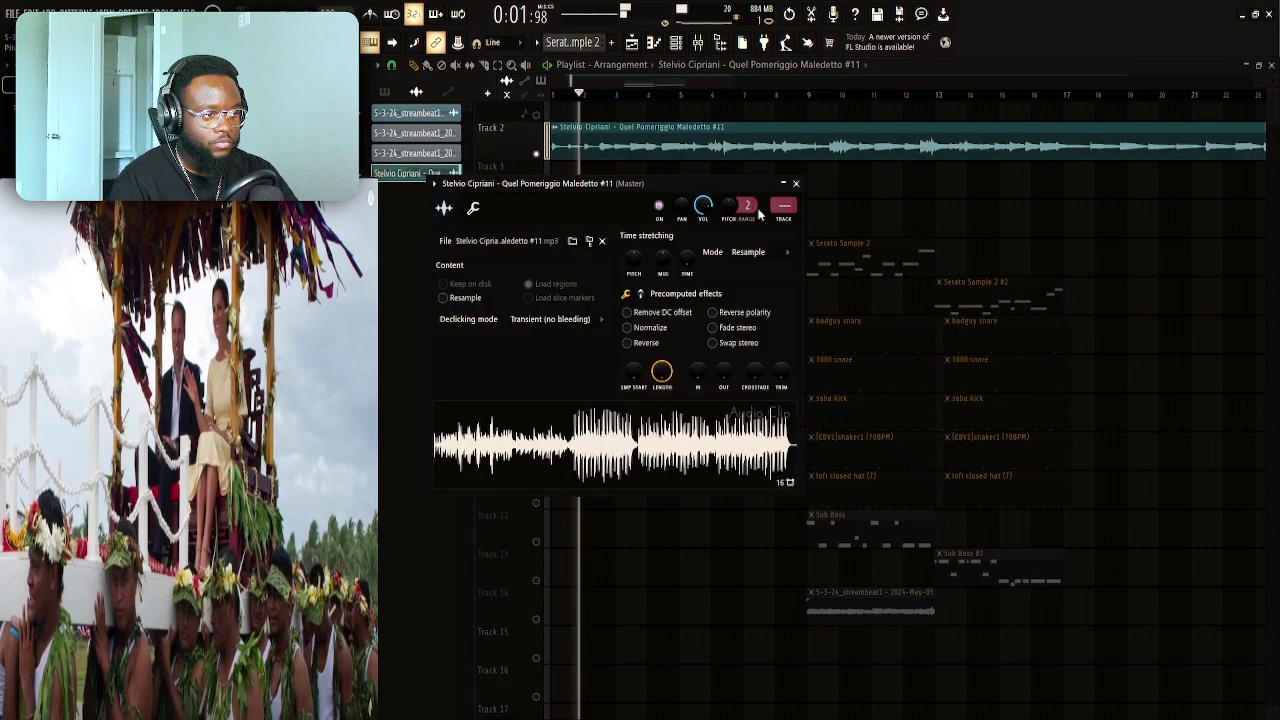
scroll(783, 206, "up", 1)
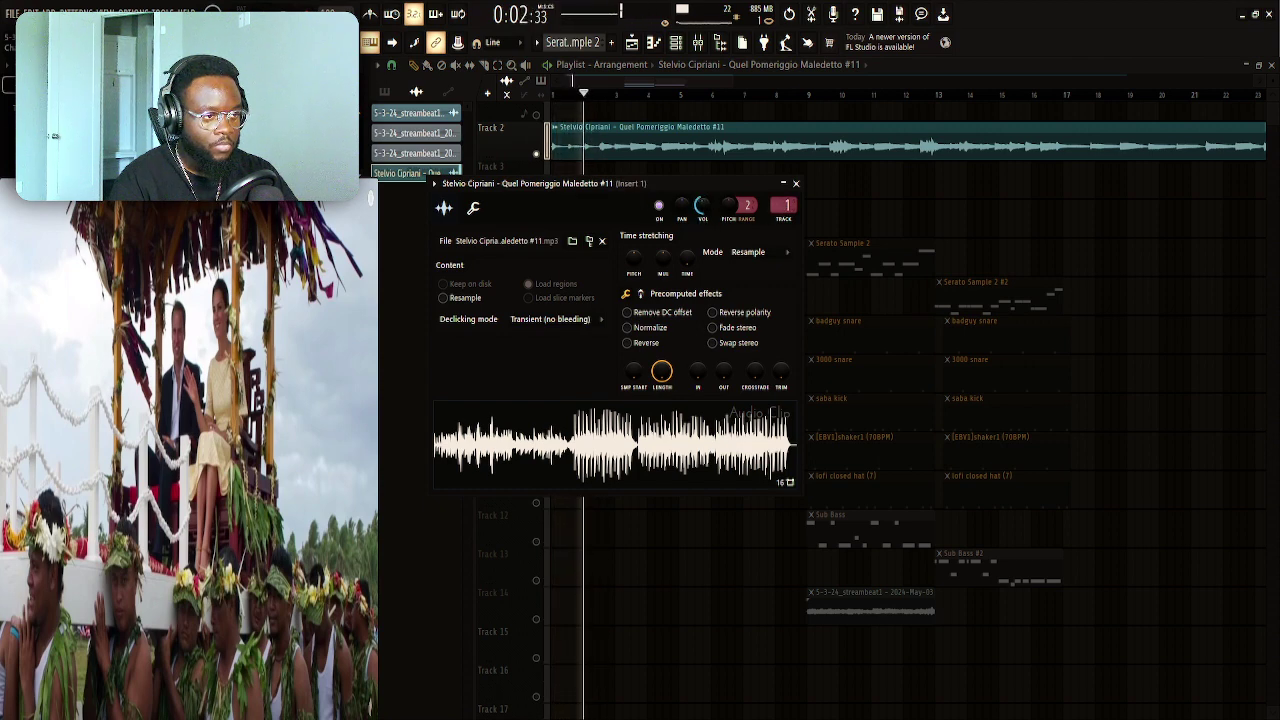
left_click(796, 183)
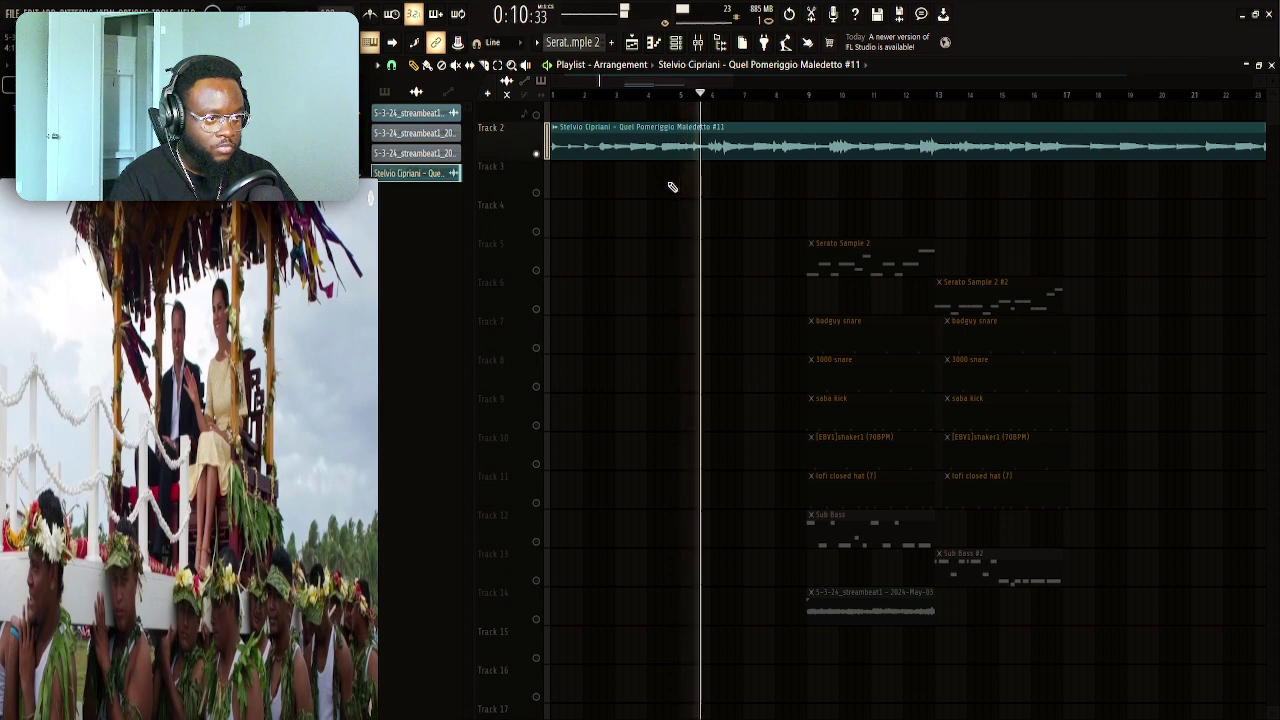
Audition the Stelvio Cipriani sample on Track 2 from the beginning
key("space")
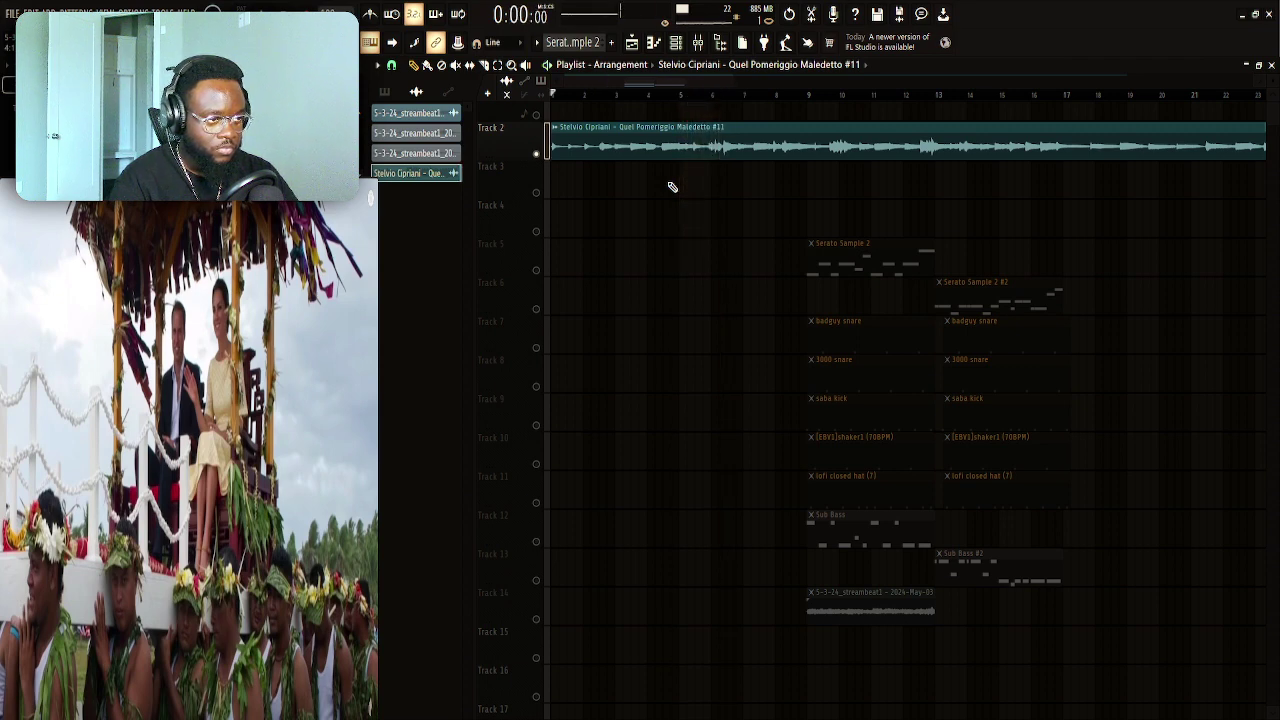
key("space")
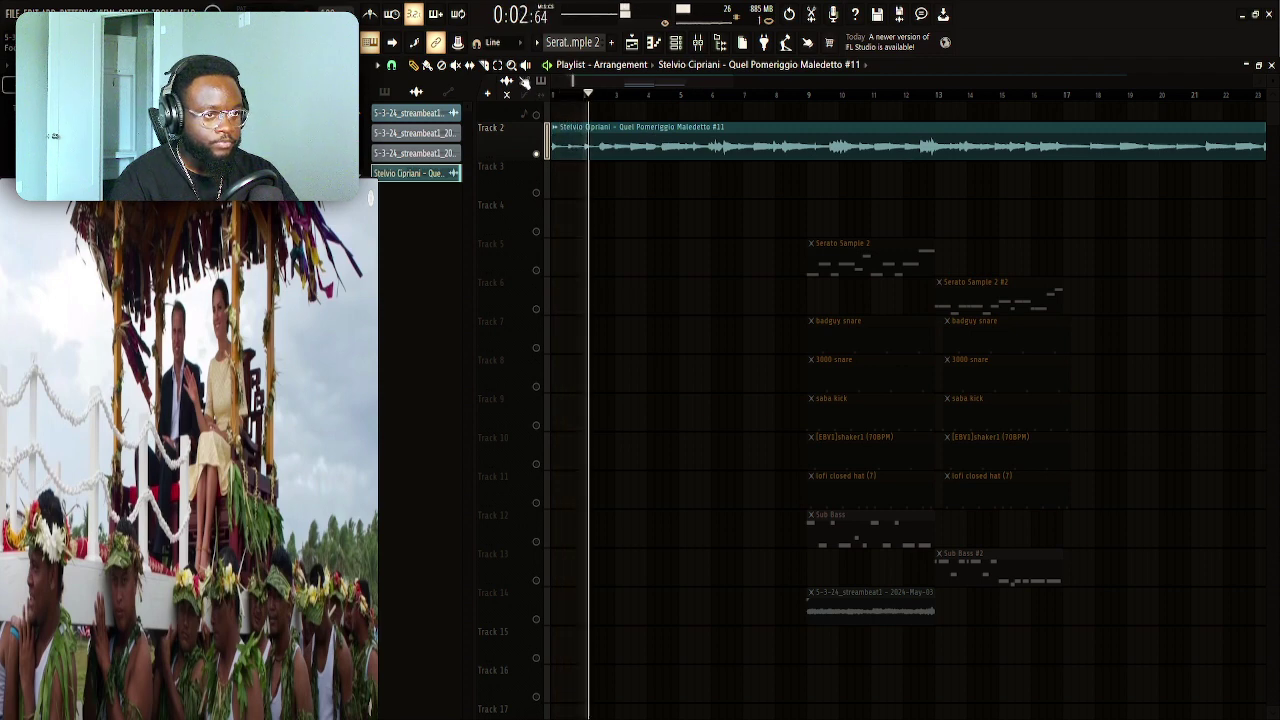
left_click(536, 192)
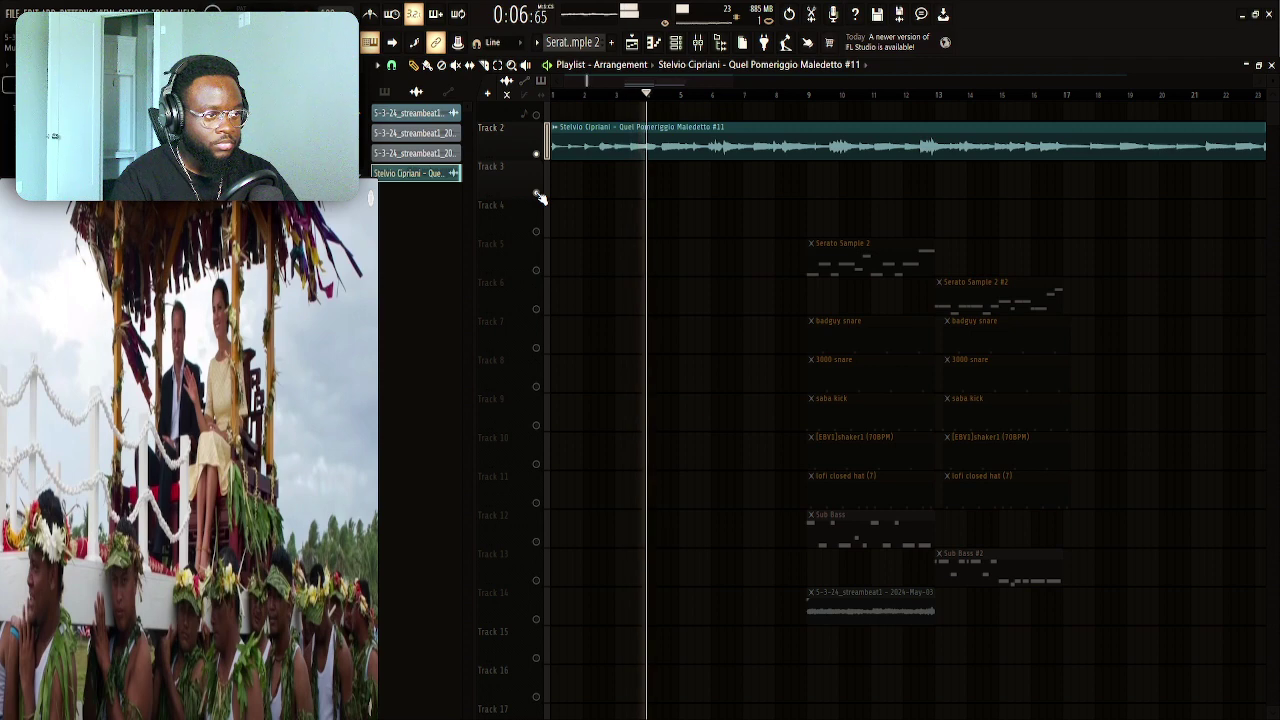
key("space")
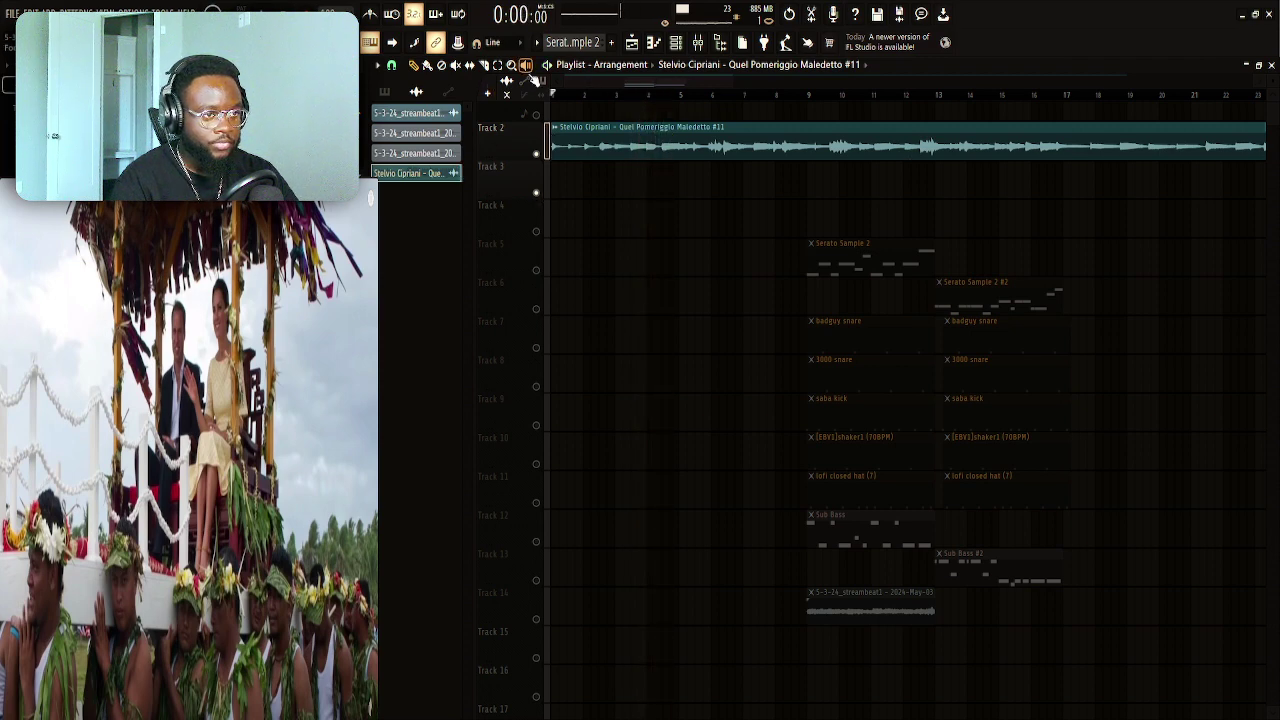
left_click(536, 153)
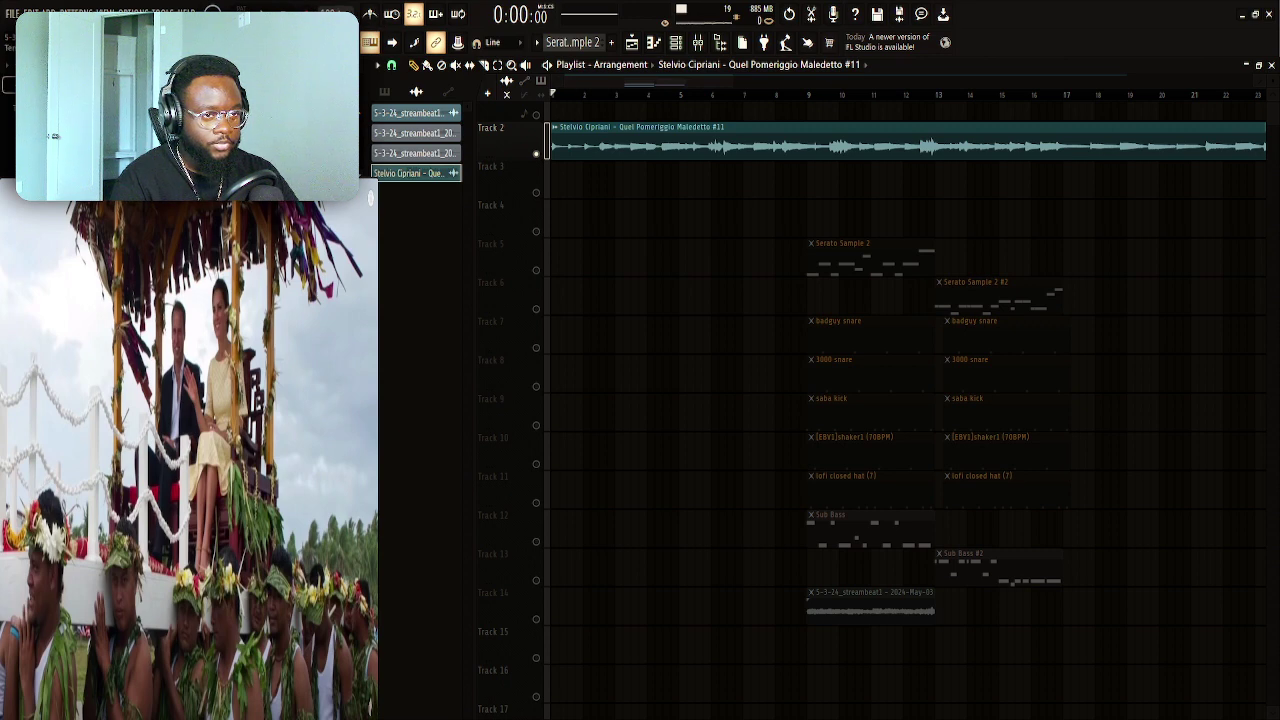
Place the Tempo automation clip on Track 1 at bar 1 and unmute the track
left_click(448, 91)
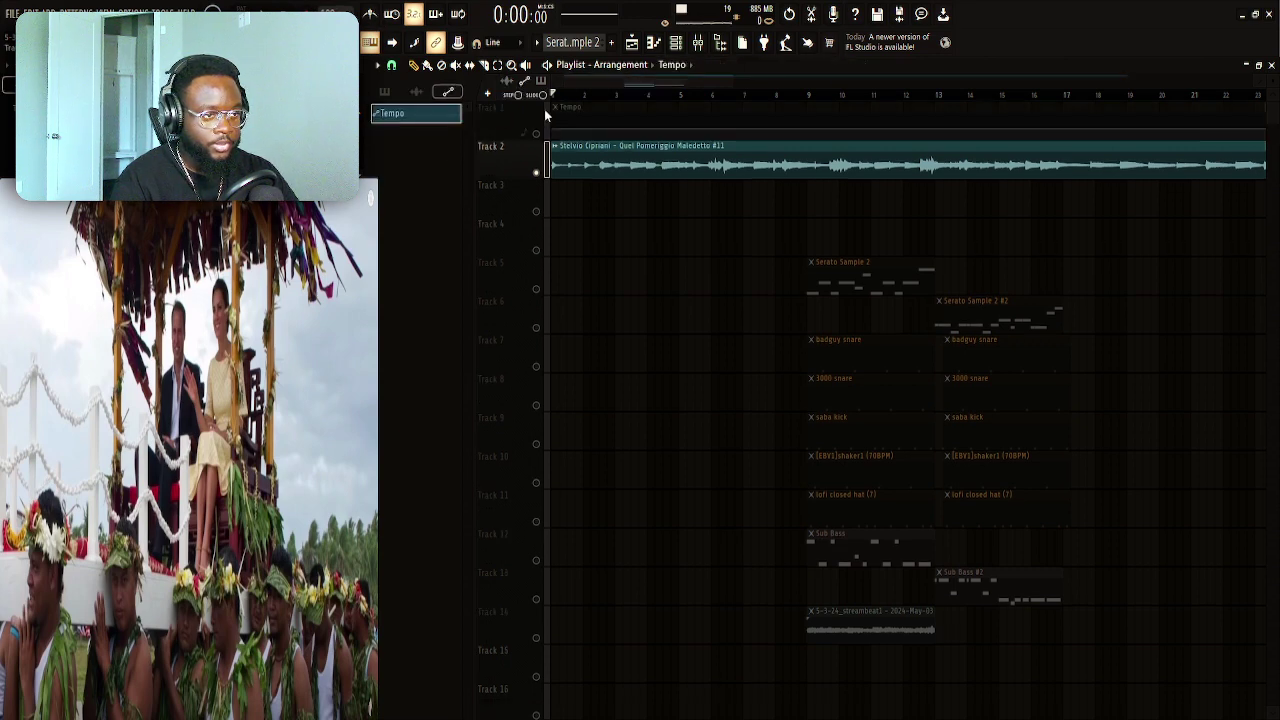
left_click(537, 133)
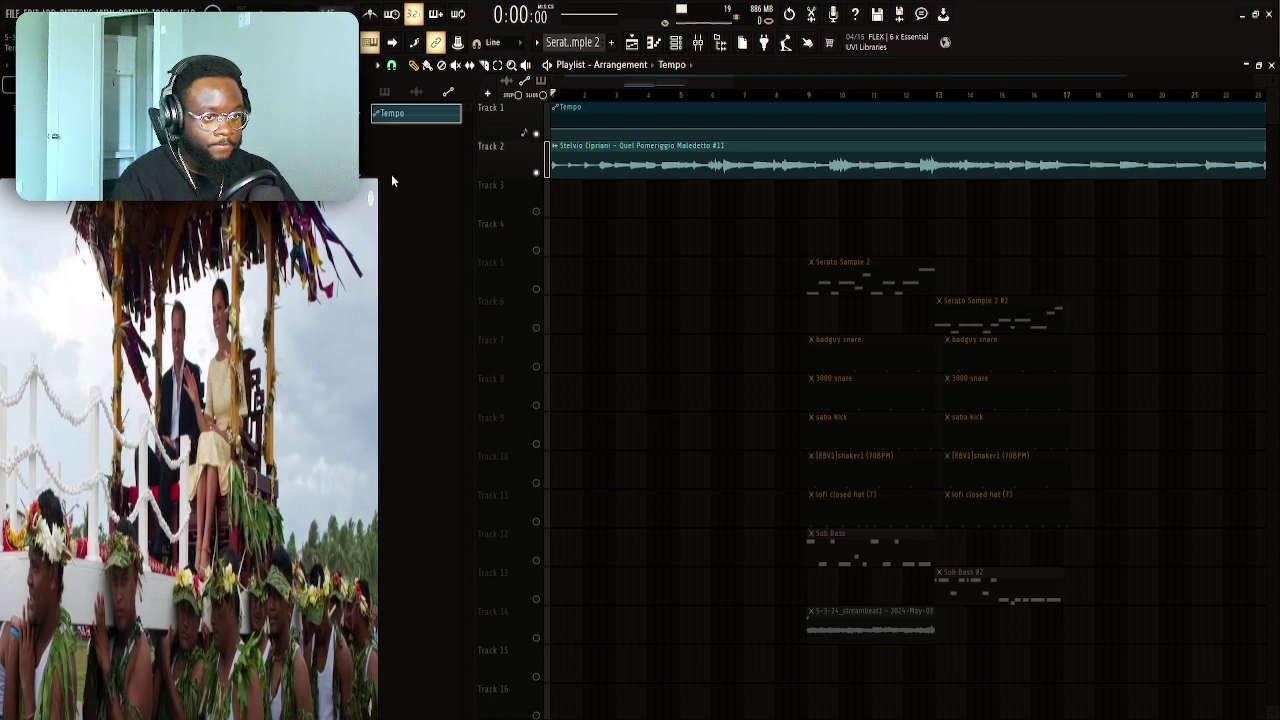
Shape the Tempo automation to rise gradually from bar 1 to about bar 7.5, and listen to the result
left_click_drag(567, 95, 561, 97)
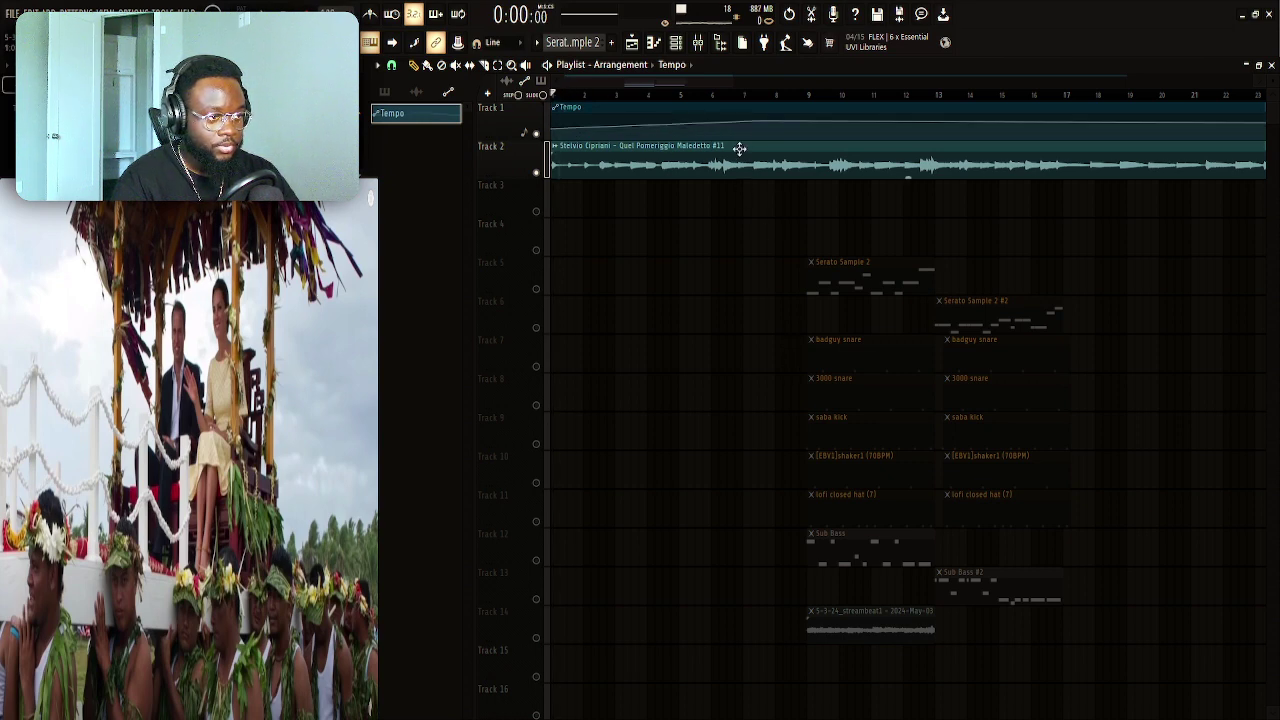
left_click_drag(760, 128, 761, 123)
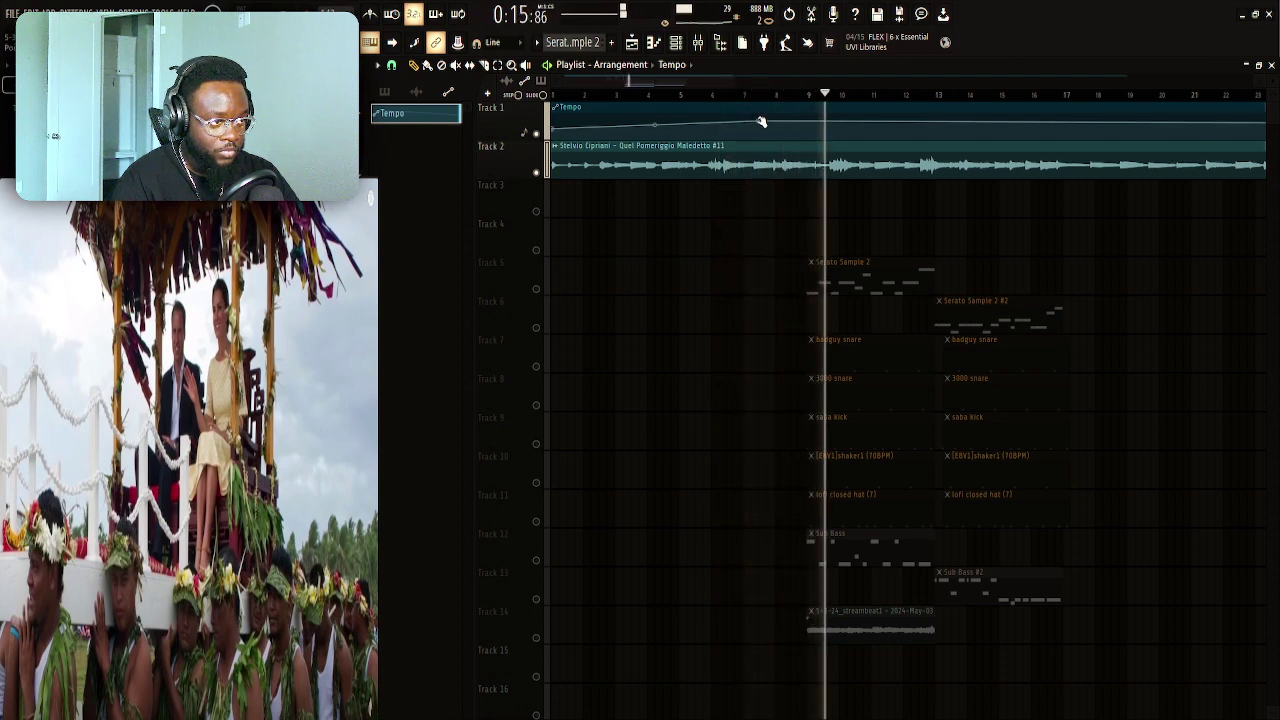
key("space")
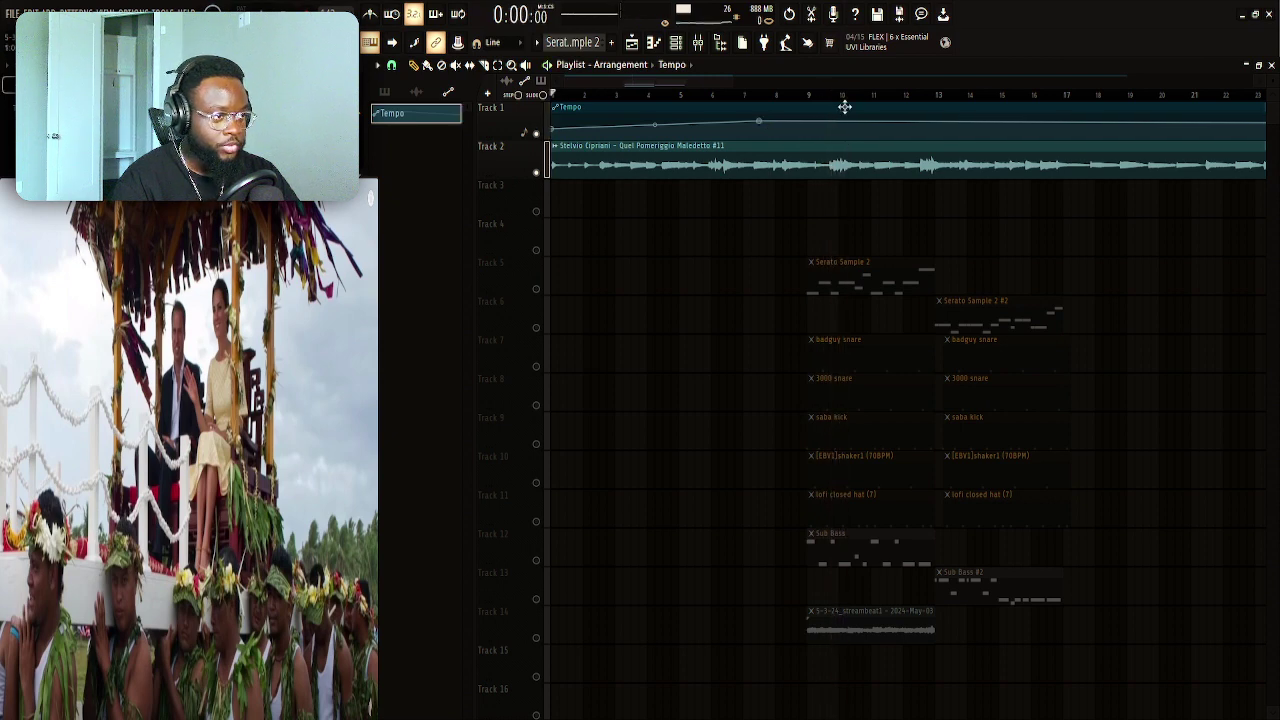
Slice the Stelvio Cipriani clip on Track 2 just past bar 10 and delete the portion following the cut
scroll(850, 106, "up", 4)
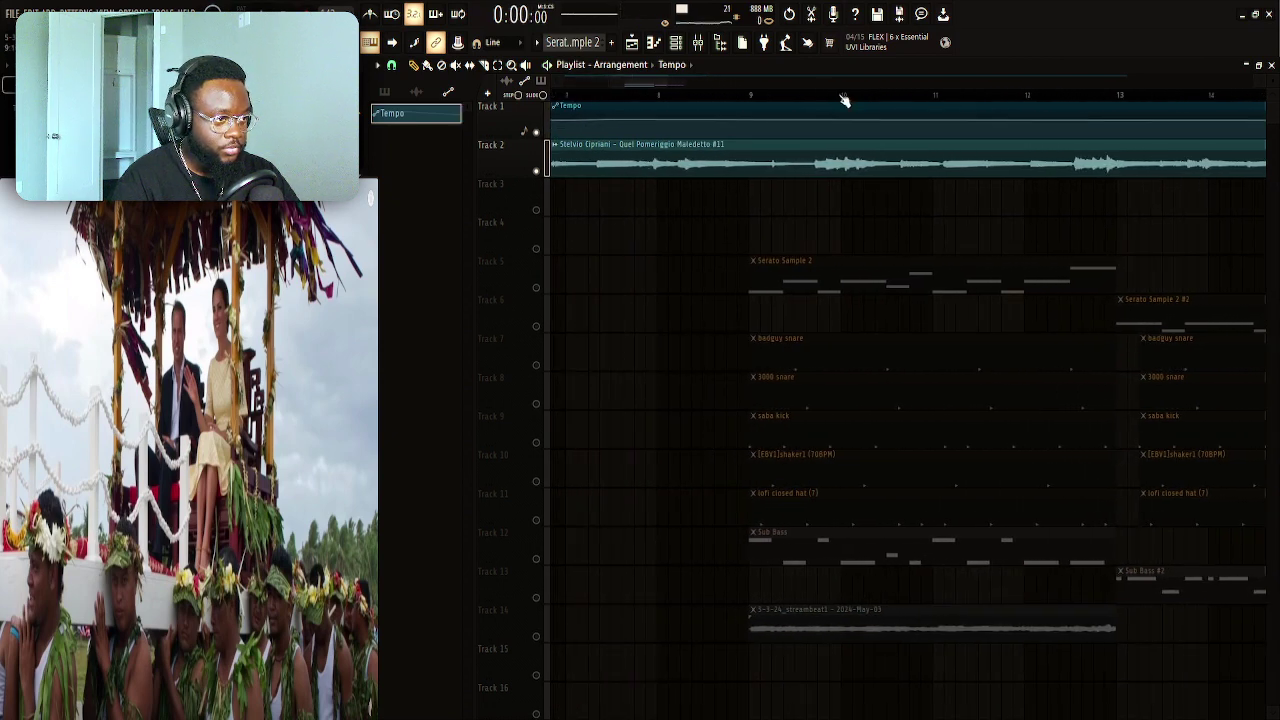
left_click_drag(815, 97, 822, 100)
left_click(484, 64)
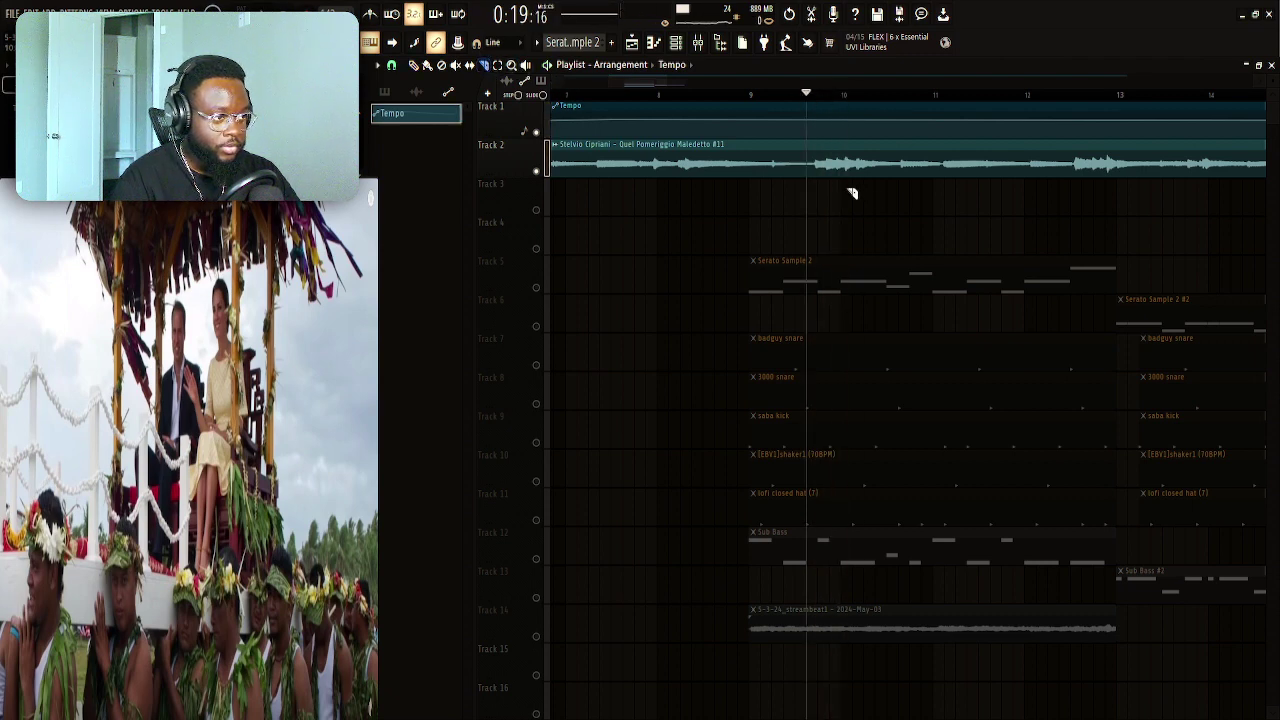
left_click(852, 168)
key("space")
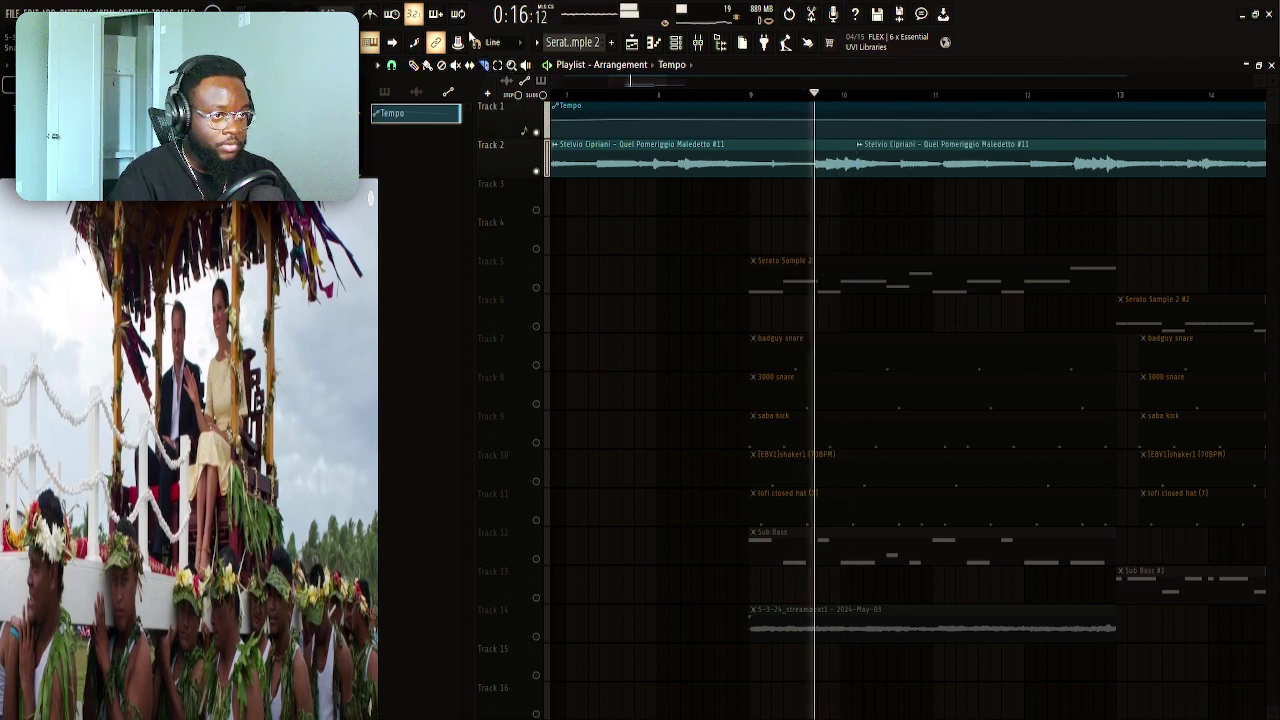
left_click(442, 65)
key("space")
left_click(880, 151)
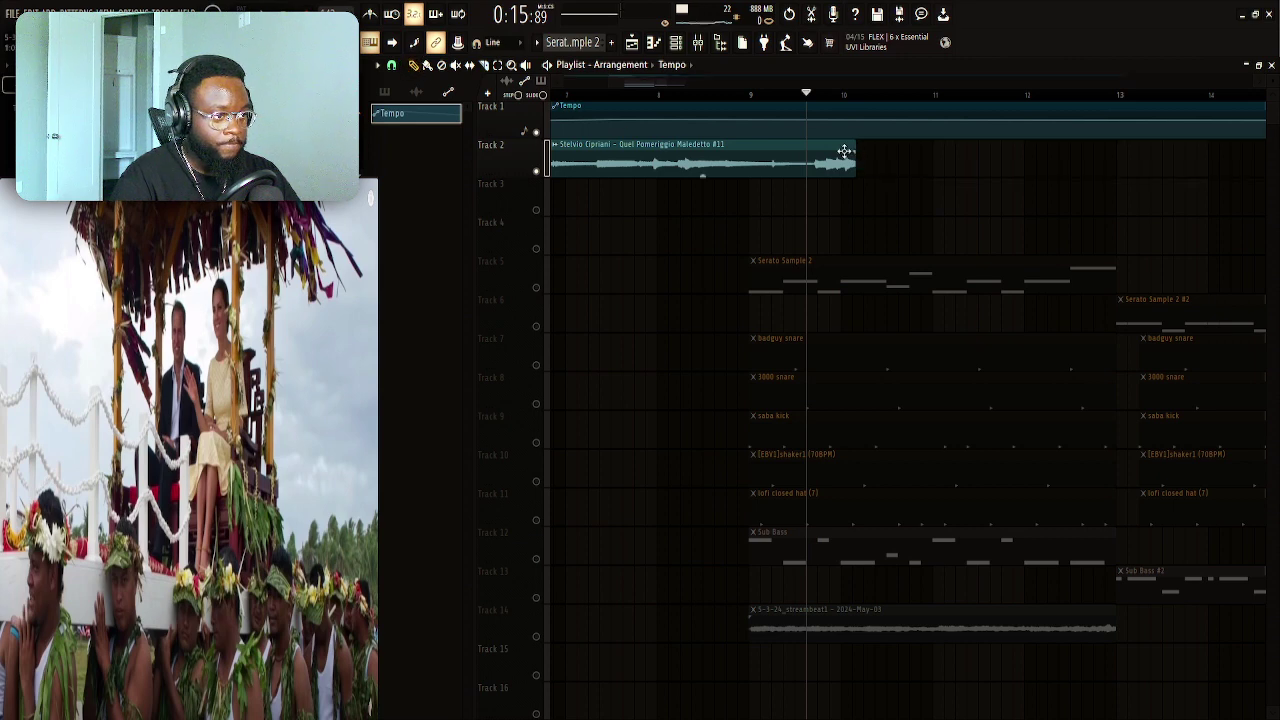
Try shortening the end of the Stelvio Cipriani clip to a little past bar 9, and undo the trim
scroll(703, 106, "down", 4)
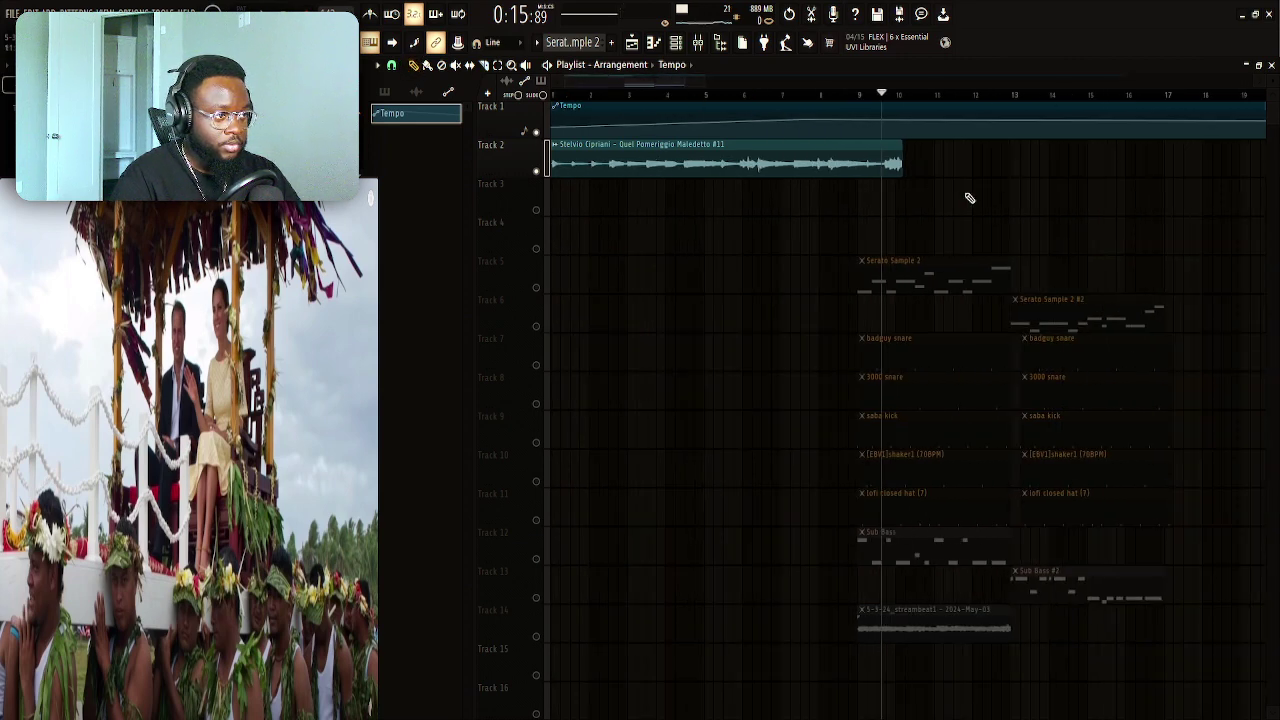
left_click_drag(902, 143, 872, 143)
key("ctrl+z")
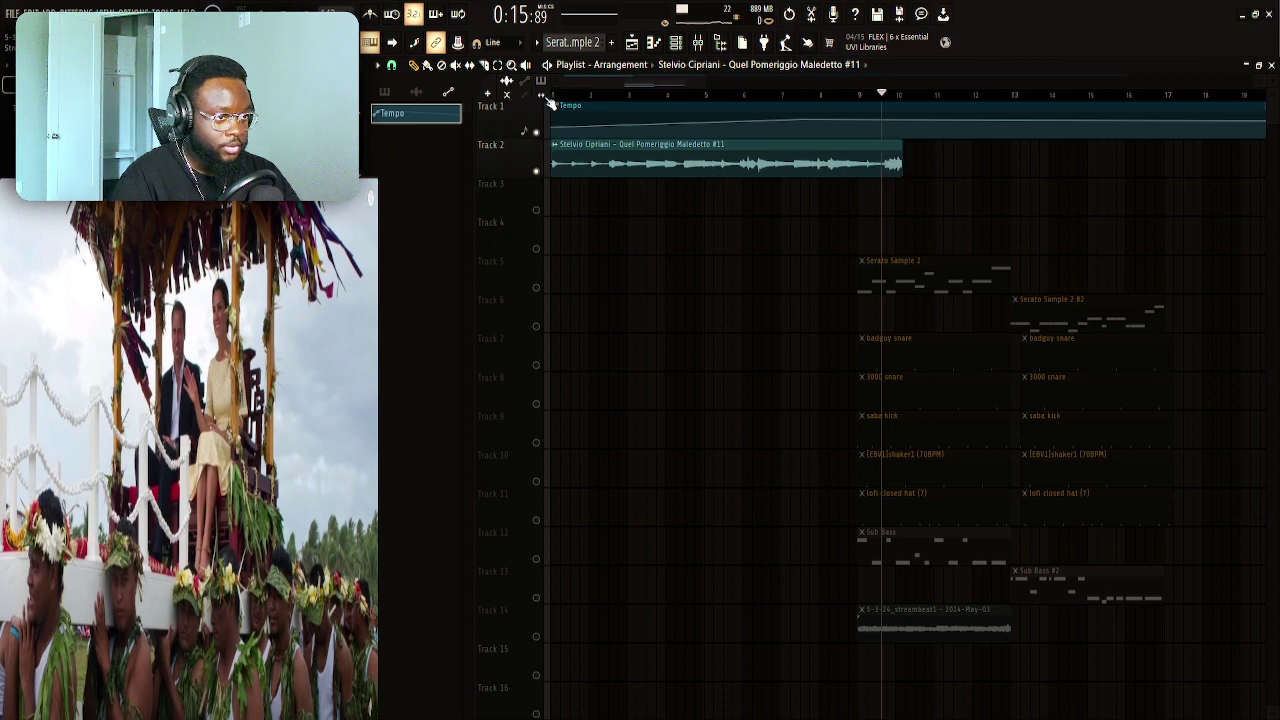
scroll(886, 108, "up", 3)
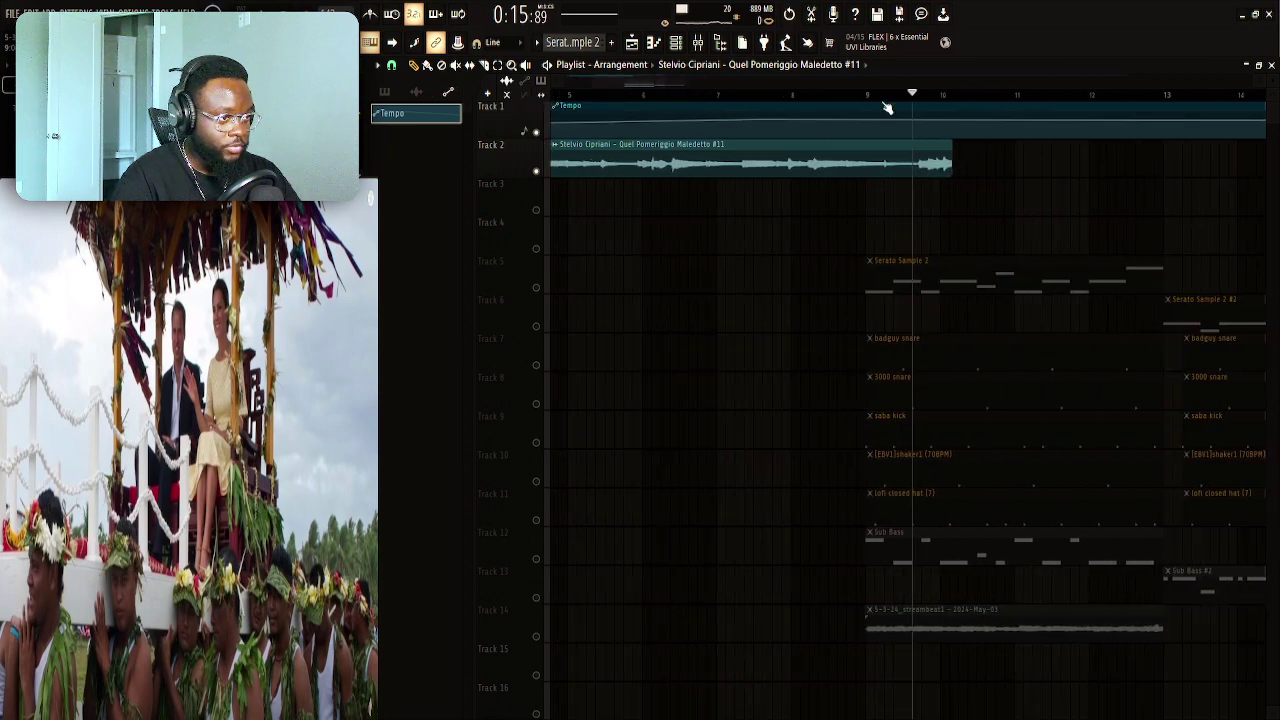
Move the Tempo automation's peak to bar 9 and trim the end of the Stelvio Cipriani clip to bar 9
left_click_drag(757, 121, 866, 114)
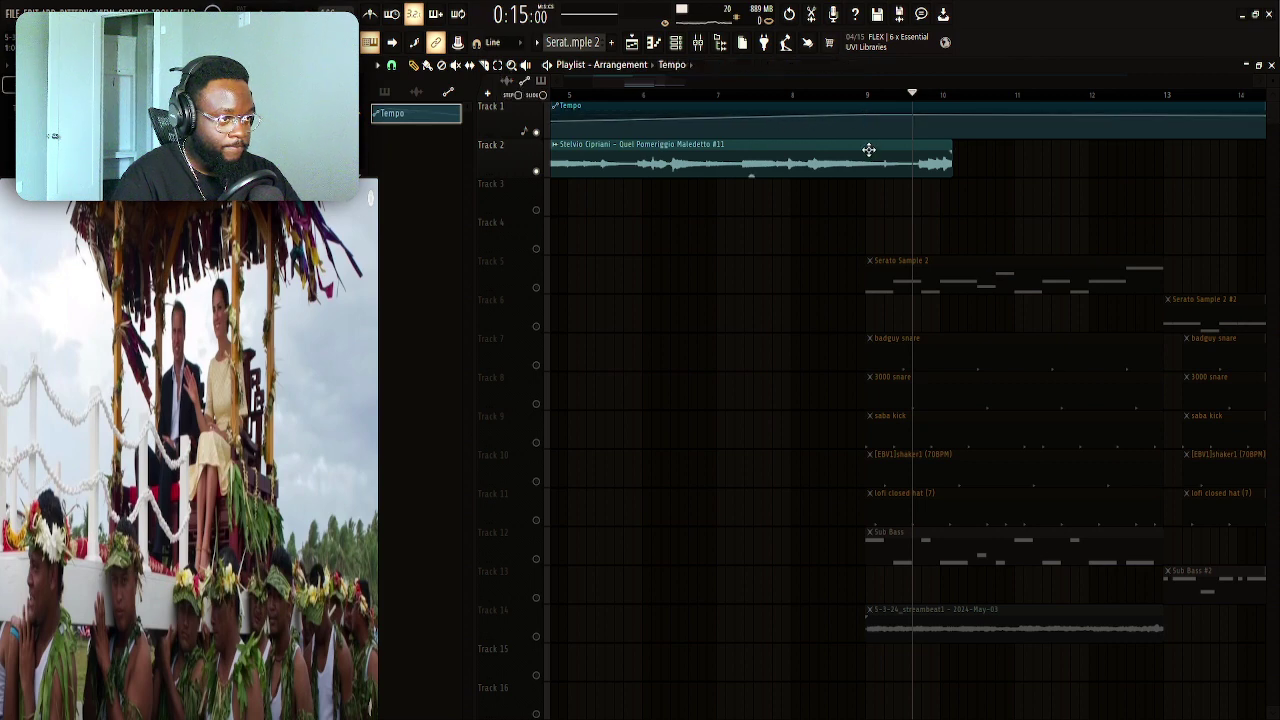
left_click_drag(952, 152, 864, 153)
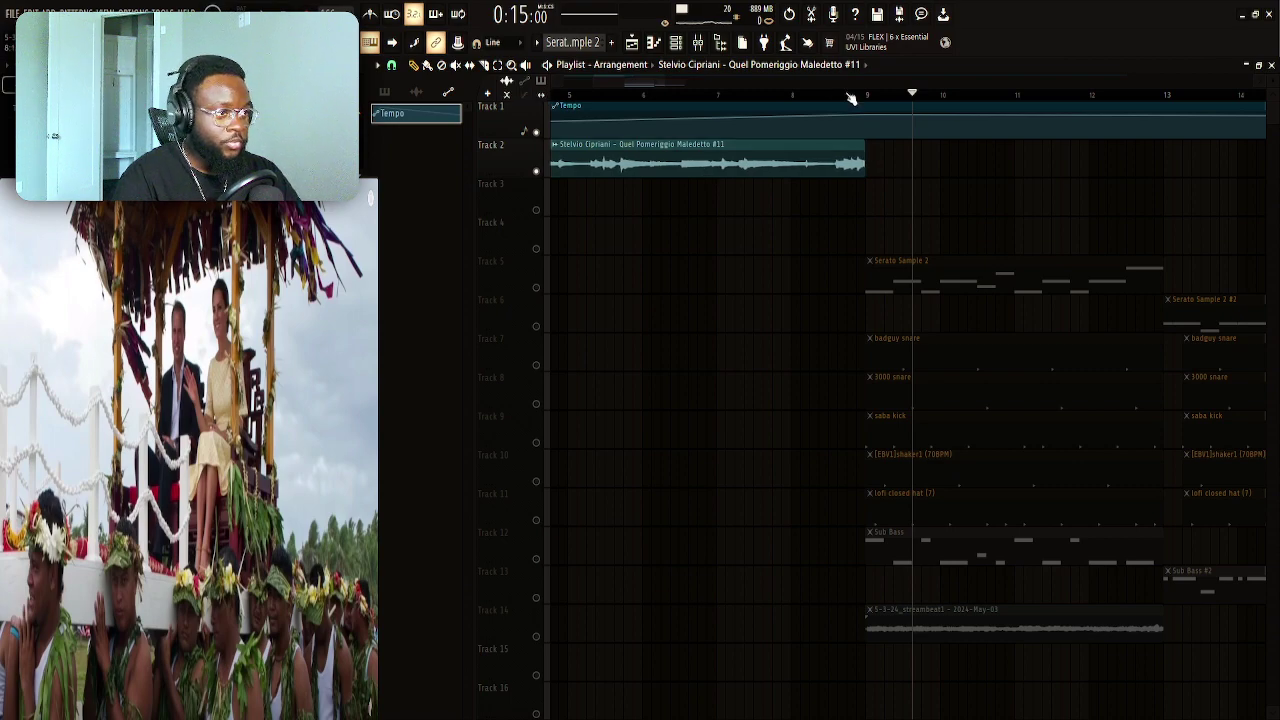
Make the Tempo automation drop abruptly at bar 9 to a lower constant level, and play the intro from bar 1
scroll(849, 97, "down", 5)
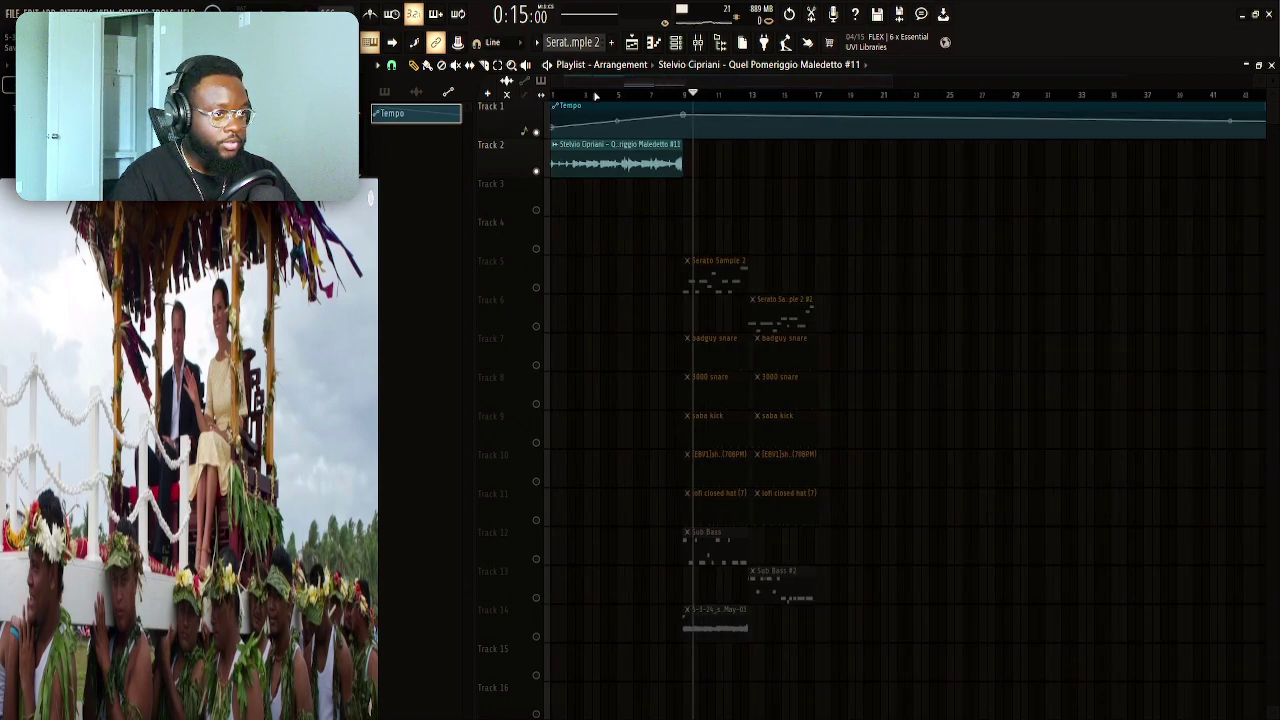
left_click(684, 95)
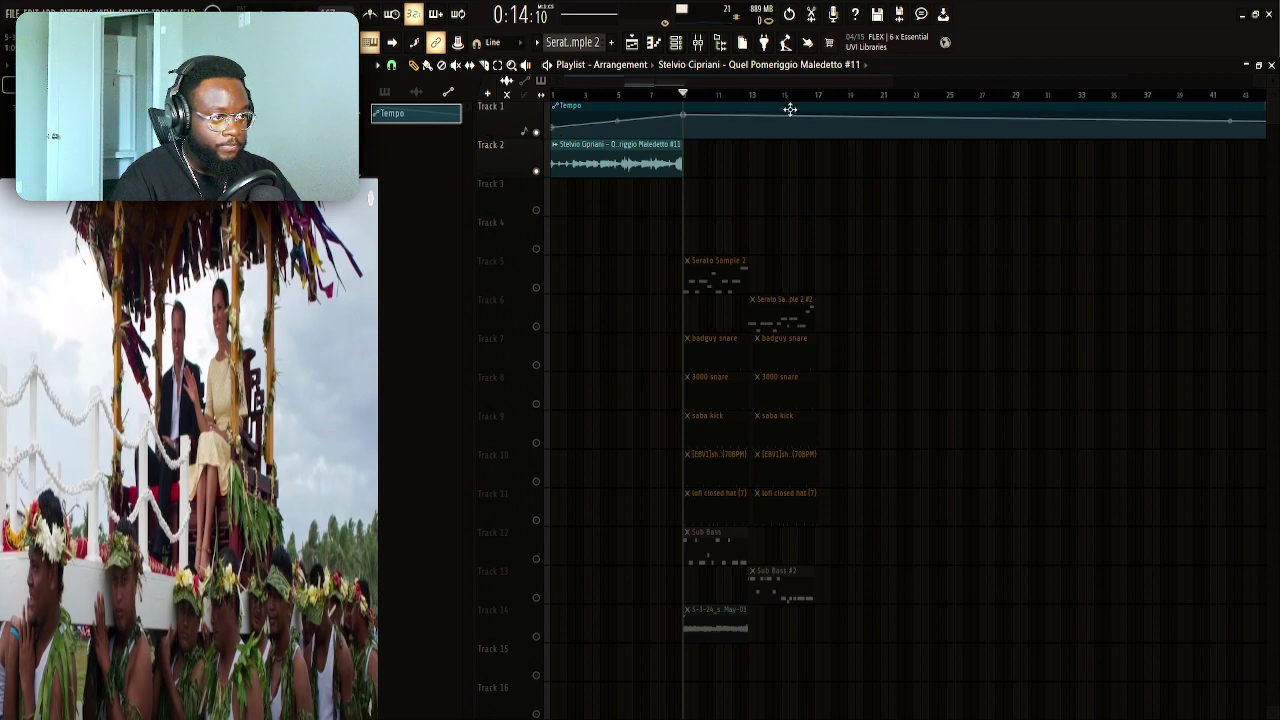
left_click(690, 126)
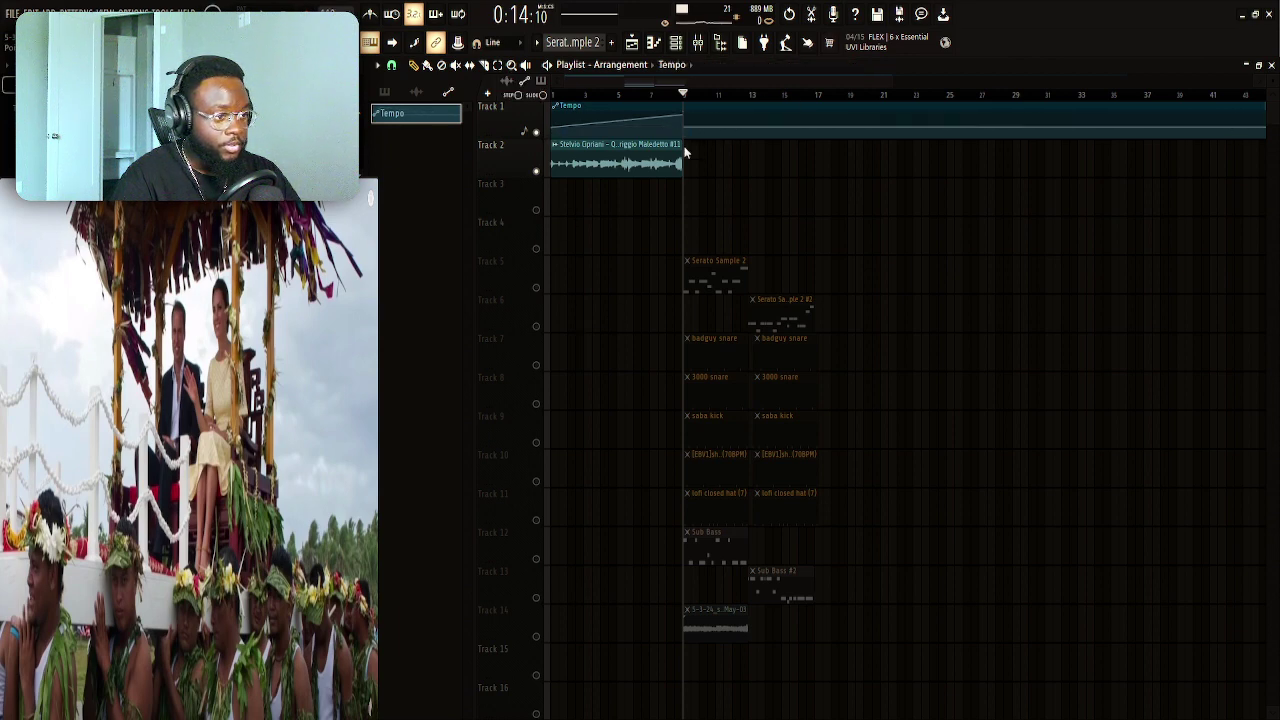
right_click(688, 128)
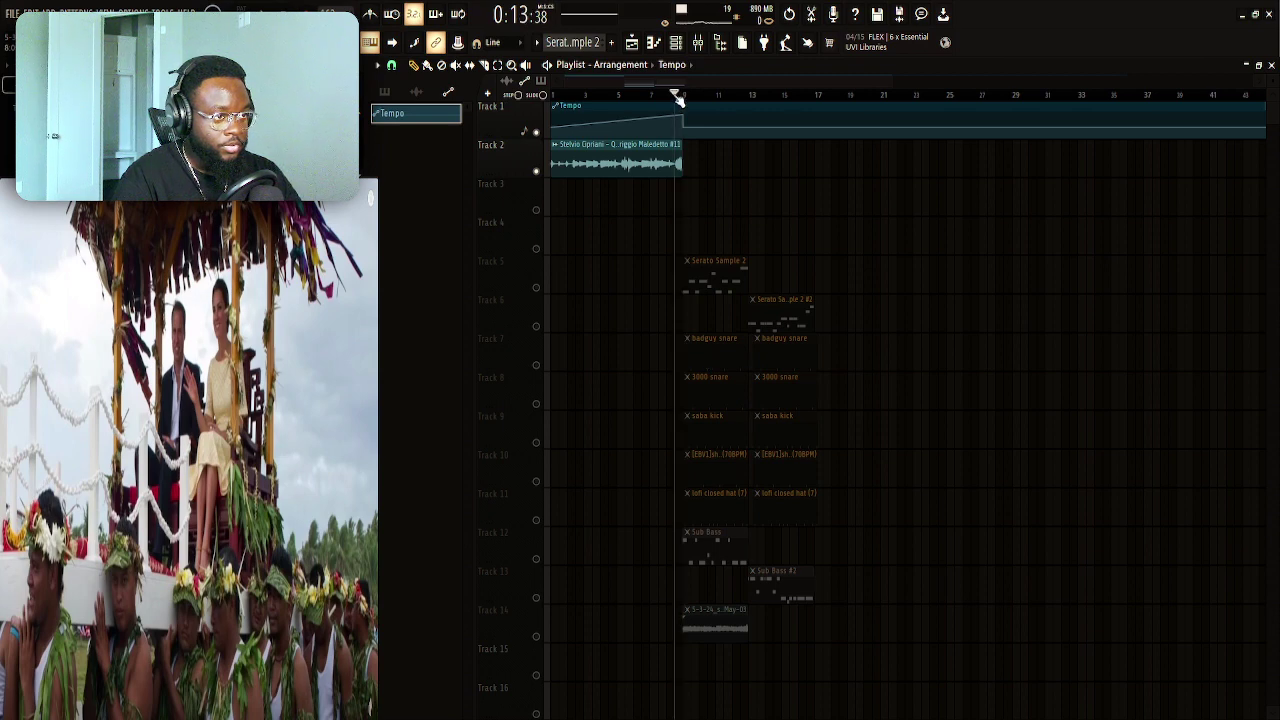
key("space")
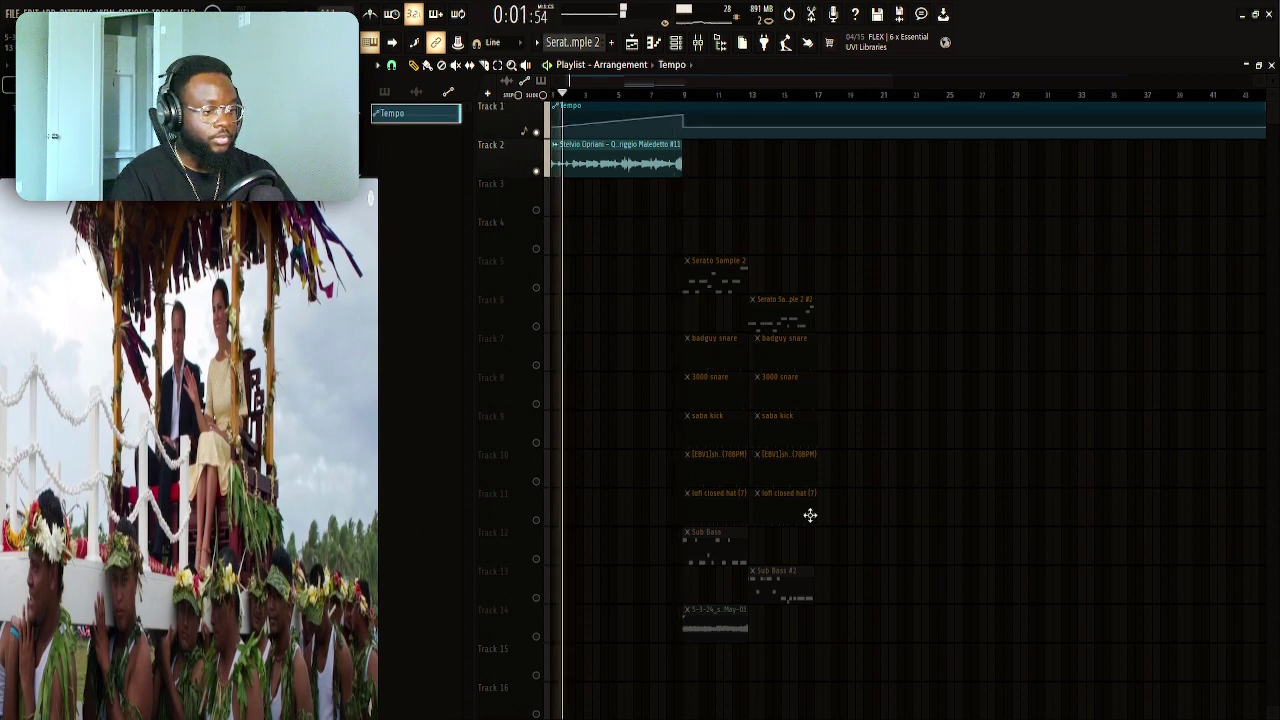
Route the Stelvio Cipriani clip to mixer insert 9 and copy the effects chain of insert 1 onto it
double_click(644, 152)
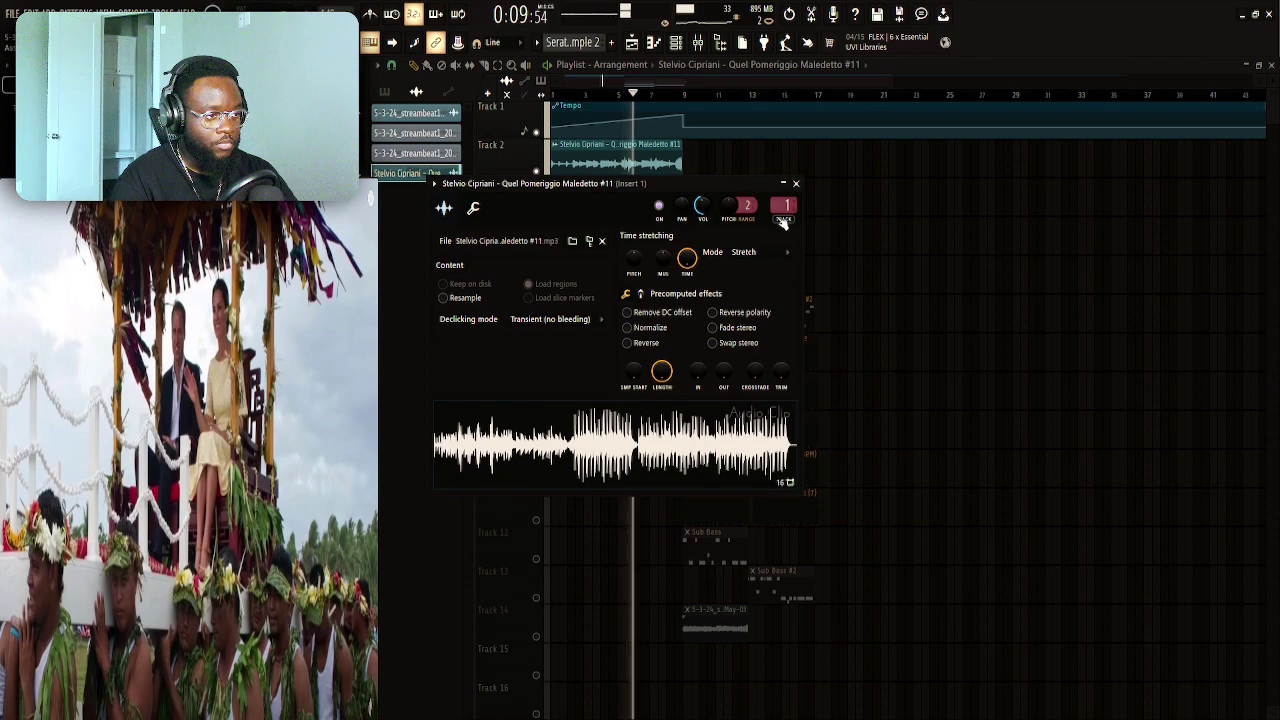
key("F9")
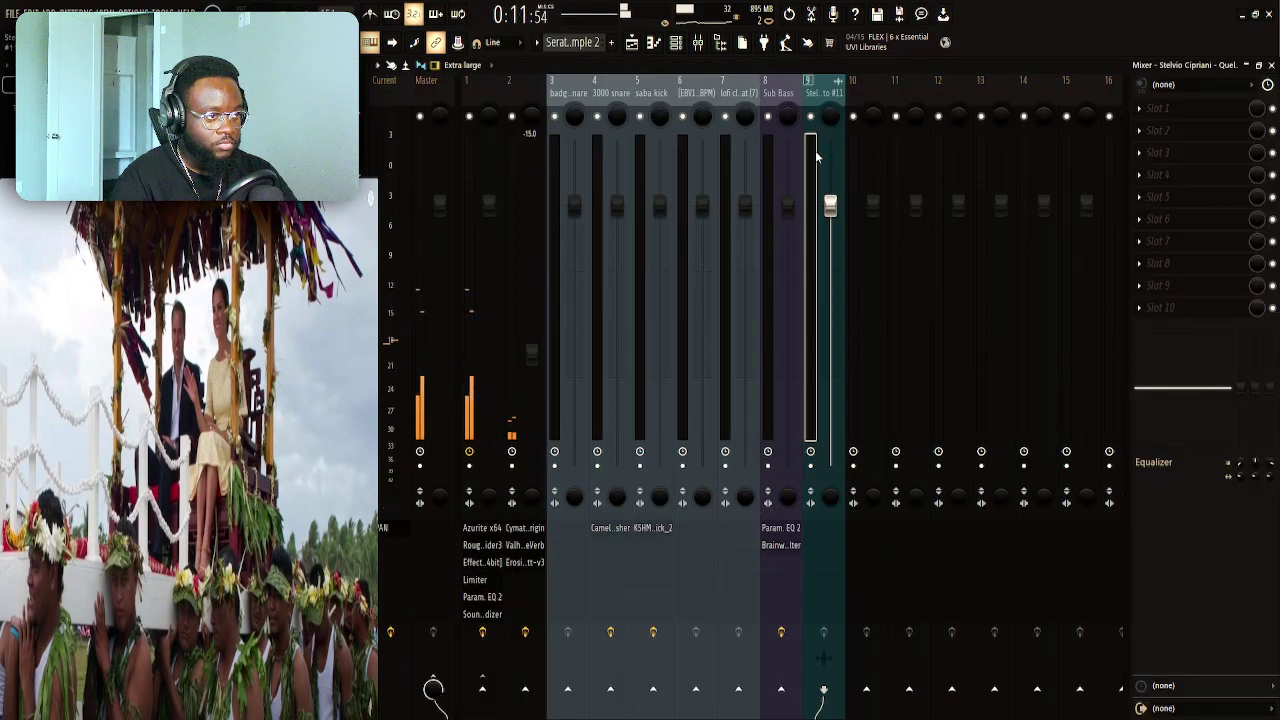
left_click(480, 176)
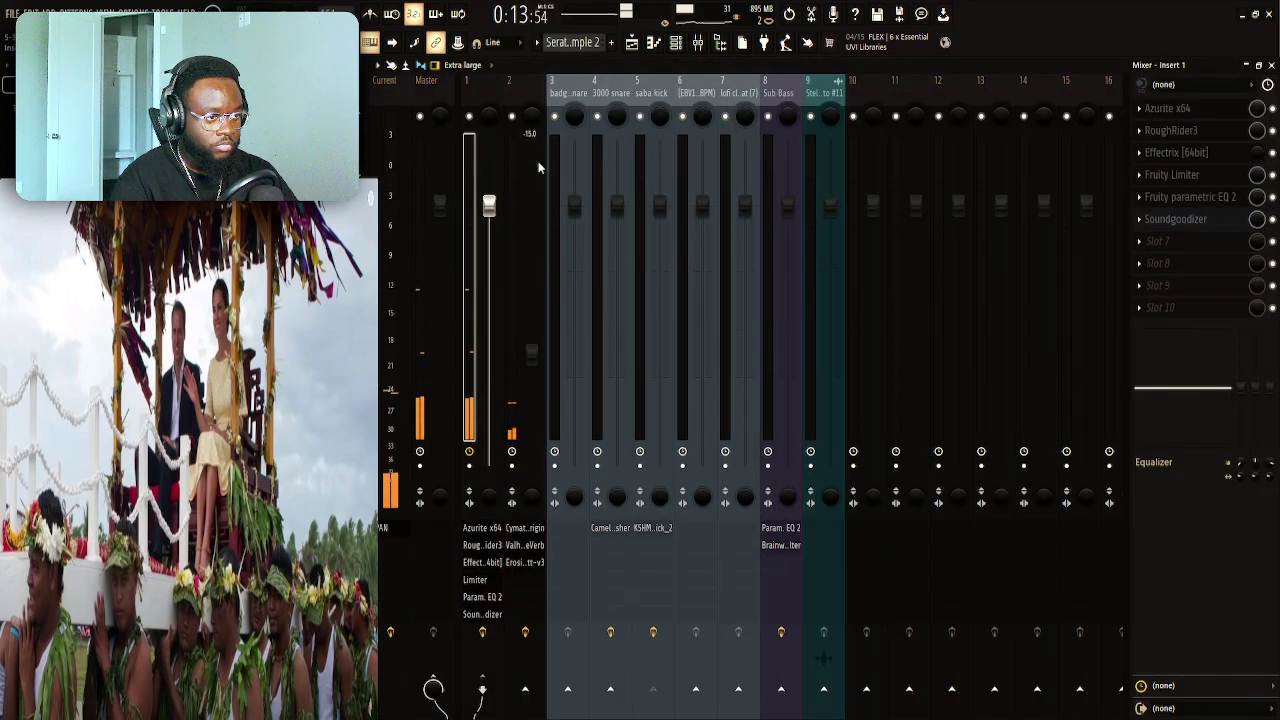
left_click(806, 158)
key("ctrl+v")
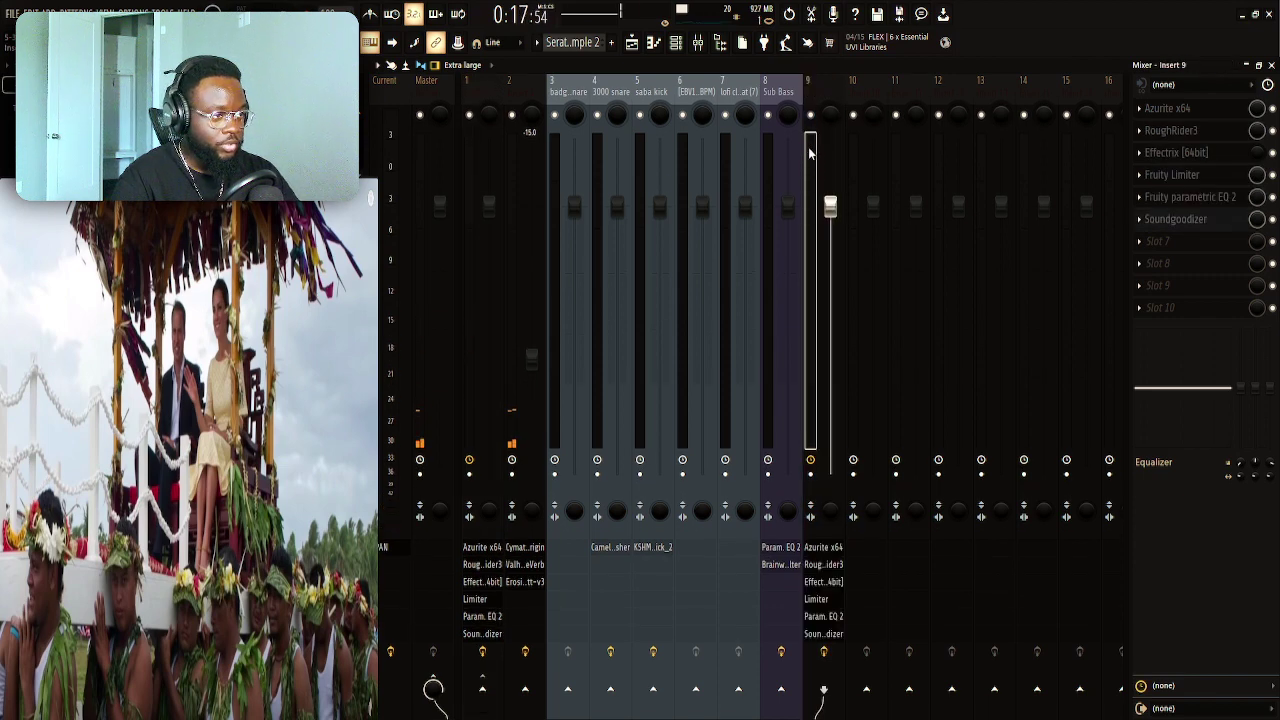
Stop playback and bypass the Fruity parametric EQ 2 on insert 9
key("space")
left_click(1190, 197)
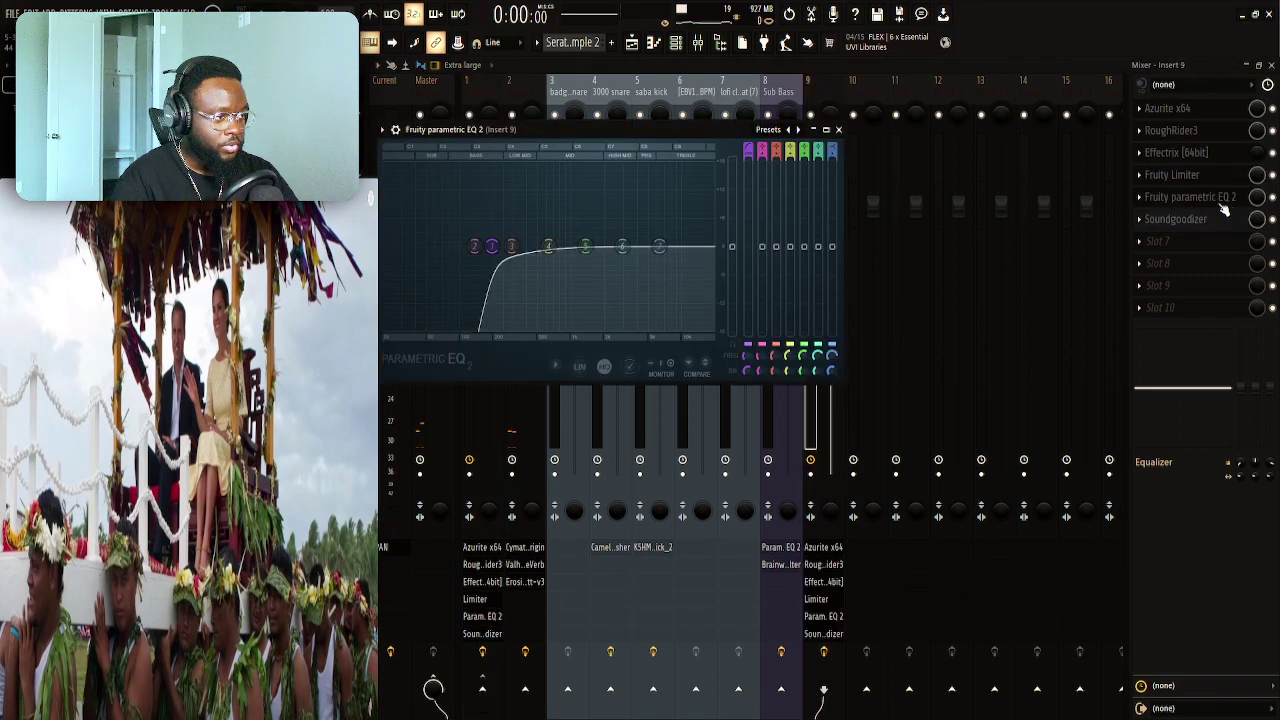
left_click(1272, 197)
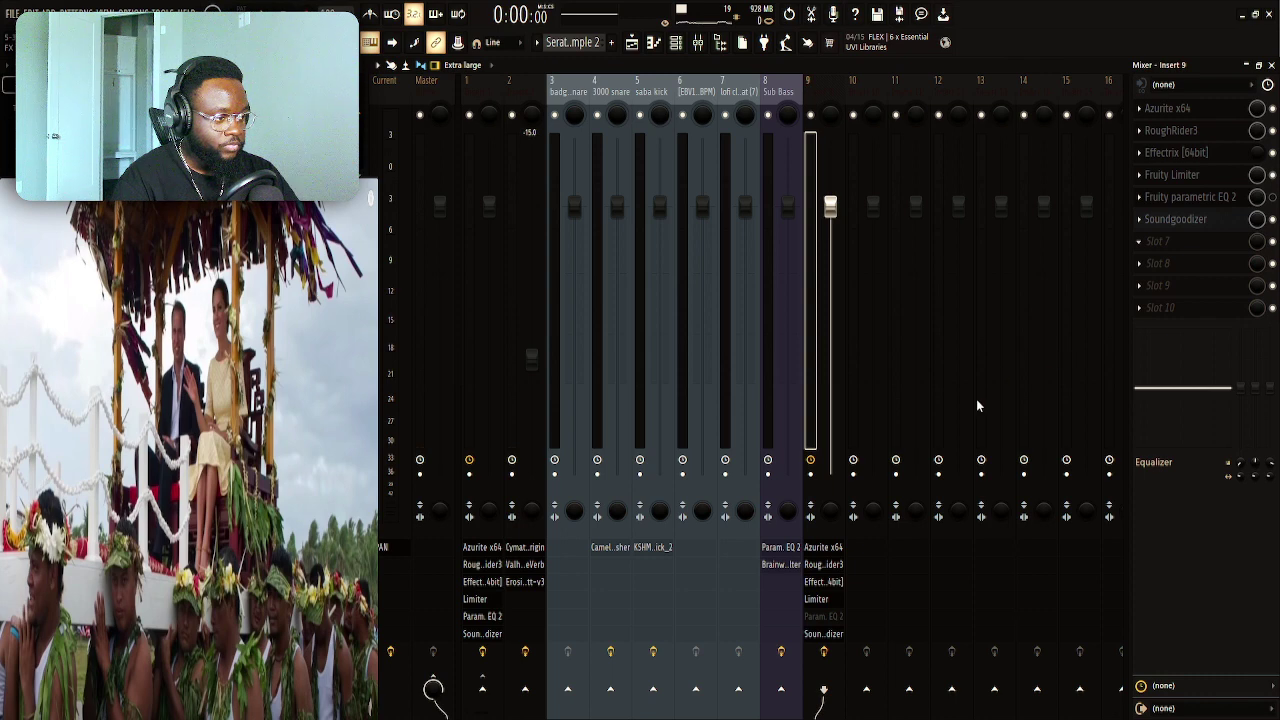
Try a second Fruity parametric EQ 2 in slot 7 of insert 9 with the Old Telephone preset and its peak shifted lower
left_click(836, 386)
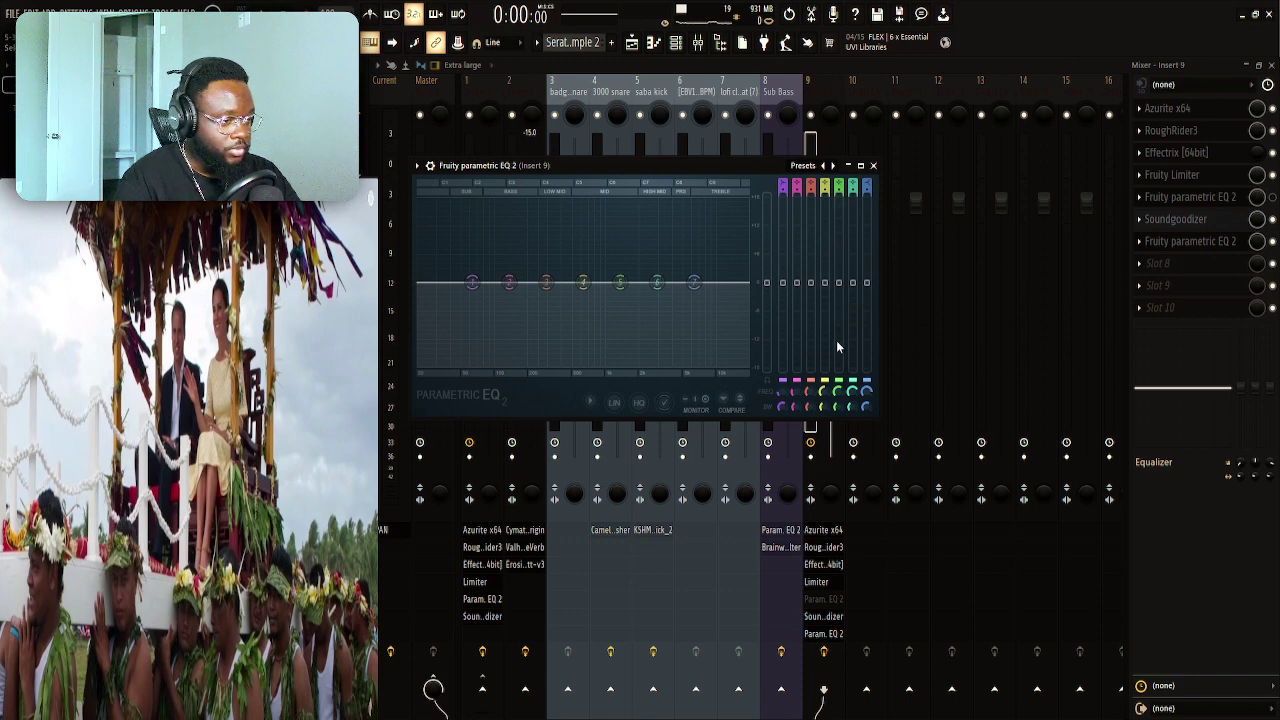
left_click(832, 165)
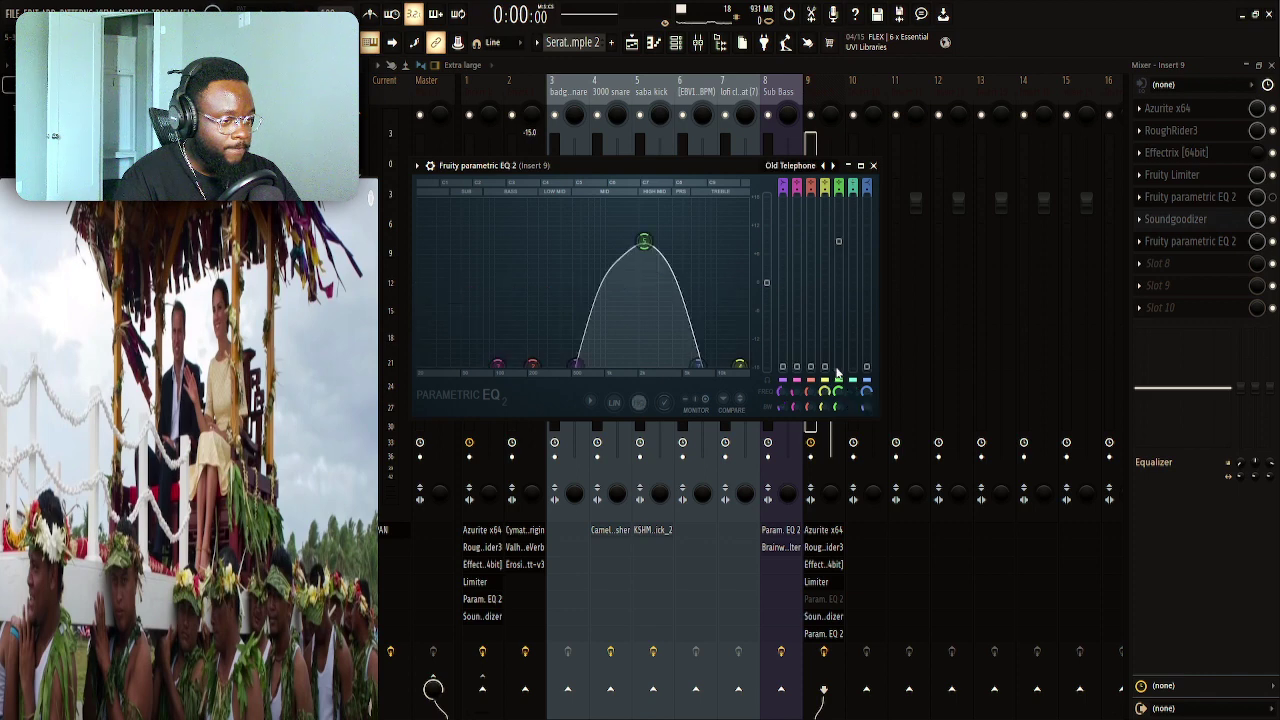
left_click_drag(641, 246, 598, 234)
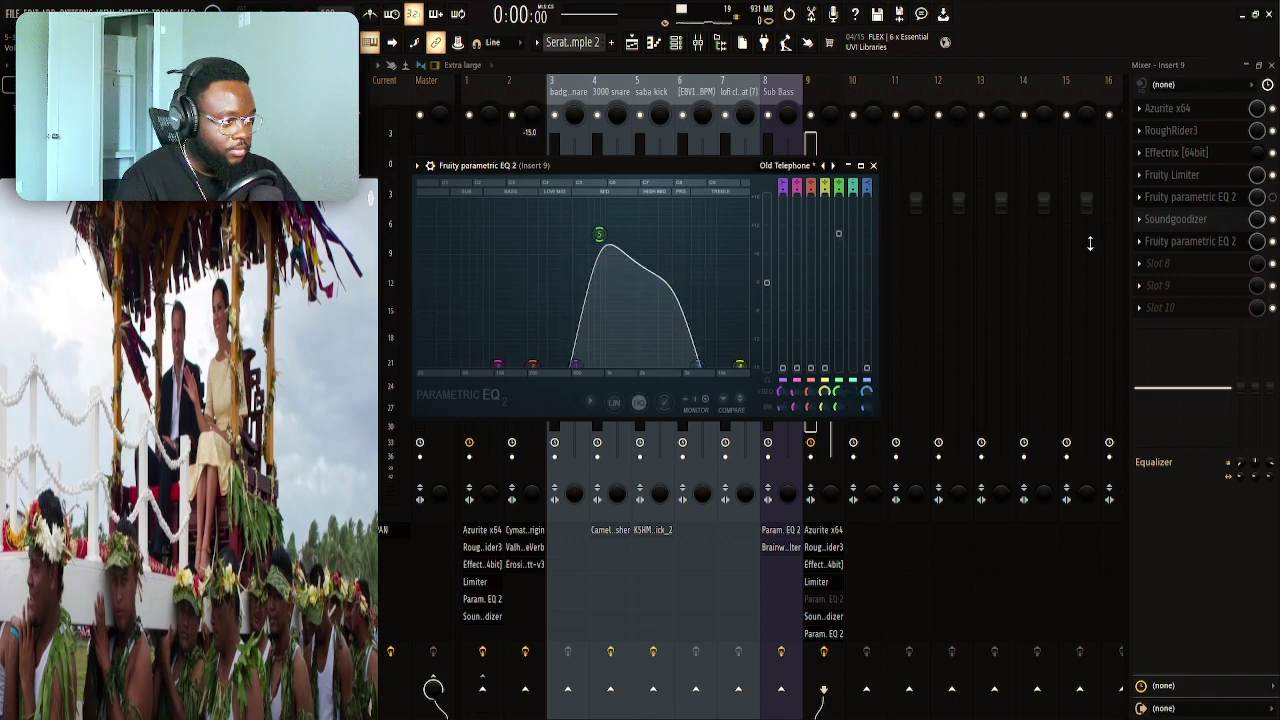
Replace the effect in slot 7 of insert 9 with FabFilter Pro-Q 3 and reposition its window
left_click(1145, 244)
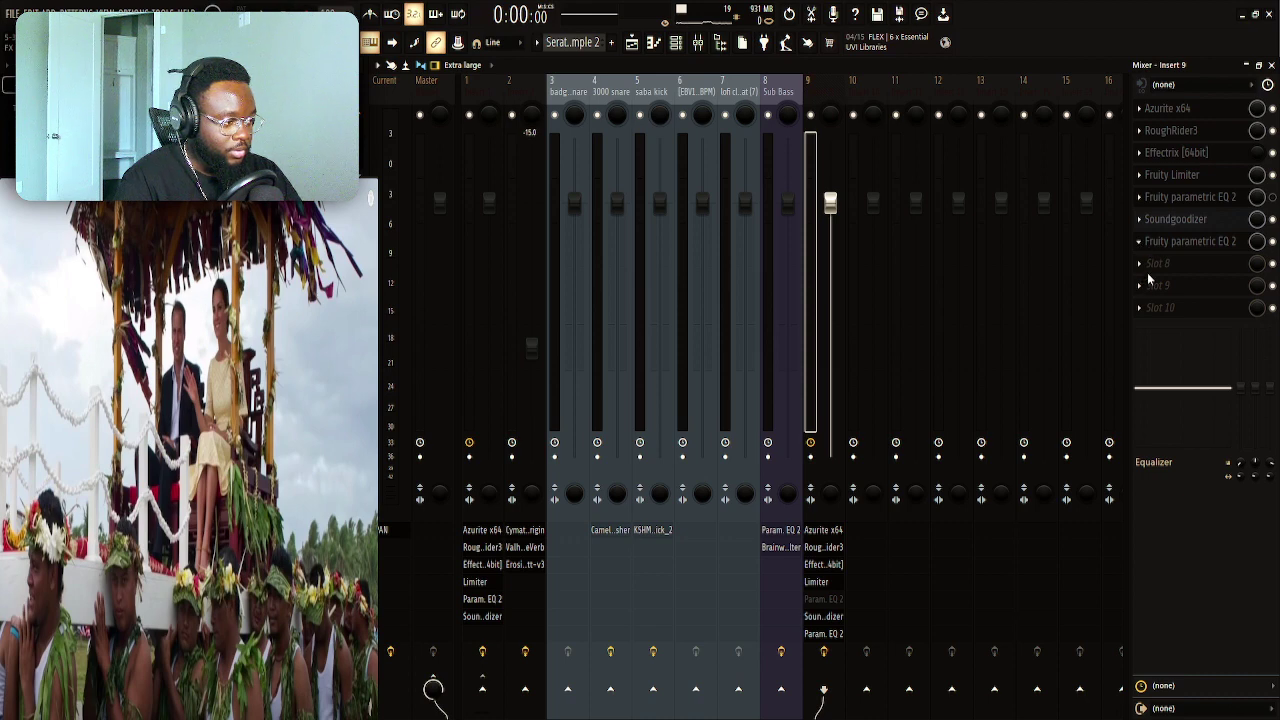
left_click(1150, 272)
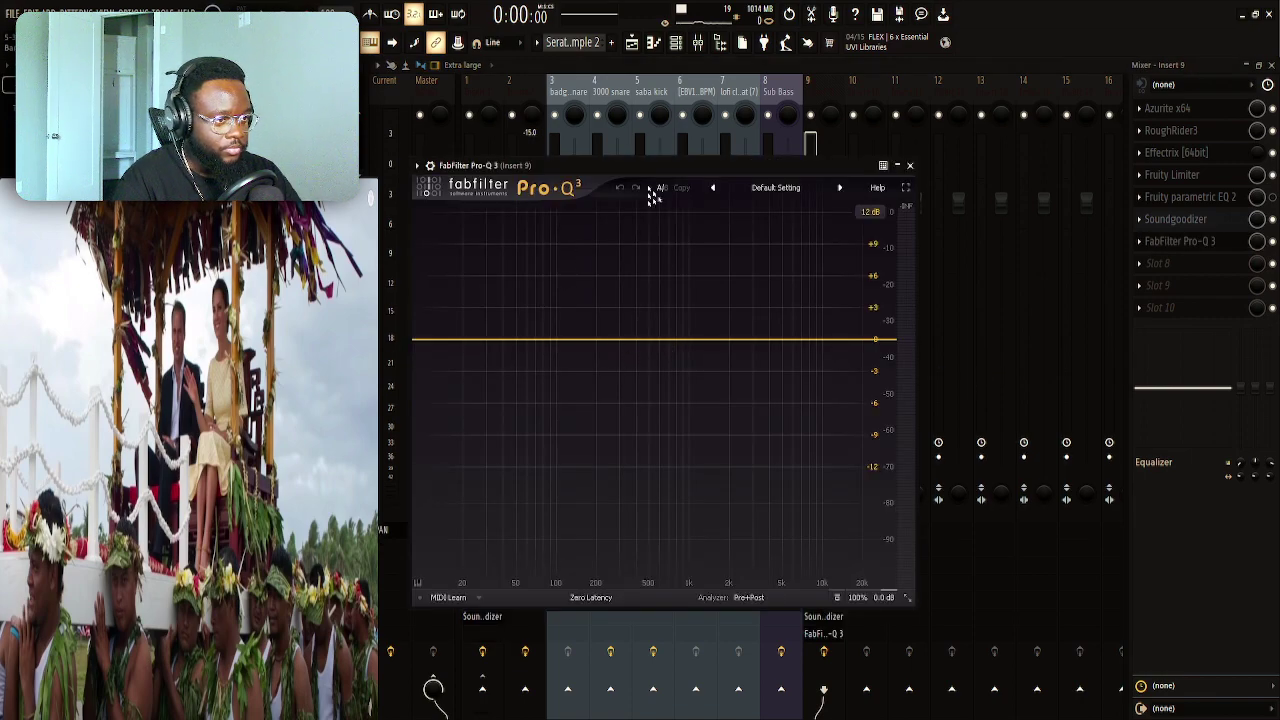
left_click_drag(651, 190, 758, 91)
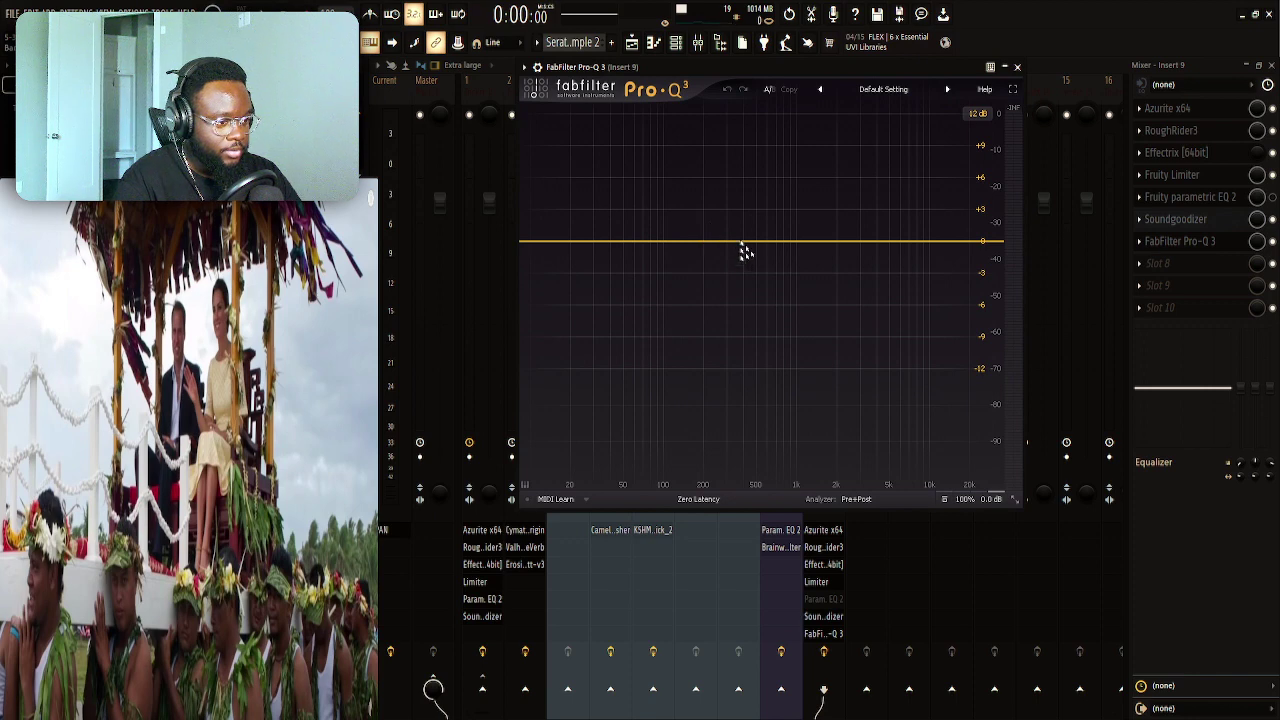
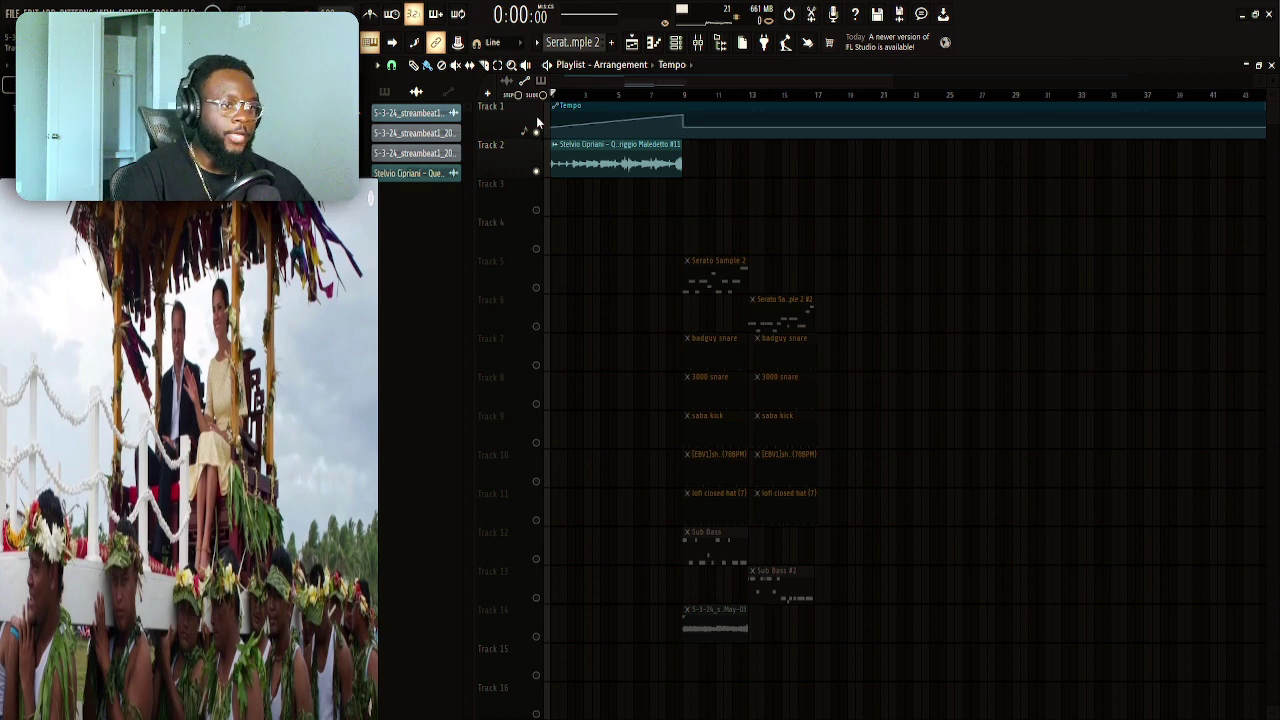
scroll(575, 82, "up", 4)
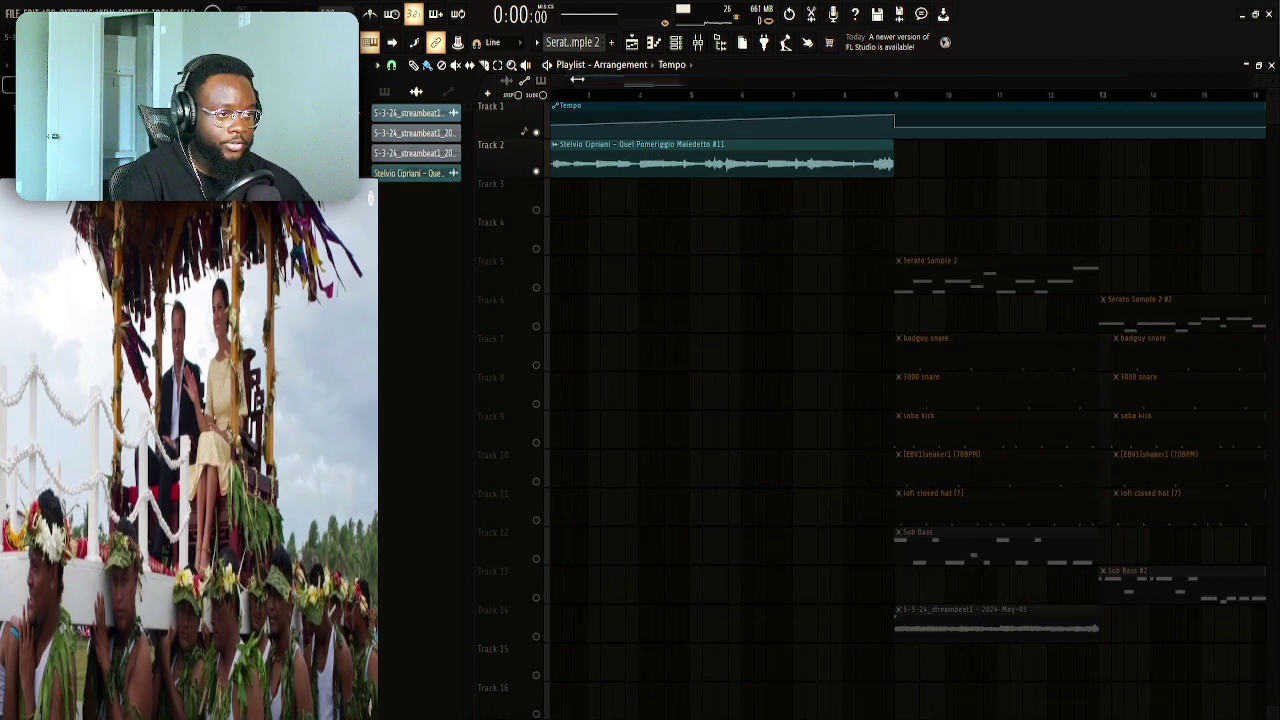
scroll(604, 72, "down", 3)
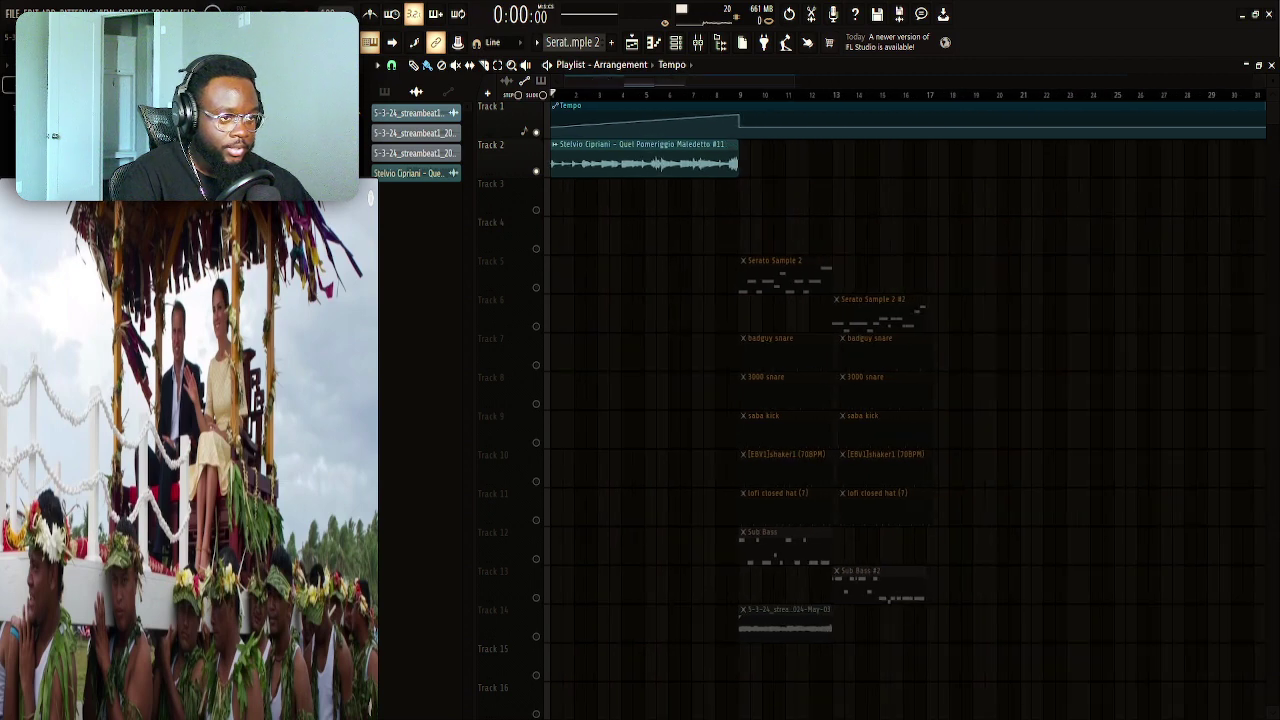
scroll(604, 82, "up", 1)
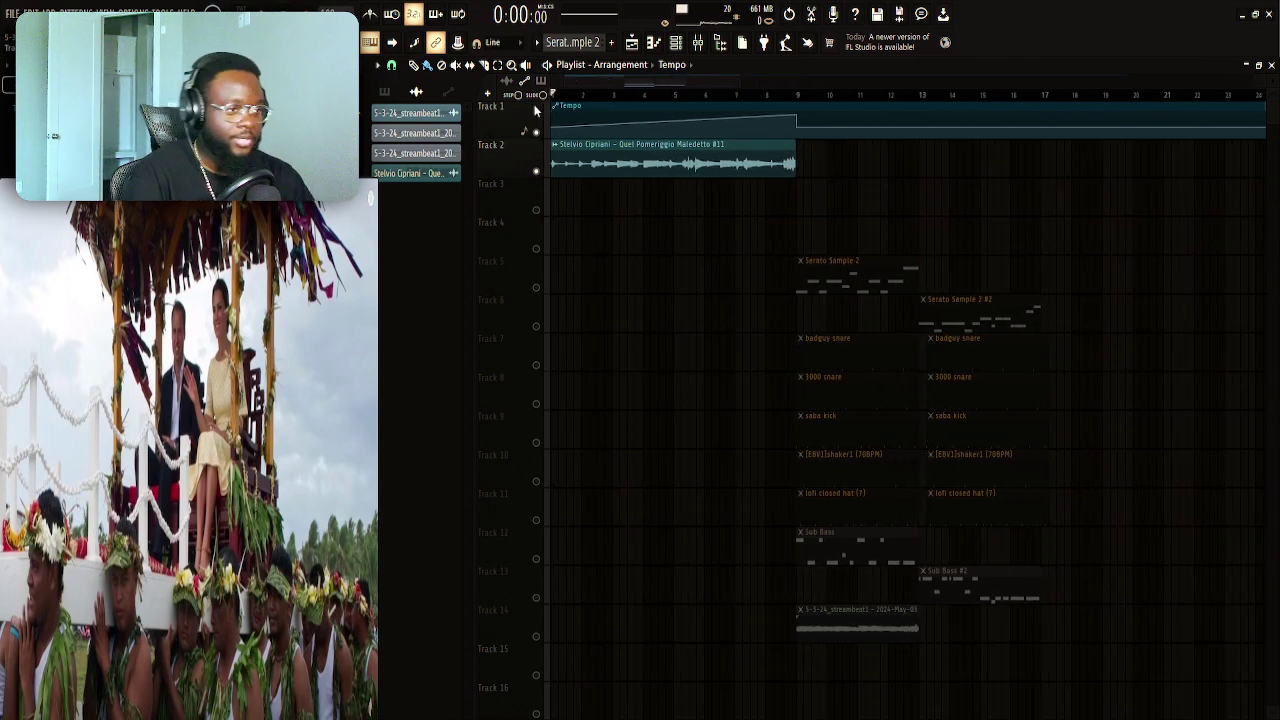
left_click(700, 43)
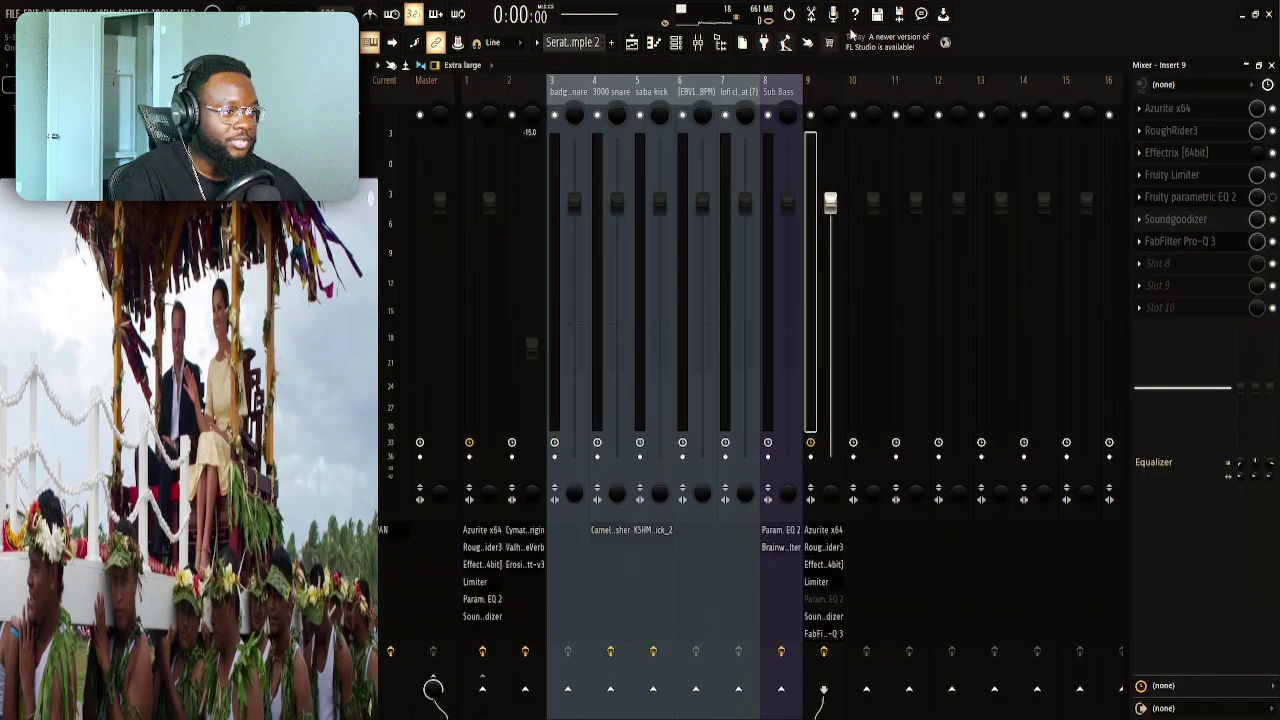
left_click(631, 46)
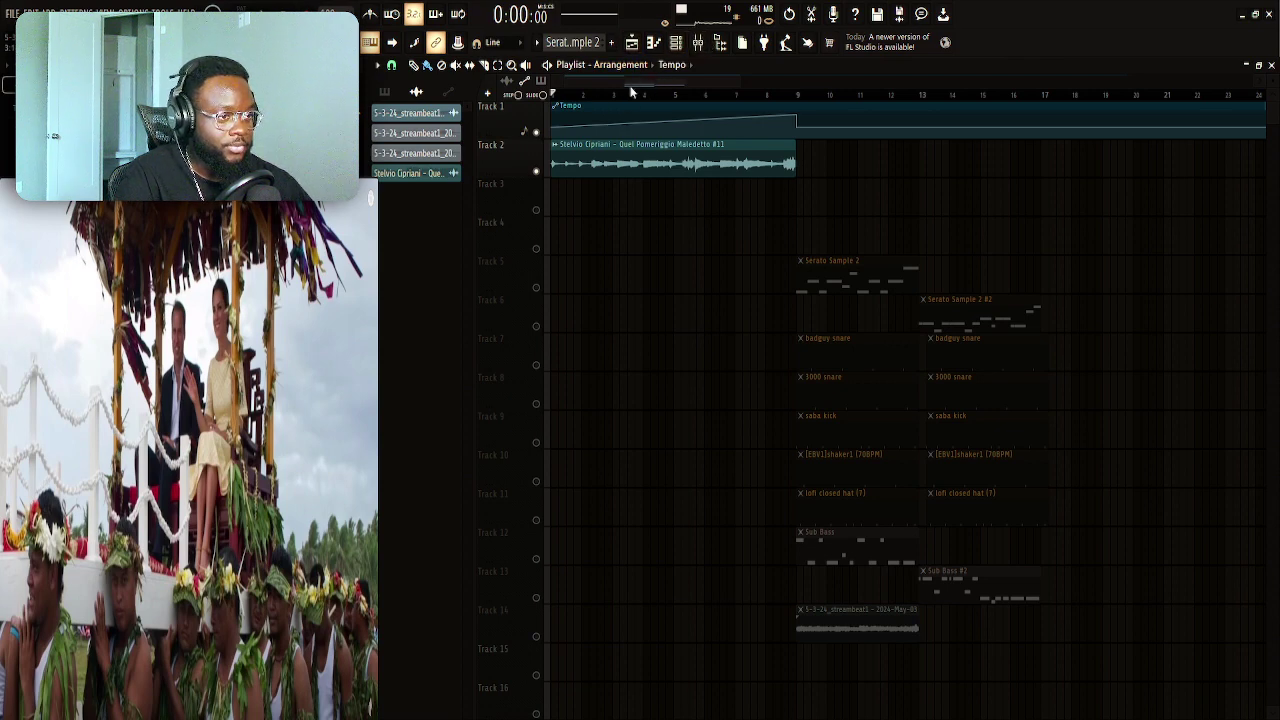
Play the intro from bar 1 several times, with and without the metronome, to check the tempo rise
scroll(640, 80, "up", 3)
key("space")
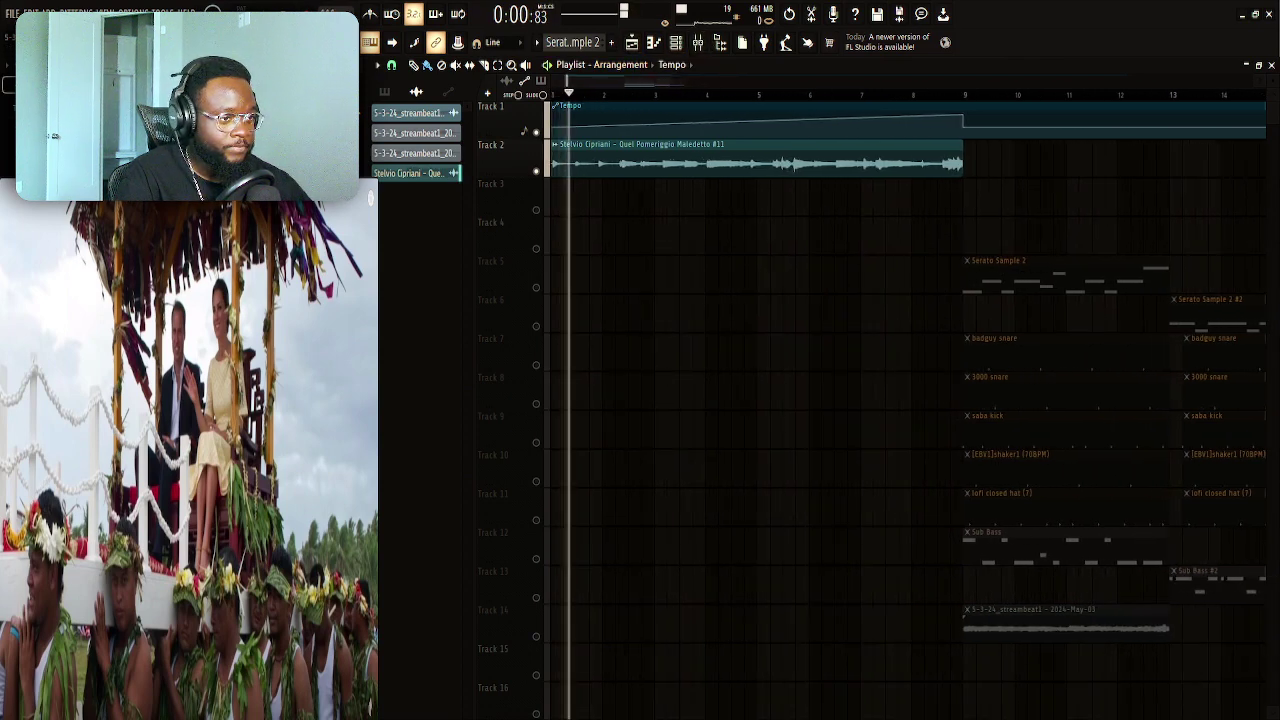
scroll(900, 95, "down", 1)
scroll(900, 95, "down", 2)
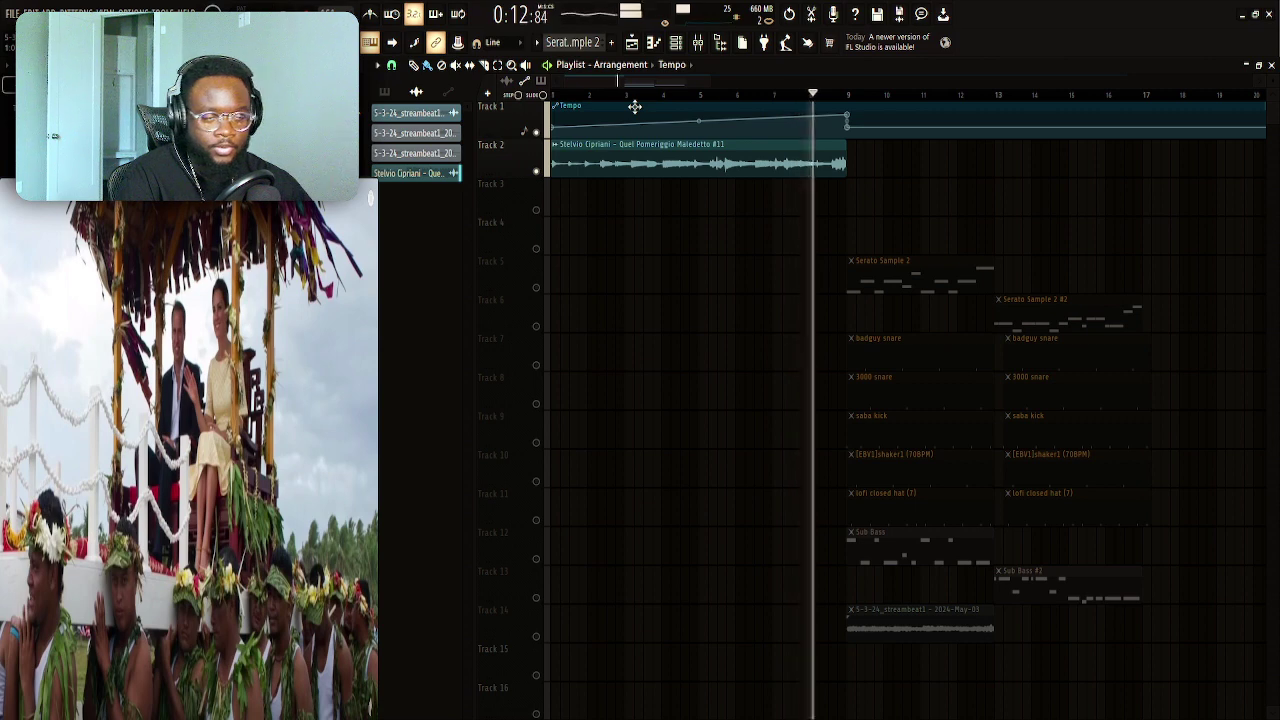
key("space")
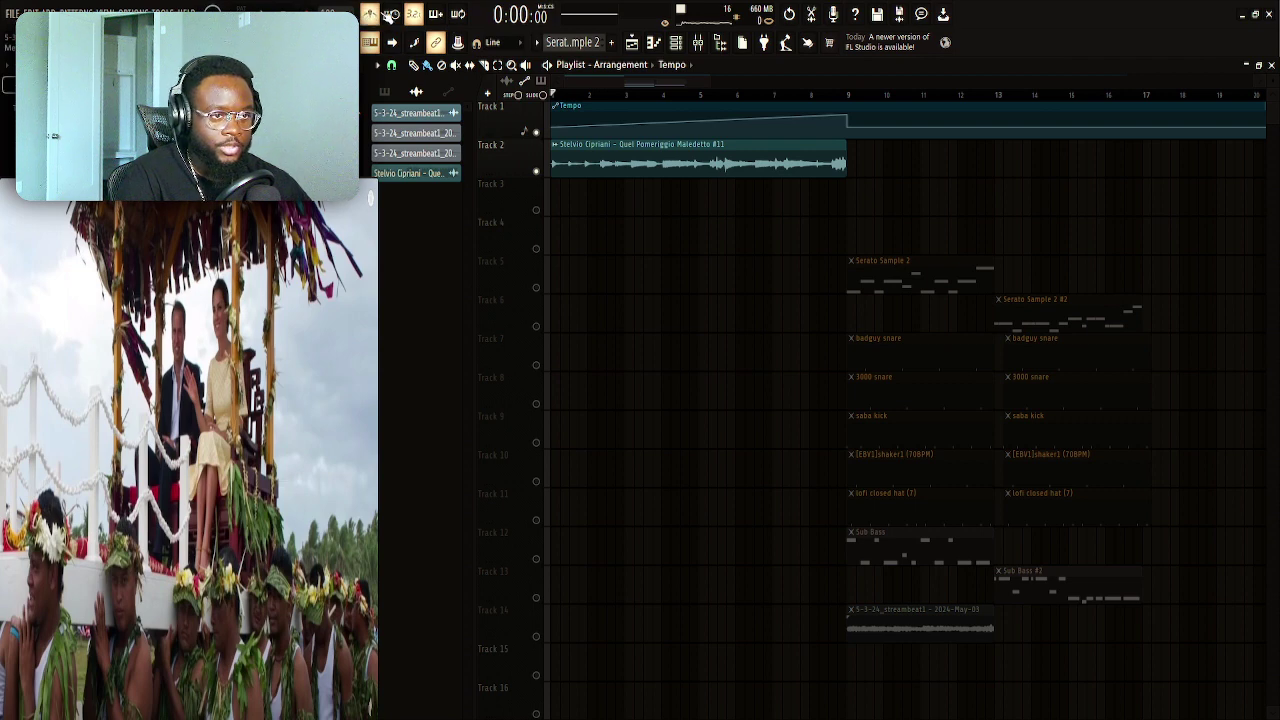
key("space")
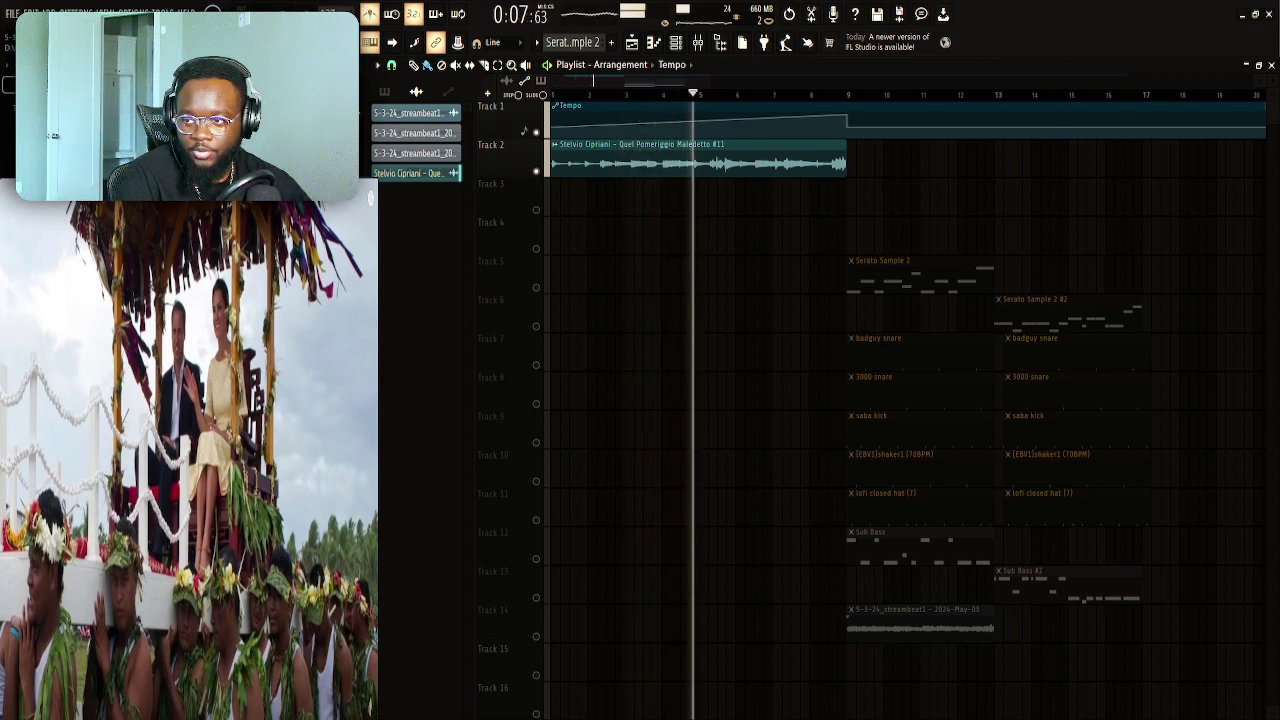
key("space")
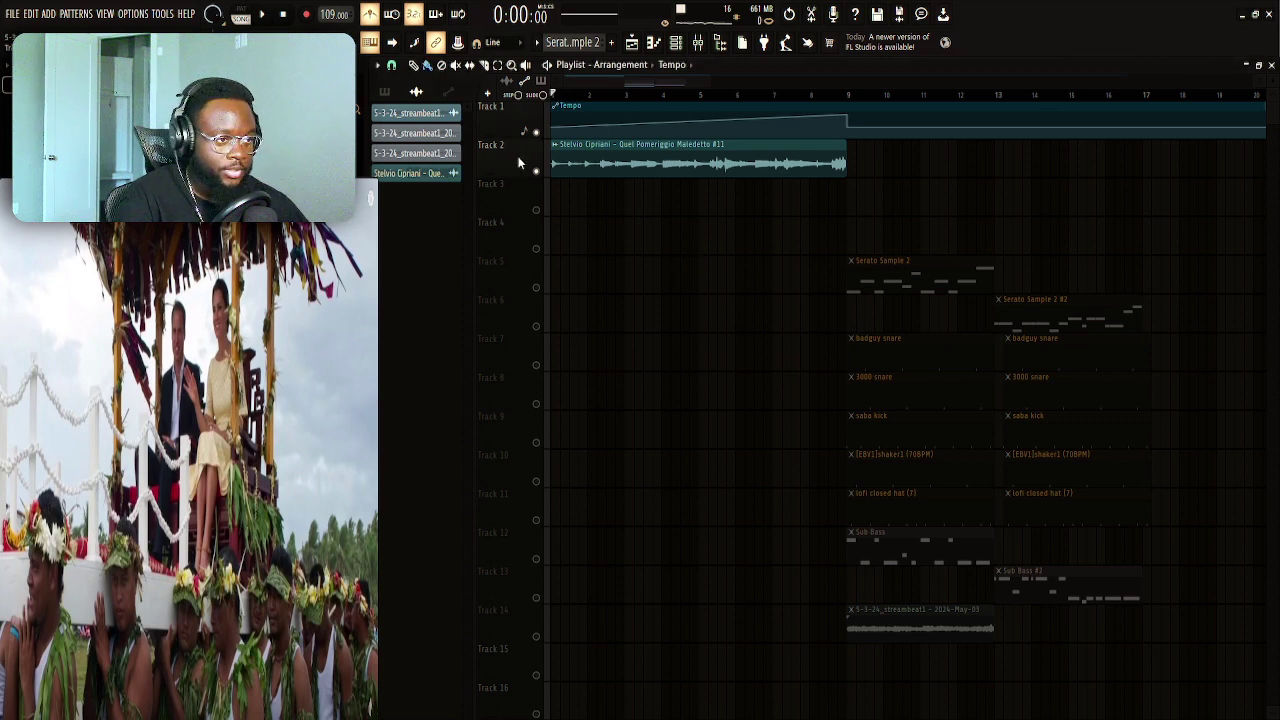
key("space")
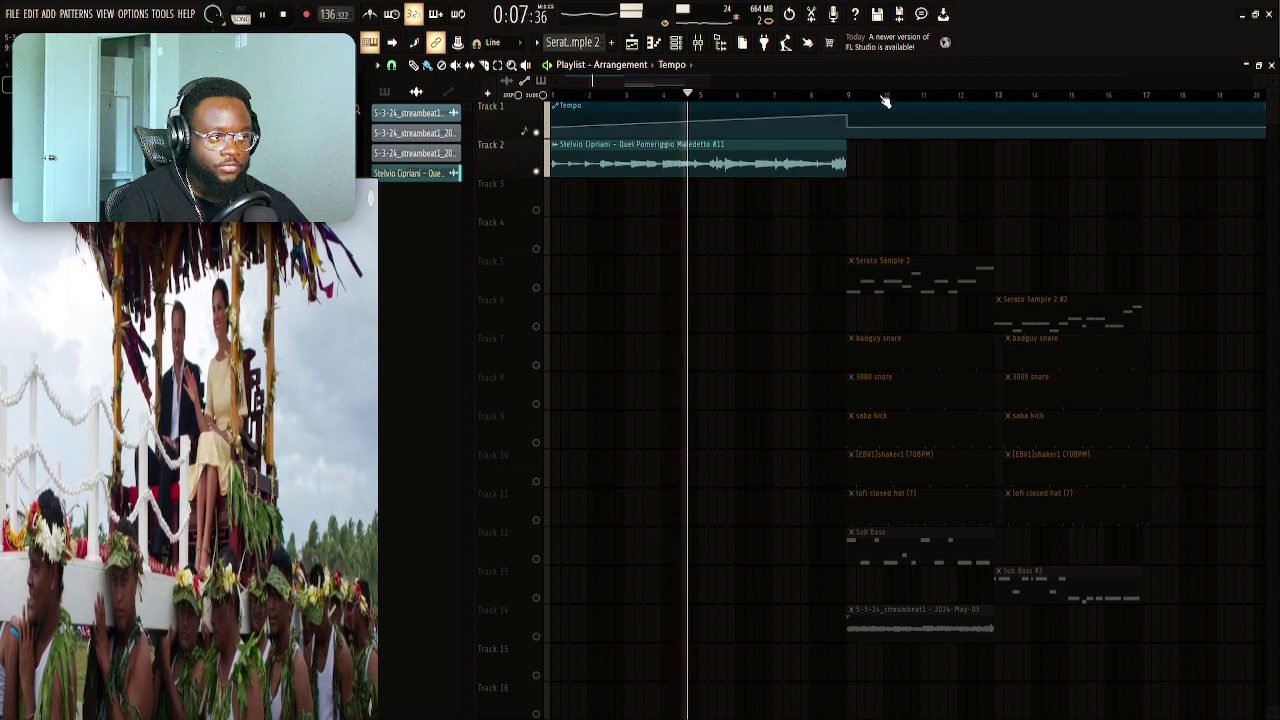
Open FabFilter Pro-Q 3 on the Stelvio Cipriani clip's mixer insert 9 and add a bell band at about 494 Hz
double_click(786, 149)
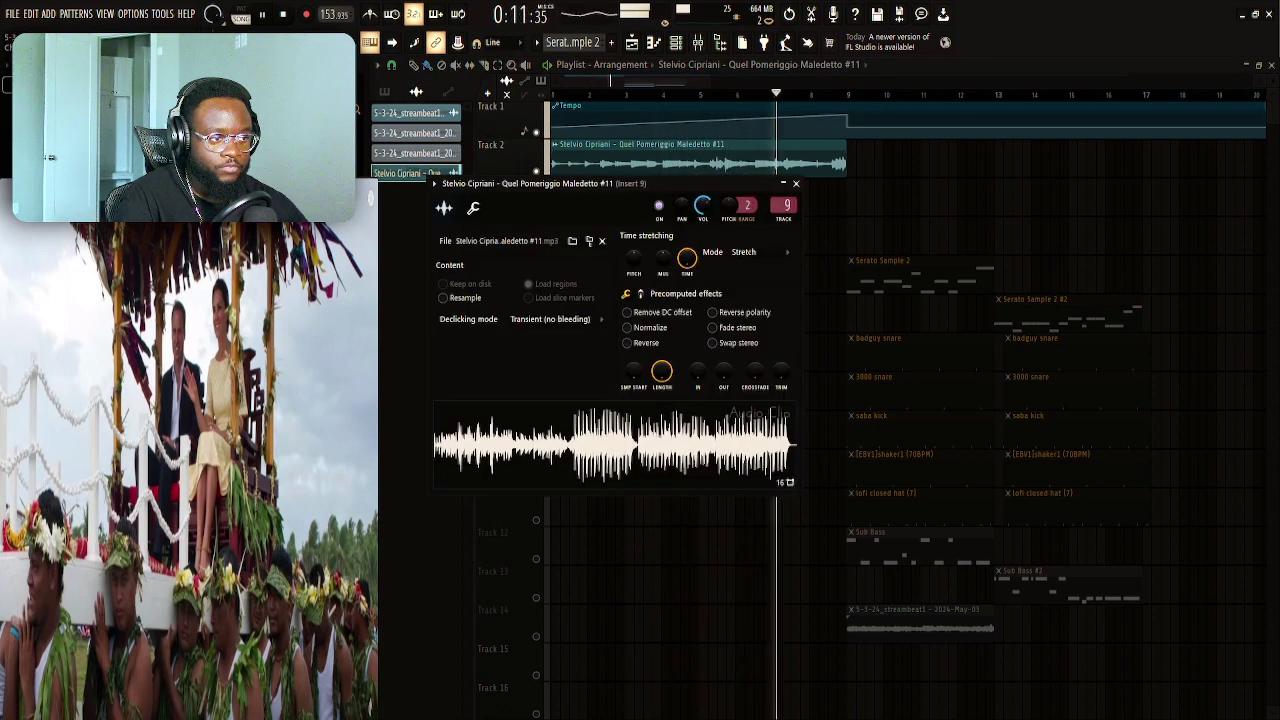
key("F9")
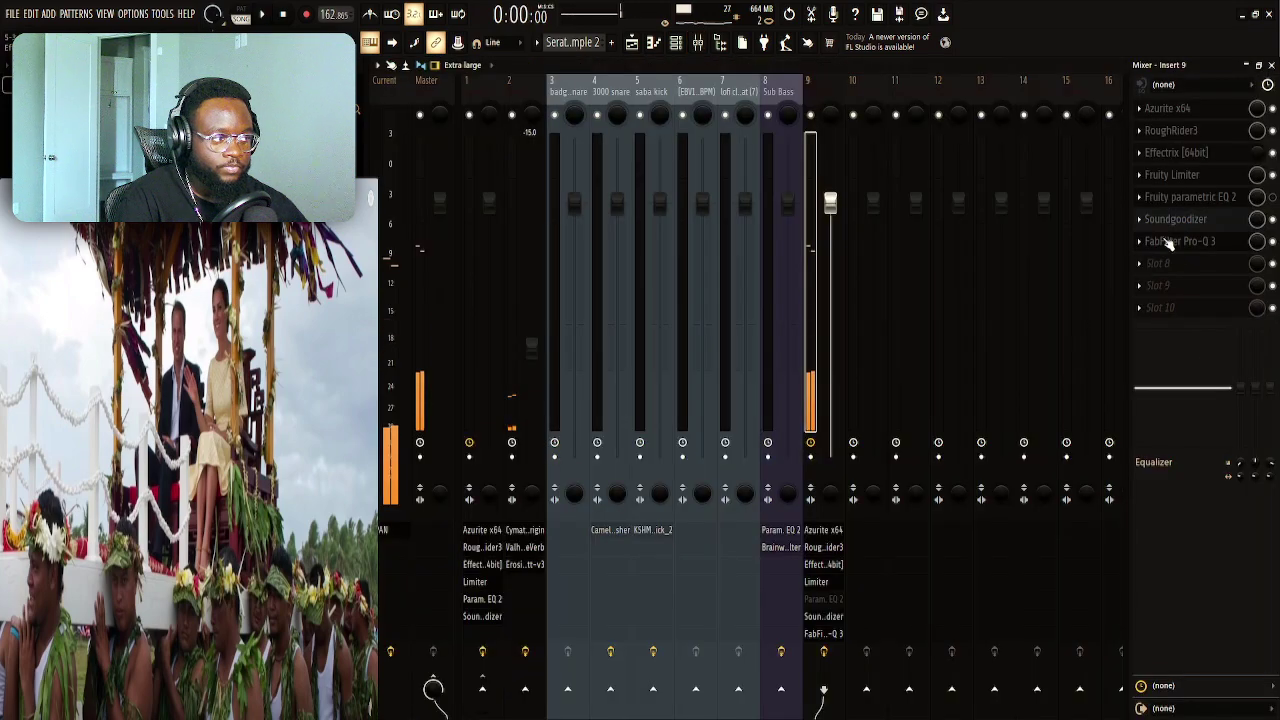
key("space")
left_click(1178, 244)
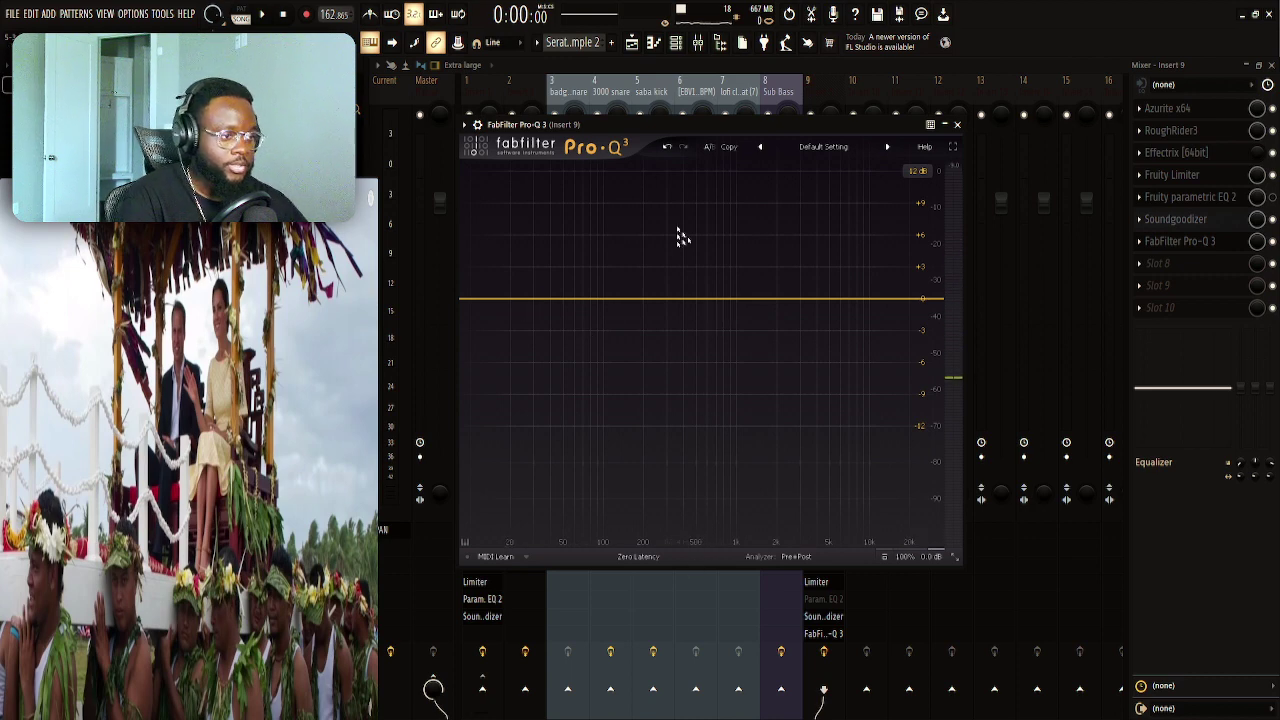
left_click(696, 300)
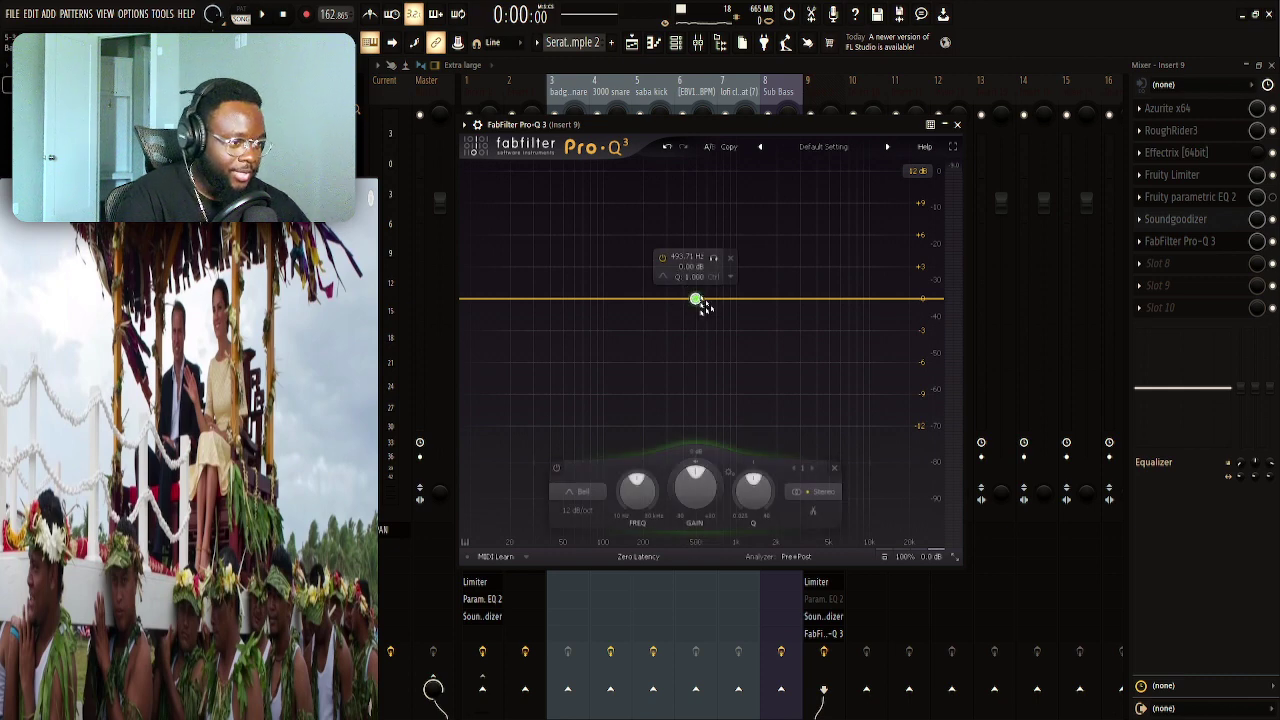
Change the FabFilter Pro-Q 3 band's shape from Bell to Band Pass and start playback of the intro
left_click(570, 492)
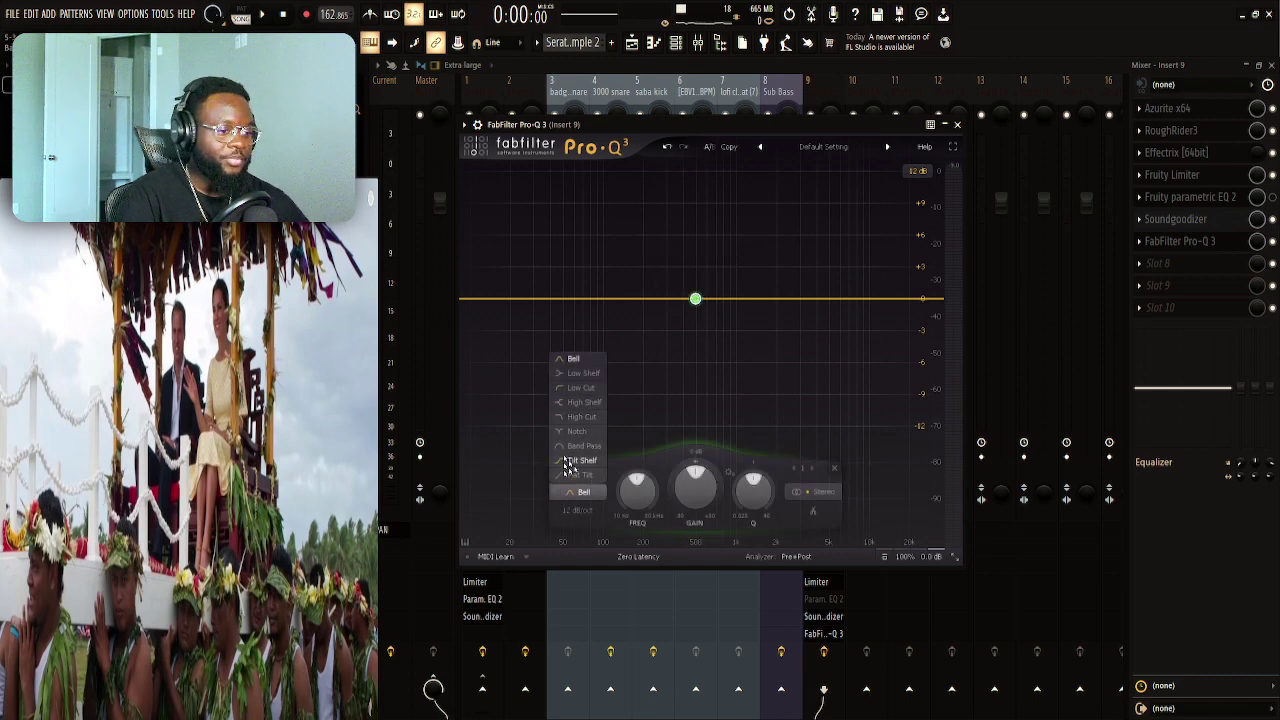
left_click(572, 446)
key("space")
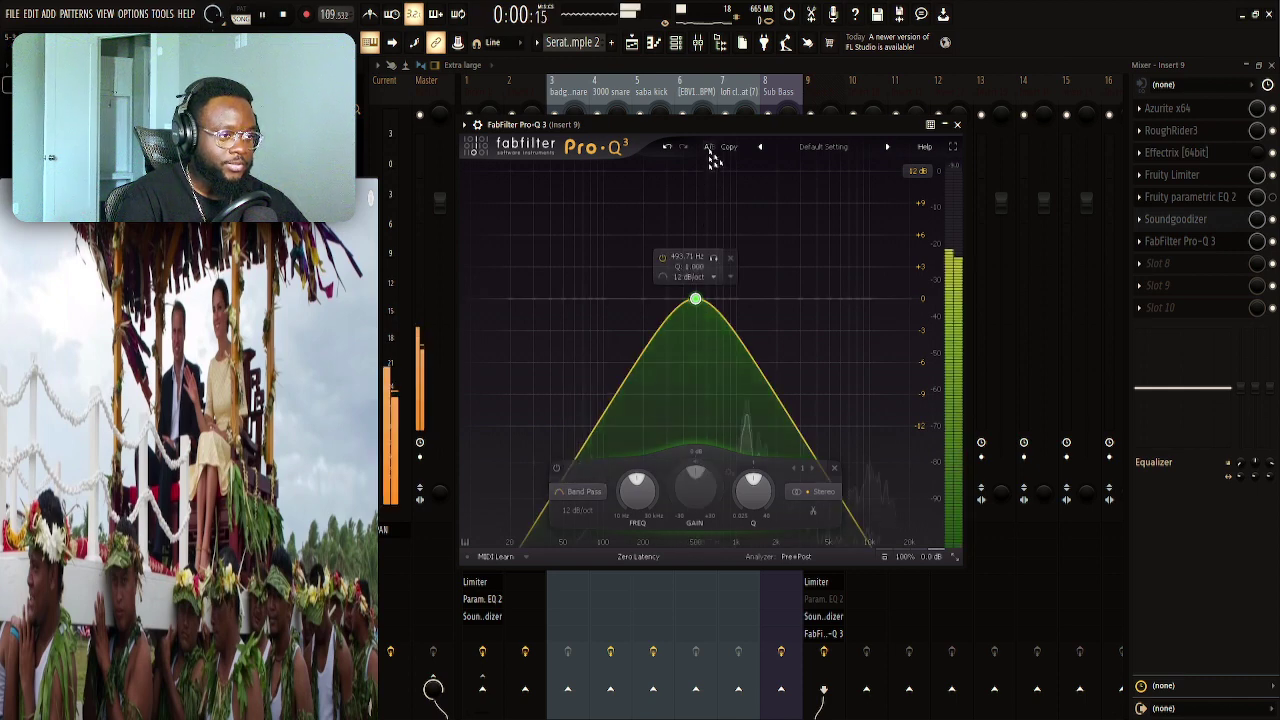
Lower the band-pass frequency to between 100 and 200 Hz while playing, and try narrower and wider Q values
left_click_drag(695, 298, 669, 316)
scroll(669, 316, "up", 3)
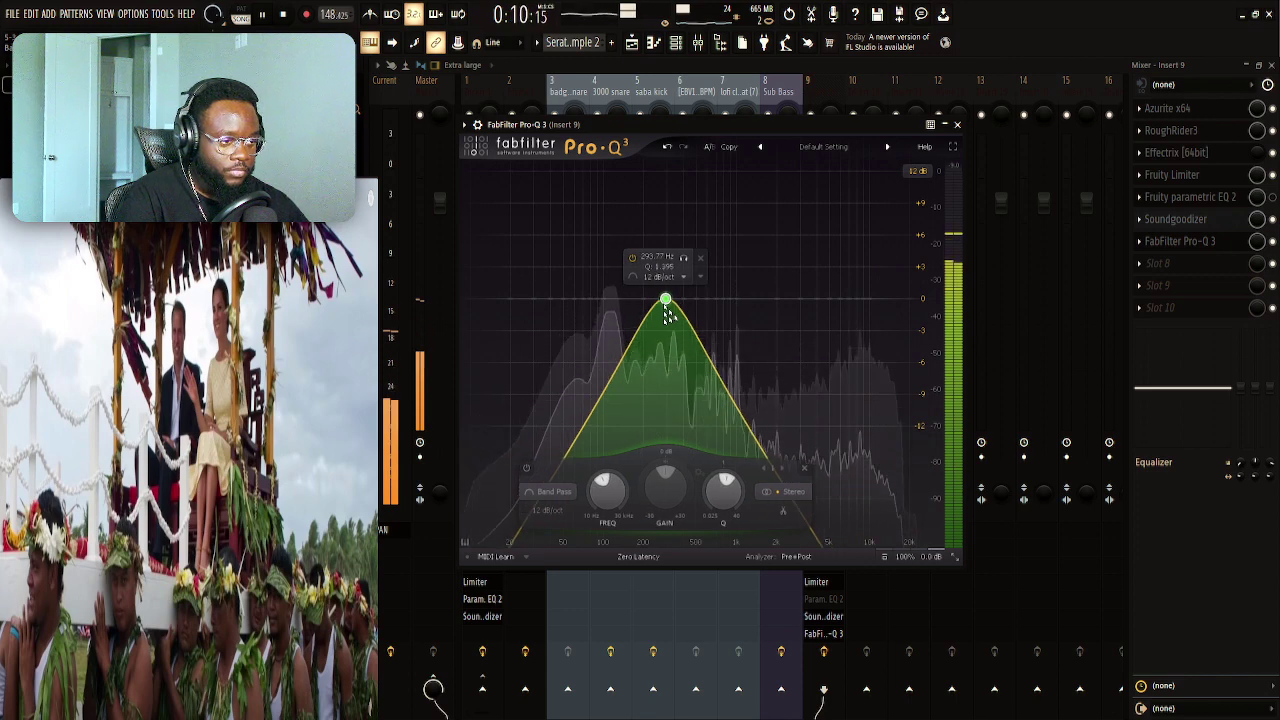
scroll(669, 316, "down", 6)
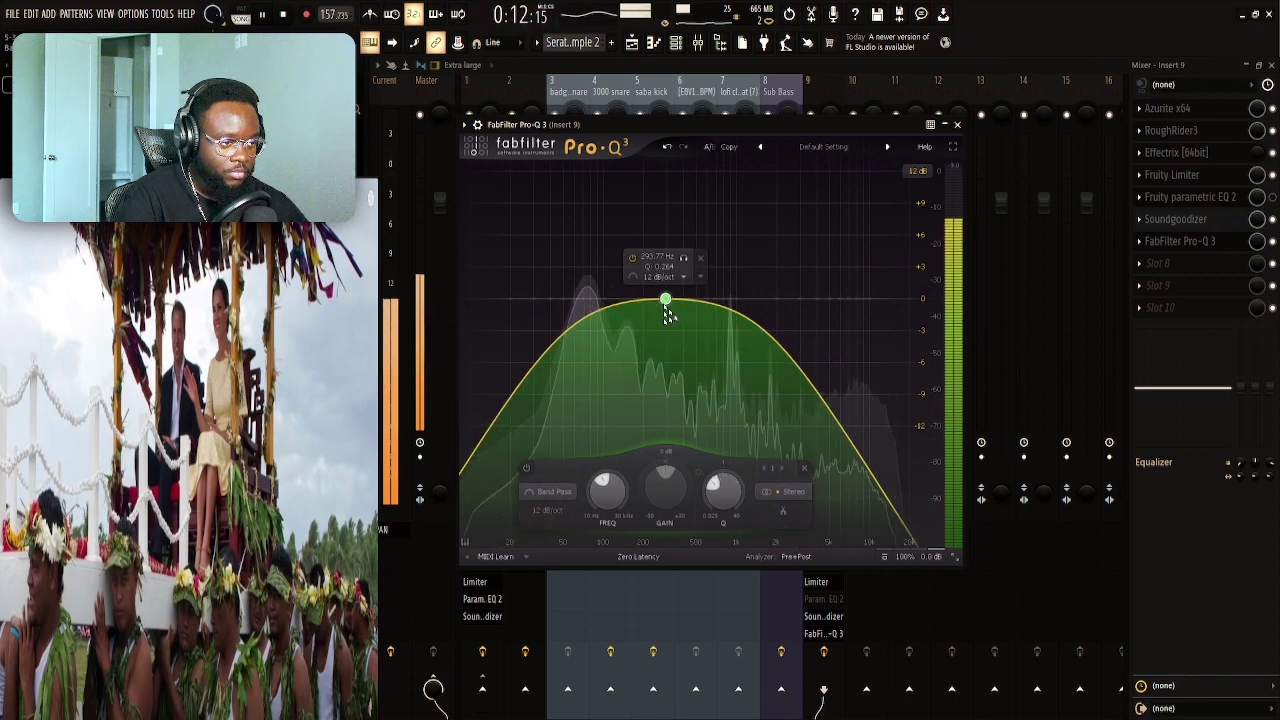
scroll(669, 316, "up", 4)
left_click_drag(669, 316, 620, 308)
key("space")
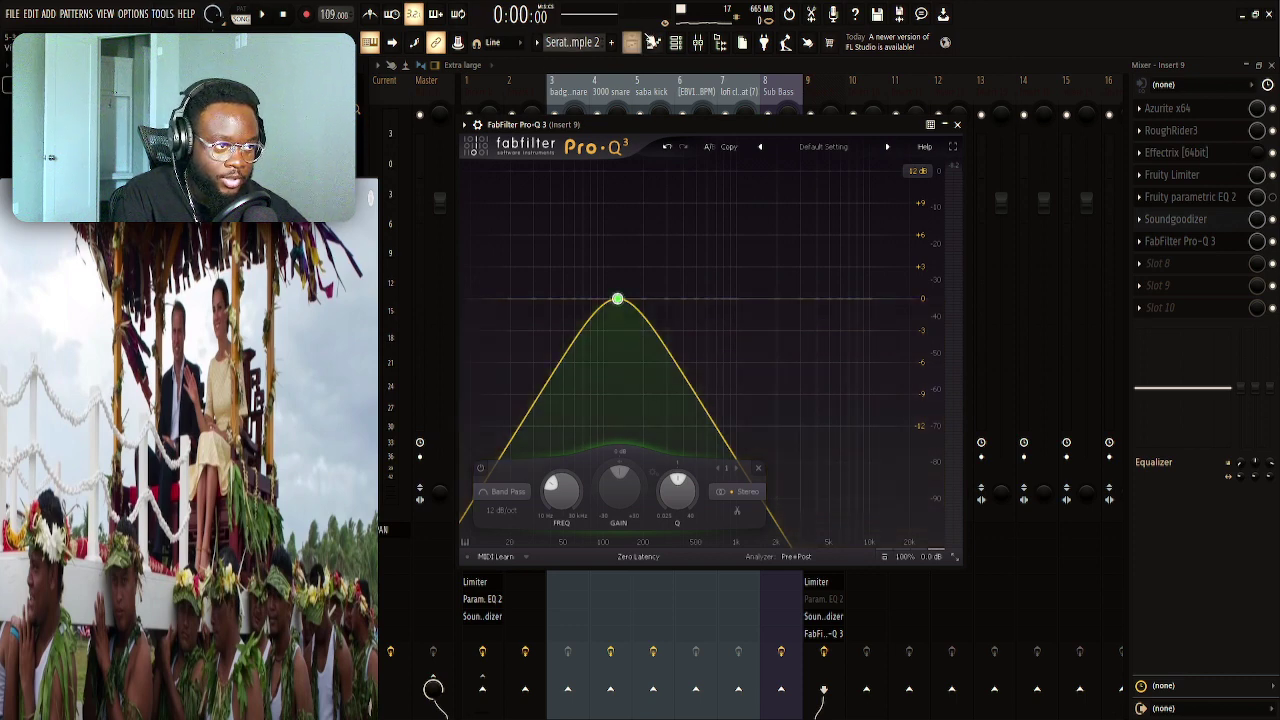
Enable track 3 in the playlist and shape its Band 1 Frequency automation to rise from bar 1 to bar 9
left_click(643, 46)
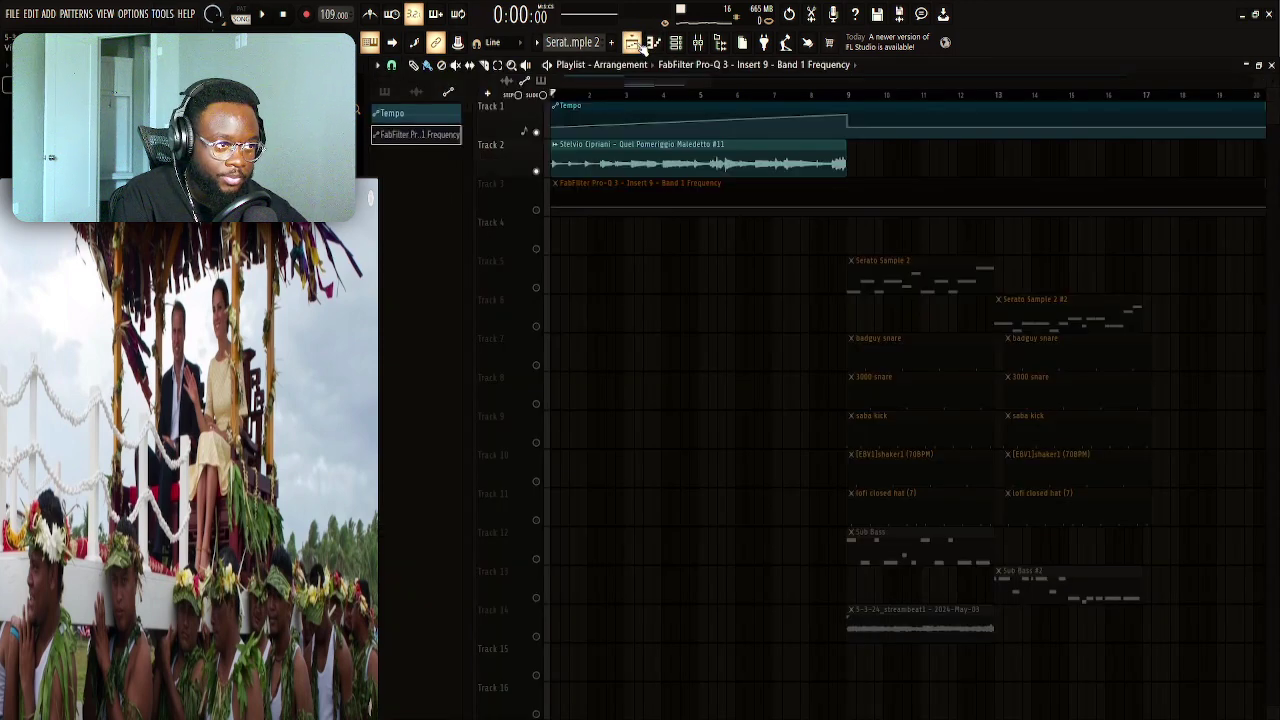
left_click(537, 211)
key("space")
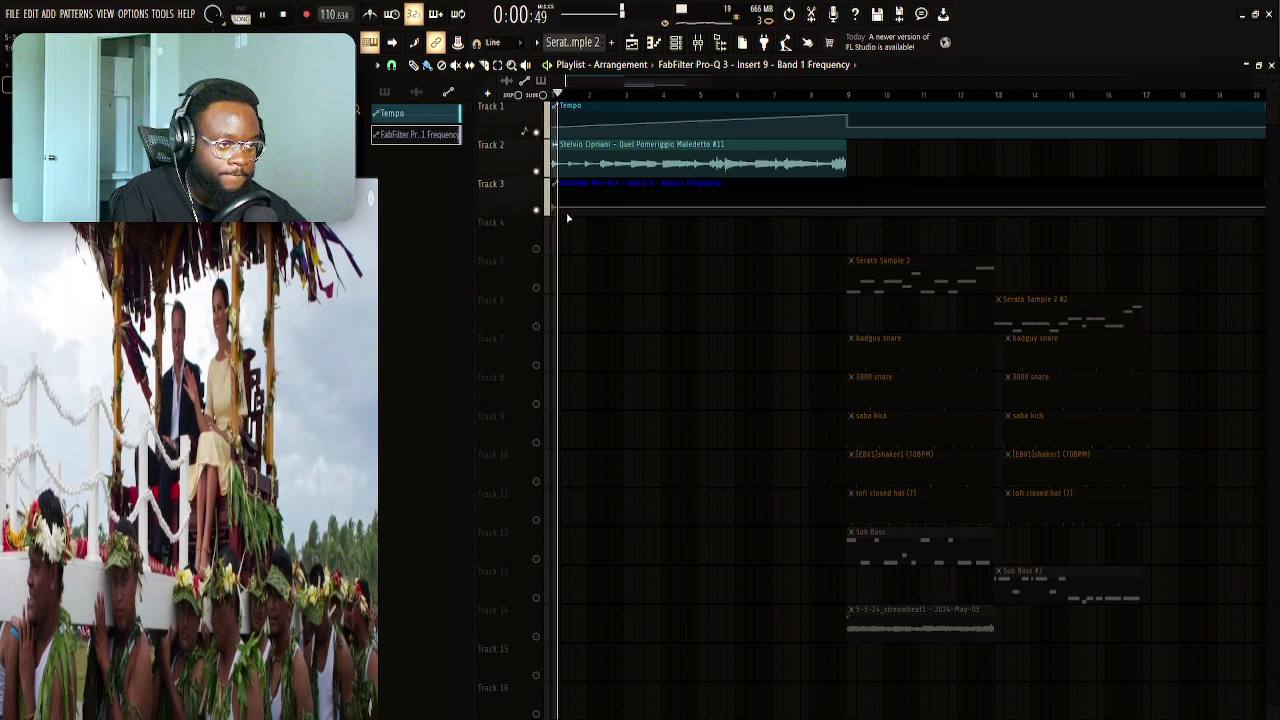
key("space")
left_click_drag(593, 214, 846, 195)
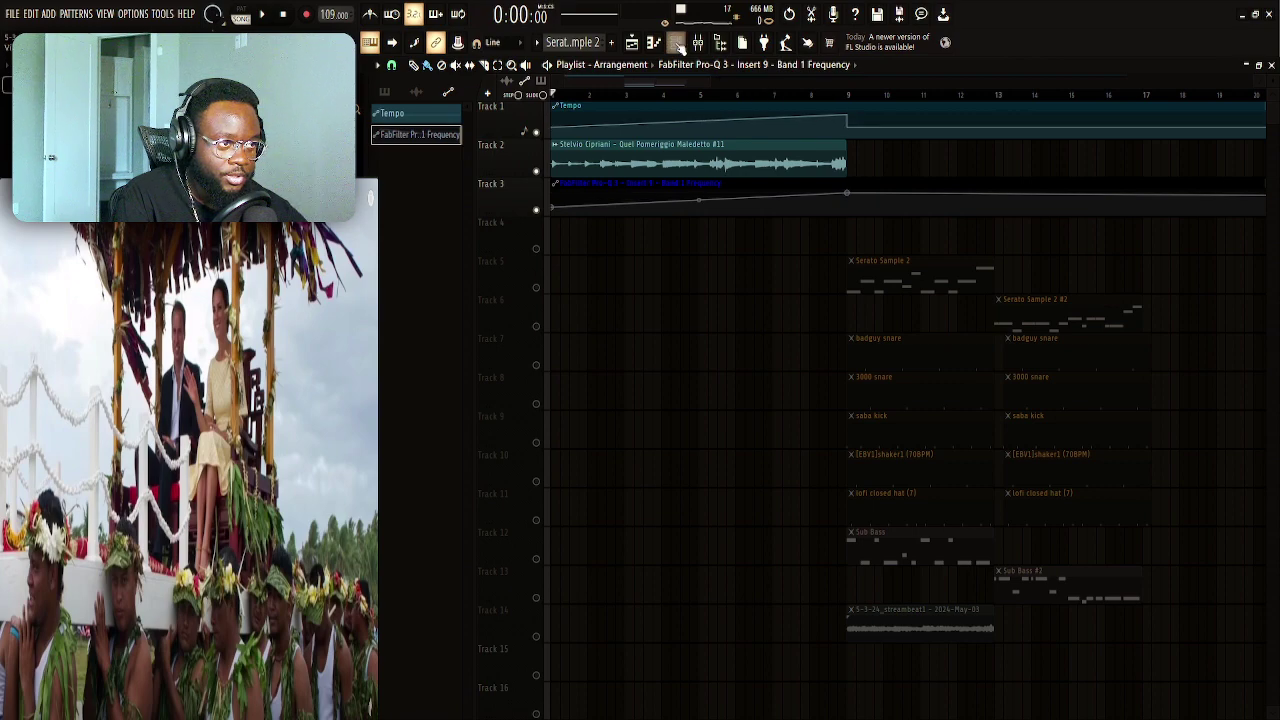
Open the Band 1 Frequency automation clip's editor from the channel rack, inspect its envelope and close it
left_click(676, 42)
left_click(524, 464)
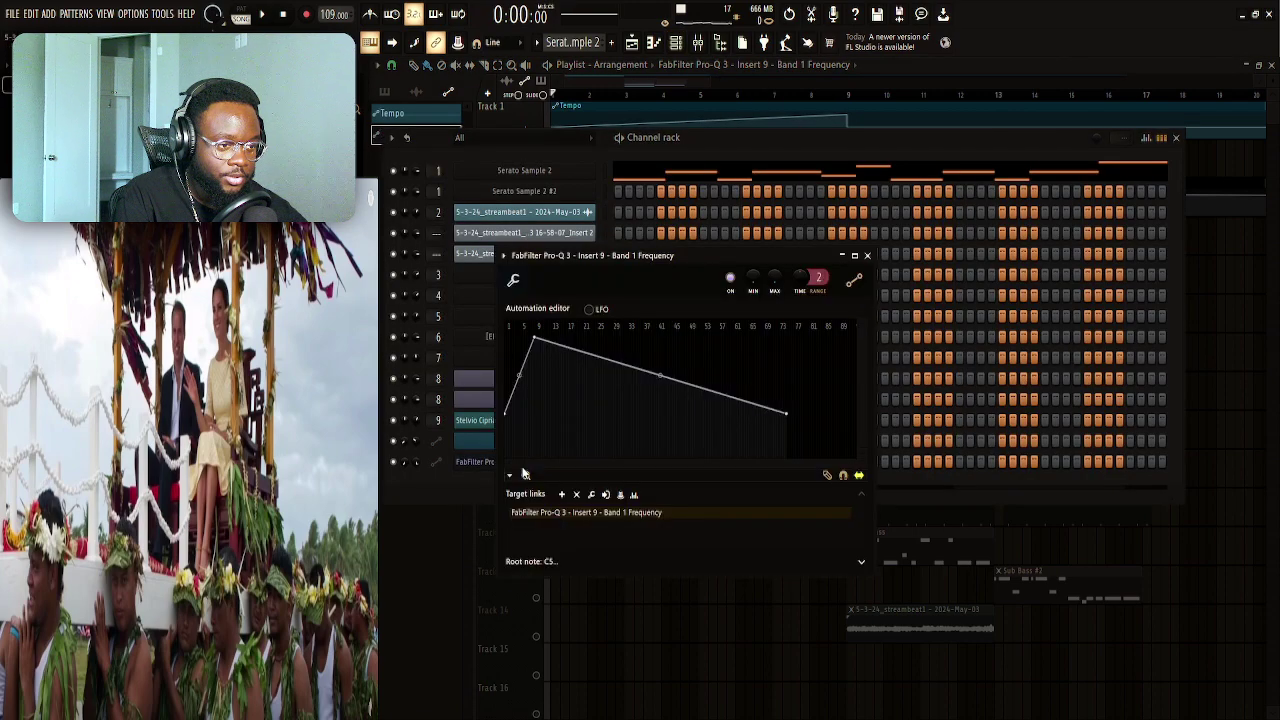
key("space")
left_click(867, 255)
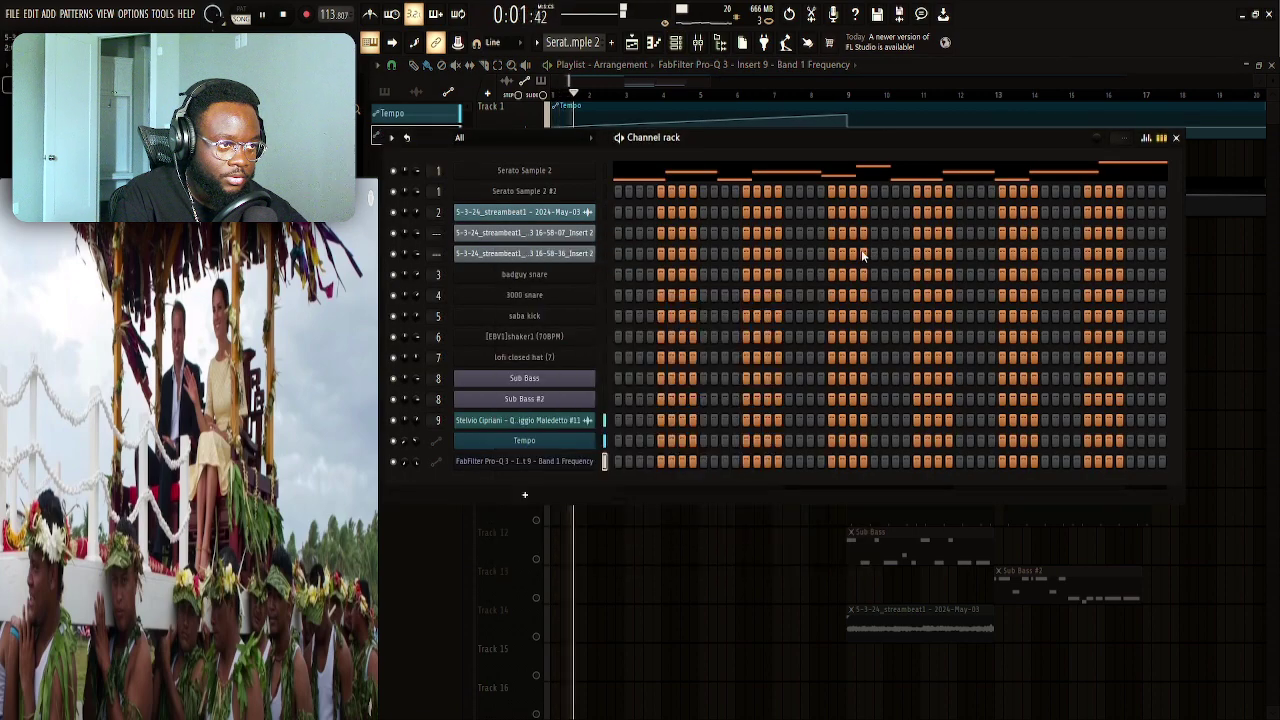
Play the intro while watching the FabFilter Pro-Q 3 sweep on insert 9, and check the insert's Soundgoodizer
key("F9")
key("space")
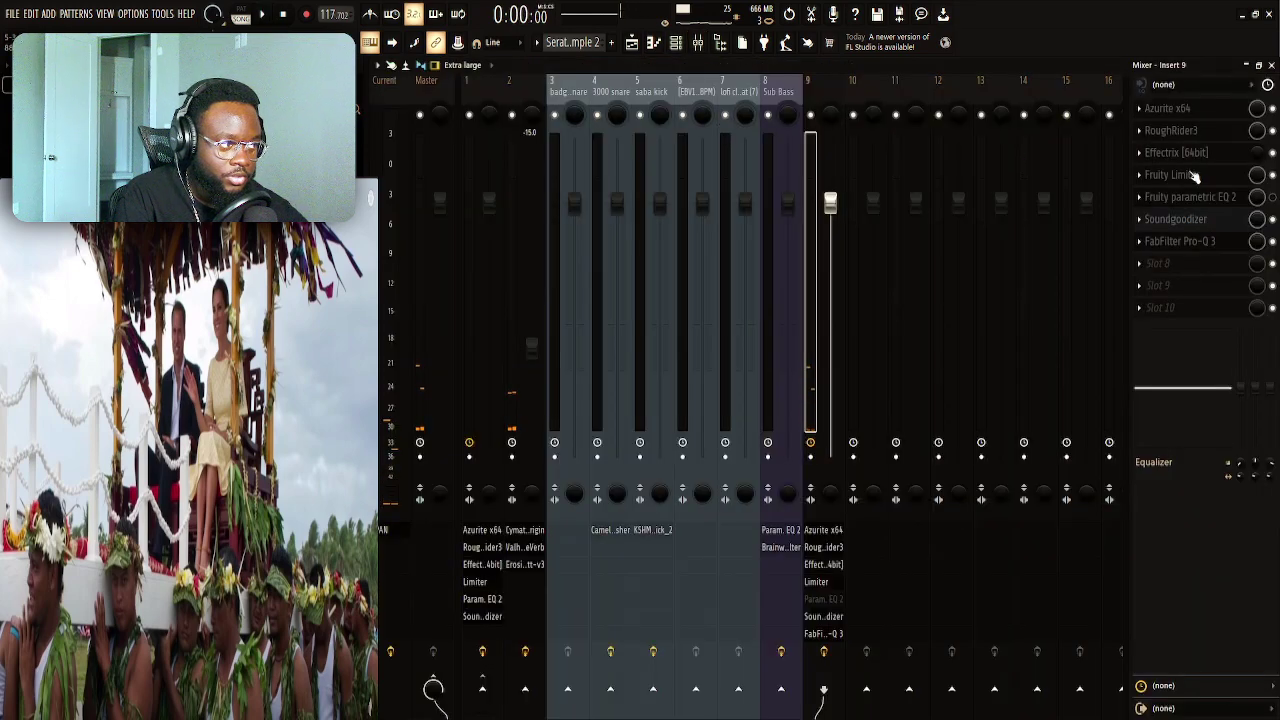
left_click(1178, 243)
key("space")
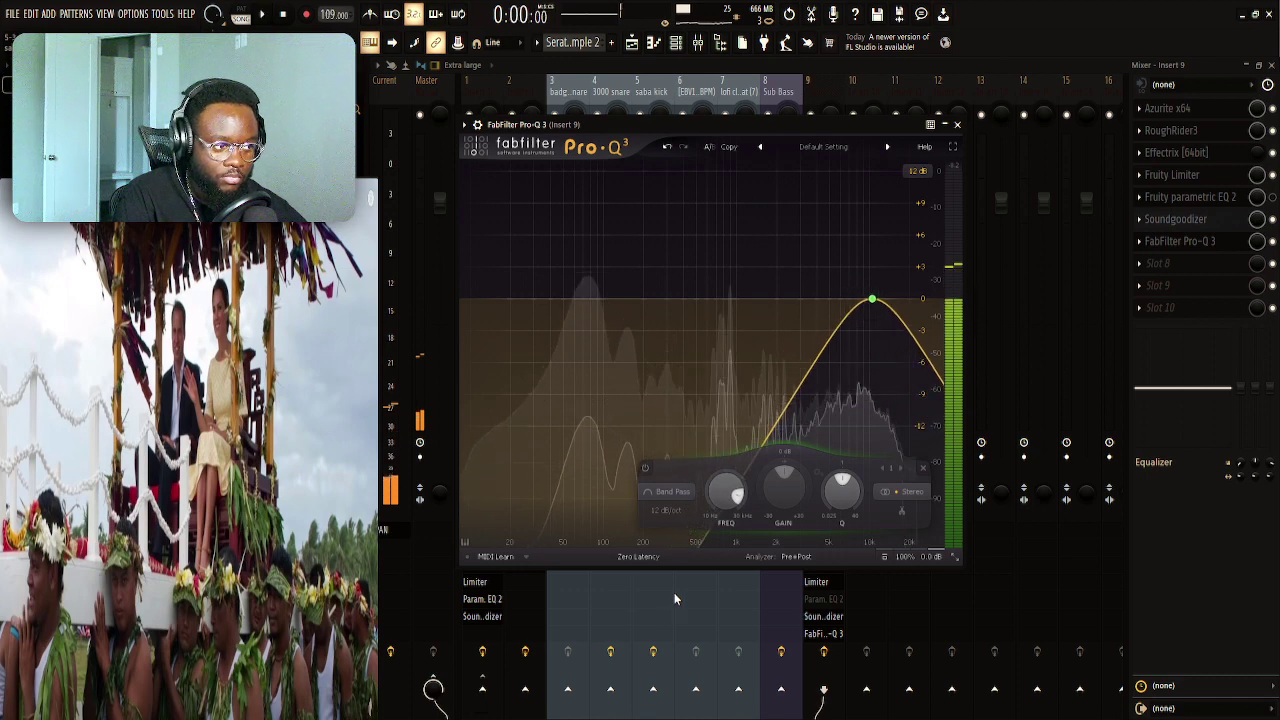
left_click(1175, 219)
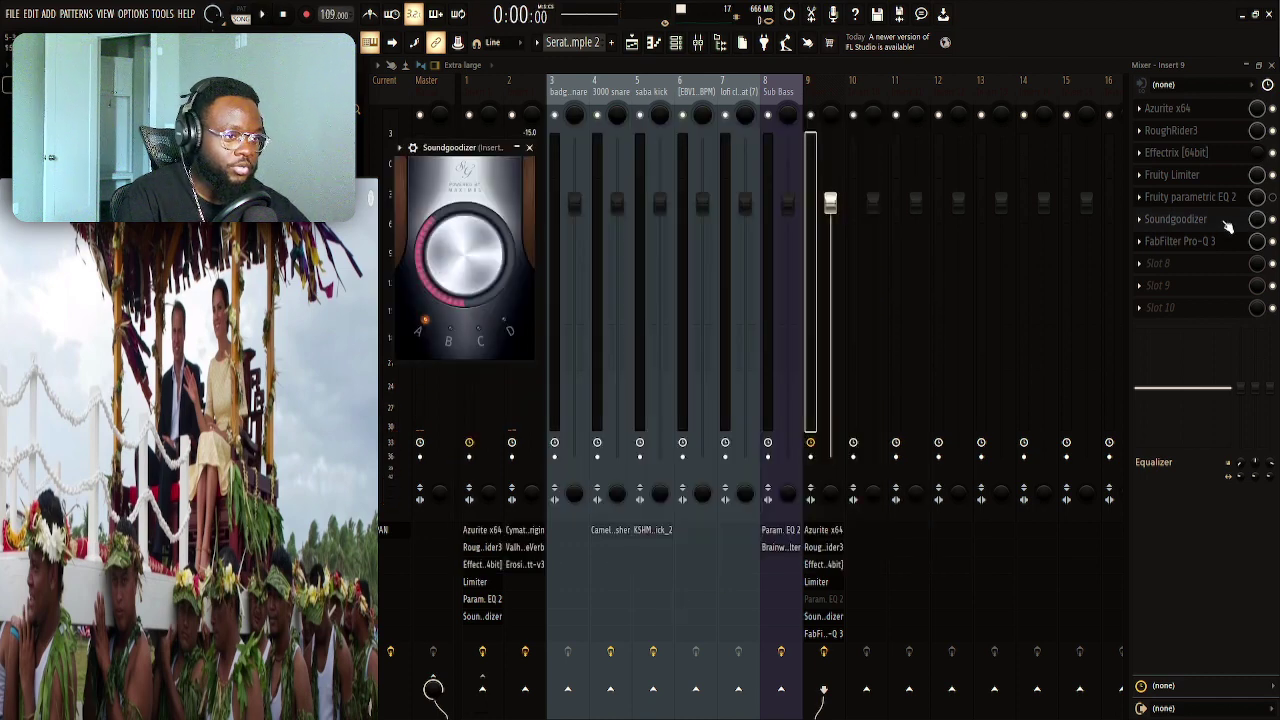
left_click(684, 42)
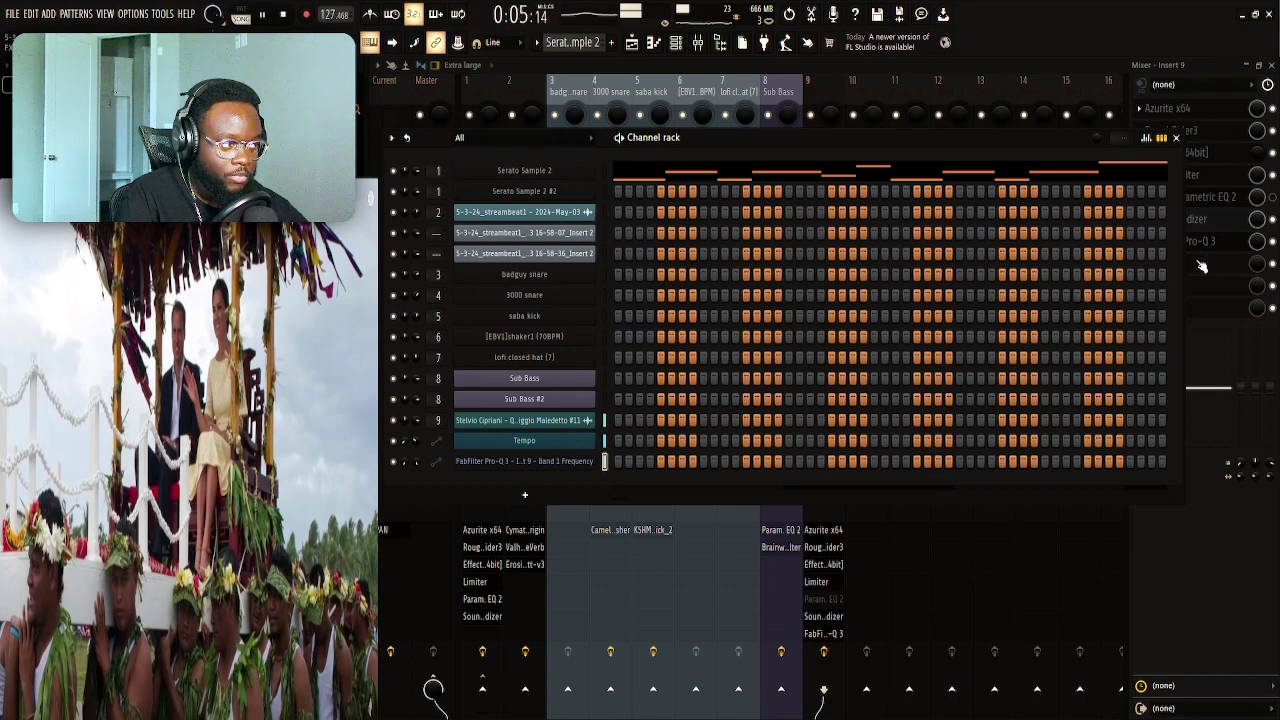
Delete the 5-3-24_streambeat1 audio clip from track 14 and unmute all playlist tracks
key("F6")
key("F5")
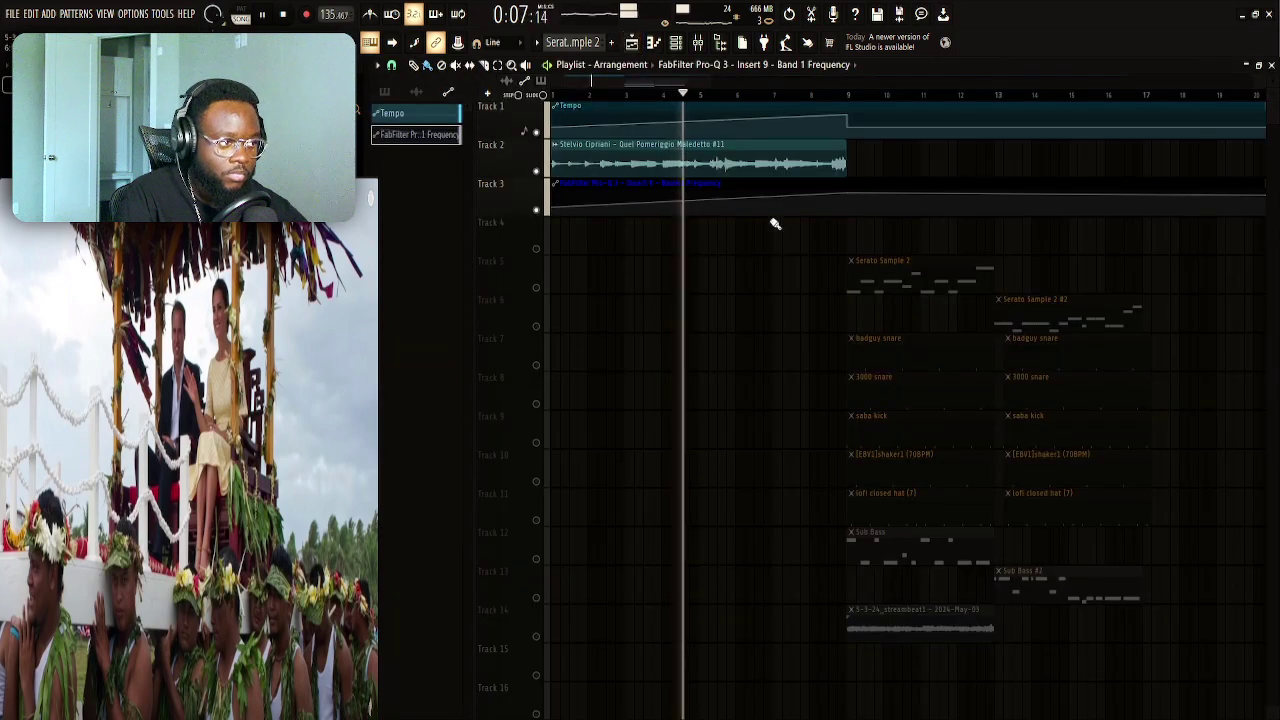
scroll(753, 348, "down", 3)
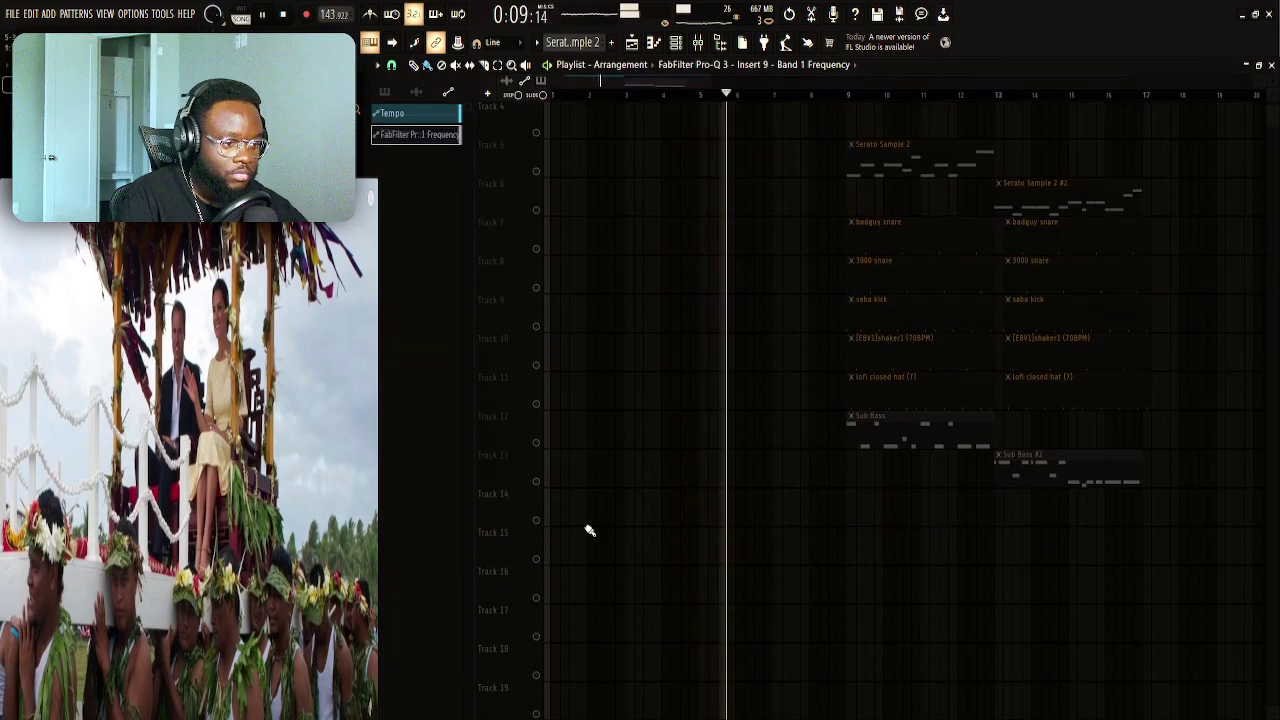
right_click(536, 520)
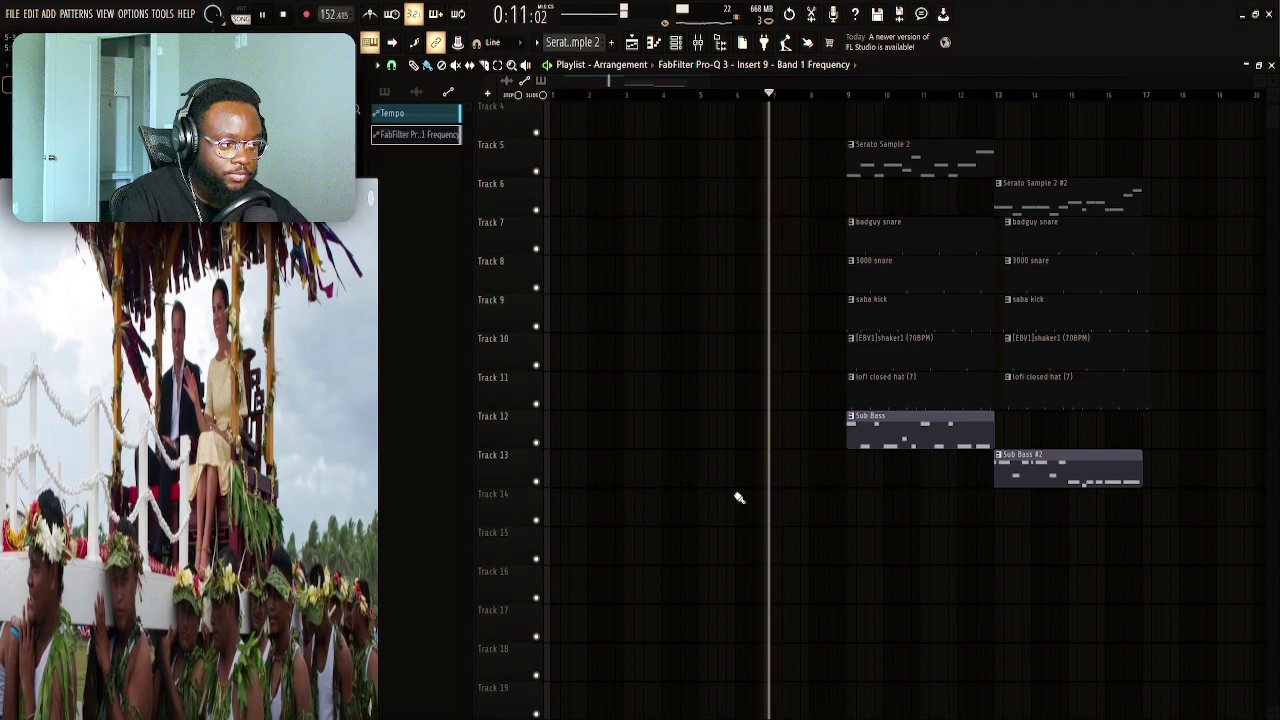
Delete the Sub Bass clip at bar 9 on track 12 and listen to the transition into the beat
scroll(760, 560, "up", 3)
right_click(935, 562)
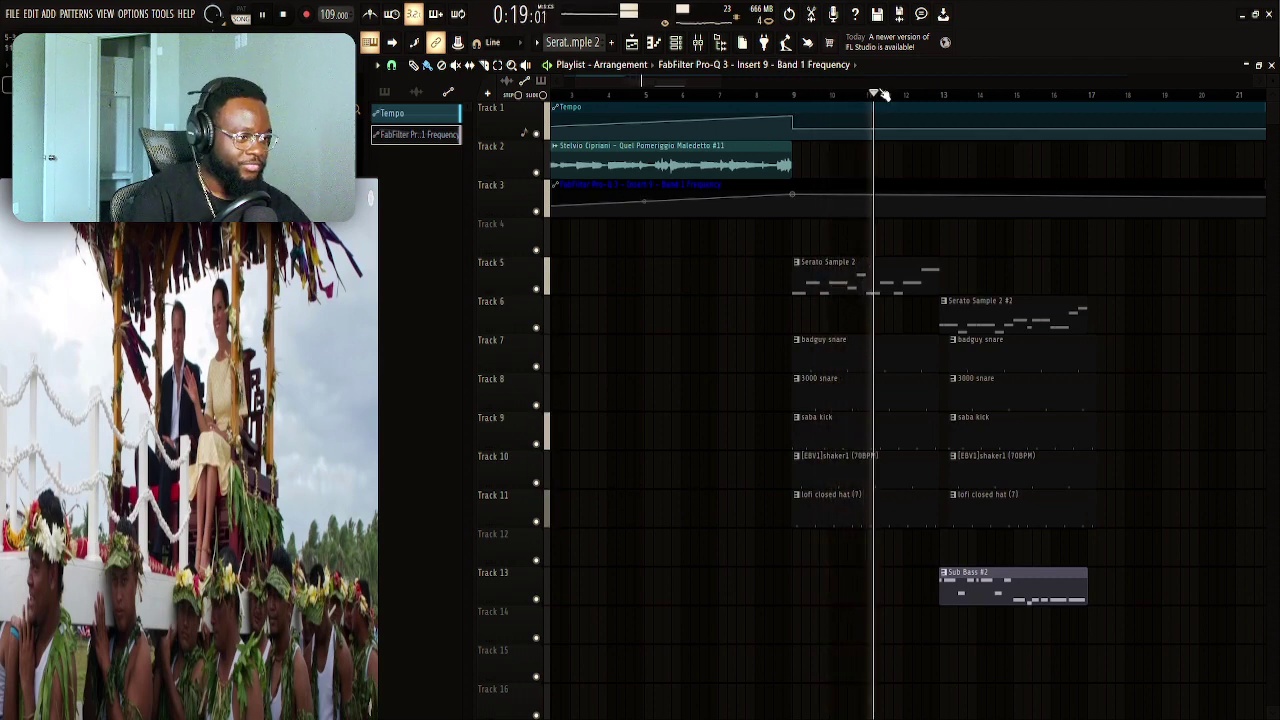
scroll(875, 98, "down", 2)
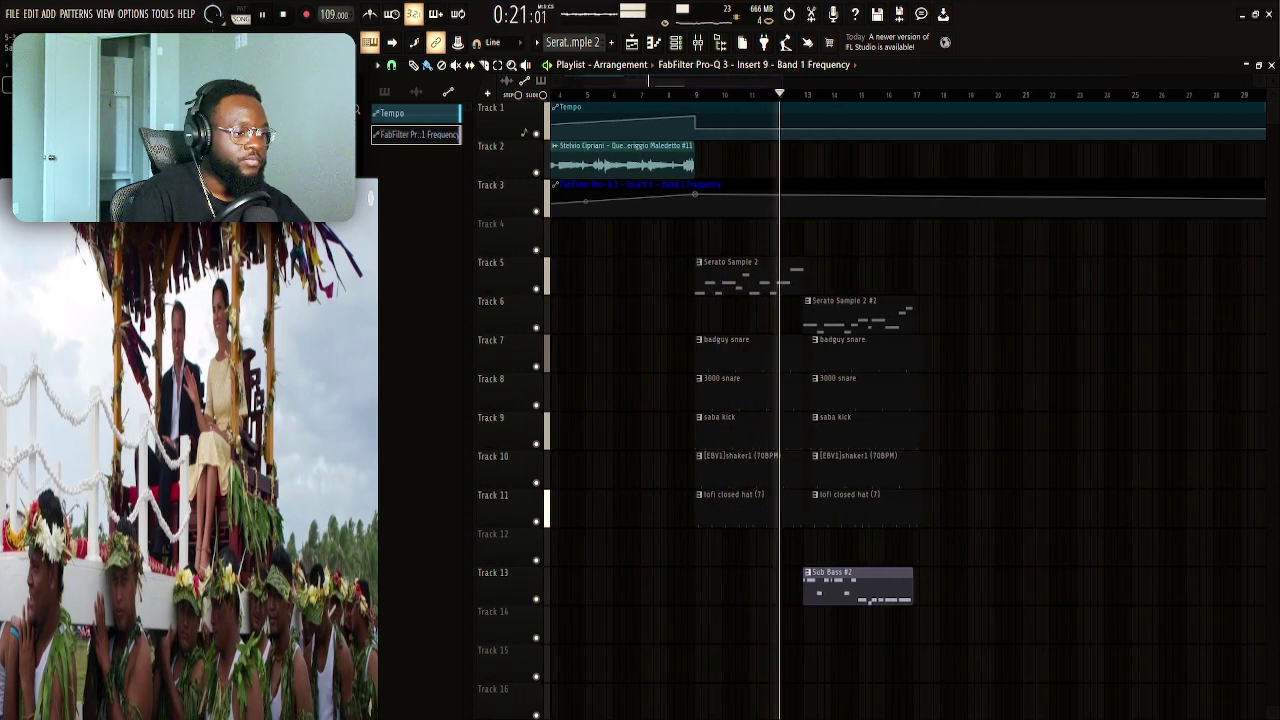
key("space")
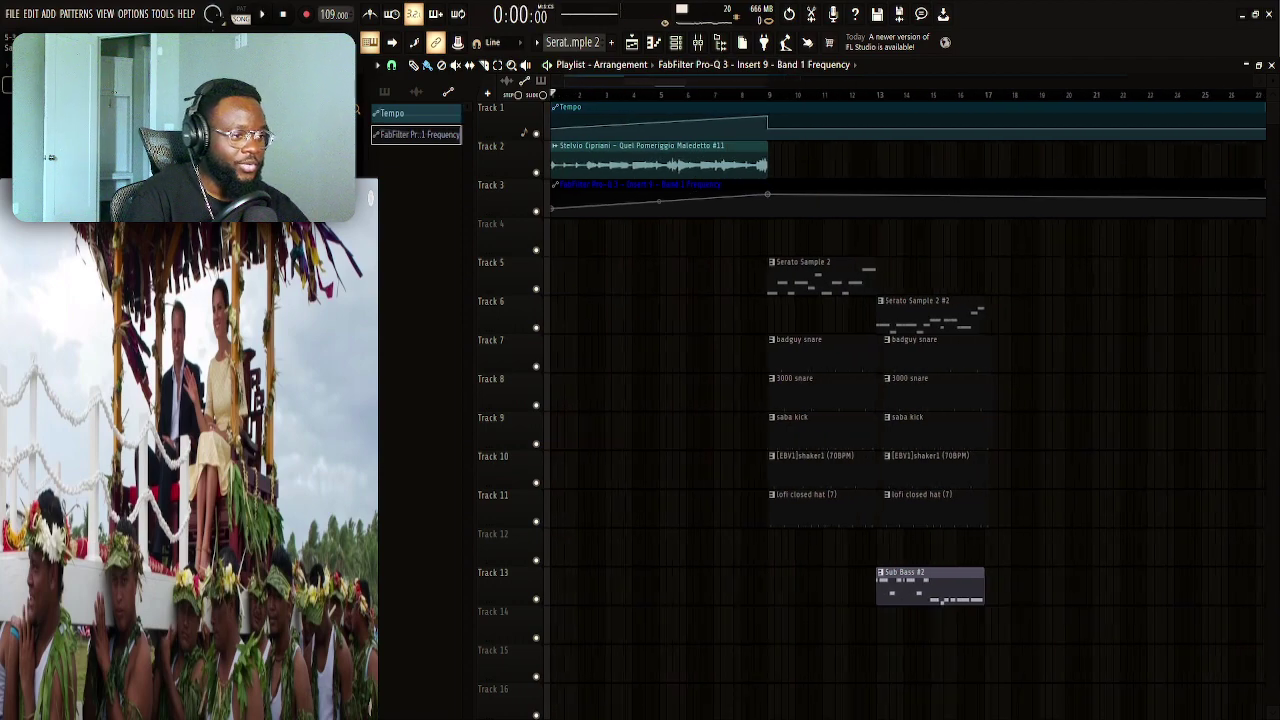
Replay the arrangement from the intro into the beat with the playlist in view
left_click(704, 48)
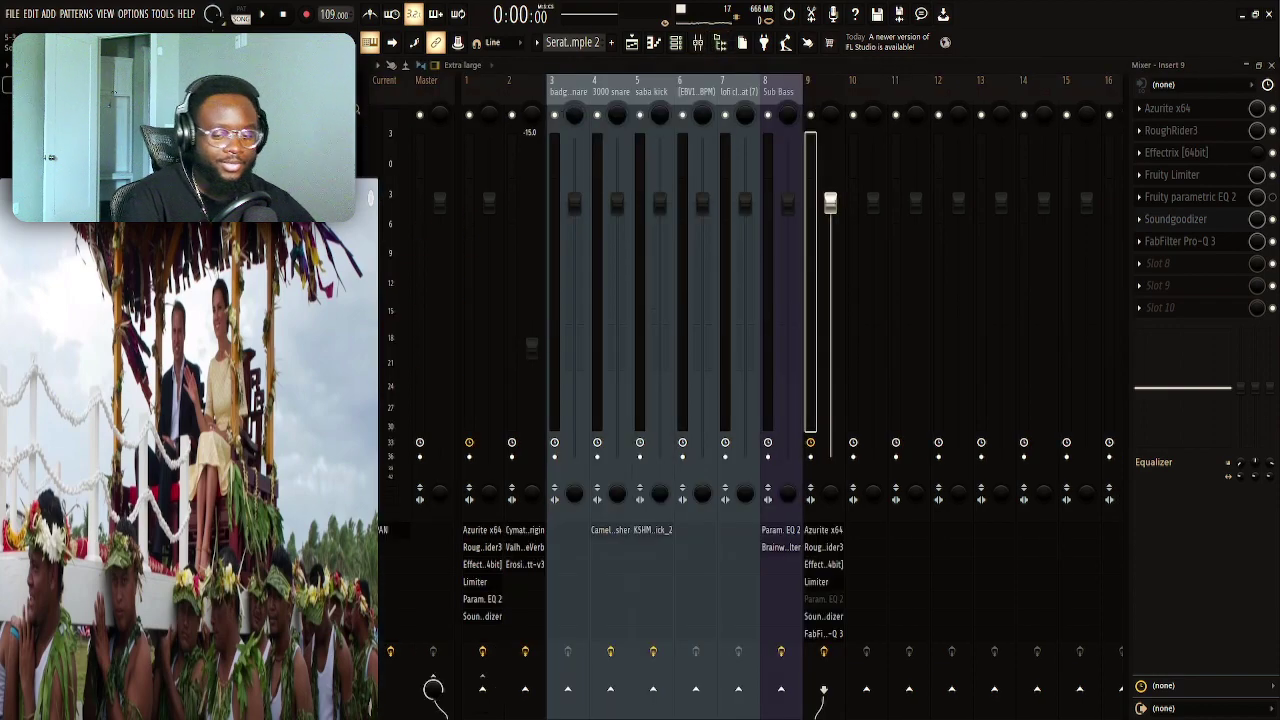
left_click(631, 42)
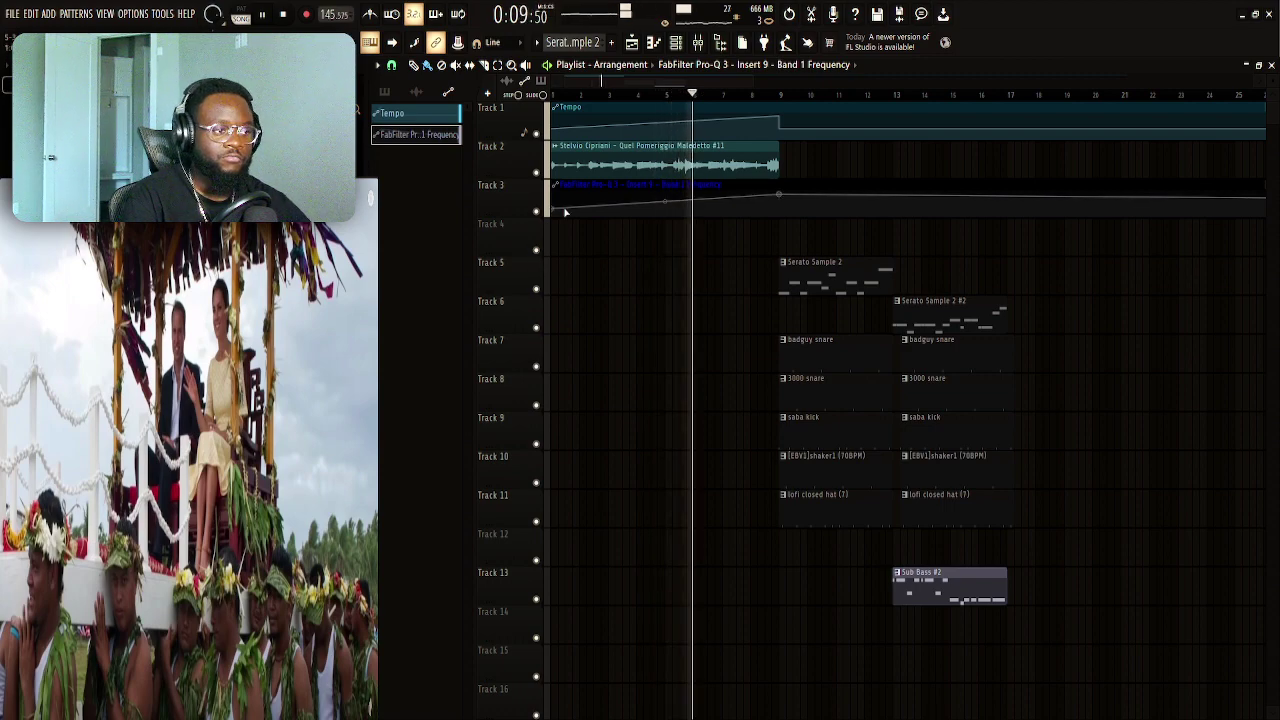
scroll(550, 260, "right", 1)
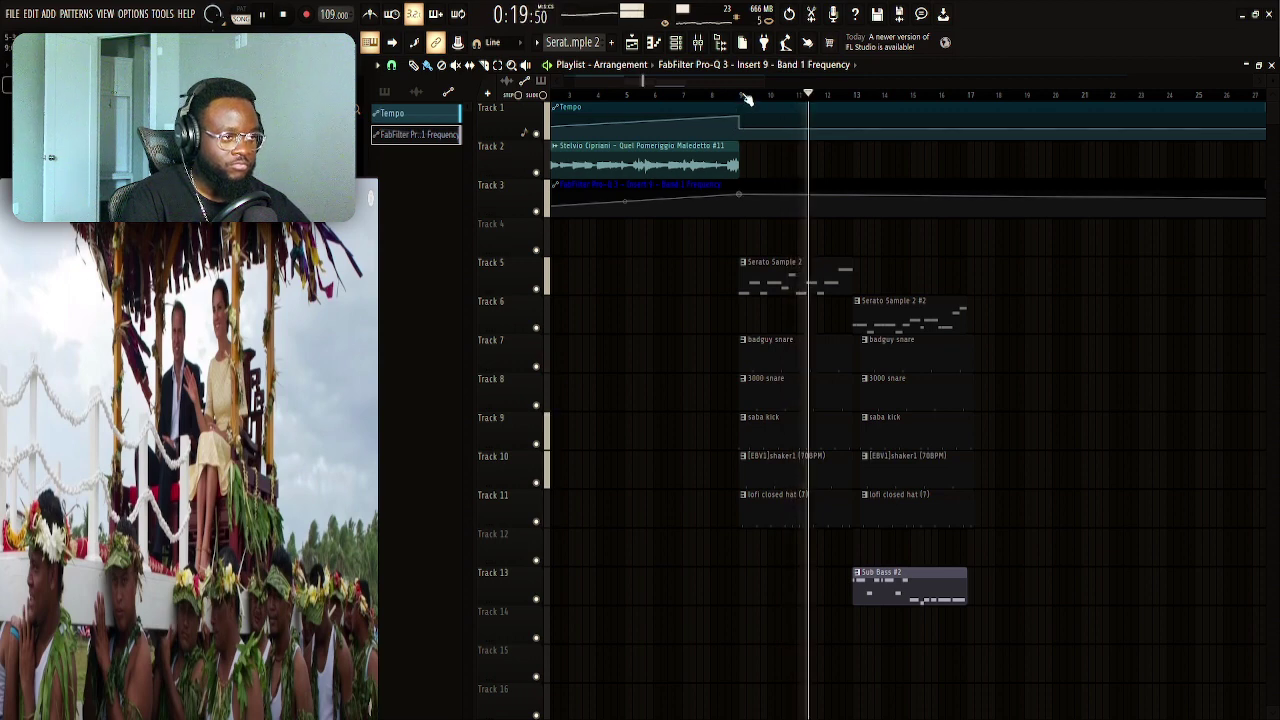
key("space")
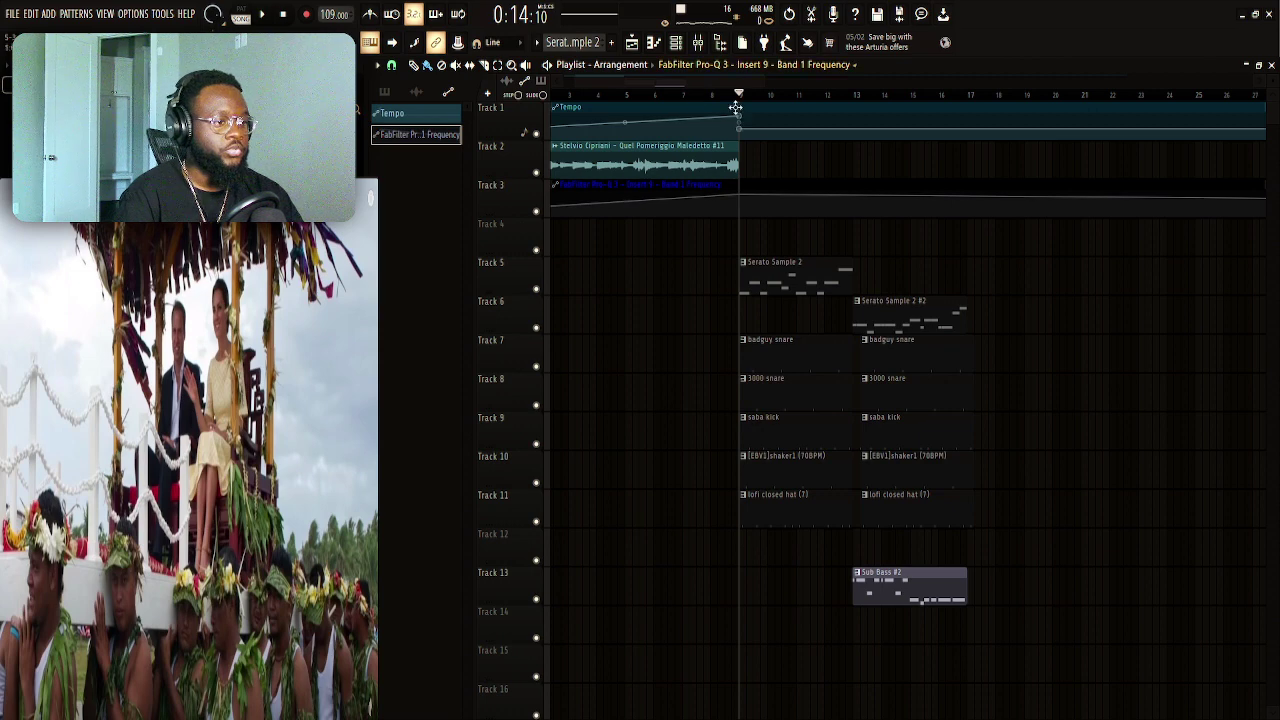
Move the second set of drum clips, Serato Sample 2 #2 and Sub Bass #2 so they all start at bar 17
scroll(626, 337, "right", 5)
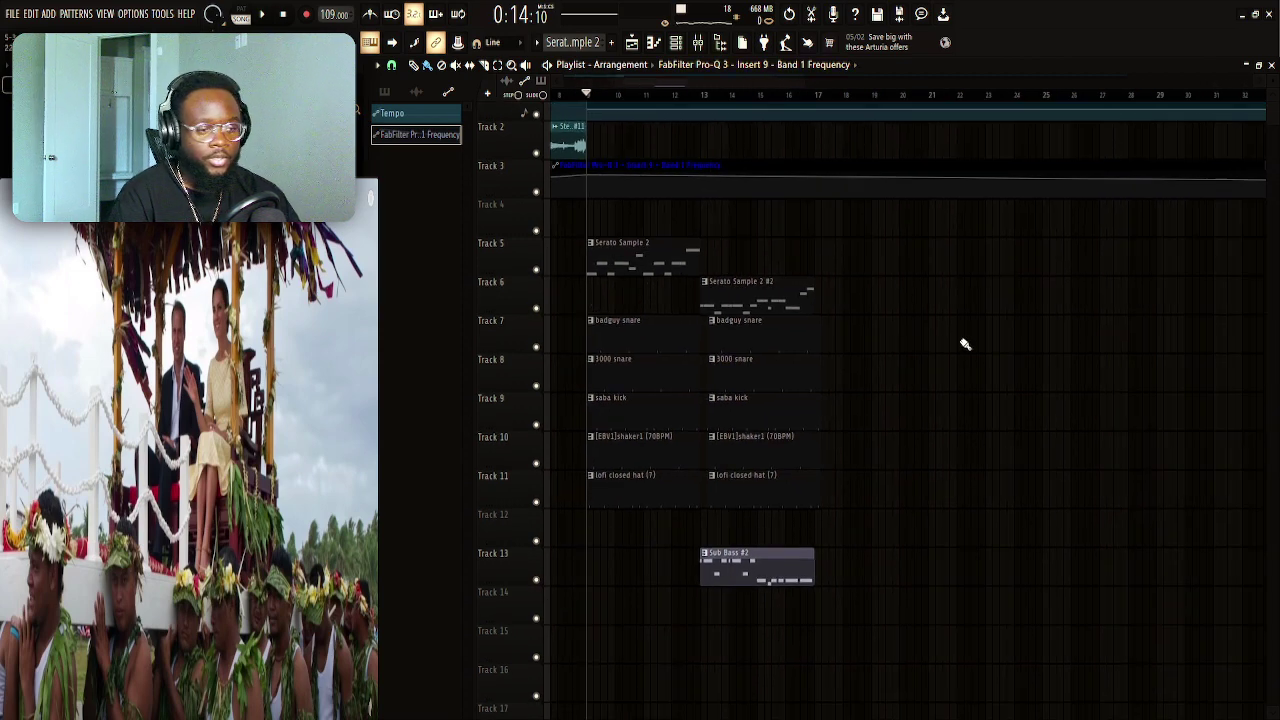
left_click_drag(938, 278, 765, 645)
left_click(1031, 434)
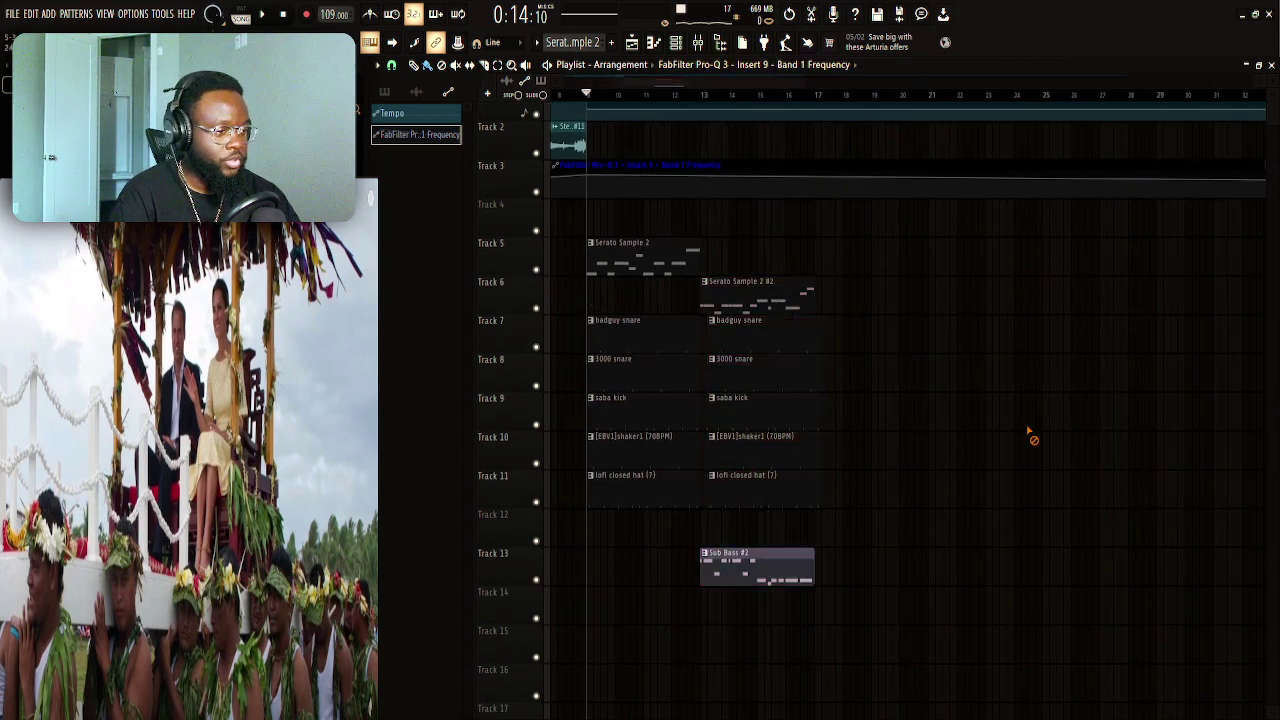
left_click_drag(865, 313, 757, 486)
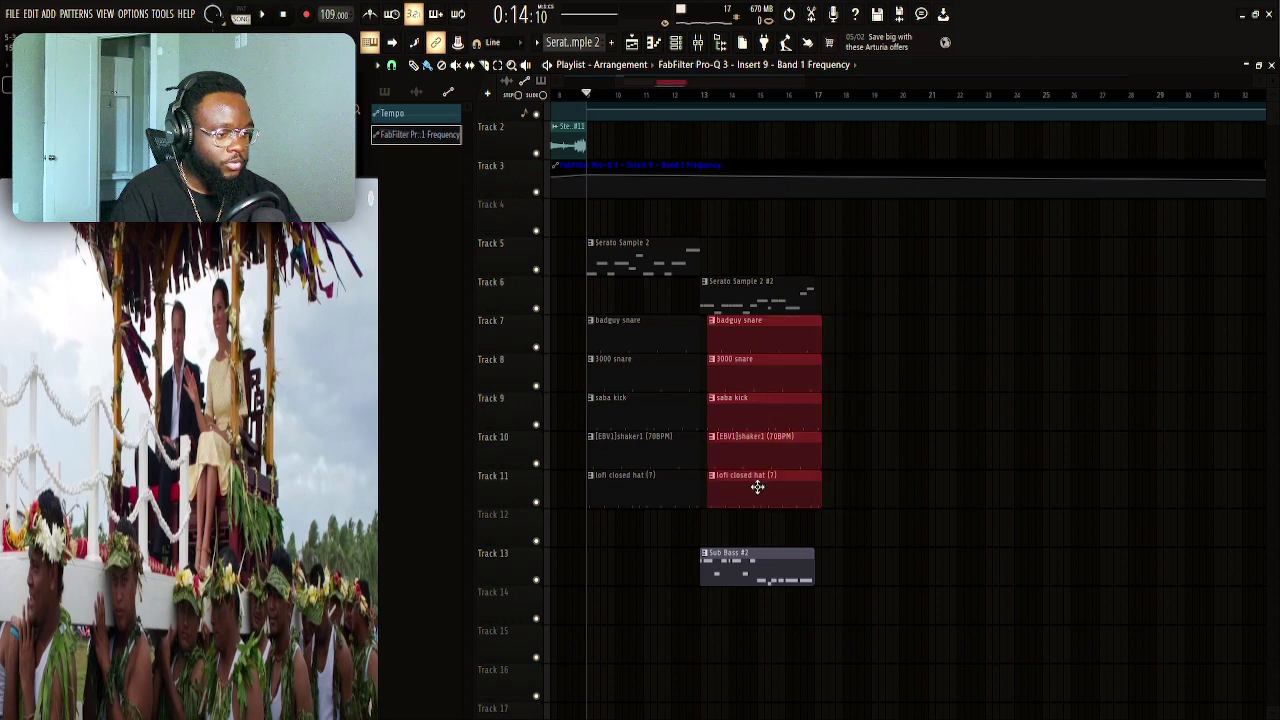
left_click(882, 416)
left_click_drag(862, 202, 698, 591)
left_click_drag(784, 563, 900, 563)
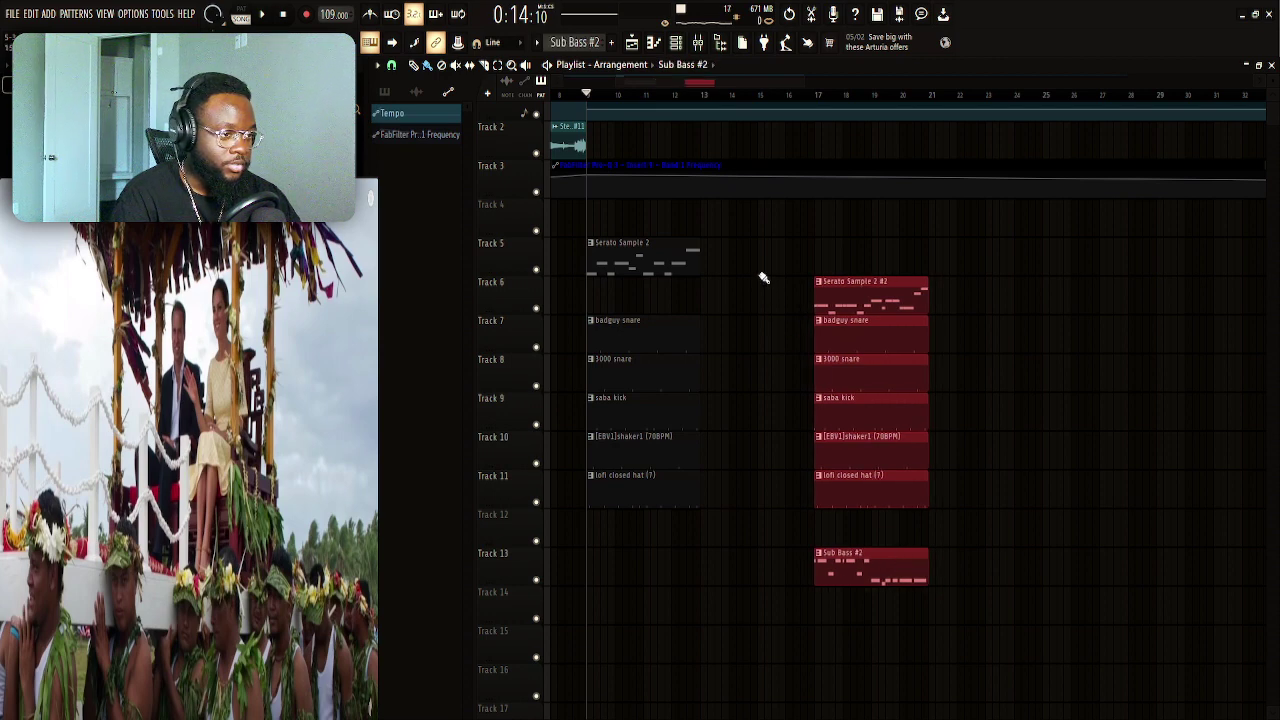
Copy the Serato Sample 2 clip and the five drum clips from bar 9 to bar 13
left_click(745, 246)
left_click_drag(745, 246, 777, 500)
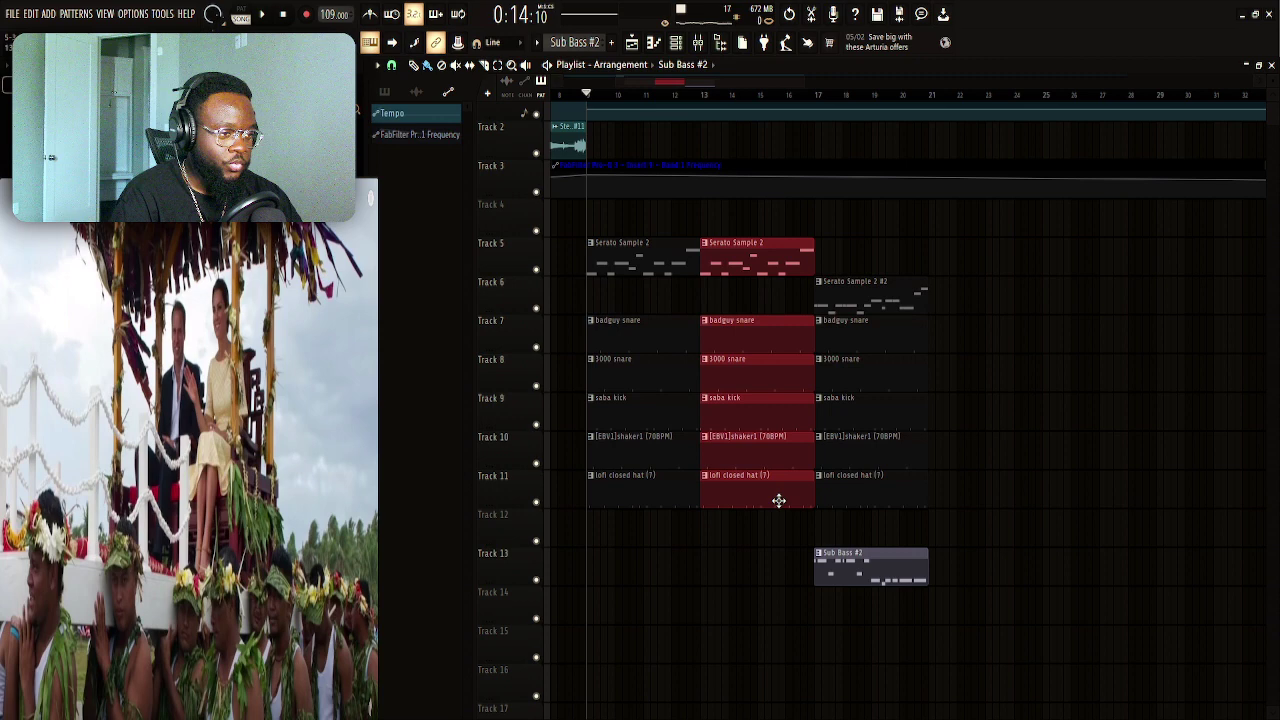
left_click(769, 301)
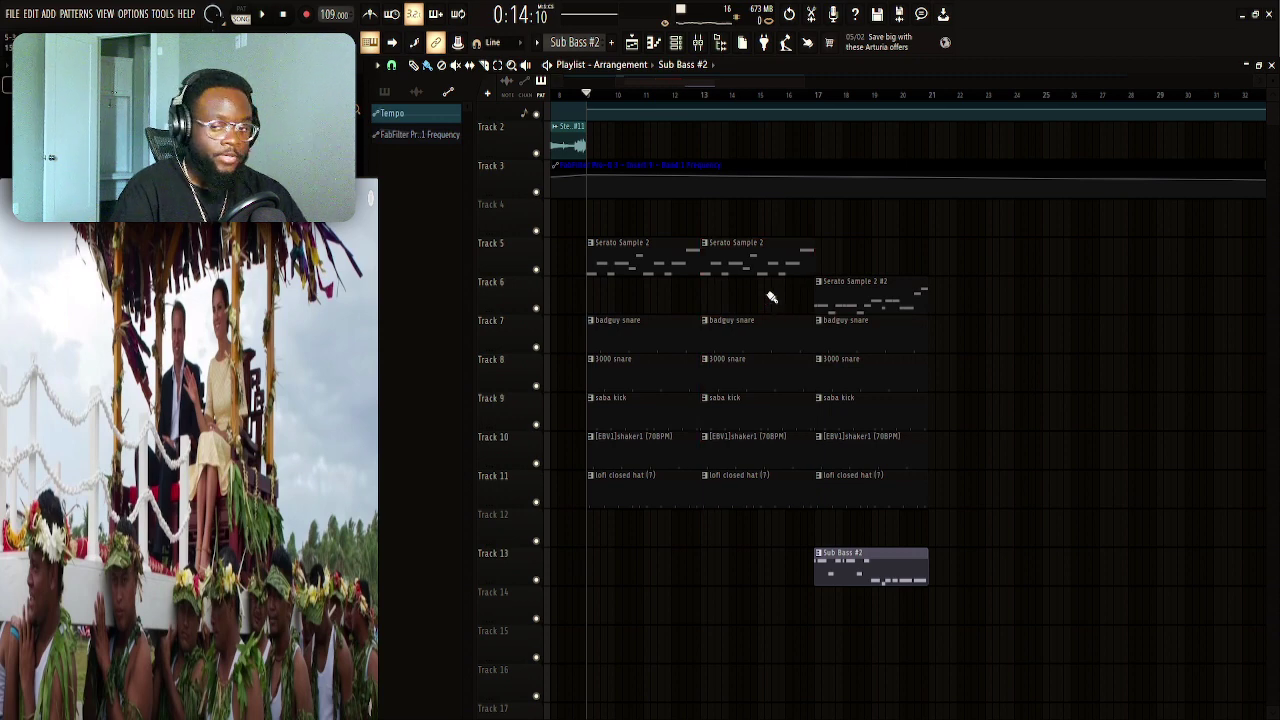
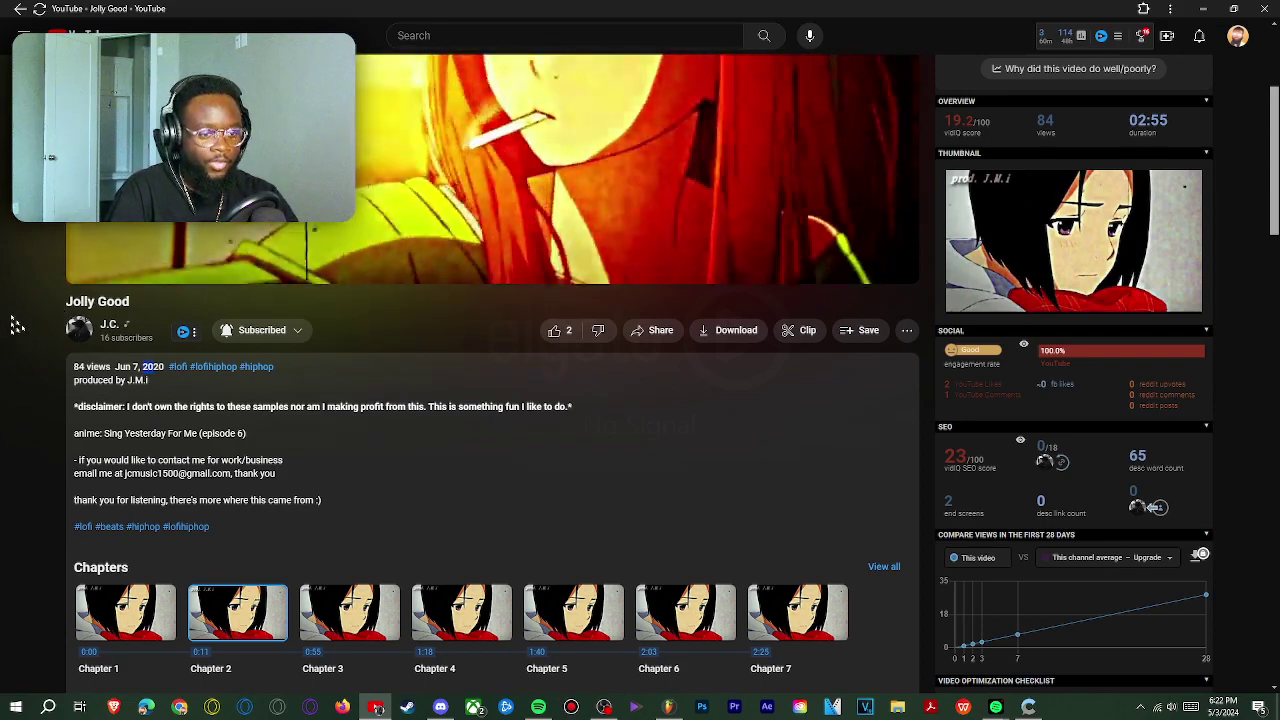
Pause the Jolly Good video on YouTube and switch to the Bartenders artist page in Spotify
scroll(214, 460, "up", 3)
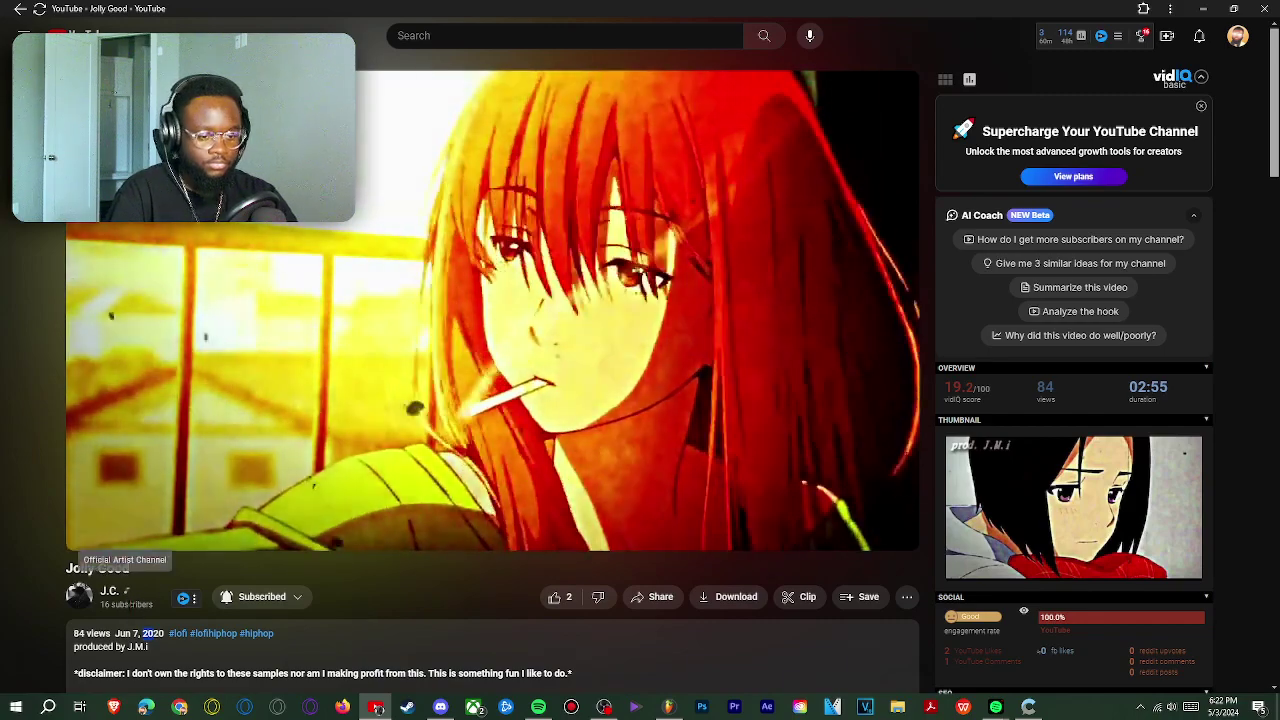
left_click(180, 476)
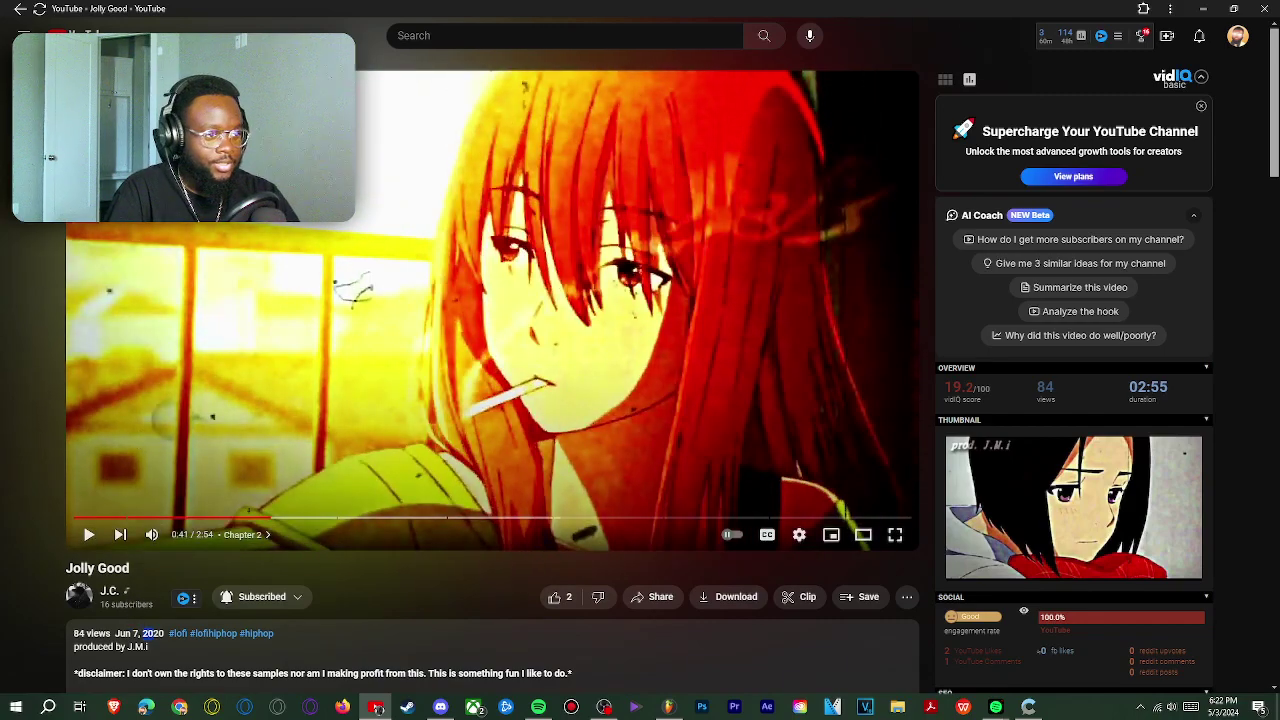
key("alt+Tab")
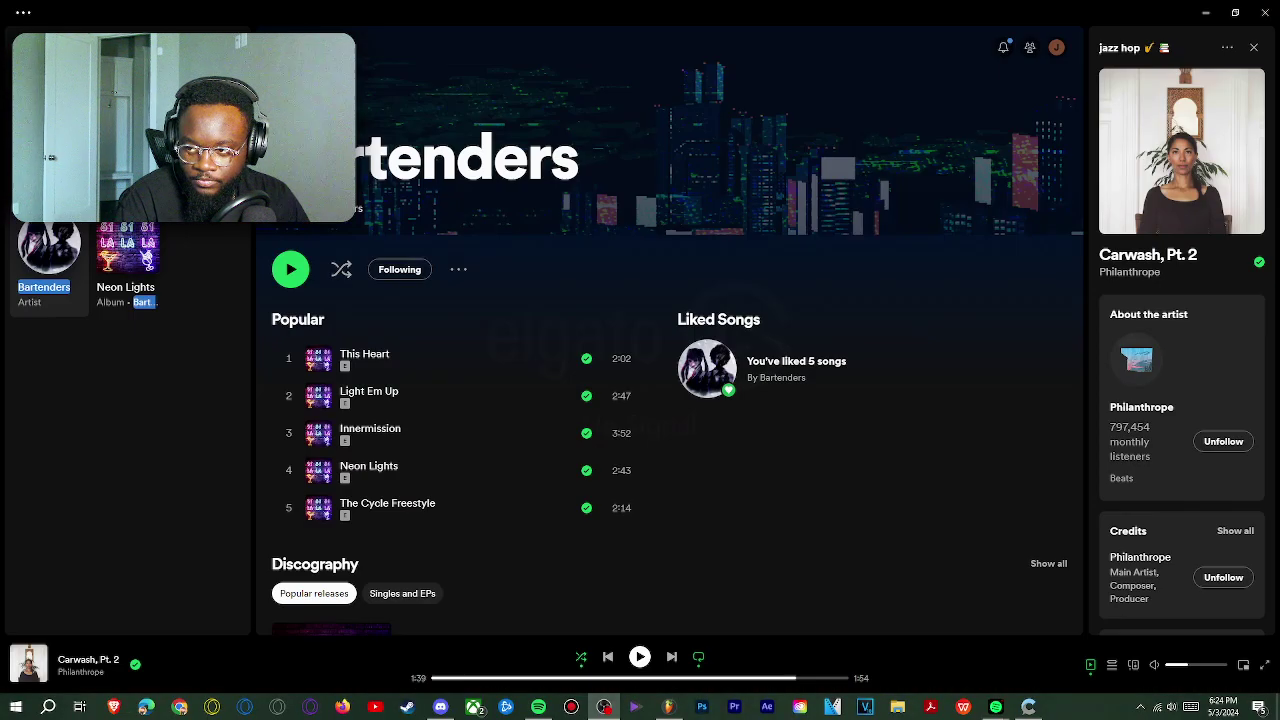
mouse_move(107, 258)
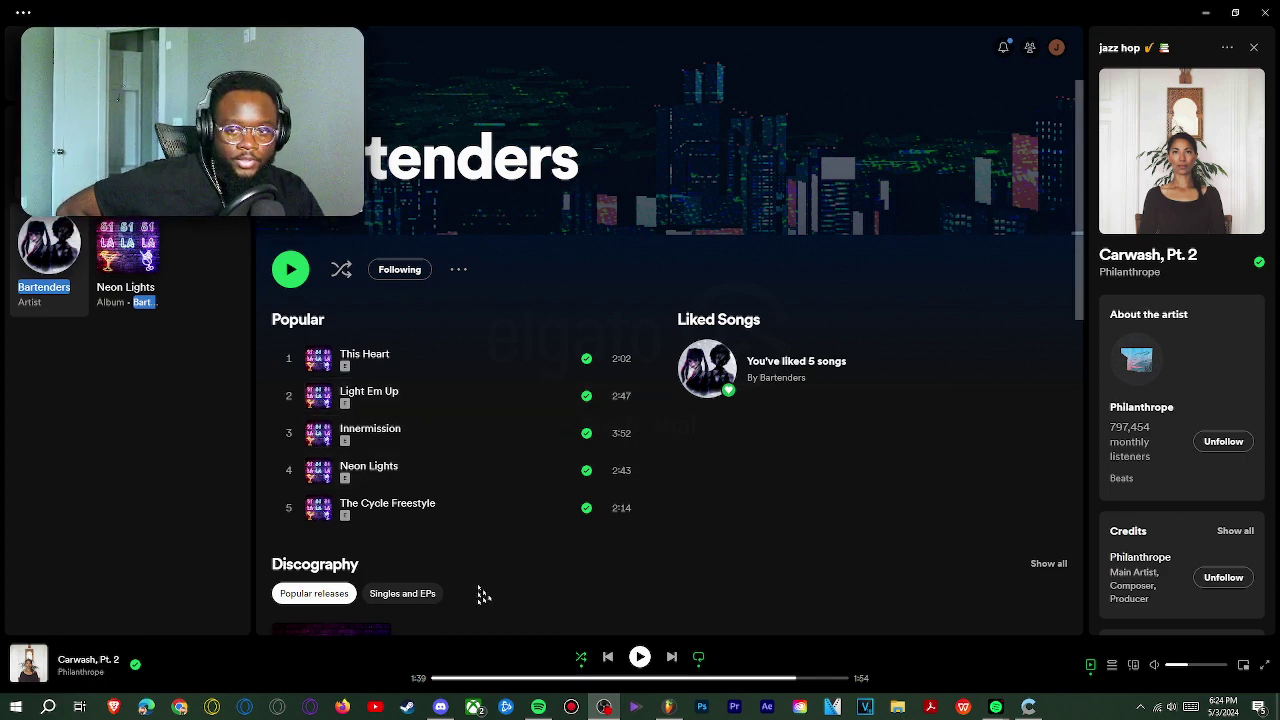
Look through the Bartenders artist page, read the duo's biography and listener details, and close the biography
scroll(477, 583, "down", 5)
scroll(406, 420, "up", 3)
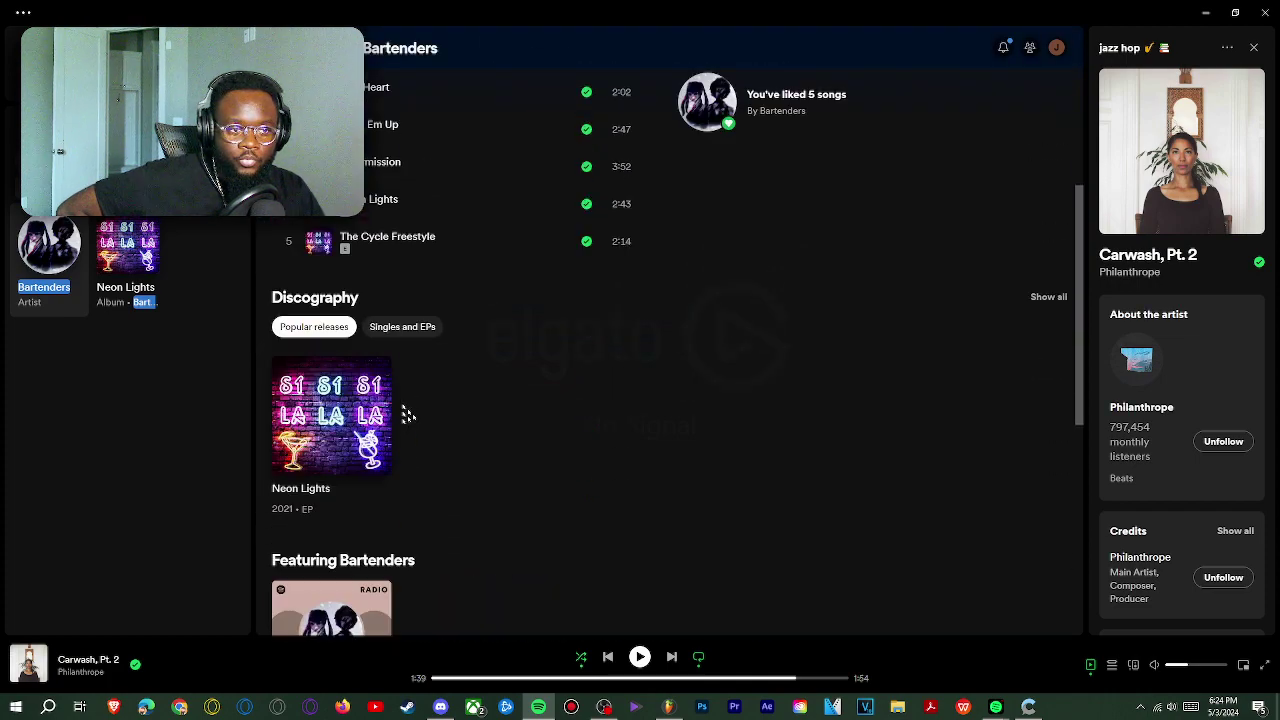
scroll(408, 416, "down", 5)
left_click(430, 455)
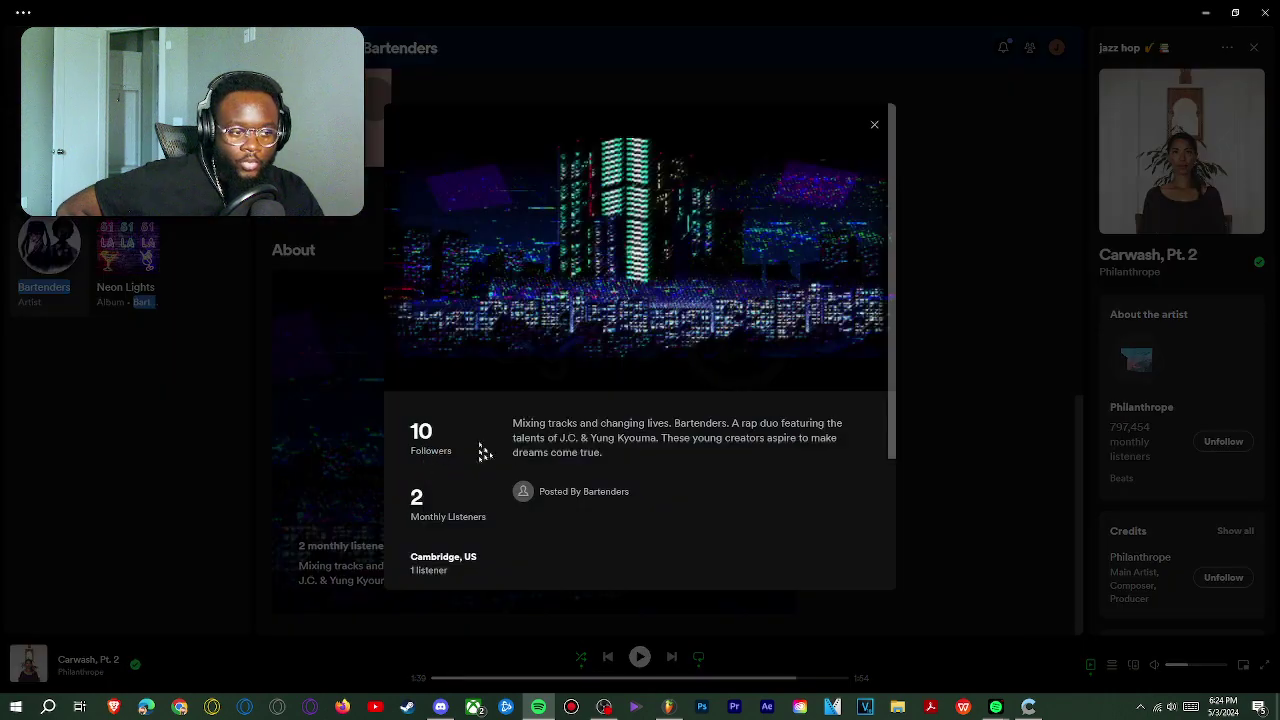
scroll(509, 465, "down", 3)
scroll(520, 425, "up", 3)
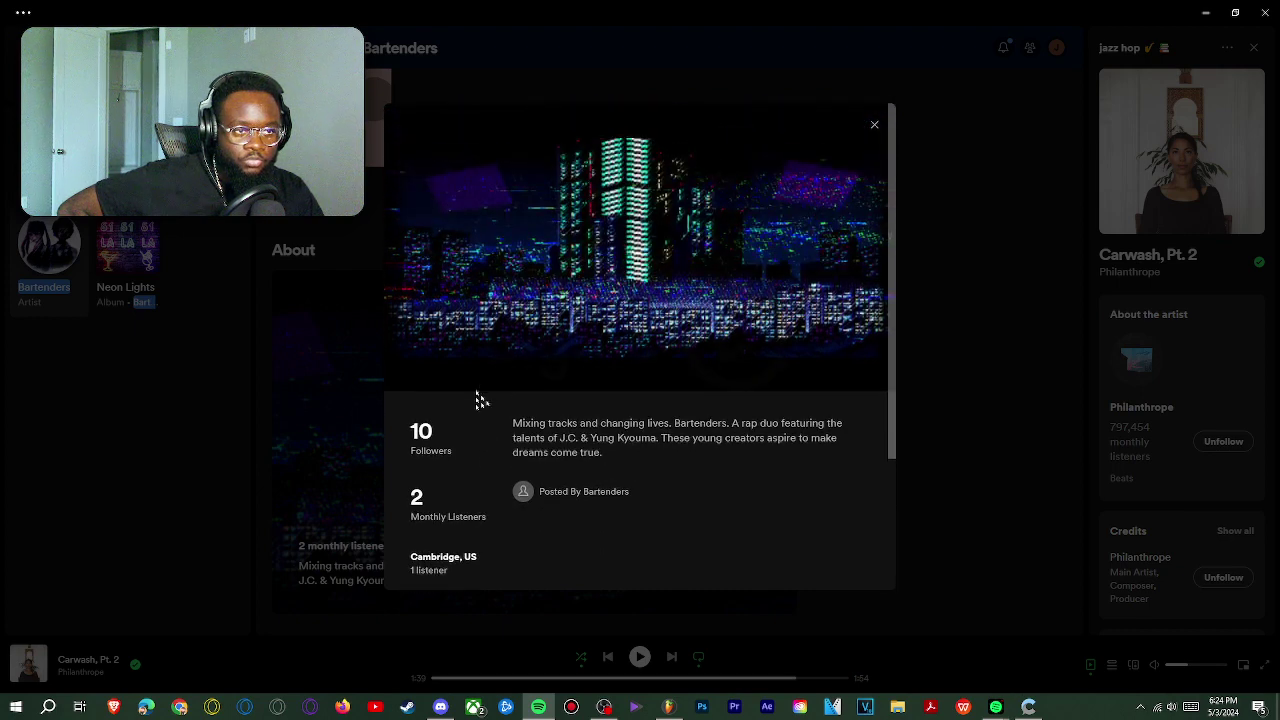
left_click(329, 298)
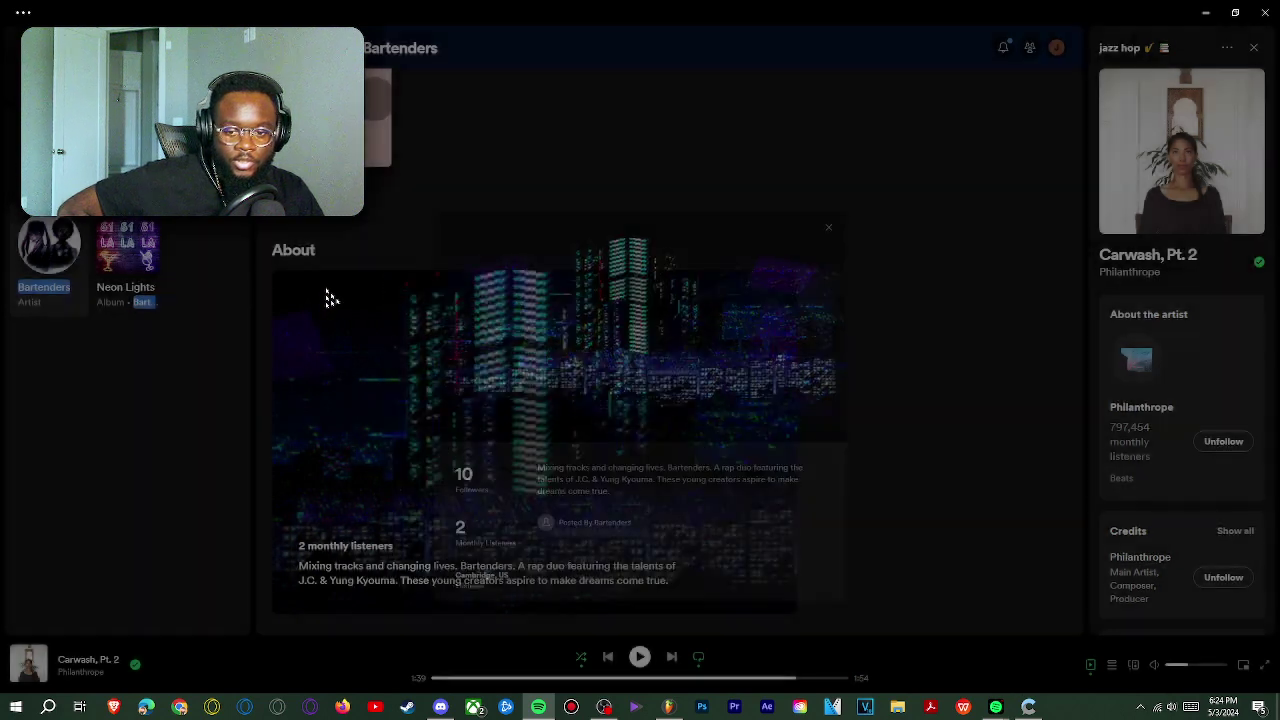
Switch to YouTube, open the signed-in account's own channel and search it for "va-11 hall-a"
left_click(377, 708)
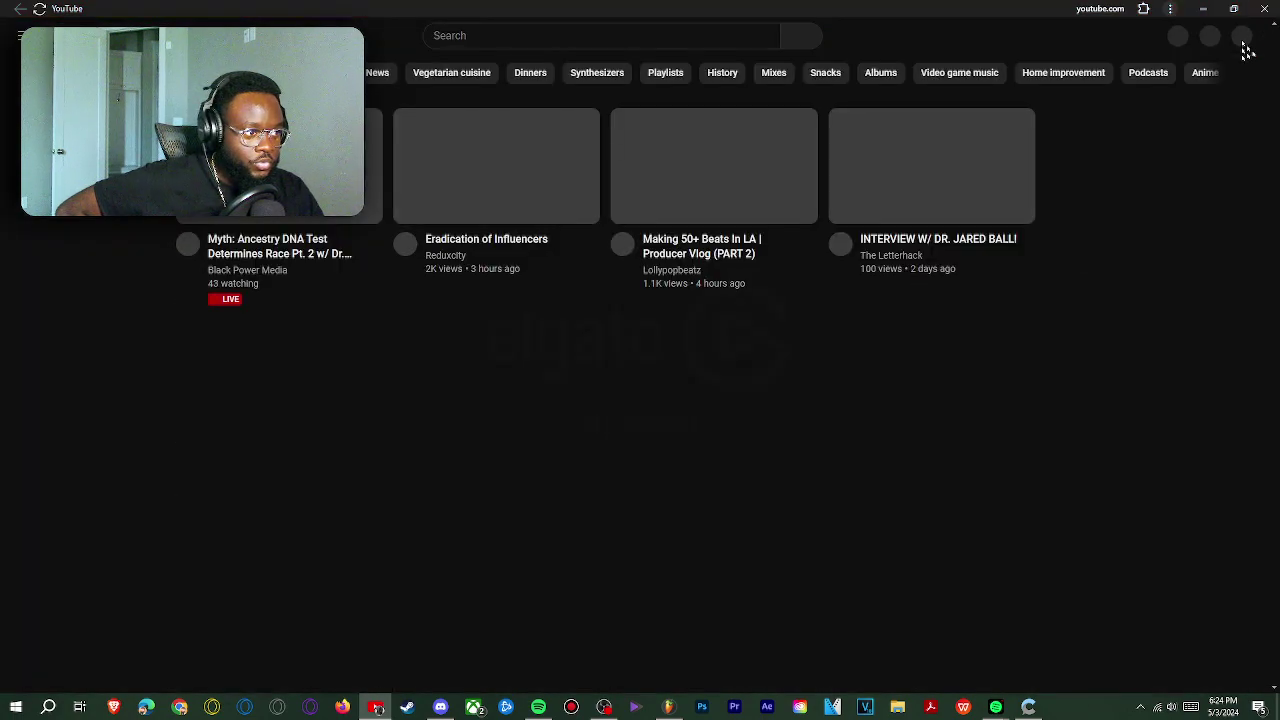
left_click(1240, 38)
left_click(1172, 103)
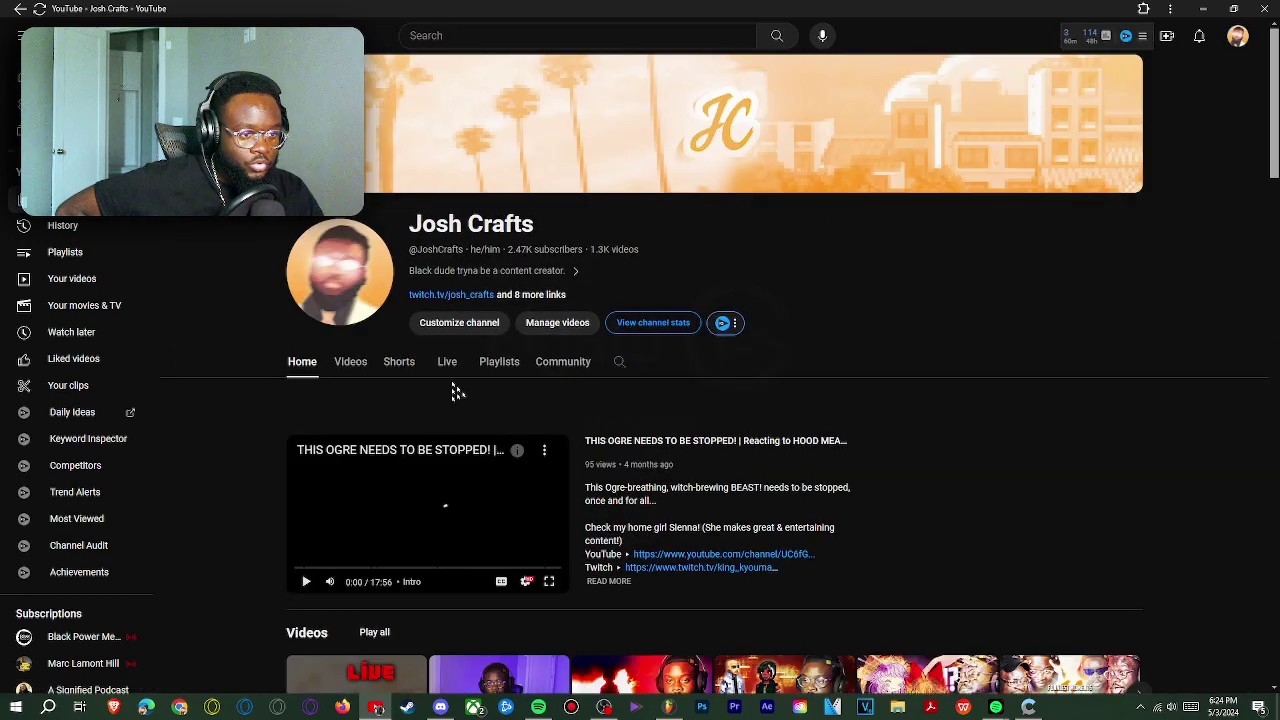
left_click(617, 363)
type("va-11a")
key("BackSpace")
key("BackSpace")
type("1")
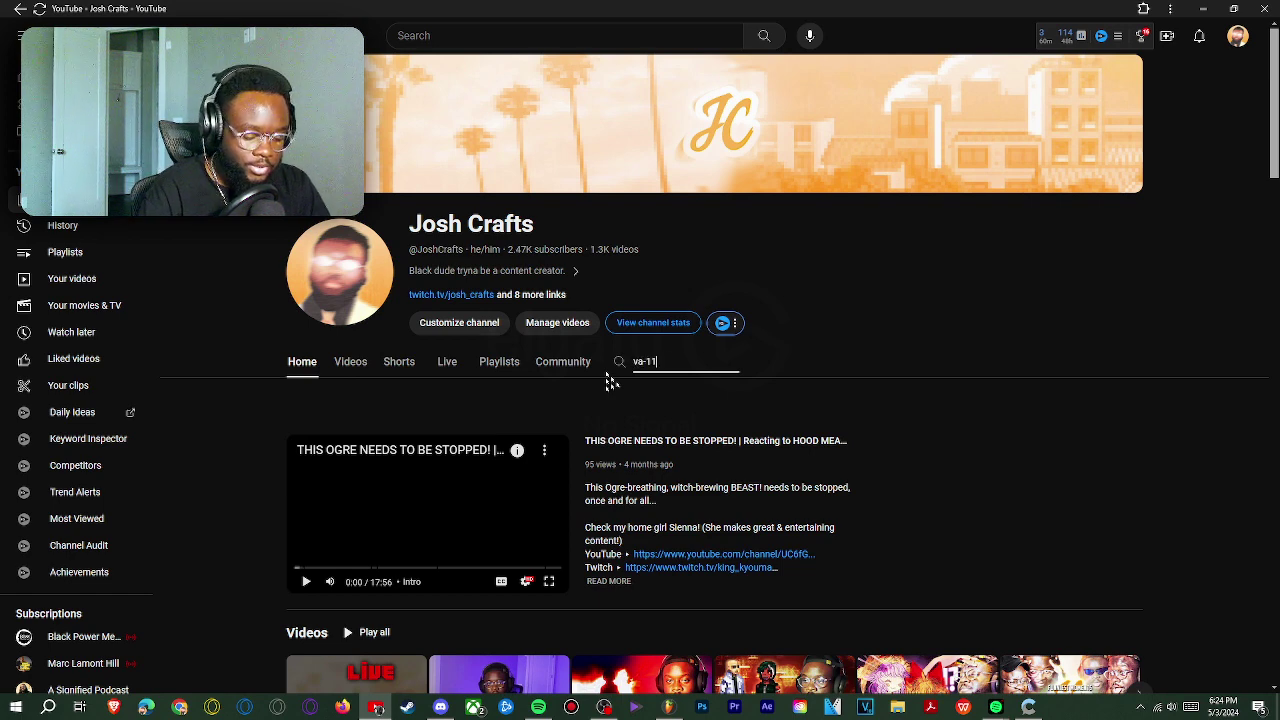
type(" hall-a")
key("Return")
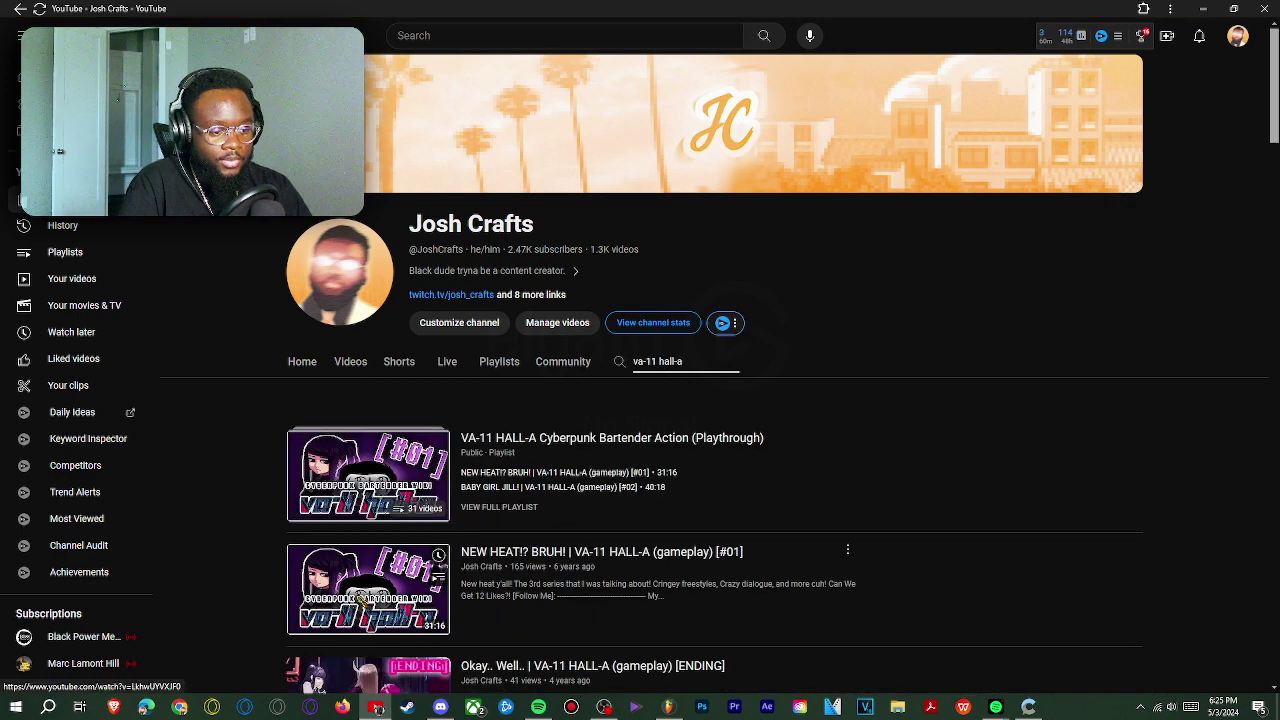
Open the VA-11 HALL-A gameplay [#01] video from the channel results, mute it and expand its description
left_click(358, 598)
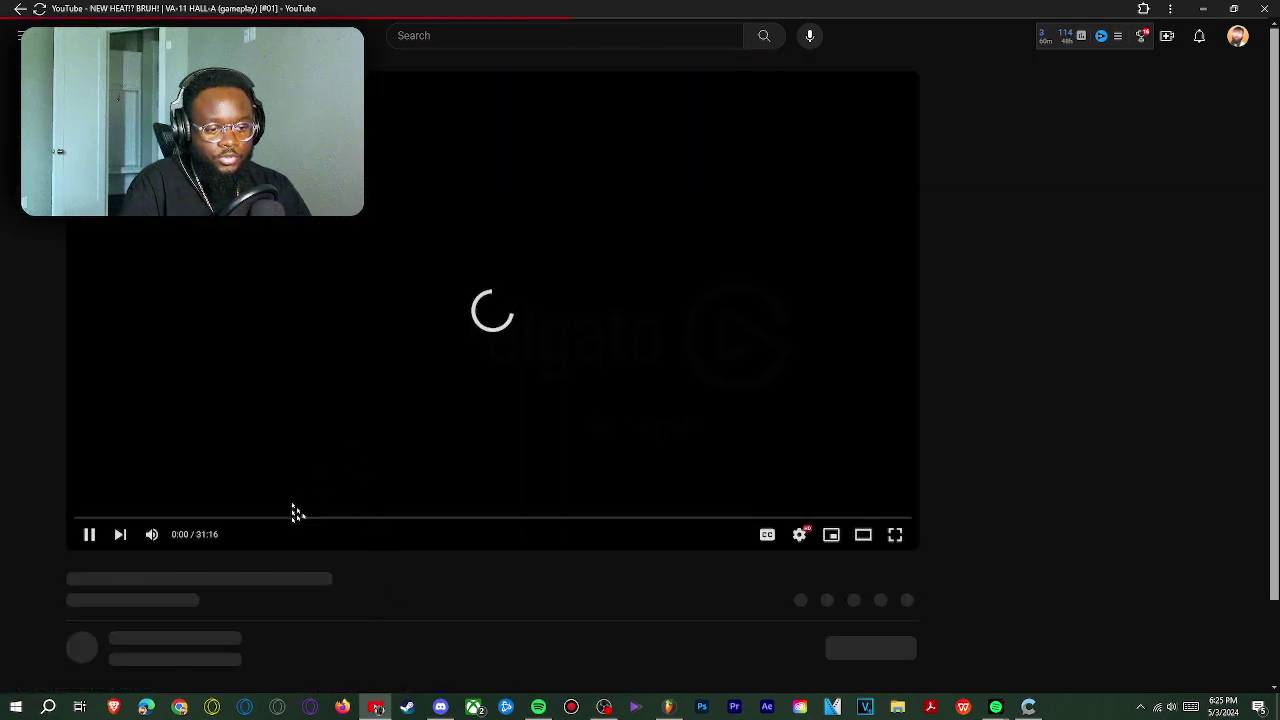
left_click(152, 534)
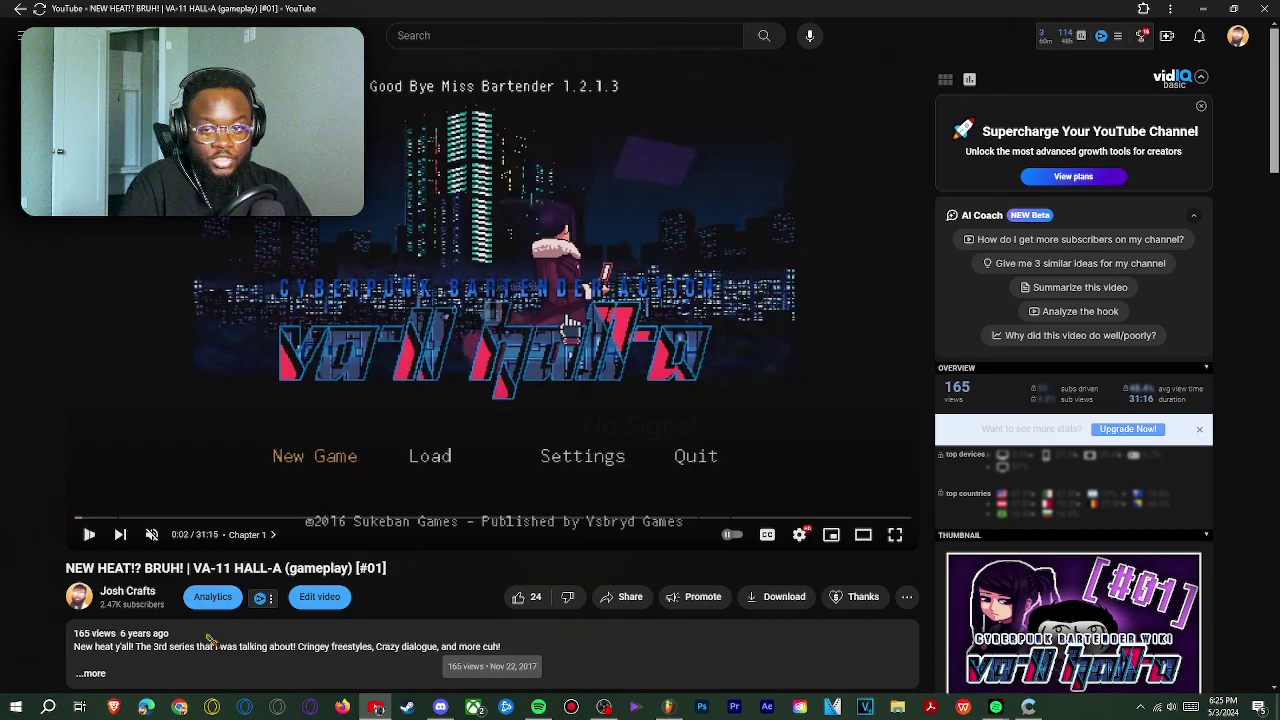
scroll(210, 640, "down", 1)
left_click(105, 545)
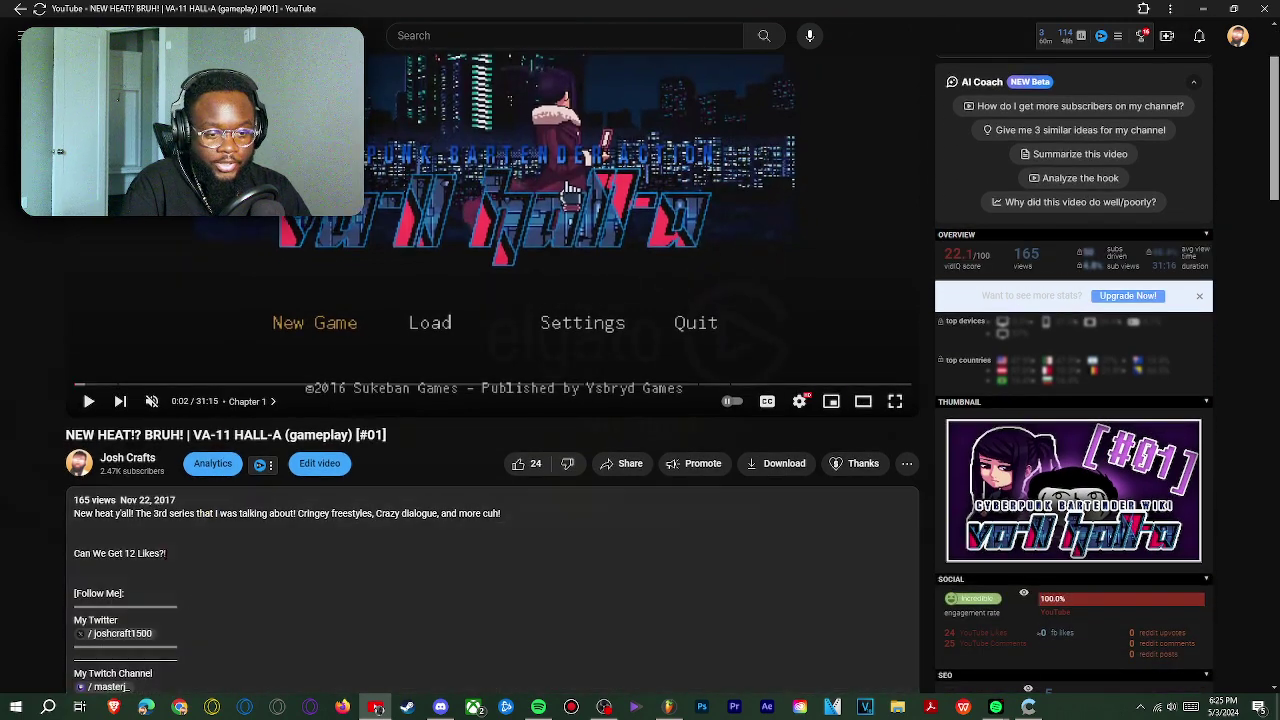
Examine the [#01] video's description, chapters and viewer comments, and return to the player
scroll(200, 580, "down", 2)
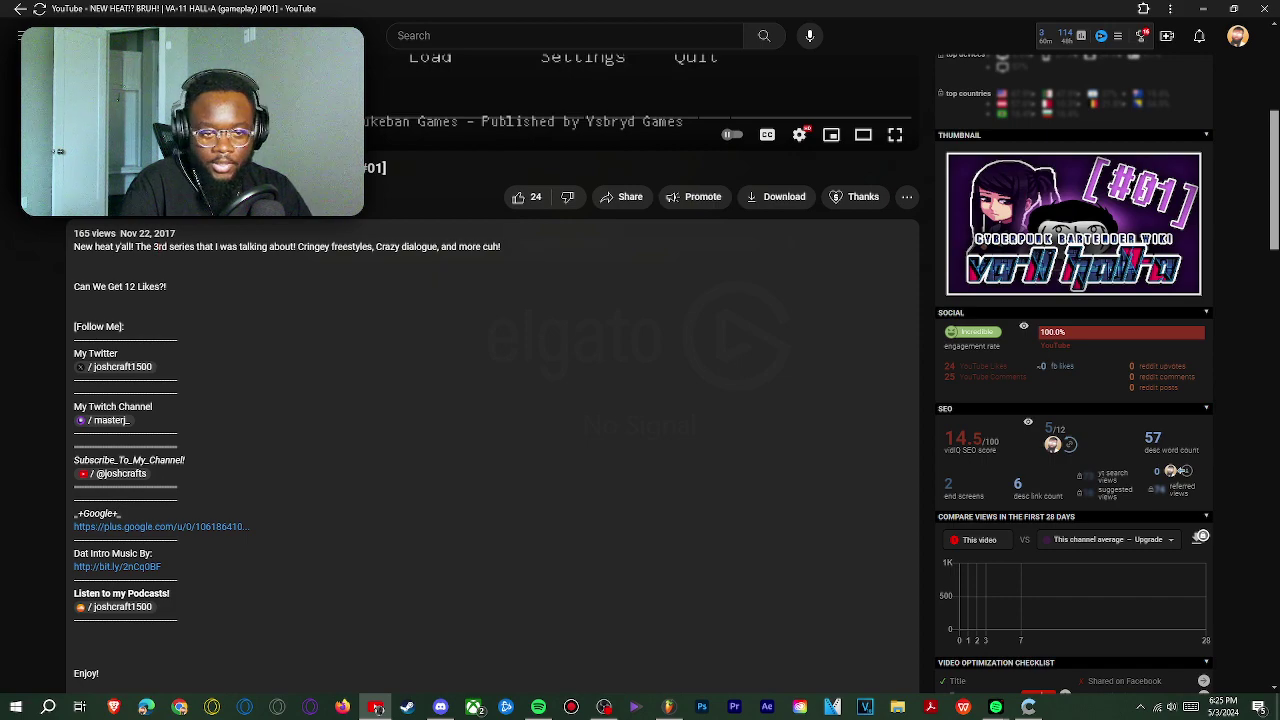
scroll(371, 540, "down", 2)
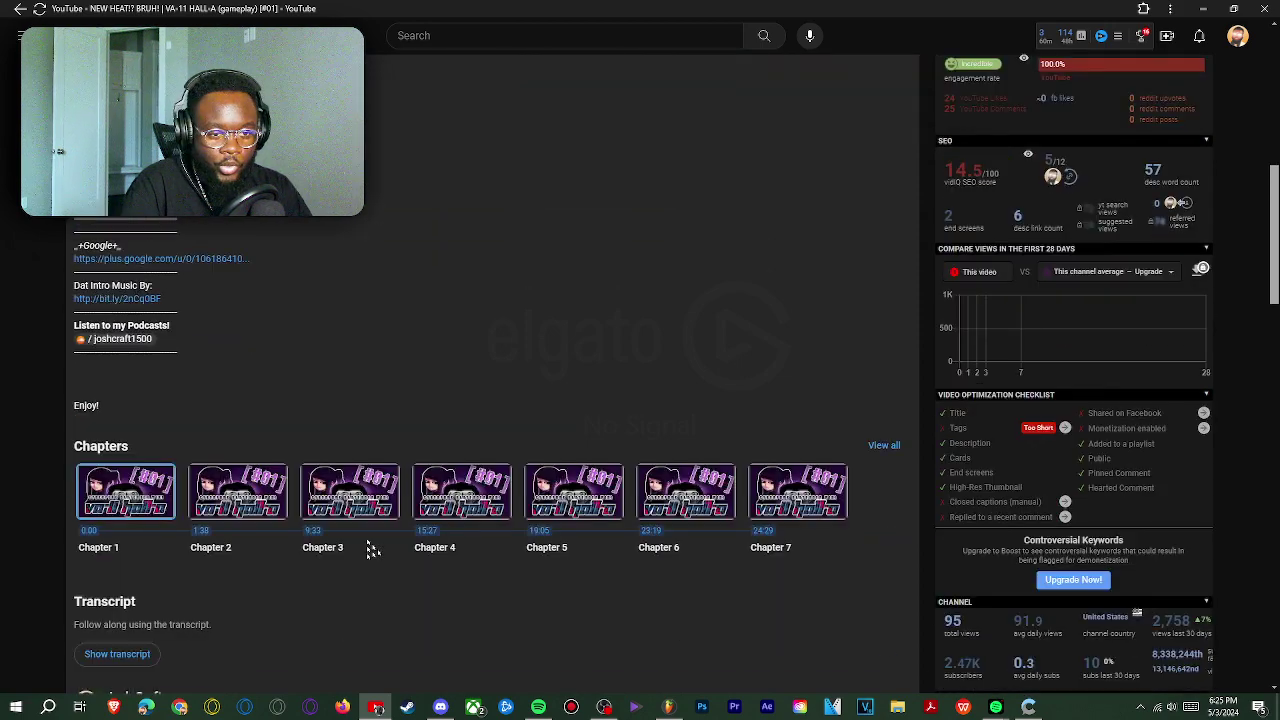
scroll(368, 560, "down", 5)
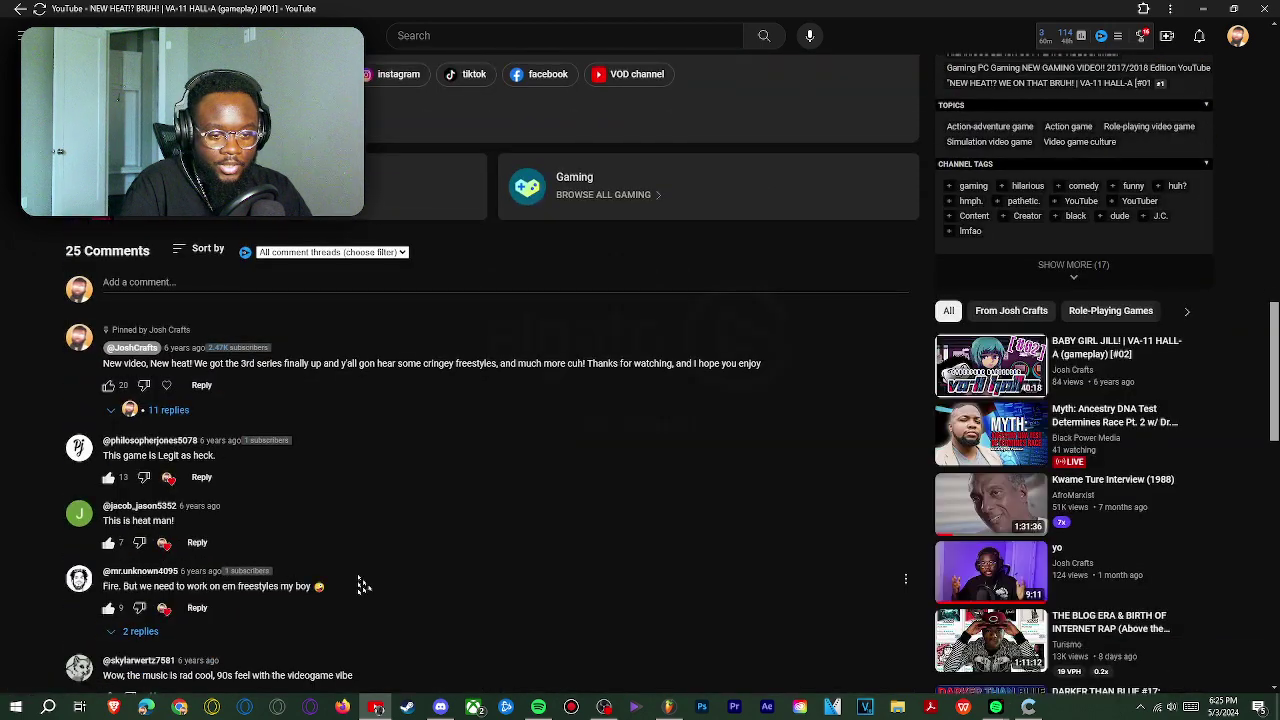
scroll(362, 585, "down", 2)
scroll(370, 584, "up", 5)
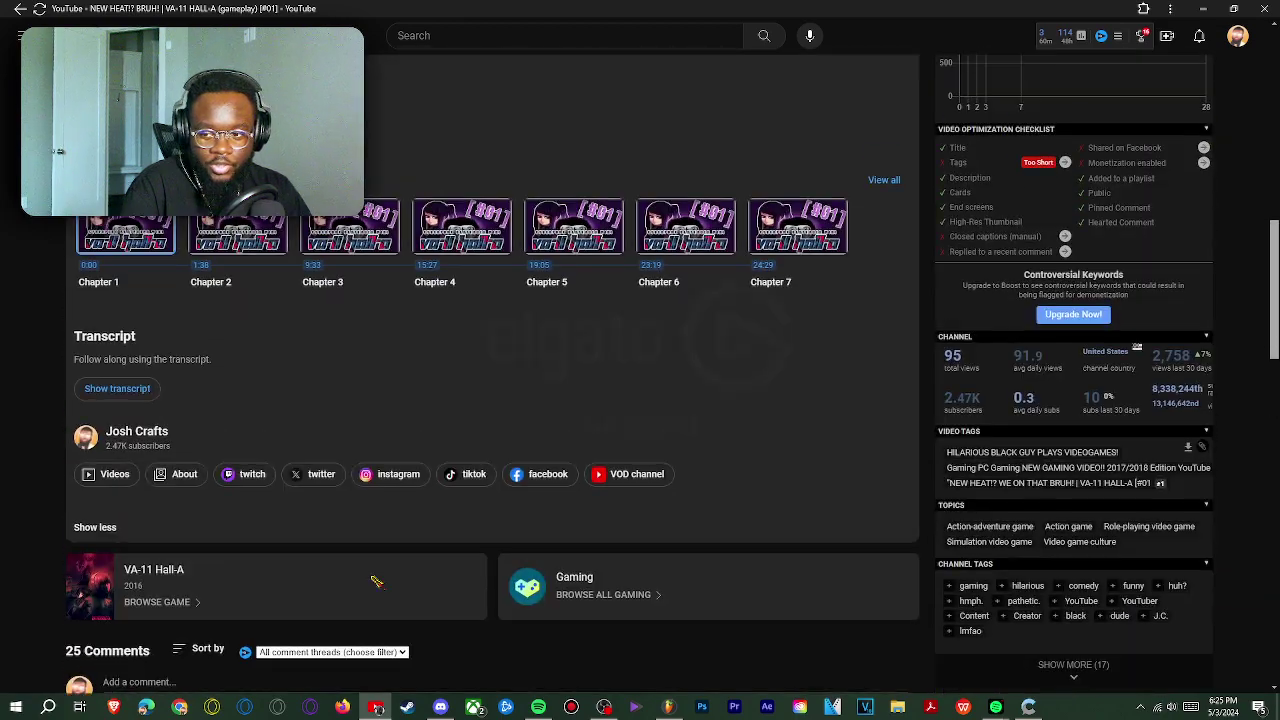
scroll(371, 584, "up", 5)
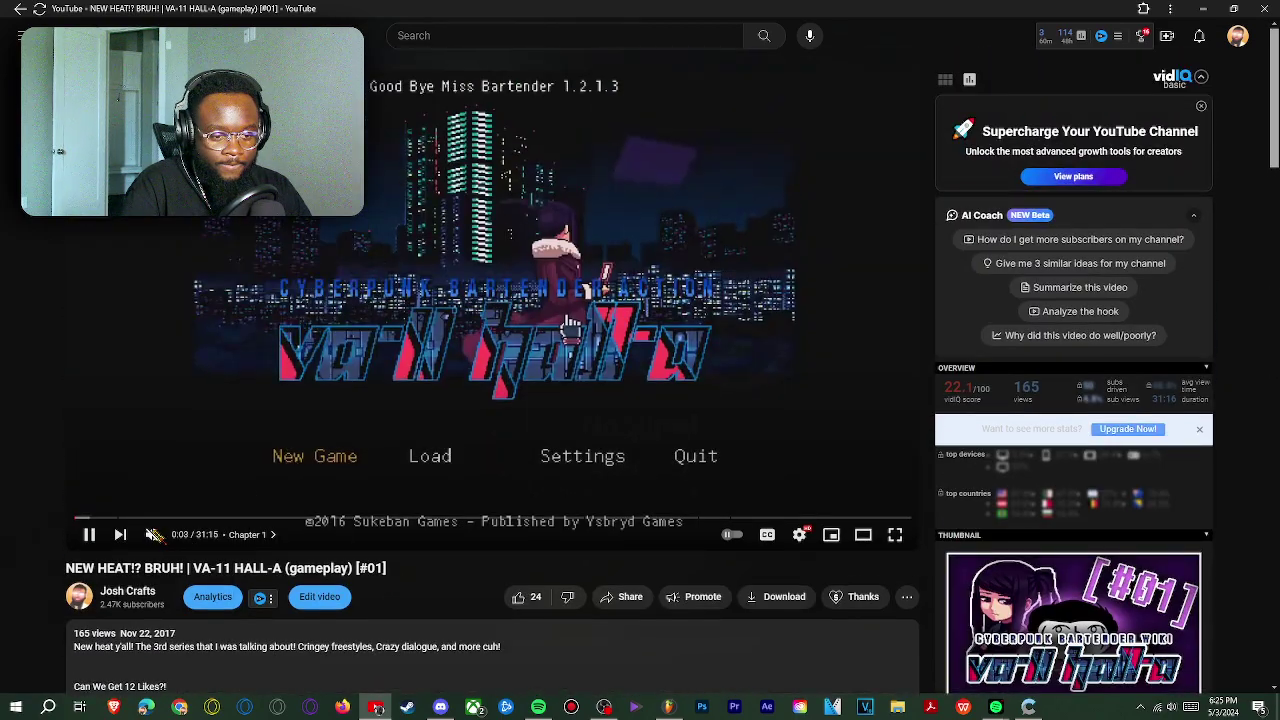
Skip the [#01] video to about the 3-minute and 8-minute marks and look through its comments again
left_click(157, 517)
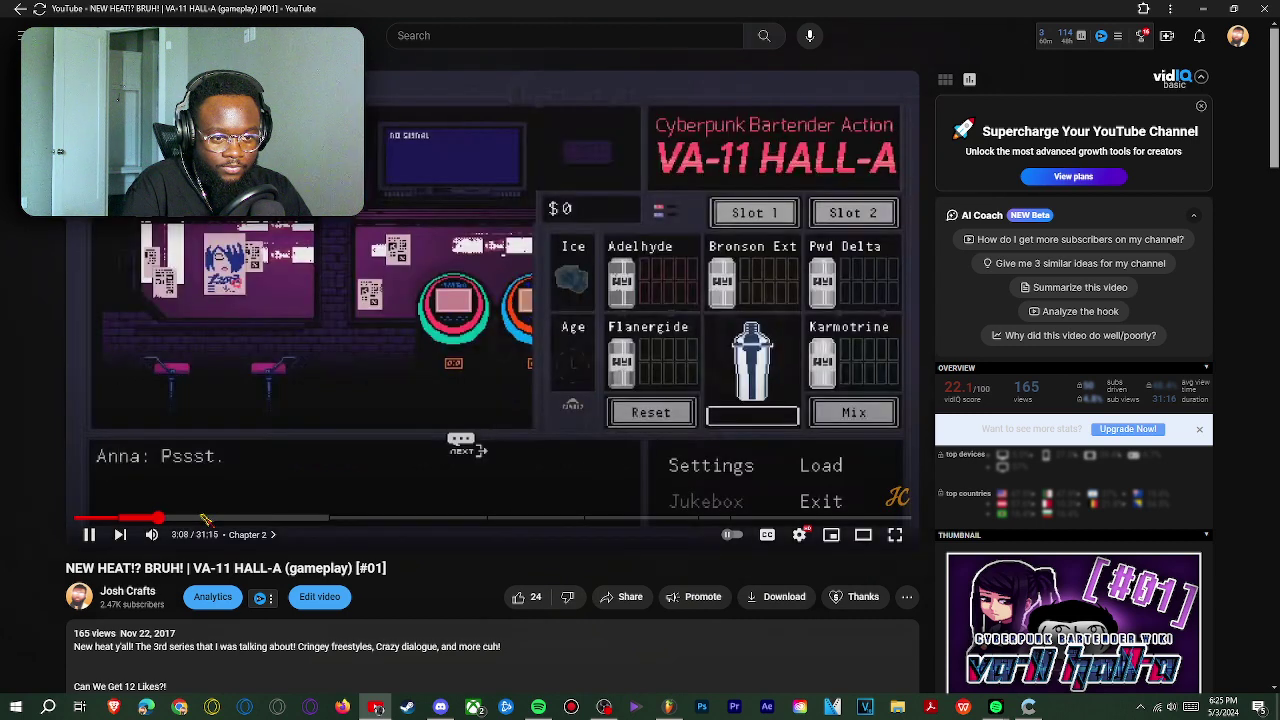
left_click(289, 517)
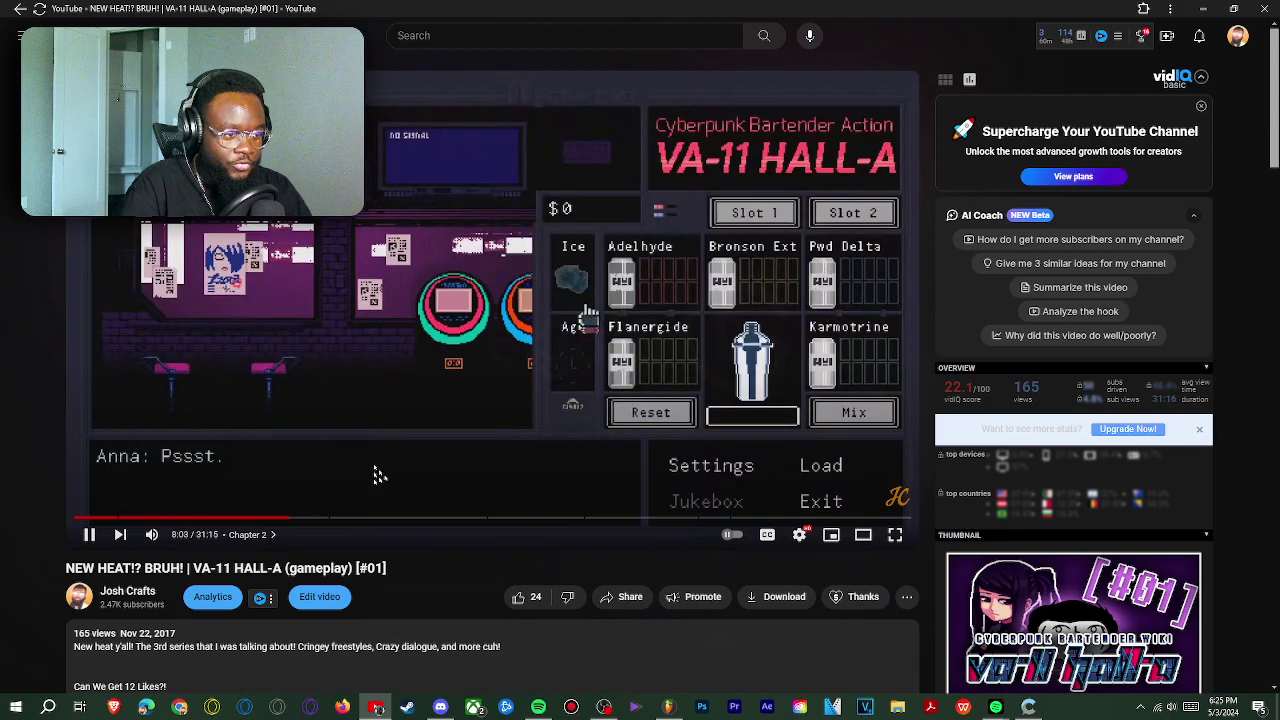
scroll(486, 357, "down", 10)
scroll(507, 340, "down", 10)
scroll(509, 354, "up", 13)
scroll(520, 380, "down", 5)
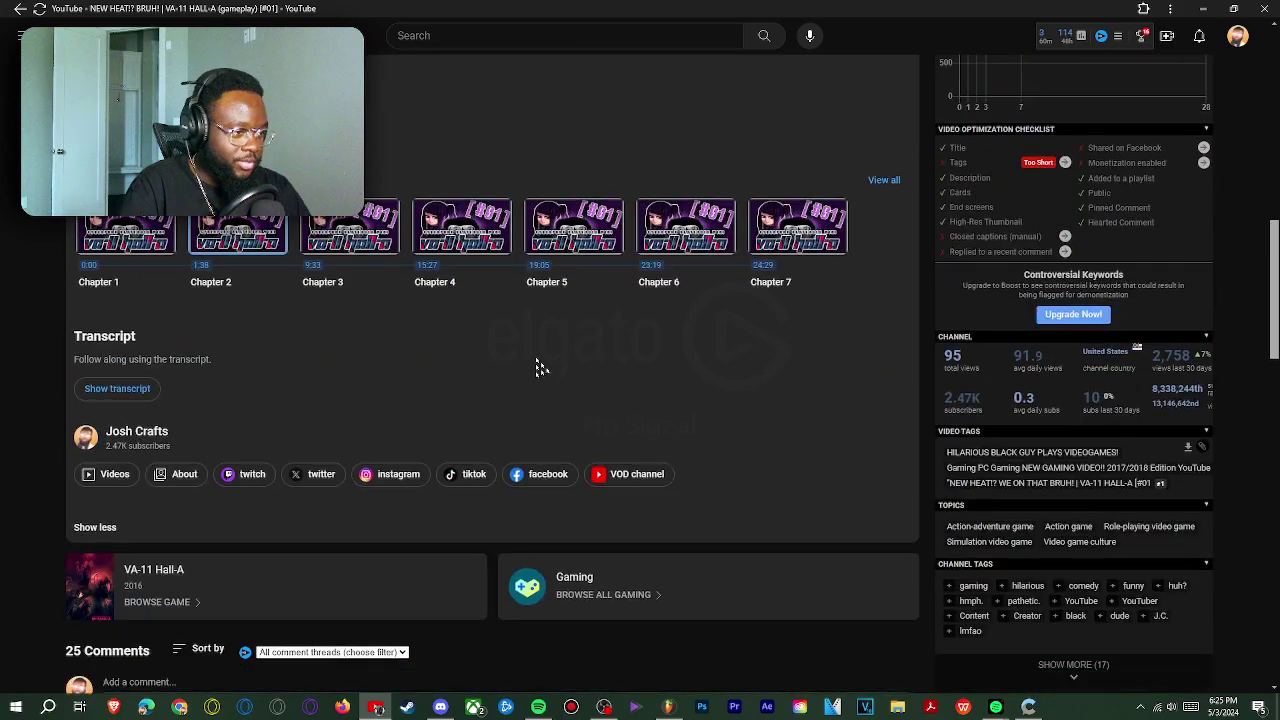
scroll(540, 367, "down", 10)
scroll(566, 351, "up", 15)
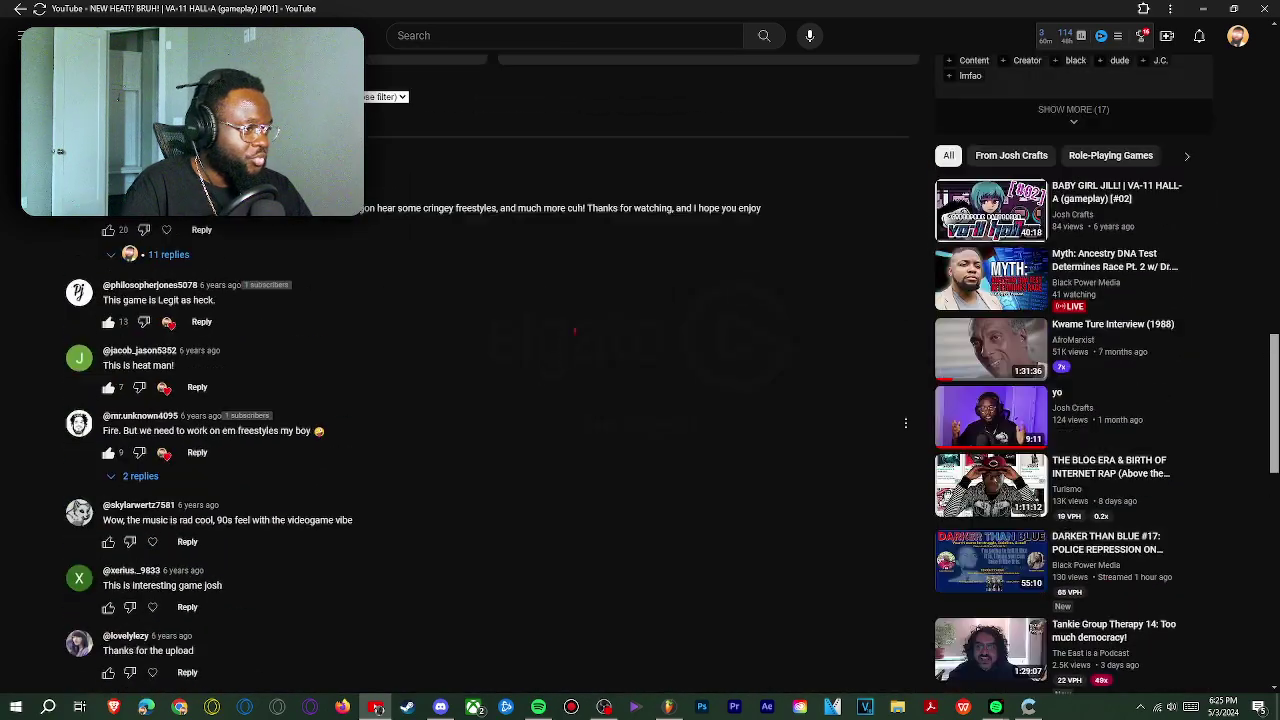
Go back to the channel results, open the full VA-11 HALL-A playlist, skip episode [#05] to about 20 minutes and pause it
key("alt+Left")
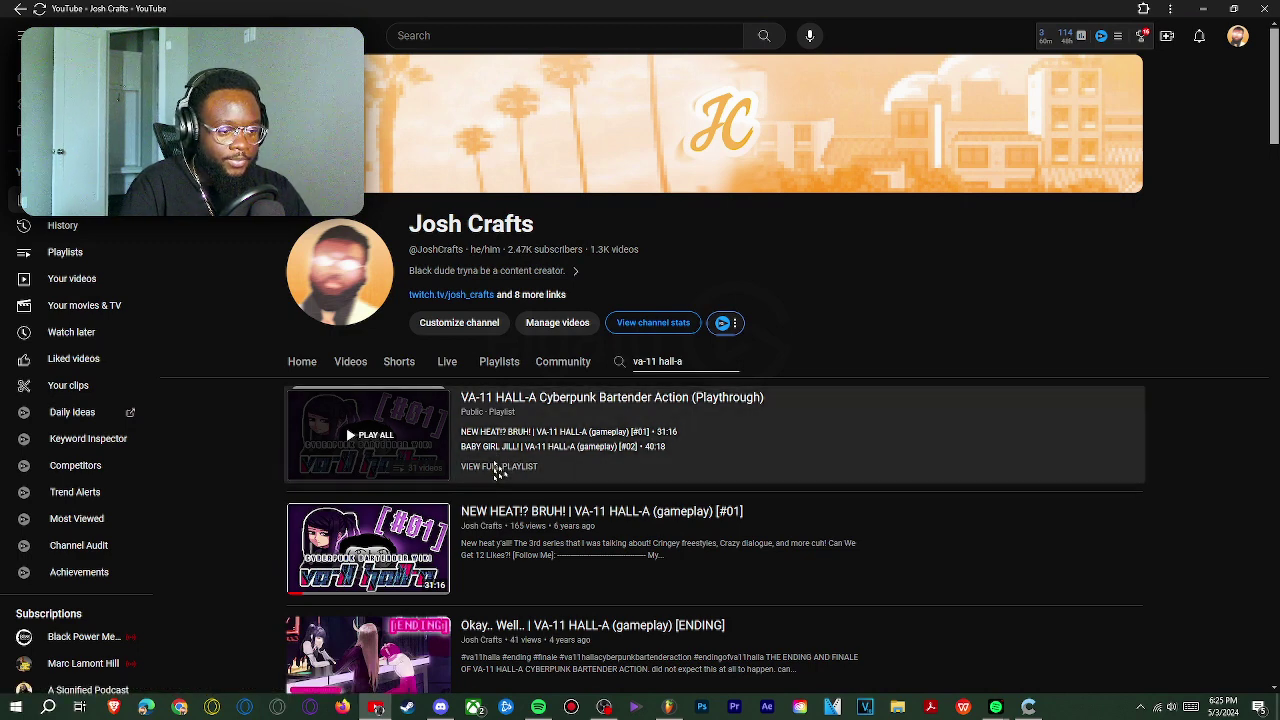
left_click(483, 469)
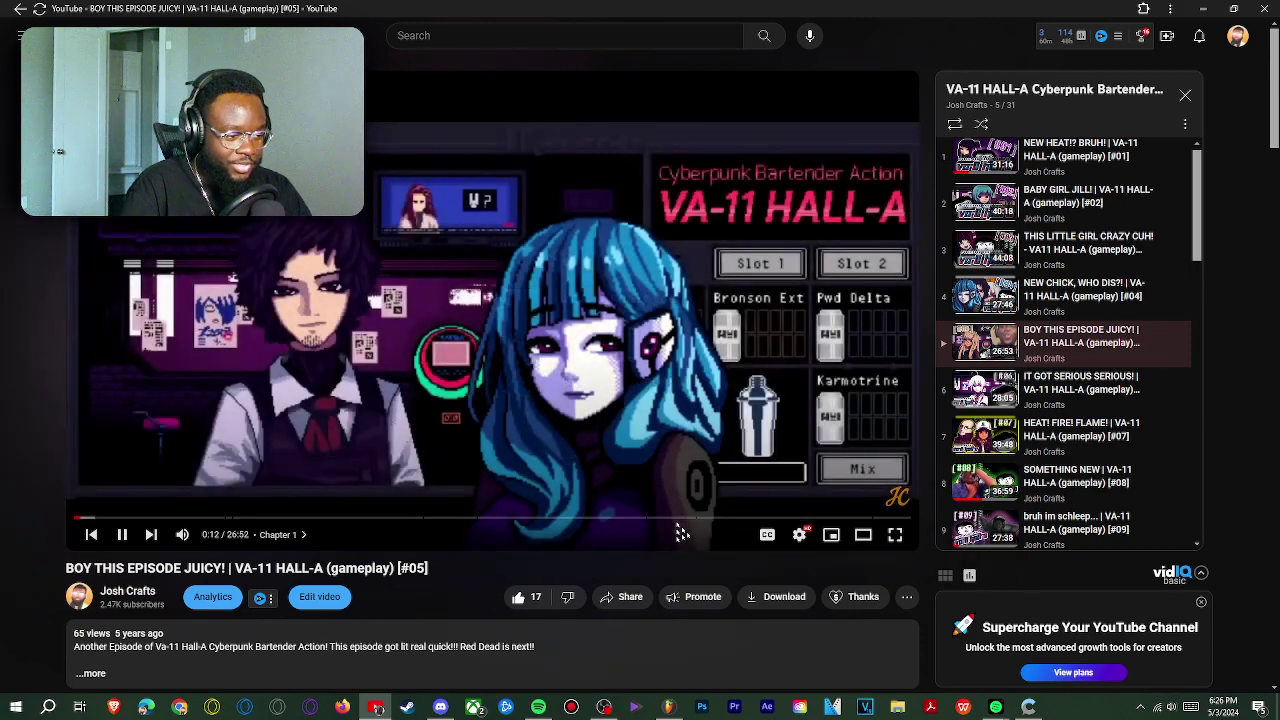
left_click(690, 519)
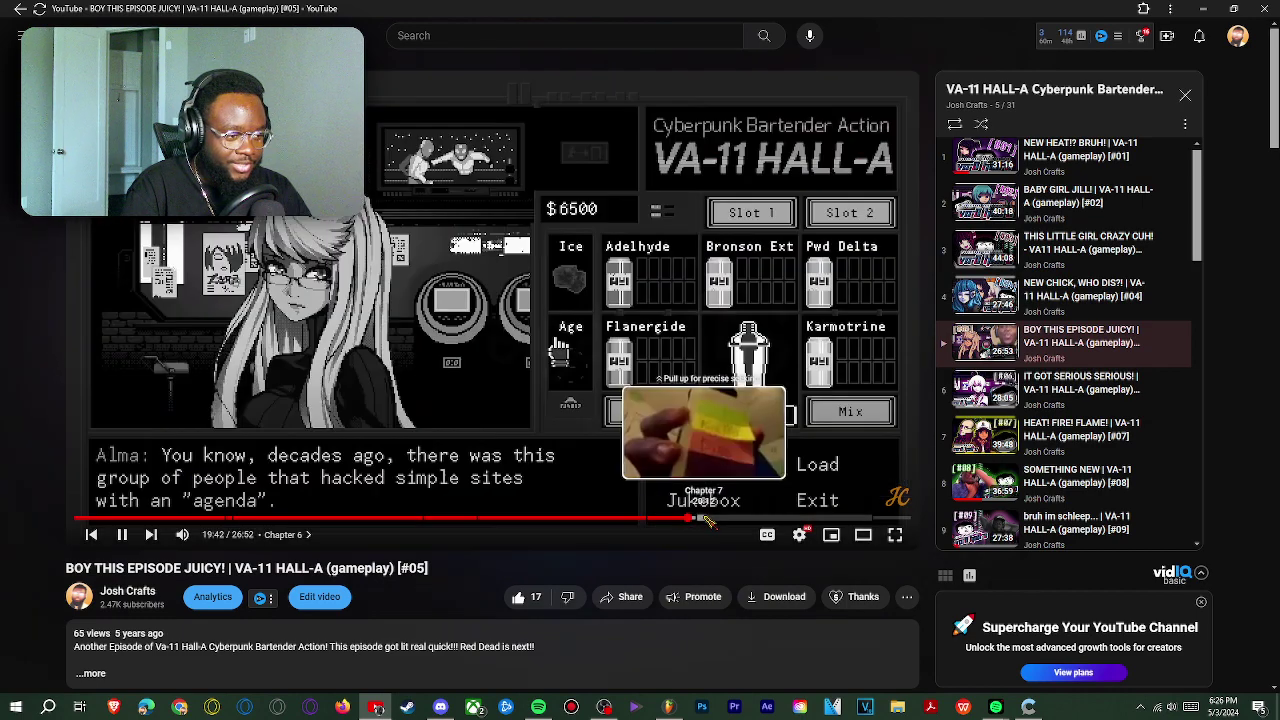
left_click(704, 519)
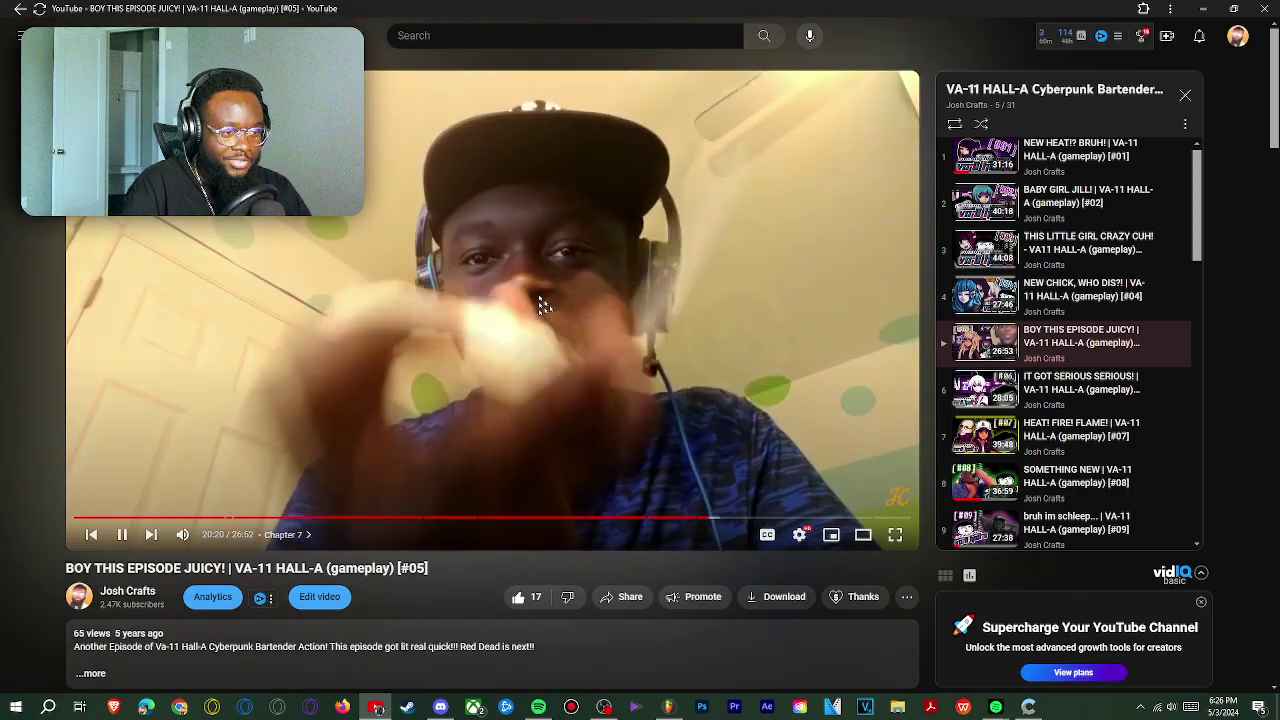
left_click(492, 408)
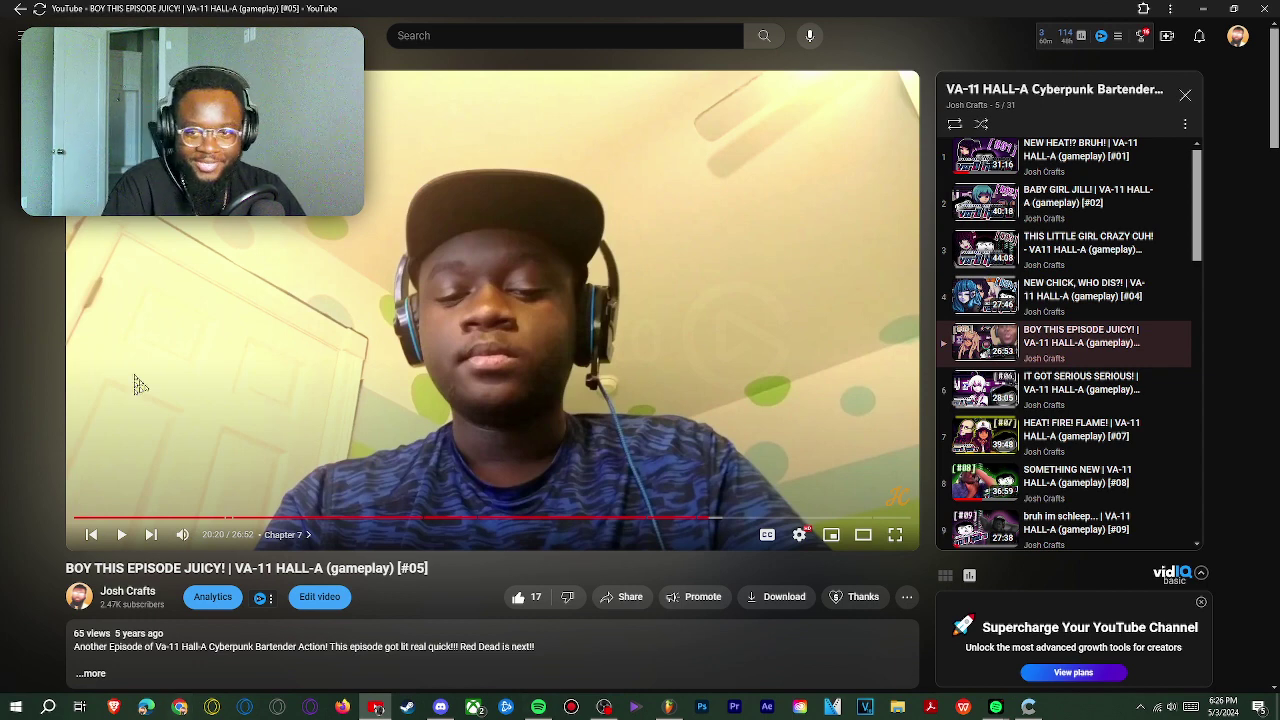
left_click(535, 205)
left_click(540, 430)
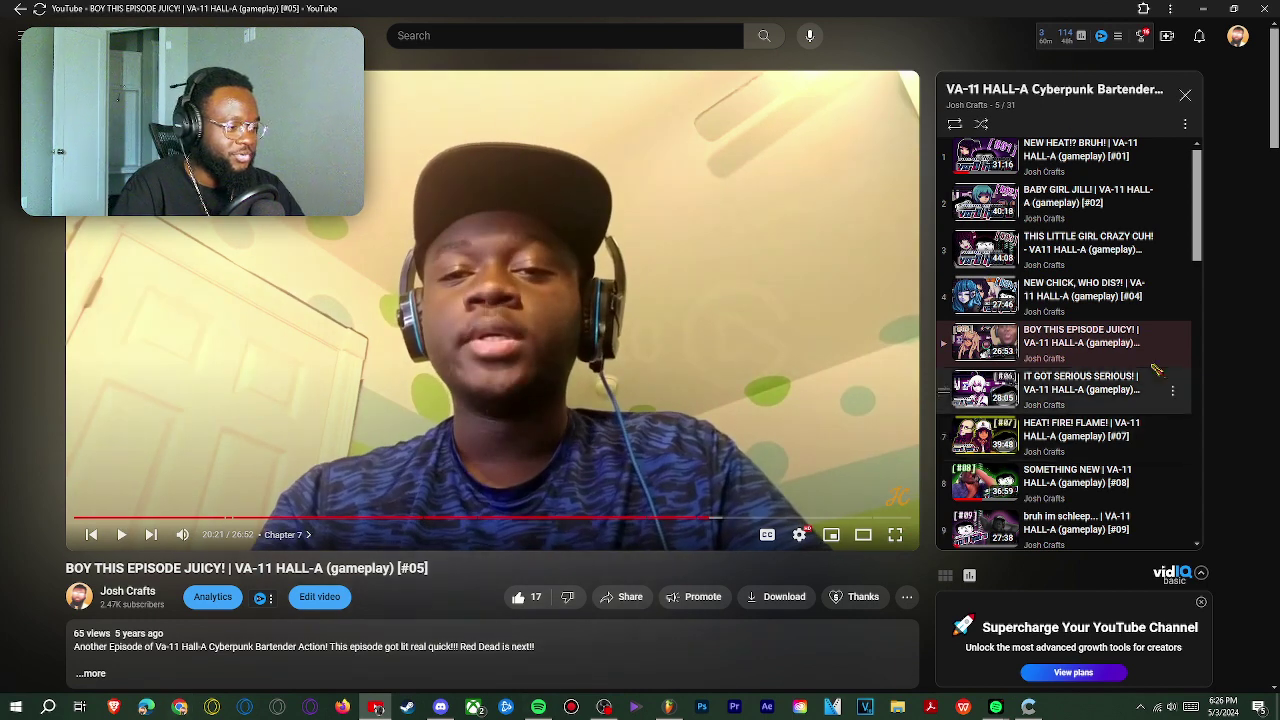
Play playlist episode [#06], "IT GOT SERIOUS SERIOUS!", muted from about 6:27
left_click(1070, 400)
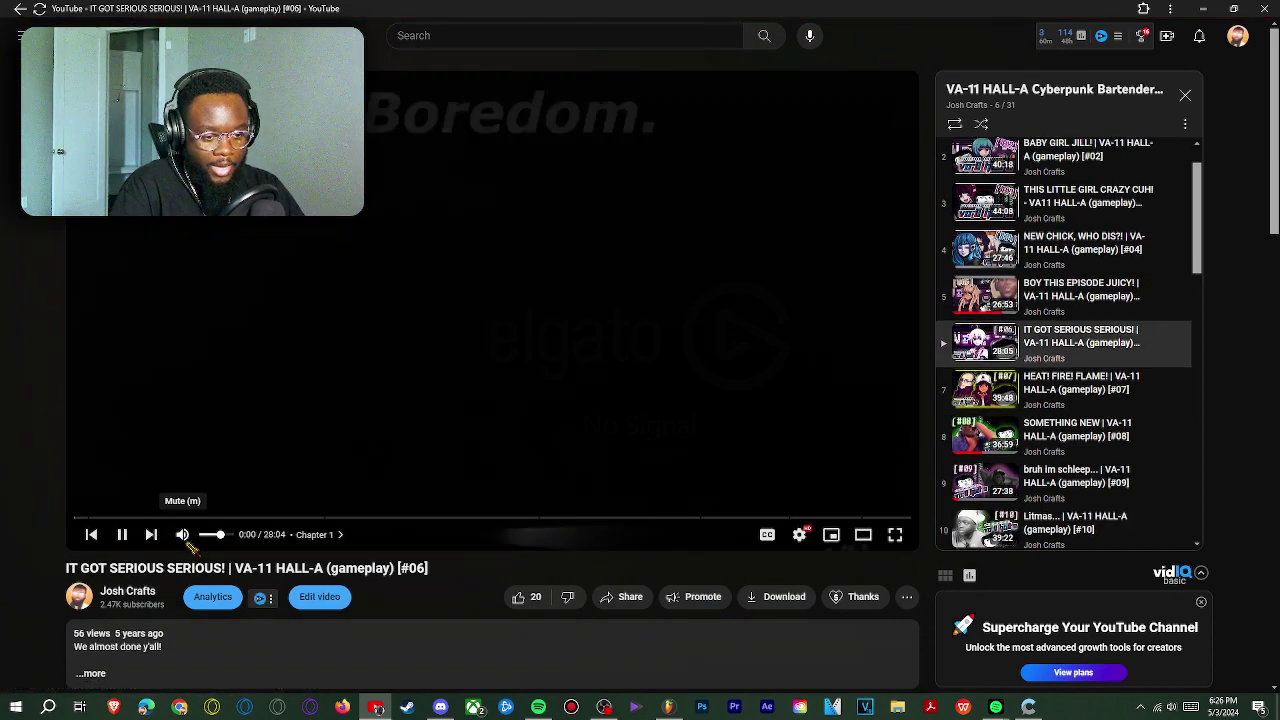
left_click(183, 538)
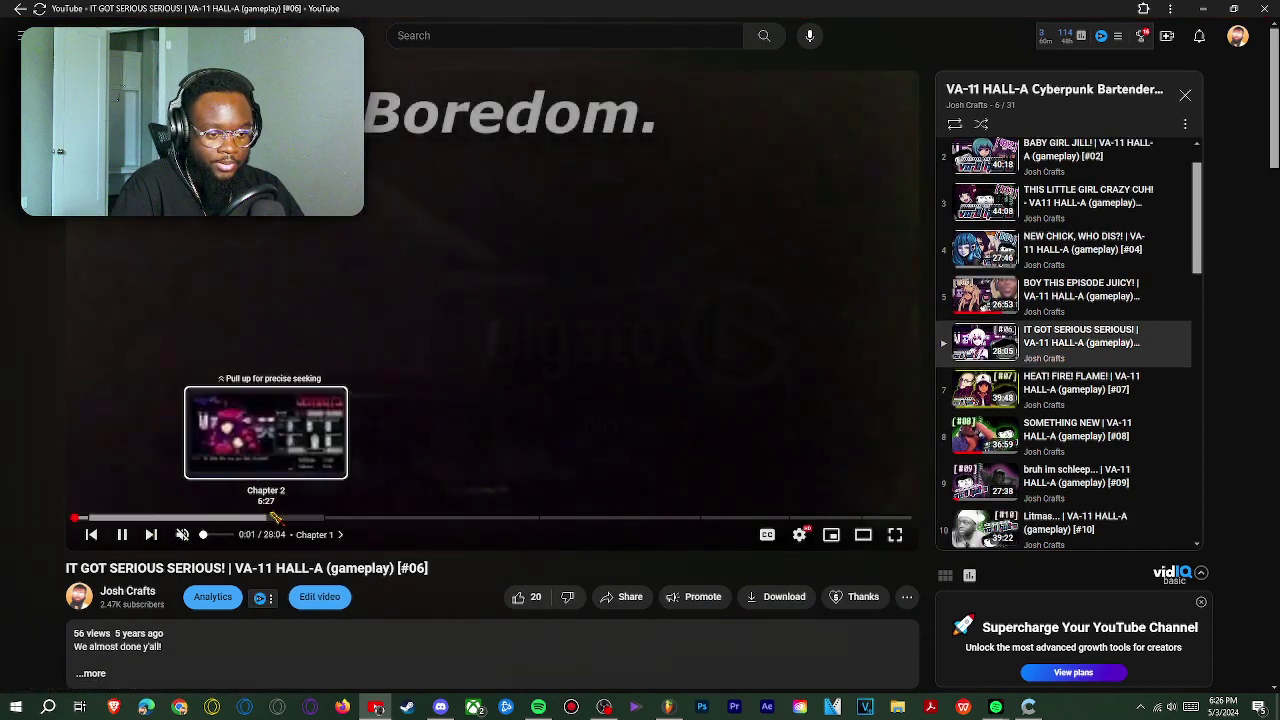
left_click(270, 517)
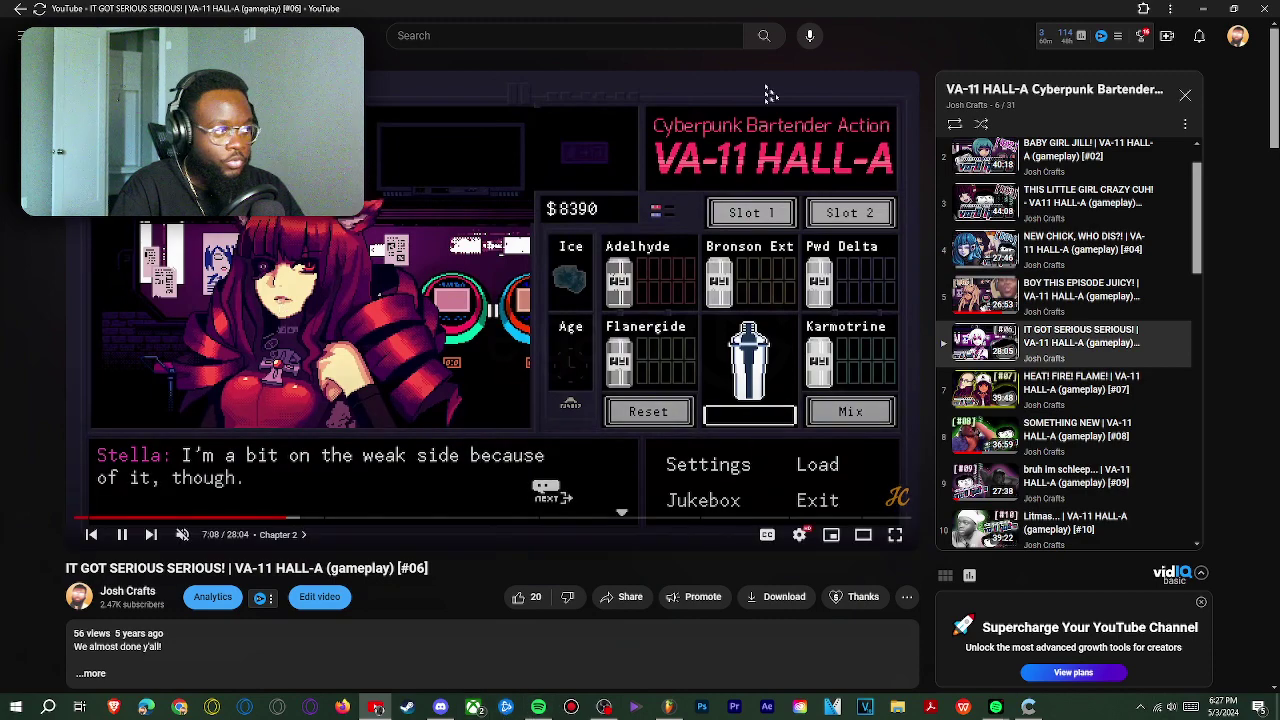
Switch back to Spotify, play Light Em Up from the Bartenders popular songs and adjust the playback volume
key("alt+Tab")
scroll(487, 389, "up", 5)
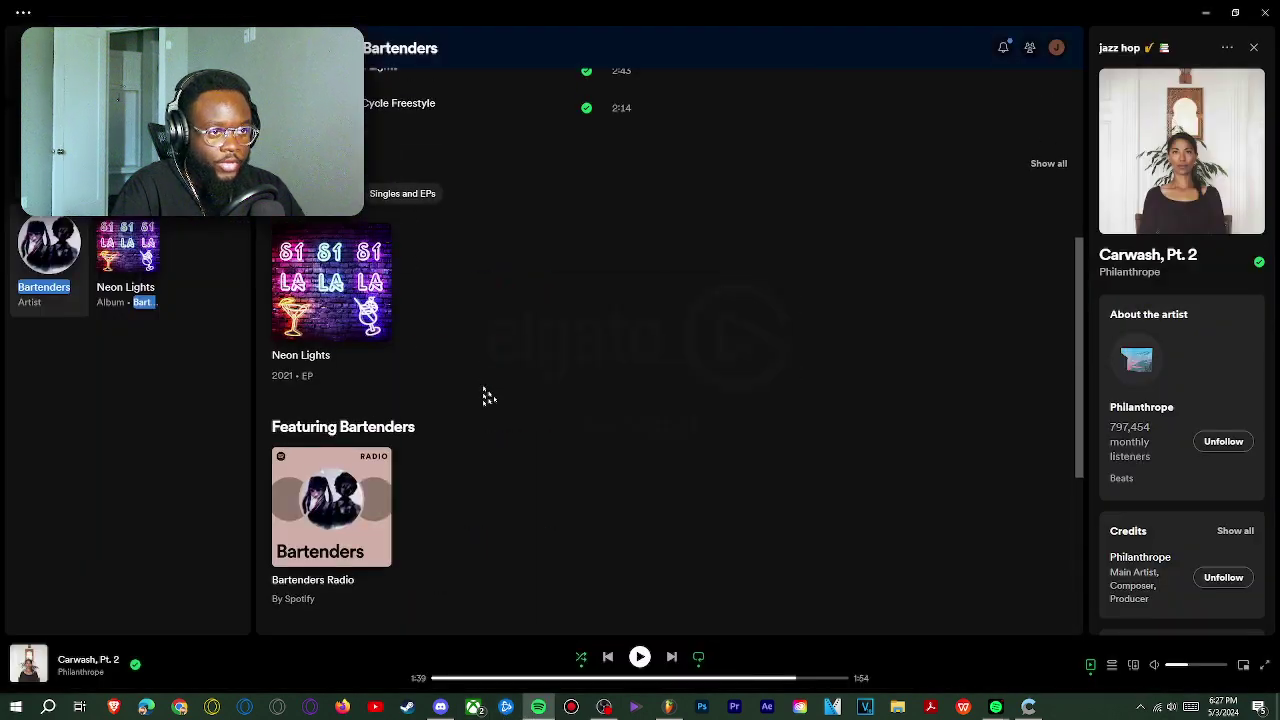
scroll(487, 389, "up", 6)
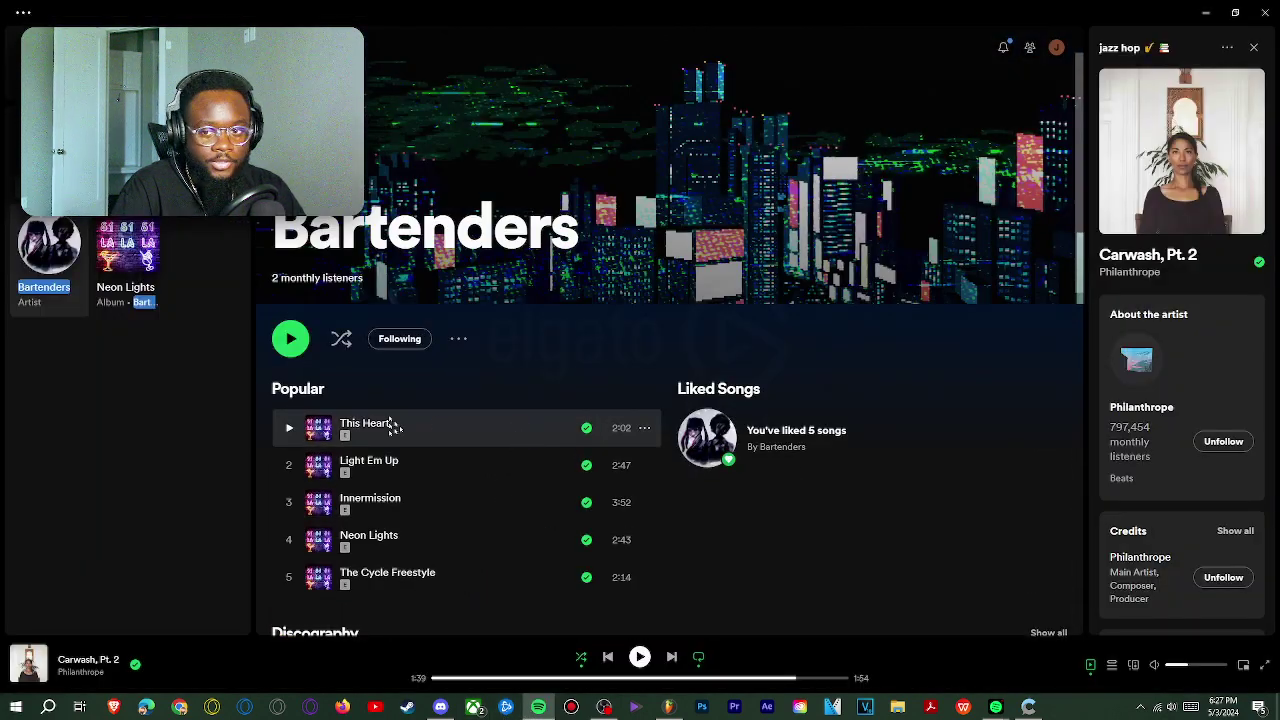
scroll(445, 375, "down", 3)
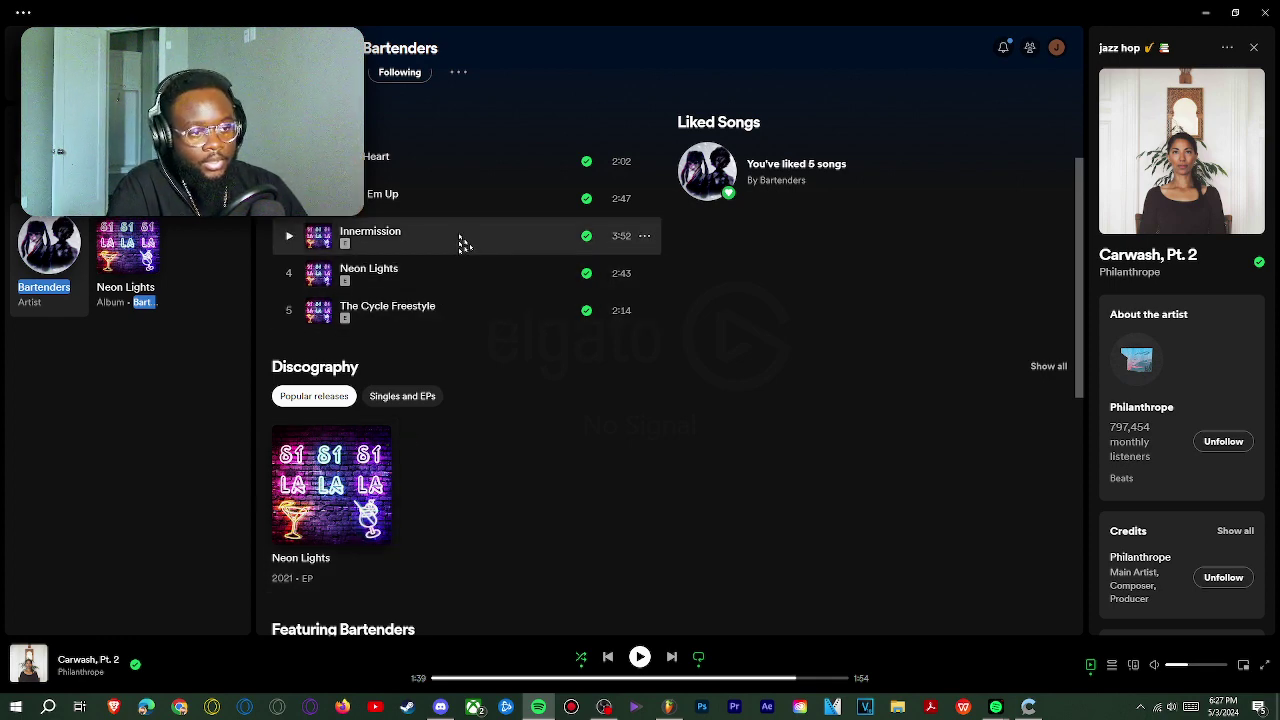
left_click(437, 204)
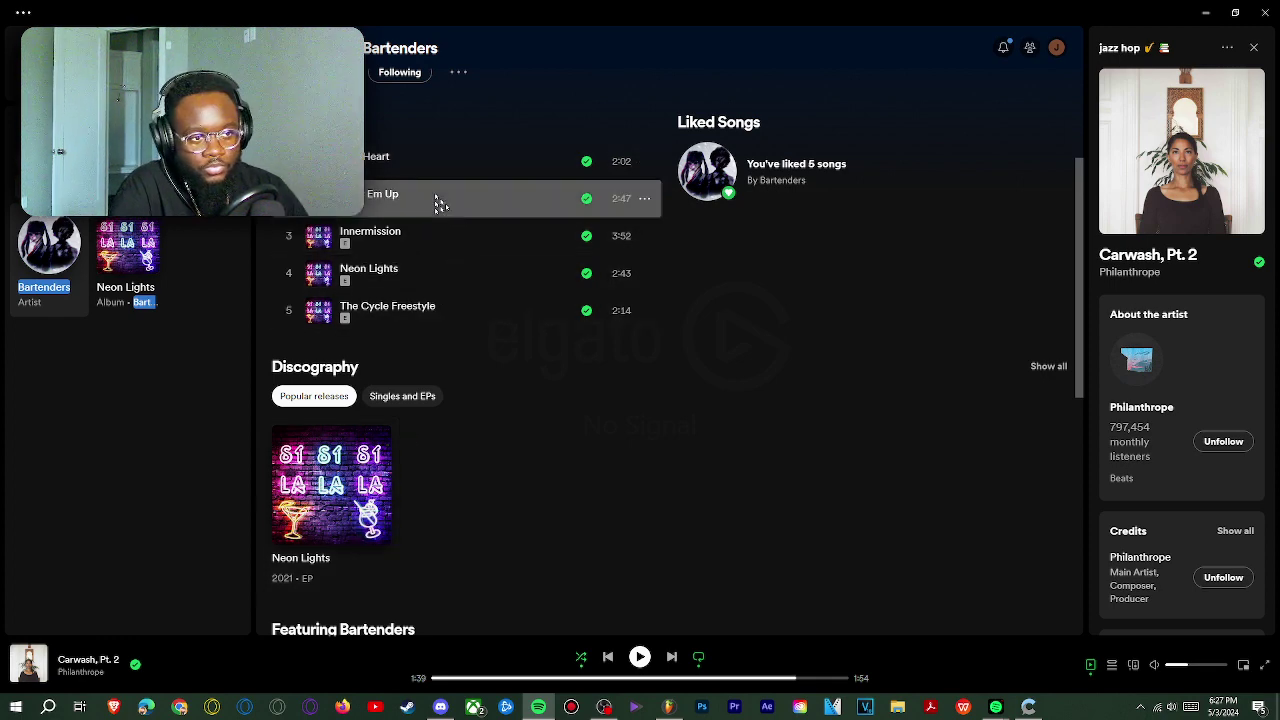
double_click(444, 205)
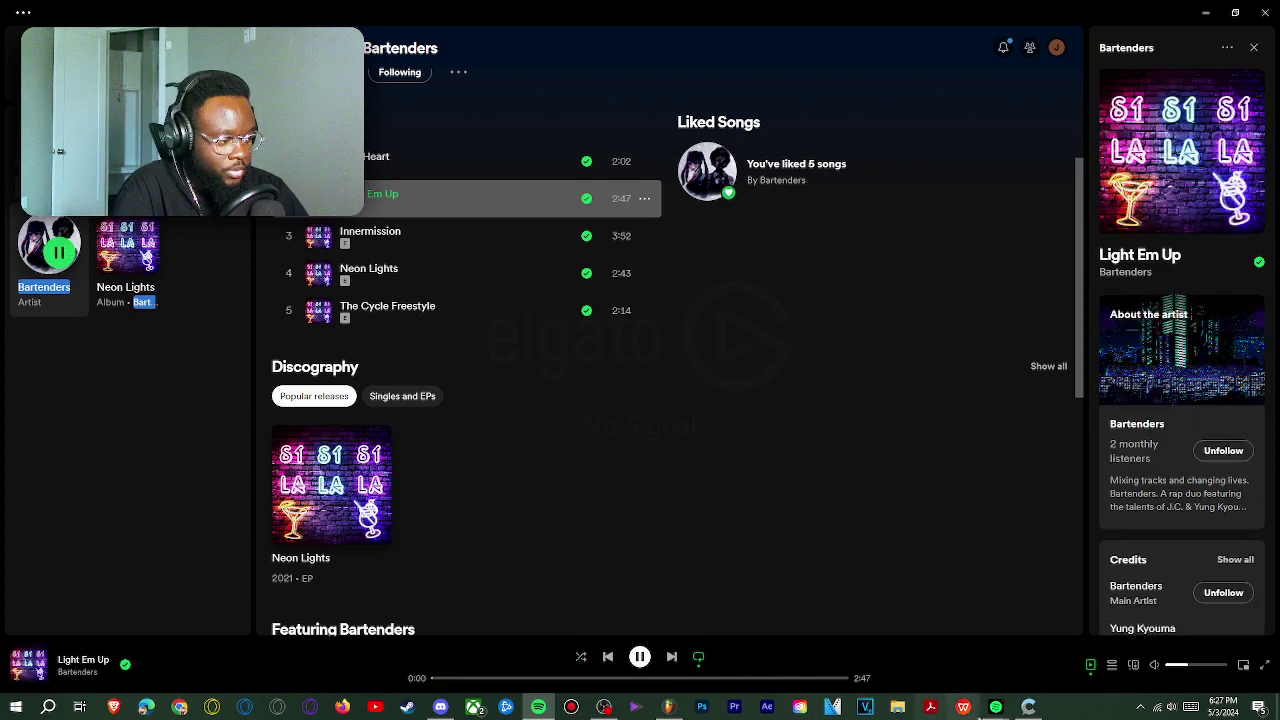
left_click(1204, 666)
left_click_drag(1207, 670, 1191, 672)
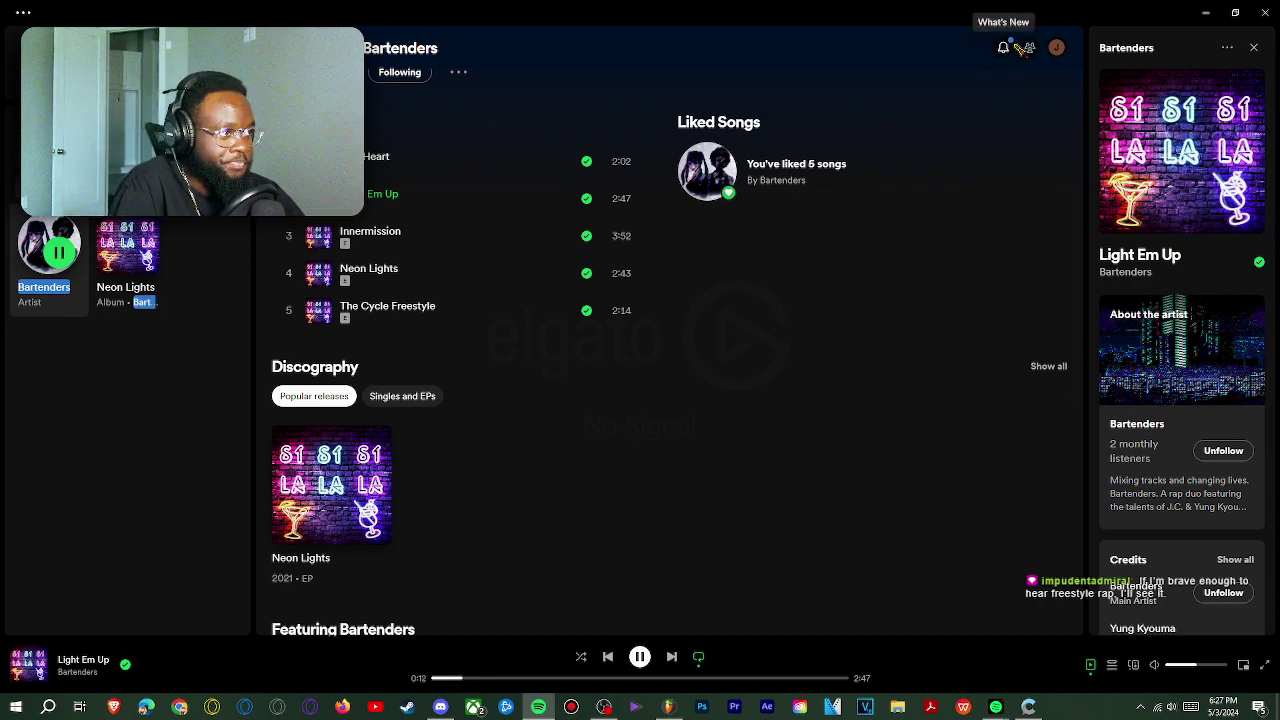
Return from the What's New page to the Bartenders artist page and raise the playback volume while Light Em Up plays
left_click(1017, 45)
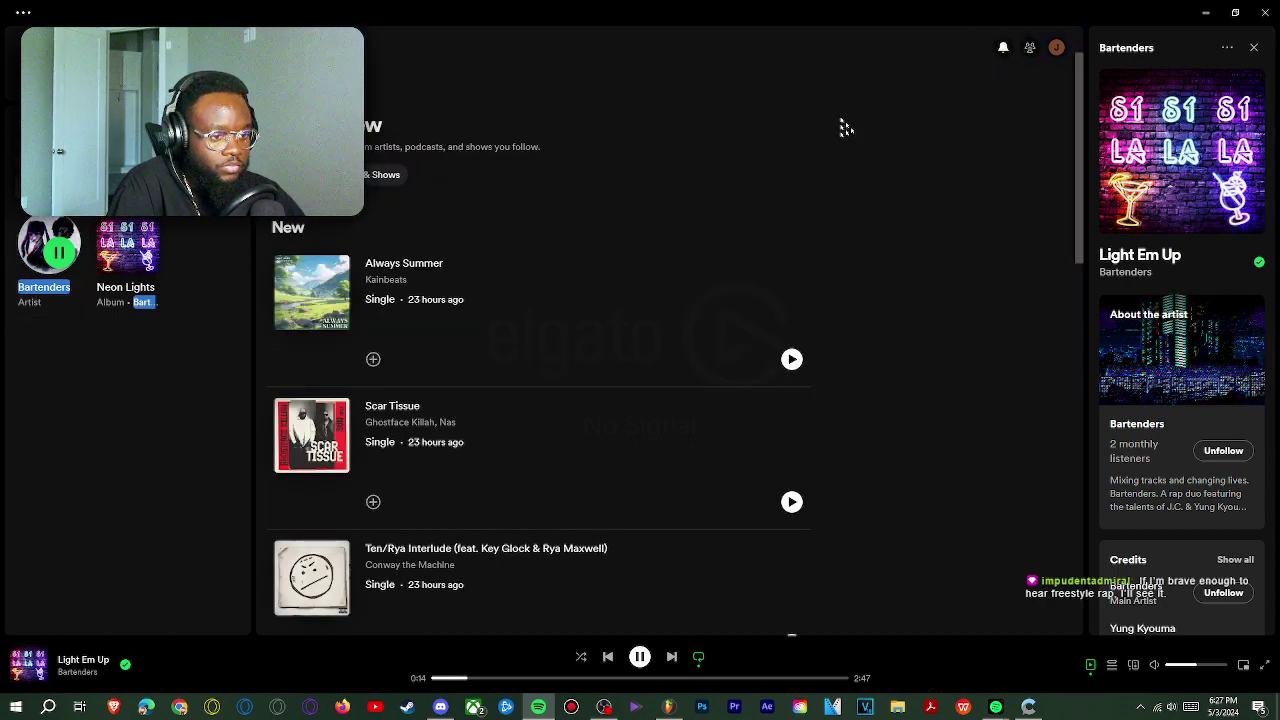
key("alt+Left")
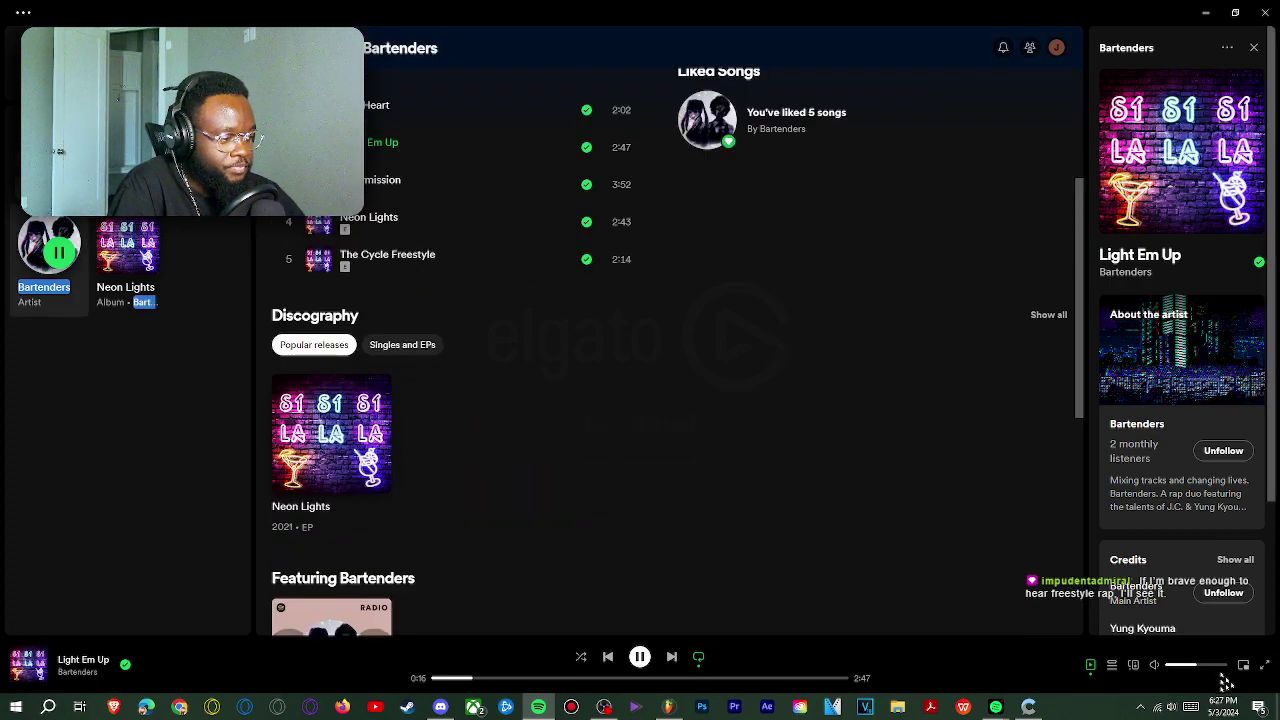
left_click(1212, 666)
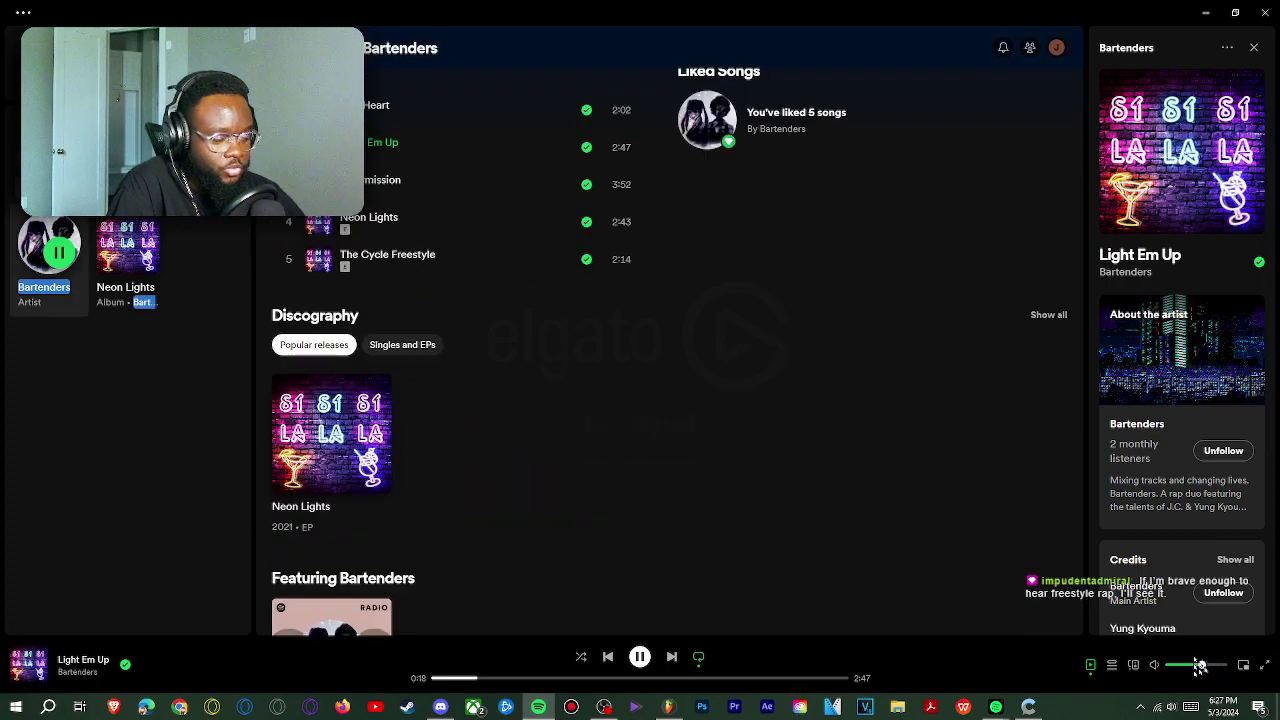
scroll(911, 489, "up", 3)
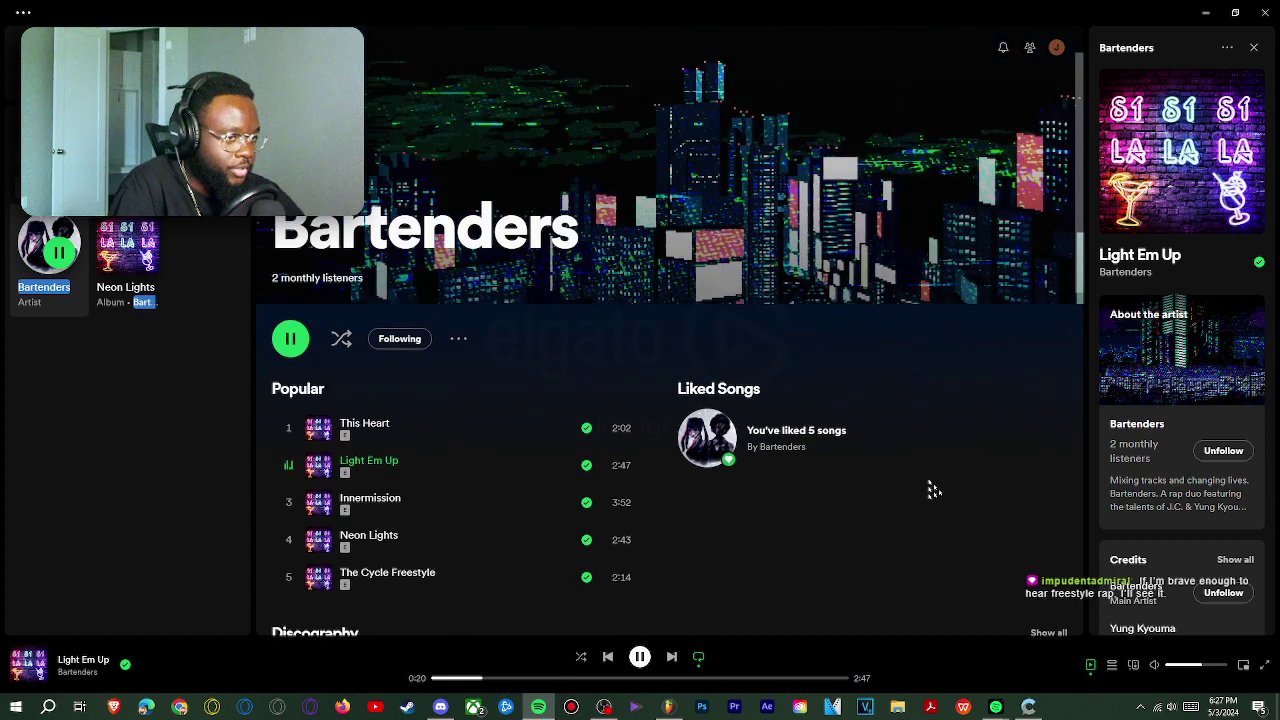
scroll(1180, 590, "down", 2)
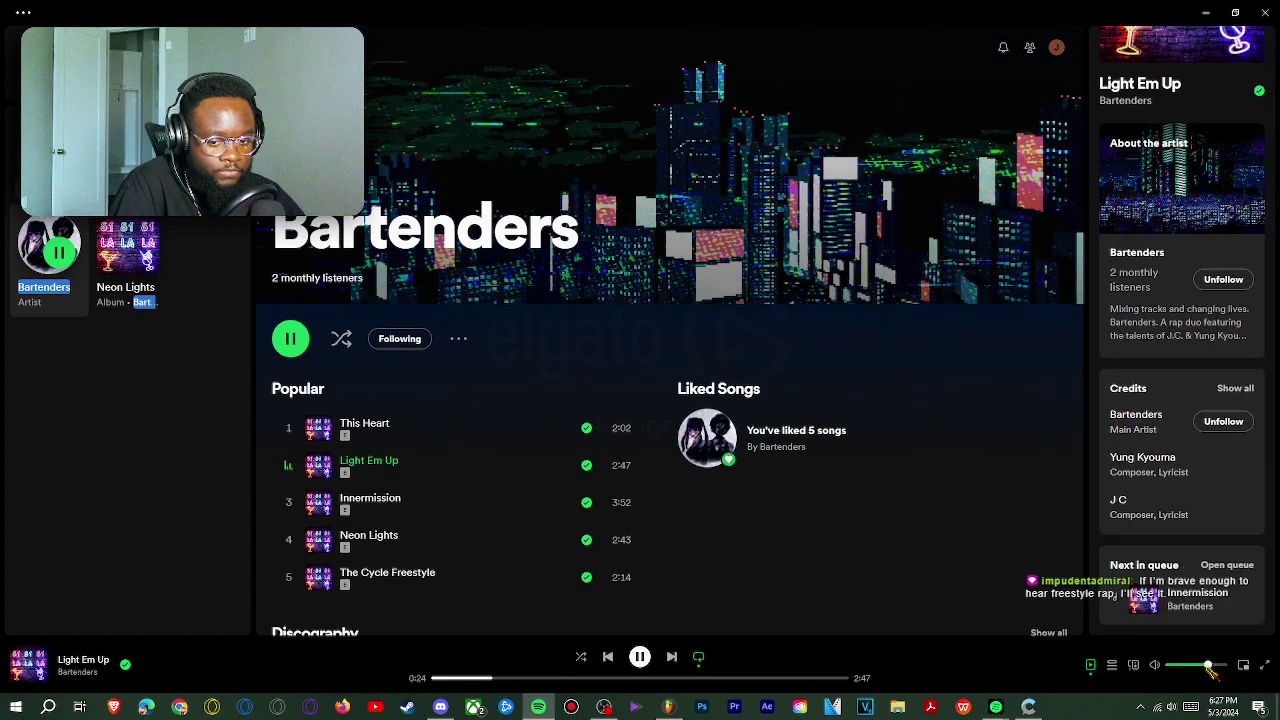
left_click_drag(1210, 666, 1206, 667)
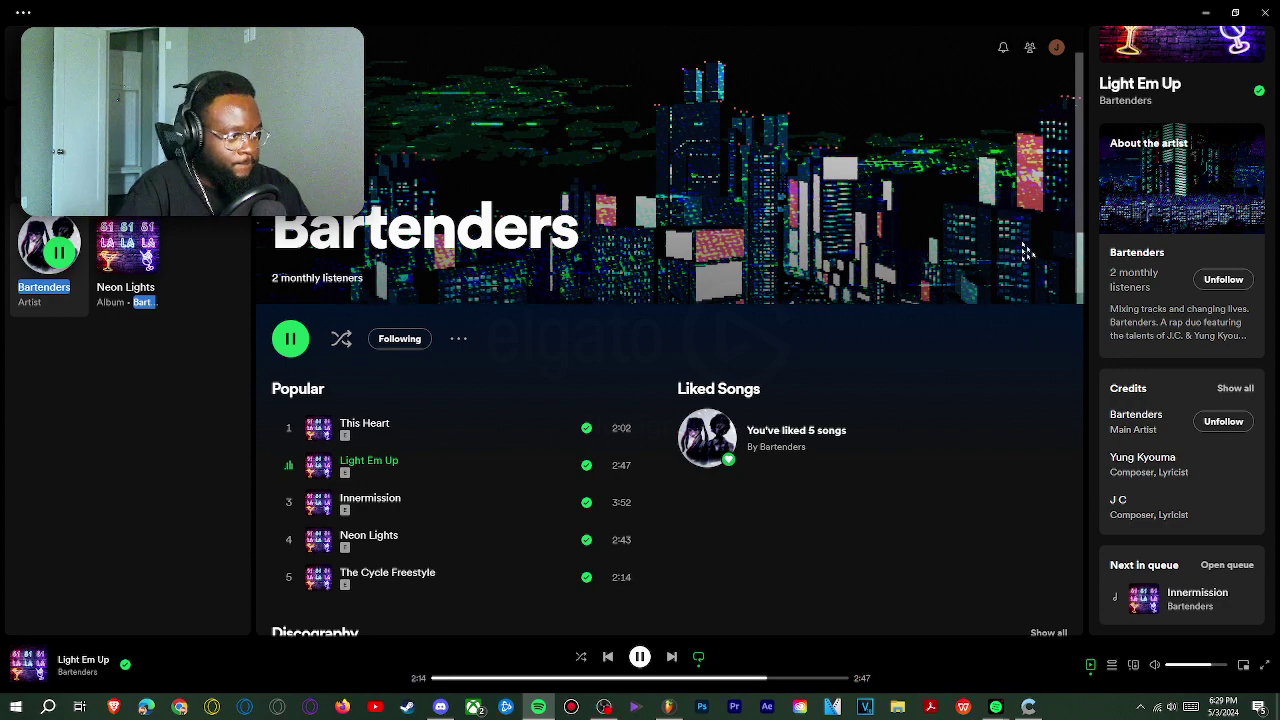
Look through the Bartenders artist page down to its About section, pause Light Em Up and close Spotify
scroll(951, 357, "down", 5)
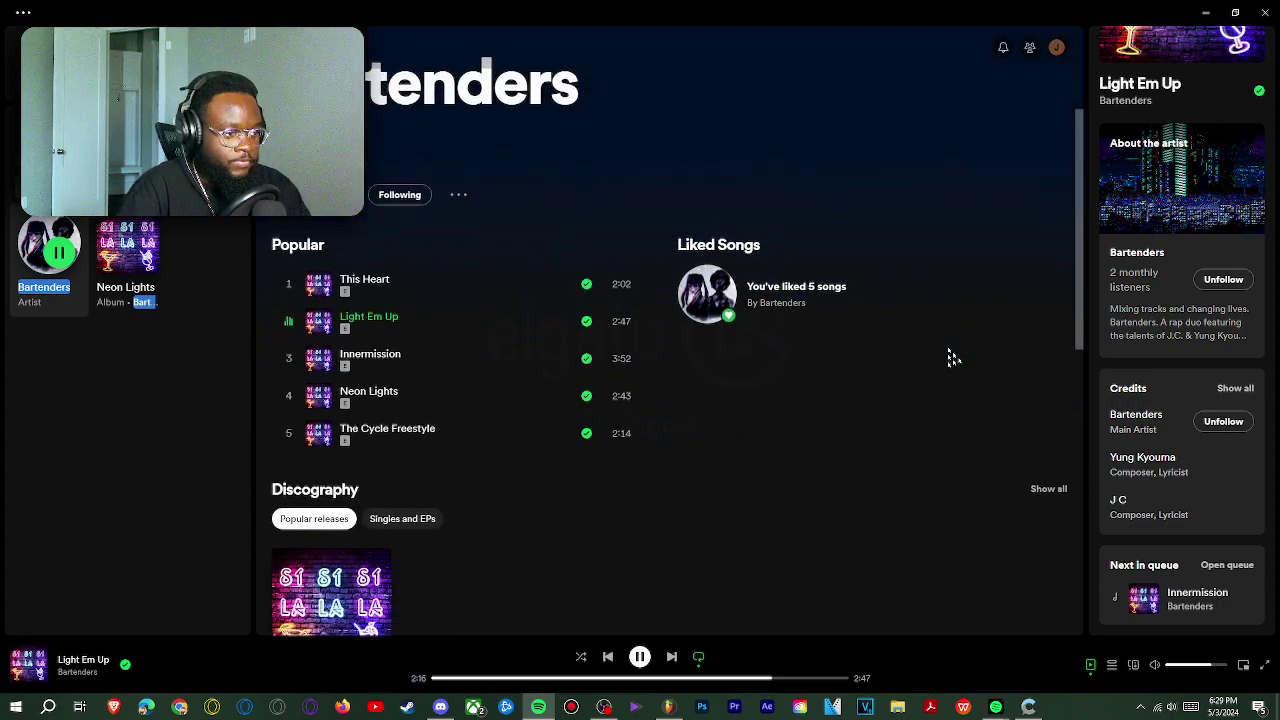
scroll(920, 443, "down", 3)
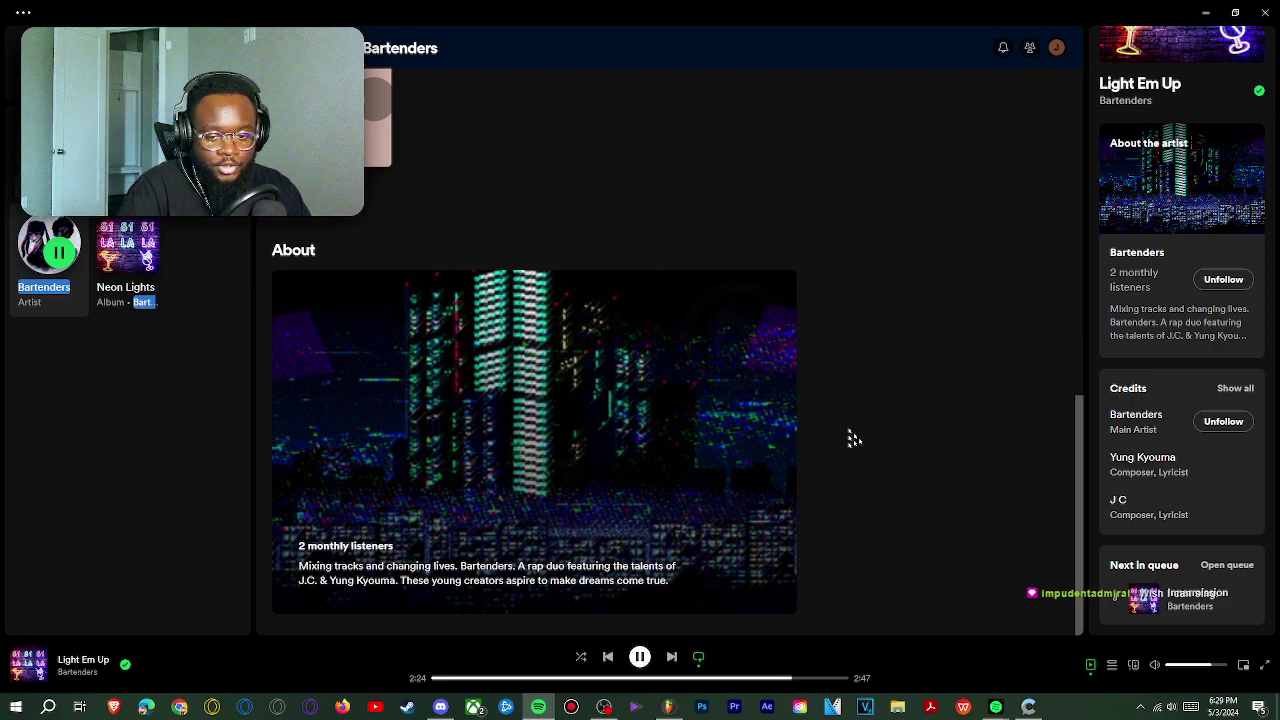
scroll(845, 440, "up", 10)
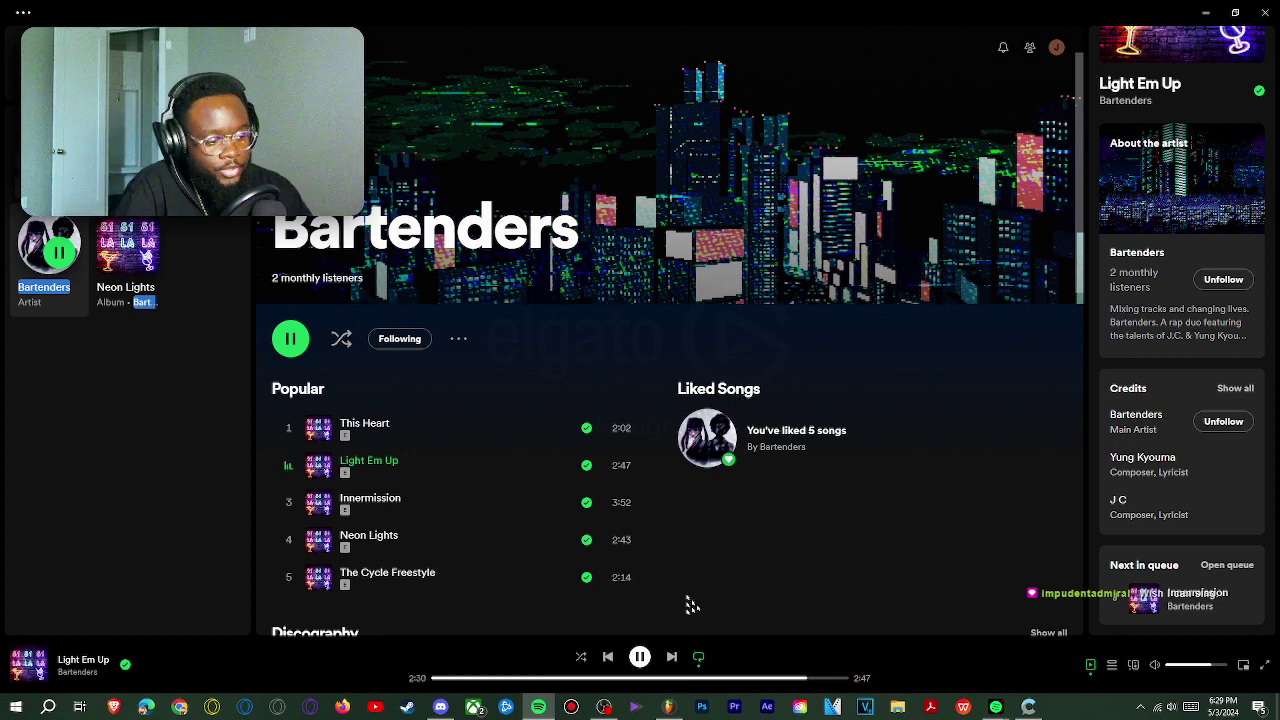
left_click(640, 657)
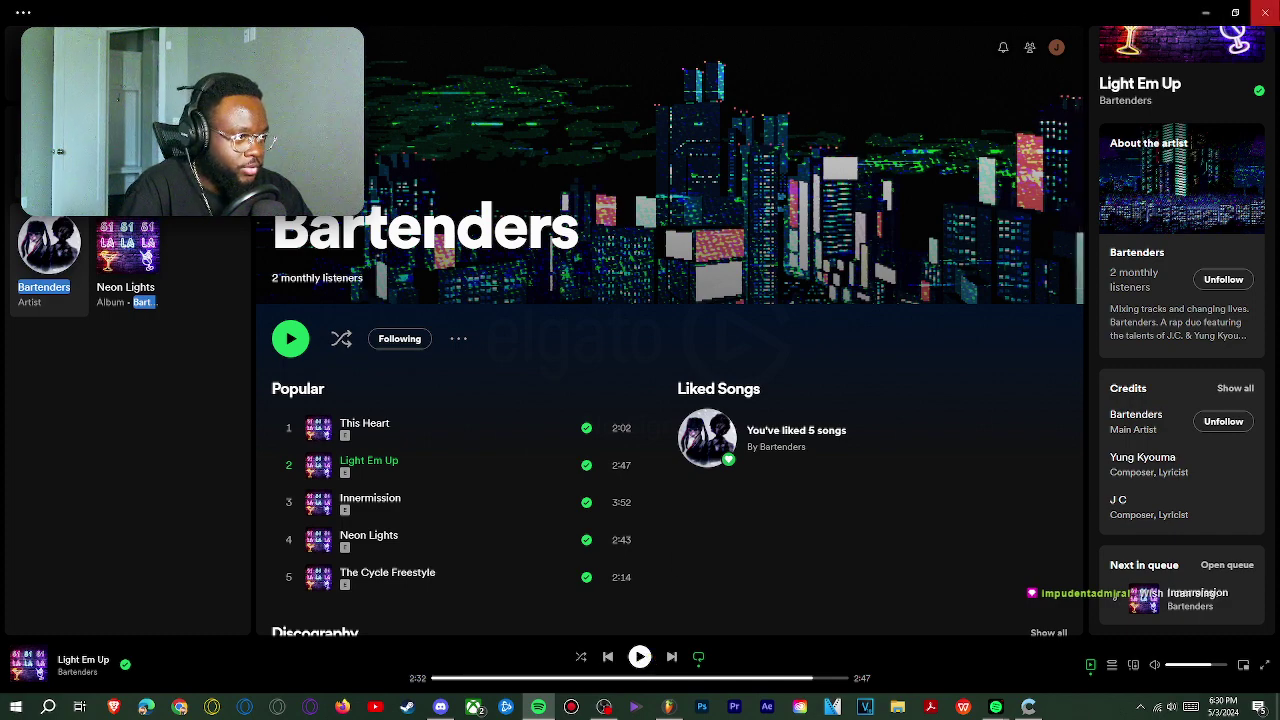
left_click(1262, 12)
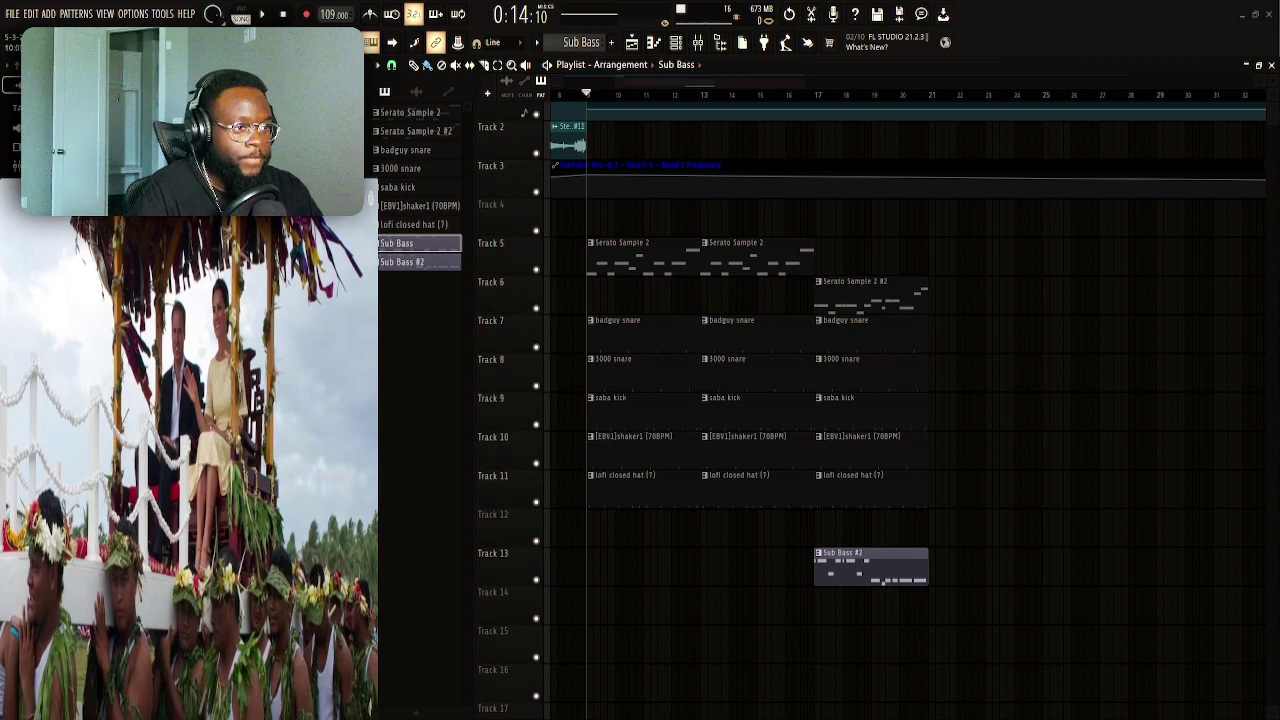
Play the FL Studio arrangement from the very beginning through the first drum section and stop it just past bar 13
scroll(598, 135, "down", 4)
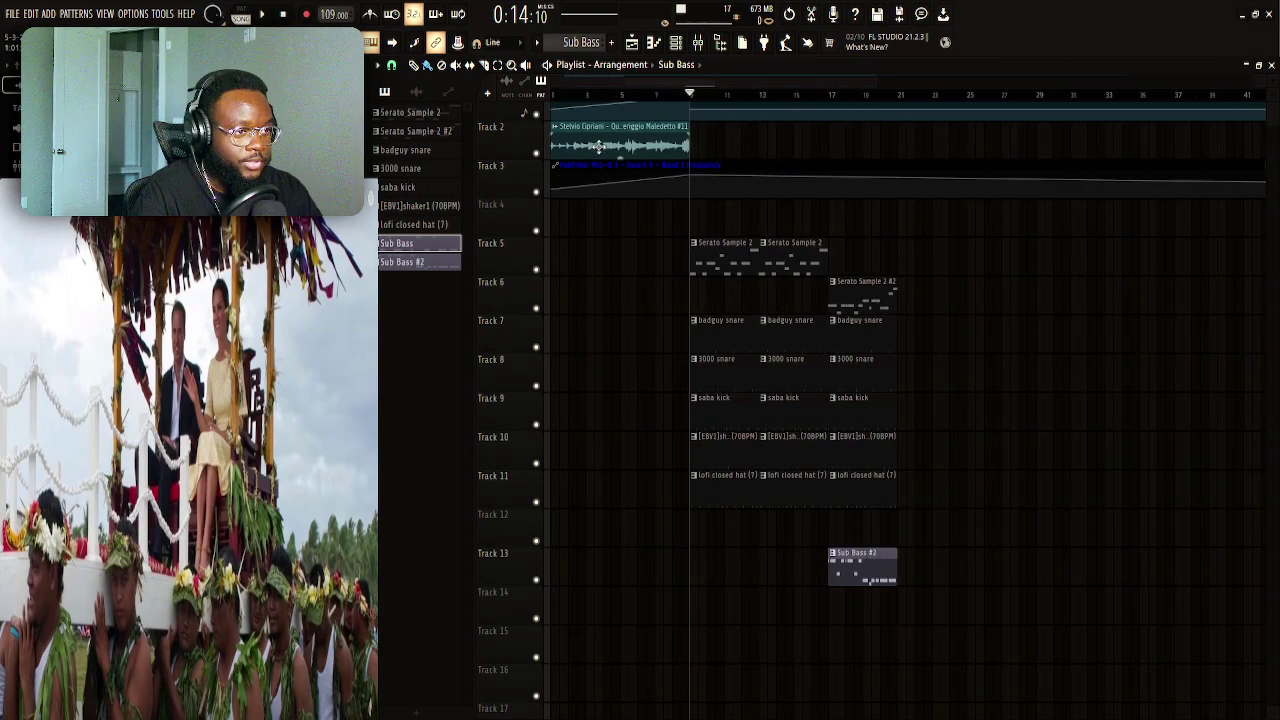
scroll(598, 135, "up", 1)
left_click_drag(688, 94, 520, 103)
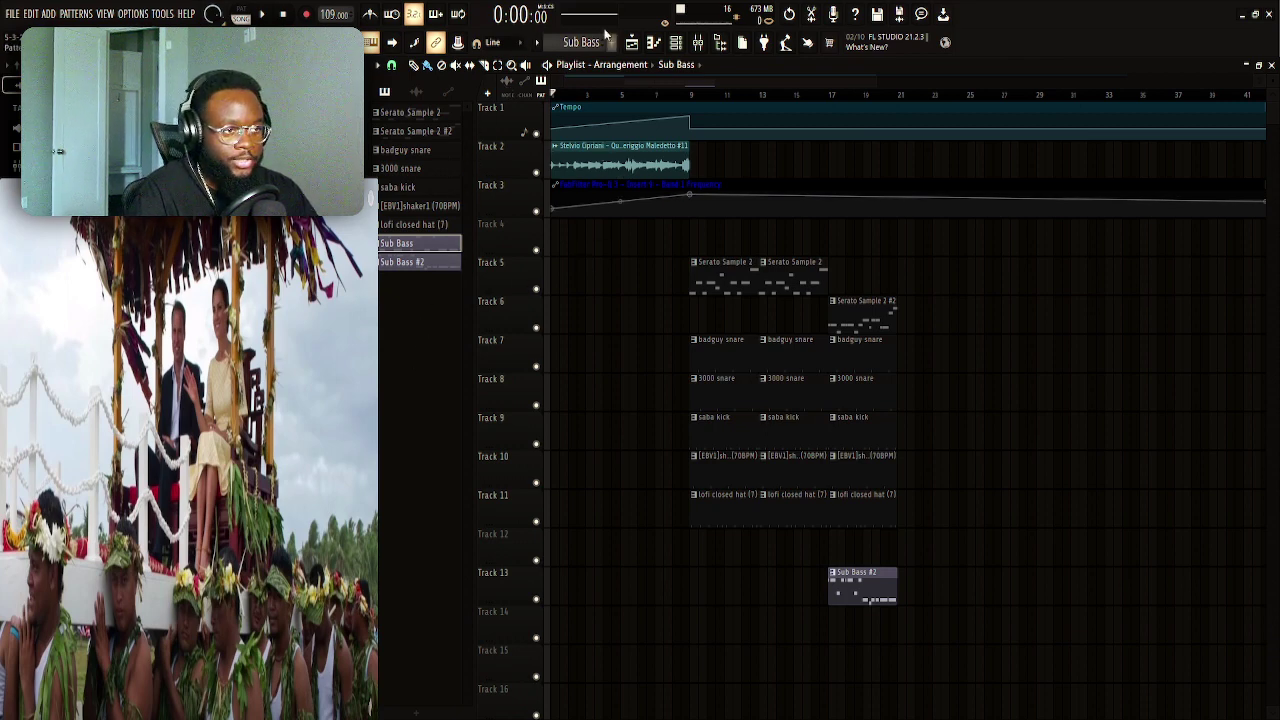
scroll(593, 95, "up", 3)
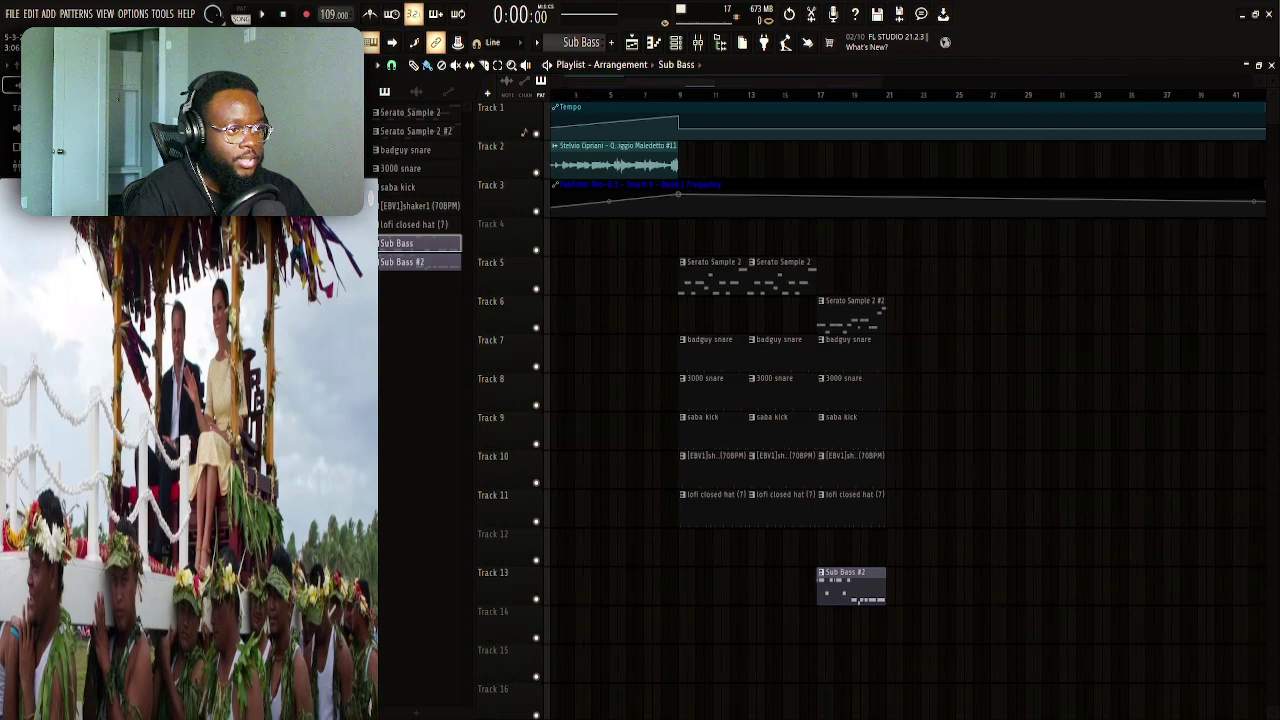
scroll(593, 96, "down", 3)
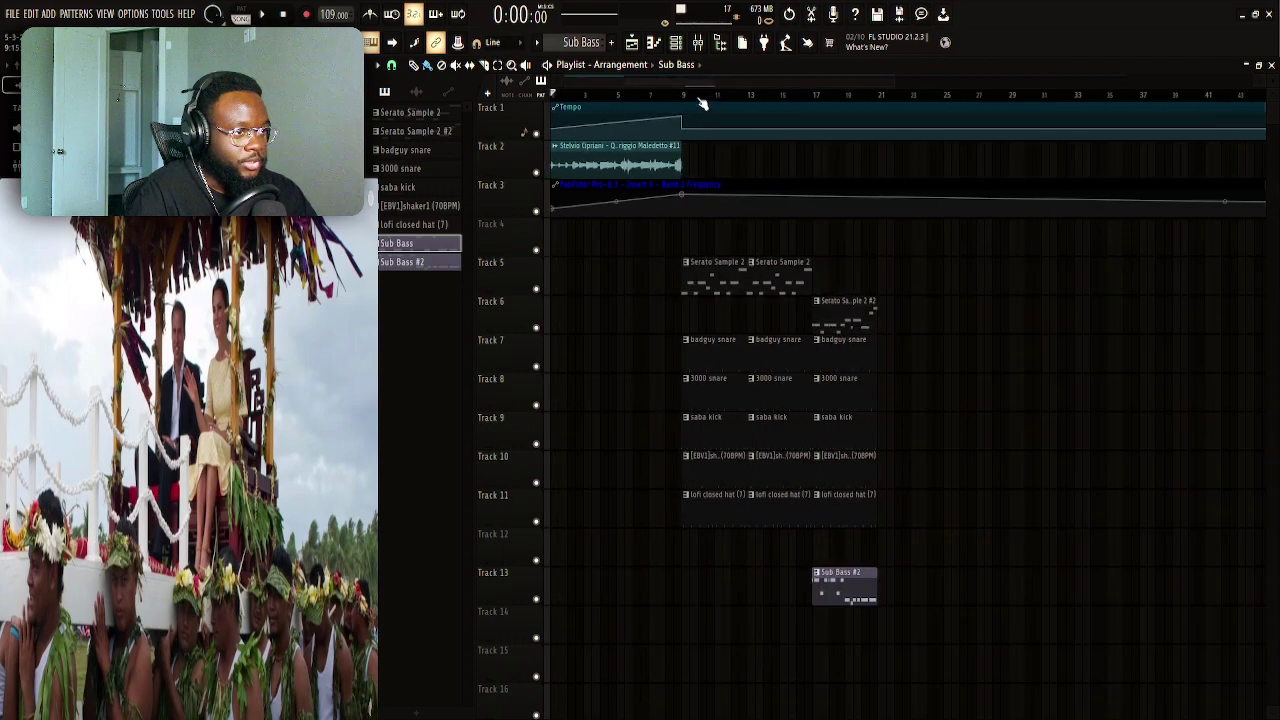
scroll(706, 106, "up", 1)
key("space")
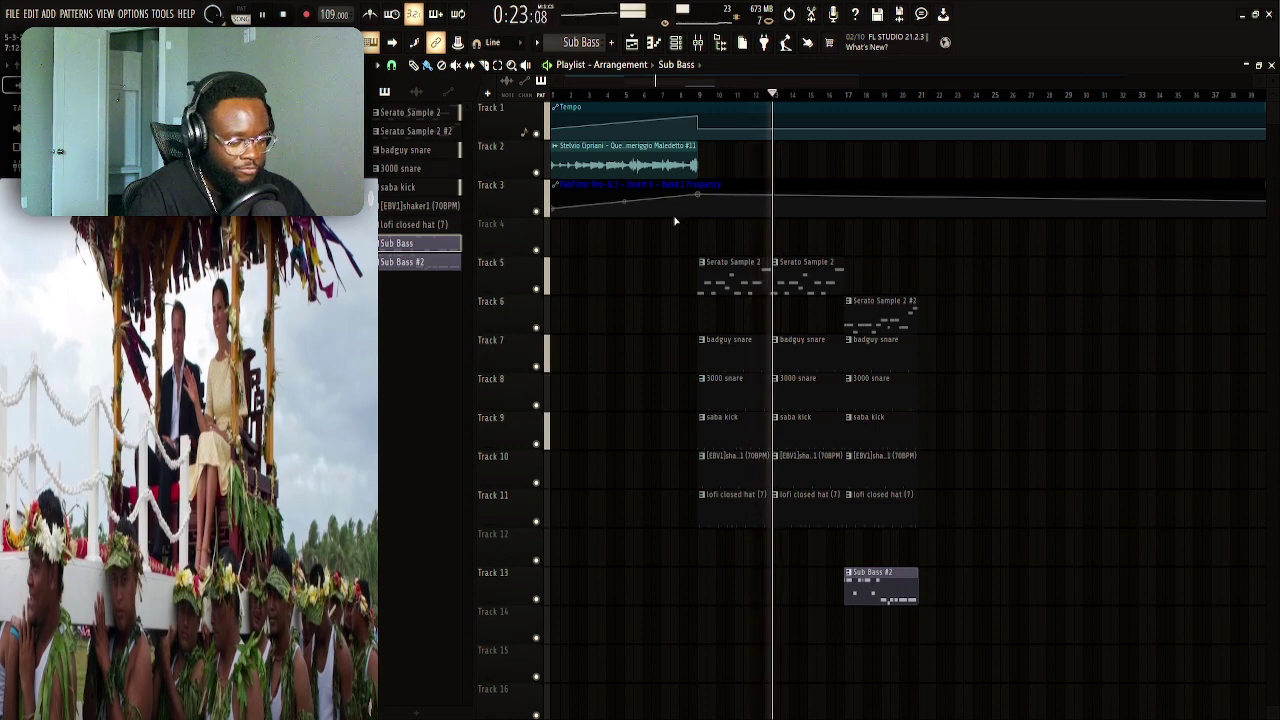
key("space")
Move the playhead to bar 9 and trim about half a bar off the end of the first drum clips on Tracks 7 to 11
left_click(440, 113)
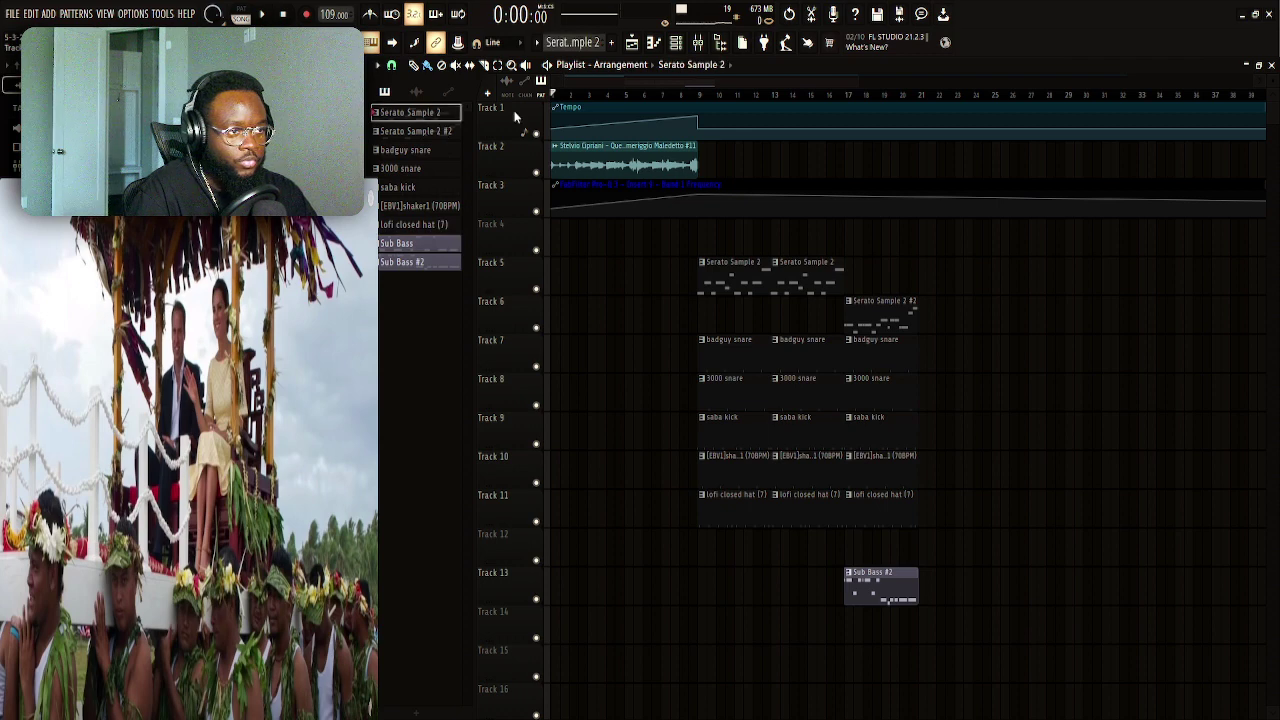
mouse_move(698, 95)
left_mouse_down()
mouse_move(691, 83)
mouse_move(681, 95)
left_mouse_up()
left_click_drag(798, 337, 786, 527)
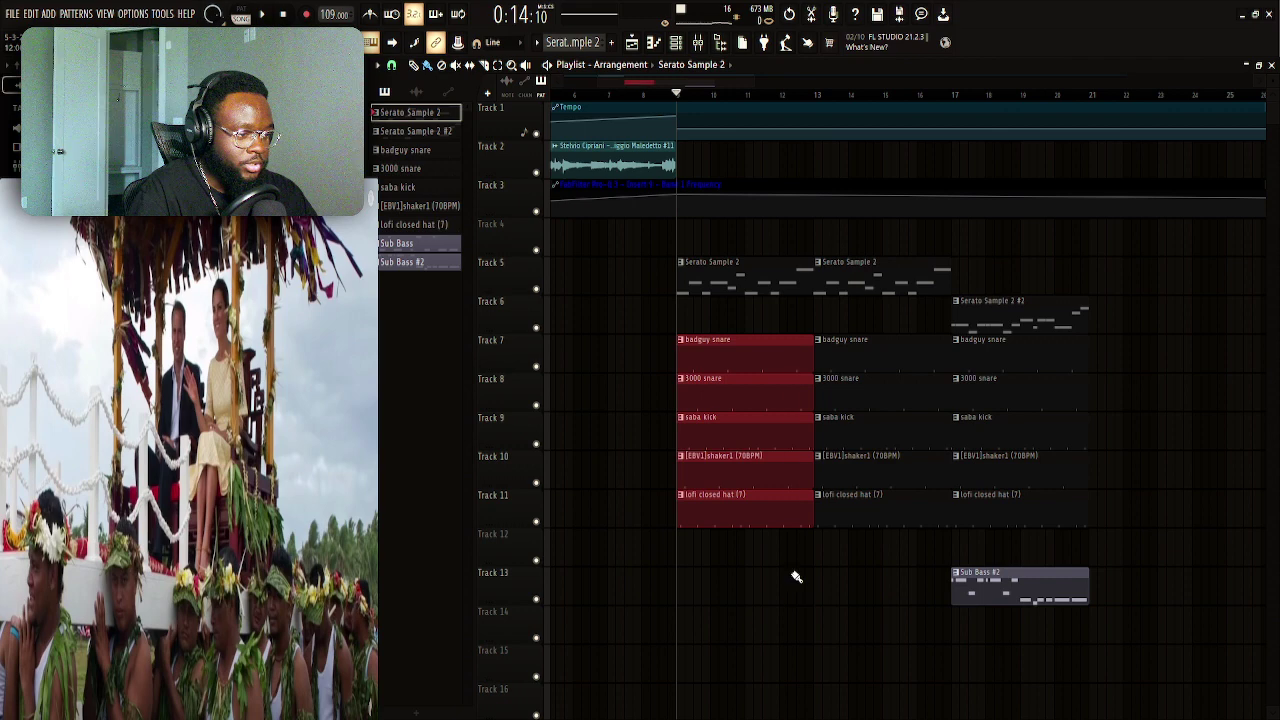
left_click(811, 512)
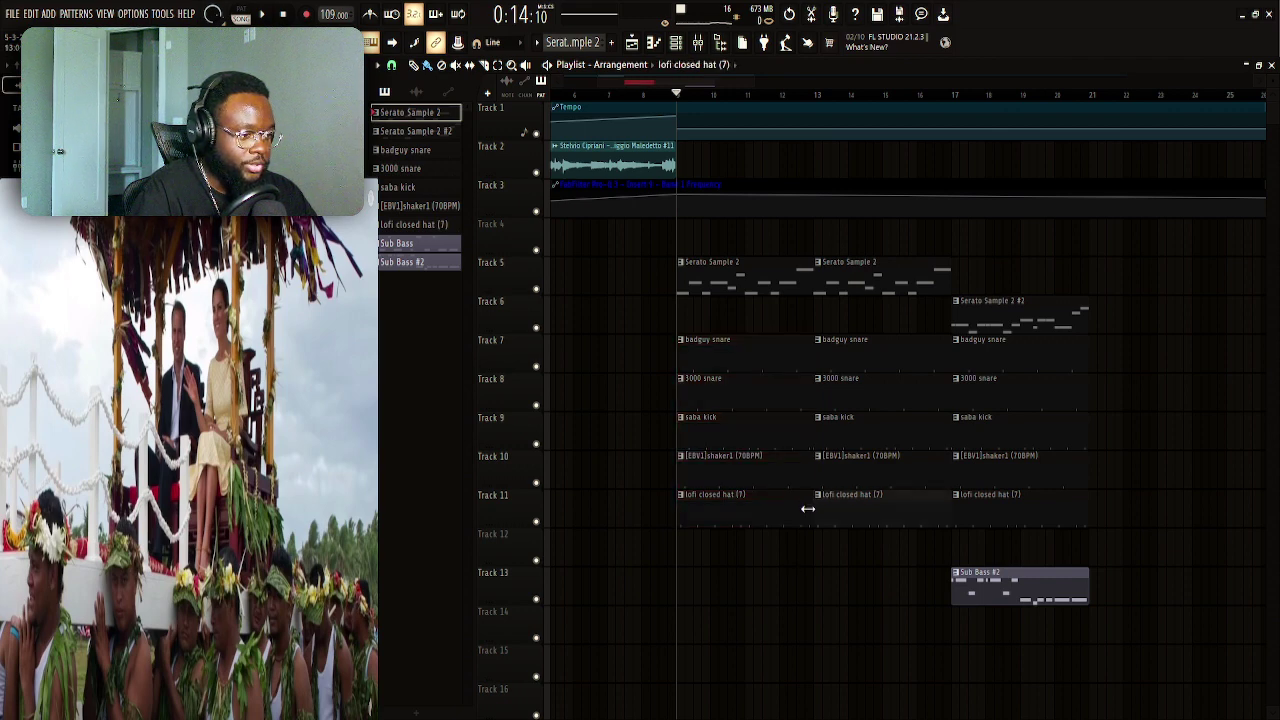
right_click(748, 339)
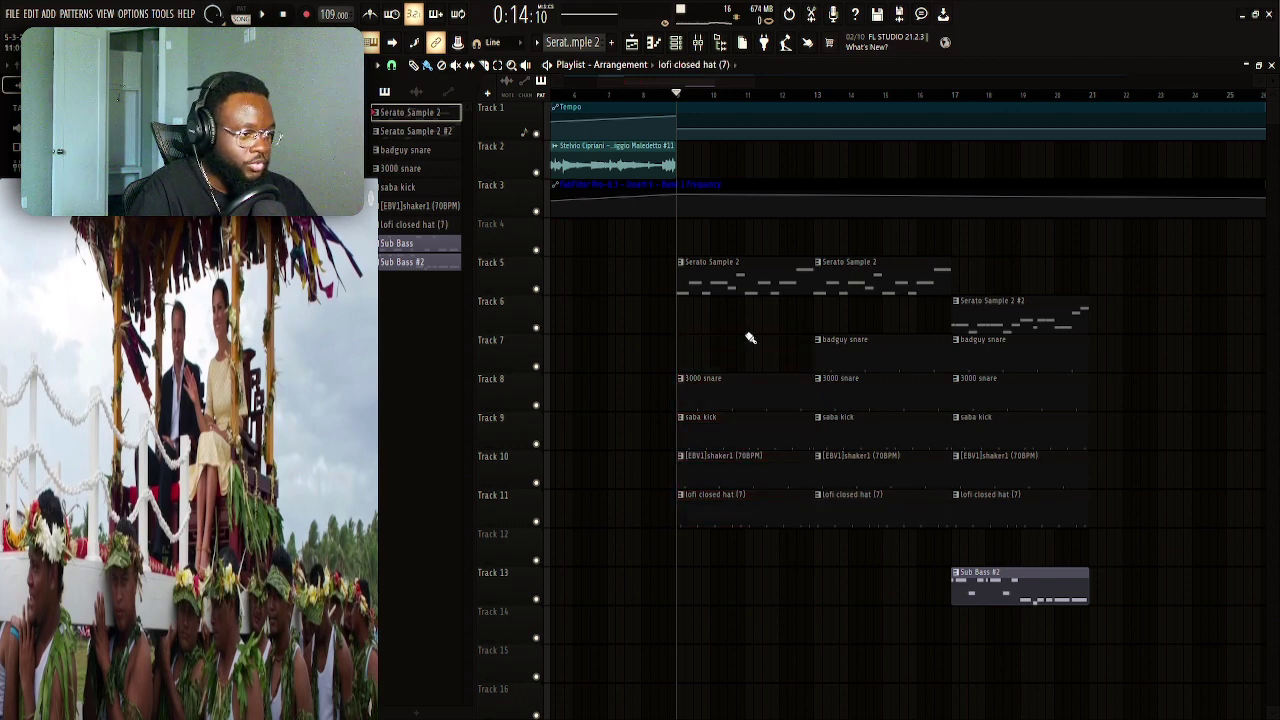
key("ctrl+z")
left_click_drag(748, 336, 795, 500)
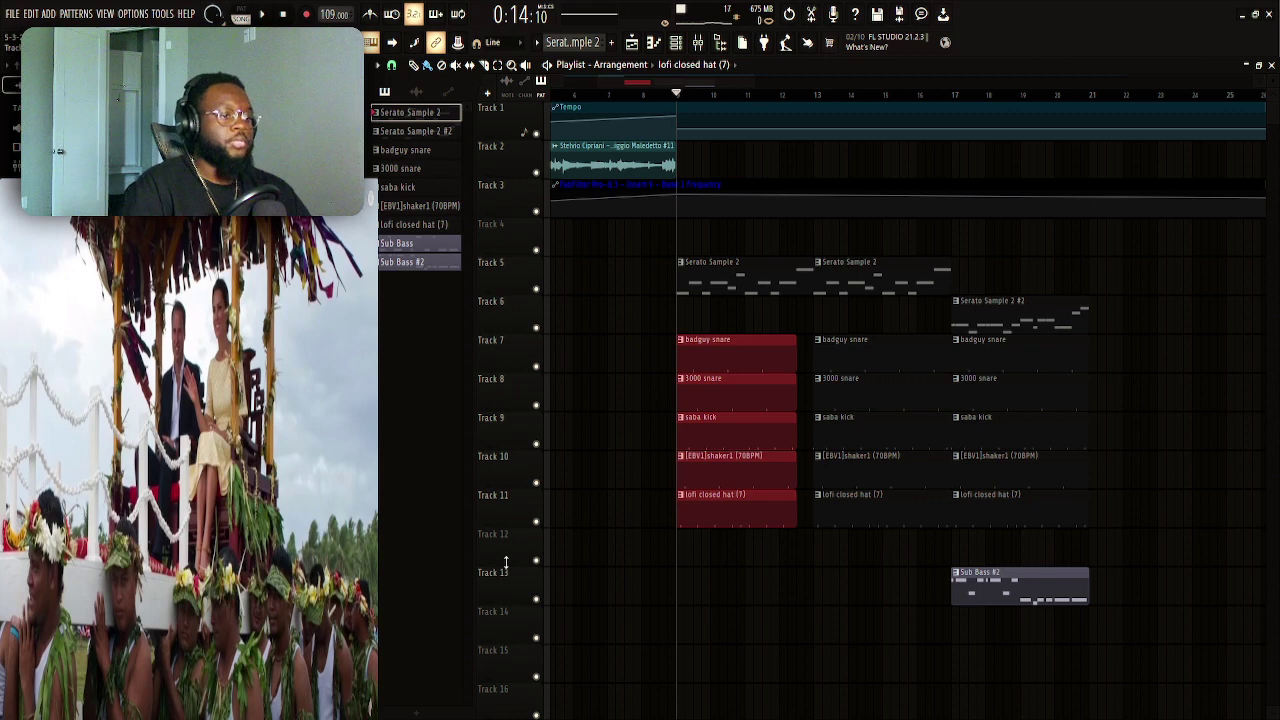
left_click(645, 252)
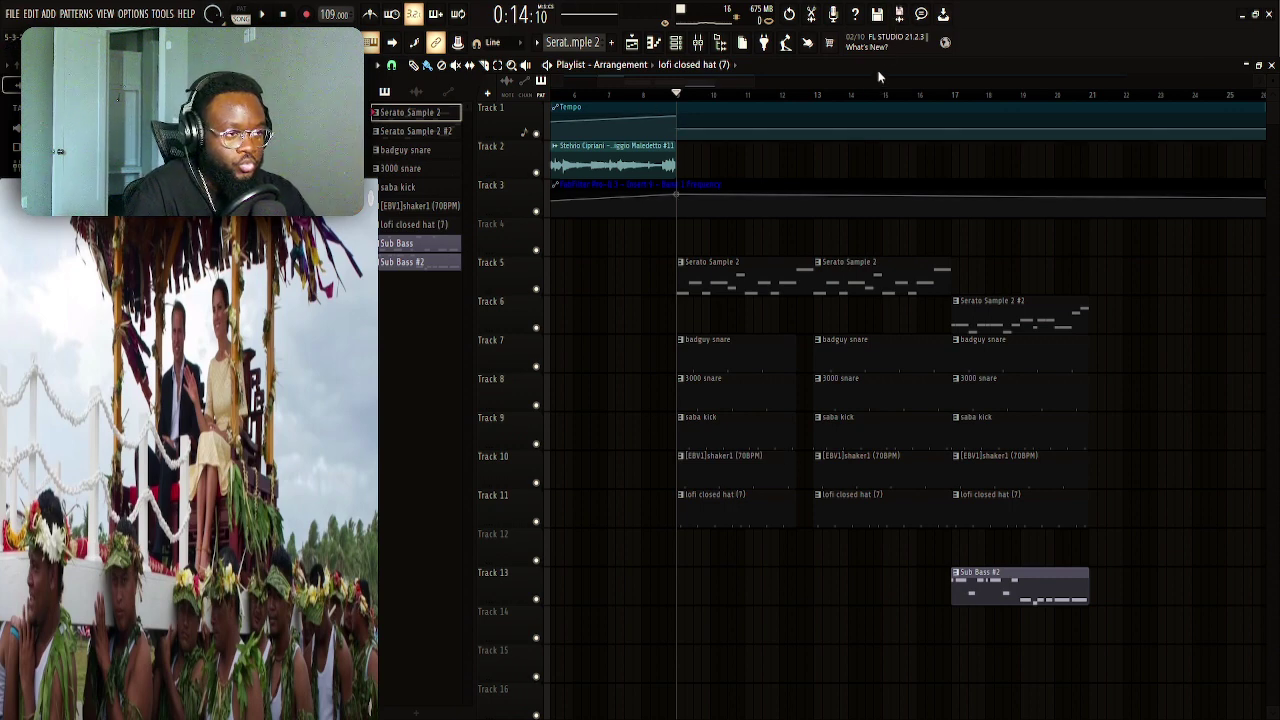
scroll(790, 95, "down", 3)
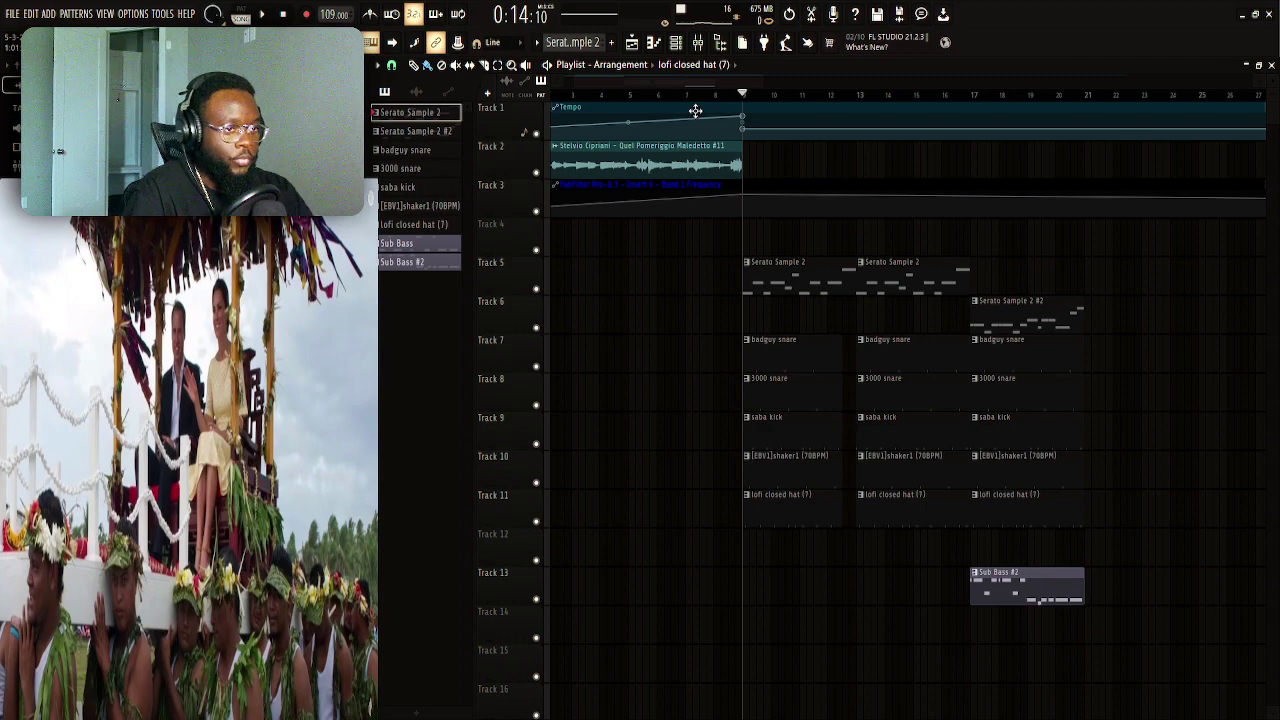
left_click_drag(768, 85, 792, 80)
scroll(815, 105, "up", 1)
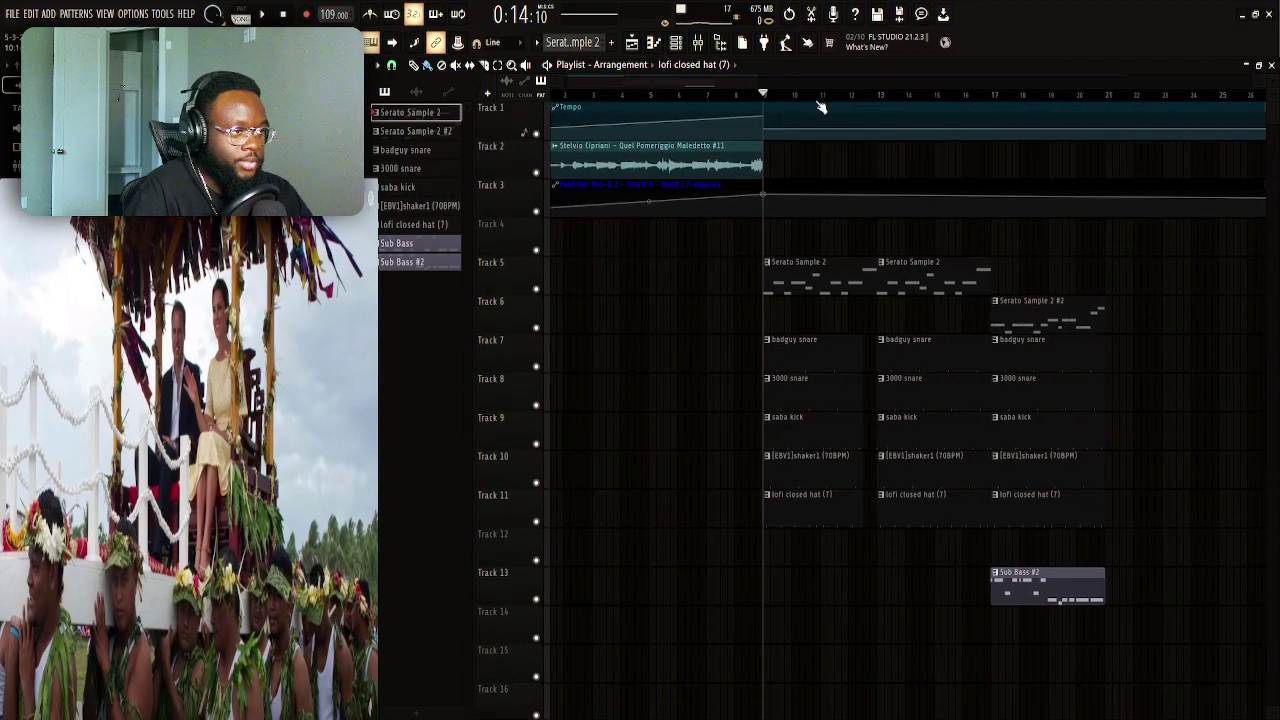
mouse_move(818, 92)
left_mouse_down()
mouse_move(700, 118)
mouse_move(820, 128)
mouse_move(820, 100)
left_mouse_up()
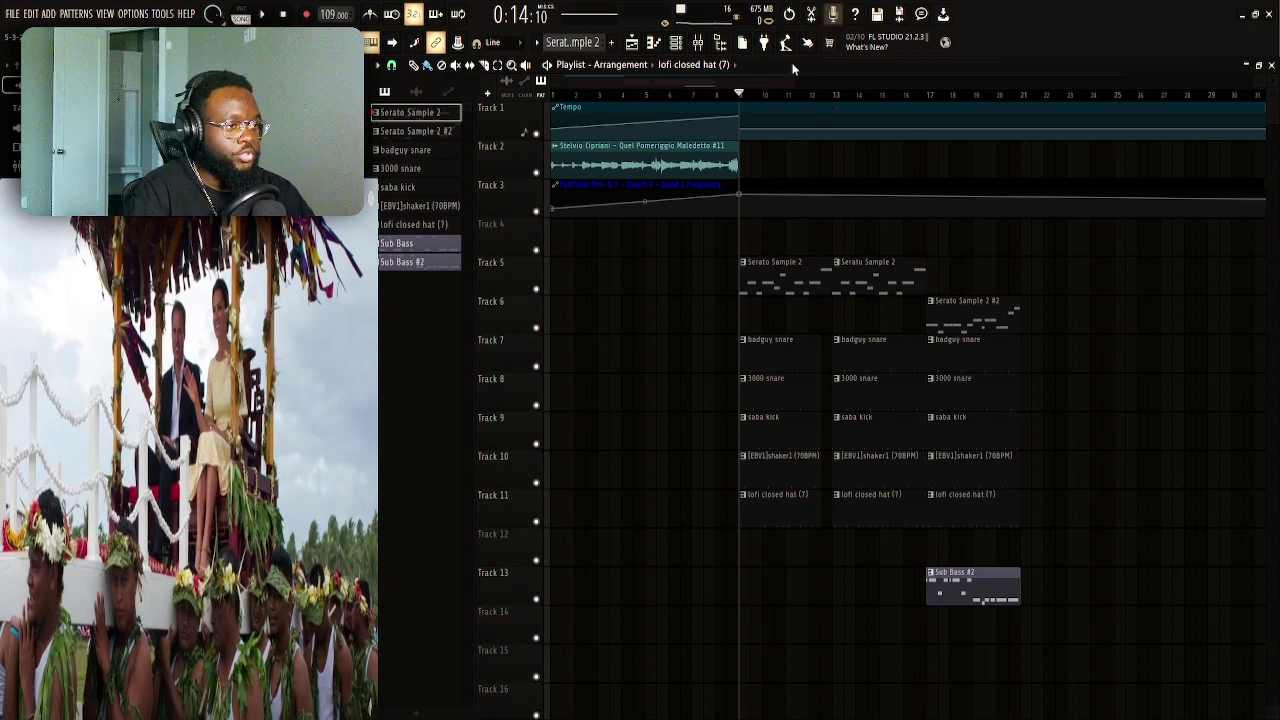
scroll(975, 400, "up", 1)
scroll(737, 86, "up", 3)
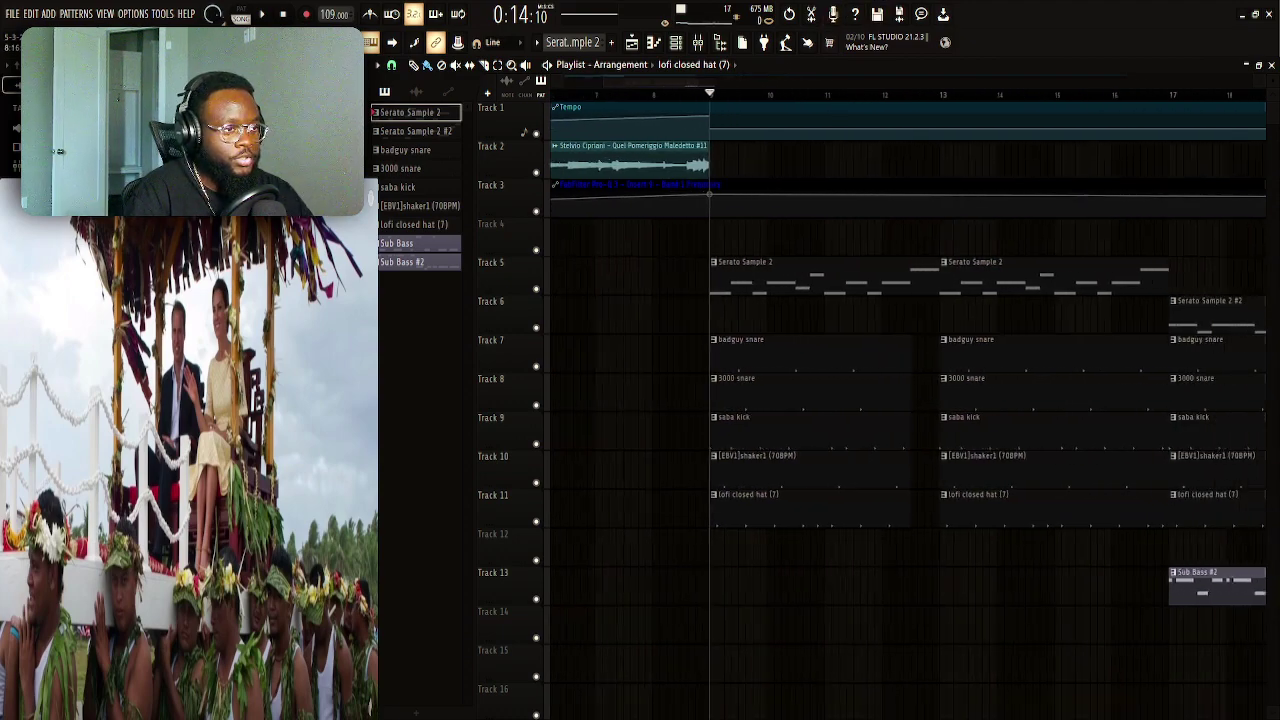
scroll(737, 86, "down", 3)
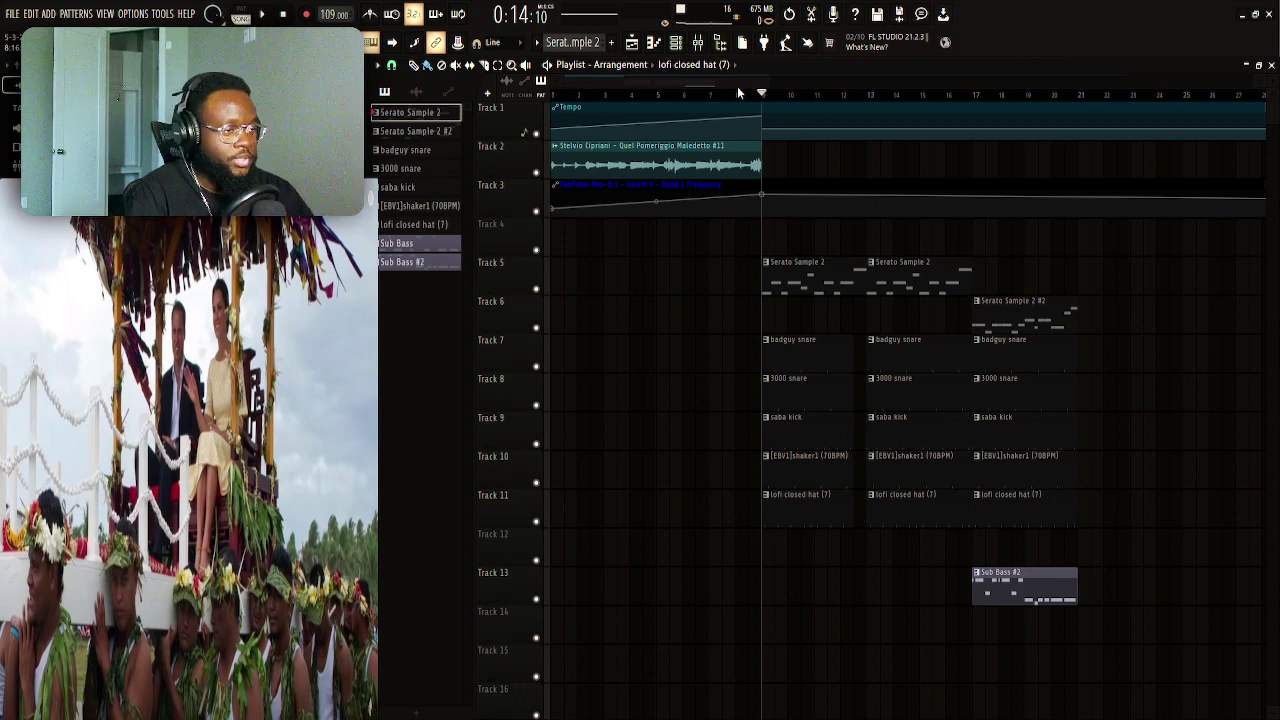
scroll(783, 84, "up", 2)
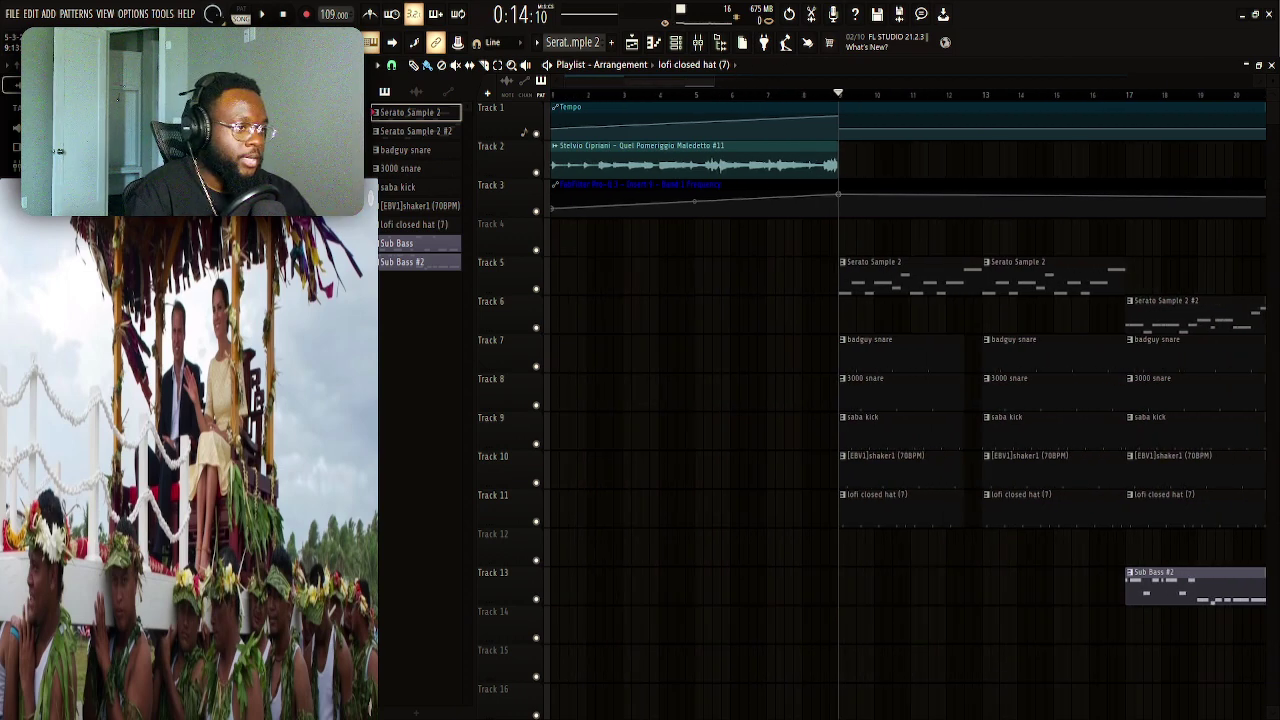
scroll(783, 90, "down", 3)
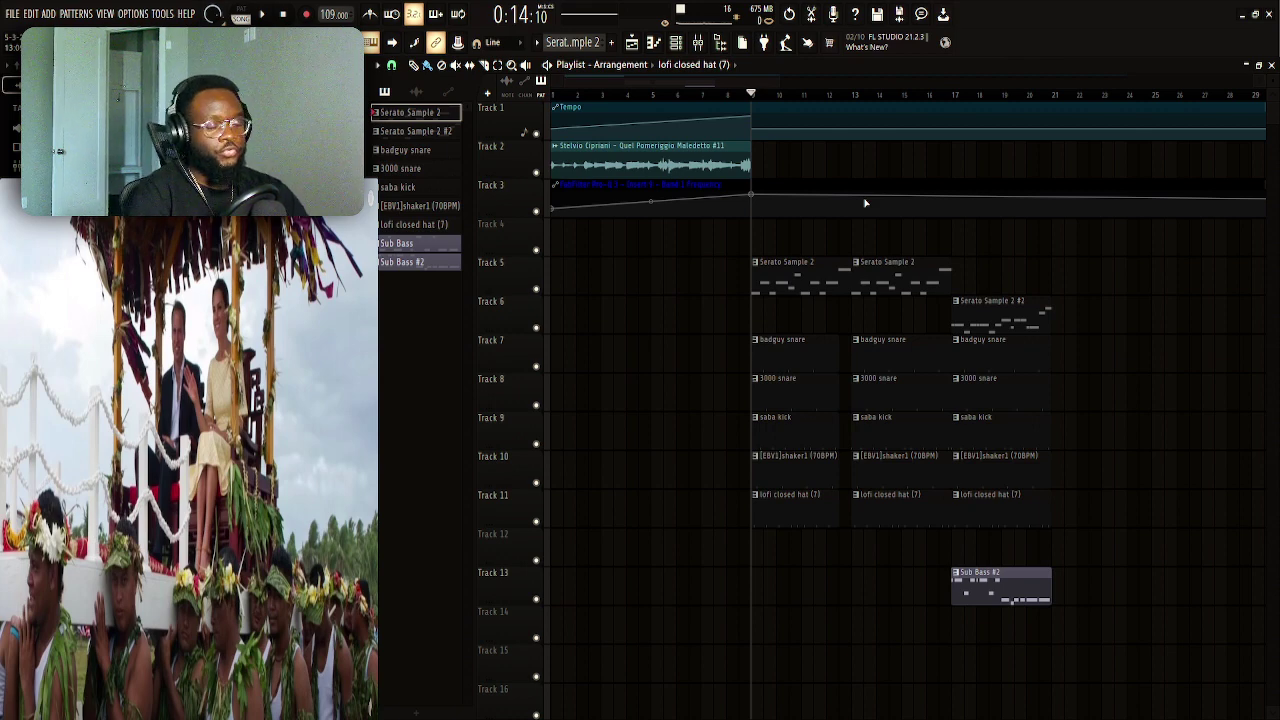
scroll(945, 100, "up", 1)
scroll(945, 100, "up", 2)
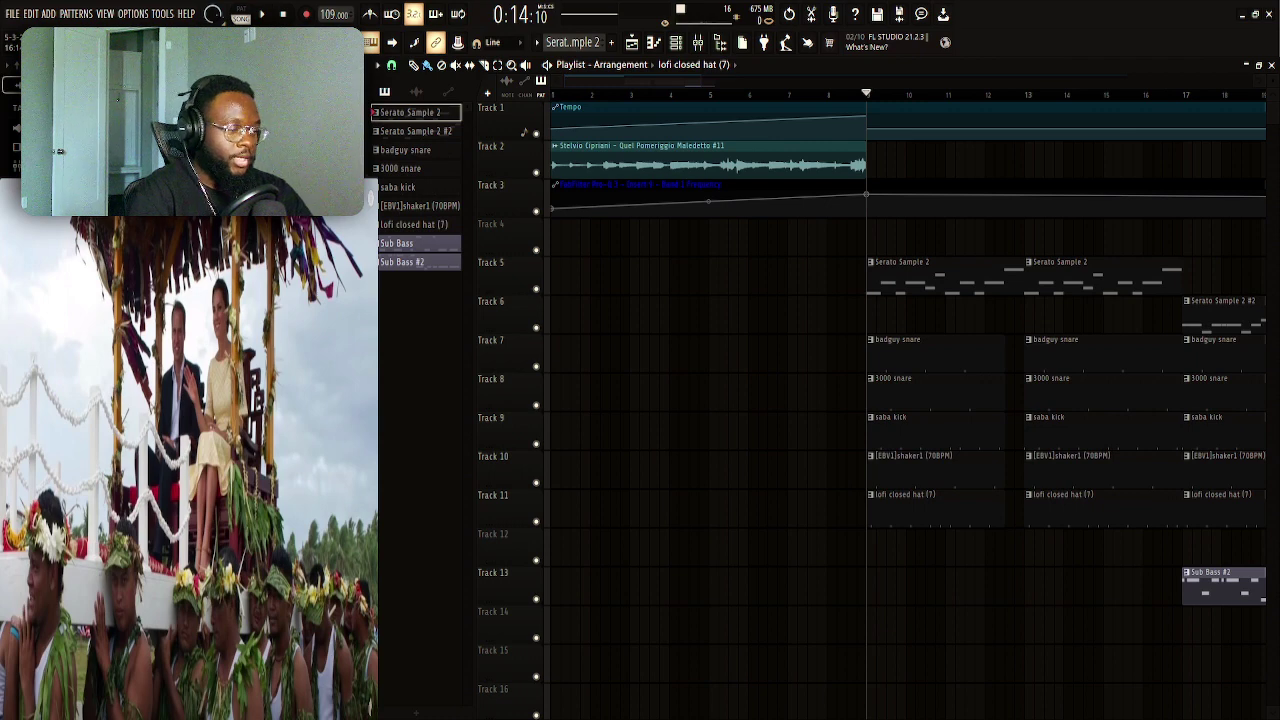
scroll(950, 100, "down", 1)
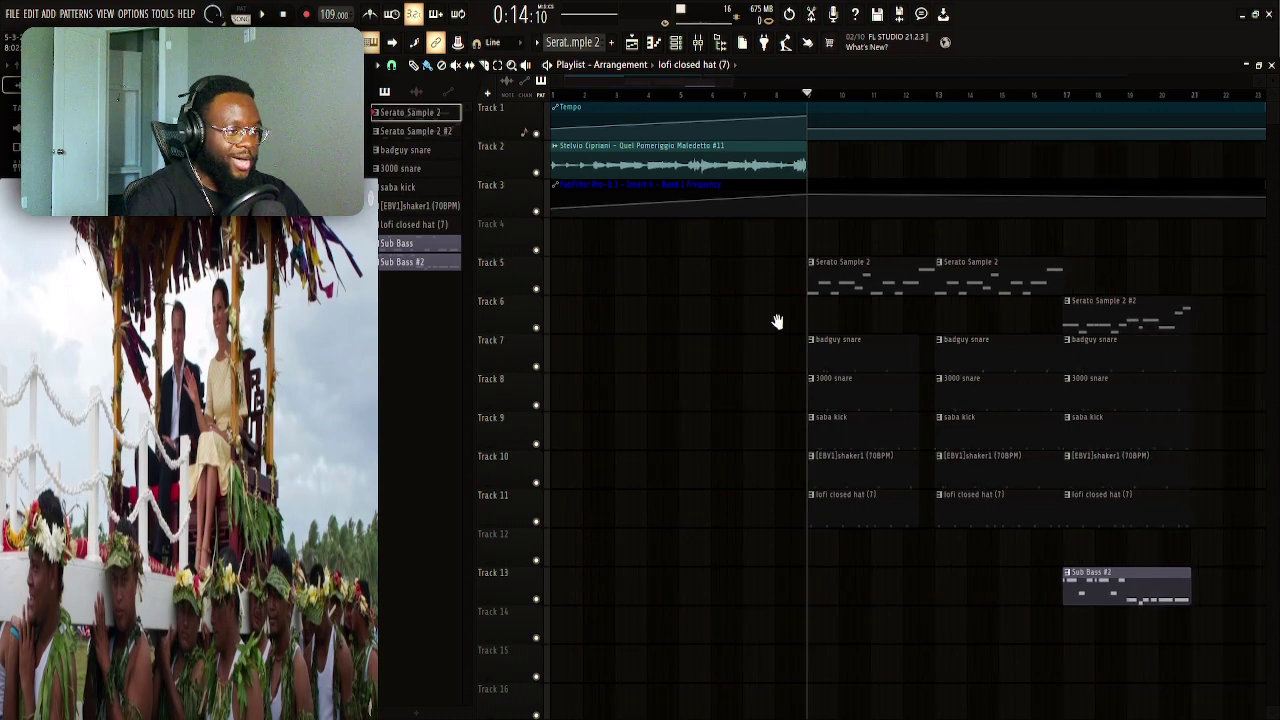
scroll(760, 322, "right", 1)
scroll(722, 322, "right", 2)
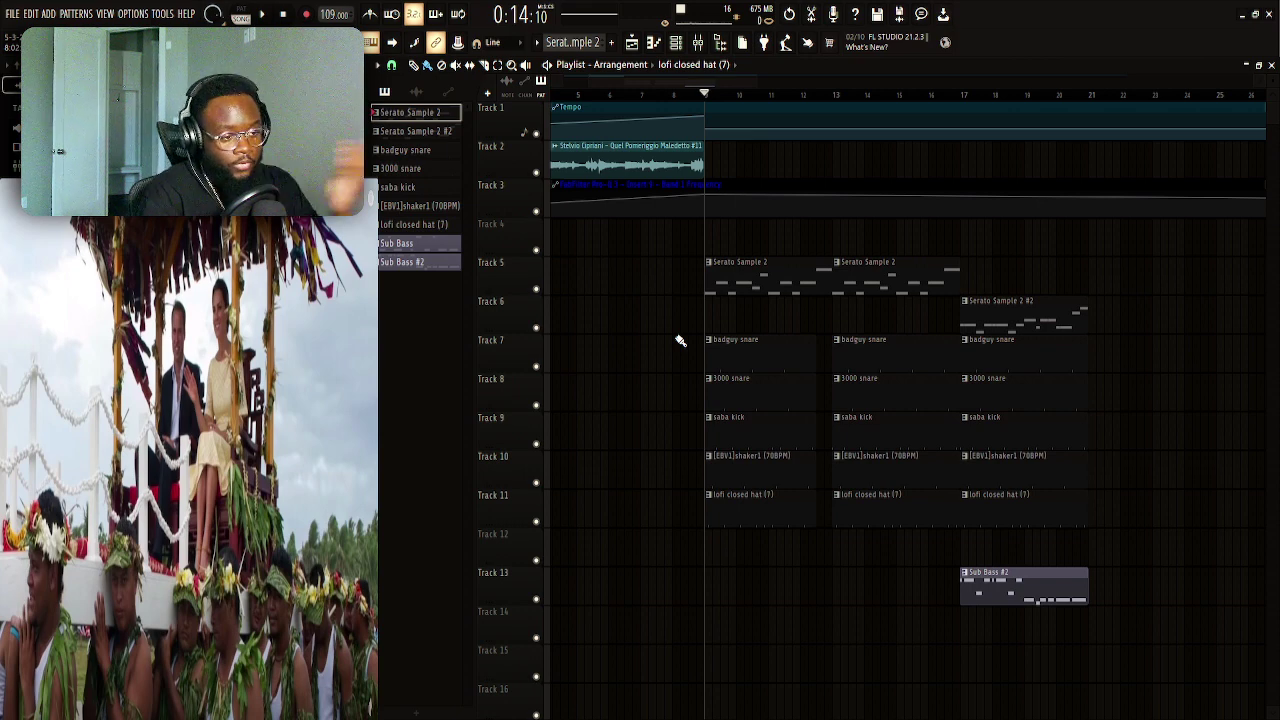
scroll(631, 257, "left", 3)
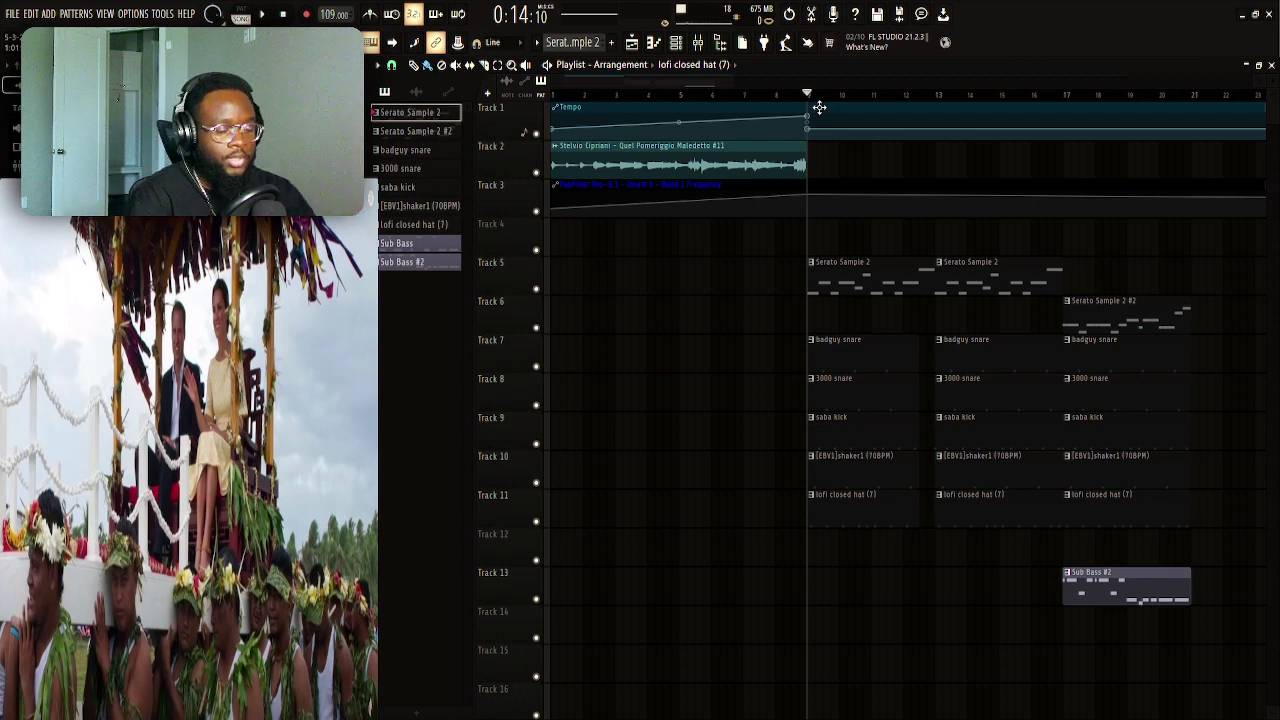
scroll(821, 197, "right", 1)
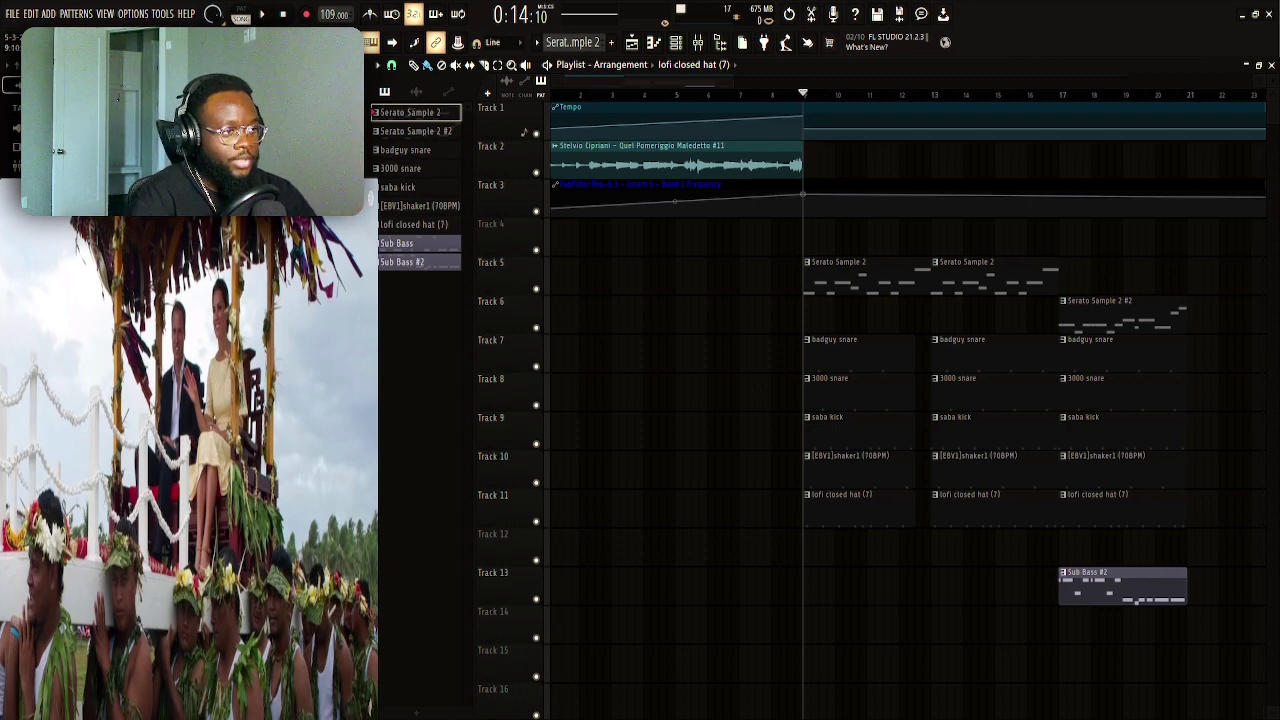
scroll(823, 88, "down", 2)
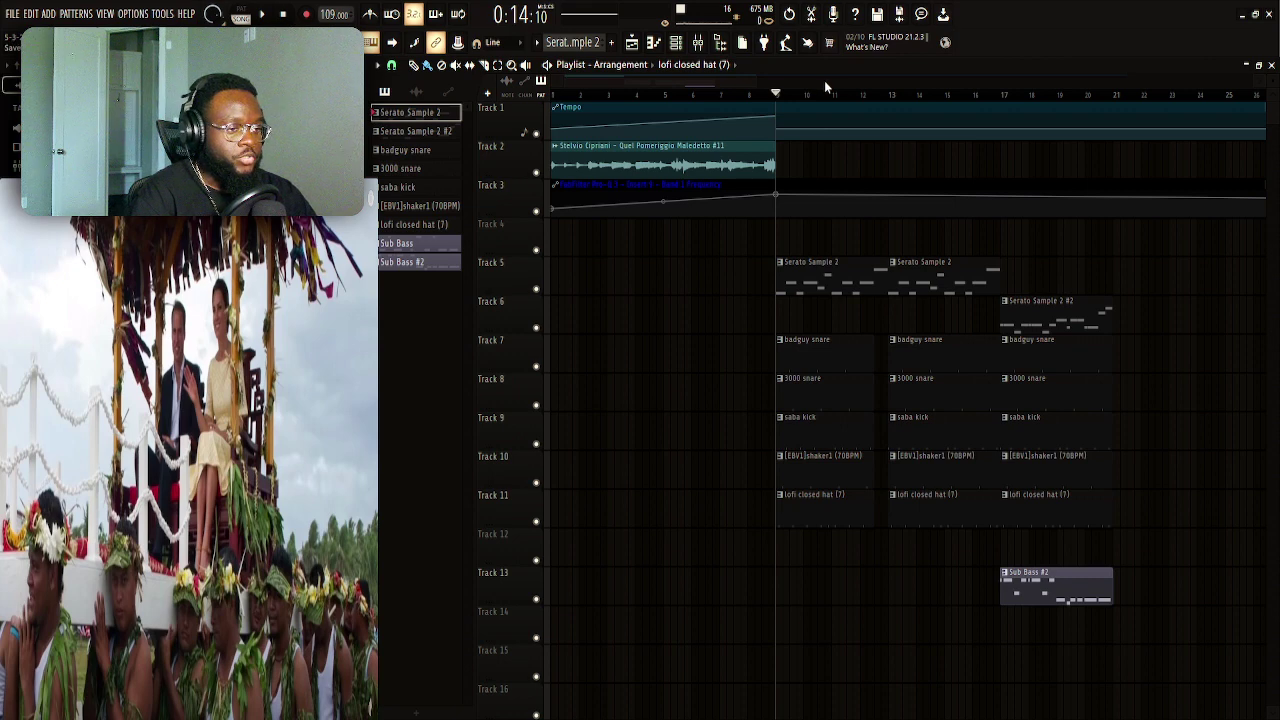
Return the playhead to the very beginning of the arrangement
scroll(845, 97, "up", 2)
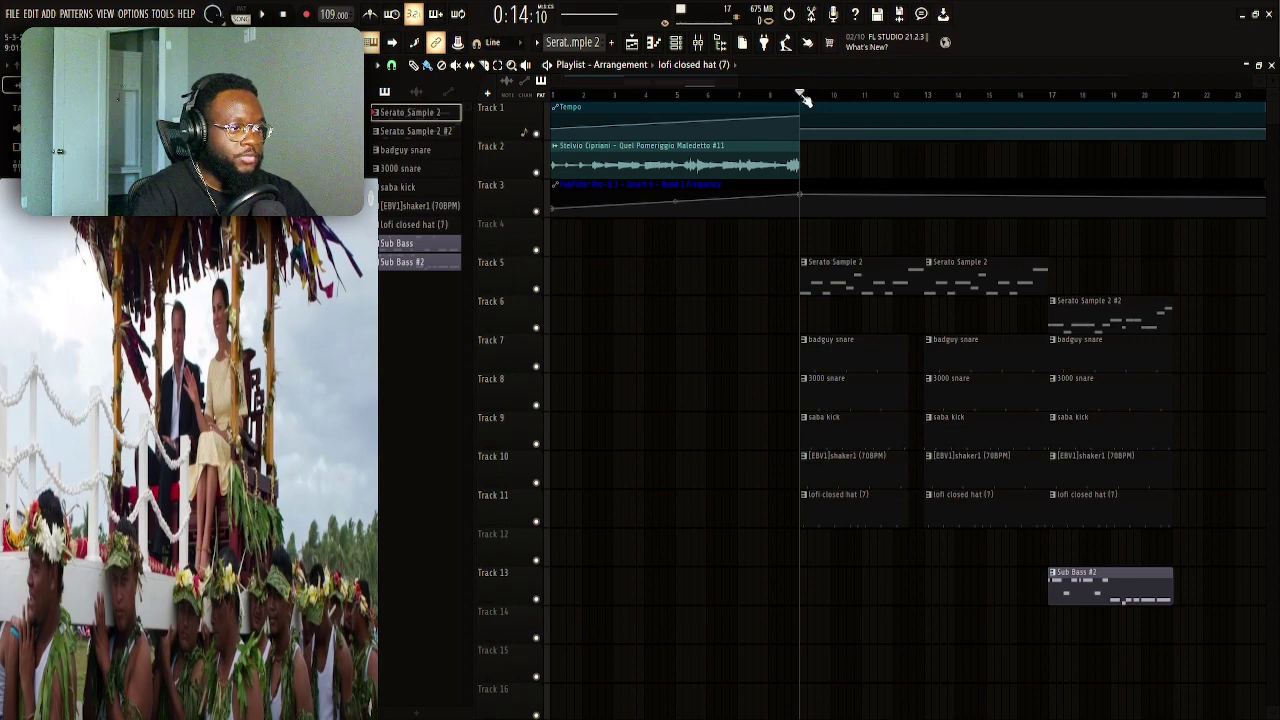
scroll(799, 97, "up", 2)
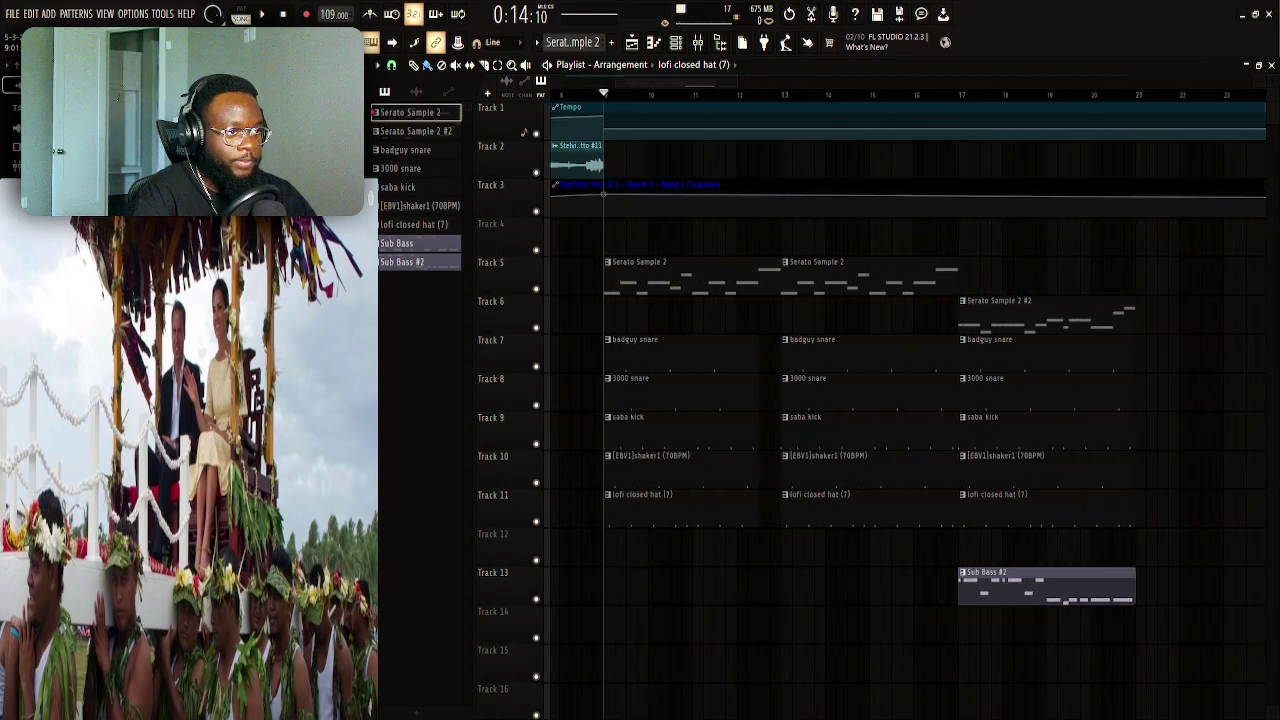
scroll(805, 100, "down", 2)
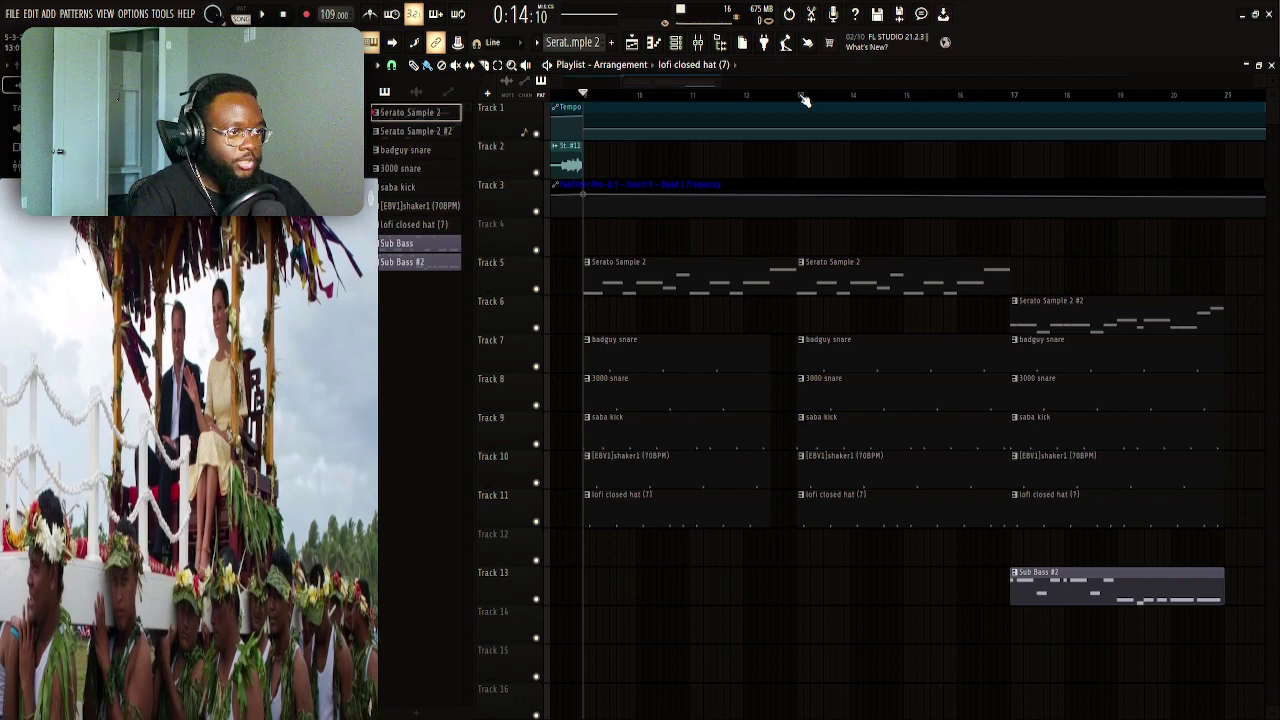
scroll(805, 100, "down", 1)
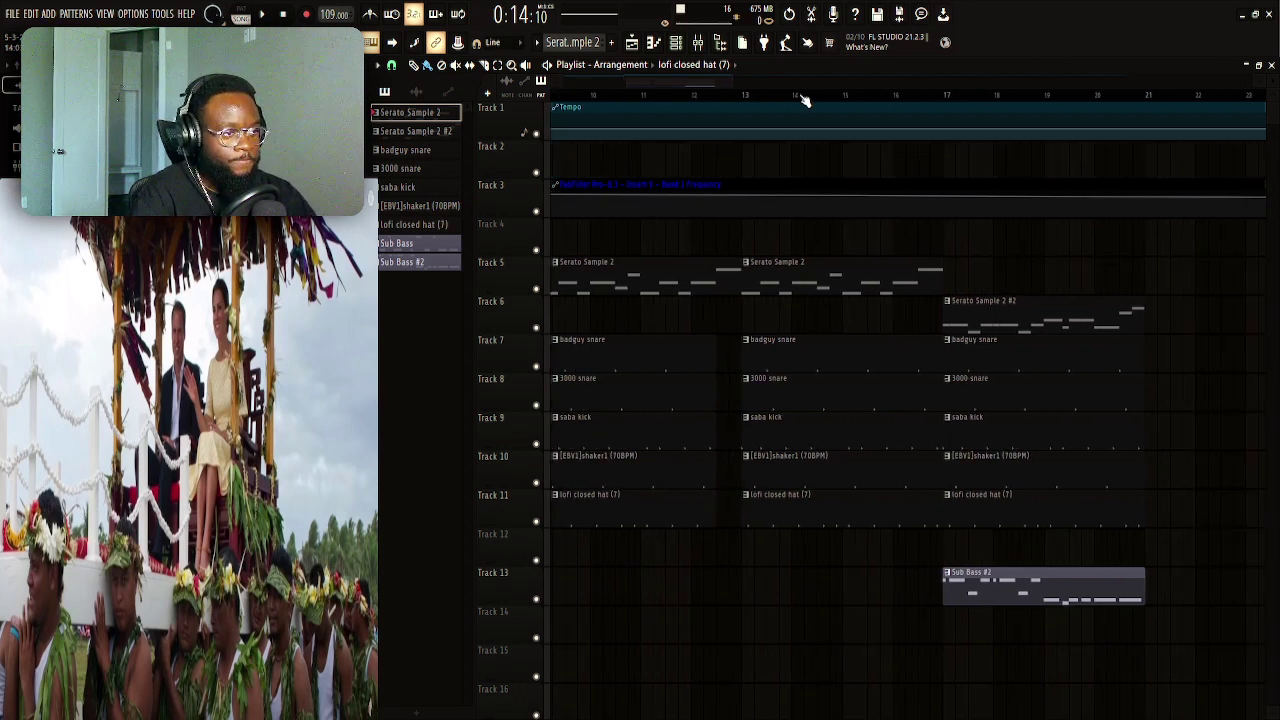
scroll(805, 100, "down", 3)
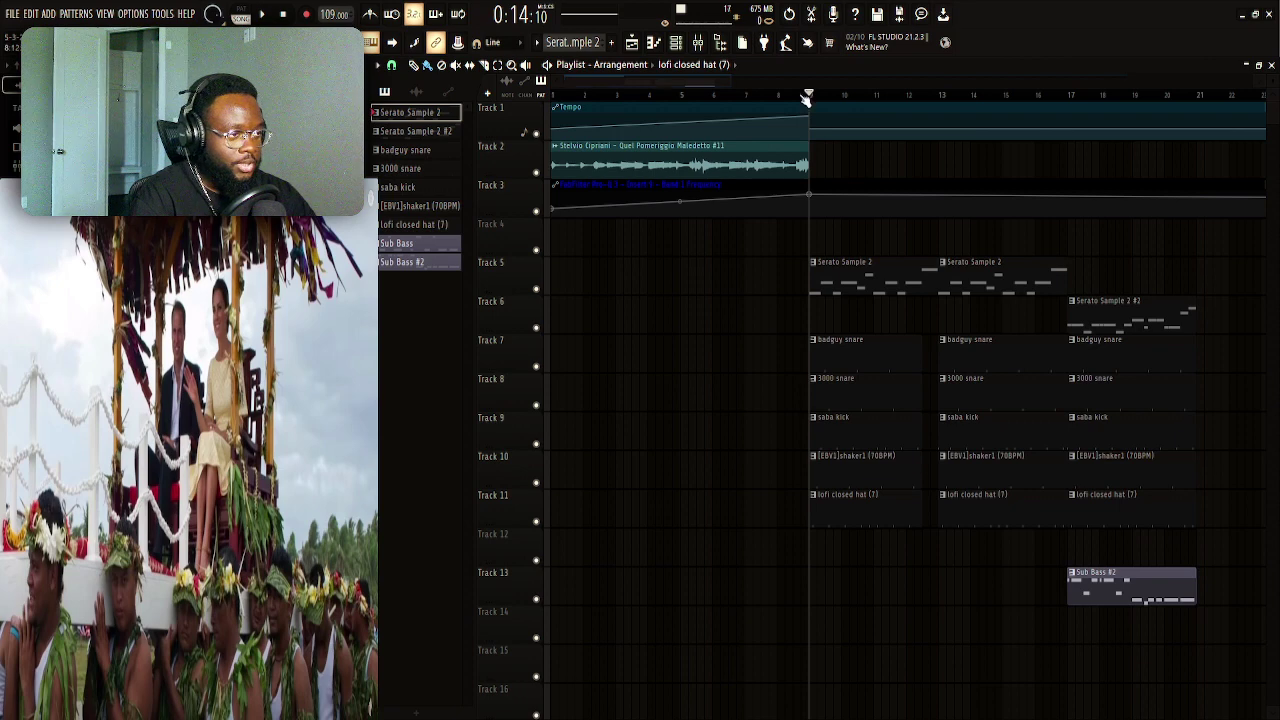
left_click_drag(792, 80, 481, 73)
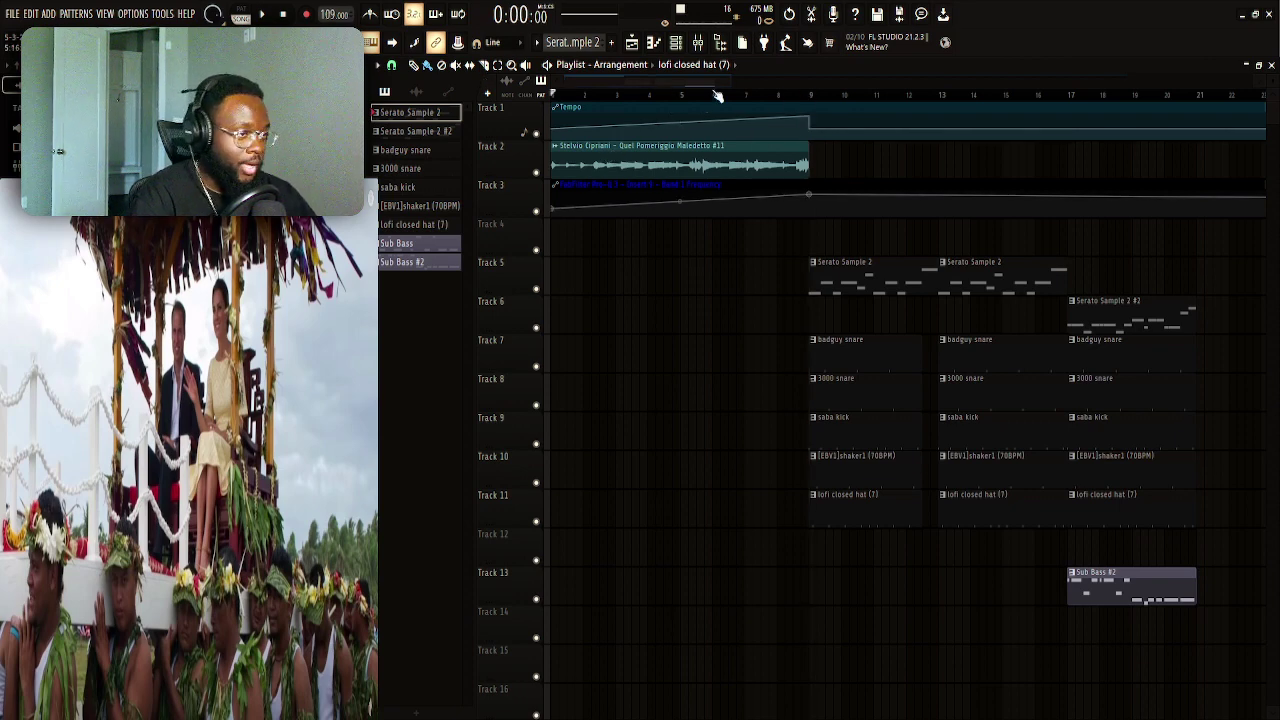
scroll(726, 90, "down", 1)
scroll(726, 90, "up", 2)
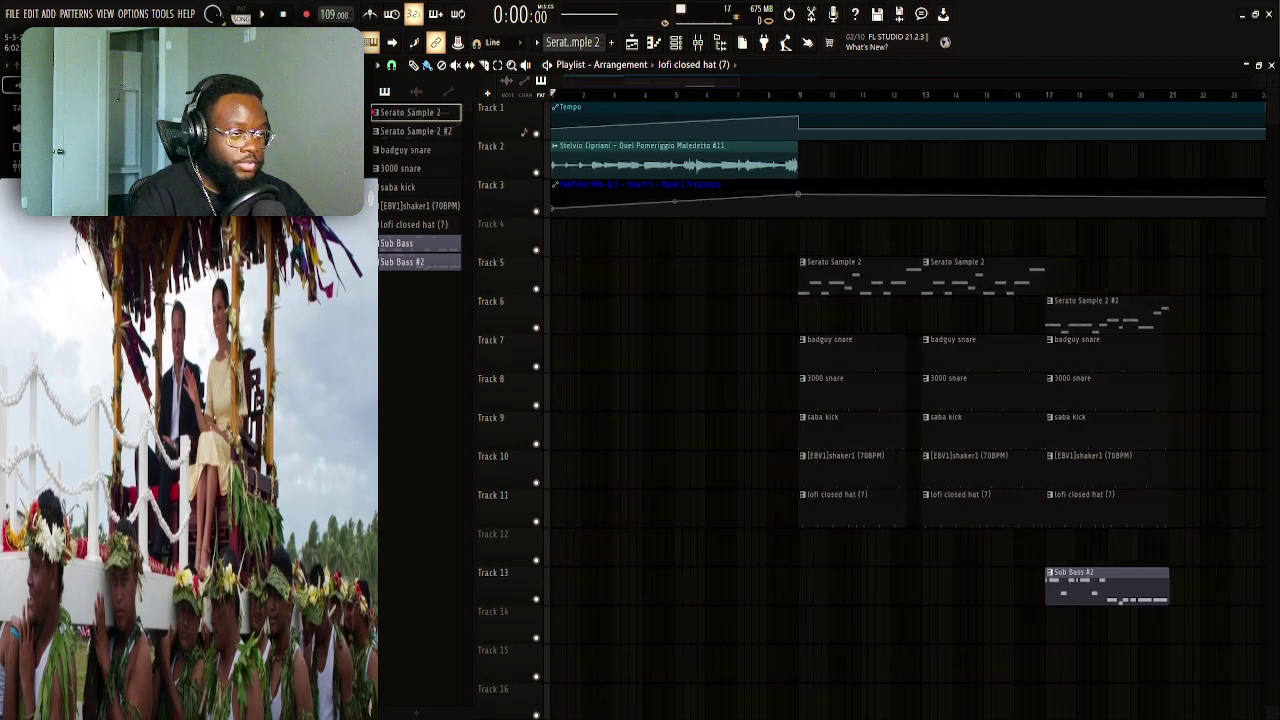
scroll(726, 90, "up", 1)
scroll(726, 90, "down", 3)
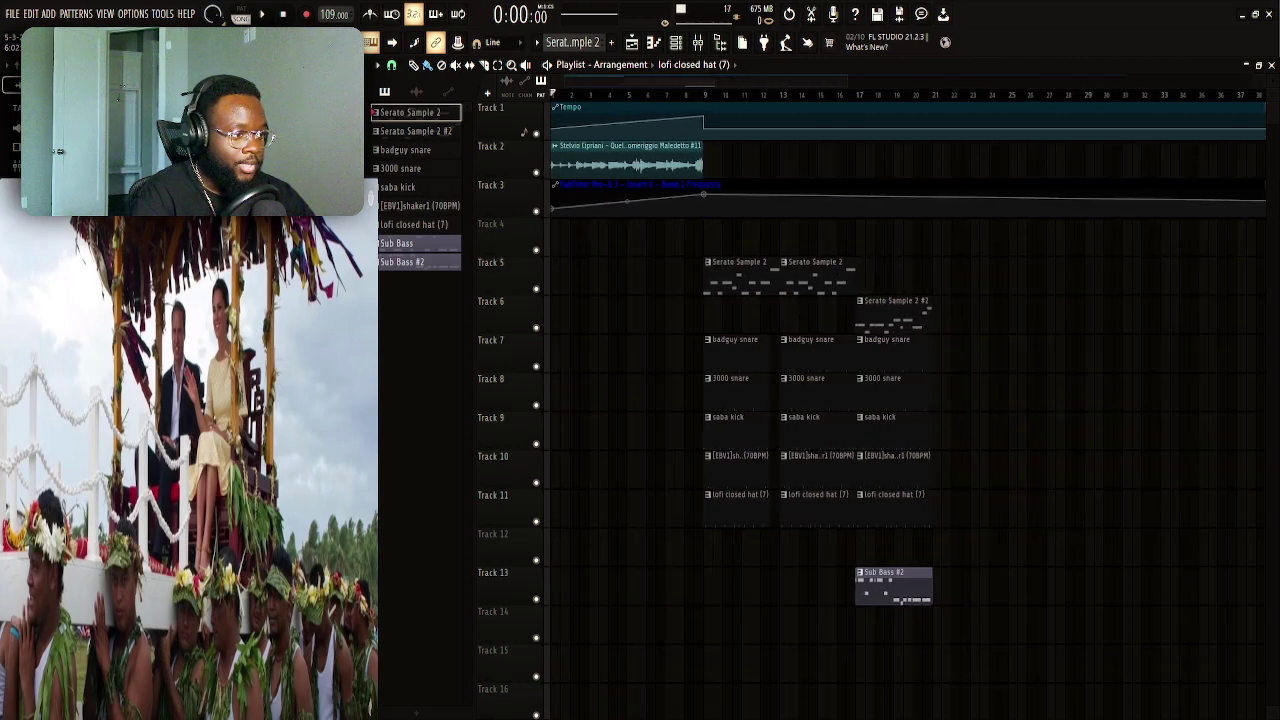
scroll(729, 80, "up", 2)
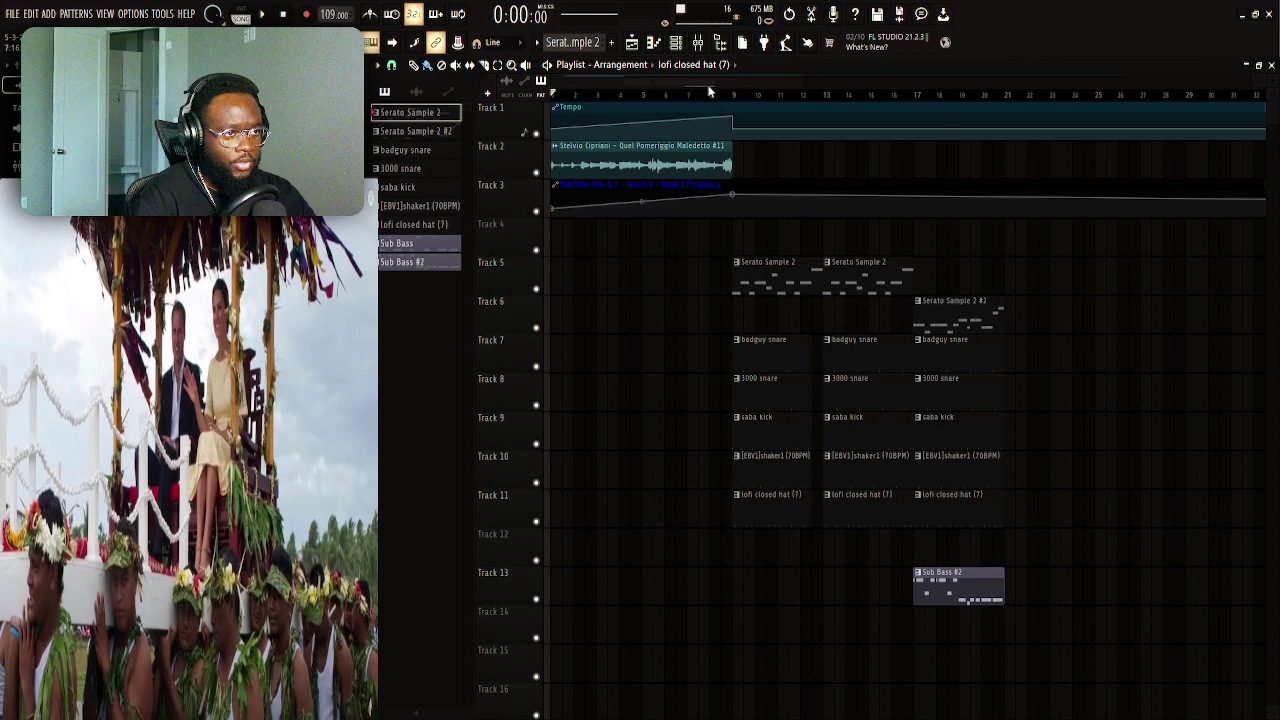
scroll(712, 100, "up", 2)
scroll(712, 100, "up", 2)
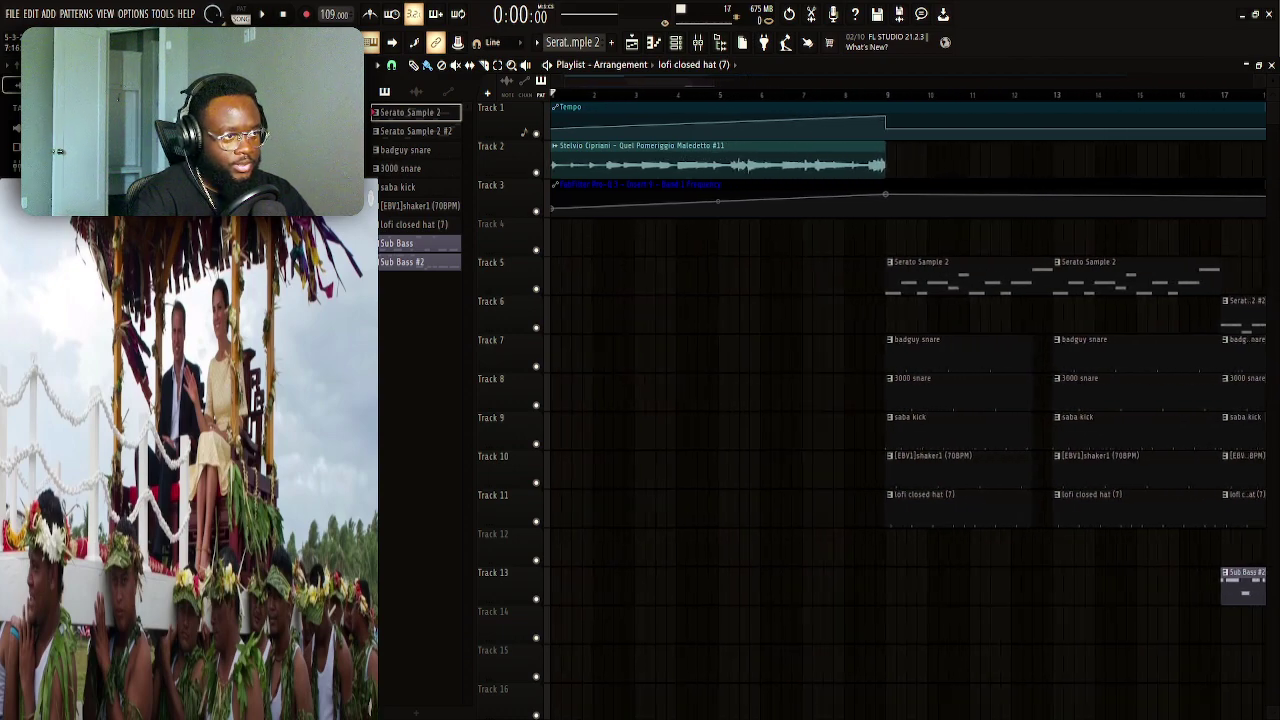
scroll(712, 100, "up", 2)
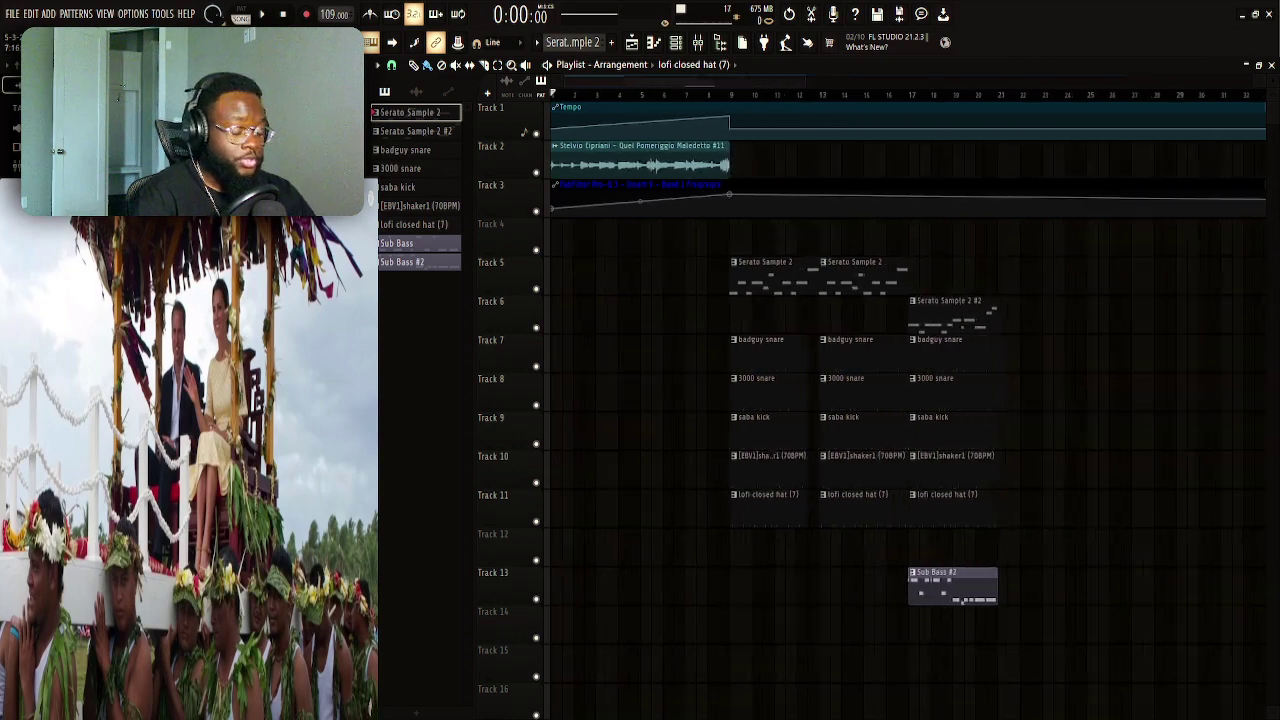
scroll(712, 100, "up", 1)
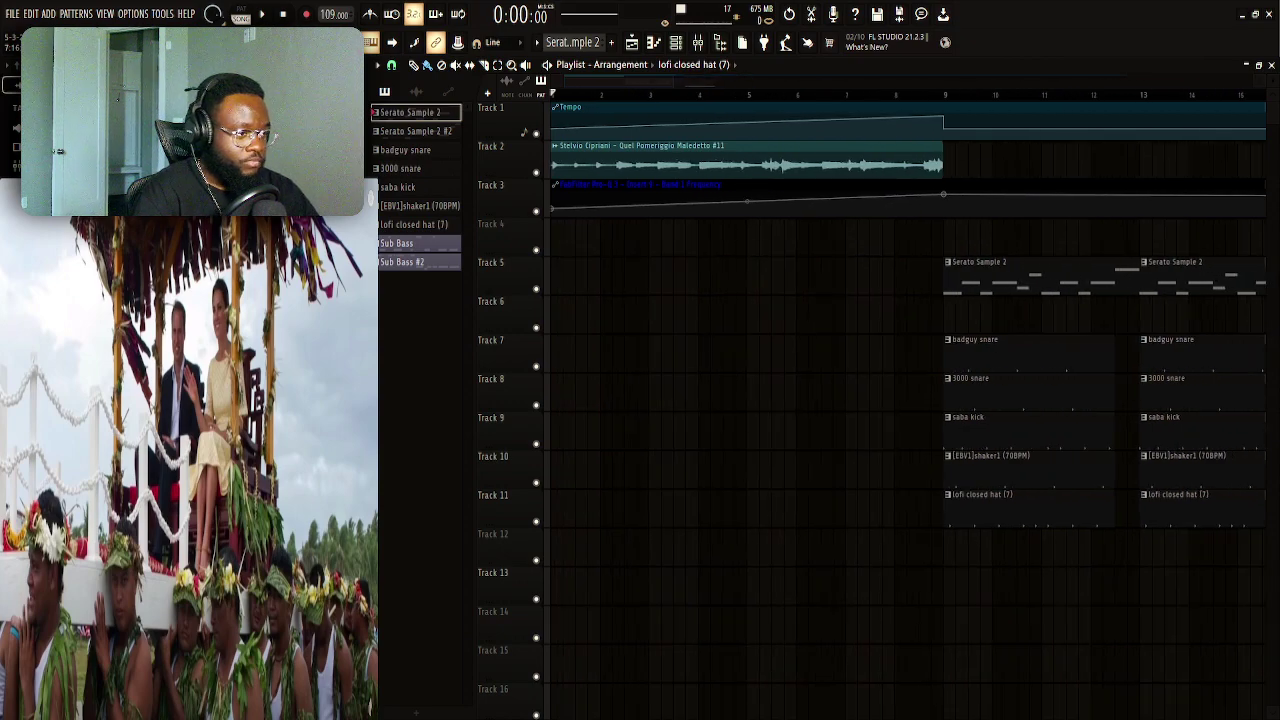
scroll(624, 95, "down", 4)
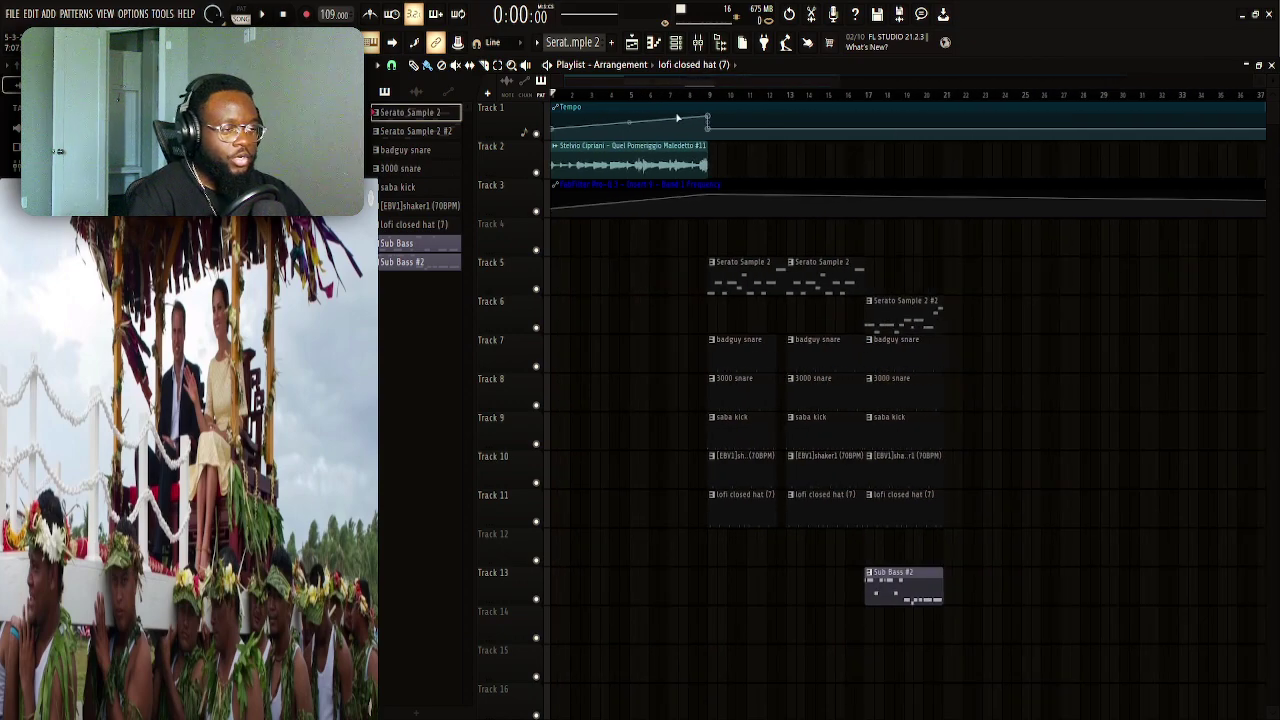
scroll(624, 95, "up", 4)
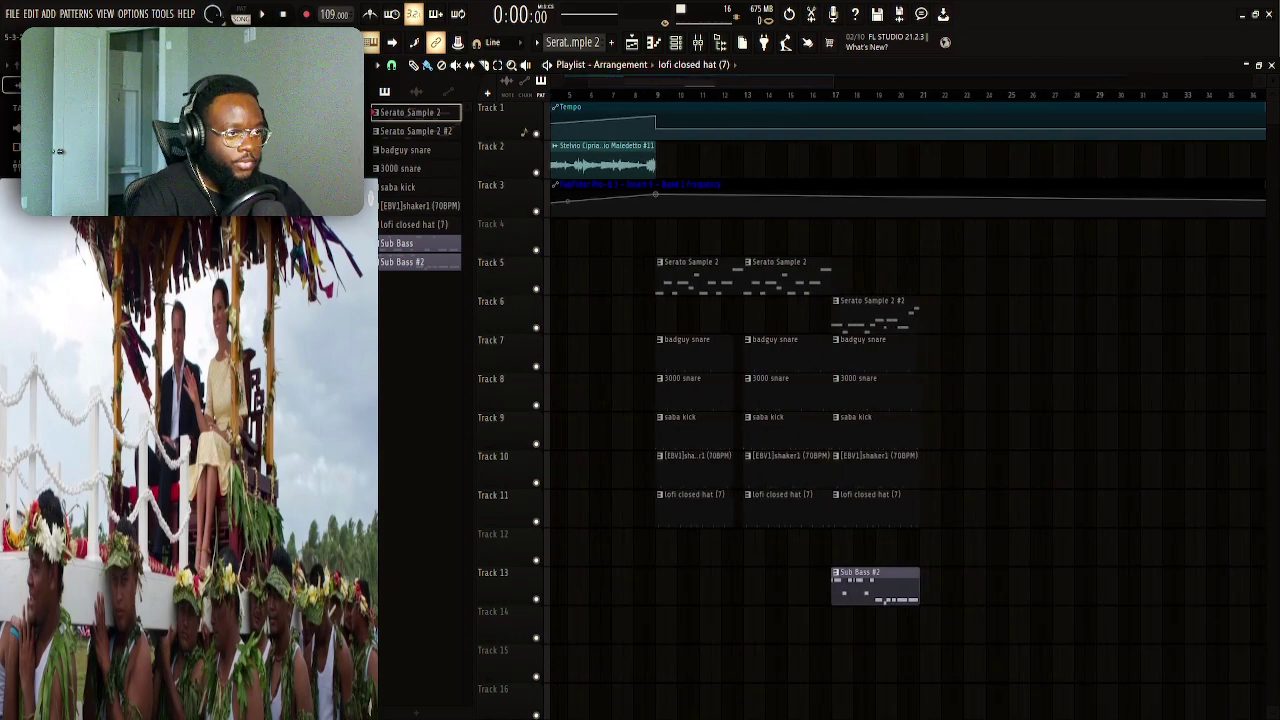
scroll(624, 95, "up", 2)
scroll(624, 95, "down", 2)
scroll(624, 95, "down", 1)
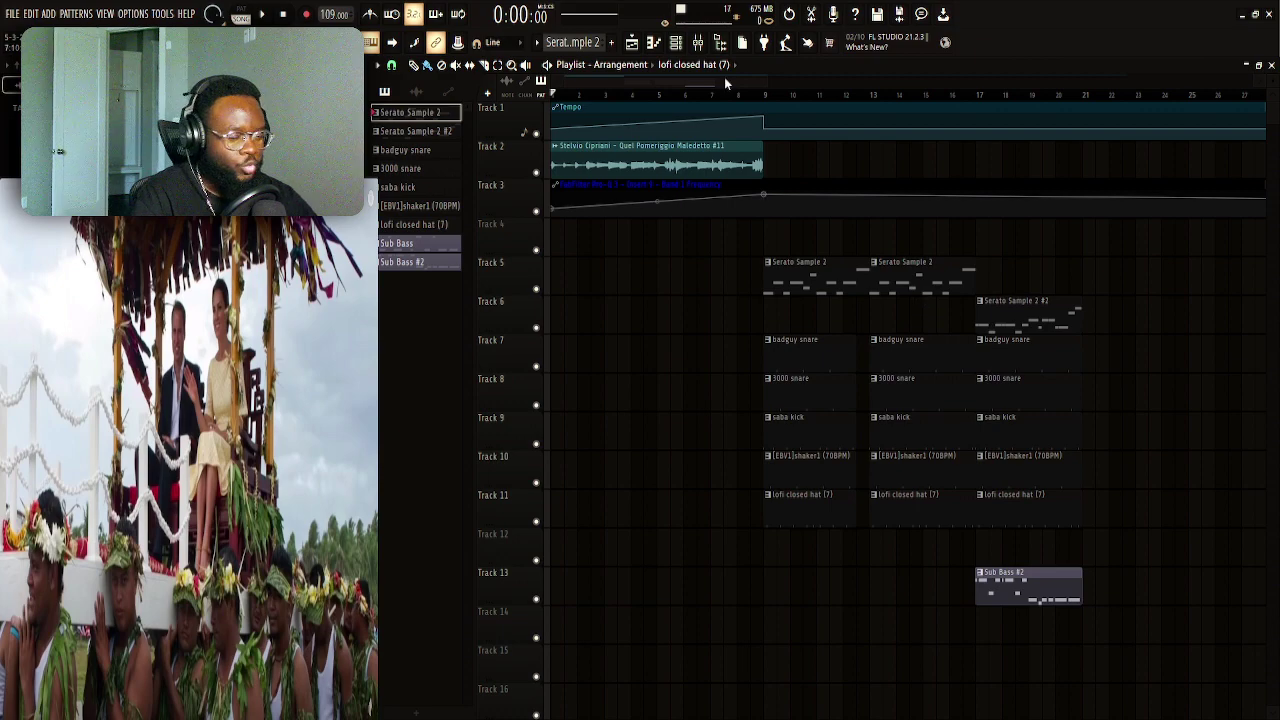
left_click_drag(767, 81, 720, 81)
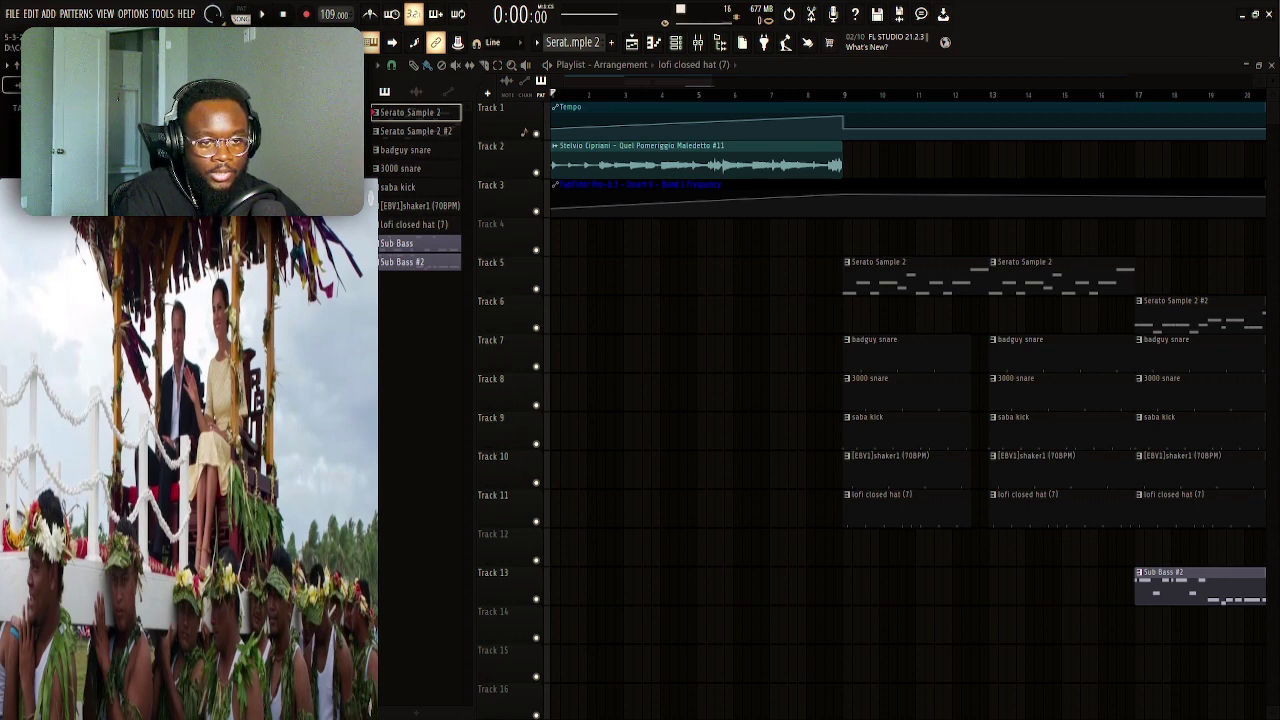
Place the [EBV1]transition1 sample on Track 4 so it swells into bar 9, and turn on Normalize for it
left_click_drag(571, 458, 786, 240)
mouse_move(891, 246)
left_mouse_down()
mouse_move(914, 249)
mouse_move(891, 258)
left_mouse_up()
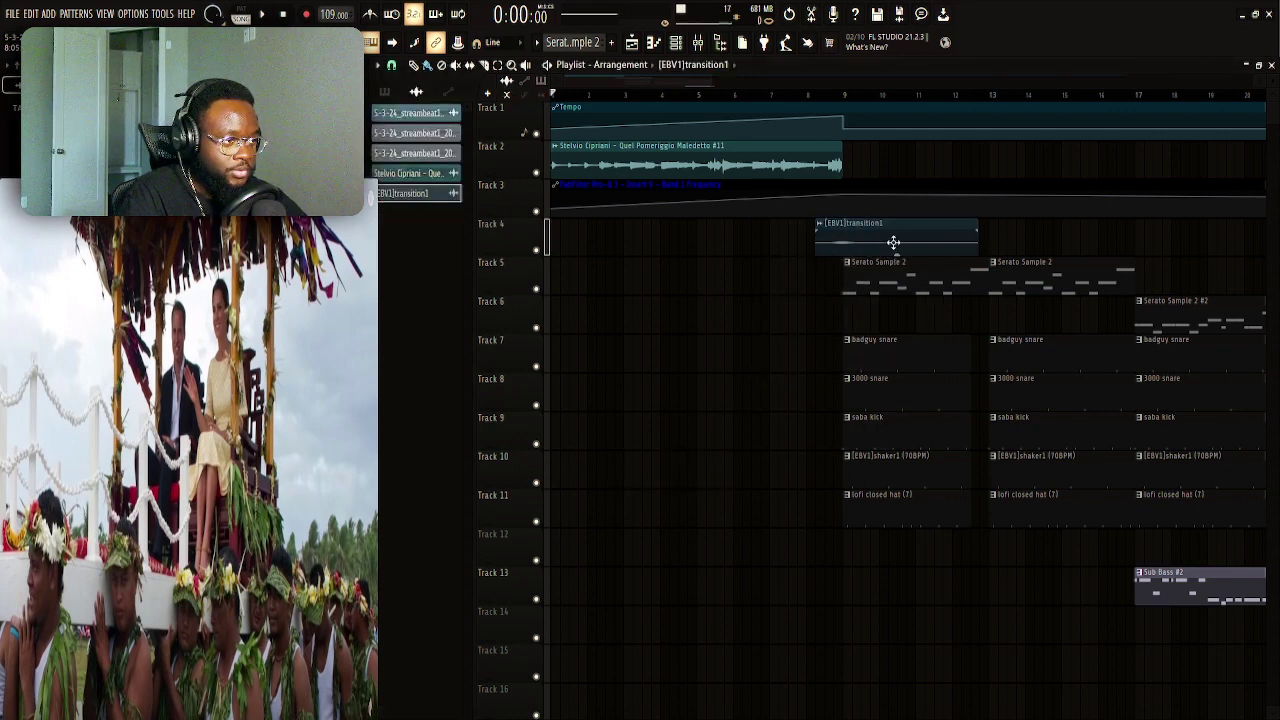
double_click(892, 242)
left_click(576, 274)
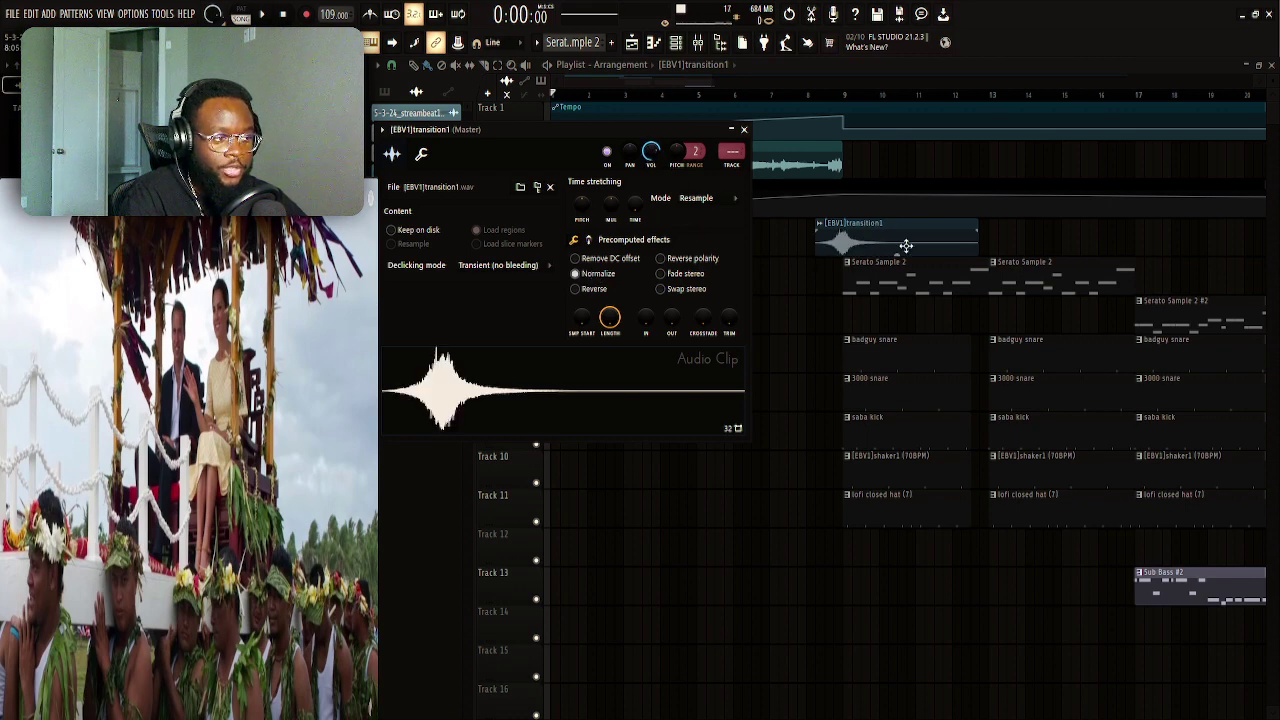
Set the transition clip's volume to about -4.8 dB and play the arrangement from the start into the first drum section
left_click_drag(900, 256, 897, 252)
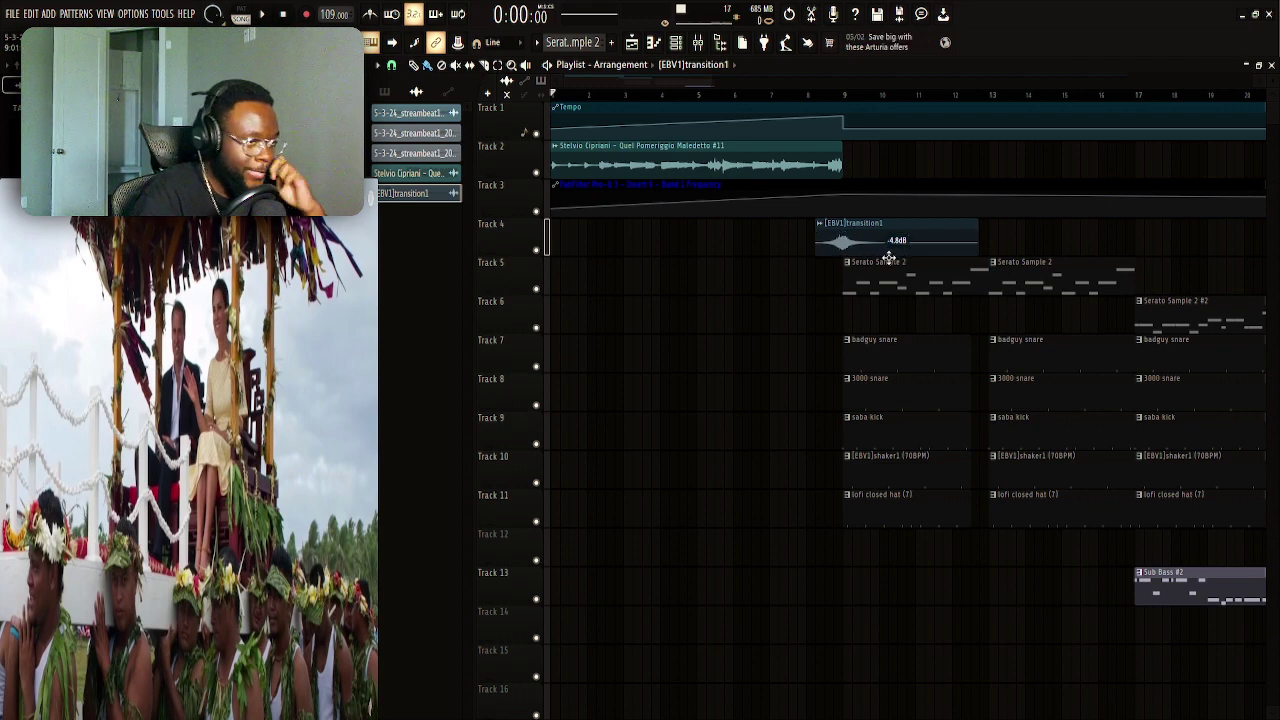
key("ctrl+a")
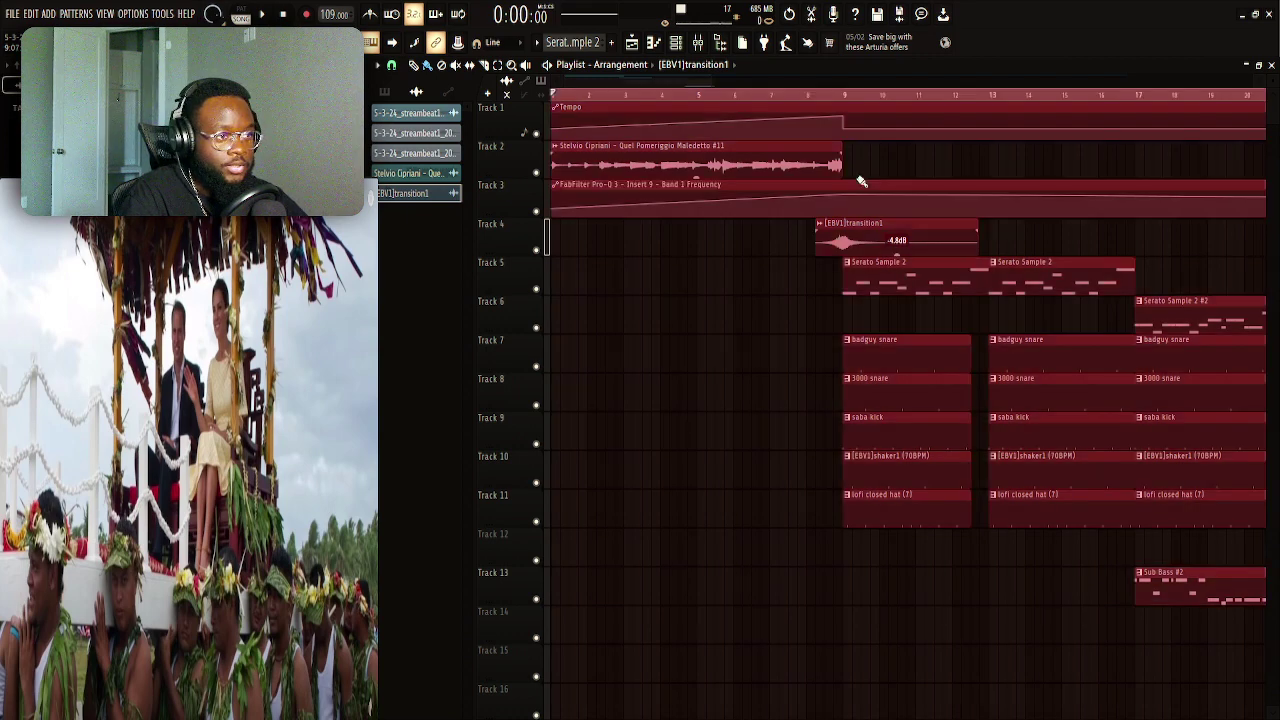
scroll(763, 100, "down", 5)
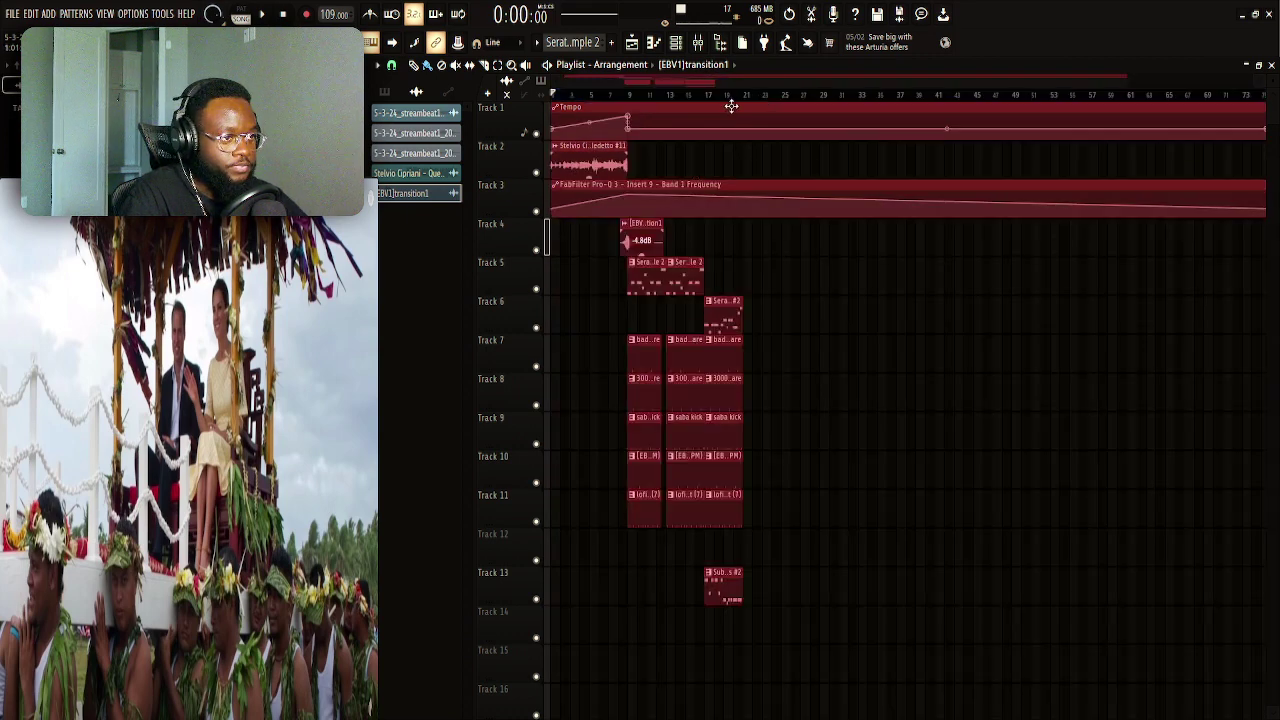
key("ctrl+d")
key("space")
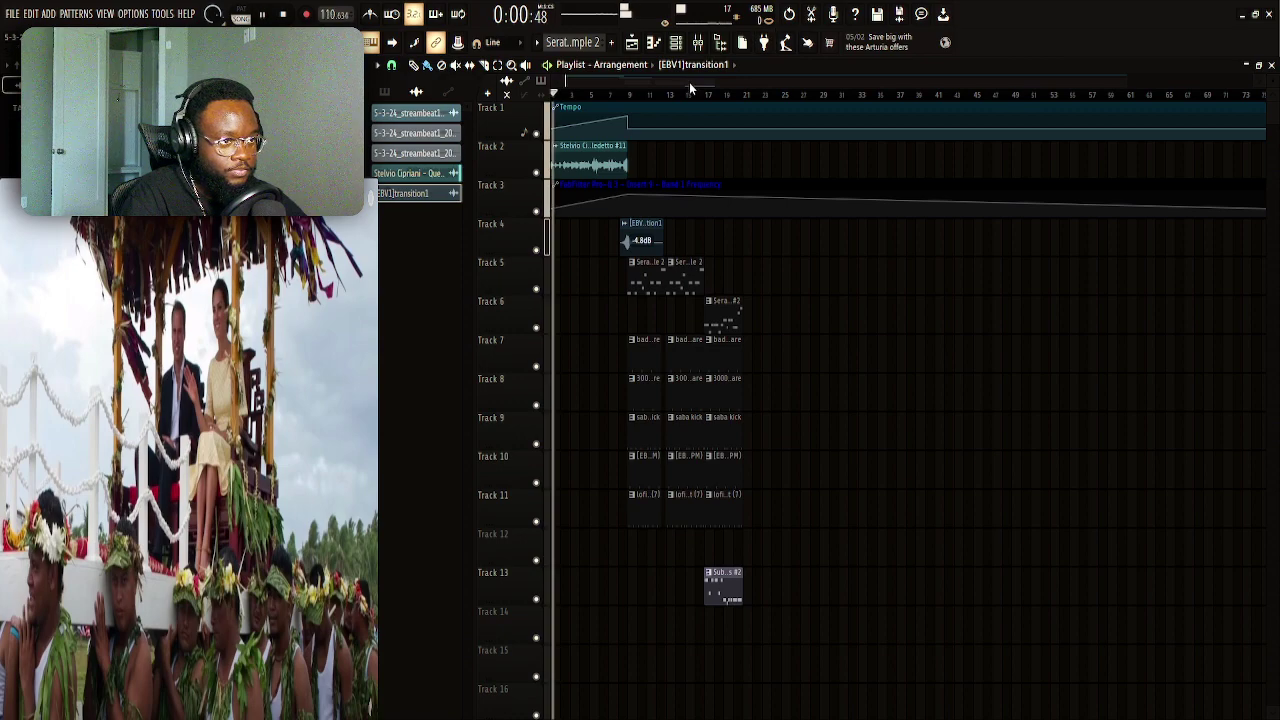
scroll(571, 95, "up", 3)
scroll(887, 245, "up", 4)
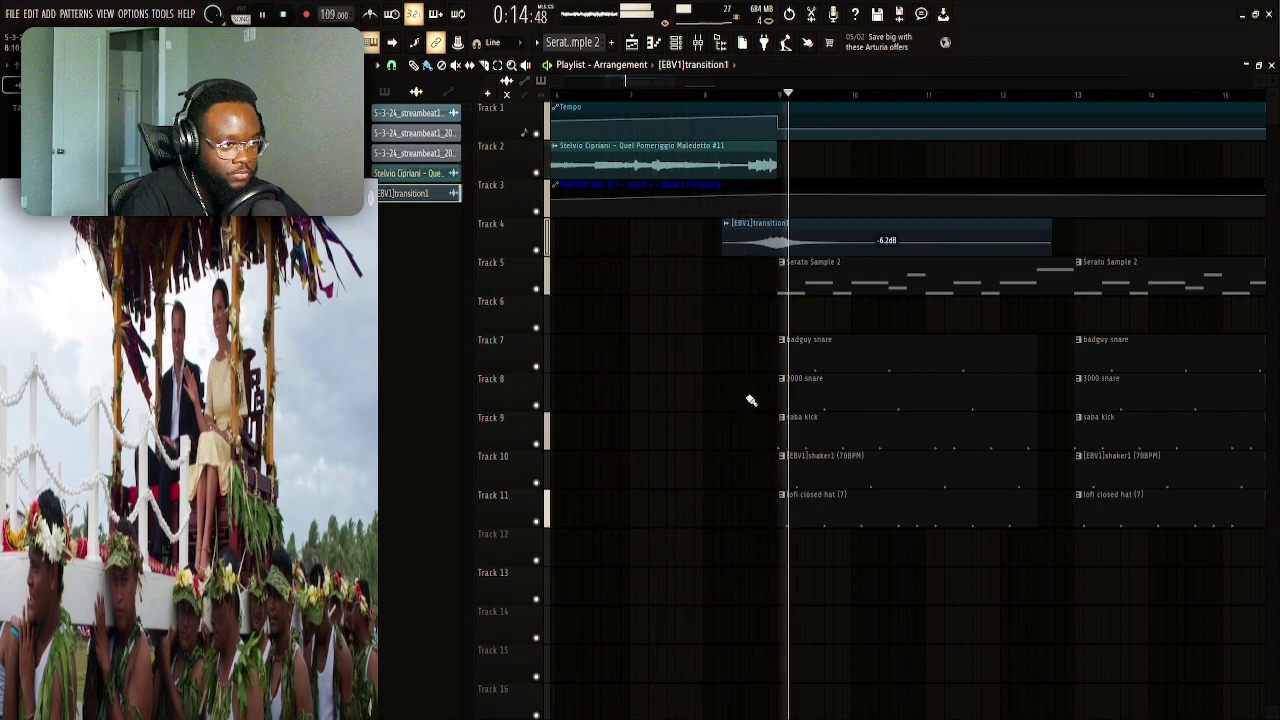
Replay the lead-in to bar 9, lower the transition clip's volume to about -15.6 dB and shift the clip slightly earlier
left_click_drag(890, 254, 885, 256)
left_click(735, 94)
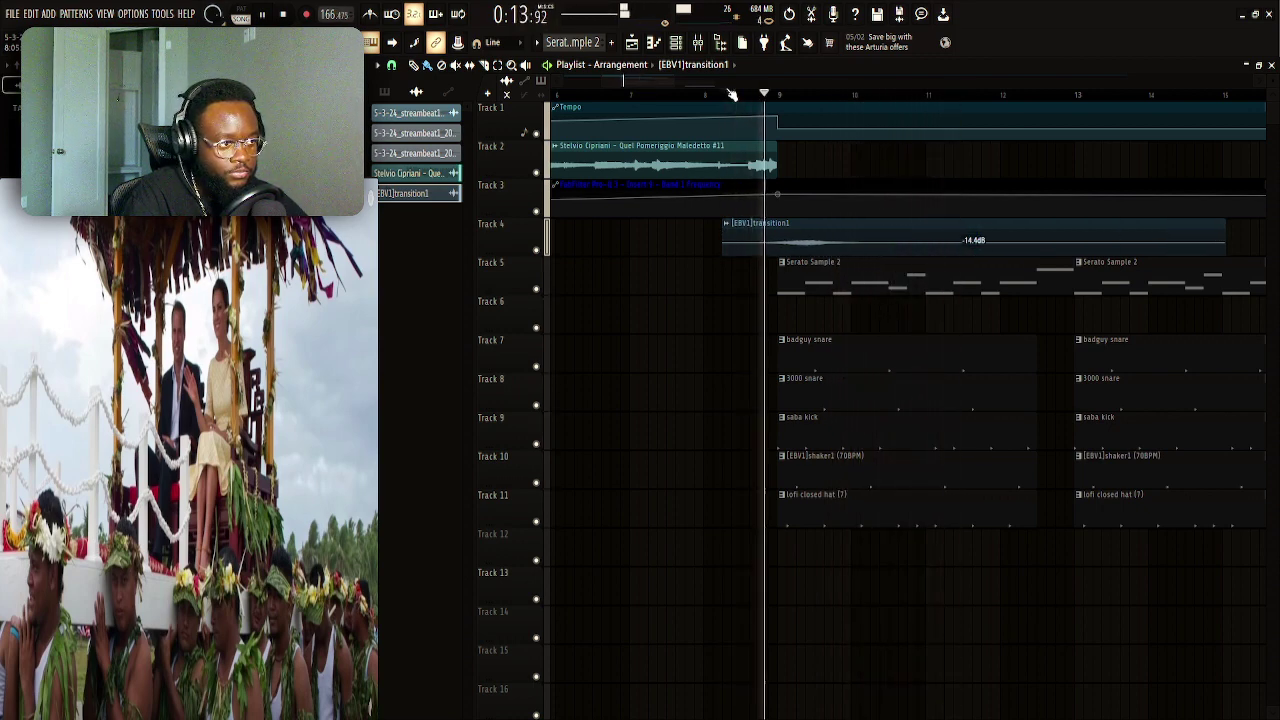
left_click_drag(884, 253, 876, 238)
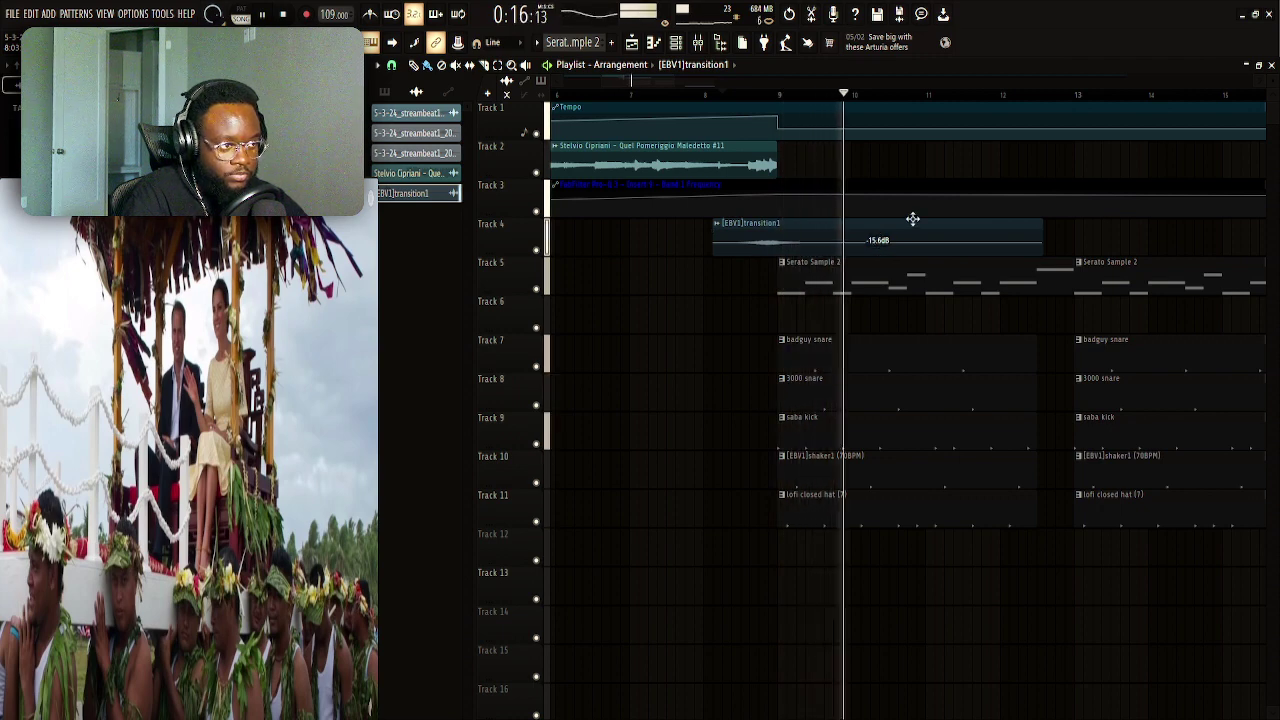
Route the transition clip to mixer track 10 and add Fruity Reeverb 2, with less dry and more wet signal
double_click(912, 219)
left_click(734, 158)
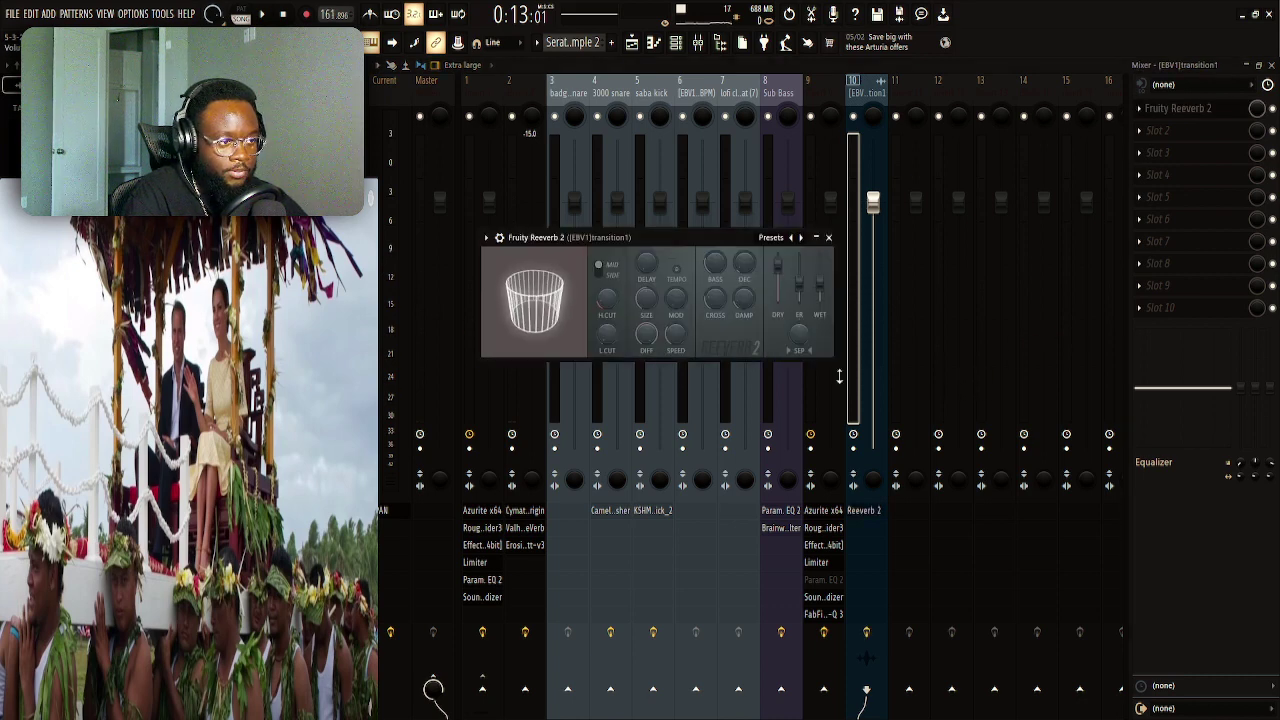
key("space")
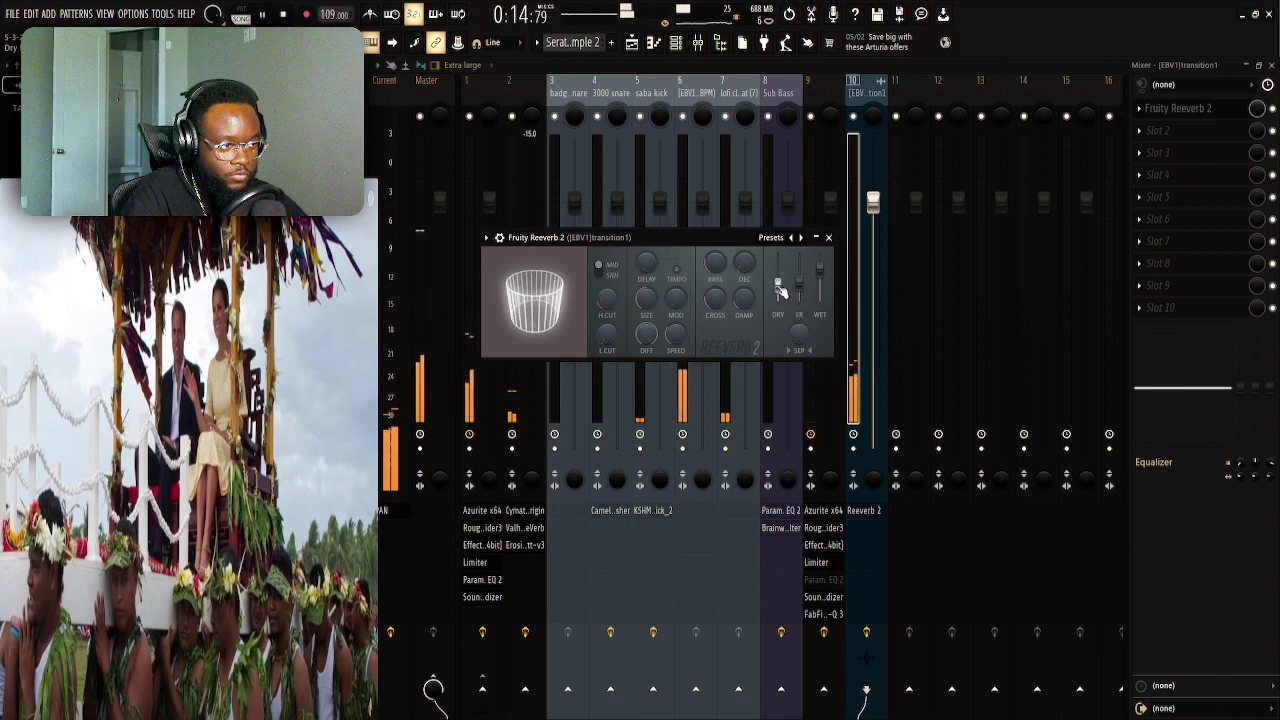
key("space")
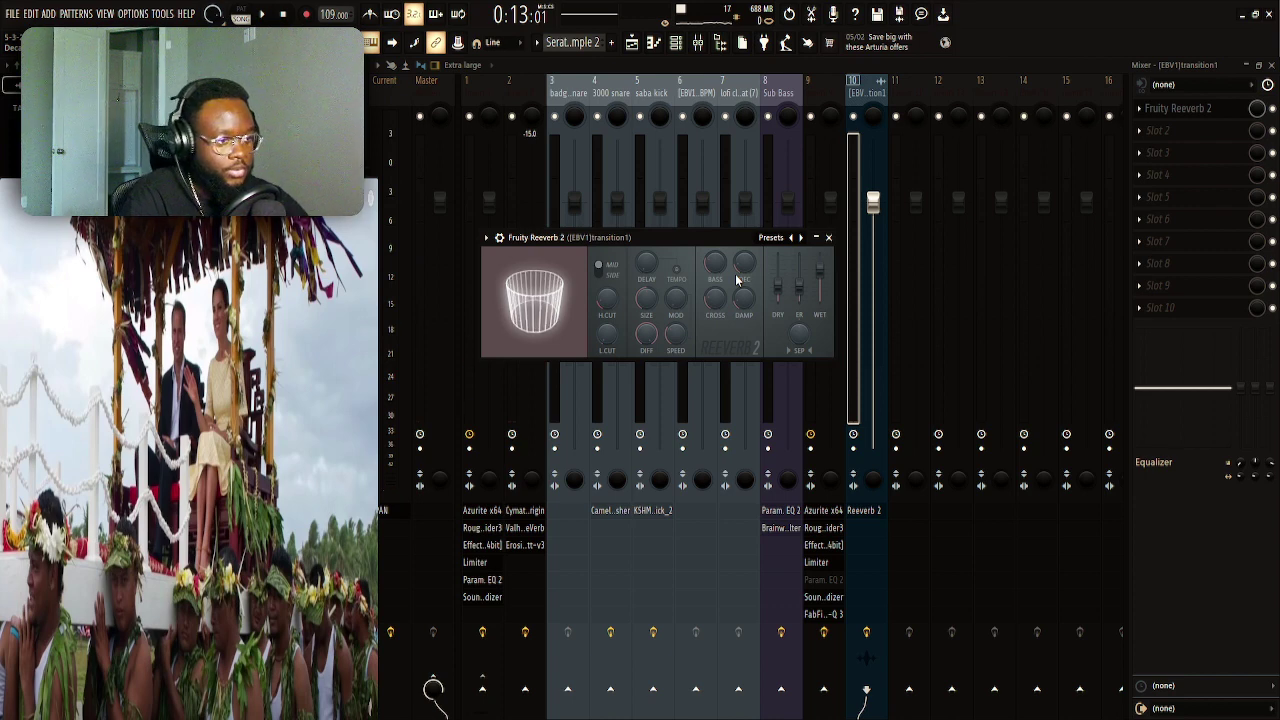
key("space")
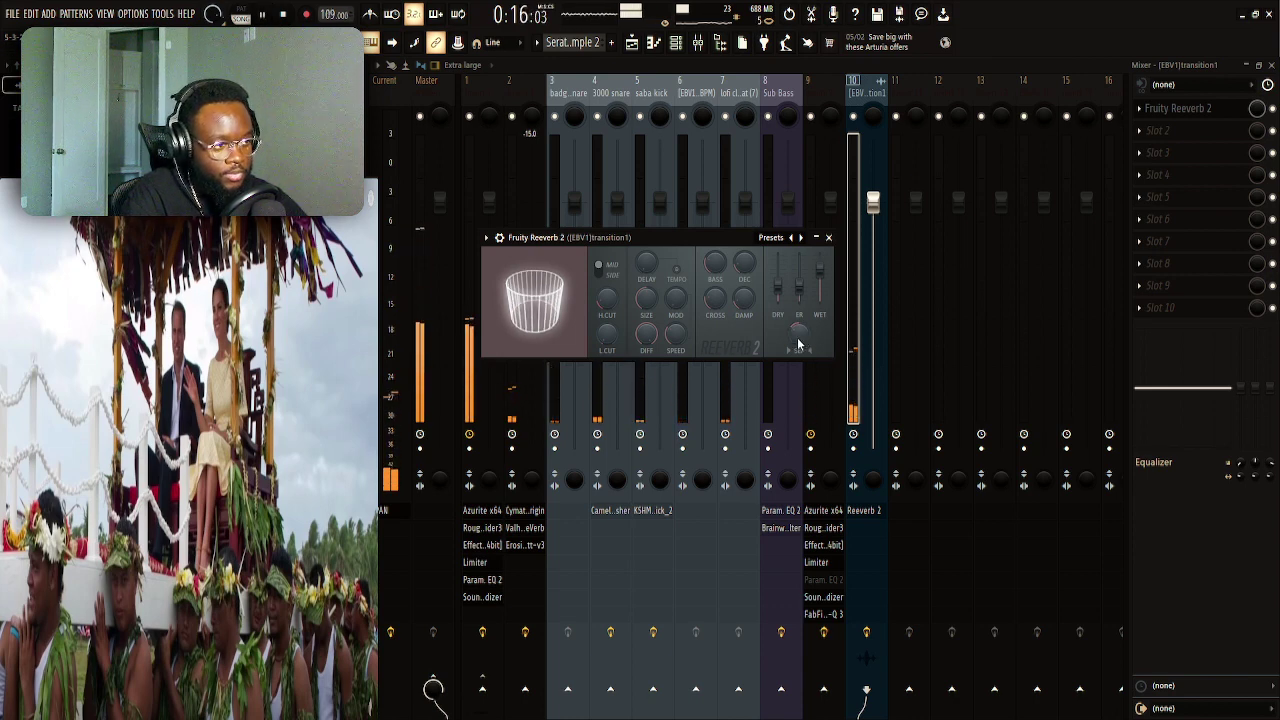
Add Fruity parametric EQ 2 to the transition's mixer track and roll off the highs with a steep low-pass on band 7
key("space")
key("Escape")
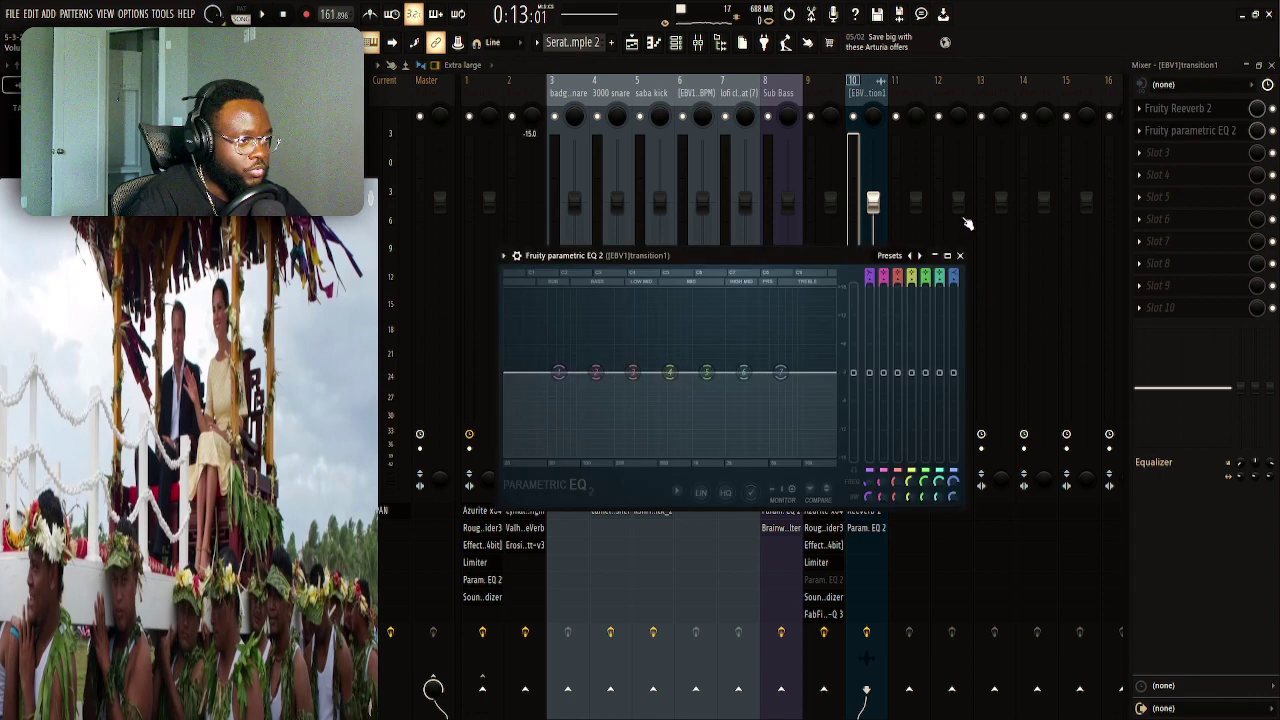
left_click_drag(780, 372, 757, 451)
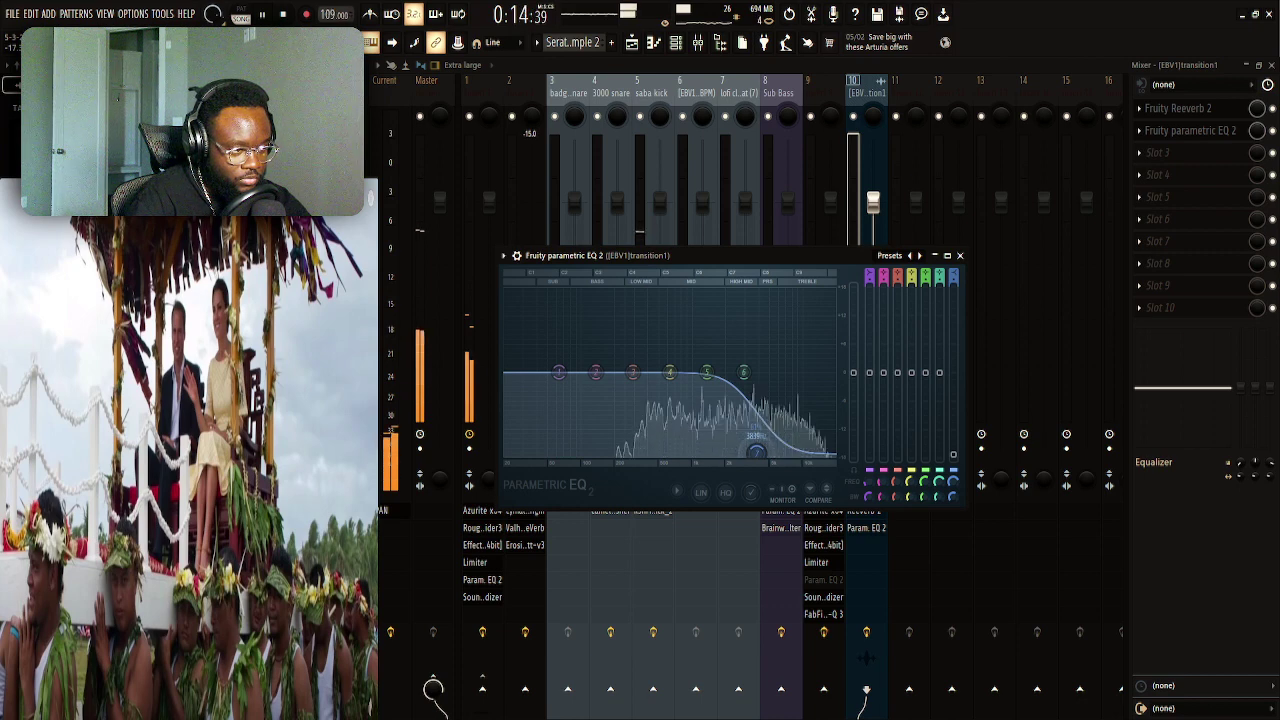
Rebalance the transition reverb's dry and wet levels, then close it and play the arrangement through the Sub Bass section
left_click(1215, 108)
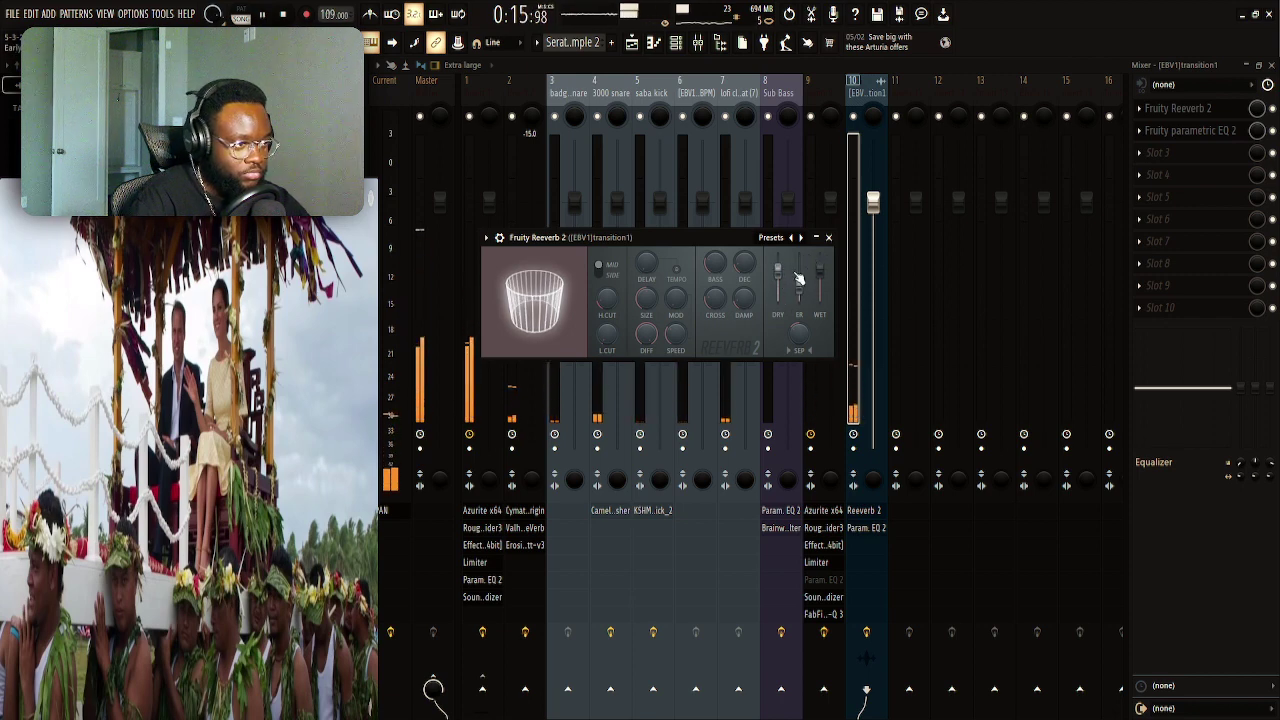
left_click_drag(820, 286, 820, 268)
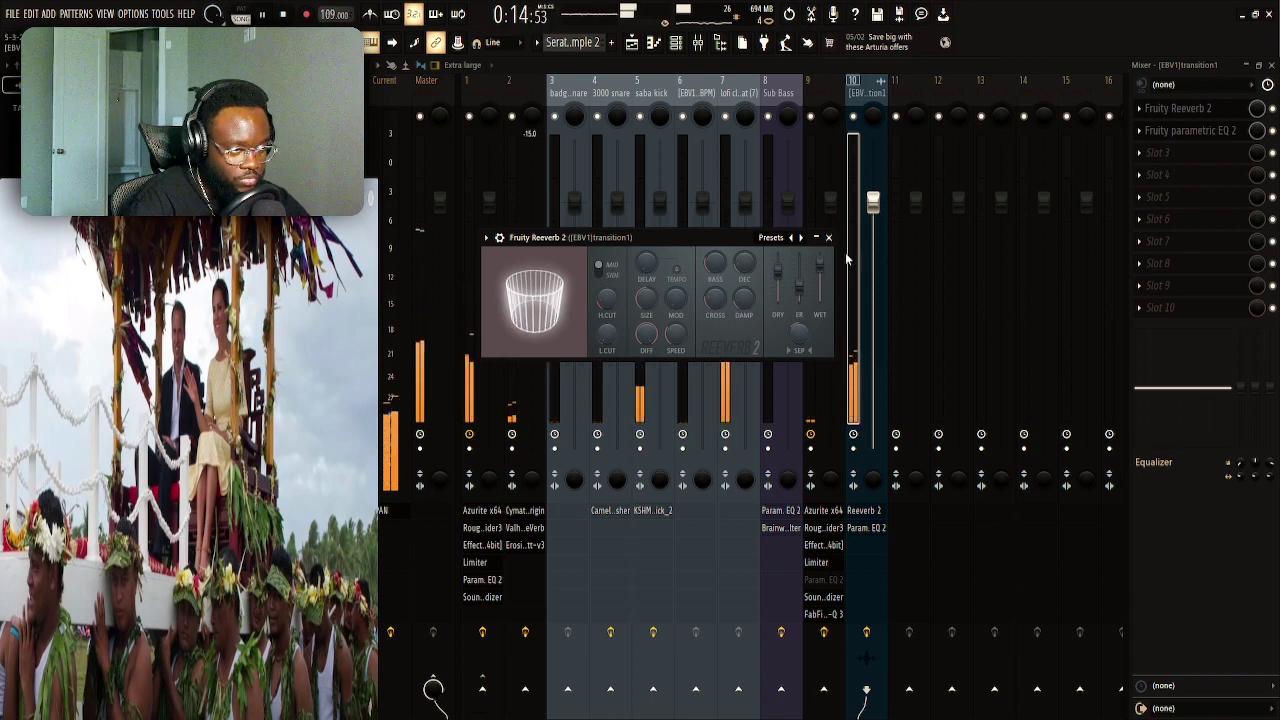
left_click(828, 239)
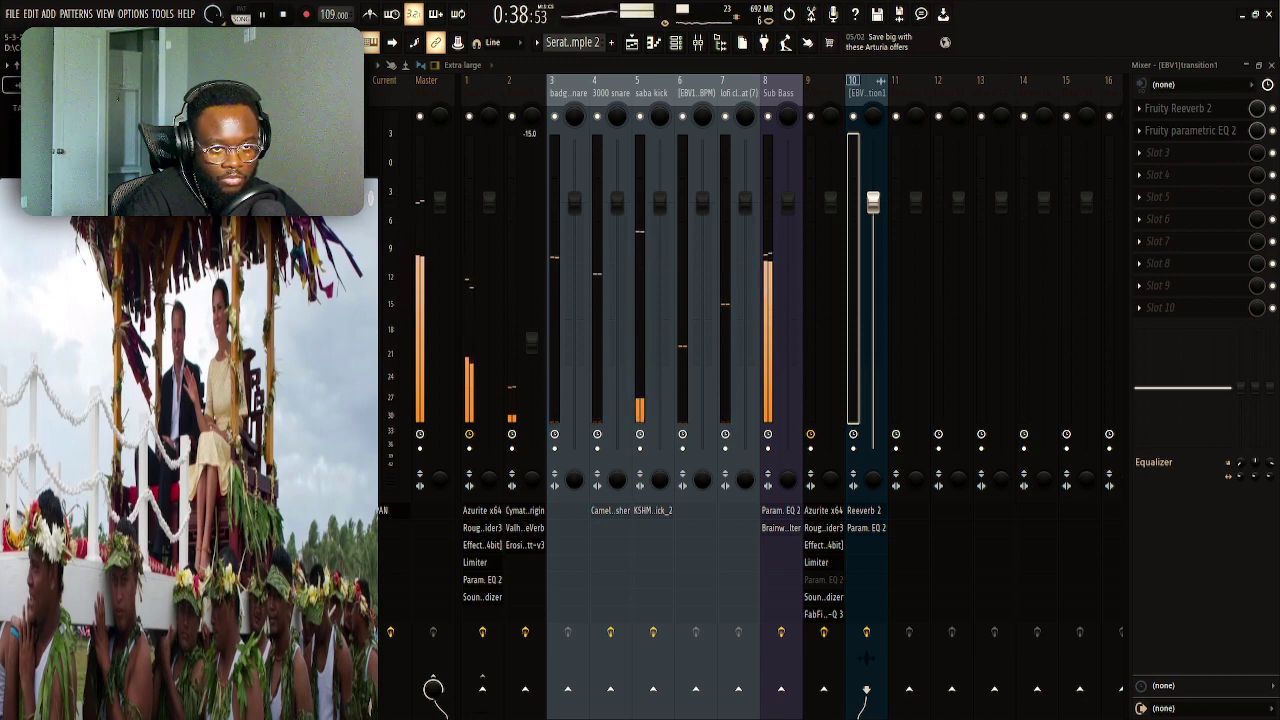
key("space")
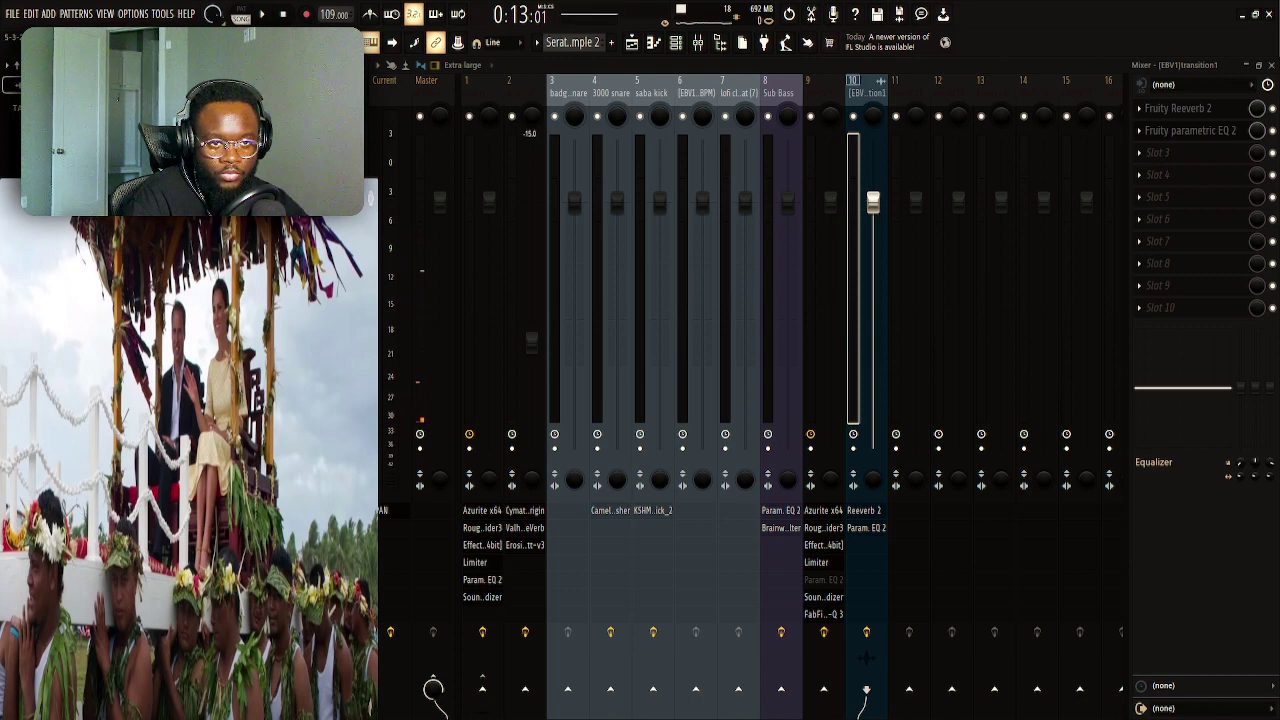
Add the dilla siren sample as an audio clip on Track 12 at bar 9 and play the drum entry with it
key("space")
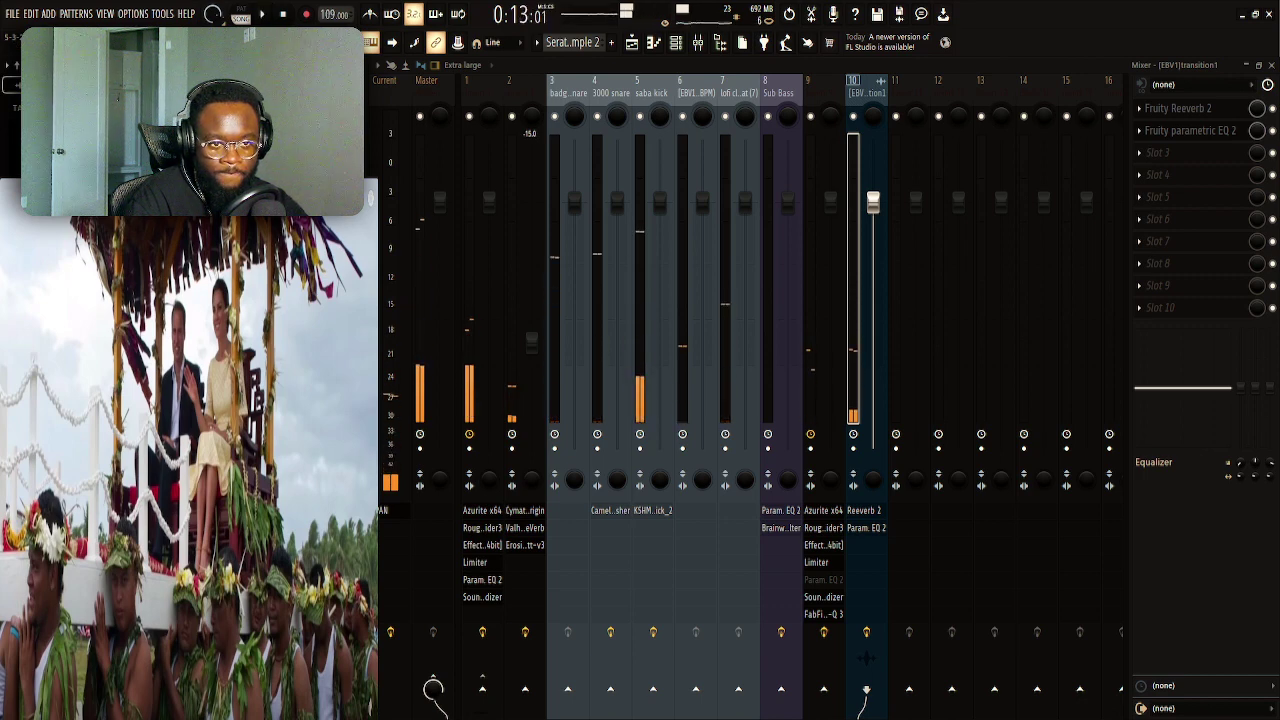
key("space")
left_click(633, 44)
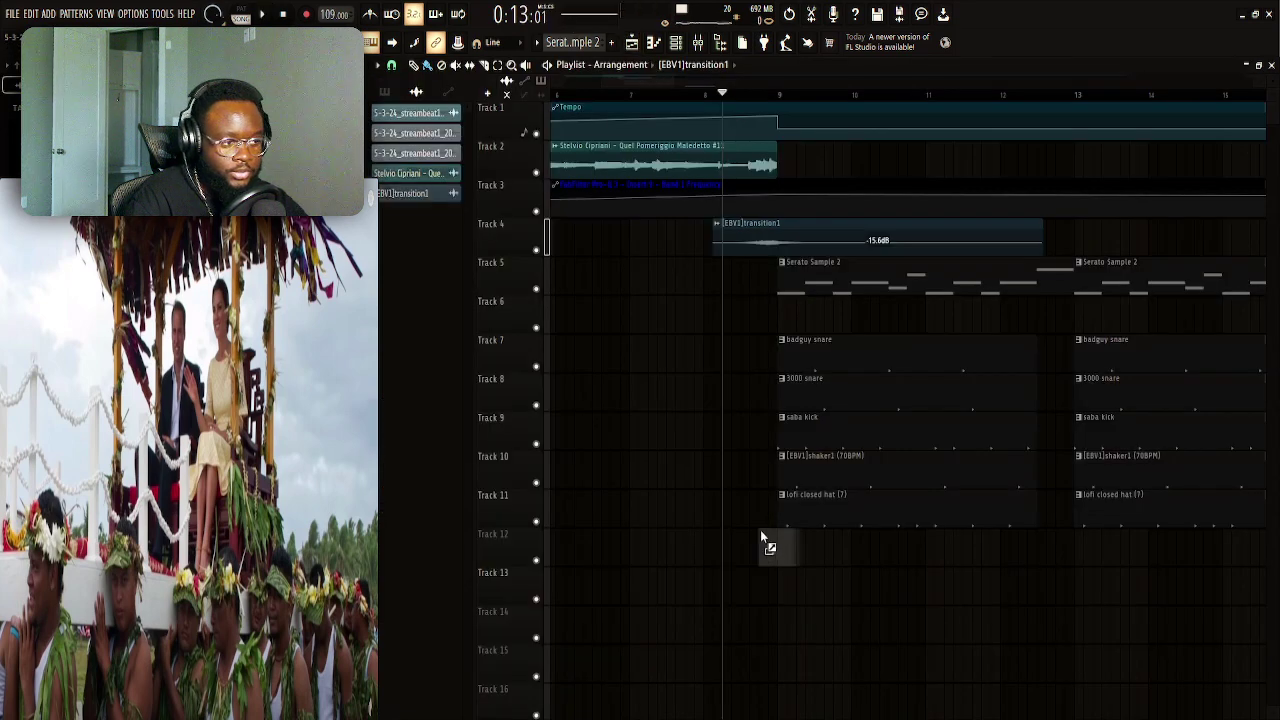
left_click_drag(760, 543, 775, 537)
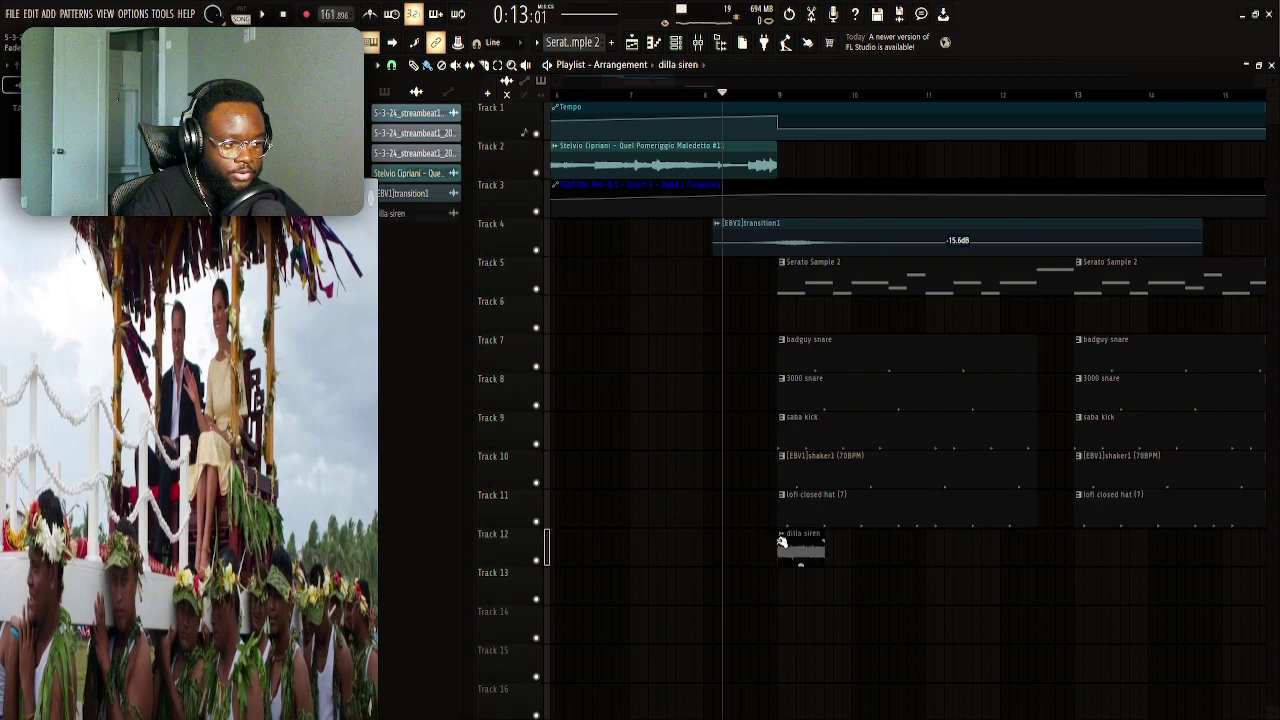
key("space")
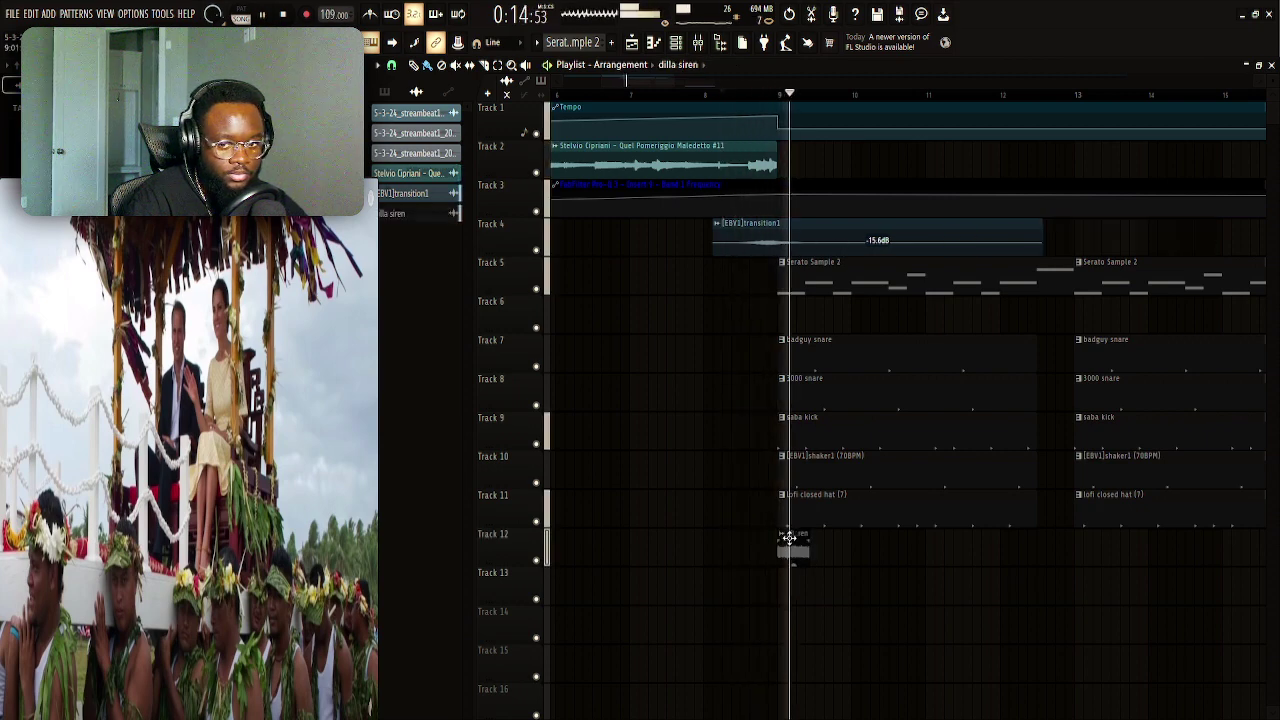
key("space")
left_click(782, 92)
Route the dilla siren clip to mixer track 11, pan that track left and lower its fader to -2.3 dB while auditioning
double_click(788, 549)
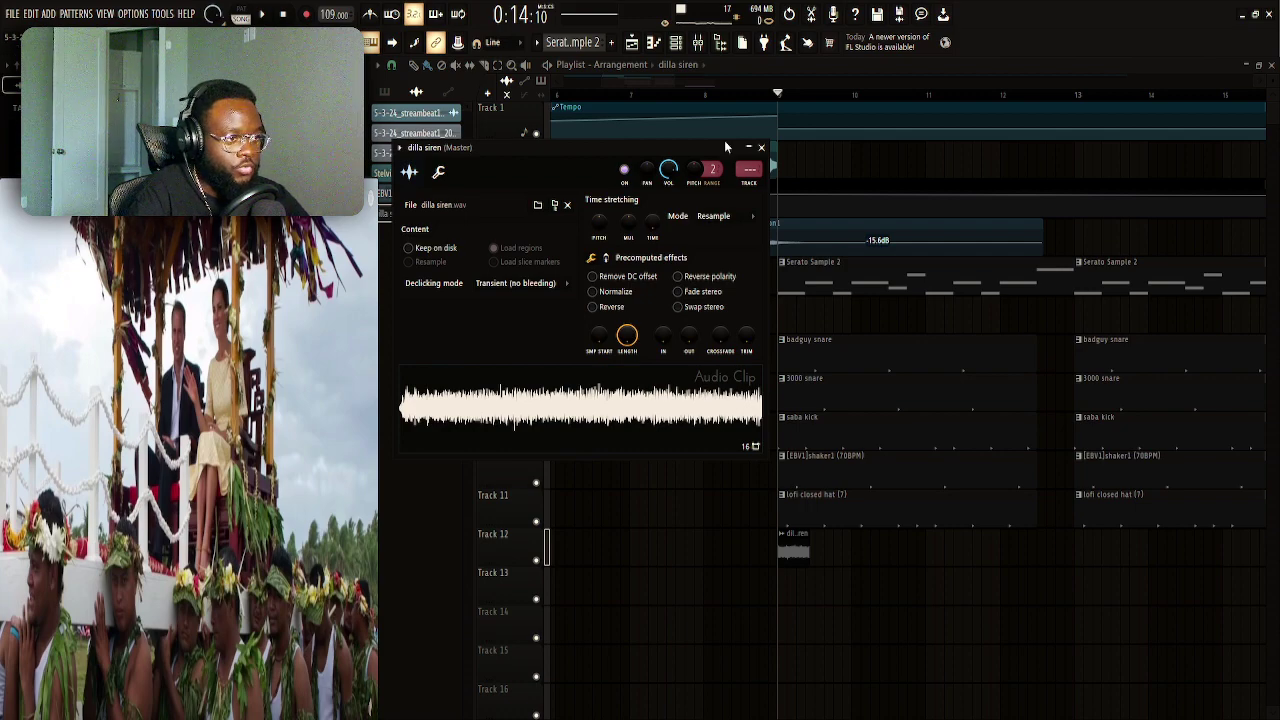
left_click(750, 184)
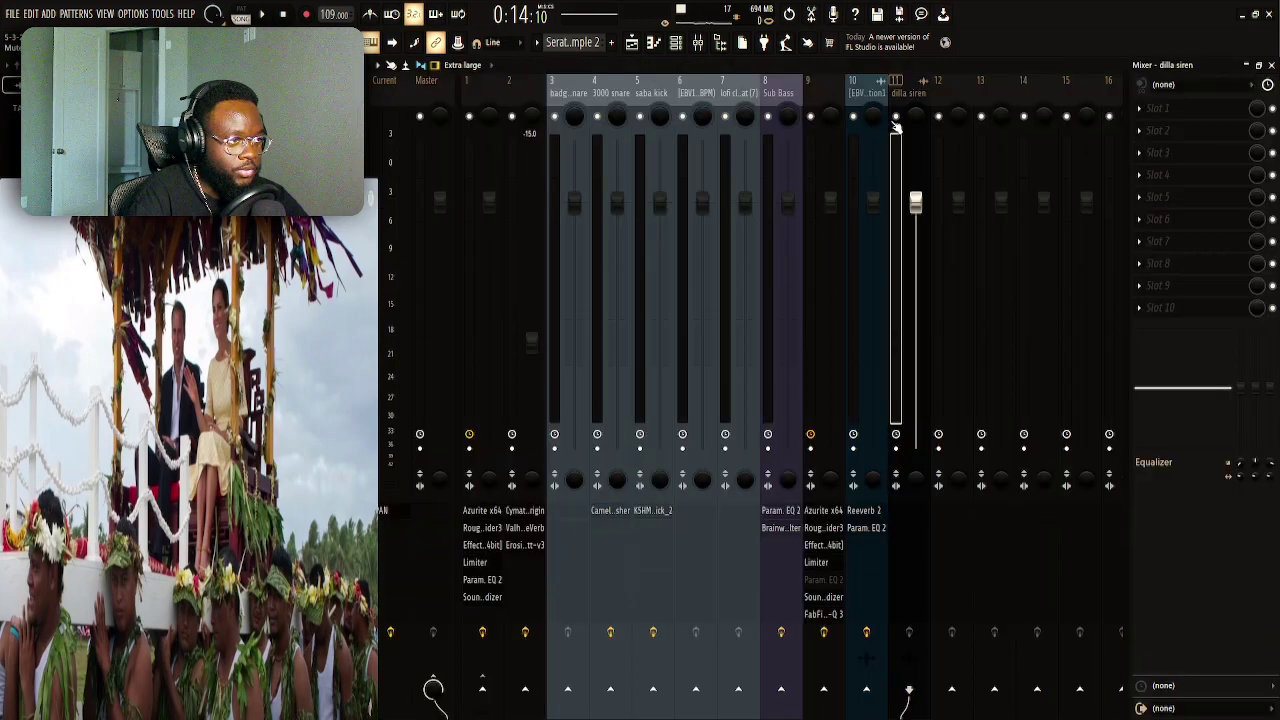
key("space")
key("space")
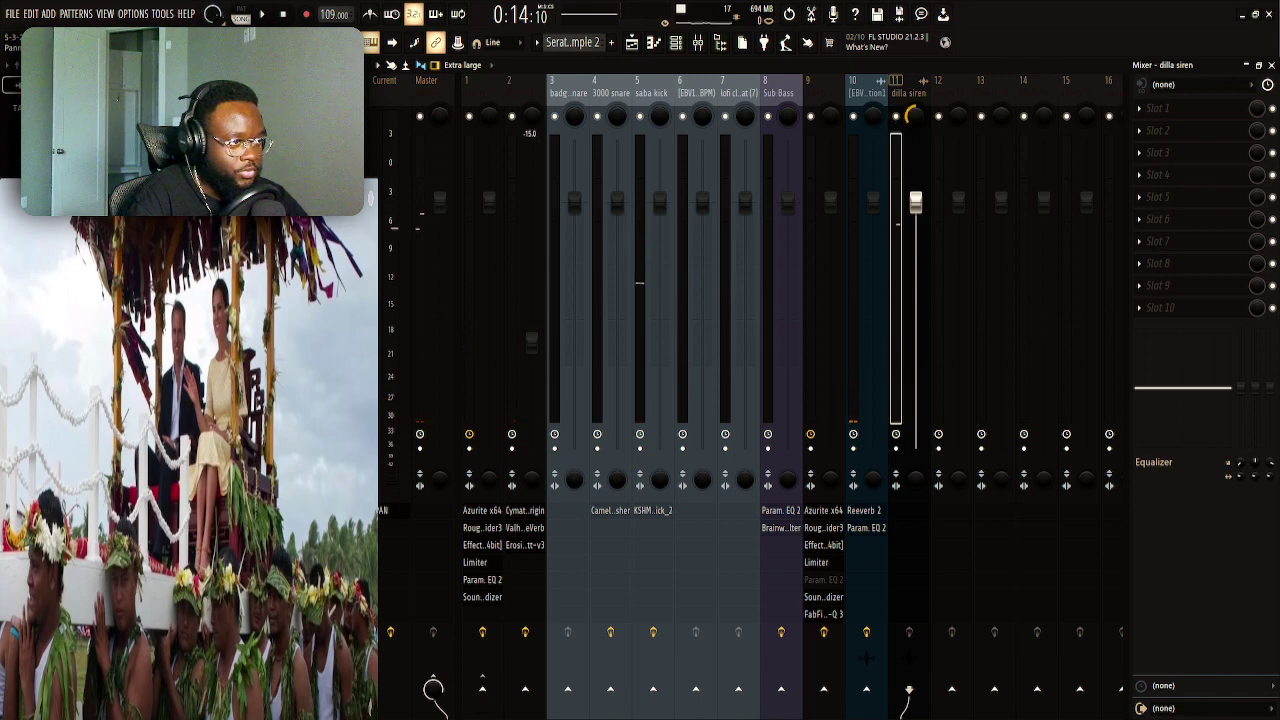
key("space")
key("space")
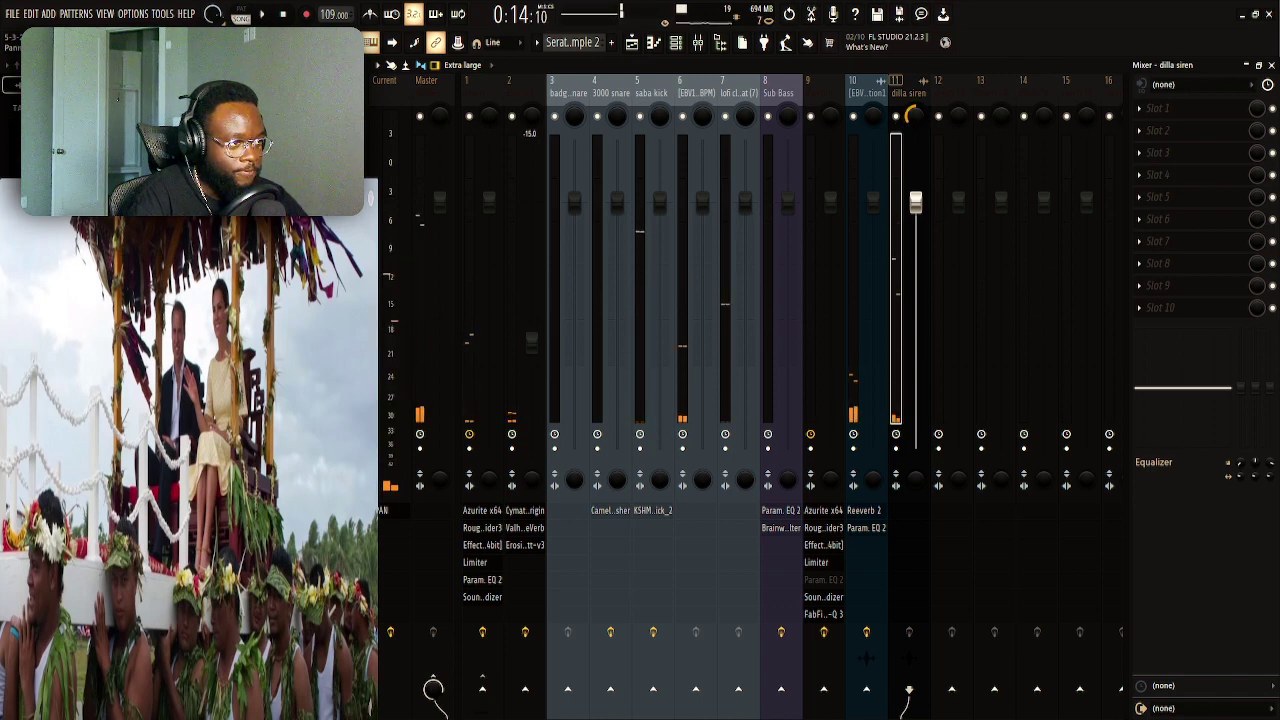
key("space")
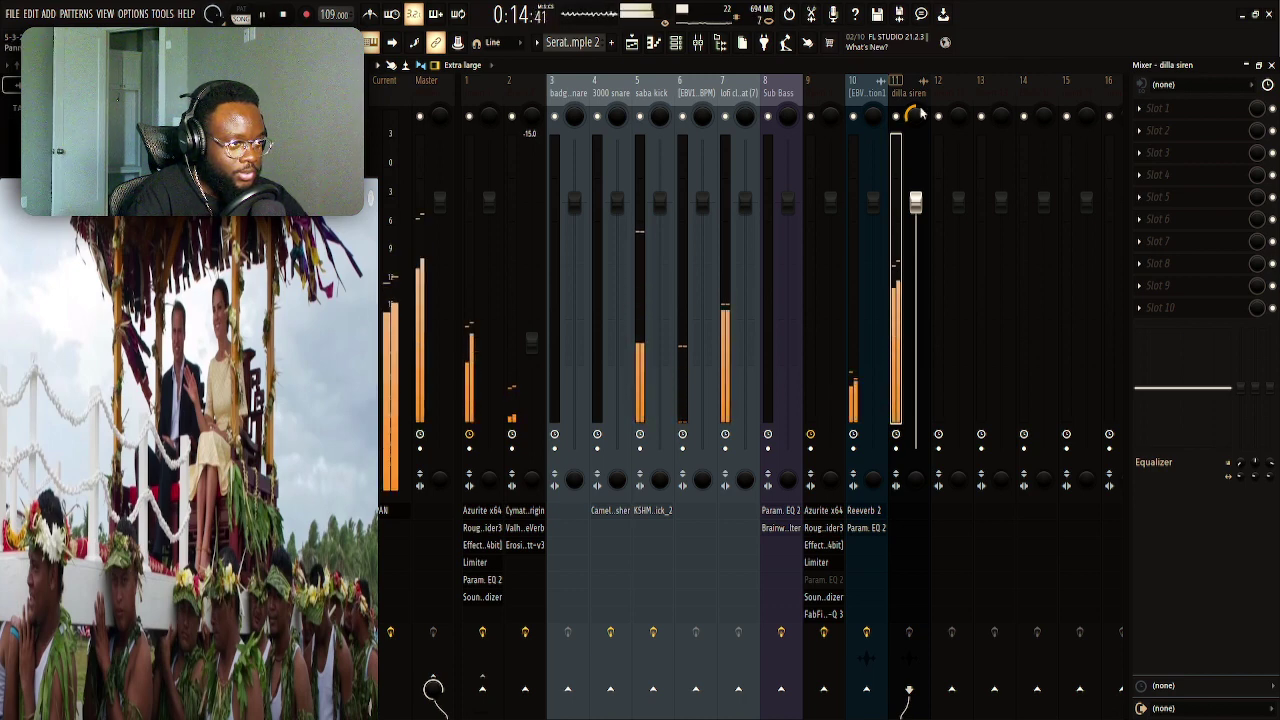
scroll(910, 182, "down", 5)
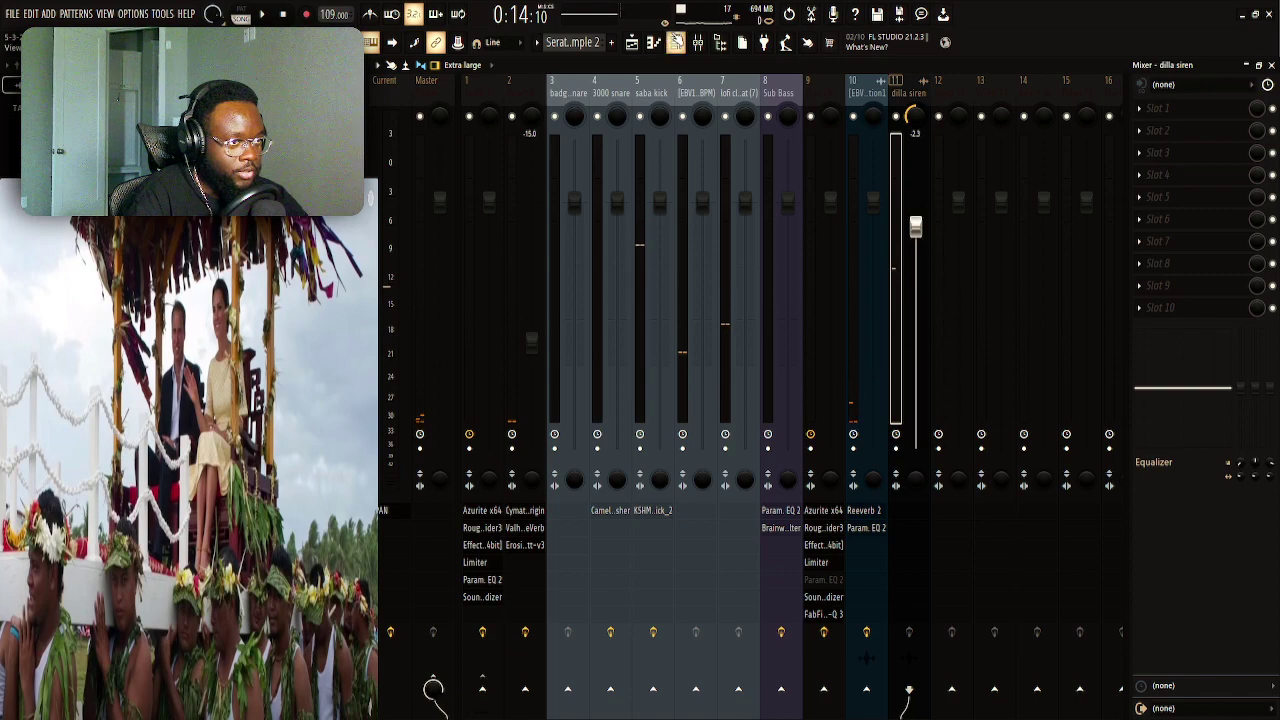
Lower the dilla siren channel's own volume in its sampler settings while playing from bar 9
left_click(786, 42)
left_click(538, 504)
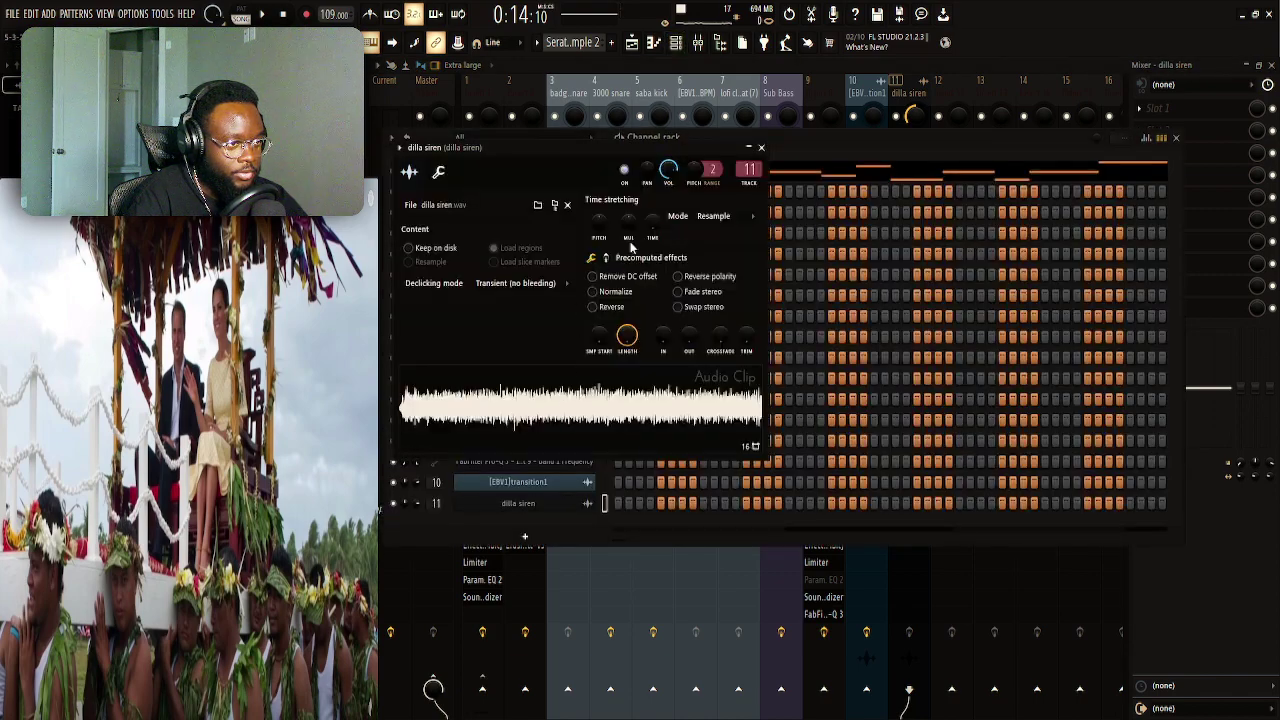
key("space")
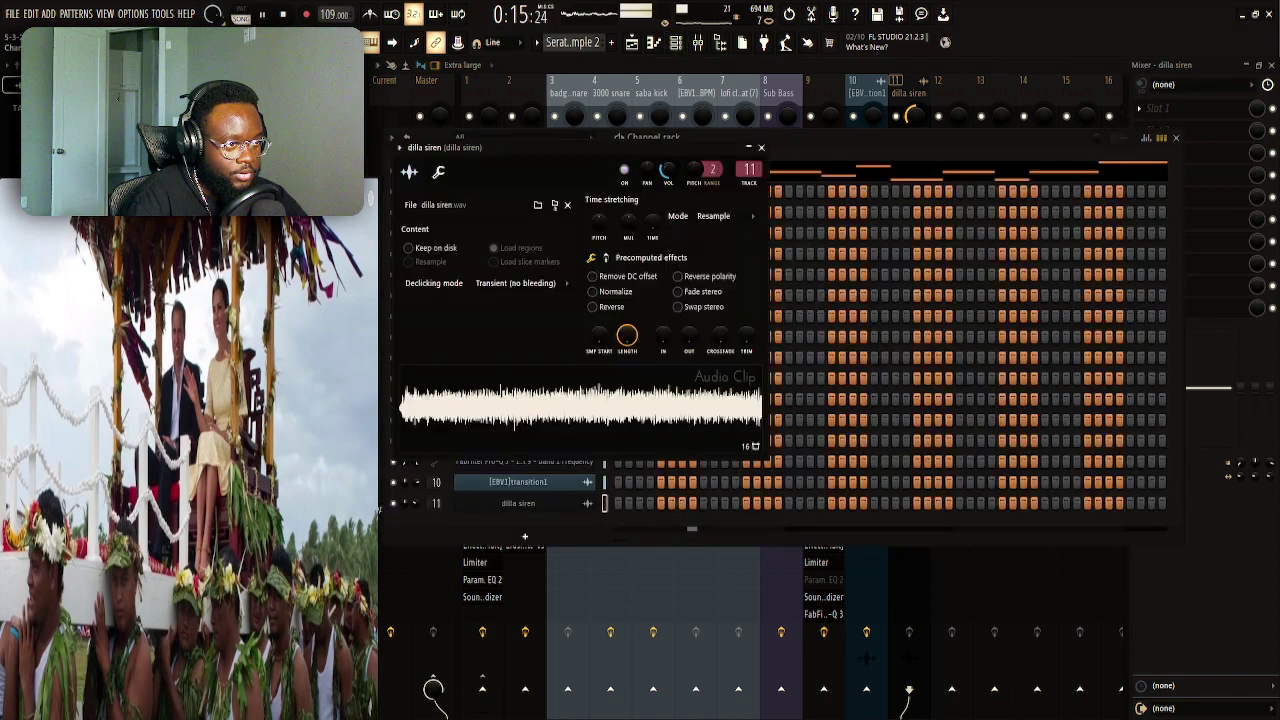
key("space")
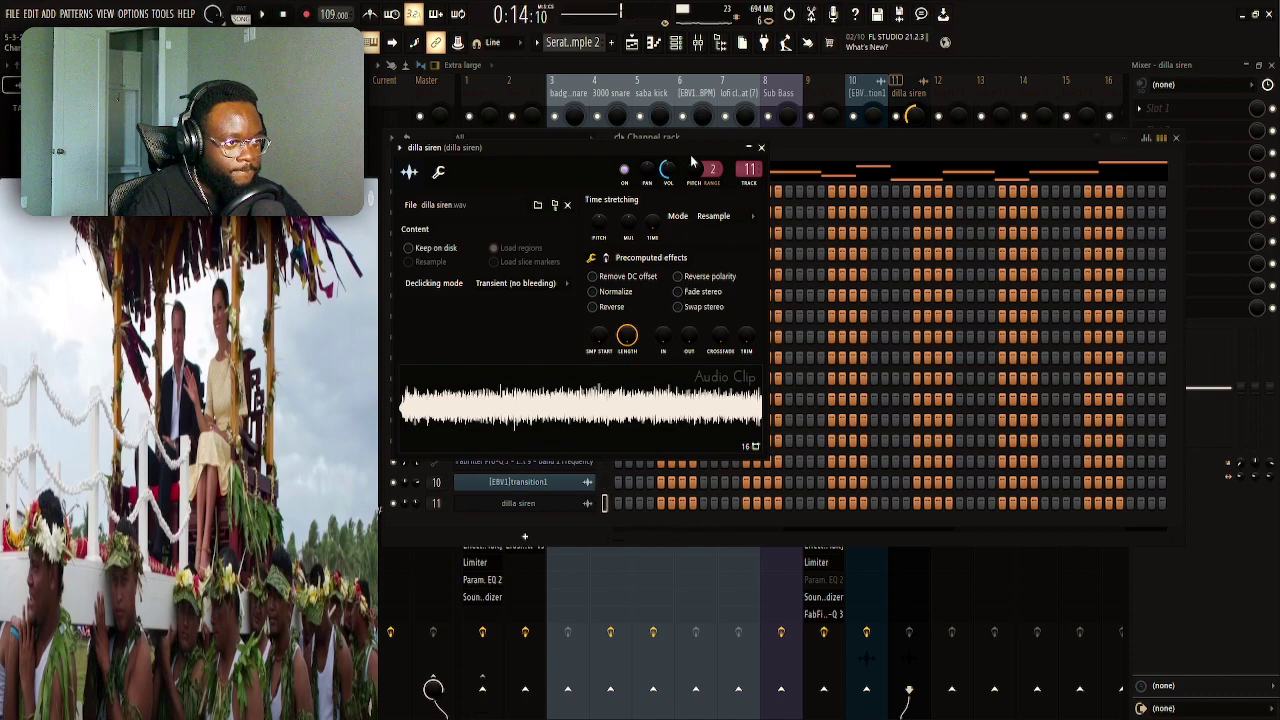
Load PechenegTremolo on the dilla siren mixer track in pan mode, with a nearly square shape and a slightly higher frequency
left_click(1153, 113)
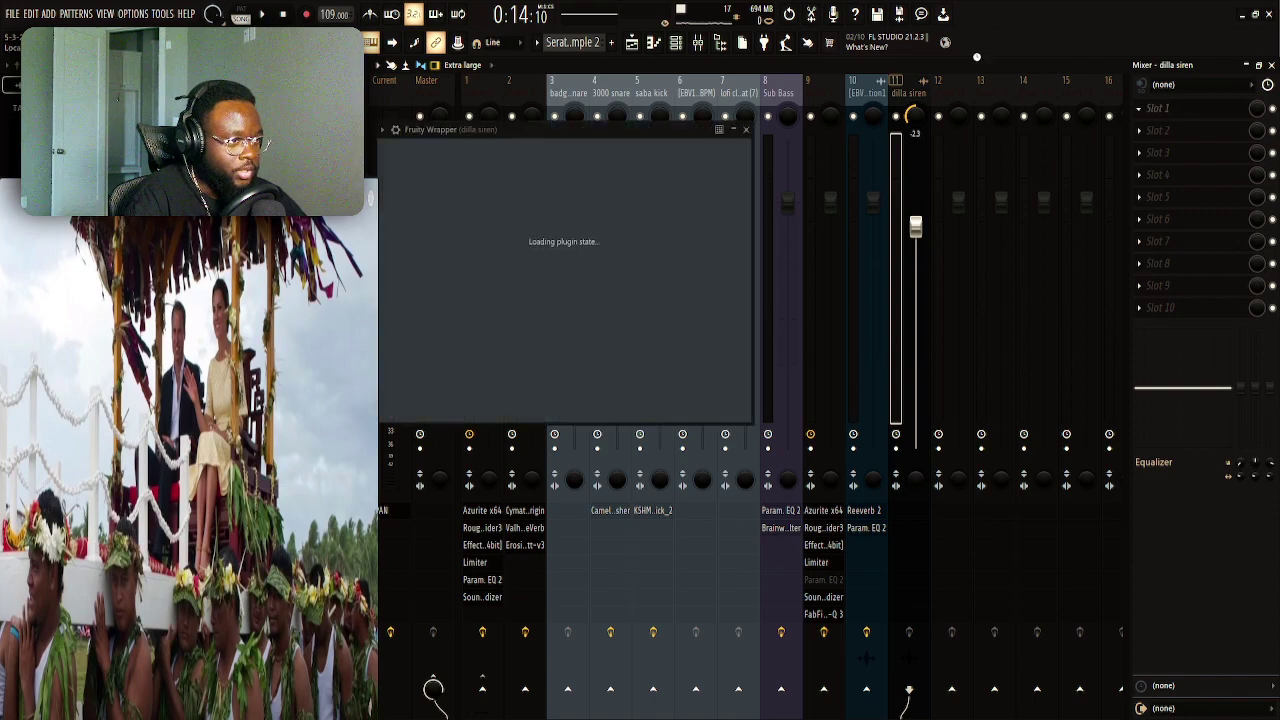
left_click_drag(581, 132, 708, 138)
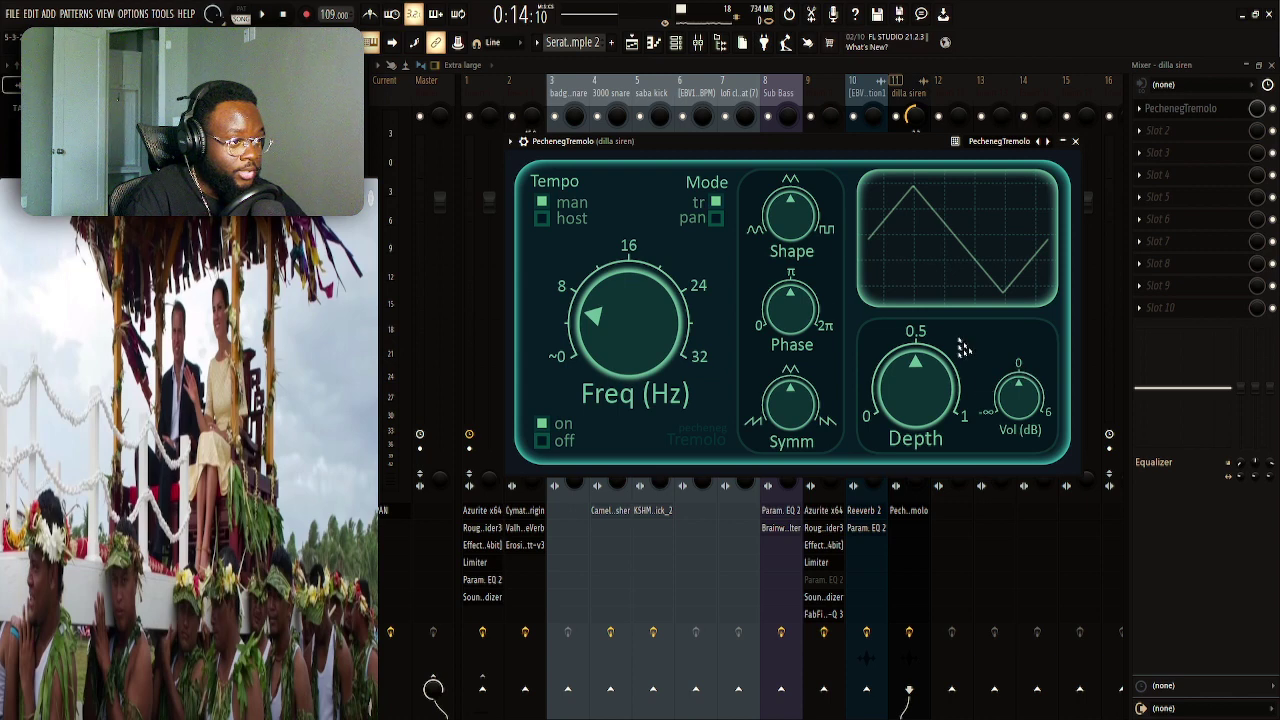
left_click_drag(797, 225, 860, 190)
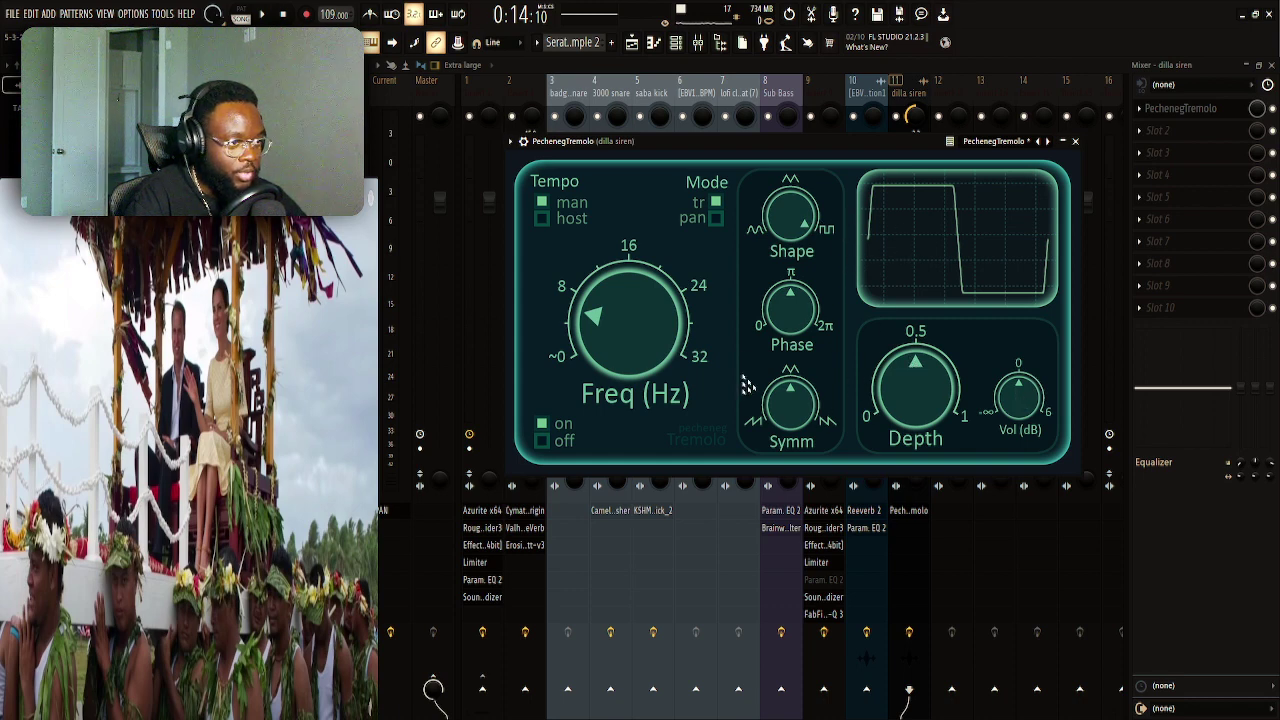
left_click(716, 218)
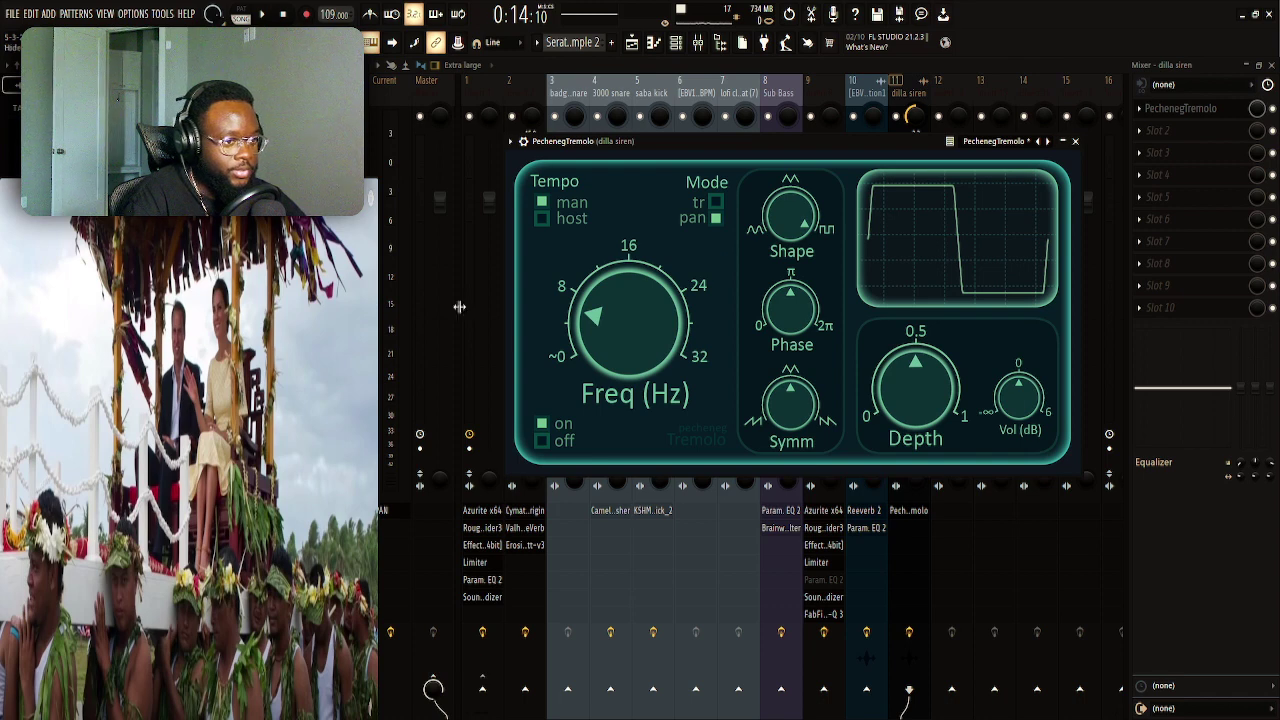
left_click_drag(597, 320, 598, 288)
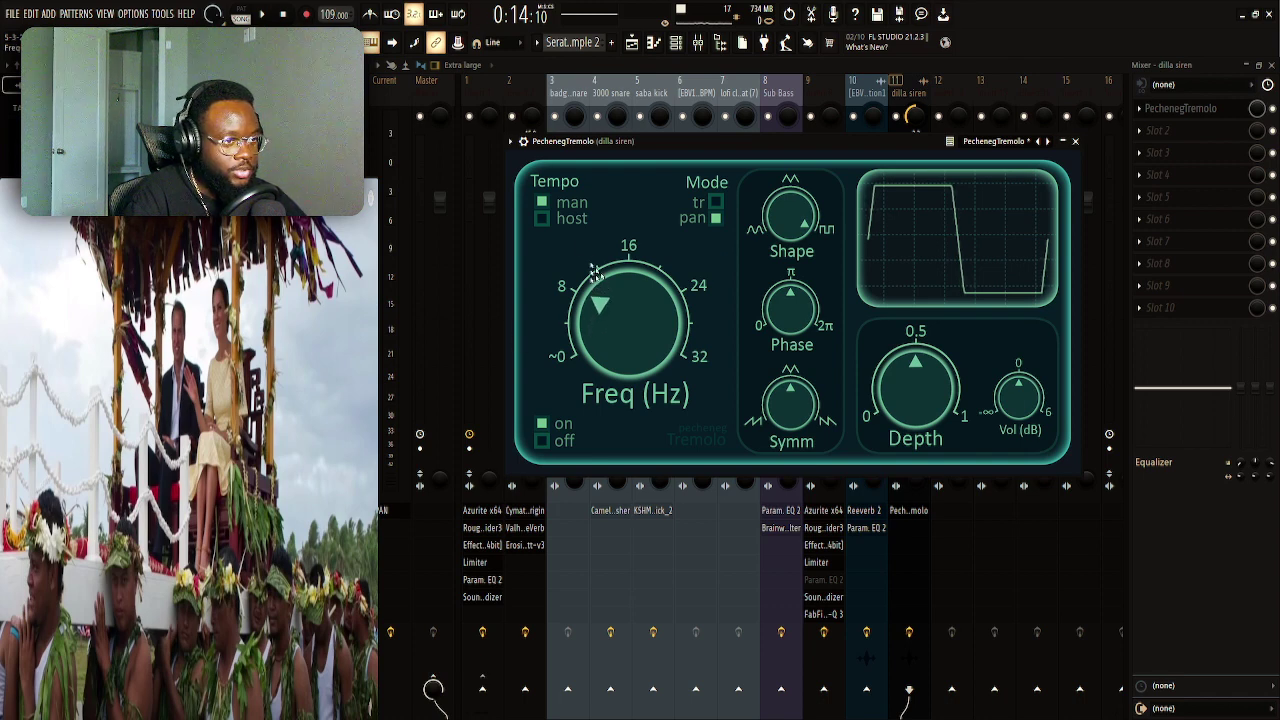
left_click_drag(552, 141, 590, 146)
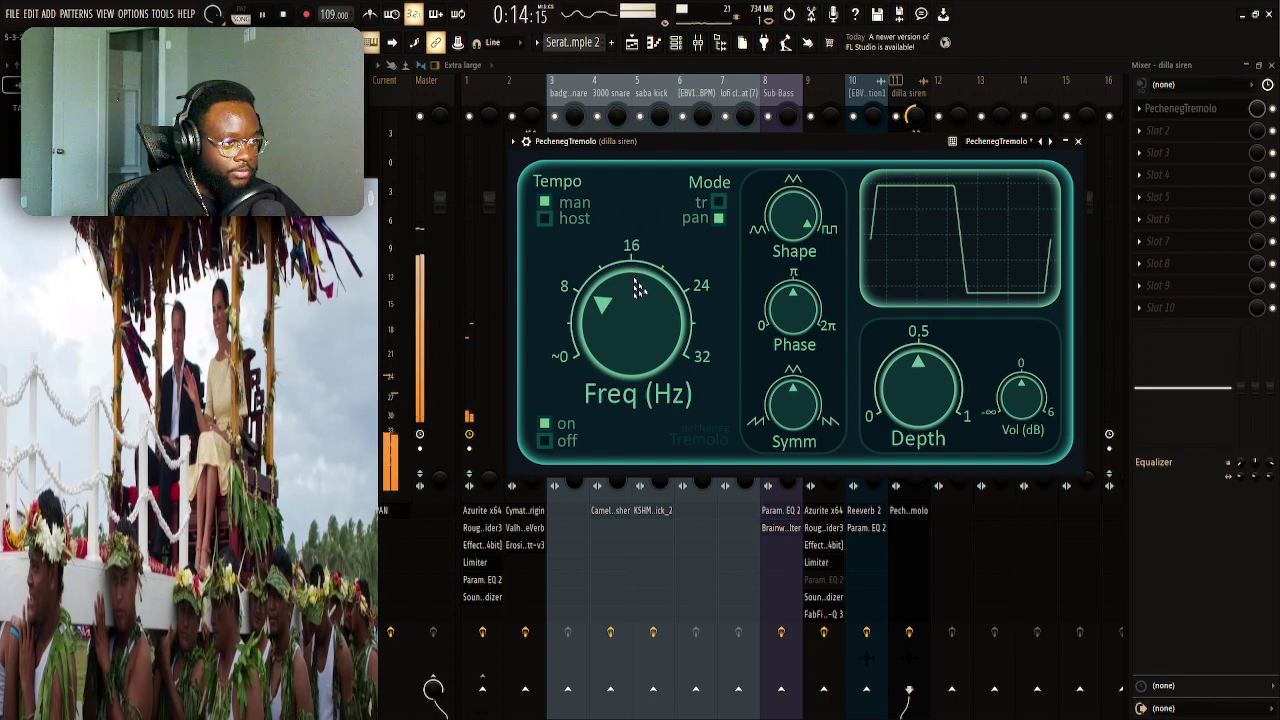
Raise the tremolo's Depth and Vol close to maximum and bring its frequency down to a slow rate during playback
left_click_drag(887, 378, 973, 200)
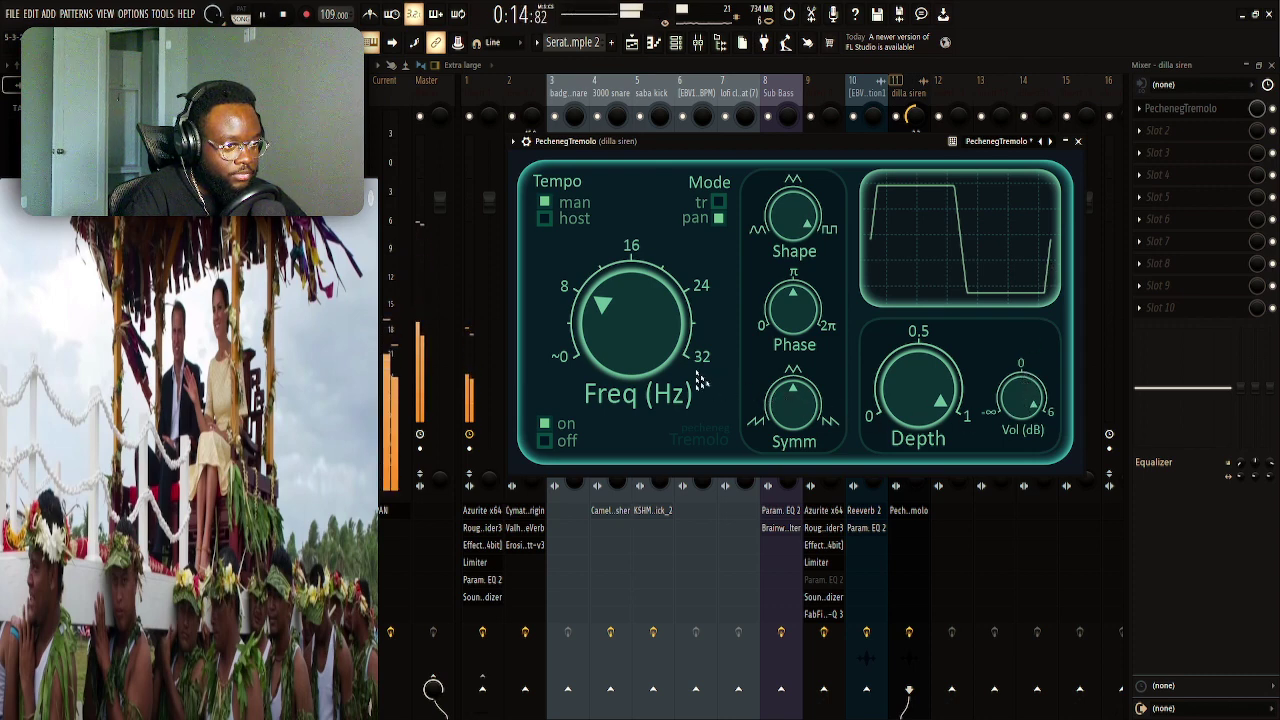
left_click_drag(628, 348, 657, 218)
left_click_drag(665, 170, 633, 305)
key("space")
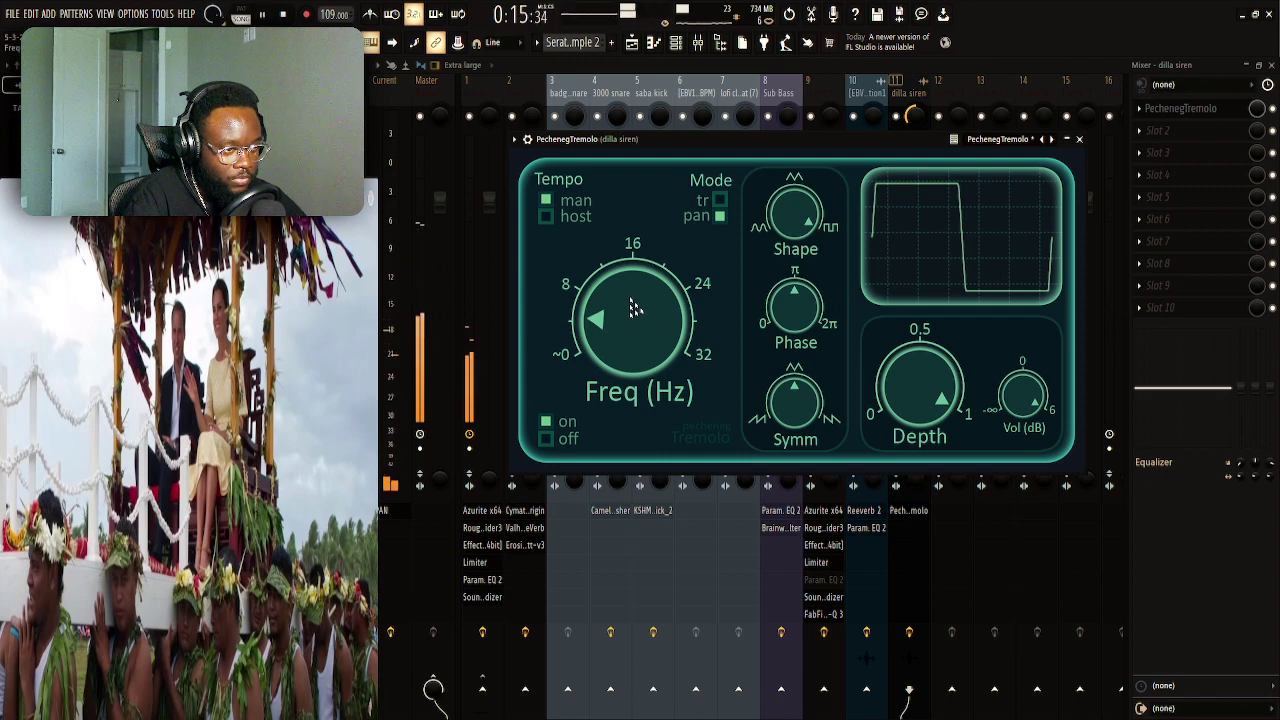
left_click_drag(633, 308, 651, 448)
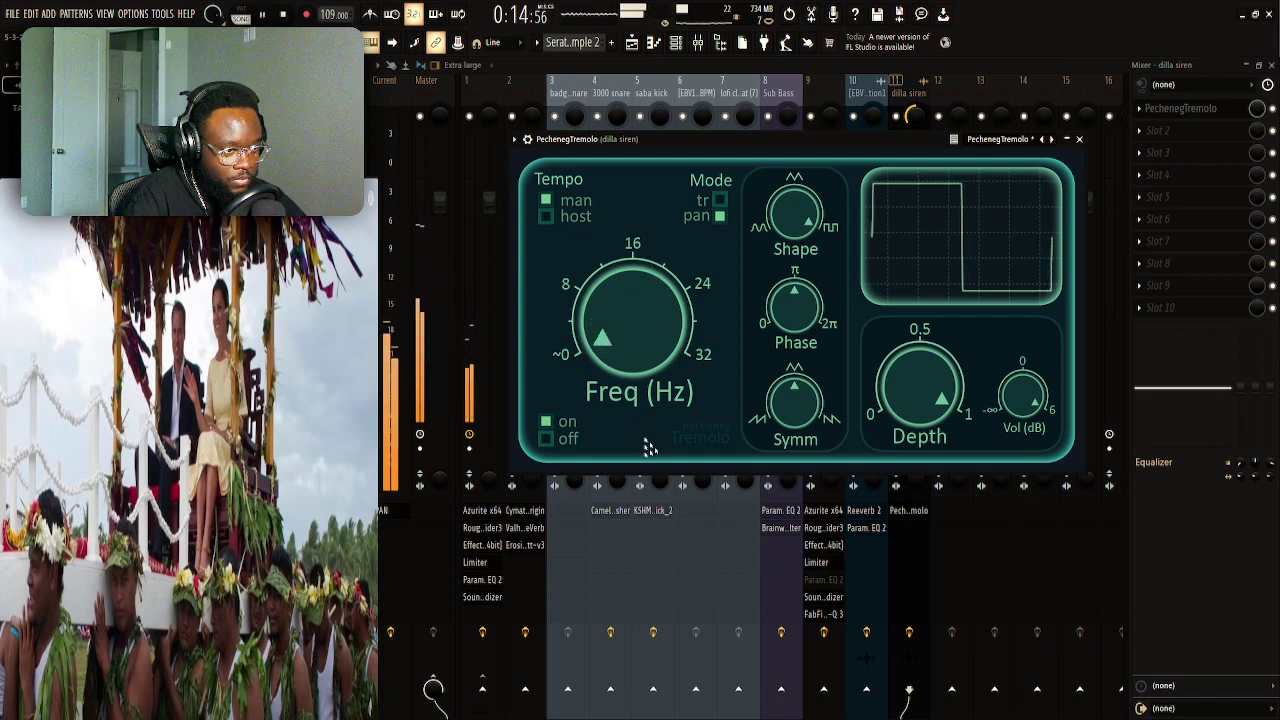
left_click_drag(648, 393, 643, 340)
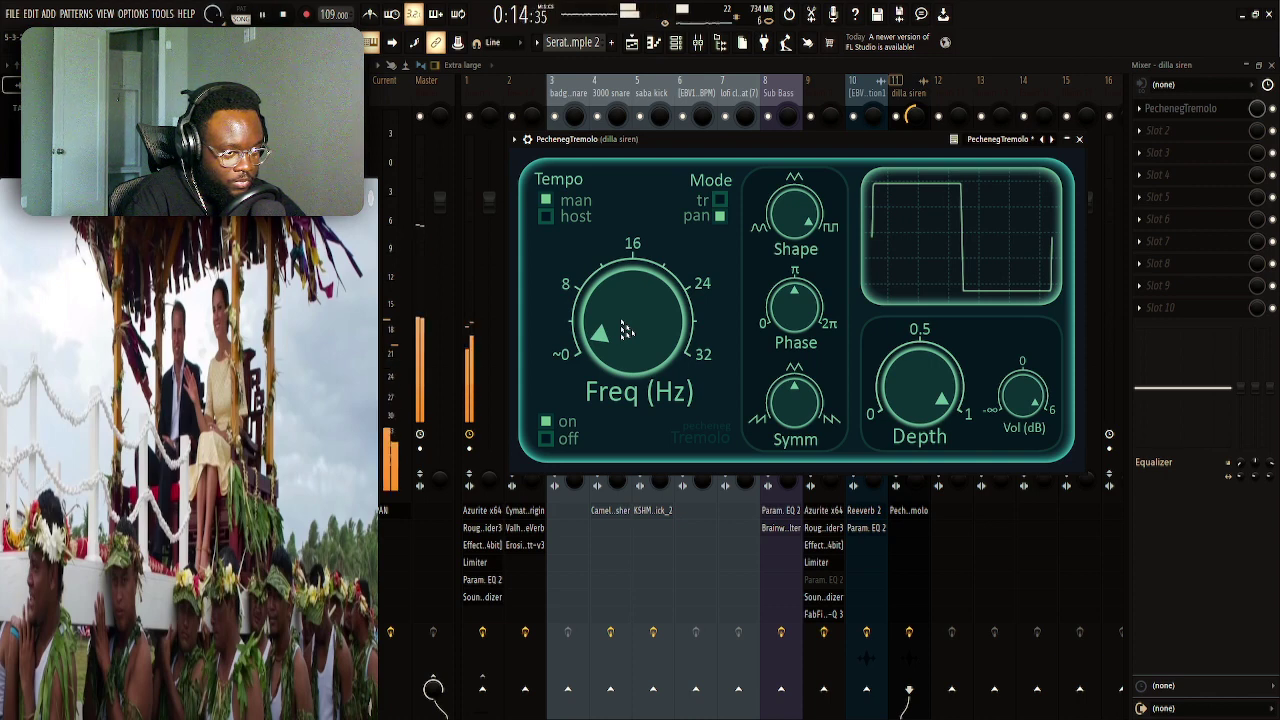
key("space")
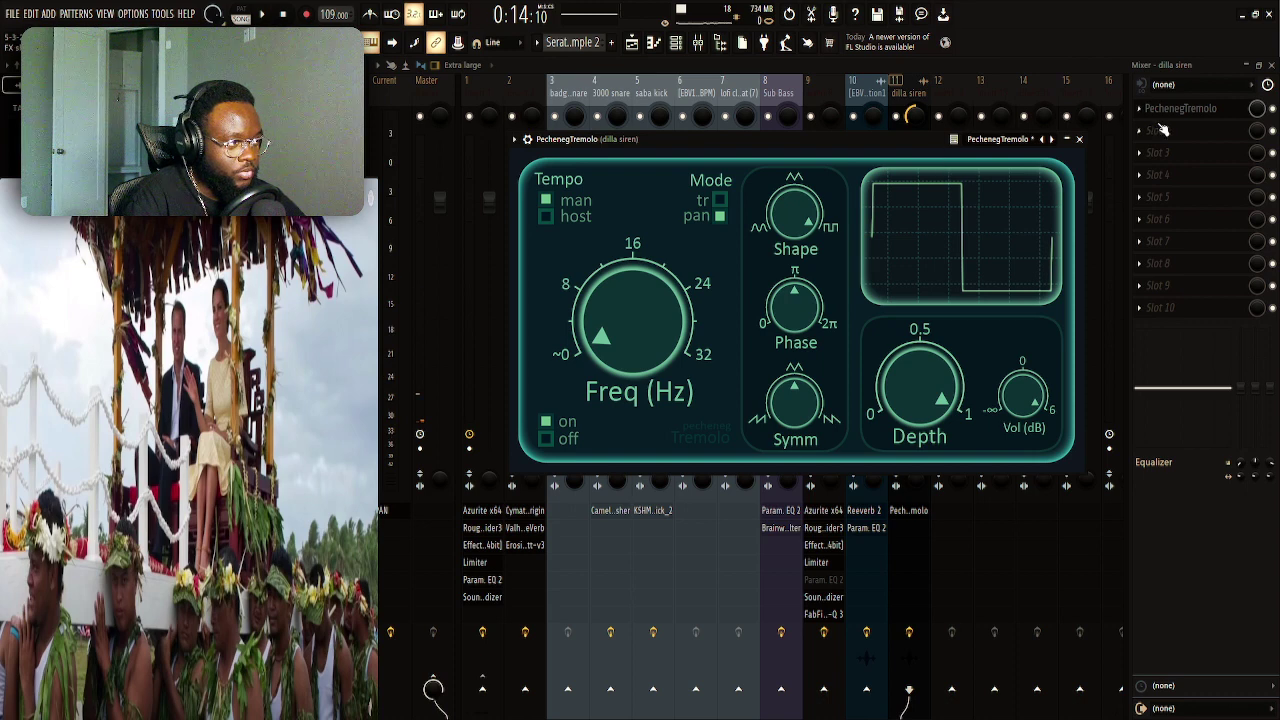
Add Fruity Delay 3 to slot 2 of the dilla siren mixer track and audition the siren from bar 9
left_click(1111, 183)
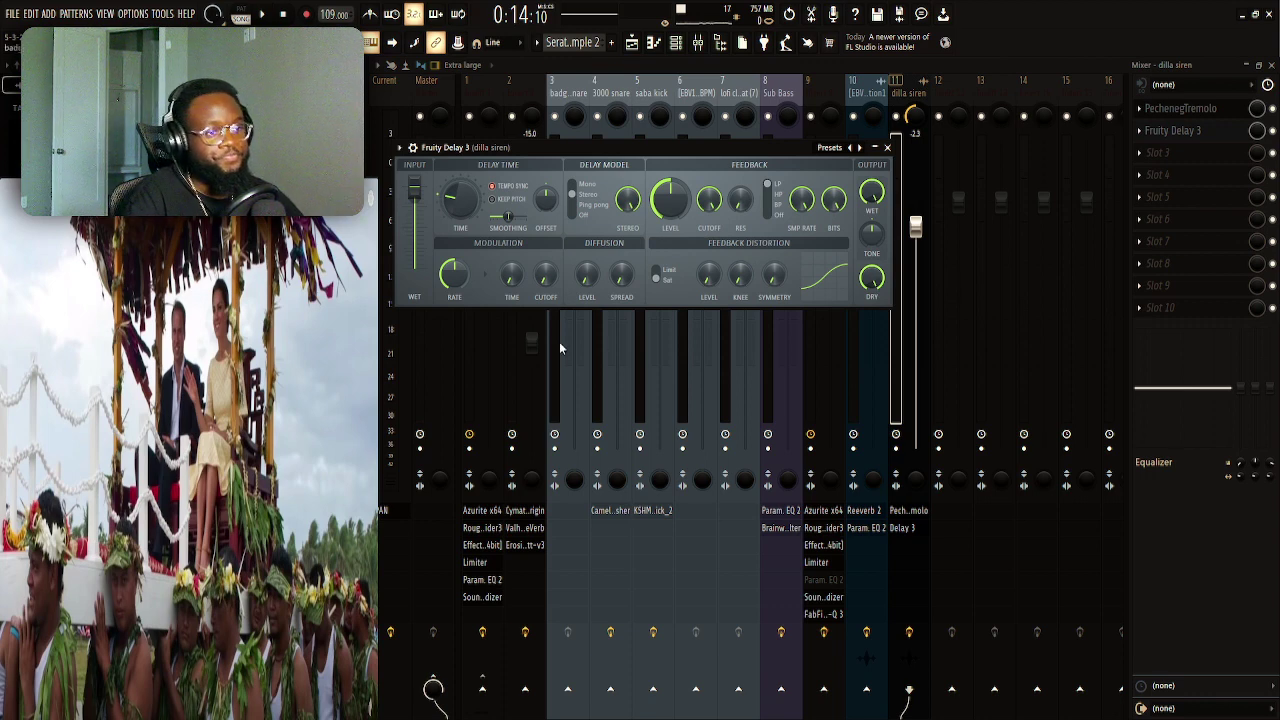
key("space")
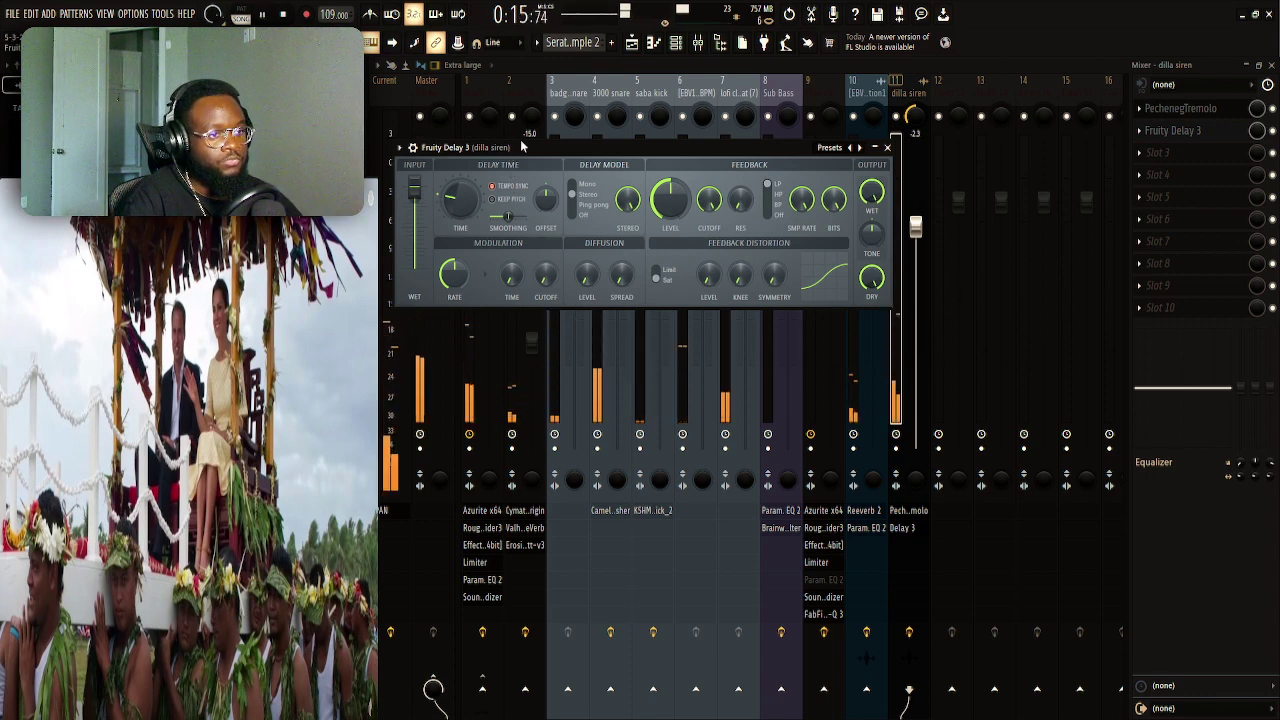
key("space")
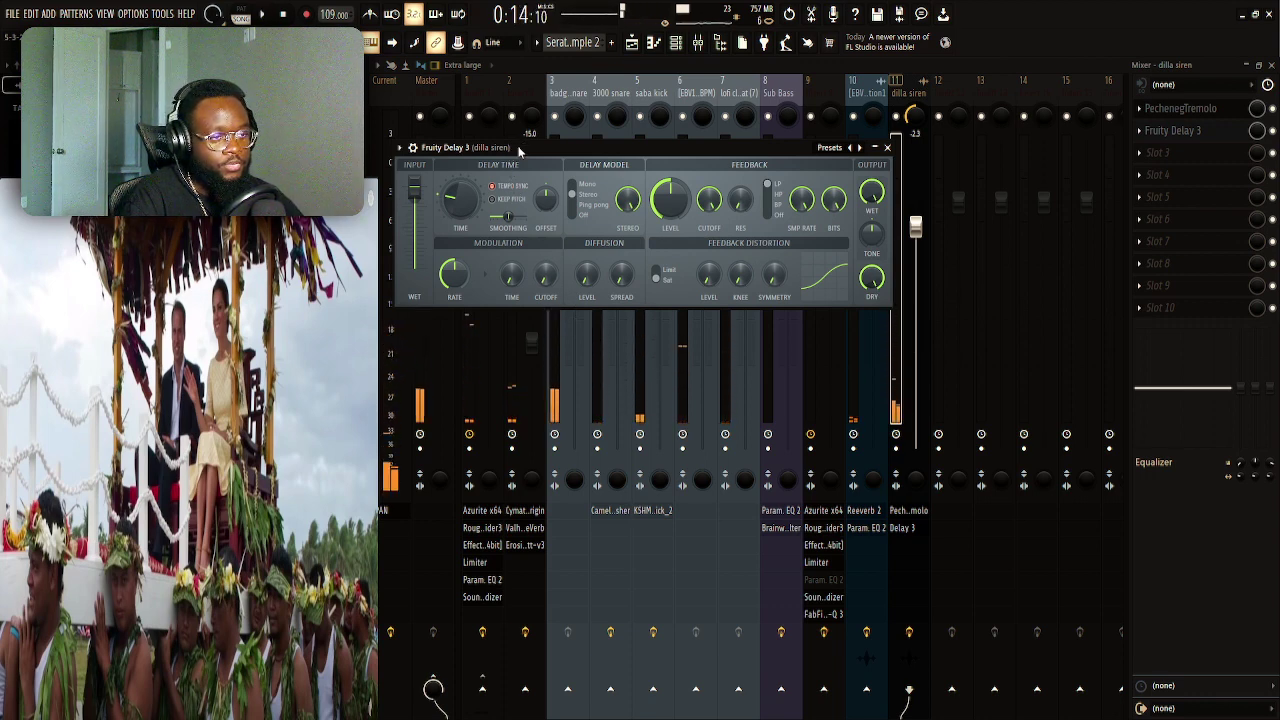
left_click_drag(546, 148, 548, 147)
key("space")
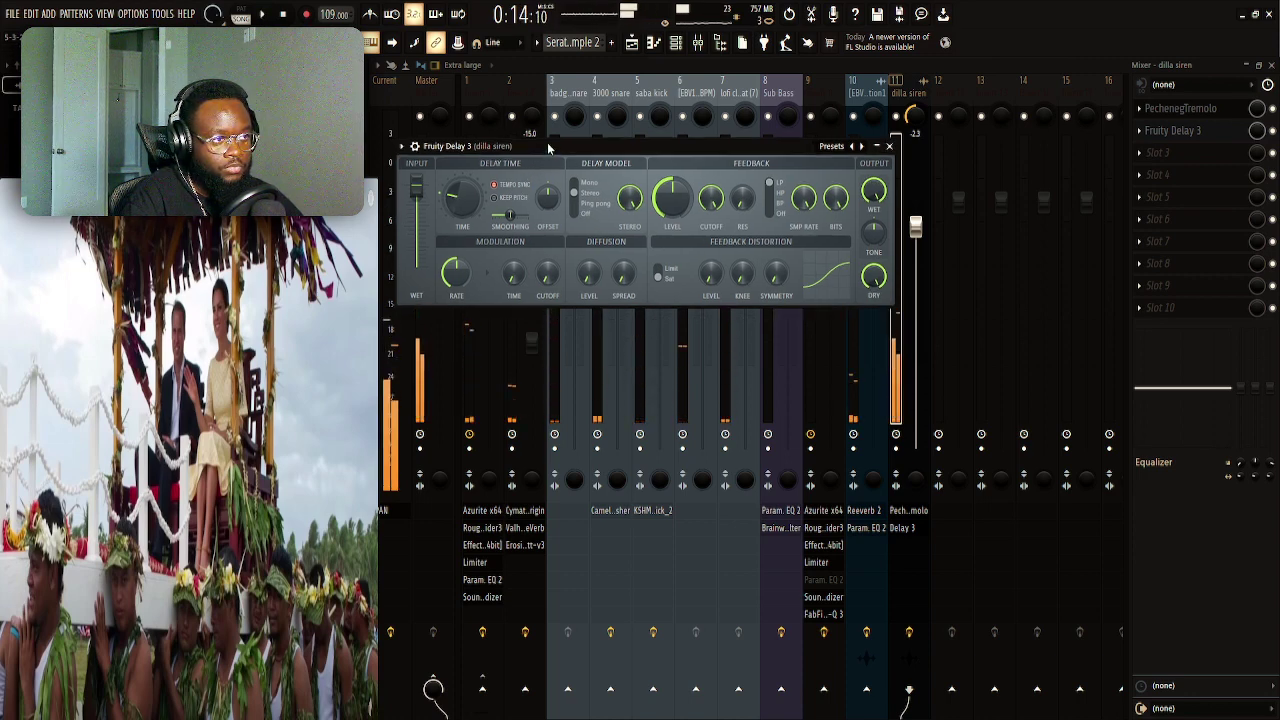
key("space")
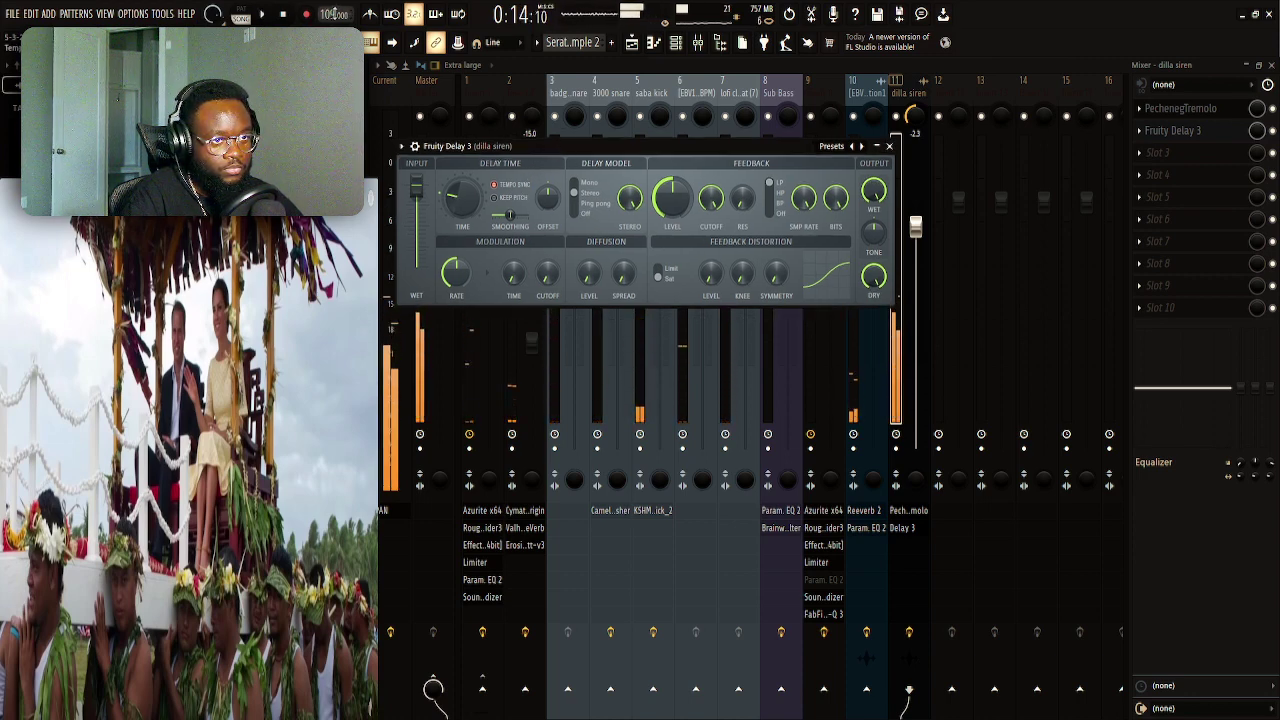
Play the arrangement again from bar 9 and check the siren's echoes with Fruity Delay 3 open
left_click(283, 14)
left_click(628, 44)
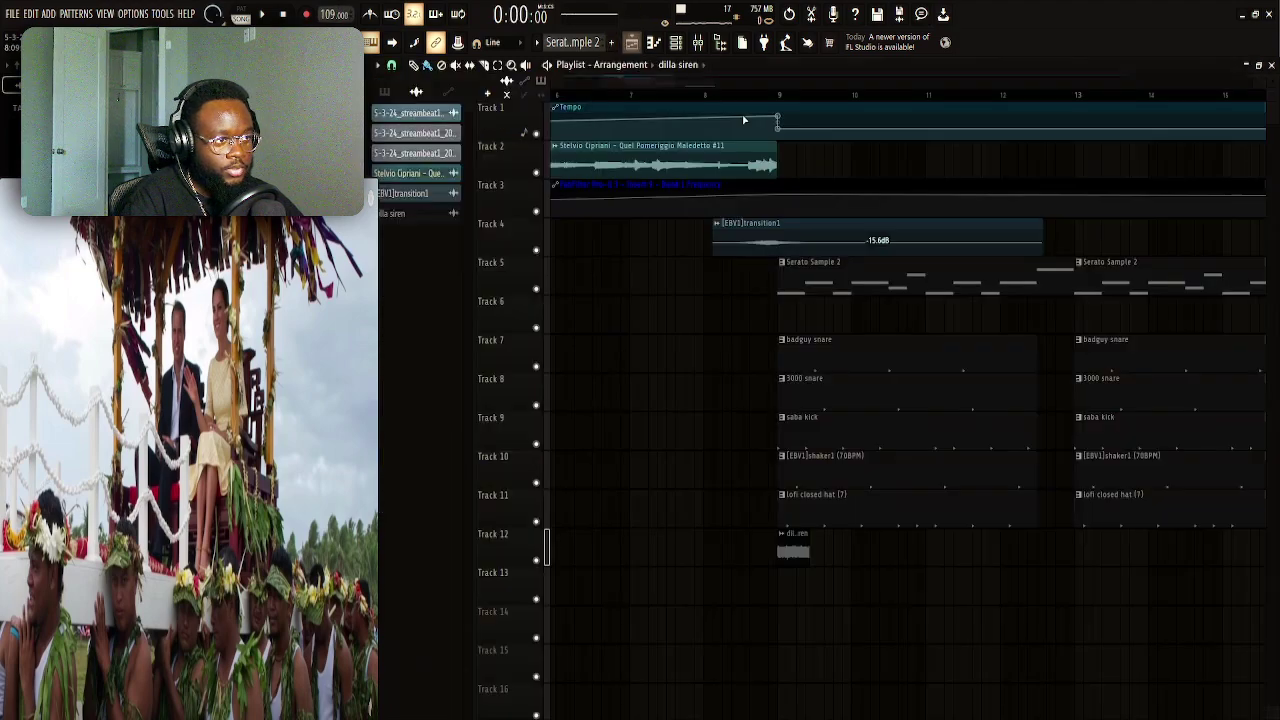
left_click(784, 97)
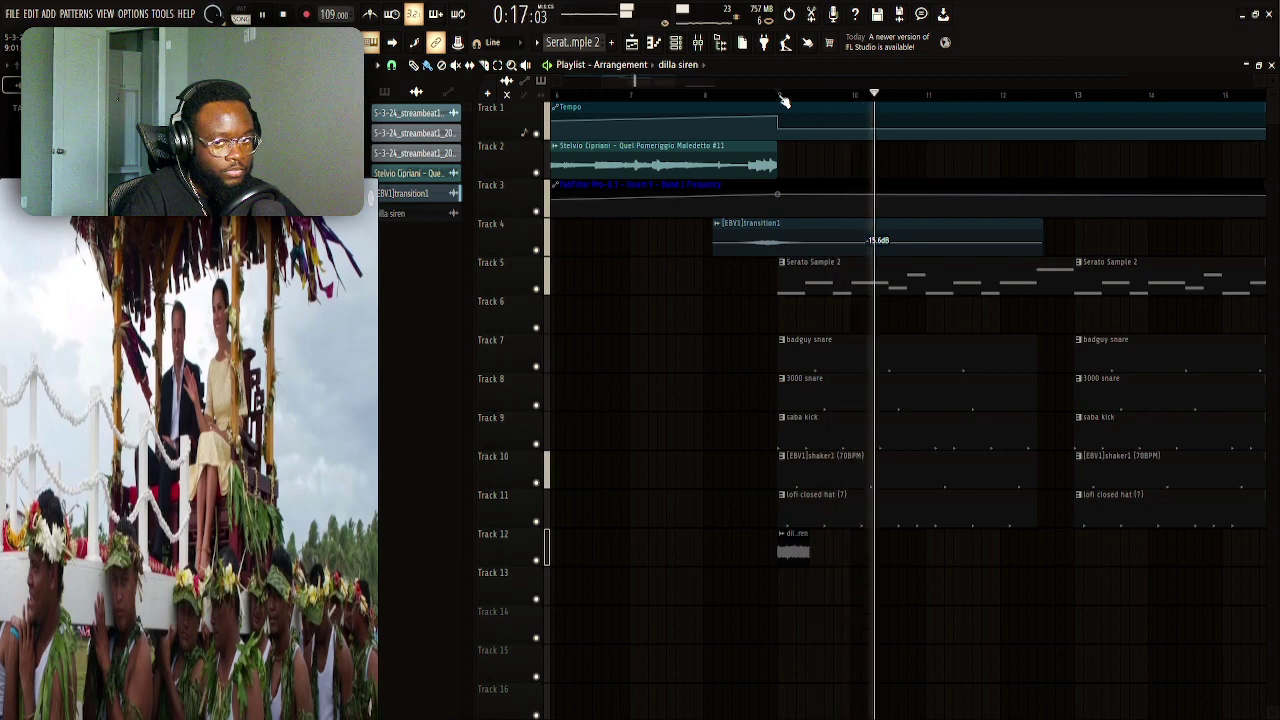
key("space")
left_click(697, 42)
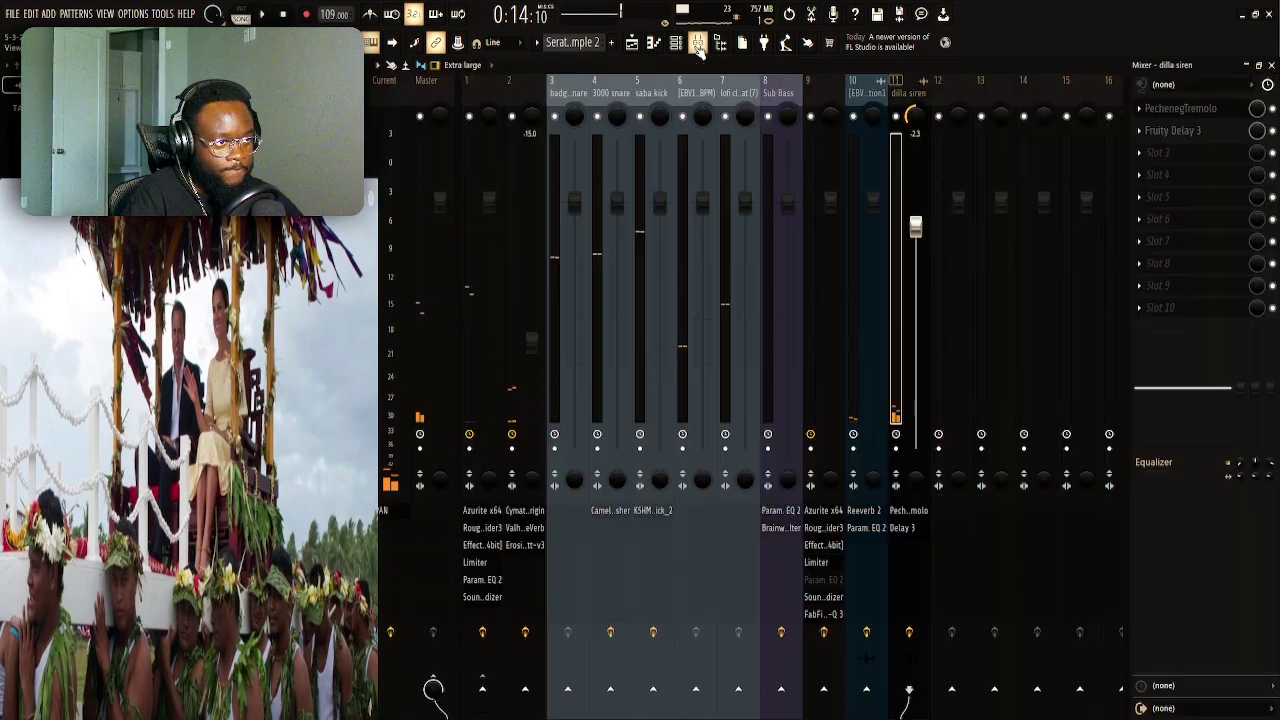
left_click(1198, 131)
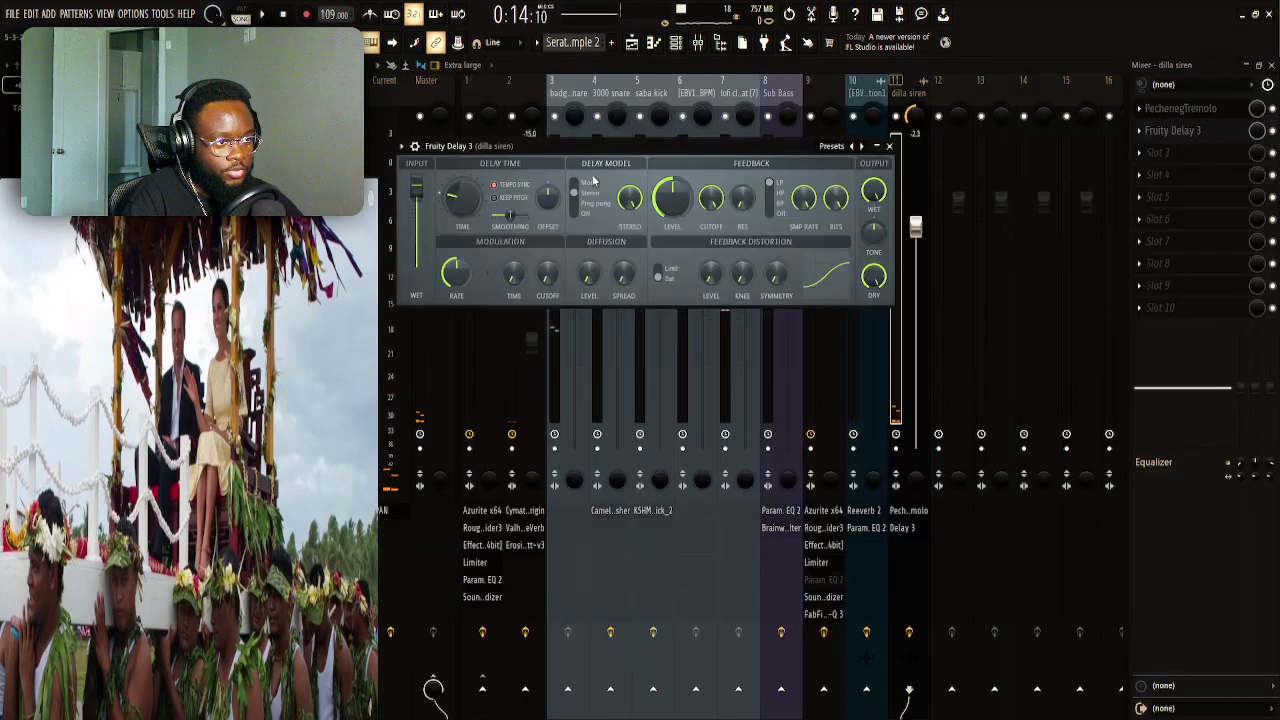
key("space")
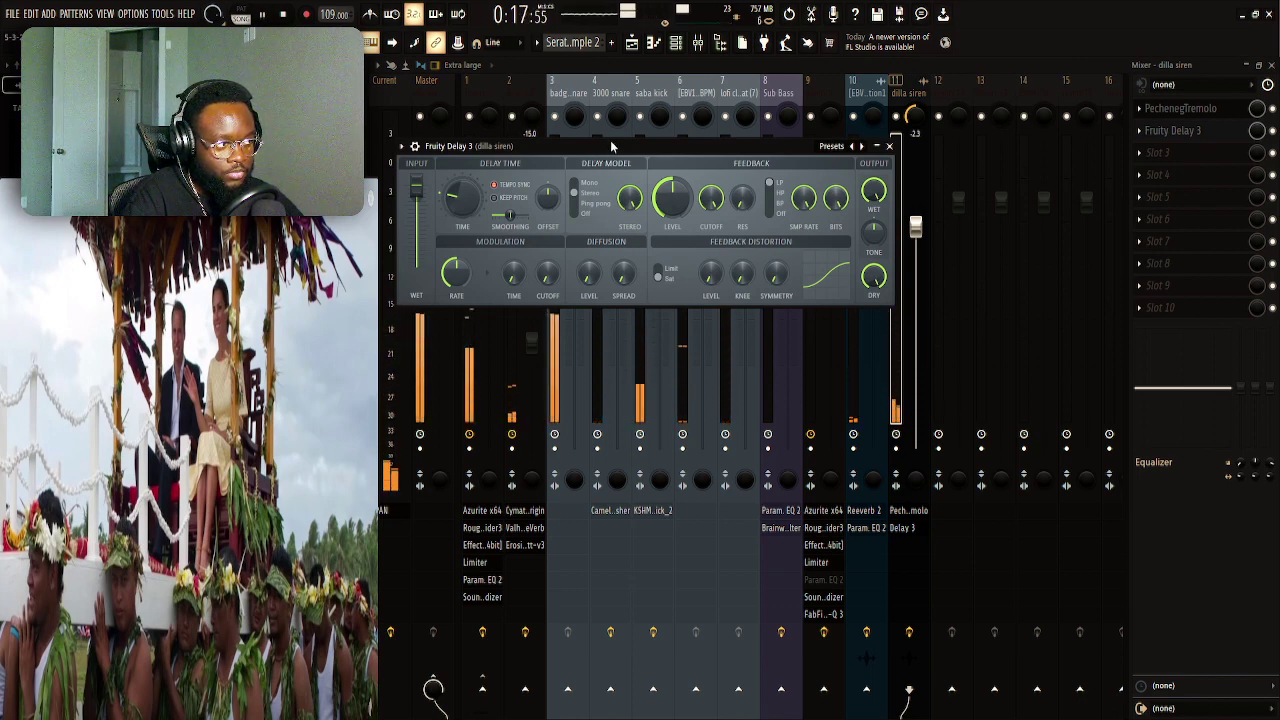
Replace PechenegTremolo with PanMan_2 in slot 1 of the dilla siren mixer track
left_click(1160, 130)
key("Delete")
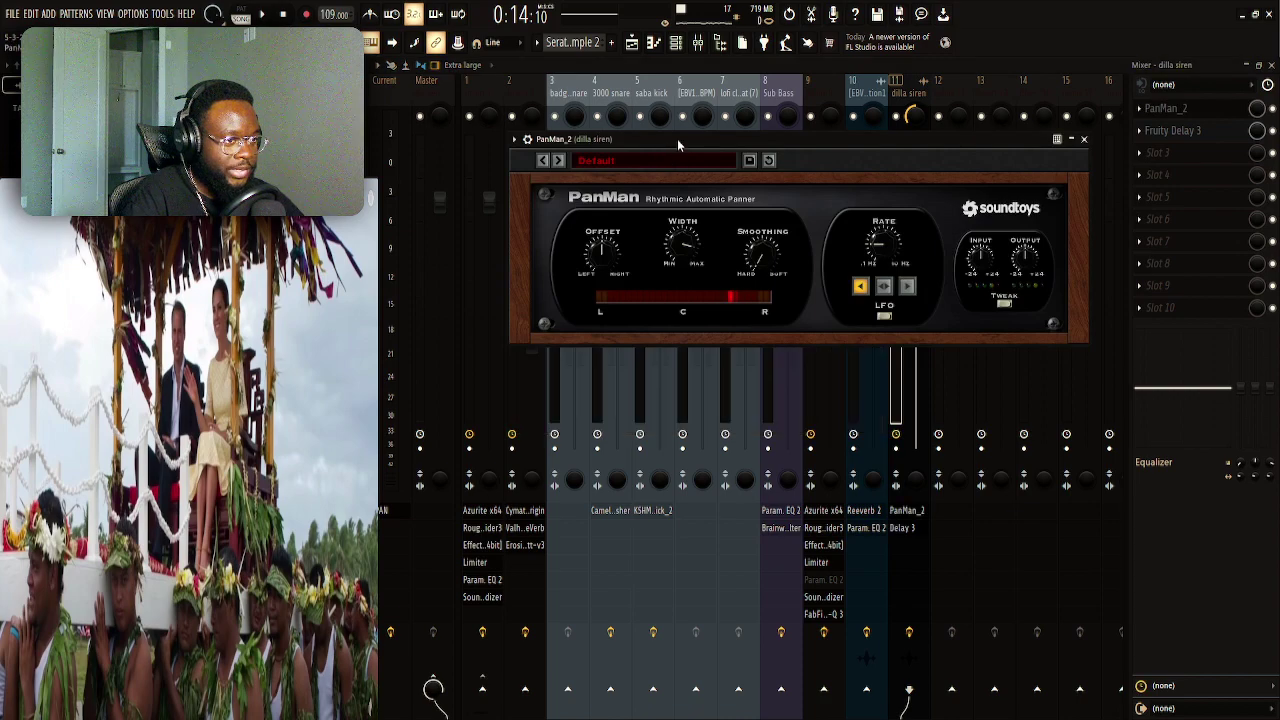
Try PanCake2-64bit in slot 3 of the dilla siren mixer track and remove it again
left_click_drag(680, 143, 650, 219)
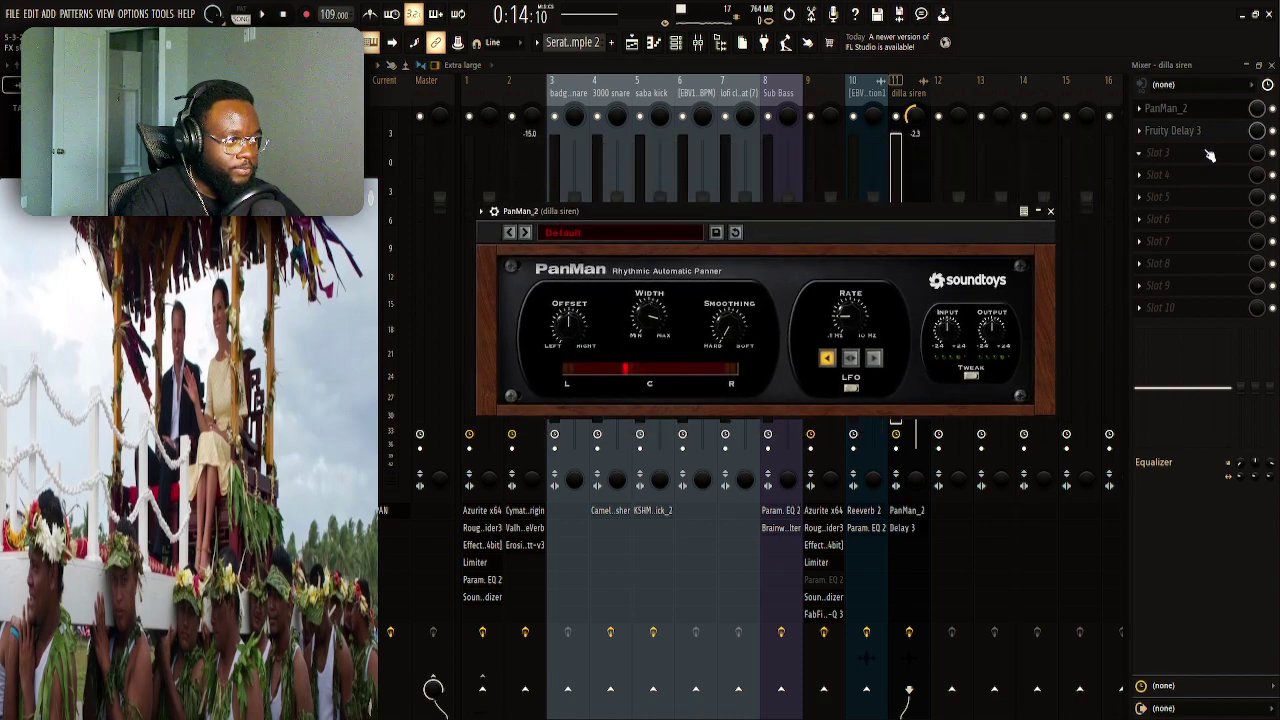
key("Escape")
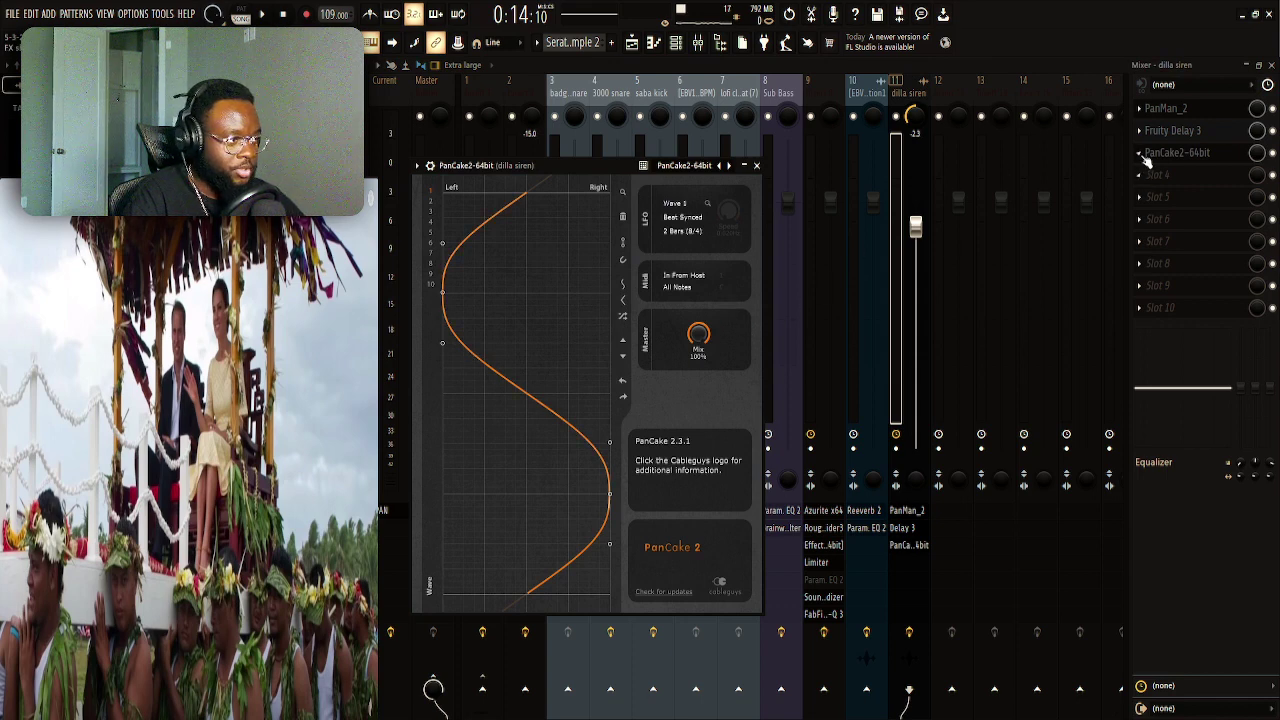
key("Escape")
key("ctrl+z")
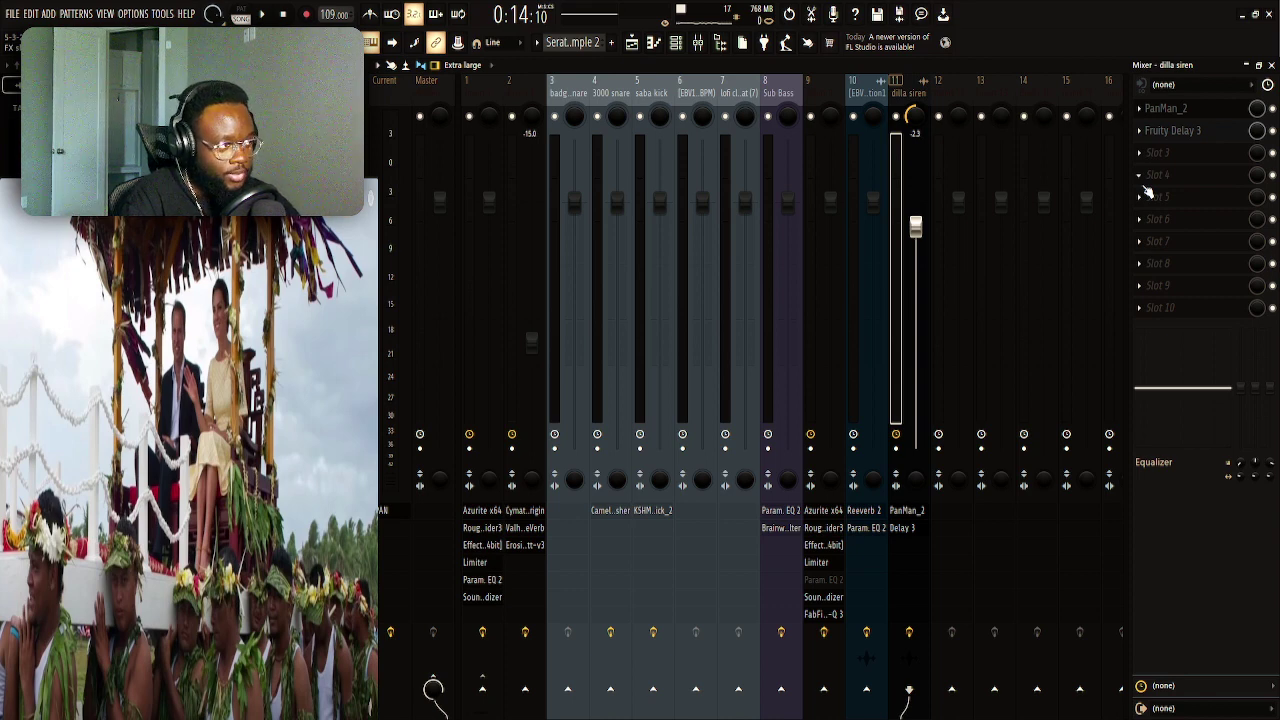
Lower PanMan_2's Width, switch its panning direction to back-and-forth, and audition the siren
left_click(1222, 114)
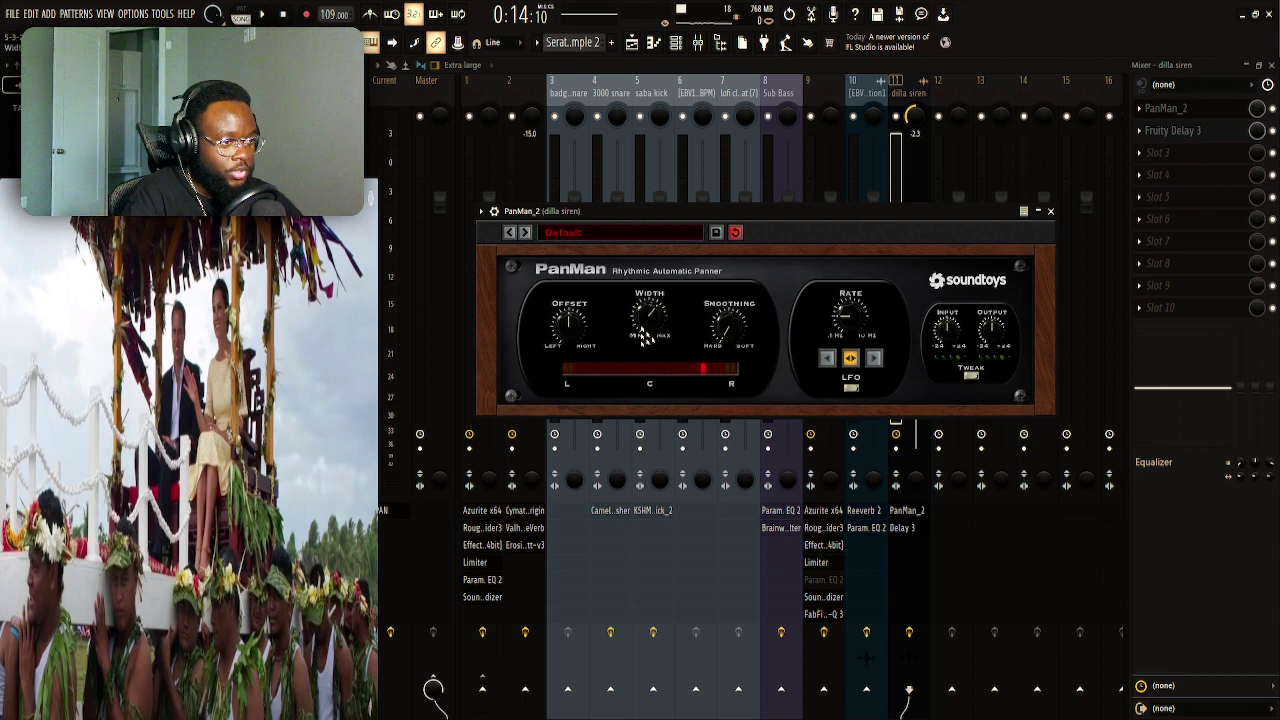
key("space")
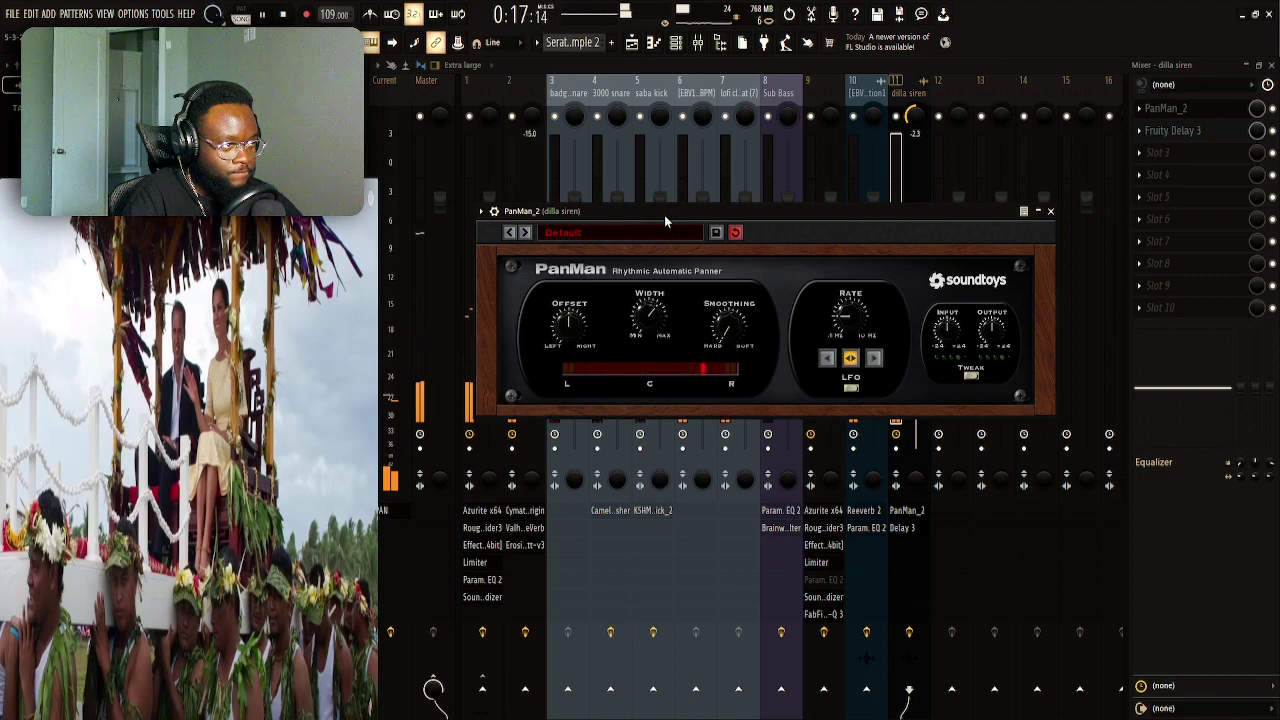
key("space")
left_click_drag(680, 213, 907, 395)
key("space")
key("space")
key("Escape")
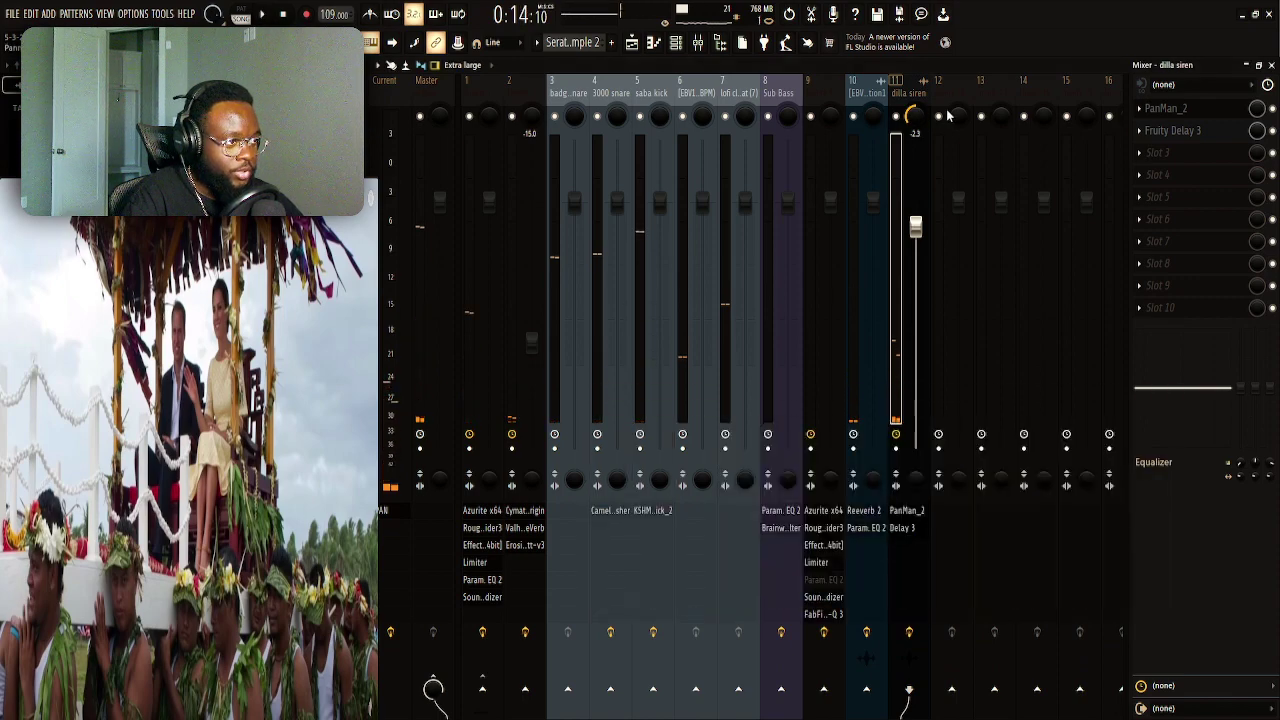
Open the dilla siren channel settings and test its channel panning during playback from bar 9
left_click(676, 42)
left_click(518, 502)
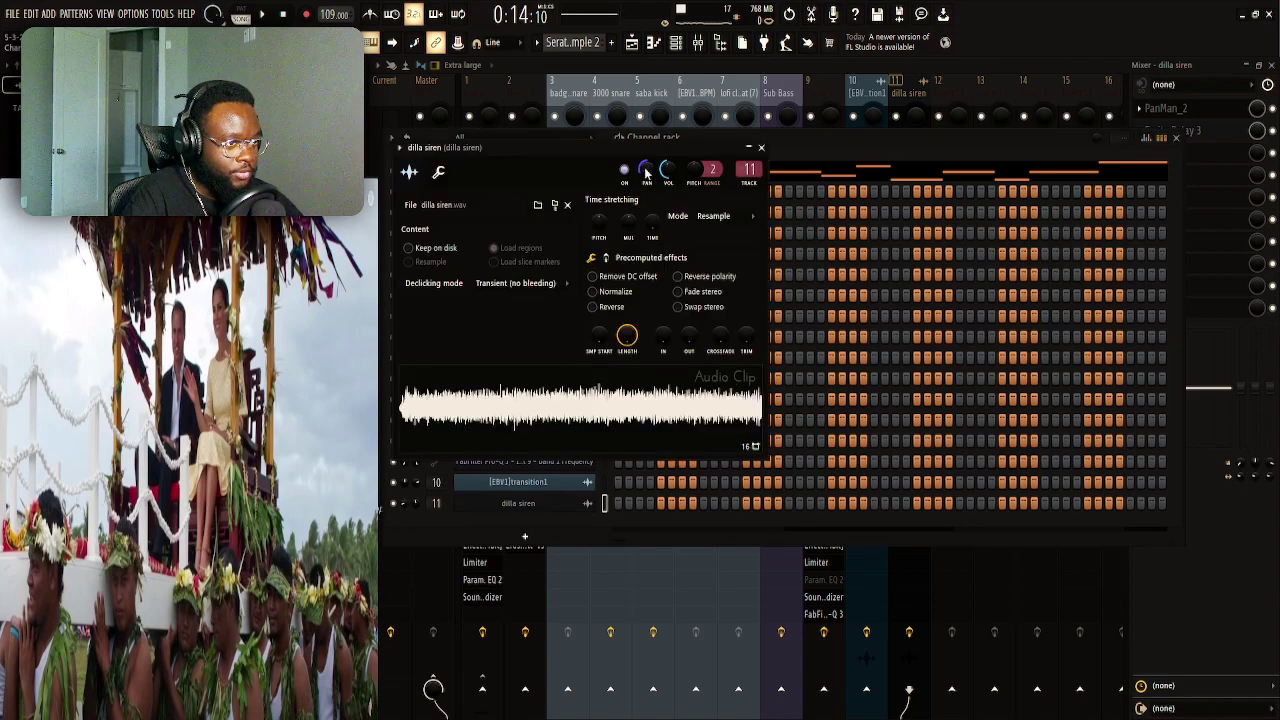
left_click_drag(758, 143, 758, 508)
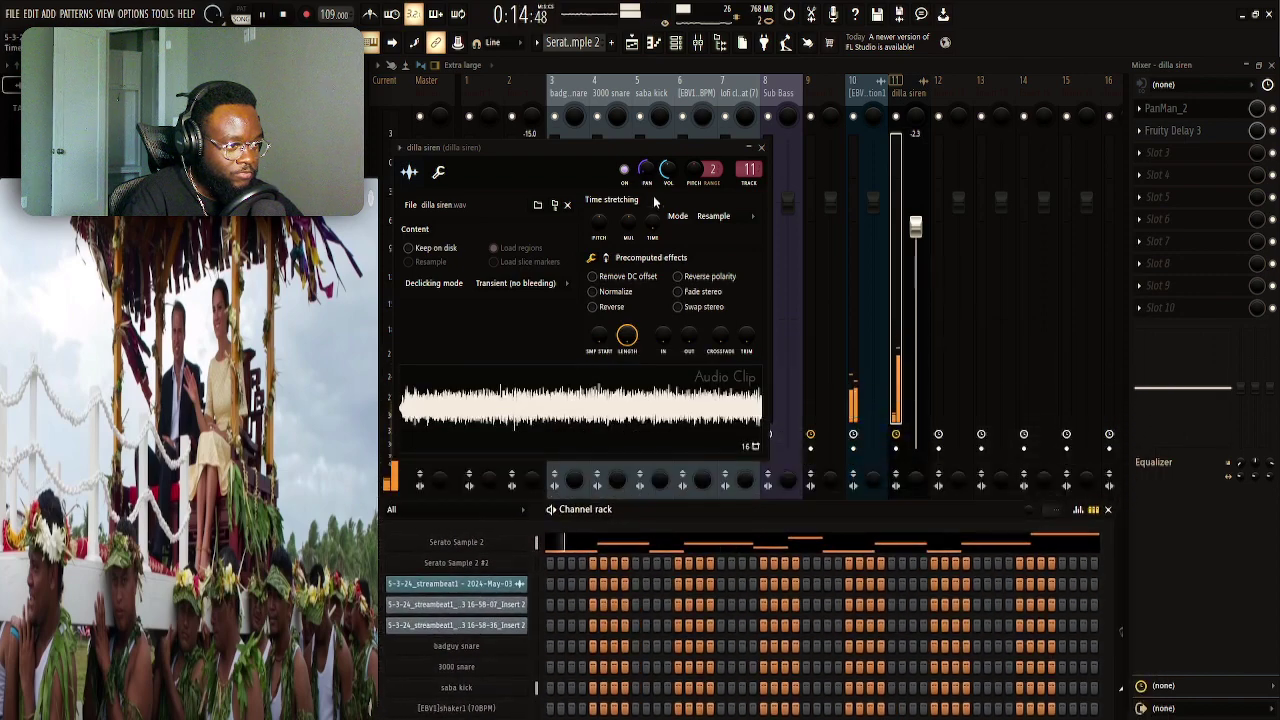
key("space")
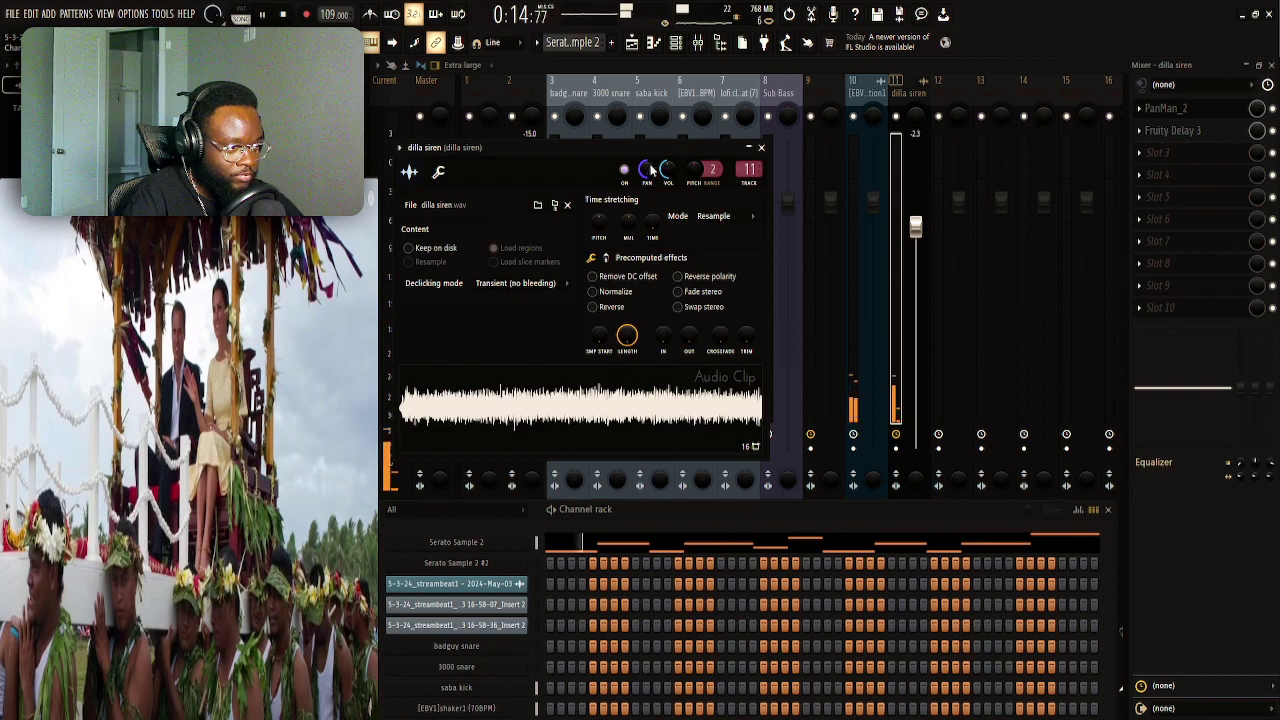
Bypass PanMan_2 and Fruity Delay 3 on the dilla siren track and audition the siren's channel panning without them
left_click(1272, 115)
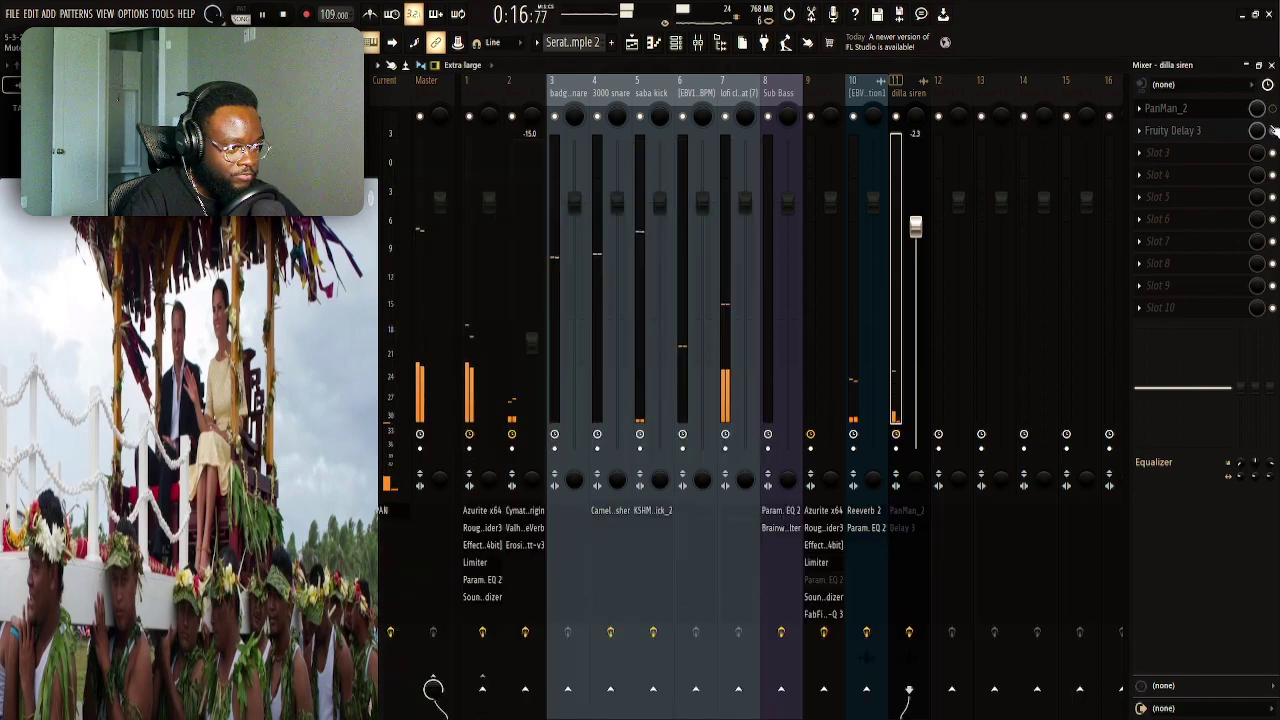
left_click(676, 42)
left_click_drag(572, 516, 650, 315)
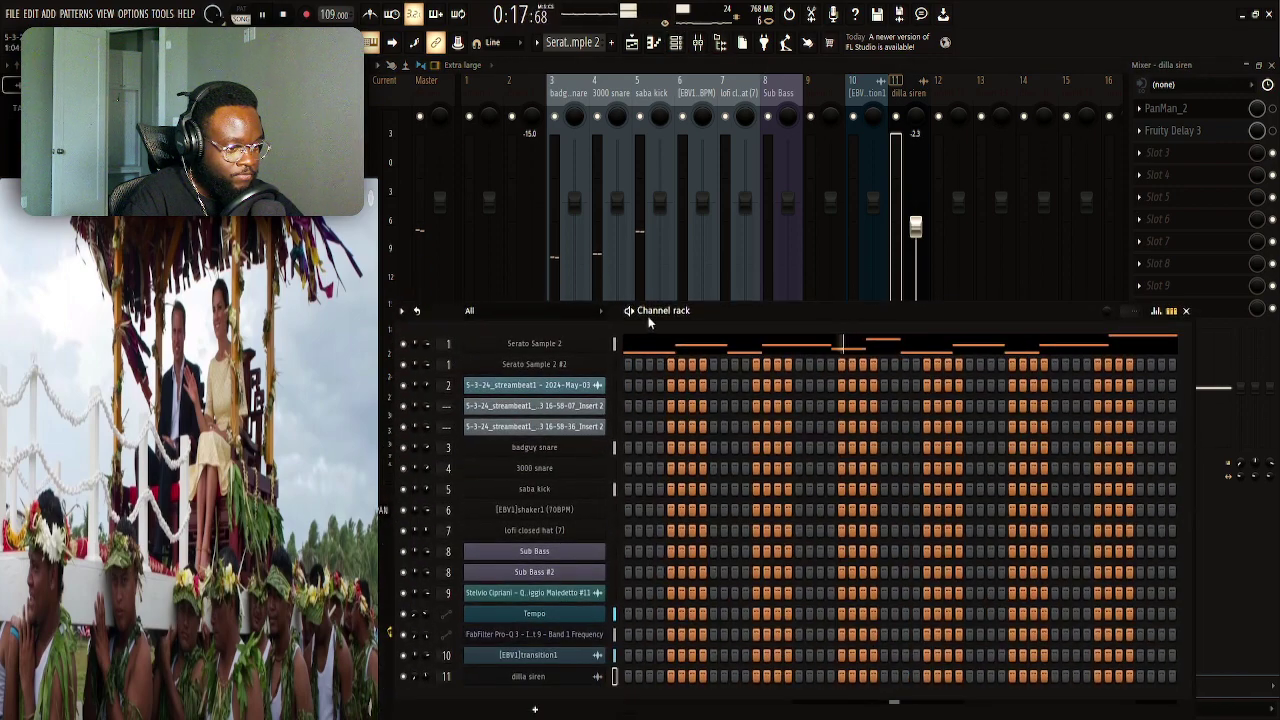
left_click(566, 677)
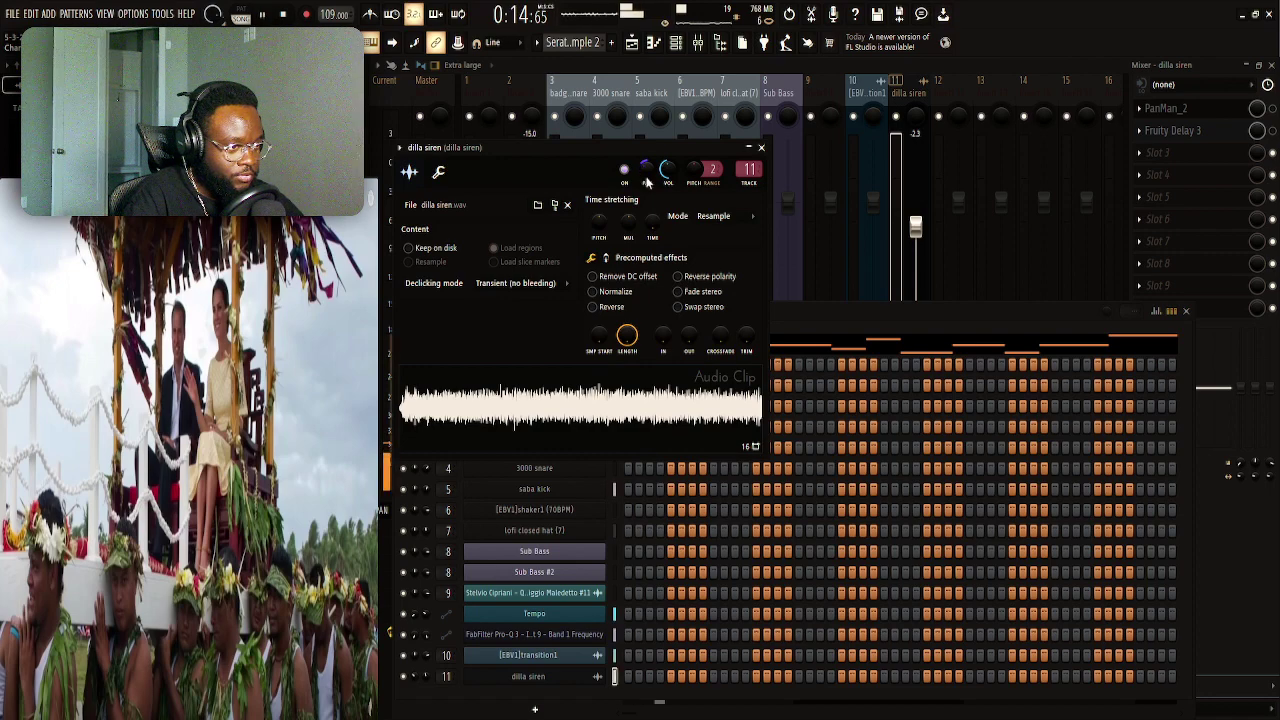
left_click_drag(795, 326, 772, 537)
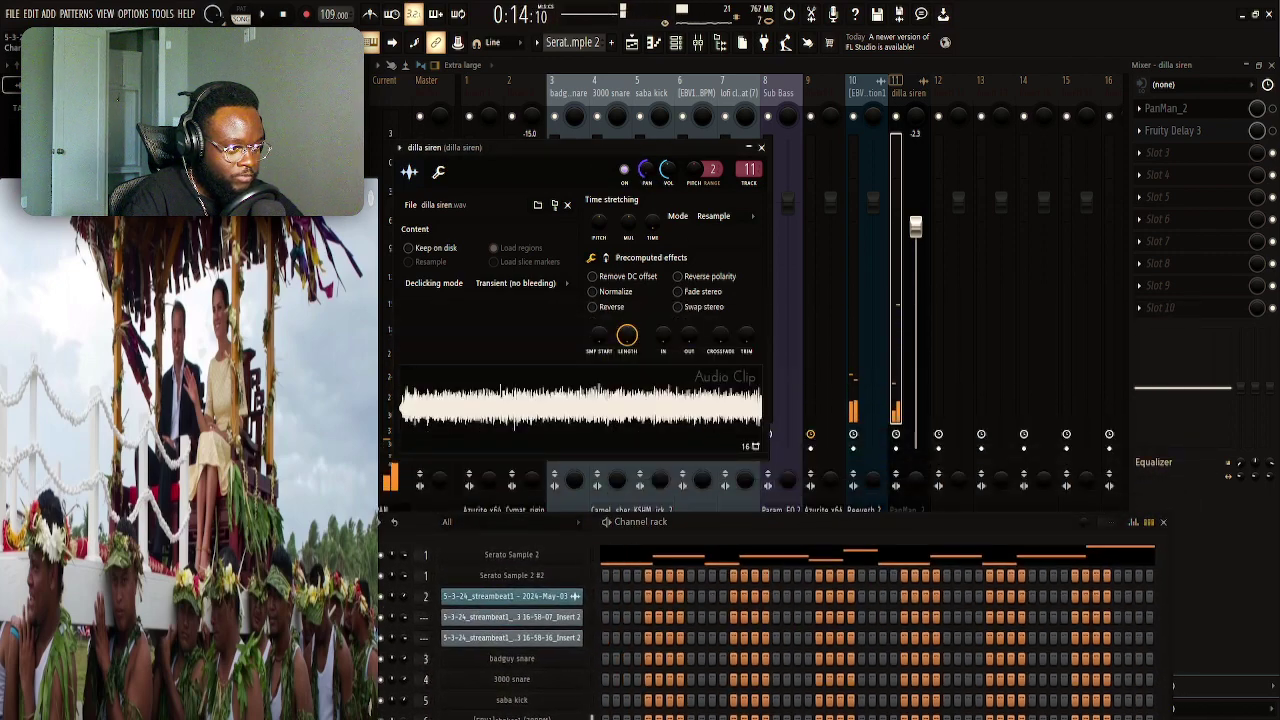
key("space")
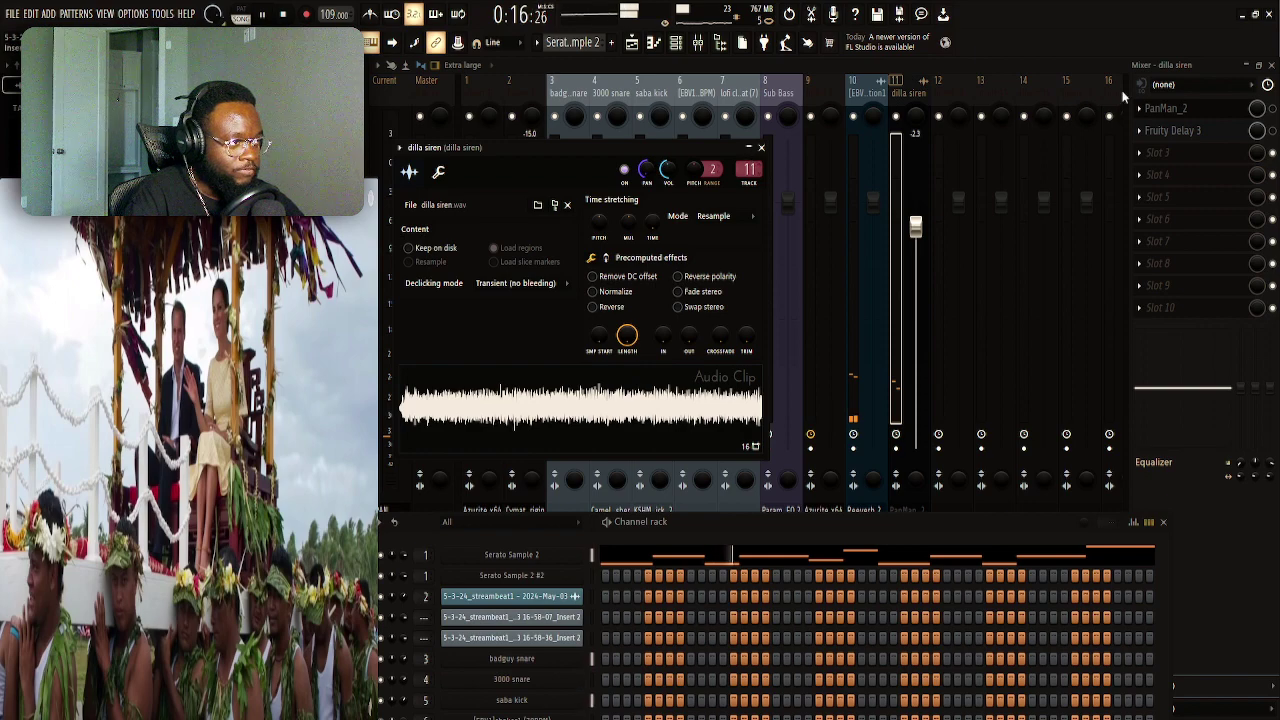
Add Edison to slot 3 of the dilla siren mixer track and record the siren during playback from bar 9
left_click(1124, 187)
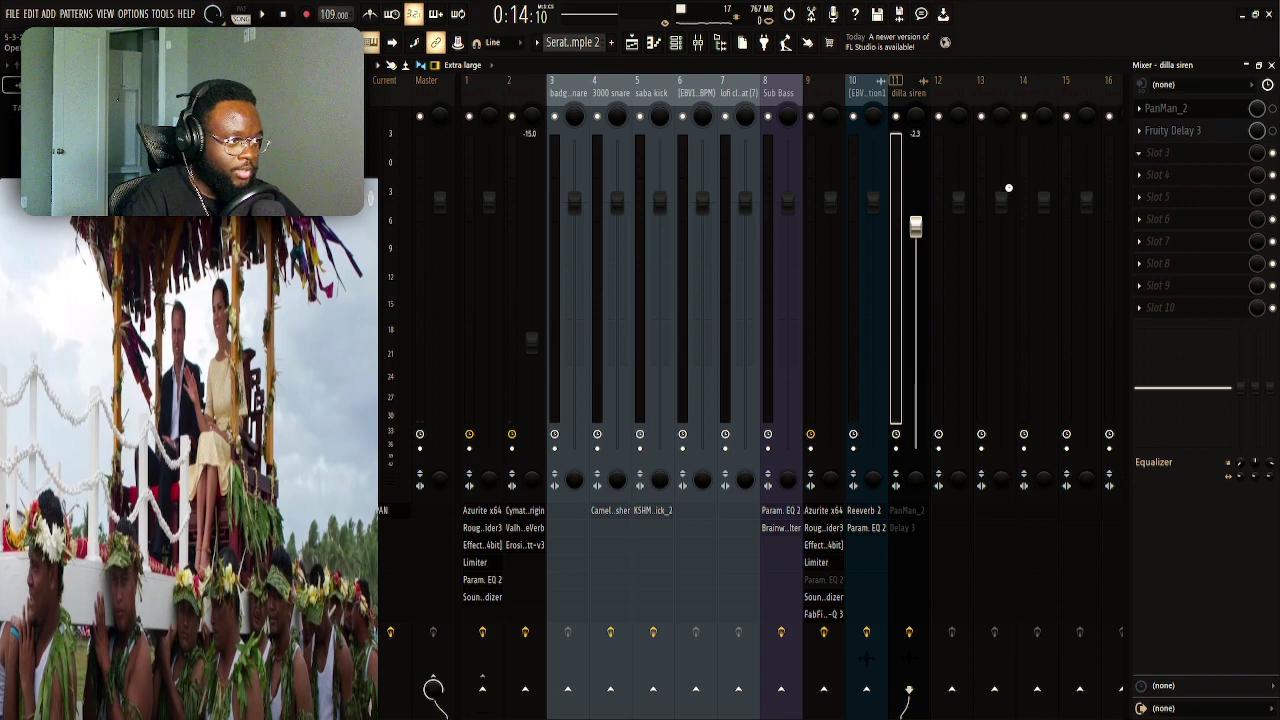
key("ctrl+e")
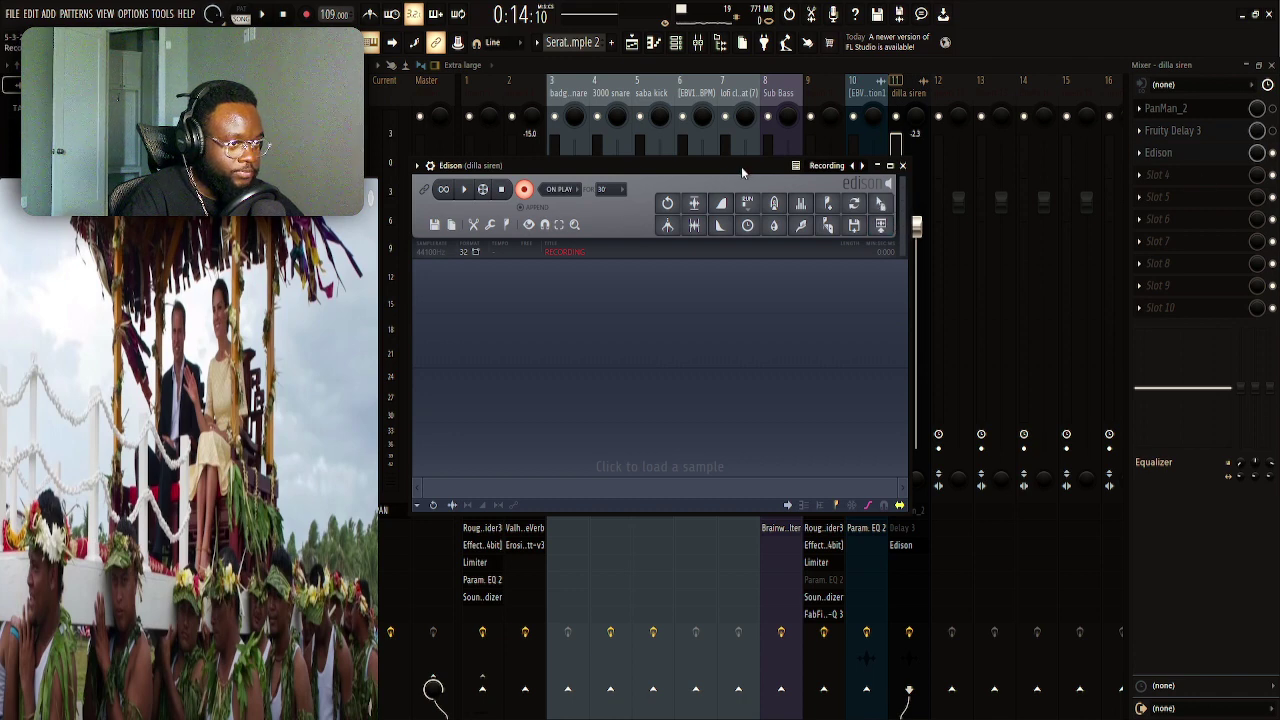
left_click(268, 14)
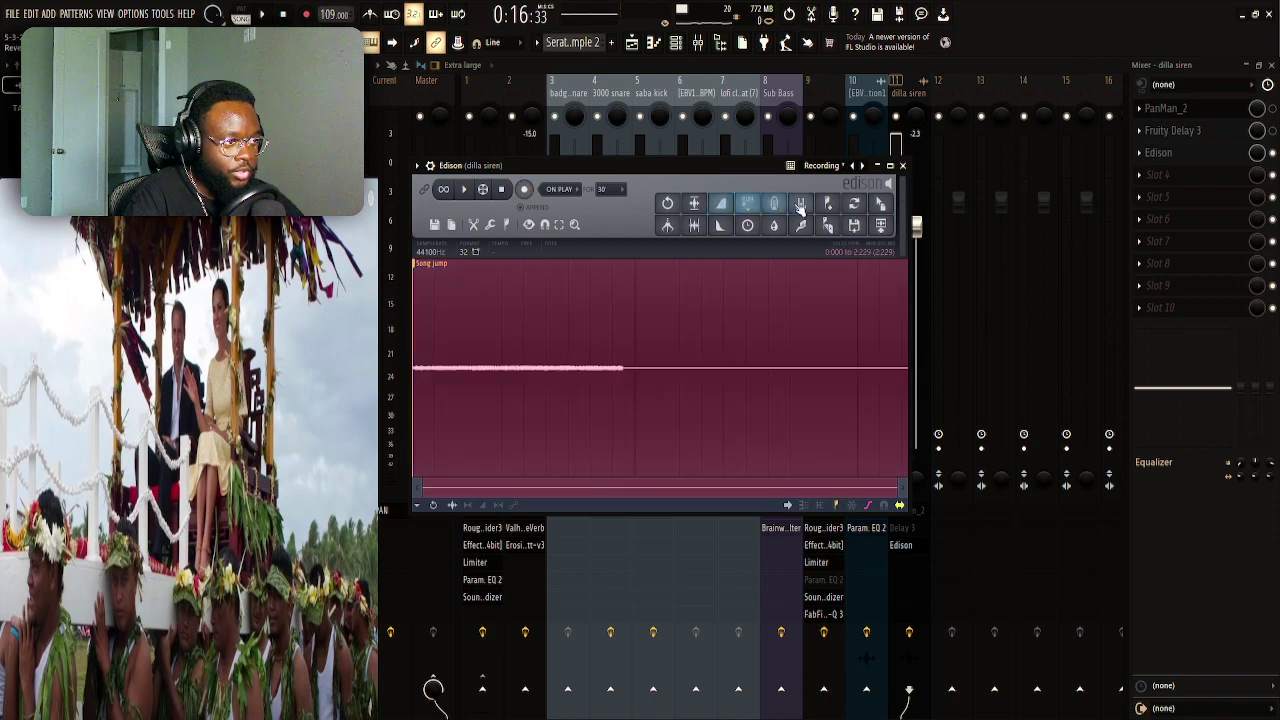
Place the Edison recording on playlist Track 13 at bar 9 and delete the original dilla siren clip from Track 12
left_click(902, 165)
key("F5")
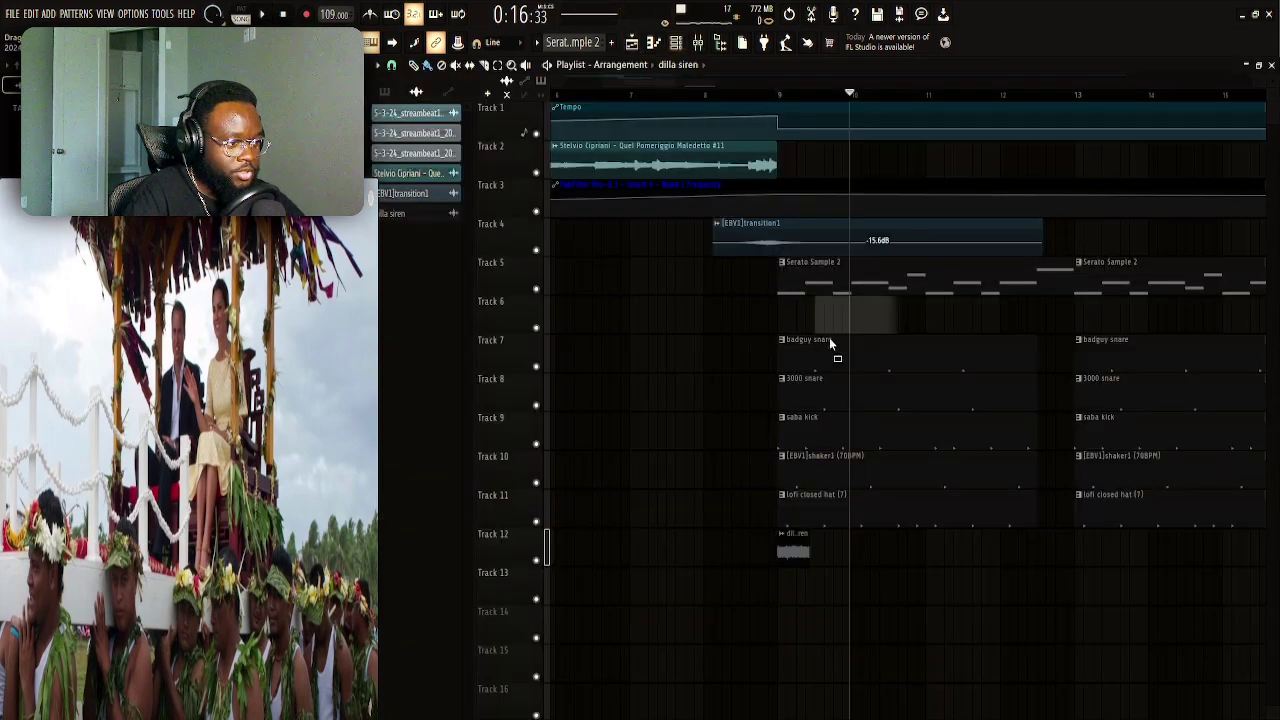
left_click_drag(827, 584, 782, 582)
right_click(792, 553)
Normalize the recorded siren clip on Track 13 and audition it from bar 9
double_click(807, 580)
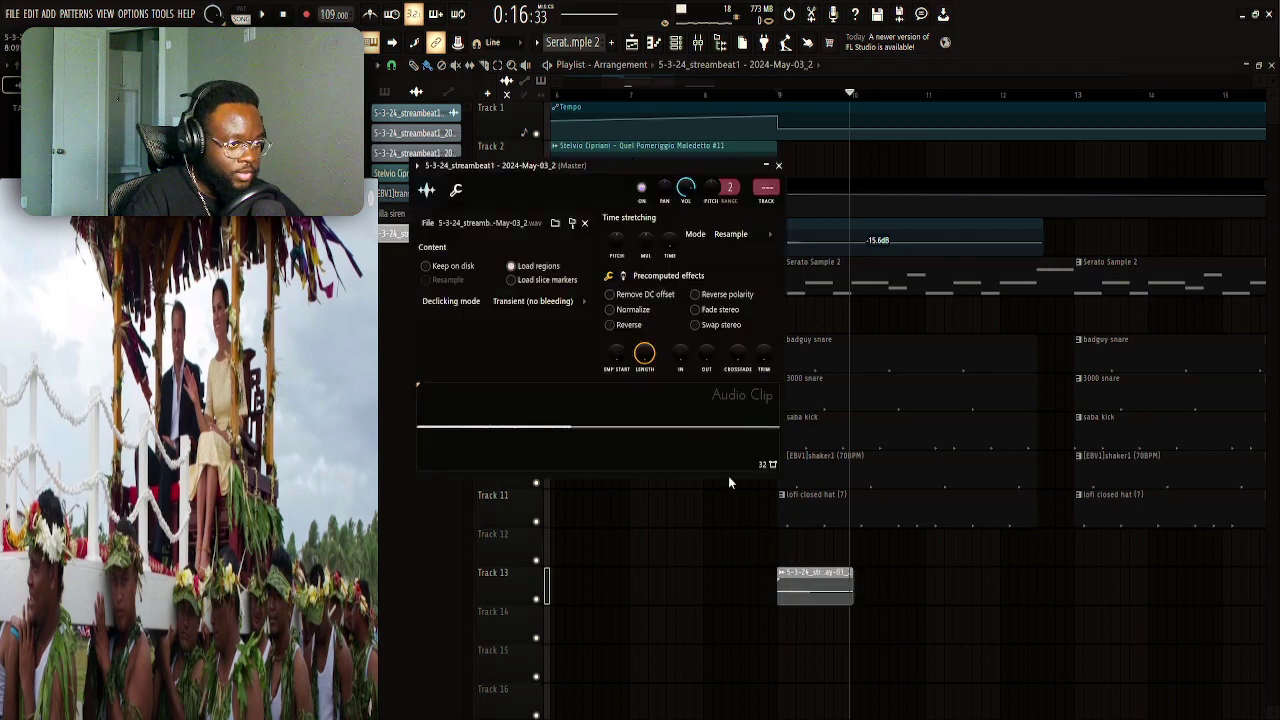
left_click(618, 310)
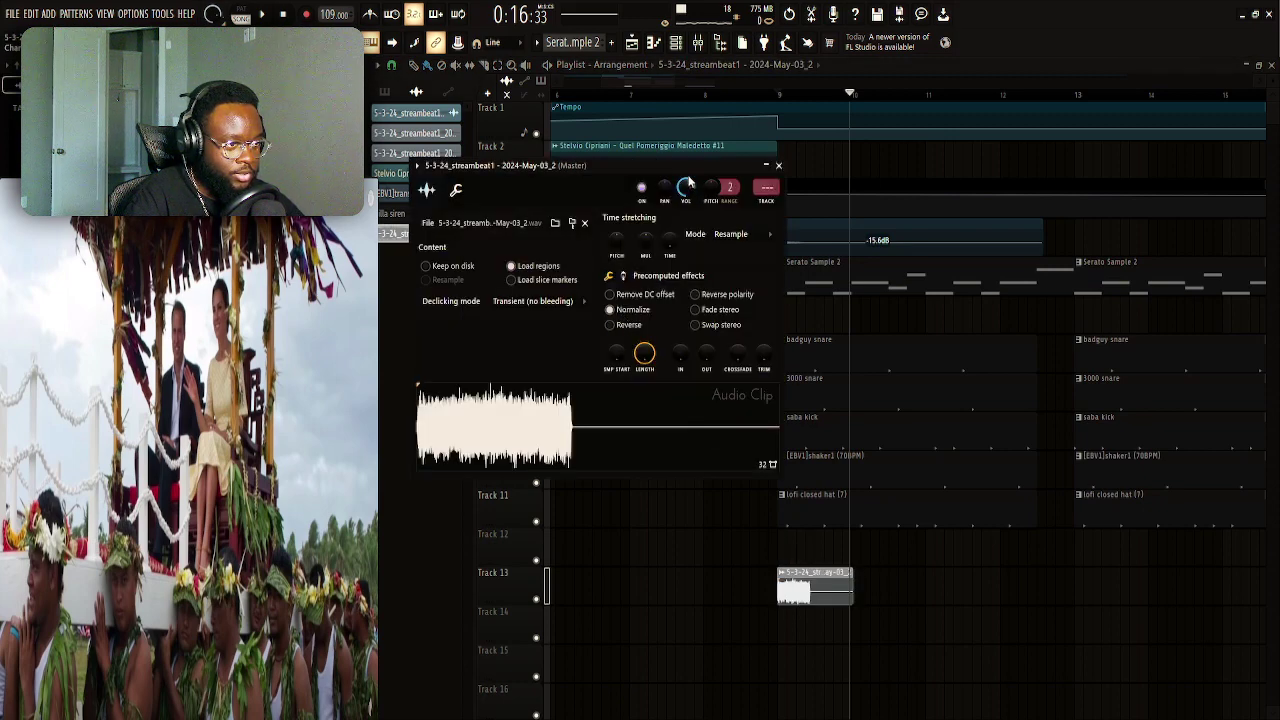
left_click(459, 191)
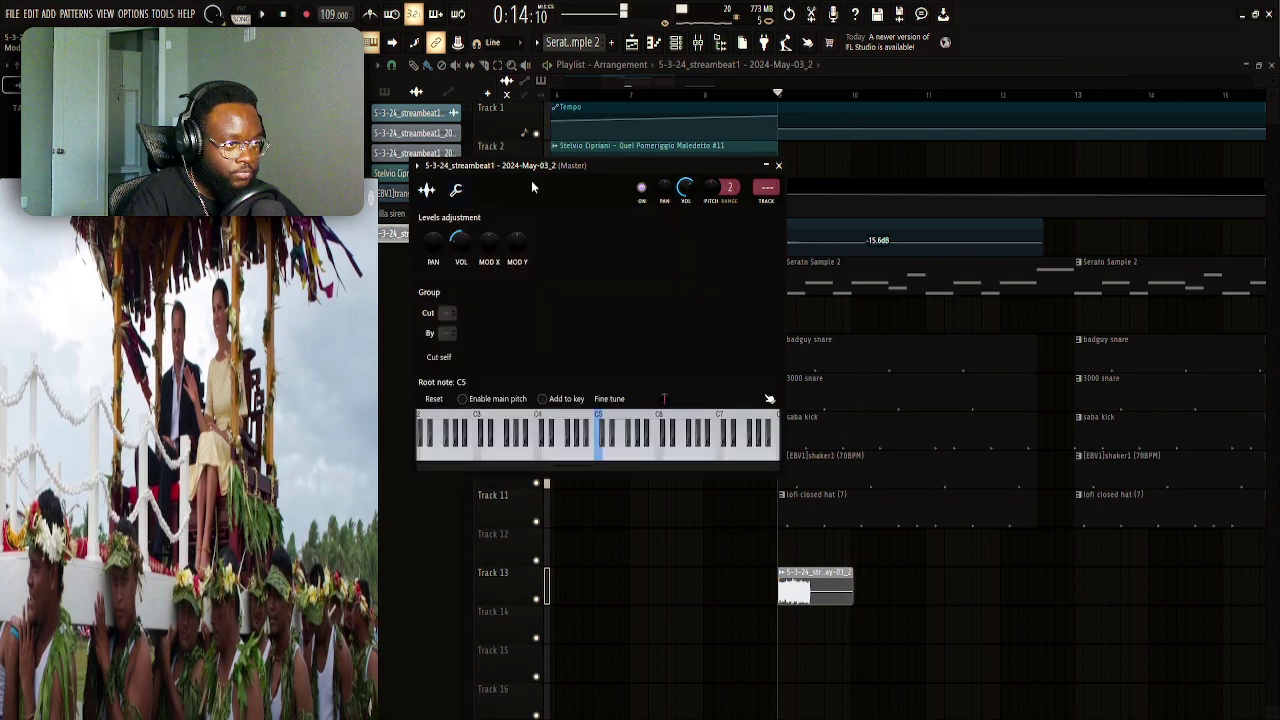
left_click(427, 190)
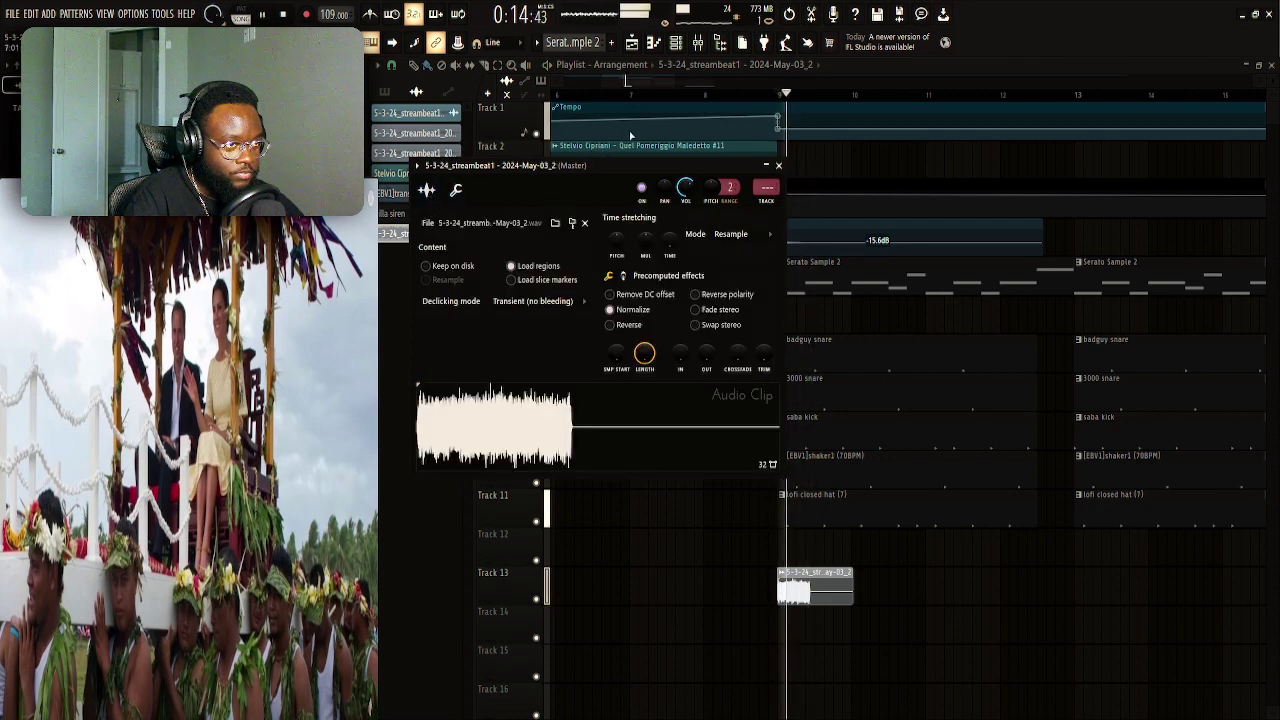
Bring up the mixer and the recorded siren's channel in the channel rack
left_click(699, 43)
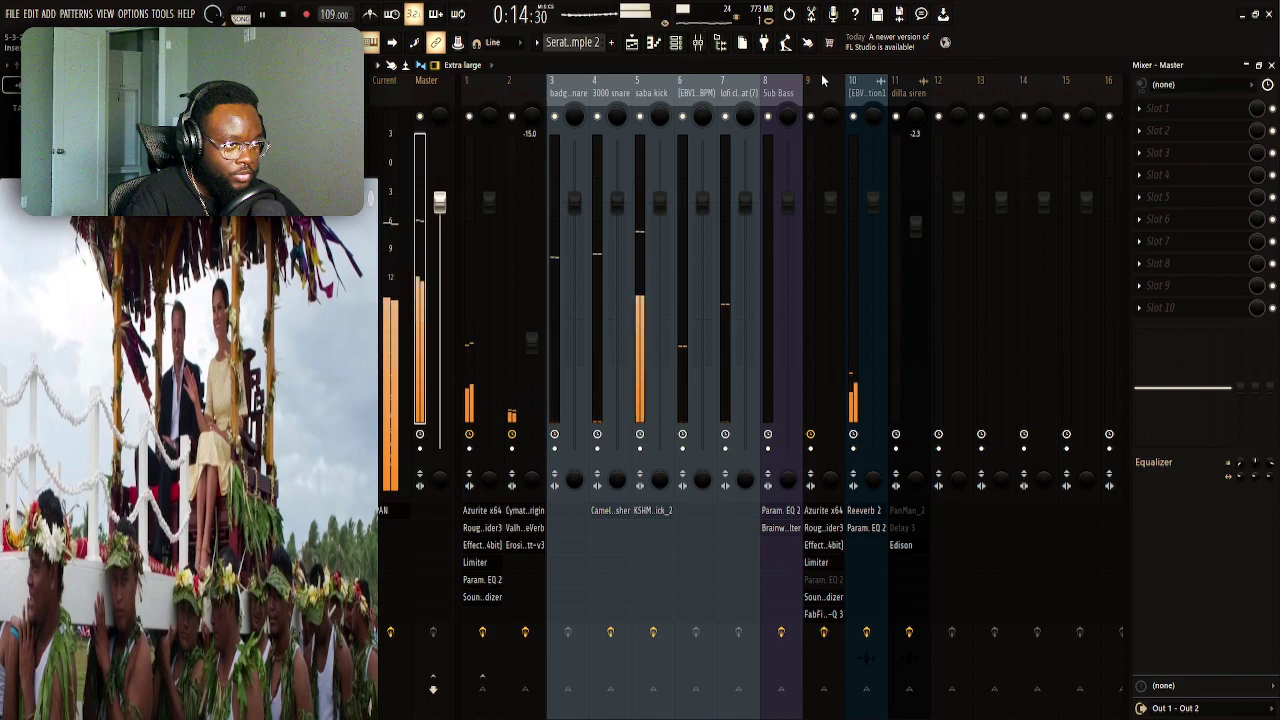
left_click(675, 43)
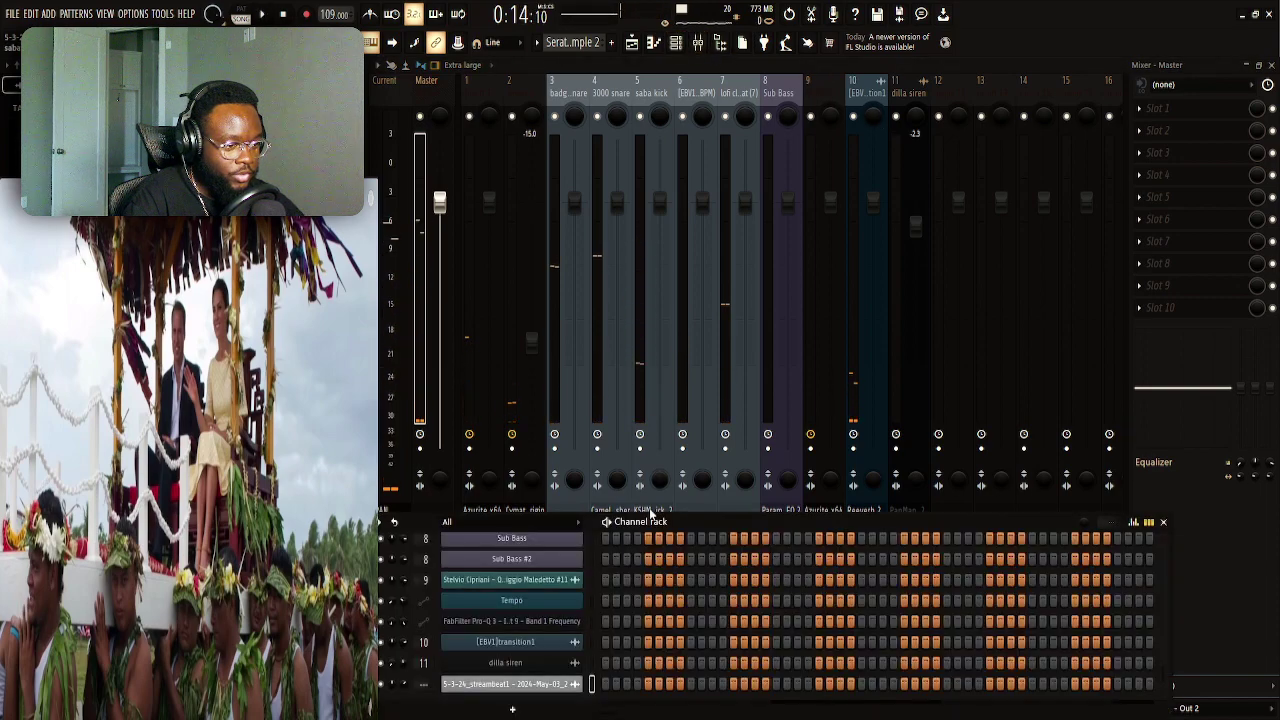
Route the recorded 5-3-24_streambeat1 clip to mixer insert 12 and audition it
left_click_drag(645, 522, 700, 327)
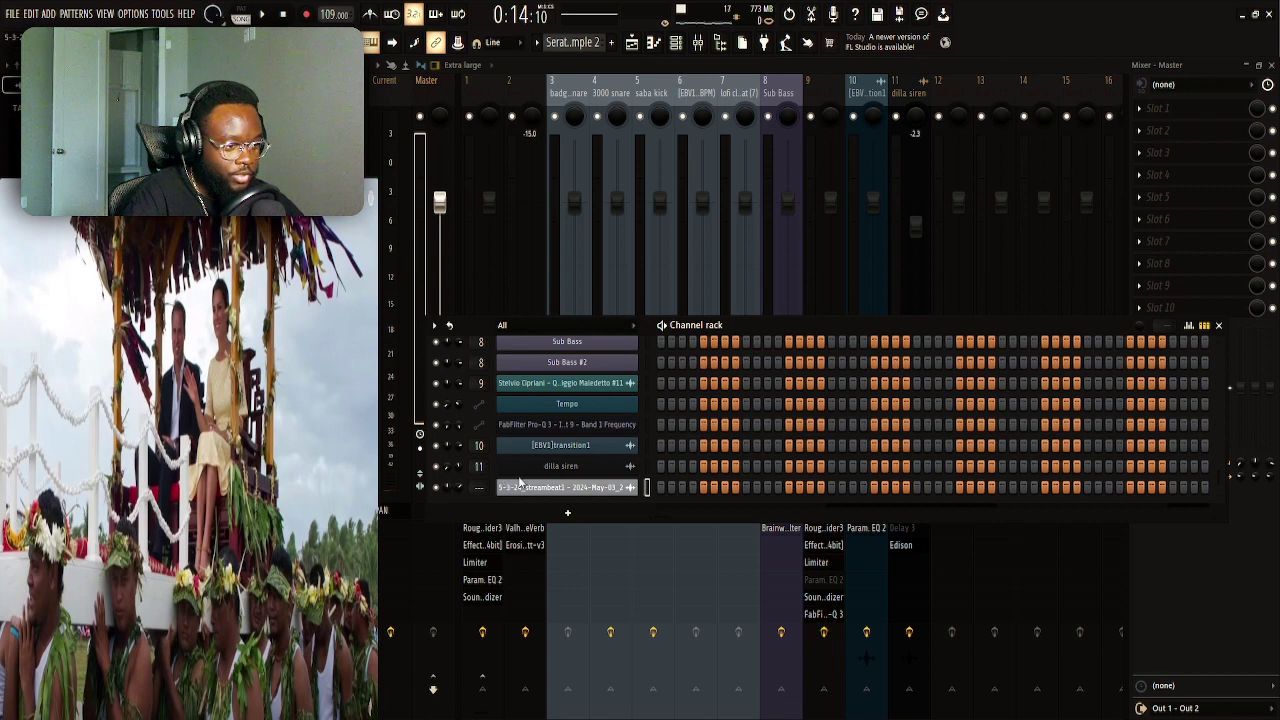
left_click_drag(478, 486, 951, 690)
key("space")
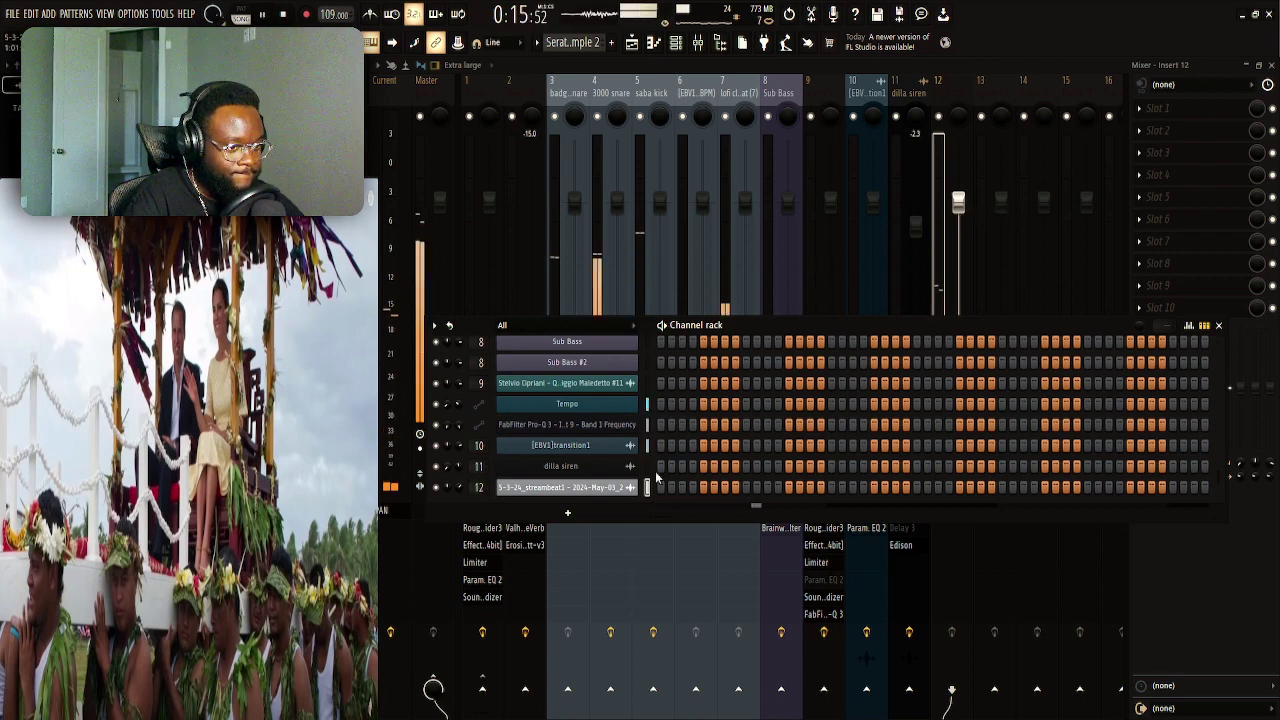
key("space")
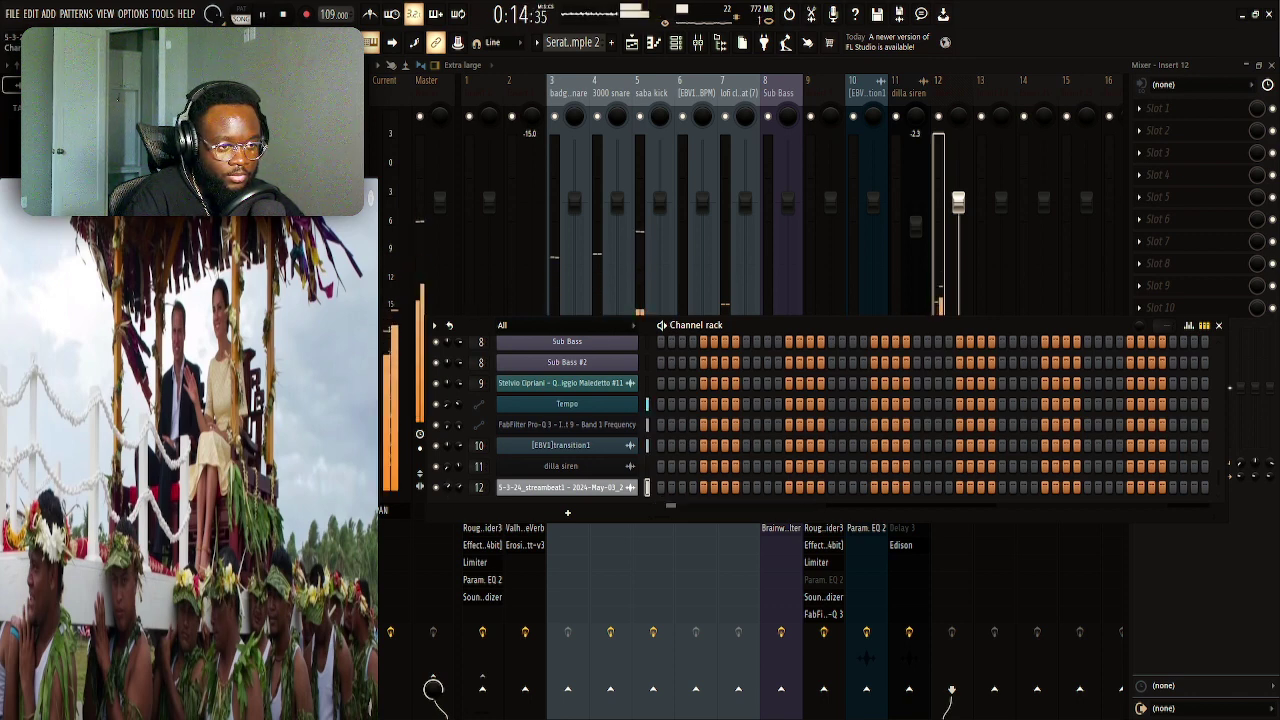
key("space")
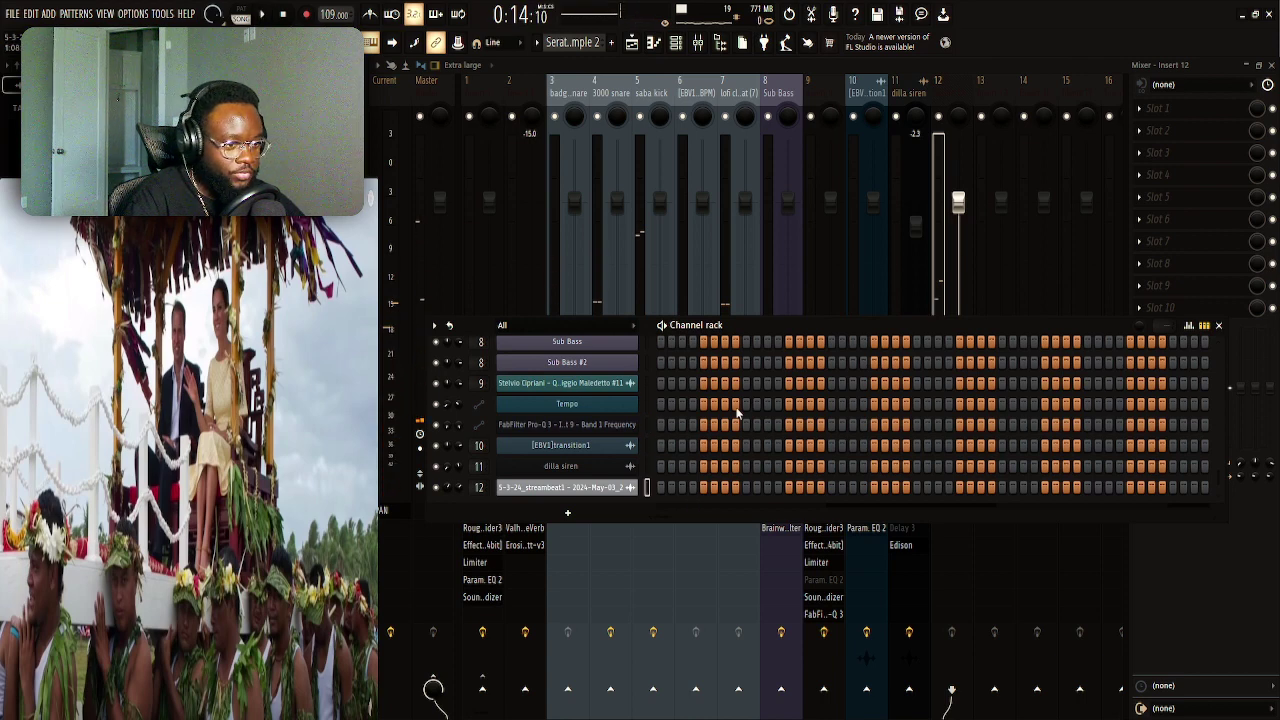
Reroute the recorded clip to insert 11 (dilla siren), with Edison removed and PanMan and Fruity Delay 3 enabled
scroll(478, 487, "down", 1)
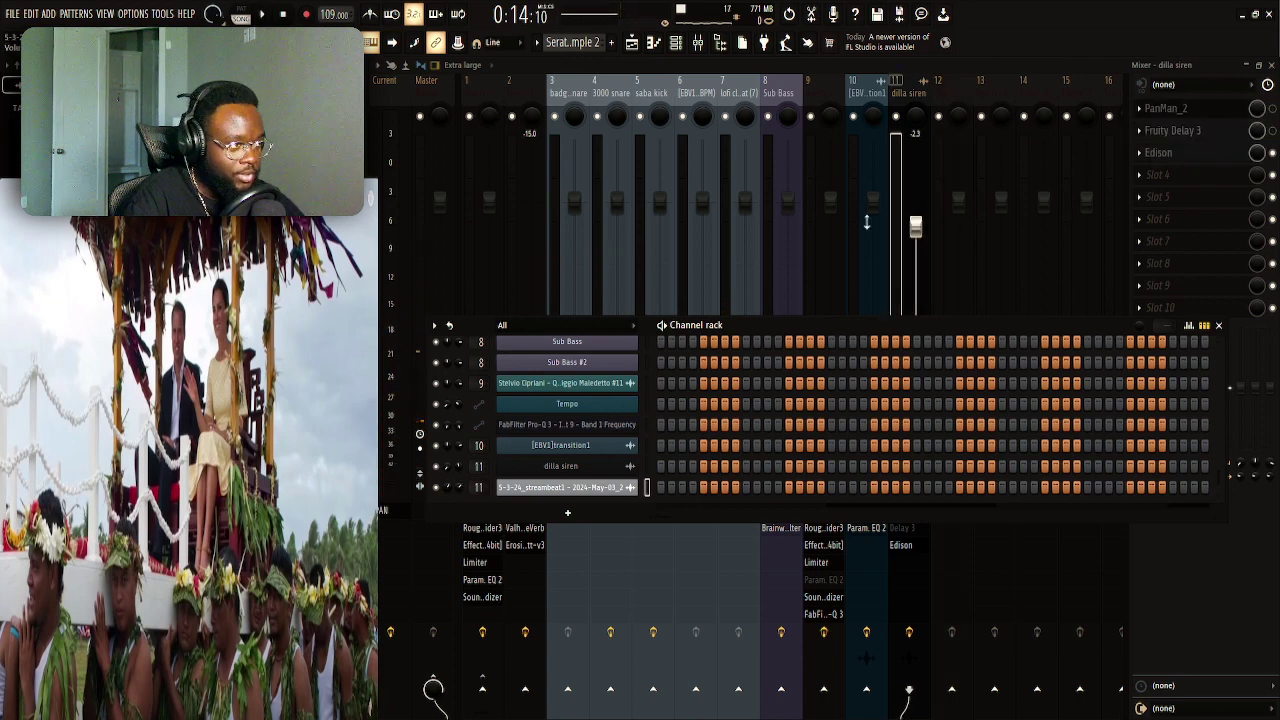
key("F6")
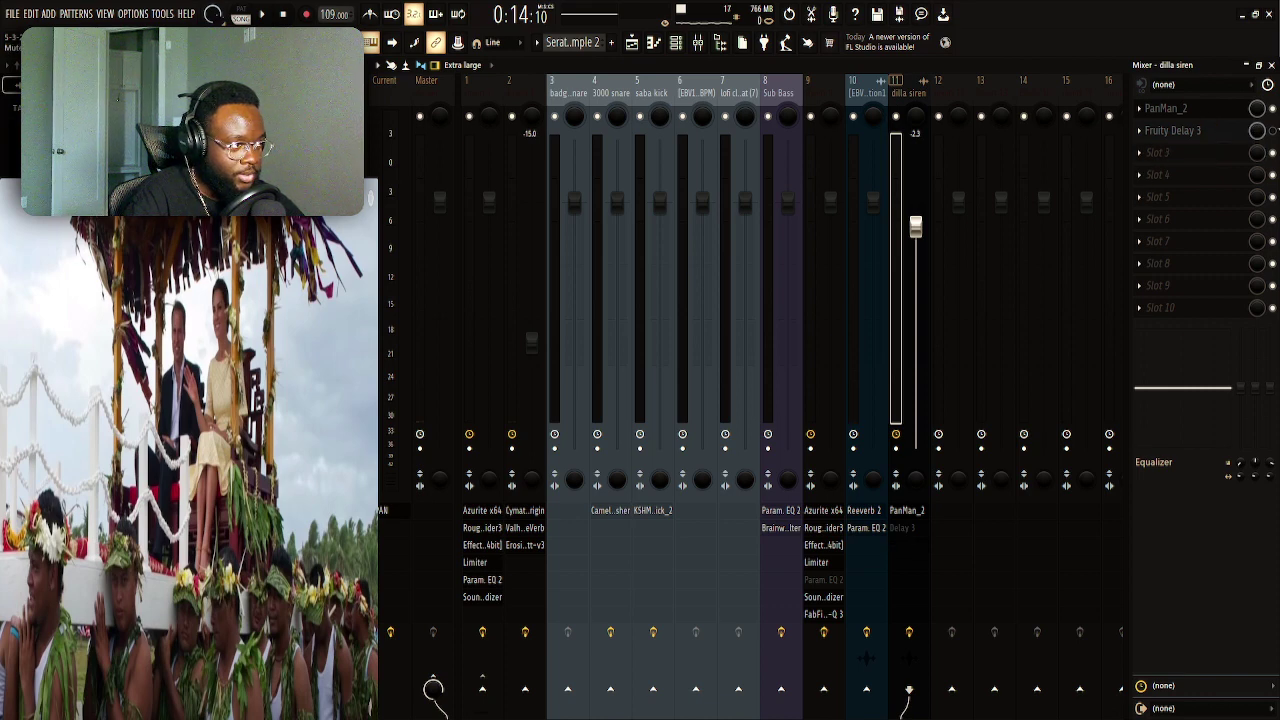
key("space")
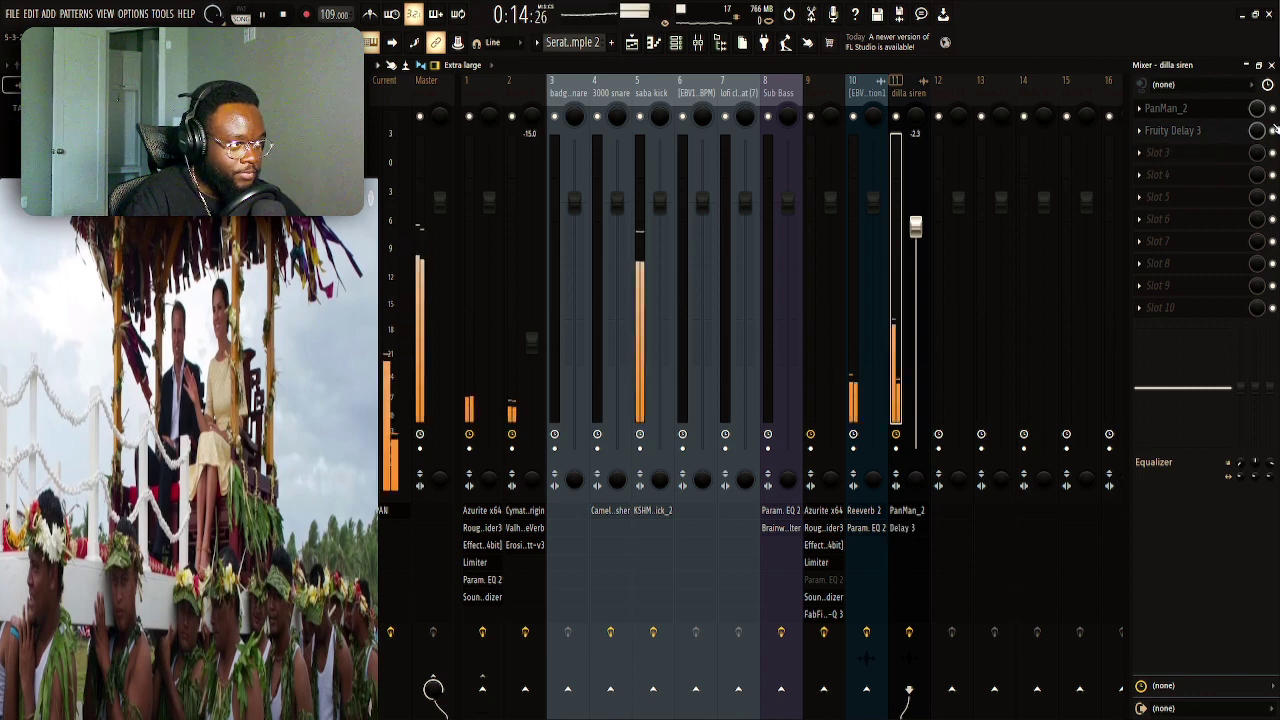
Audition the PanMan effect on the dilla siren insert during playback
left_click(1207, 112)
key("space")
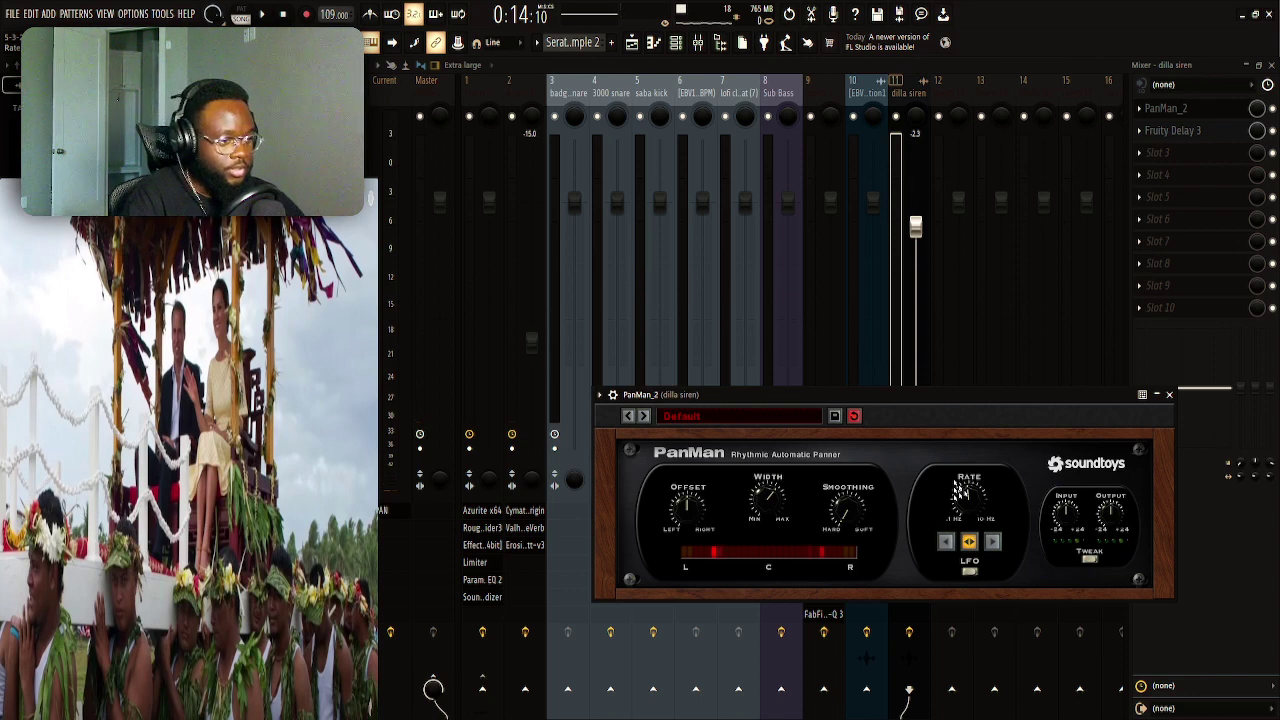
left_click_drag(919, 397, 910, 297)
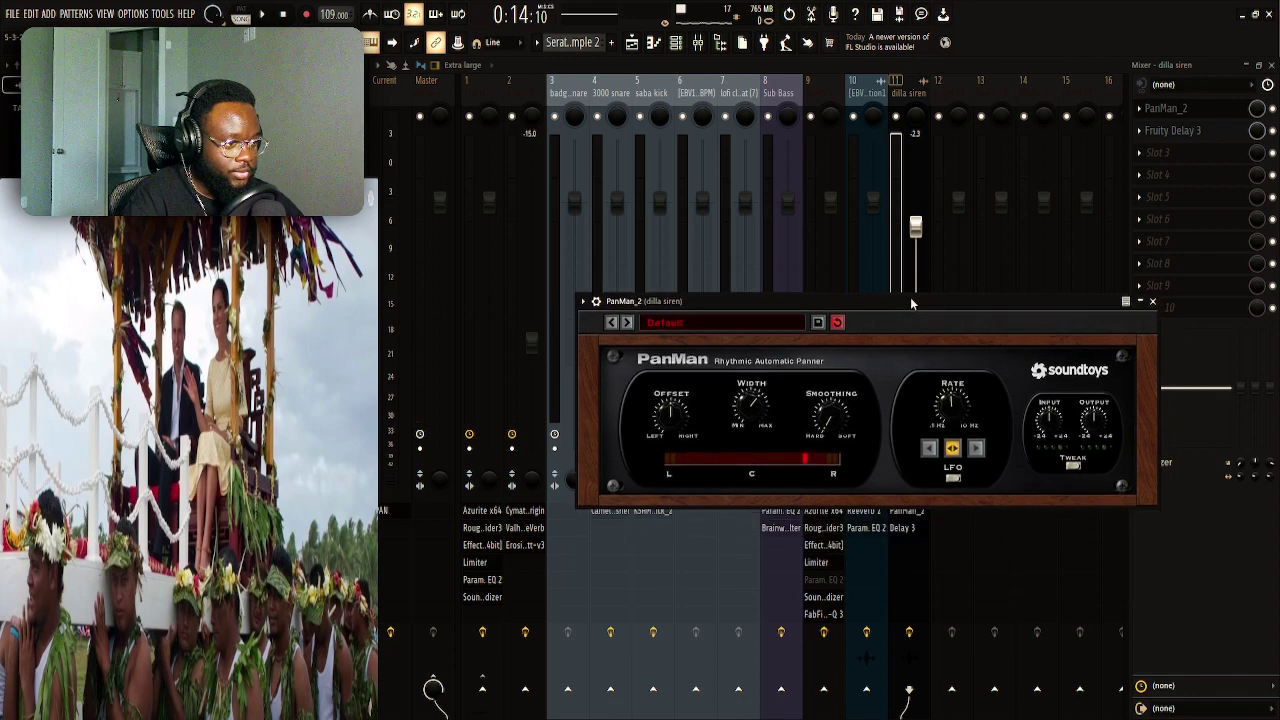
key("space")
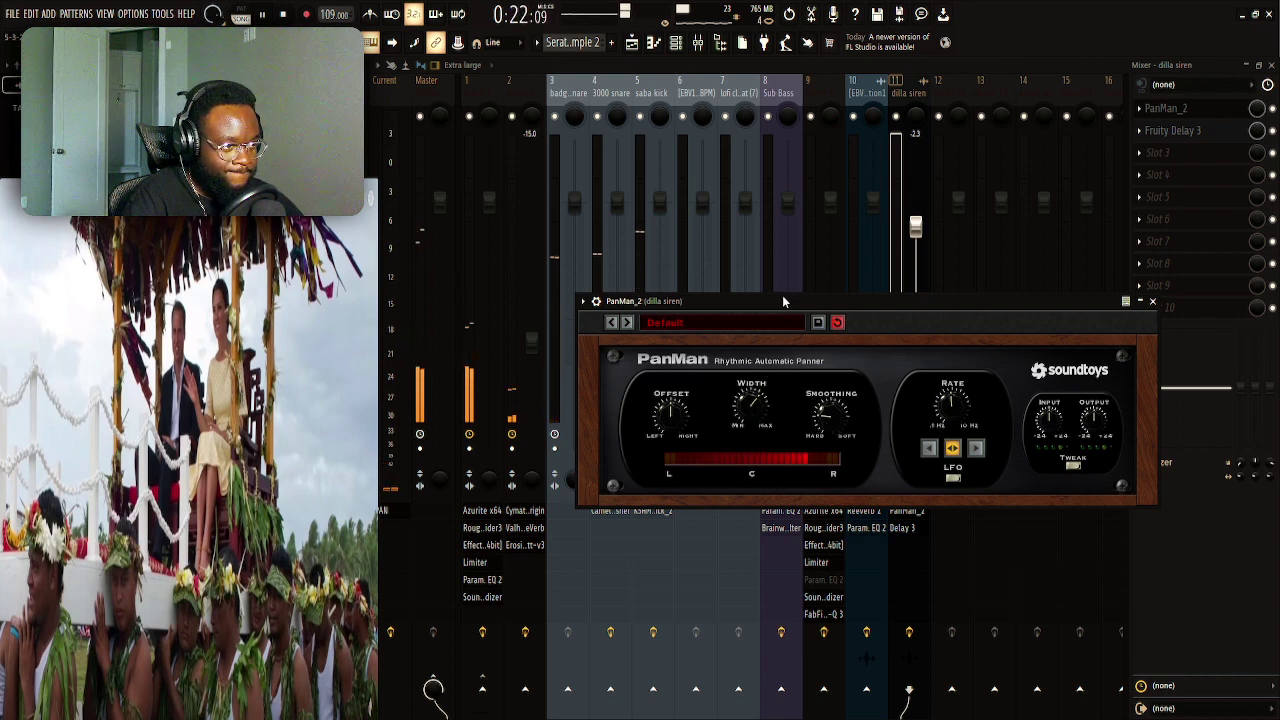
left_click_drag(782, 301, 784, 318)
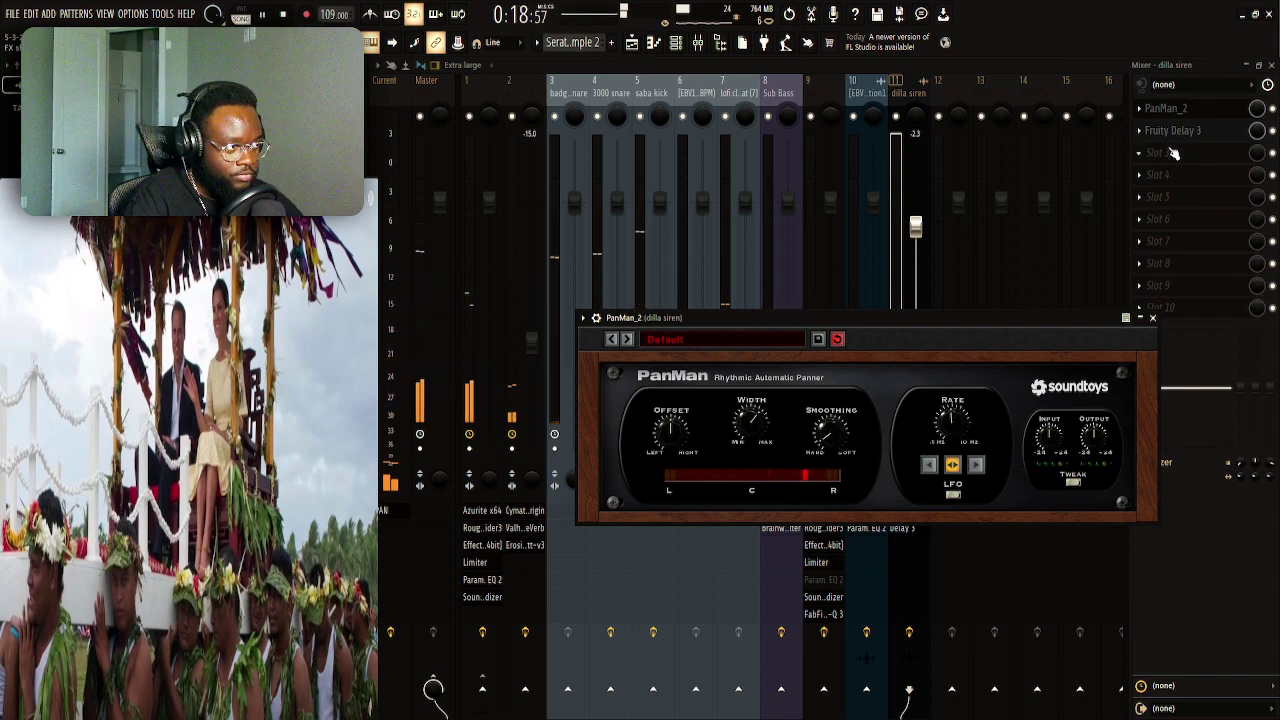
left_click(1168, 110)
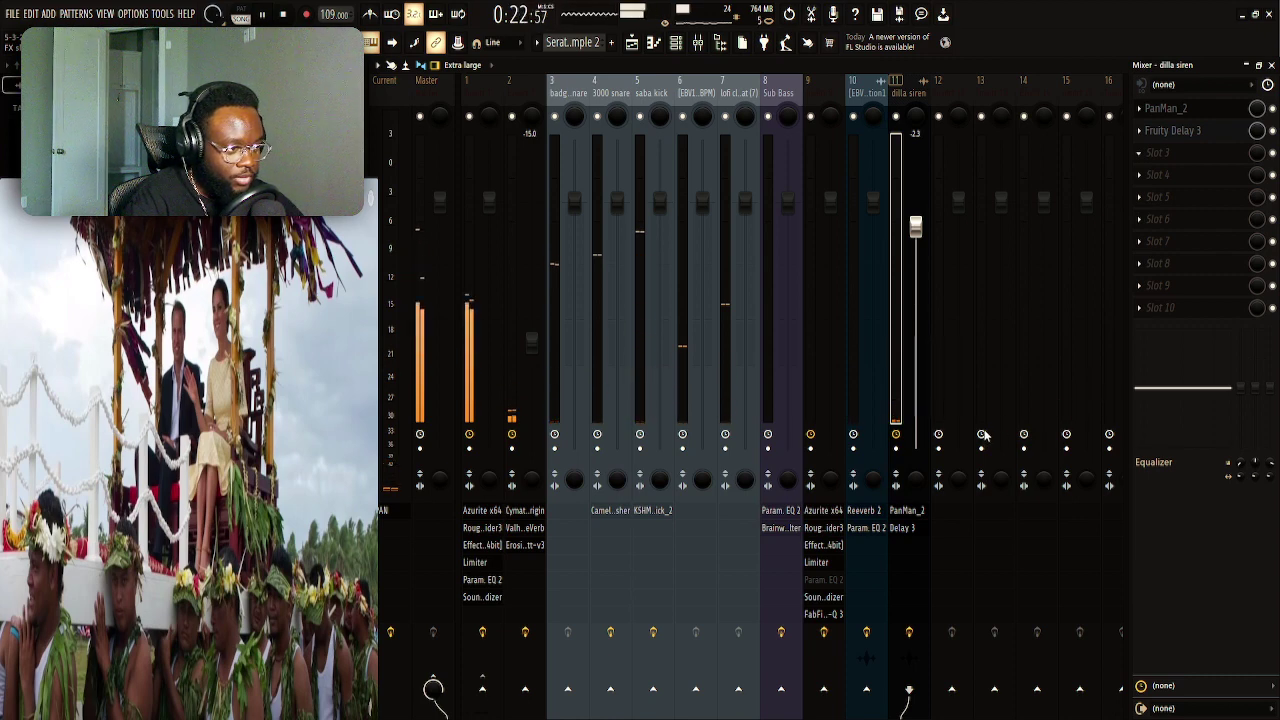
Add Fruity Reeverb 2 to slot 3 of the dilla siren insert while the song plays
left_click(1160, 152)
key("space")
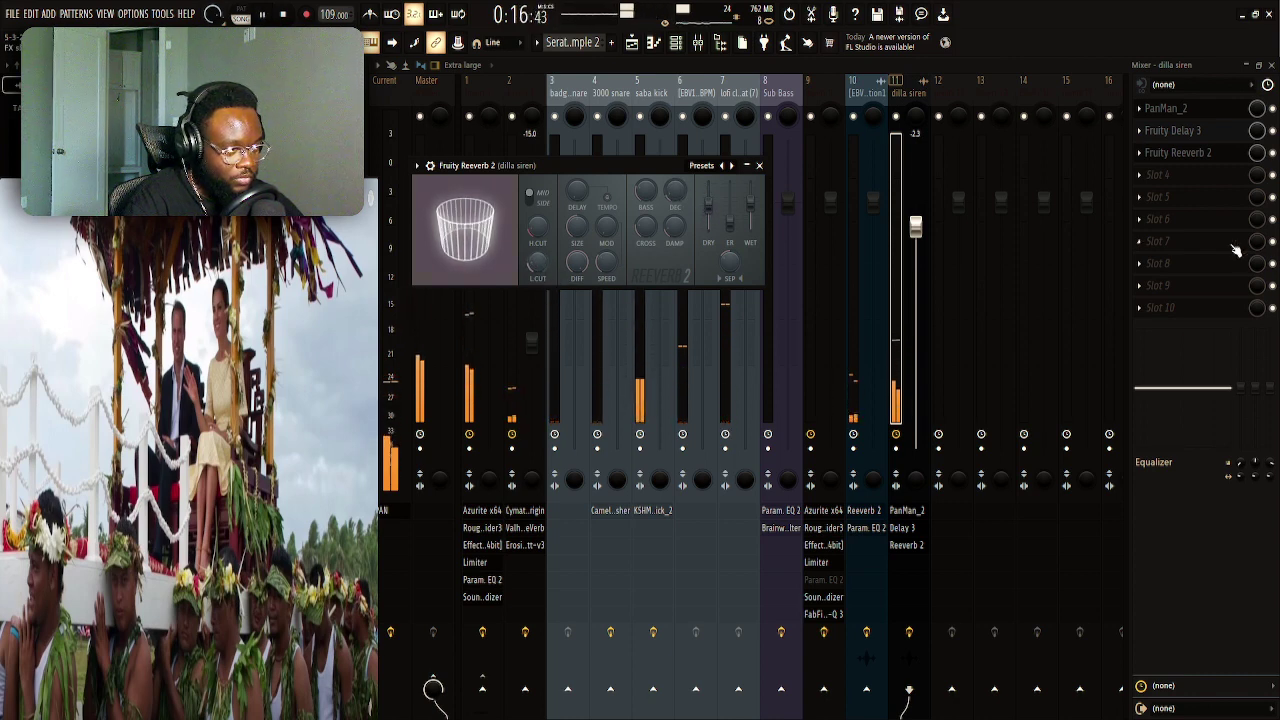
left_click(1178, 152)
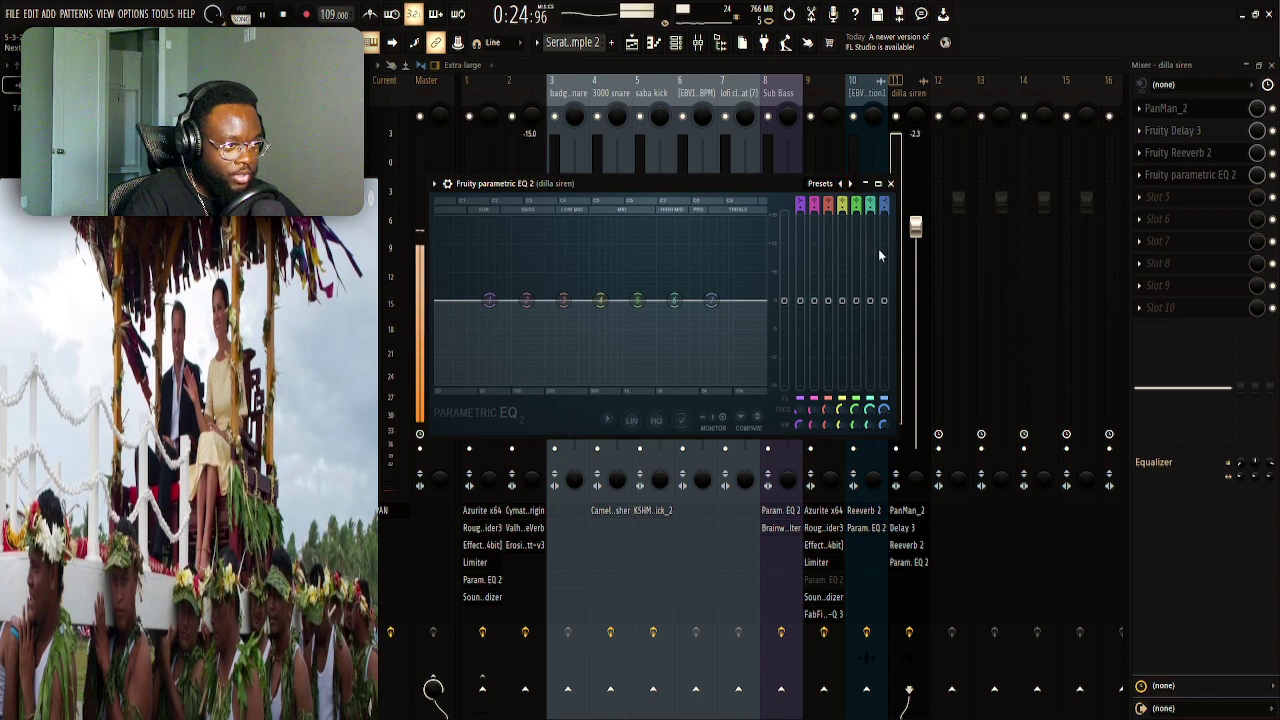
Load the High Pass preset in Fruity parametric EQ 2 in slot 4 of the dilla siren insert and raise its cutoff
left_click(849, 183)
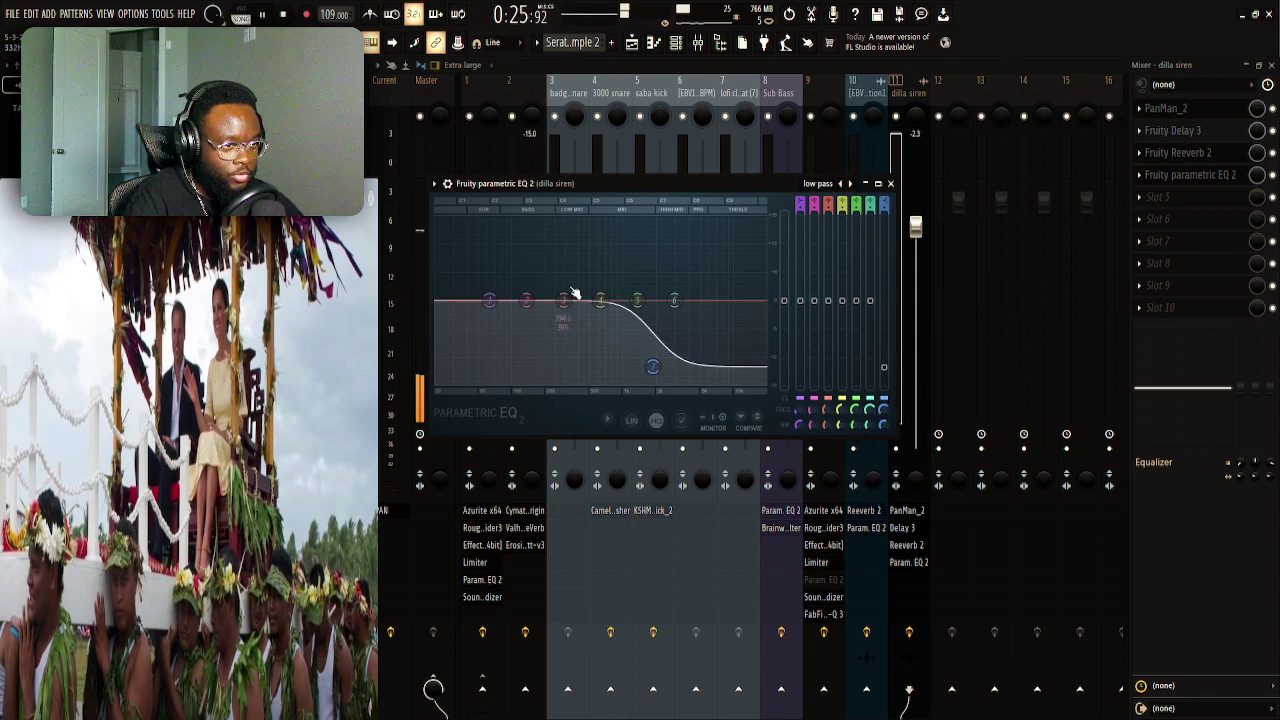
left_click(866, 184)
left_click(1190, 176)
left_click(543, 184)
left_click_drag(522, 191, 858, 198)
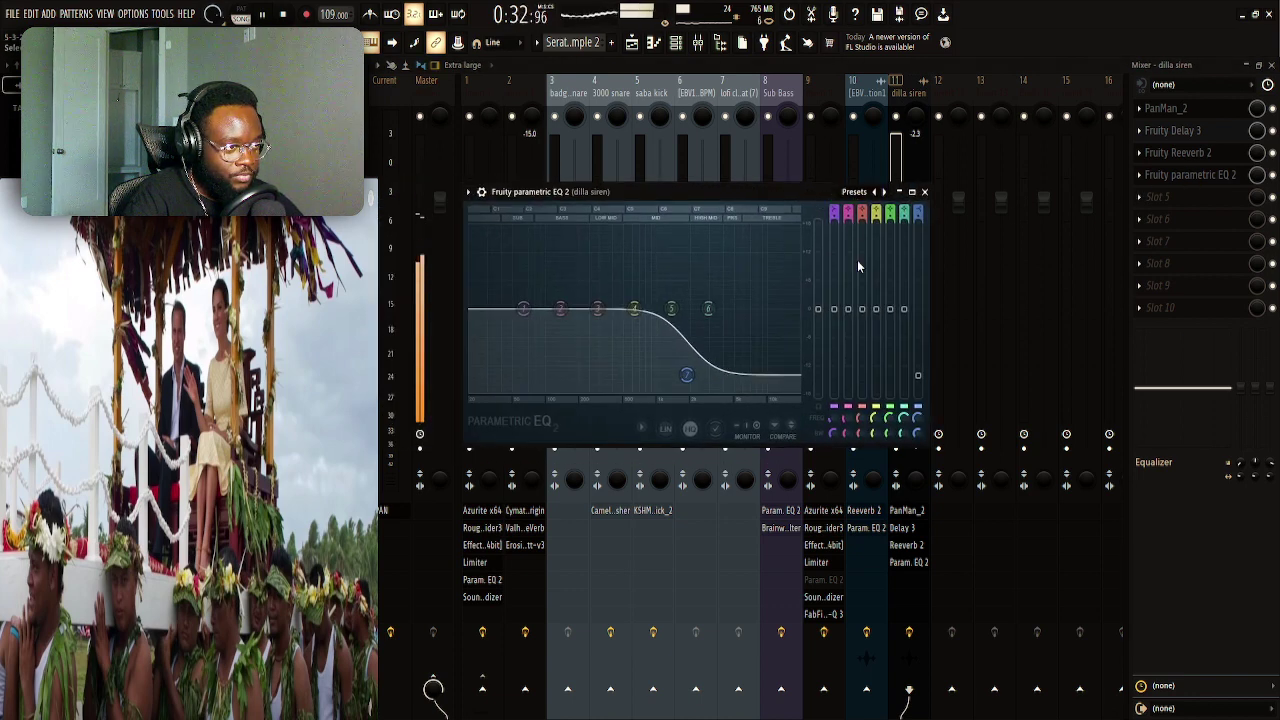
left_click(883, 191)
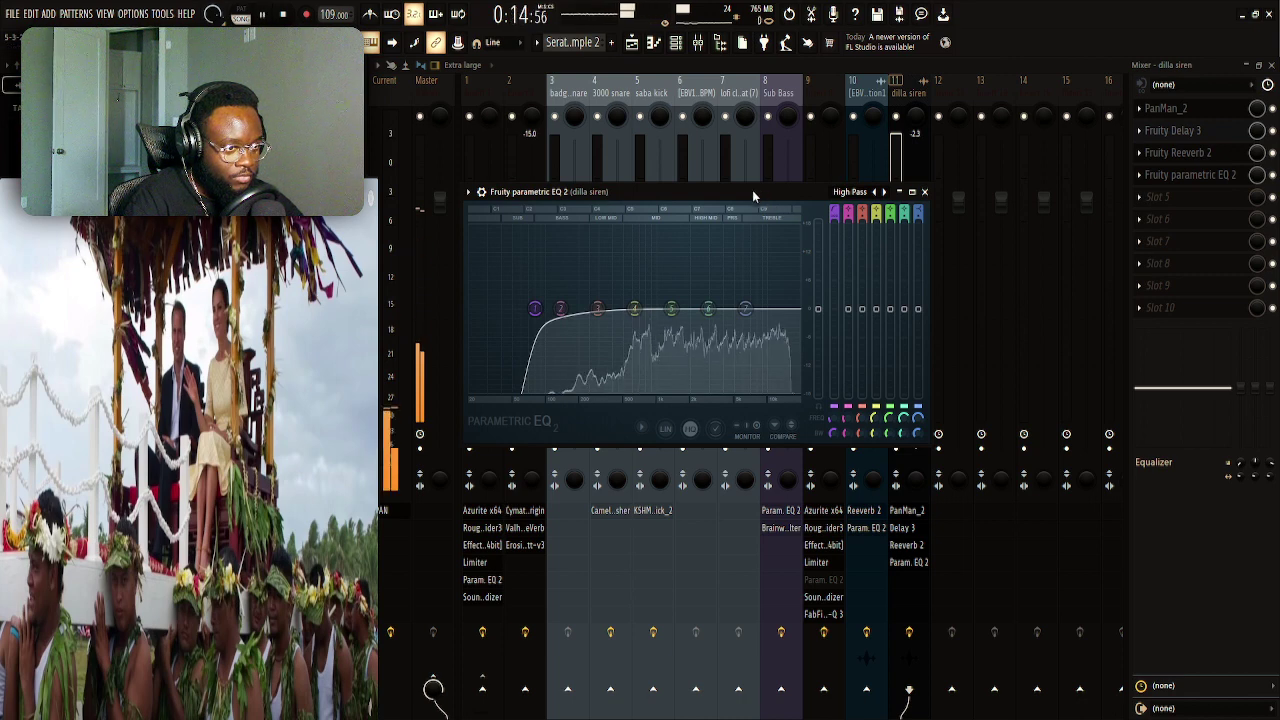
left_click_drag(535, 308, 563, 308)
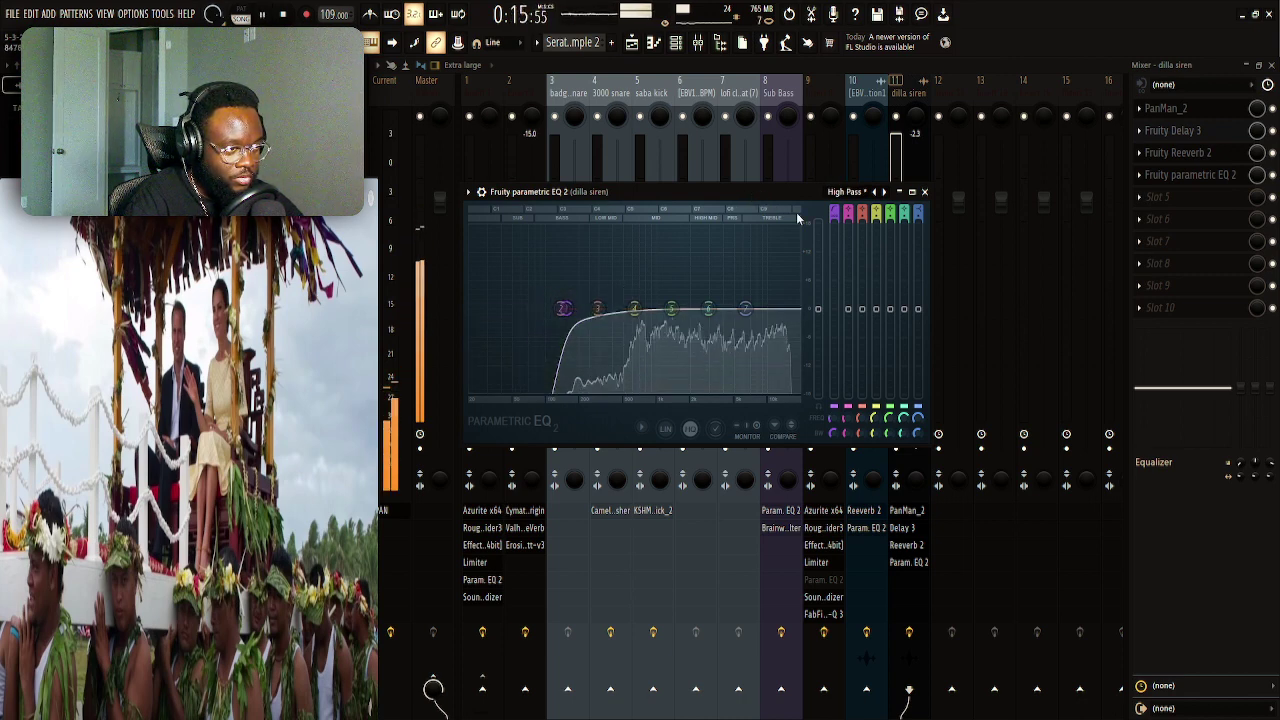
left_click(929, 191)
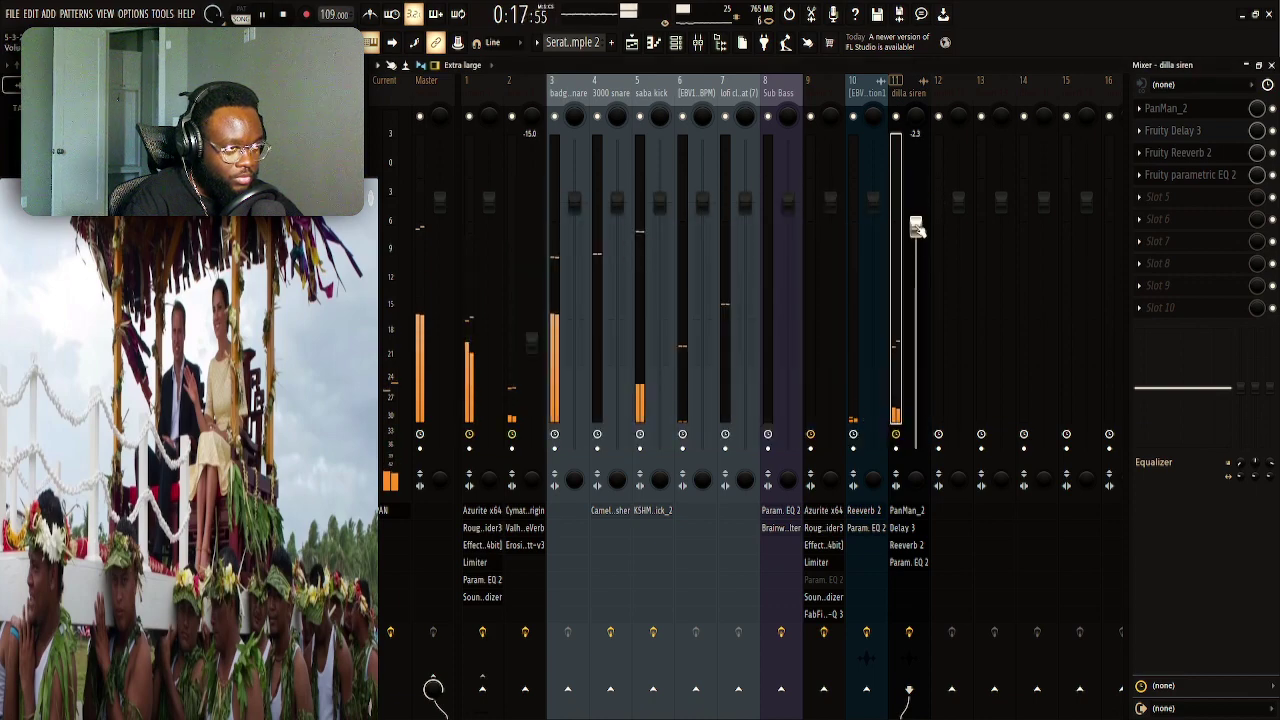
Compare the dilla siren insert's sound with its effects bypassed and enabled, playing the section from bar 9
left_click(632, 42)
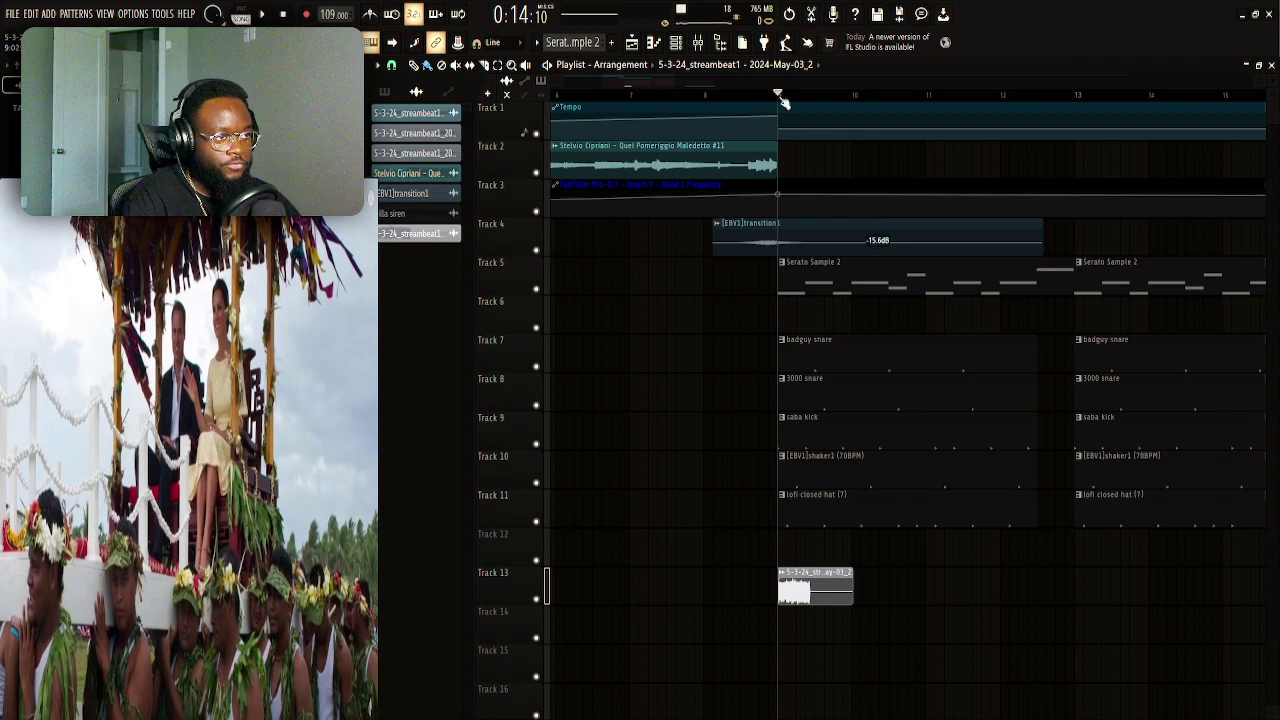
left_click(699, 41)
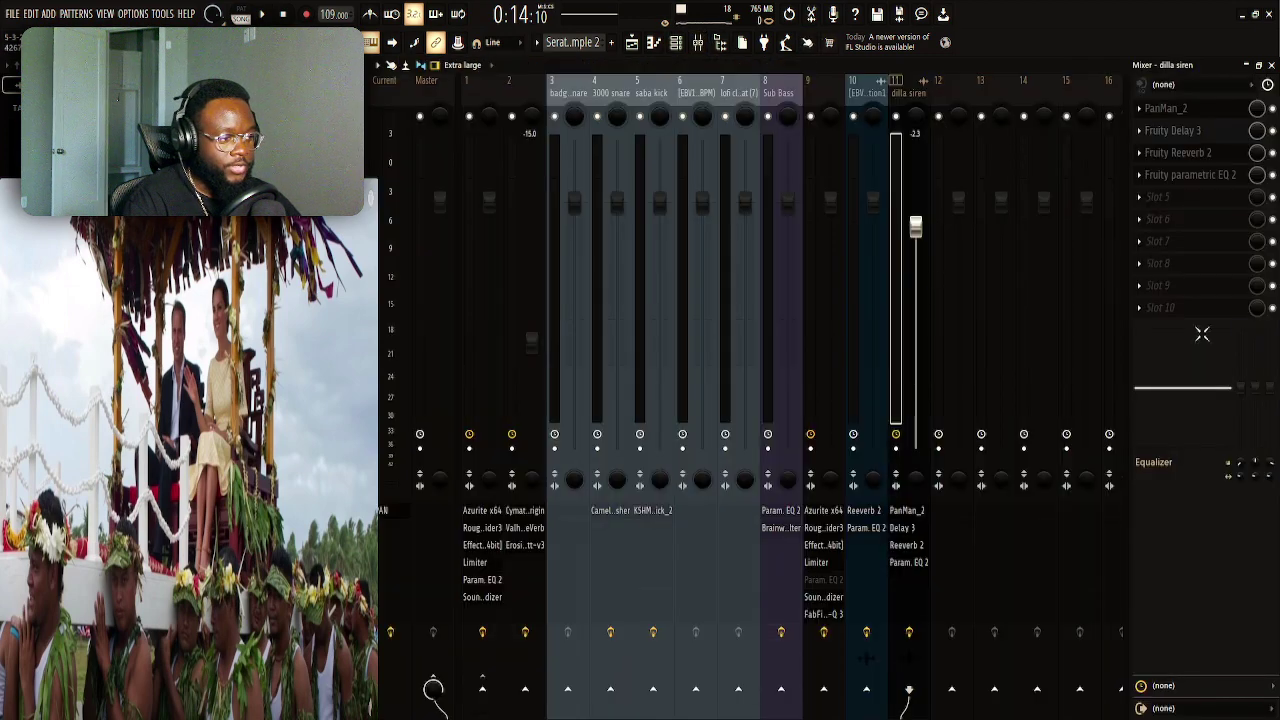
left_click(912, 632)
key("space")
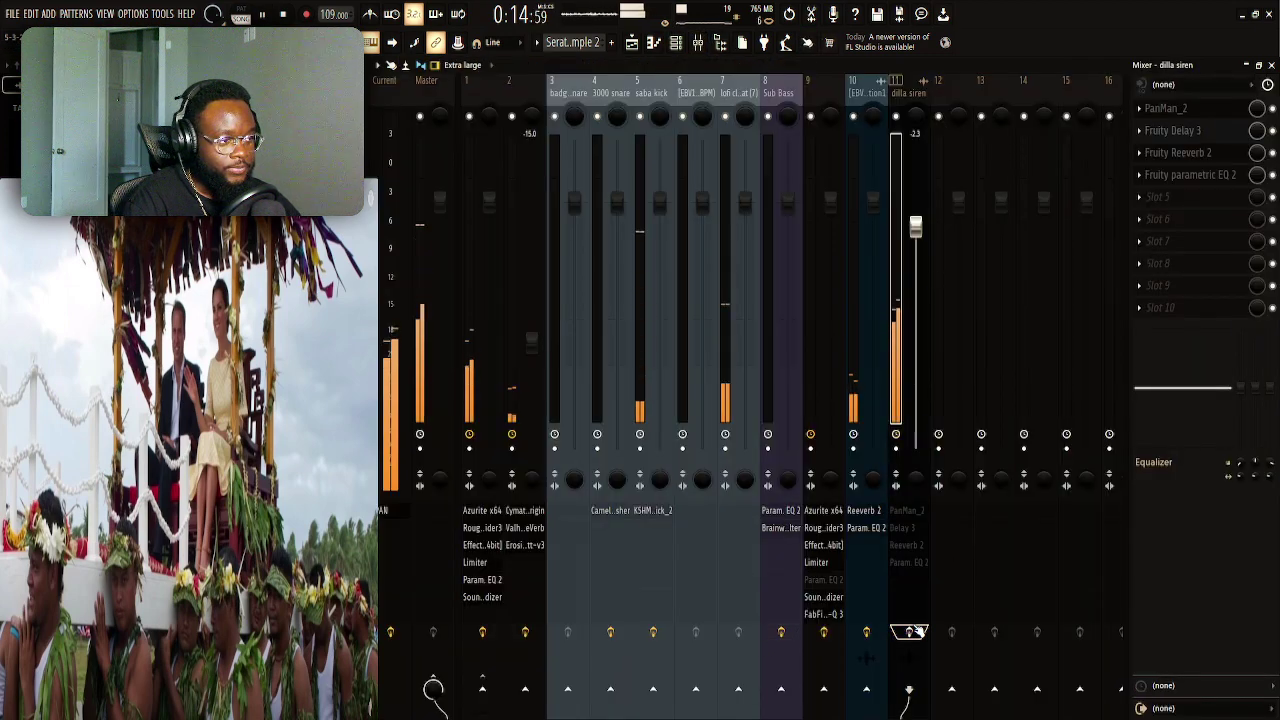
key("space")
left_click(912, 632)
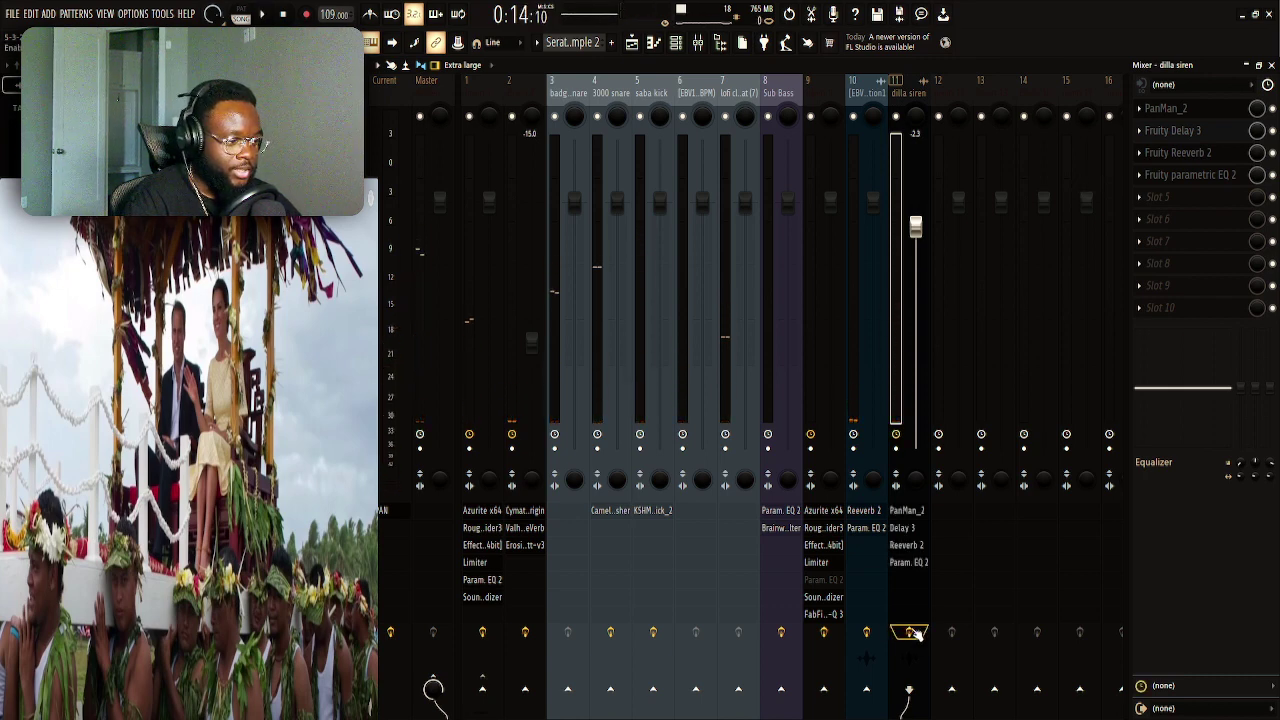
key("space")
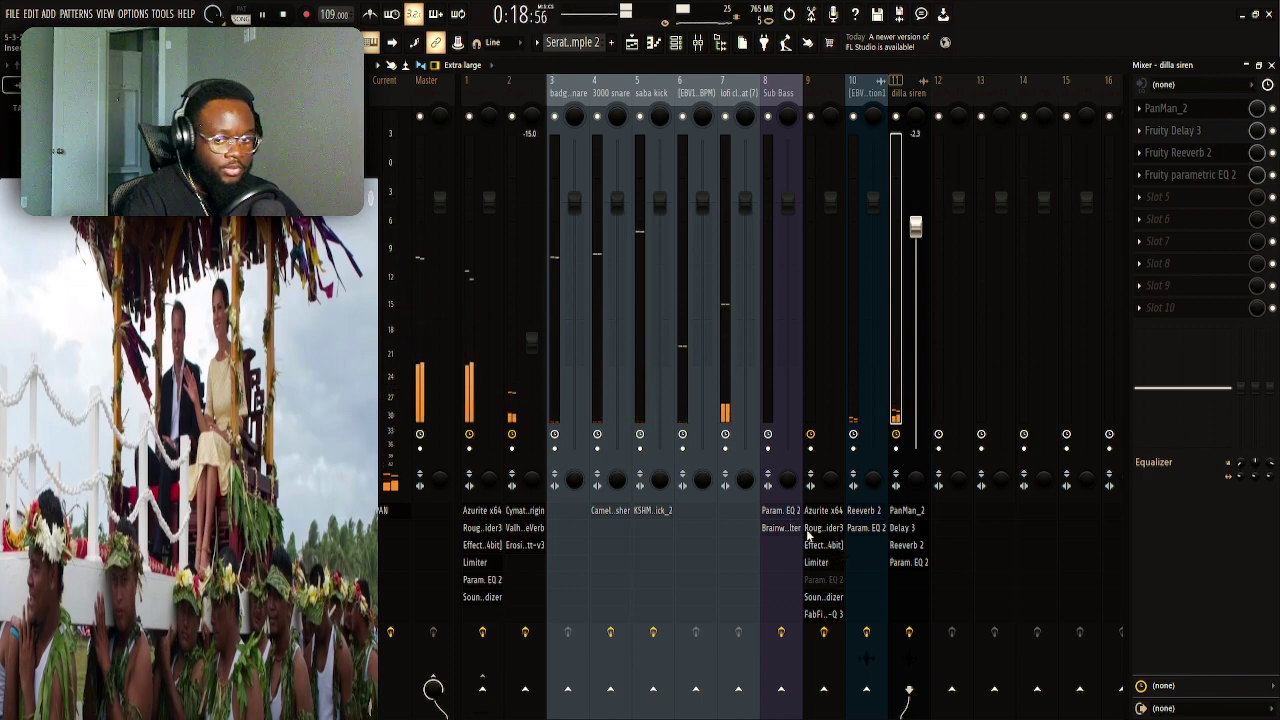
key("space")
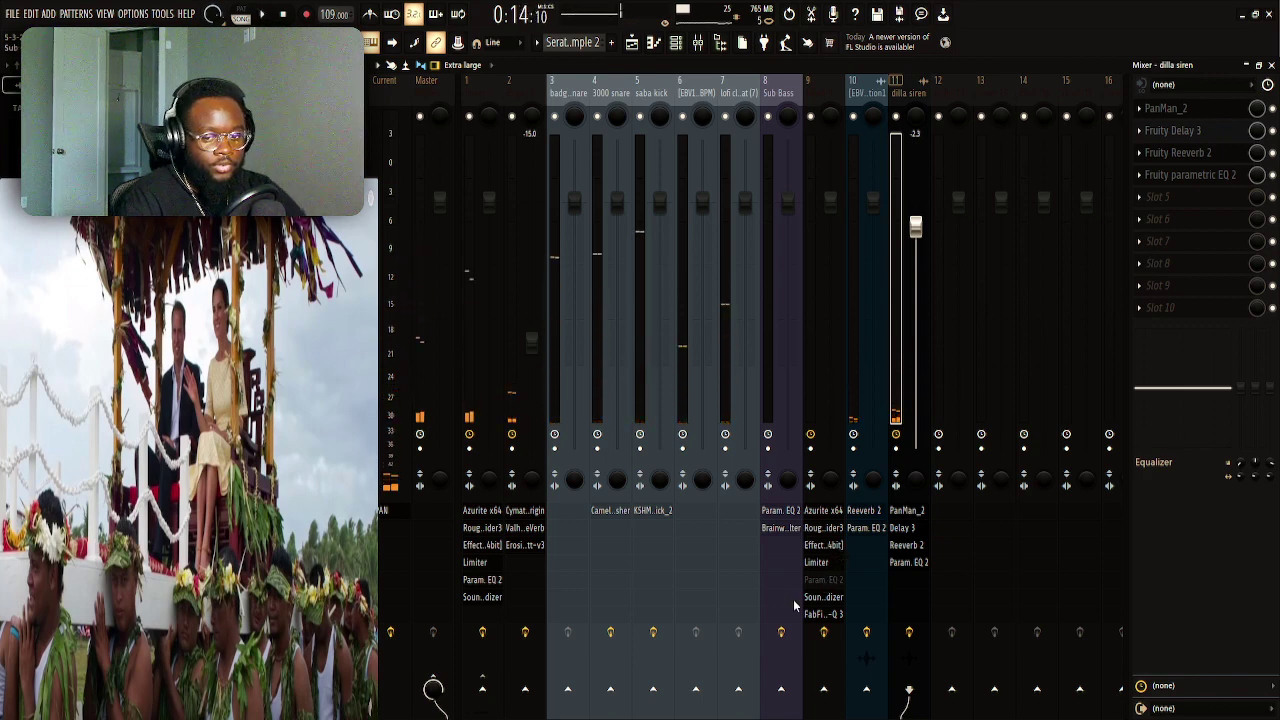
Play the arrangement in the playlist from about bar 6 past bar 17 to review the transition and drum sections
left_click(632, 42)
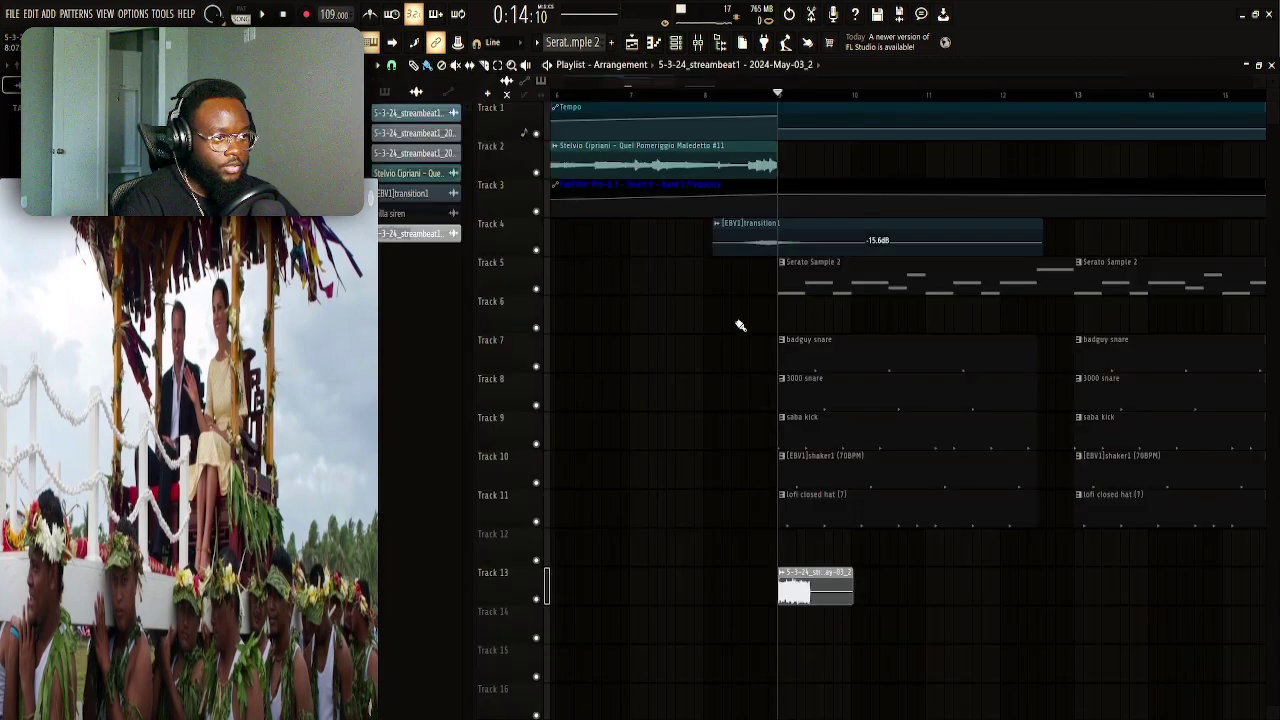
scroll(819, 96, "down", 5)
scroll(783, 94, "up", 3)
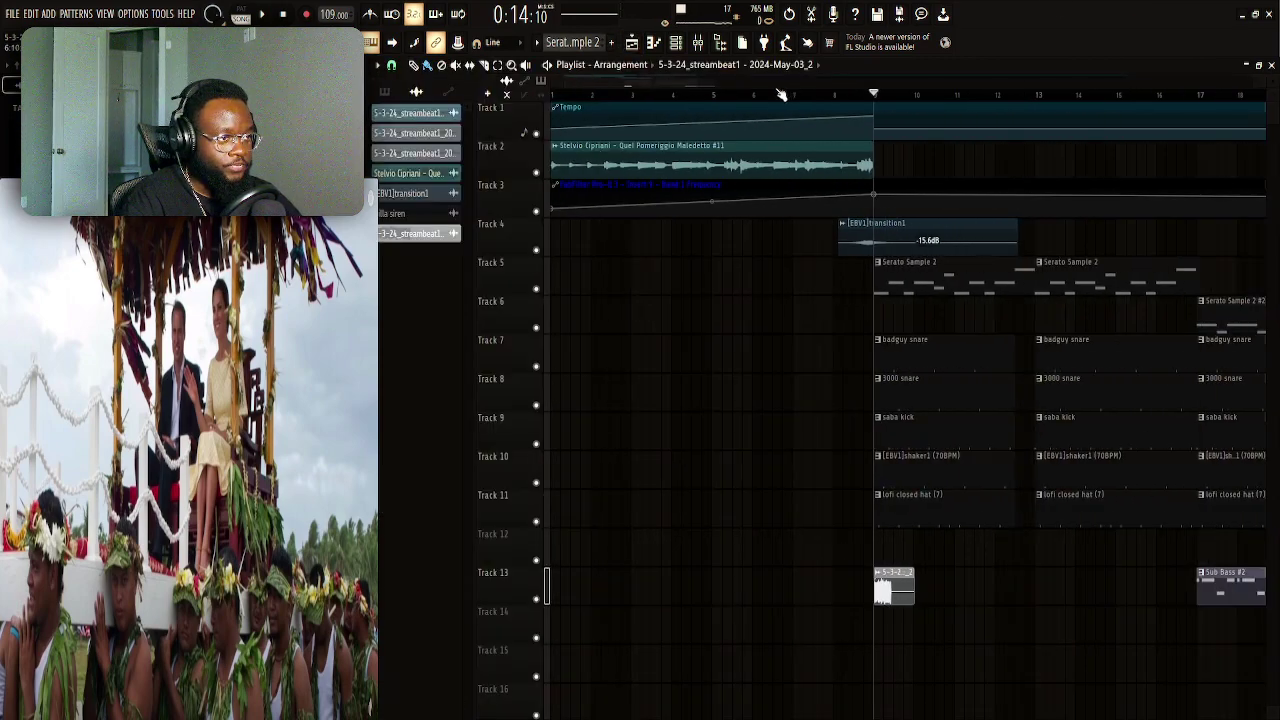
left_click(770, 92)
key("space")
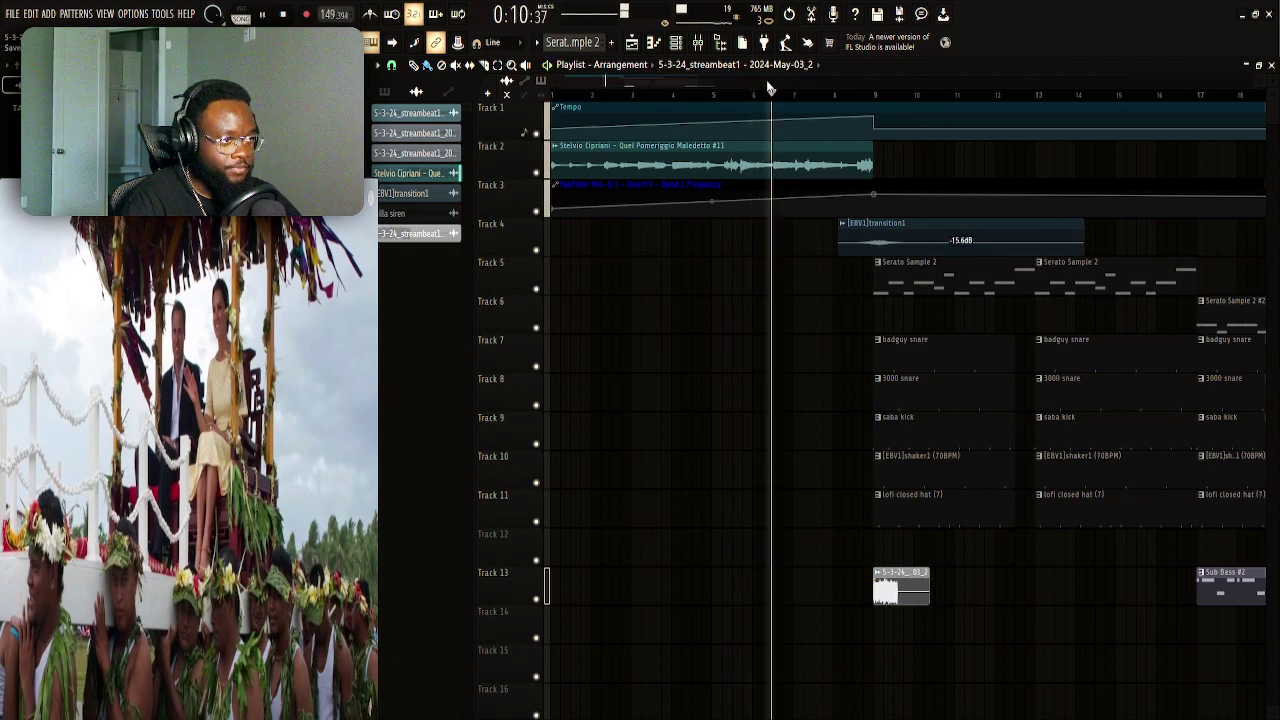
scroll(780, 75, "up", 1)
scroll(780, 94, "up", 2)
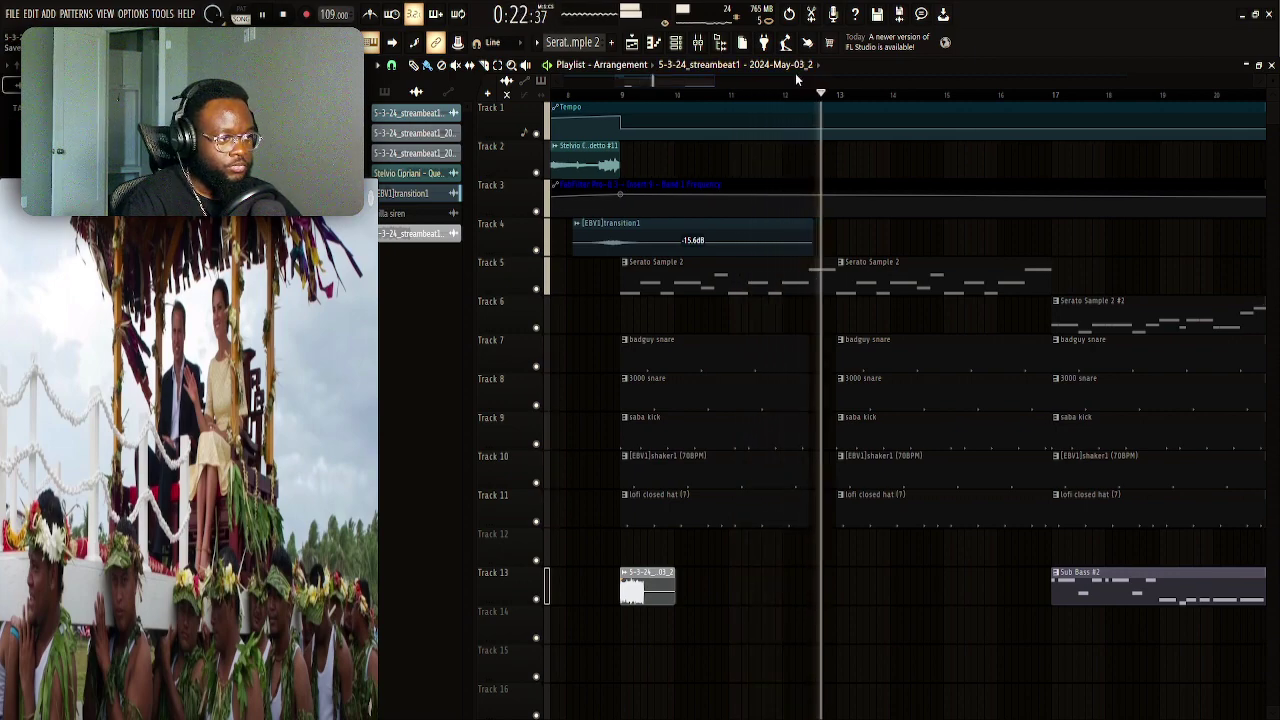
scroll(760, 120, "right", 5)
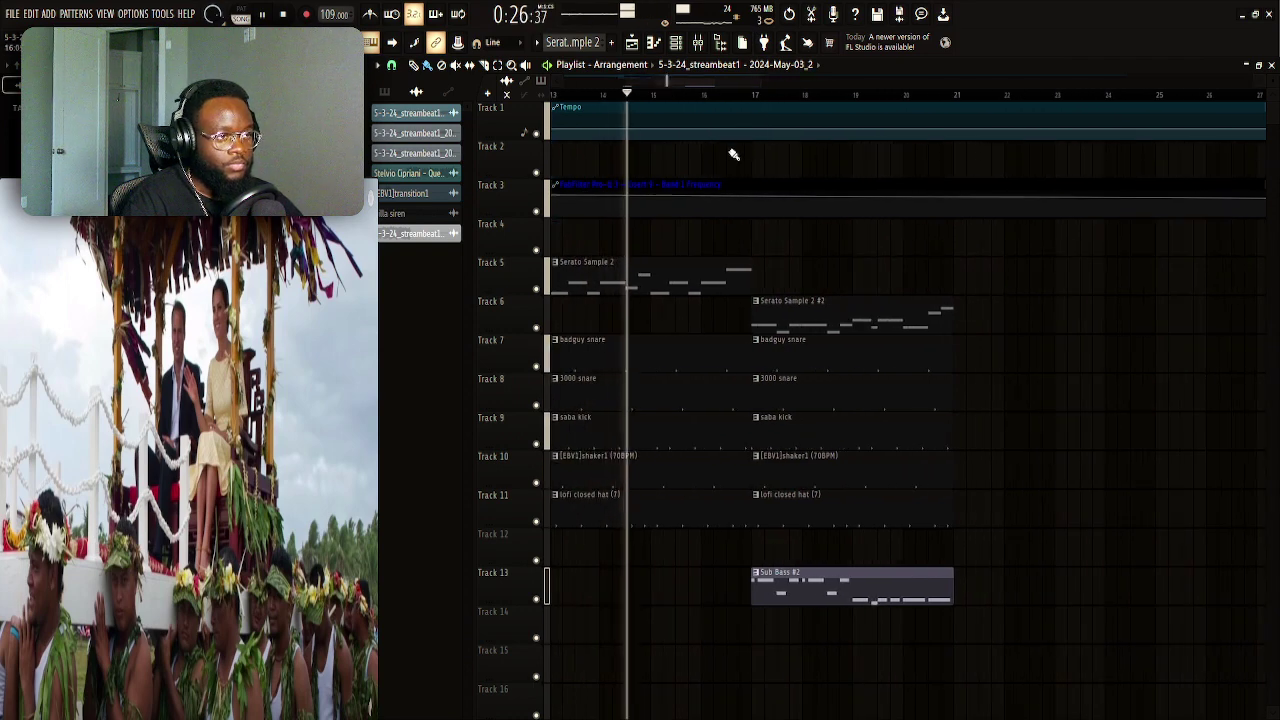
scroll(729, 157, "down", 2)
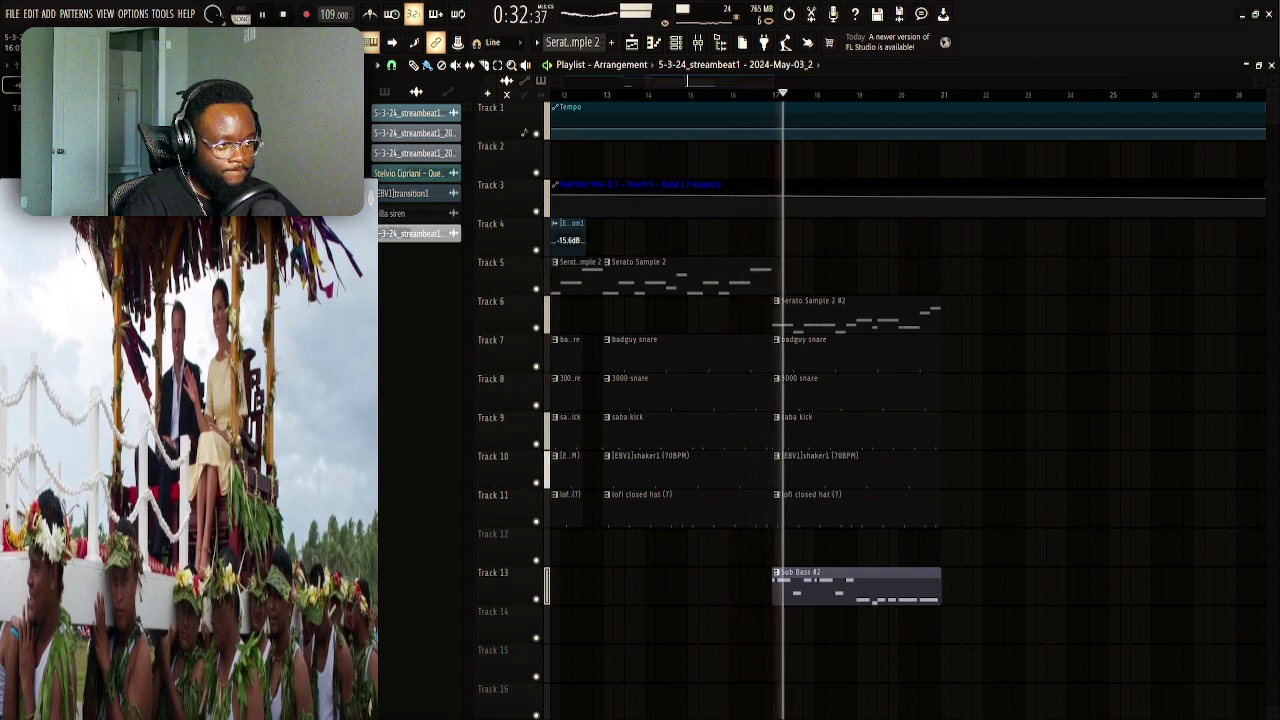
key("space")
Return the playback position to the song start and add a time marker at bar 1
left_click(605, 95)
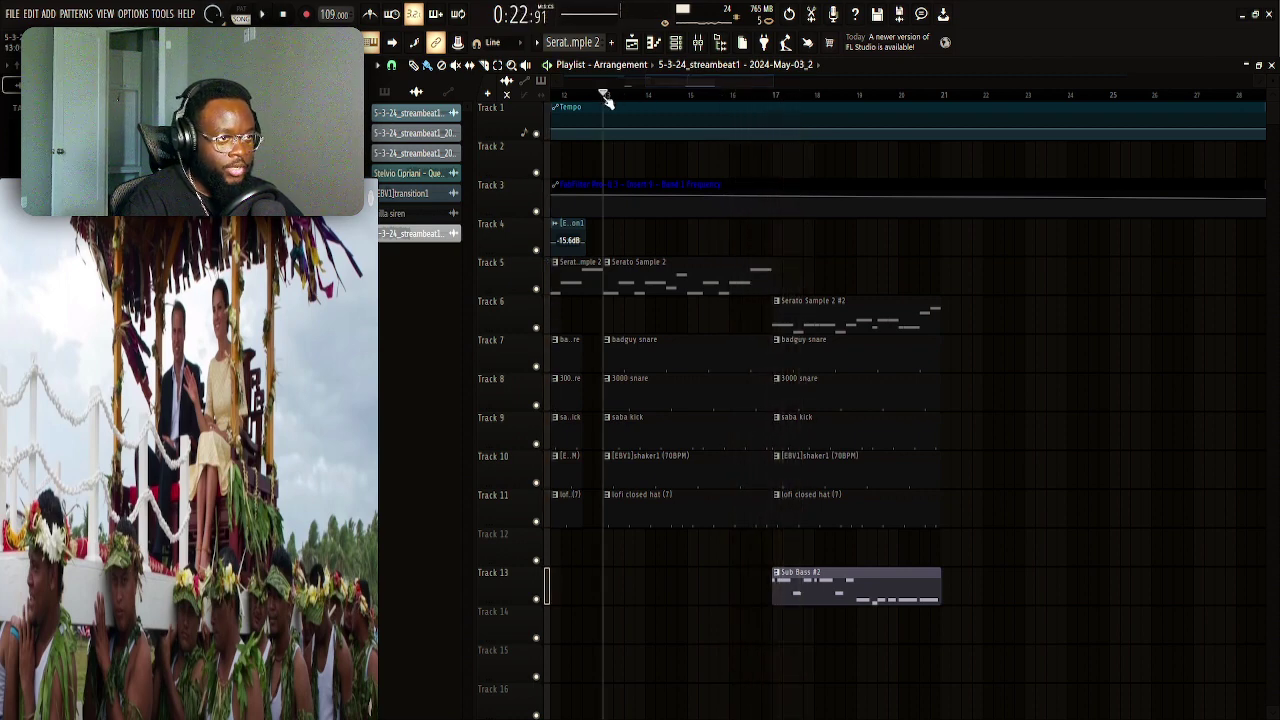
scroll(605, 95, "down", 6)
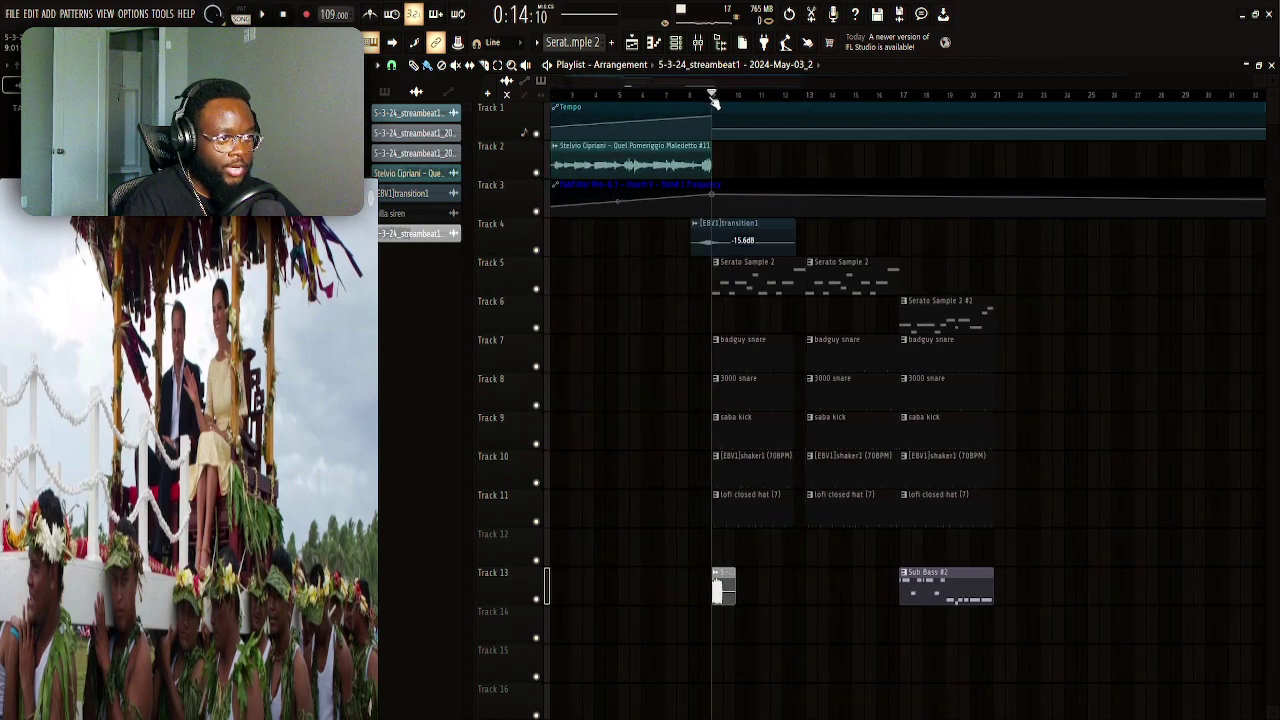
key("Home")
left_click_drag(598, 95, 646, 95)
key("Home")
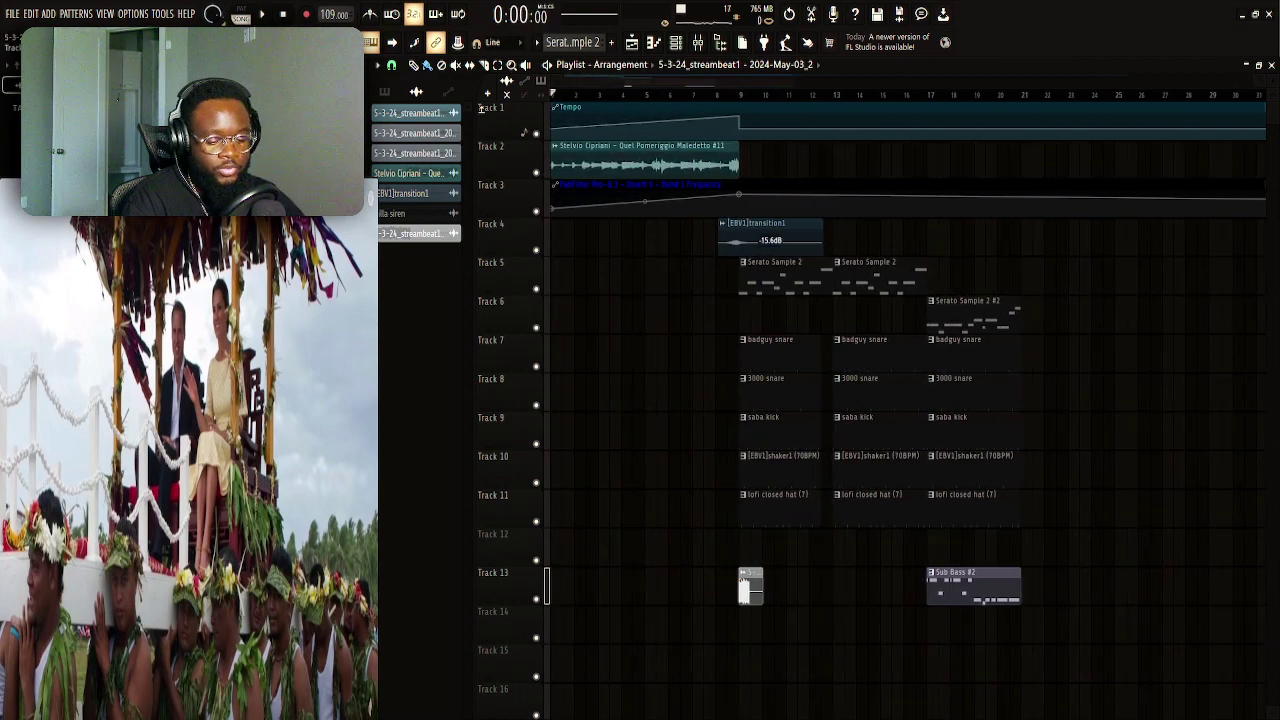
scroll(467, 124, "up", 1)
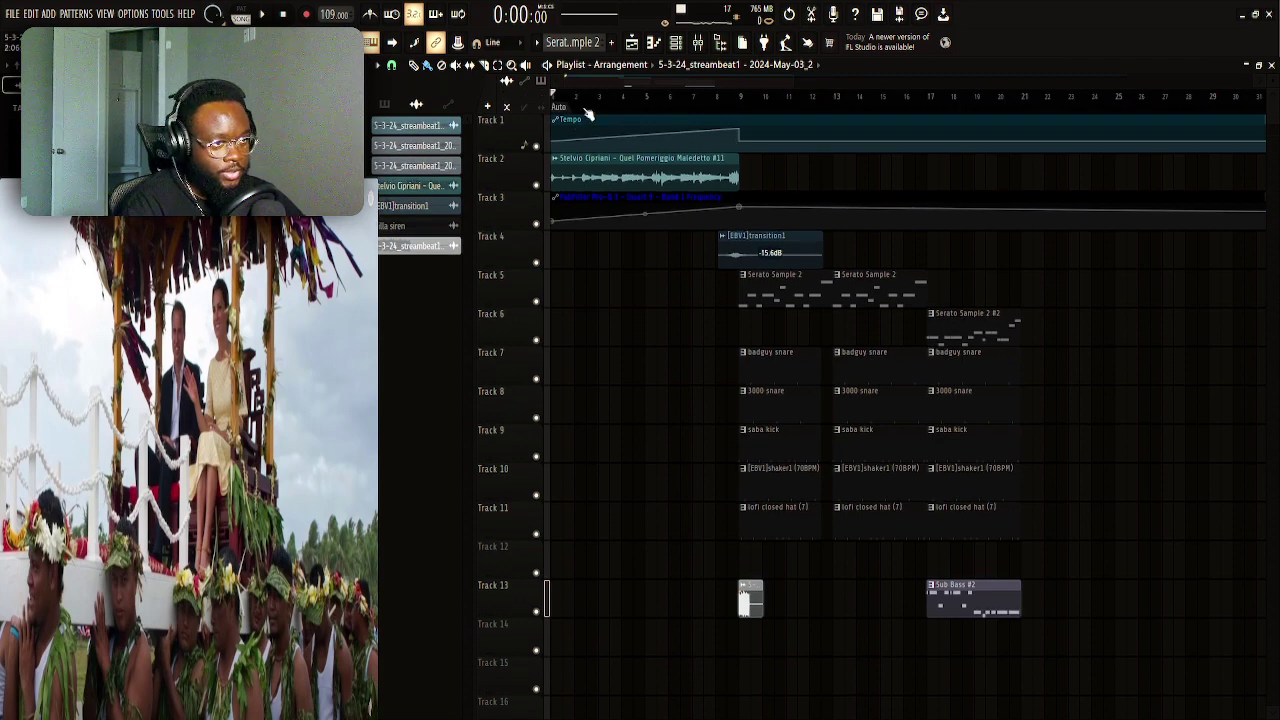
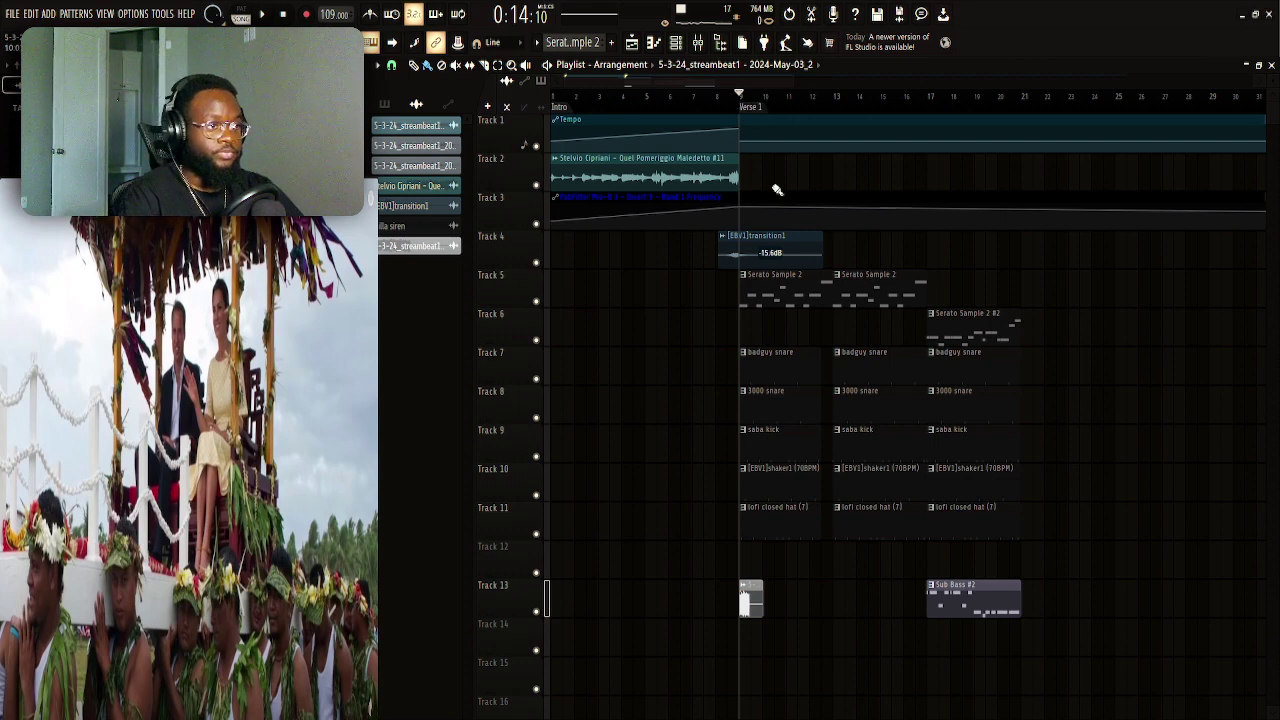
Play the arrangement briefly from the Verse 1 marker at bar 9
key("space")
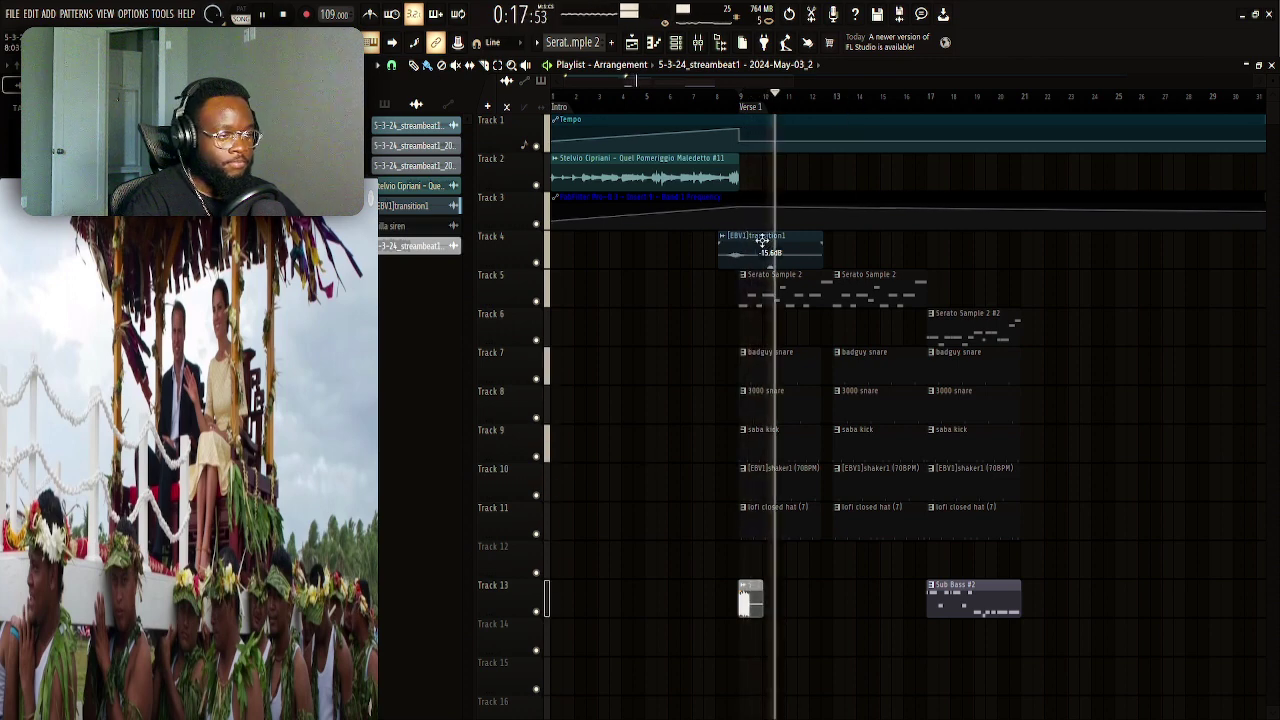
key("space")
scroll(907, 410, "right", 3)
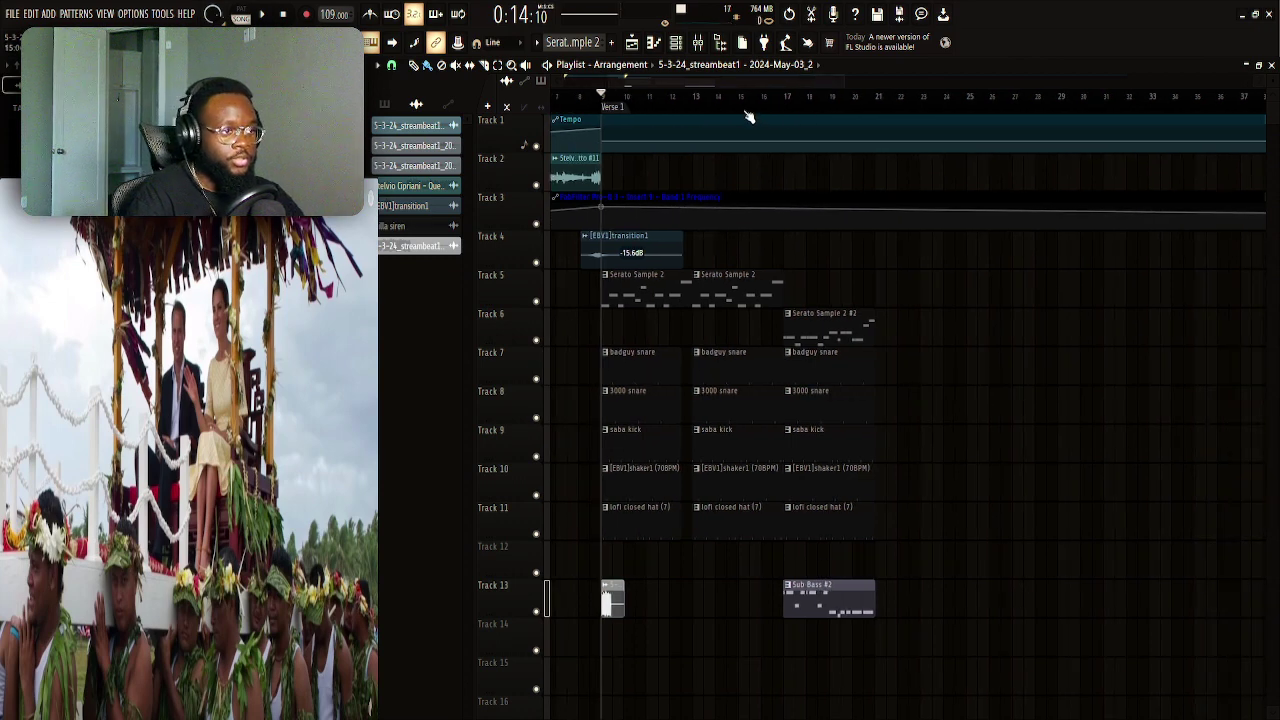
scroll(748, 105, "down", 2)
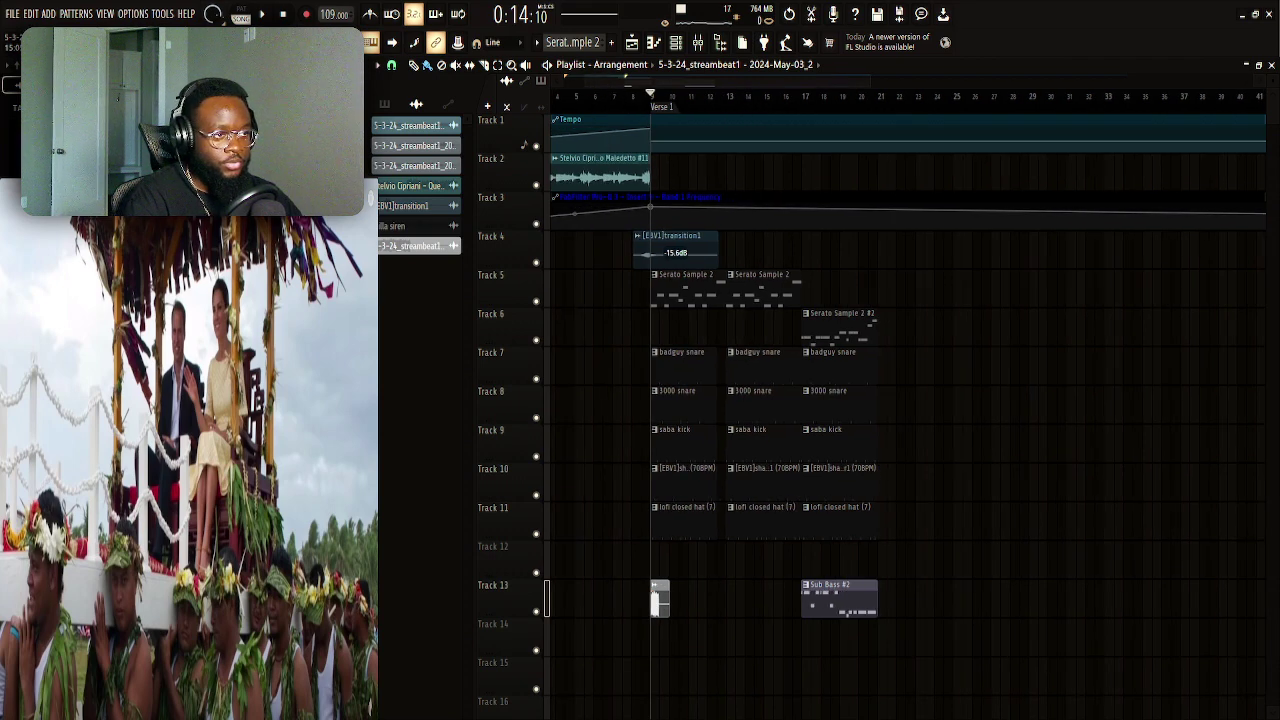
Move the bar 17 section's sample, drum and Sub Bass #2 clips to bar 25 and copy the bars 9–16 sample and drum clips to bar 17
left_click_drag(884, 271, 843, 612)
left_click_drag(845, 348, 920, 336)
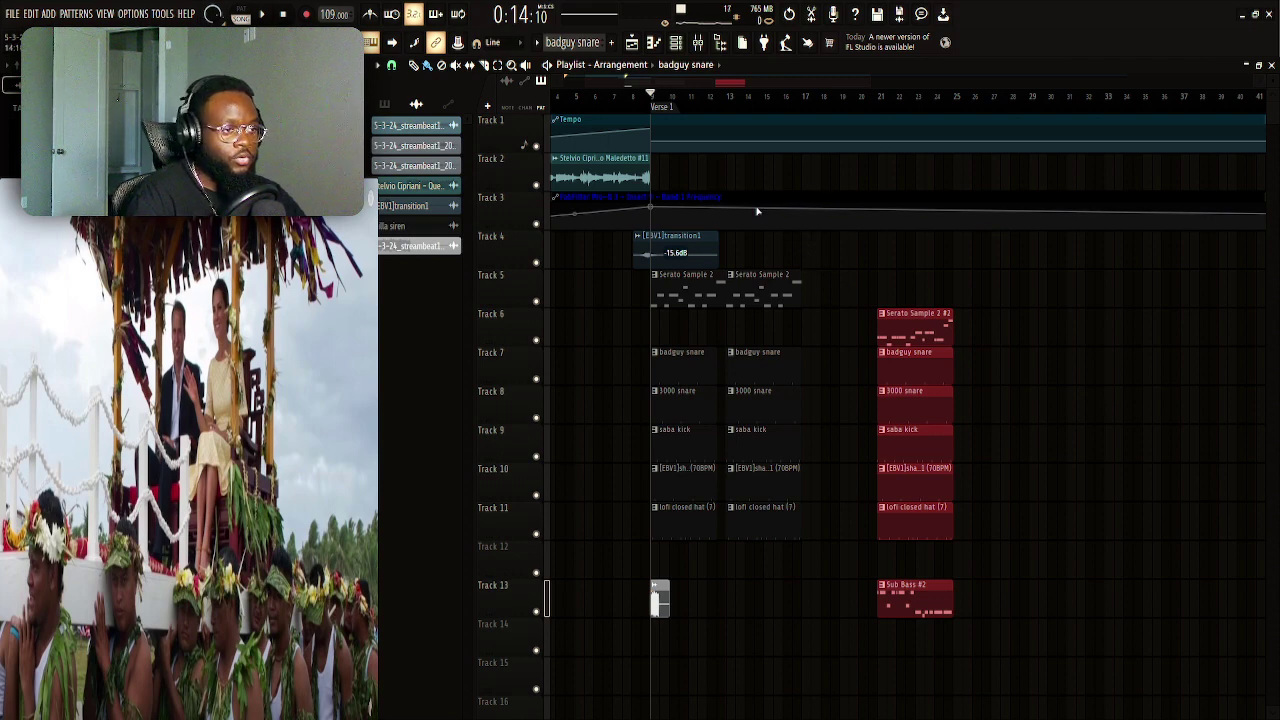
left_click_drag(913, 325, 983, 325)
left_click(922, 341)
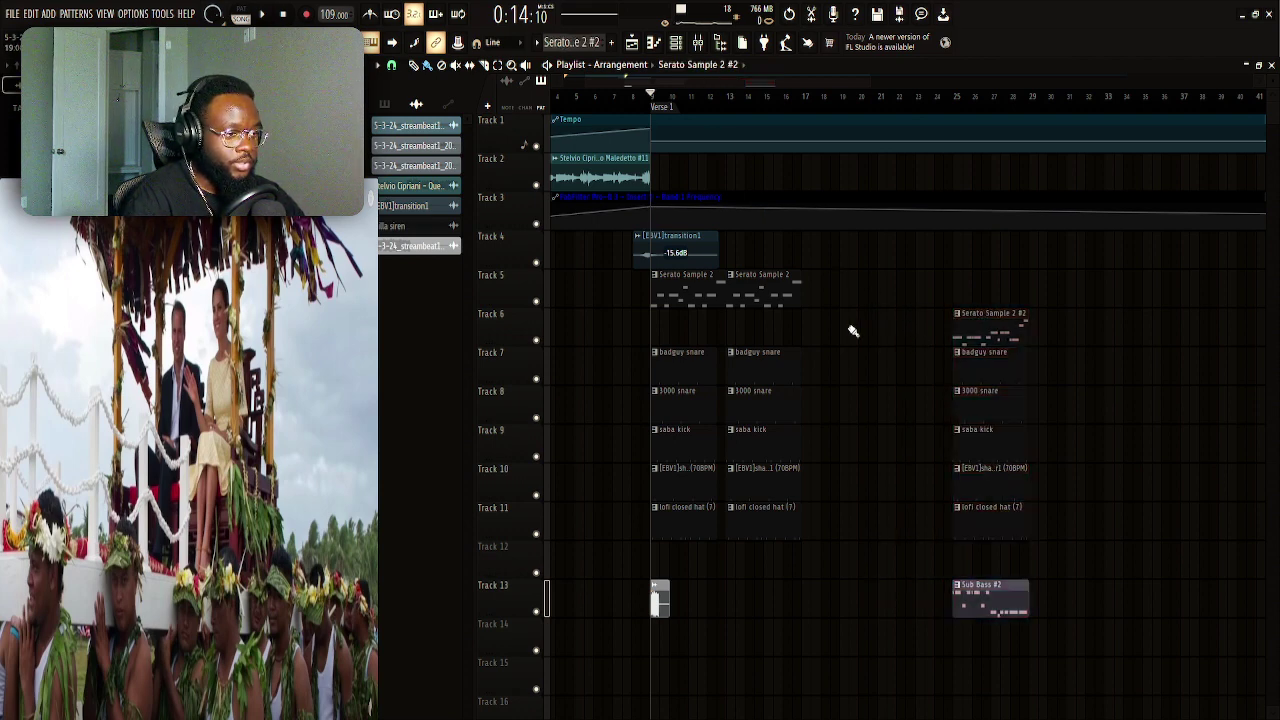
left_click_drag(828, 328, 836, 502)
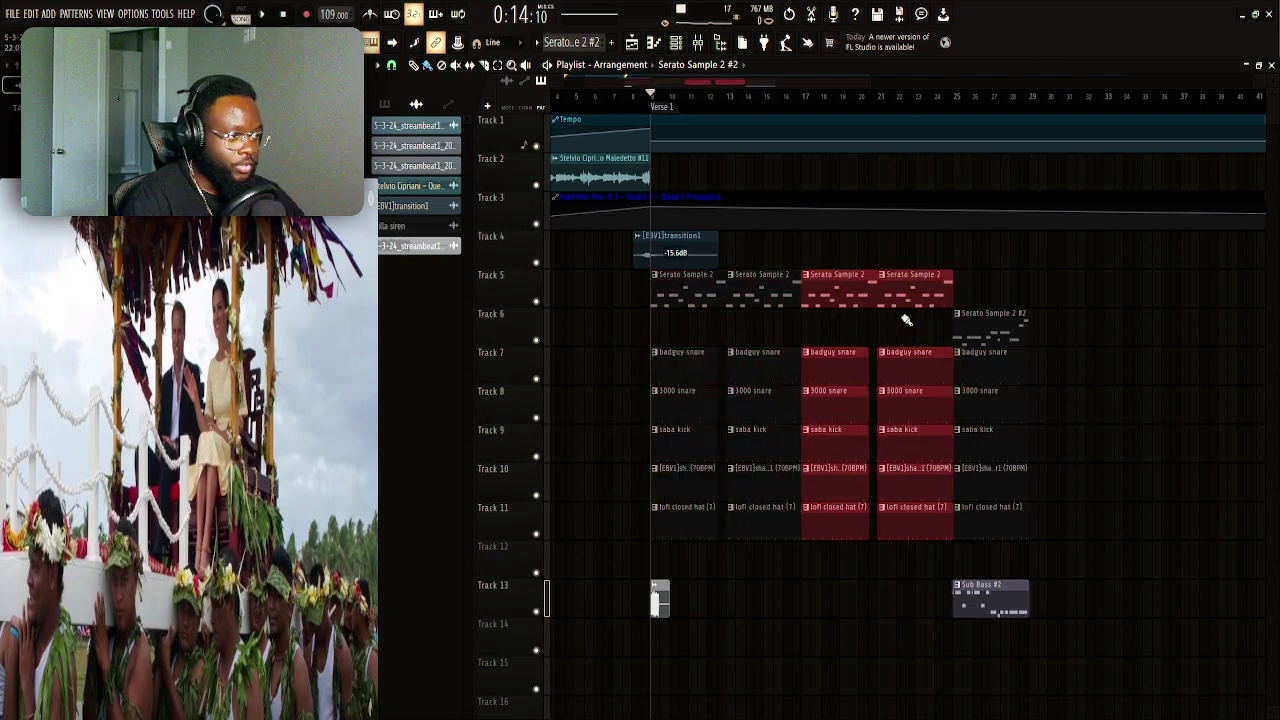
left_click(862, 259)
Play the extended verse from the Verse 1 marker to about bar 16 to review it
key("space")
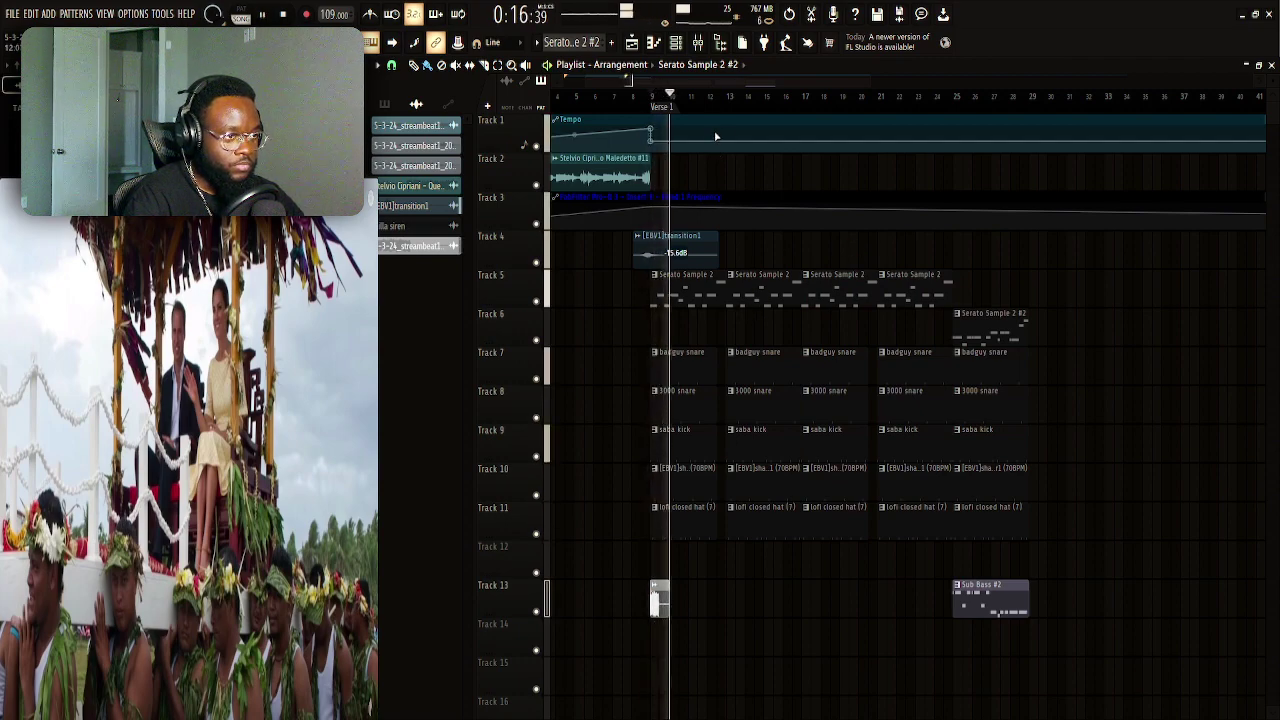
scroll(723, 114, "up", 2)
scroll(725, 114, "up", 1)
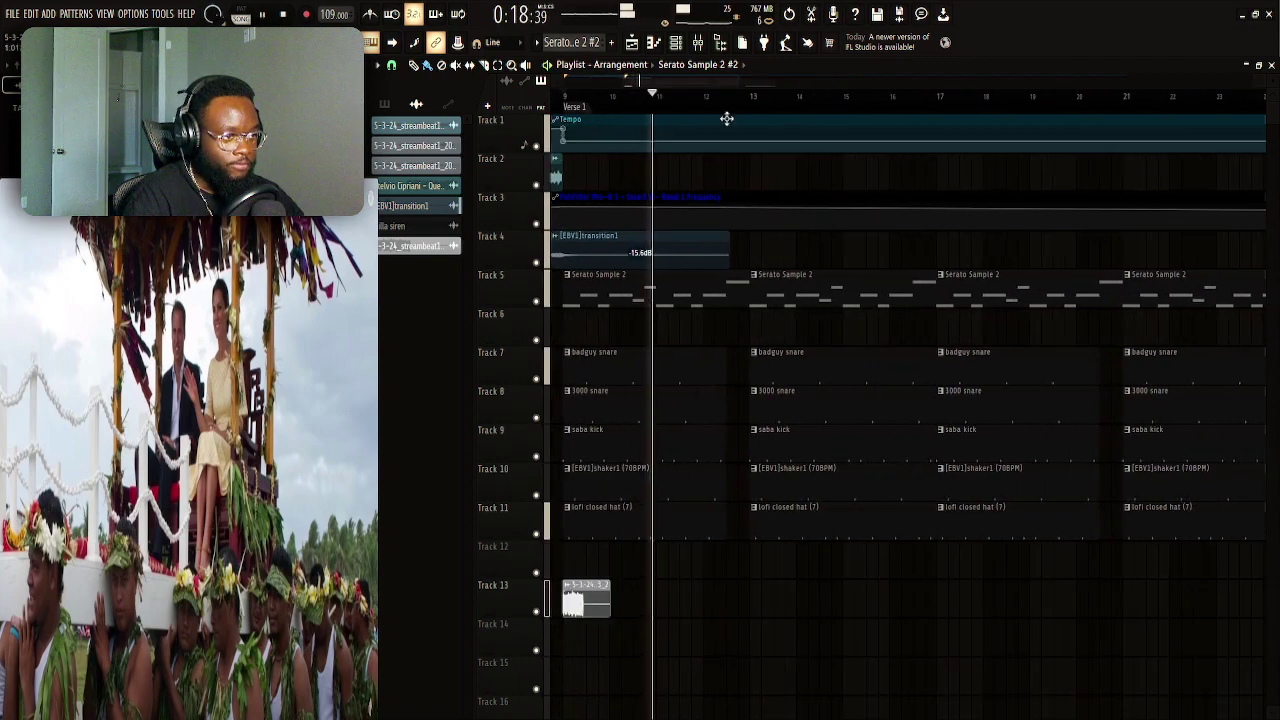
scroll(806, 249, "down", 1)
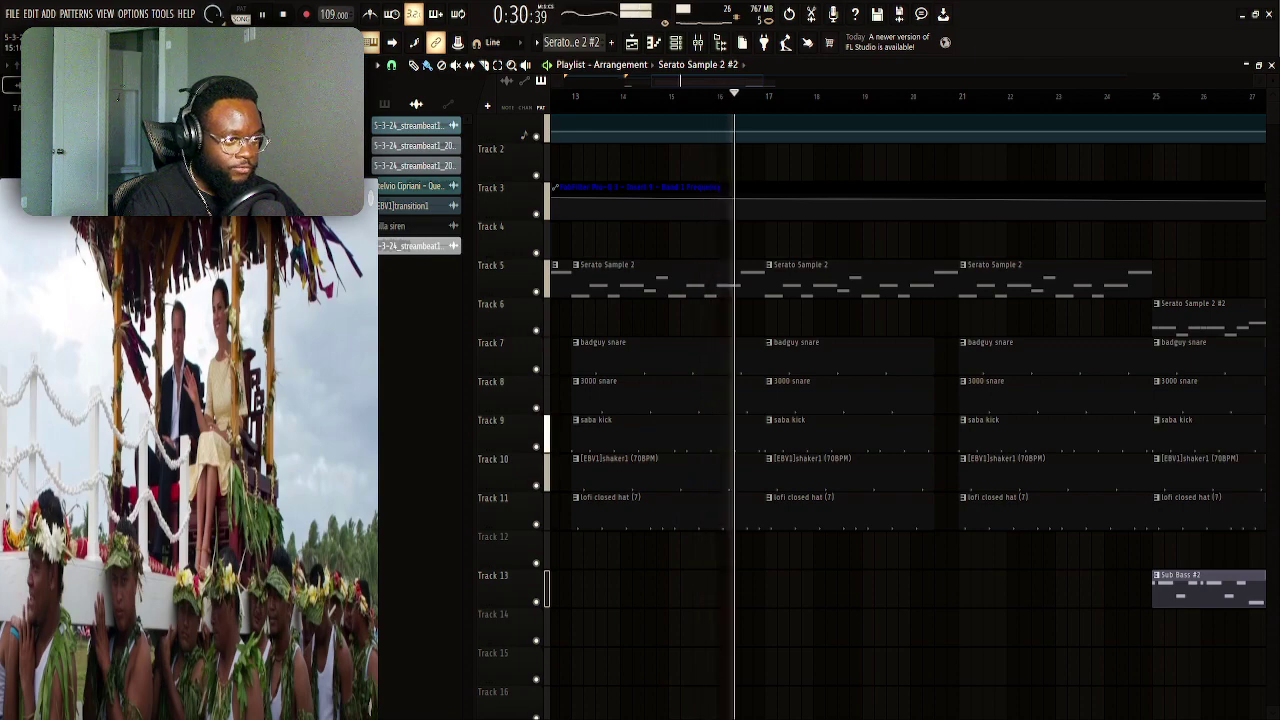
key("space")
Lengthen the drum clips on tracks 7 to 11 at bar 17 so they reach bar 21
scroll(872, 252, "down", 3)
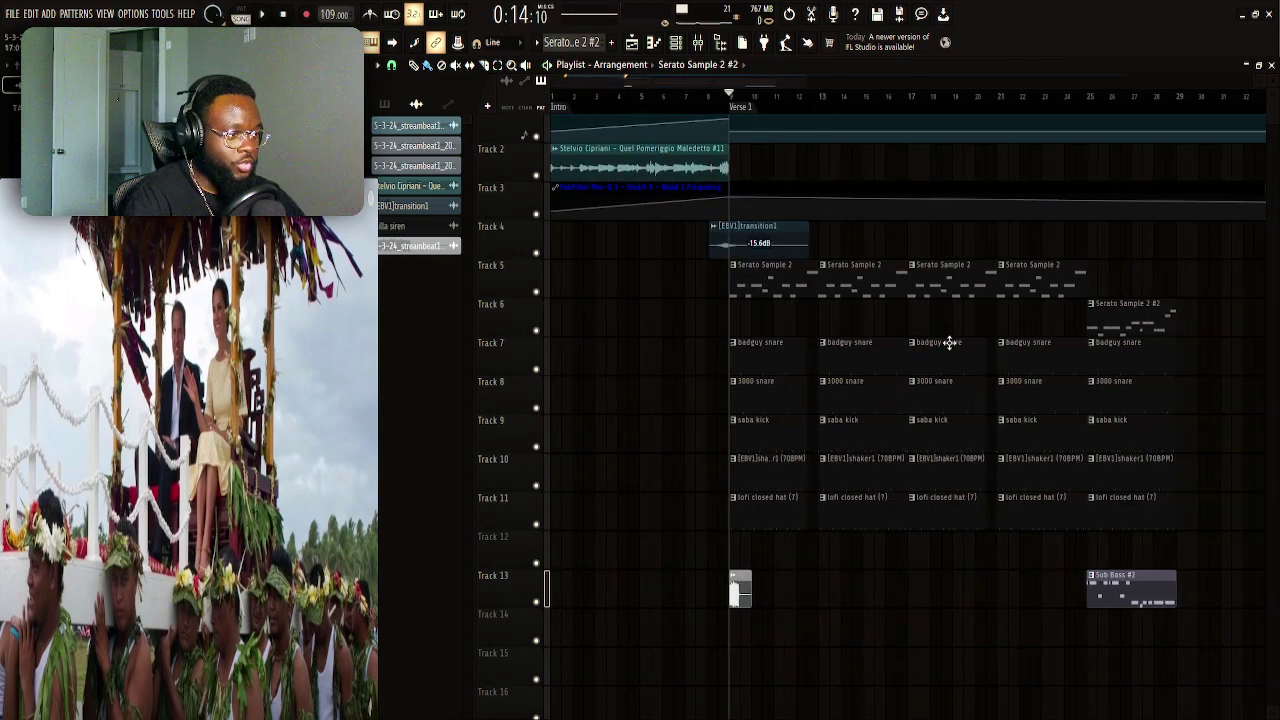
left_click_drag(949, 343, 989, 520)
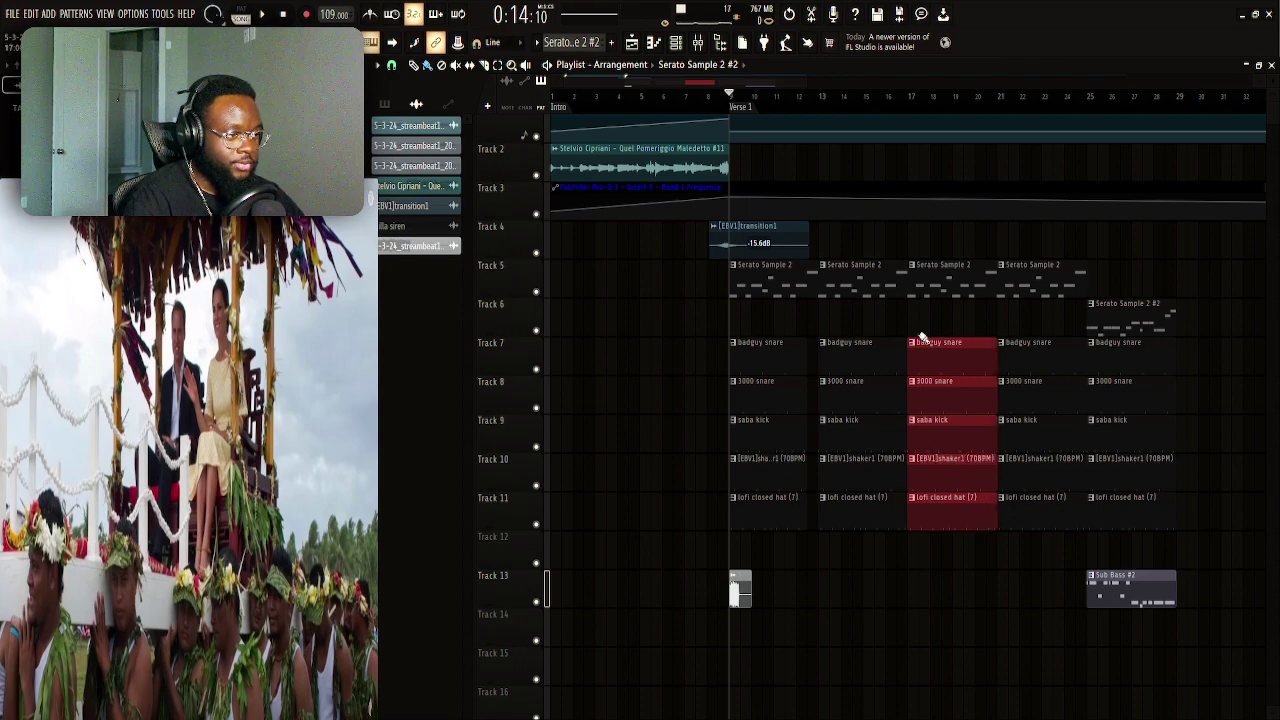
scroll(863, 309, "down", 1)
Set the playback position to bar 13 and make the saba kick clip there a separate pattern, saba kick #2
left_click(752, 113)
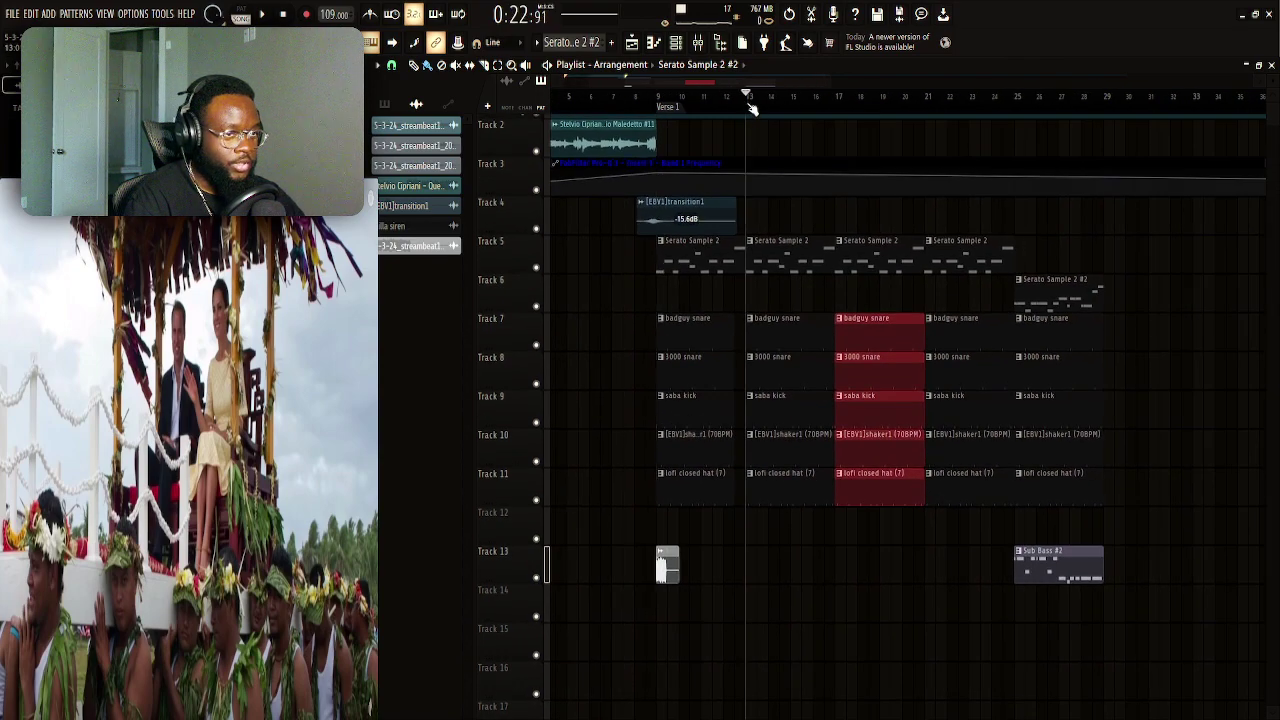
scroll(752, 113, "up", 2)
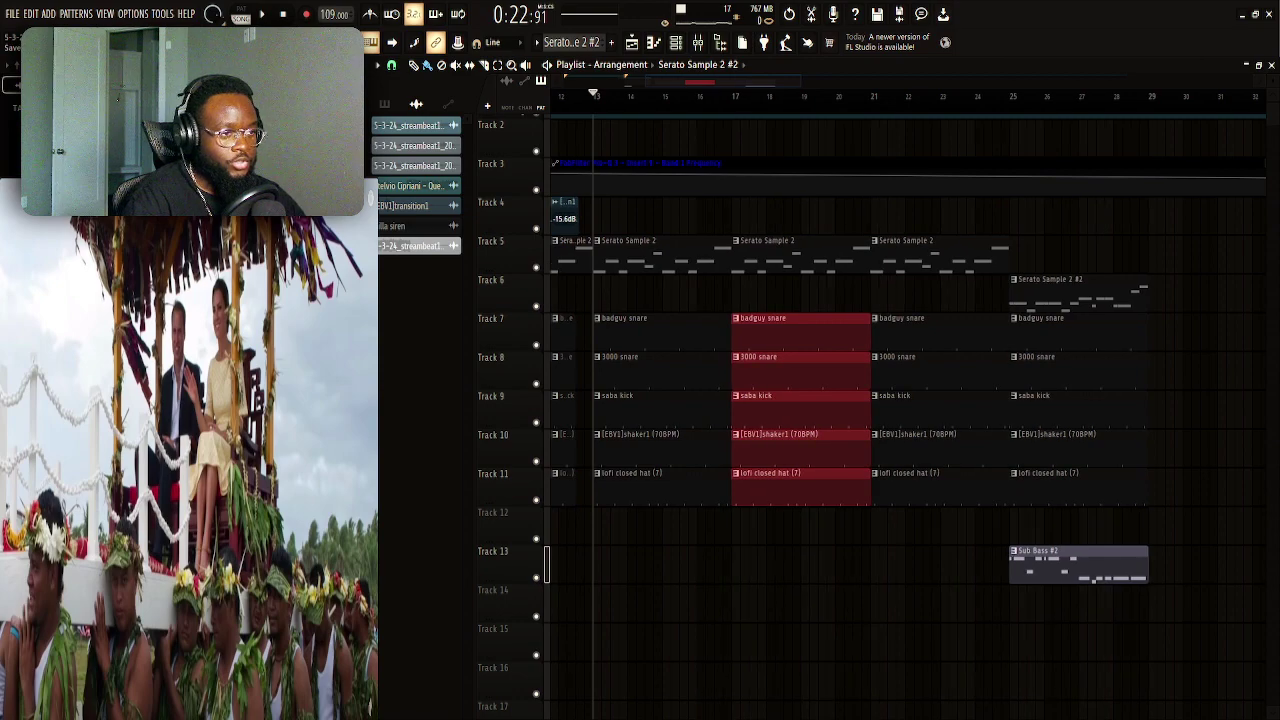
scroll(1050, 113, "up", 2)
scroll(1050, 113, "down", 1)
scroll(1050, 113, "down", 2)
scroll(1050, 113, "up", 2)
scroll(755, 110, "down", 1)
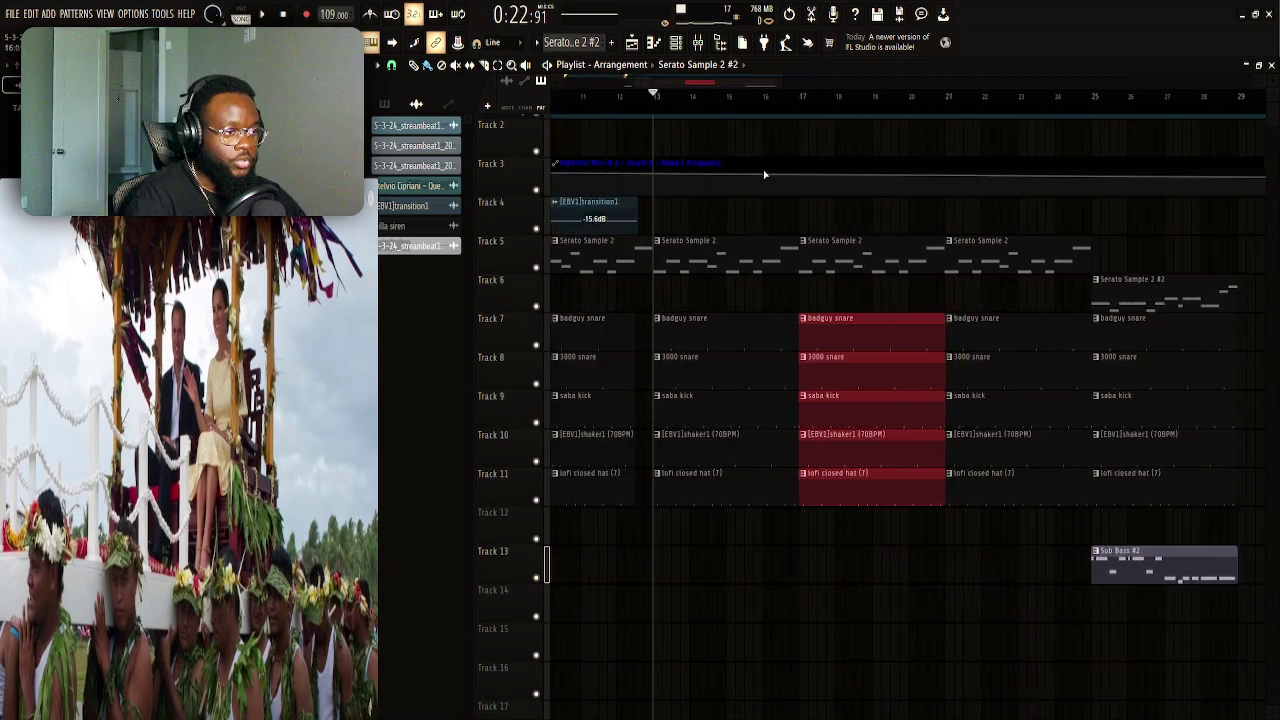
left_click(795, 226)
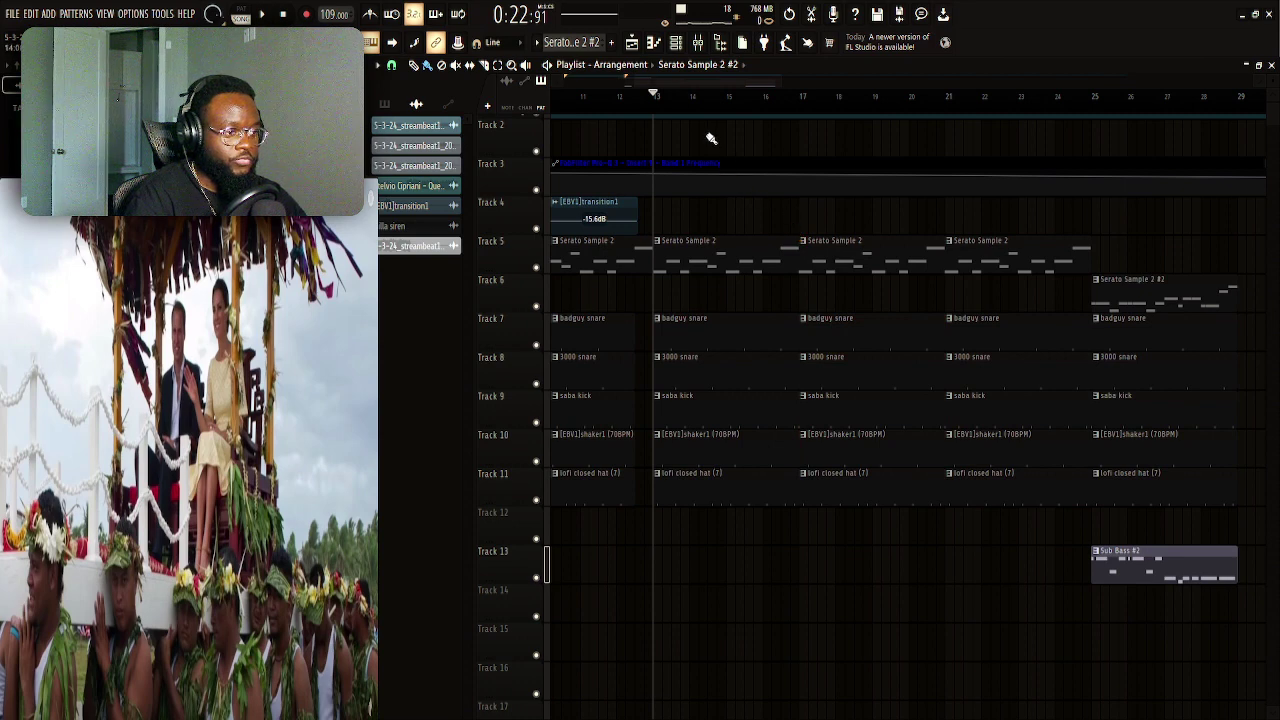
scroll(726, 399, "up", 1)
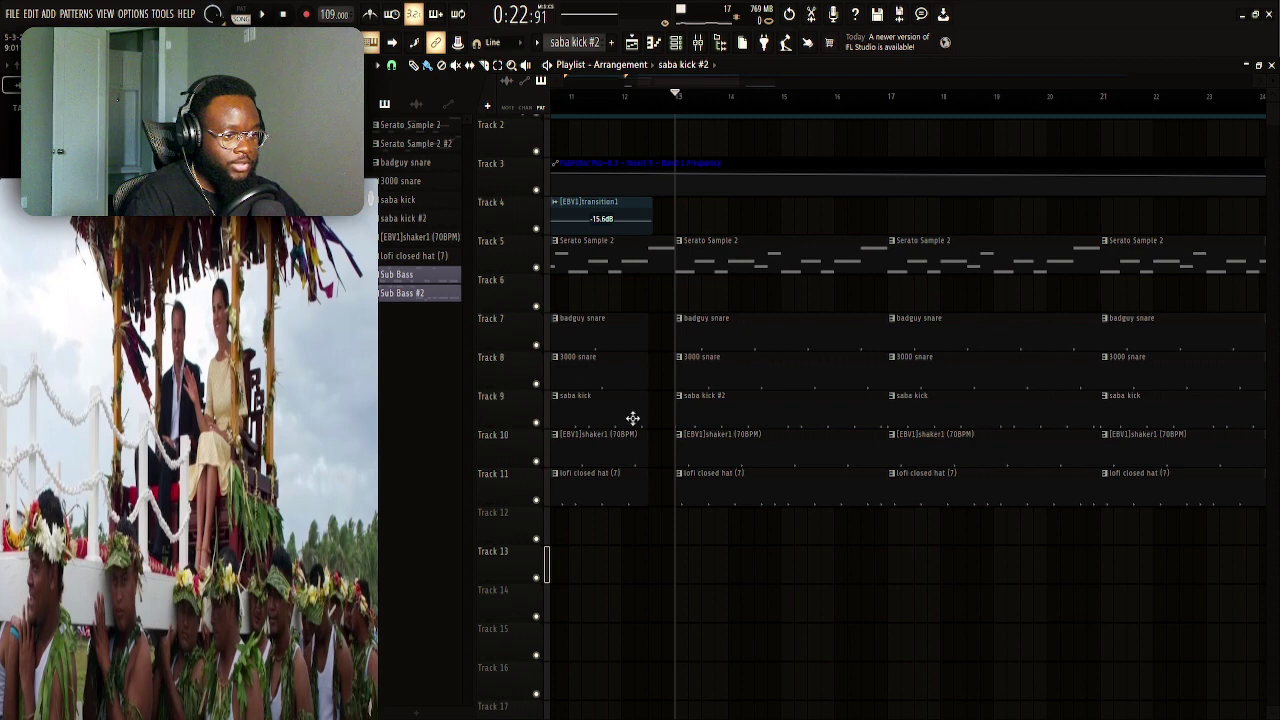
Add an extra C5 note shortly after the first kick in the saba kick #2 pattern and play it back
double_click(697, 409)
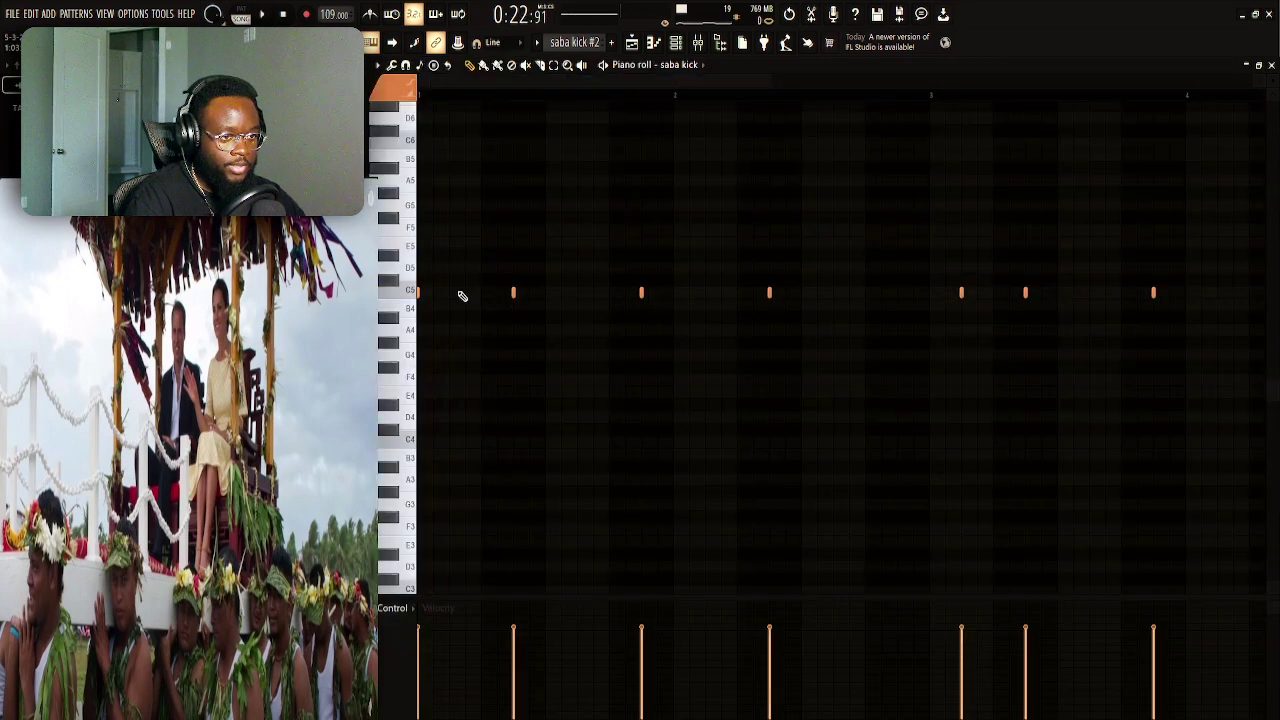
key("space")
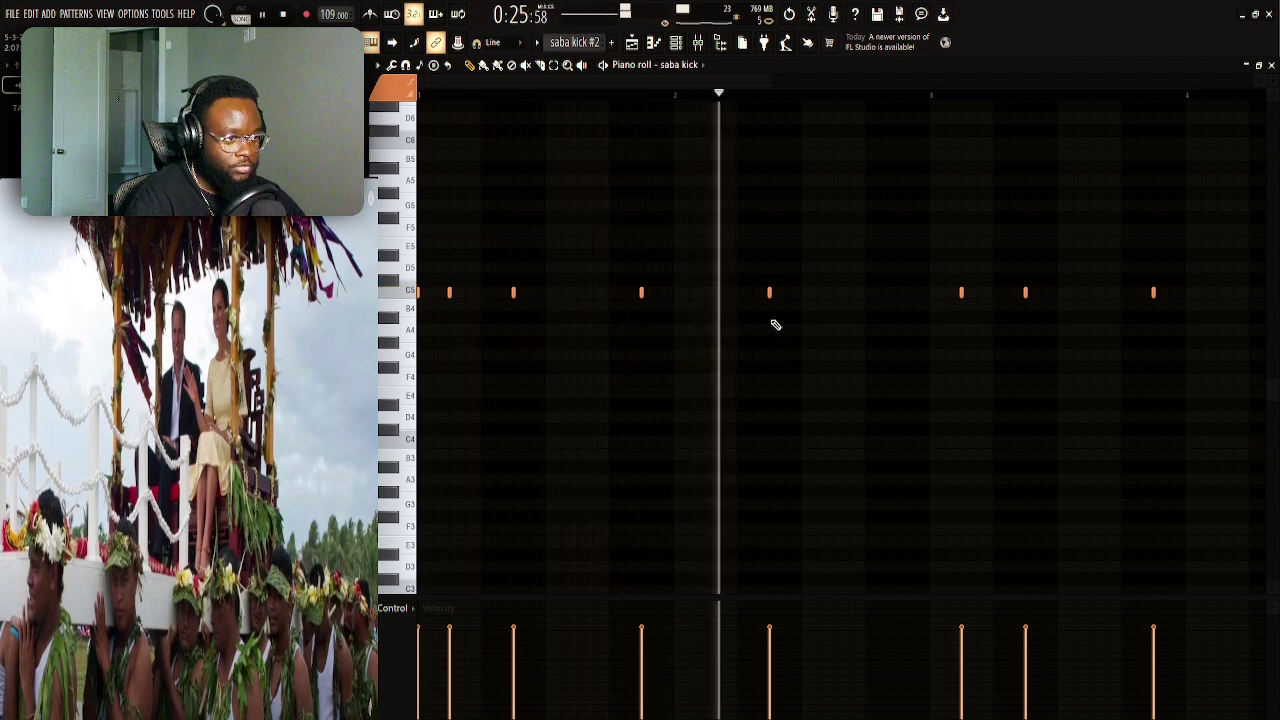
key("space")
Add a roll of three C5 kick notes with rising velocities just before bar 3 of saba kick #2 and audition it
left_click(897, 293)
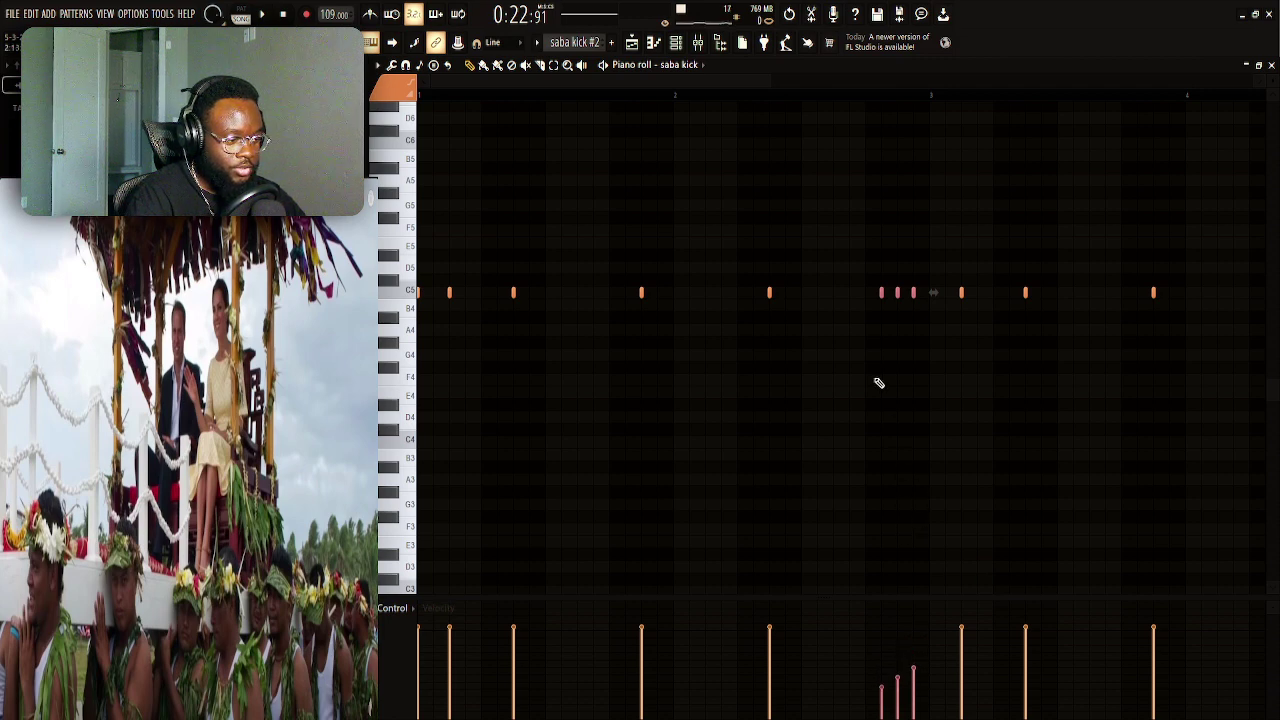
key("space")
key("space")
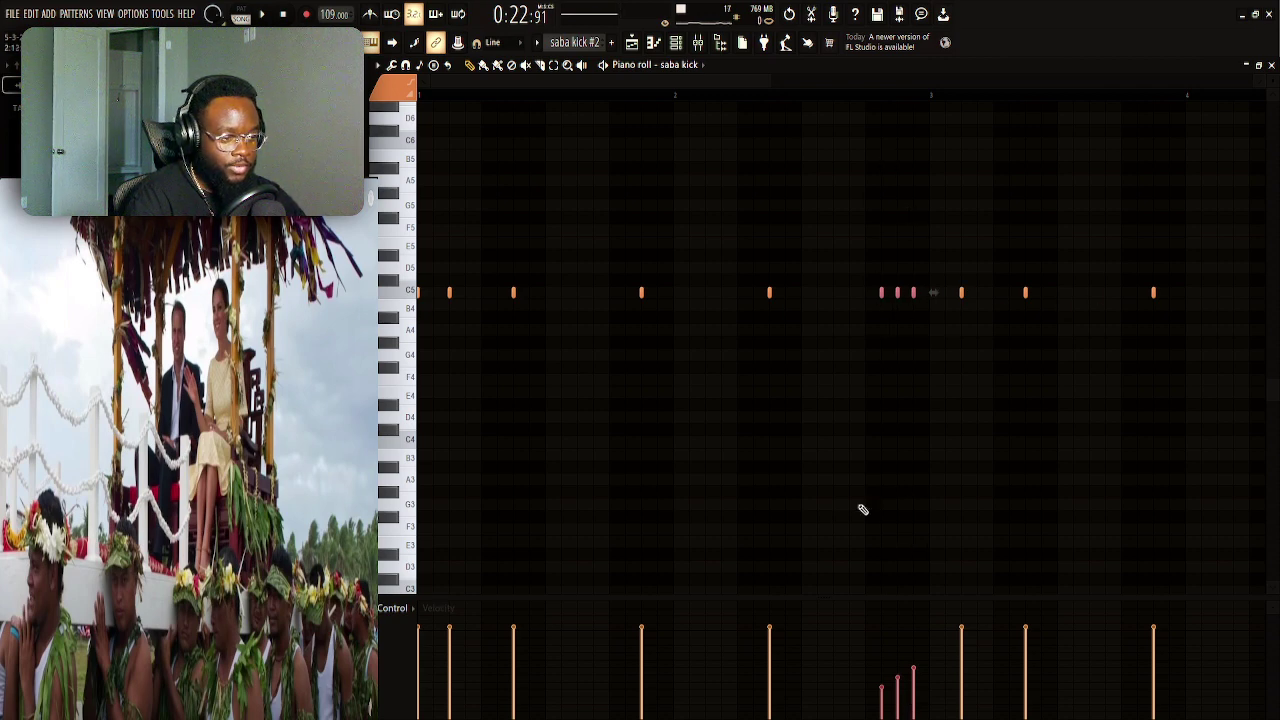
key("space")
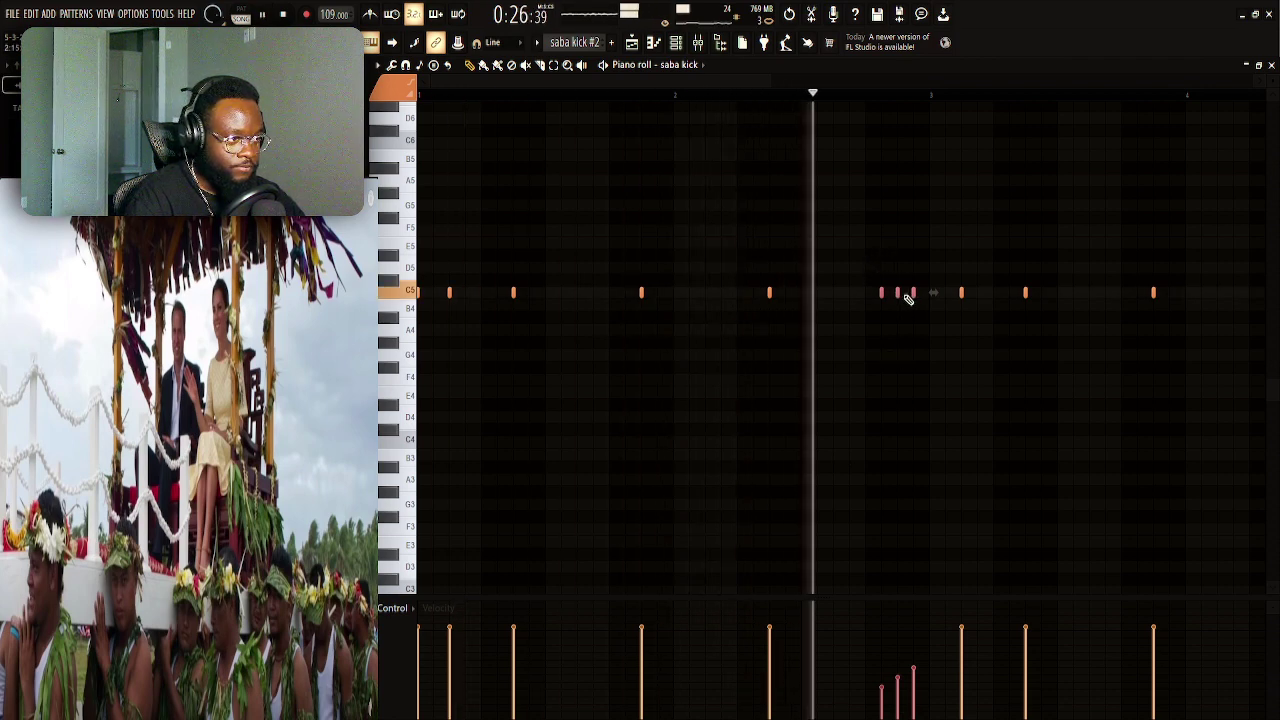
Raise the velocities of the three roll notes, add a fourth C5 kick note at bar 3, and play the result
key("space")
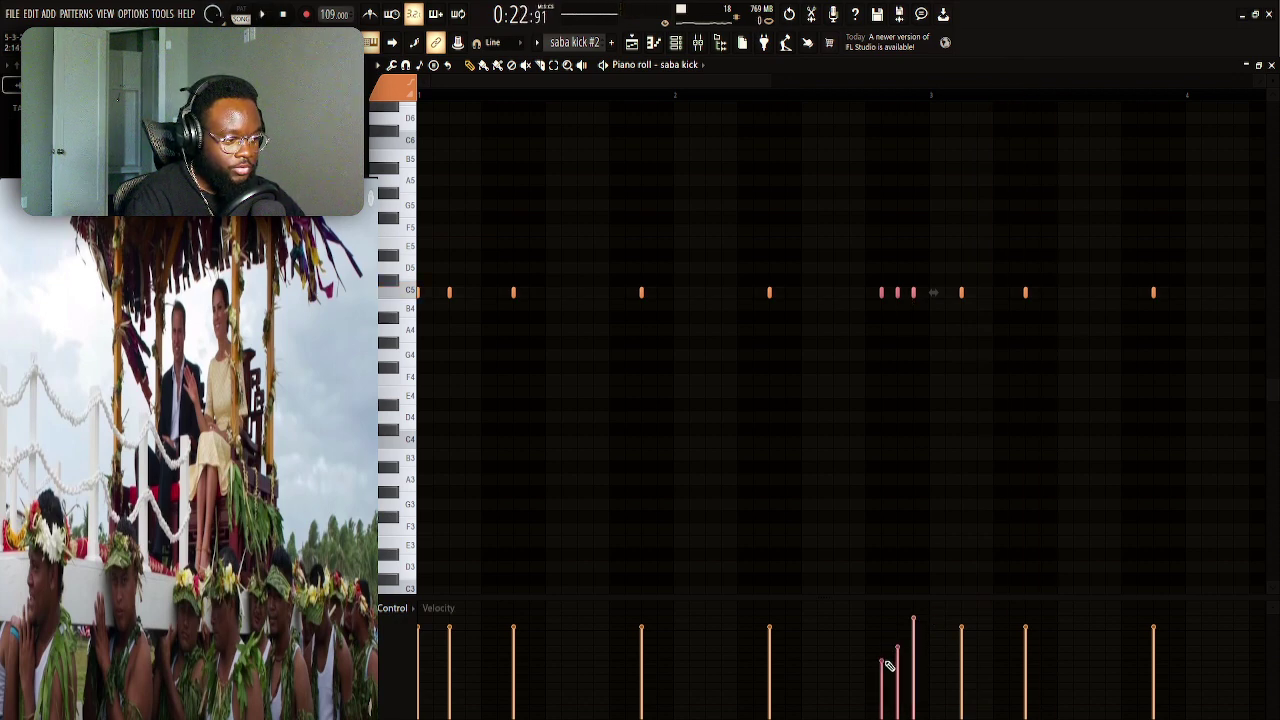
key("space")
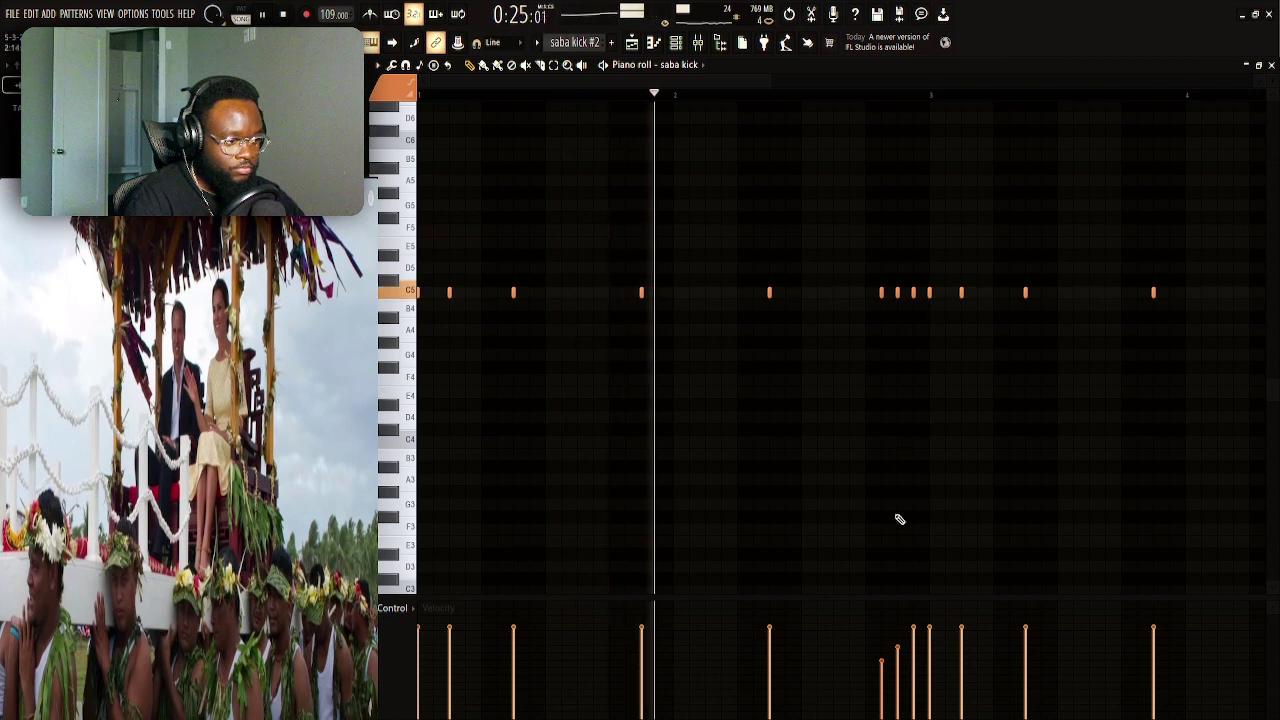
left_click(905, 95)
key("space")
key("space")
Lower the velocities of the three kick roll notes before bar 3, keeping their rising shape
scroll(907, 100, "up", 5)
scroll(911, 93, "down", 5)
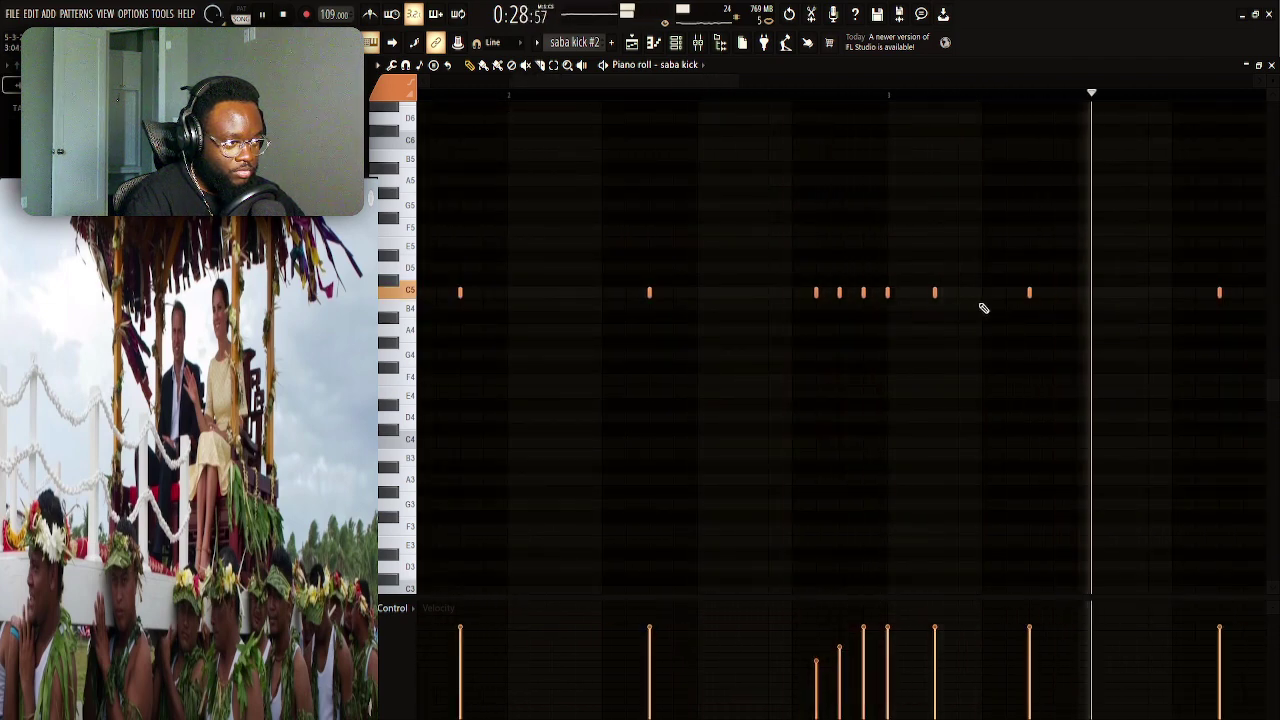
scroll(855, 370, "down", 1)
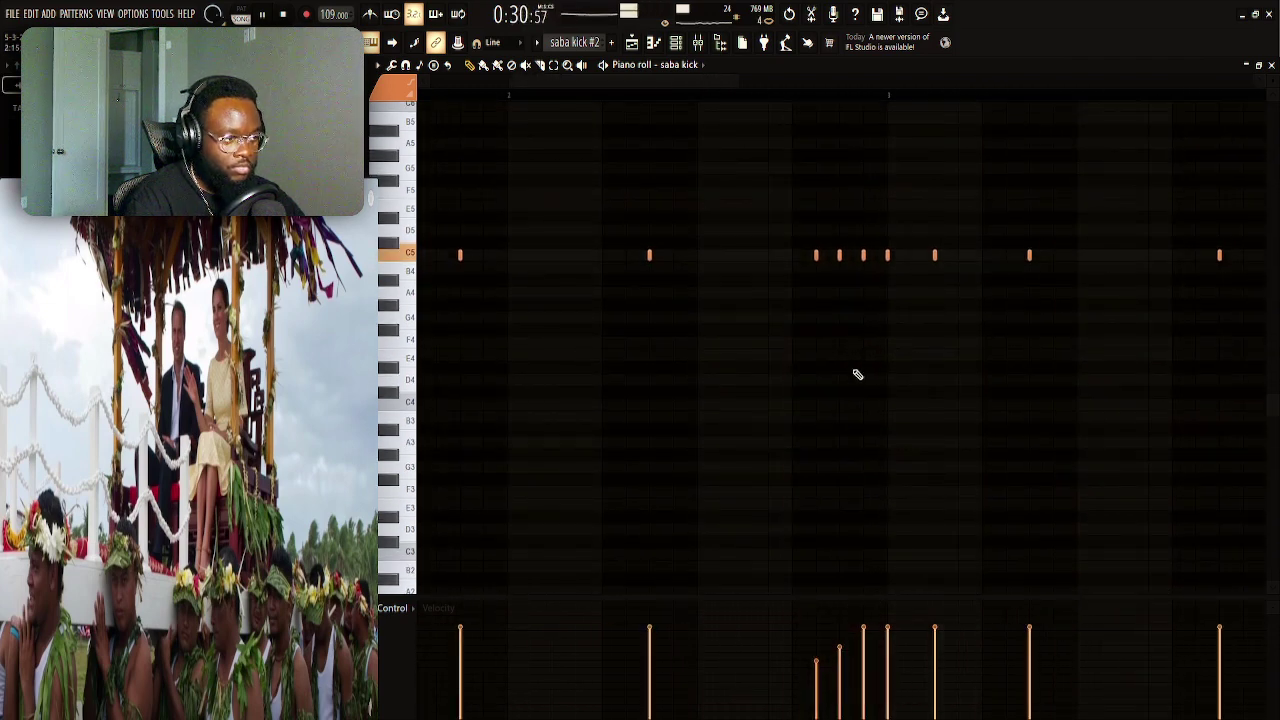
left_click_drag(833, 270, 815, 273)
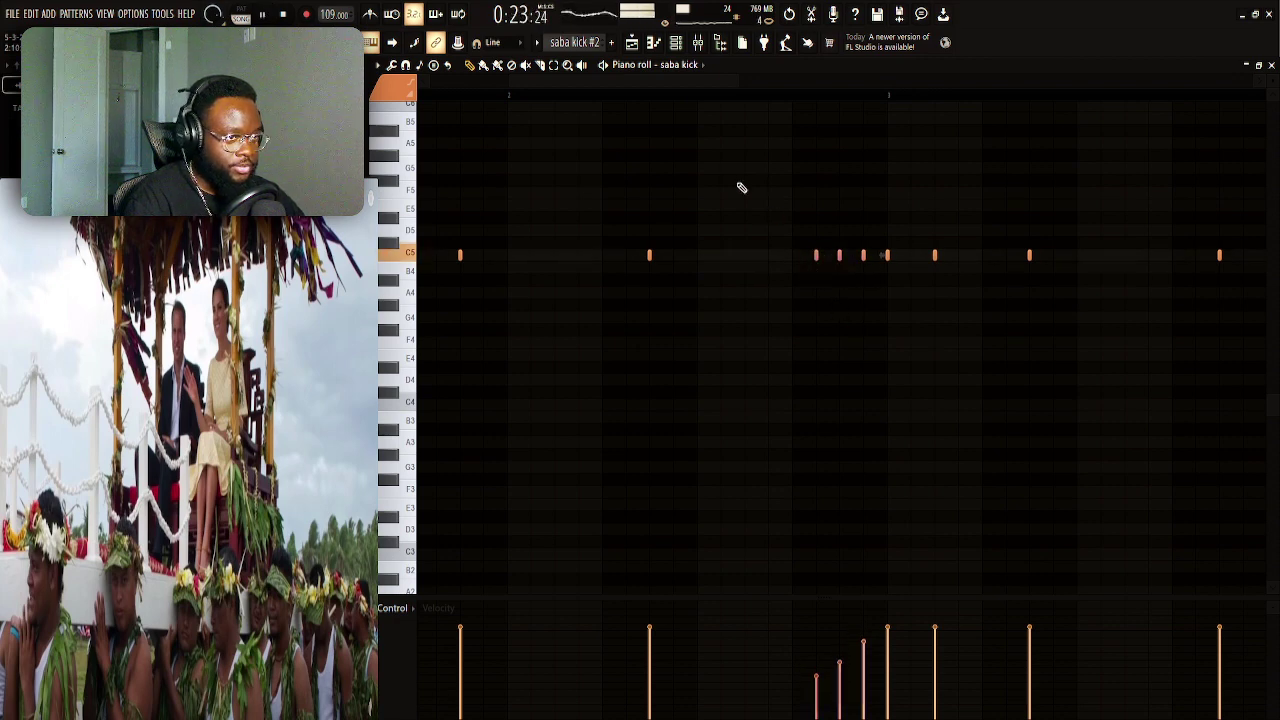
Review the saba kick #2 variation in the playlist, playing past bar 16
left_click(632, 42)
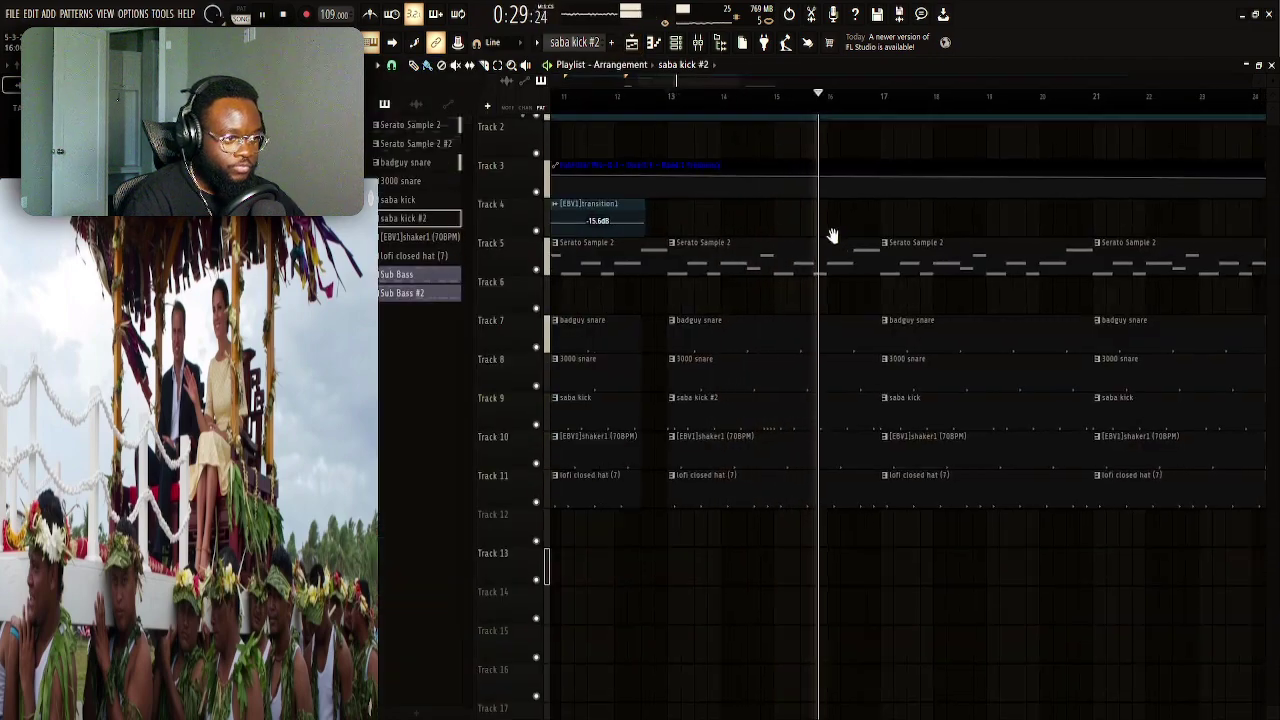
left_click_drag(843, 231, 677, 214)
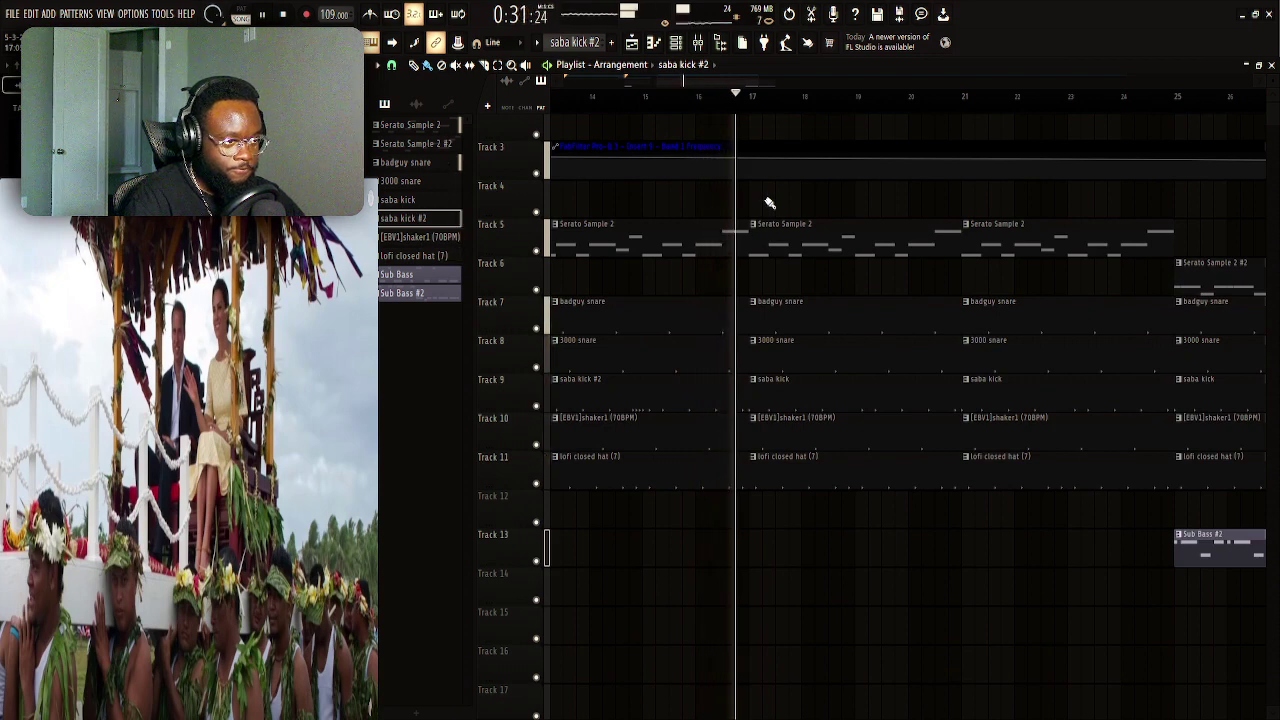
key("space")
scroll(700, 97, "left", 6)
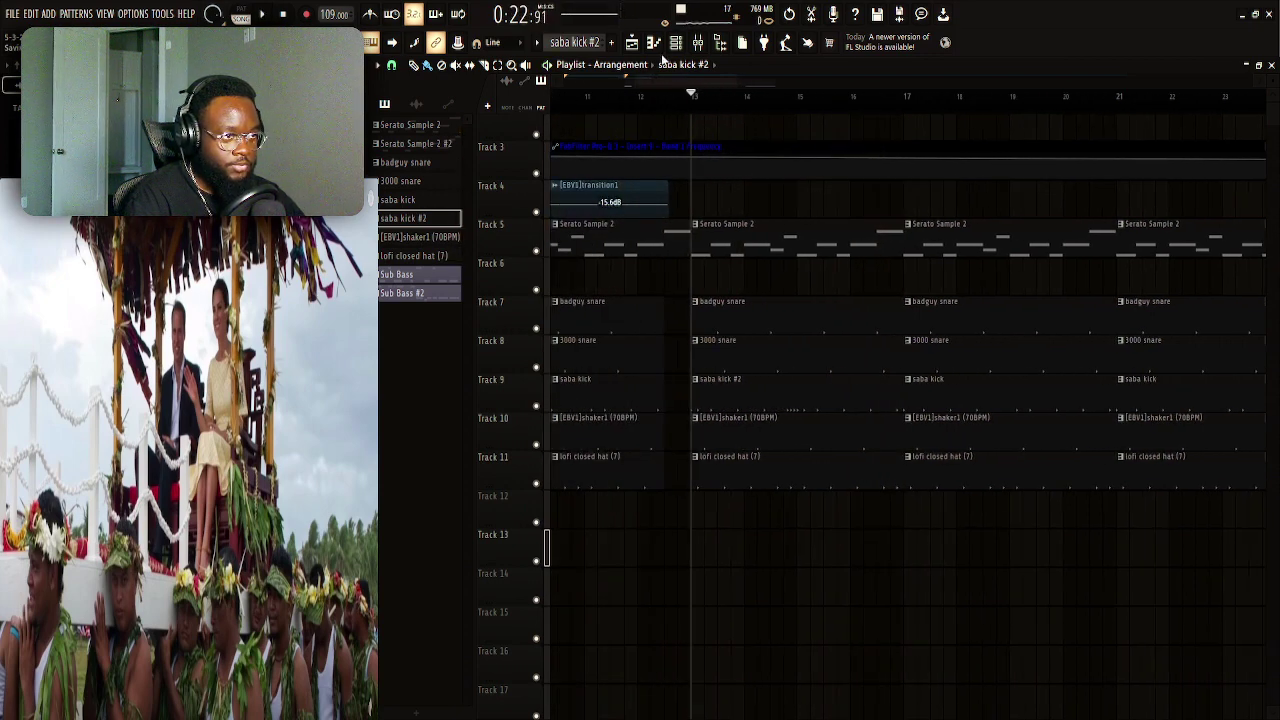
Load the Erosion-tt-v3 effect in slot 1 of the Master mixer track
left_click(697, 42)
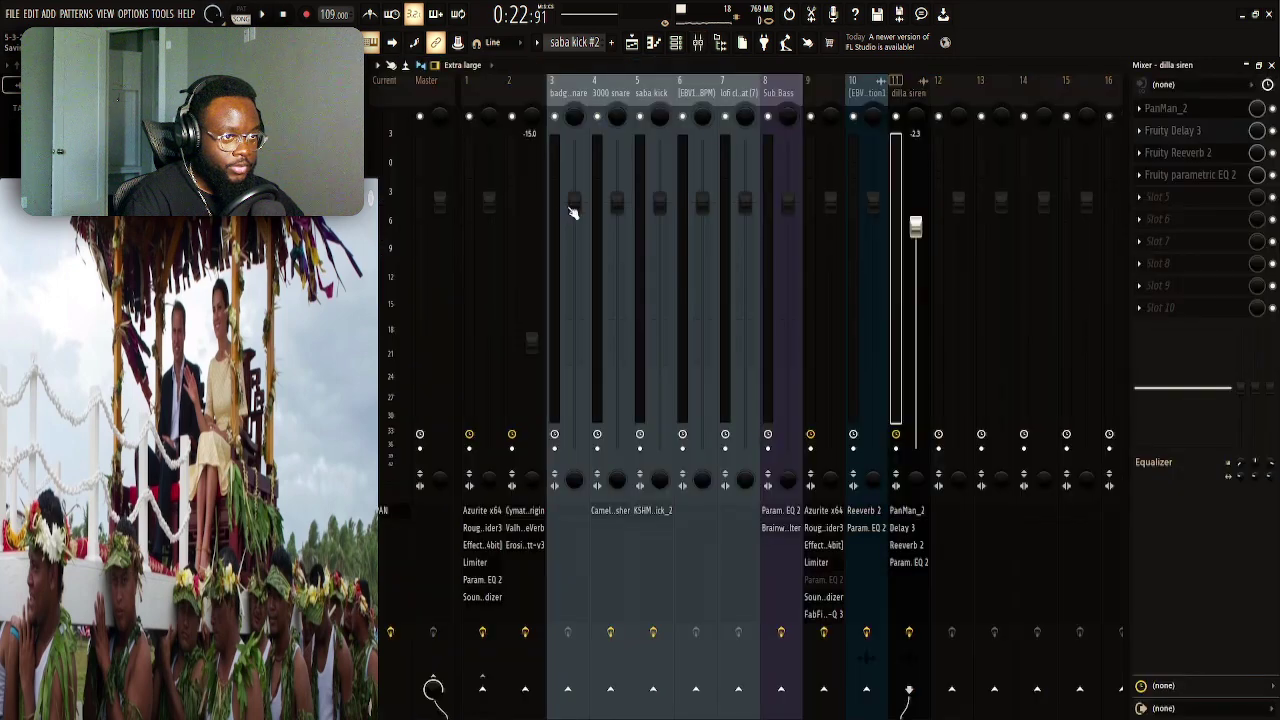
left_click(428, 351)
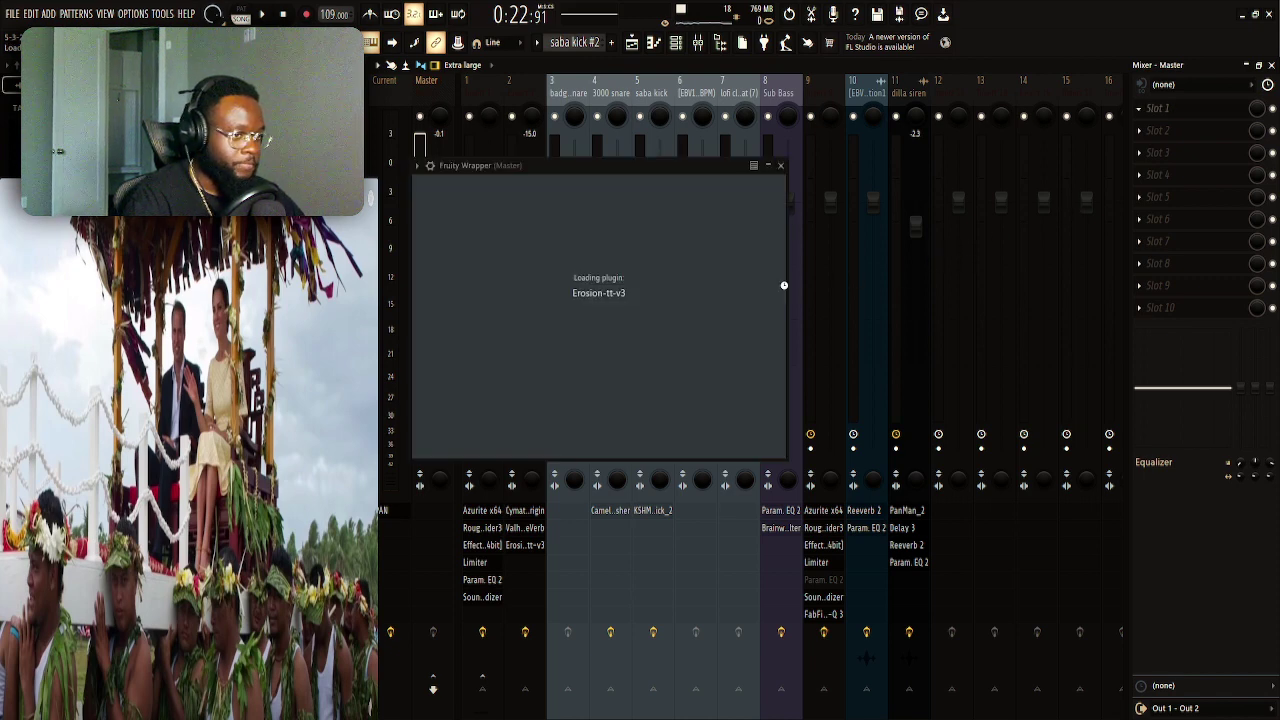
left_click_drag(486, 174, 604, 180)
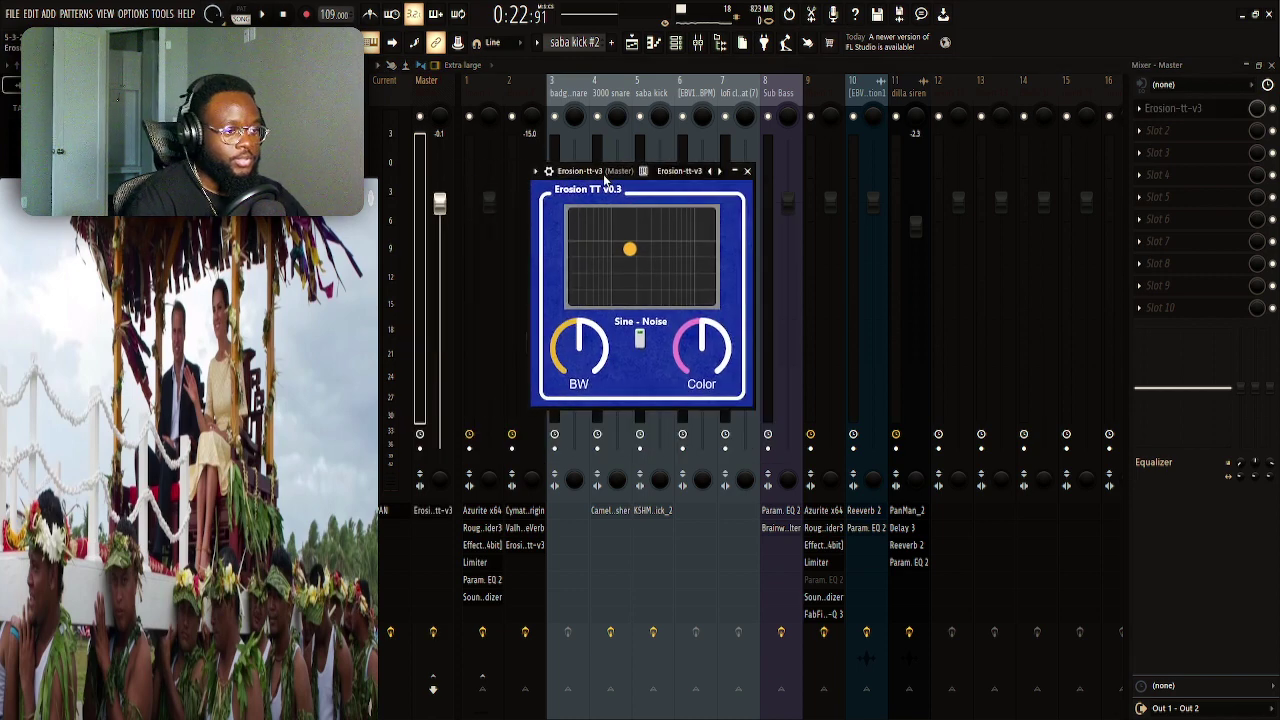
During playback, raise Erosion's BW and Color amounts and shift its XY point toward the lower-right of the graph
key("space")
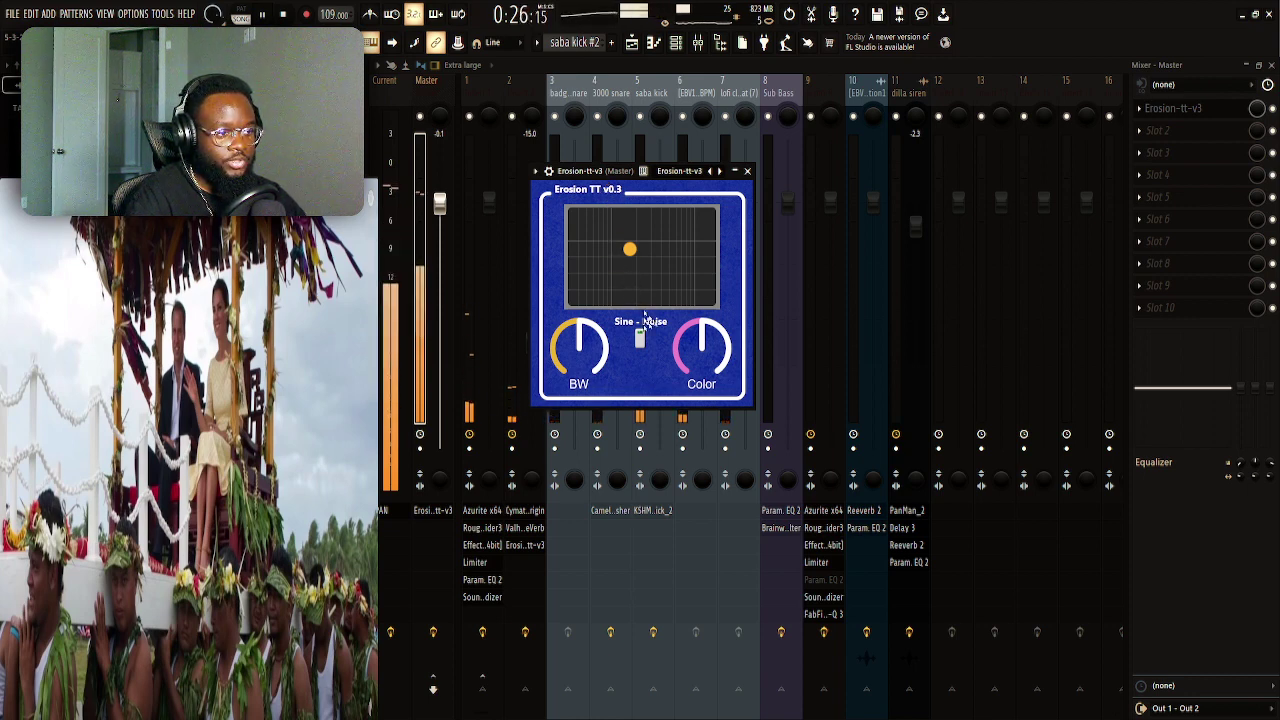
left_click_drag(690, 350, 714, 317)
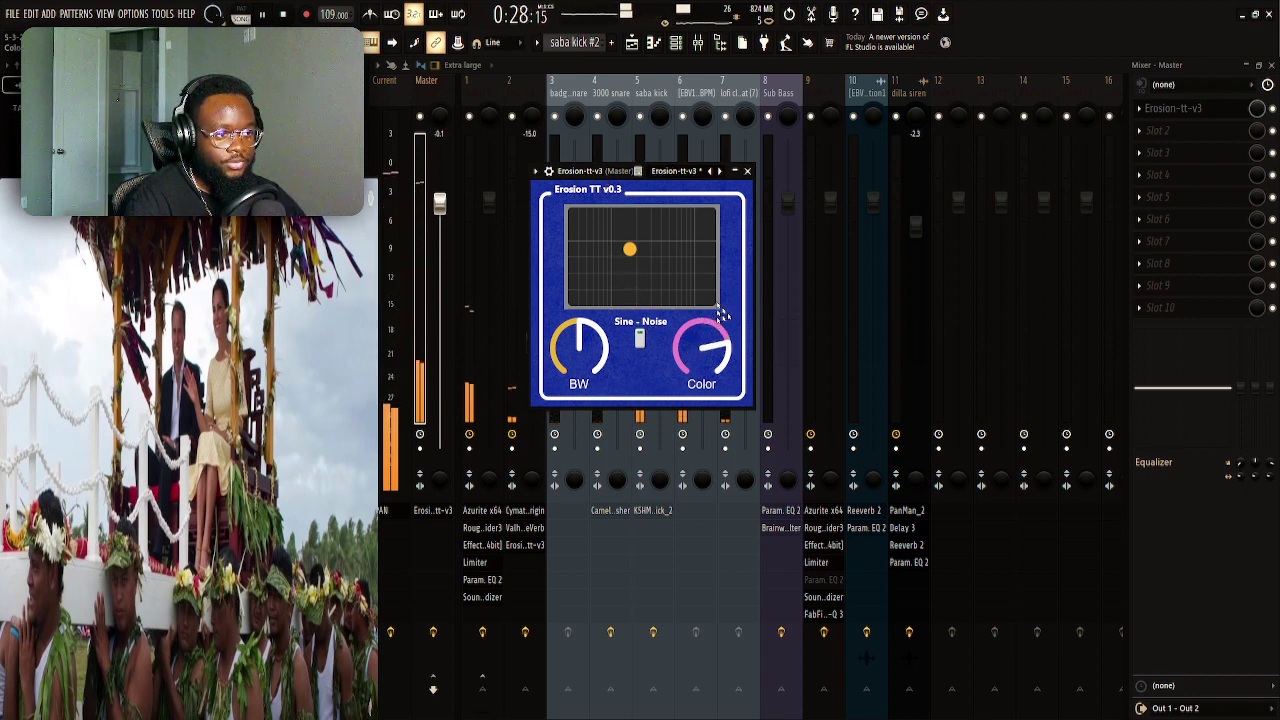
left_click_drag(645, 287, 699, 348)
left_click_drag(579, 348, 697, 298)
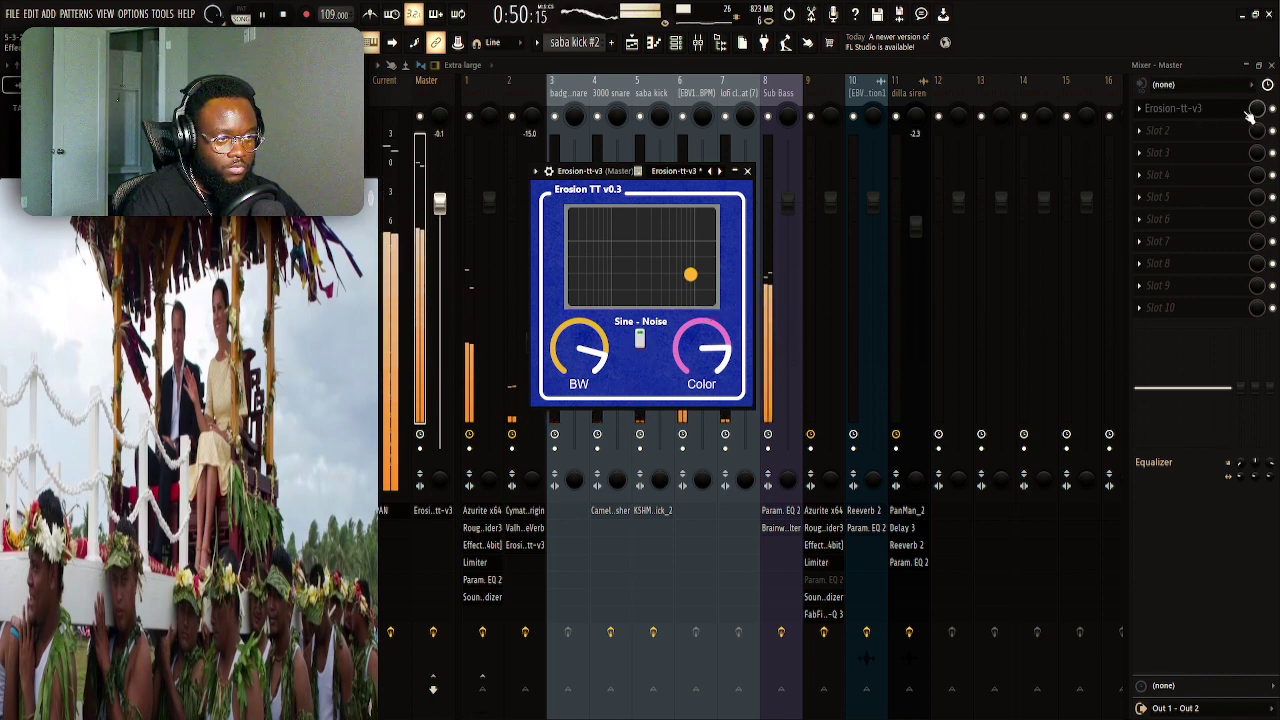
key("space")
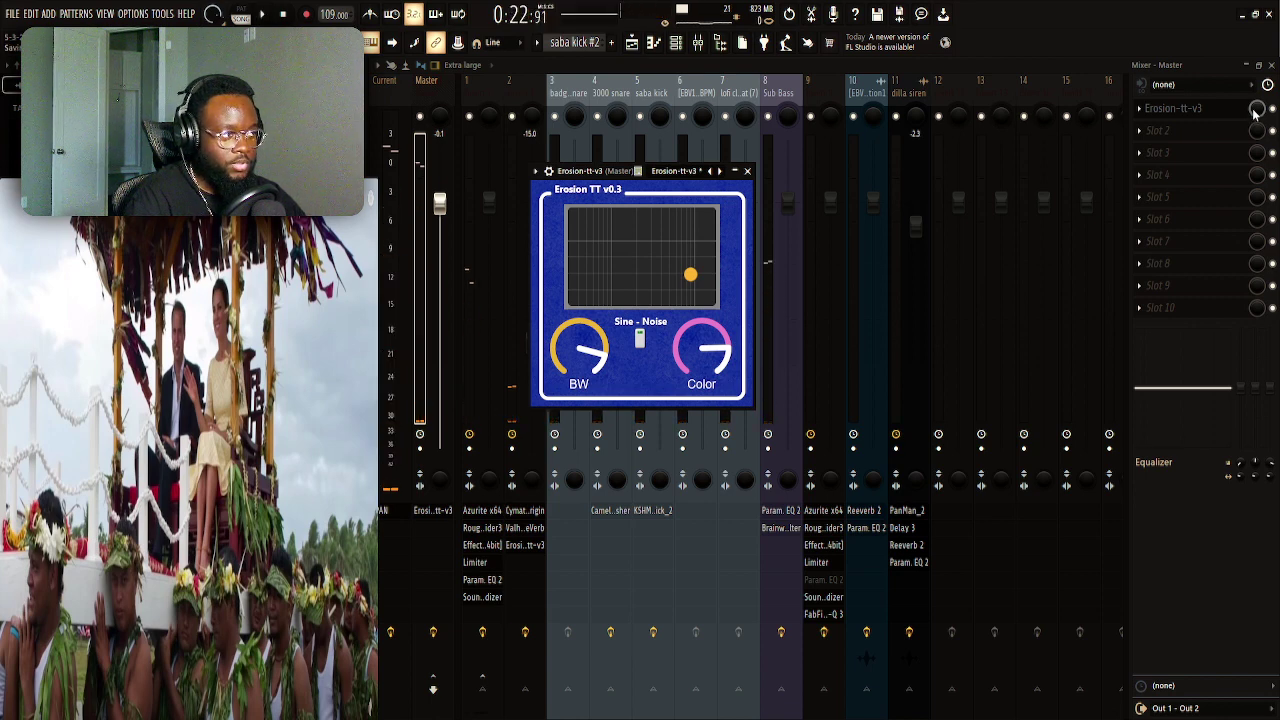
Create an automation clip for Erosion's mix level on the Master track and extend it back to bar 1 in the playlist
left_click(1246, 113)
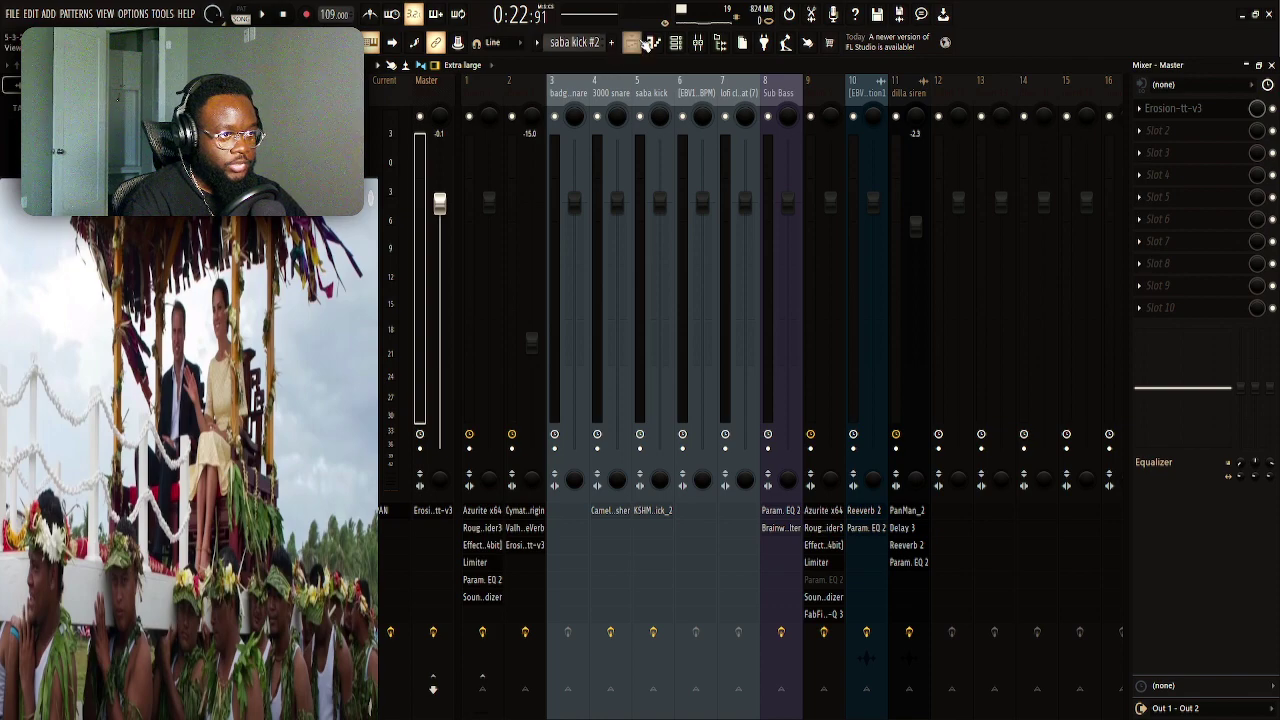
key("F5")
scroll(796, 103, "down", 5)
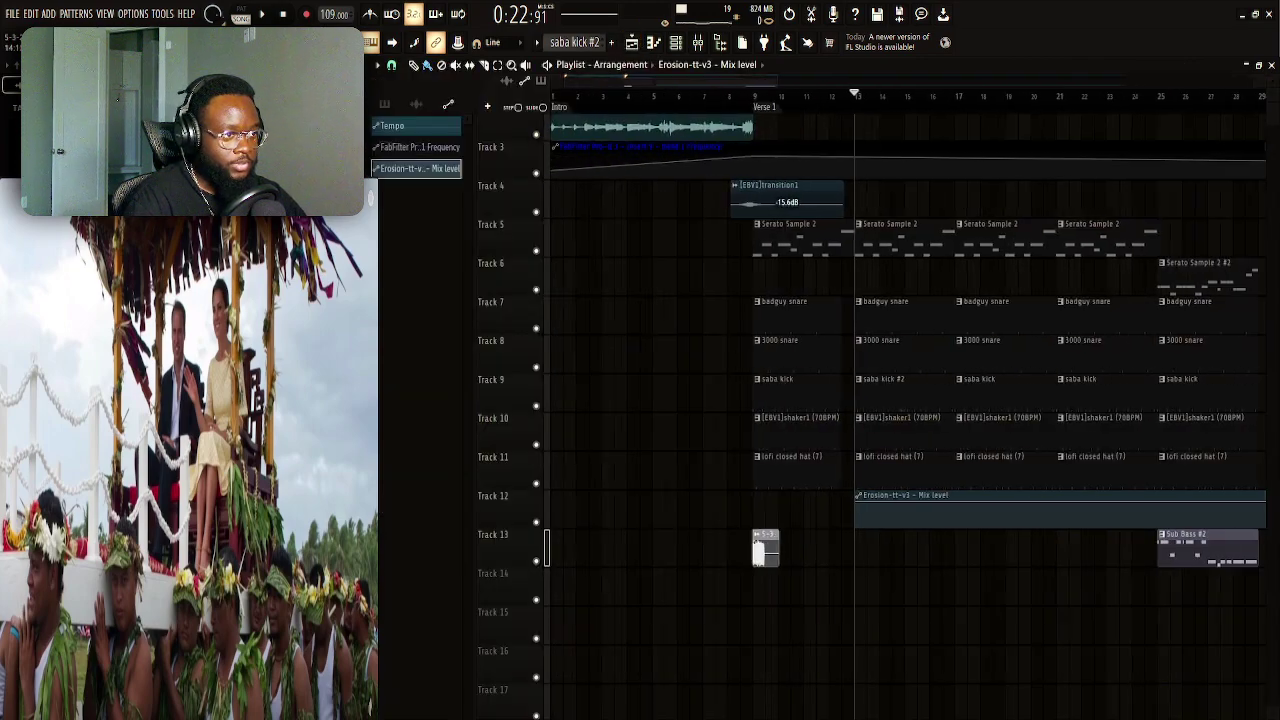
left_click_drag(772, 508, 386, 515)
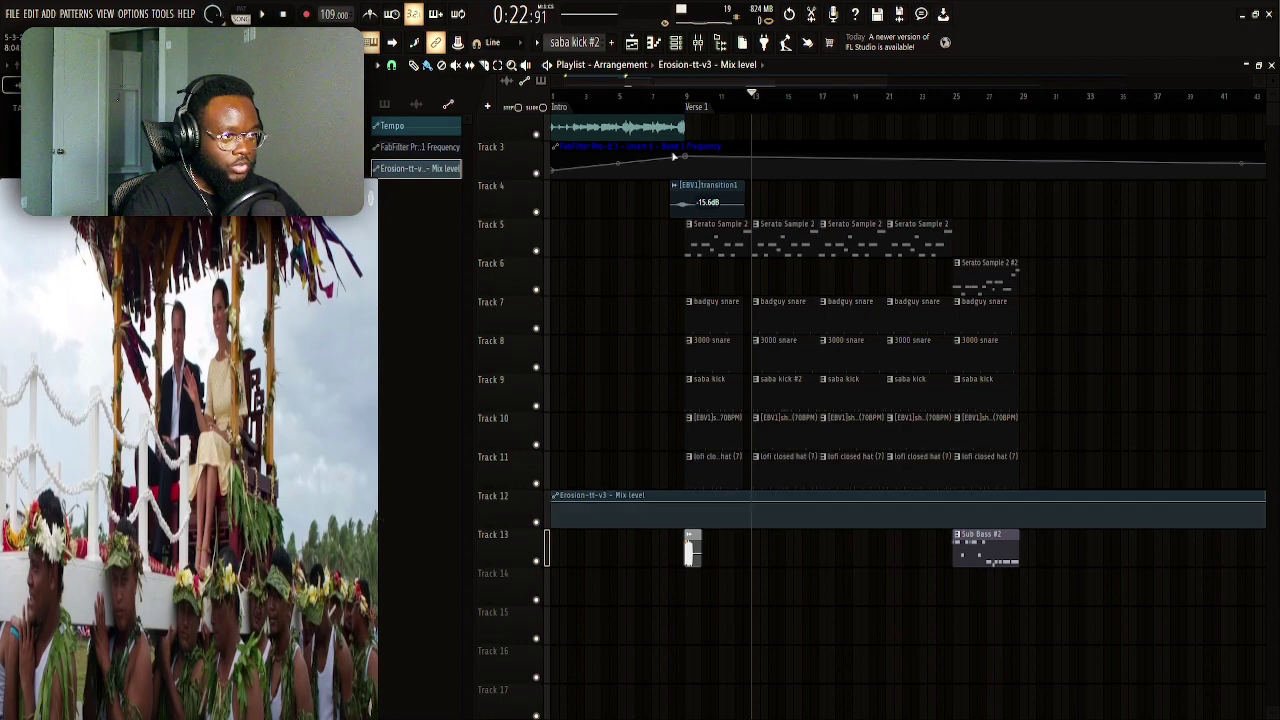
Shape the Erosion mix automation as a full-level block between bars 16 and 17, with the clip's start point lowered to zero
scroll(740, 103, "up", 5)
scroll(783, 385, "down", 2)
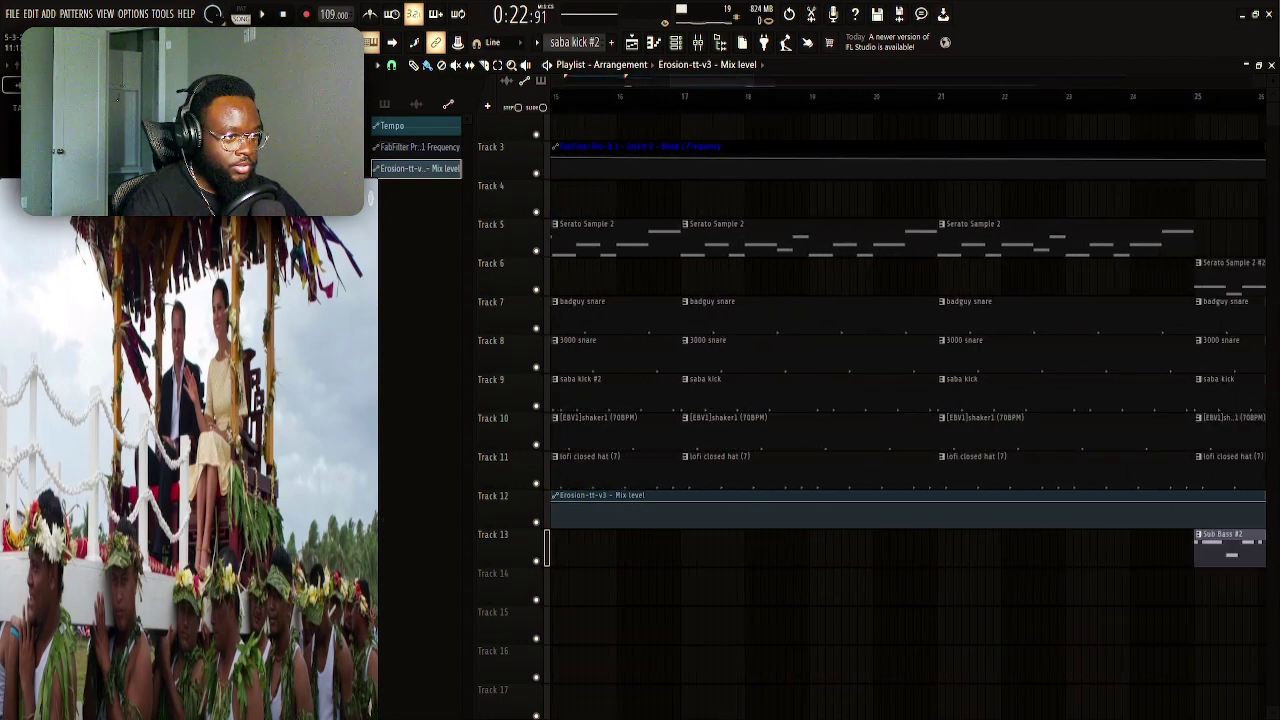
left_click_drag(900, 520, 914, 566)
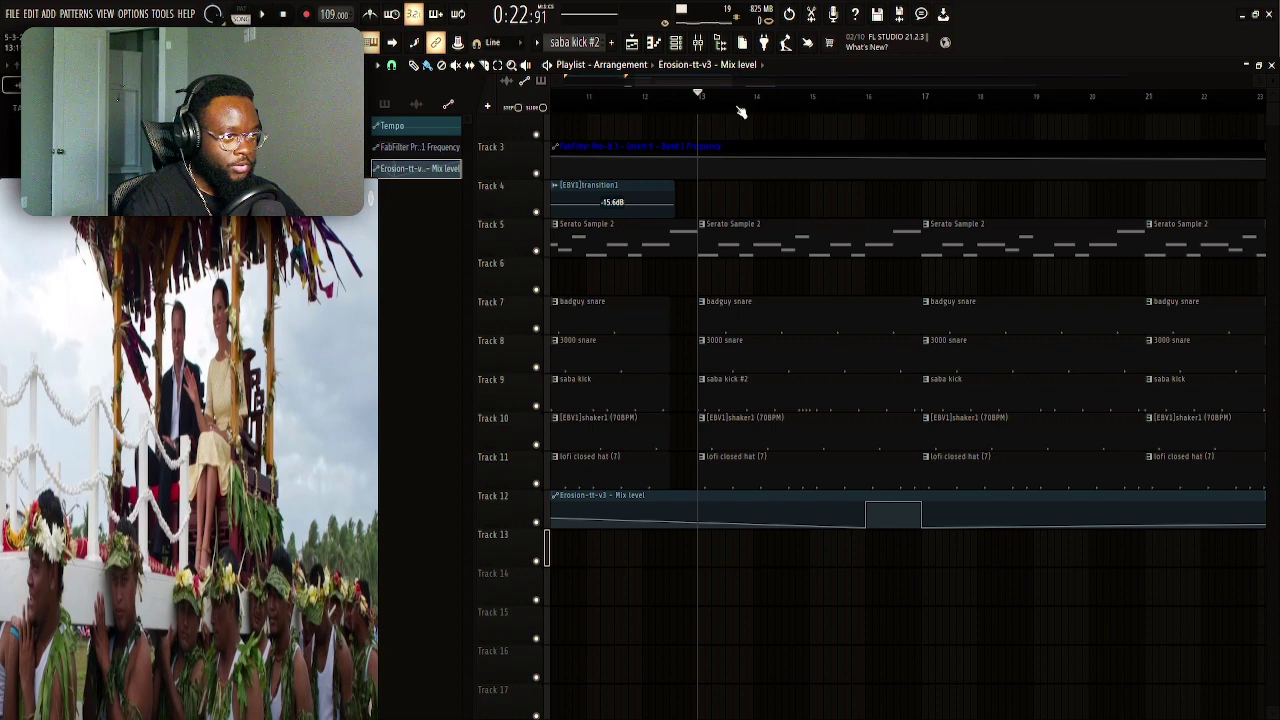
scroll(740, 112, "down", 3)
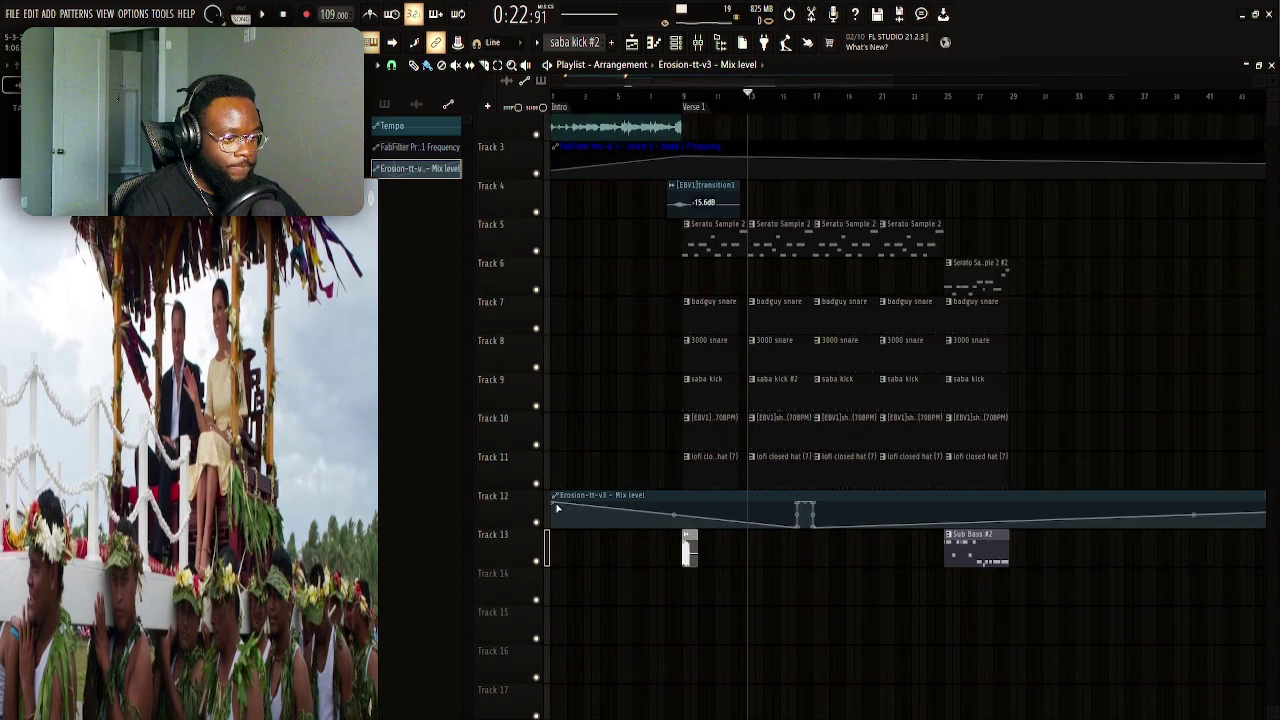
left_click_drag(549, 506, 550, 555)
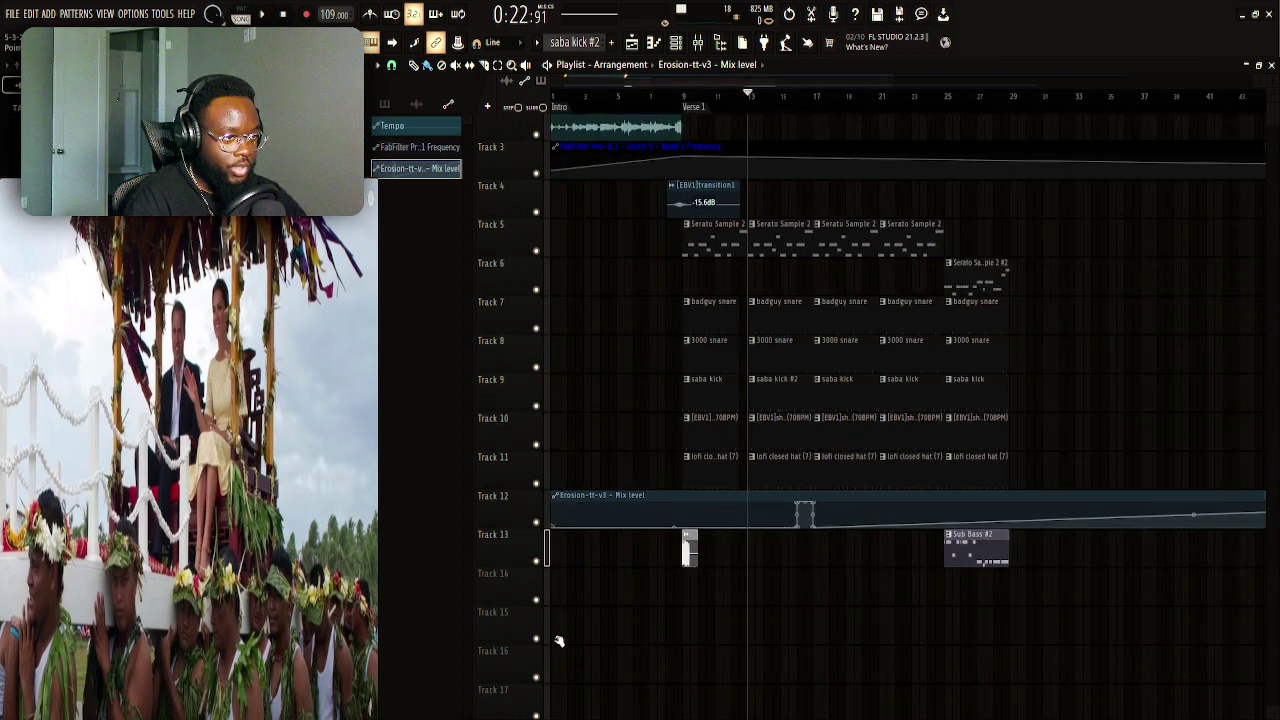
Lower the Erosion mix automation's end point to zero, play past bar 17, and return the playhead to bar 13
left_click_drag(689, 103, 659, 104)
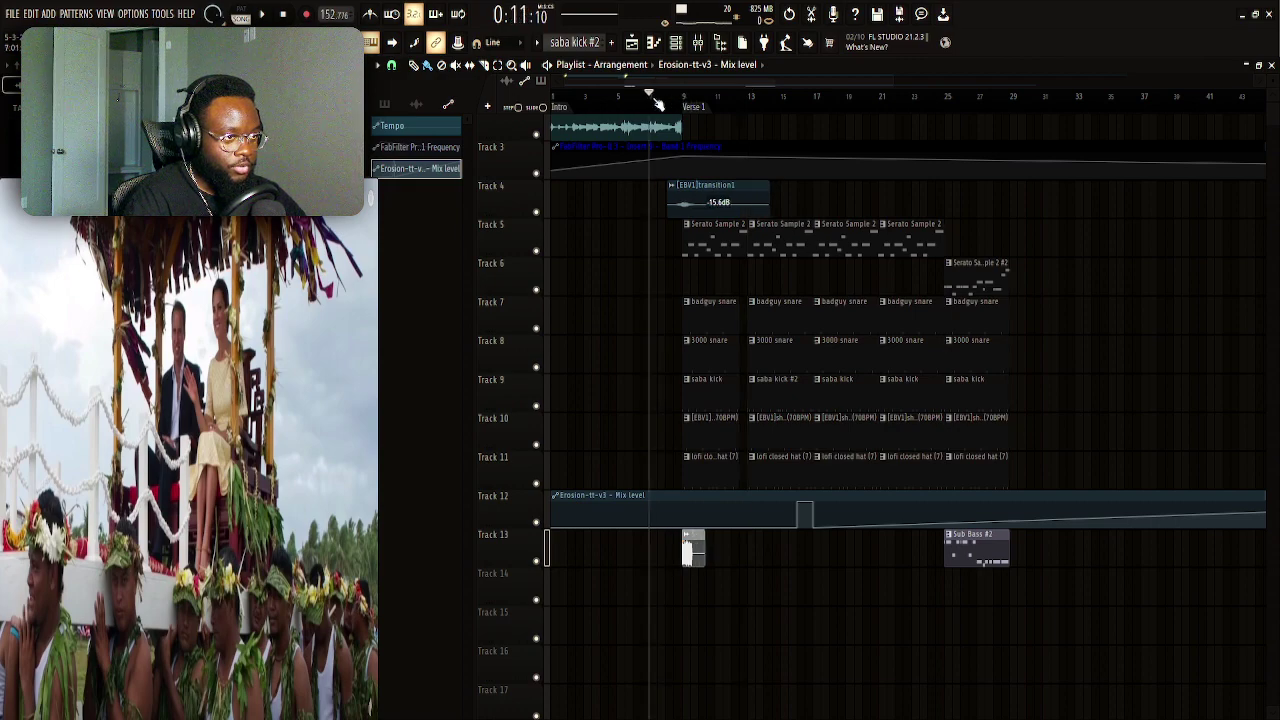
key("space")
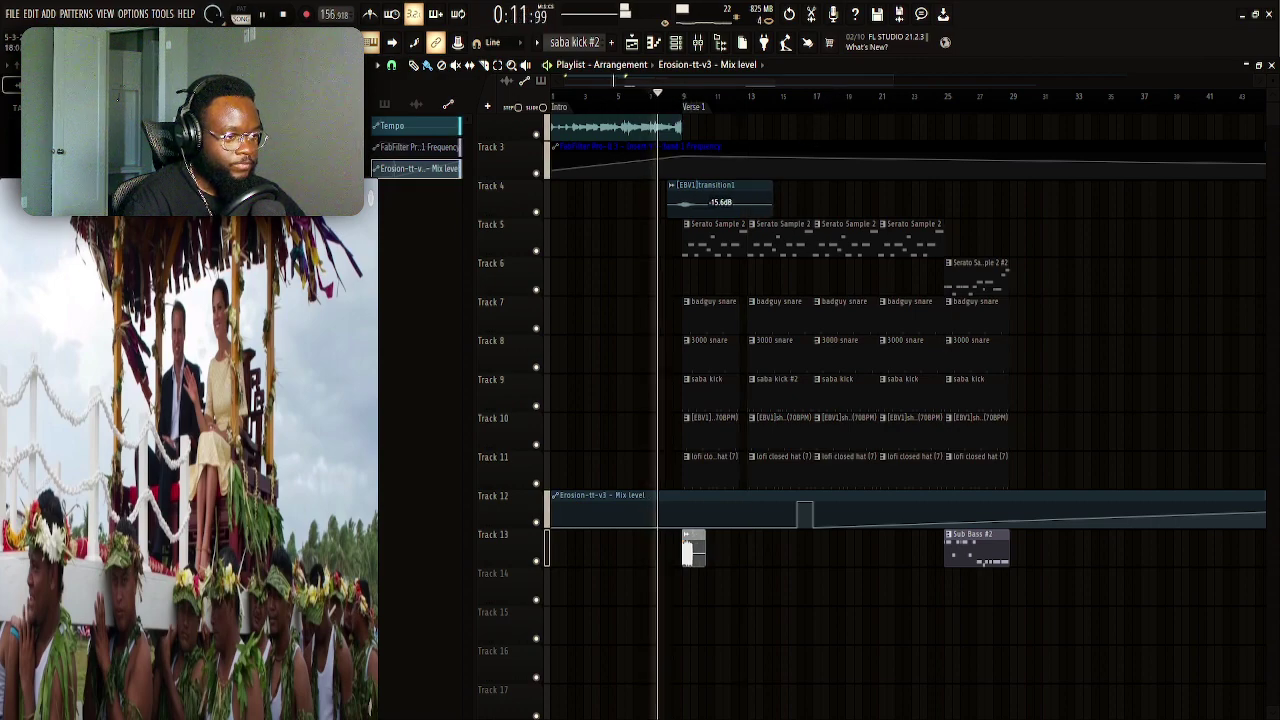
scroll(829, 100, "down", 3)
left_click_drag(1031, 501, 1018, 551)
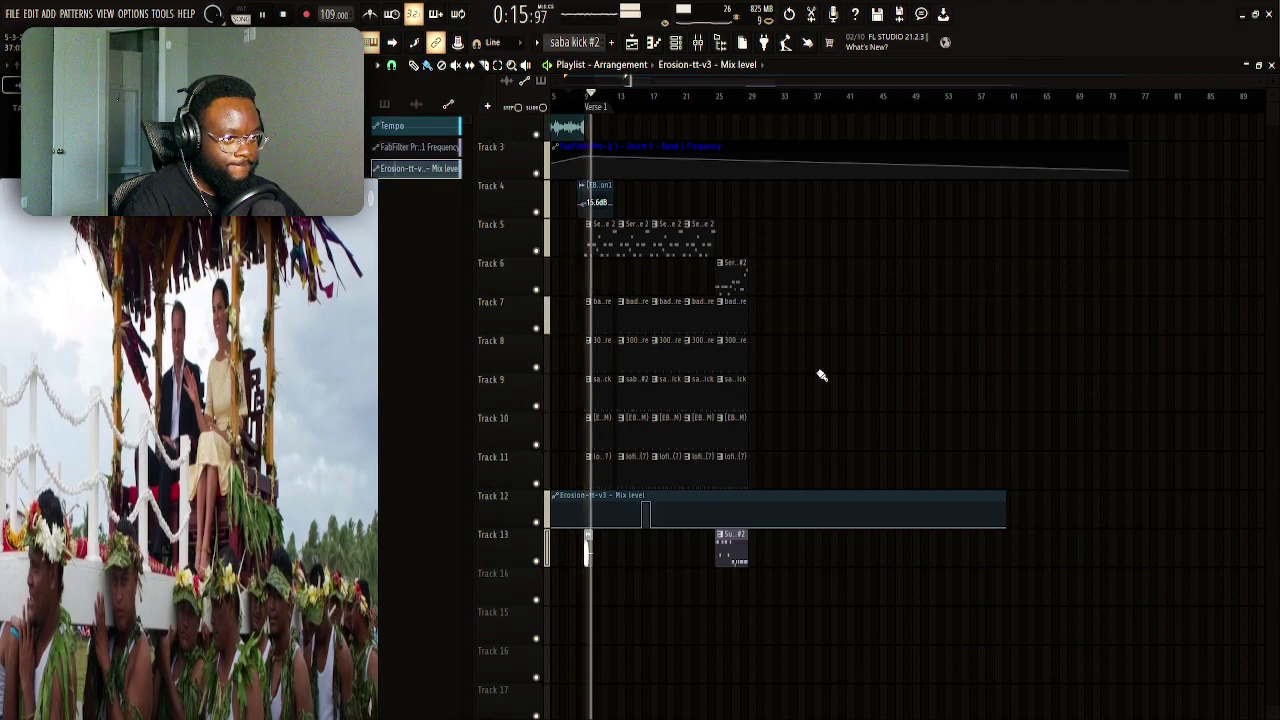
scroll(640, 115, "up", 5)
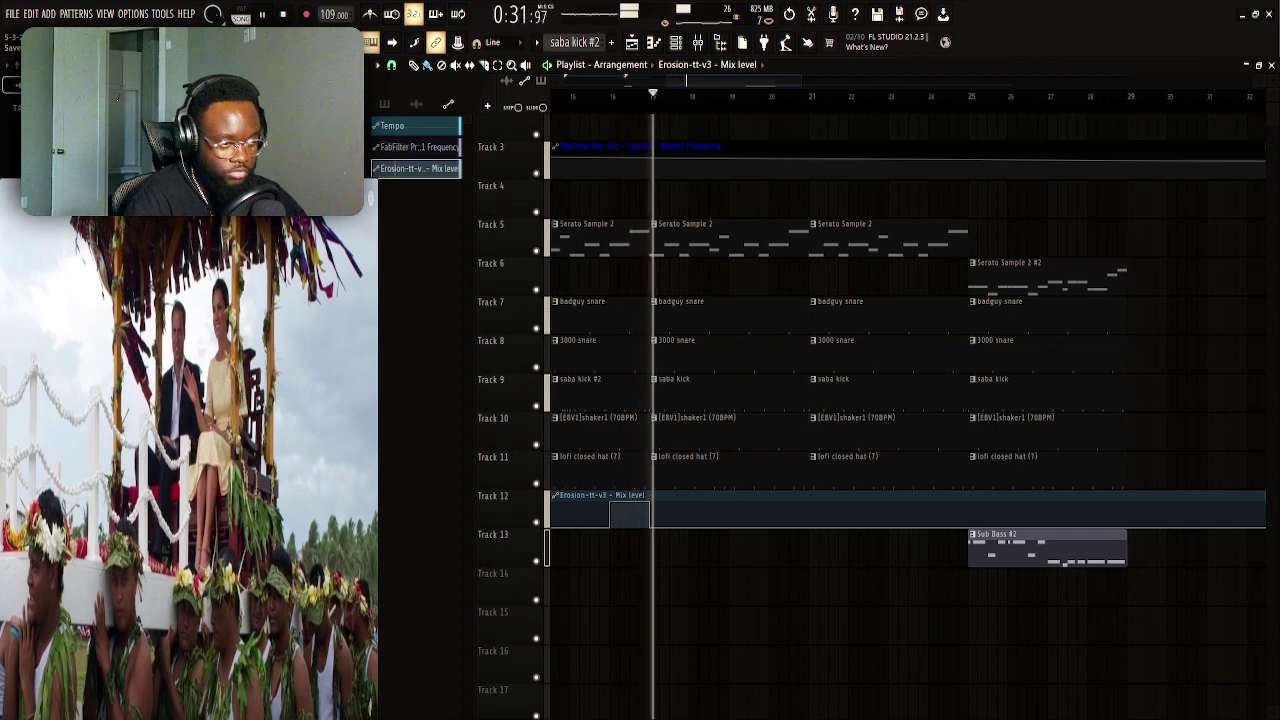
scroll(634, 437, "up", 3)
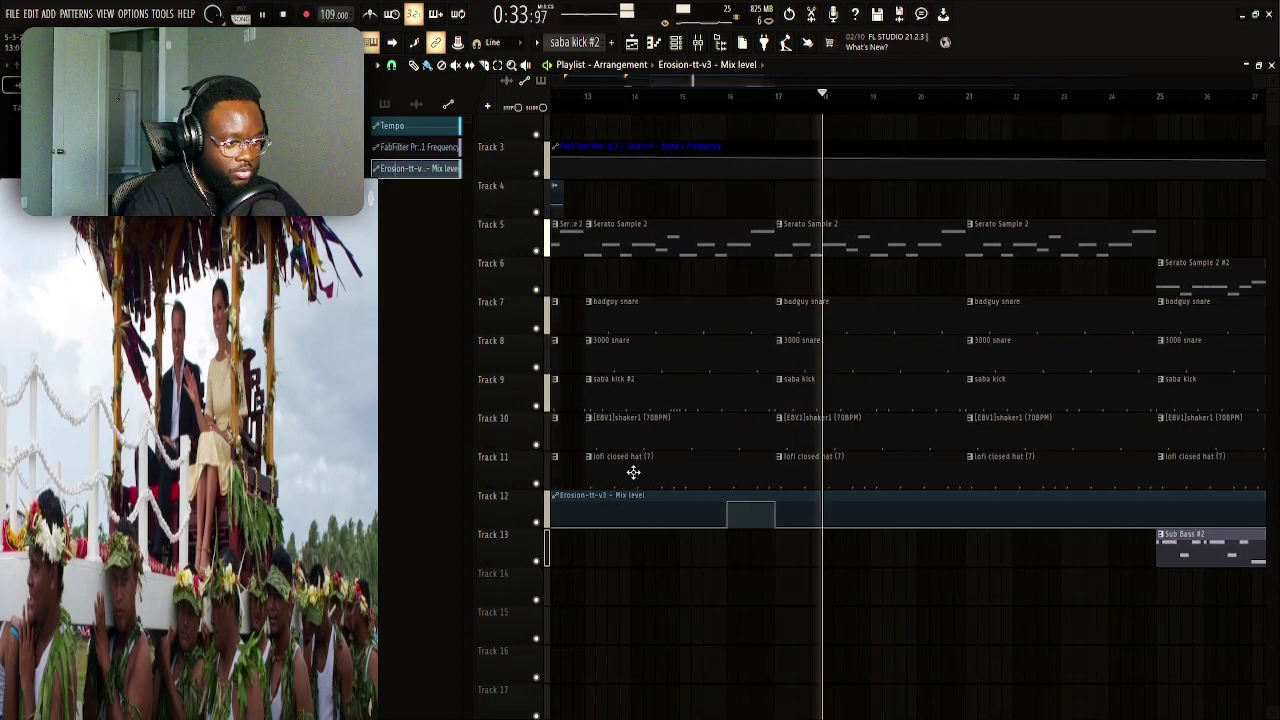
key("space")
left_click(588, 99)
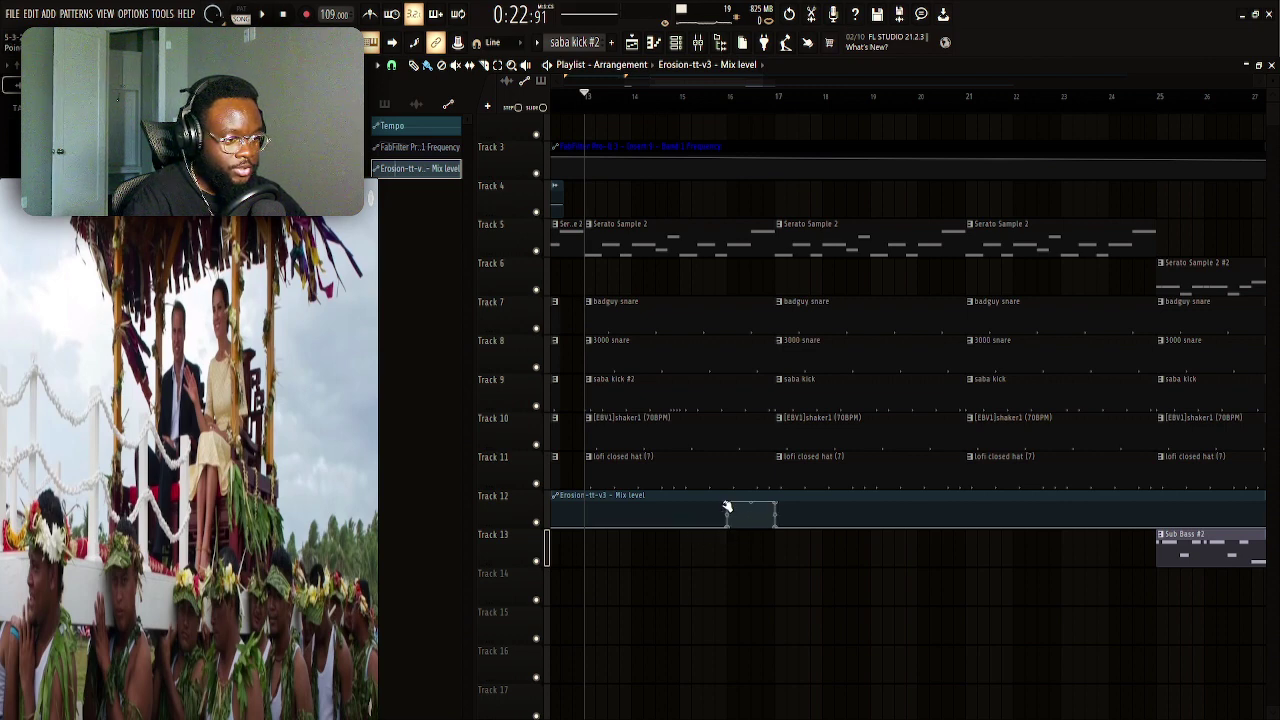
Turn the Erosion automation block into a ramp rising from bar 16 to bar 17, and play it from bar 13
key("ctrl+z")
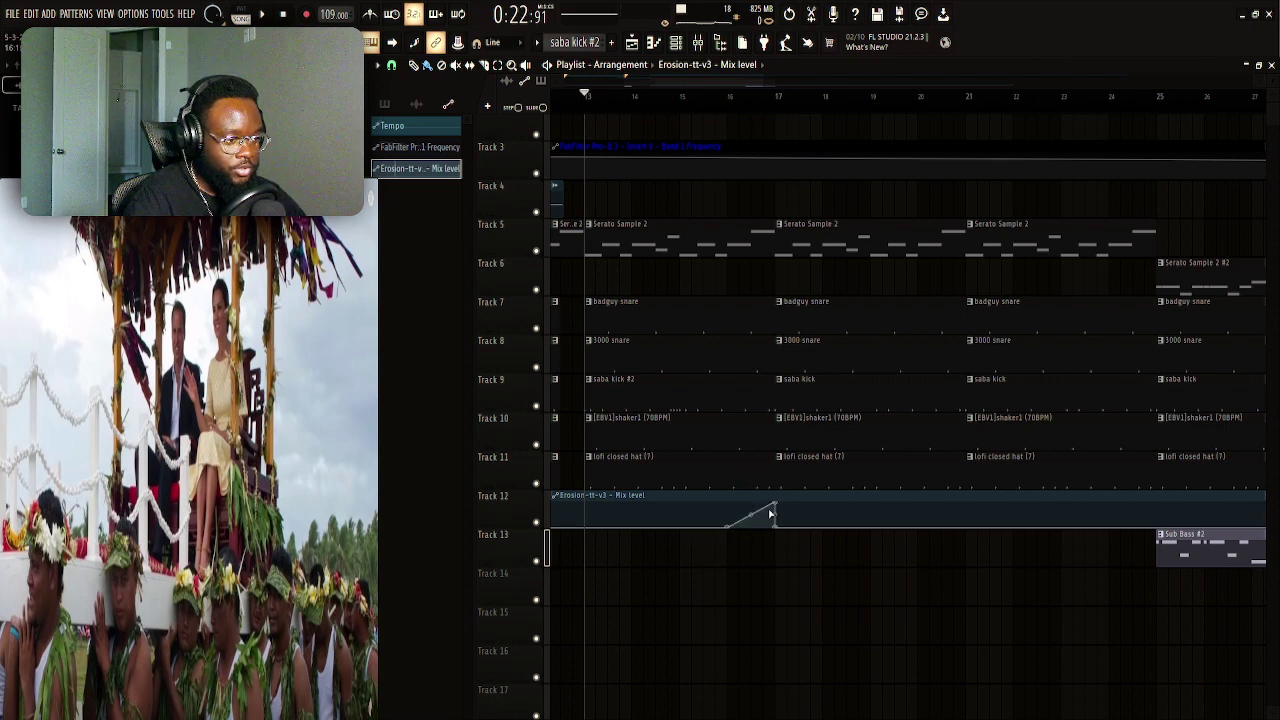
key("space")
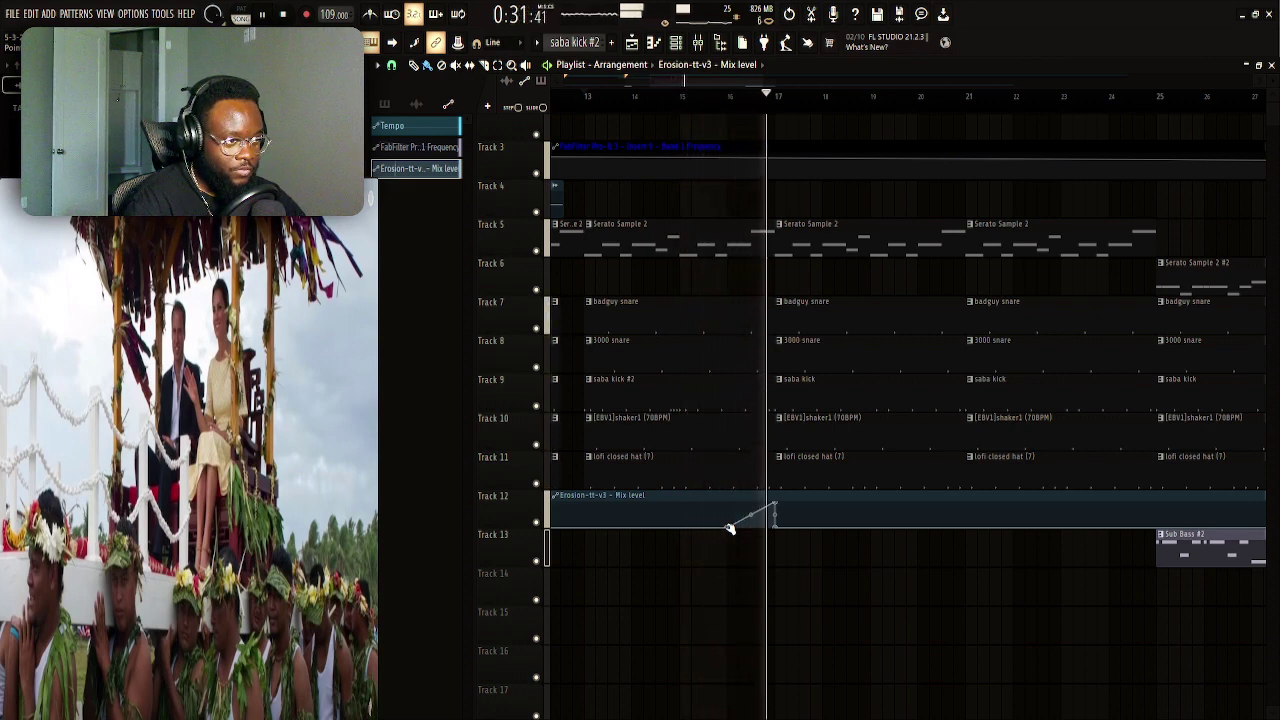
key("space")
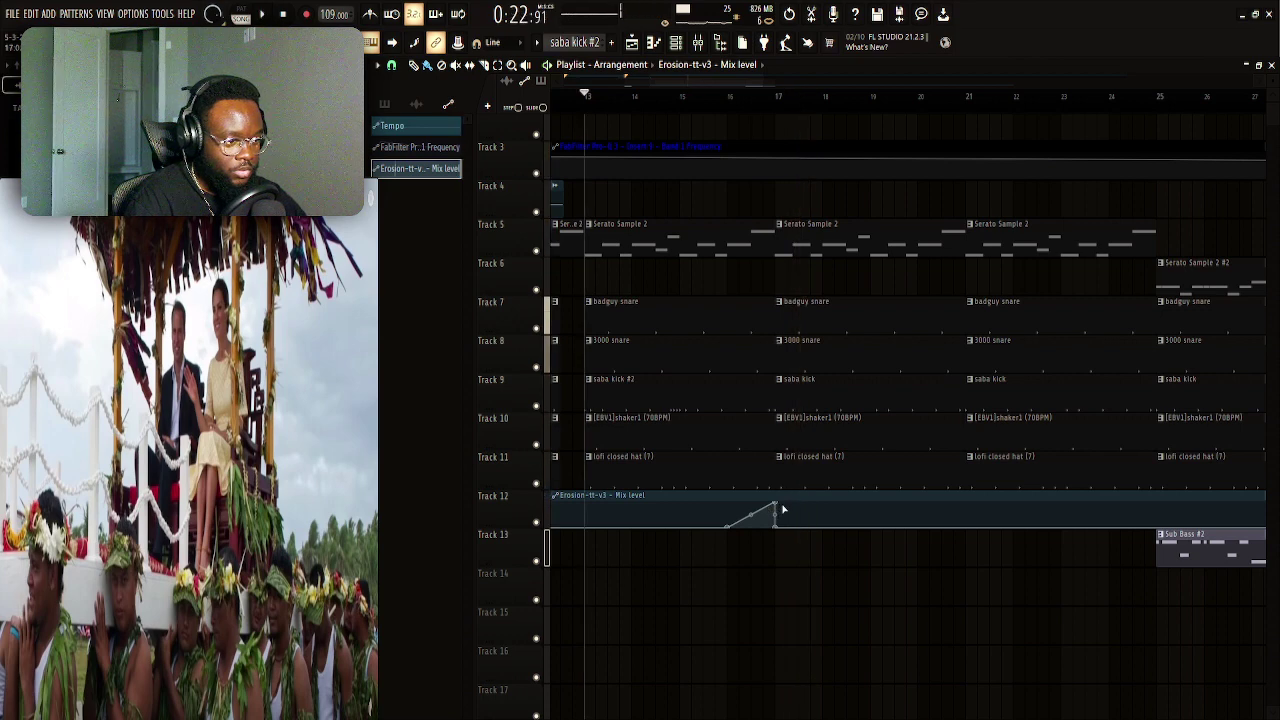
Lower the Erosion ramp's peak at bar 17 to about half level and play from bar 13 past bar 17
left_click_drag(776, 505, 777, 516)
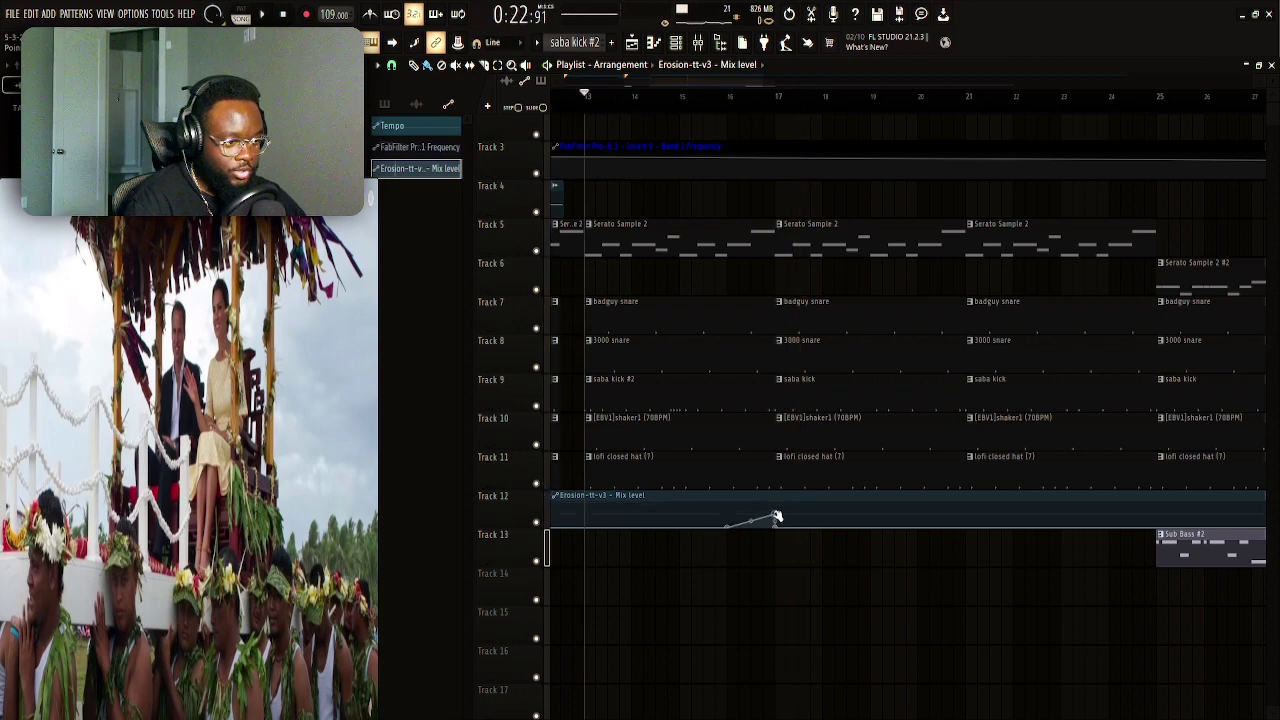
key("space")
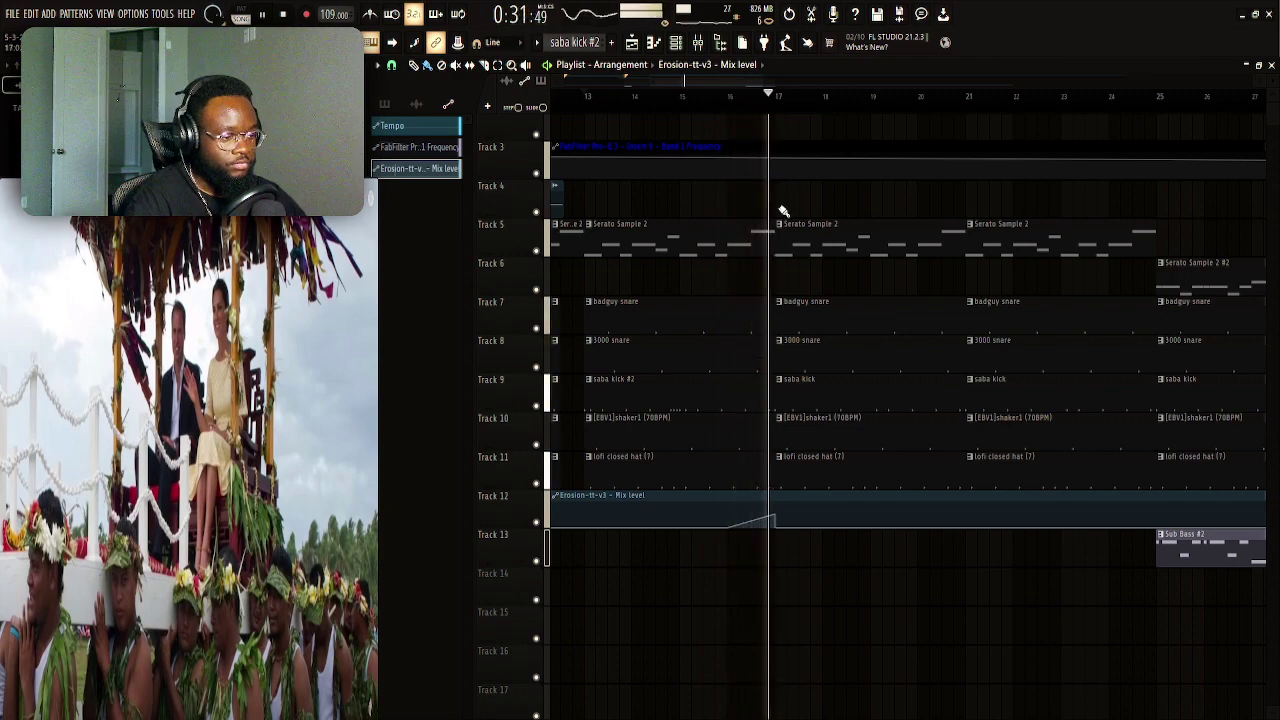
left_click_drag(780, 210, 1002, 184)
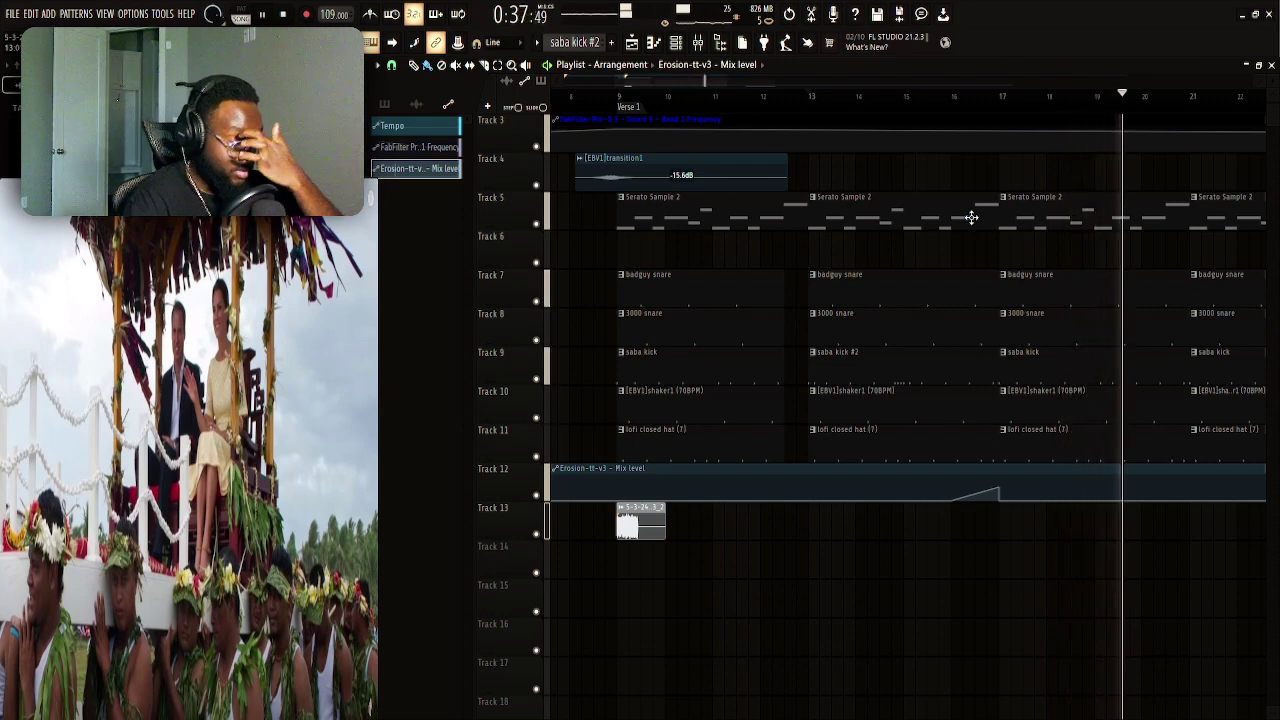
key("space")
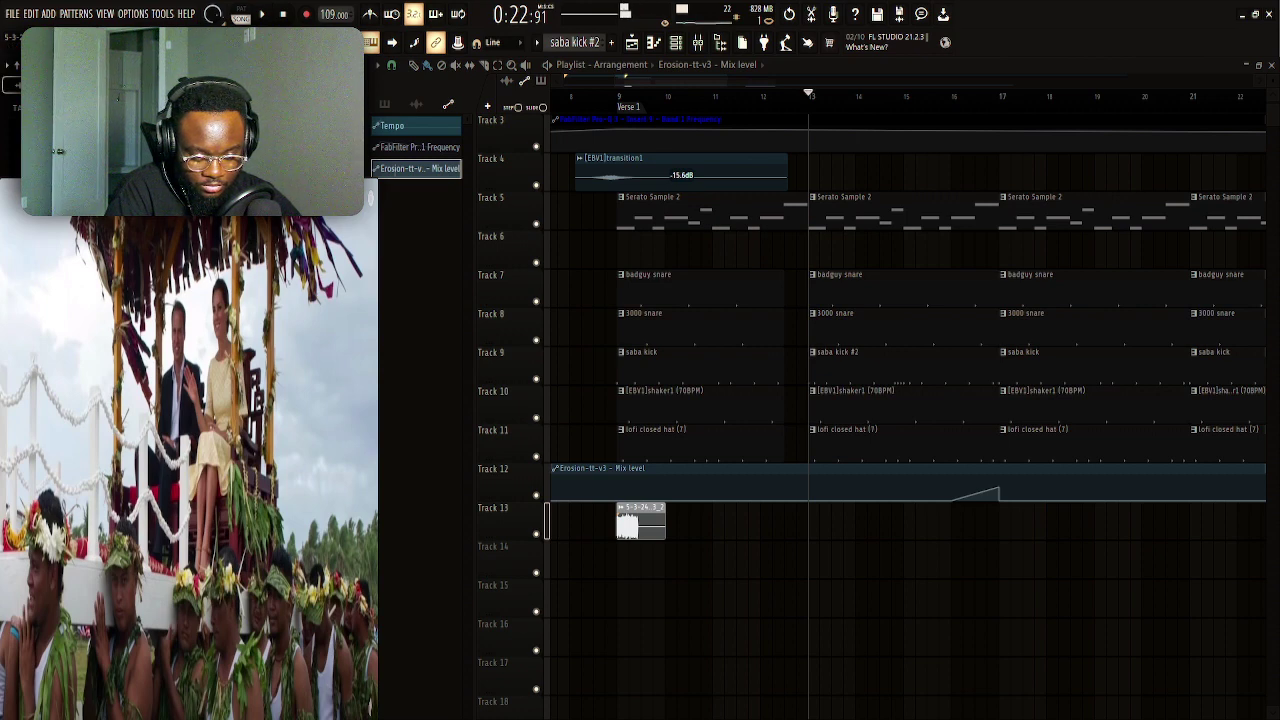
Place a copy of the [EBV1]transition1 clip on Track 13 with its loudest point just before bar 17
left_click_drag(586, 545, 975, 500)
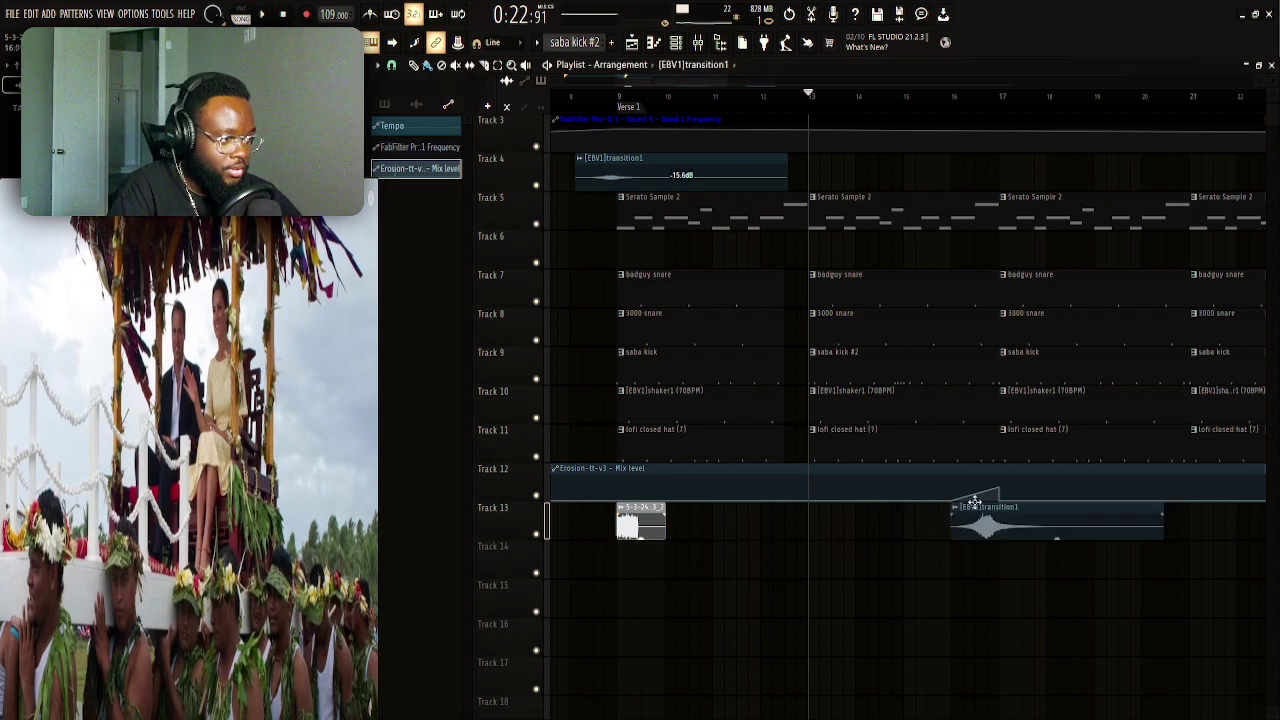
left_click(964, 110)
scroll(964, 110, "up", 3)
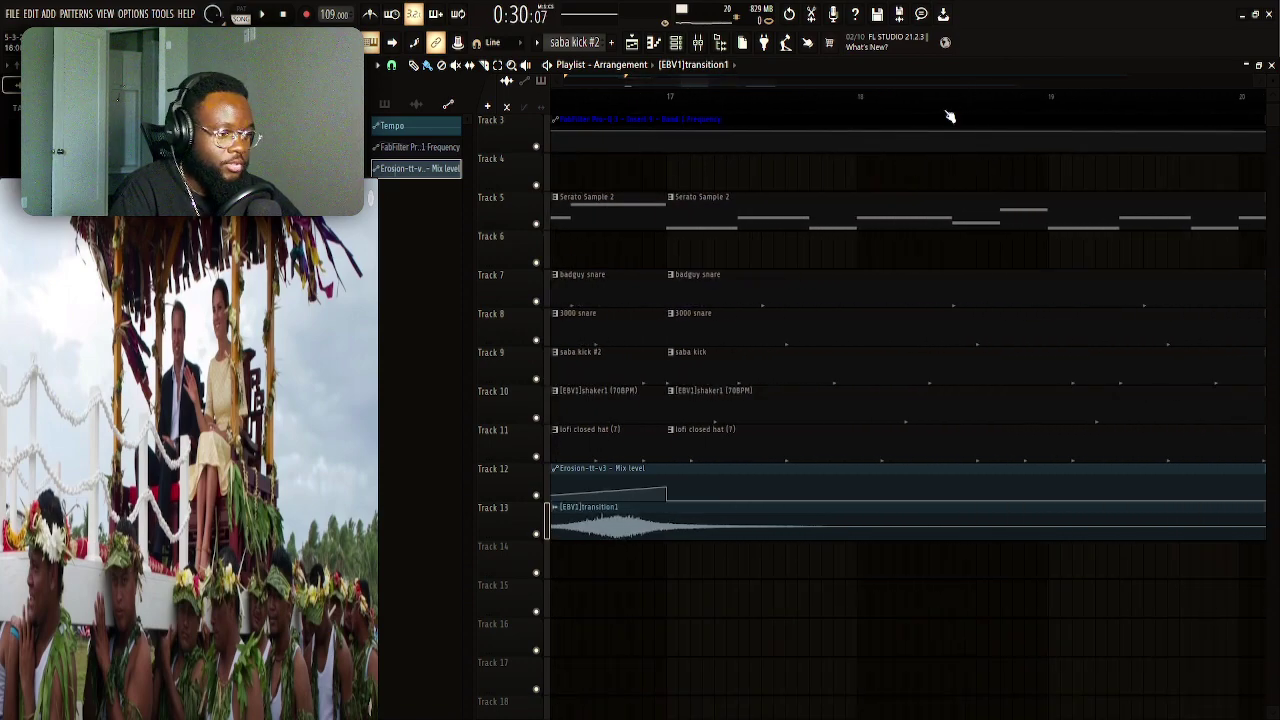
mouse_move(700, 530)
left_mouse_down()
mouse_move(734, 514)
mouse_move(694, 520)
left_mouse_up()
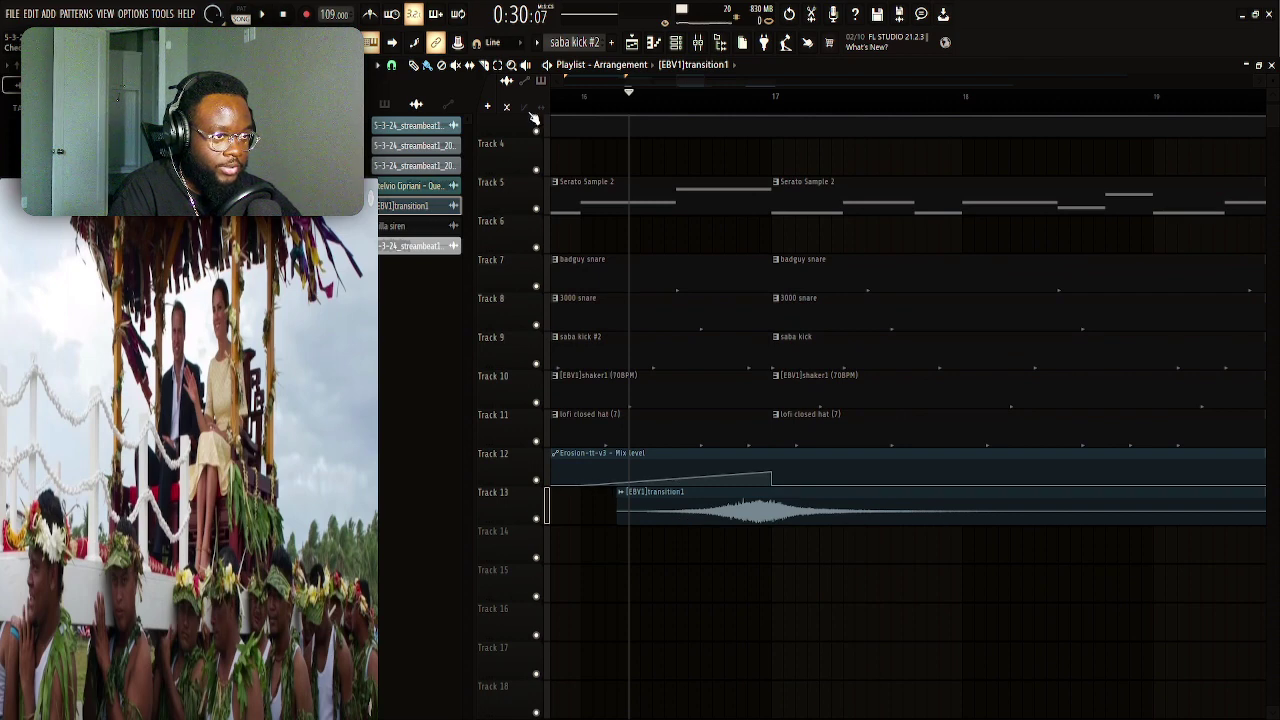
Trim the swell off the copied transition clip, leaving its decaying tail starting at bar 17, and play the transition
left_click_drag(617, 493, 763, 466)
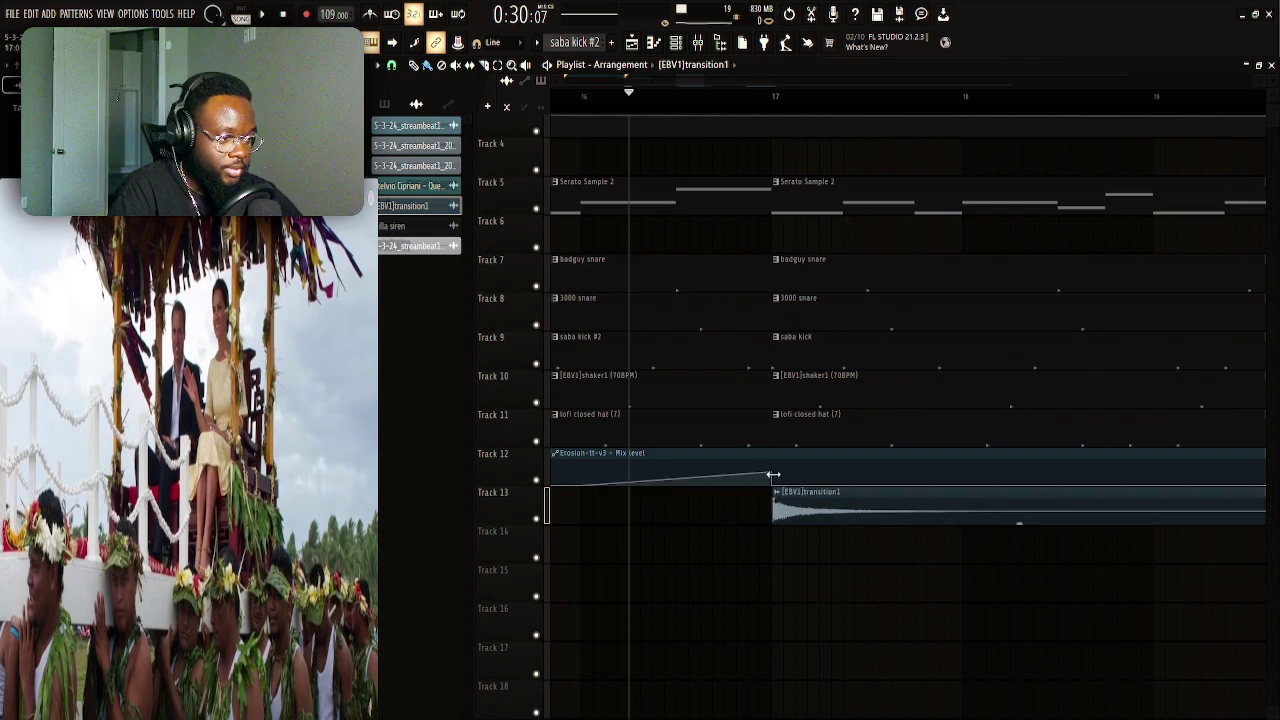
double_click(807, 514)
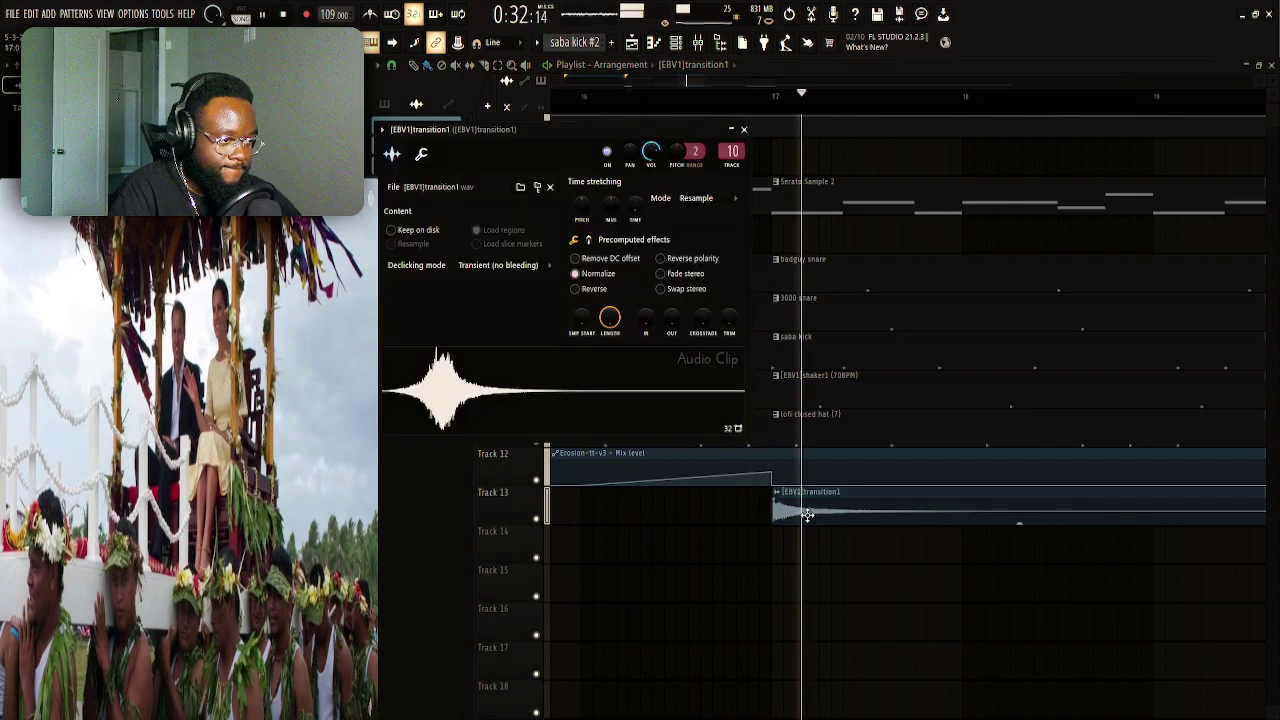
key("space")
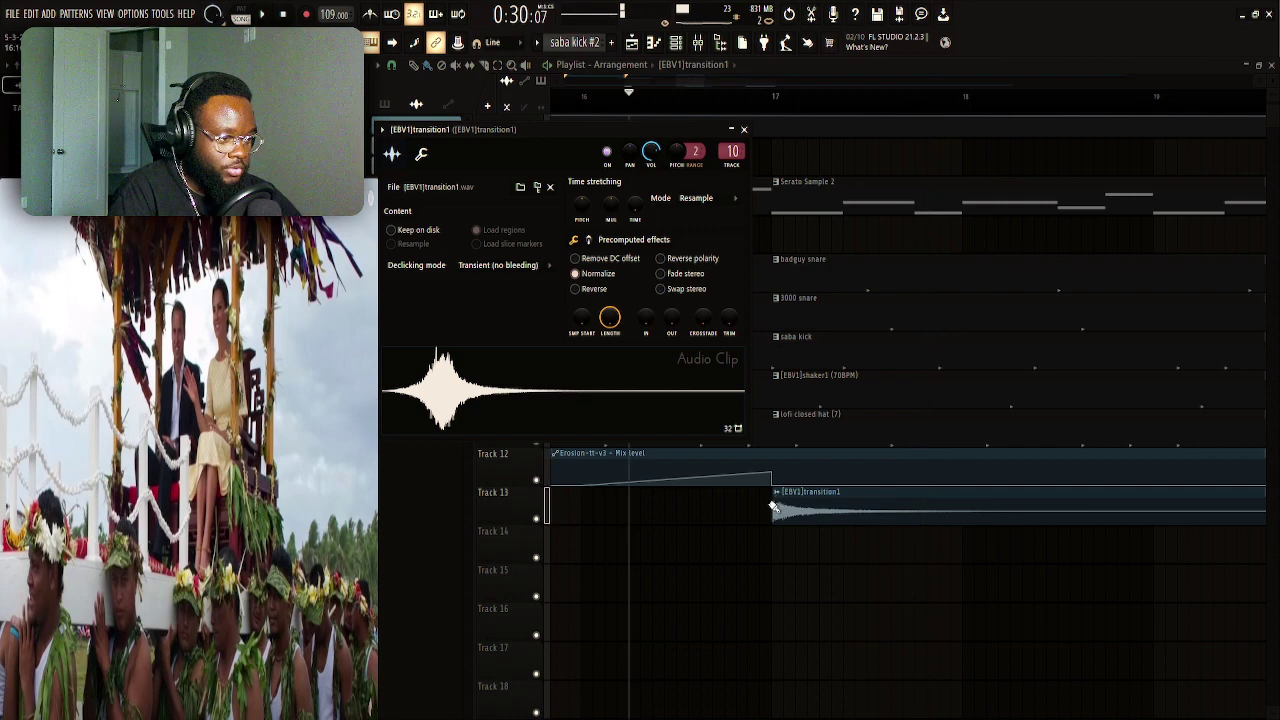
key("Escape")
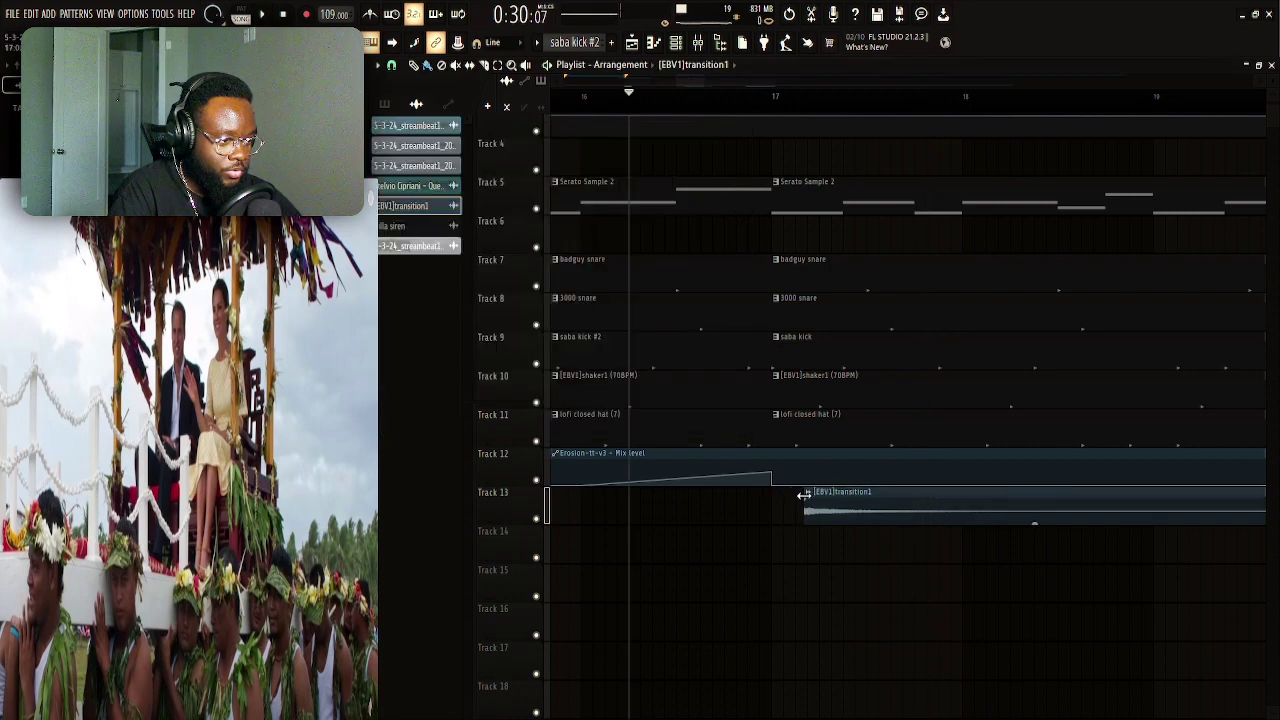
left_click_drag(814, 491, 793, 494)
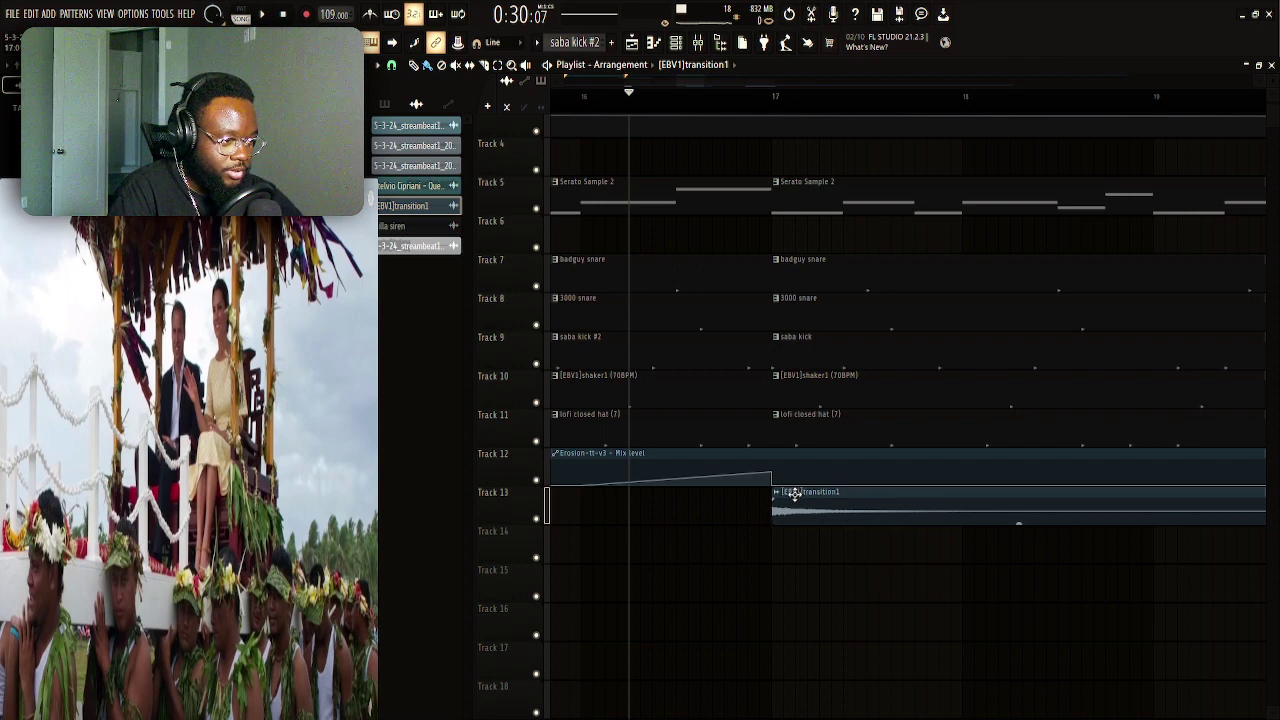
Add a short fade-in to the Track 13 transition clip, raise its sample's OUT fade to about half, and play across bar 17
double_click(793, 494)
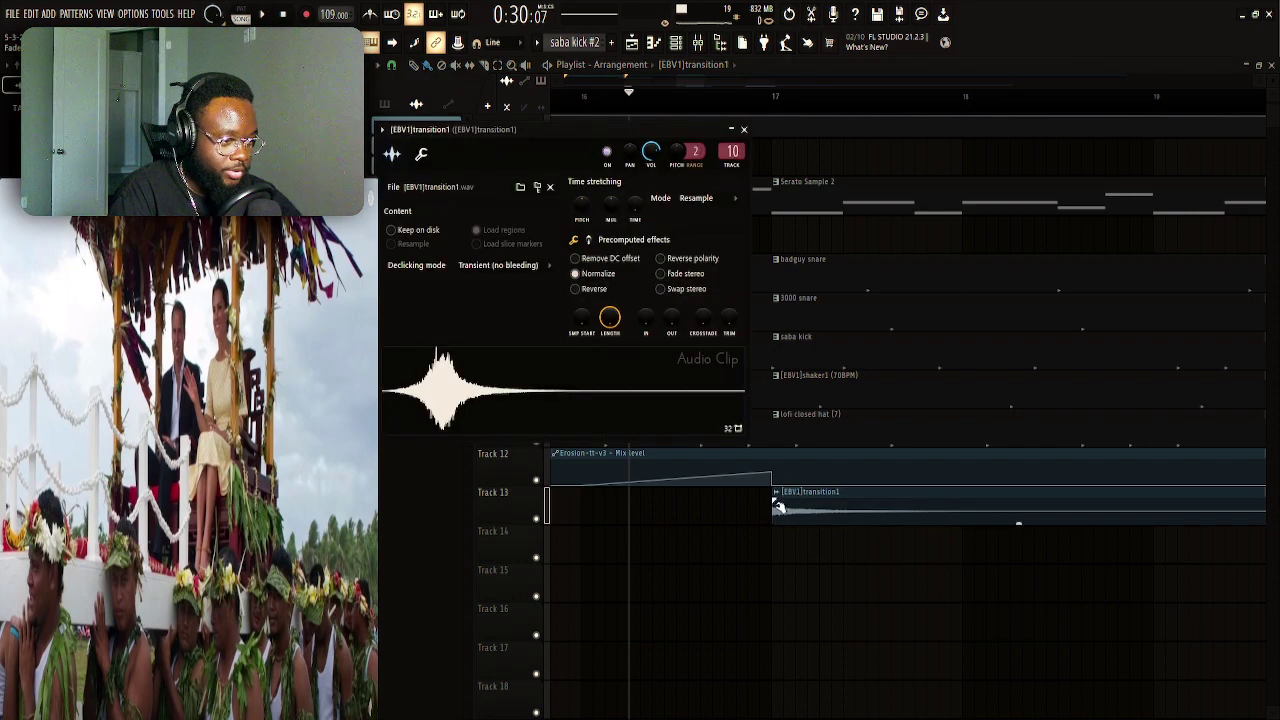
key("Escape")
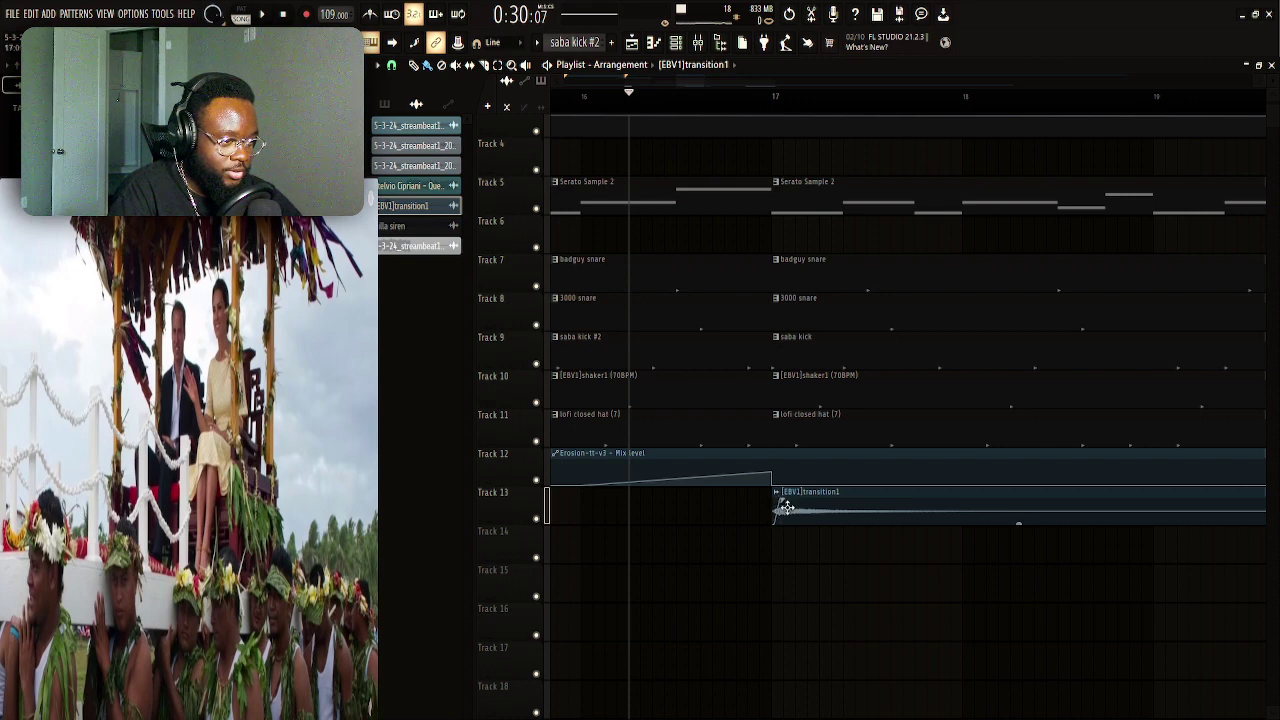
double_click(786, 507)
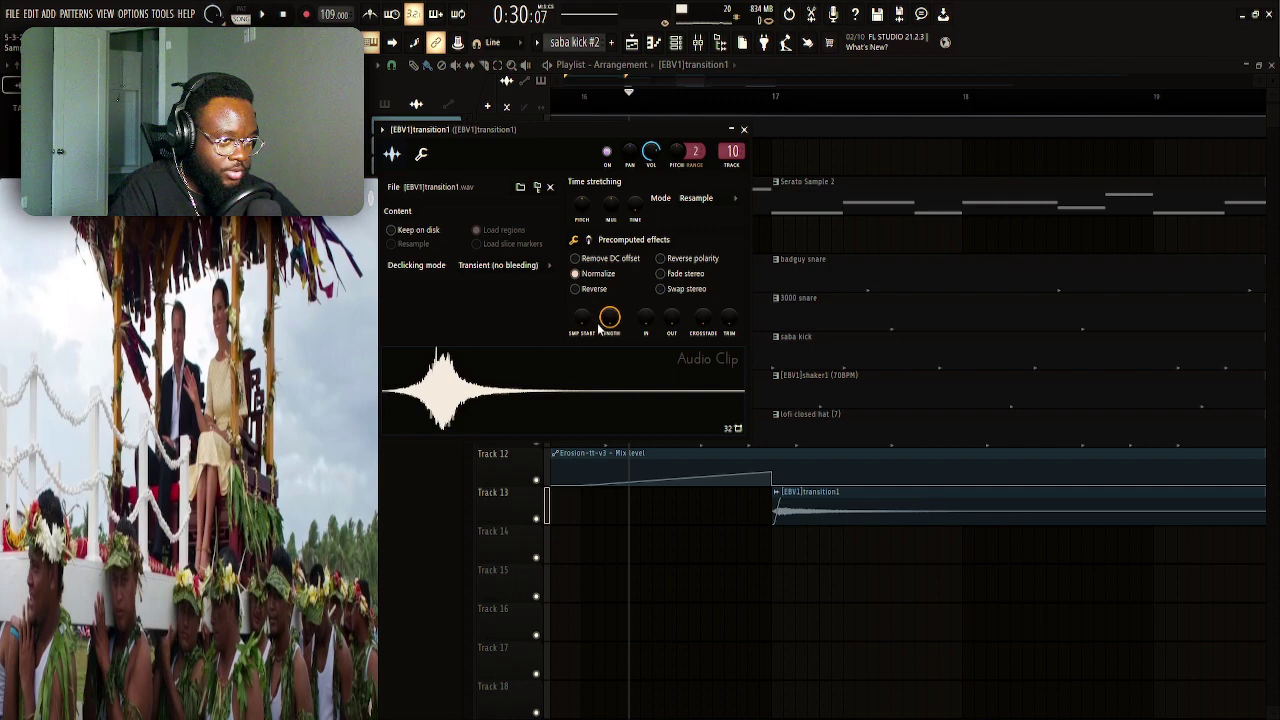
left_click_drag(658, 320, 658, 266)
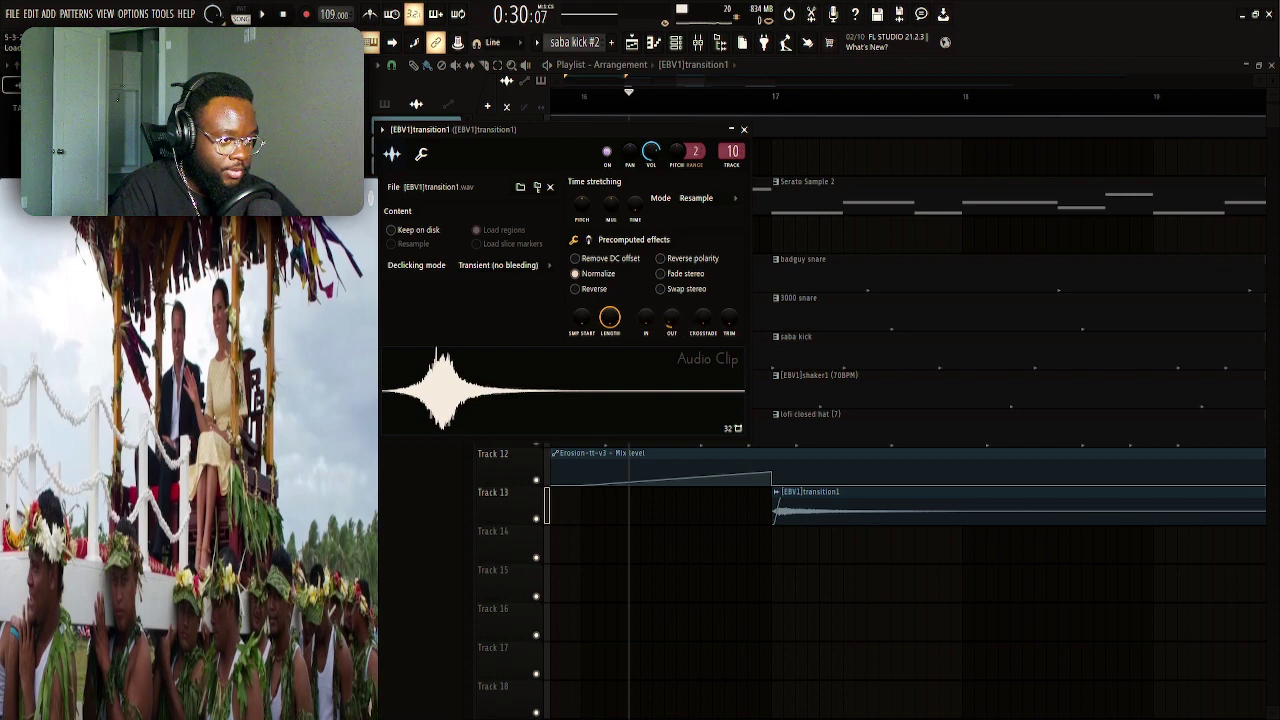
left_click_drag(671, 317, 671, 303)
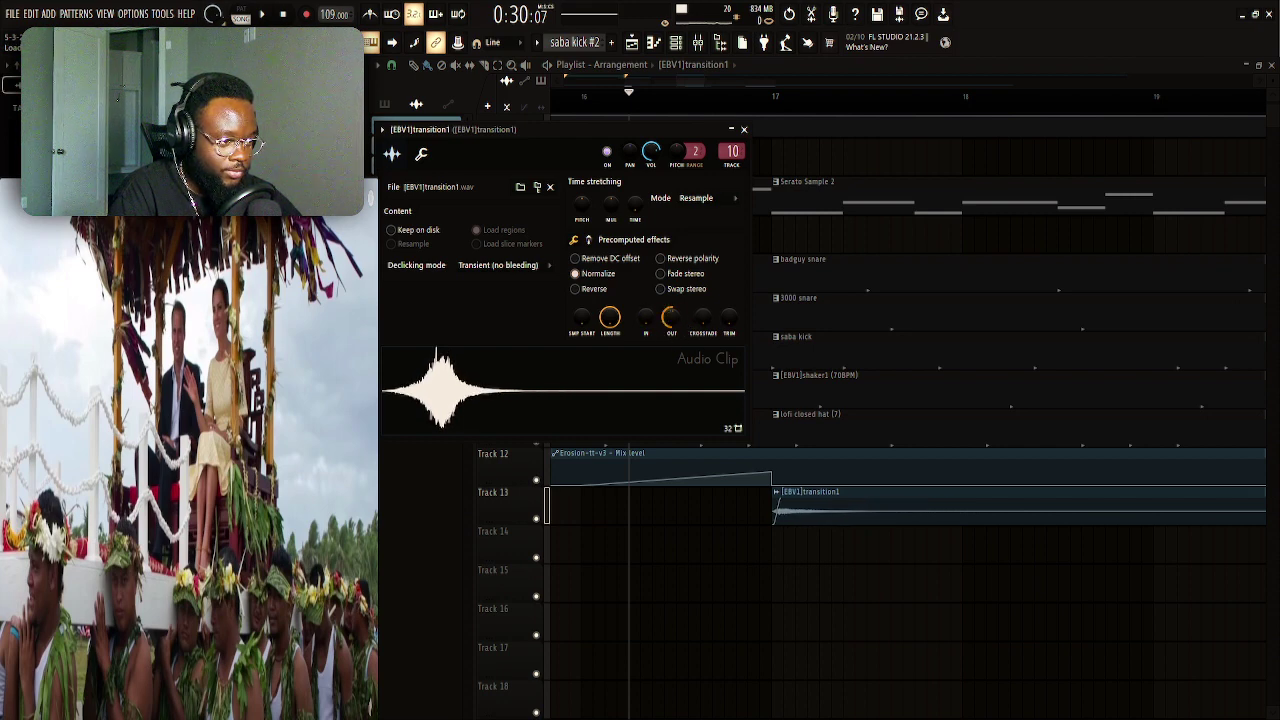
key("space")
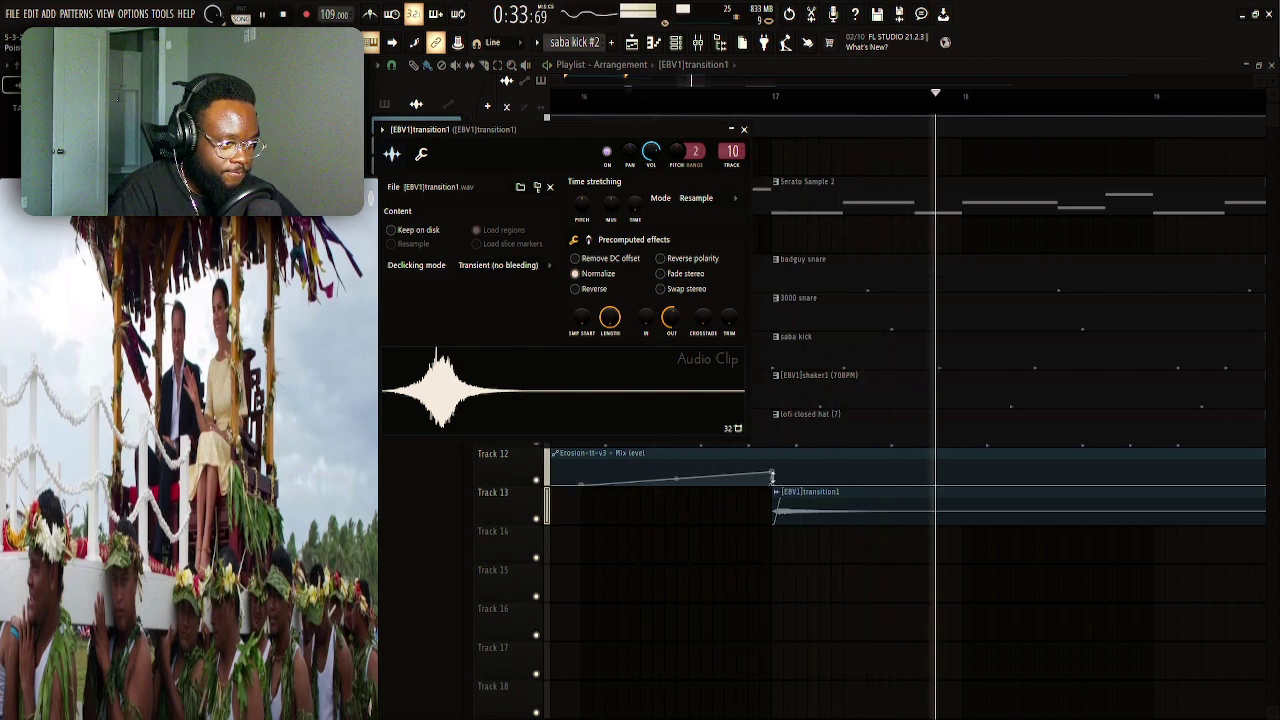
key("space")
key("Escape")
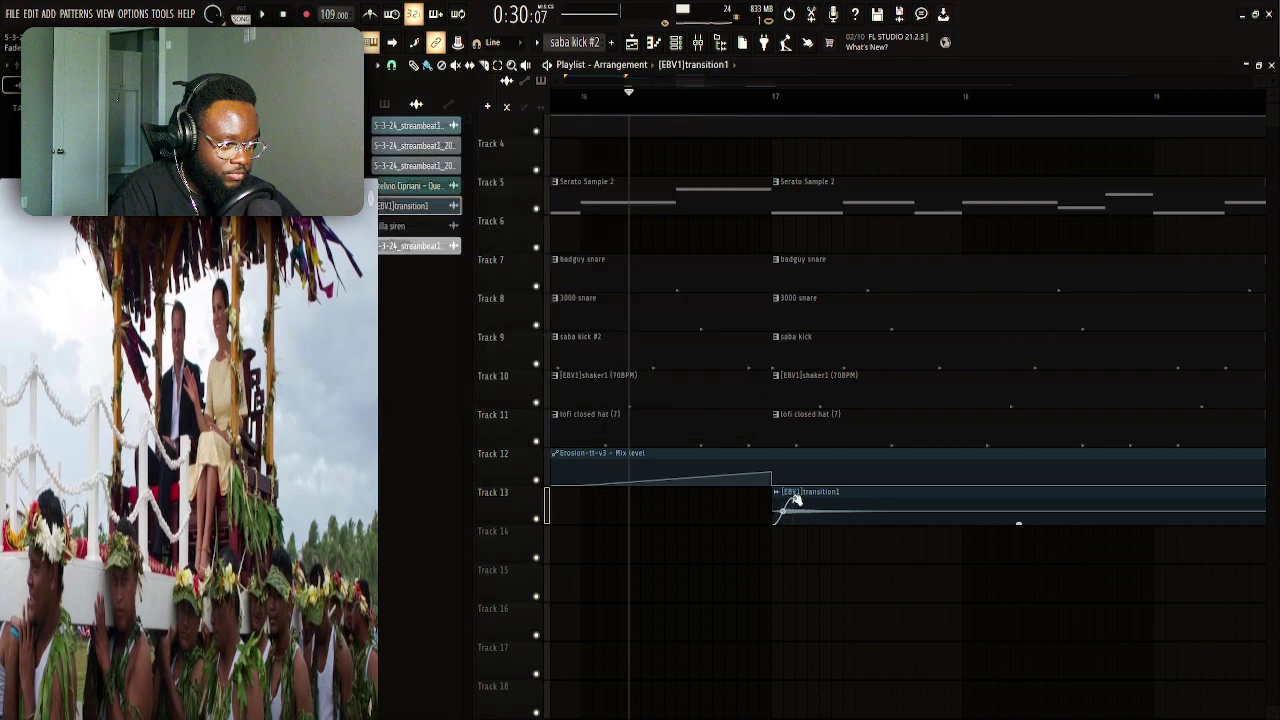
Lengthen the Track 13 transition clip's fade-in and shift the clip to start just before bar 17 during playback
left_click_drag(776, 499, 767, 499)
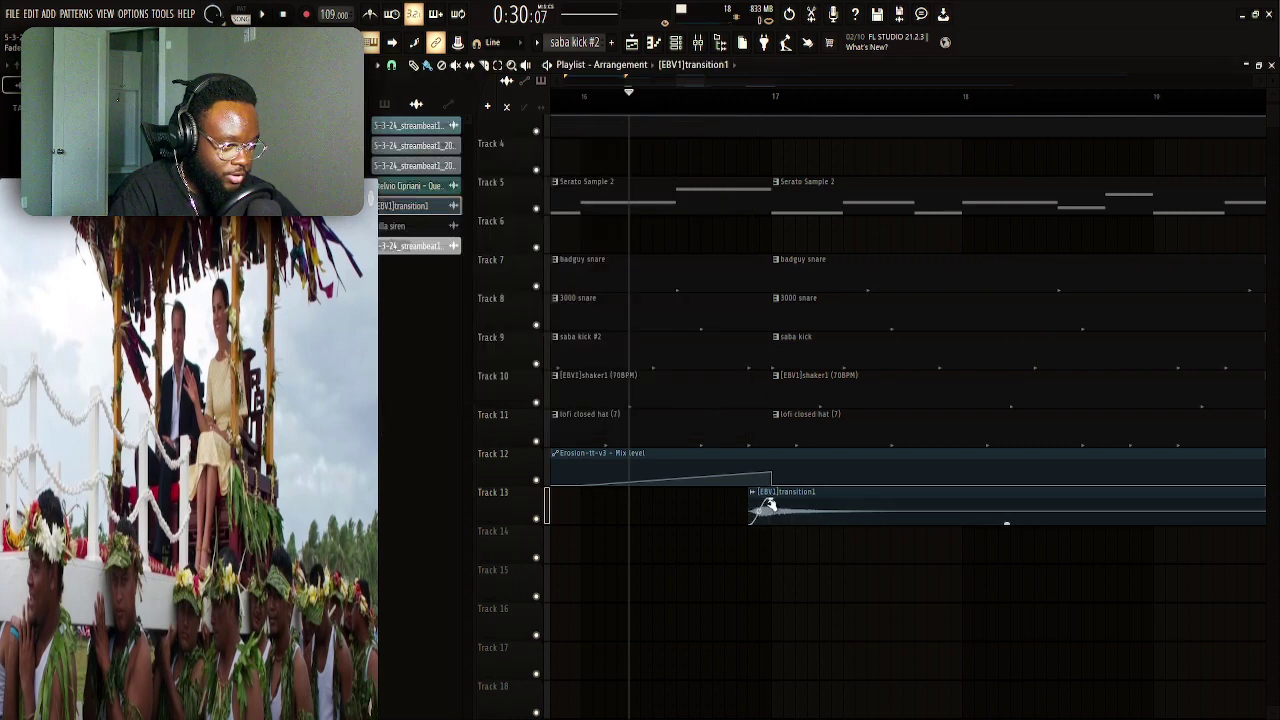
key("space")
left_click(785, 492)
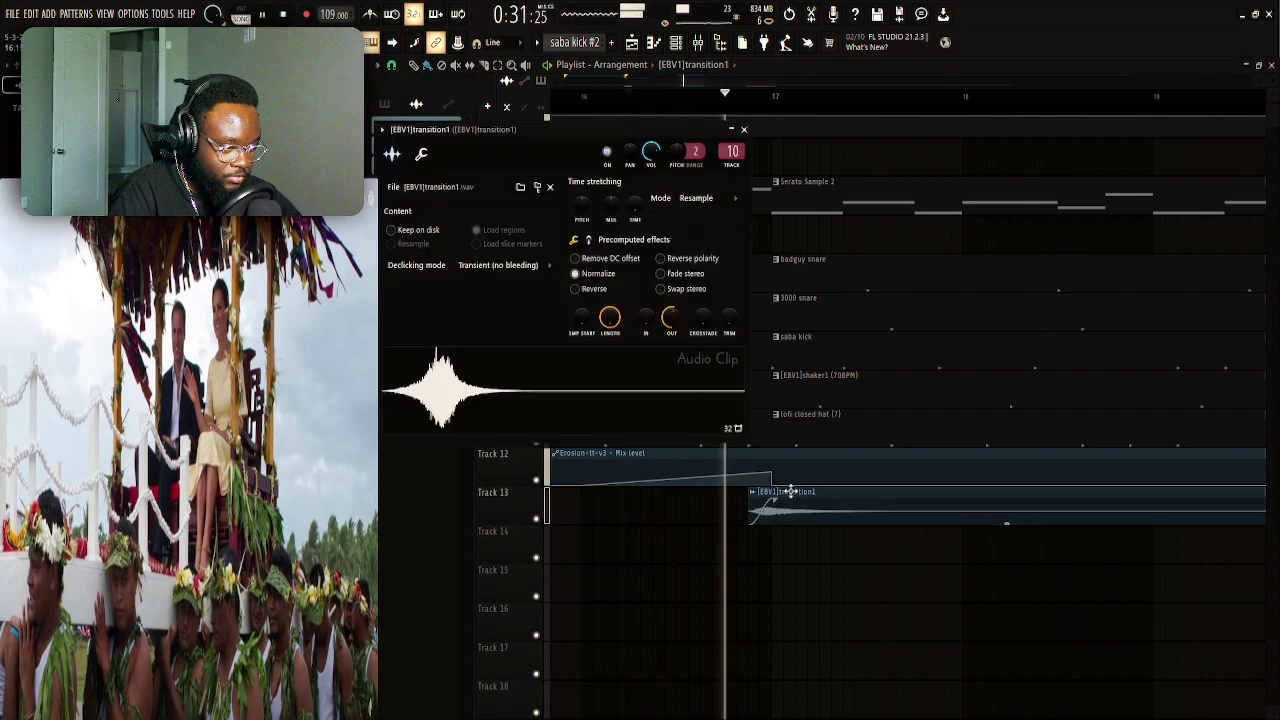
left_click_drag(749, 492, 786, 506)
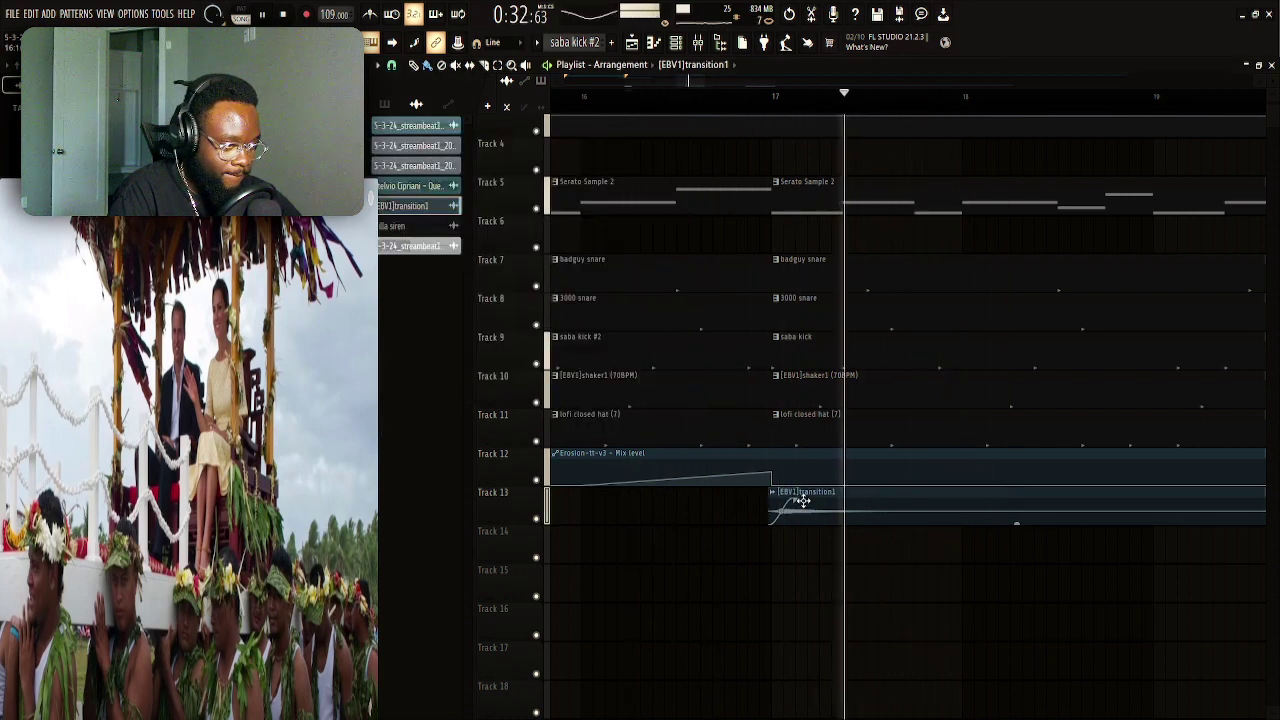
Set the root note of the [EBV1]transition1 channel to E5 and play the transition
double_click(803, 500)
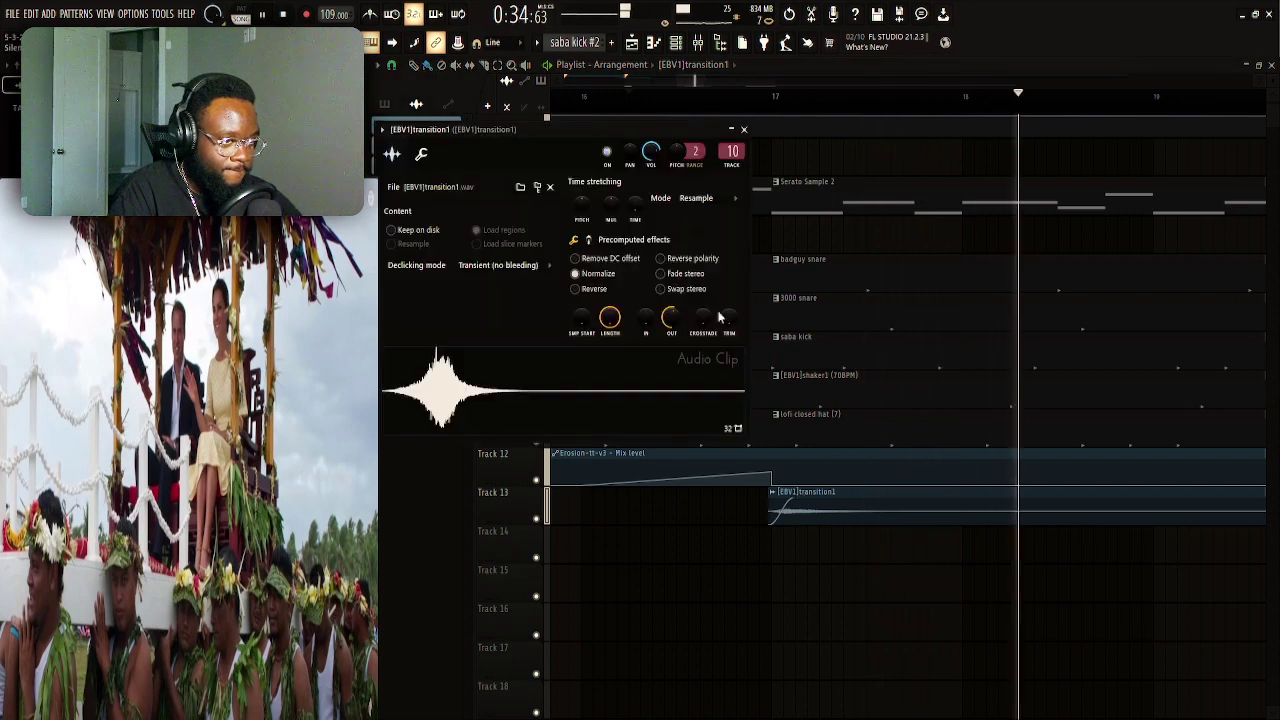
left_click(421, 153)
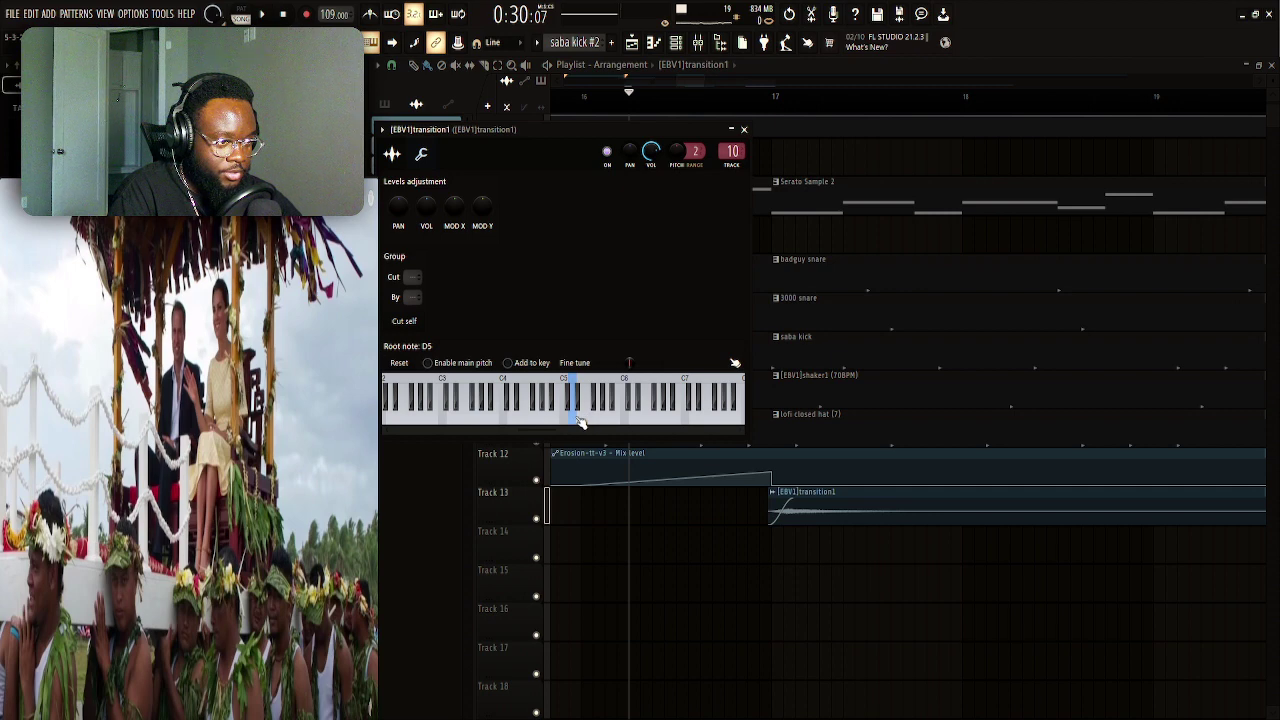
key("space")
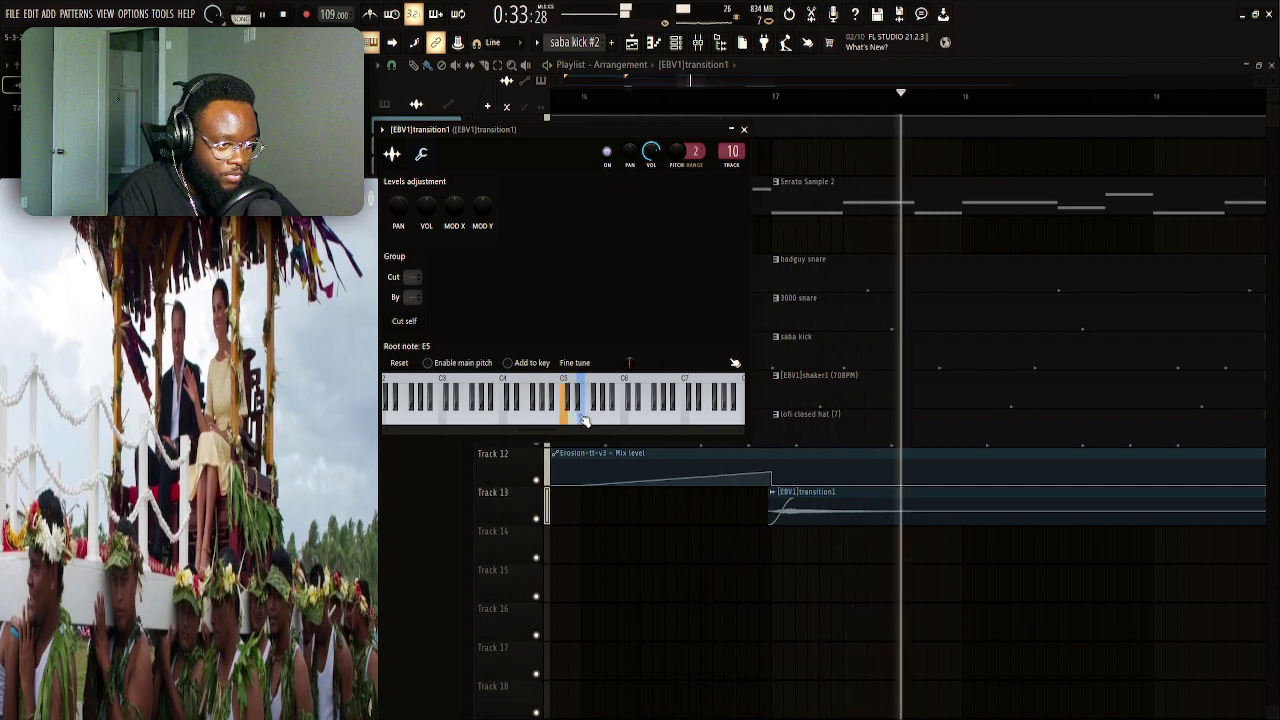
Route the [EBV1]transition1 channel to mixer track 12, play the transition, and return to the playlist
left_click(729, 158)
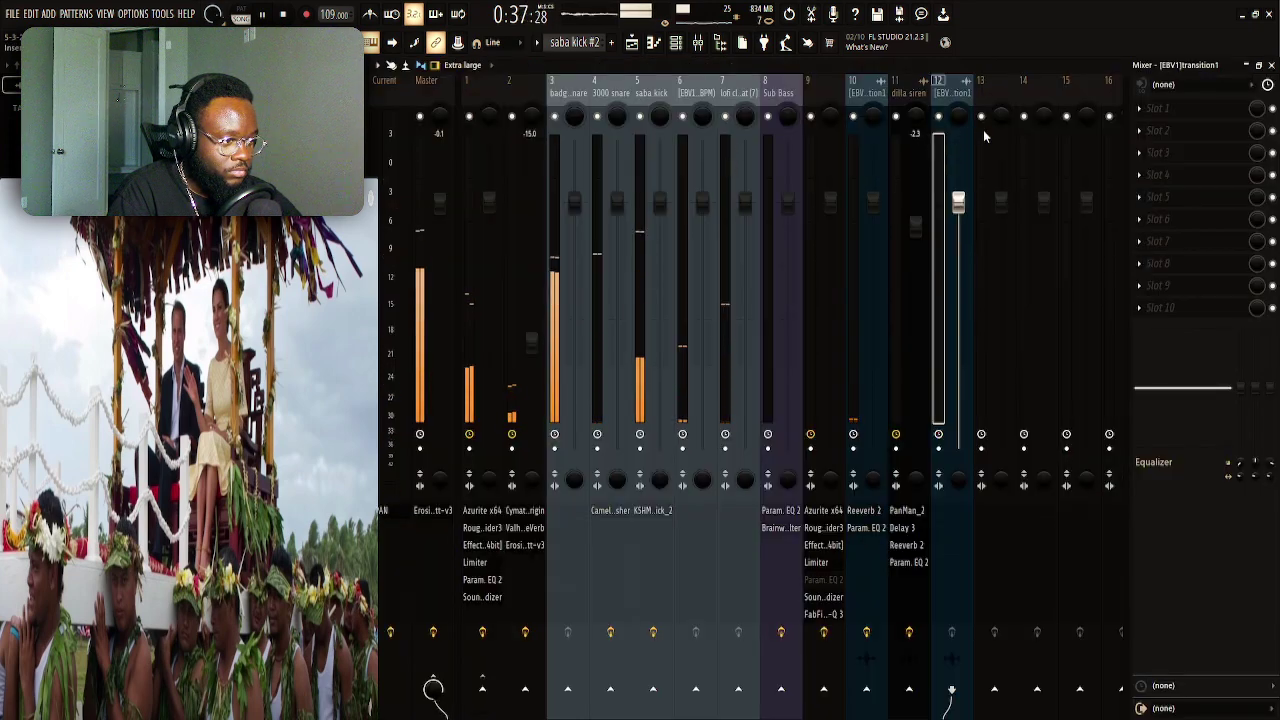
key("space")
key("space")
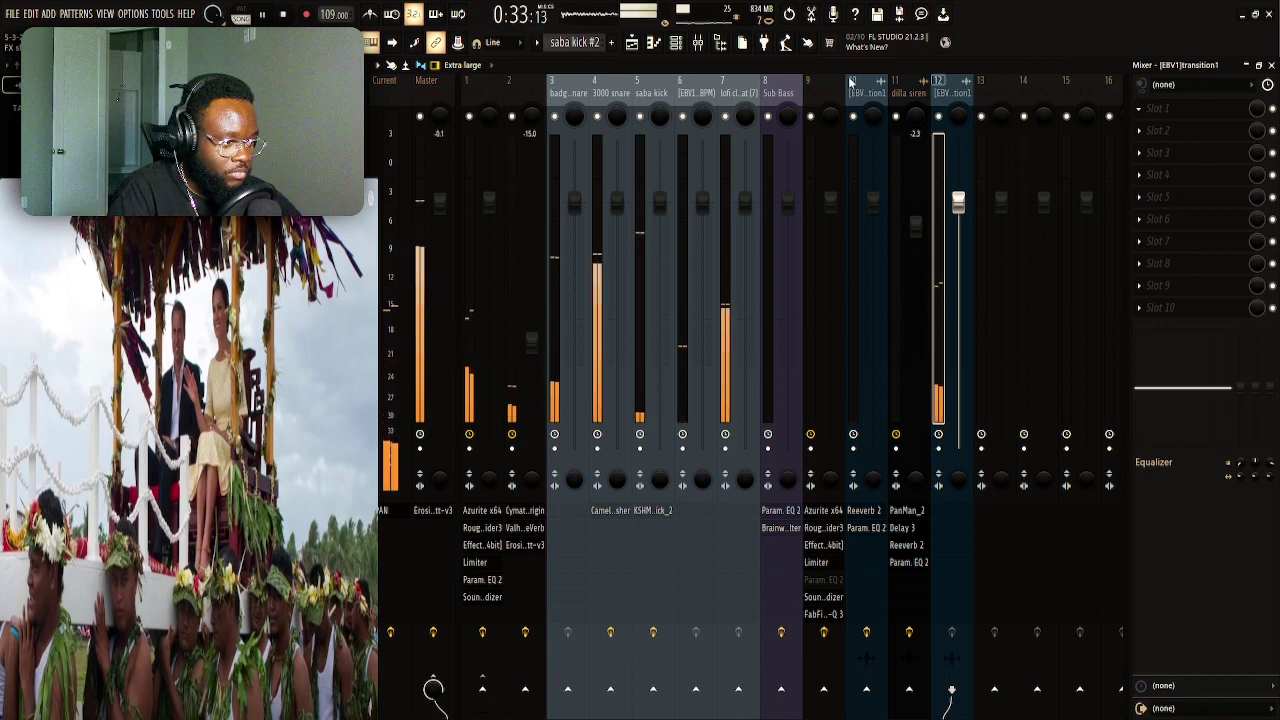
key("F5")
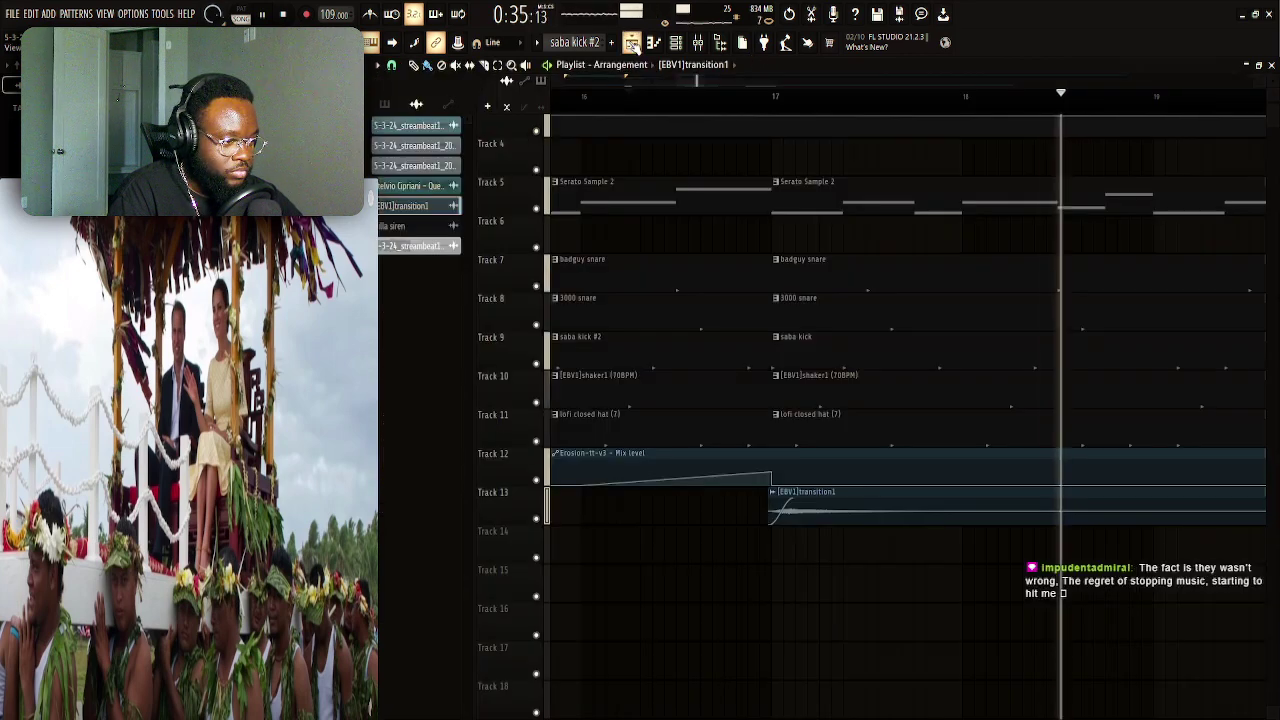
key("space")
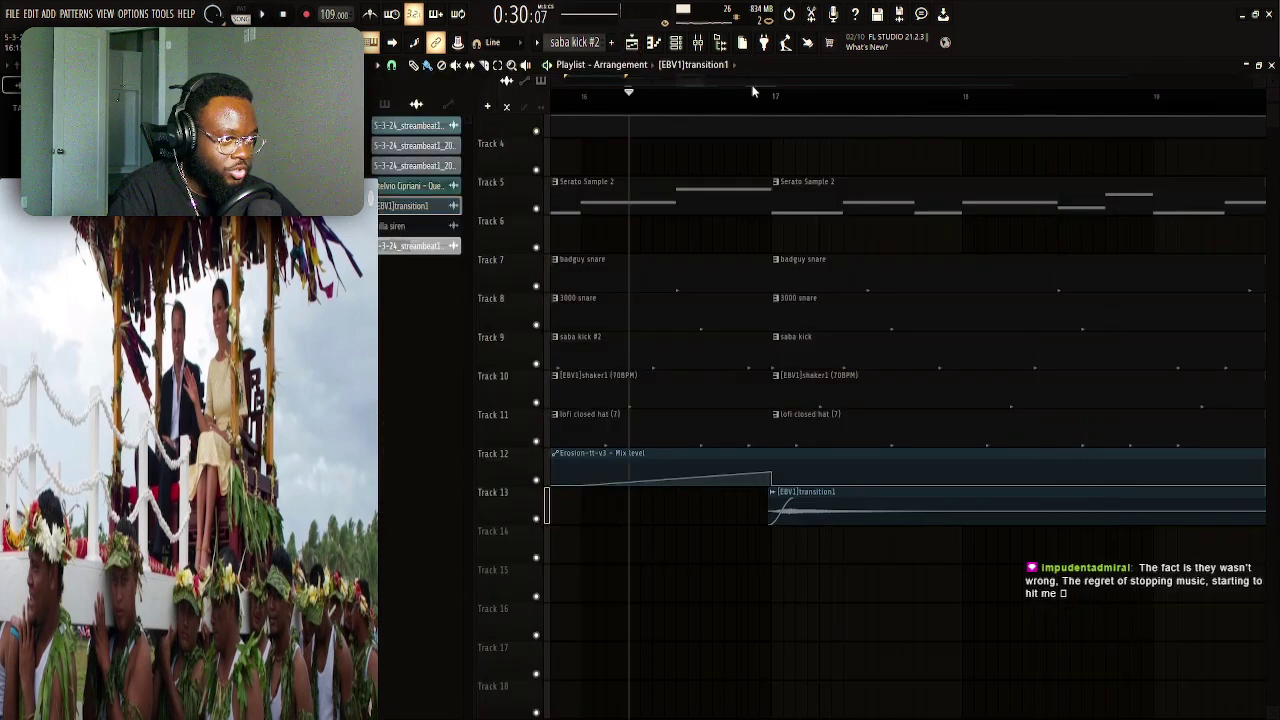
Make the Track 13 transition clip unique, reset the OUT fade on the original Track 4 clip's channel, and play into bar 17
scroll(754, 92, "down", 5)
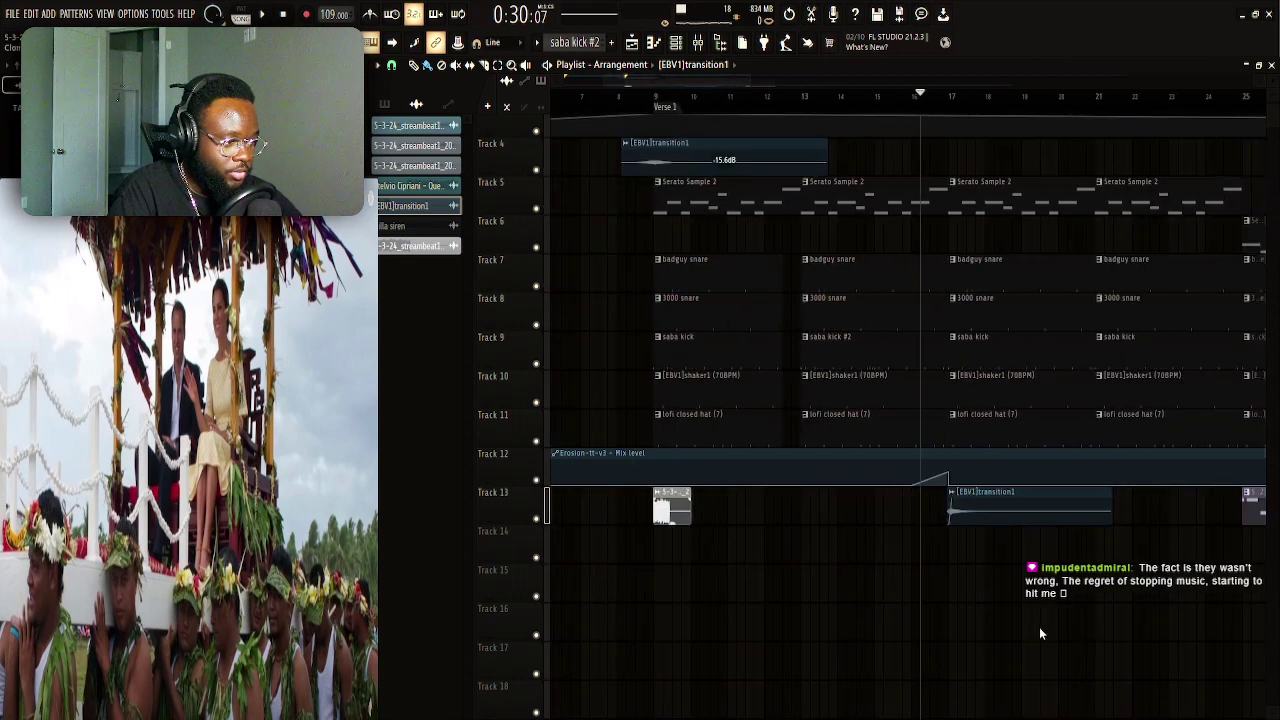
double_click(677, 155)
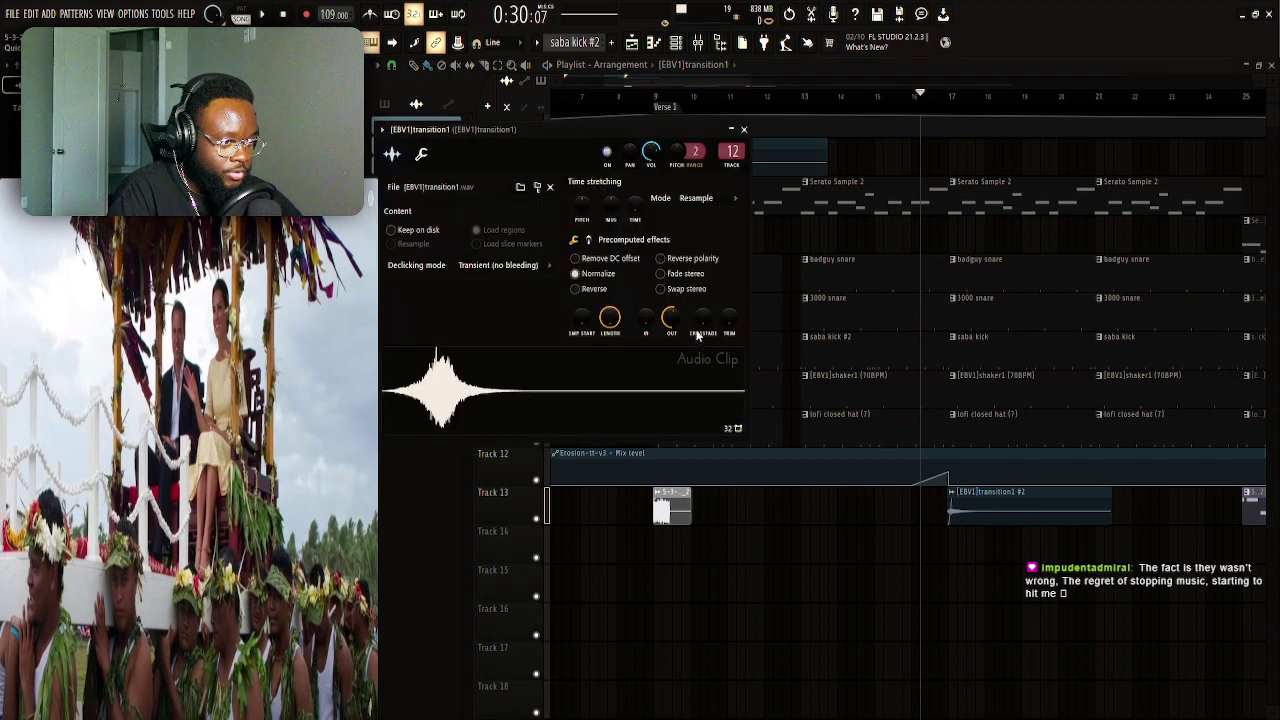
key("ctrl+z")
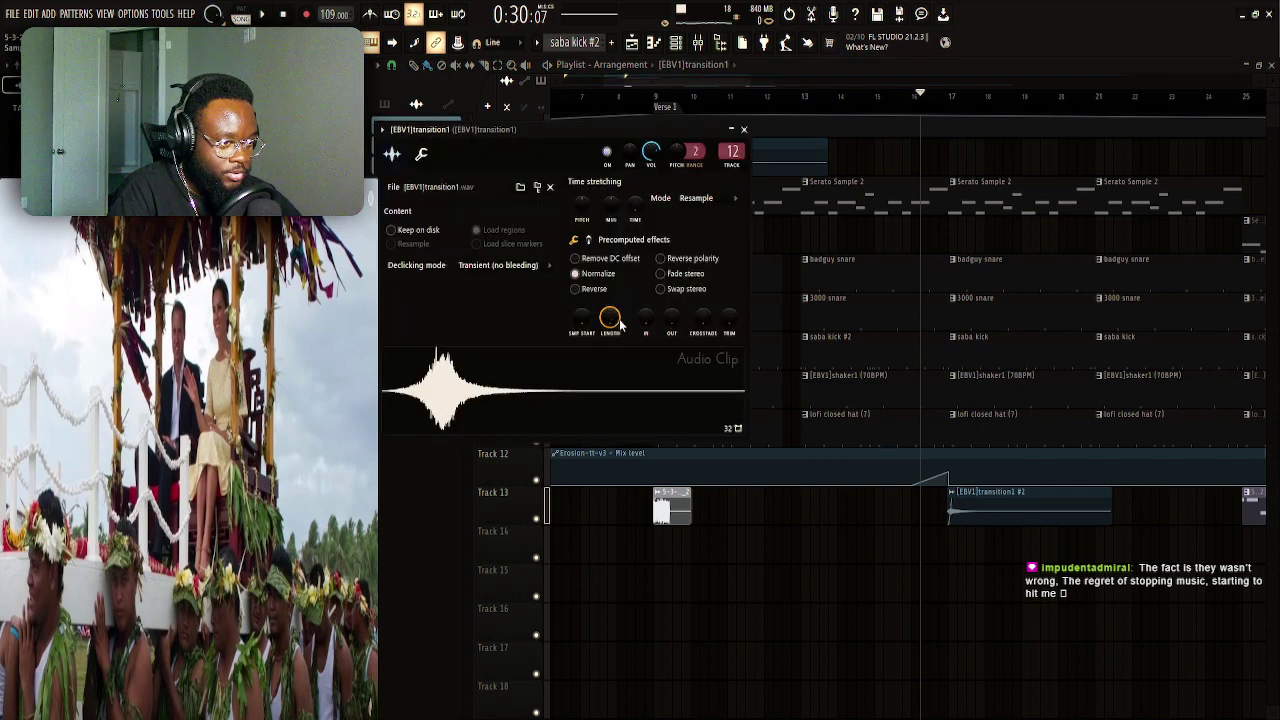
left_click(737, 129)
key("space")
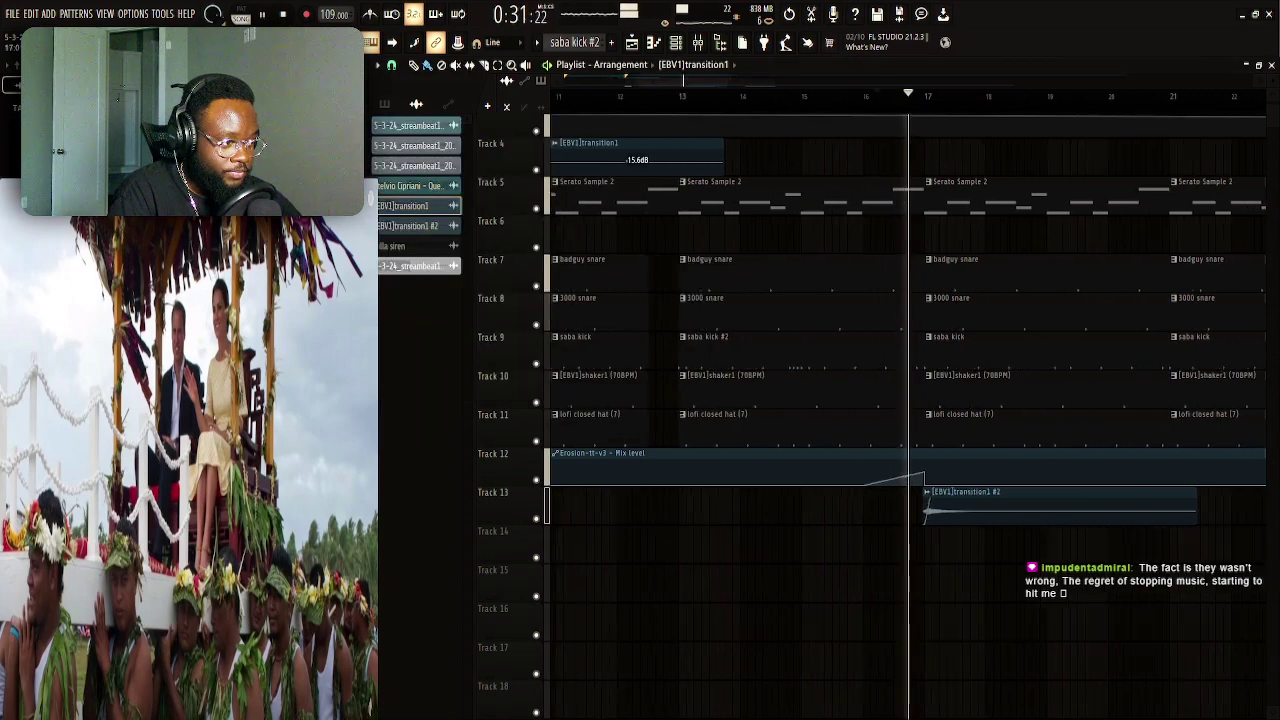
Route the original [EBV1]transition1 channel back to mixer track 10, leaving [EBV1]transition1 #2 on track 12
left_click(698, 44)
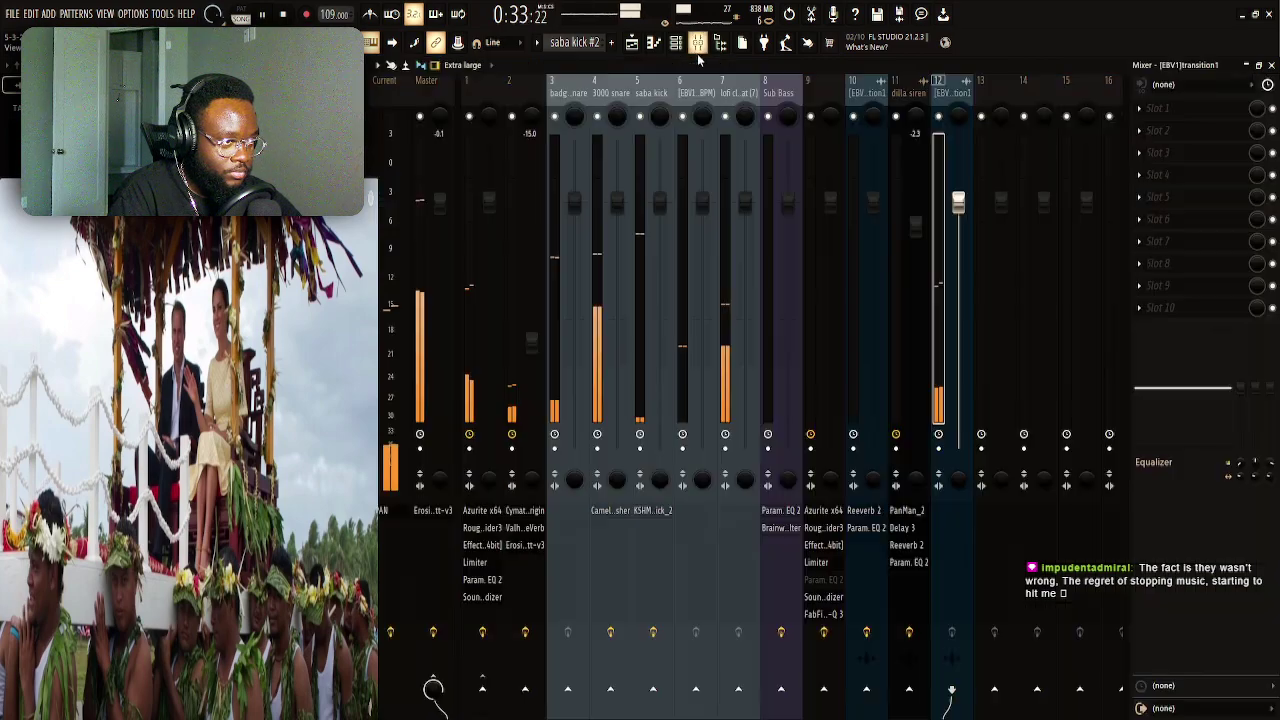
left_click(676, 43)
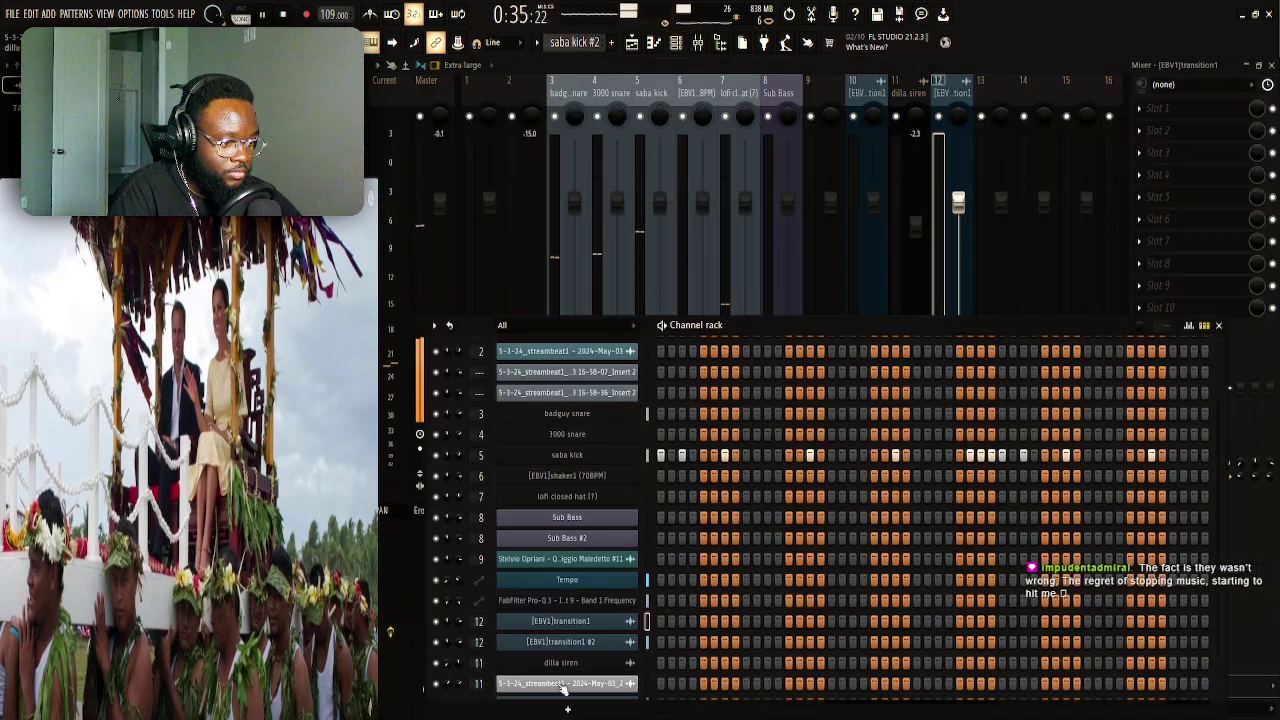
scroll(560, 620, "down", 2)
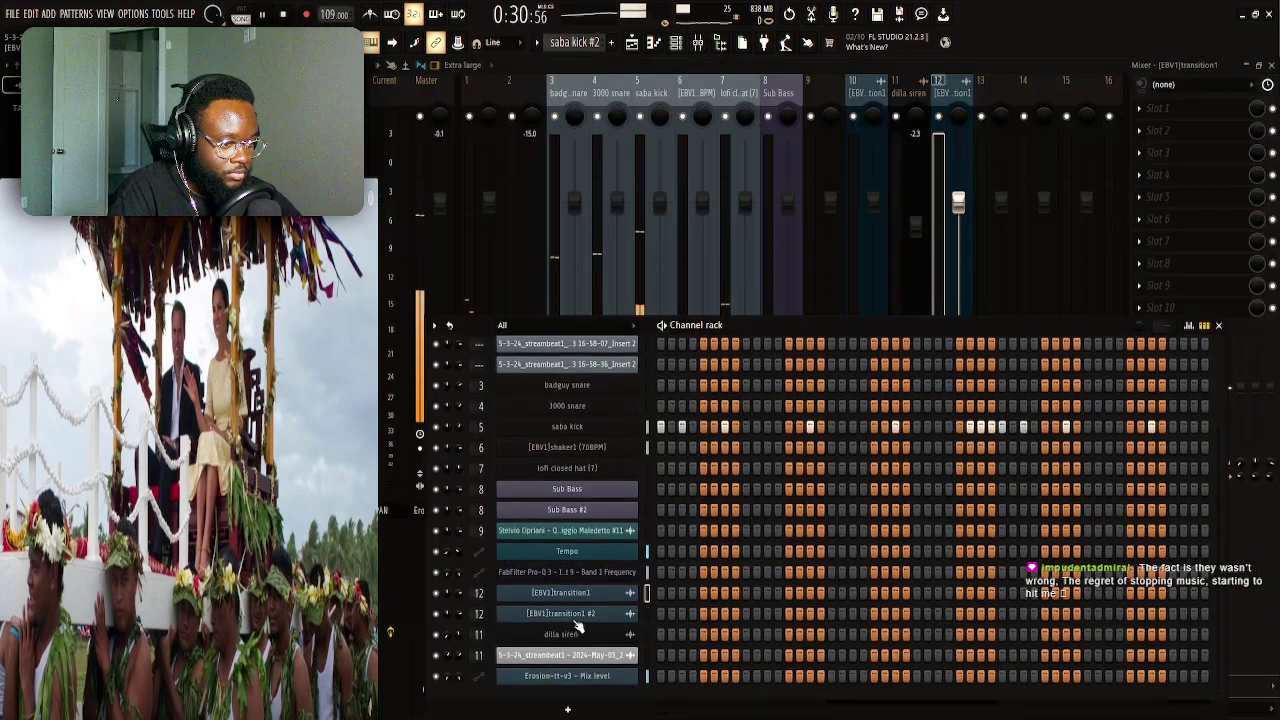
left_click(577, 615)
left_click(577, 615)
left_click(577, 615)
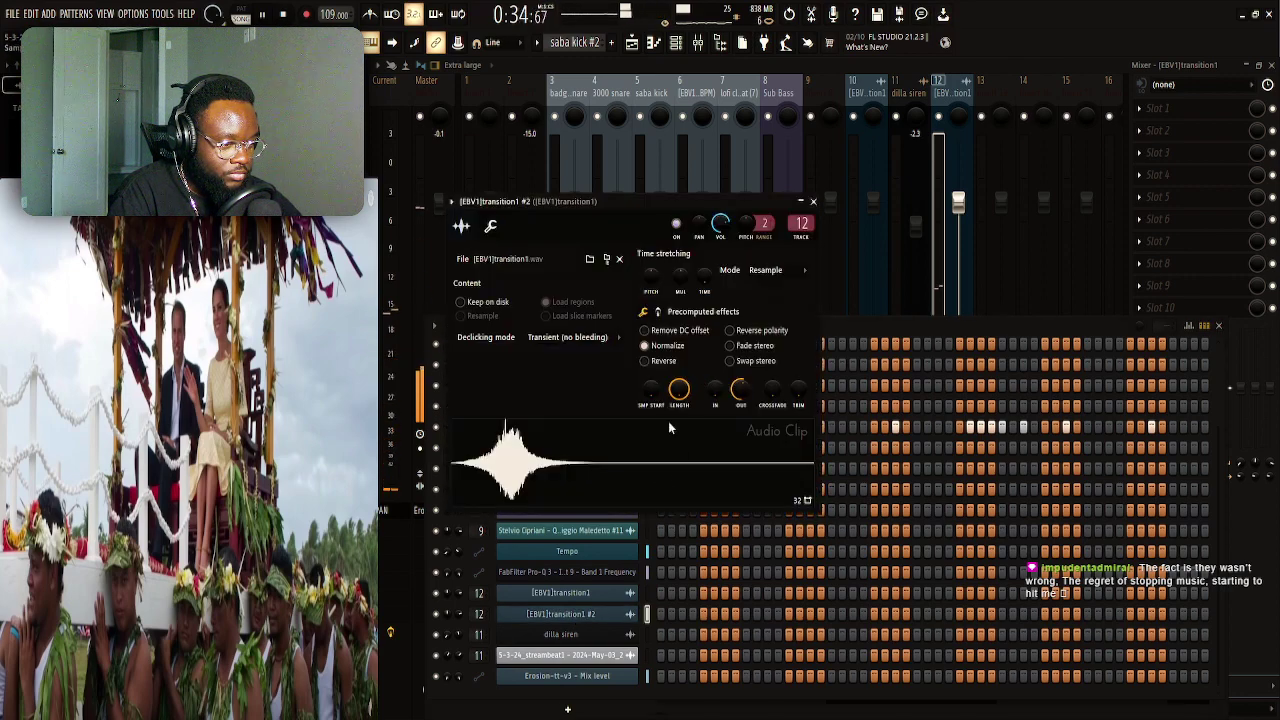
left_click_drag(479, 592, 479, 600)
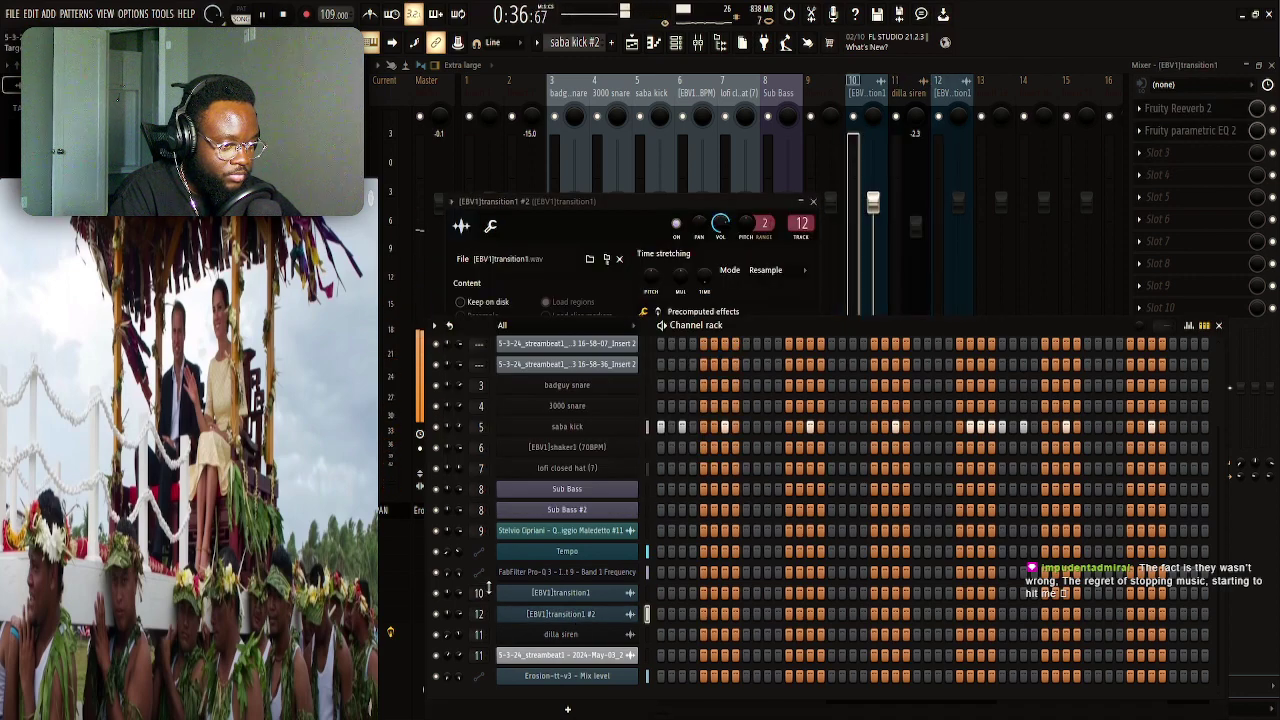
Check the root note of [EBV1]transition1 #2, and copy Fruity Reeverb 2 and Fruity parametric EQ 2 from mixer track 10 to track 12
left_click(567, 612)
left_click(567, 612)
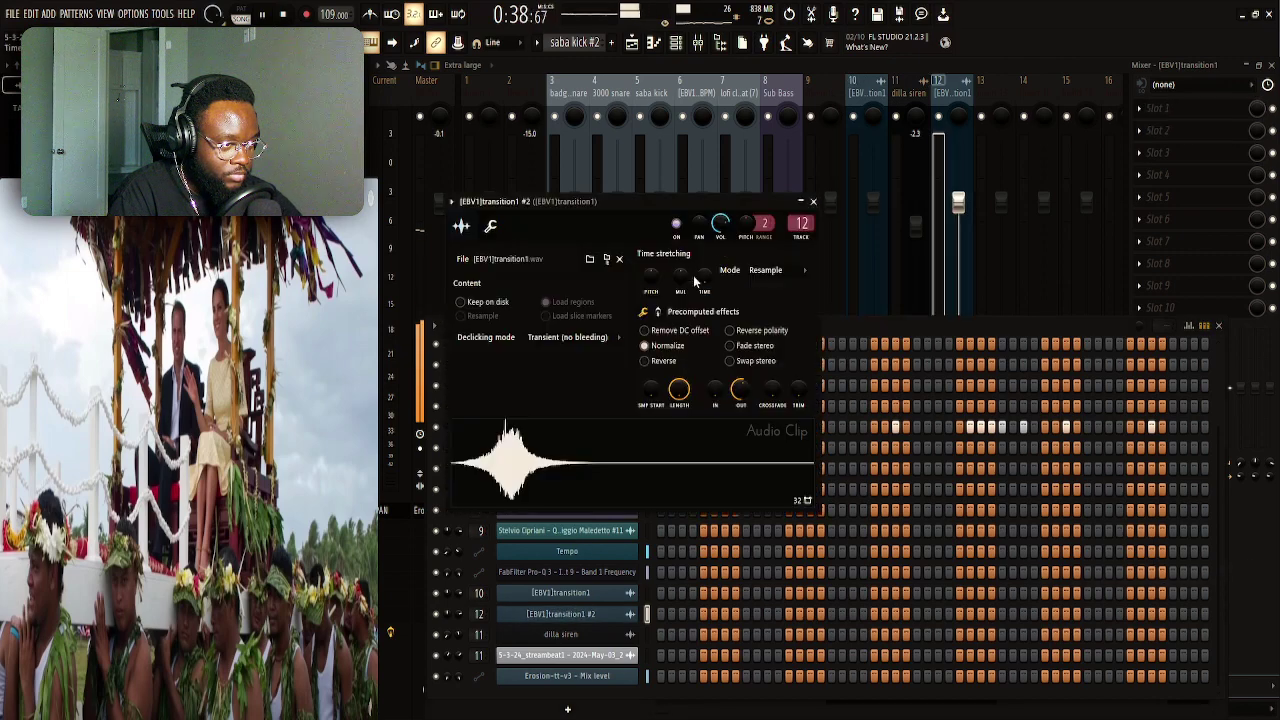
left_click(491, 227)
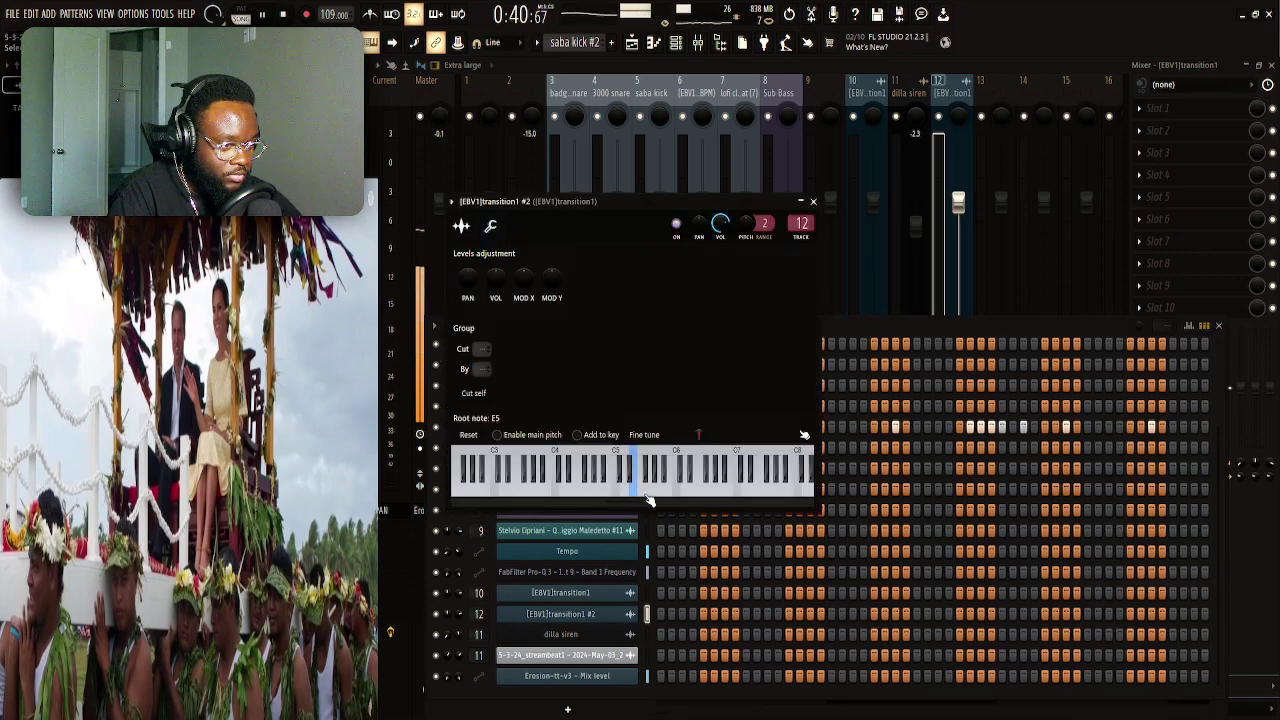
left_click(846, 148)
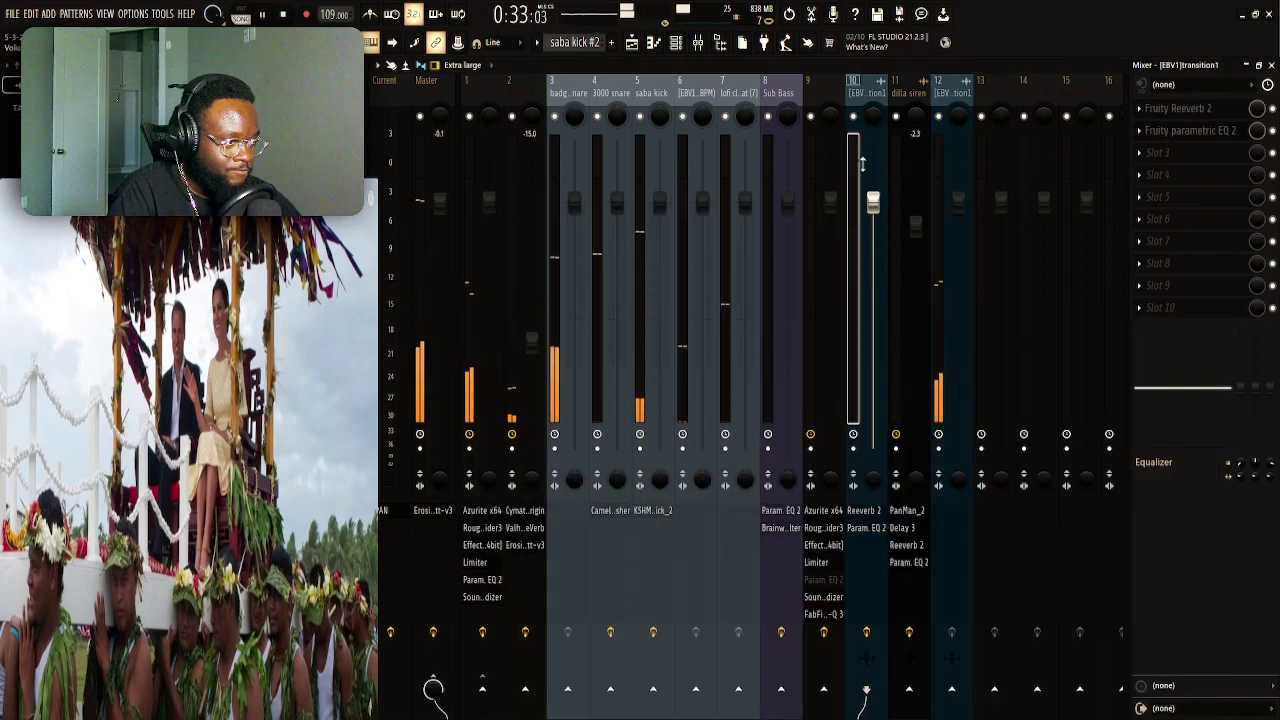
left_click(940, 162)
left_click(1187, 110)
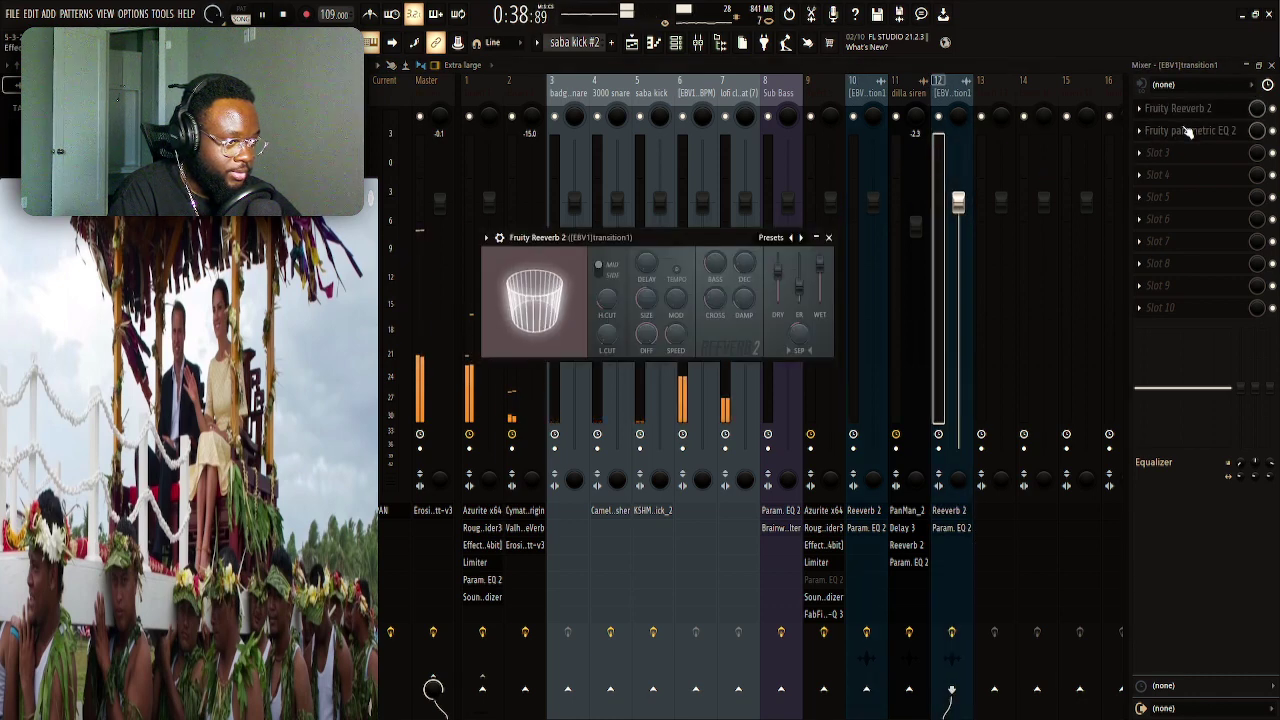
Set the low-pass cutoff of mixer track 12's Fruity parametric EQ 2 in the high-mid range and play the transition back in the playlist
left_click(1186, 130)
left_click_drag(757, 453, 703, 455)
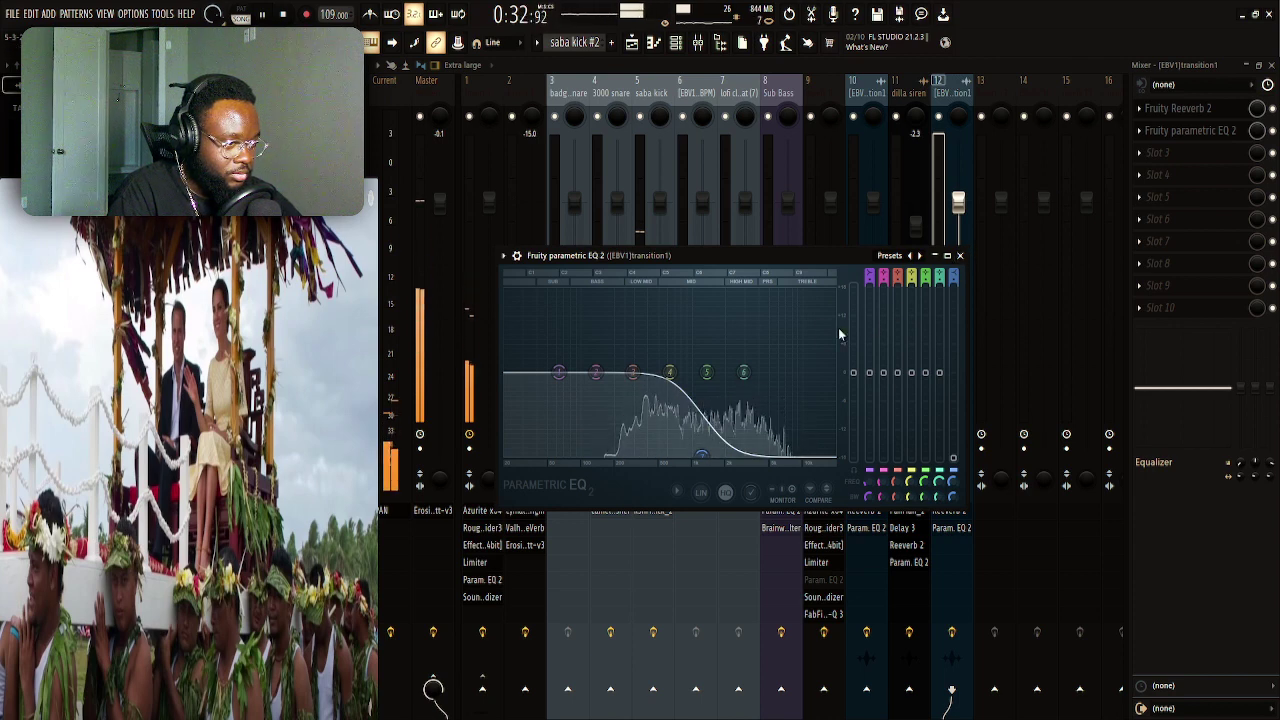
left_click_drag(705, 458, 747, 455)
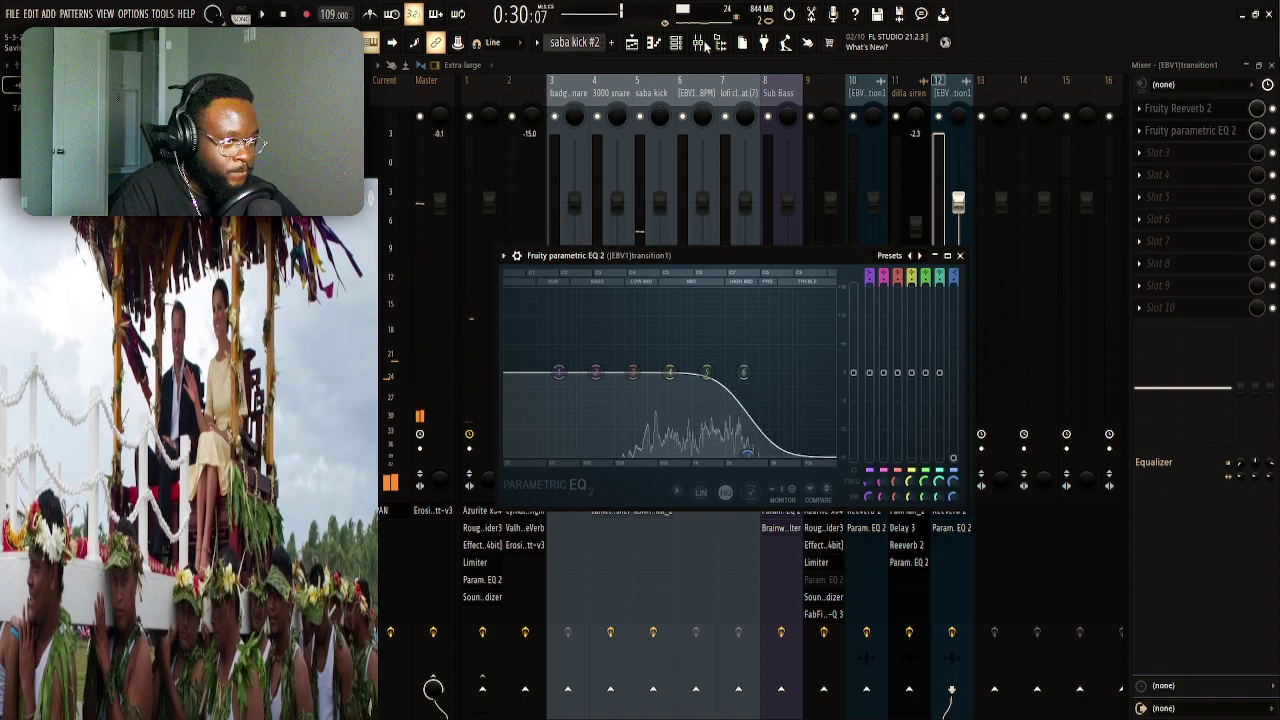
key("F6")
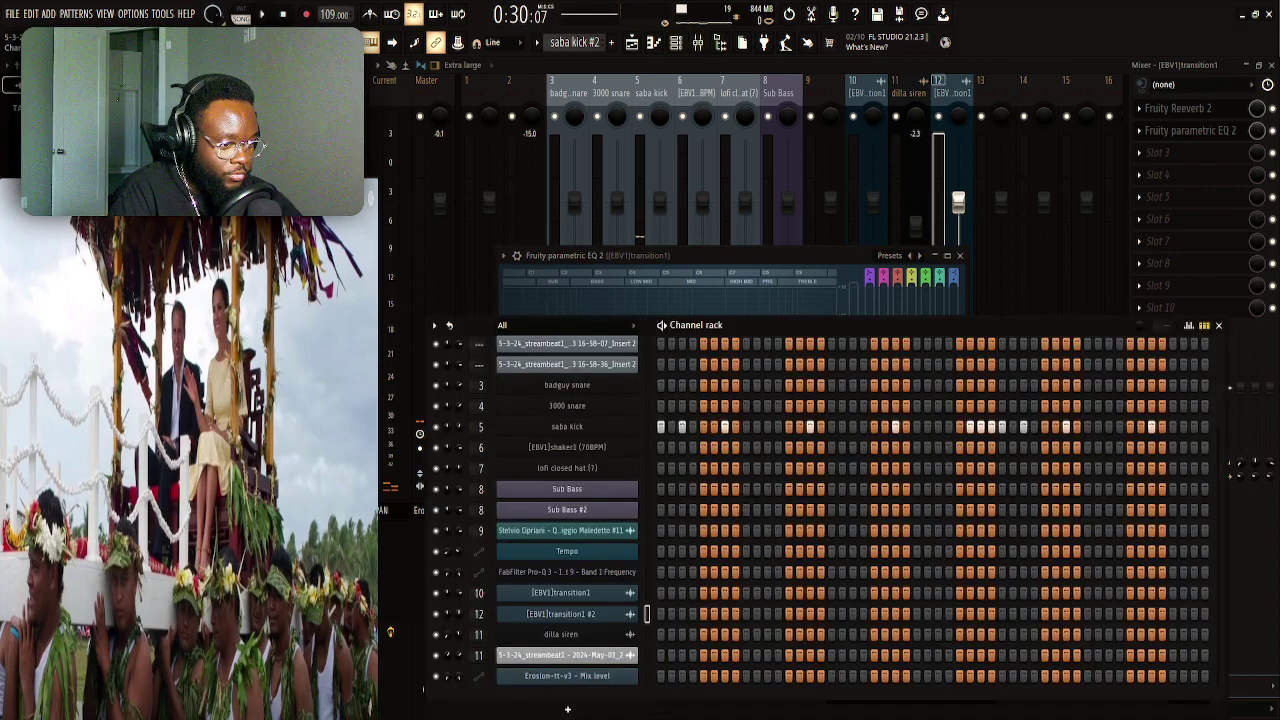
key("space")
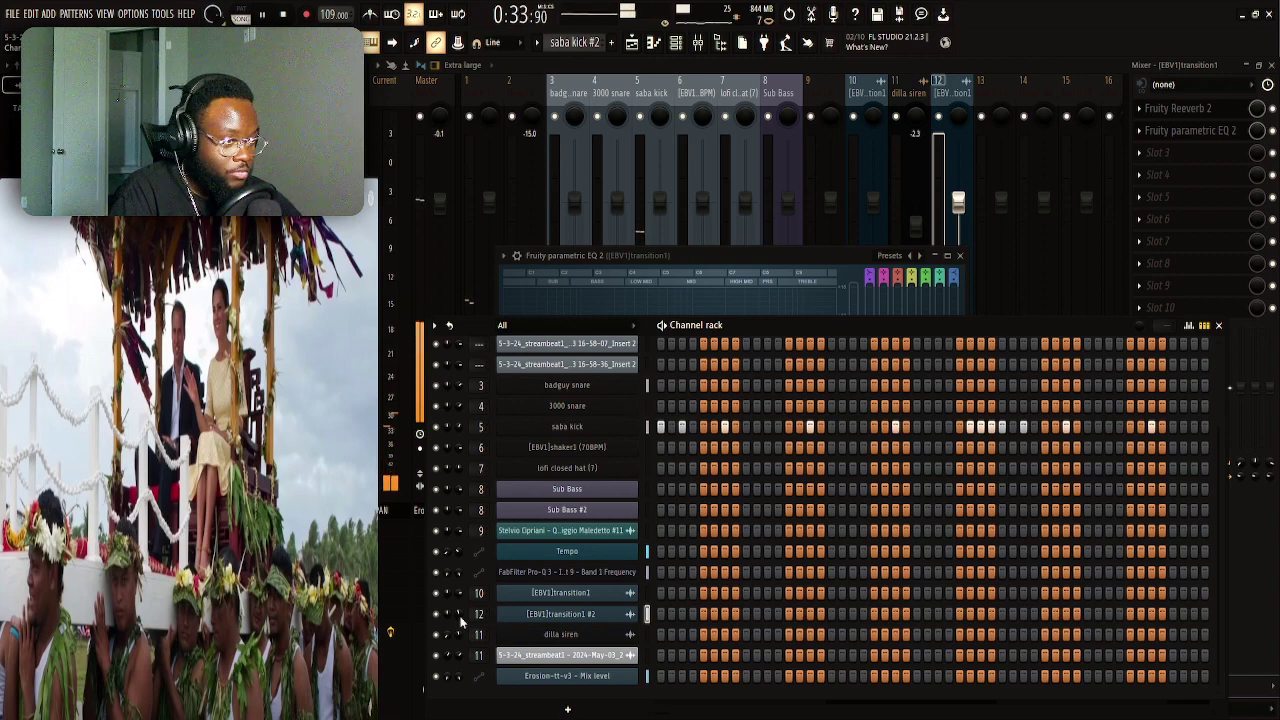
left_click(624, 48)
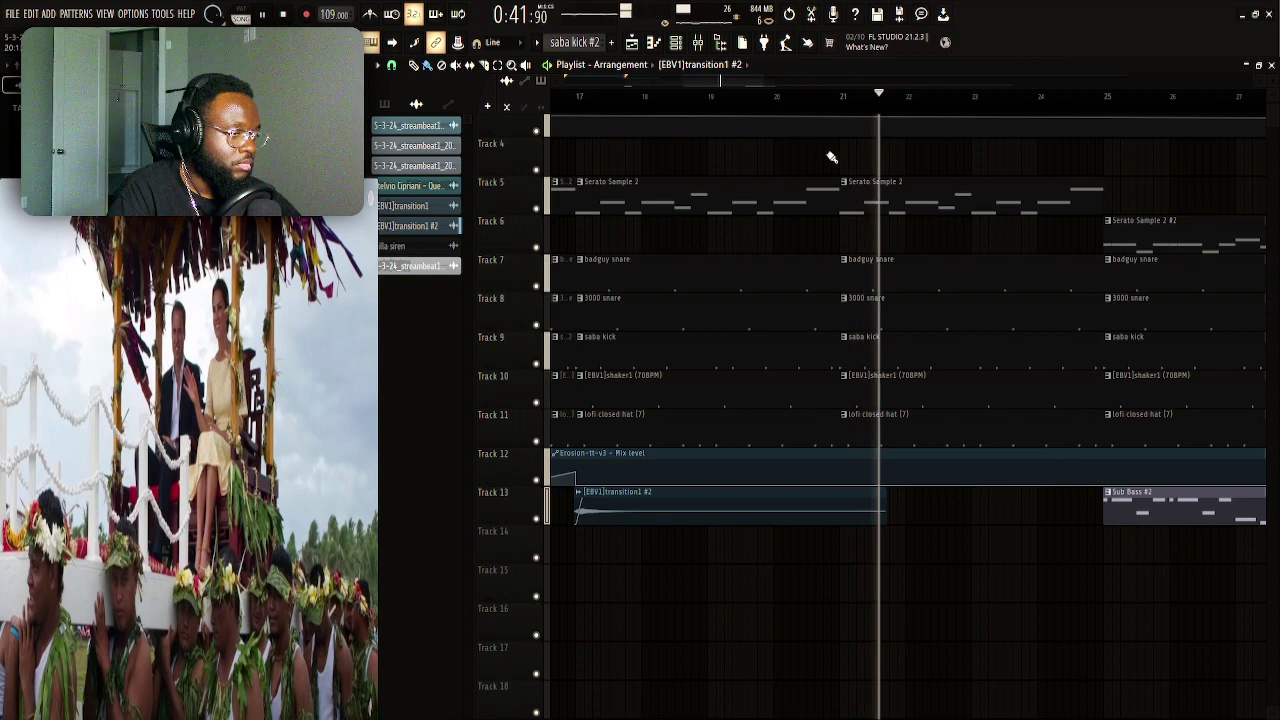
Stop playback, set the play position to bar 17, and extend the LOOP block across all 32 steps in Insert 1's Effectrix
key("space")
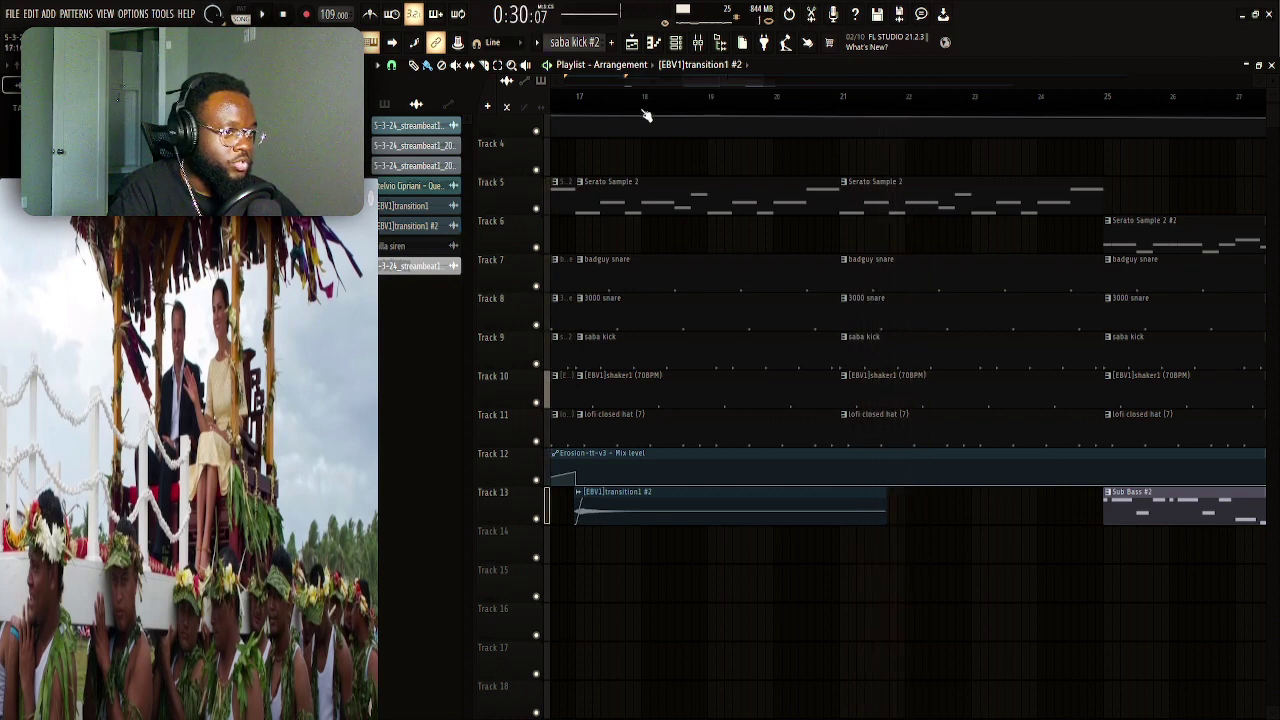
left_click(585, 103)
left_click(697, 43)
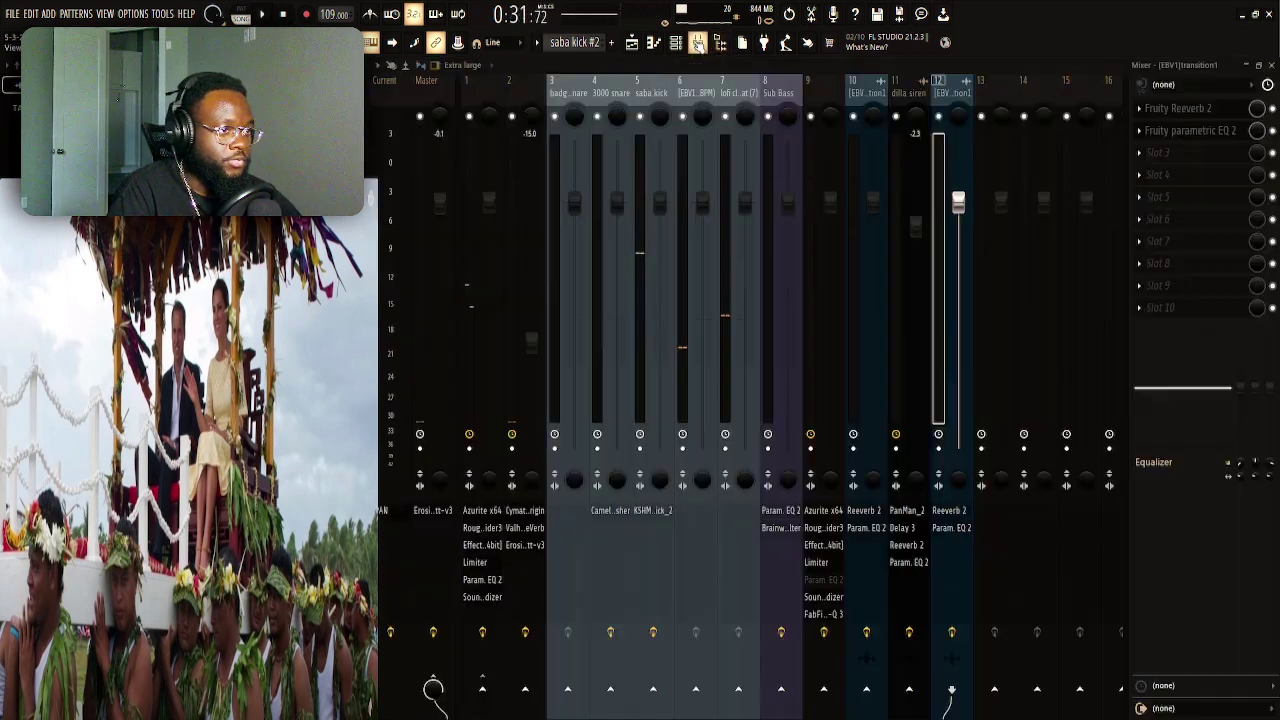
left_click(465, 170)
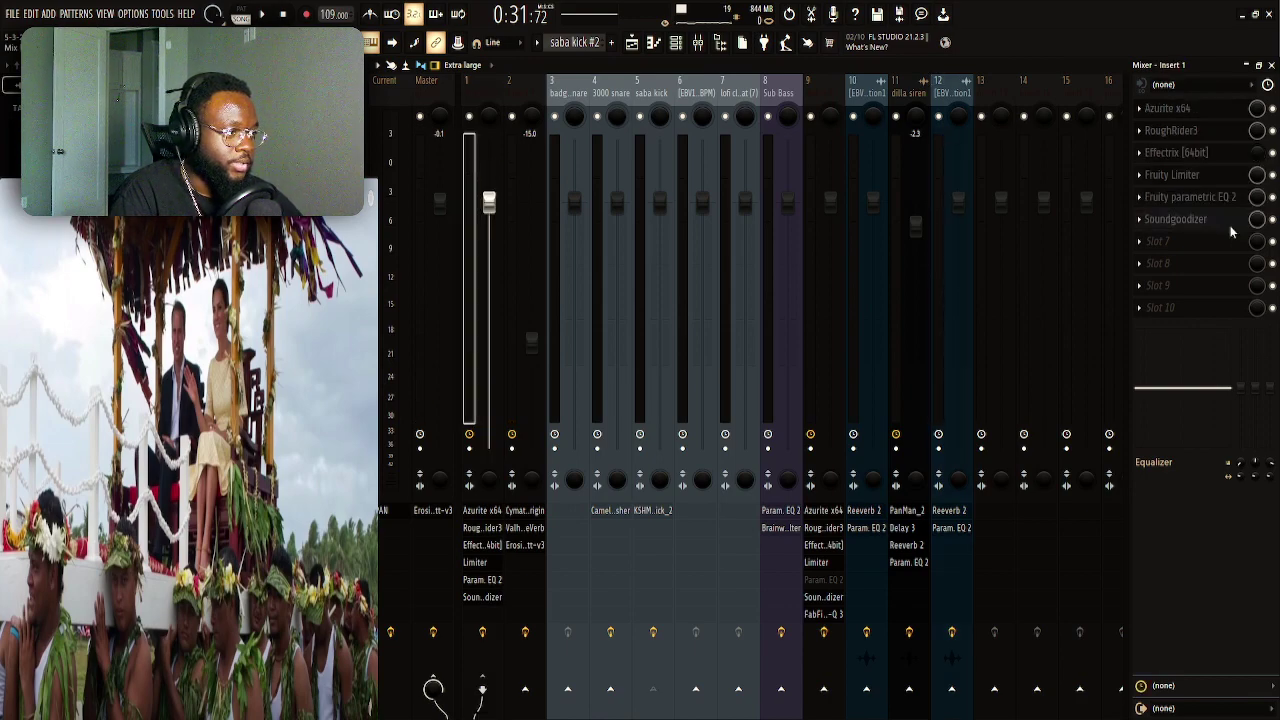
left_click(1177, 154)
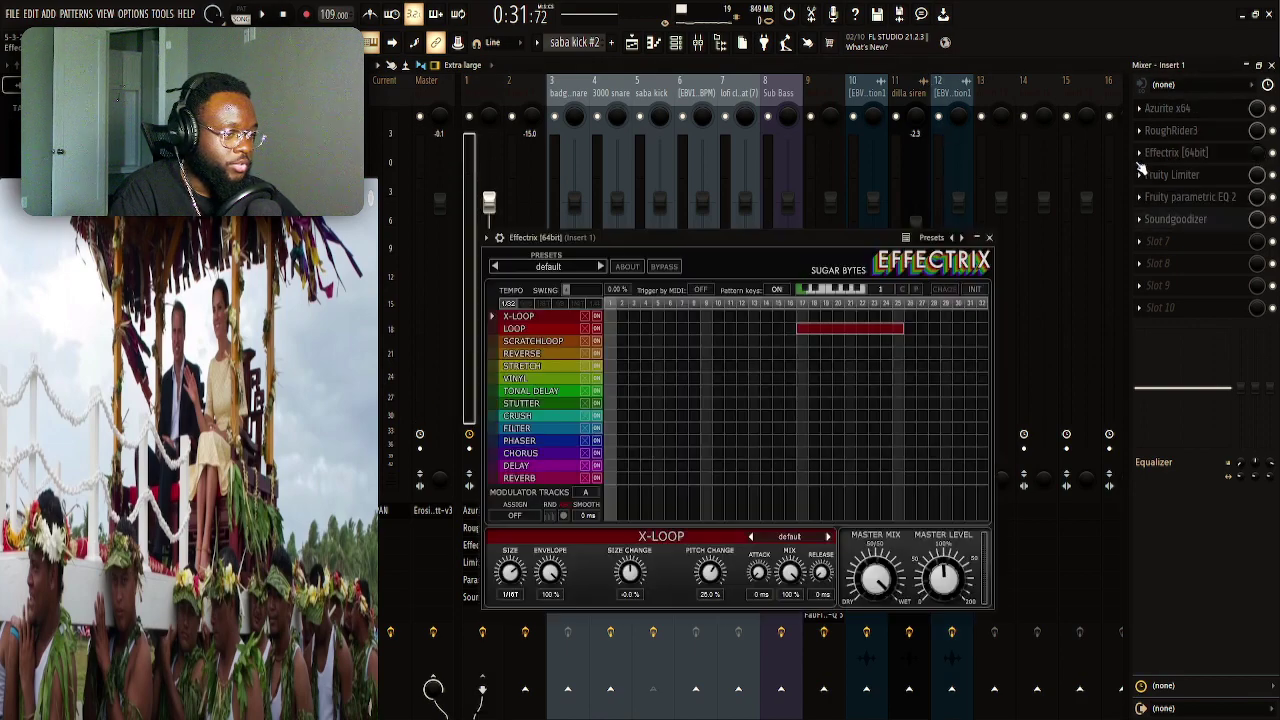
left_click(797, 328)
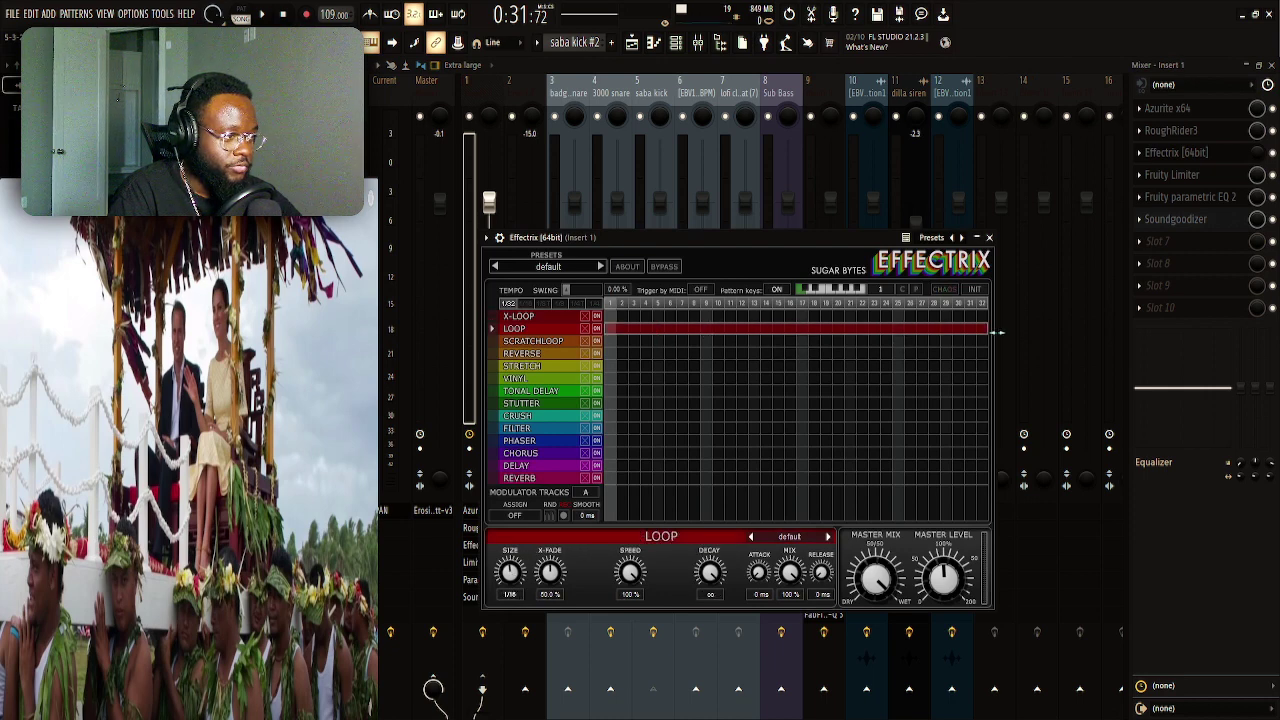
Create an automation clip for the Effectrix mix level and place it on playlist Track 14 starting at bar 1
left_click(1257, 157)
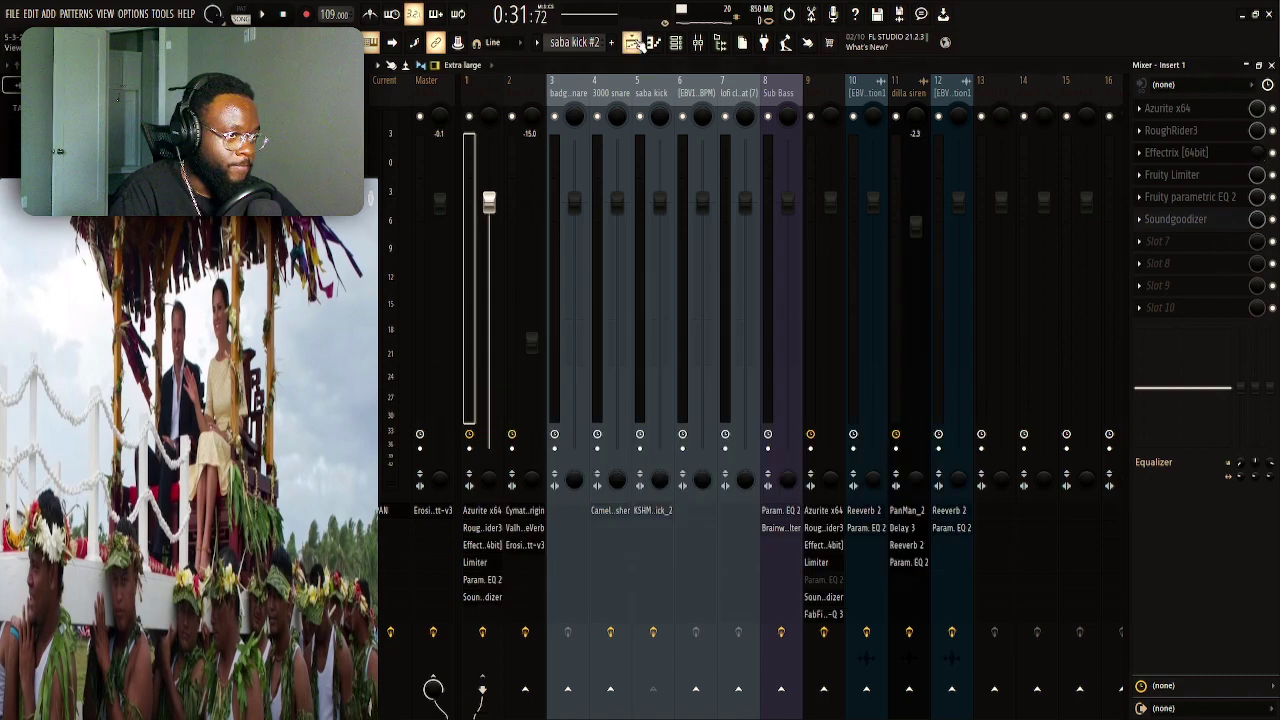
left_click(633, 43)
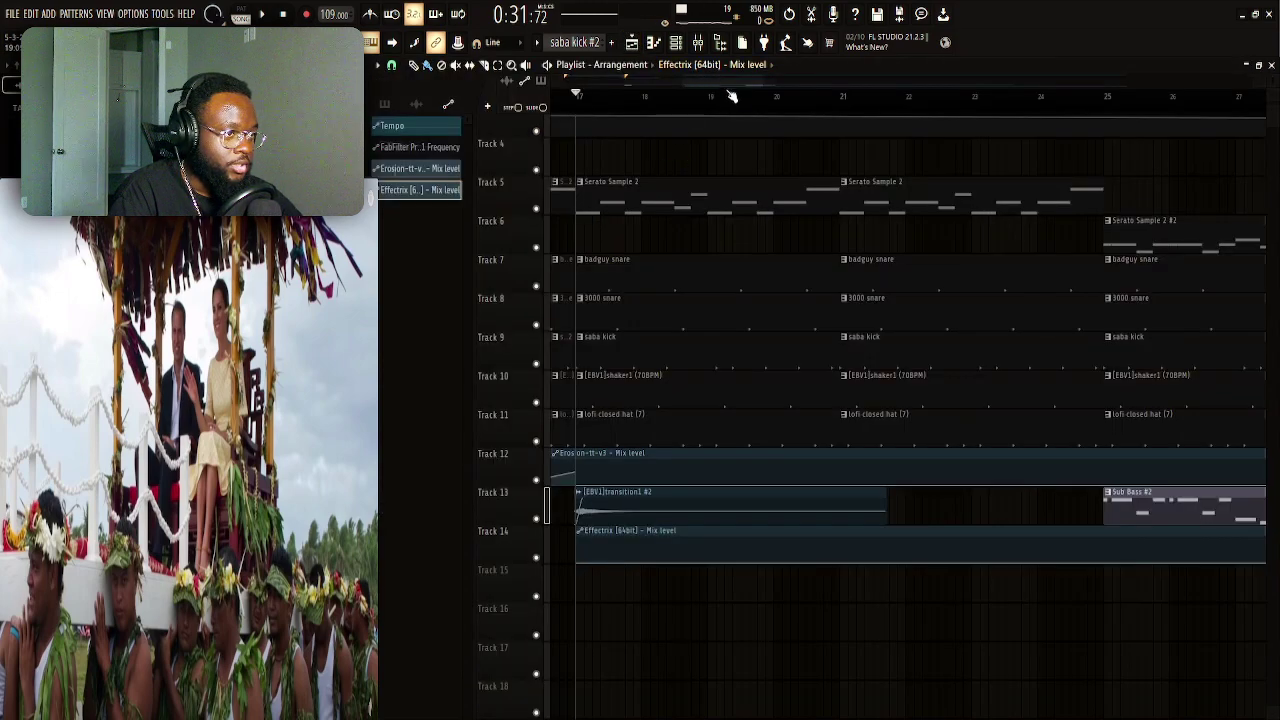
scroll(730, 95, "down", 5)
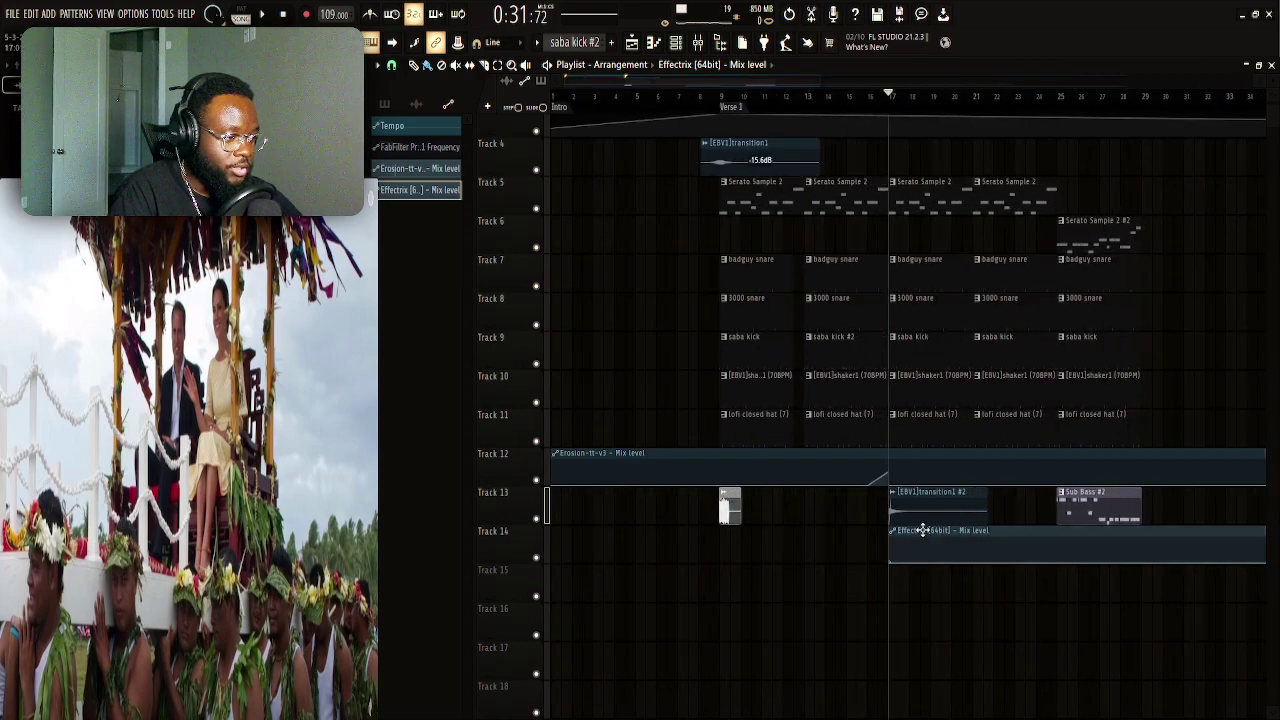
left_click_drag(923, 530, 499, 567)
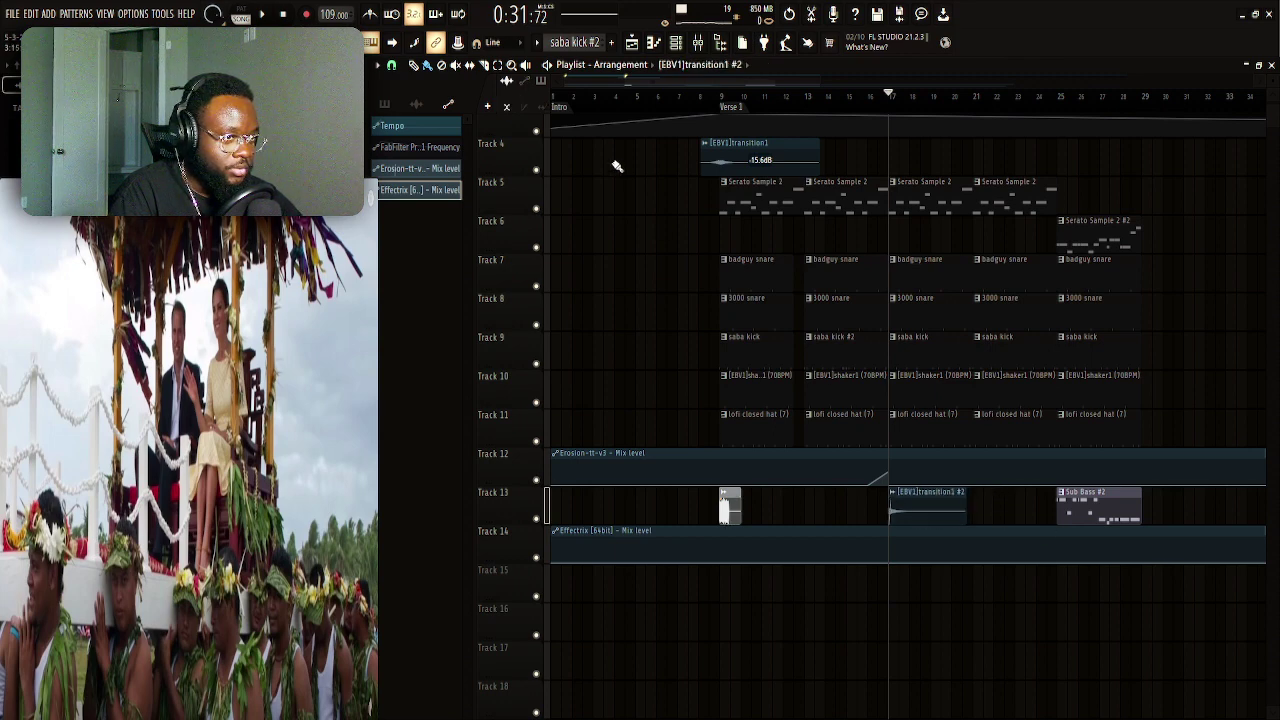
Shorten the [EBV1]transition1 #2 clip on Track 13 to just over one bar and play it back from bar 17
left_click_drag(965, 500, 987, 500)
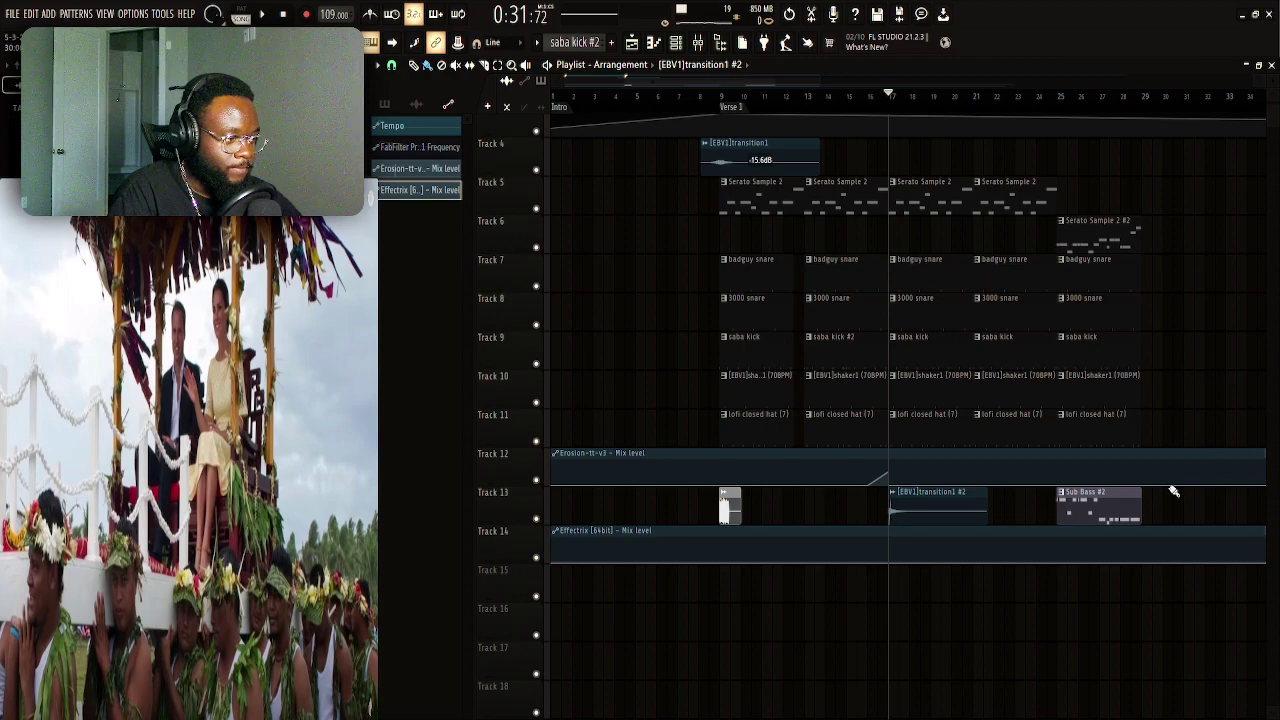
left_click_drag(988, 493, 920, 500)
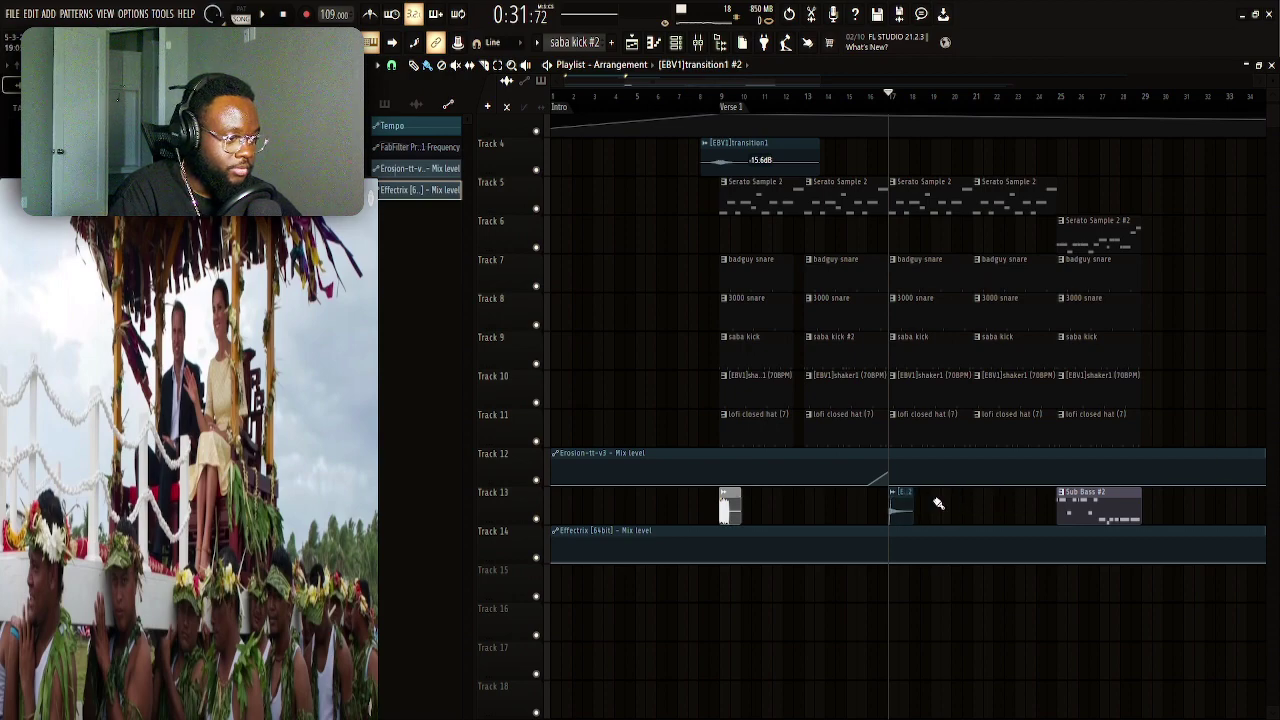
scroll(1070, 246, "up", 3)
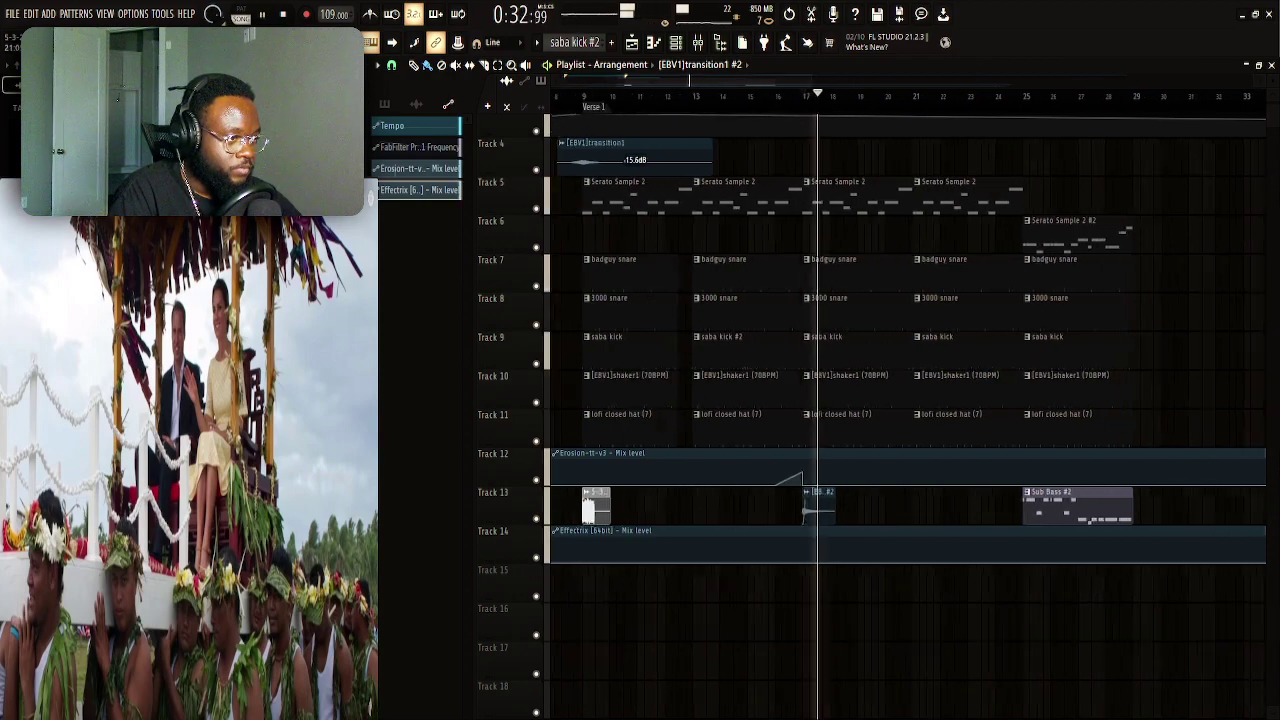
Draw a raised block in the Track 14 Effectrix mix level automation over the last half of bar 20
scroll(894, 297, "up", 2)
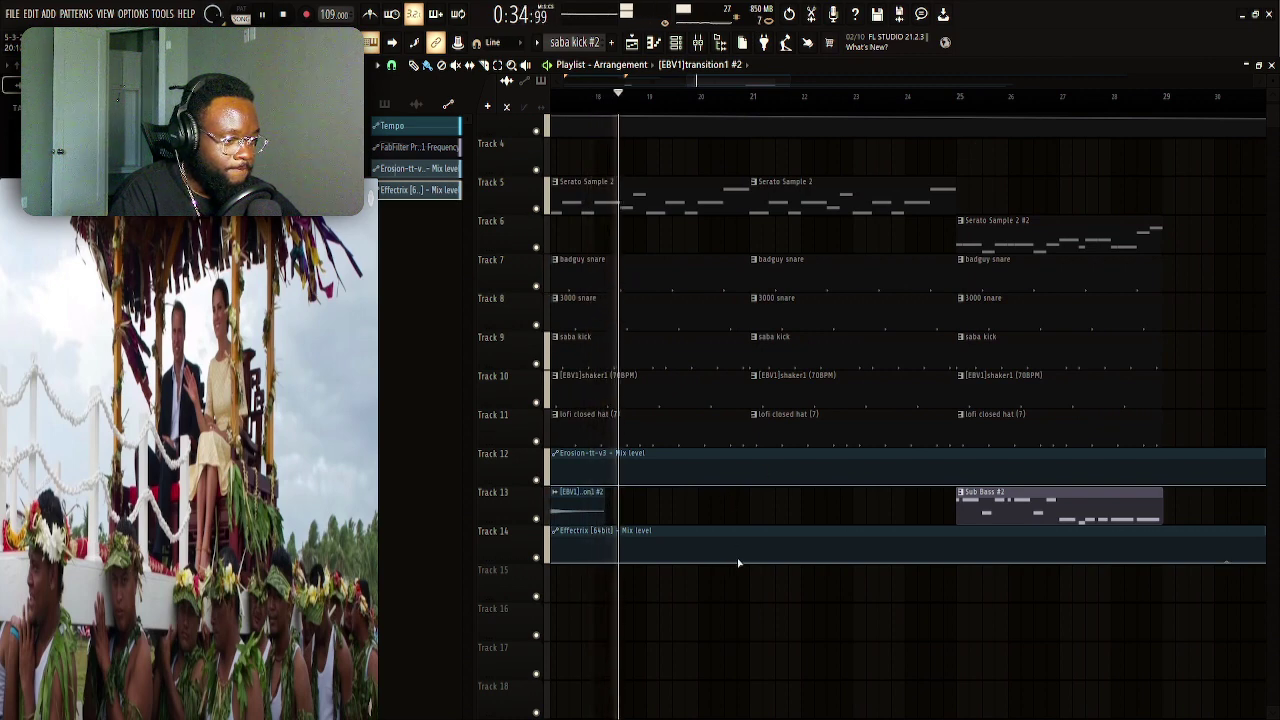
mouse_move(728, 562)
left_mouse_down()
mouse_move(757, 545)
mouse_move(720, 518)
mouse_move(794, 571)
mouse_move(749, 571)
left_mouse_up()
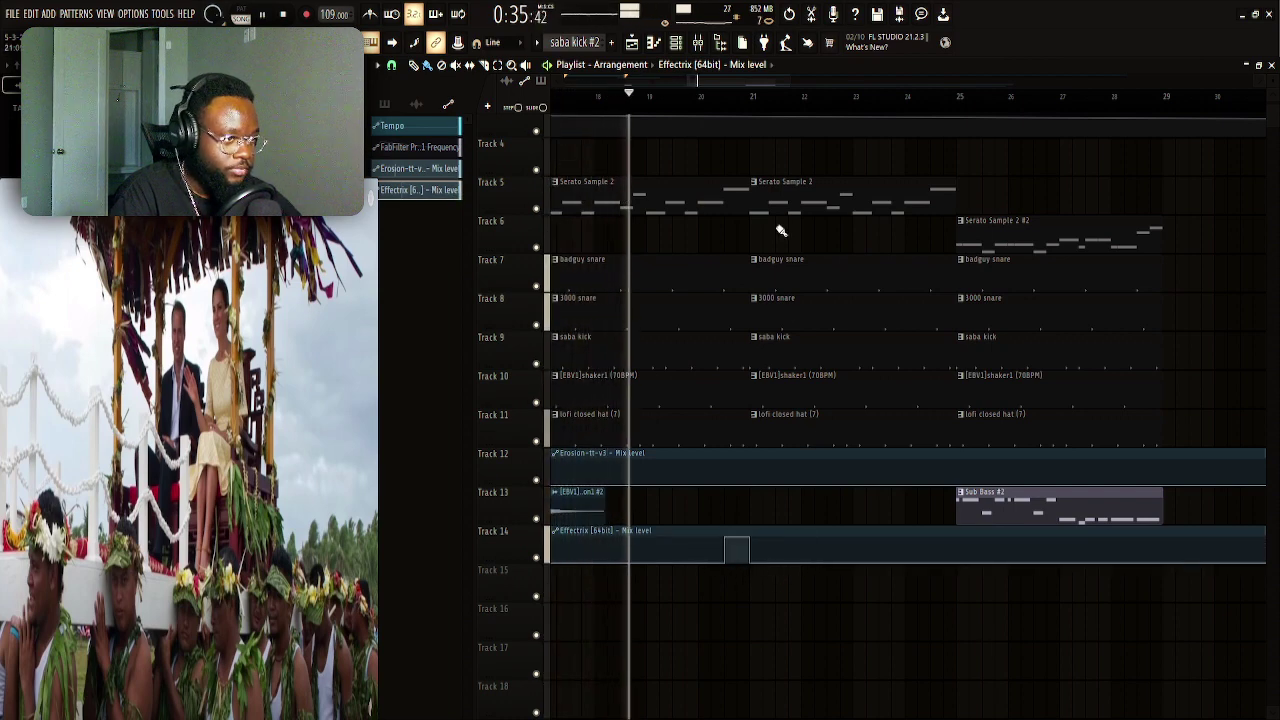
scroll(740, 86, "up", 2)
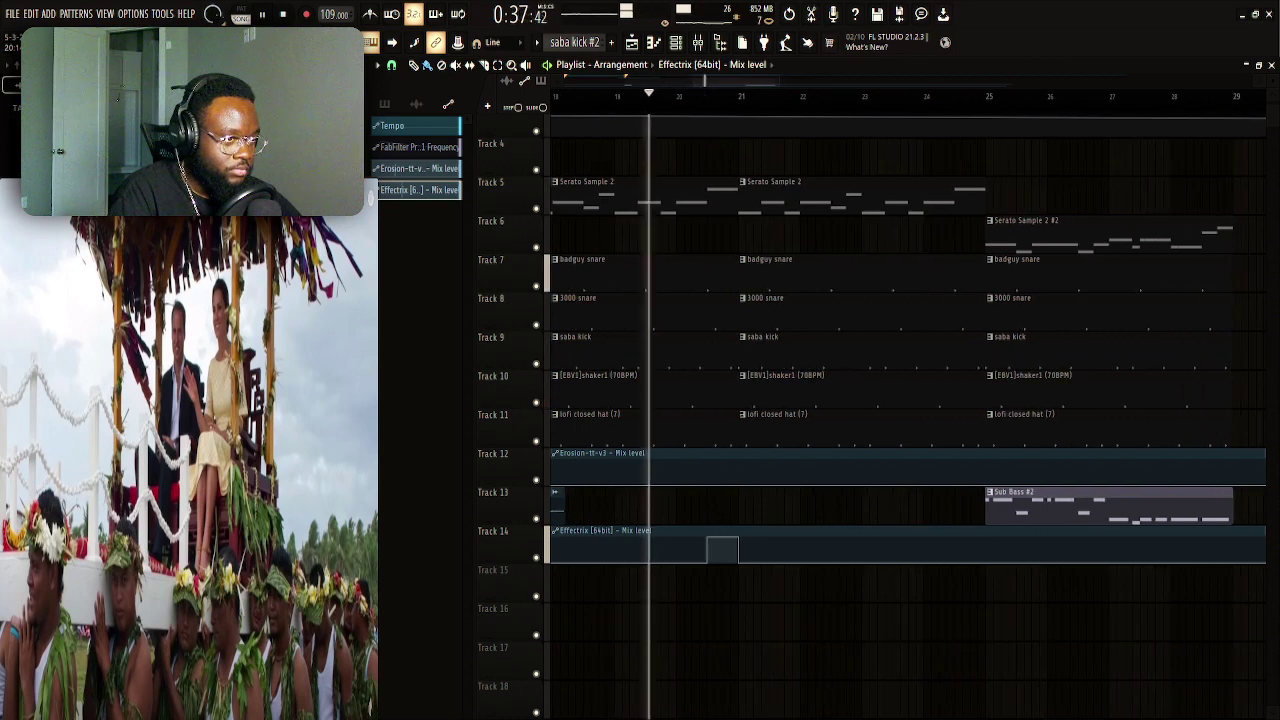
scroll(874, 86, "up", 2)
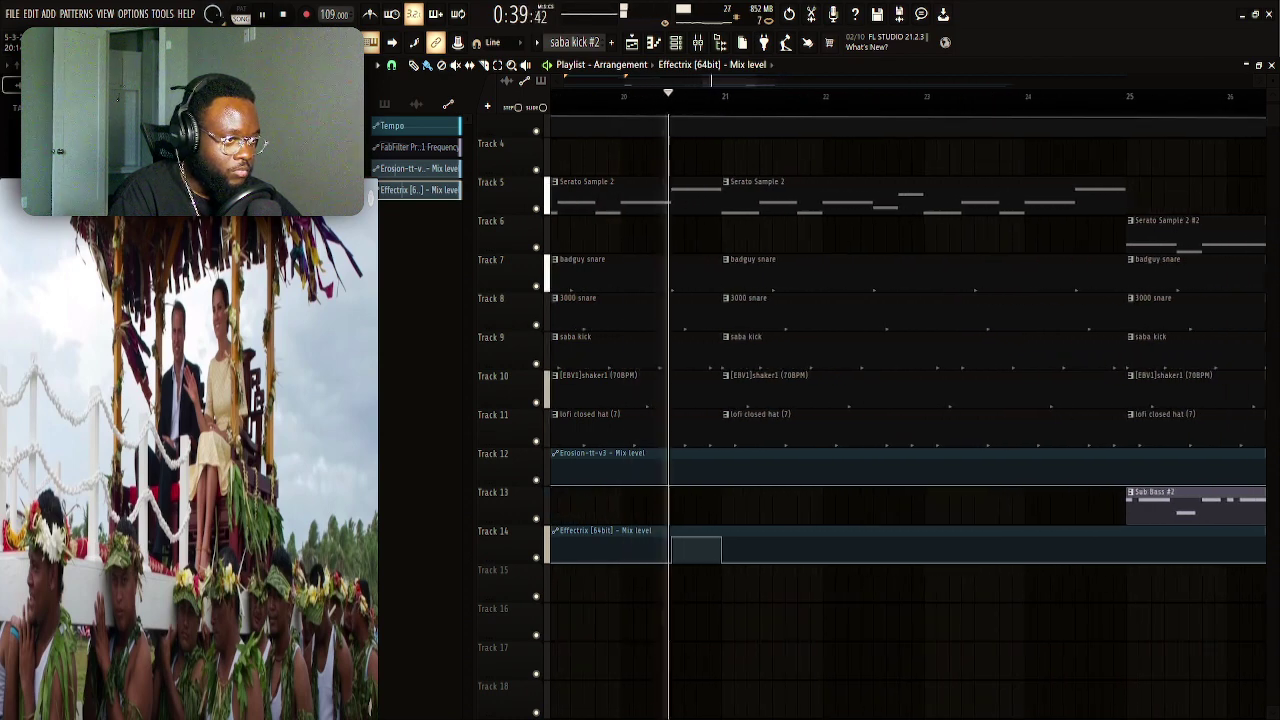
Narrow the raised Effectrix mix level block to the last beat before bar 21
scroll(738, 293, "down", 1)
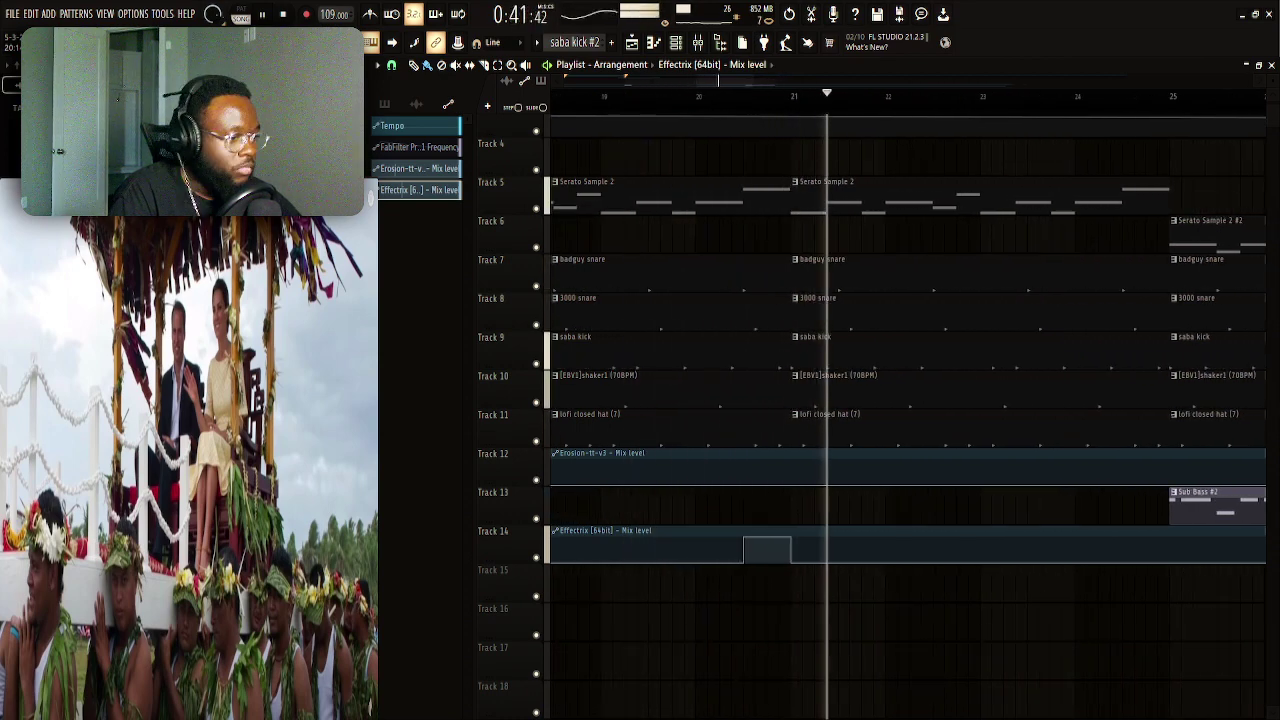
left_click_drag(754, 535, 778, 533)
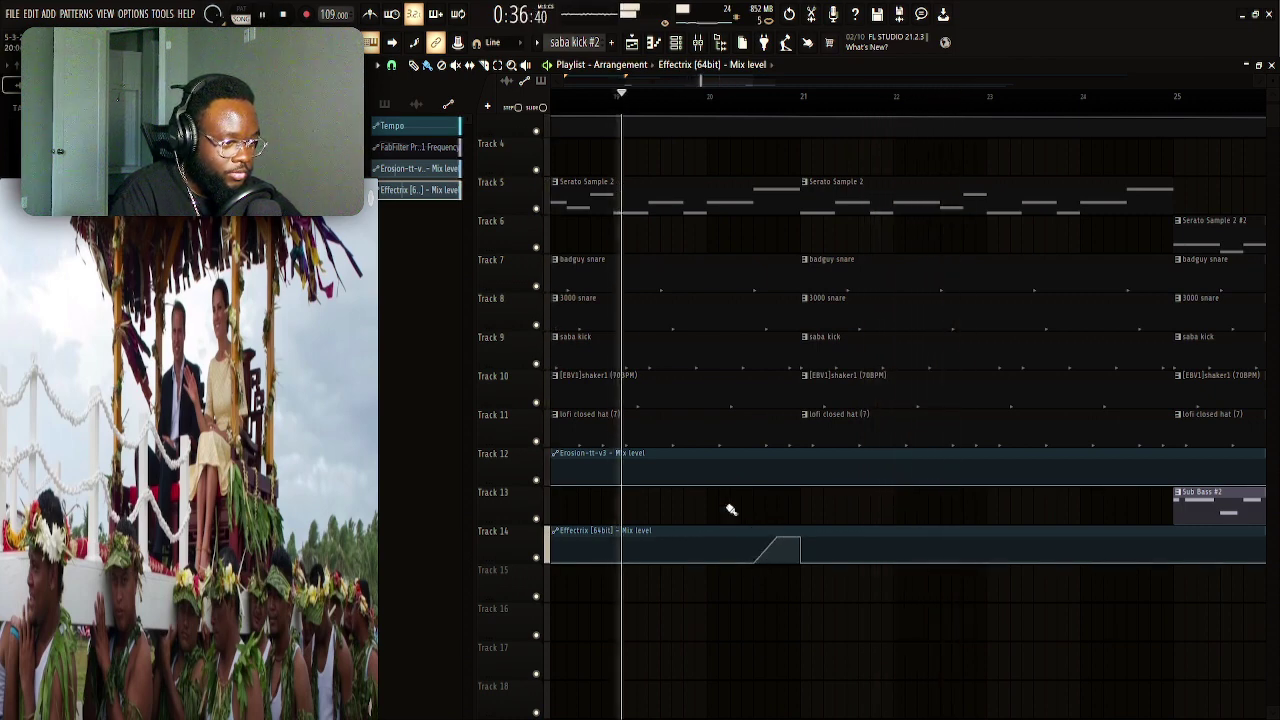
left_click_drag(751, 560, 790, 582)
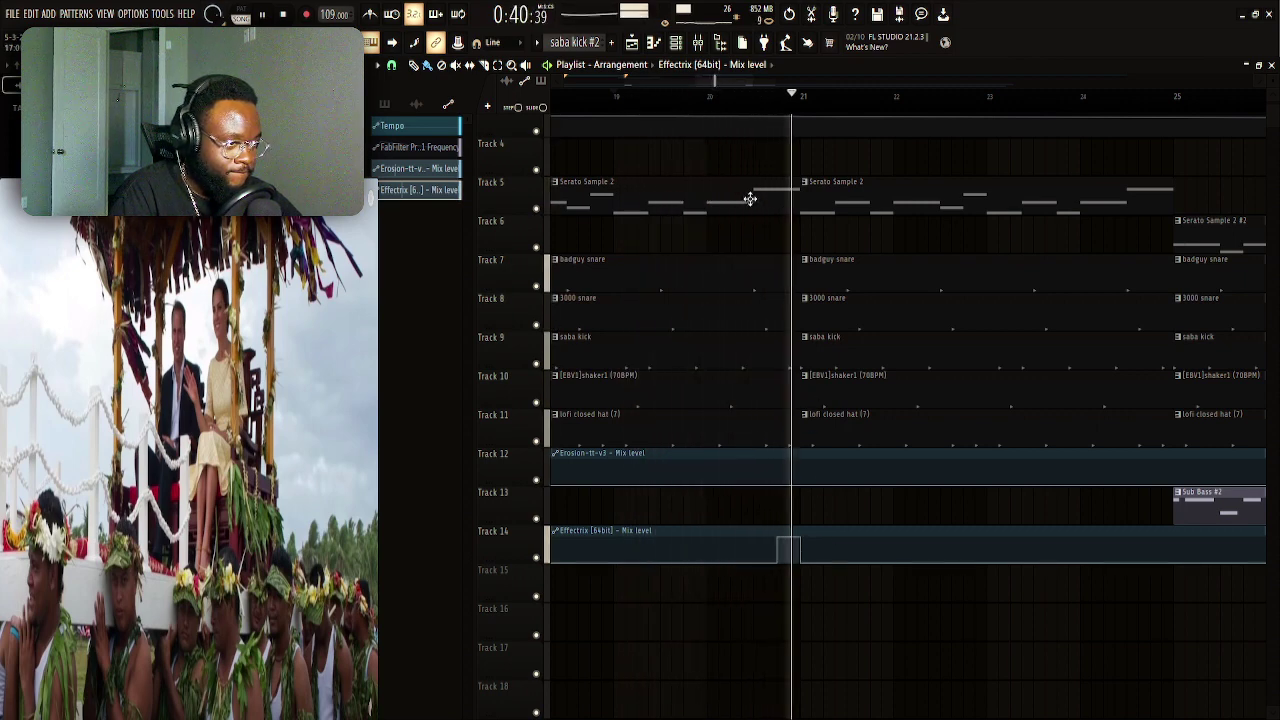
Slice out the last beat before bar 21 from the drum clips on Tracks 7 to 11 and play the drop-out back
key("space")
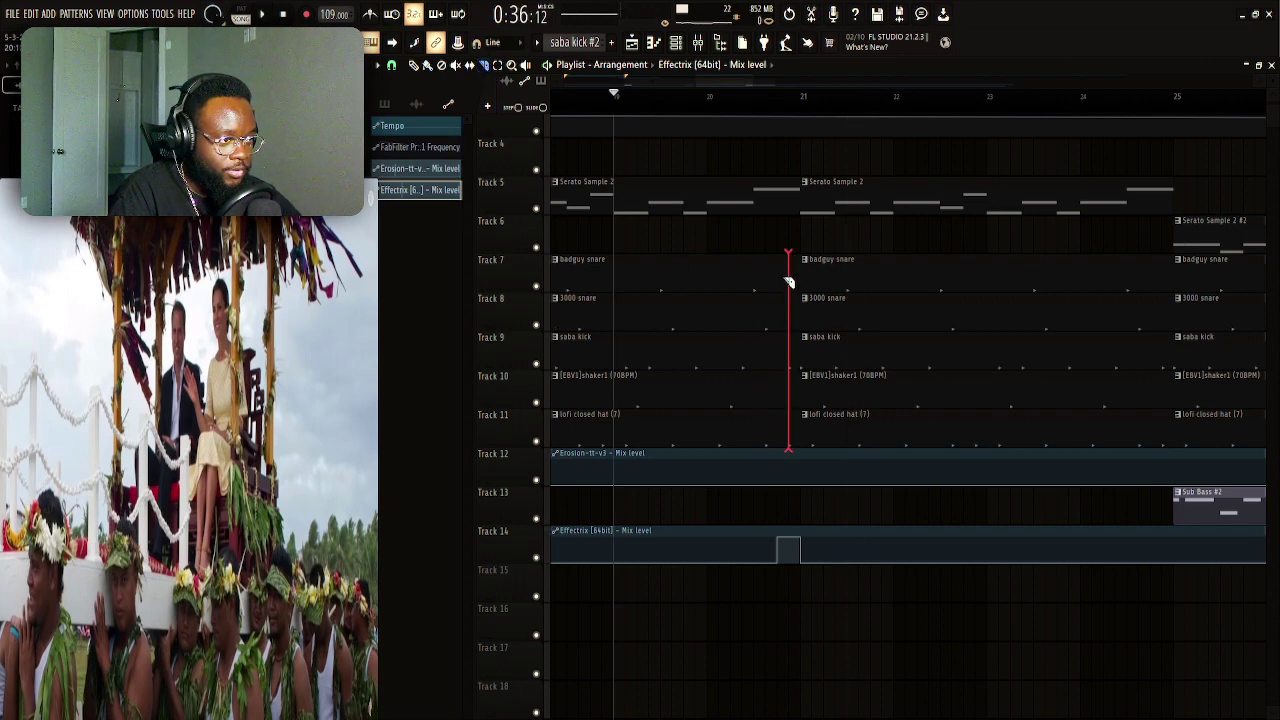
key("space")
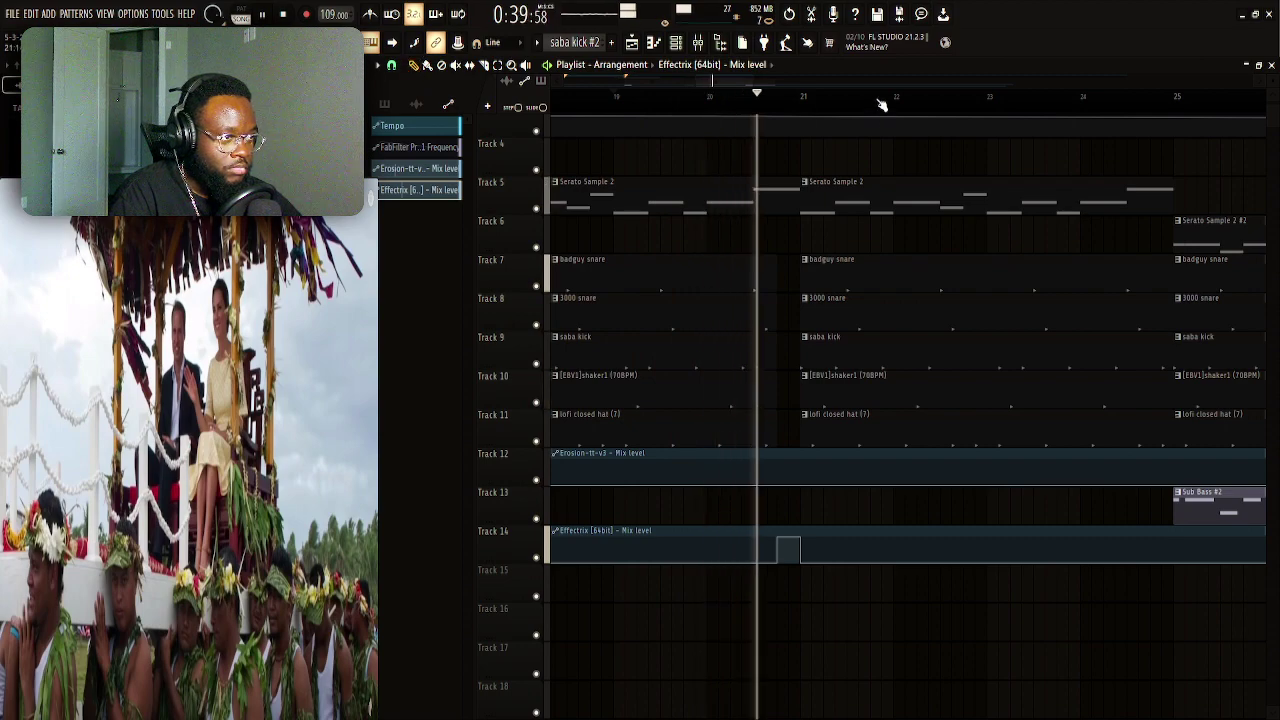
scroll(883, 106, "down", 3)
scroll(738, 90, "up", 2)
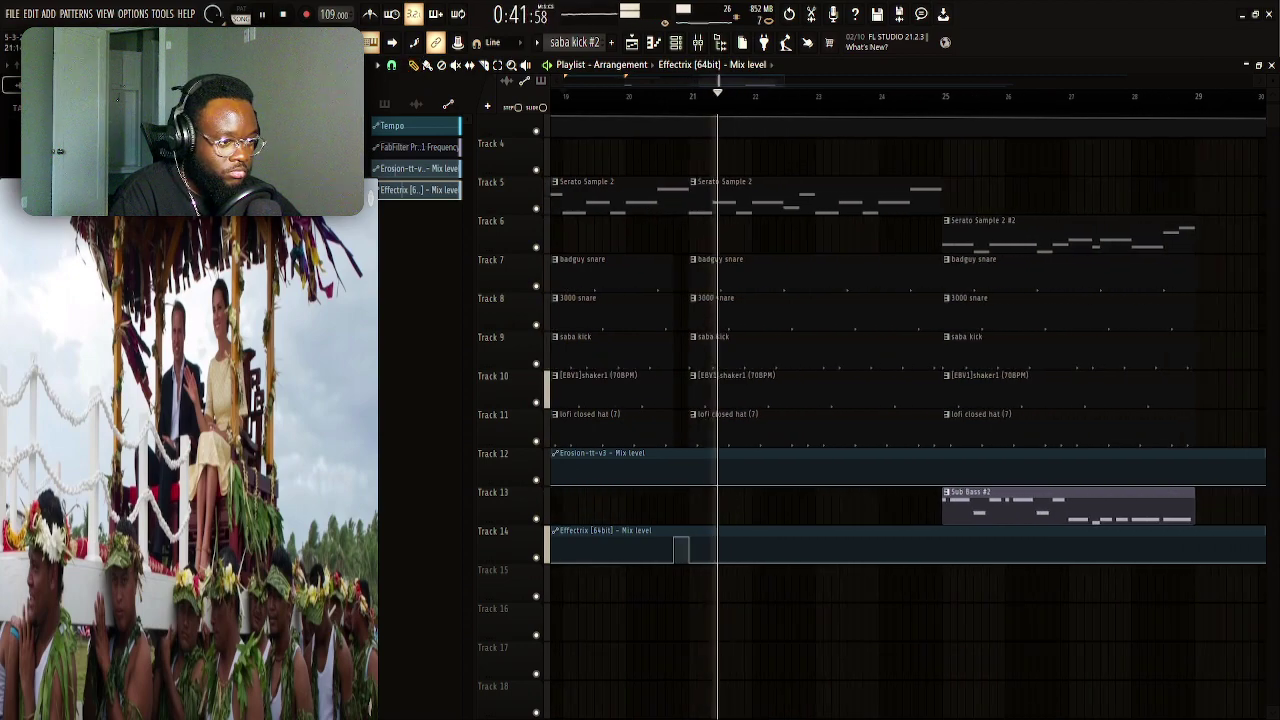
key("space")
Place the Sub Bass pattern on Track 13 at bar 21 and play from there
left_click(388, 106)
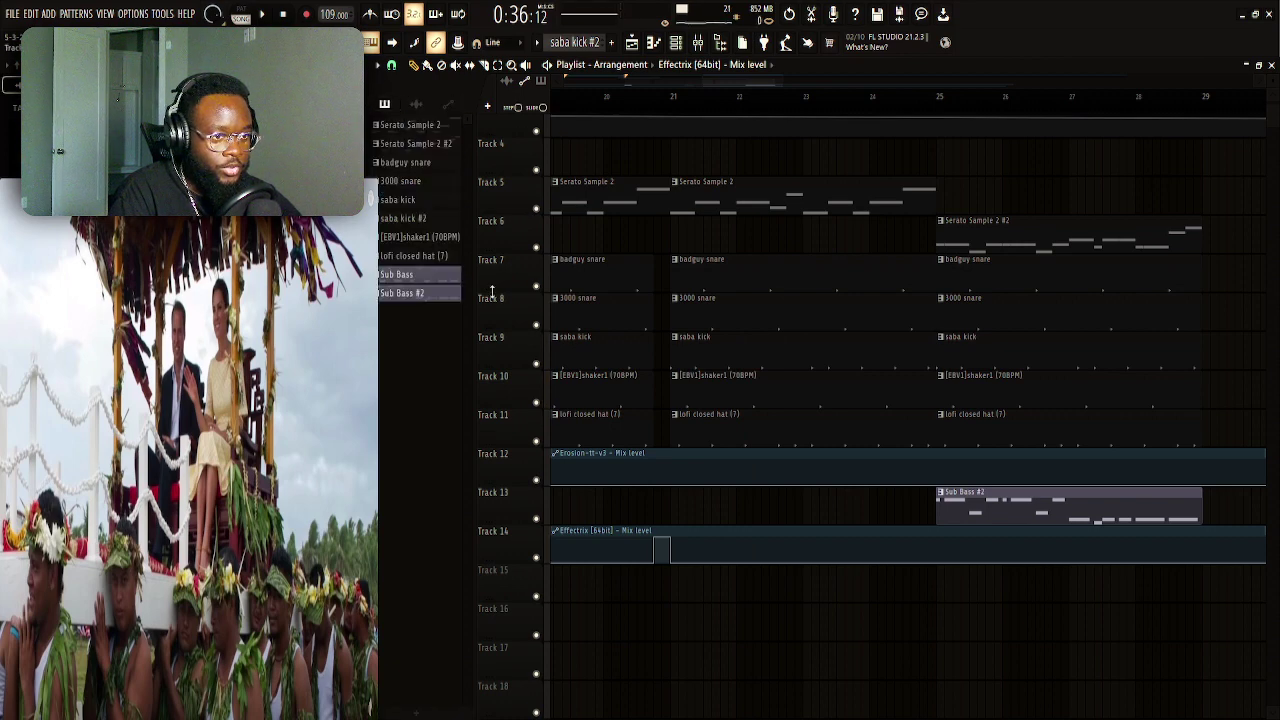
left_click(436, 279)
scroll(754, 487, "left", 2)
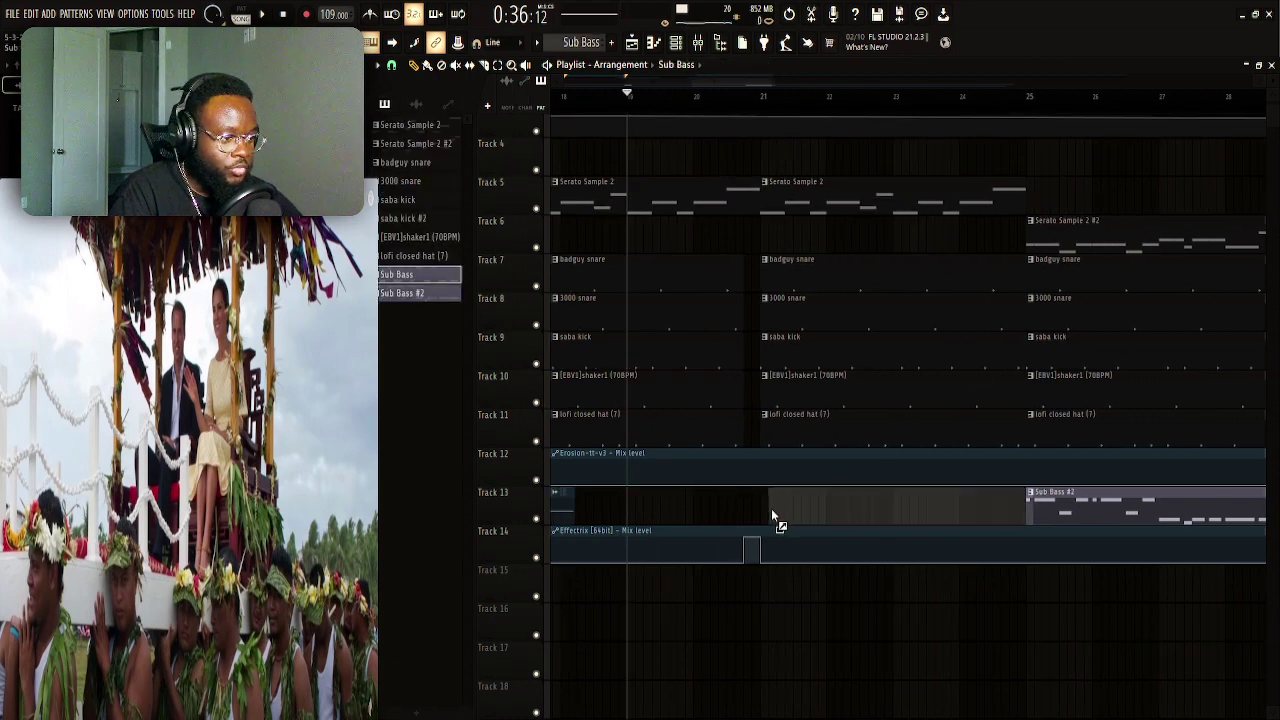
left_click(762, 515)
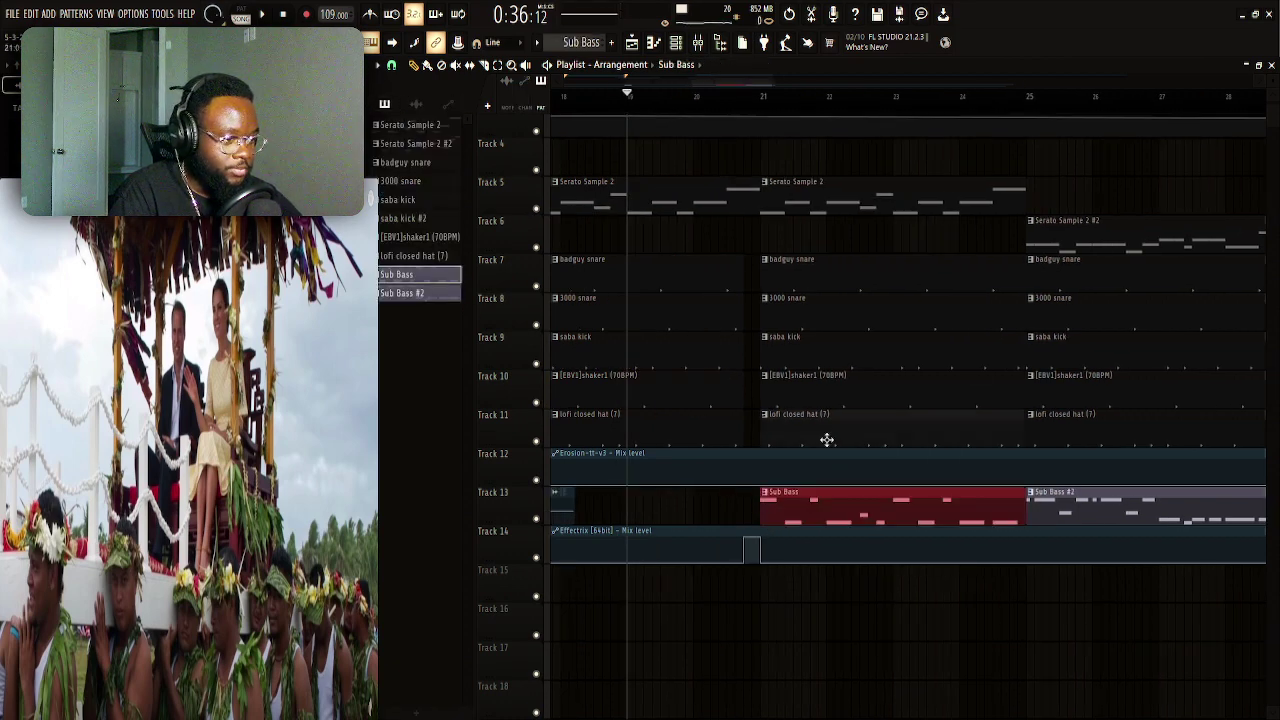
left_click(762, 100)
key("space")
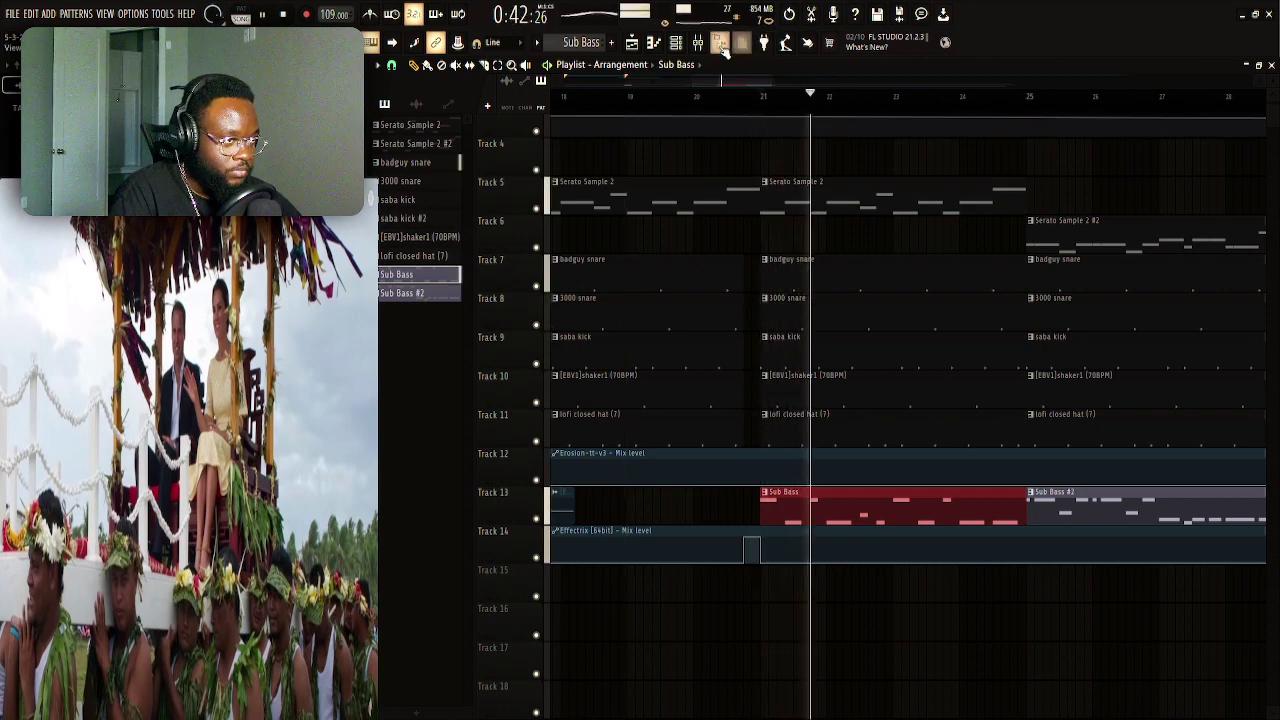
Lower the low-pass cutoff of the Sub Bass mixer track's Fruity parametric EQ 2 into the bass range while listening
key("F9")
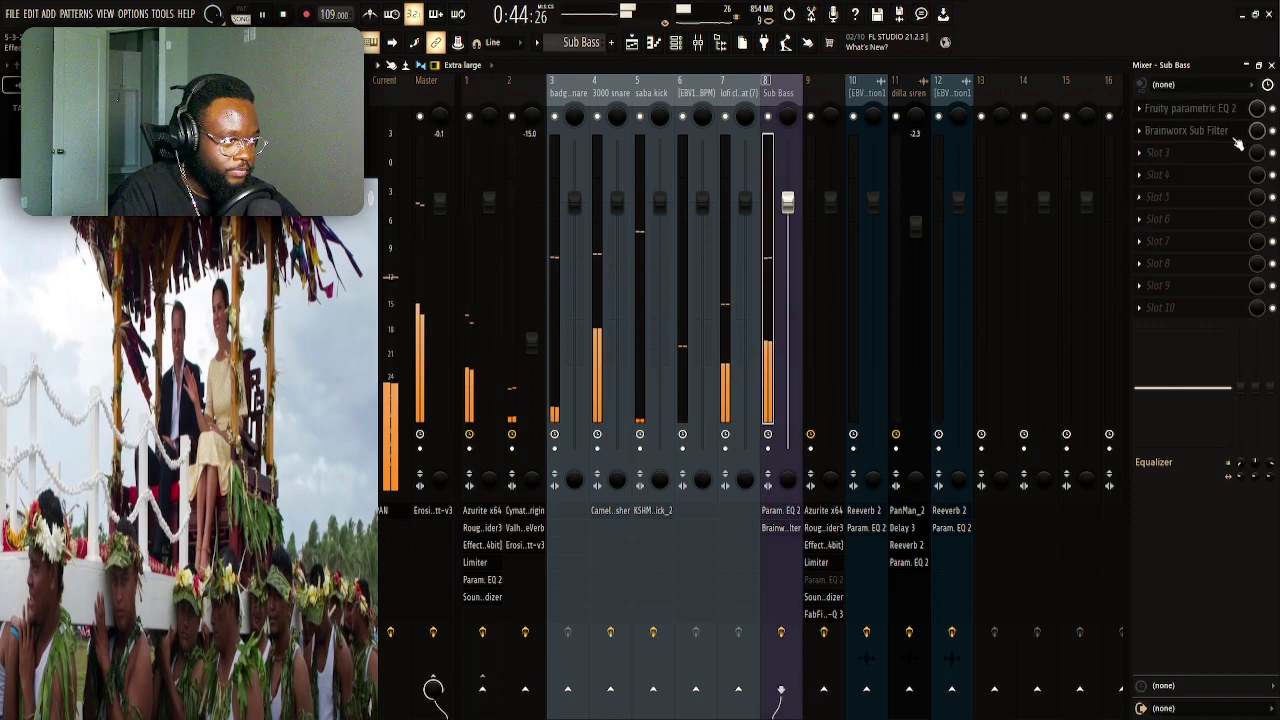
left_click(1190, 108)
left_click_drag(600, 282, 532, 280)
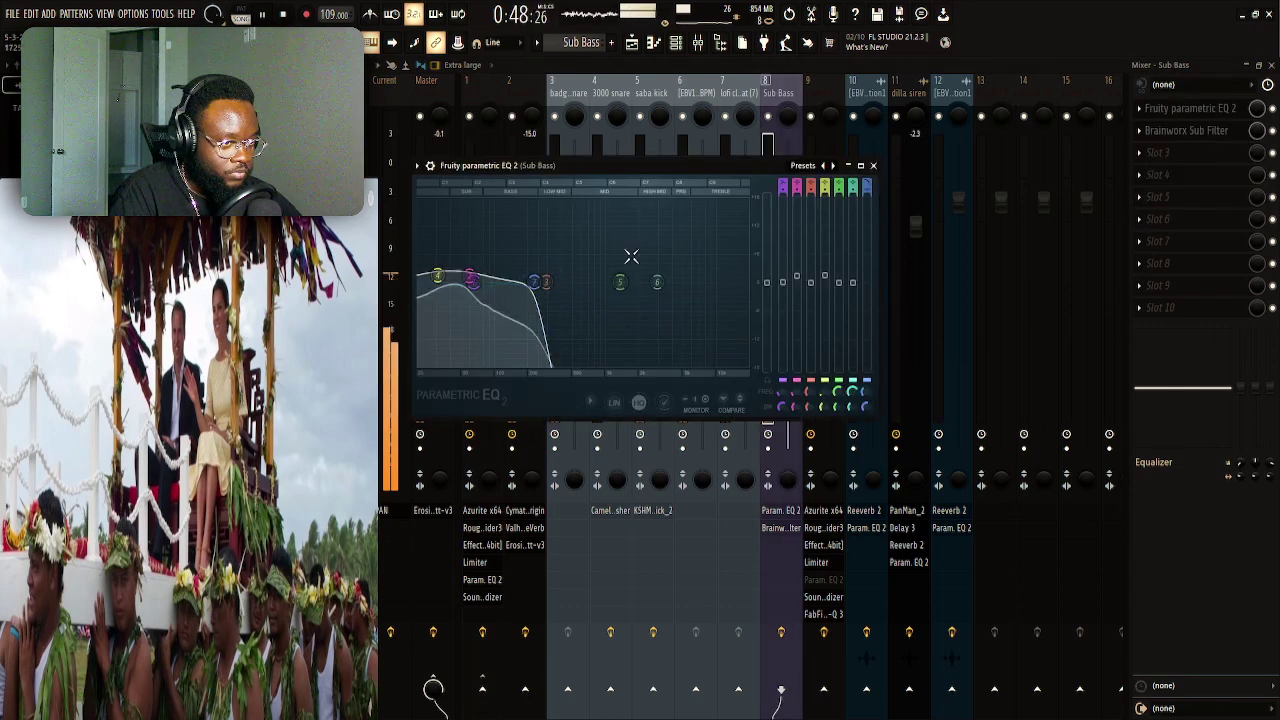
left_click(677, 45)
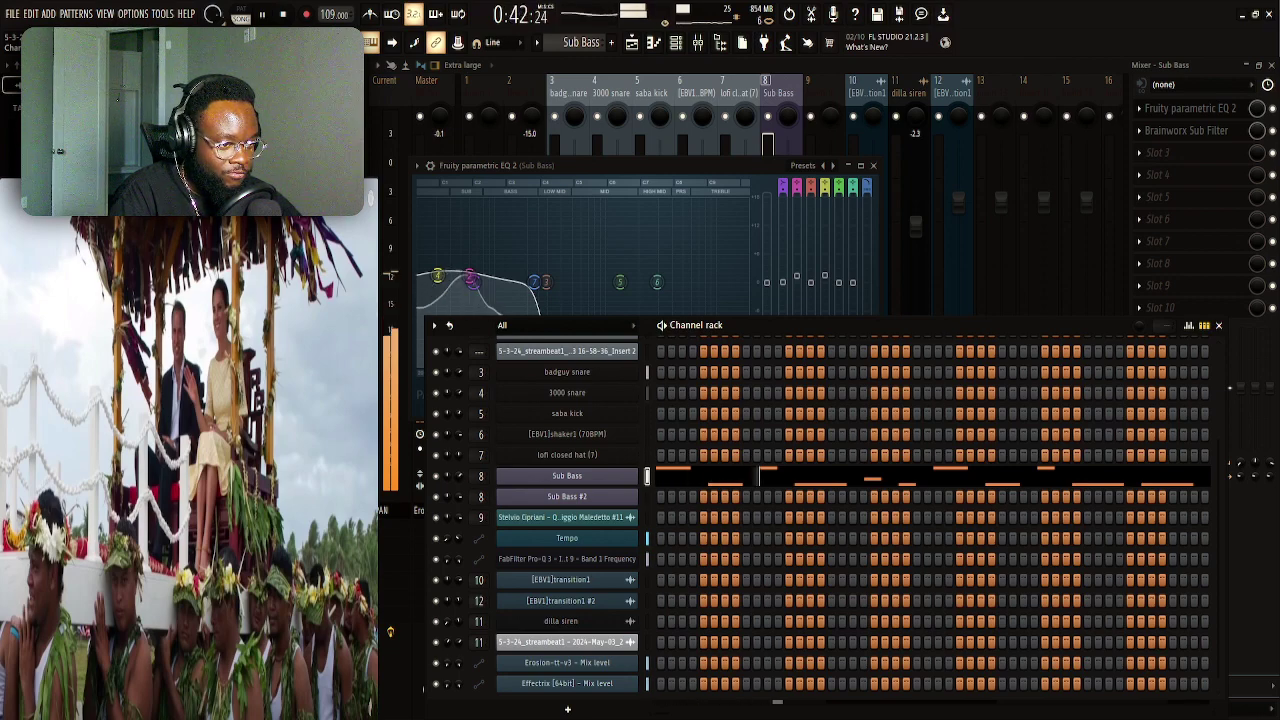
left_click(534, 283)
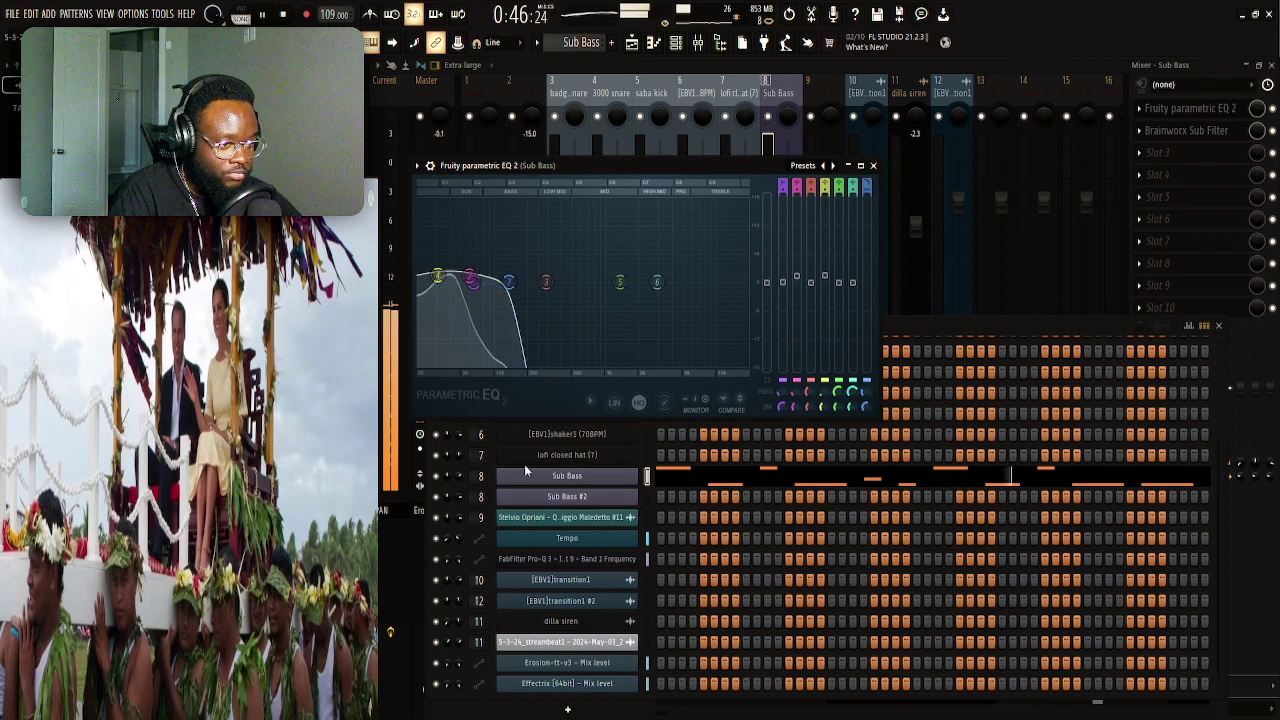
left_click(462, 502)
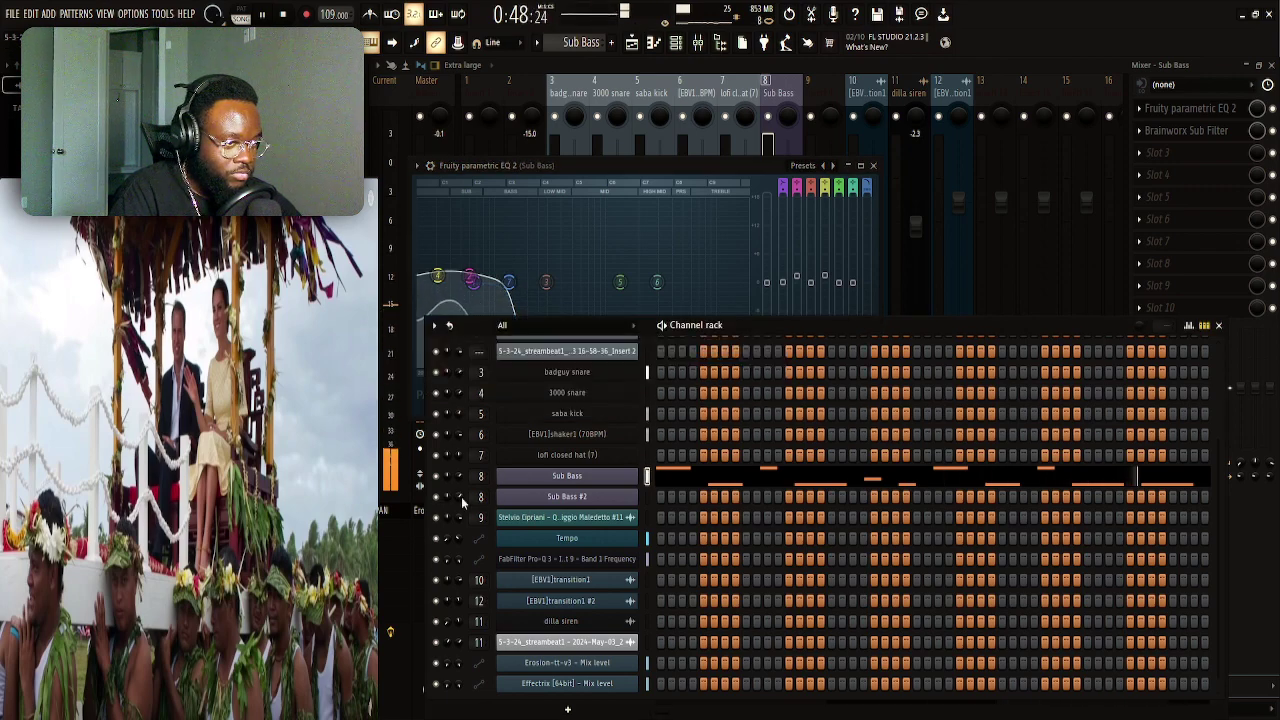
left_click(874, 165)
Delete the Sub Bass #2 clip at bar 25 on Track 13 and replay the arrangement from bar 21
left_click(632, 43)
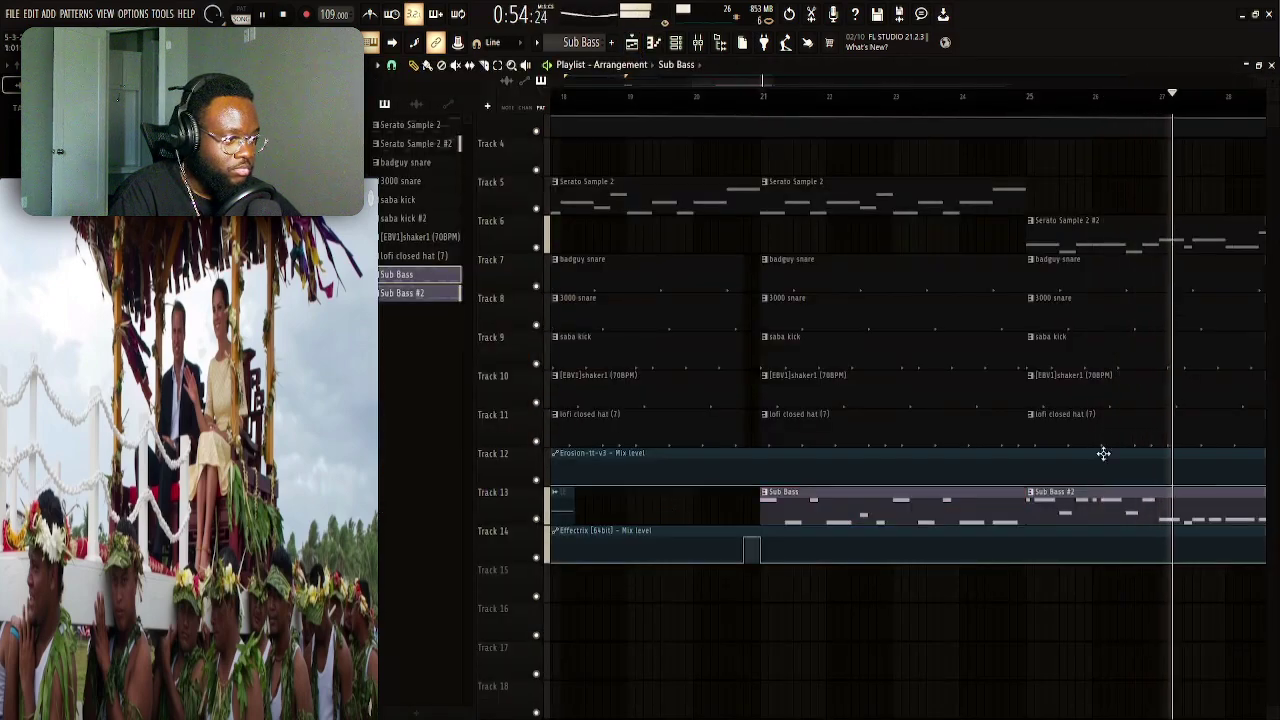
right_click(1100, 508)
key("space")
key("space")
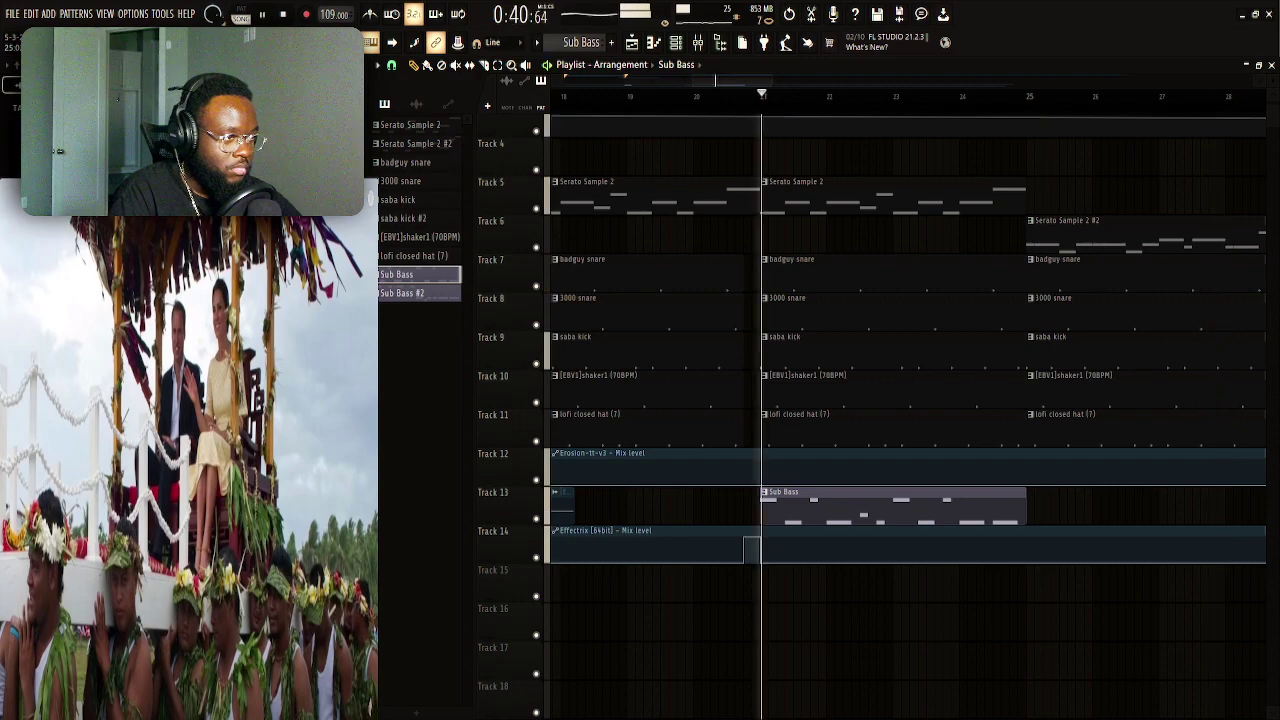
scroll(1037, 112, "down", 8)
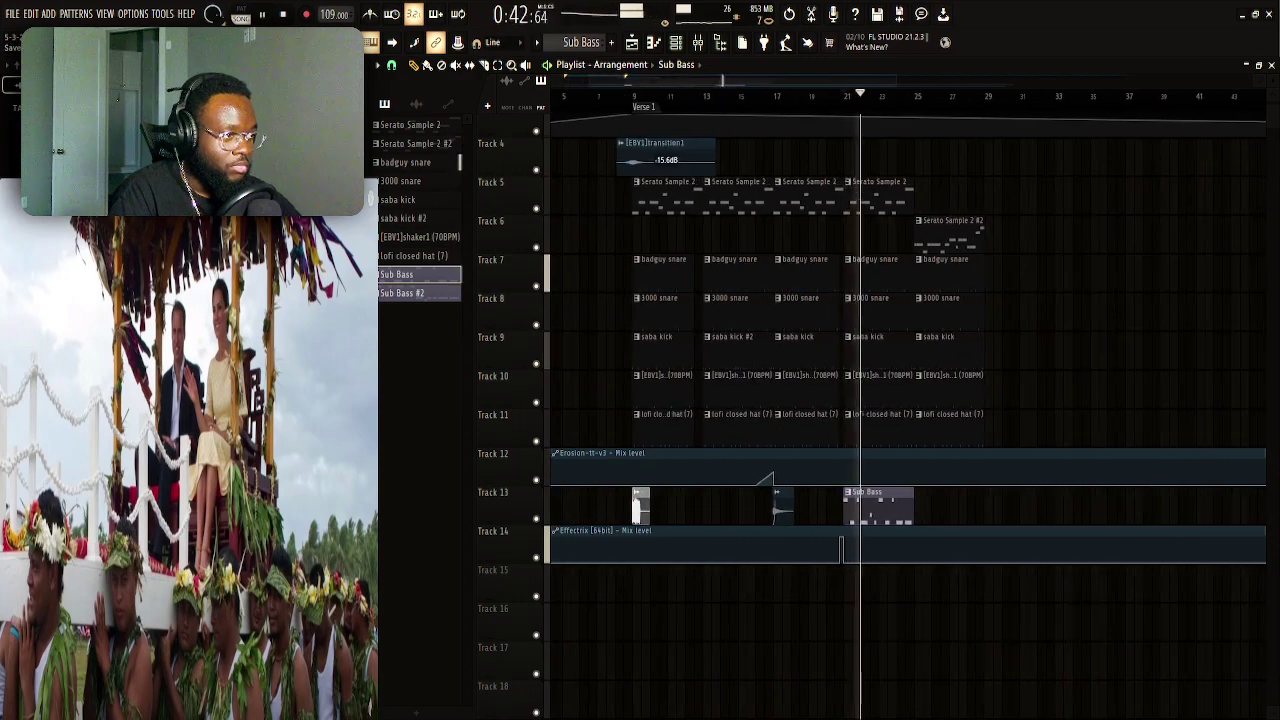
scroll(900, 96, "up", 4)
scroll(900, 96, "up", 3)
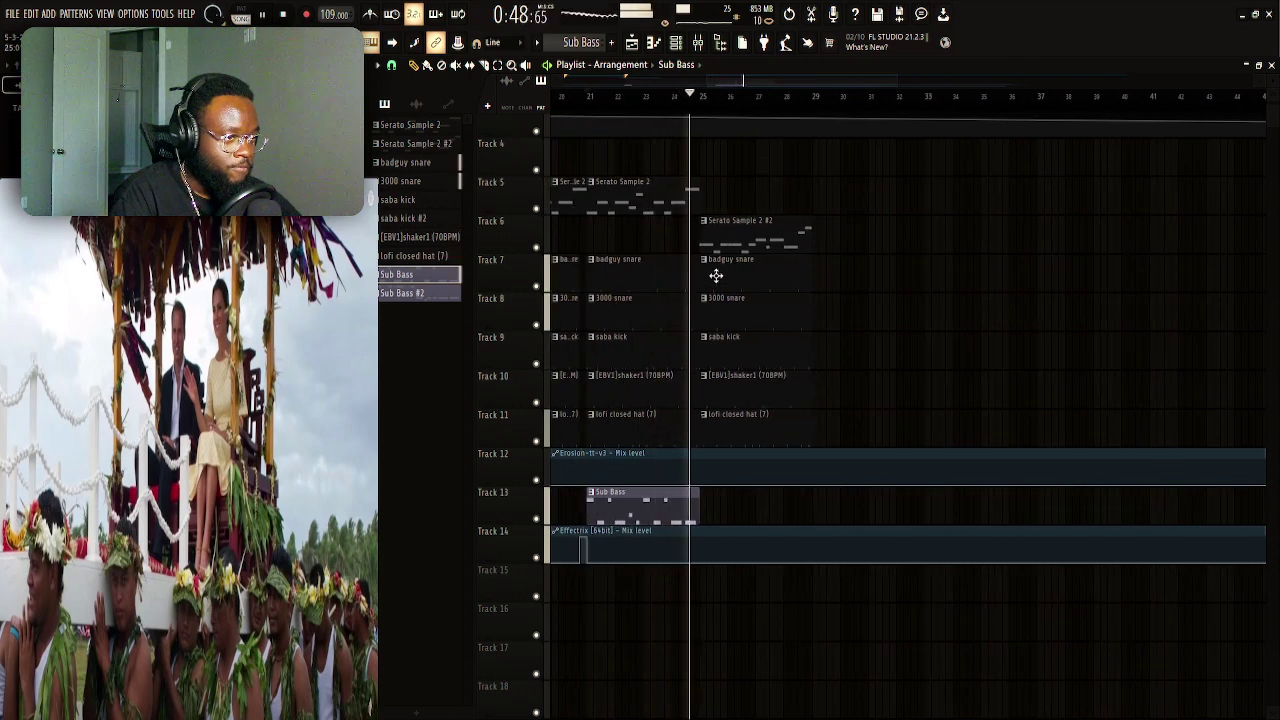
Shorten the drum clips on Tracks 7 to 11 that start at bar 21 so they end at bar 24
left_click_drag(688, 256, 600, 420)
left_click_drag(699, 410, 666, 406)
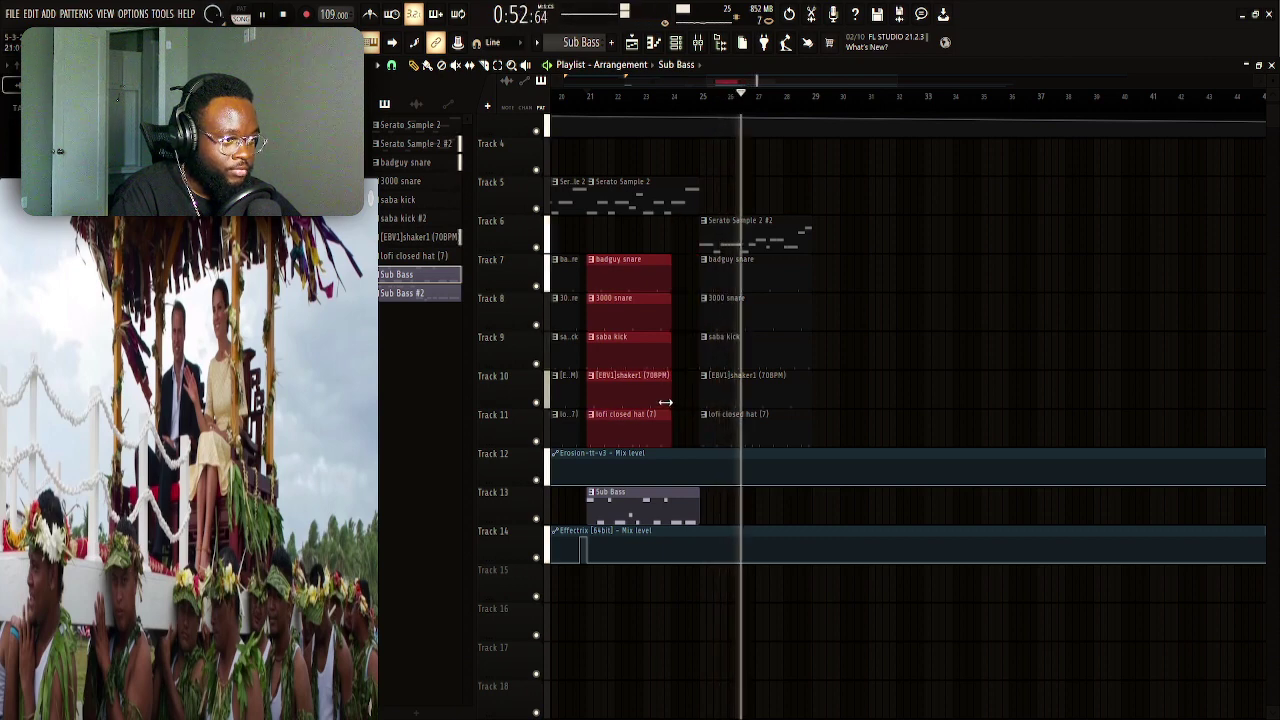
left_click_drag(697, 256, 704, 422)
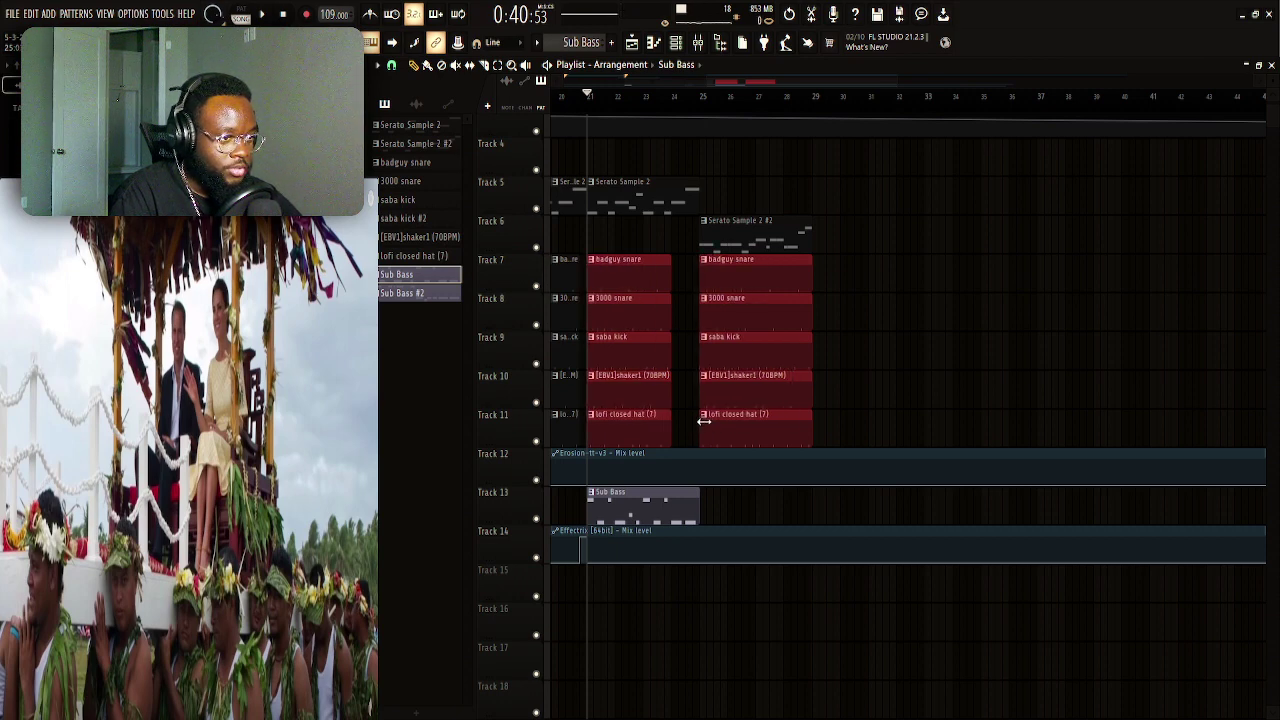
left_click(662, 244)
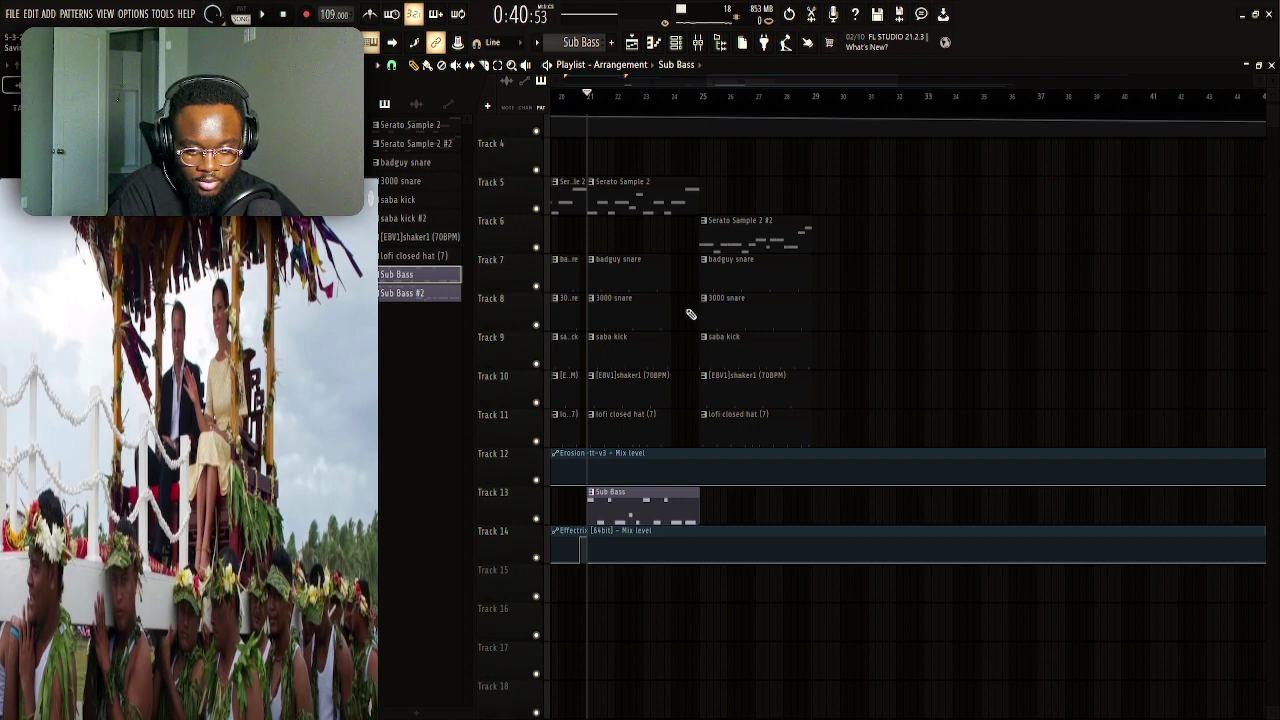
Trim the beginning of the drum clips at bar 25 on Tracks 7 to 11 so they start at bar 27
left_click_drag(700, 278, 749, 411)
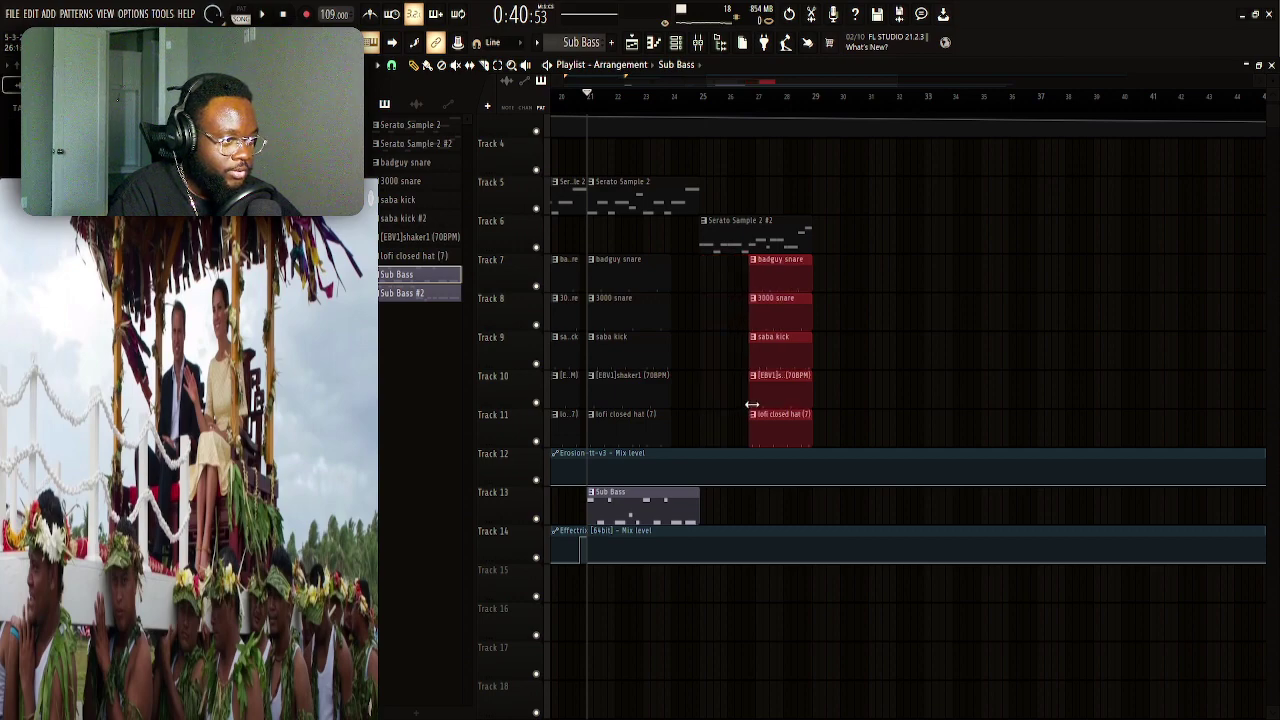
scroll(741, 104, "left", 3)
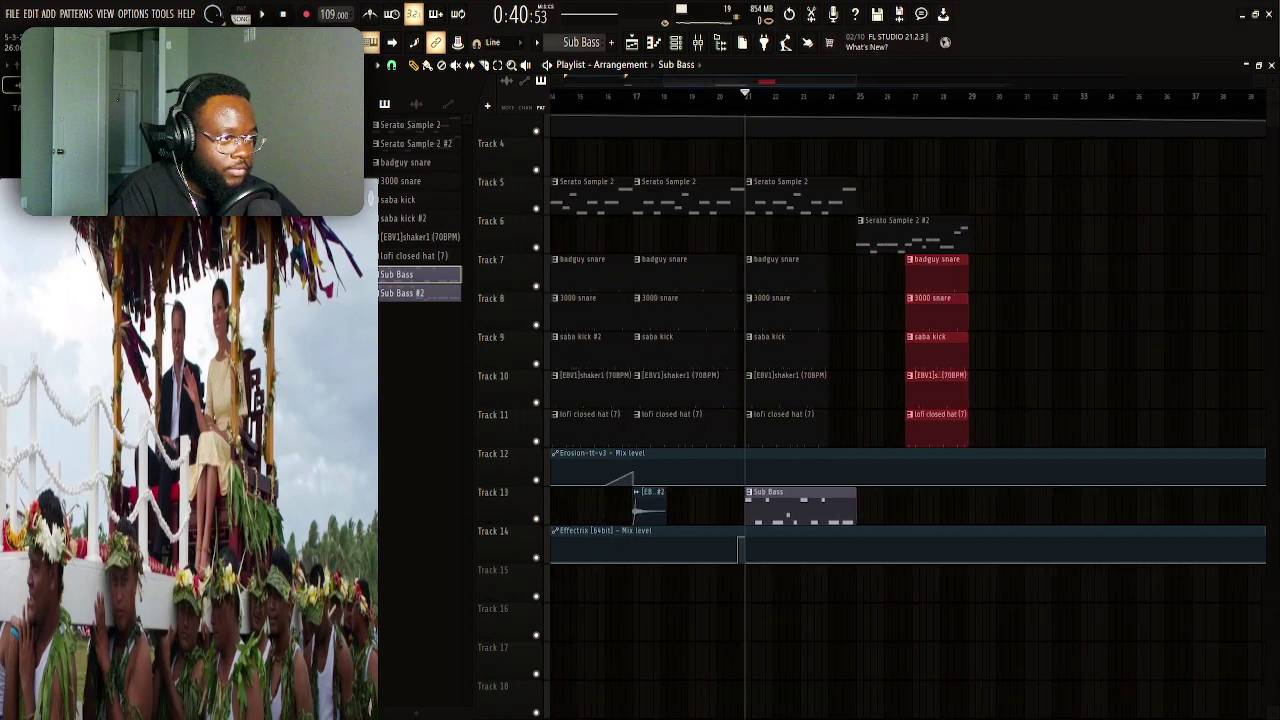
scroll(775, 140, "up", 3)
scroll(795, 131, "right", 1)
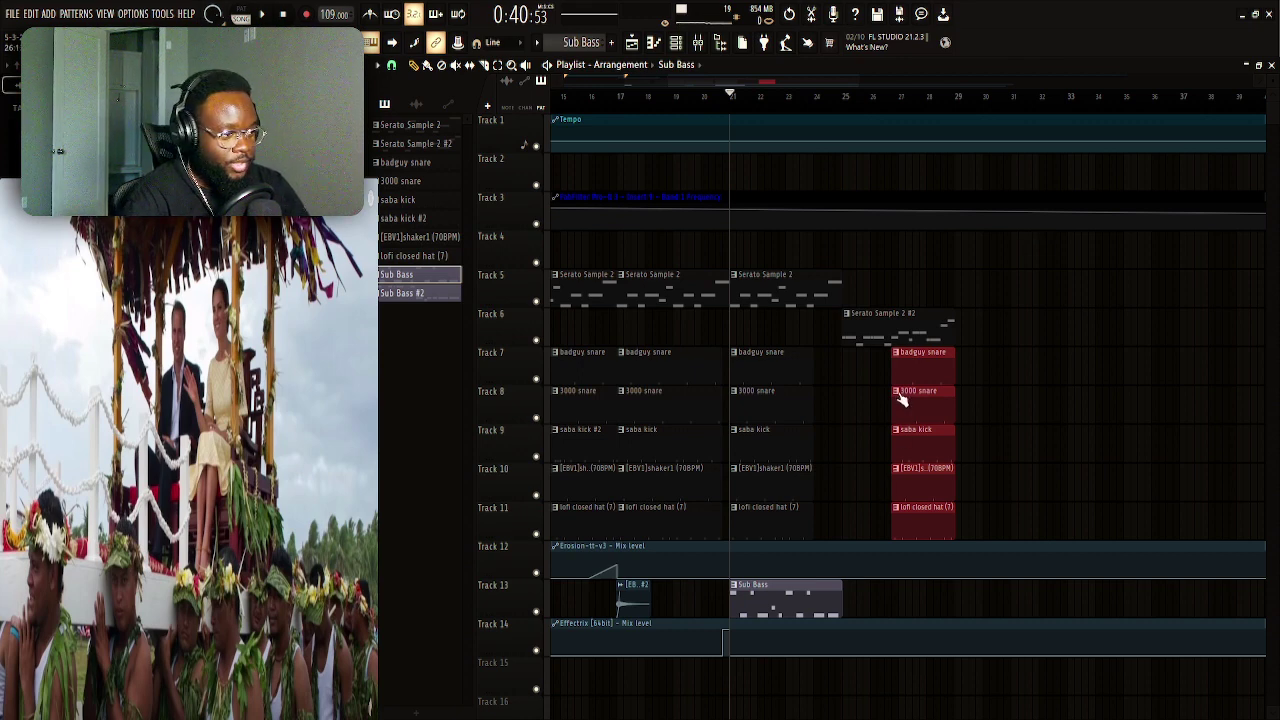
left_click_drag(895, 384, 899, 381)
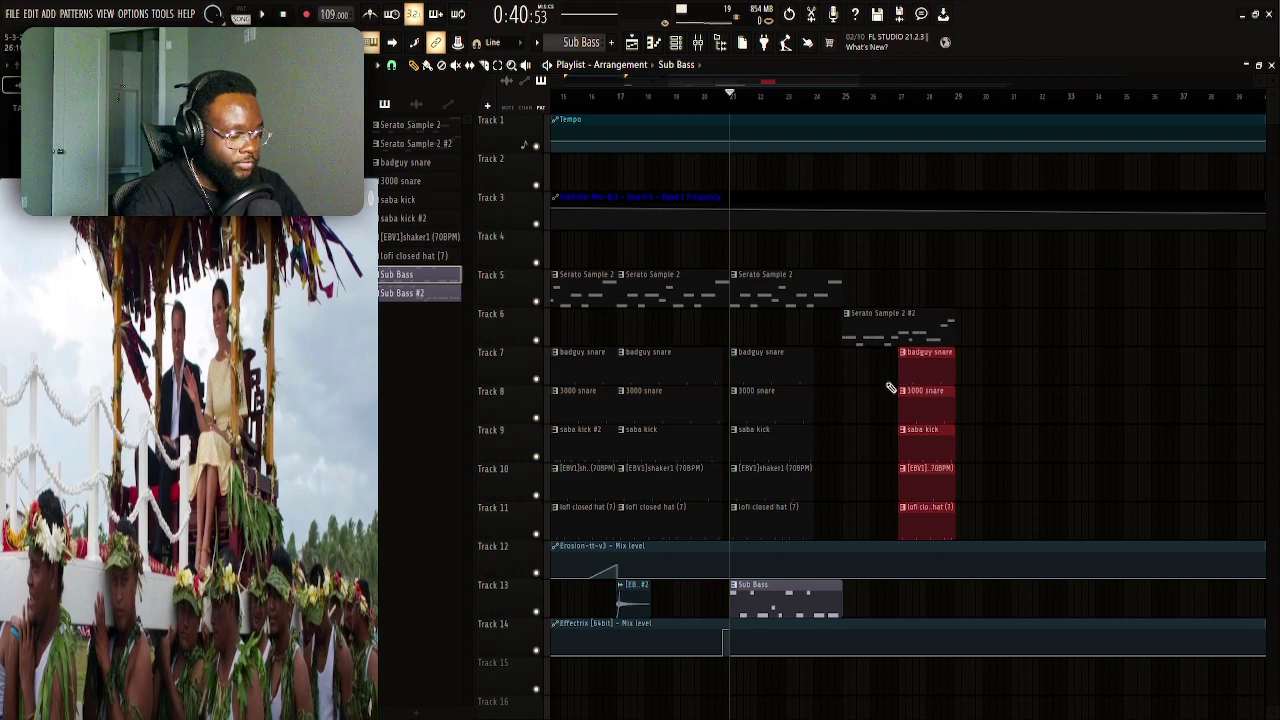
left_click(902, 263)
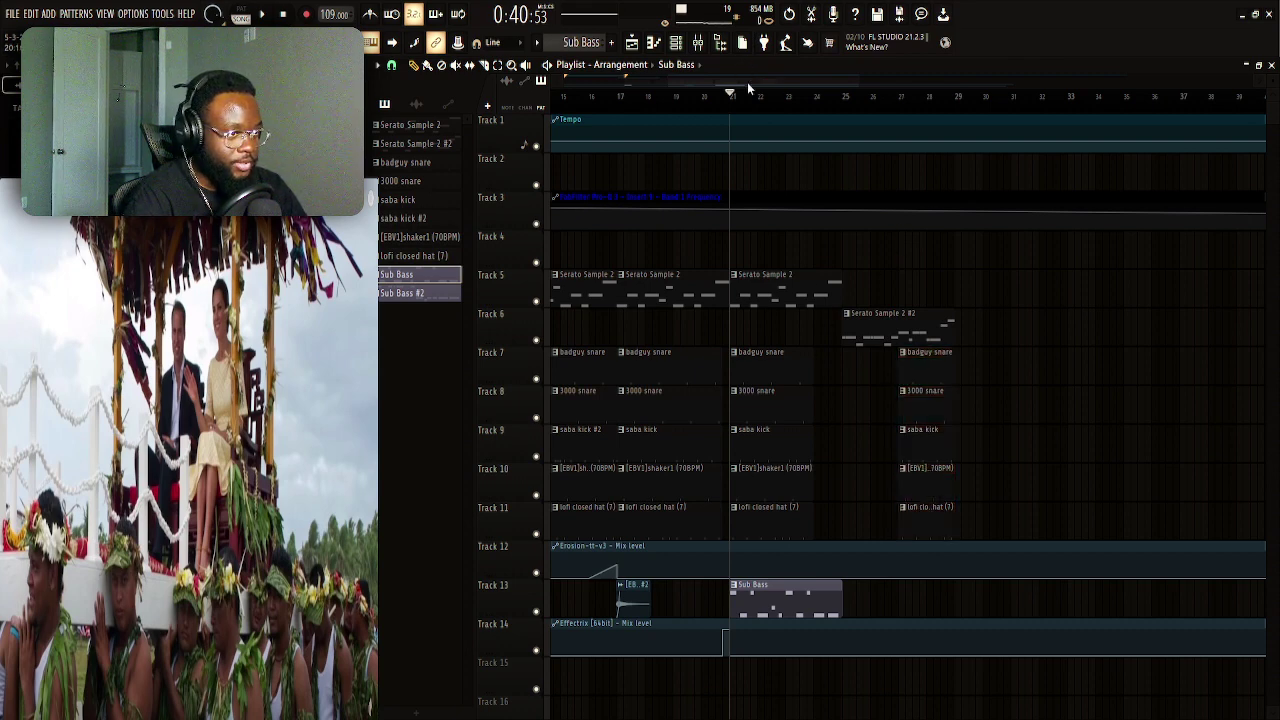
Shorten the Sub Bass clip on Track 13 so it ends just before bar 24
scroll(747, 82, "up", 4)
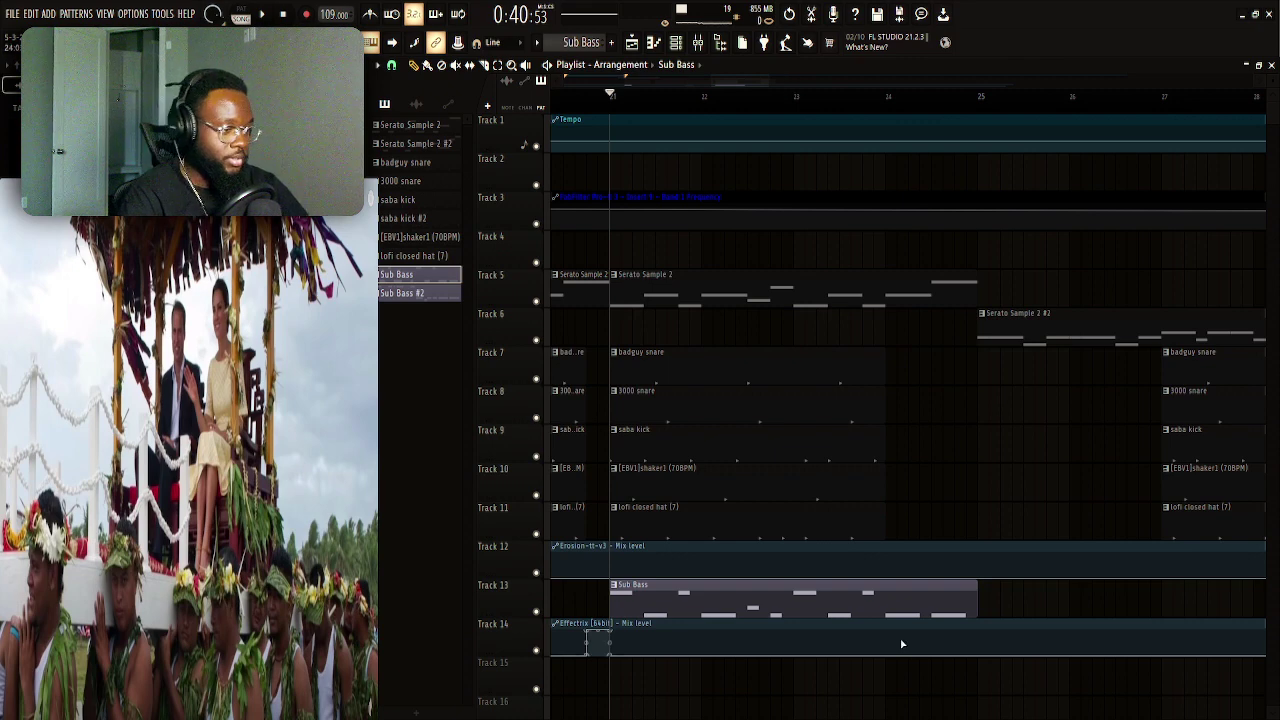
left_click_drag(990, 413, 910, 423)
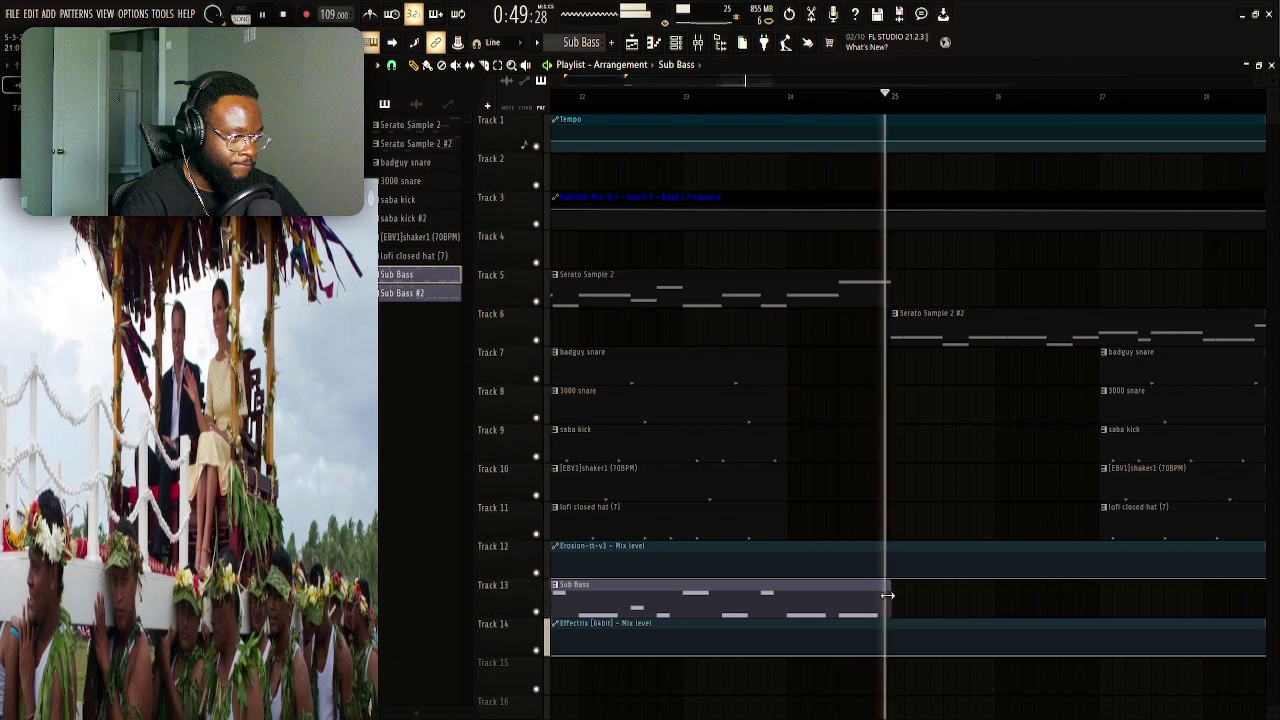
left_click_drag(887, 595, 774, 614)
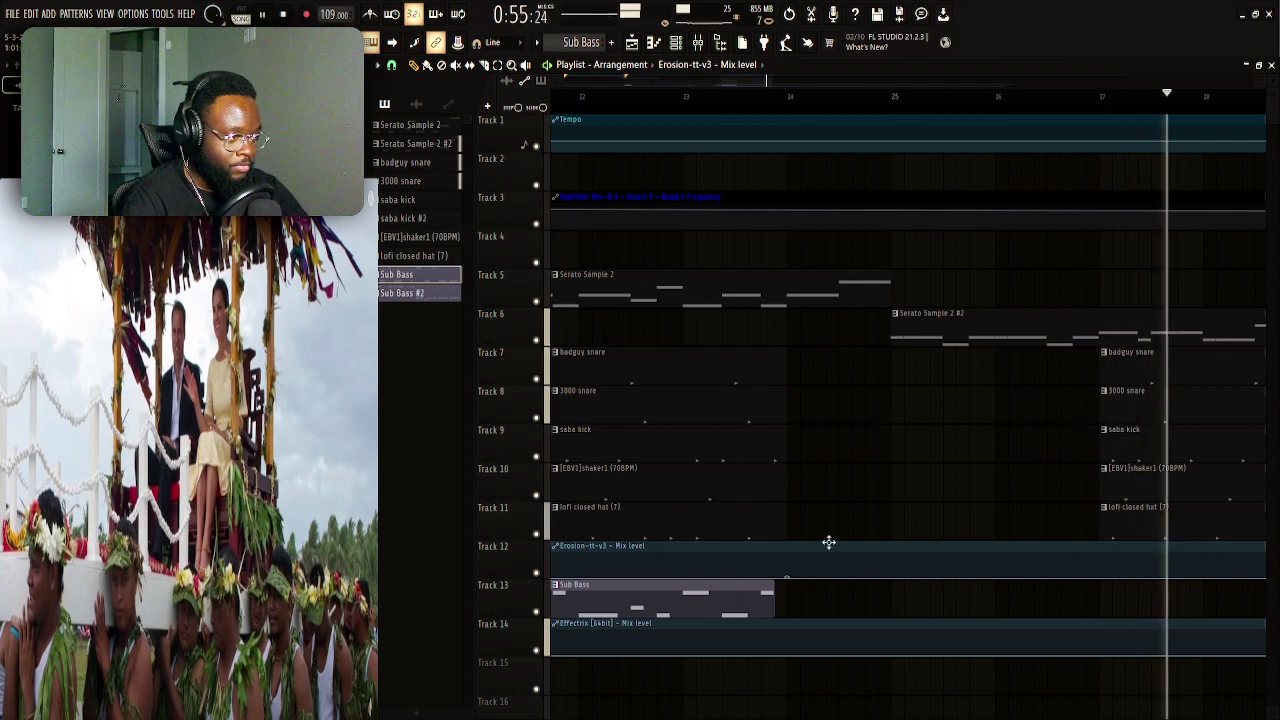
Replay the drum re-entry and extend the start of the bar 27 drum clips on Tracks 7 to 11 to slightly before bar 27
key("space")
key("space")
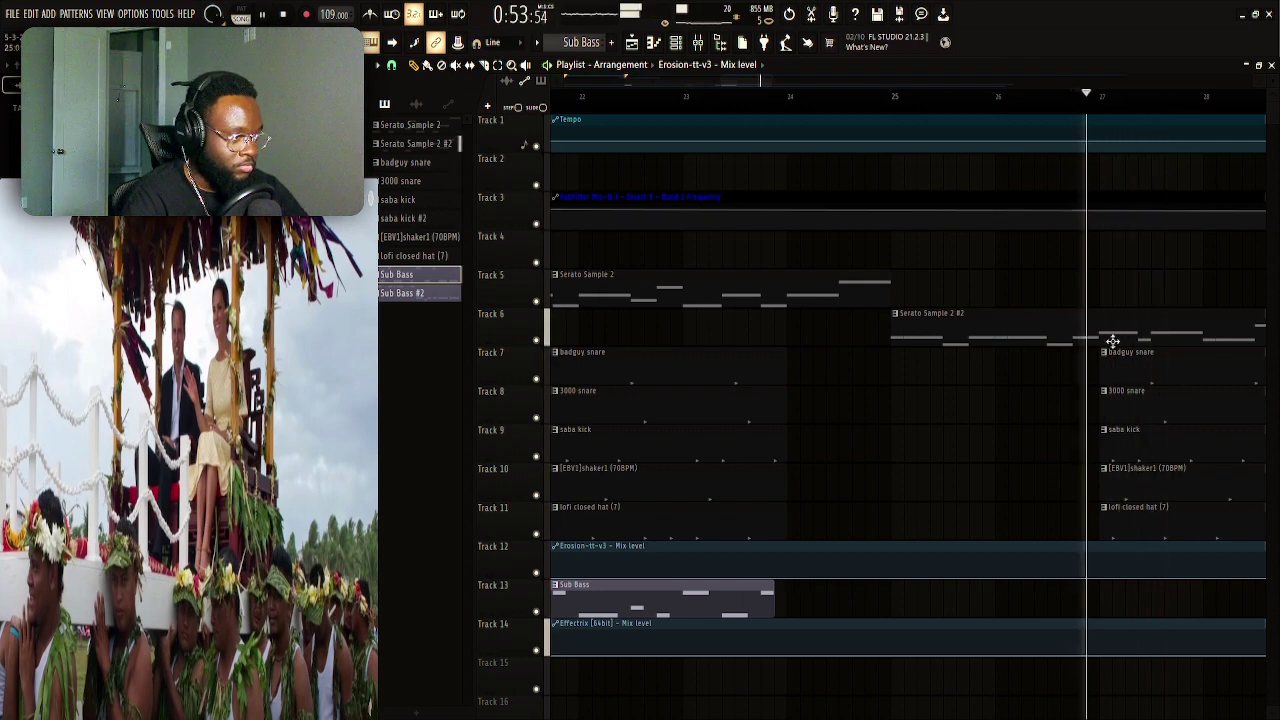
key("space")
key("space")
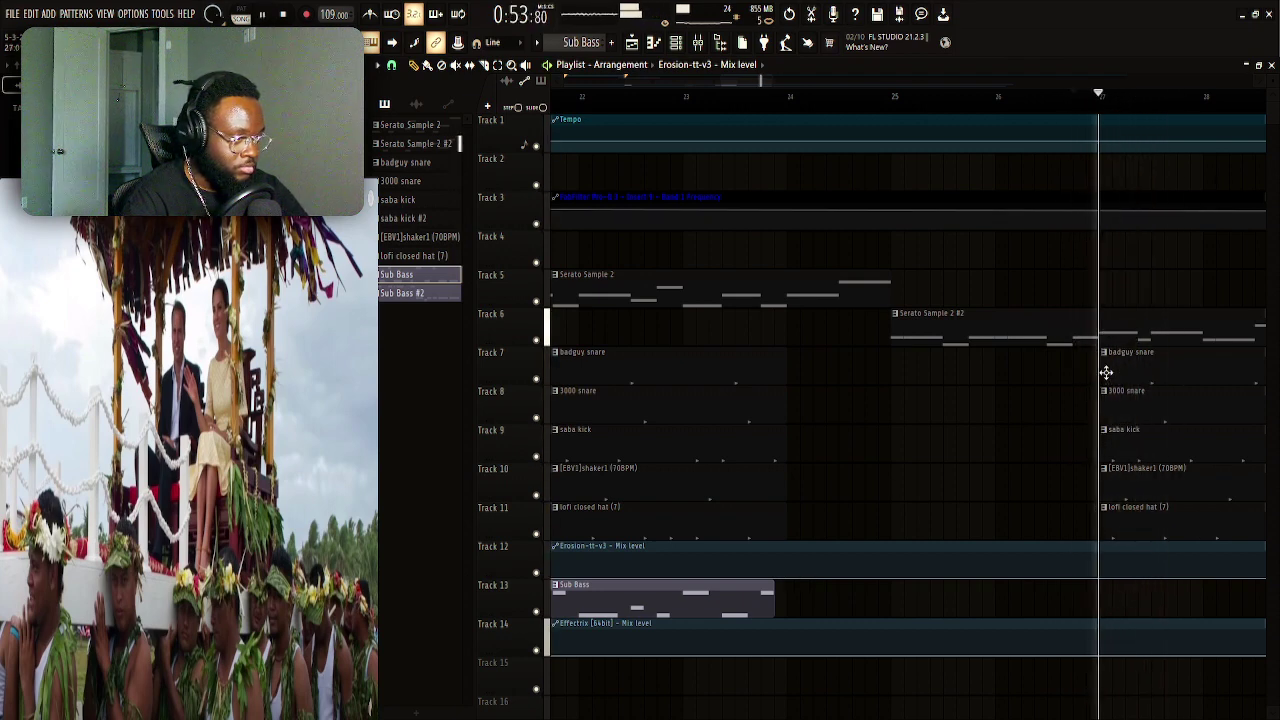
key("space")
mouse_move(1104, 370)
left_mouse_down()
mouse_move(1116, 428)
mouse_move(1108, 534)
mouse_move(834, 400)
mouse_move(815, 430)
left_mouse_up()
key("space")
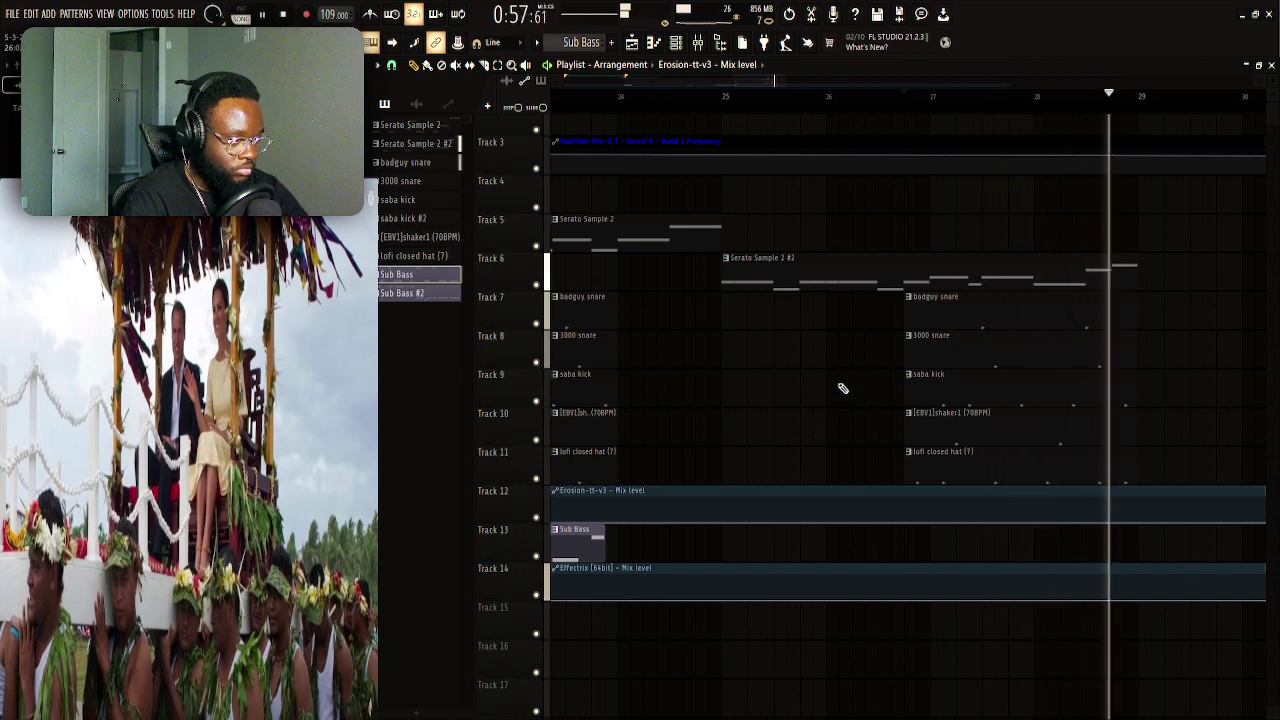
Place another Serato Sample 2 #2 clip at bar 29 on Track 6 and stop playback
left_click(868, 268)
left_click(1143, 280)
key("space")
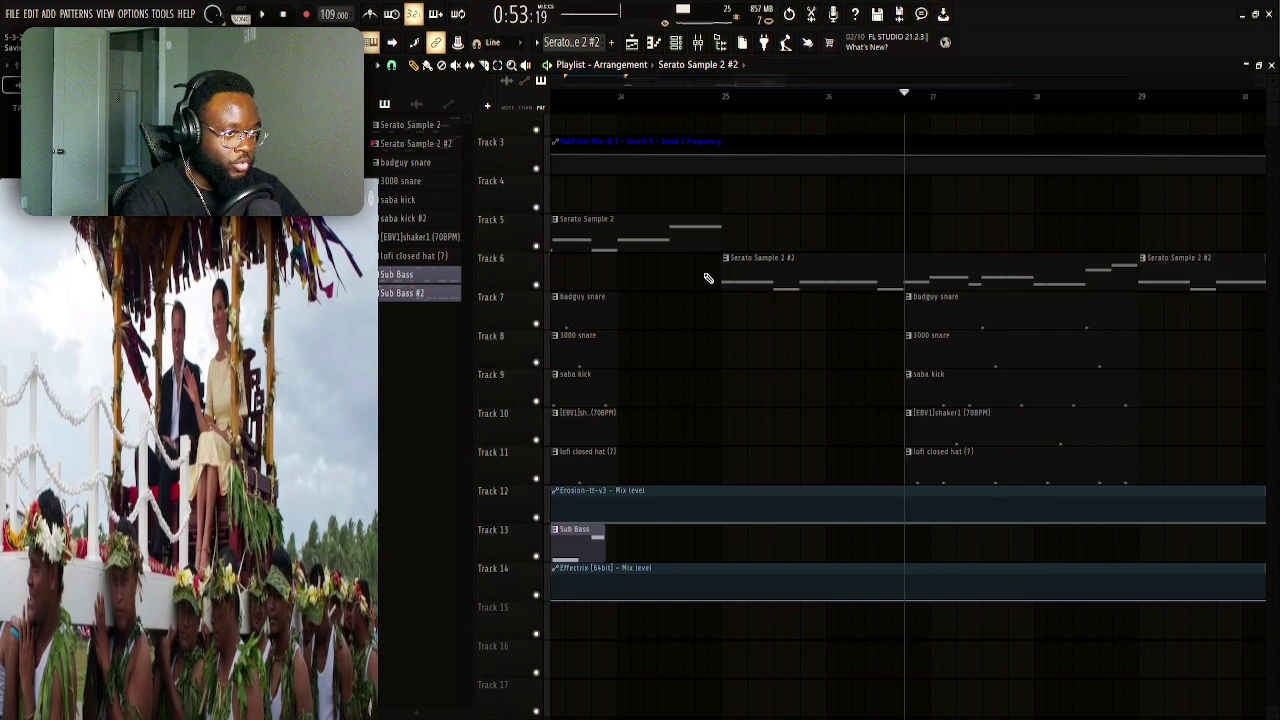
Play the arrangement from the start of Verse 1 at bar 9
scroll(740, 92, "left", 3)
left_click(763, 99)
scroll(740, 105, "down", 2)
left_click_drag(900, 295, 805, 283)
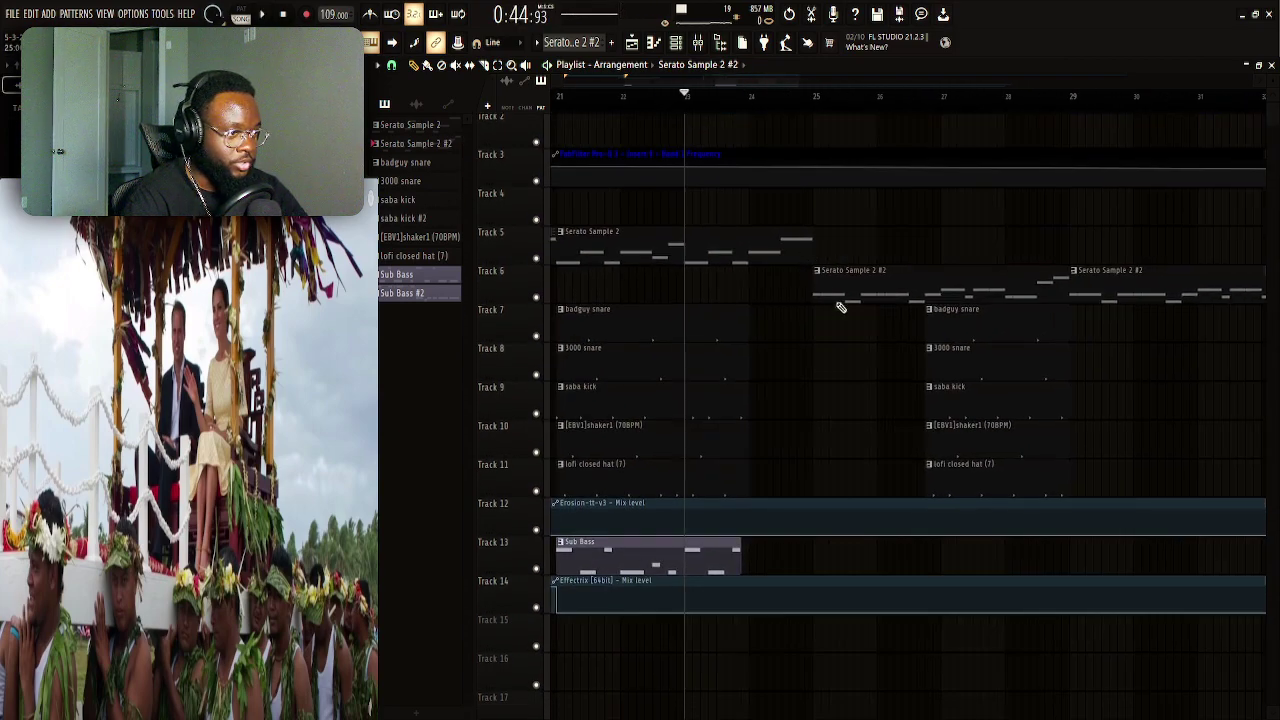
left_click_drag(737, 312, 797, 329)
scroll(921, 95, "down", 4)
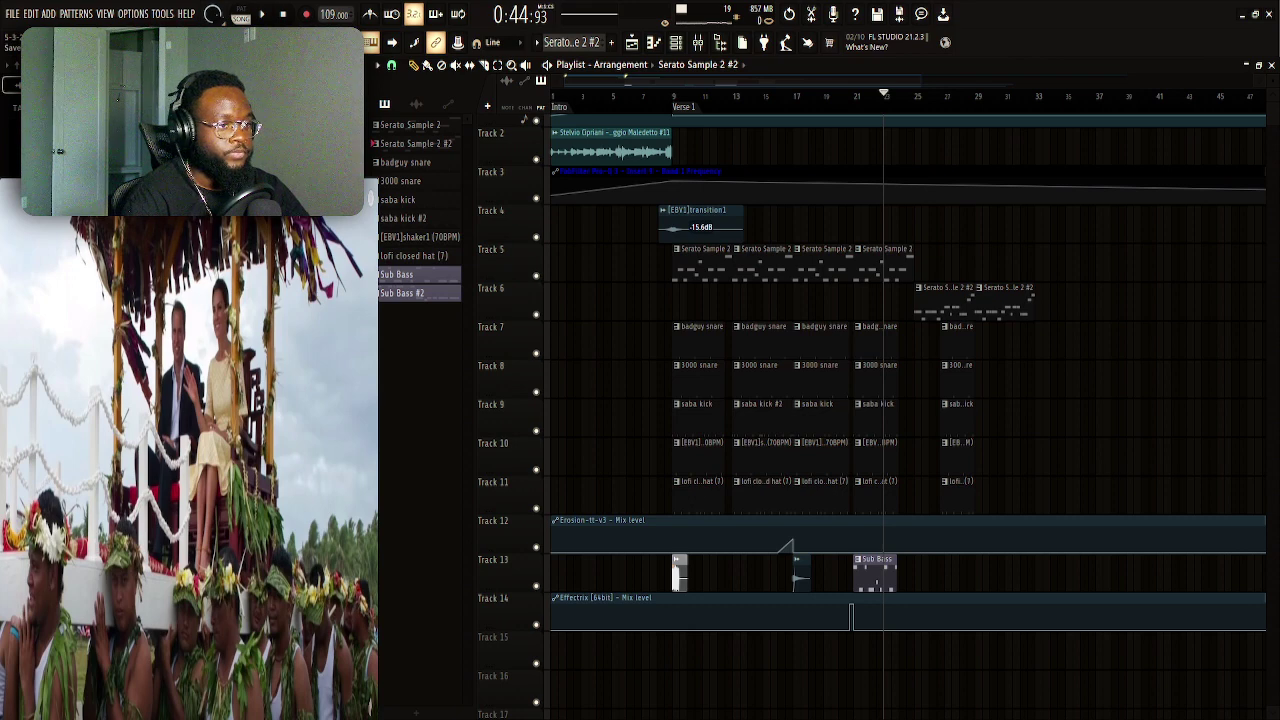
scroll(1018, 95, "up", 1)
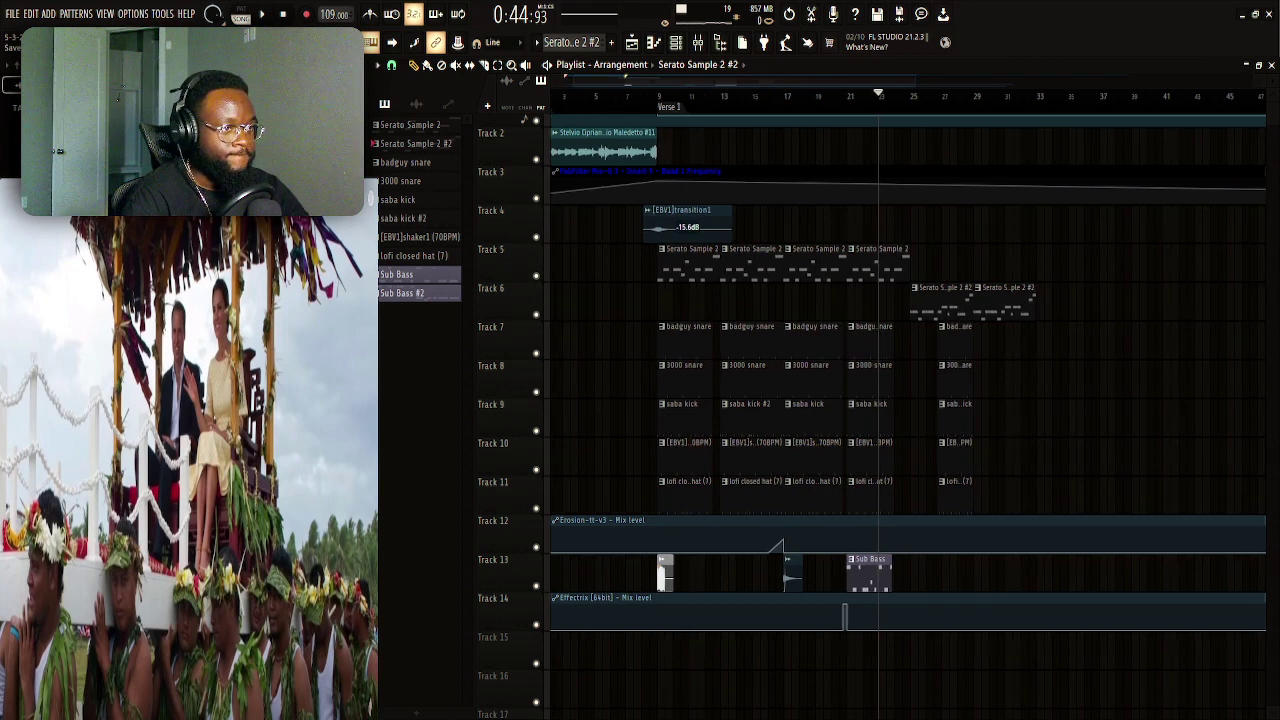
left_click(665, 100)
key("space")
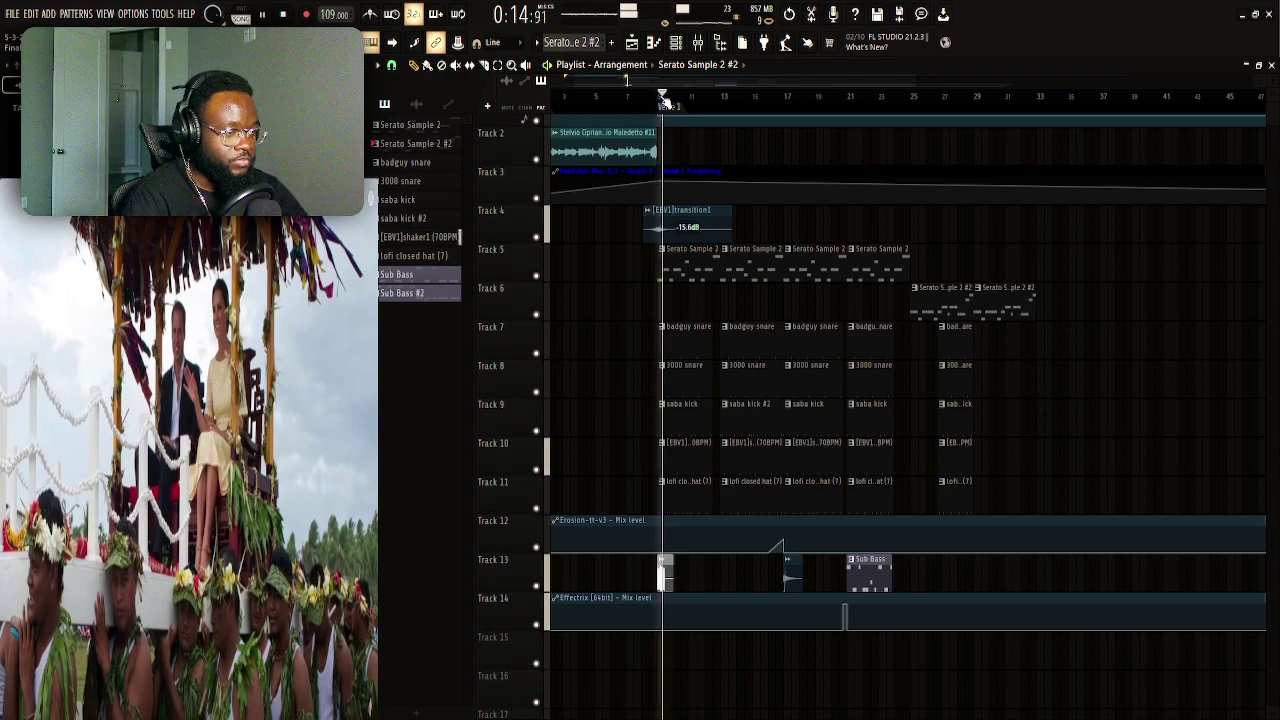
Shape the Erosion mix level automation on Track 12 to rise from bar 22 to 24, hold until bar 25, and fall just before bar 27
scroll(665, 100, "up", 4)
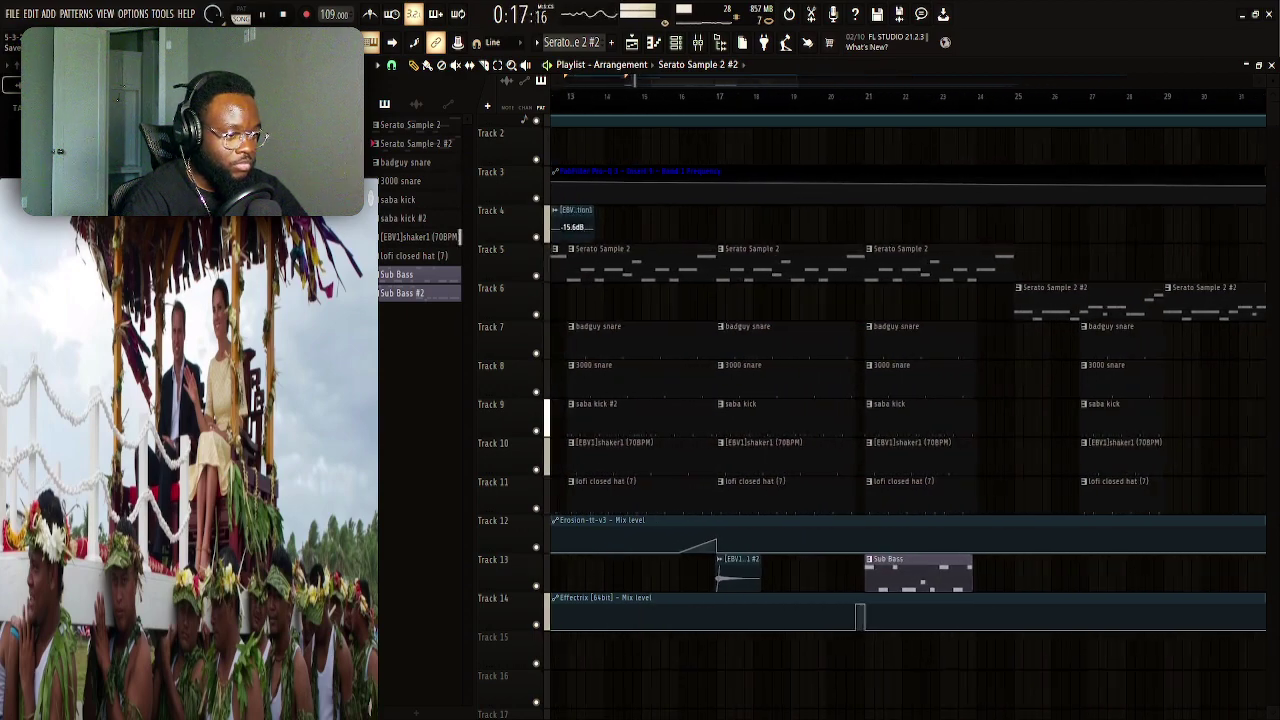
scroll(628, 80, "down", 2)
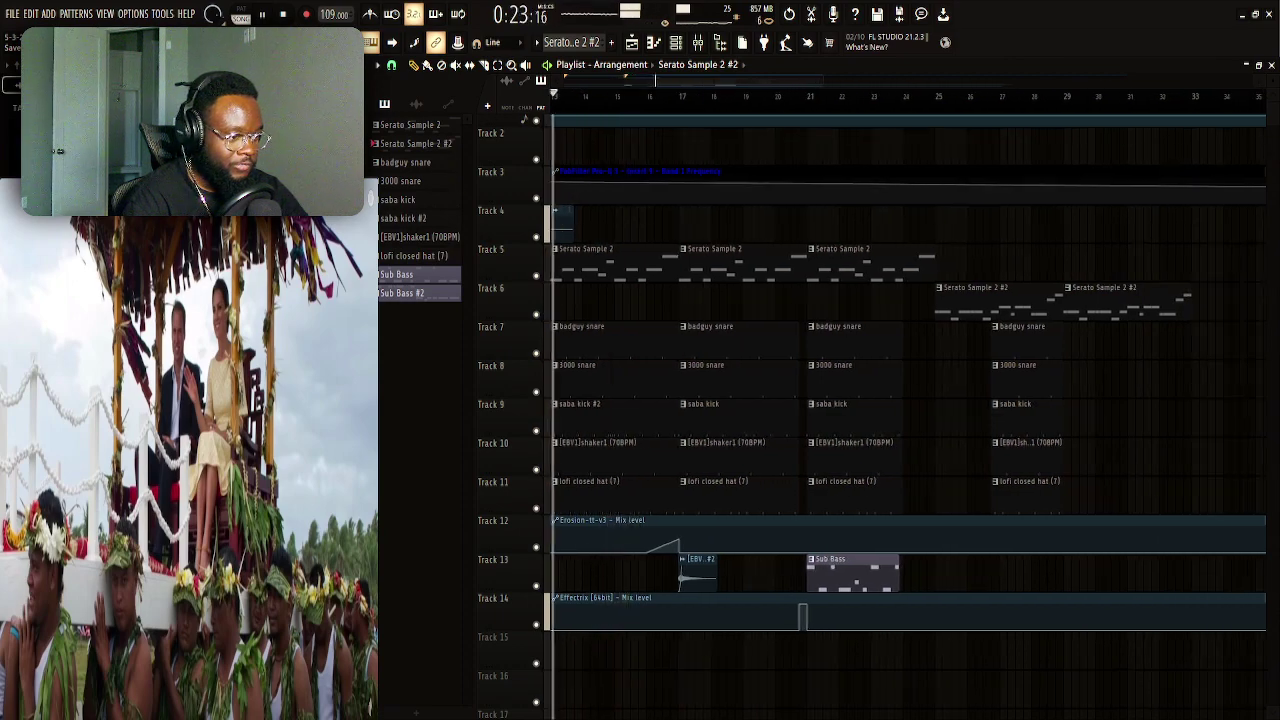
scroll(666, 104, "up", 3)
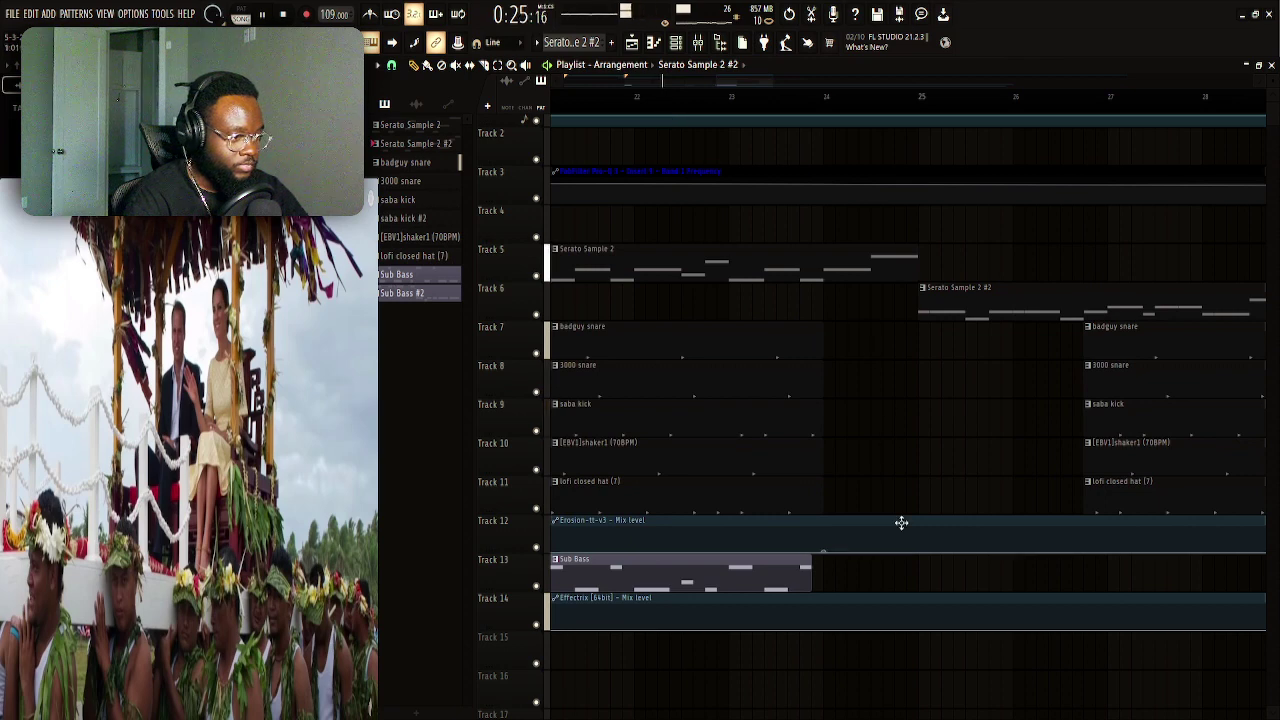
left_click_drag(823, 552, 831, 524)
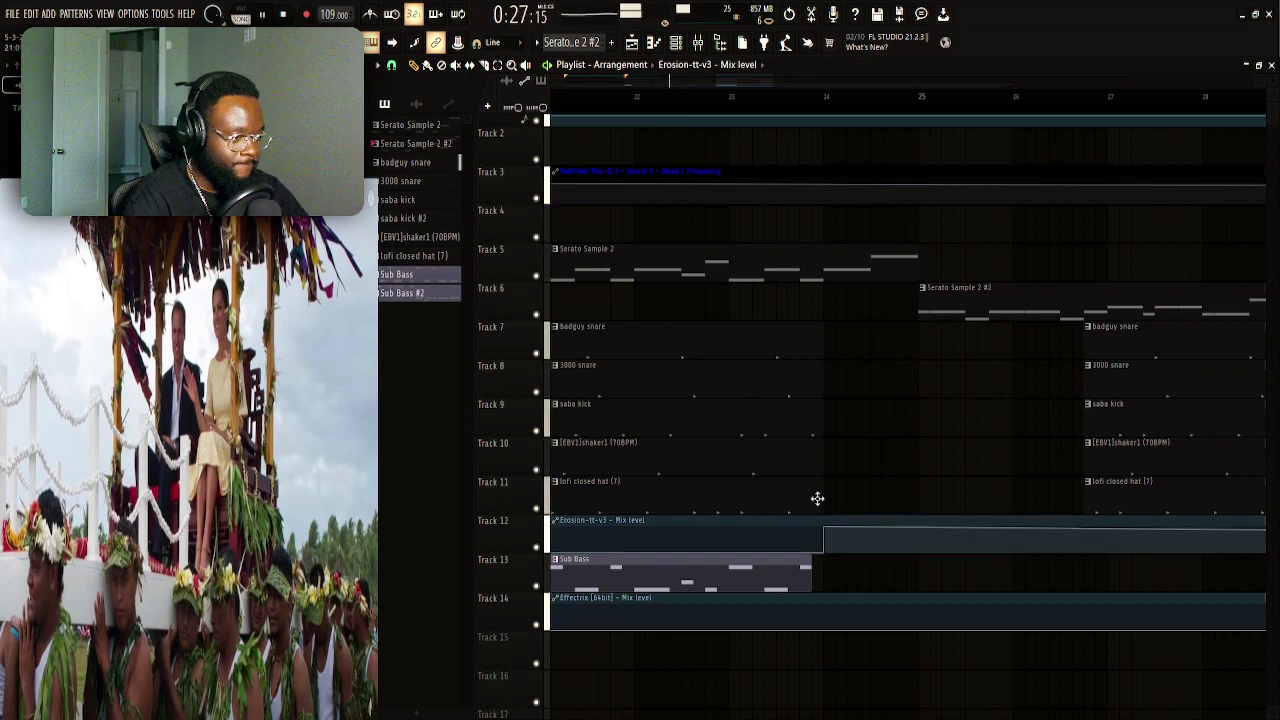
left_click_drag(920, 527, 928, 586)
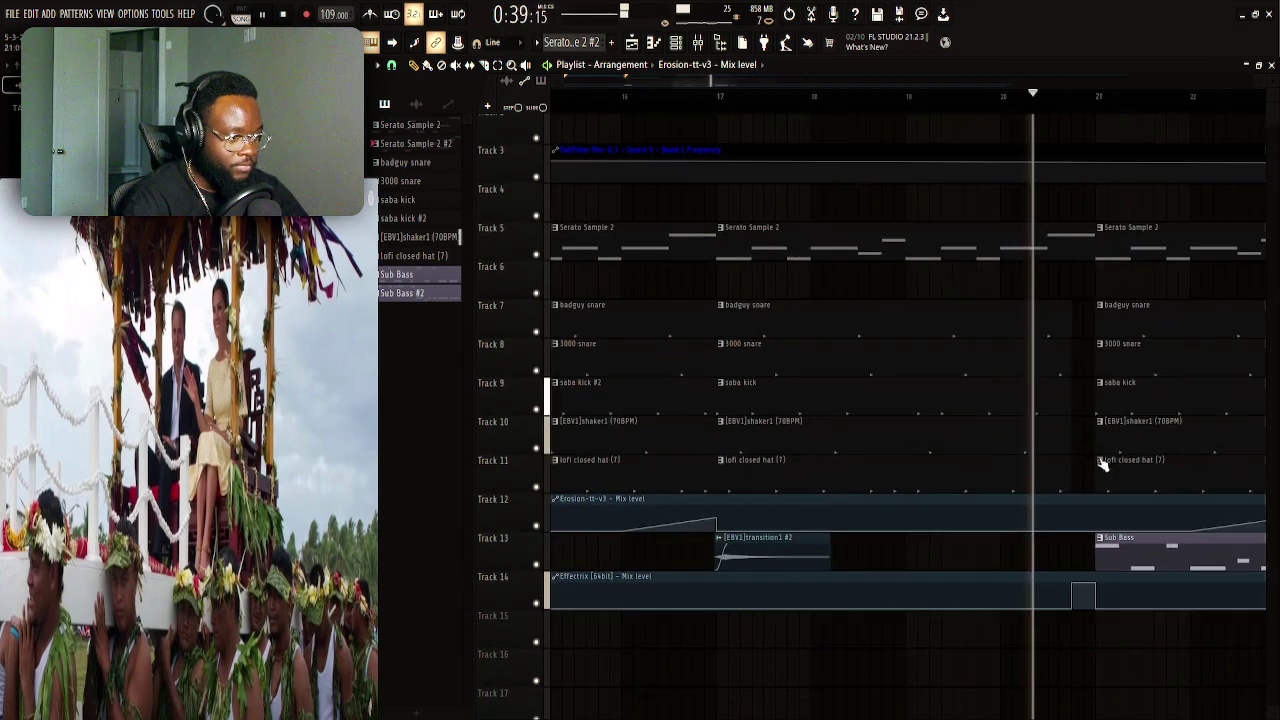
scroll(857, 485, "up", 3)
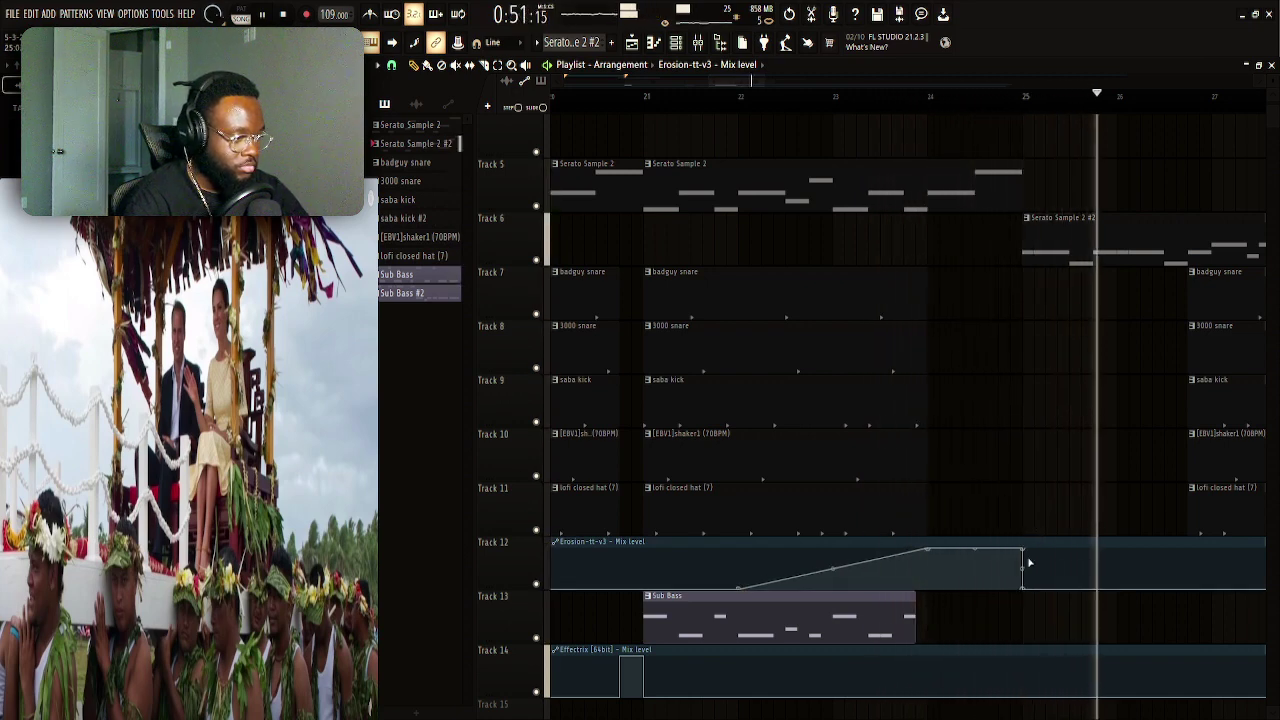
left_click_drag(1024, 590, 1190, 618)
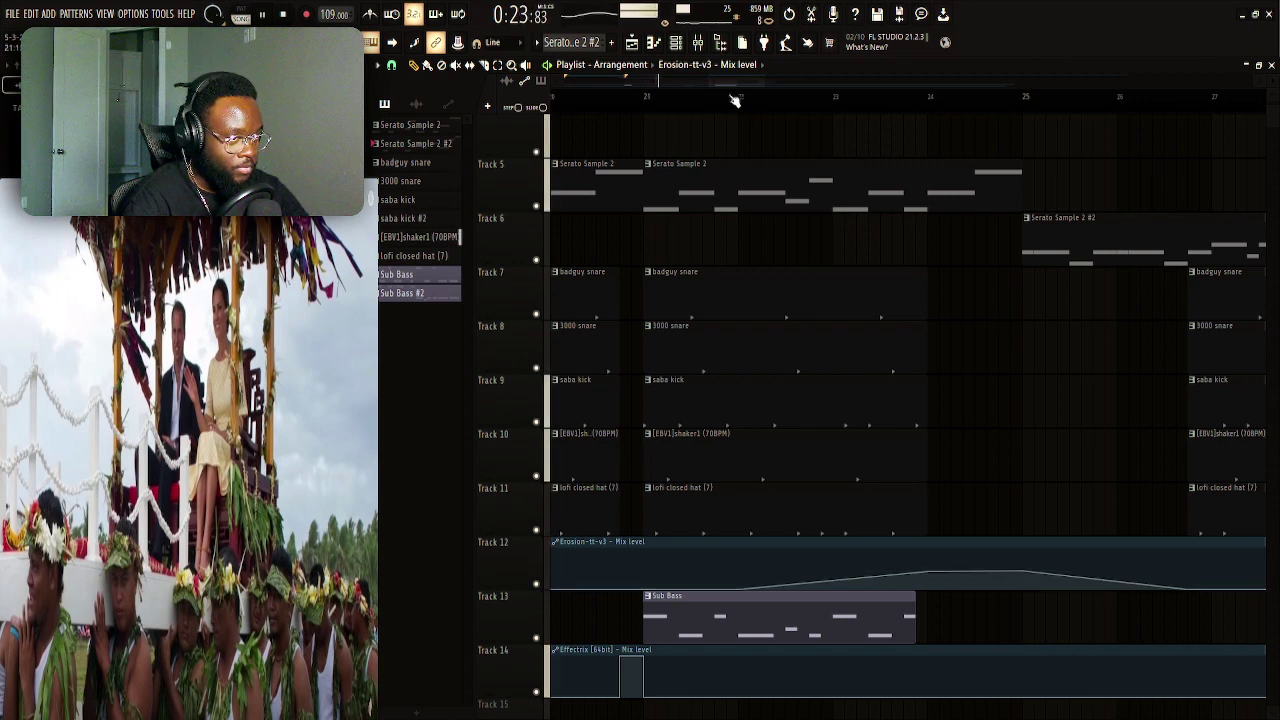
Play from bar 21 and place the Sub Bass #2 pattern on Track 13 from mid-bar 26 up to bar 29
left_click(646, 100)
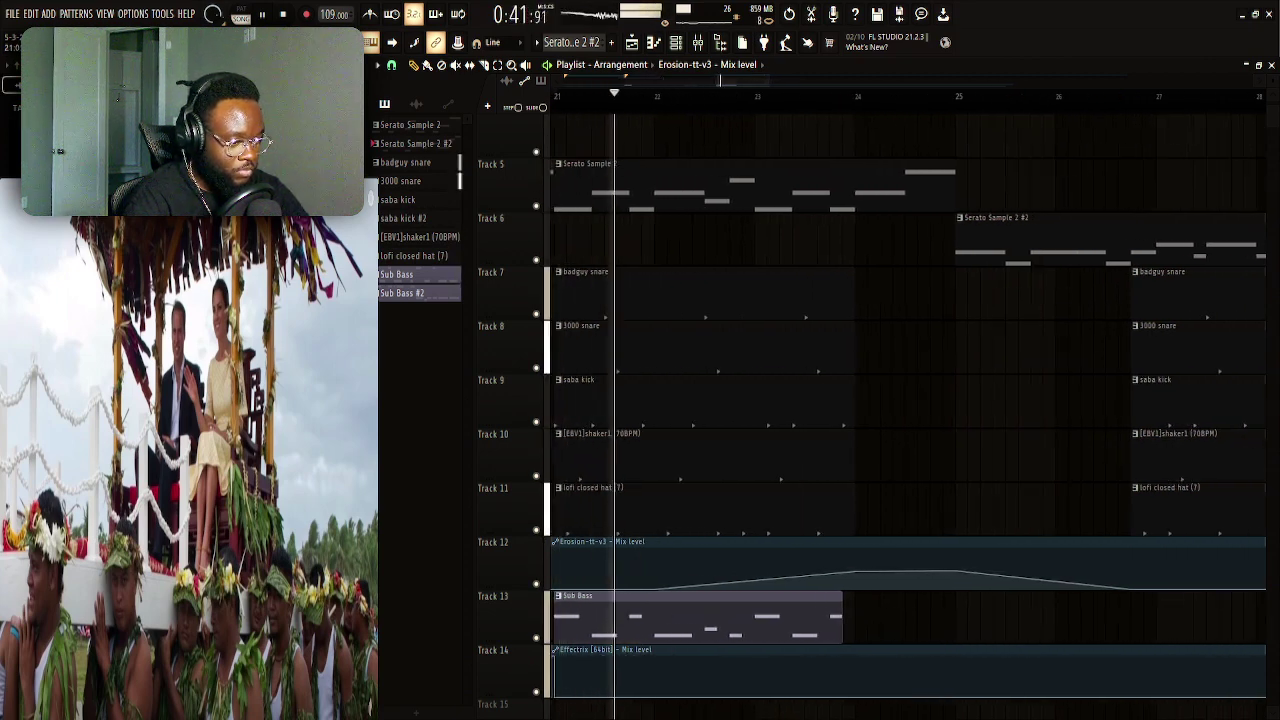
left_click(457, 296)
left_click_drag(459, 301, 1105, 624)
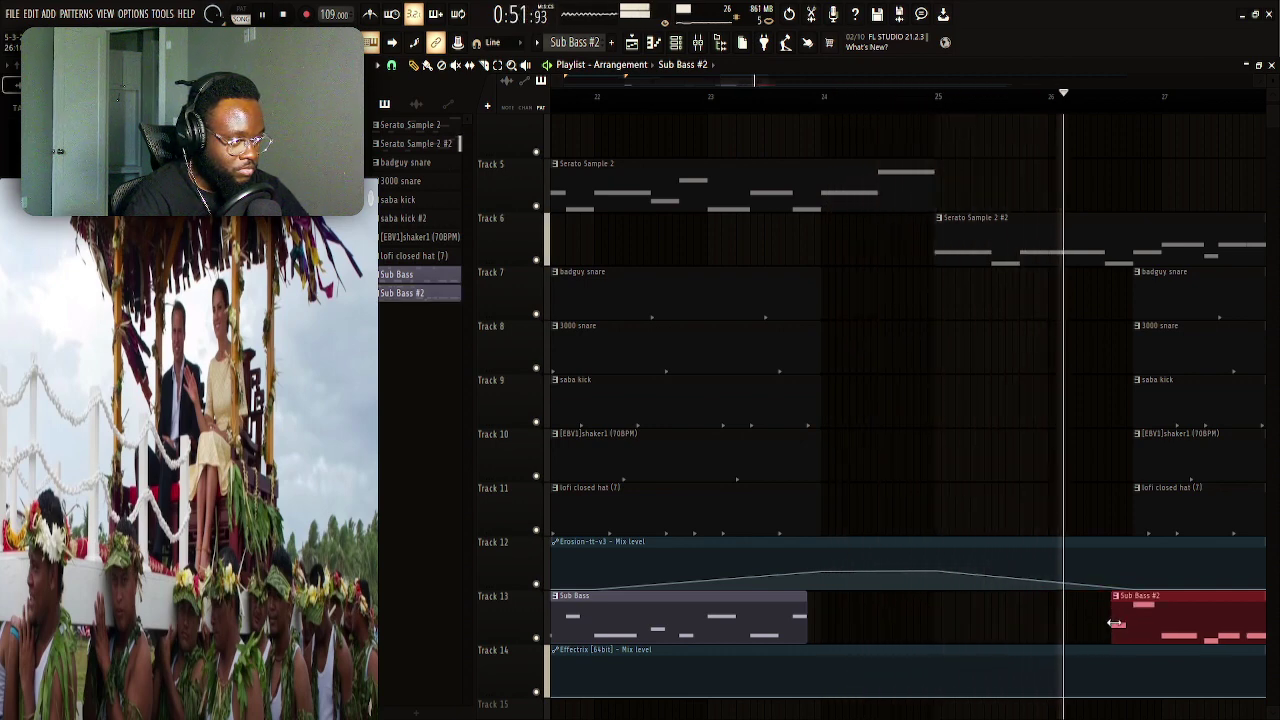
left_click_drag(1108, 616, 634, 570)
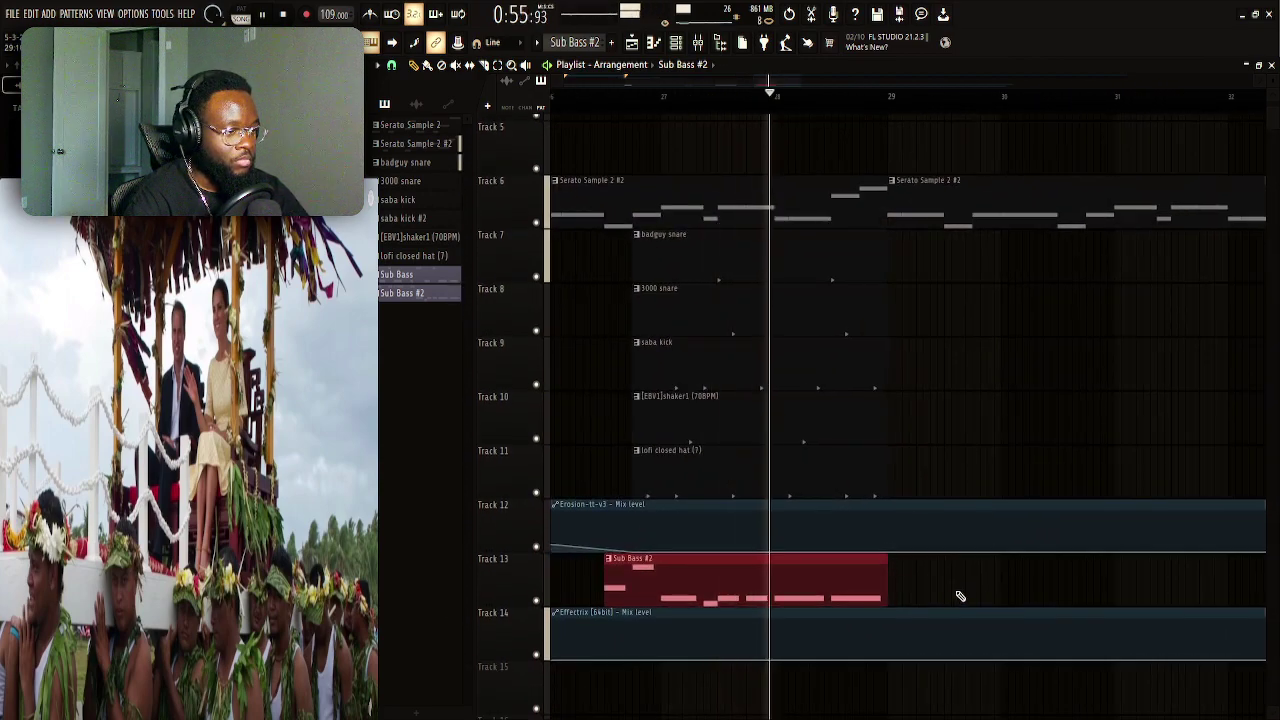
Trim the last beat before bar 29 from the drum clips on Tracks 7 to 11
left_click_drag(891, 266, 819, 505)
left_click_drag(887, 263, 862, 266)
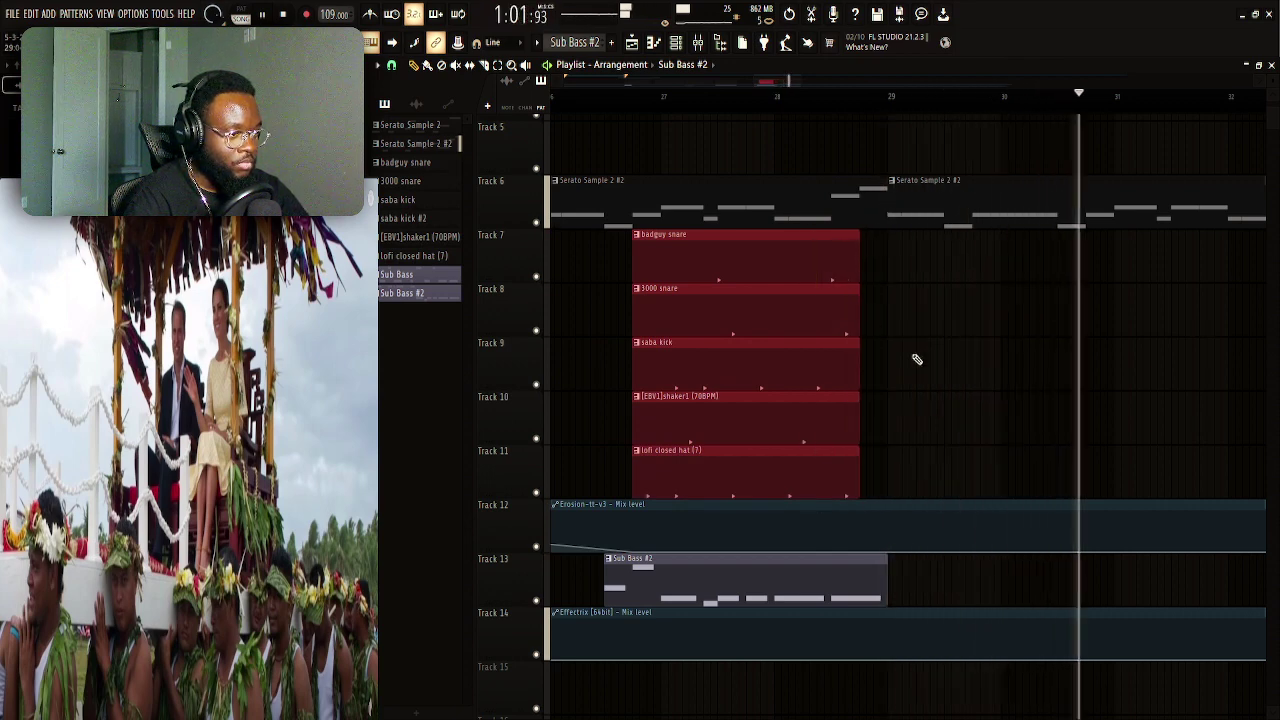
left_click_drag(891, 346, 865, 348)
Stop playback and copy the drum clips on Tracks 7 to 11 to bar 29, running until shortly before bar 33
left_click_drag(634, 251, 751, 296)
key("space")
left_click_drag(813, 270, 825, 268)
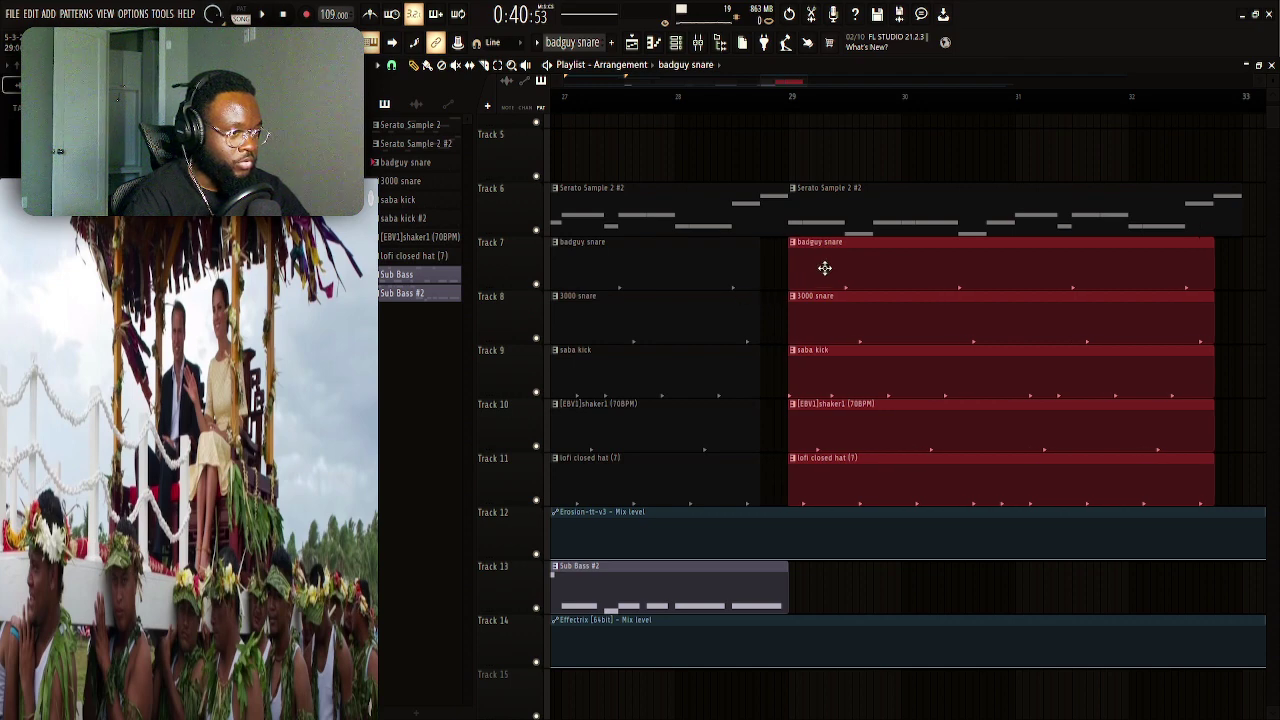
Extend the bar 29 drum clips almost to bar 33 and add a Sub Bass #2 clip under them on Track 13, starting at bar 29
left_click(678, 588)
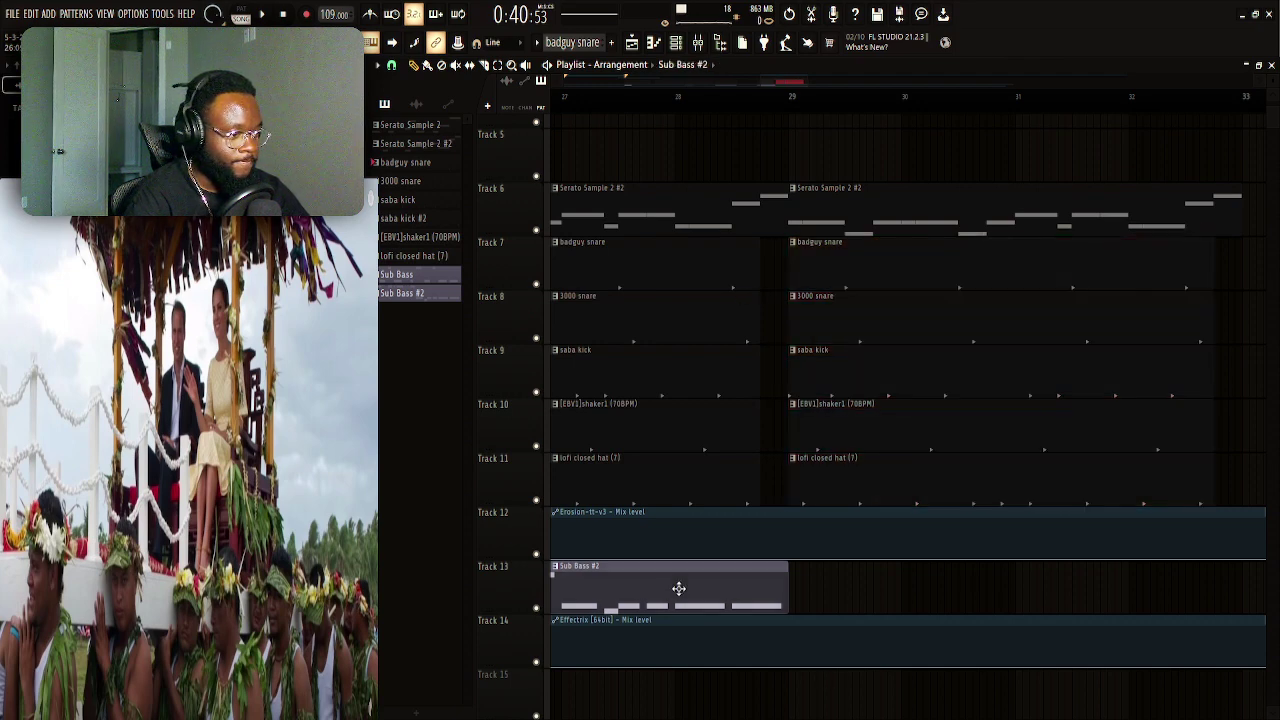
left_click(1218, 302)
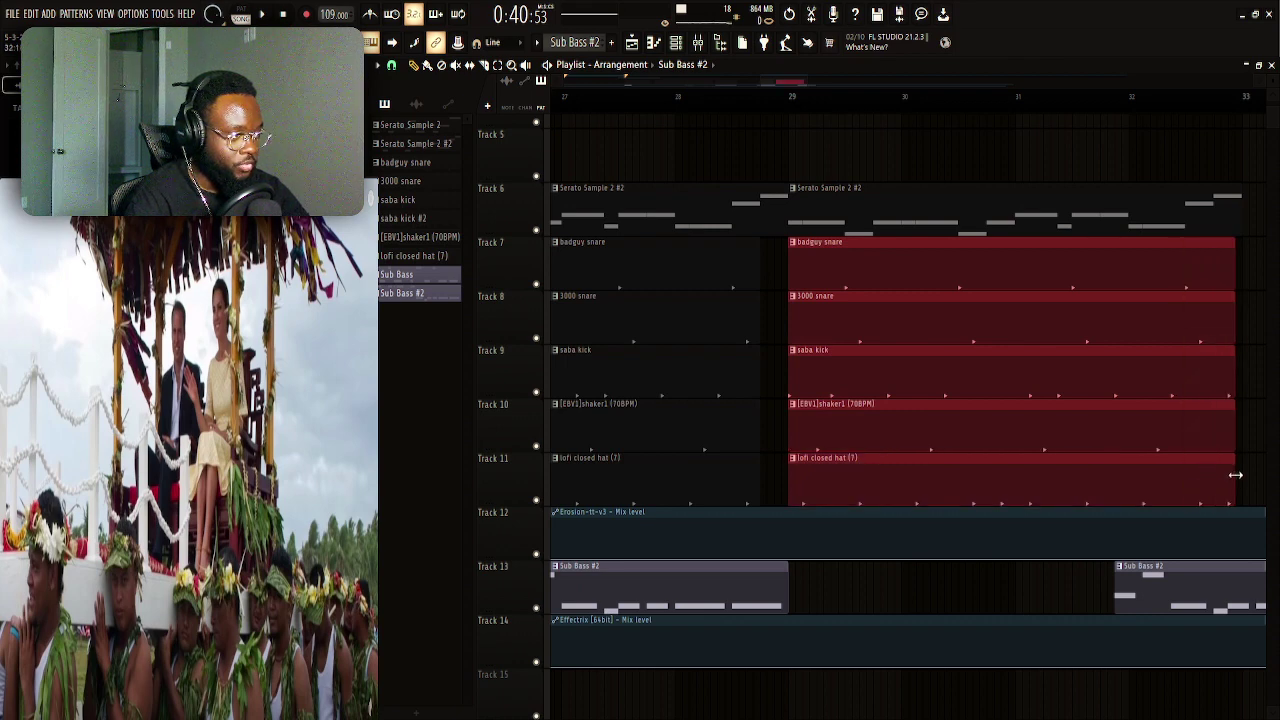
left_click(1167, 587)
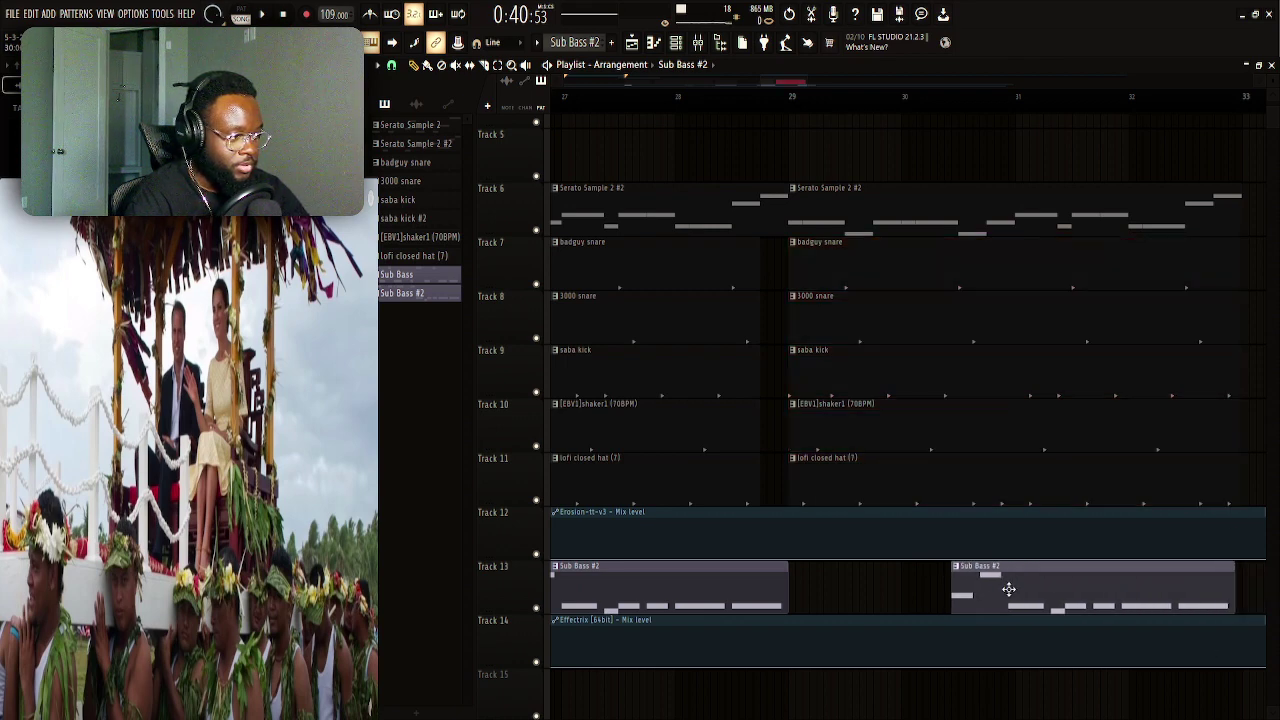
left_click_drag(942, 600, 1131, 495)
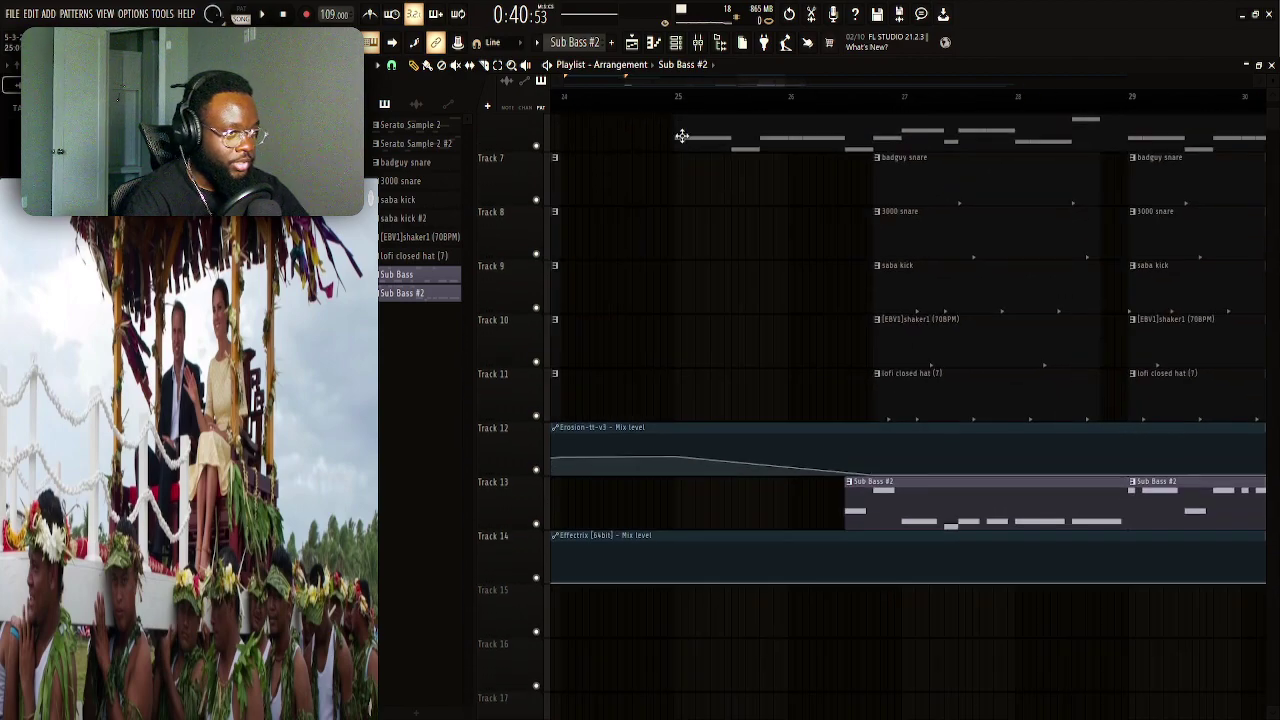
Review the arrangement between bars 17 and 33 across all tracks and play it from bar 25
scroll(676, 100, "down", 3)
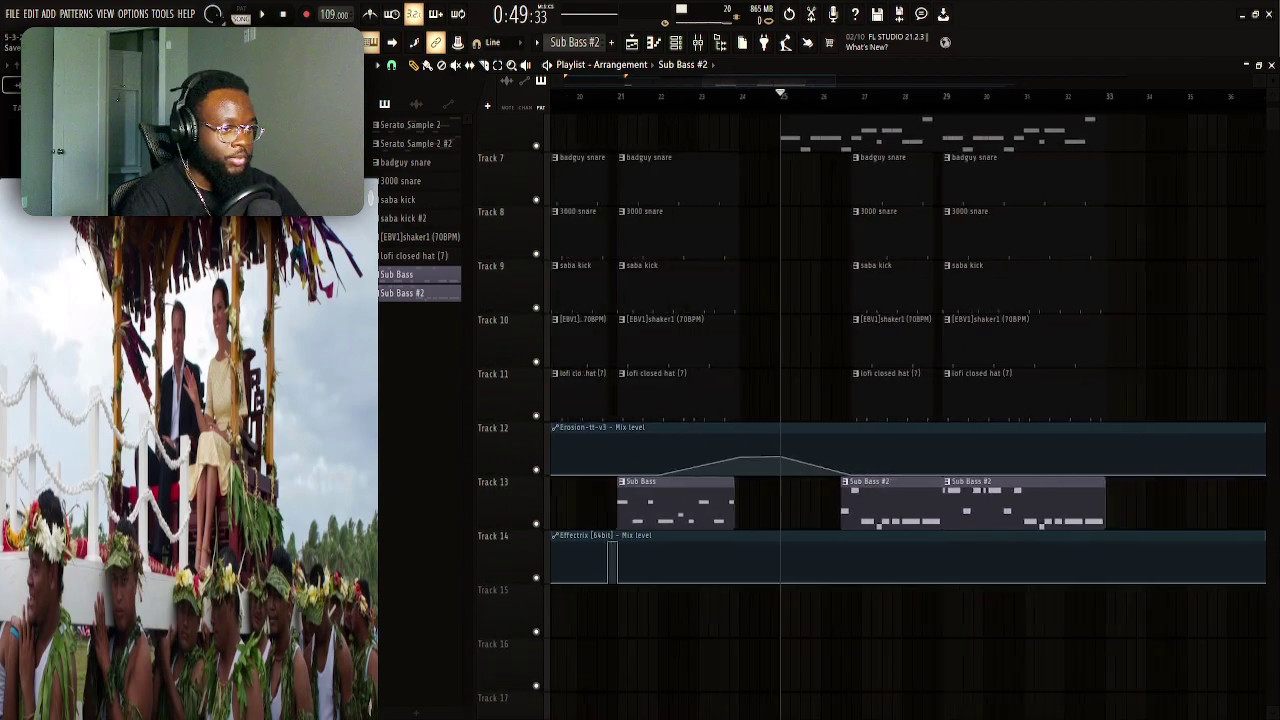
scroll(888, 248, "up", 5)
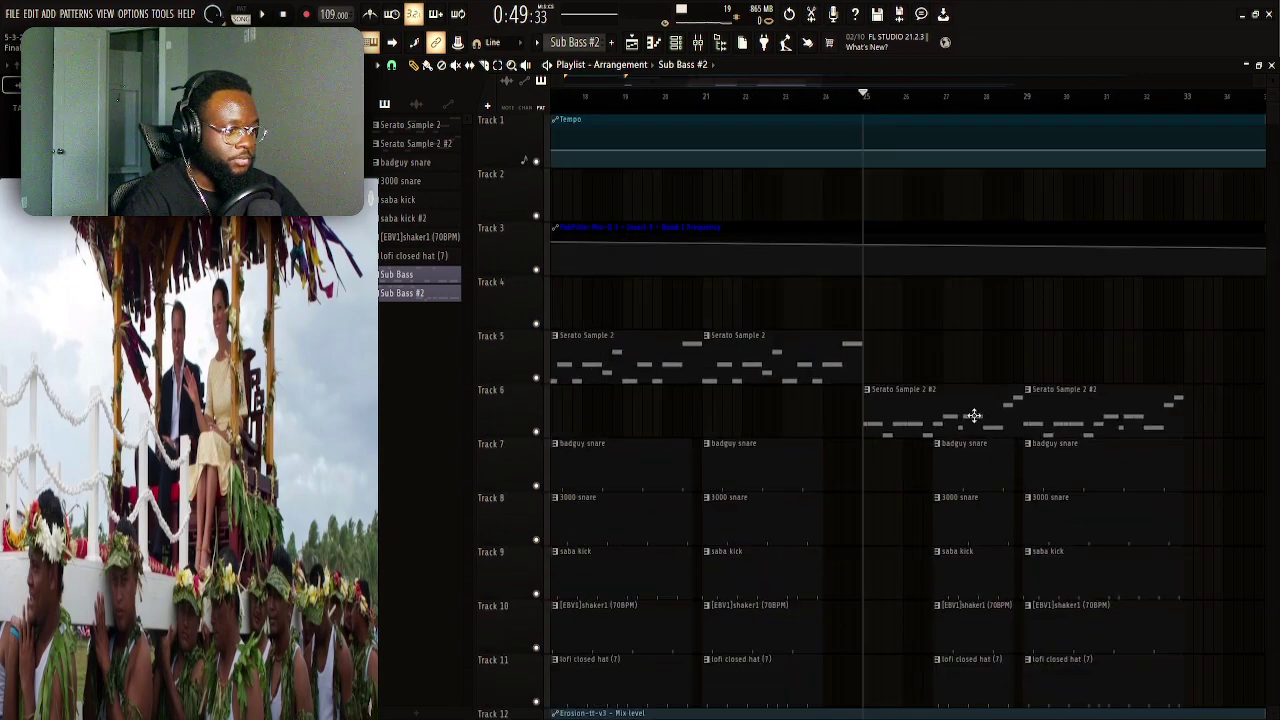
scroll(974, 415, "down", 6)
scroll(974, 415, "right", 4)
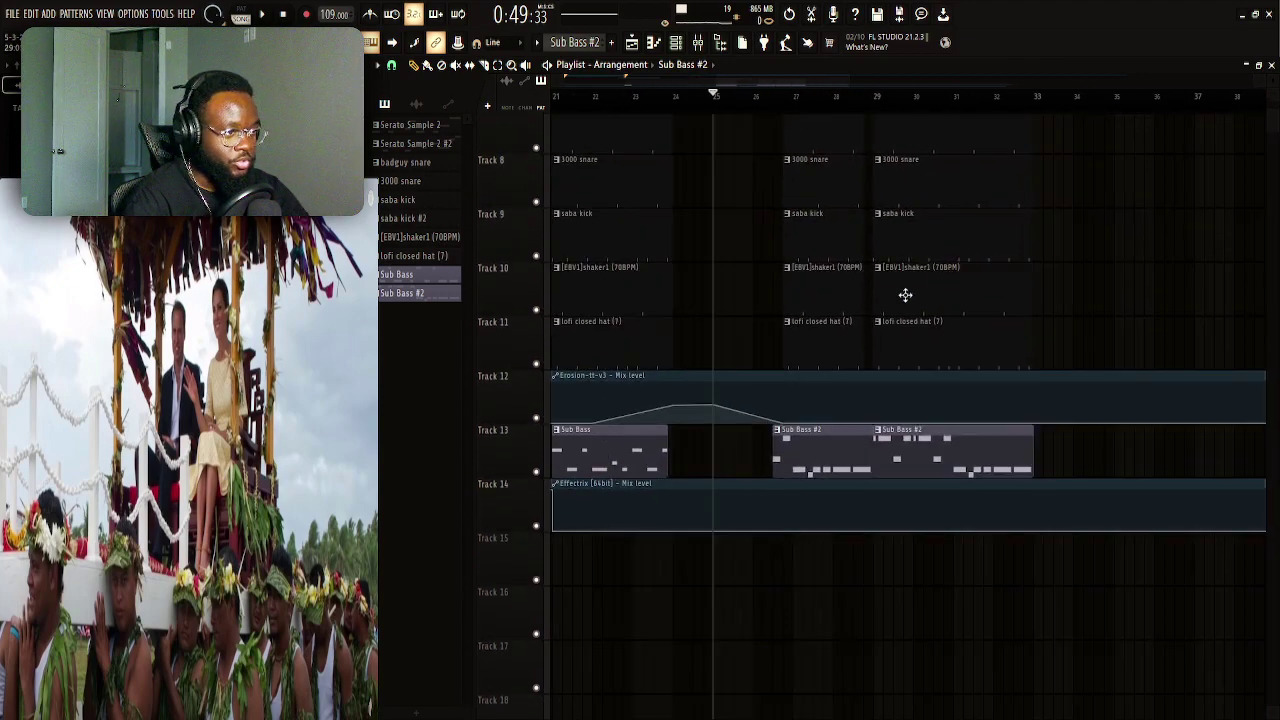
scroll(934, 289, "up", 4)
scroll(1014, 229, "left", 4)
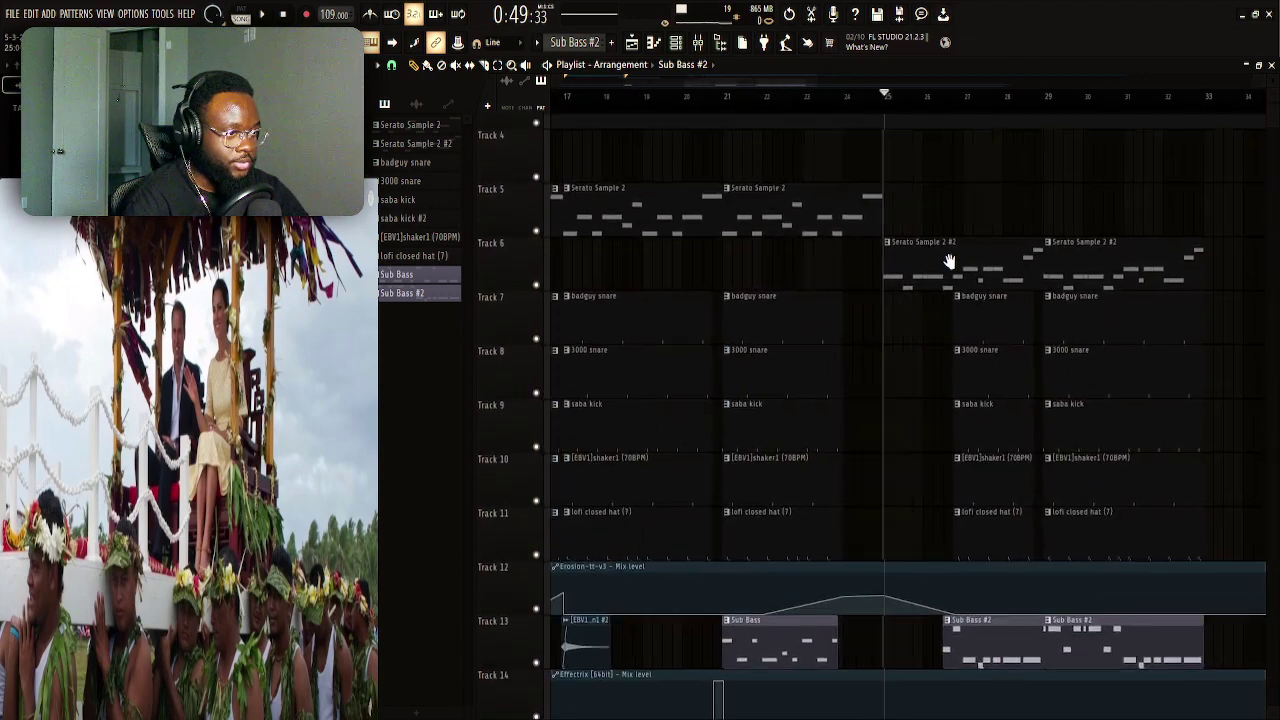
scroll(952, 263, "down", 1)
scroll(952, 263, "right", 2)
scroll(991, 226, "up", 4)
scroll(917, 366, "left", 4)
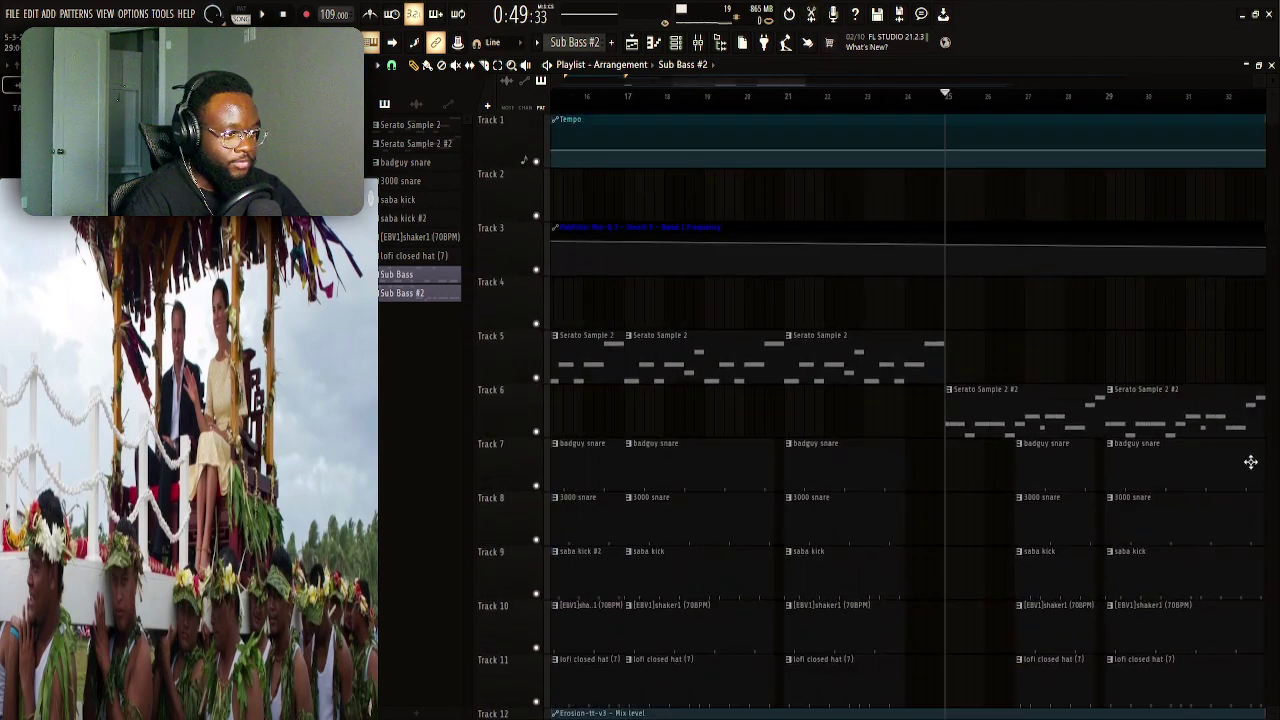
scroll(997, 257, "down", 5)
scroll(1057, 400, "right", 8)
key("space")
scroll(1003, 366, "down", 1)
scroll(1003, 366, "left", 8)
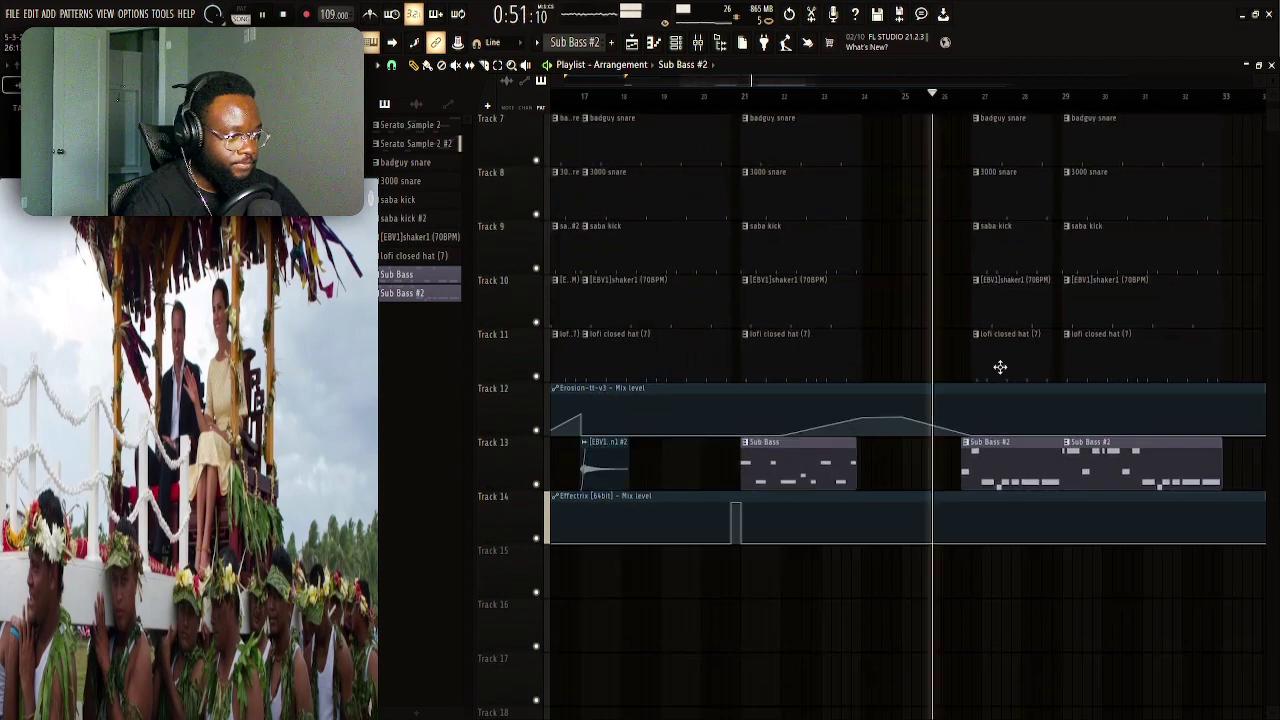
Replay from bar 21 and reshape the Erosion Mix level automation to hold its raised level until the drums re-enter in bar 26, with a sharp drop there
left_click(887, 427)
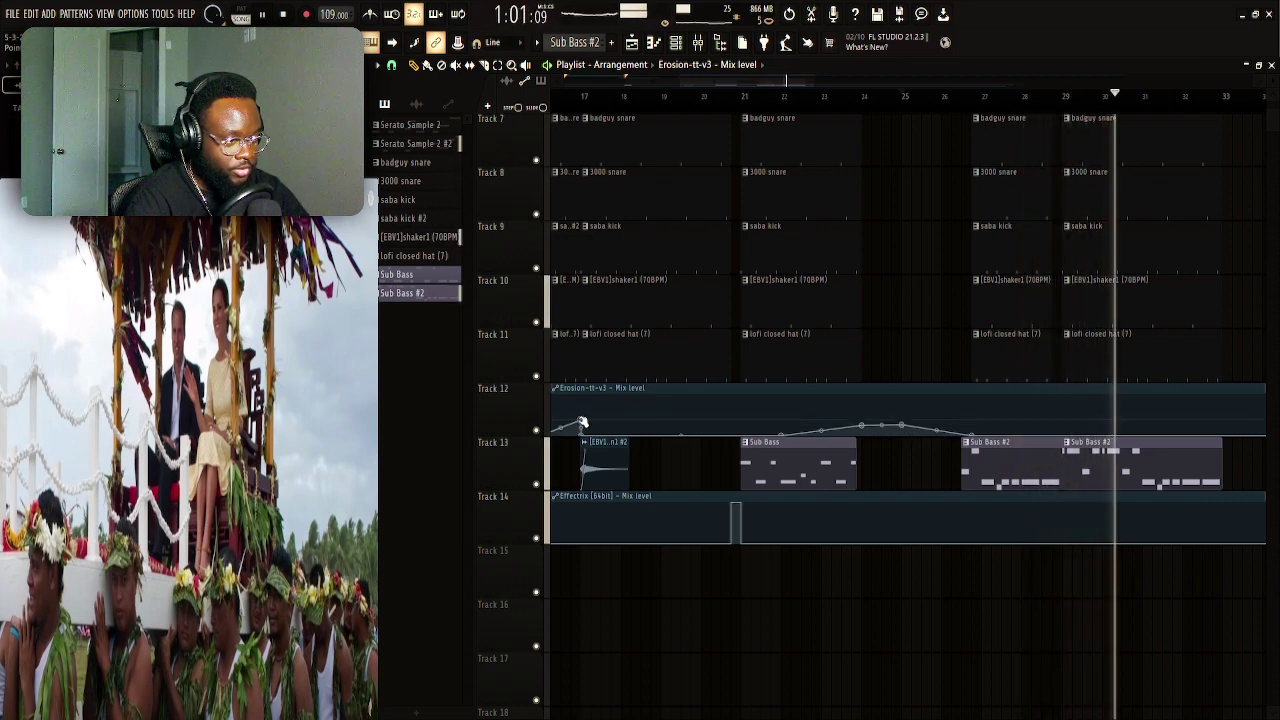
left_click(743, 95)
left_click_drag(814, 206, 854, 529)
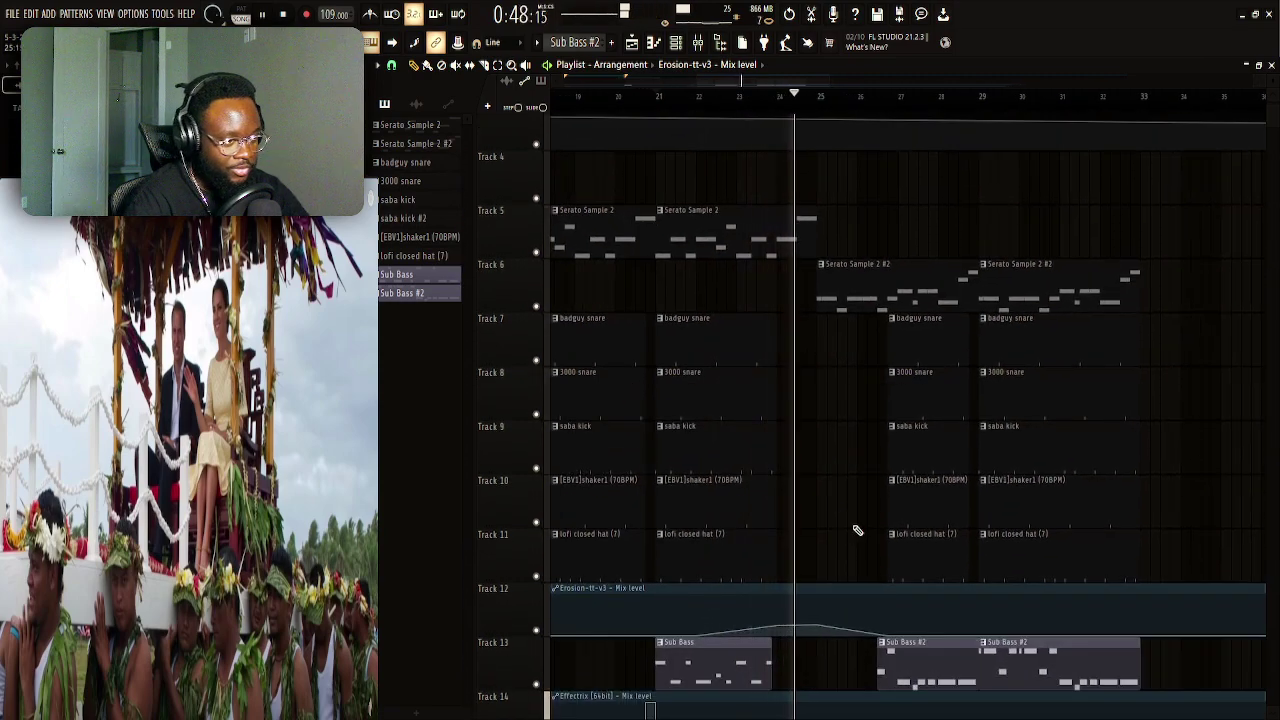
left_click_drag(843, 500, 695, 514)
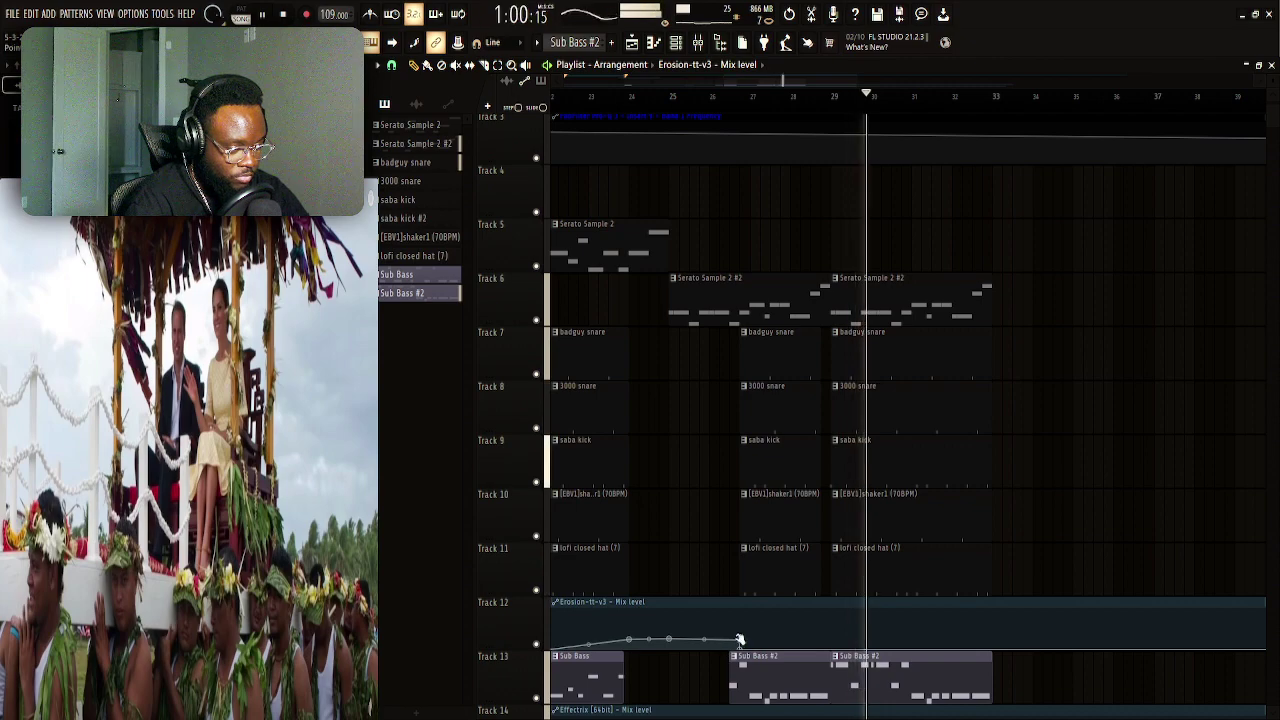
scroll(888, 567, "down", 2)
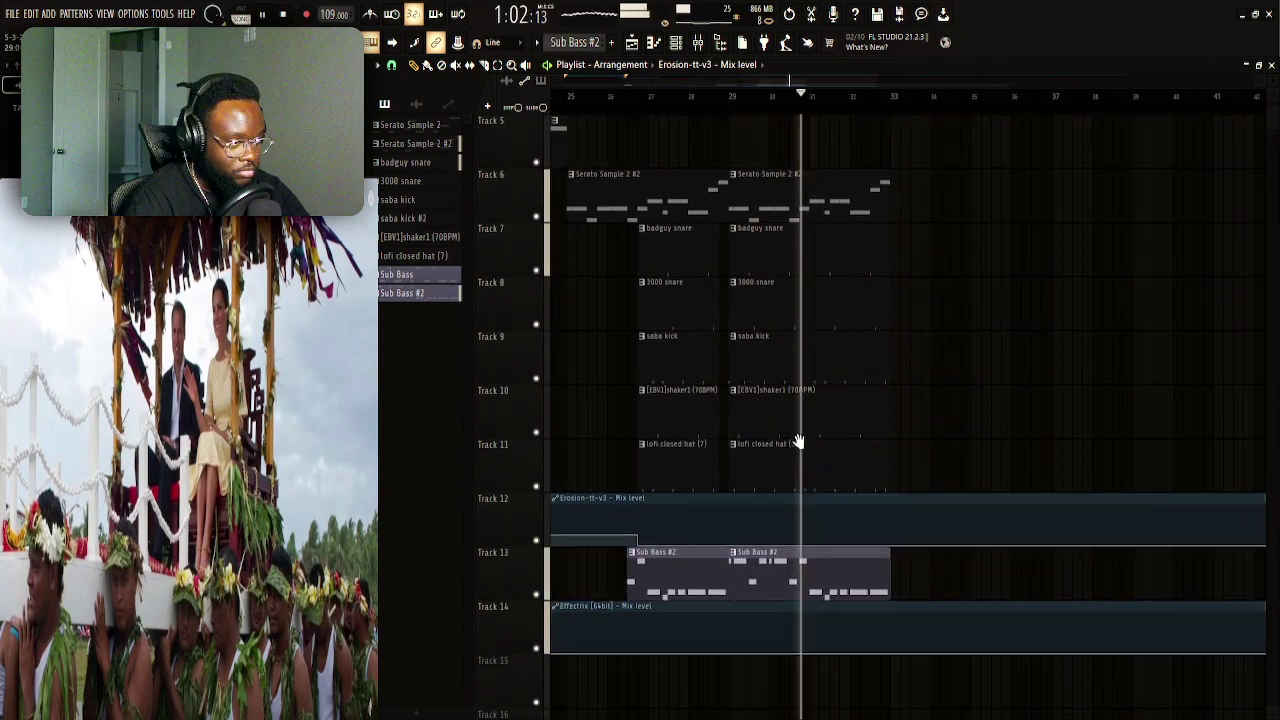
Copy the bar 29 Serato Sample 2 #2 and drum clips on Tracks 6 to 11 to bars 33 and 37
left_click_drag(901, 218, 916, 434)
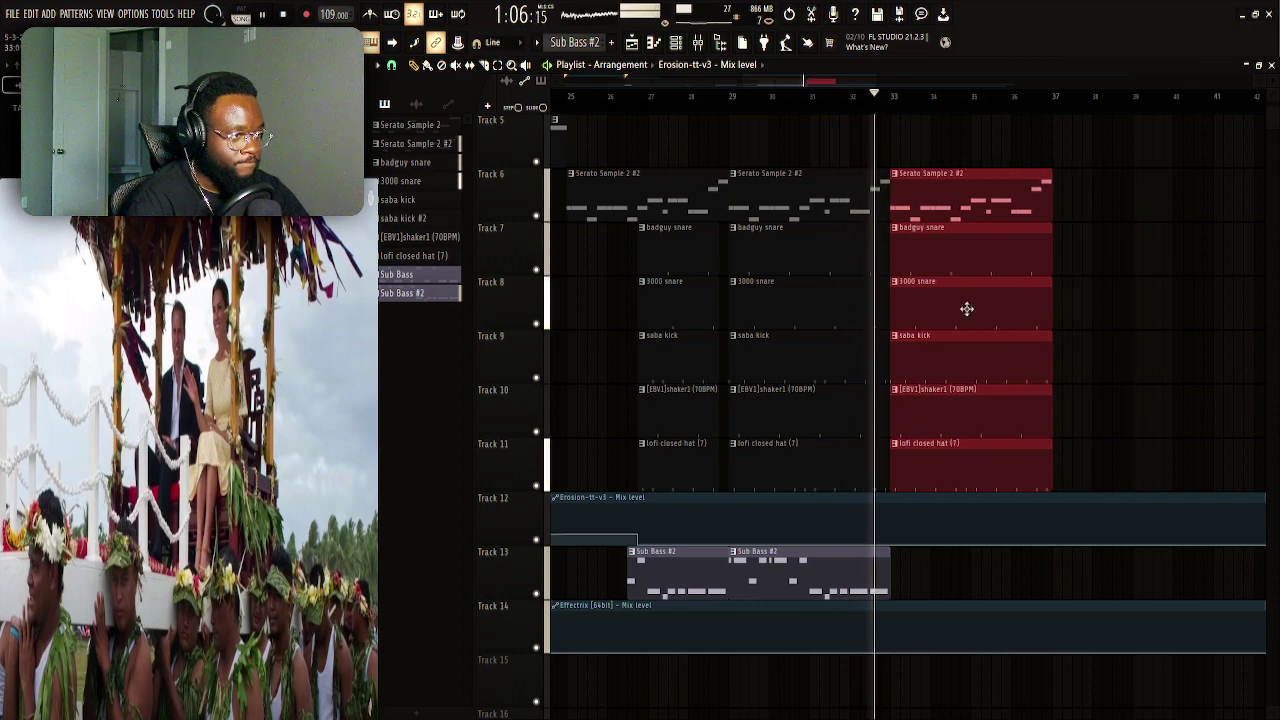
left_click_drag(983, 171, 1153, 212)
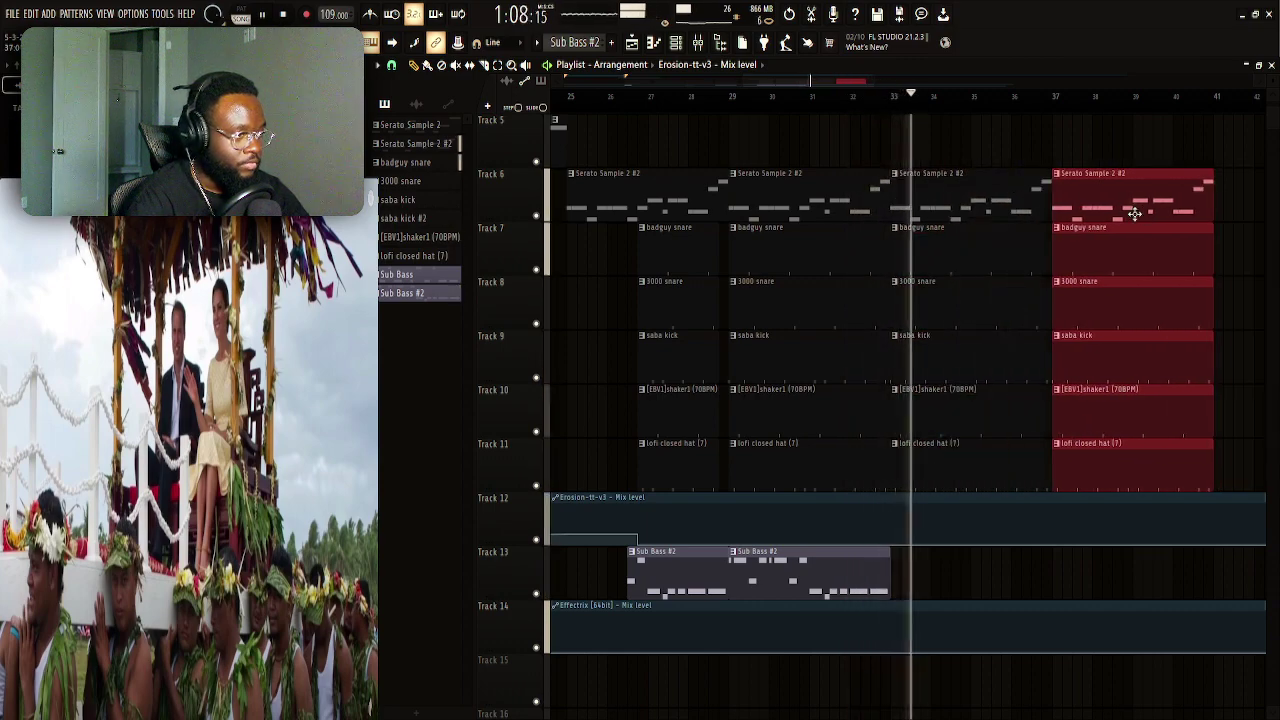
scroll(1137, 211, "down", 2)
scroll(971, 182, "up", 1)
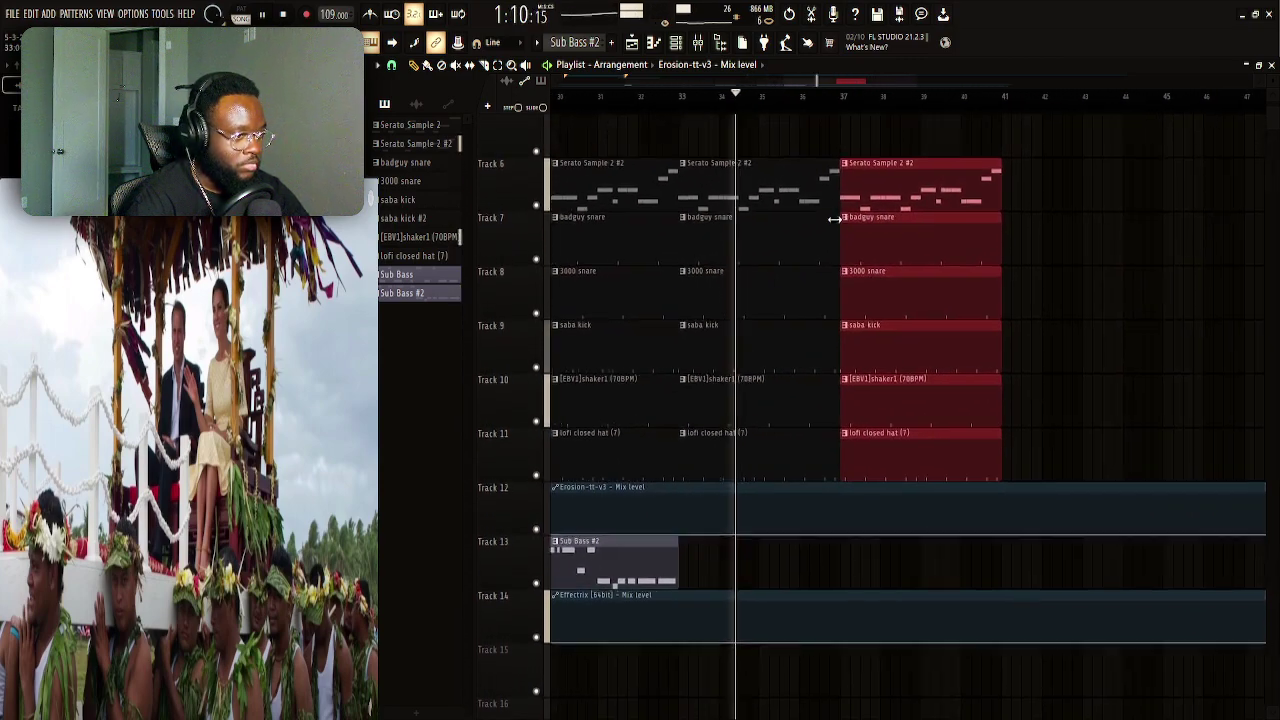
left_click(1080, 232)
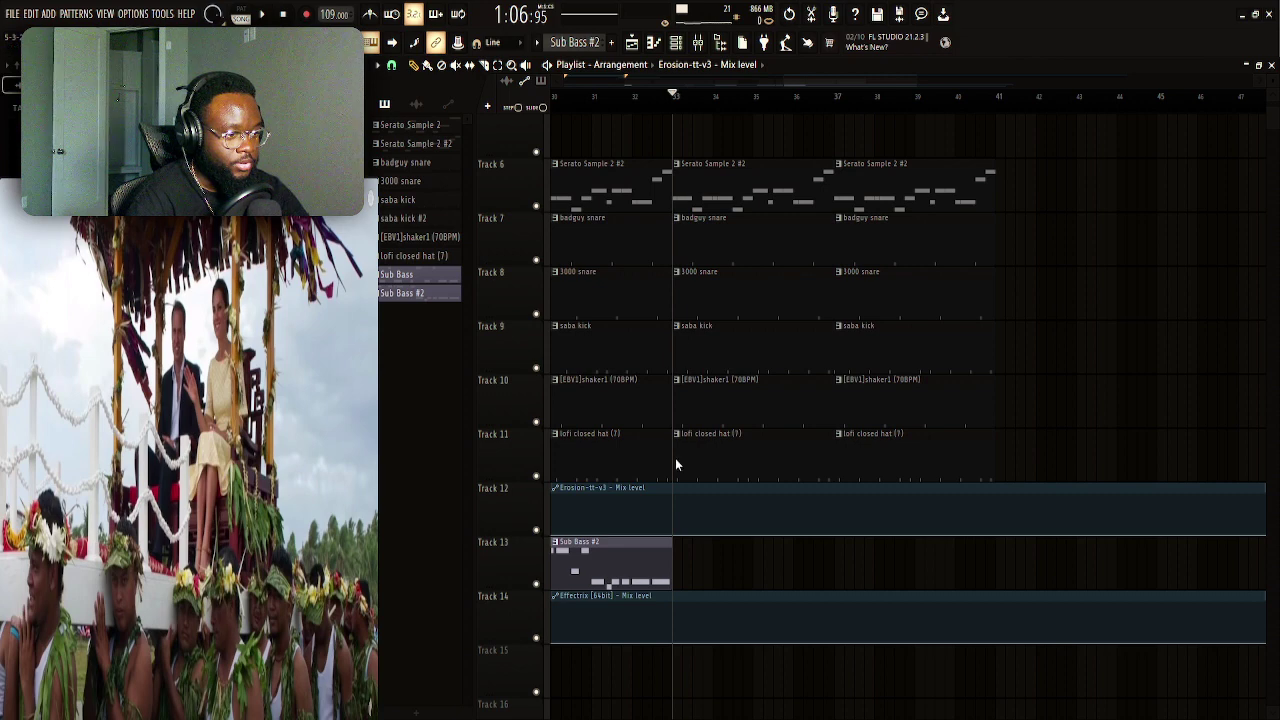
Make the bar 33 saba kick clip its own pattern, saba kick #3, and add C5 kicks on the third and fourth sixteenths of pattern bars 1 and 2
double_click(723, 335)
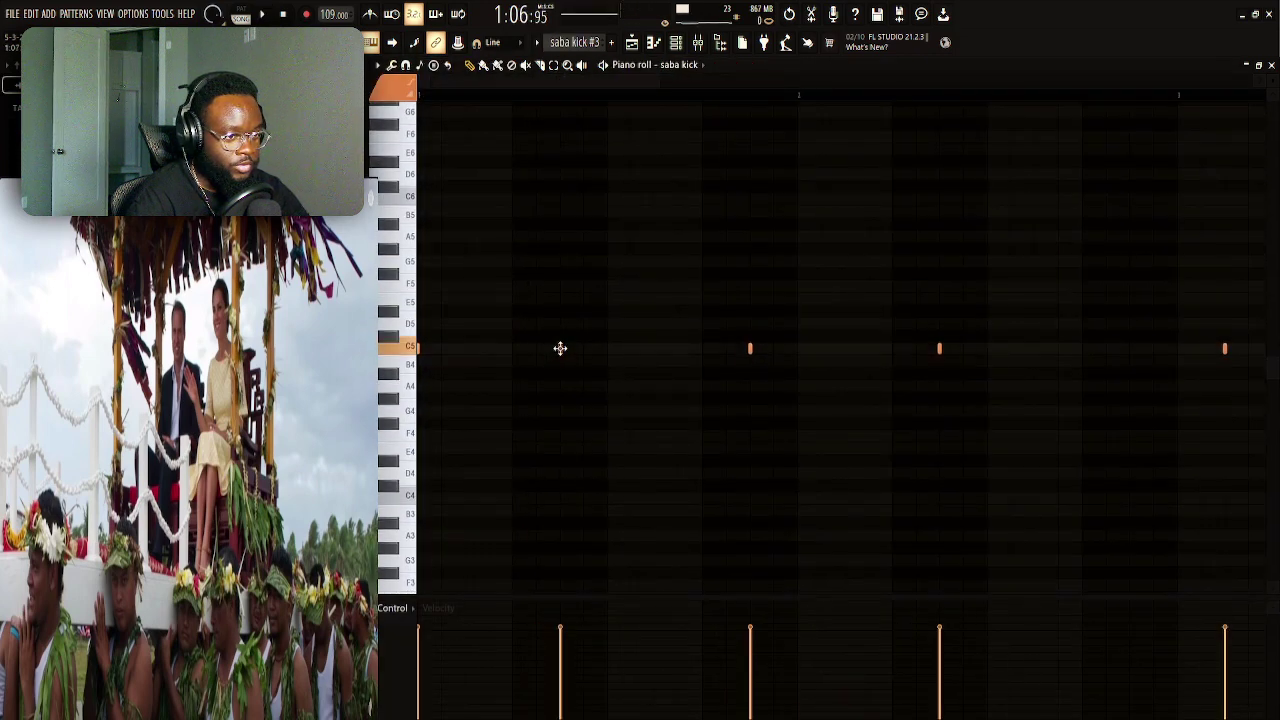
left_click(441, 348)
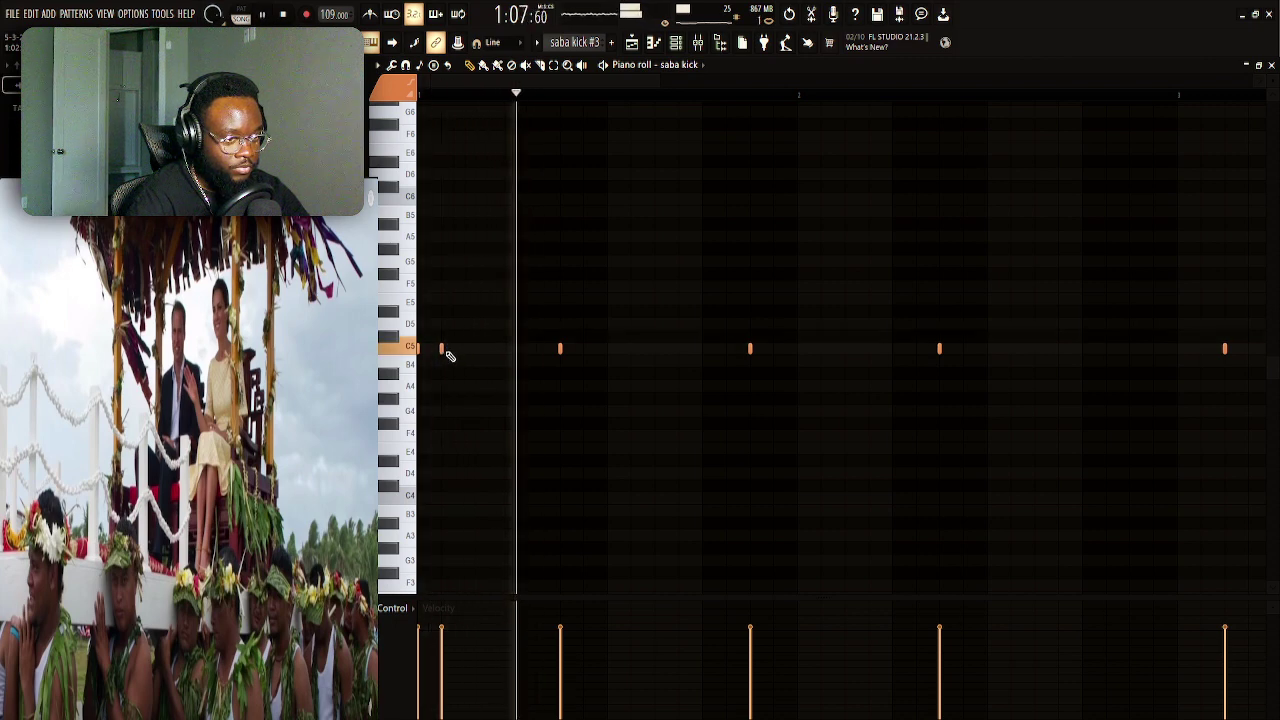
left_click(488, 349)
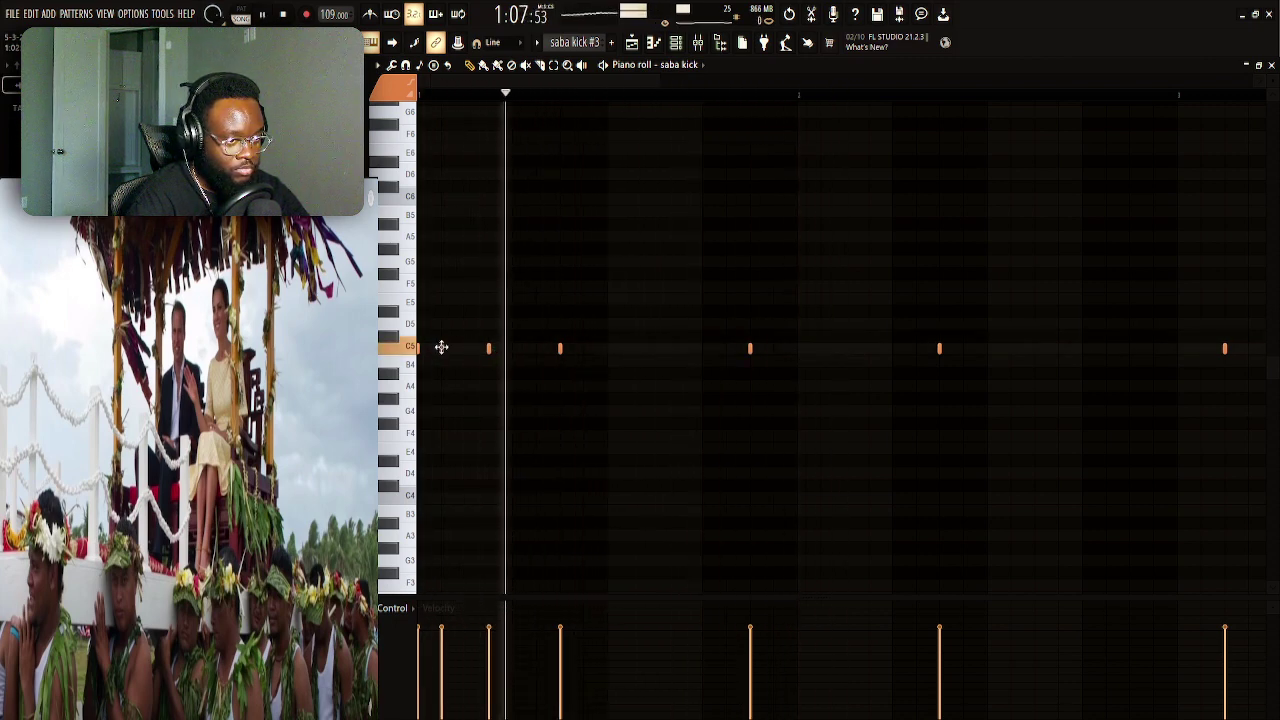
left_click_drag(446, 352, 469, 360)
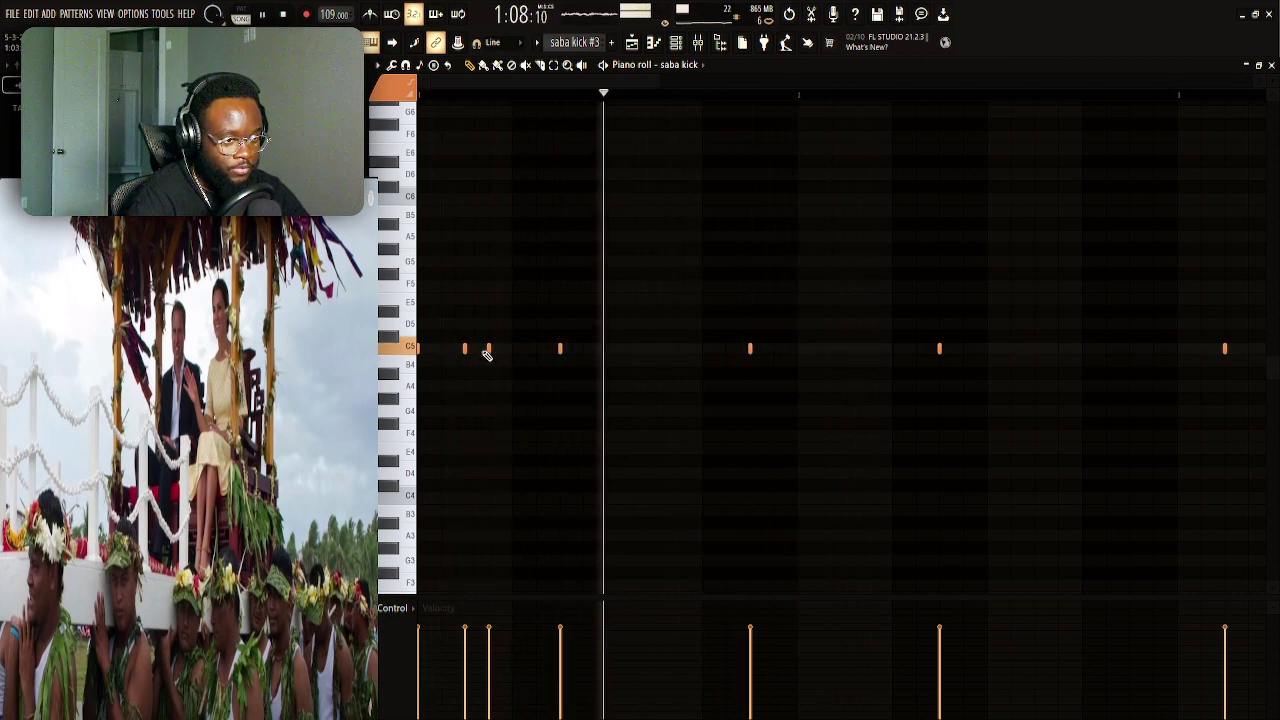
left_click(845, 349)
left_click(868, 349)
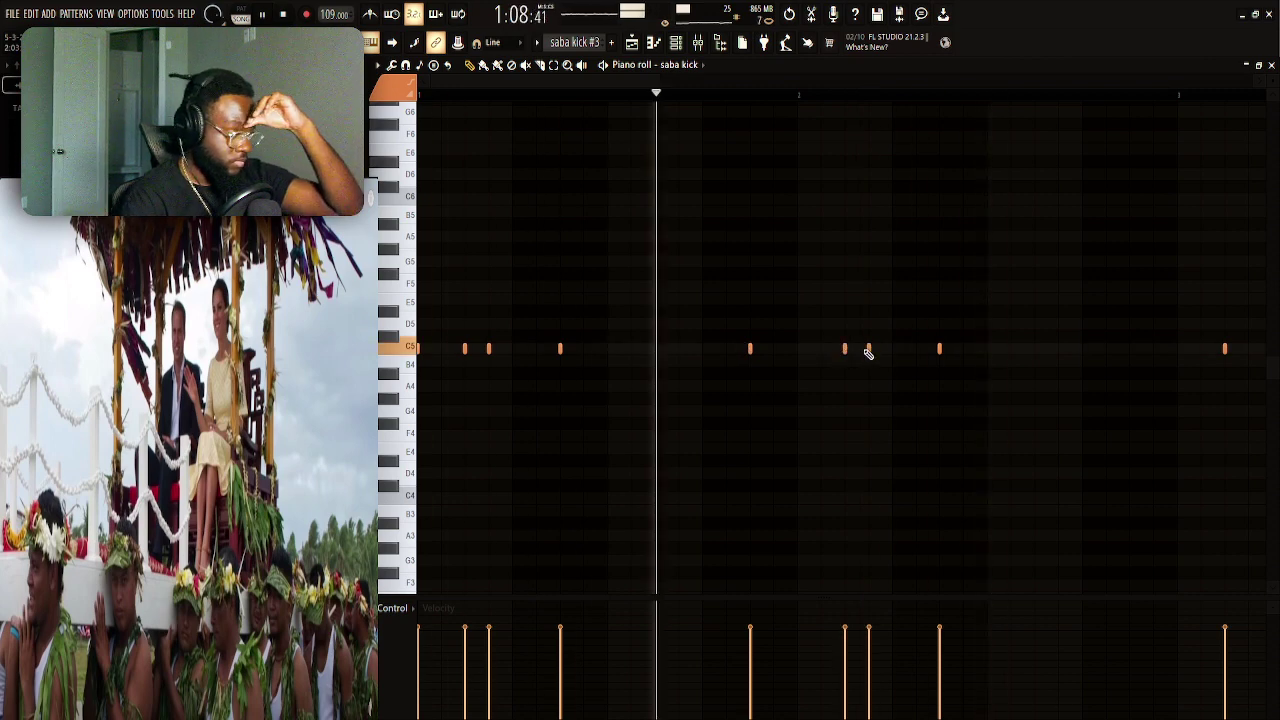
Add C5 kicks on the downbeat of pattern bar 3 and on the last two sixteenths before bar 4 while the song plays
left_click_drag(871, 343, 706, 303)
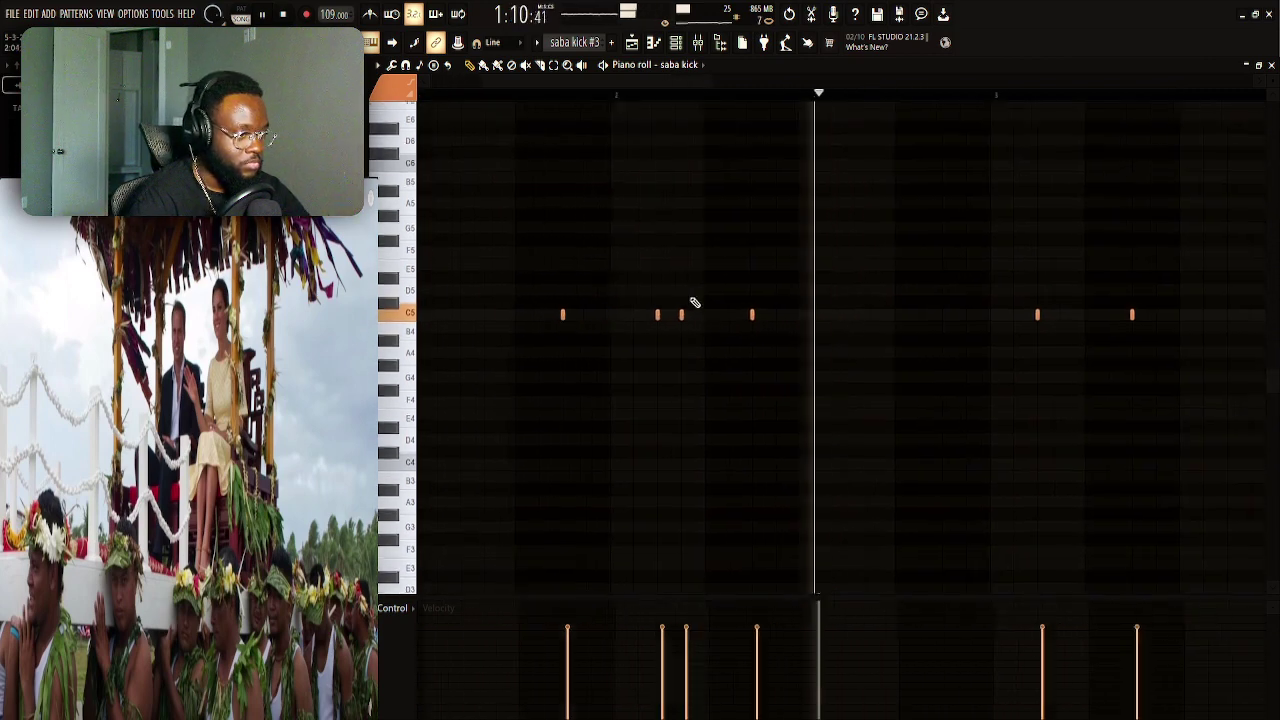
left_click(983, 314)
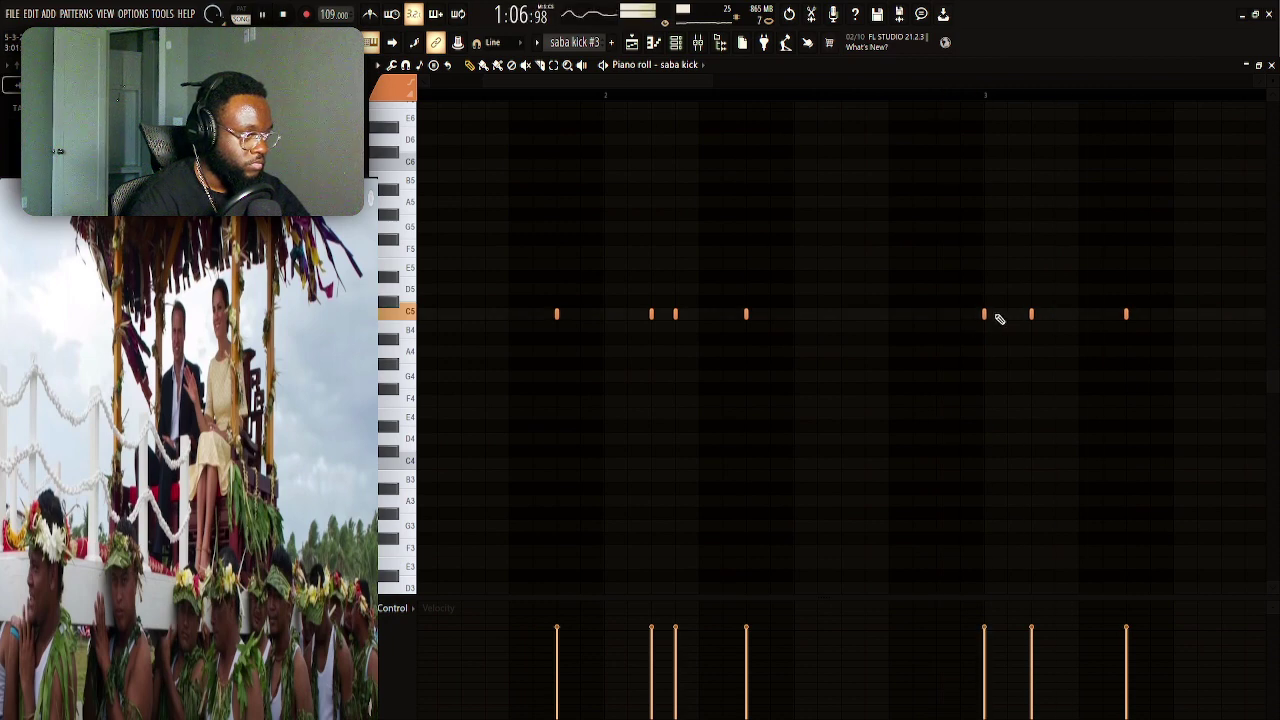
left_click_drag(1040, 346, 800, 354)
left_click(1032, 344)
key("space")
left_click(1055, 344)
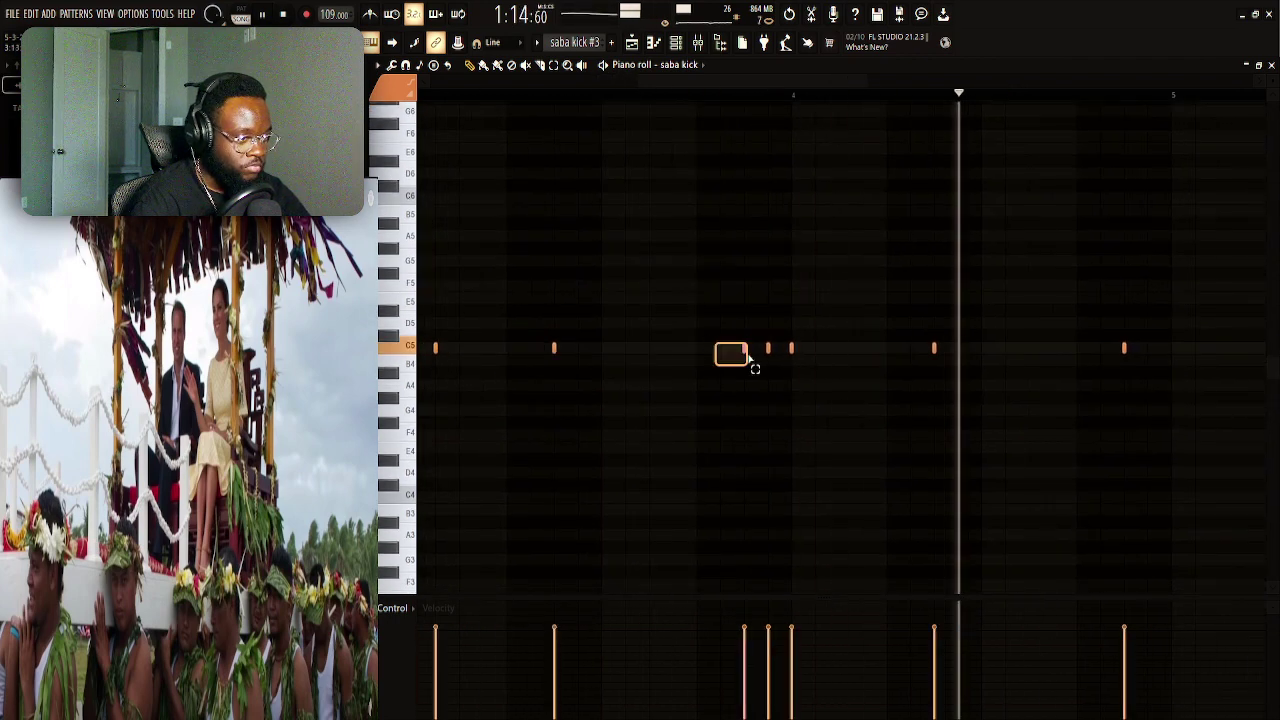
Lower the velocity of the two kicks before bar 4, add a kick on bar 4's third sixteenth, and return to the playlist
scroll(784, 487, "down", 3)
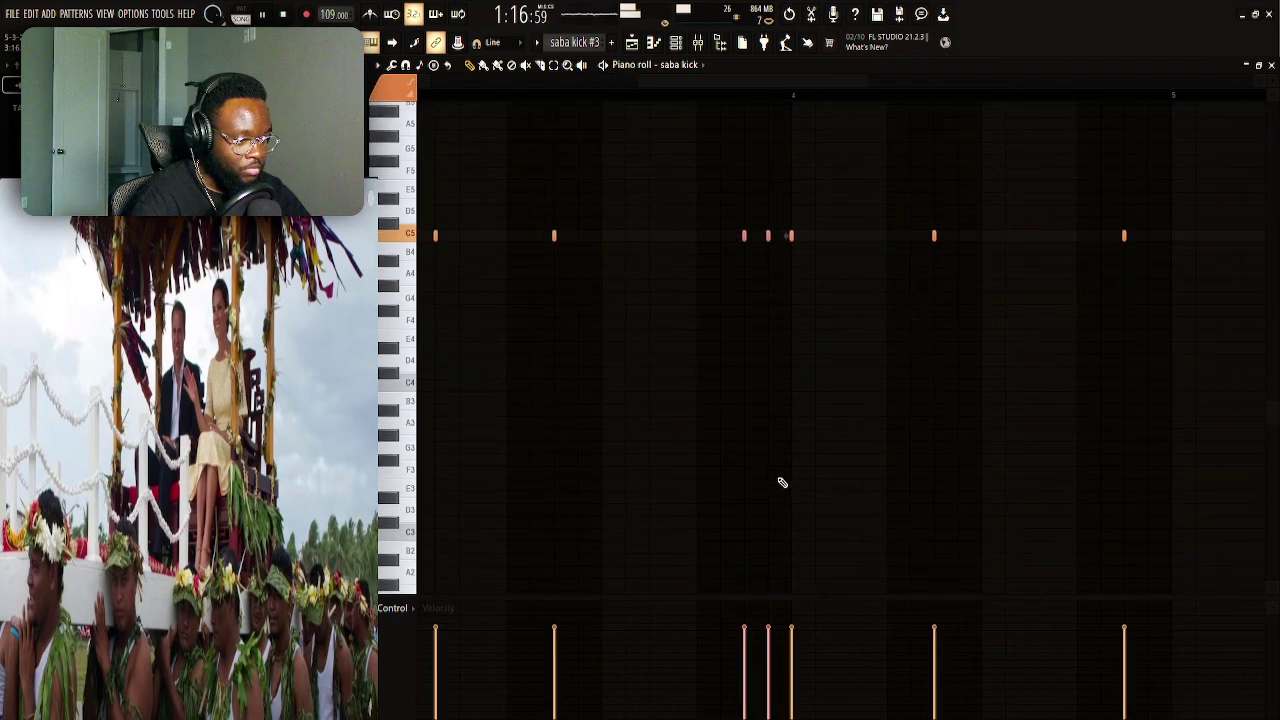
scroll(863, 209, "up", 3)
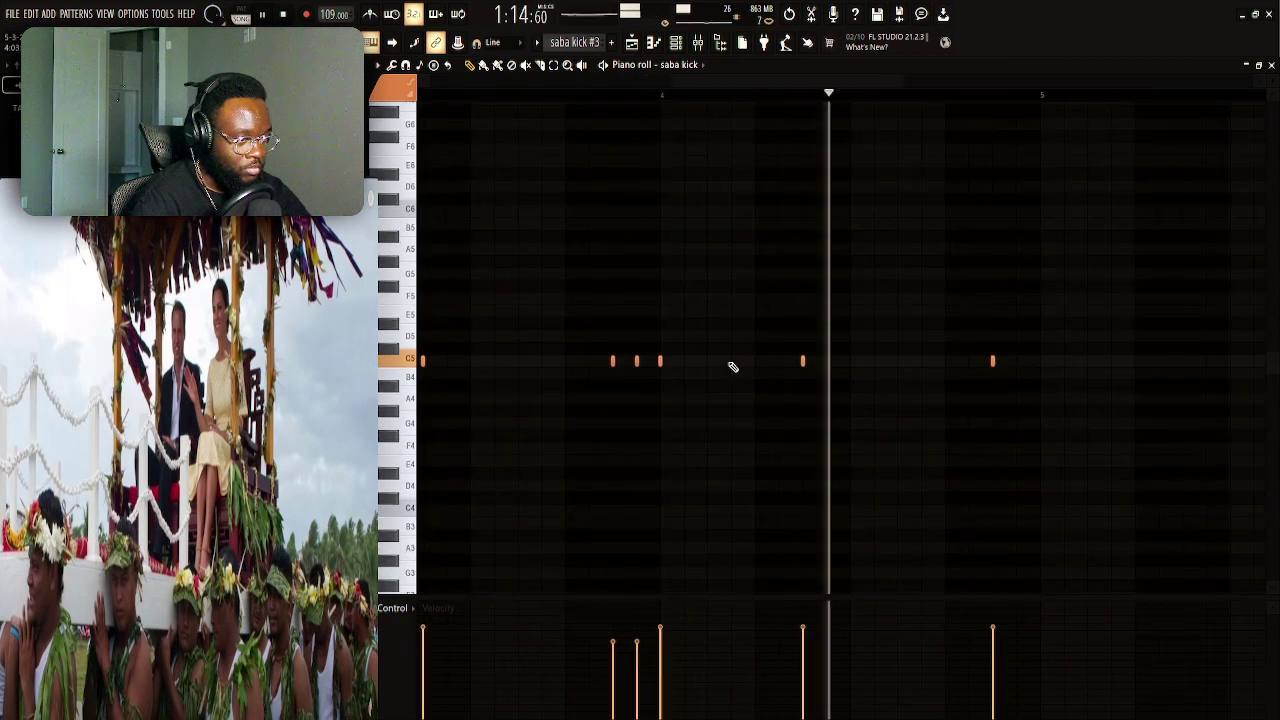
left_click(706, 361)
scroll(751, 243, "up", 1)
scroll(990, 372, "down", 1)
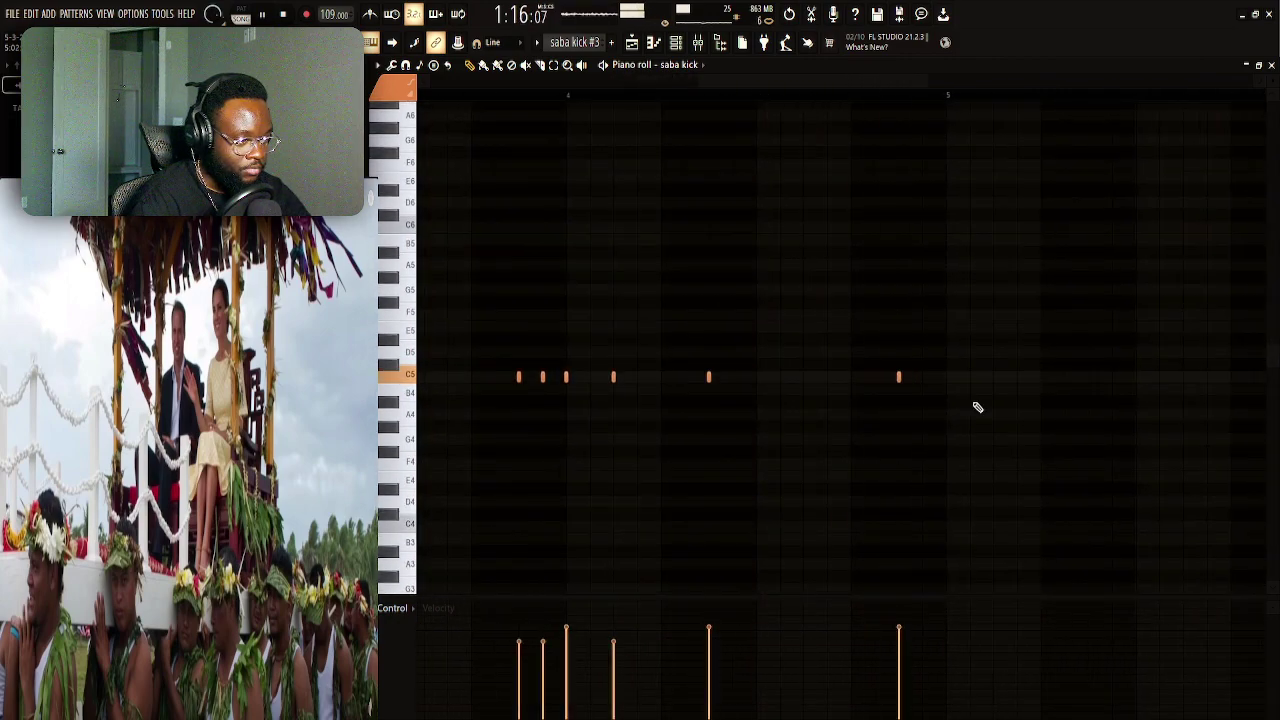
left_click(634, 45)
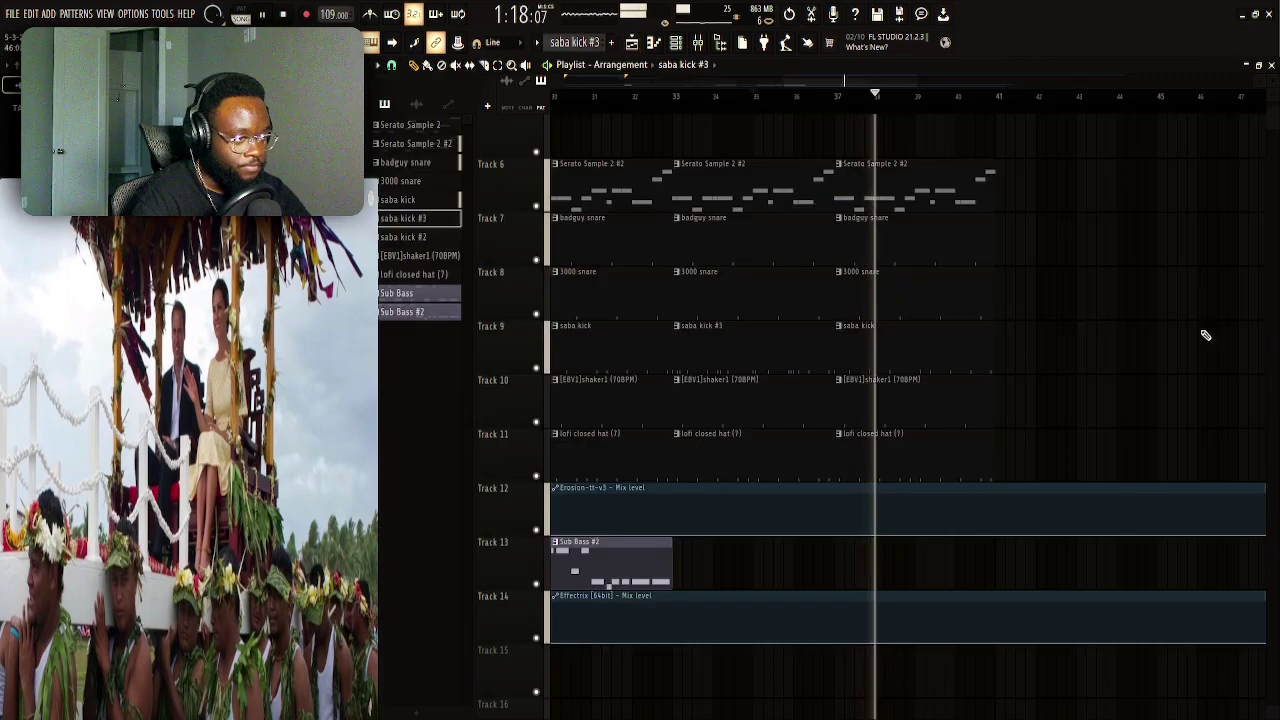
Place the playhead at bar 37 and add a band-pass band at about 133 Hz in FabFilter Pro-Q 3 on Insert 1, playing it back
key("space")
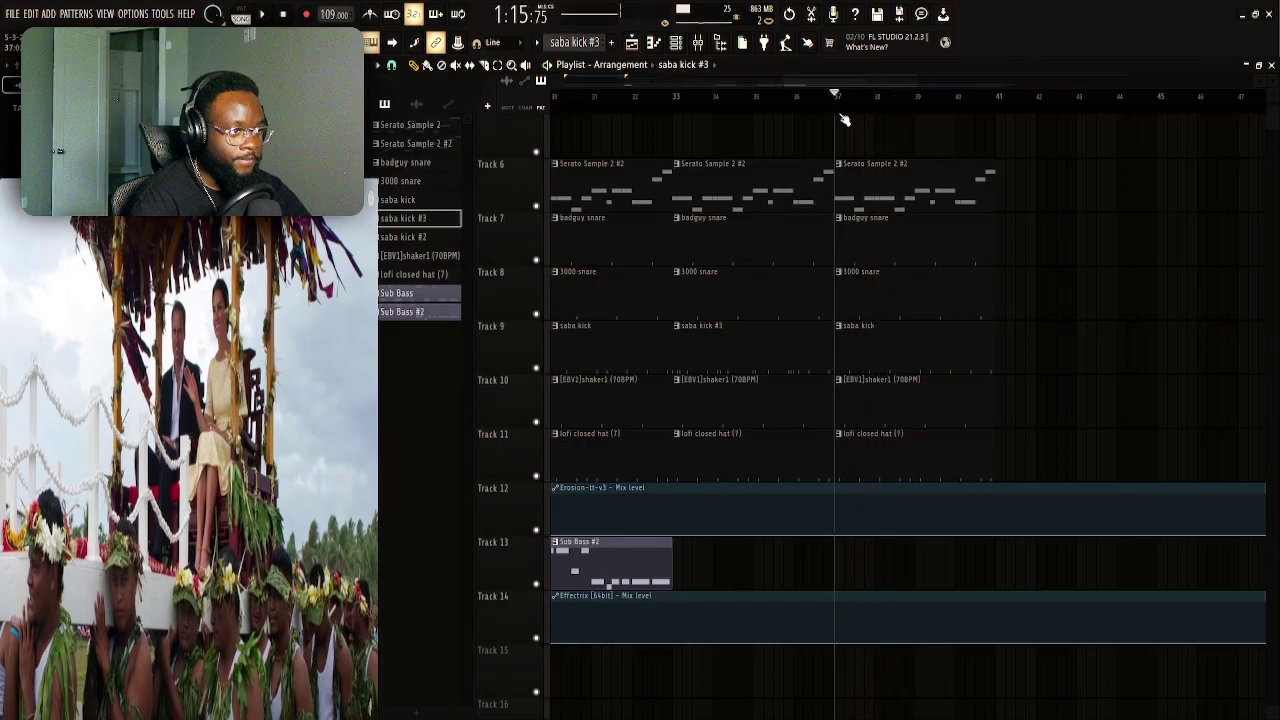
left_click(698, 43)
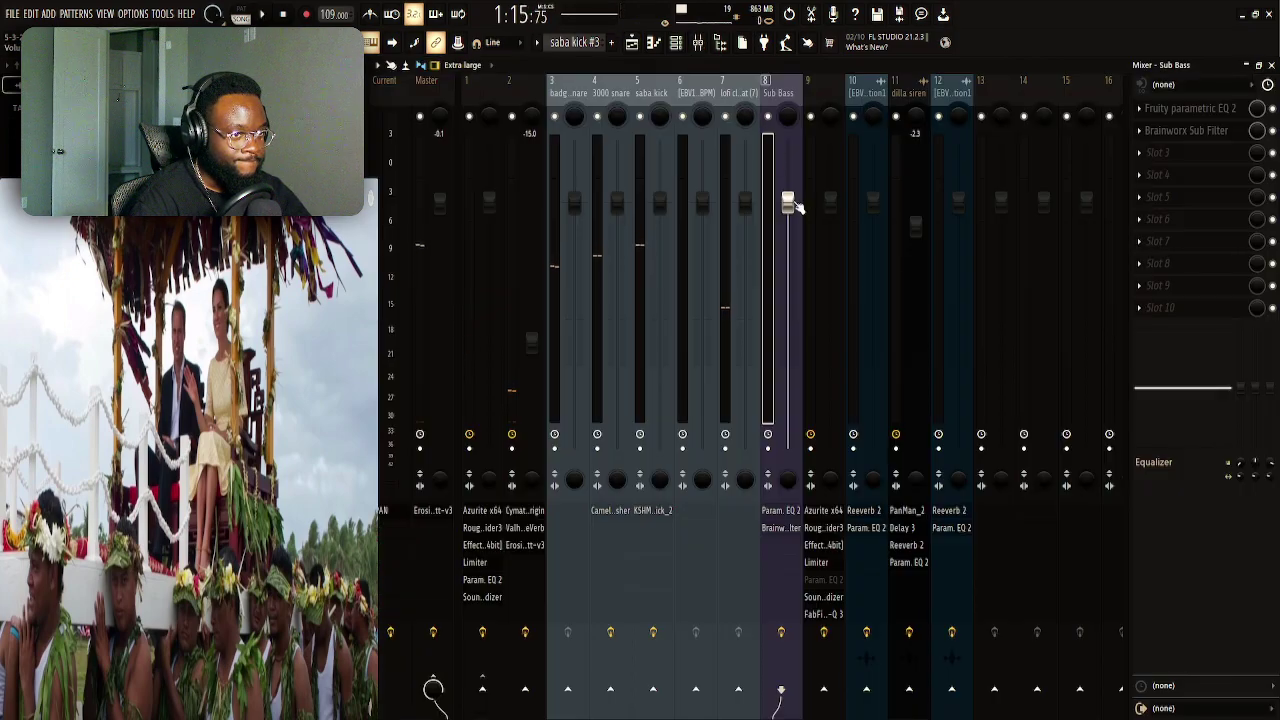
left_click(468, 313)
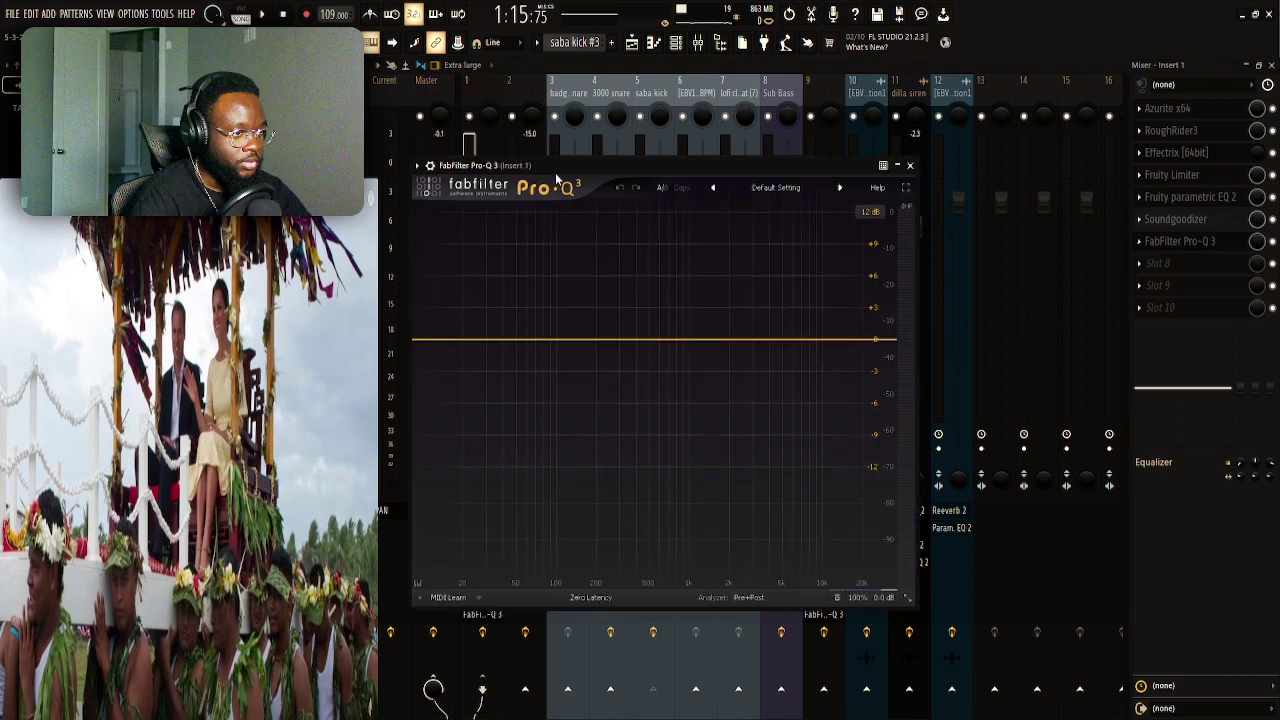
left_click(623, 342)
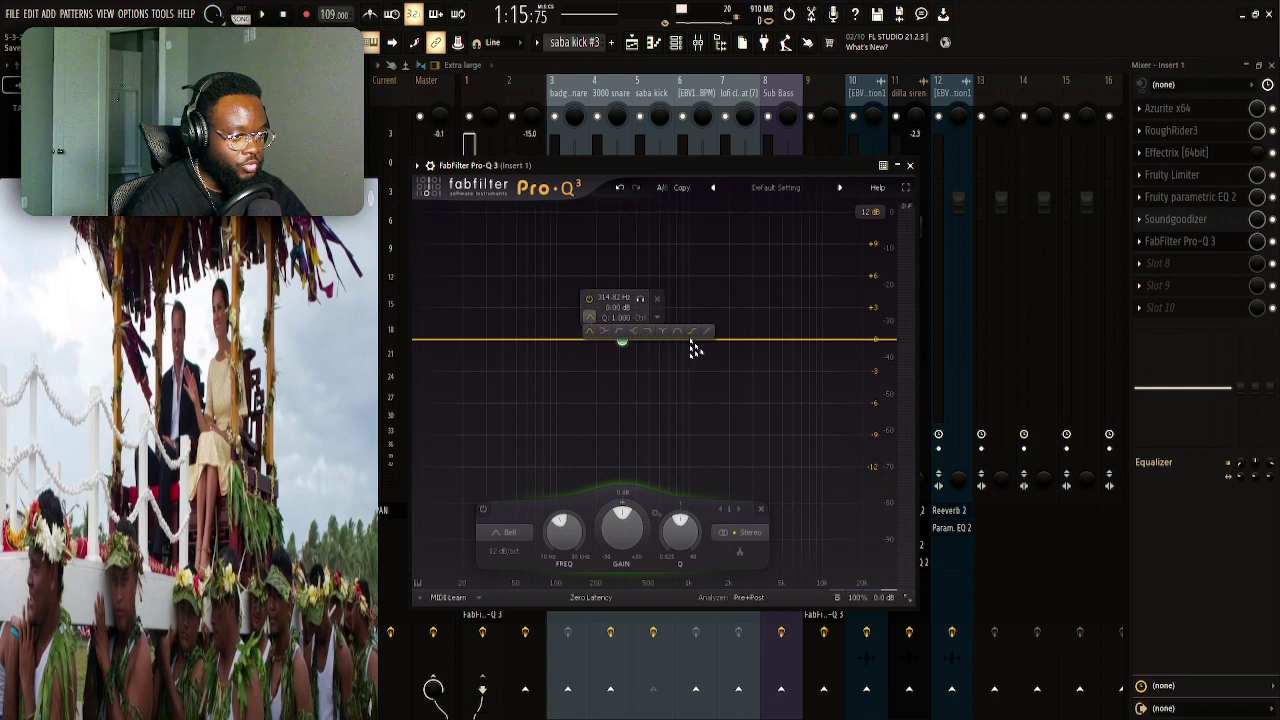
left_click(679, 333)
left_click_drag(622, 341, 573, 342)
key("space")
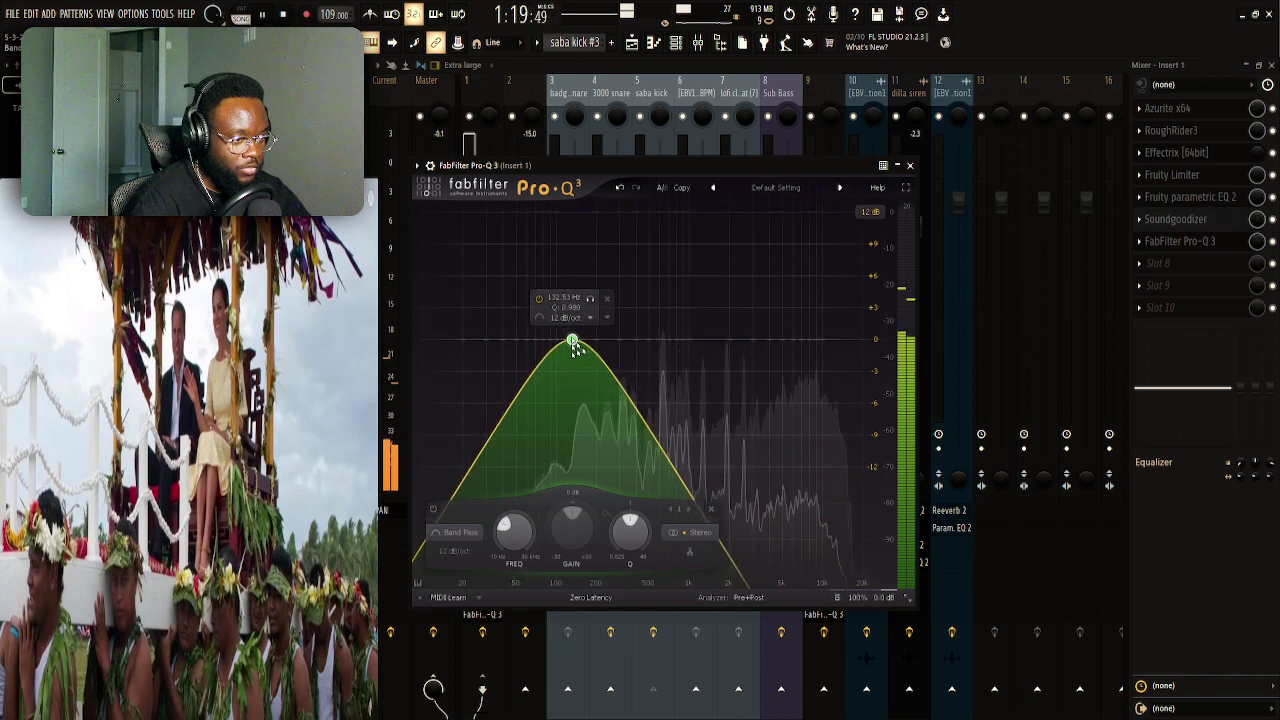
Narrow the band-pass band by raising its Q and move its frequency up between 200 and 500 Hz
mouse_move(630, 532)
left_mouse_down()
mouse_move(657, 527)
mouse_move(648, 540)
left_mouse_up()
left_click_drag(514, 528, 514, 536)
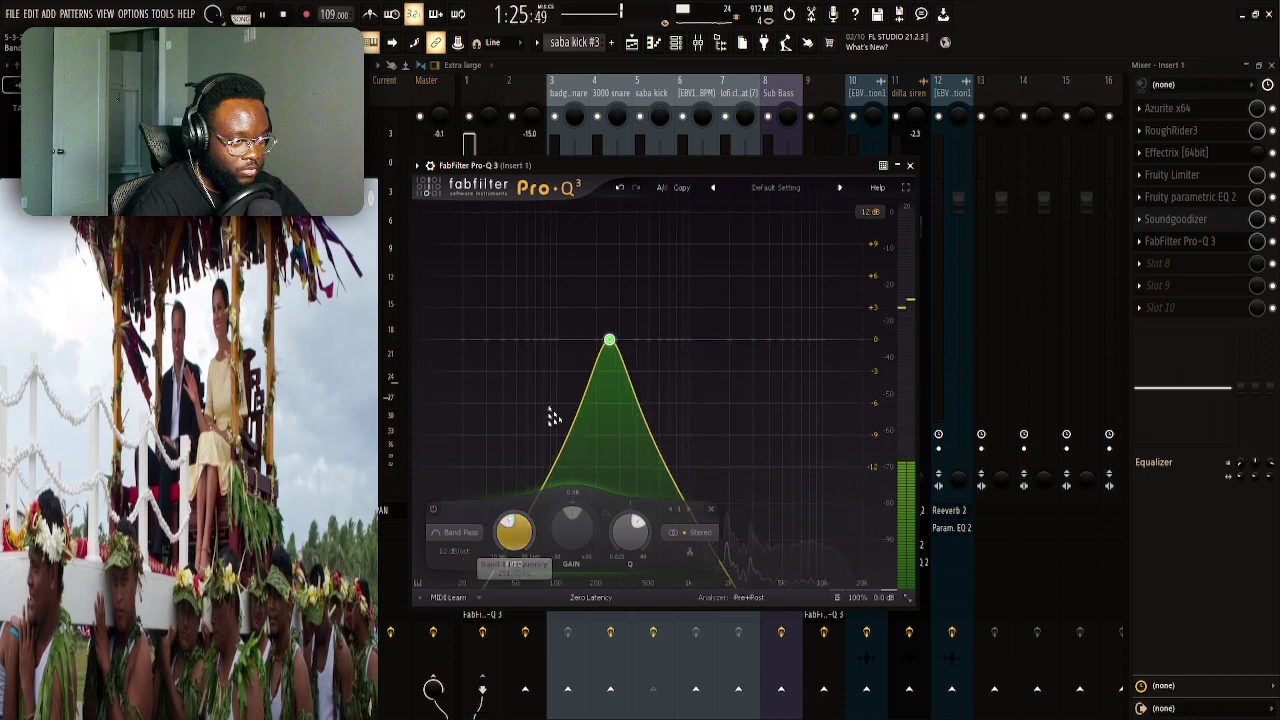
mouse_move(614, 350)
left_click_drag(614, 350, 608, 344)
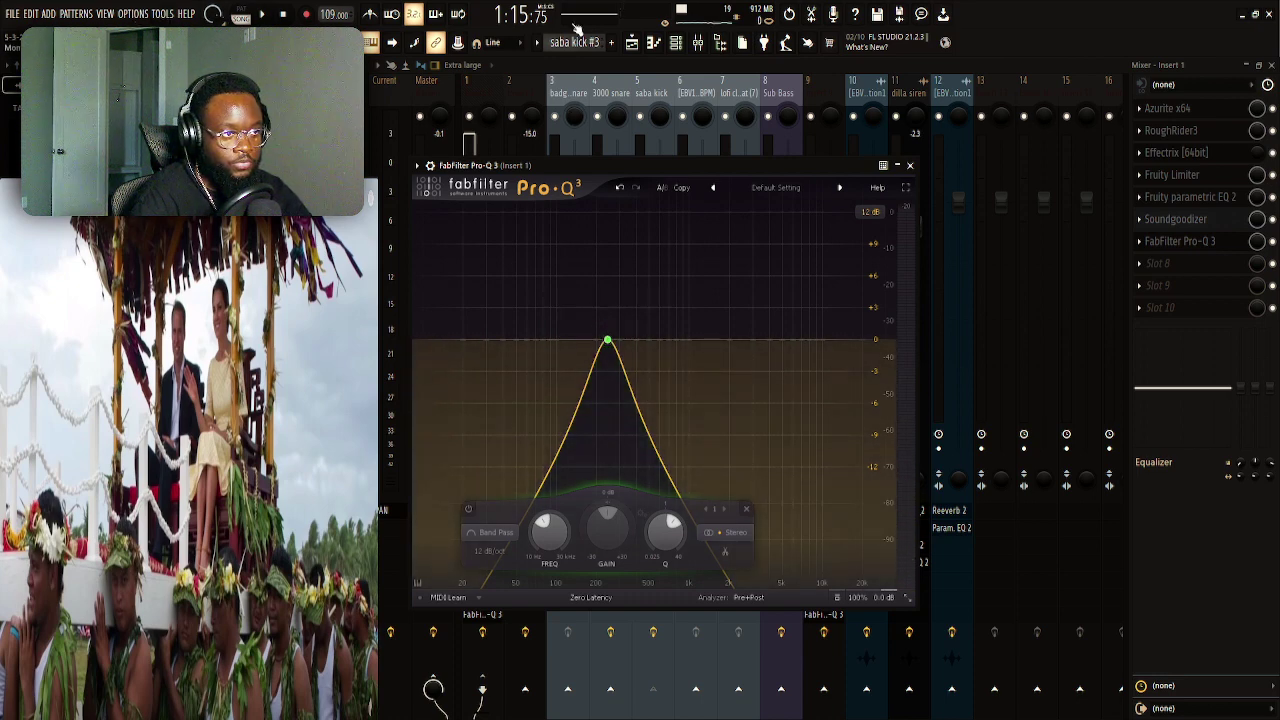
Create an automation clip for the Pro-Q 3 Band 1 Frequency on Track 15 from bar 37 and show it in the playlist
left_click(631, 42)
scroll(735, 118, "down", 3)
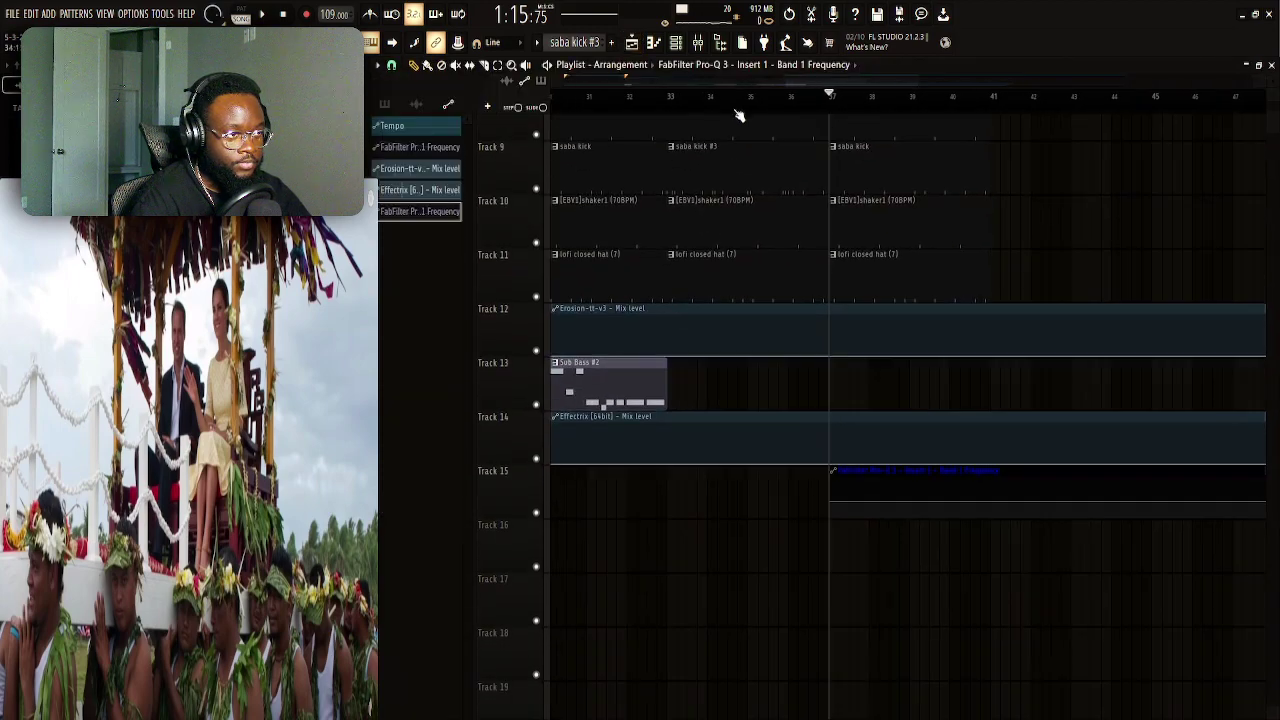
scroll(883, 412, "down", 5)
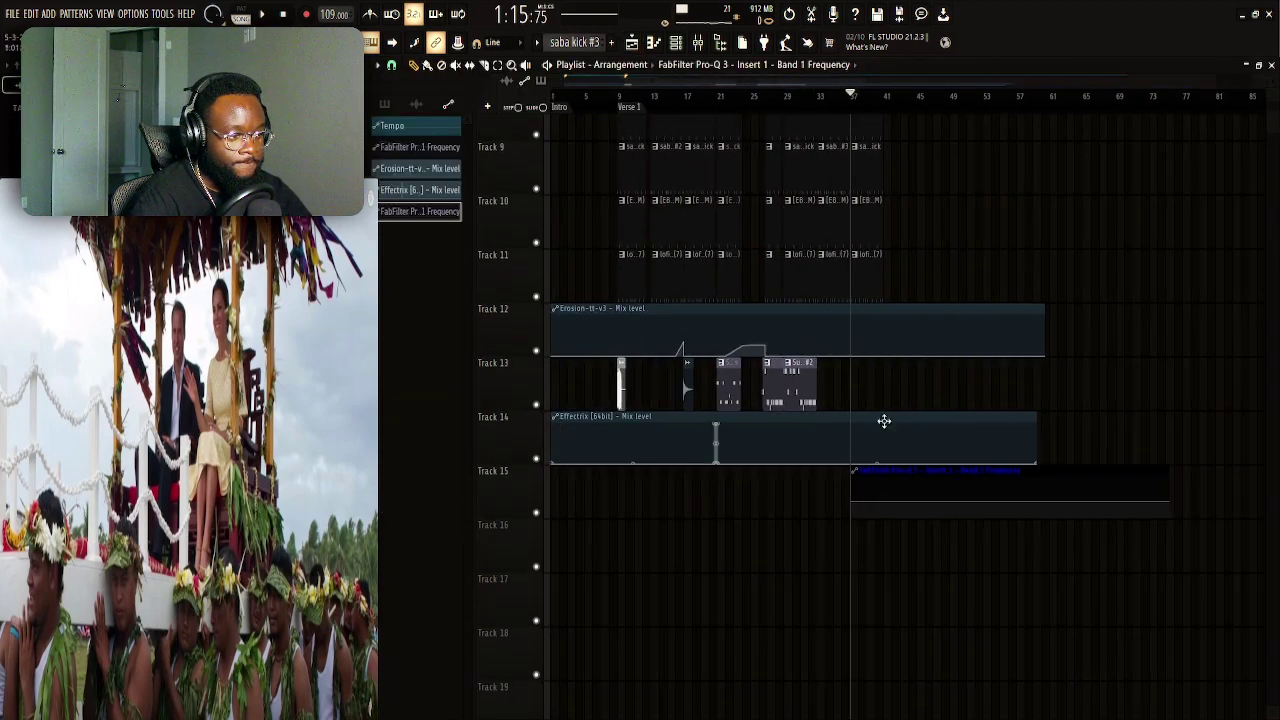
Shape the Band 1 Frequency automation into a rising ramp from bar 37 to about bar 41 and trim the clip to that length
mouse_move(878, 463)
left_mouse_down()
mouse_move(849, 483)
mouse_move(894, 471)
left_mouse_up()
left_click(870, 479)
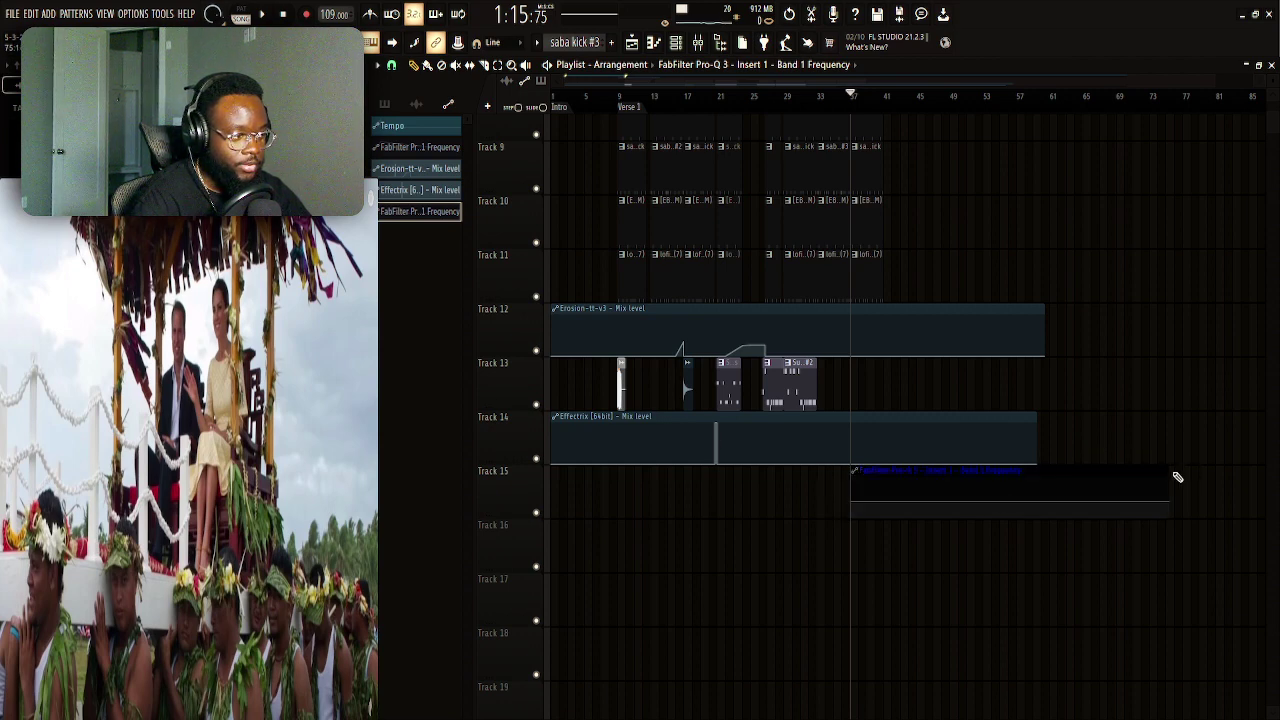
left_click_drag(1167, 471, 1202, 470)
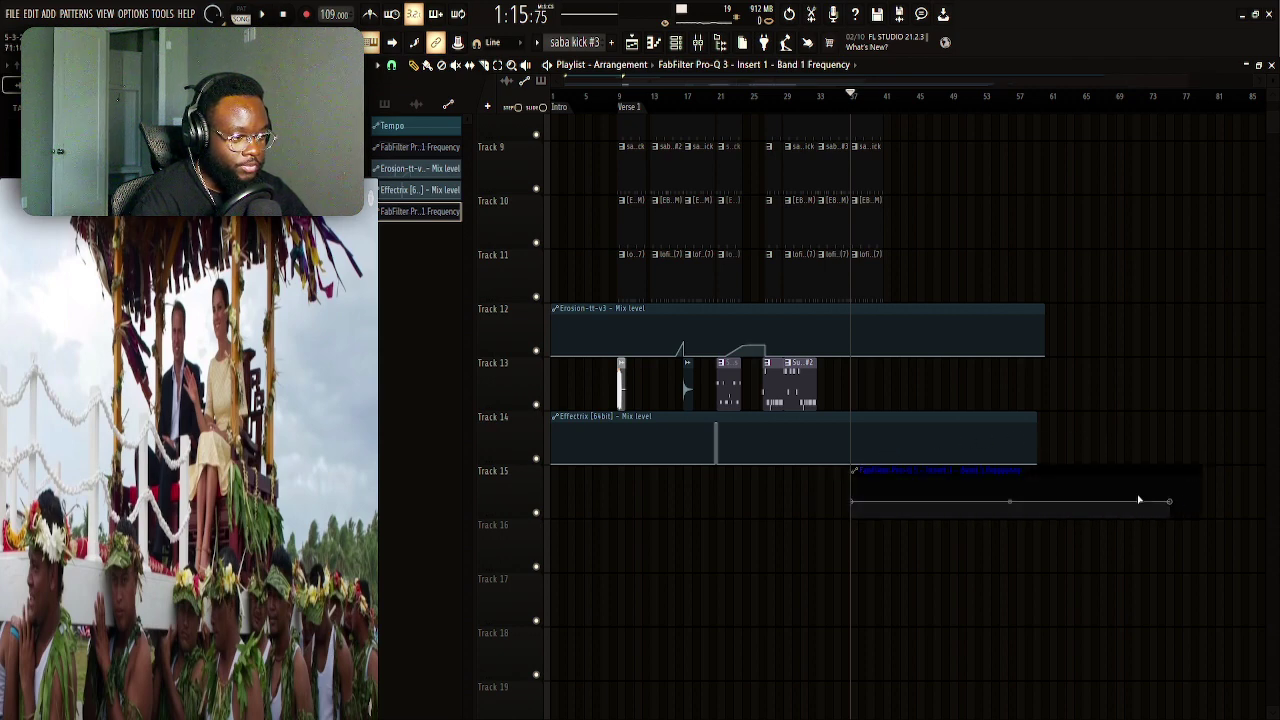
left_click_drag(1172, 501, 886, 502)
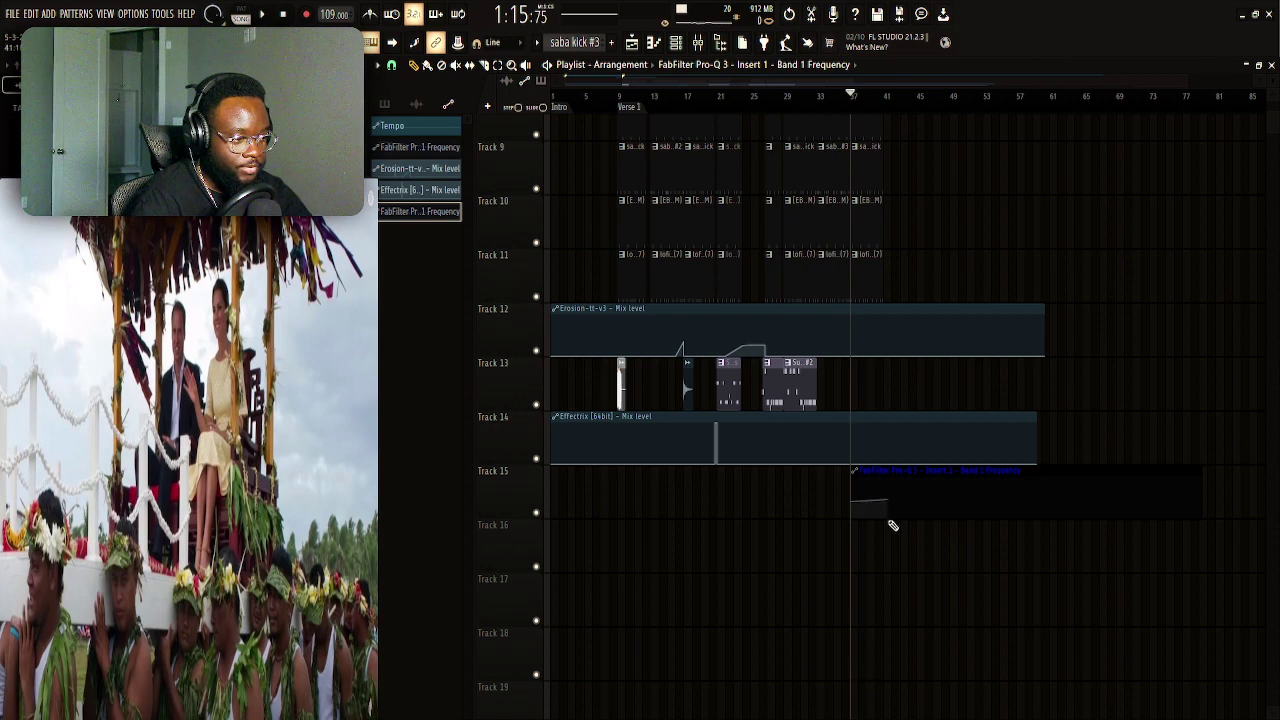
left_click_drag(890, 502, 887, 479)
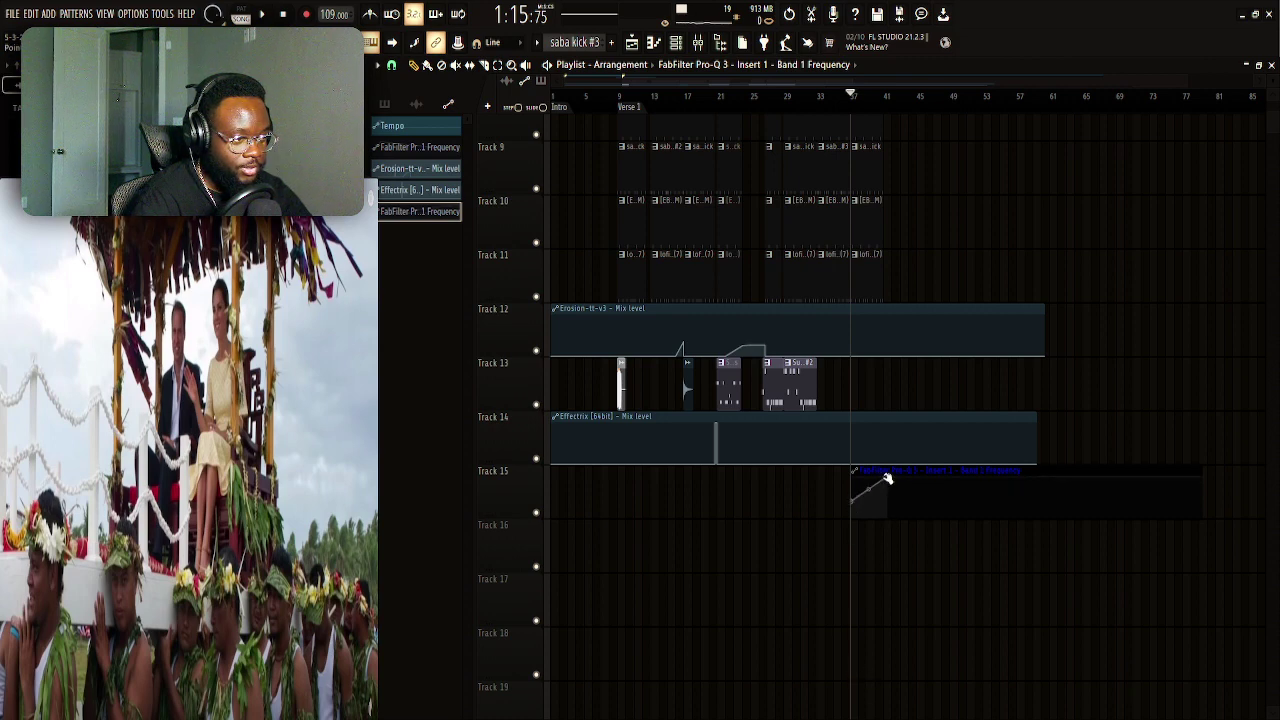
left_click_drag(1197, 470, 895, 467)
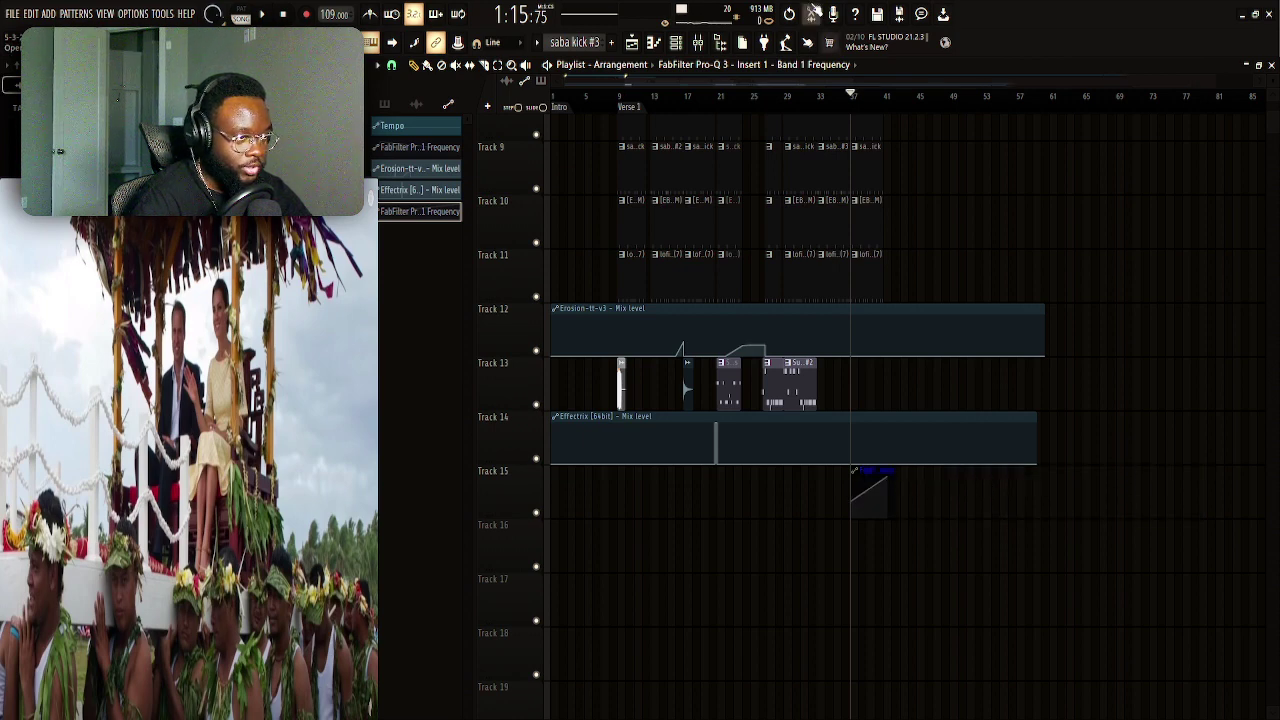
Create an automation clip for the mix level of FabFilter Pro-Q 3 on Insert 1 and place it on Track 16
left_click(698, 42)
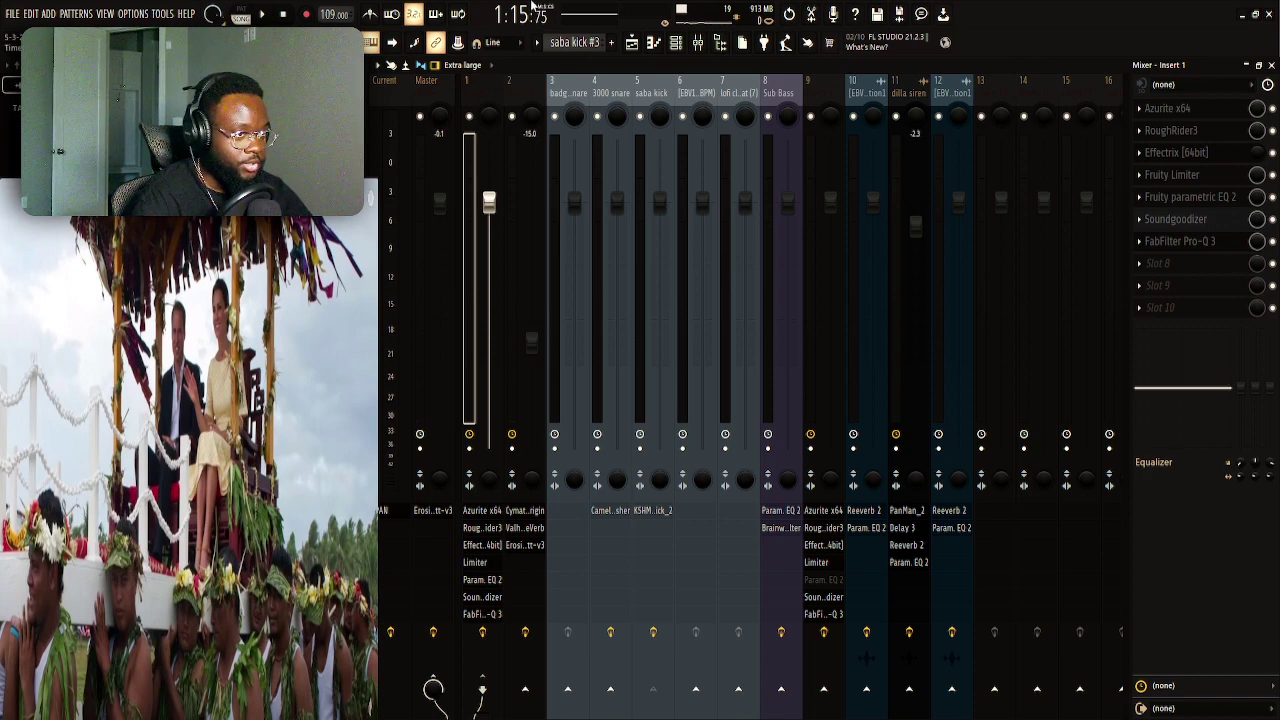
left_click(632, 42)
scroll(790, 470, "down", 2)
scroll(812, 440, "up", 1)
left_click_drag(887, 459, 587, 459)
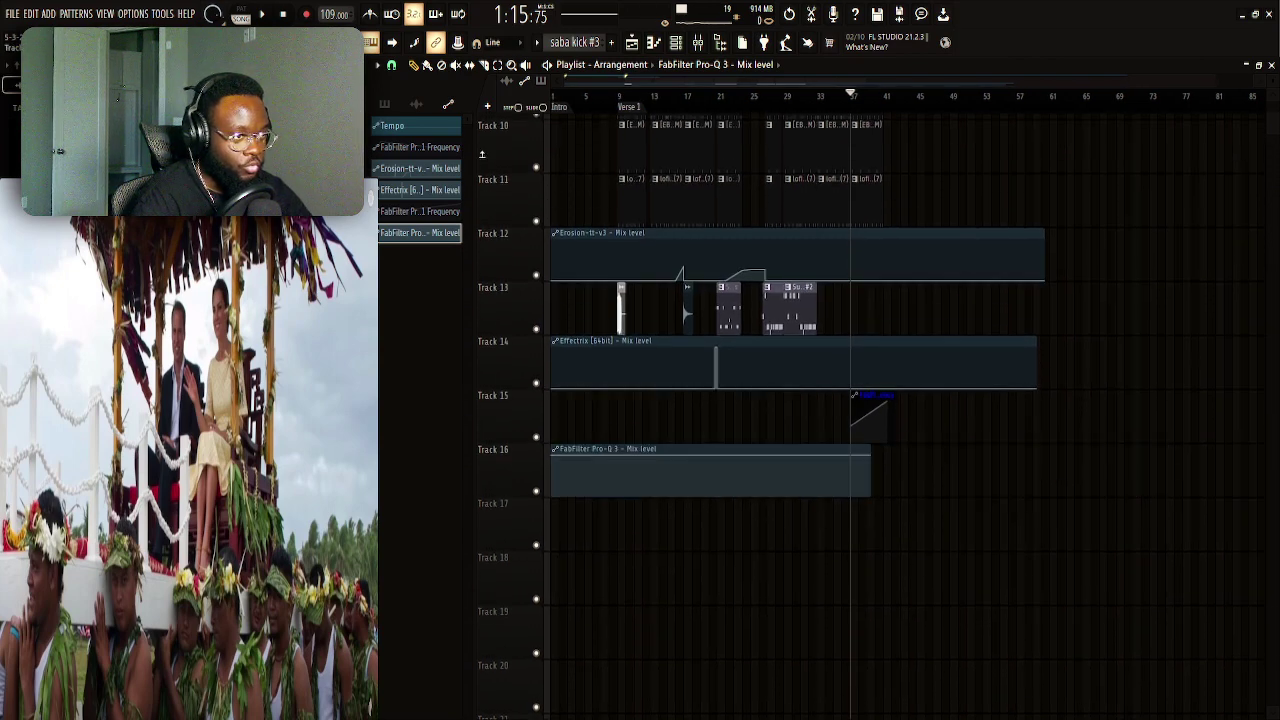
Lengthen the Pro-Q 3 mix level clip beyond bar 41 and add a control point at bar 37
scroll(837, 557, "up", 3)
left_click_drag(870, 622, 852, 647)
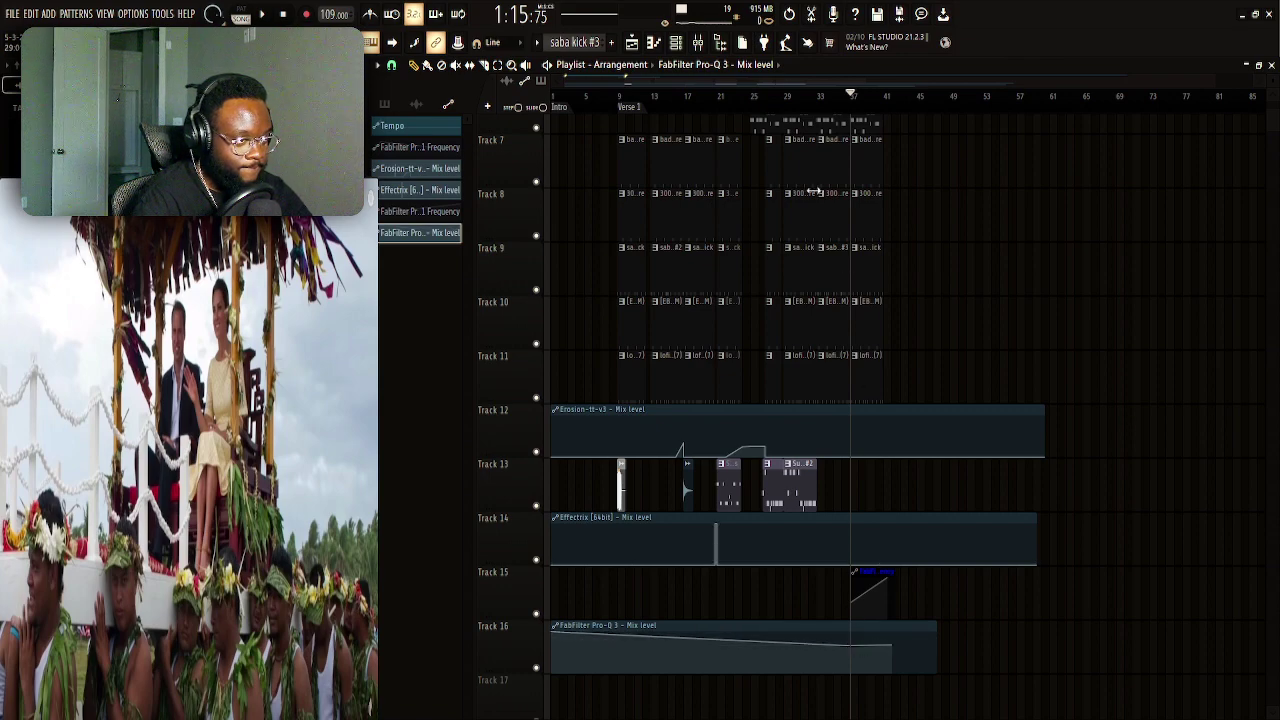
scroll(848, 118, "up", 3)
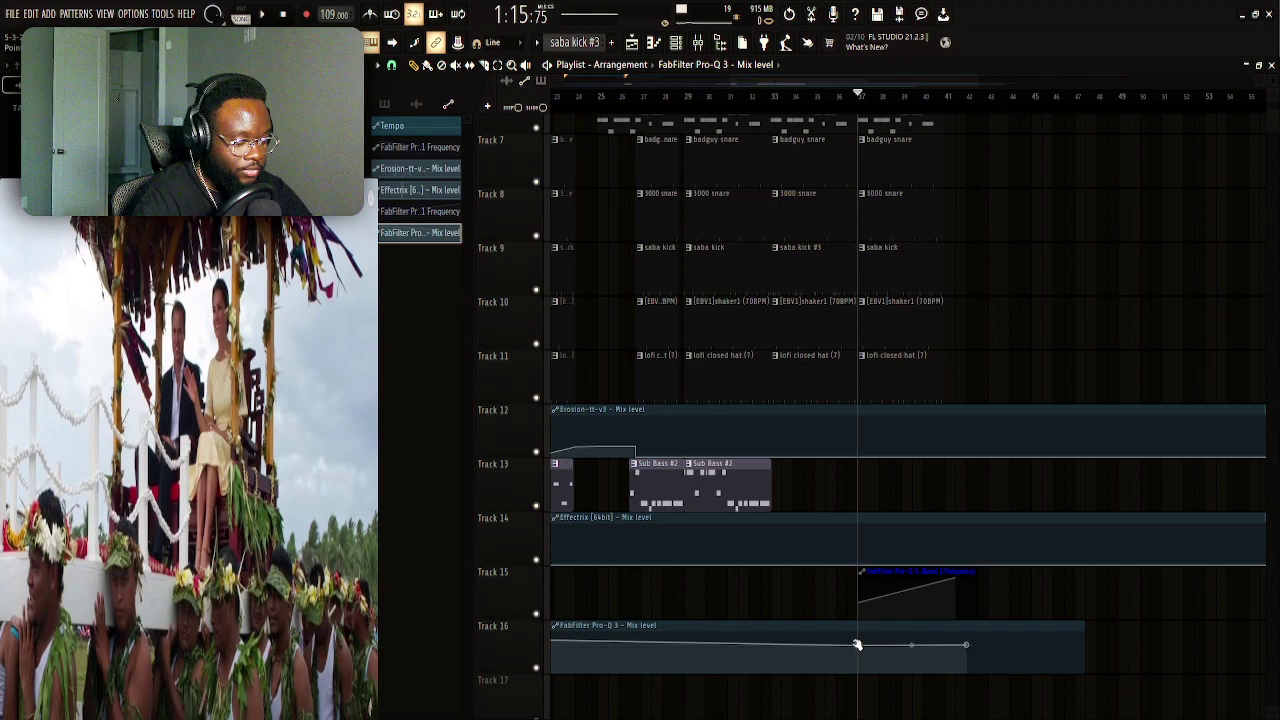
scroll(862, 170, "down", 1)
scroll(840, 106, "down", 3)
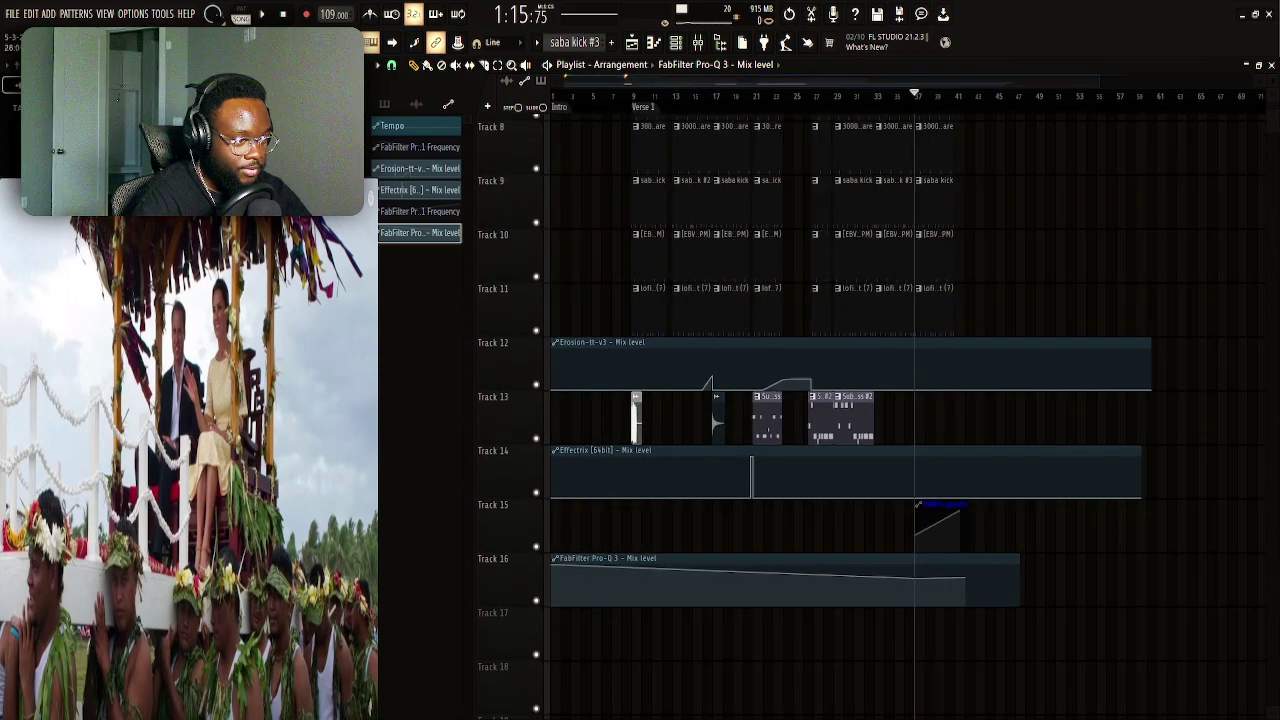
Hold the Pro-Q 3 mix level at zero until bar 37, ramp it up by about bar 38 and keep it high to bar 42
mouse_move(560, 580)
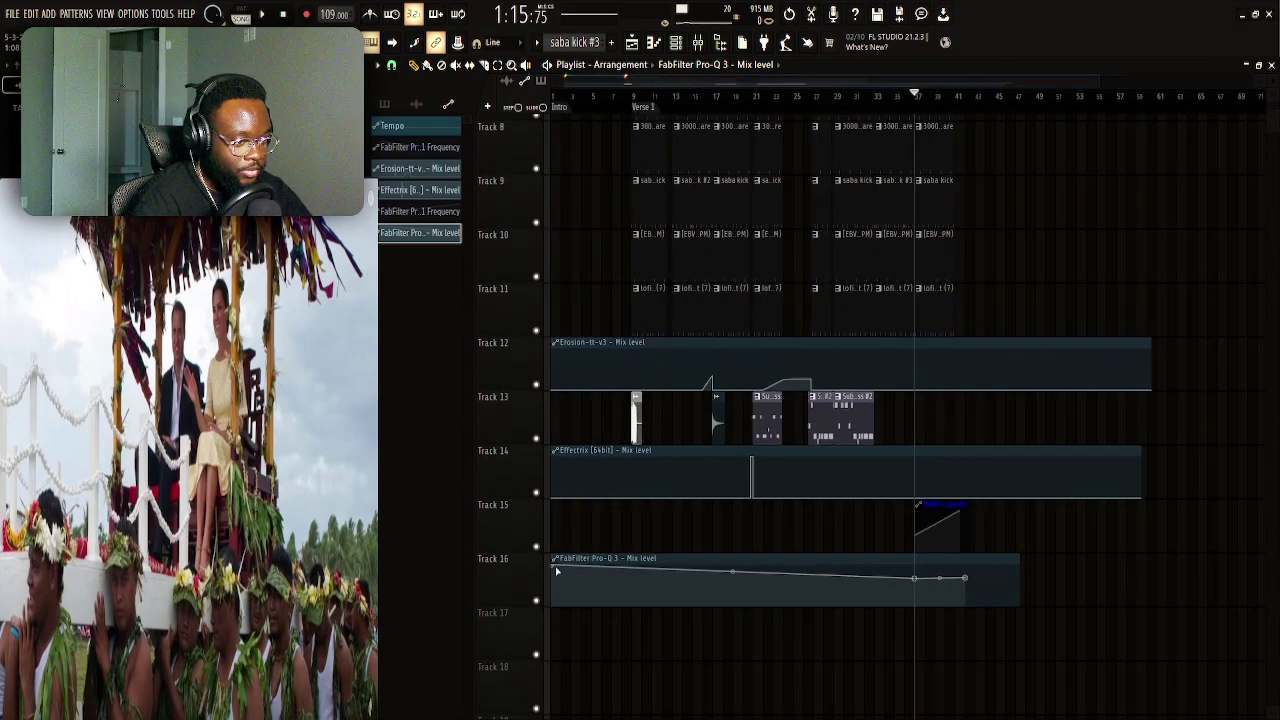
left_click_drag(556, 567, 553, 604)
left_click_drag(754, 593, 922, 534)
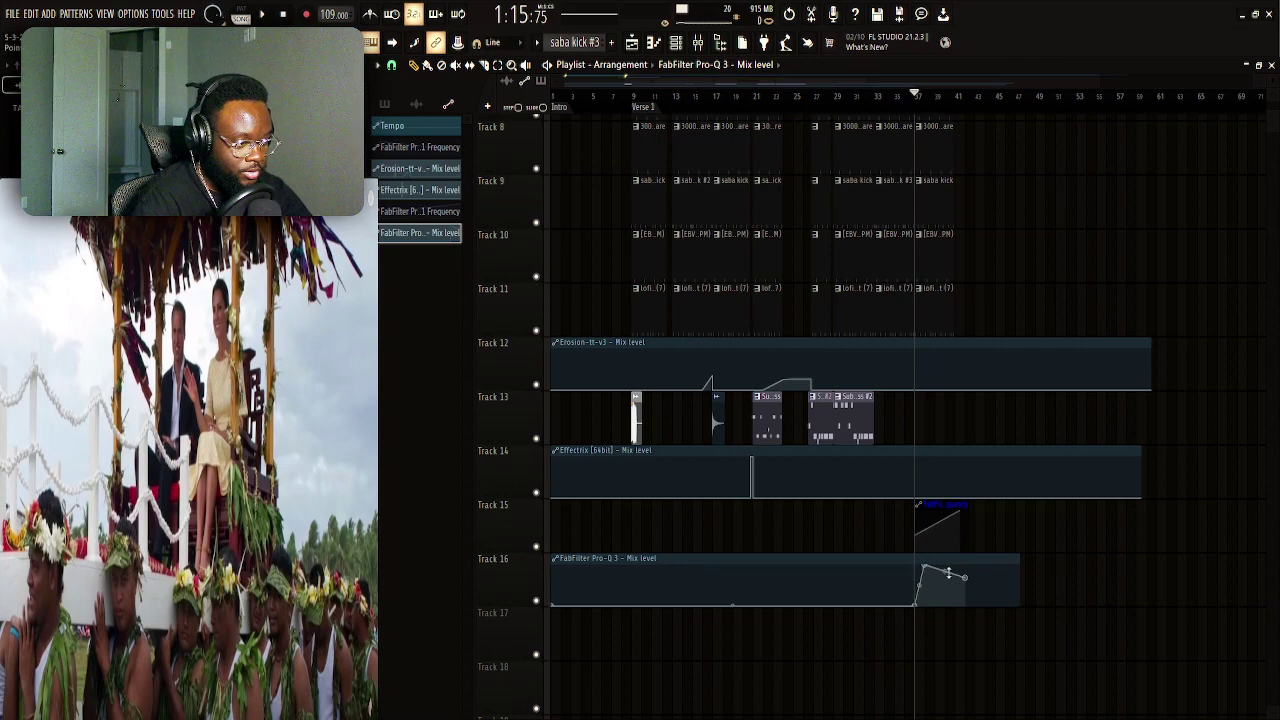
left_click_drag(966, 578, 969, 564)
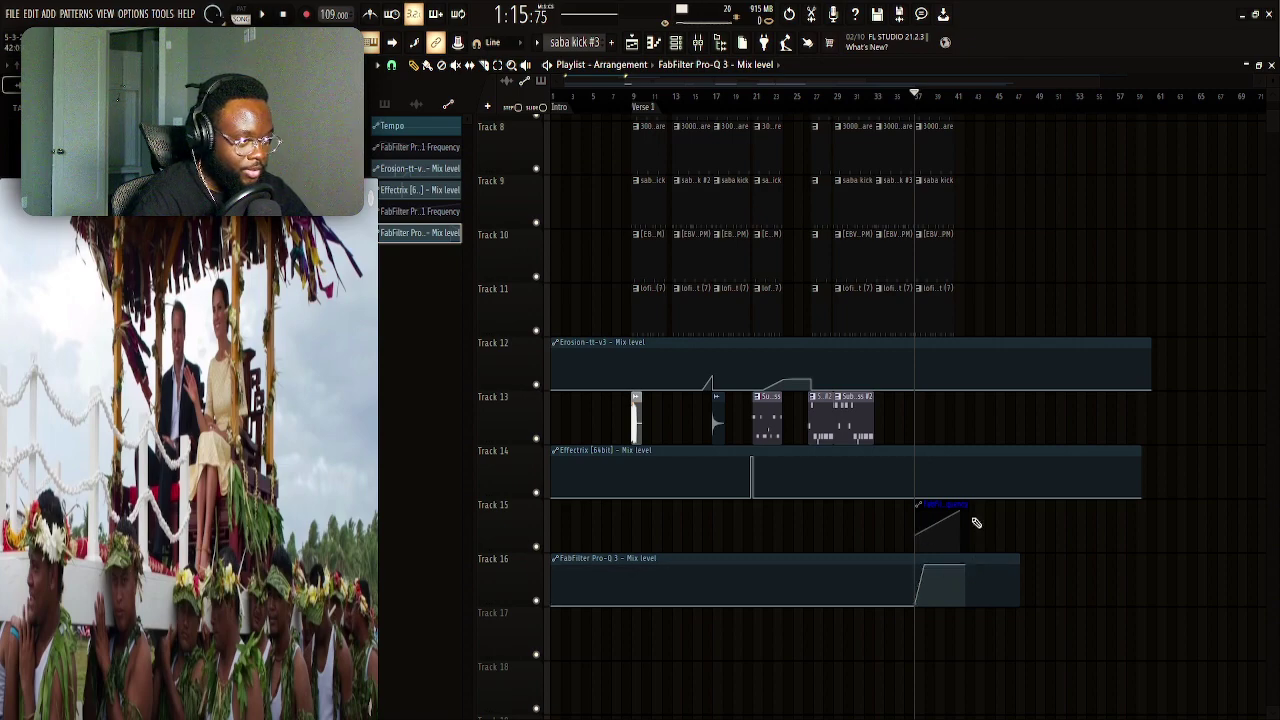
Add a point near bar 41 in the mix level automation and drop the level straight to zero there
scroll(970, 115, "up", 6)
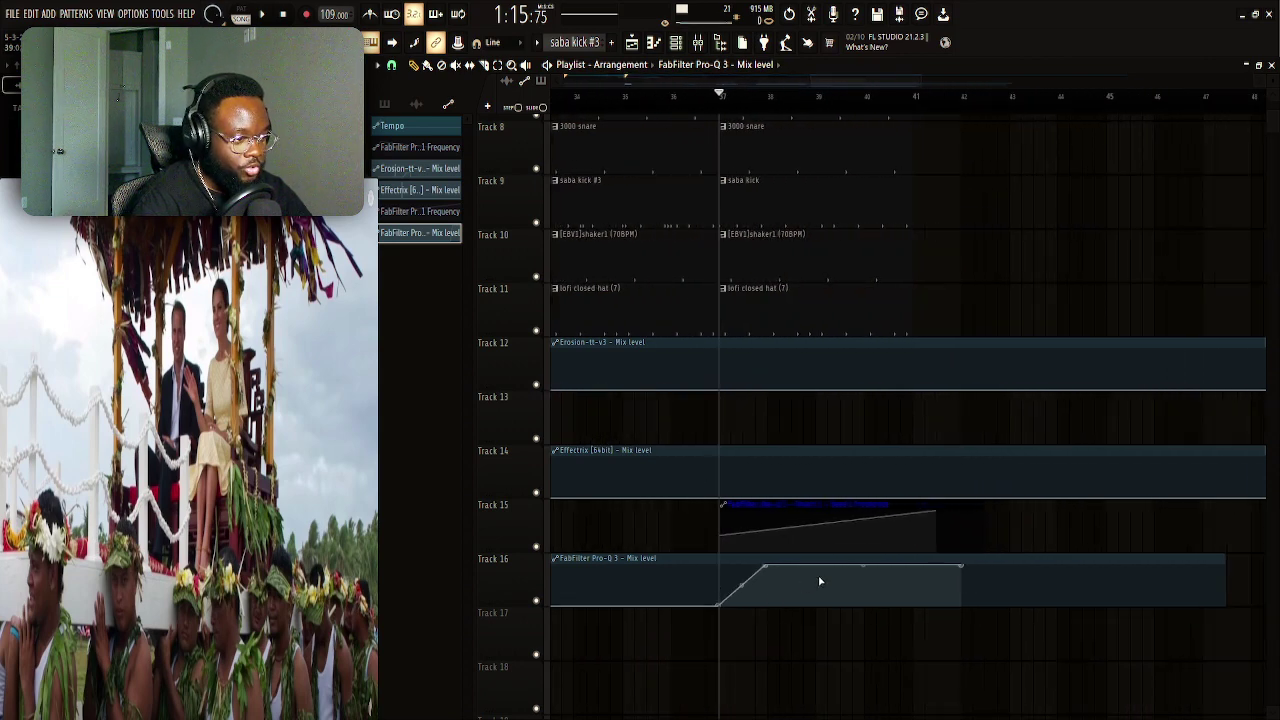
scroll(946, 411, "up", 1)
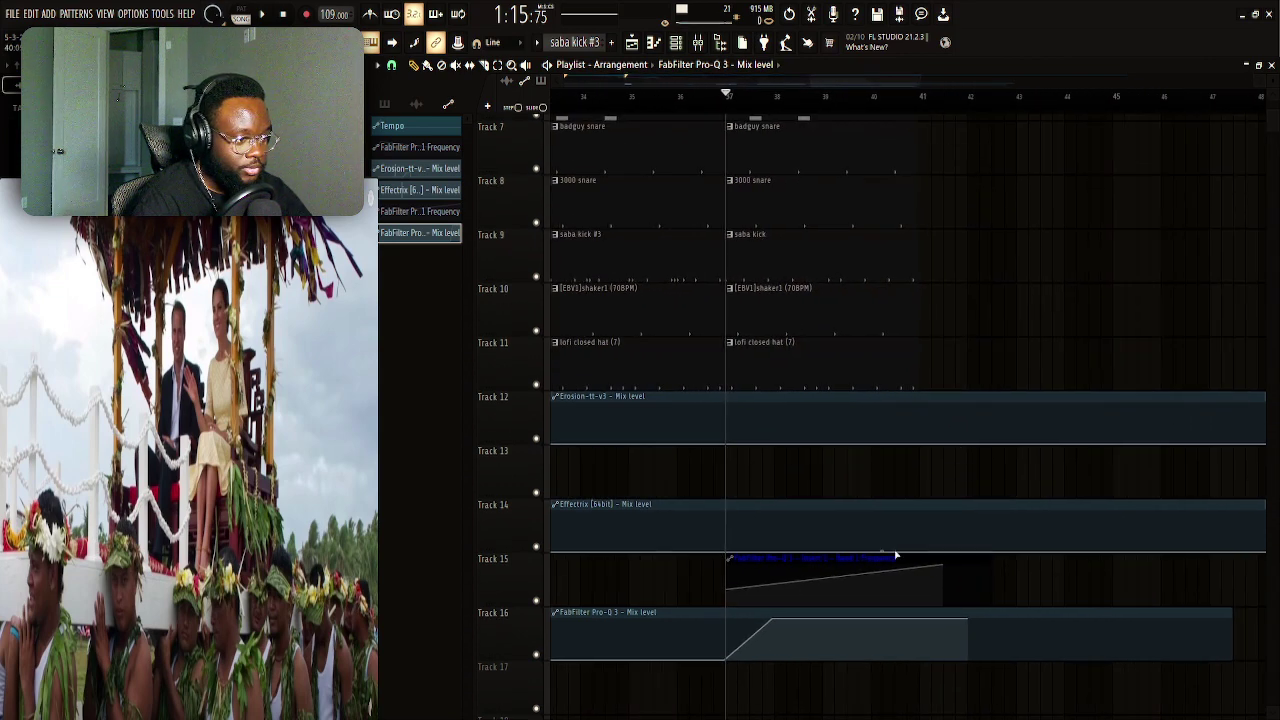
right_click(934, 621)
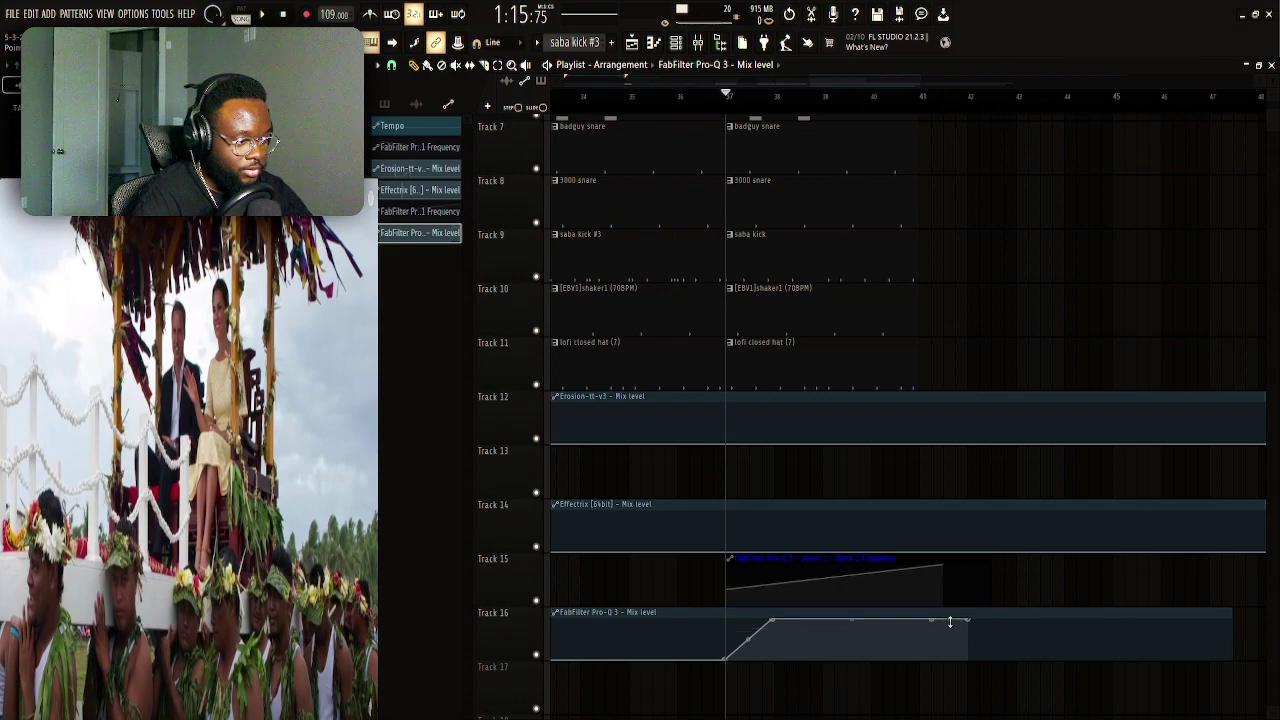
left_click_drag(970, 627, 937, 697)
Place the playhead at bar 41 and align the end of the frequency ramp and the mix level's drop to it
scroll(979, 386, "up", 1)
scroll(979, 386, "up", 4)
scroll(789, 389, "down", 2)
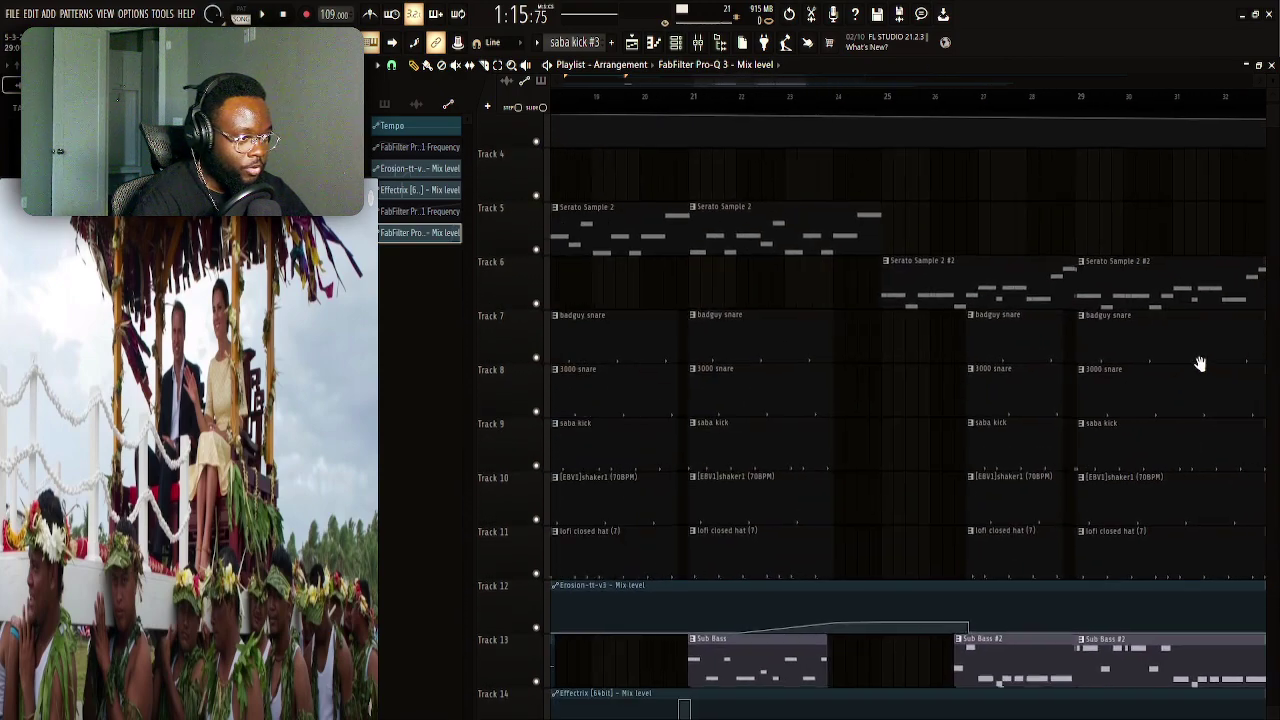
scroll(828, 410, "down", 5)
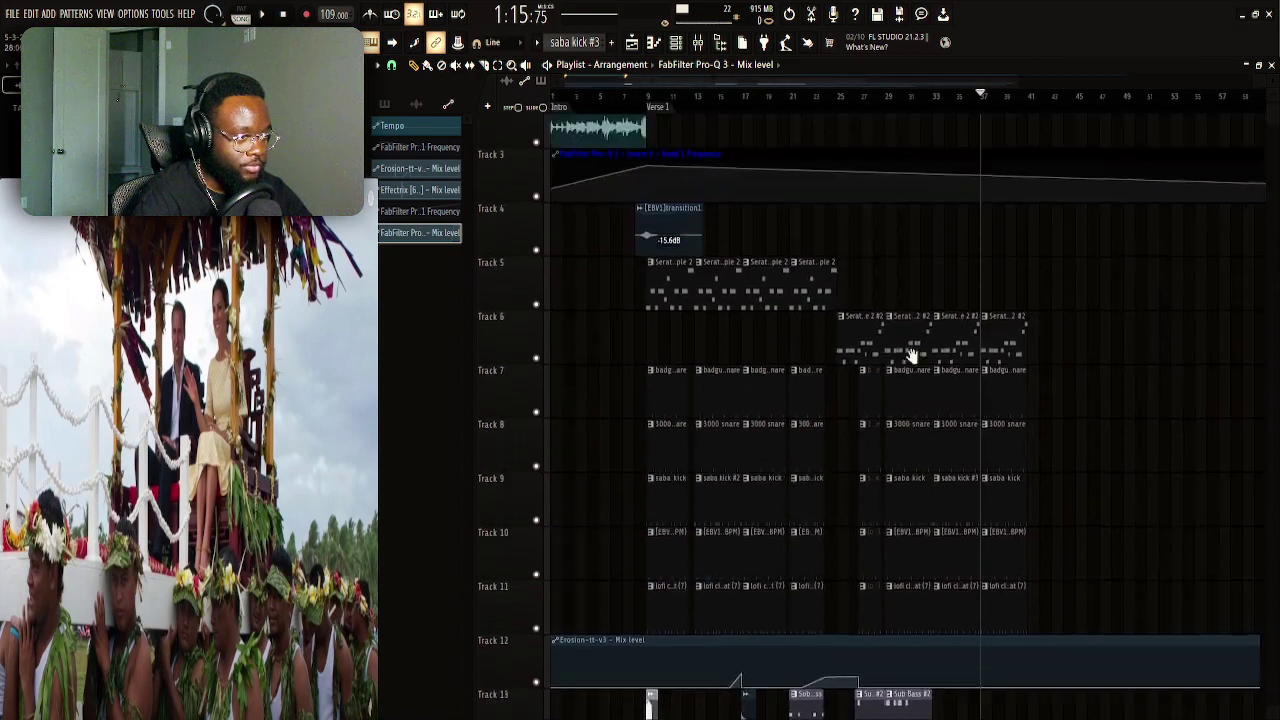
scroll(964, 462, "down", 8)
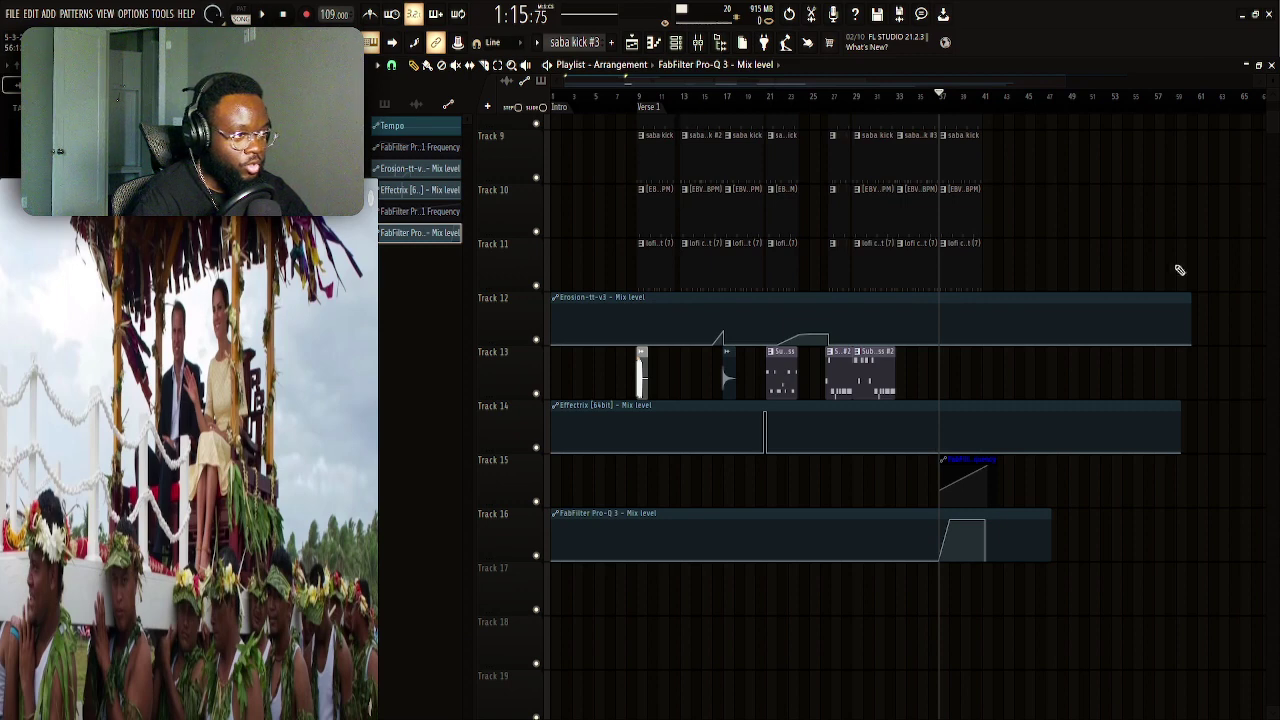
scroll(1019, 96, "up", 3)
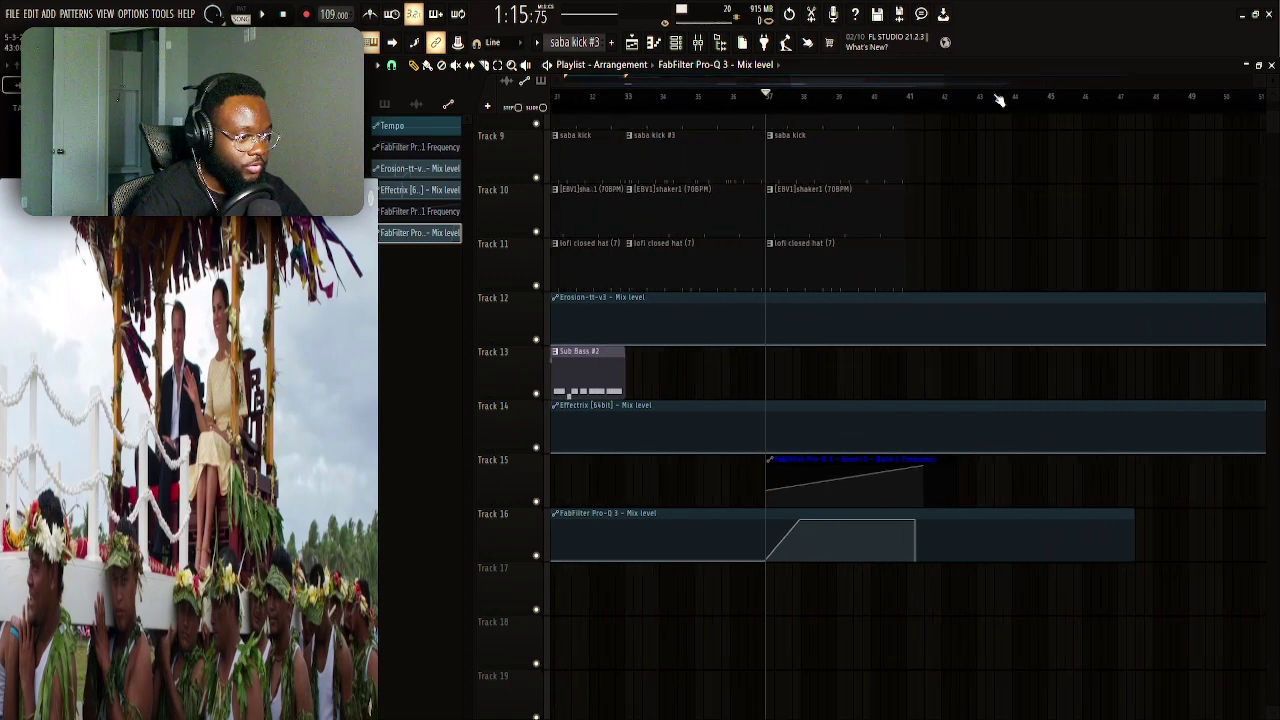
left_click(905, 96)
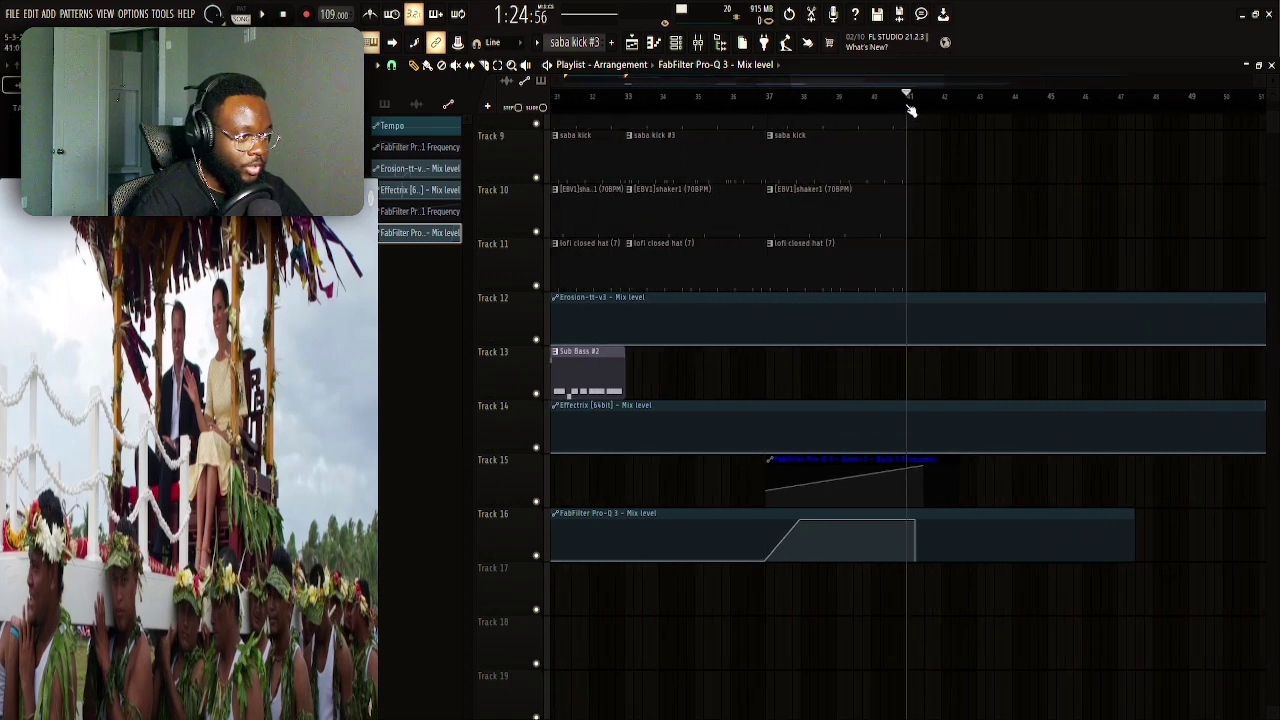
left_click_drag(922, 463, 920, 514)
left_click(913, 517)
right_click(920, 568)
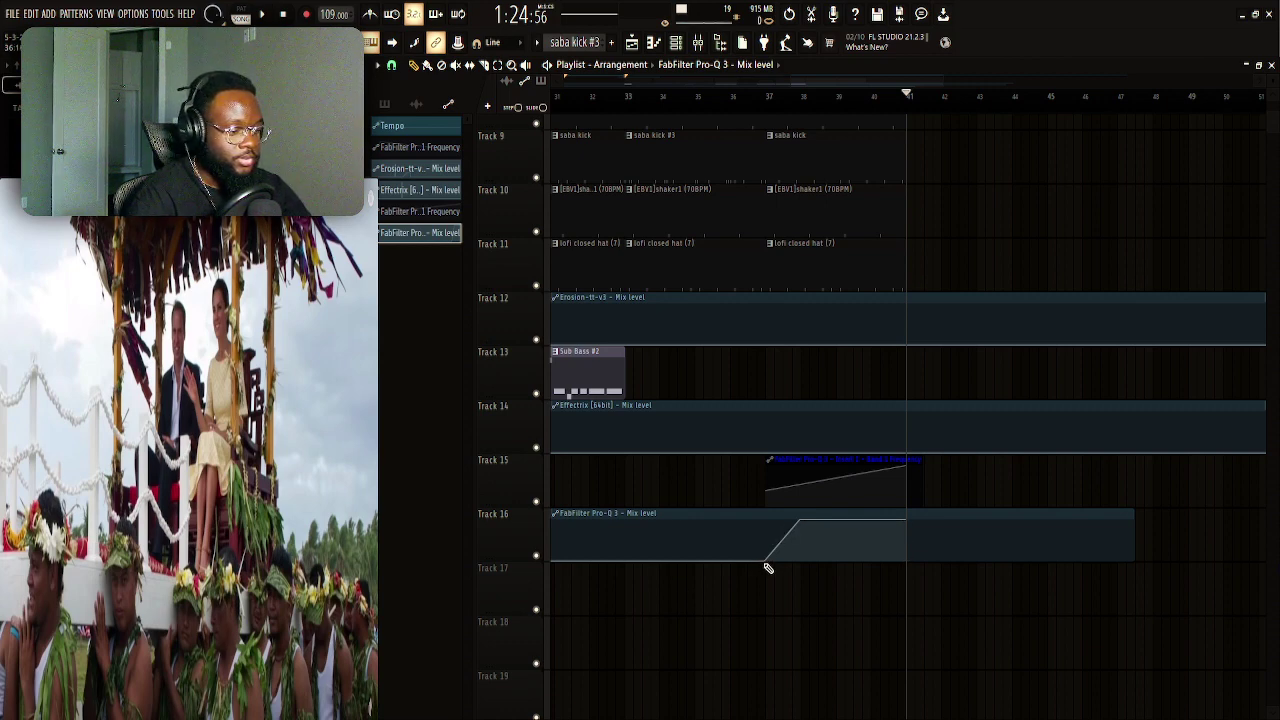
Start the mix level ramp at bar 36, peaking before bar 38, and extend the clip with a zero level to about bar 60
left_click_drag(768, 568, 734, 568)
mouse_move(802, 521)
left_mouse_down()
mouse_move(771, 517)
mouse_move(791, 511)
left_mouse_up()
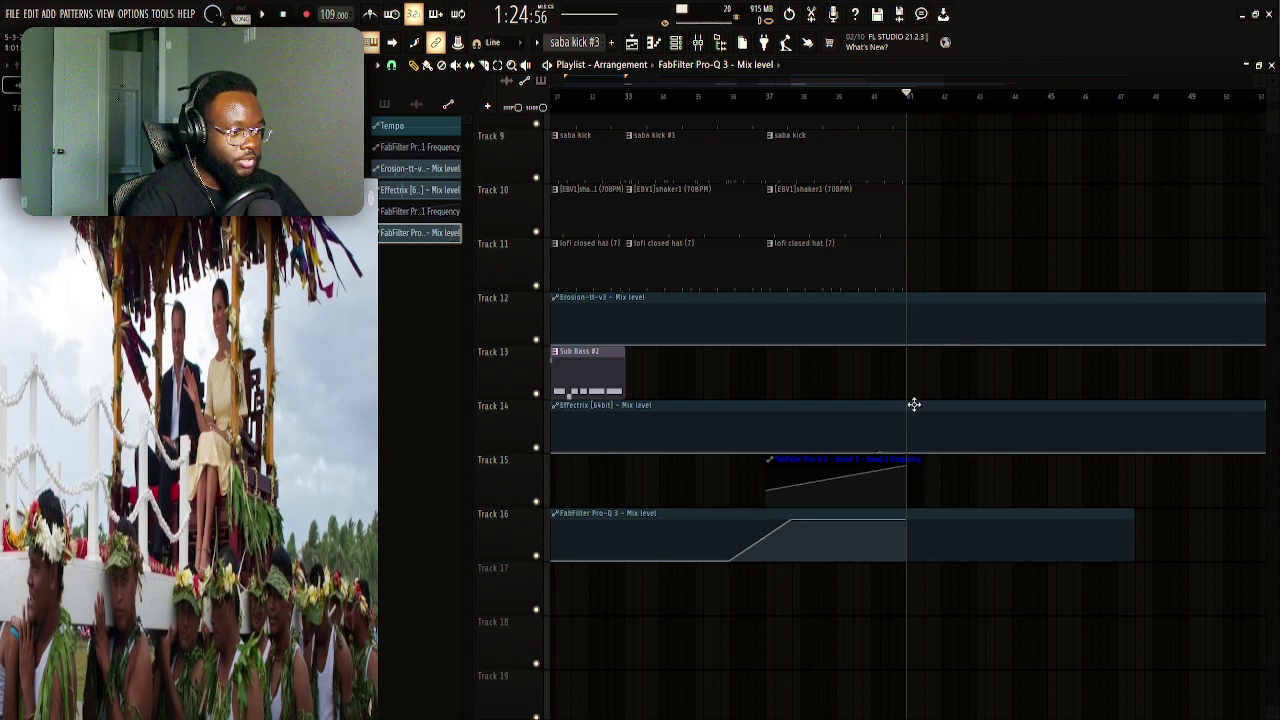
left_click_drag(956, 552, 1130, 590)
scroll(830, 113, "down", 5)
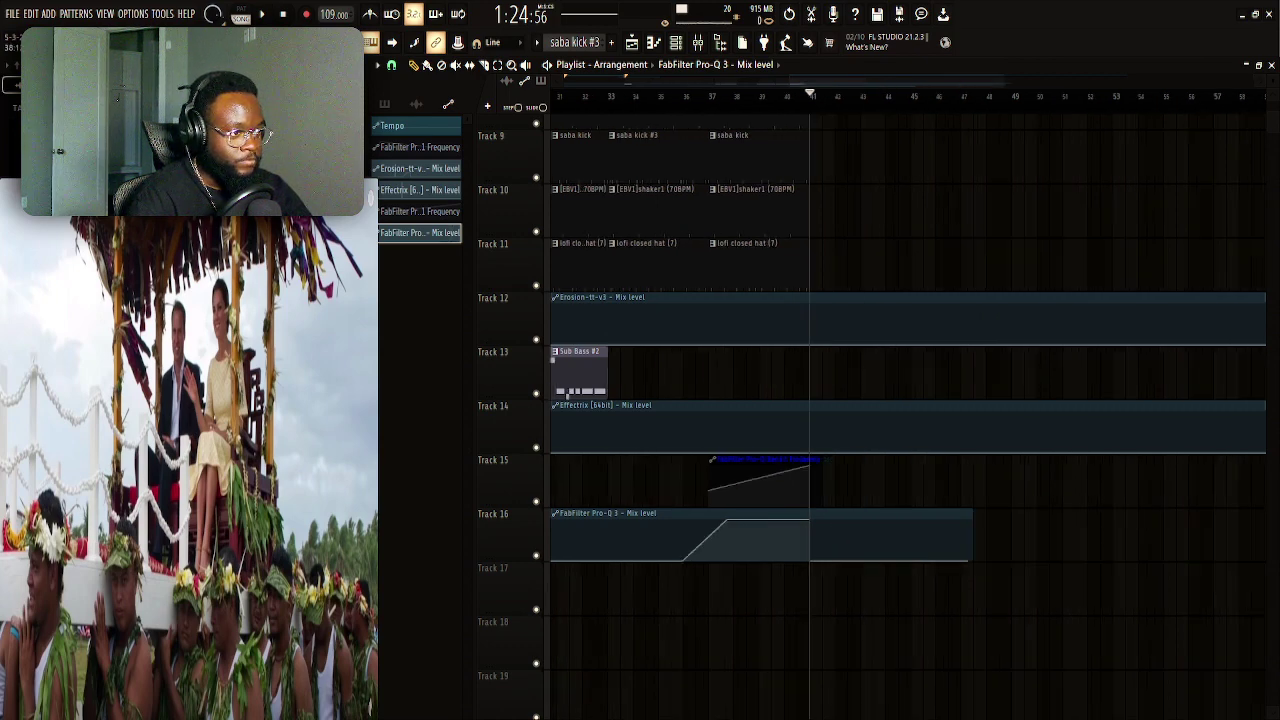
left_click_drag(877, 513, 966, 522)
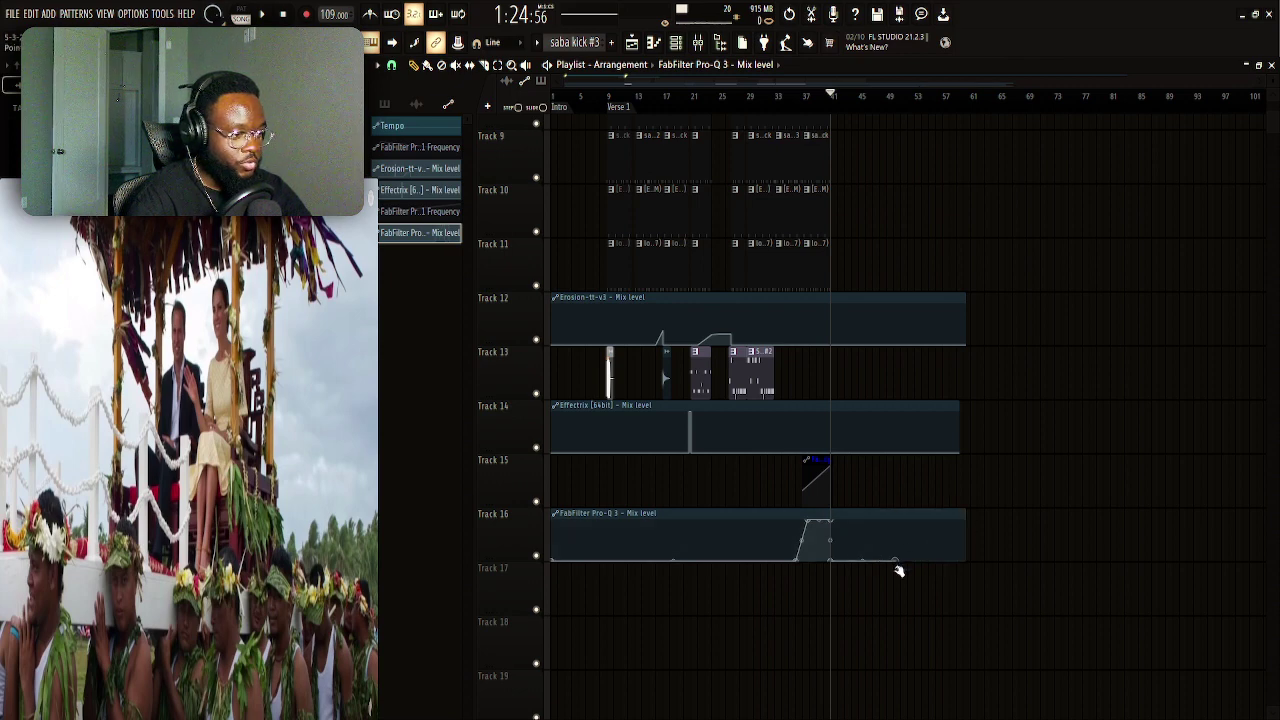
Play the arrangement from about bar 33 to check the lead-in to the Pro-Q 3 filter automation
left_click(778, 88)
key("space")
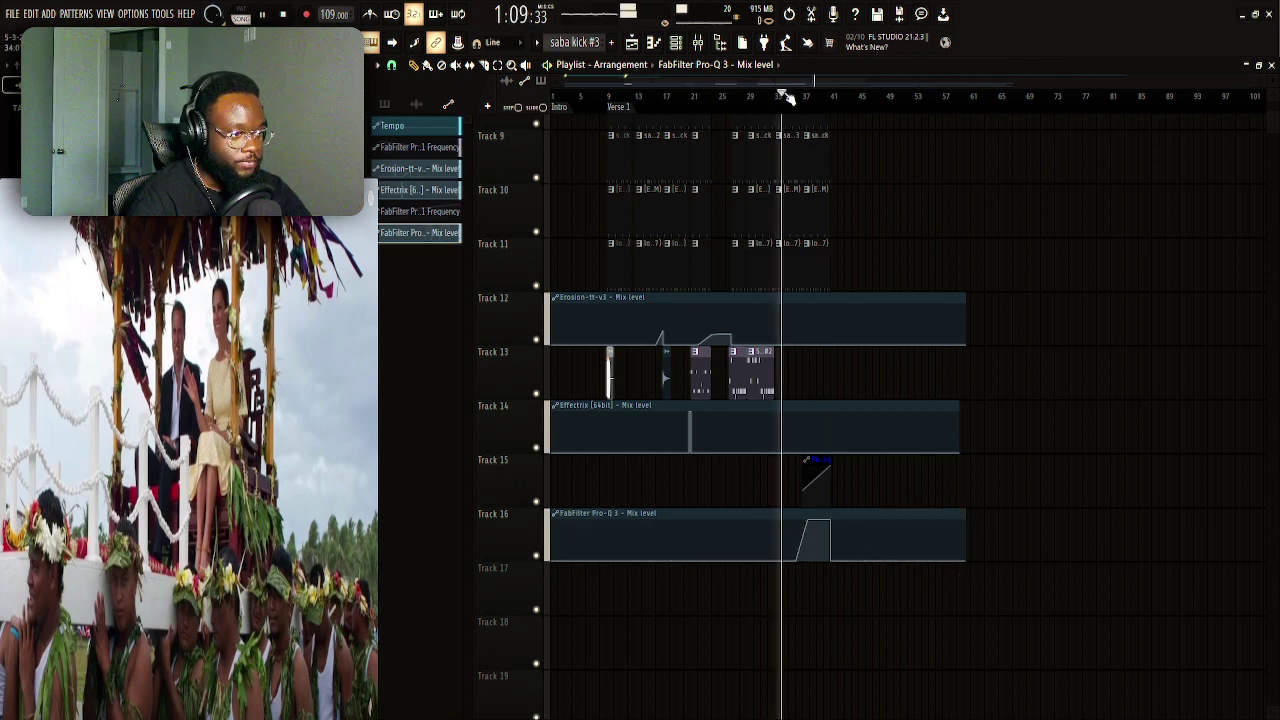
scroll(780, 92, "up", 4)
scroll(787, 141, "up", 3)
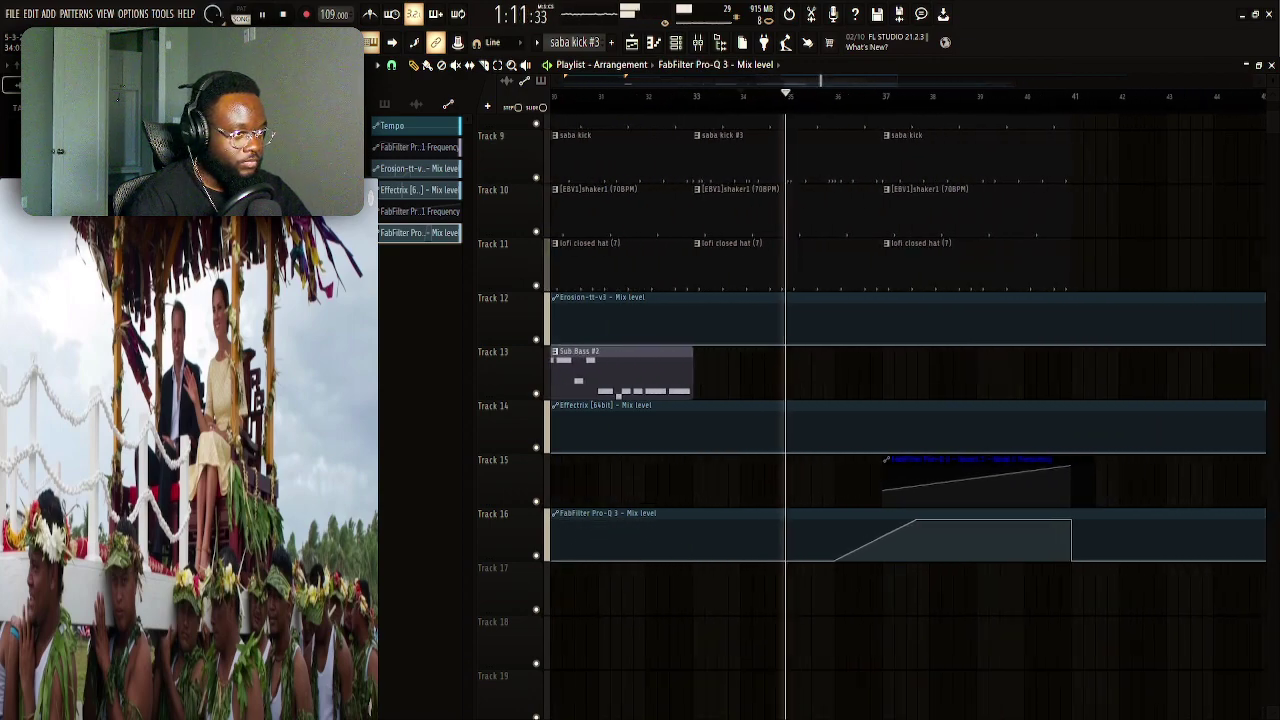
scroll(766, 317, "up", 3)
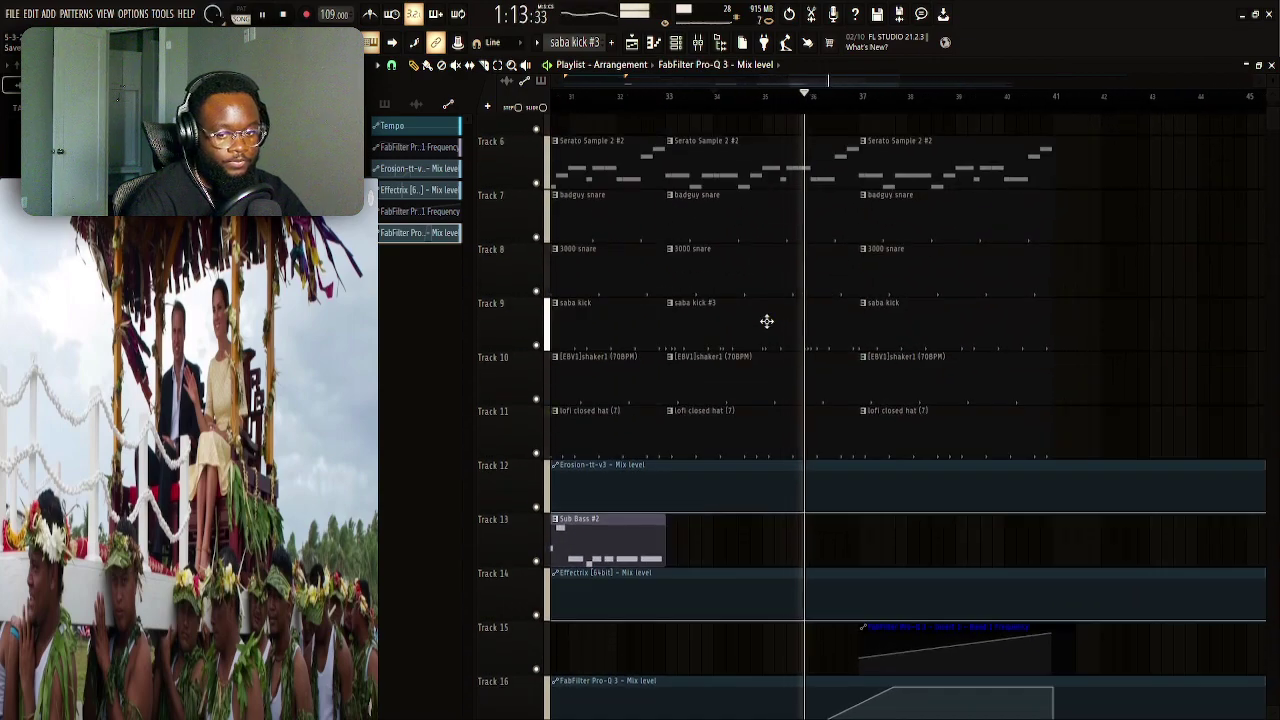
Shorten the drum pattern clips starting at bar 37 on Tracks 7 to 11 so they end at bar 39
scroll(790, 280, "down", 2)
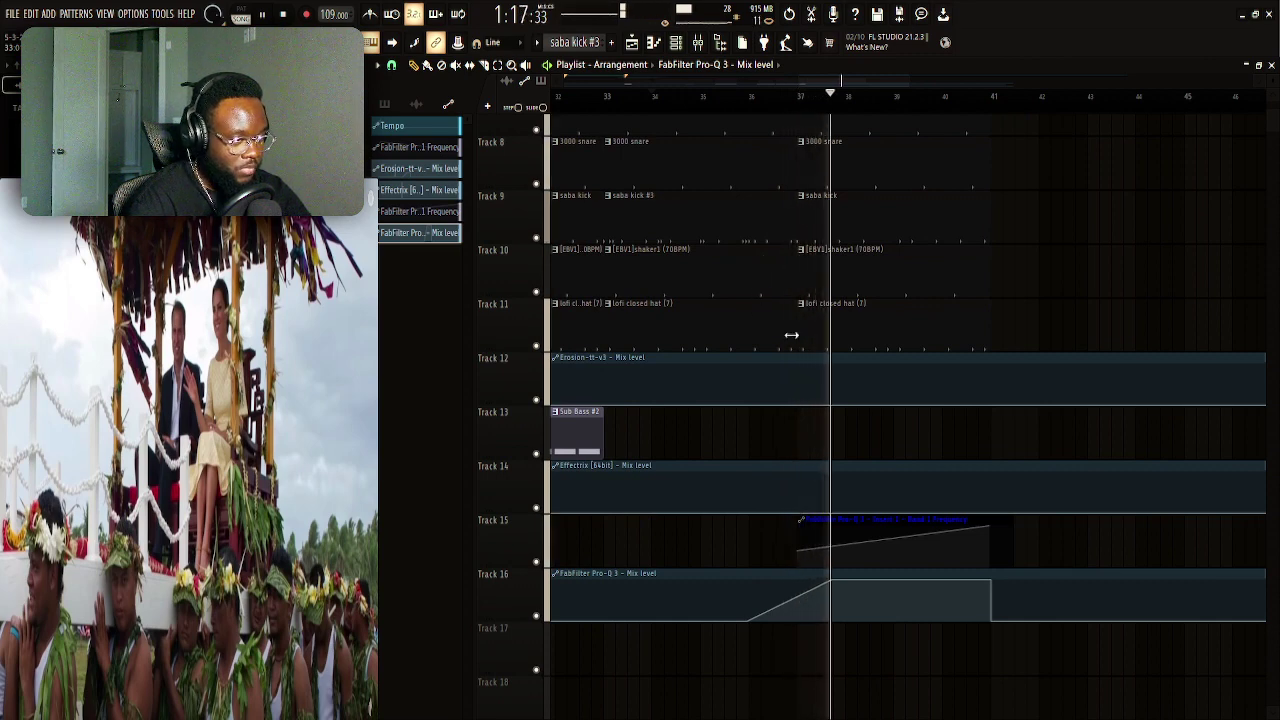
scroll(855, 428, "up", 1)
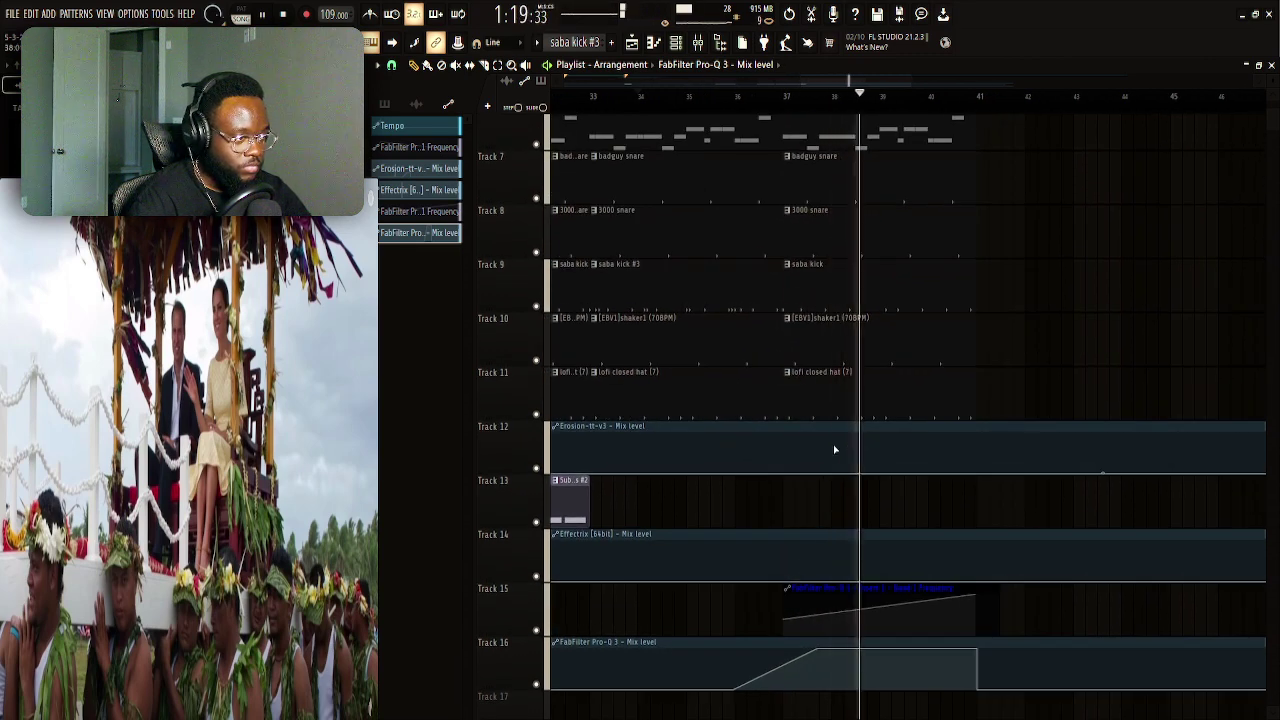
left_click_drag(983, 155, 934, 405)
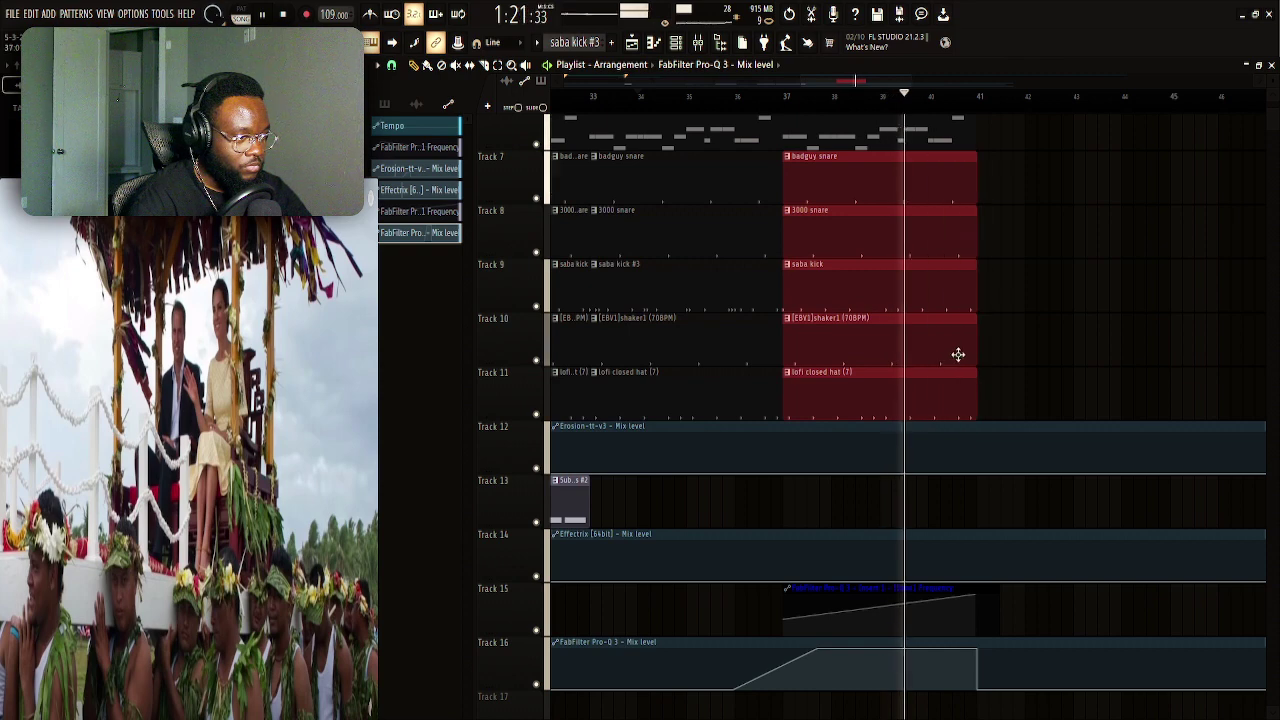
left_click_drag(974, 366, 883, 369)
Play the arrangement from bar 39 to audition the section after the shortened drum clips
key("space")
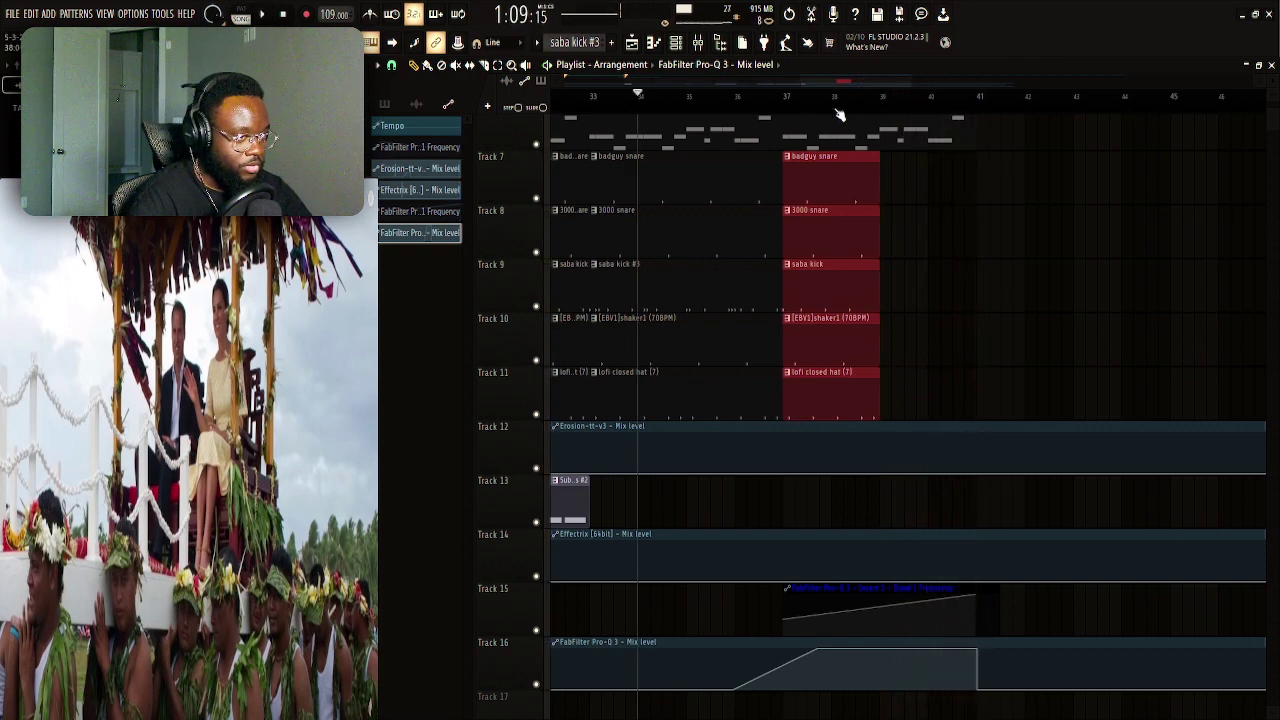
key("space")
left_click_drag(938, 102, 976, 106)
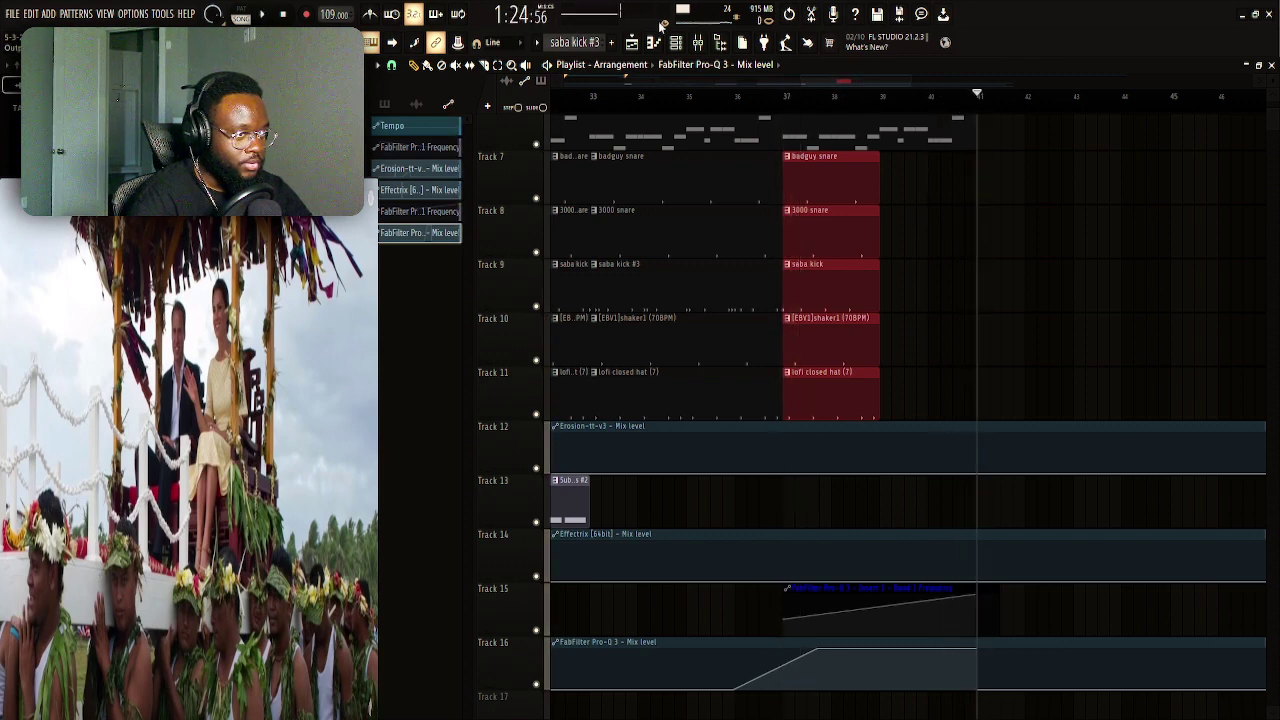
left_click_drag(891, 104, 882, 102)
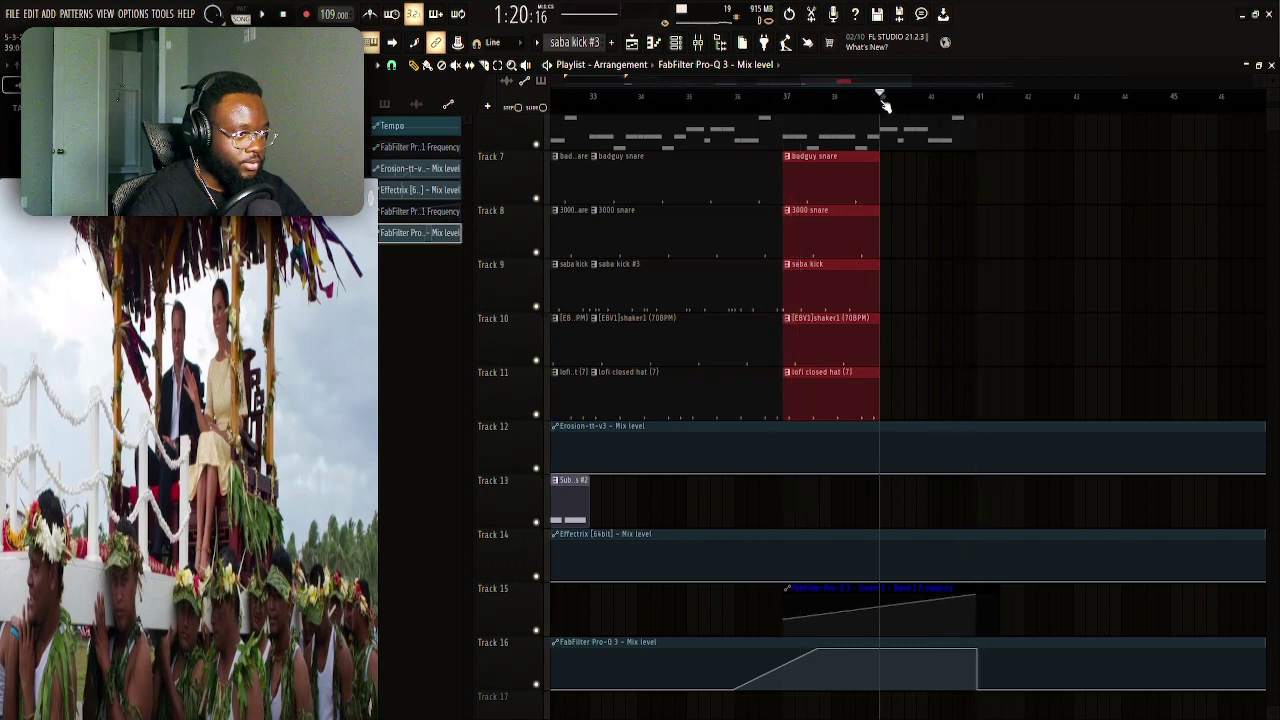
key("space")
key("space")
key("space")
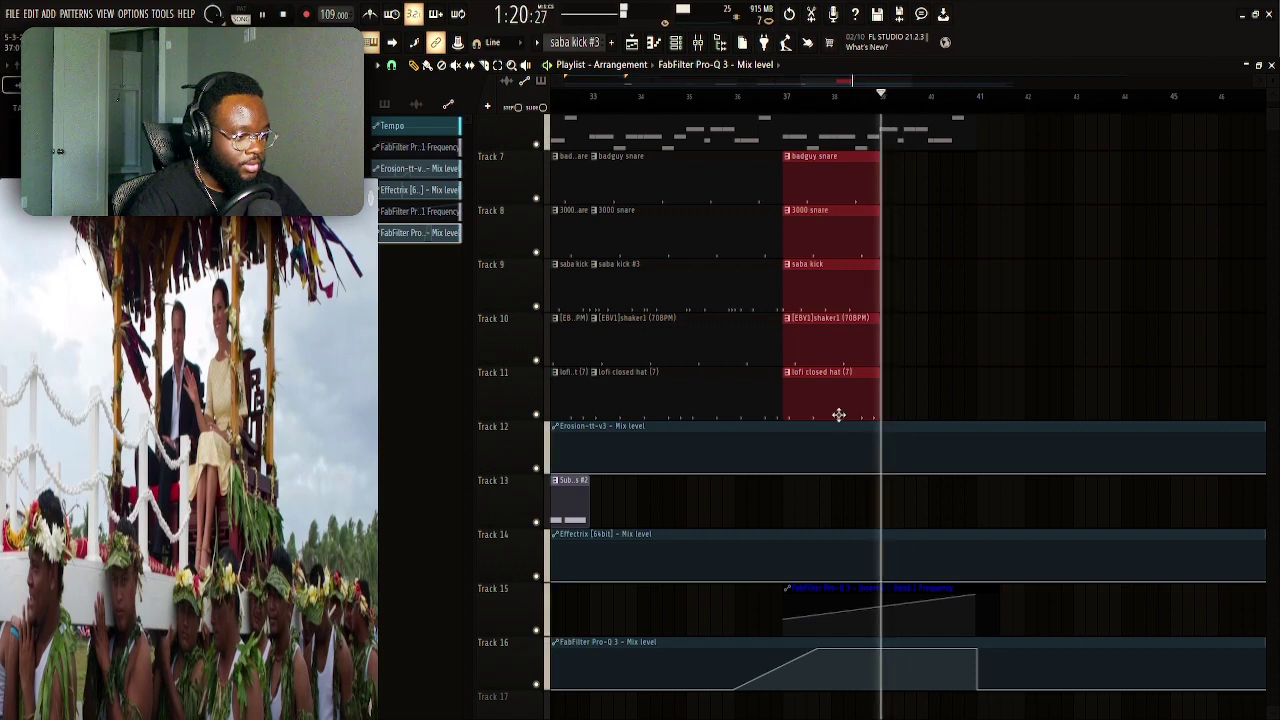
Move the upper end point of the FabFilter Pro-Q 3 Mix level automation back to about bar 39, ramping down to bar 41, and audition it
left_click_drag(977, 652, 895, 647)
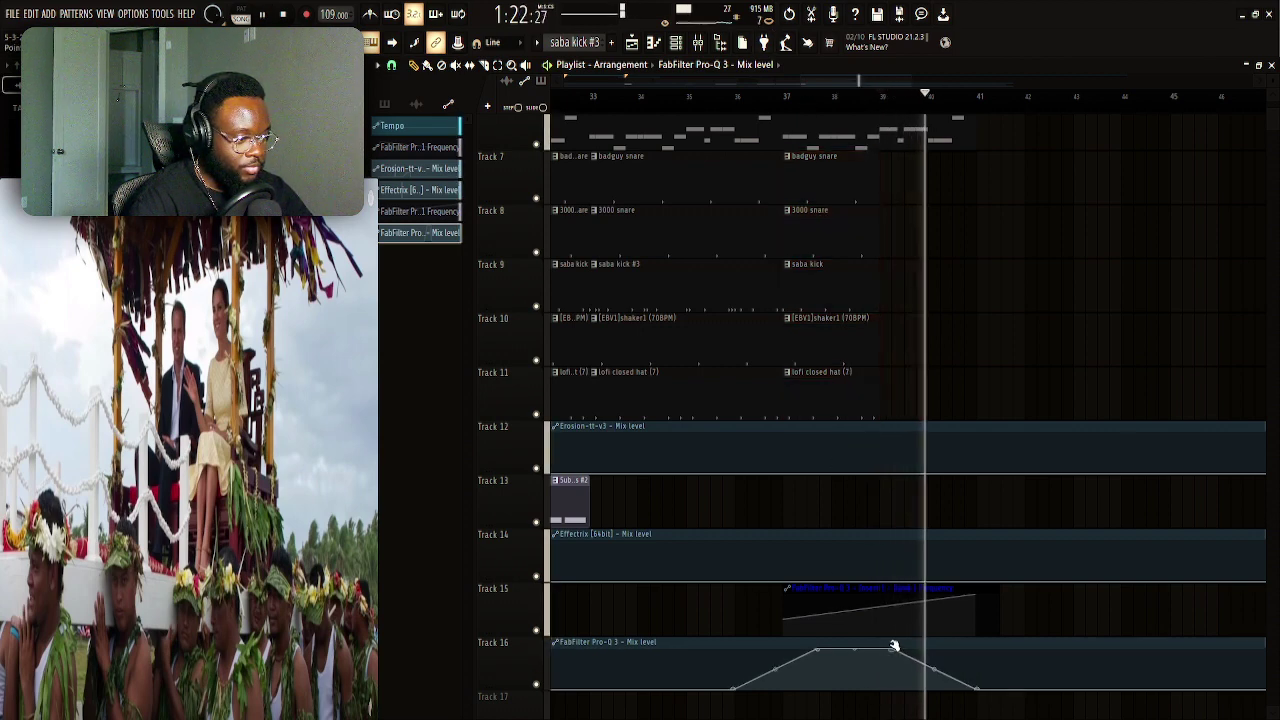
key("space")
key("space")
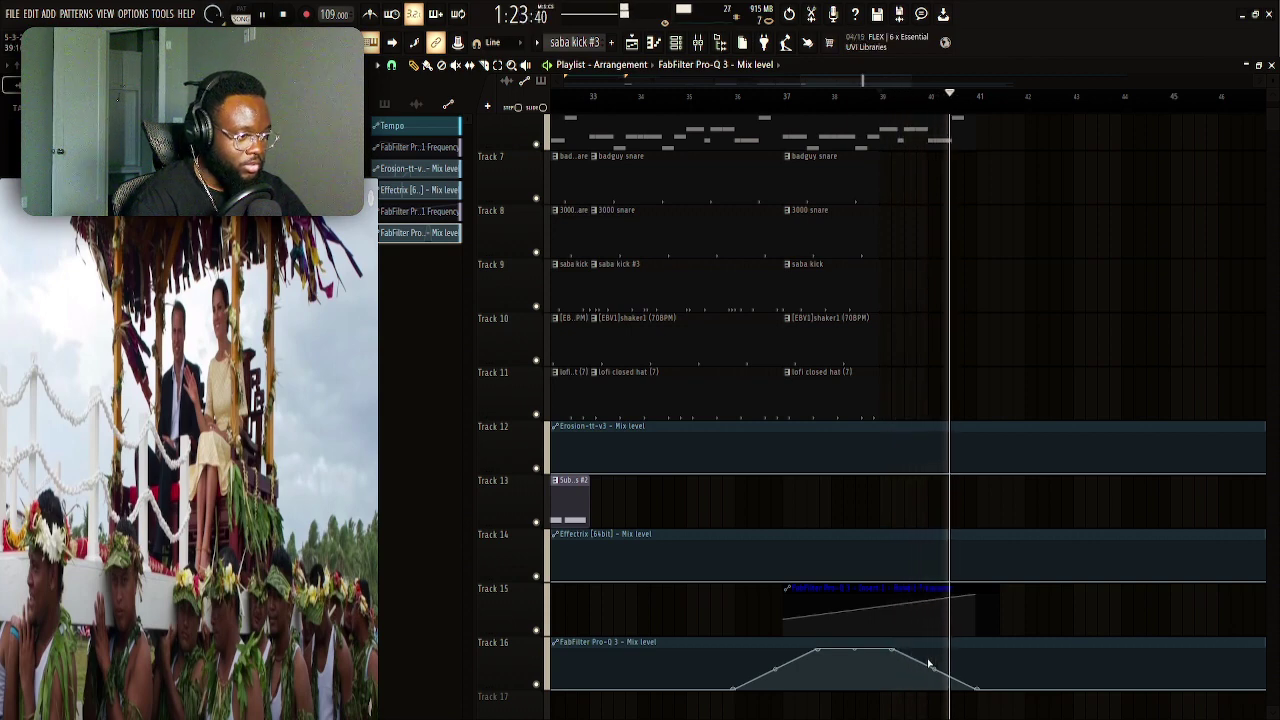
key("space")
key("space")
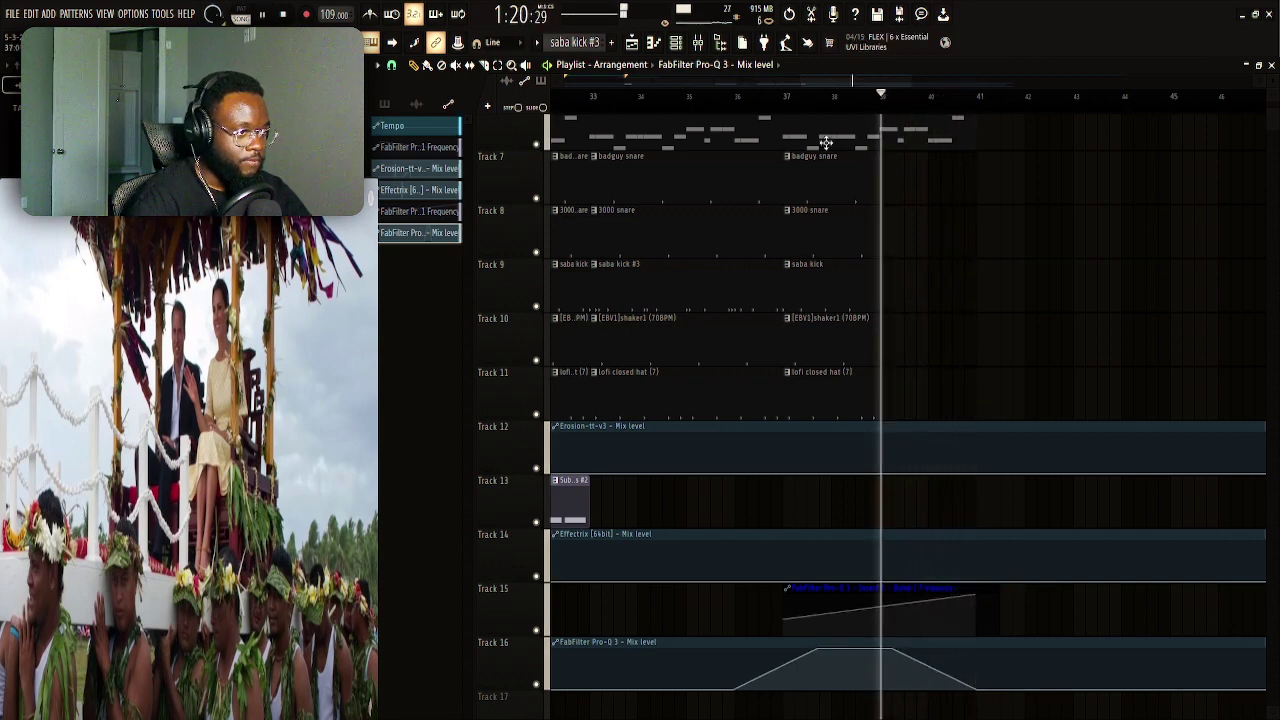
left_click(815, 96)
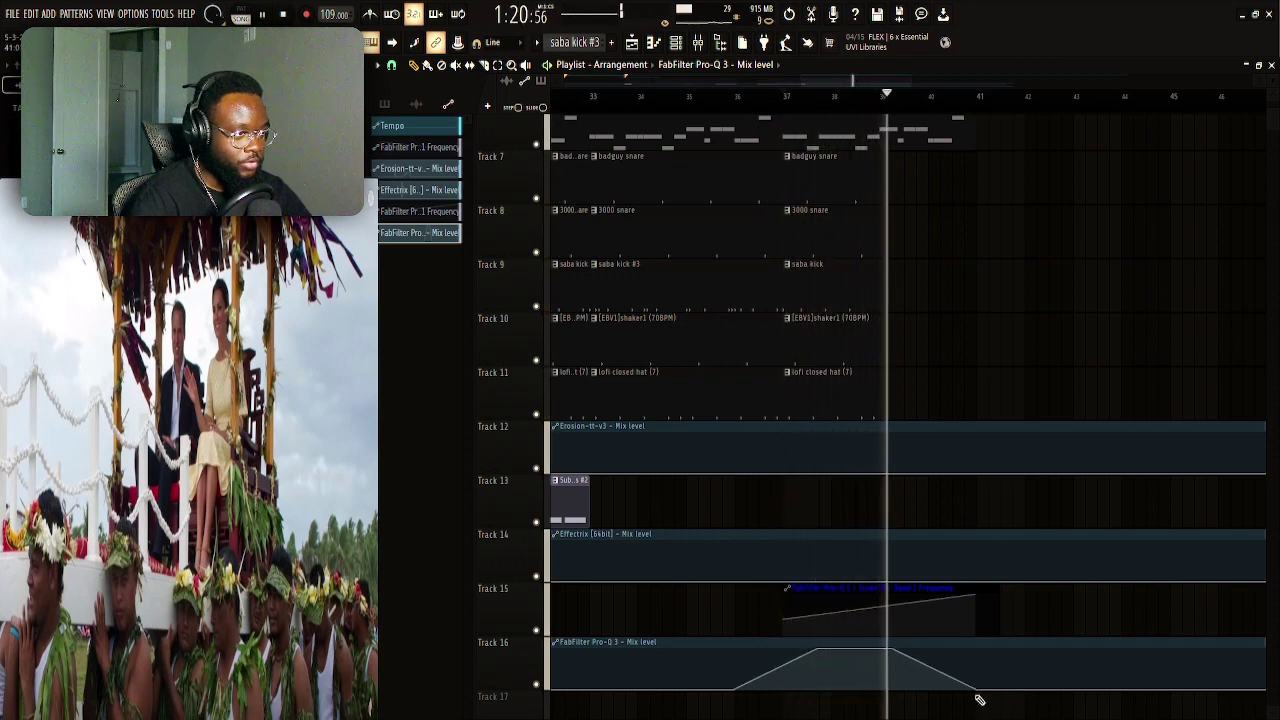
left_click_drag(931, 652, 818, 608)
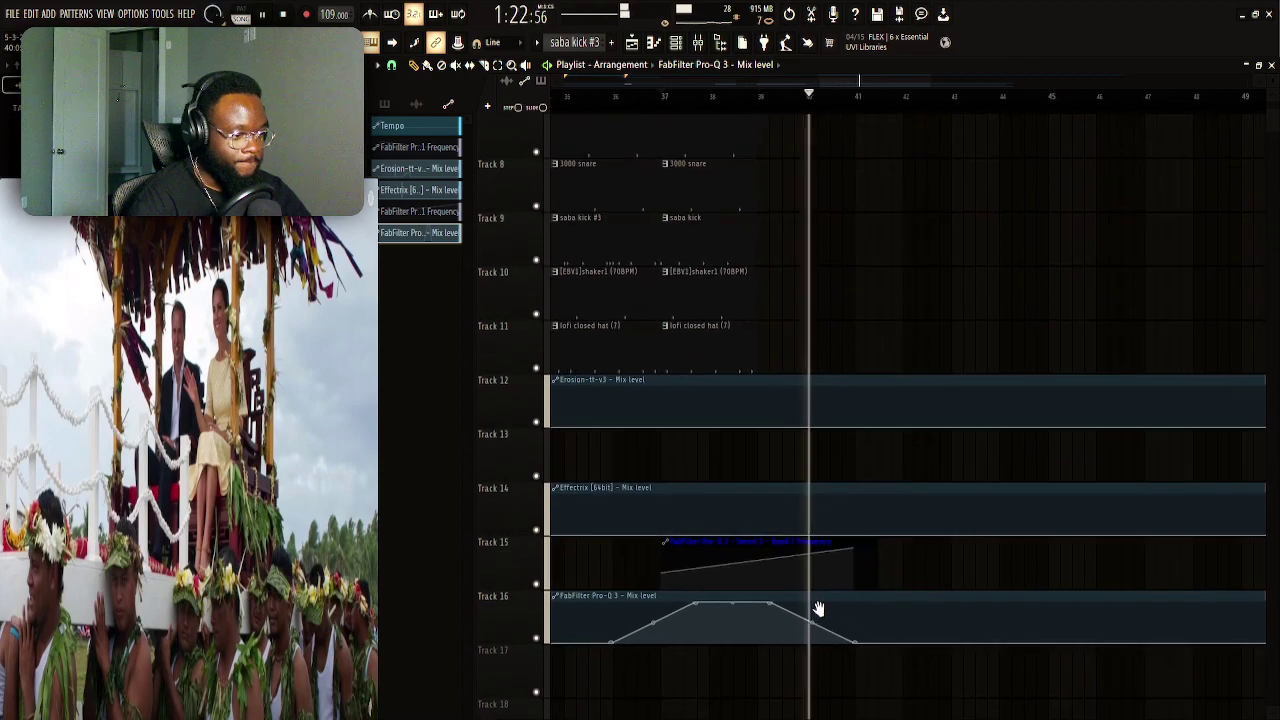
left_click_drag(918, 443, 929, 580)
key("space")
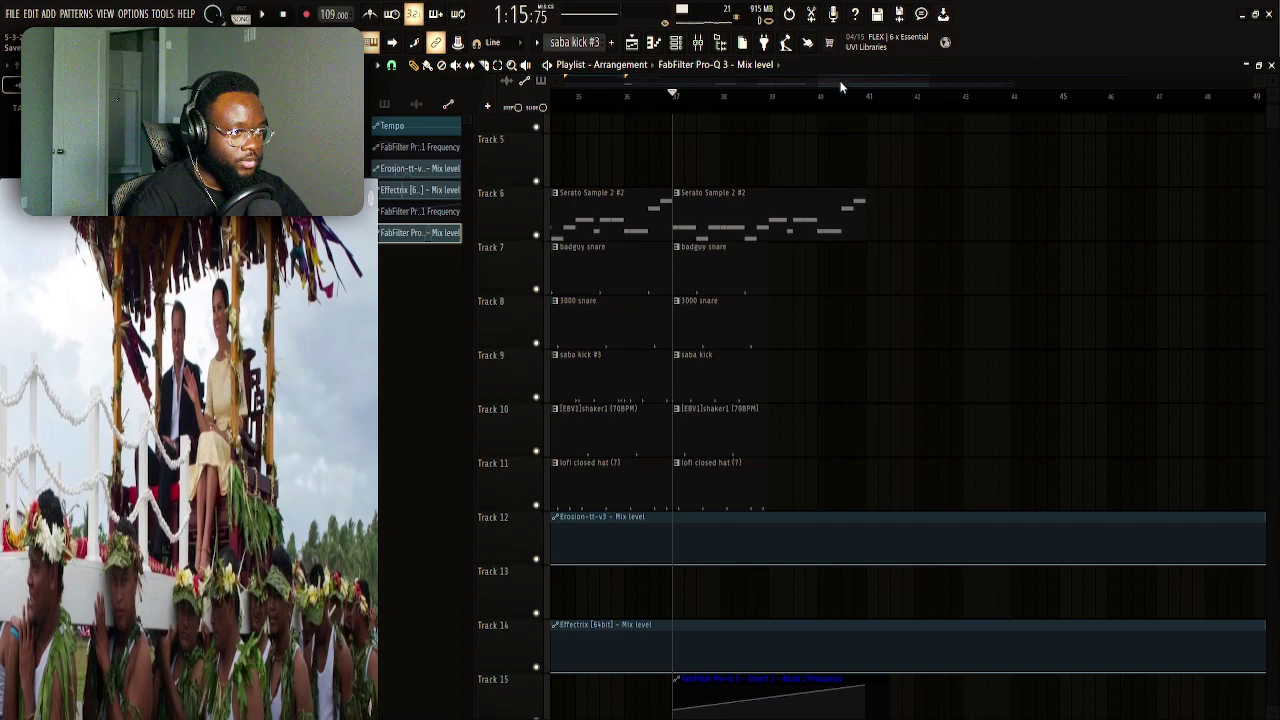
Place two consecutive Serato Sample 2 pattern clips on Track 5 at bars 41 and 45
left_click(870, 100)
scroll(870, 110, "down", 4)
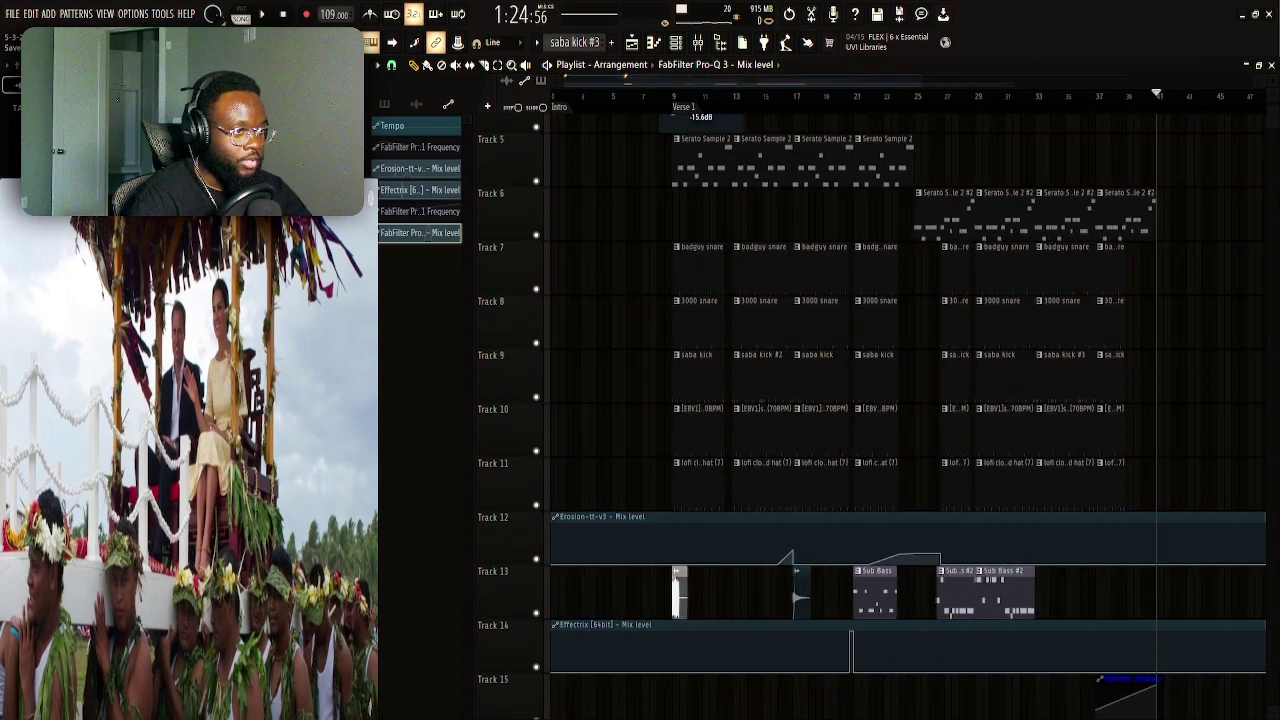
scroll(843, 297, "down", 2)
left_click_drag(843, 297, 908, 240)
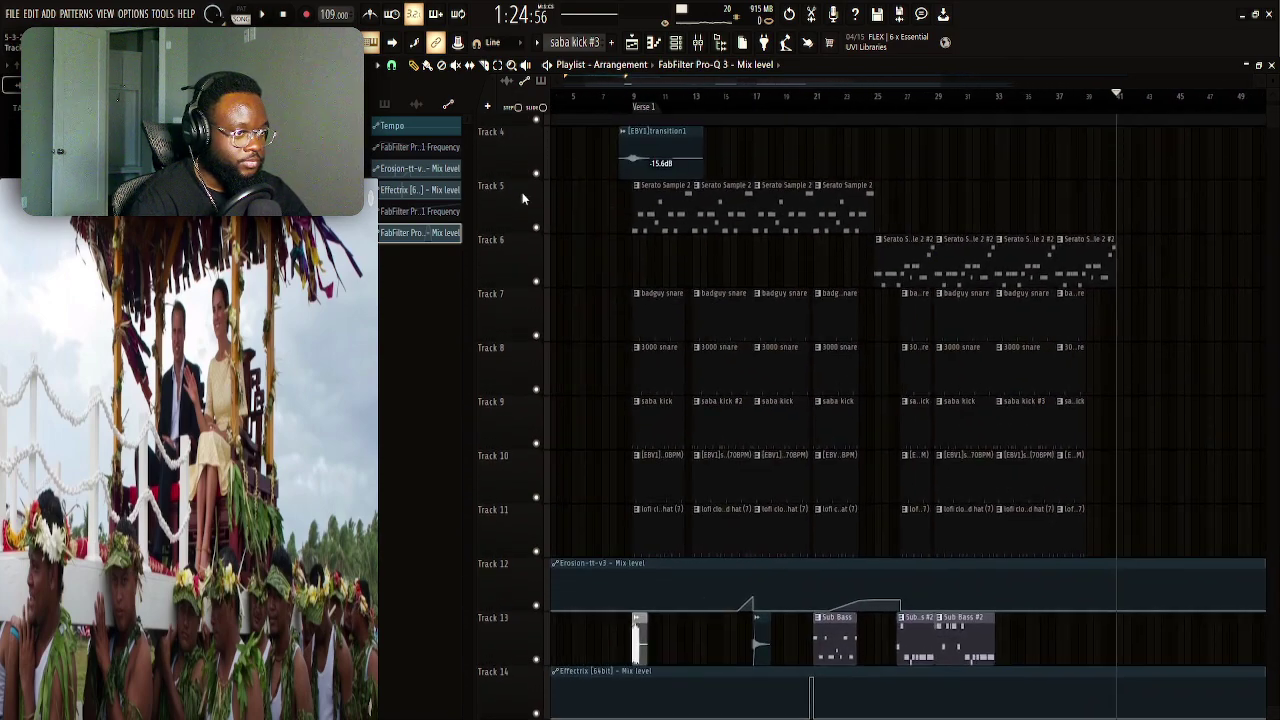
left_click(1021, 249)
left_click(1124, 192)
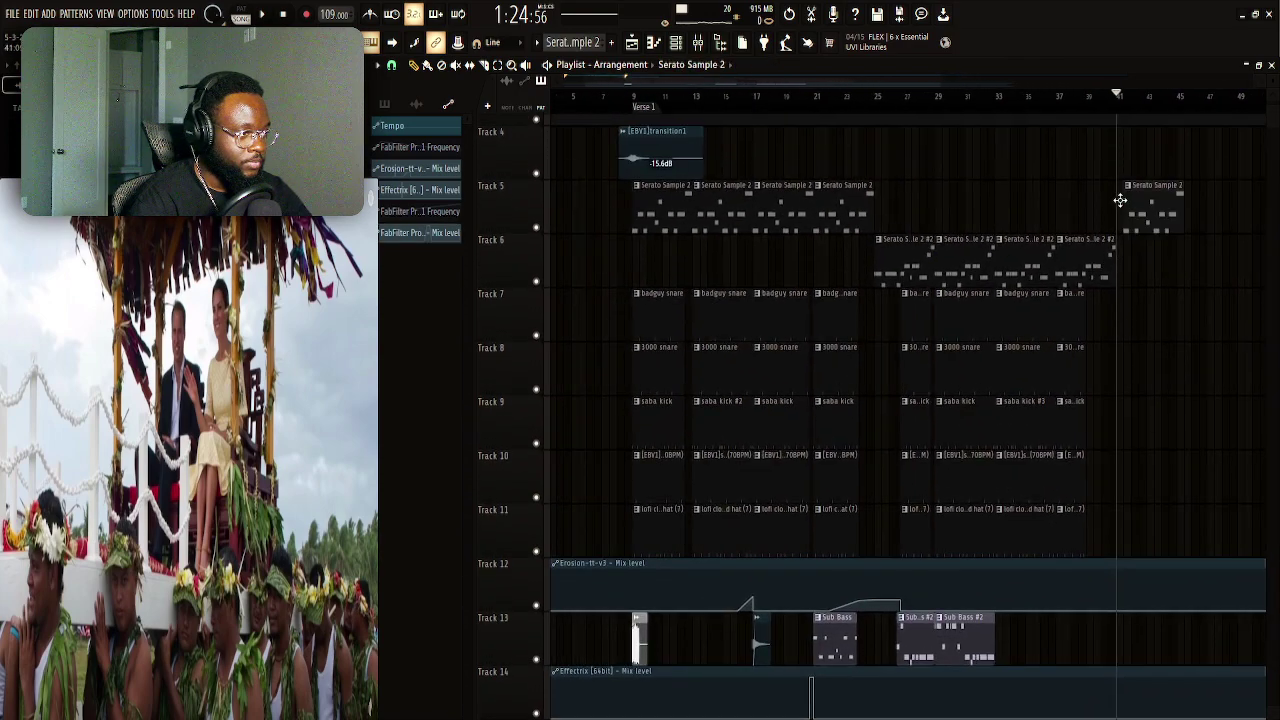
left_click_drag(1130, 250, 965, 253)
left_click_drag(884, 339, 887, 305)
left_click_drag(1013, 199, 970, 199)
left_click(970, 199)
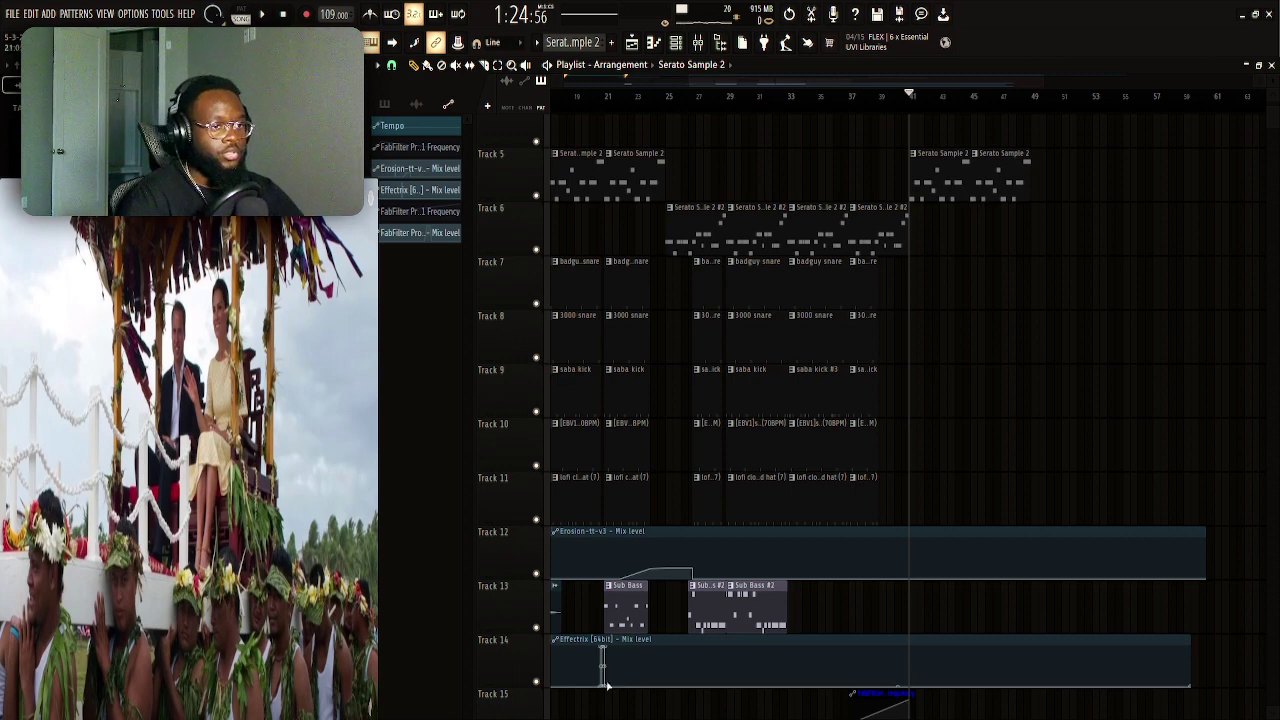
Add the 5-3-24_streambeat1 audio clip to Track 6 at bar 41 and lower its gain to -4.9 dB
left_click(424, 107)
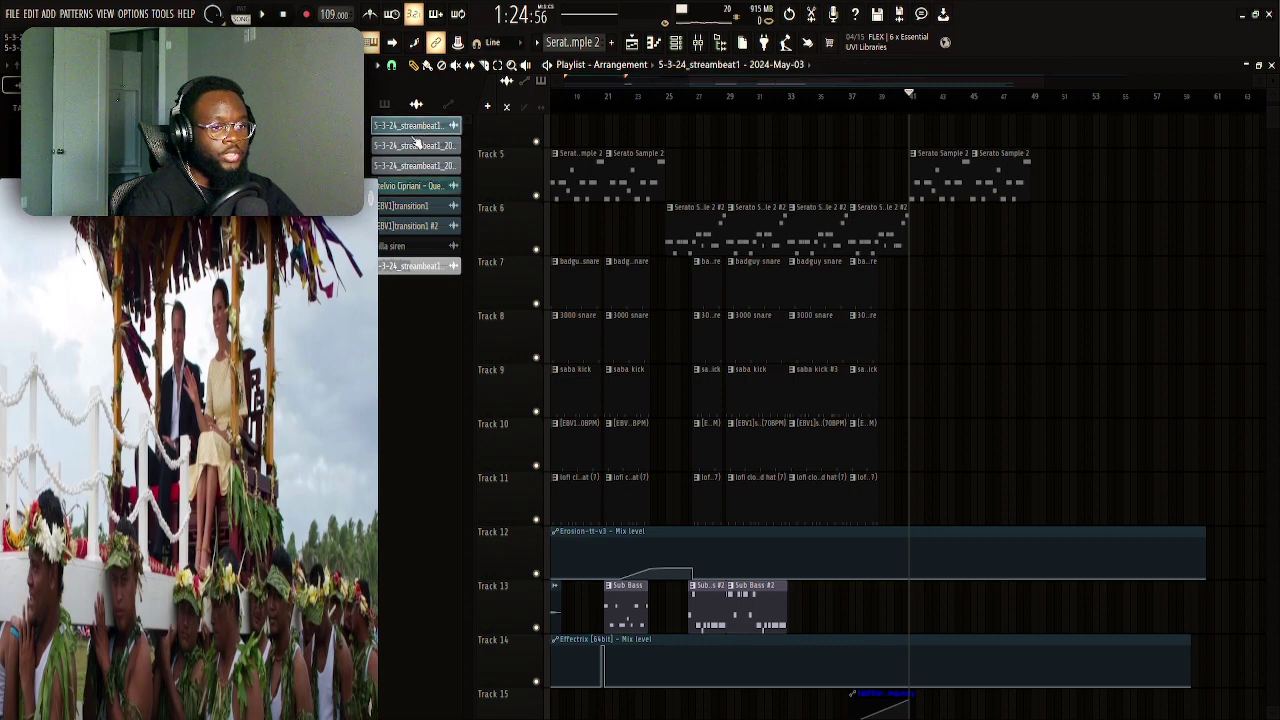
left_click_drag(432, 133, 908, 250)
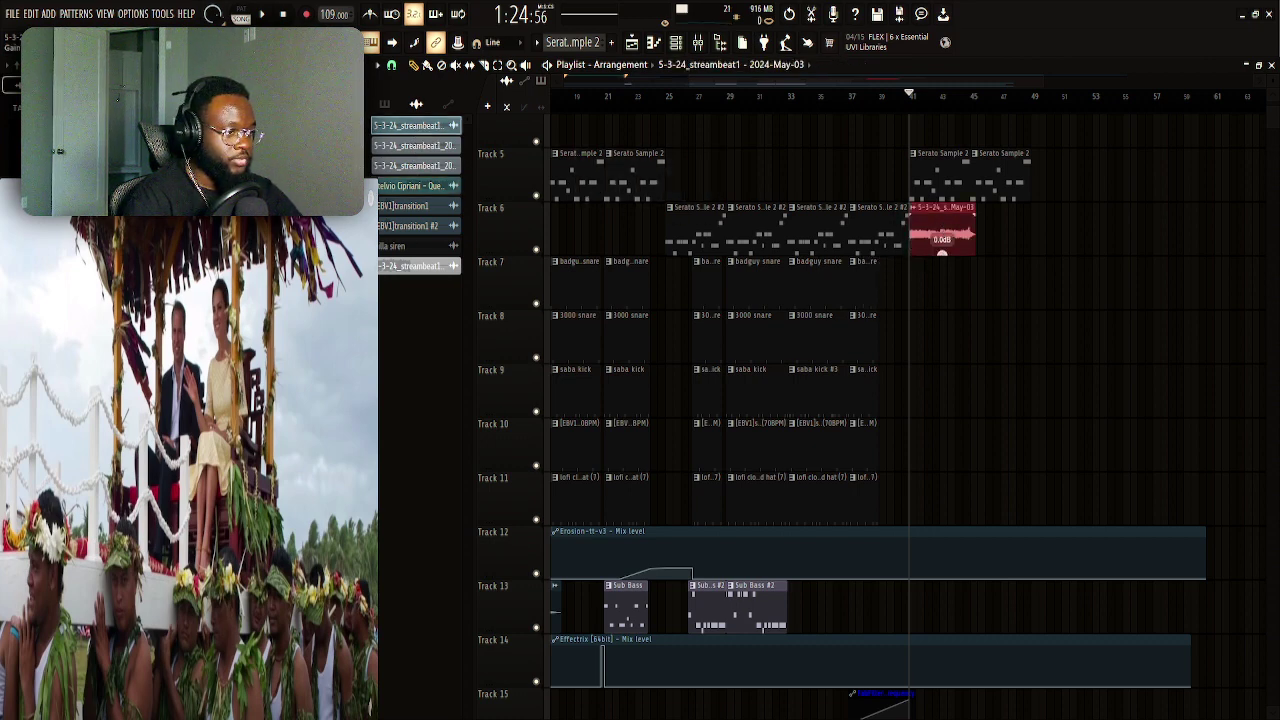
key("space")
left_click_drag(943, 254, 942, 253)
scroll(947, 109, "up", 4)
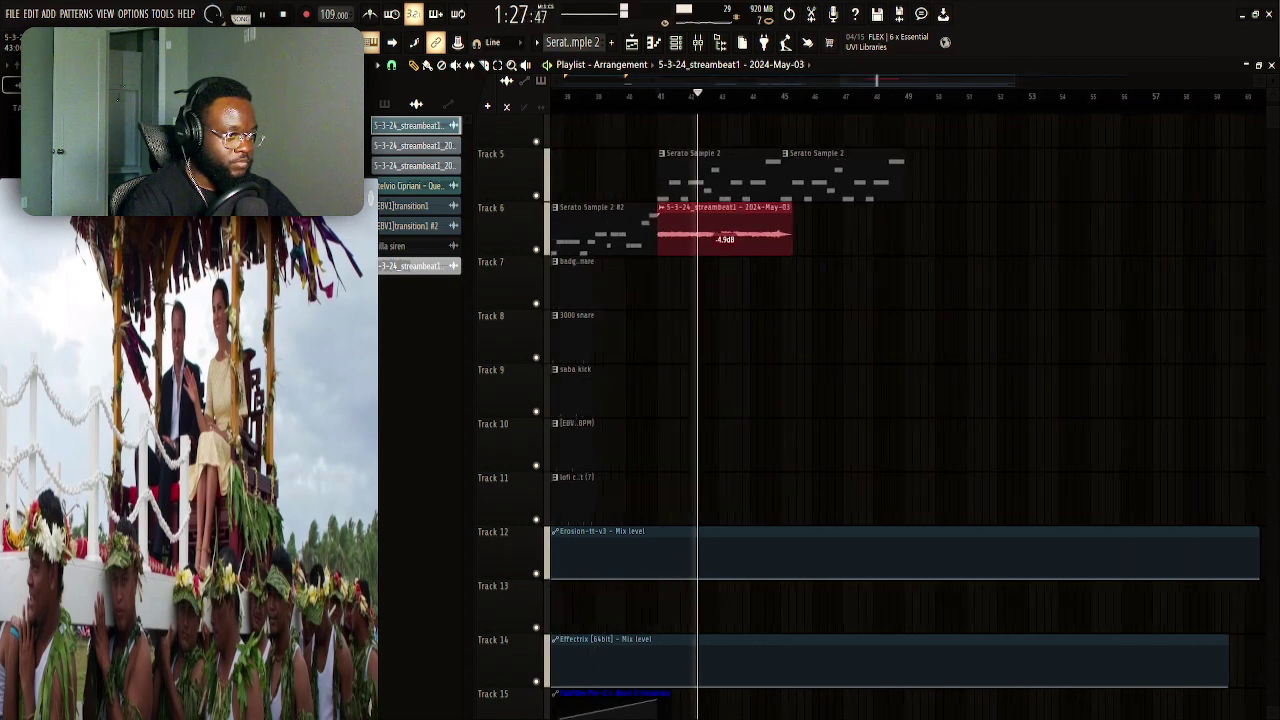
Keep the streambeat1 audio only as a four-bar clip at bar 45, and shorten the second Serato Sample 2 clip to end at bar 48
mouse_move(779, 212)
left_mouse_down()
mouse_move(763, 214)
mouse_move(783, 217)
mouse_move(771, 226)
left_mouse_up()
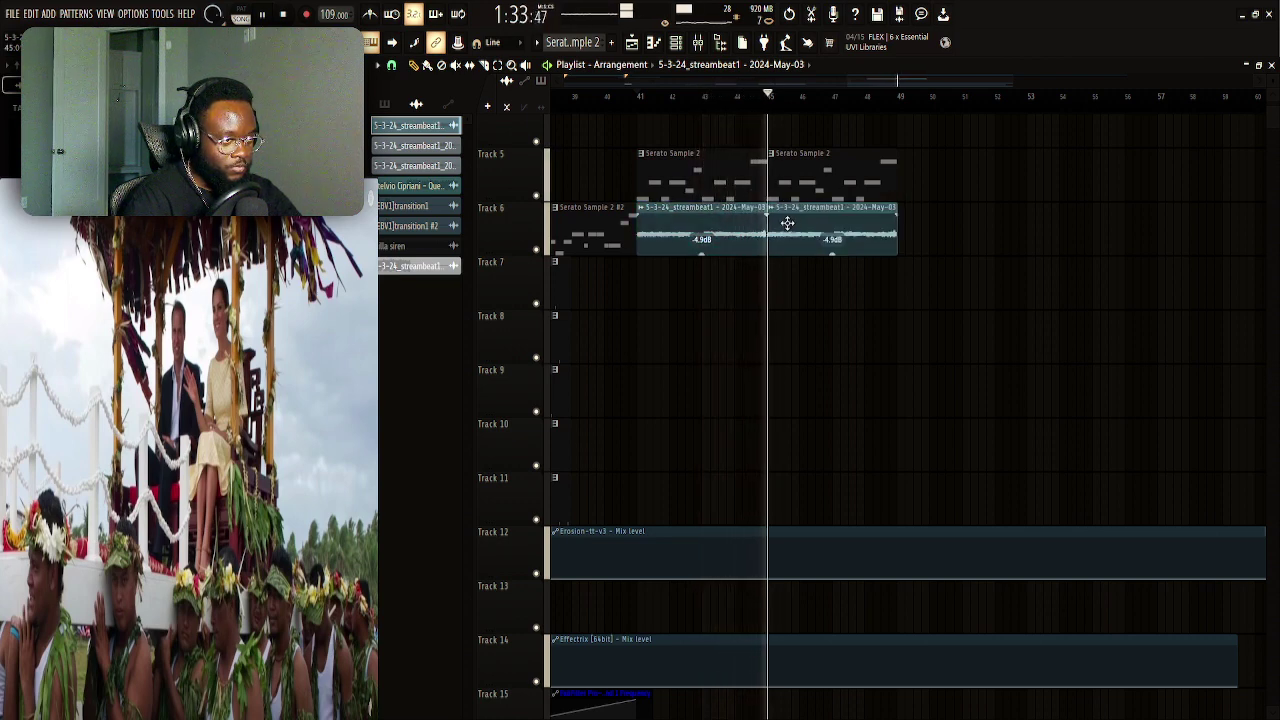
right_click(749, 221)
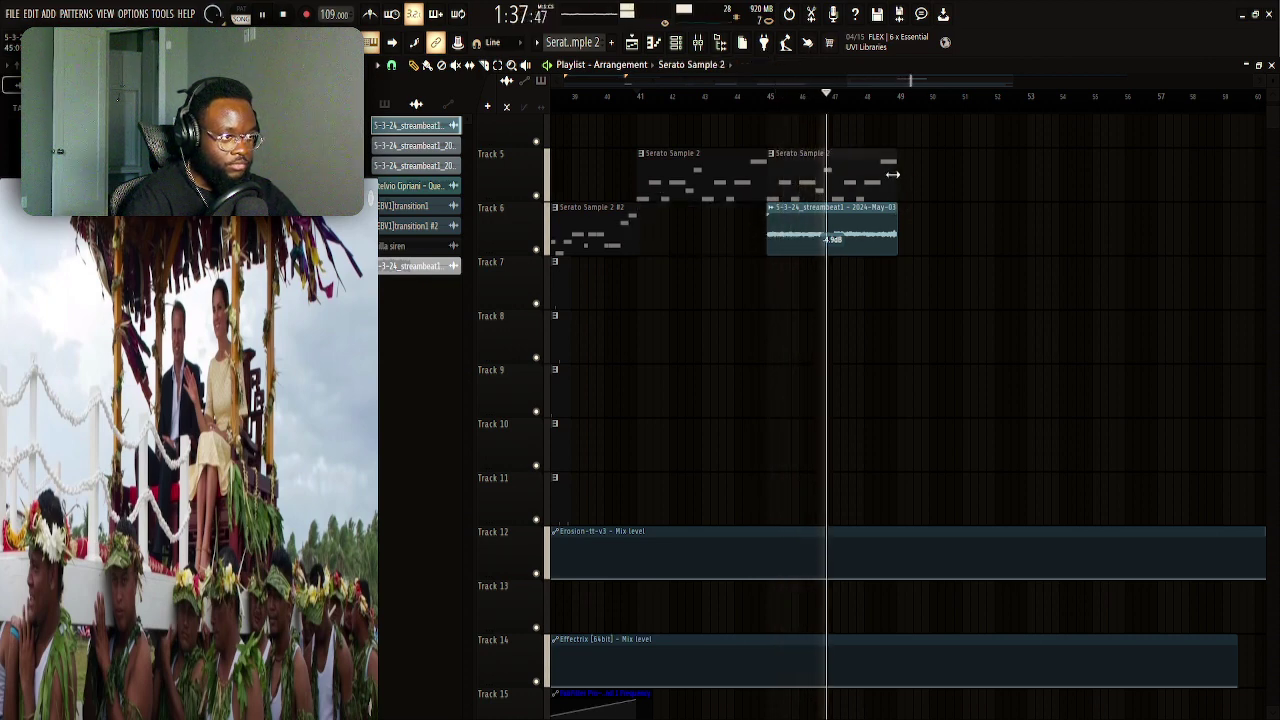
left_click_drag(880, 177, 875, 178)
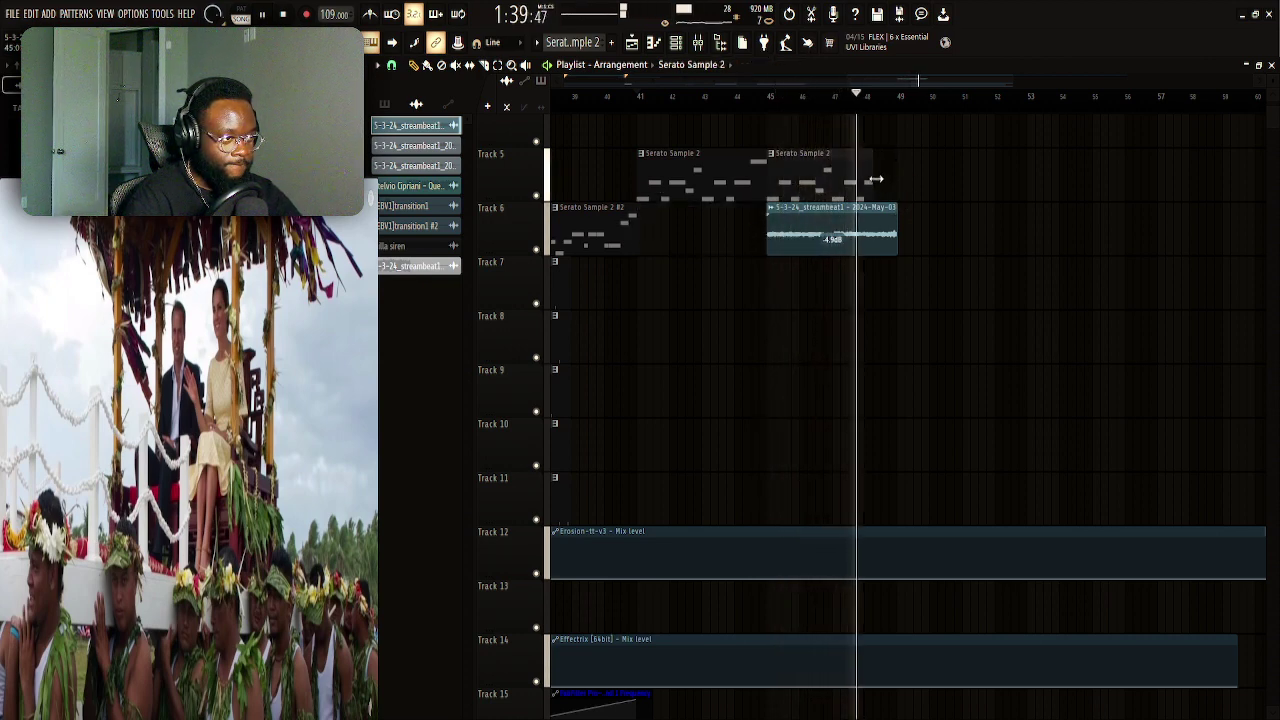
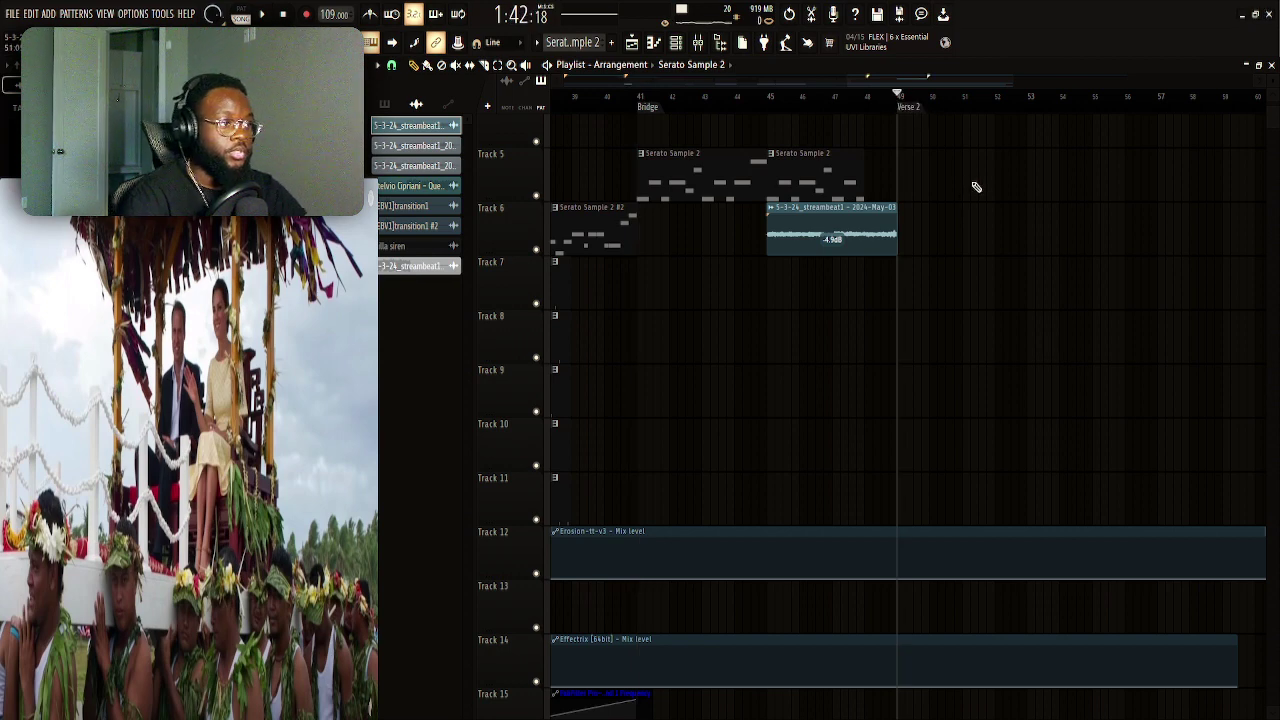
scroll(930, 87, "down", 4)
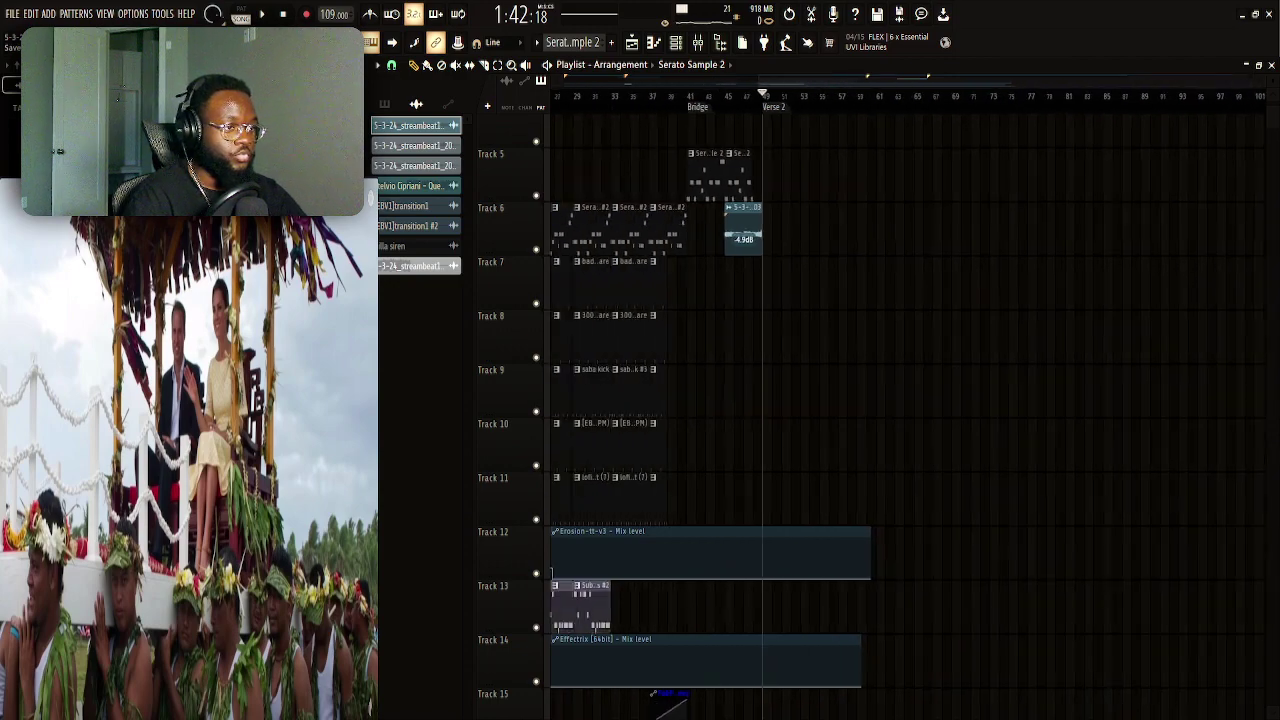
left_click_drag(880, 107, 563, 118)
scroll(820, 357, "up", 3)
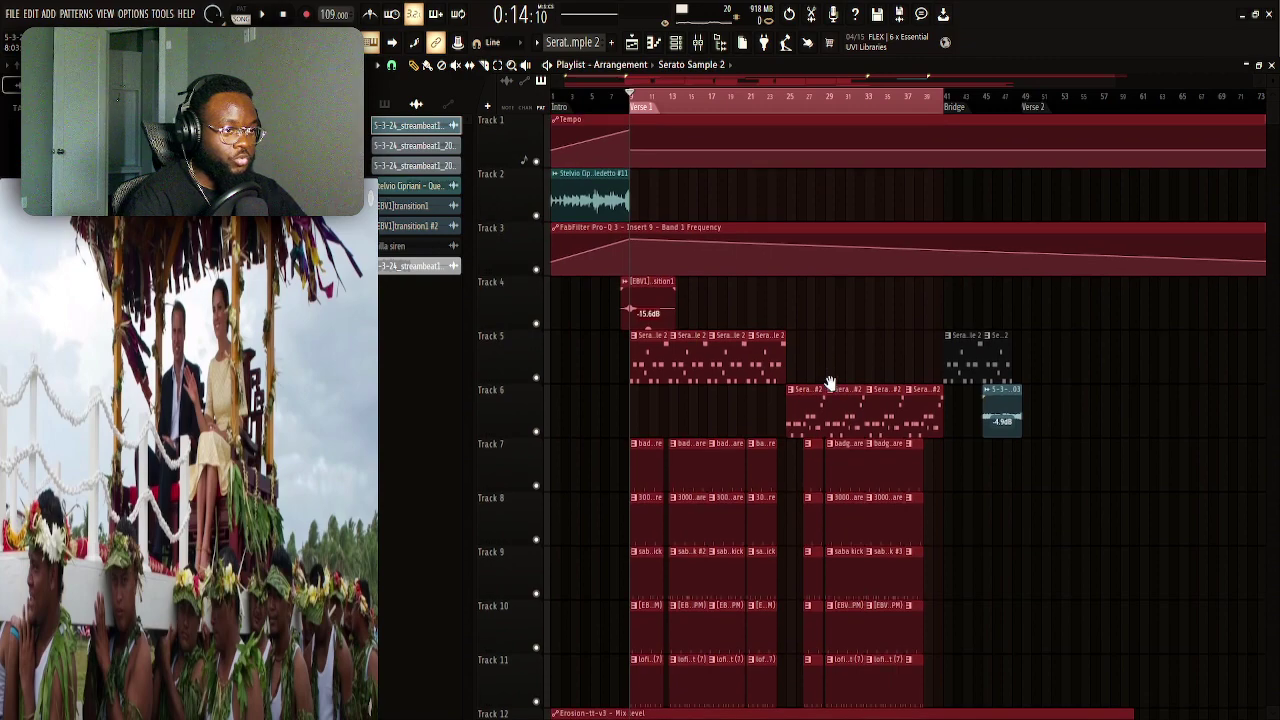
scroll(840, 300, "down", 1)
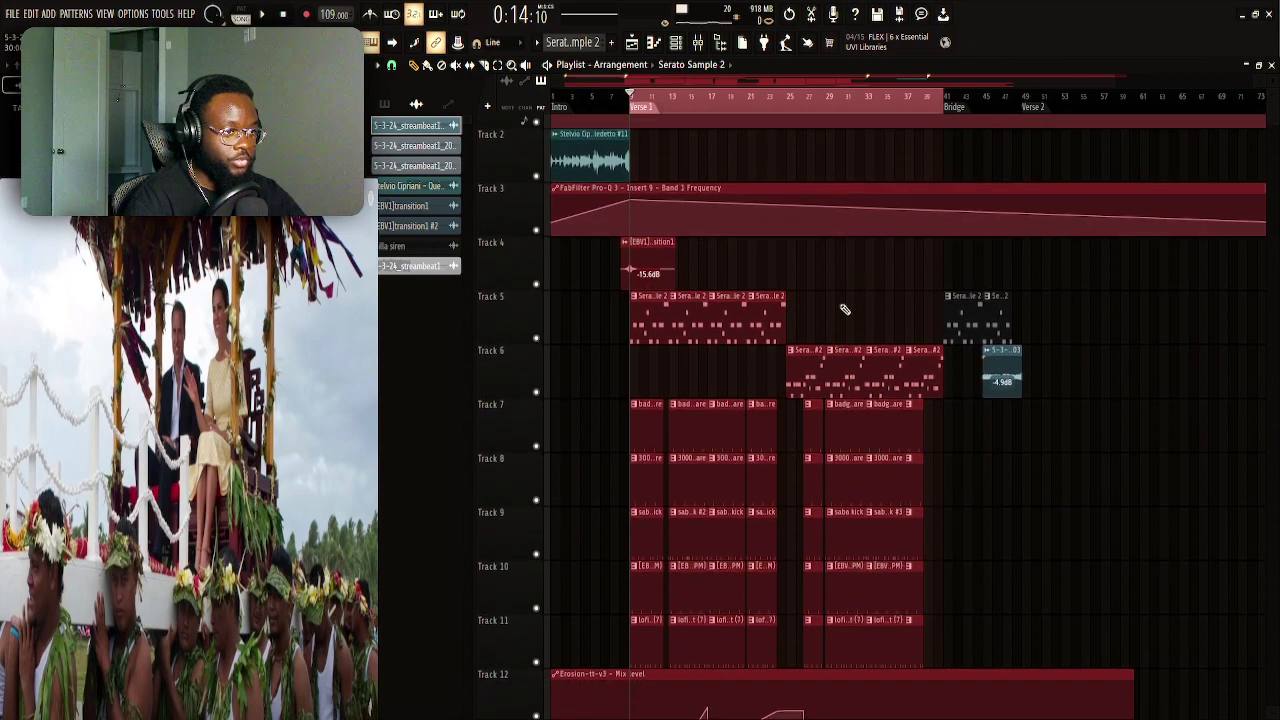
scroll(845, 260, "down", 2)
scroll(857, 213, "down", 1)
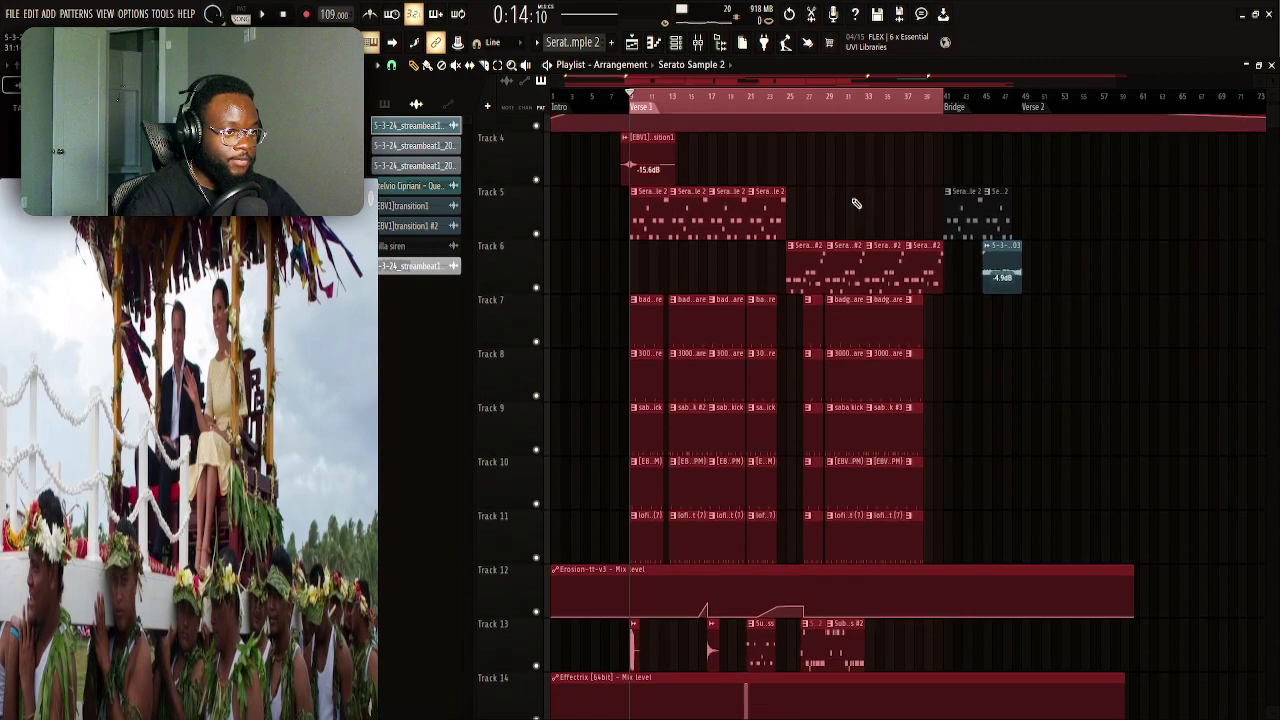
scroll(834, 202, "down", 1)
key("ctrl+v")
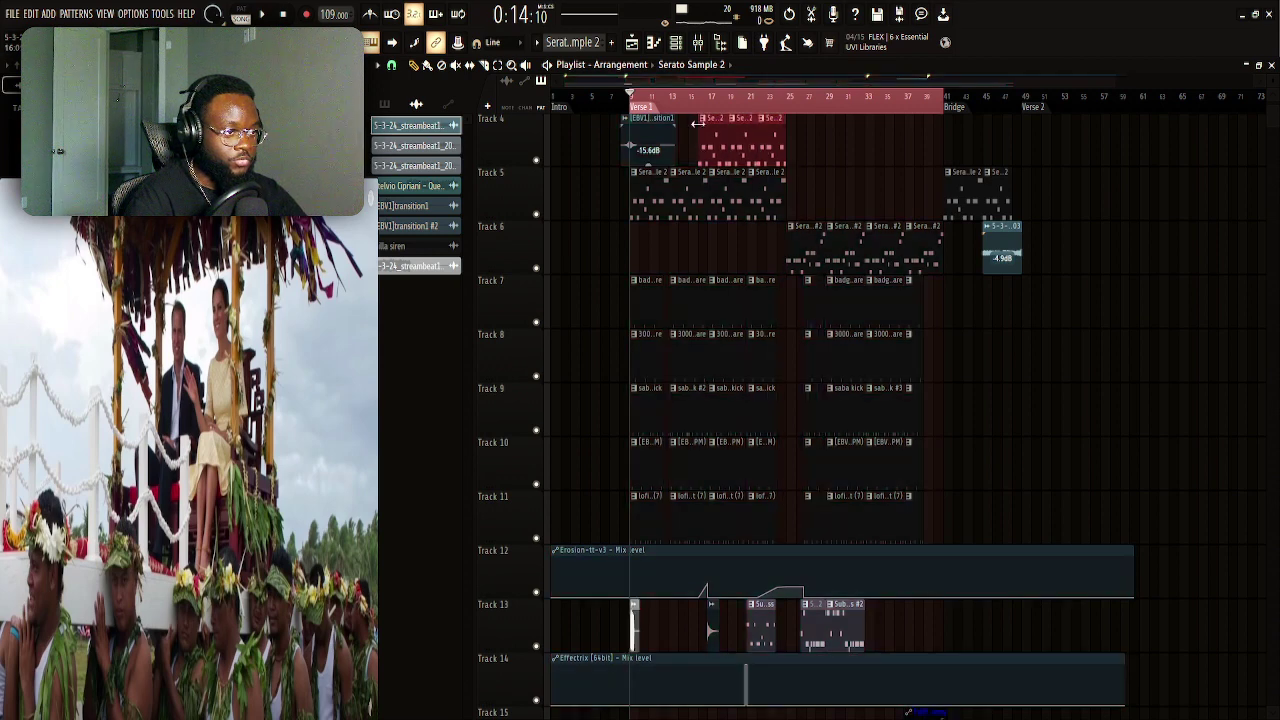
Copy all Verse 1 pattern clips on Tracks 5 to 11 to the Verse 2 marker at bar 49
left_click_drag(619, 213, 938, 502)
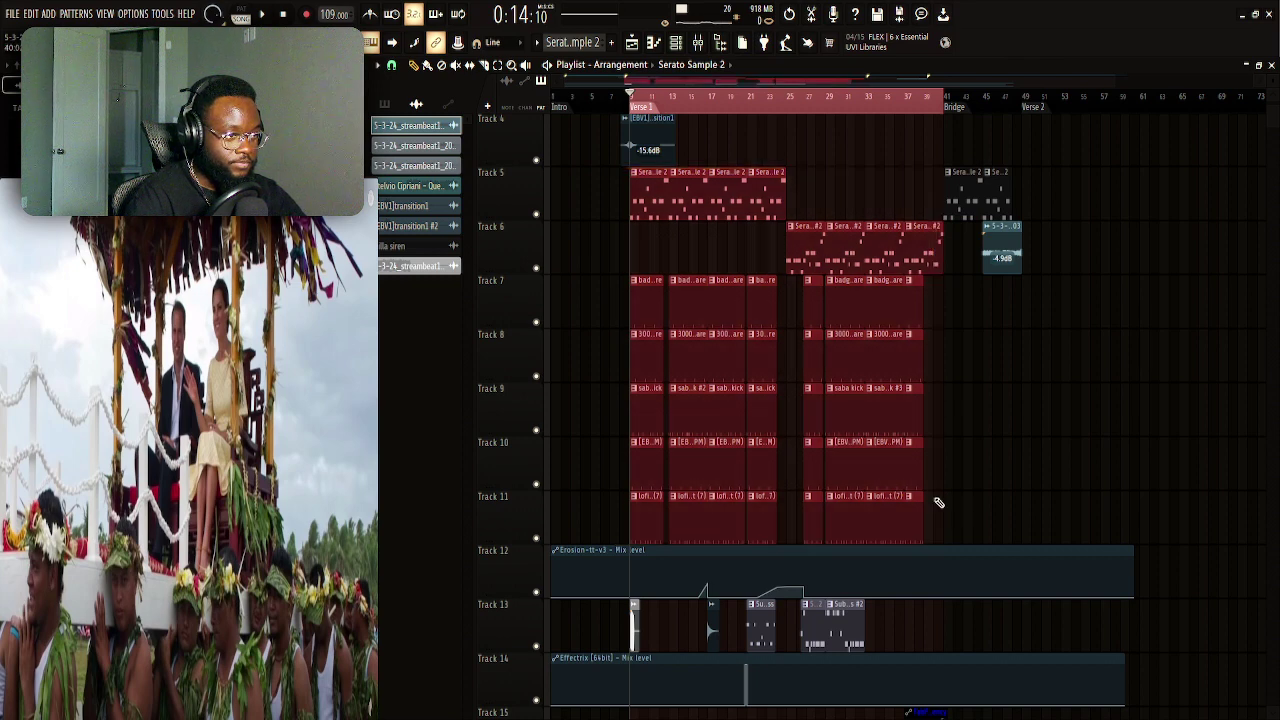
left_click_drag(648, 185, 1044, 217)
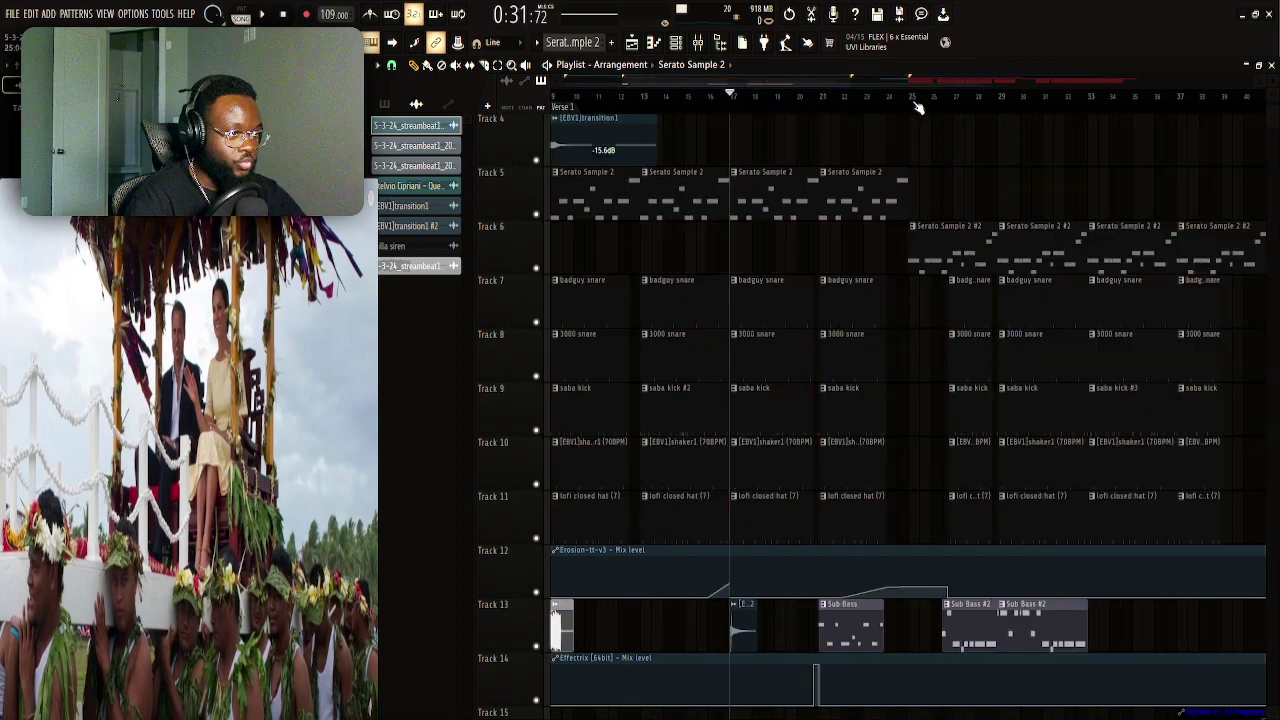
Delete the badguy snare and 3000 snare clips at bar 37 on Tracks 7 and 8 and play from bar 37
scroll(918, 107, "down", 2)
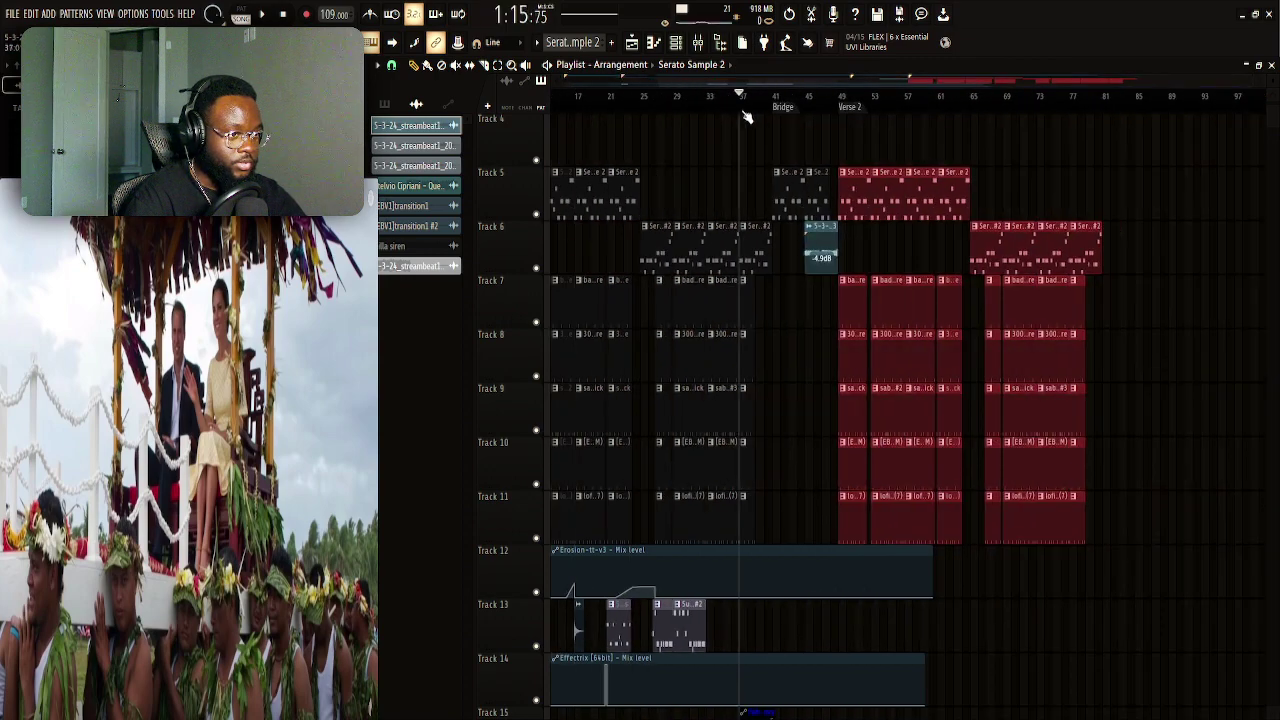
scroll(746, 117, "up", 3)
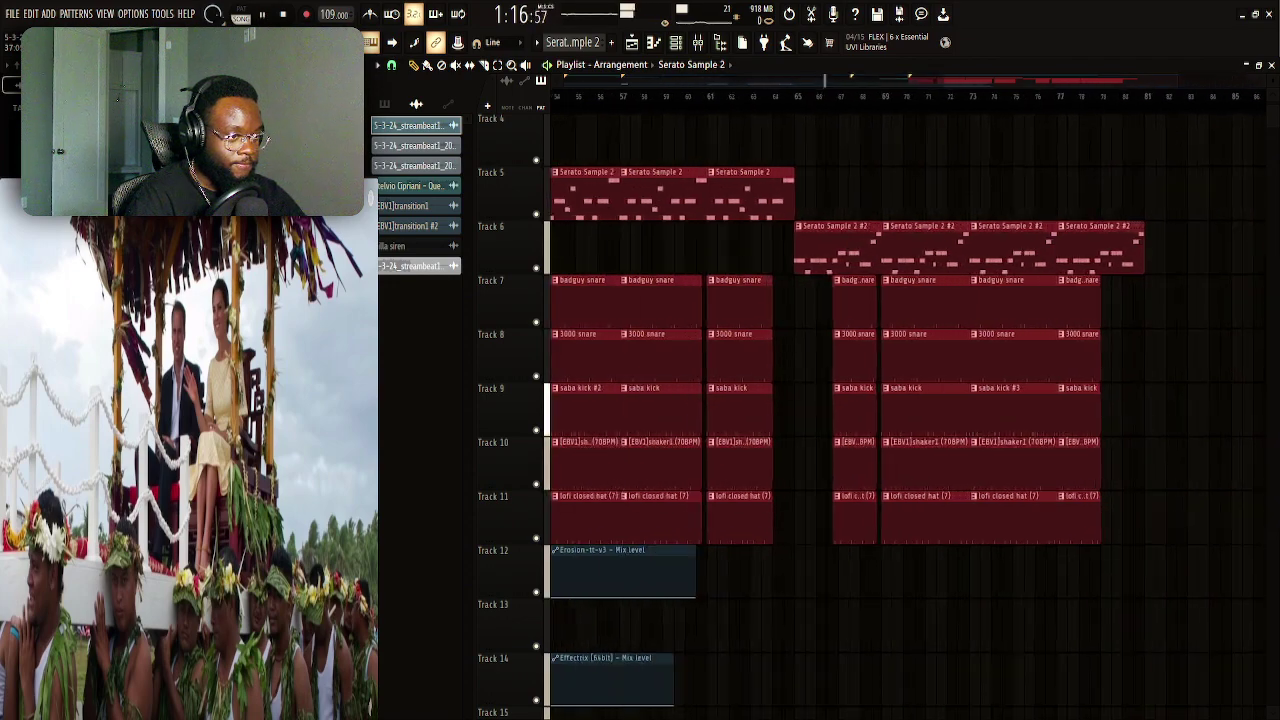
scroll(929, 320, "left", 8)
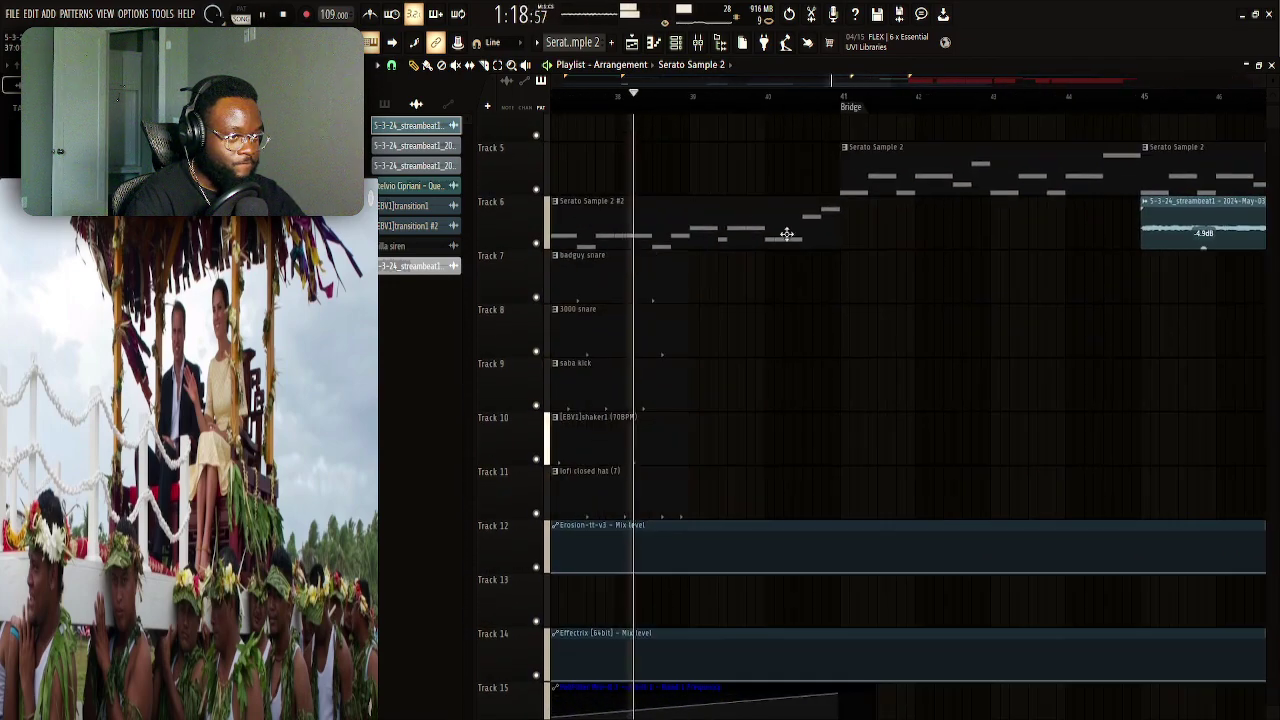
scroll(1000, 200, "down", 2)
scroll(1003, 263, "up", 1)
scroll(949, 314, "right", 2)
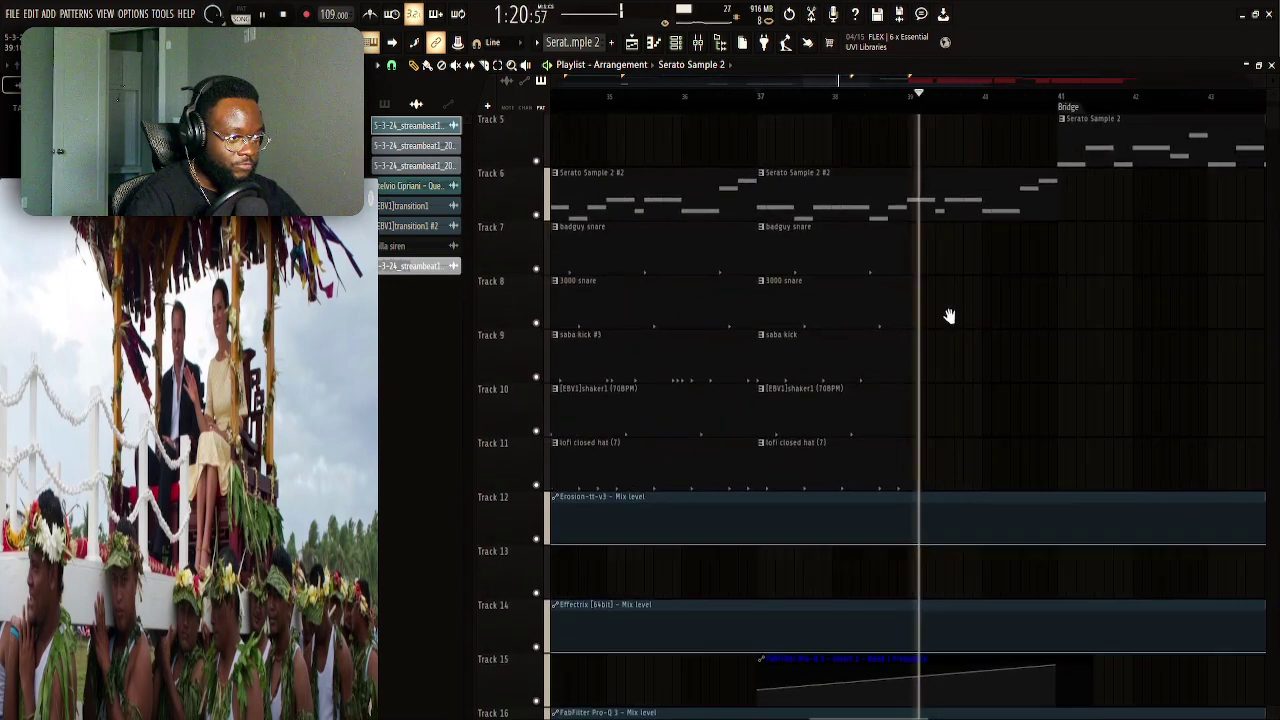
right_click(838, 289)
right_click(850, 278)
left_click(745, 97)
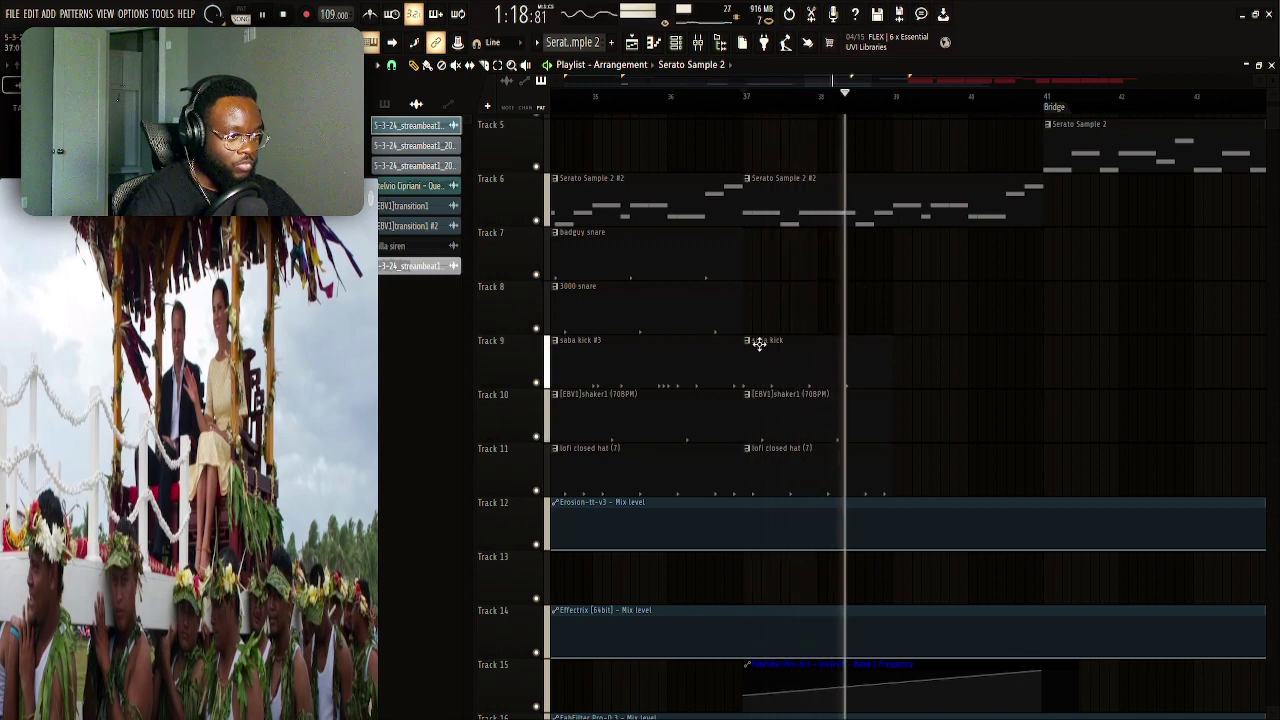
key("space")
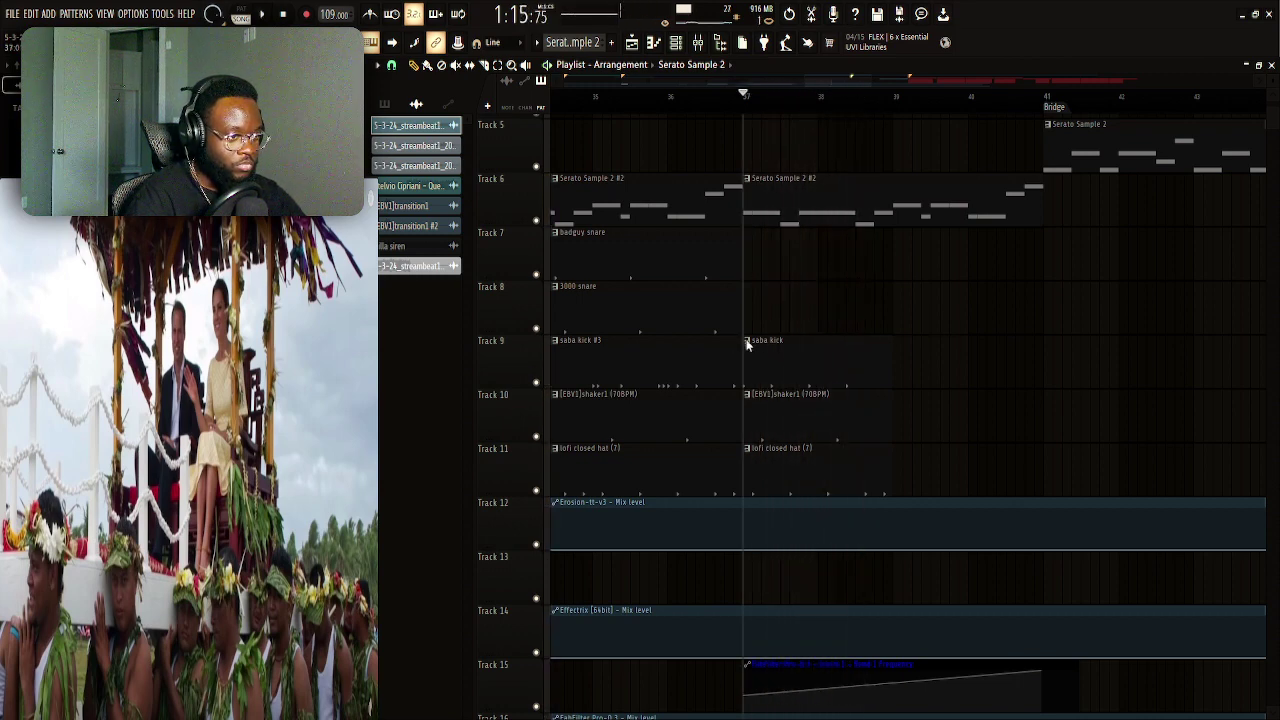
Open the bar 37 saba kick clip as a separate pattern in the piano roll and add a C5 note half a beat after the first
double_click(788, 456)
key("F7")
double_click(791, 378)
key("space")
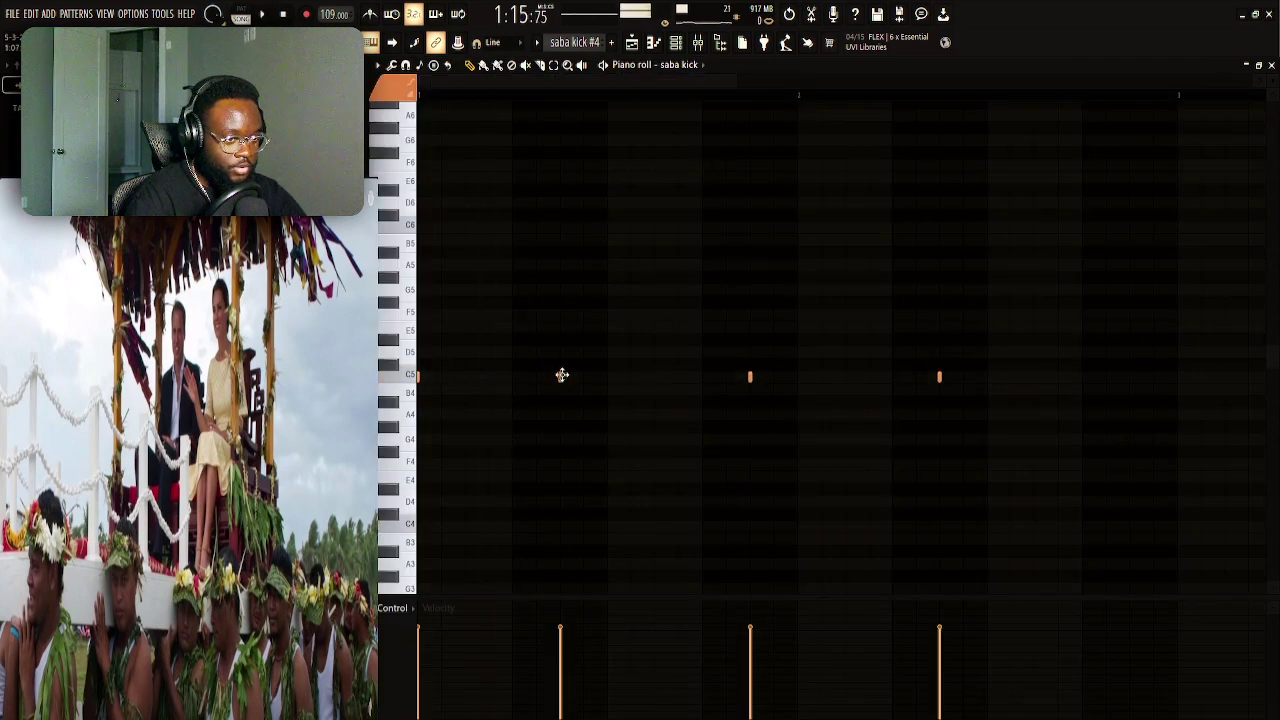
key("space")
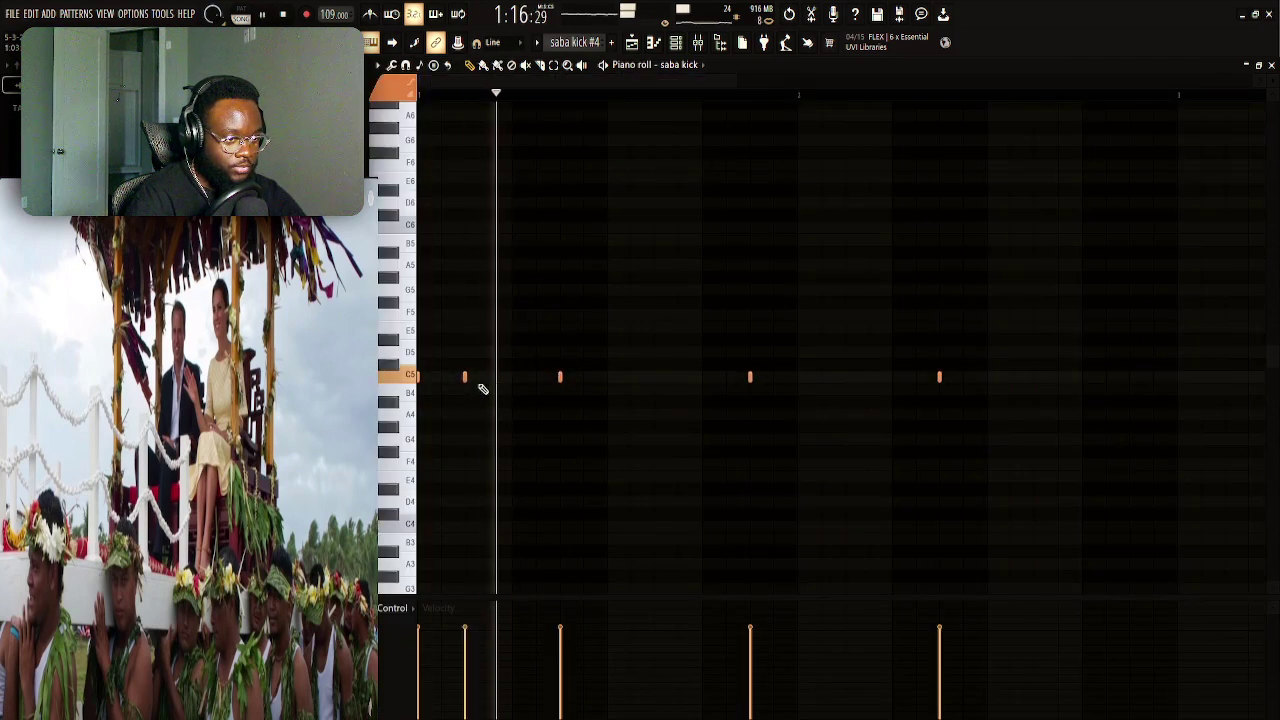
Add three C5 kick notes with rising velocities before the fourth hit, plus one at bar 2 and one half a beat after it
left_click(702, 378)
key("space")
left_click(721, 380)
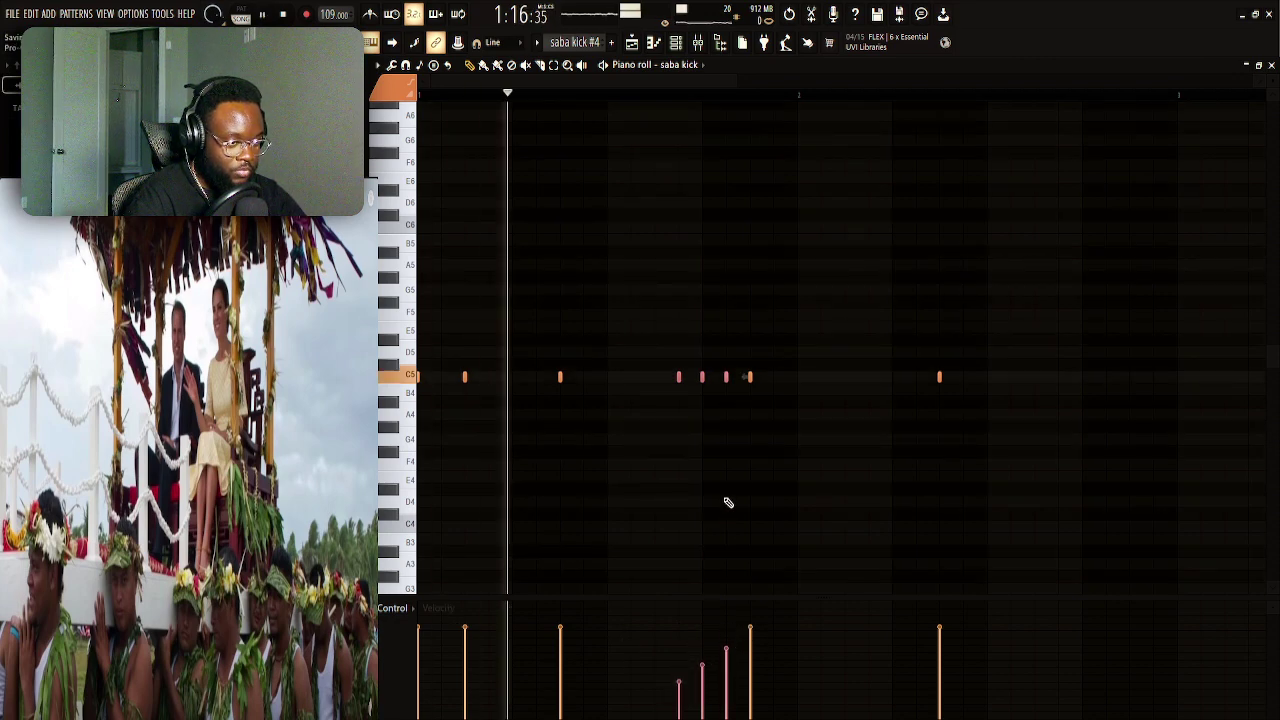
key("space")
right_click(775, 377)
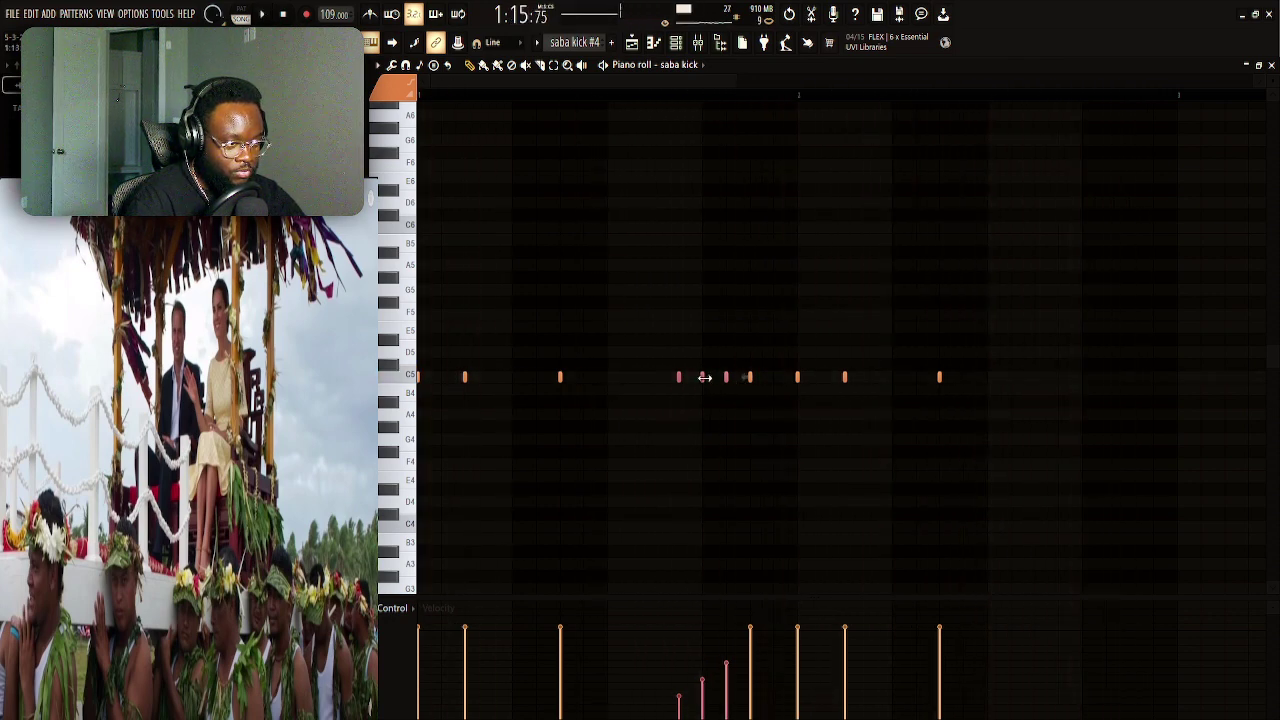
Lower the three rising-velocity kick notes to B4, play the pattern, and return to the playlist
left_click_drag(700, 376, 703, 395)
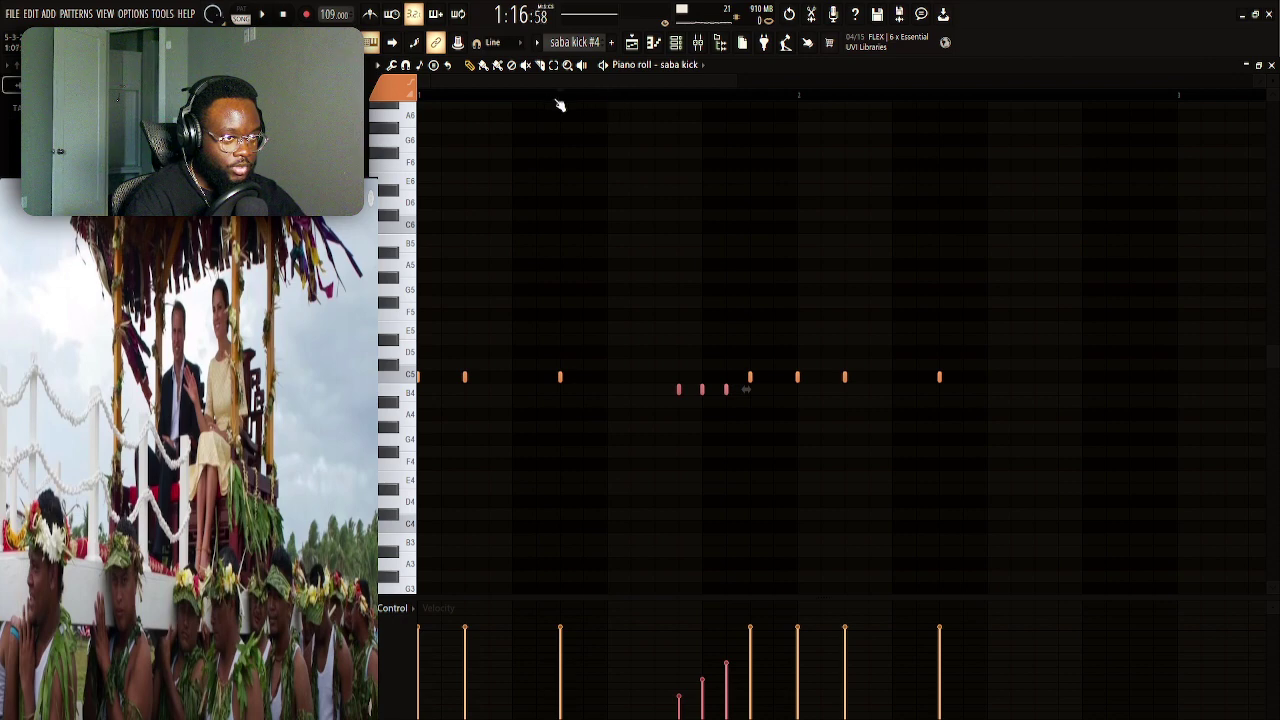
key("space")
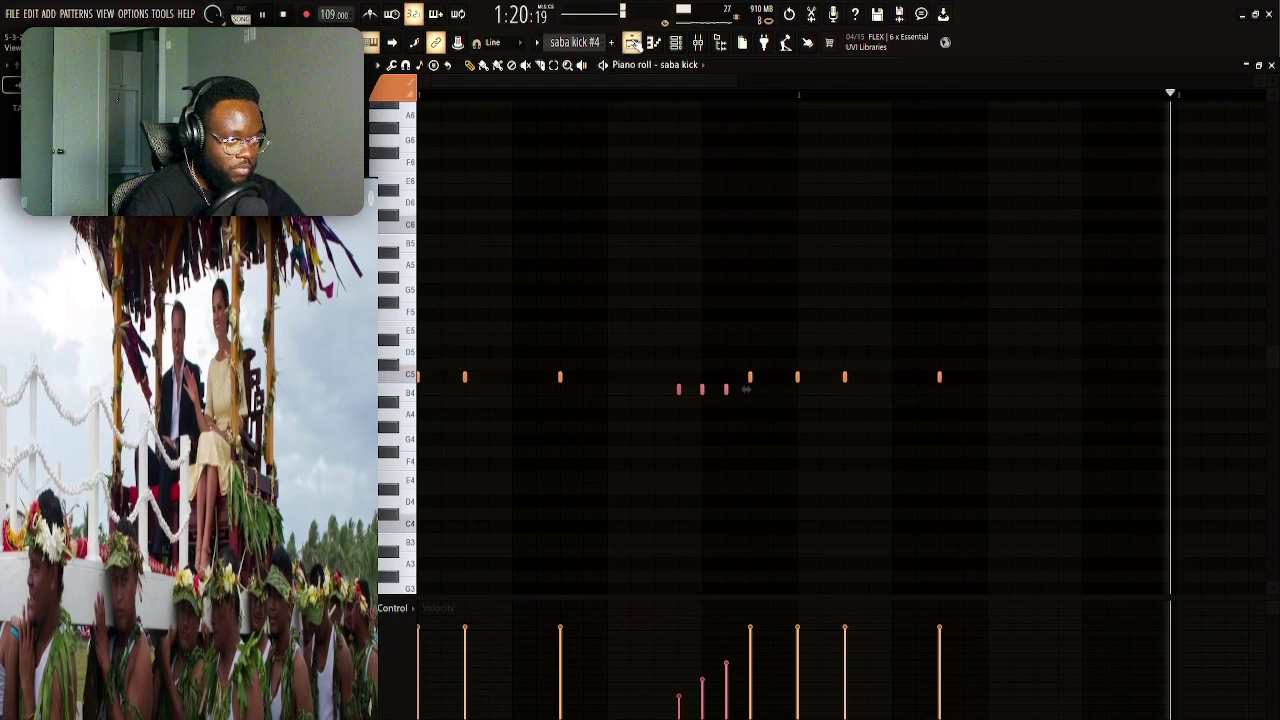
key("F5")
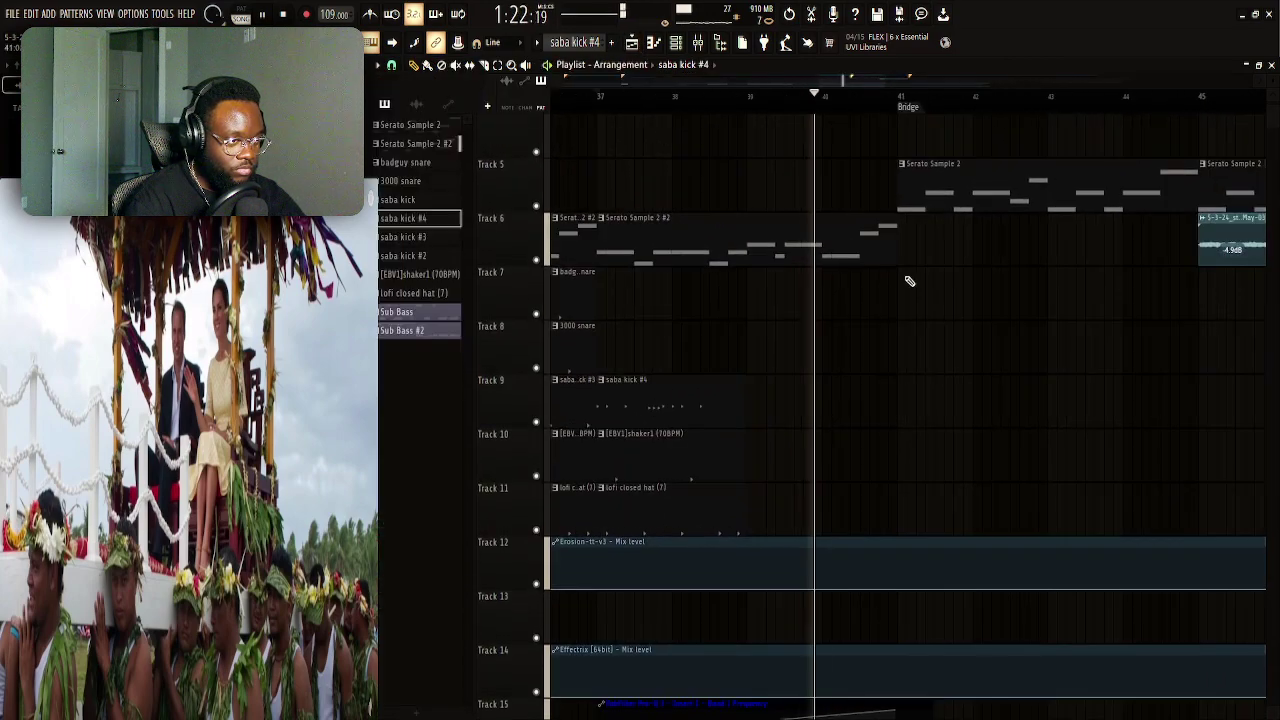
Raise the Erosion mix level automation on Track 12 slightly from mid-bar 40 and curve it down to zero at bar 49
scroll(720, 287, "up", 1)
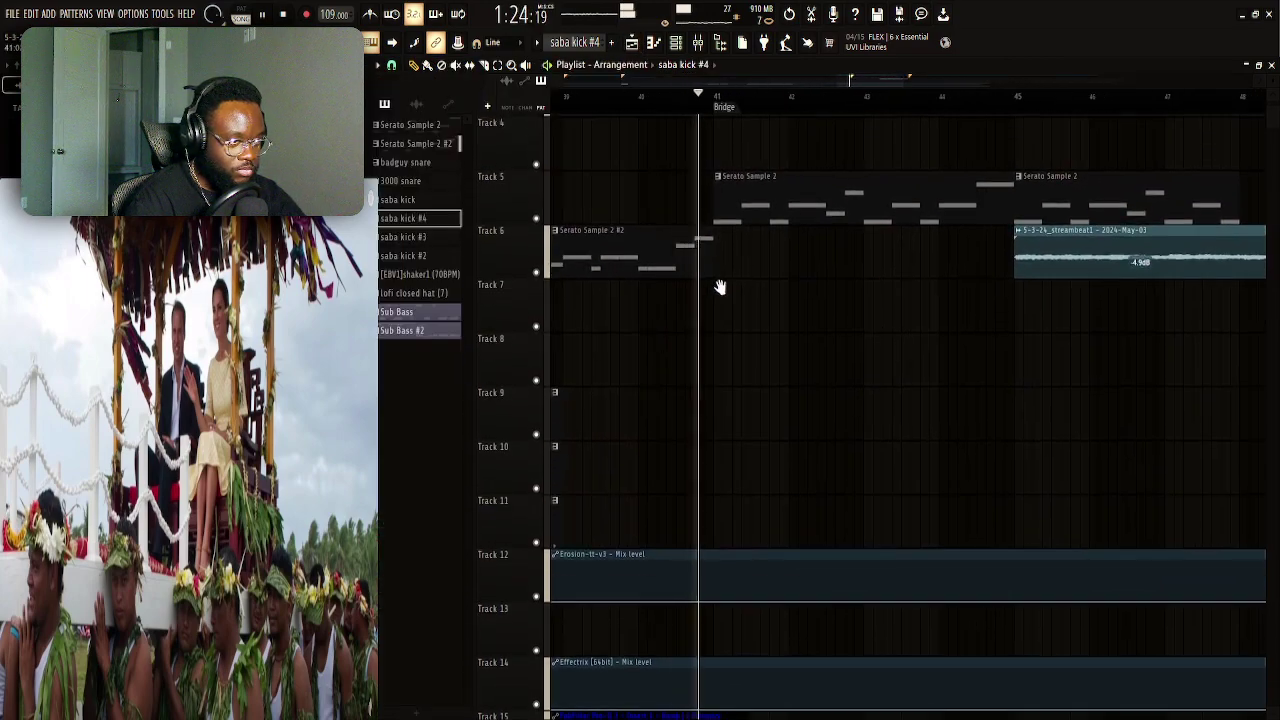
scroll(830, 220, "down", 2)
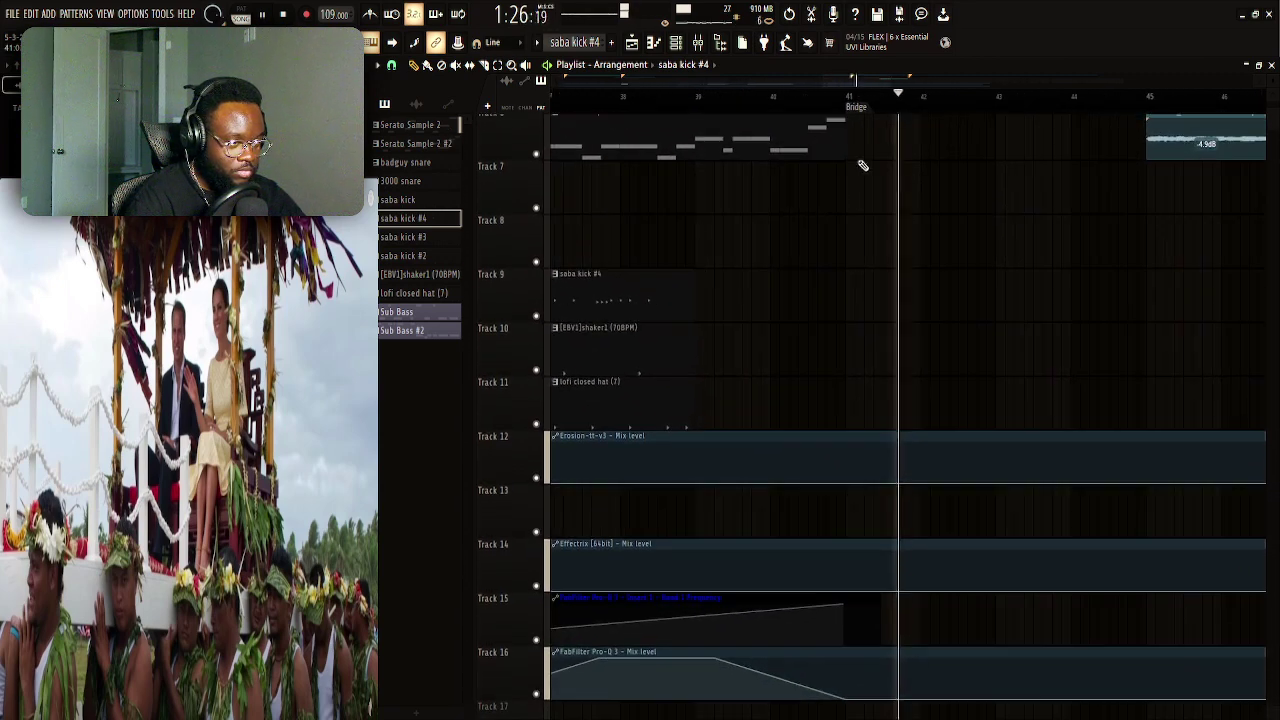
scroll(820, 282, "down", 1)
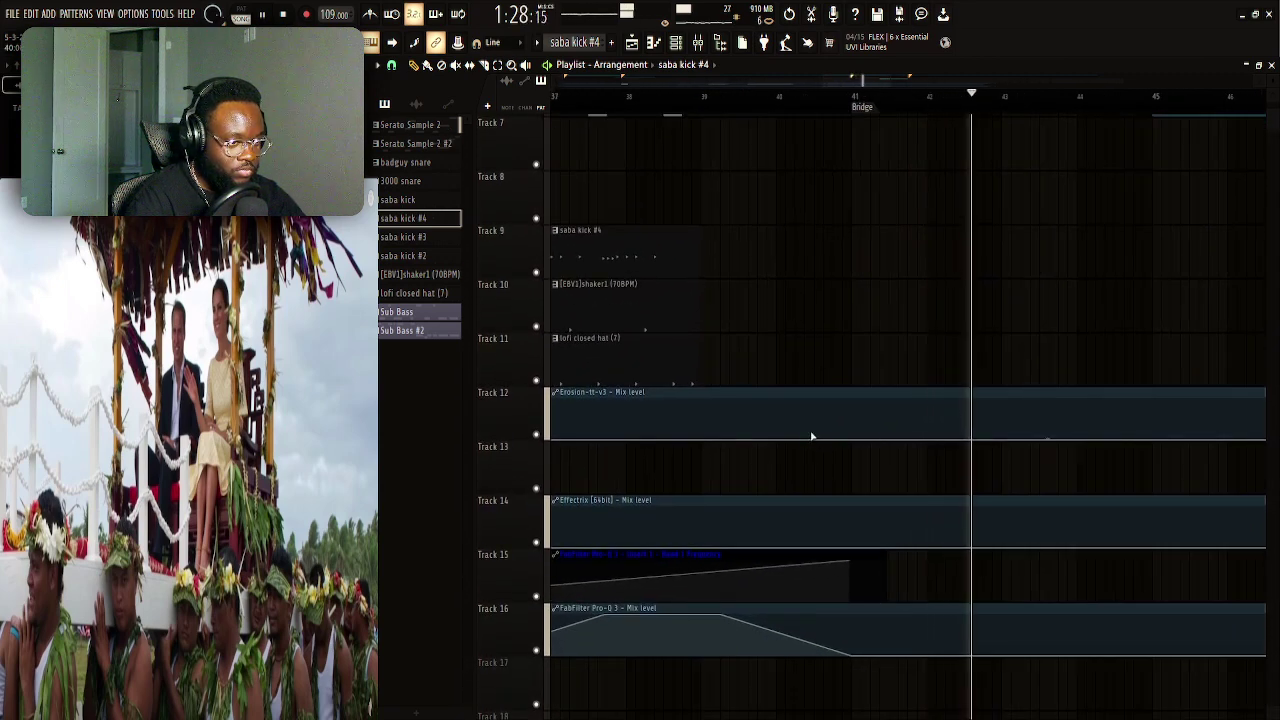
key("space")
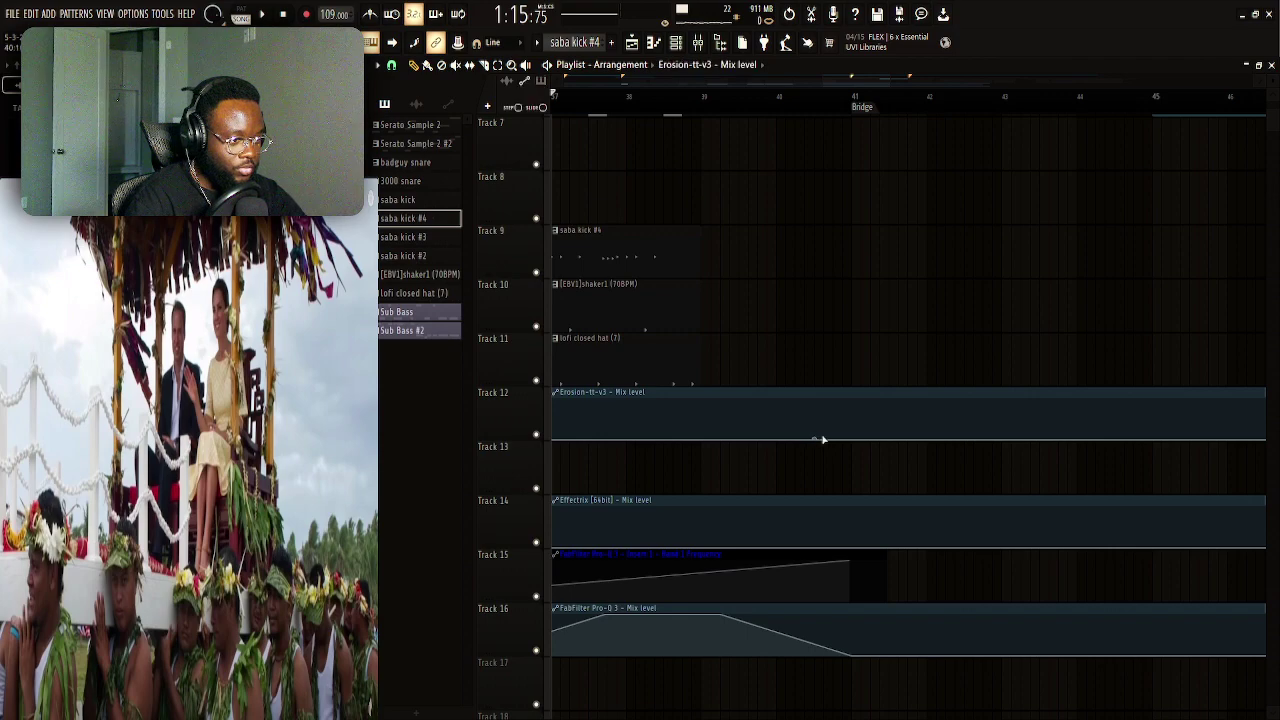
key("space")
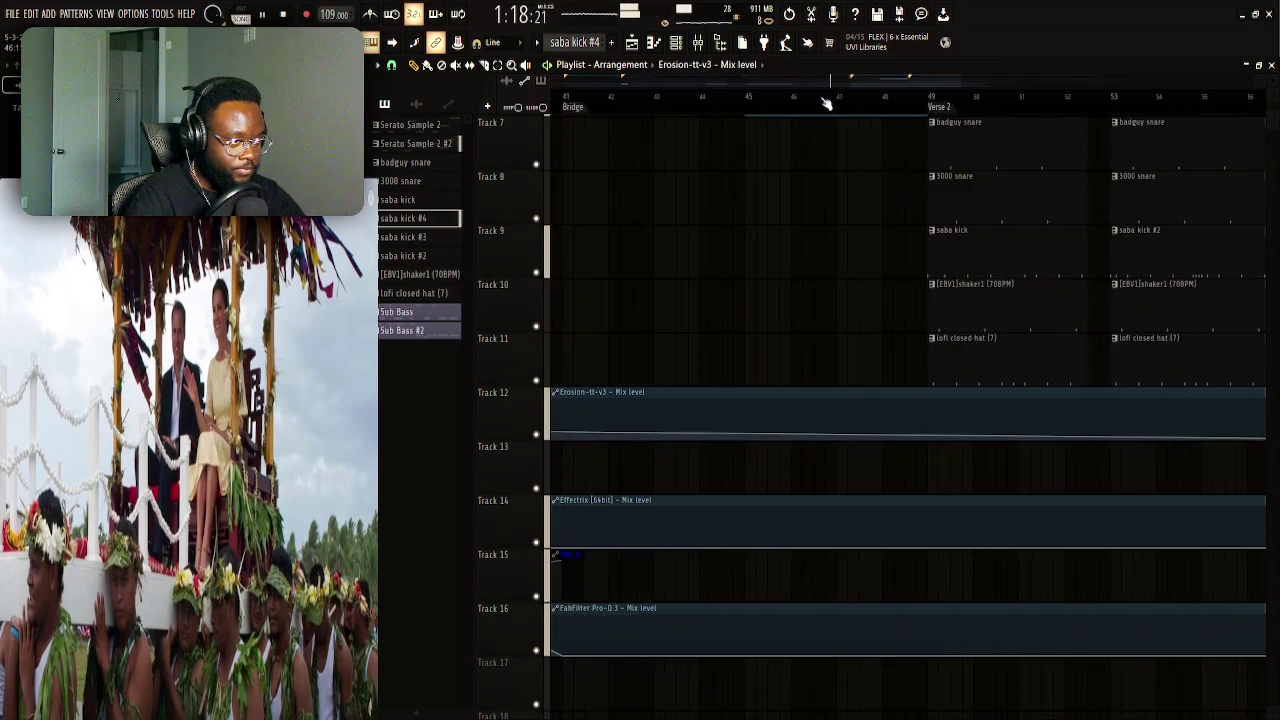
scroll(876, 331, "up", 2)
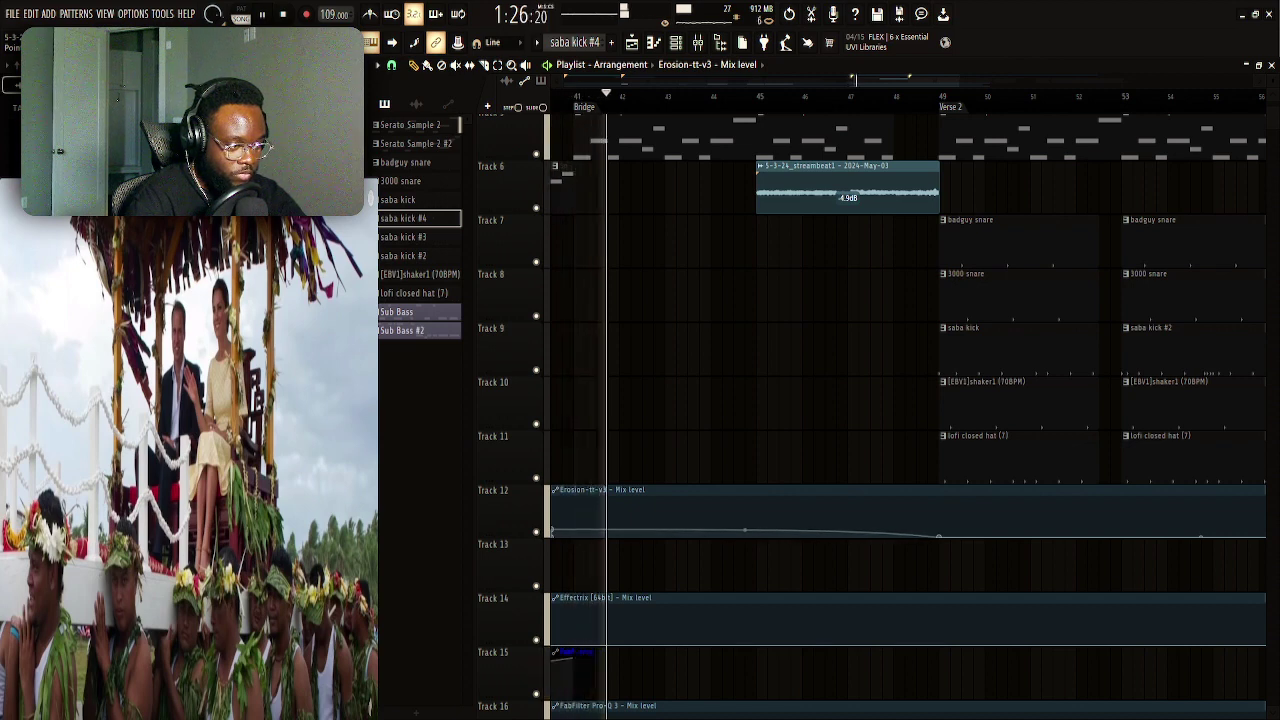
Draw a high rectangular block in the Track 14 Effectrix mix level automation from mid-bar 44 to bar 45
scroll(840, 560, "up", 3)
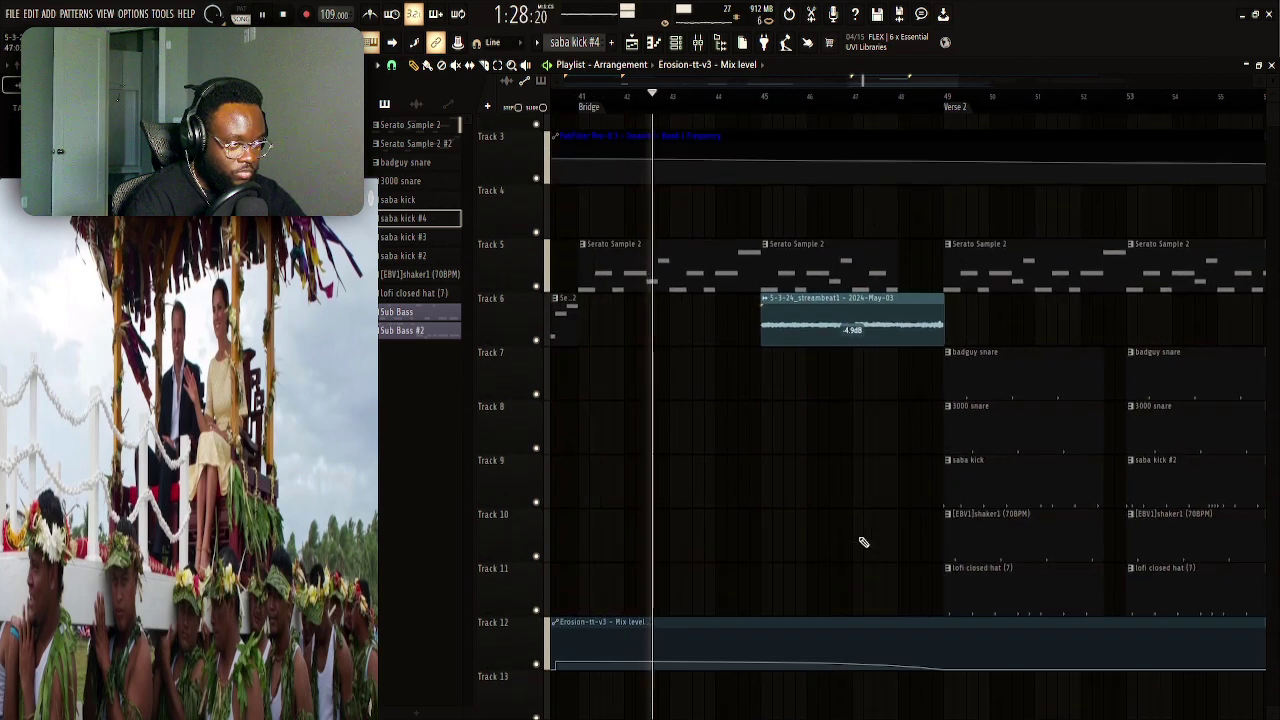
scroll(840, 560, "up", 1)
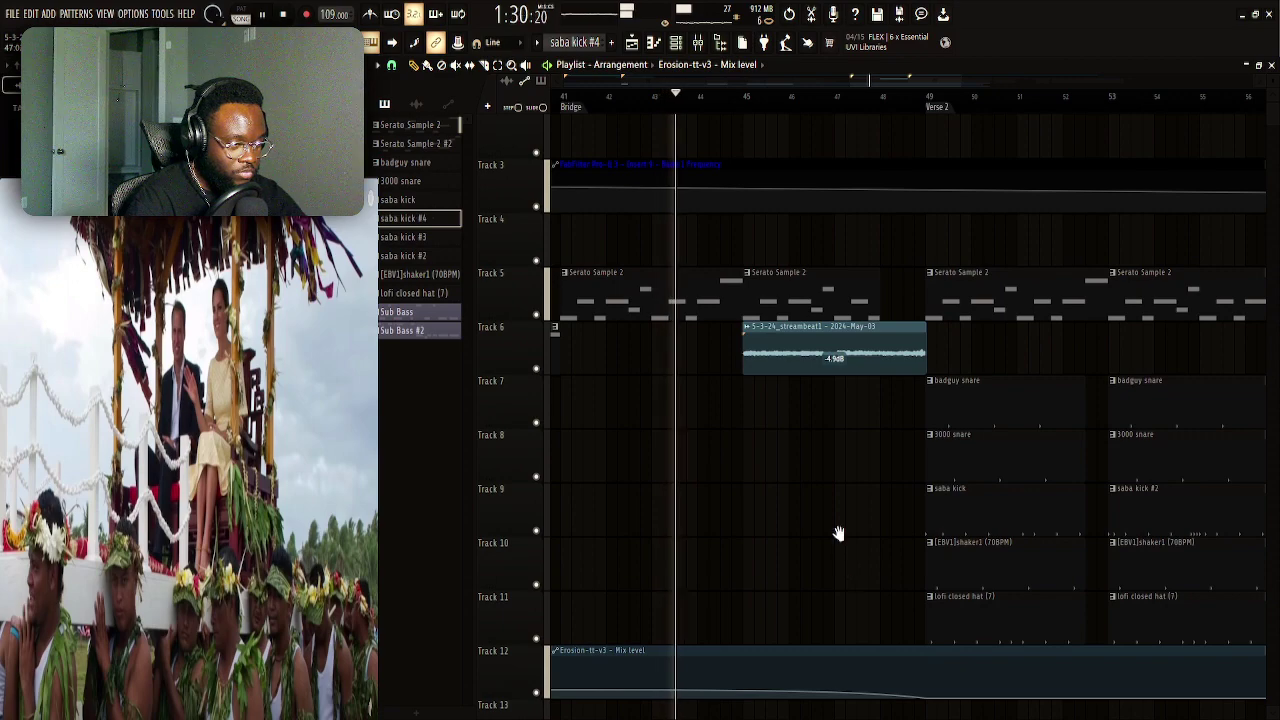
scroll(820, 565, "up", 1)
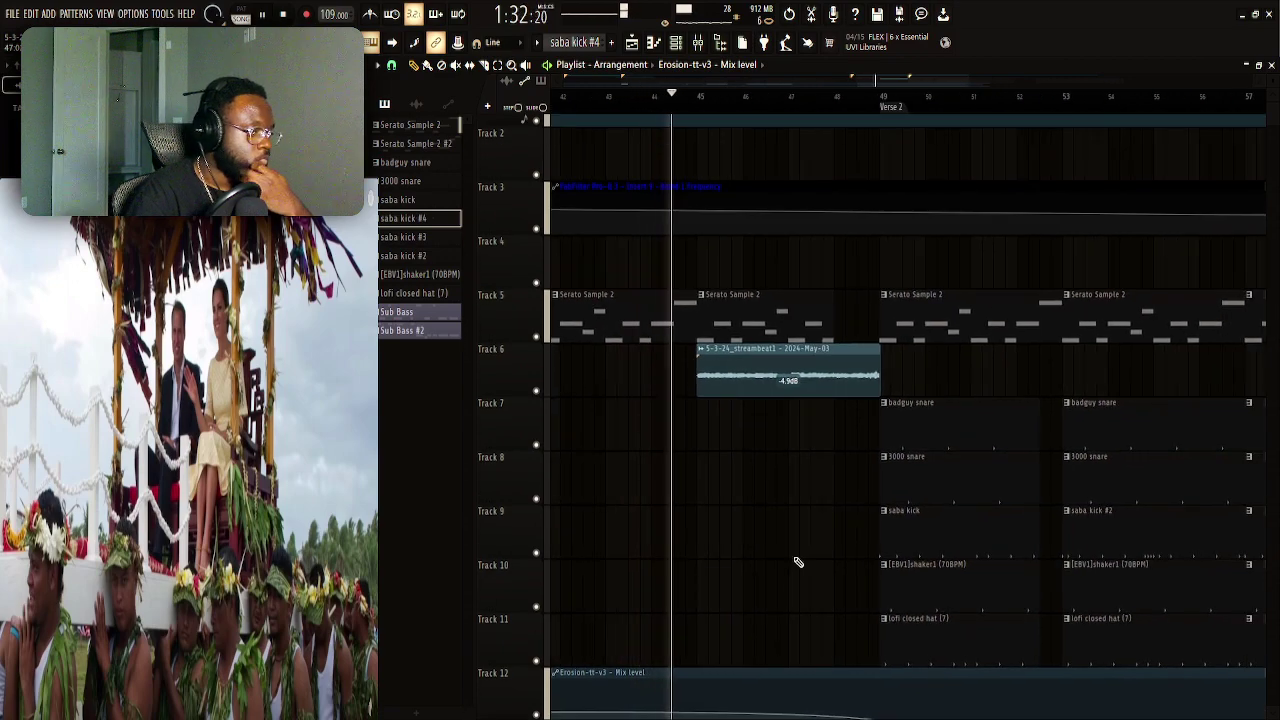
scroll(800, 554, "down", 8)
key("space")
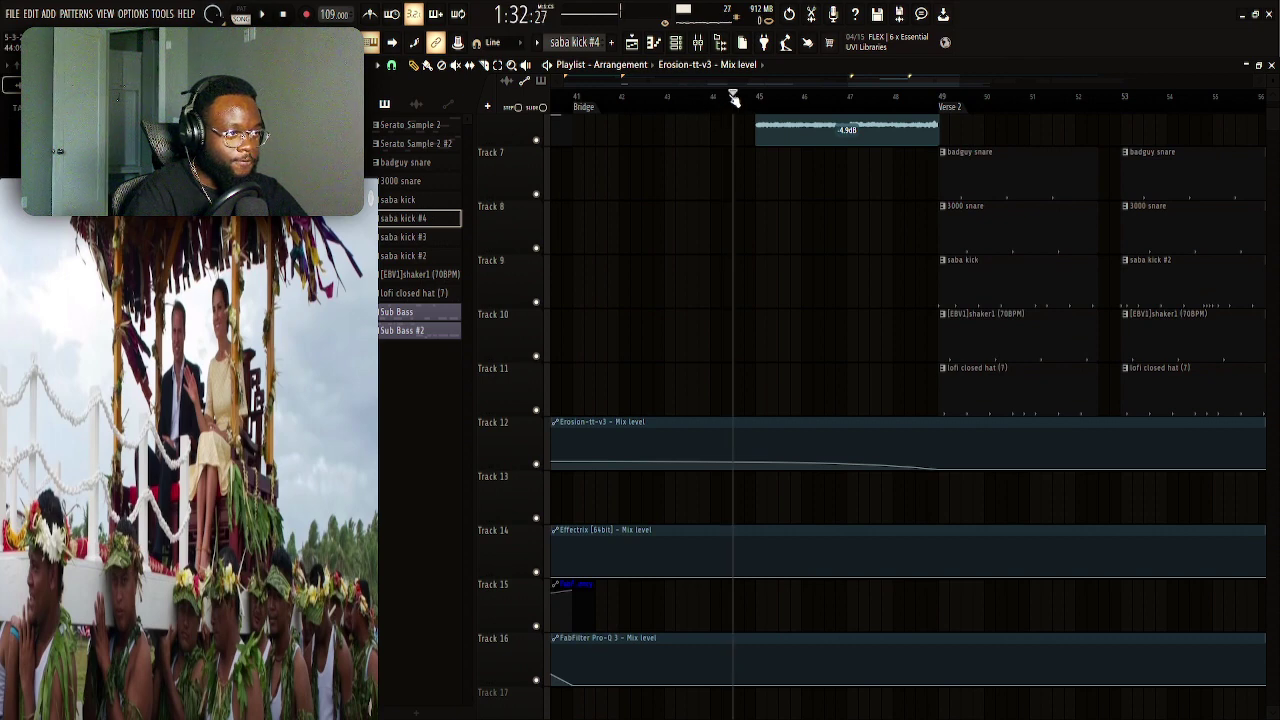
mouse_move(753, 451)
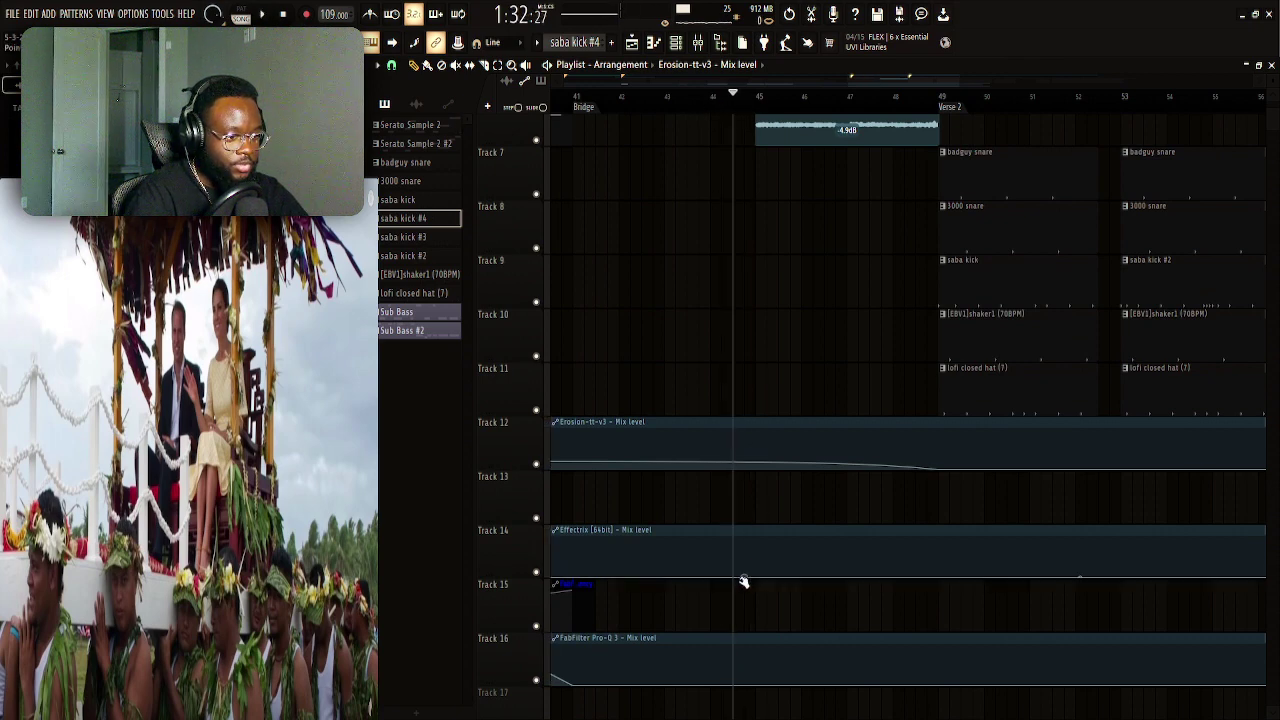
left_click_drag(738, 571, 757, 594)
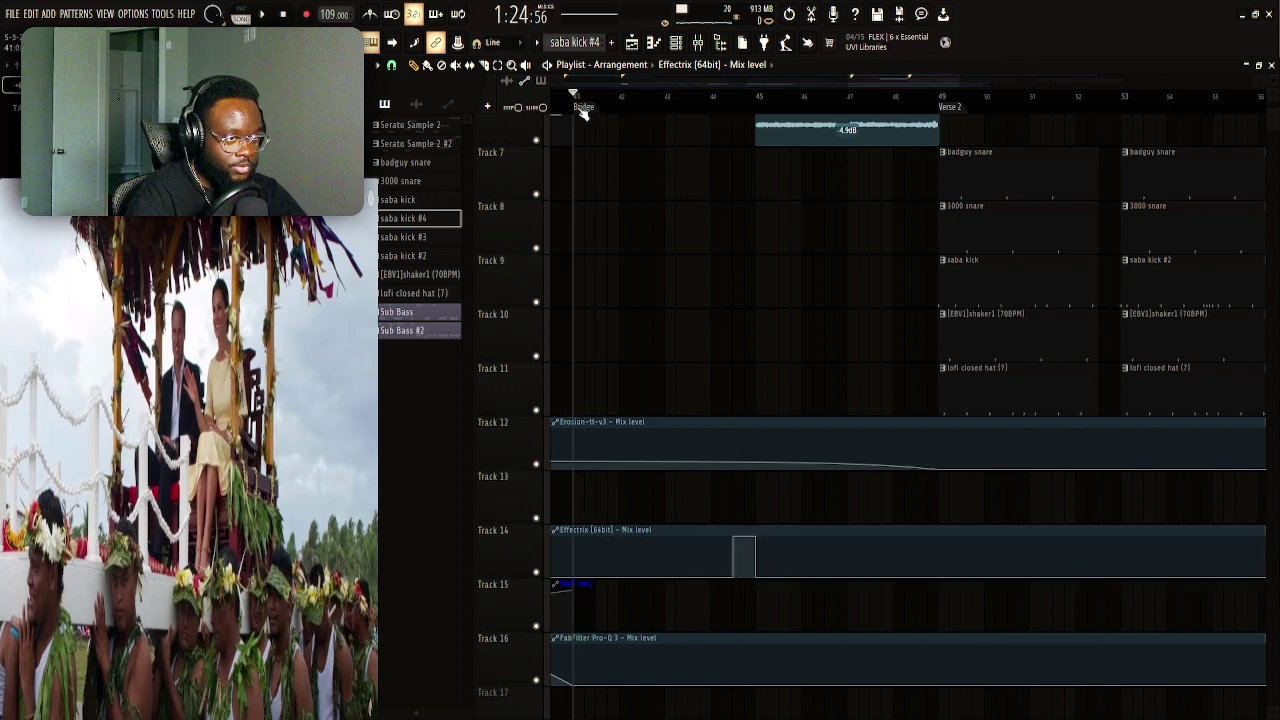
Play the arrangement from the Bridge into Verse 2 to review the transition and the Verse 2 patterns
scroll(740, 280, "up", 4)
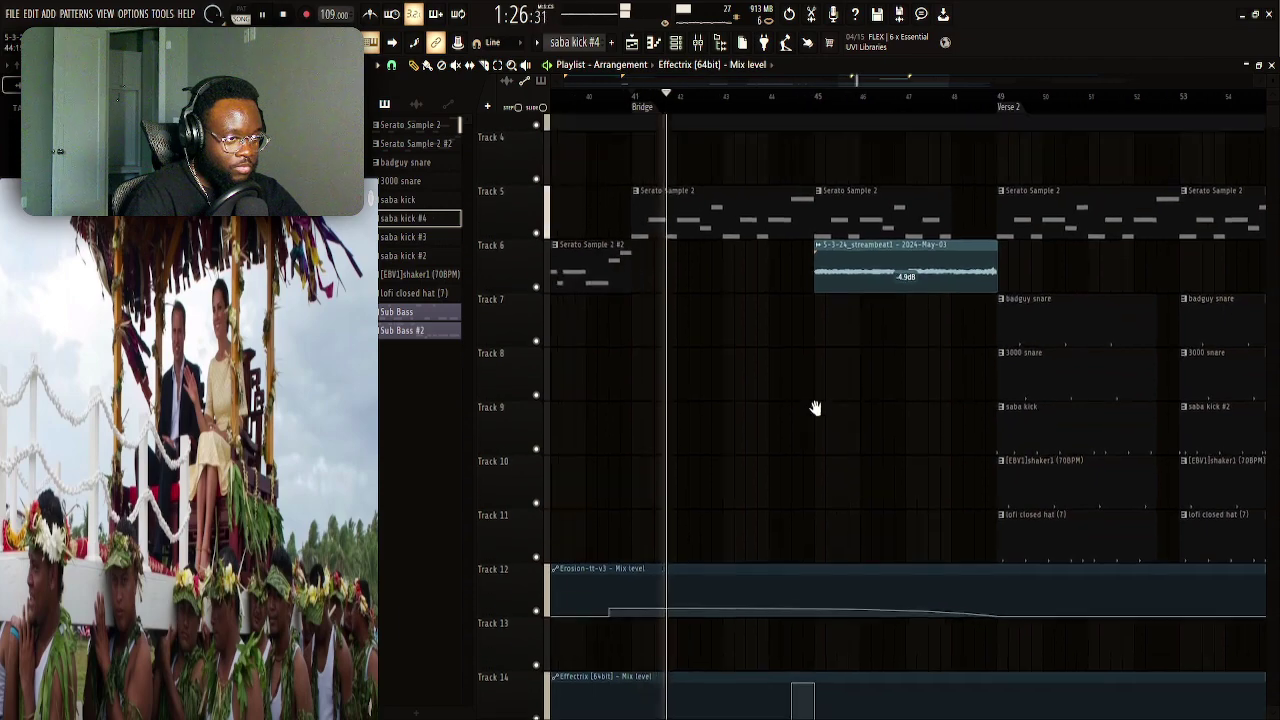
left_click_drag(823, 426, 720, 257)
scroll(802, 120, "up", 2)
left_click_drag(735, 191, 643, 421)
left_click_drag(743, 467, 580, 477)
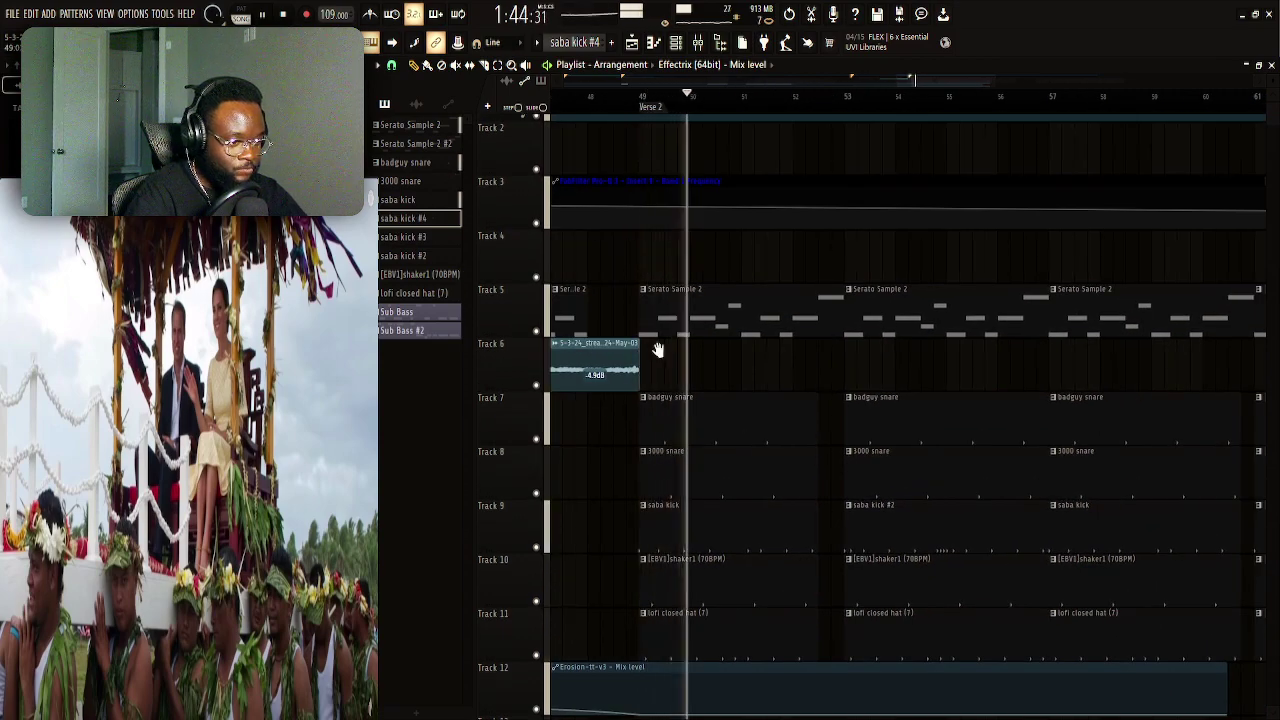
scroll(658, 349, "down", 1)
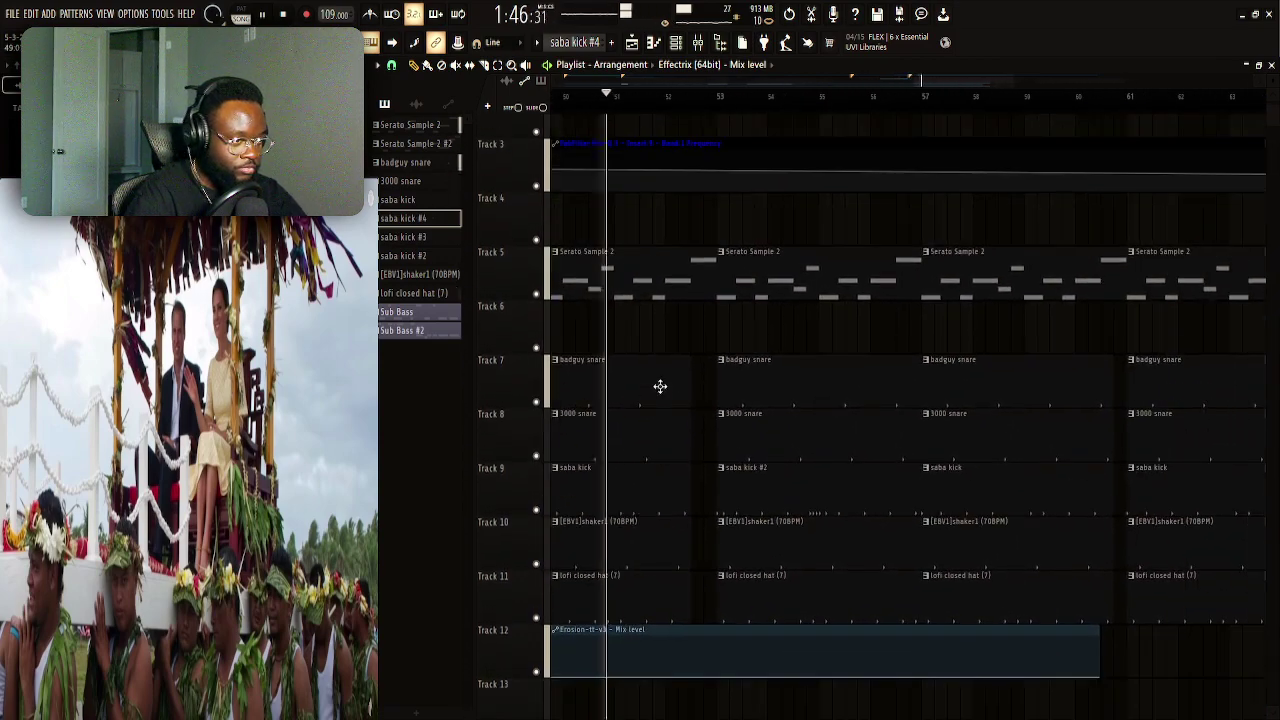
scroll(690, 360, "down", 3)
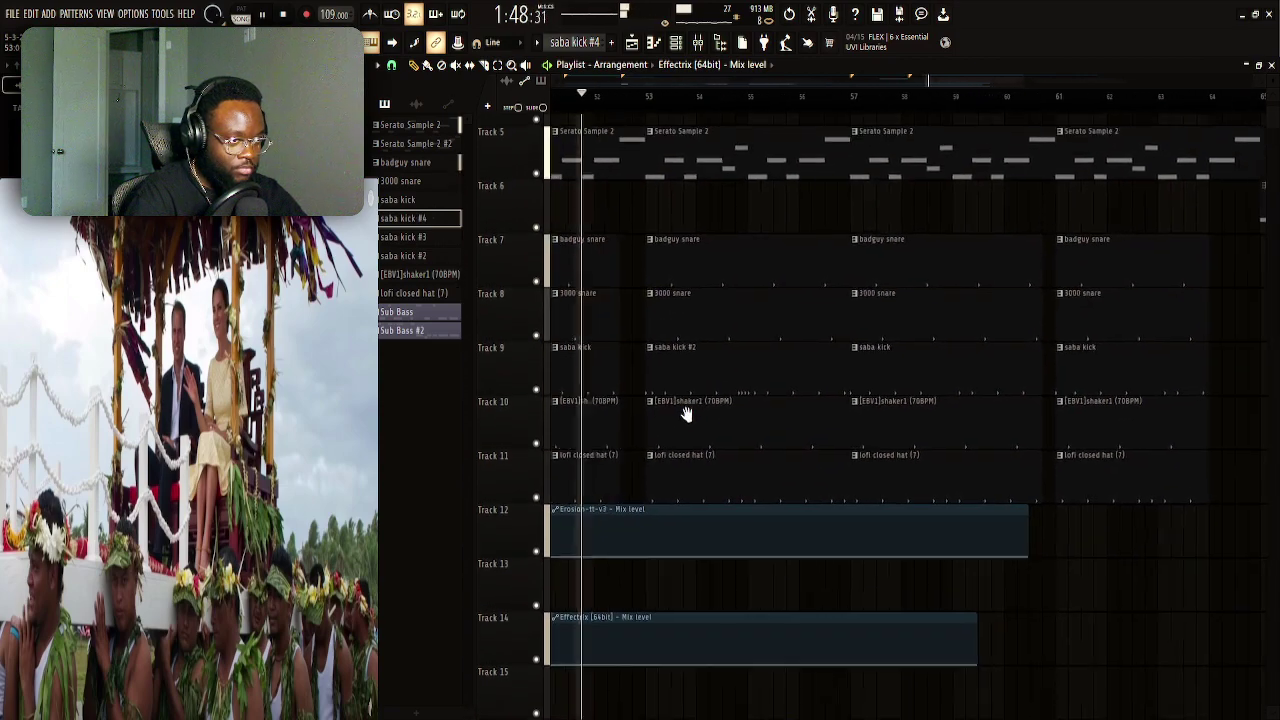
left_click_drag(742, 438, 744, 456)
left_click_drag(743, 458, 846, 455)
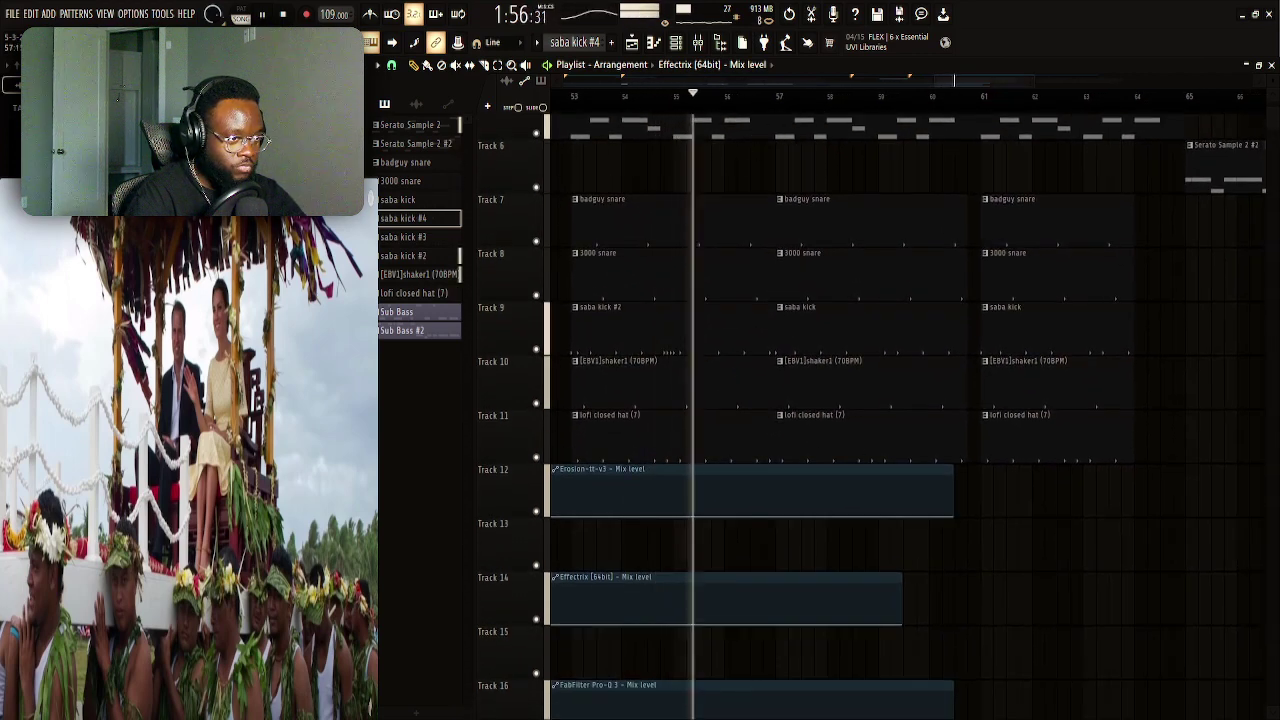
scroll(805, 131, "down", 1)
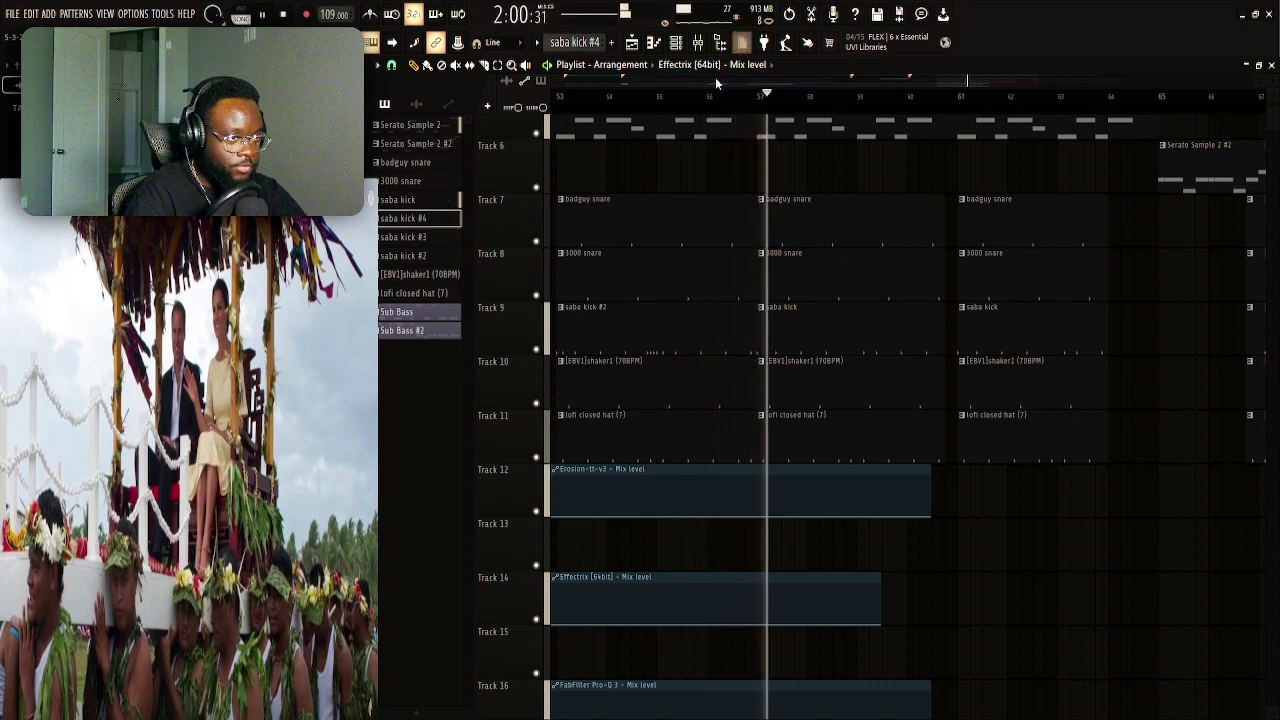
Shape the Track 14 Effectrix mix level automation to curve up from mid-bar 56 and drop to zero at bar 57
scroll(737, 104, "up", 5)
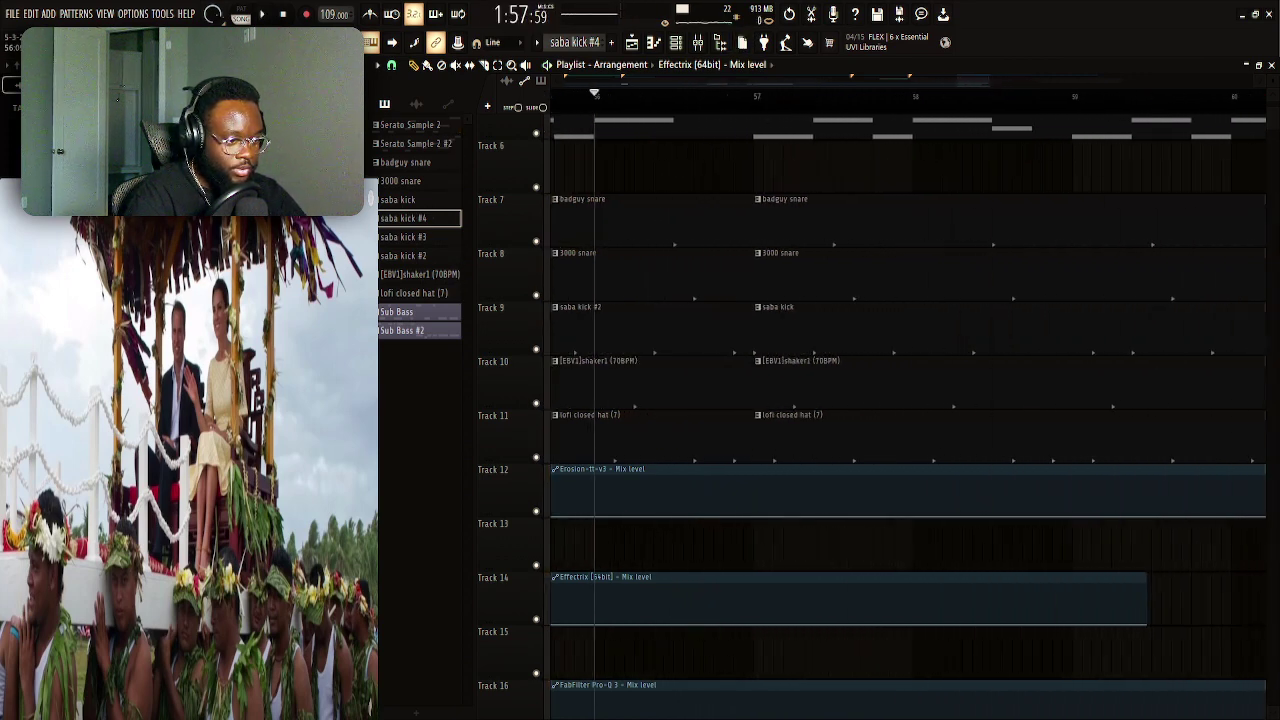
right_click(758, 604)
key("ctrl+z")
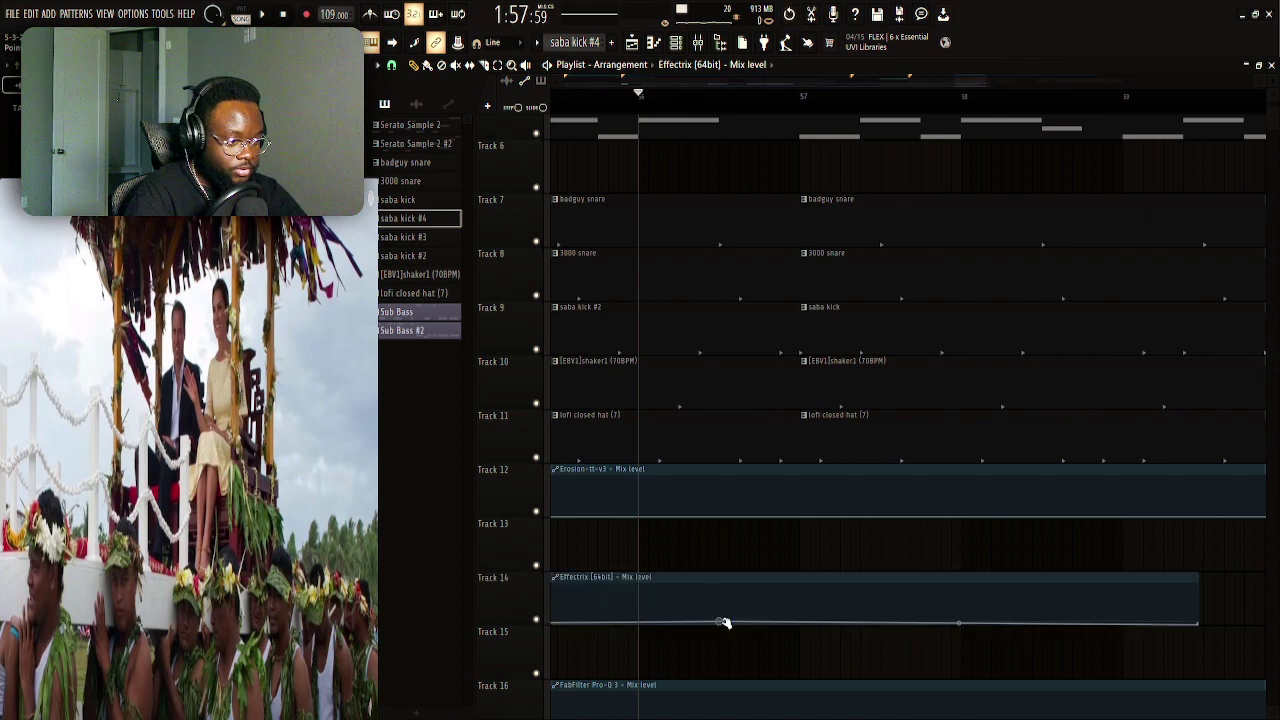
left_click(764, 616)
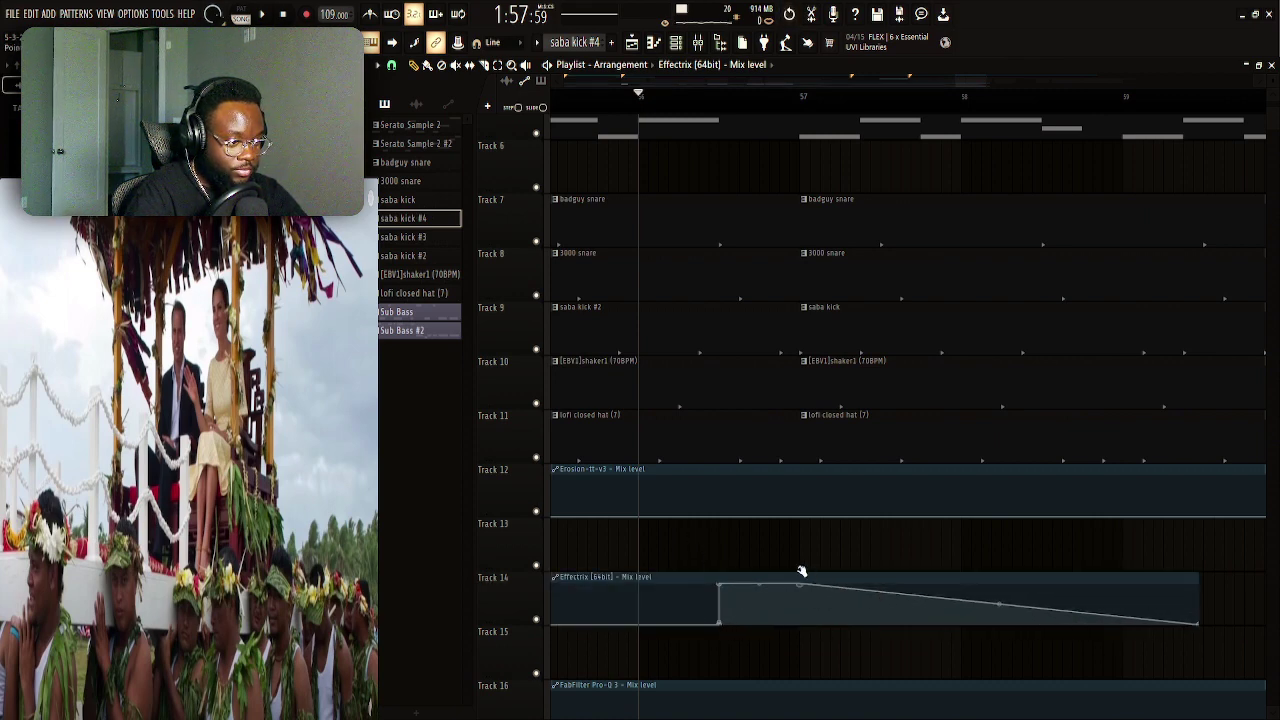
right_click(802, 624)
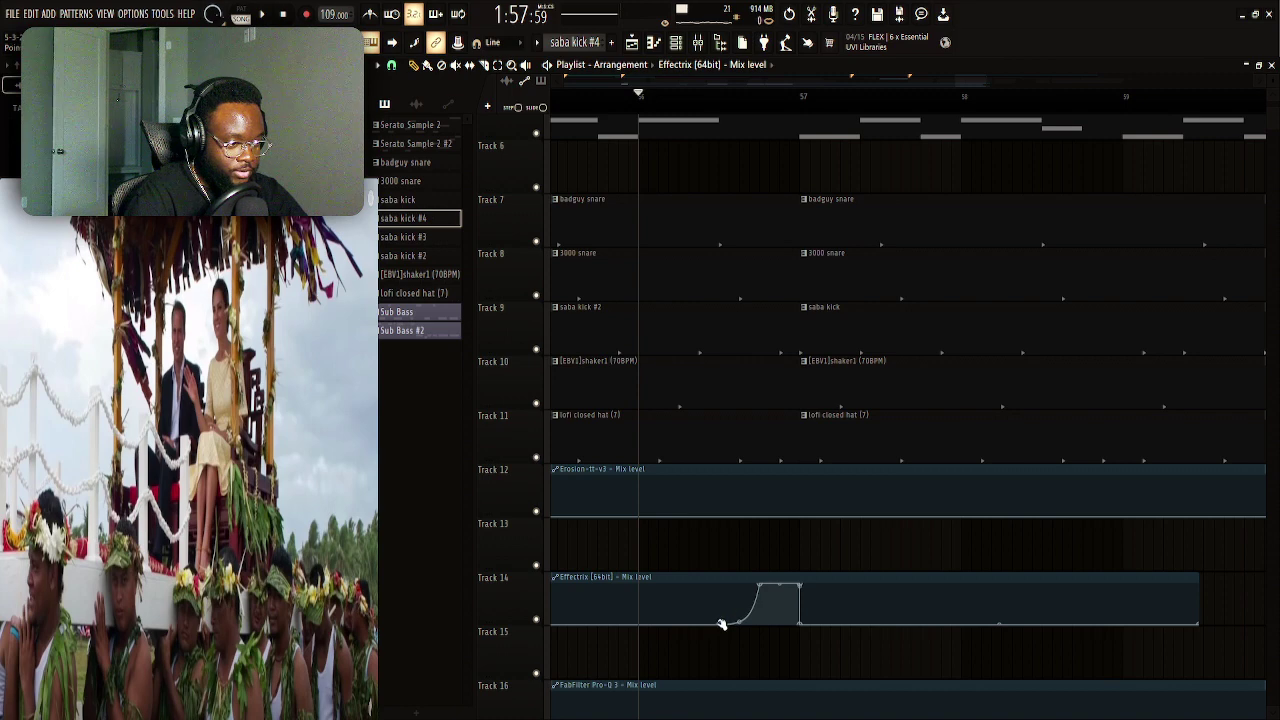
Play the arrangement from bar 56 to check the Track 14 Effectrix automation block leading into bar 57
key("space")
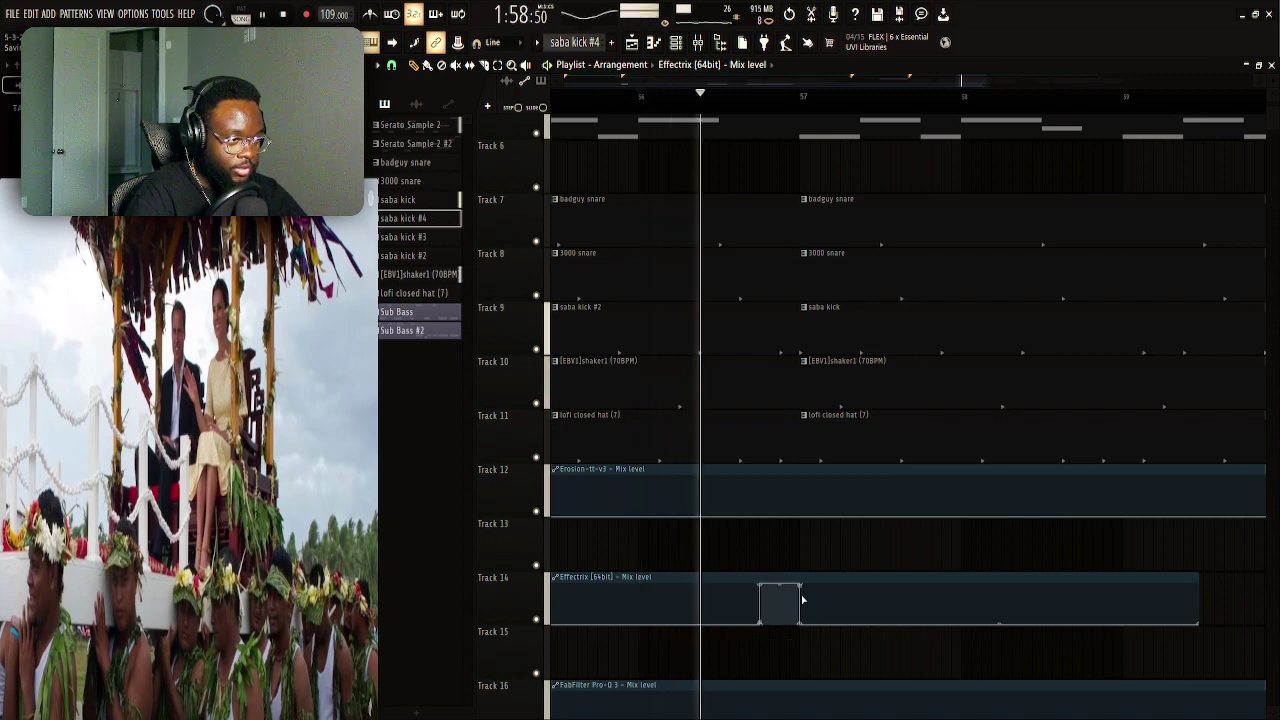
scroll(815, 580, "up", 3)
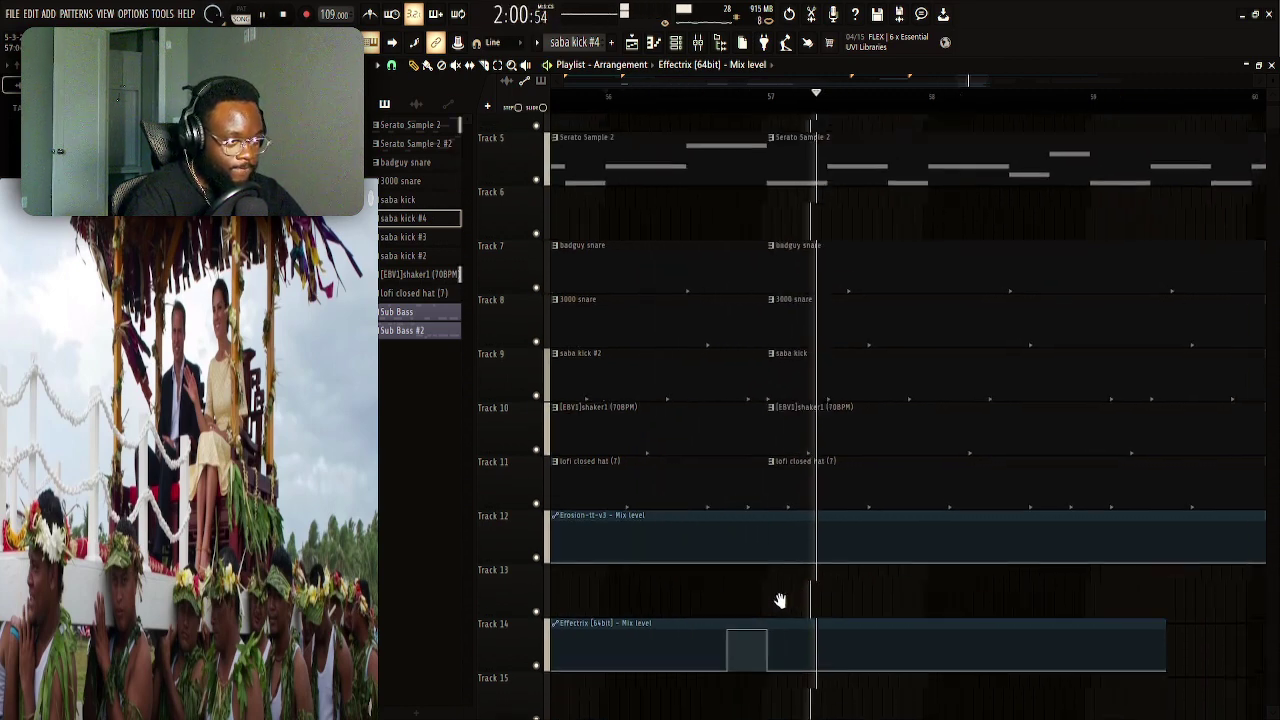
scroll(688, 250, "down", 4)
scroll(780, 380, "down", 2)
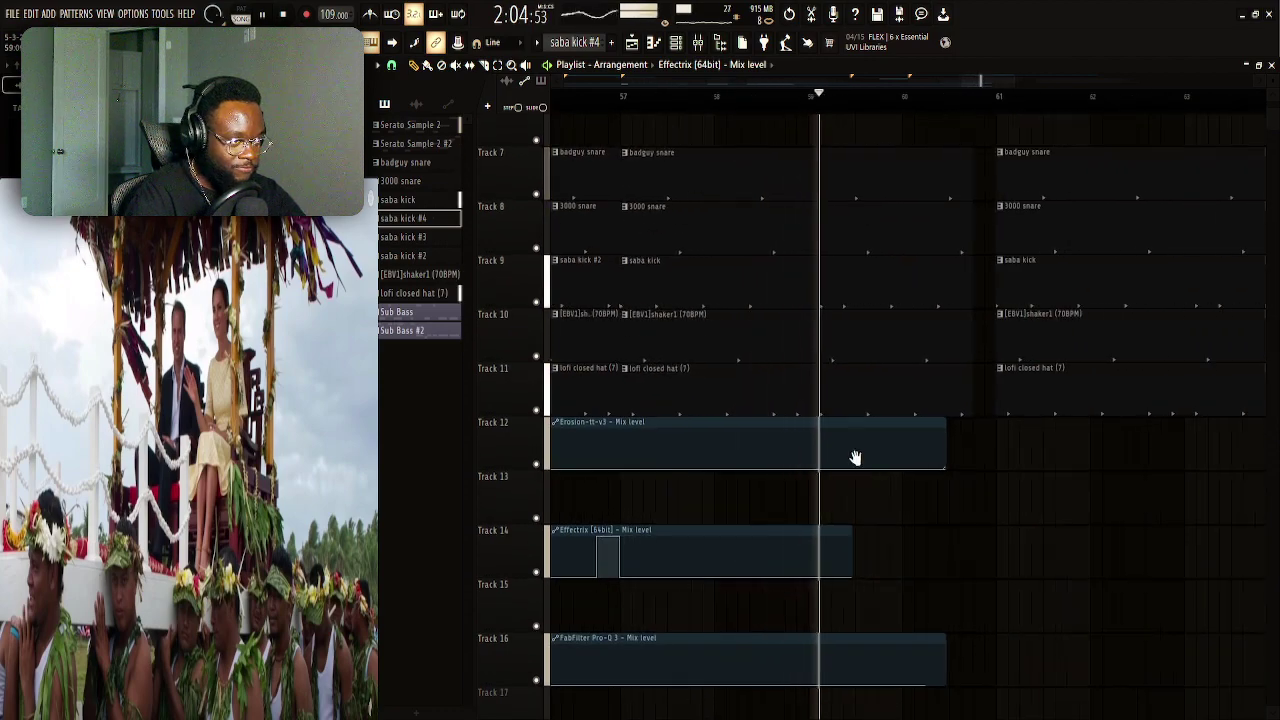
scroll(852, 455, "up", 2)
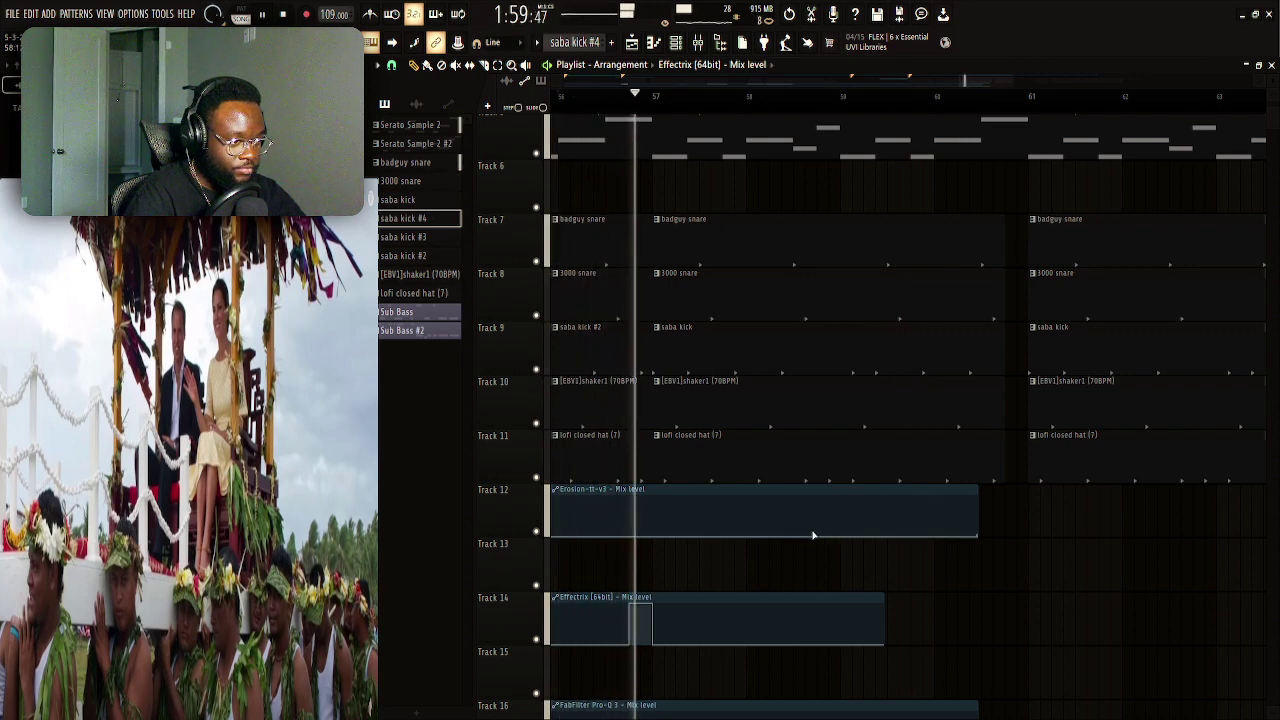
Draw a low rectangular block in the Track 12 Erosion mix level automation from late in bar 58 to bar 59
left_click_drag(814, 535, 819, 529)
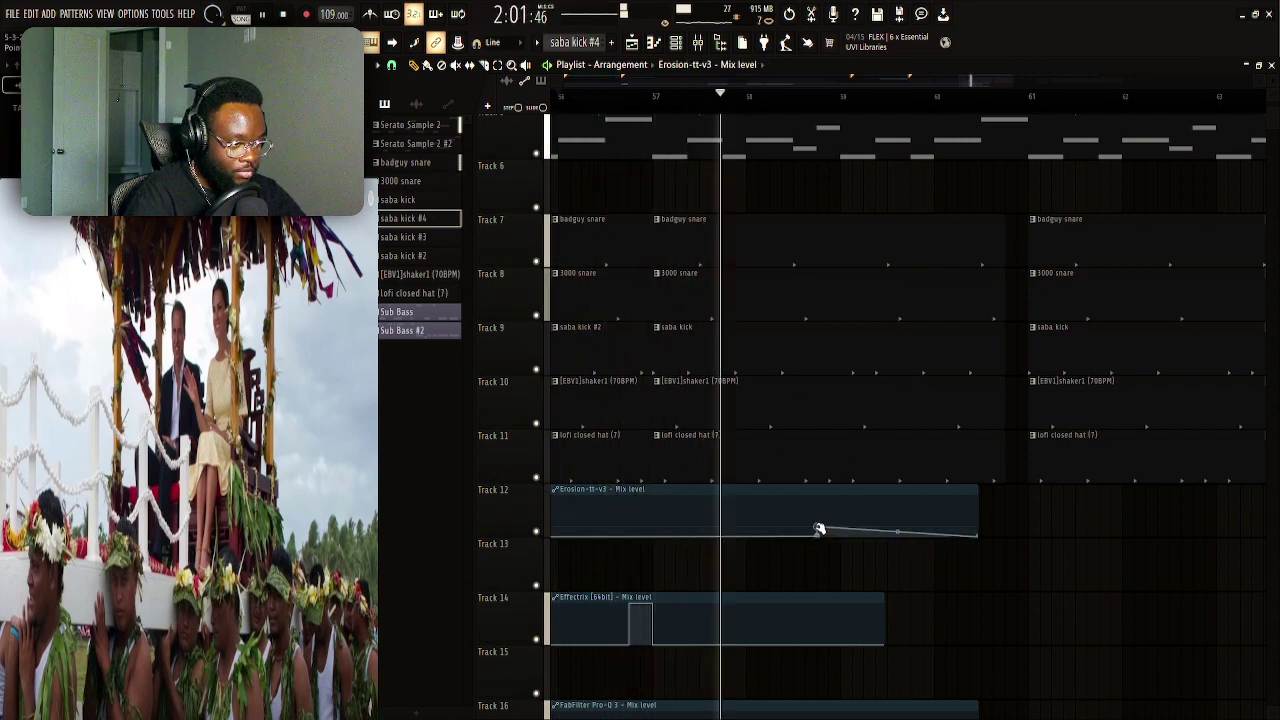
right_click(845, 524)
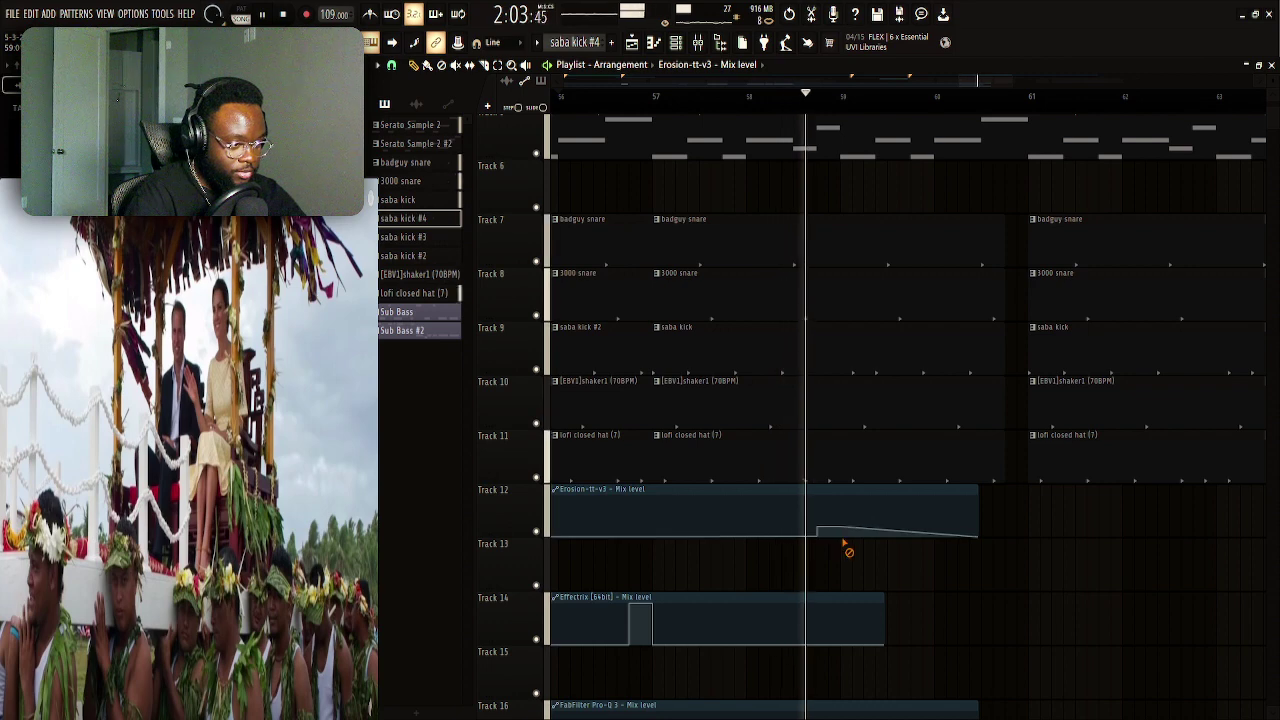
left_click(855, 536)
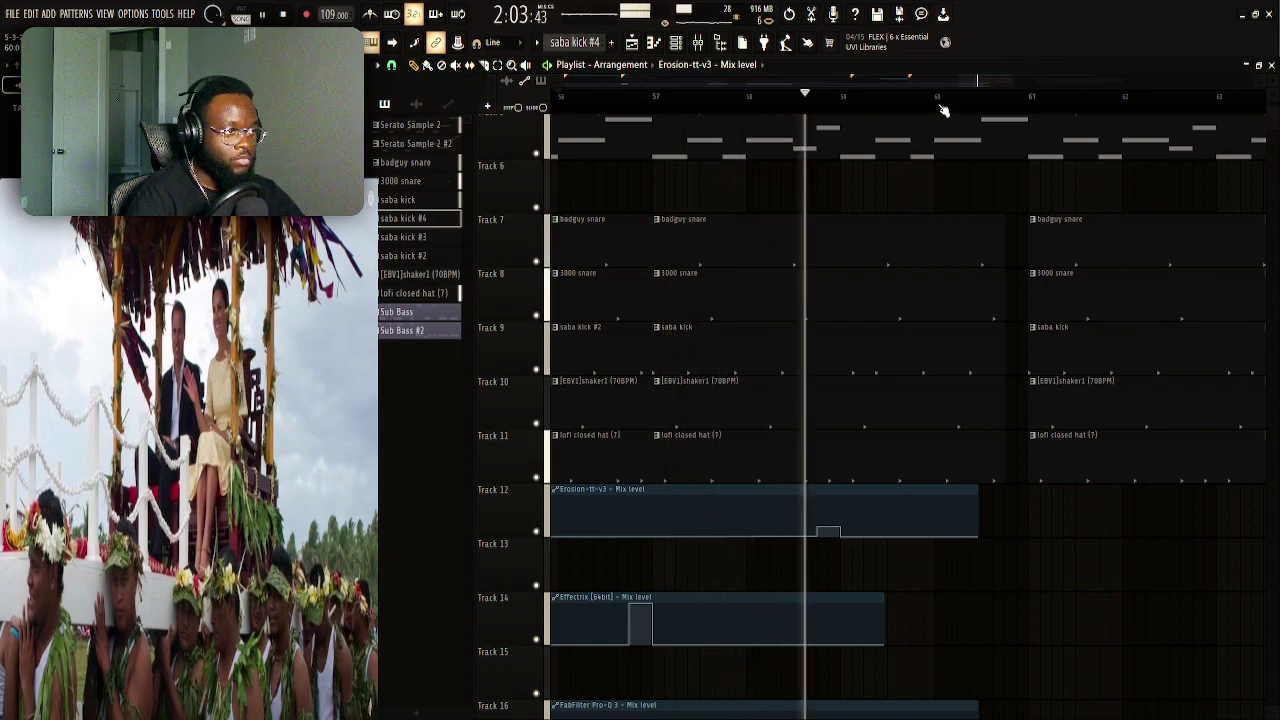
Place two consecutive Sub Bass patterns on Track 13, starting at bars 49 and 53 of Verse 2
scroll(940, 100, "down", 3)
scroll(931, 149, "down", 3)
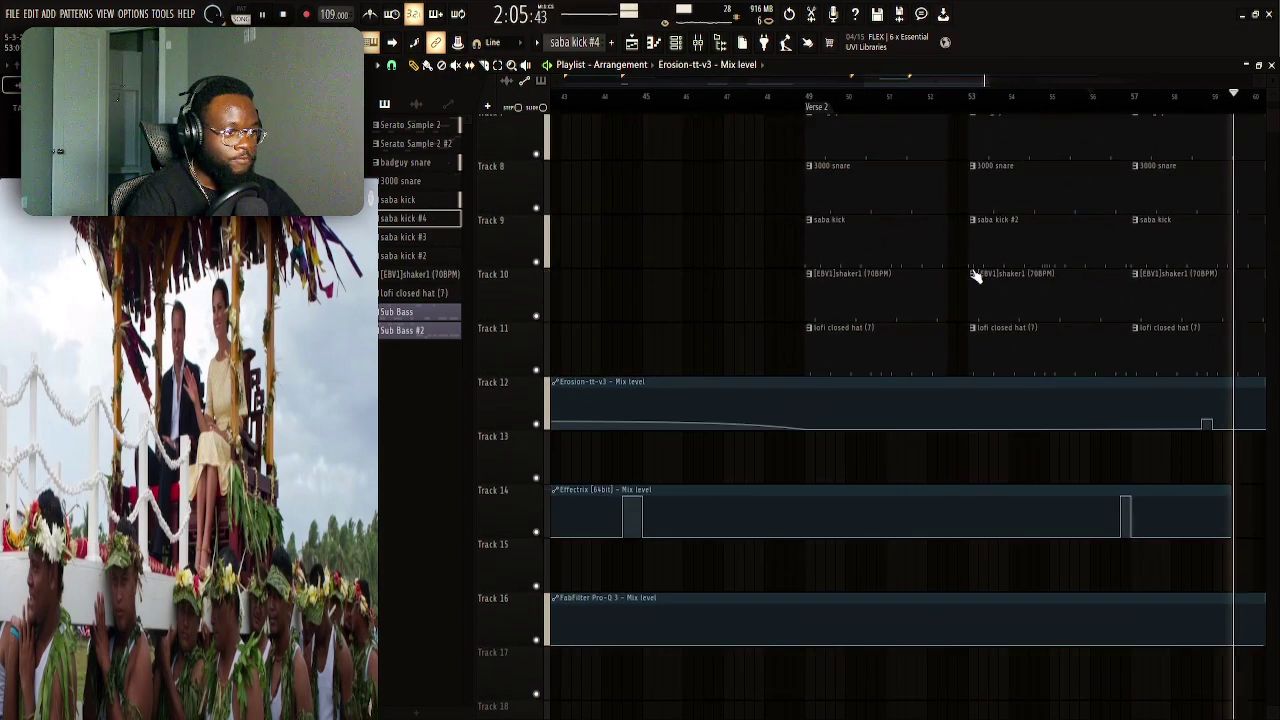
scroll(815, 100, "down", 5)
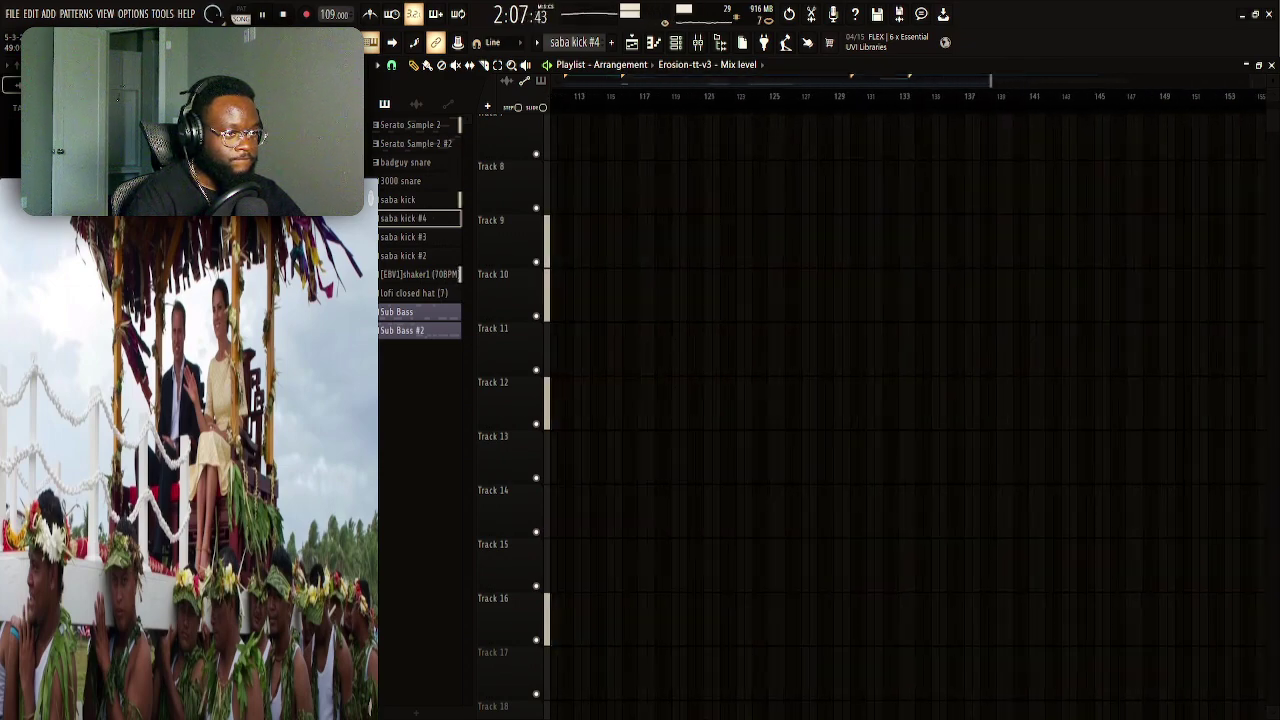
scroll(900, 420, "up", 3)
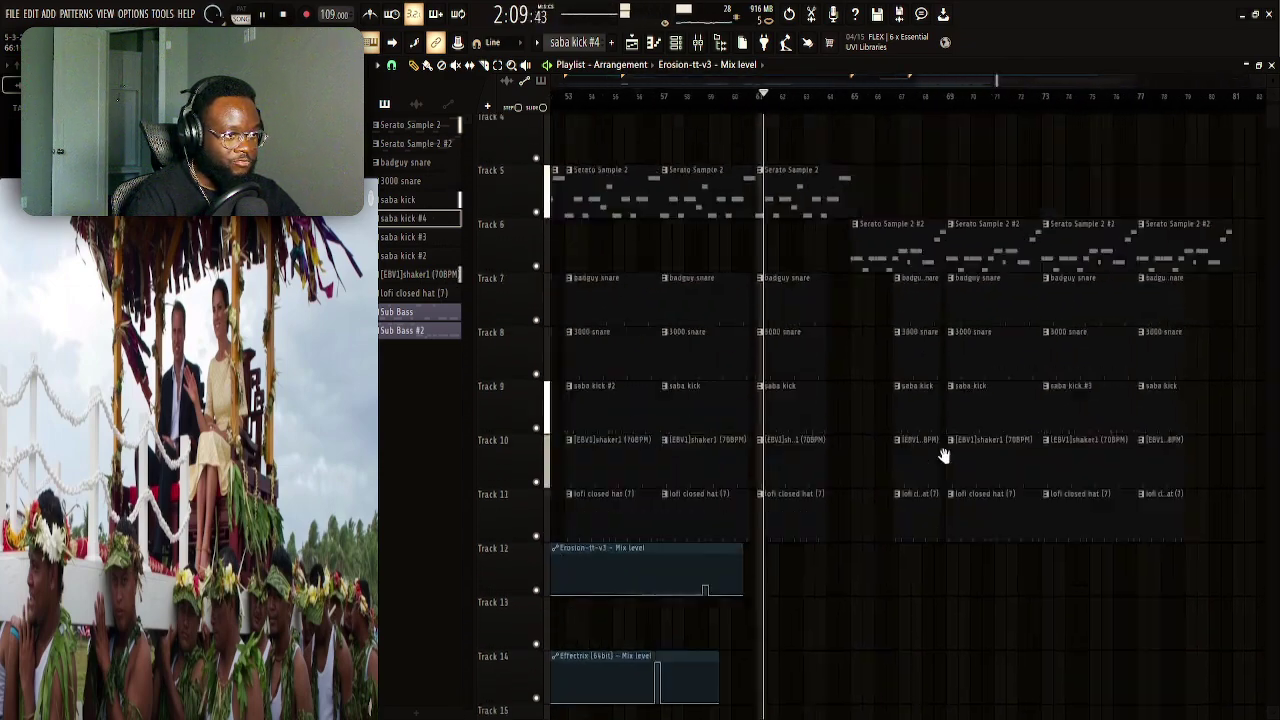
scroll(1005, 423, "up", 3)
scroll(990, 400, "down", 3)
scroll(1000, 390, "left", 2)
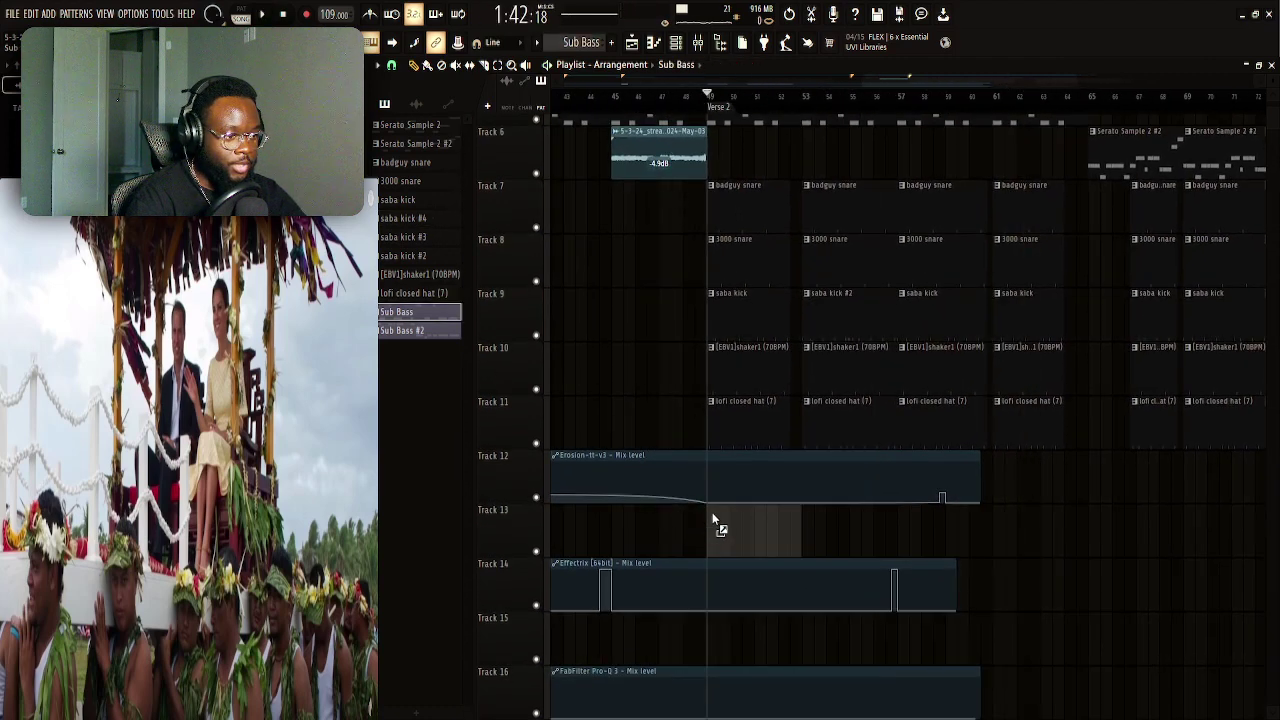
left_click_drag(793, 508, 826, 500)
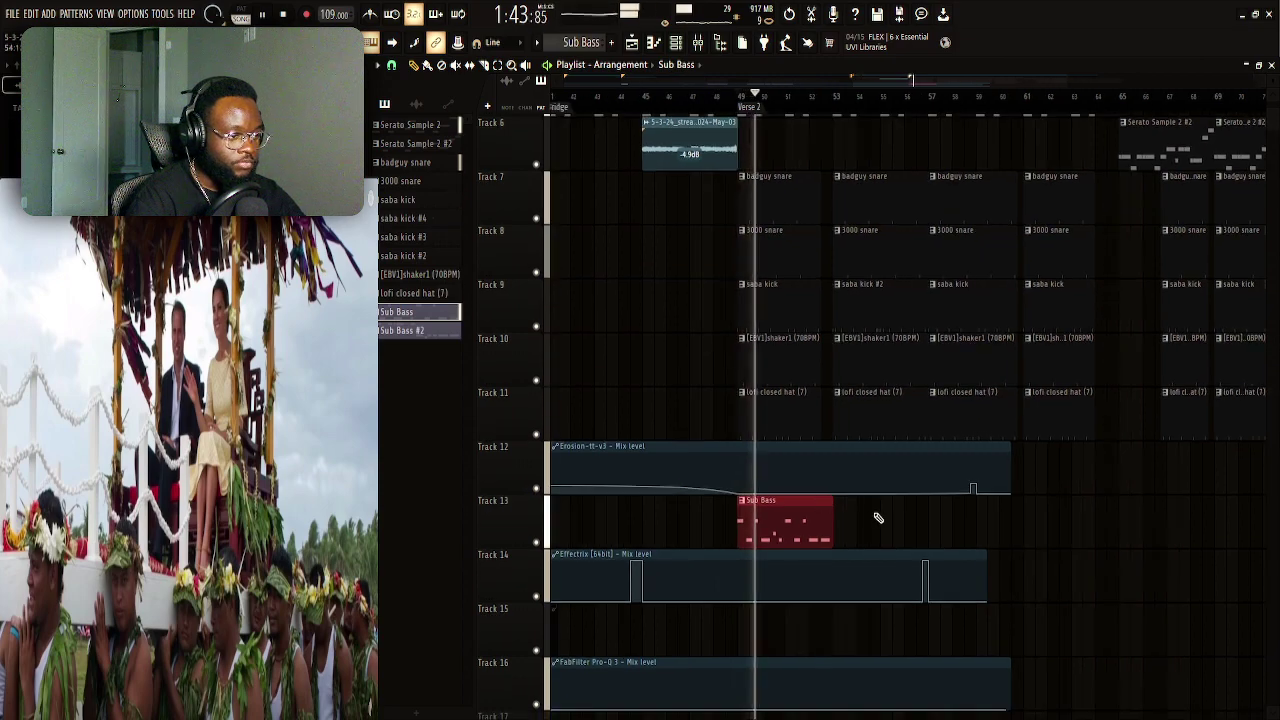
left_click(836, 524)
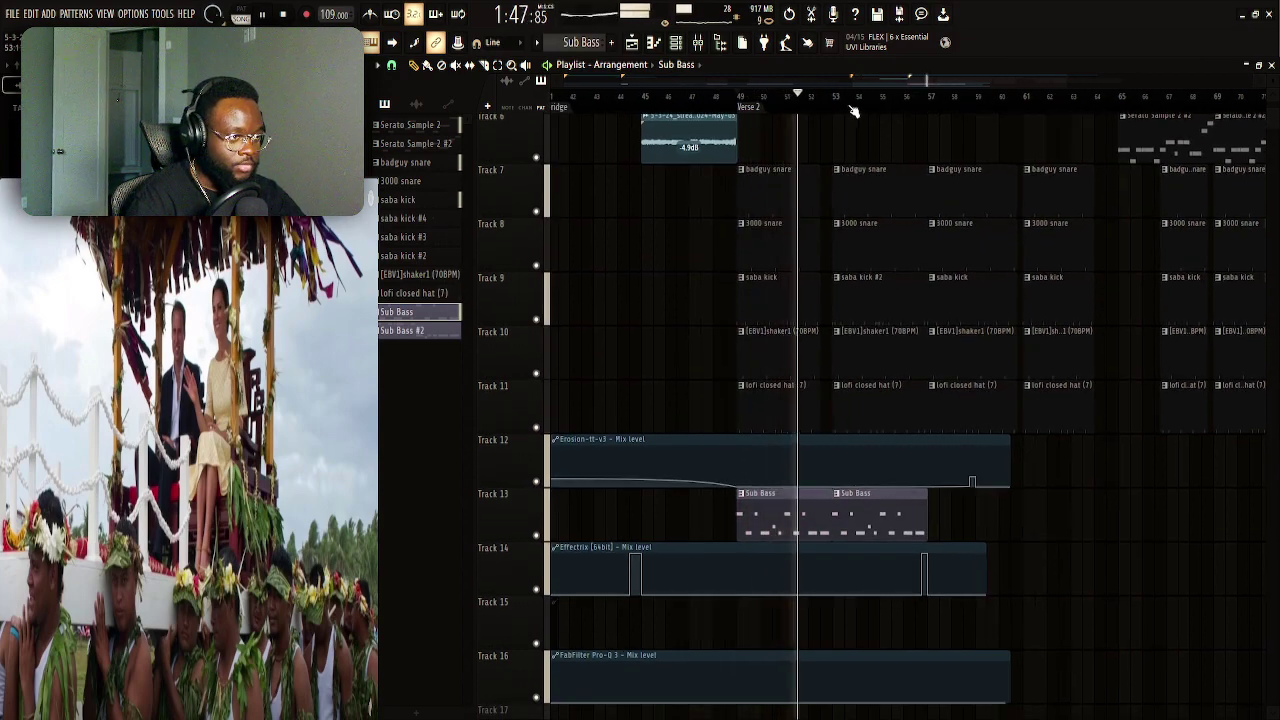
Trim the end of the second Sub Bass clip to where the Effectrix block begins before bar 57, and play the transition
scroll(851, 111, "up", 4)
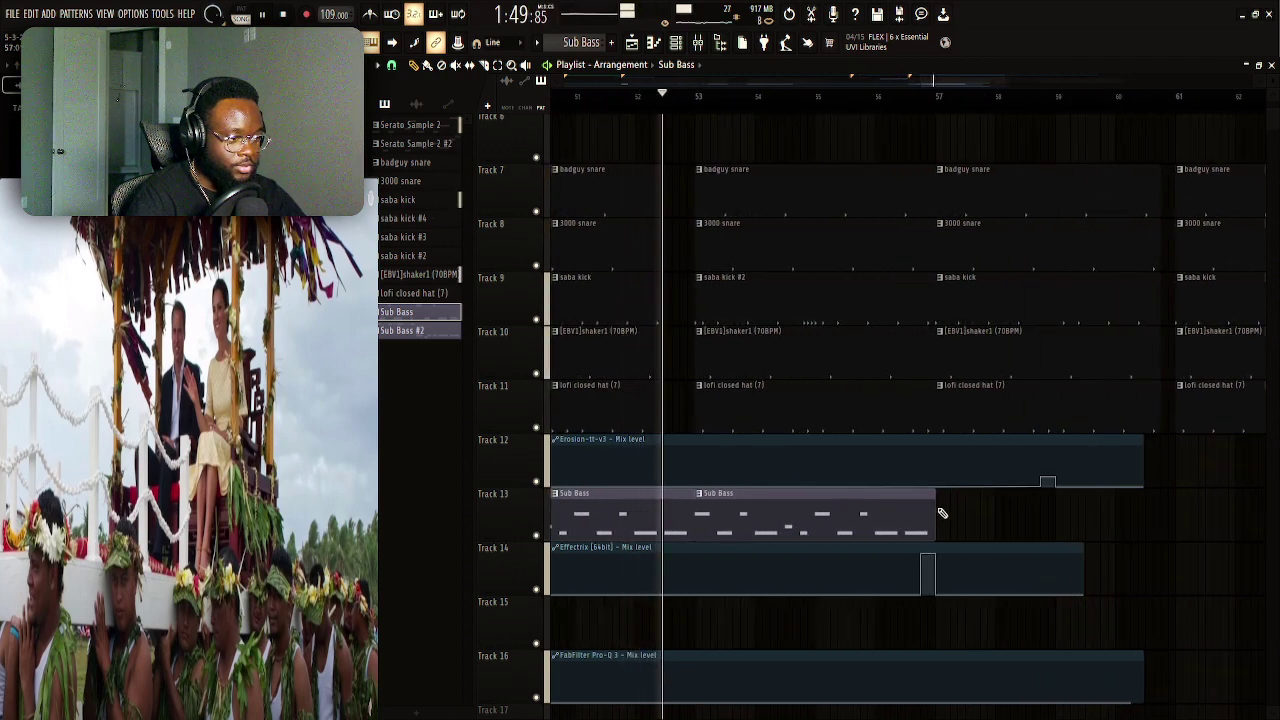
left_click_drag(932, 509, 915, 511)
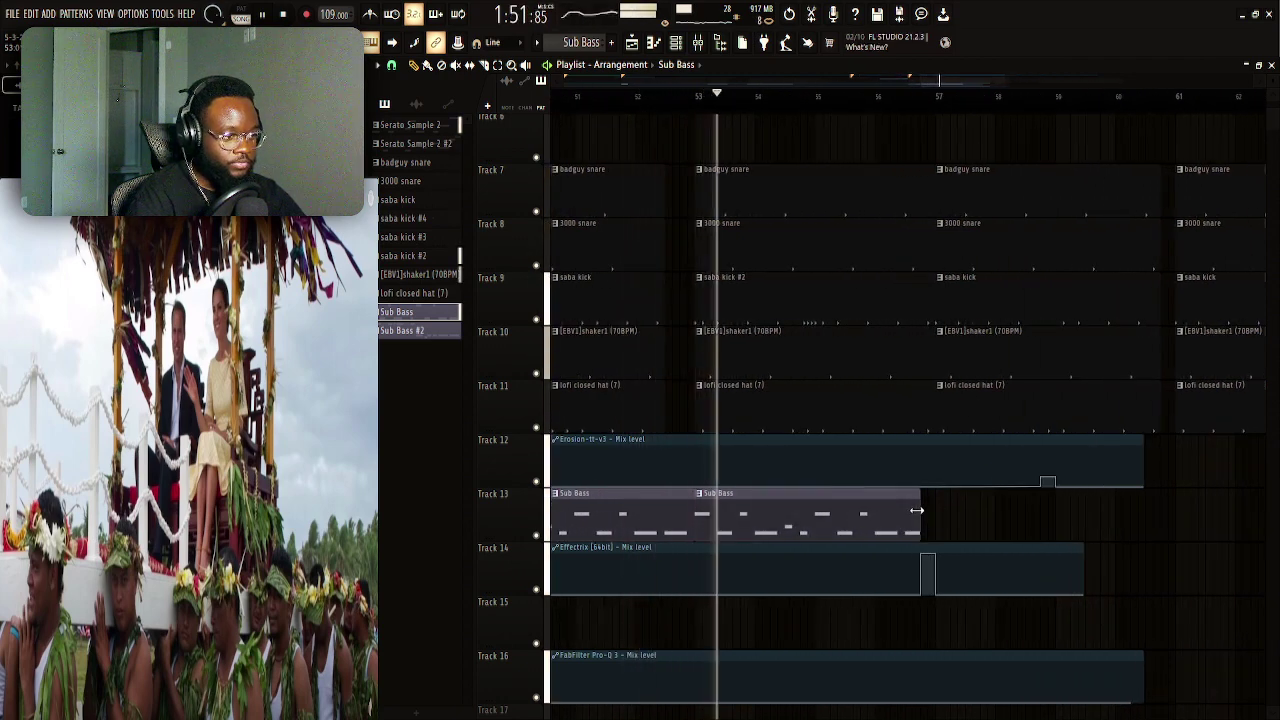
scroll(949, 501, "up", 3)
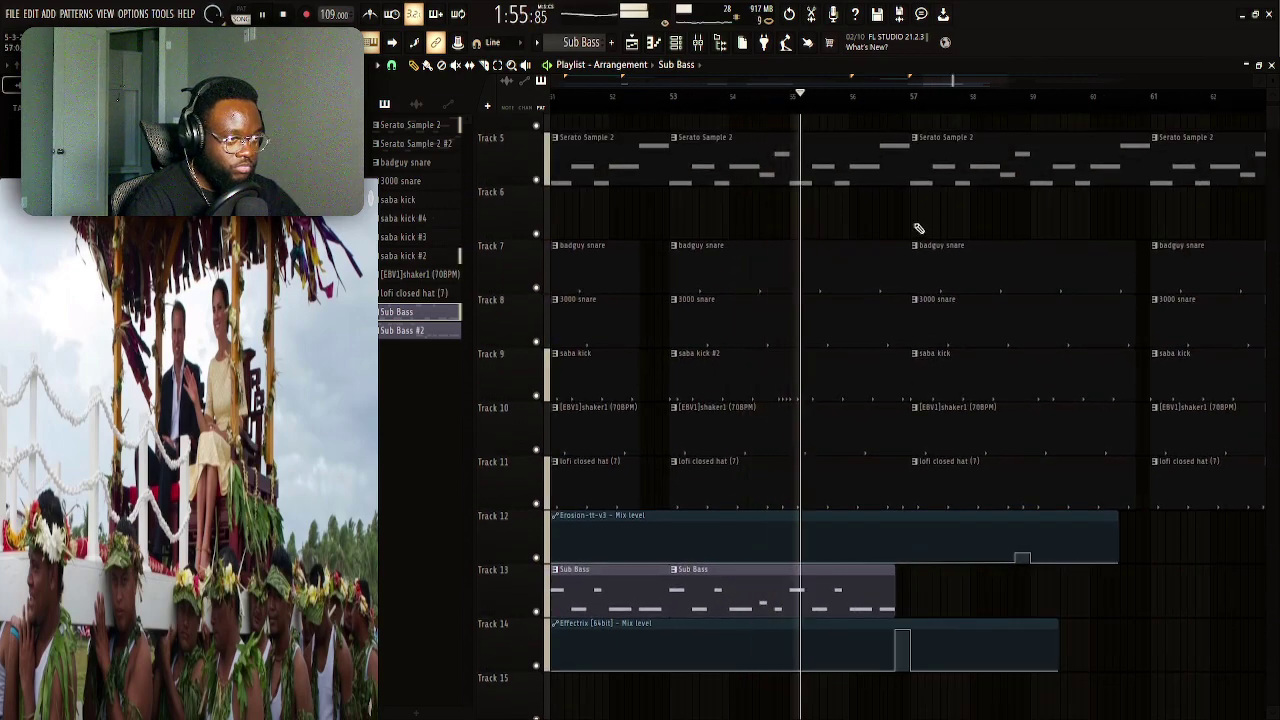
left_click_drag(880, 147, 796, 122)
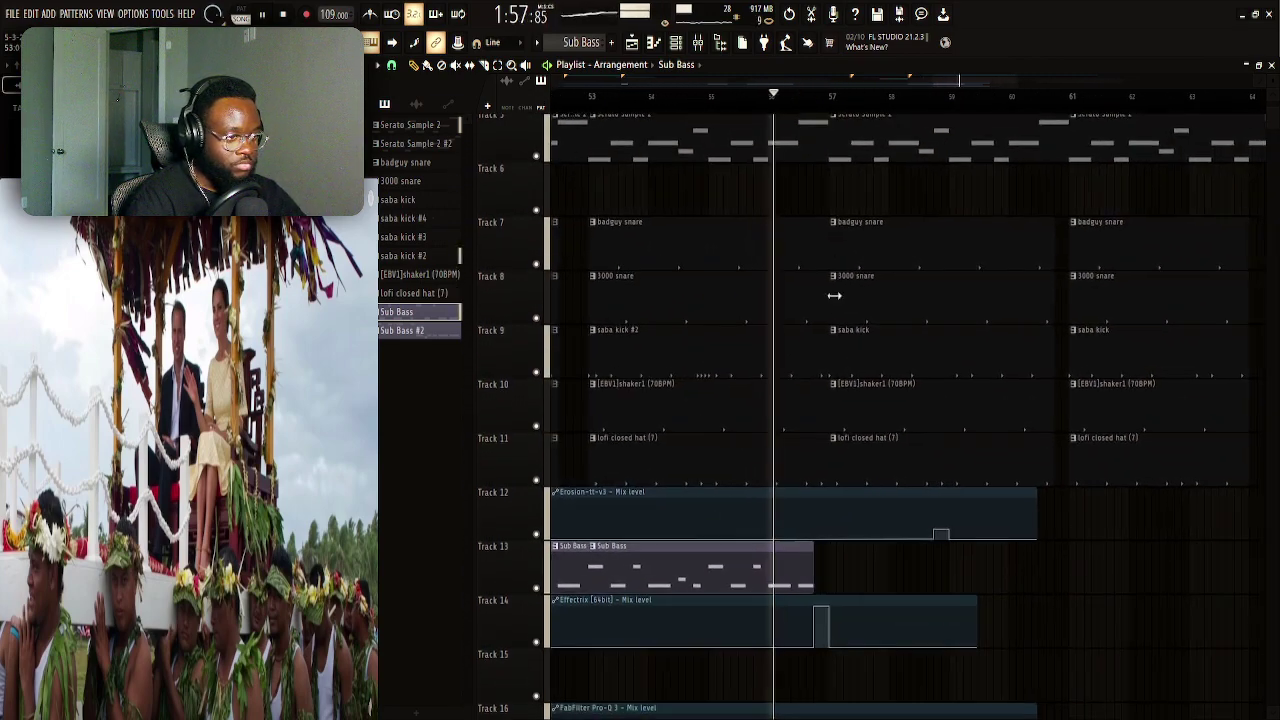
scroll(817, 412, "up", 1)
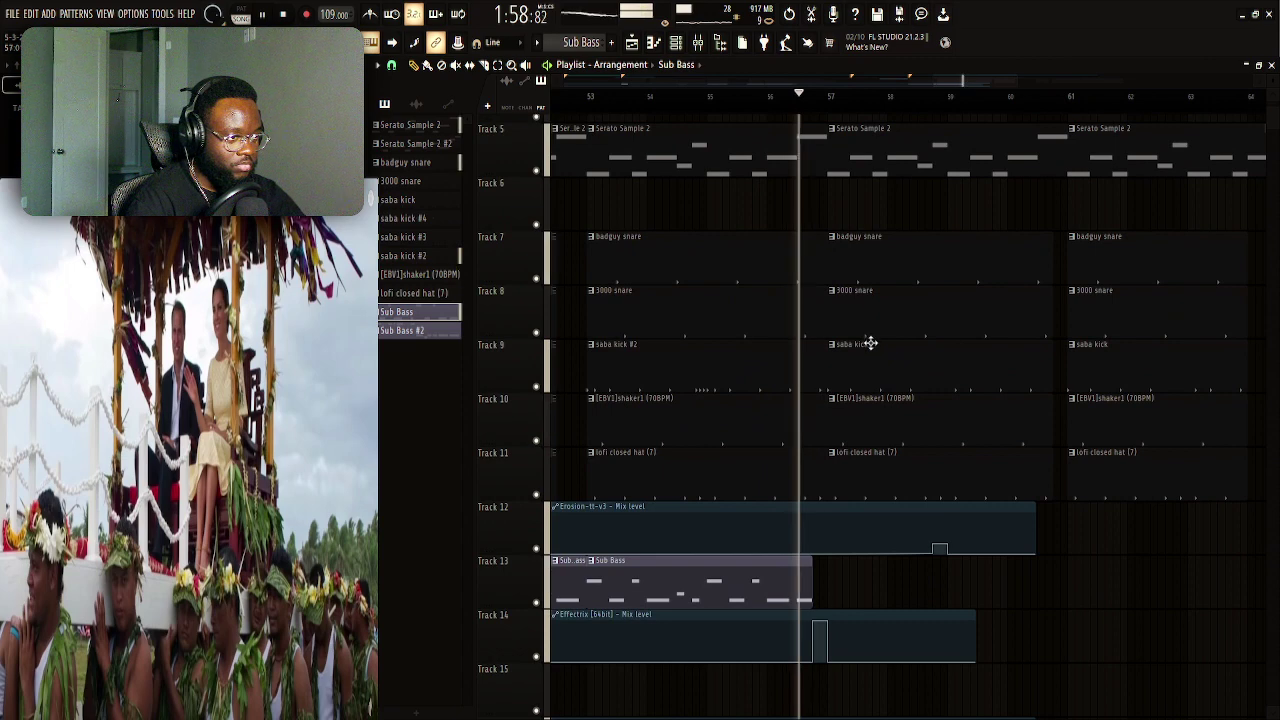
Make the Track 9 kick clip before bar 57 a unique pattern and add two C5 kicks before its last note in bar 4
left_click(765, 97)
scroll(868, 160, "up", 3)
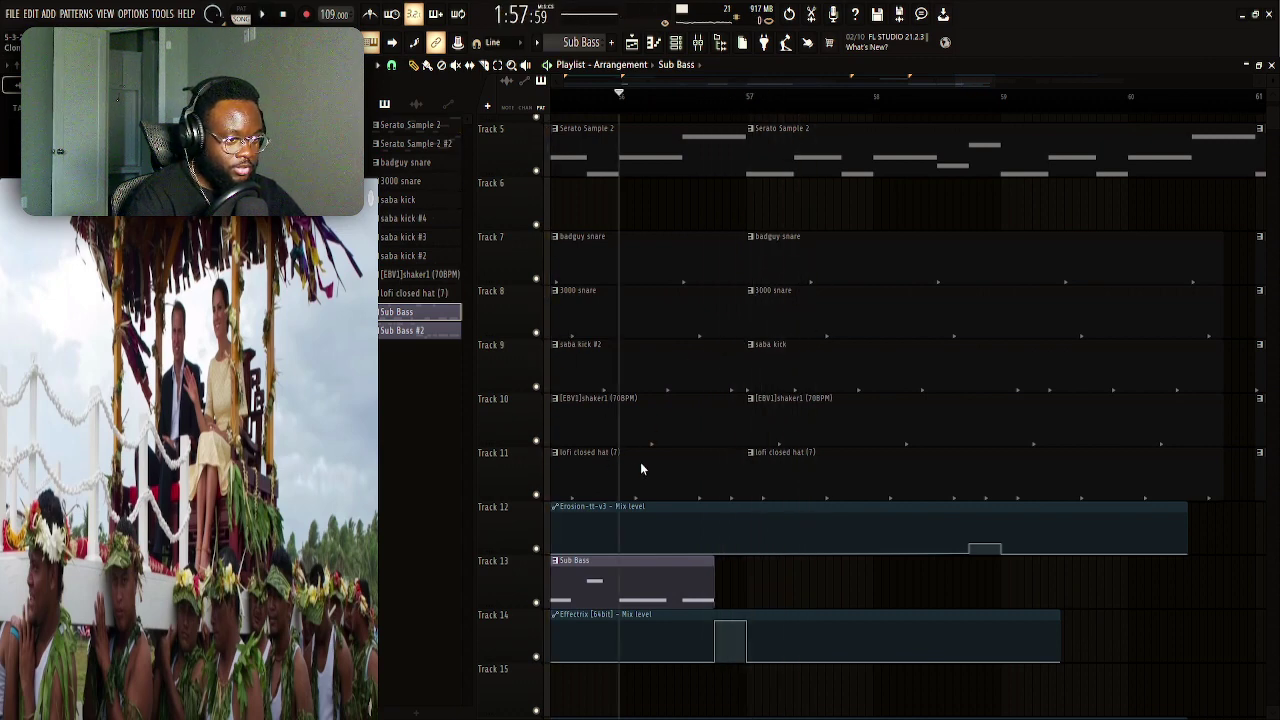
double_click(754, 369)
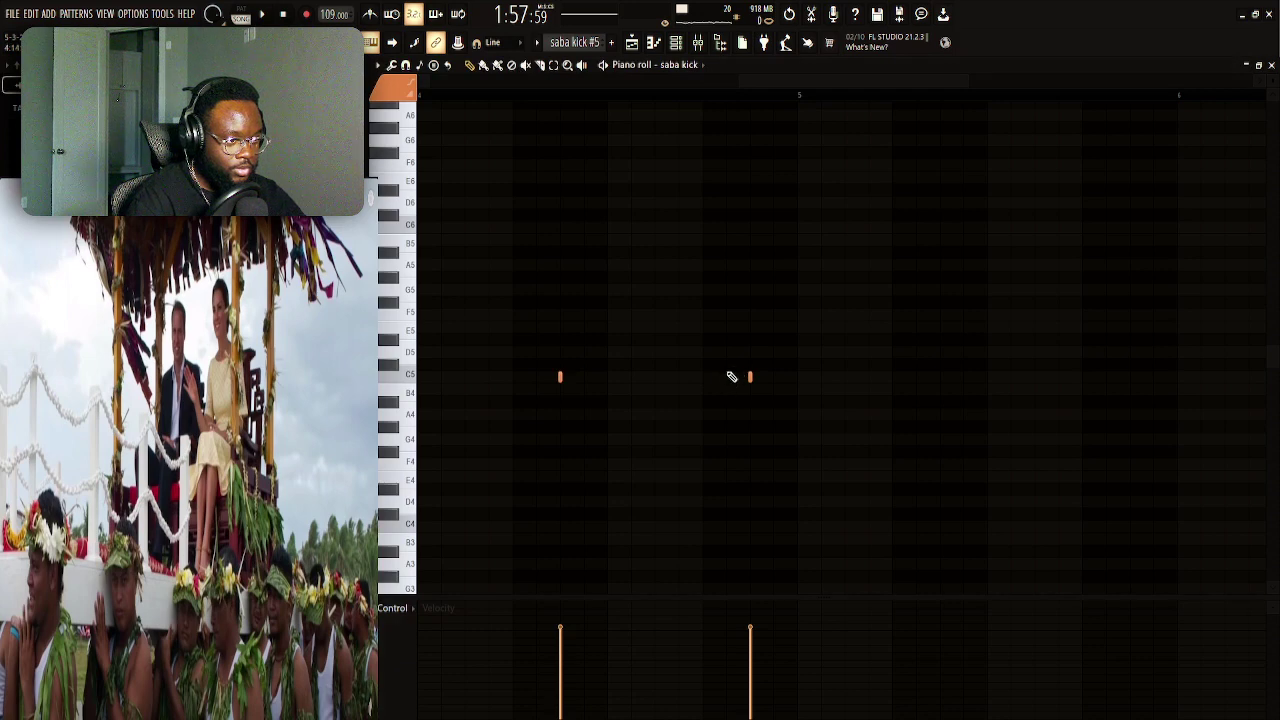
left_click(703, 377)
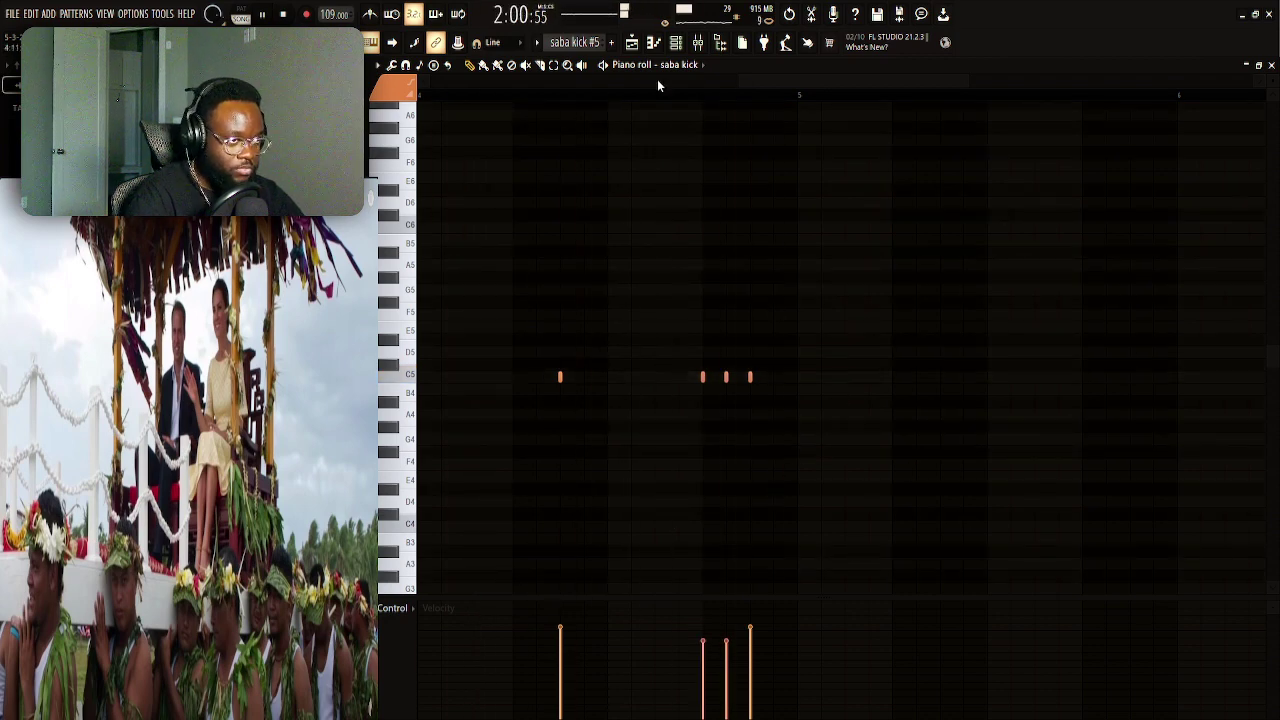
key("F5")
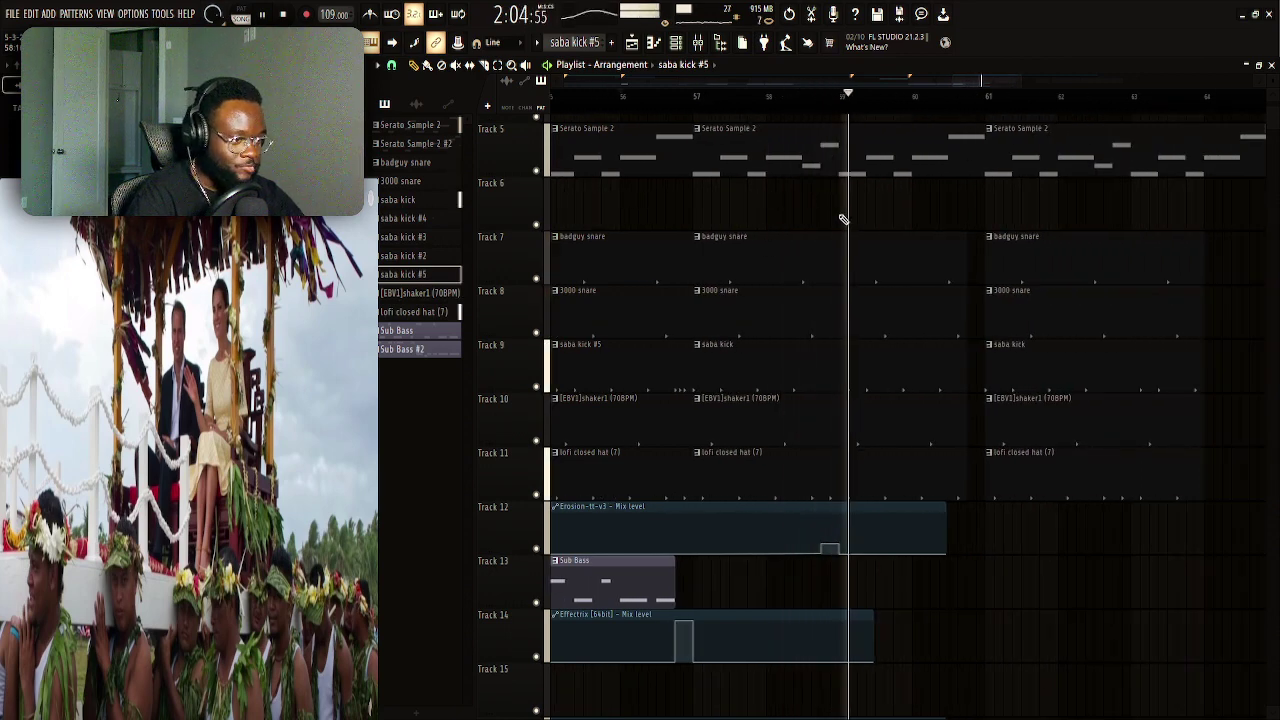
Slice the drum patterns on Tracks 7 to 11 and remove the short section before bar 59, starting slightly ahead of the Erosion block
left_click(694, 93)
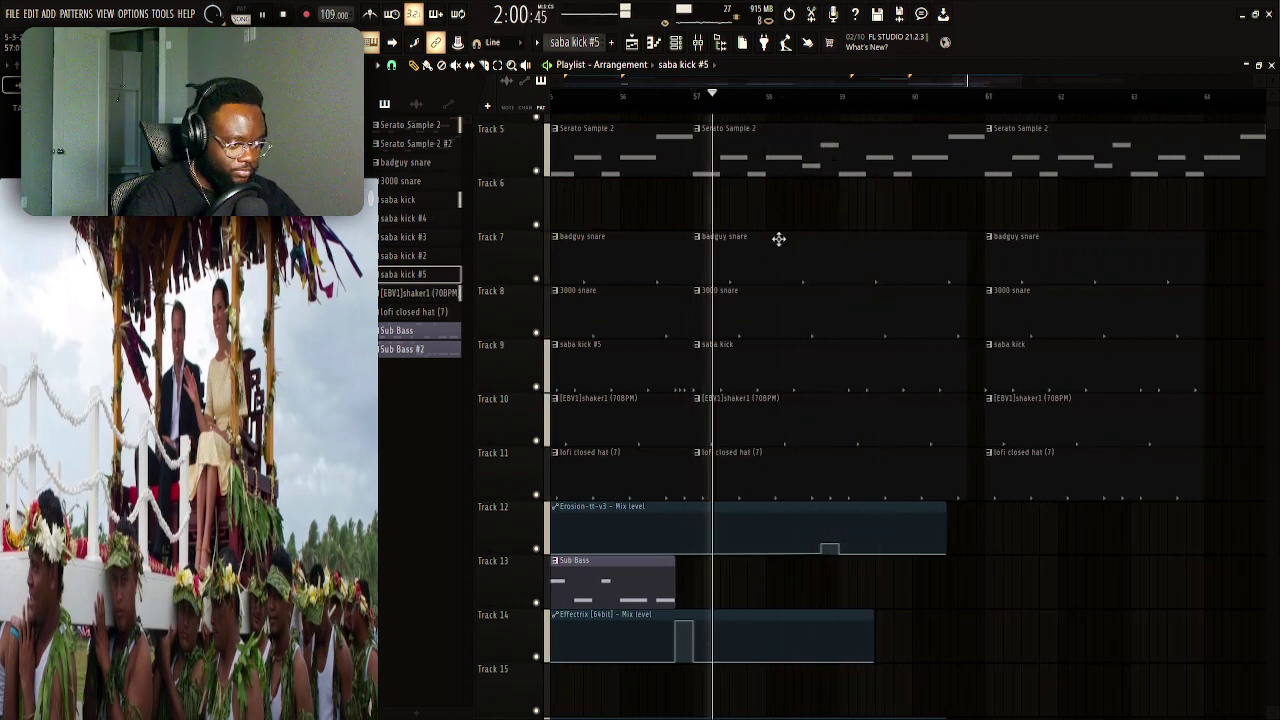
left_click_drag(849, 334, 818, 317)
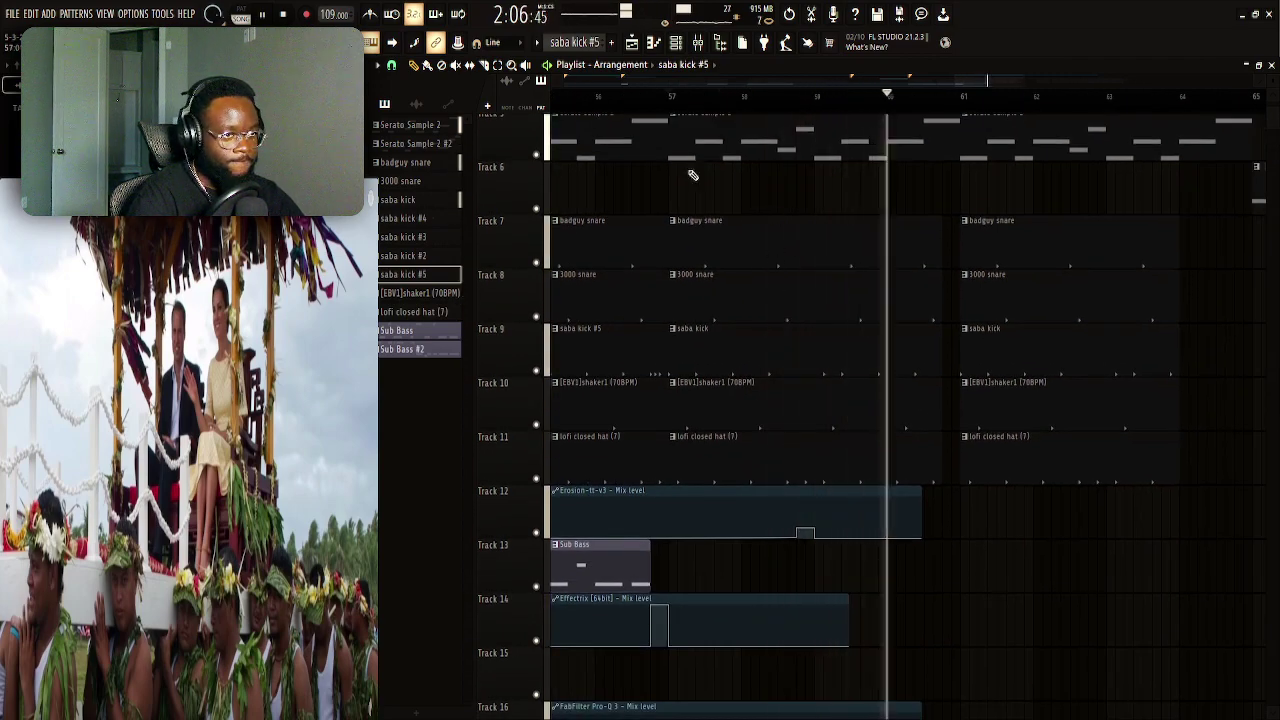
left_click(668, 93)
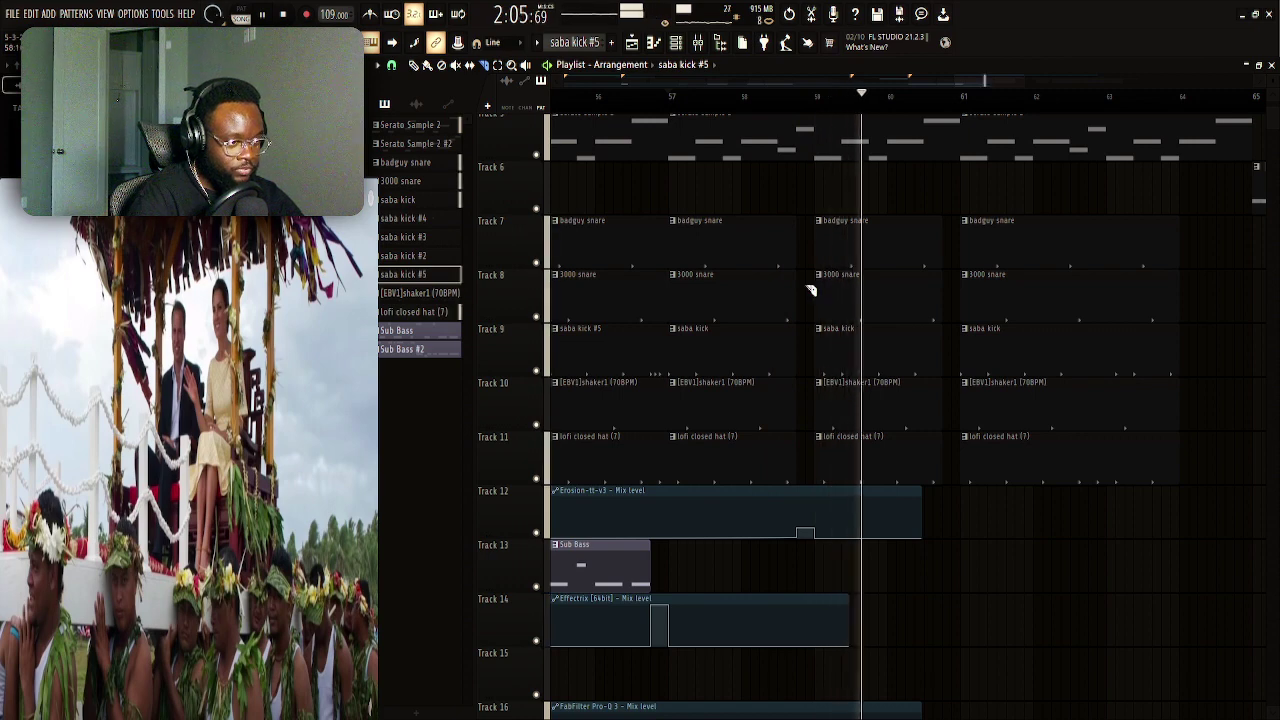
left_click_drag(790, 491, 777, 266)
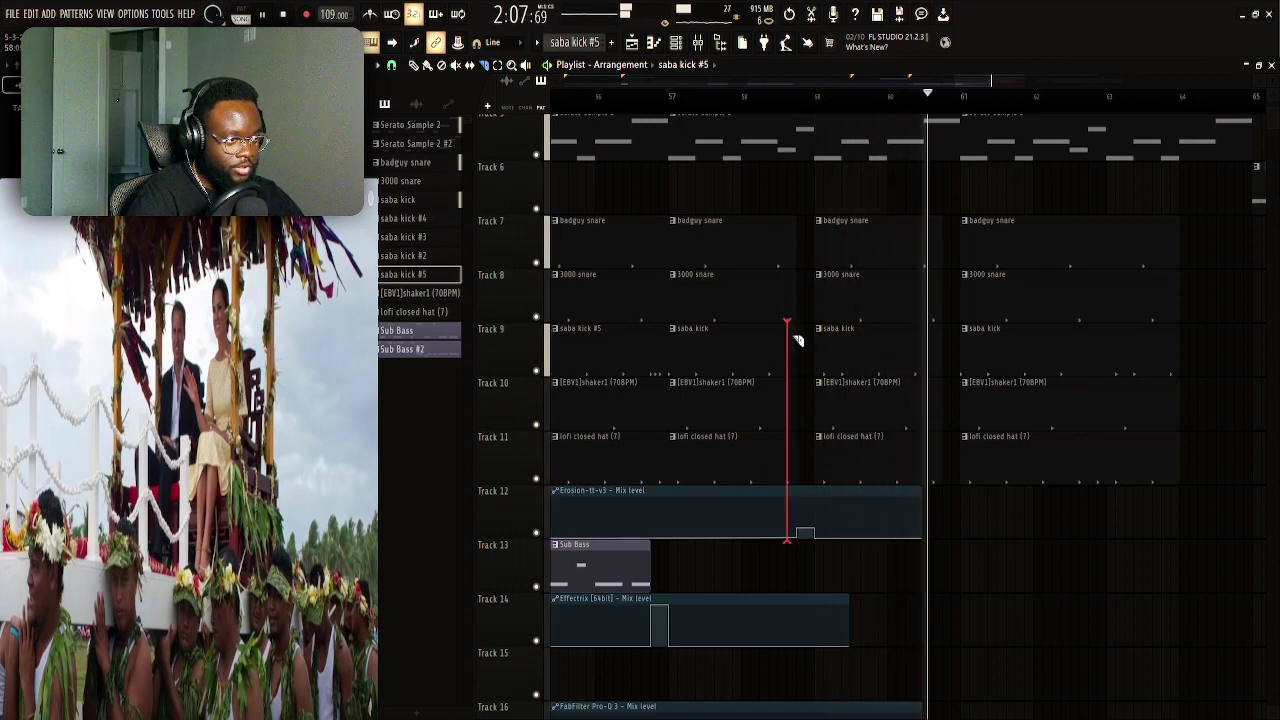
scroll(800, 450, "down", 2)
key("ctrl+z")
left_click_drag(787, 382, 795, 169)
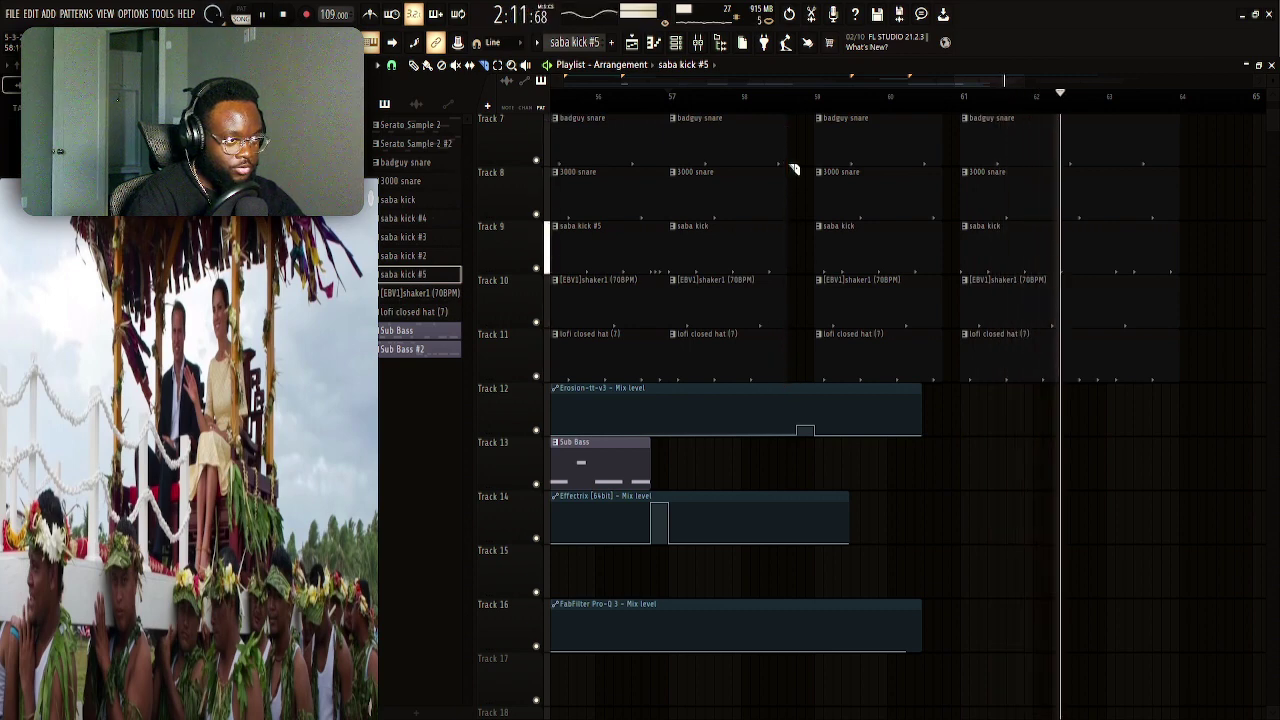
left_click_drag(798, 238, 808, 461)
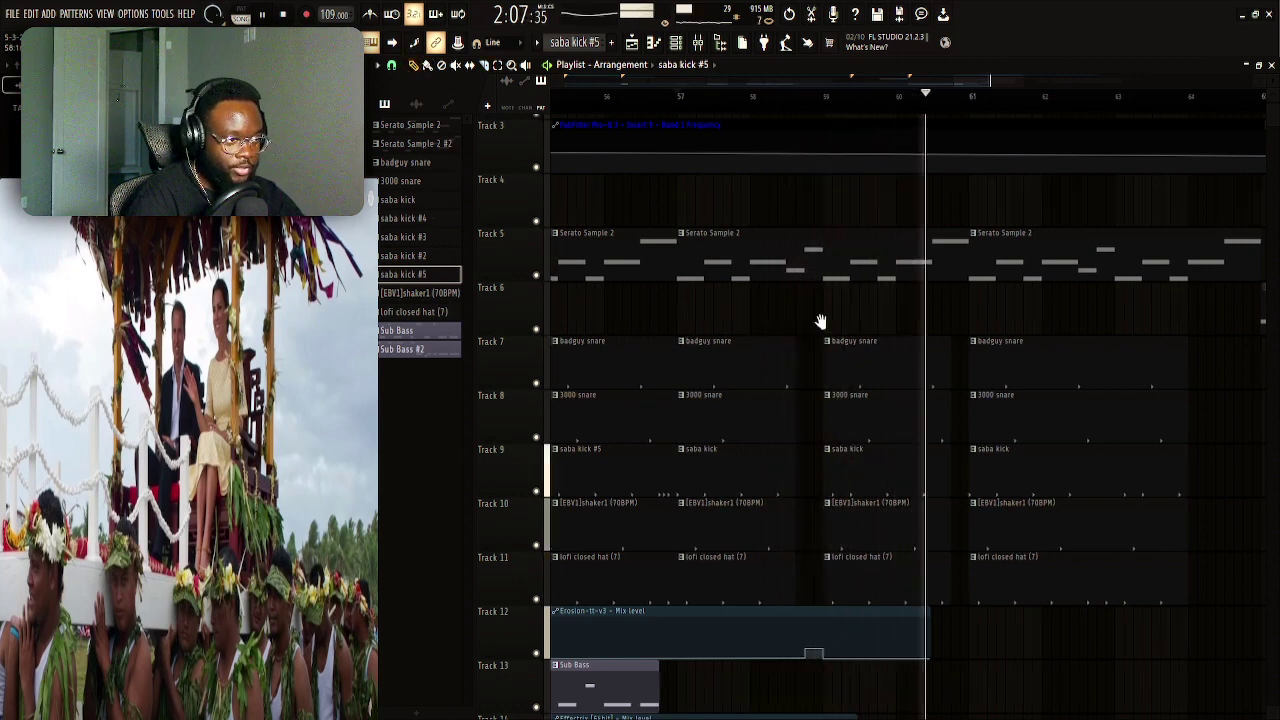
Fill Tracks 7 to 11 with the snare, kick, shaker and hat patterns from bar 65 until just before bar 69
scroll(820, 320, "down", 2)
left_click_drag(820, 320, 703, 309)
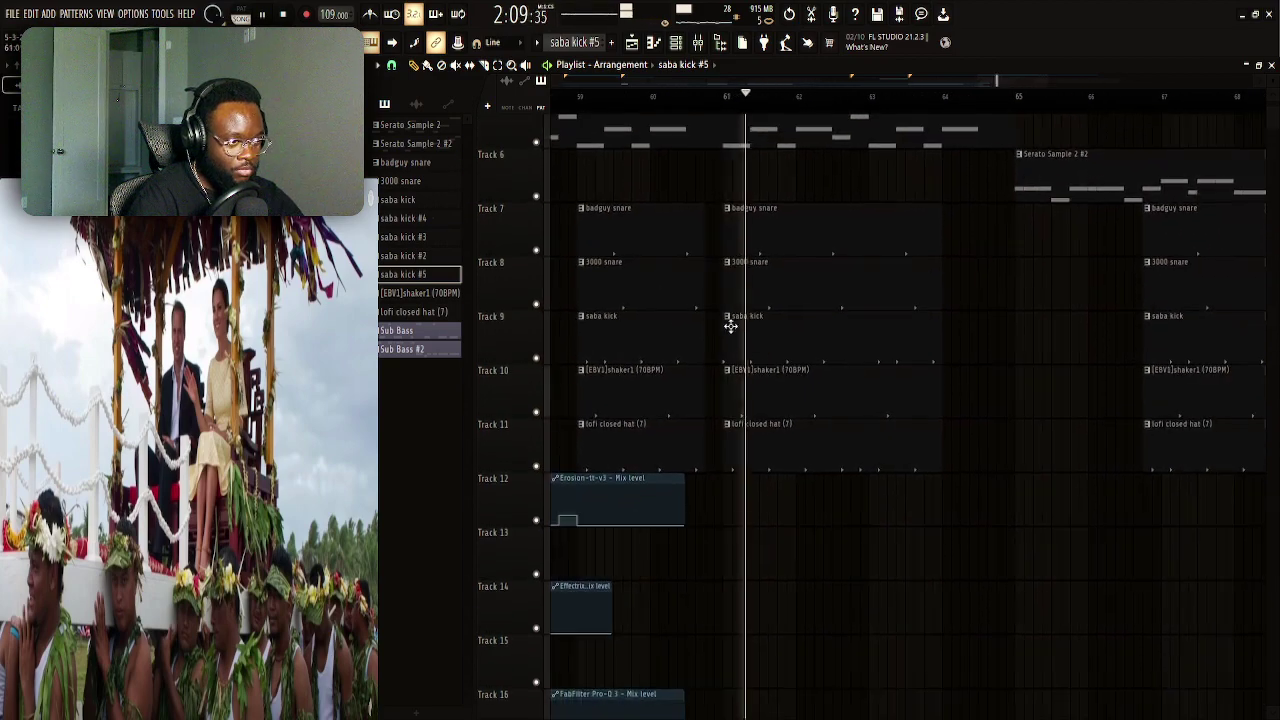
left_click_drag(726, 486, 791, 520)
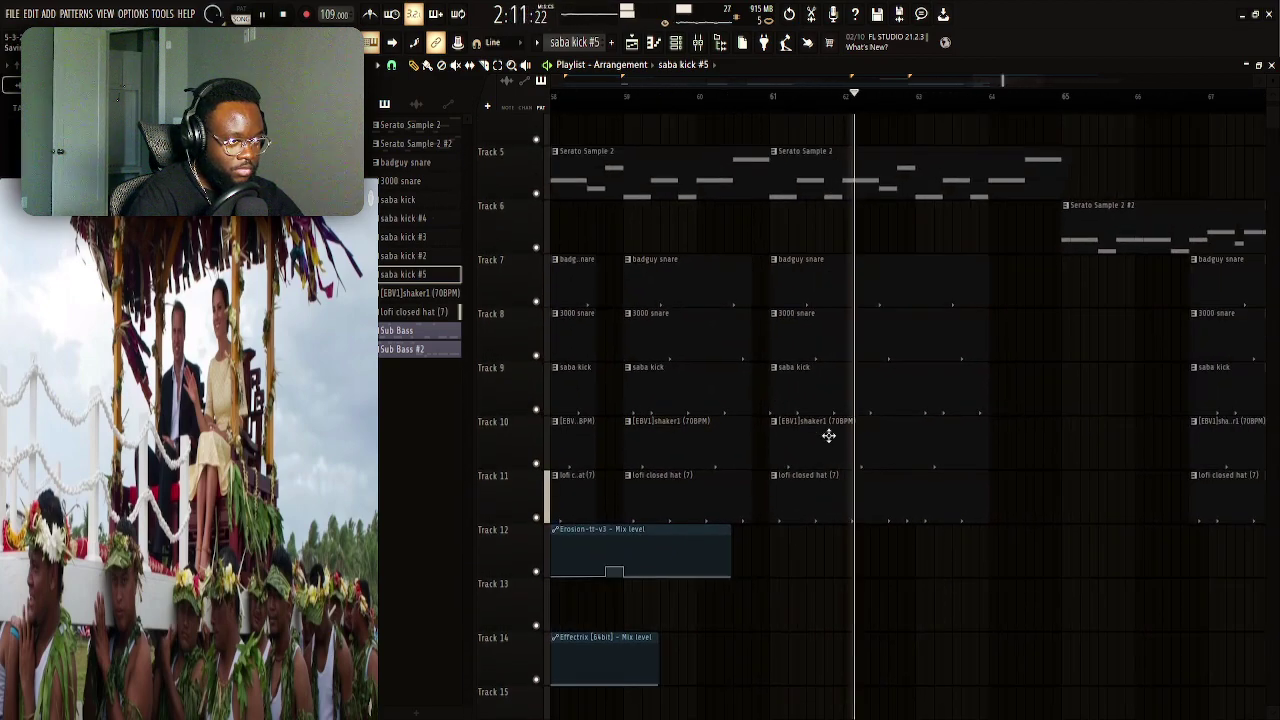
left_click_drag(829, 434, 920, 366)
left_click_drag(908, 431, 643, 506)
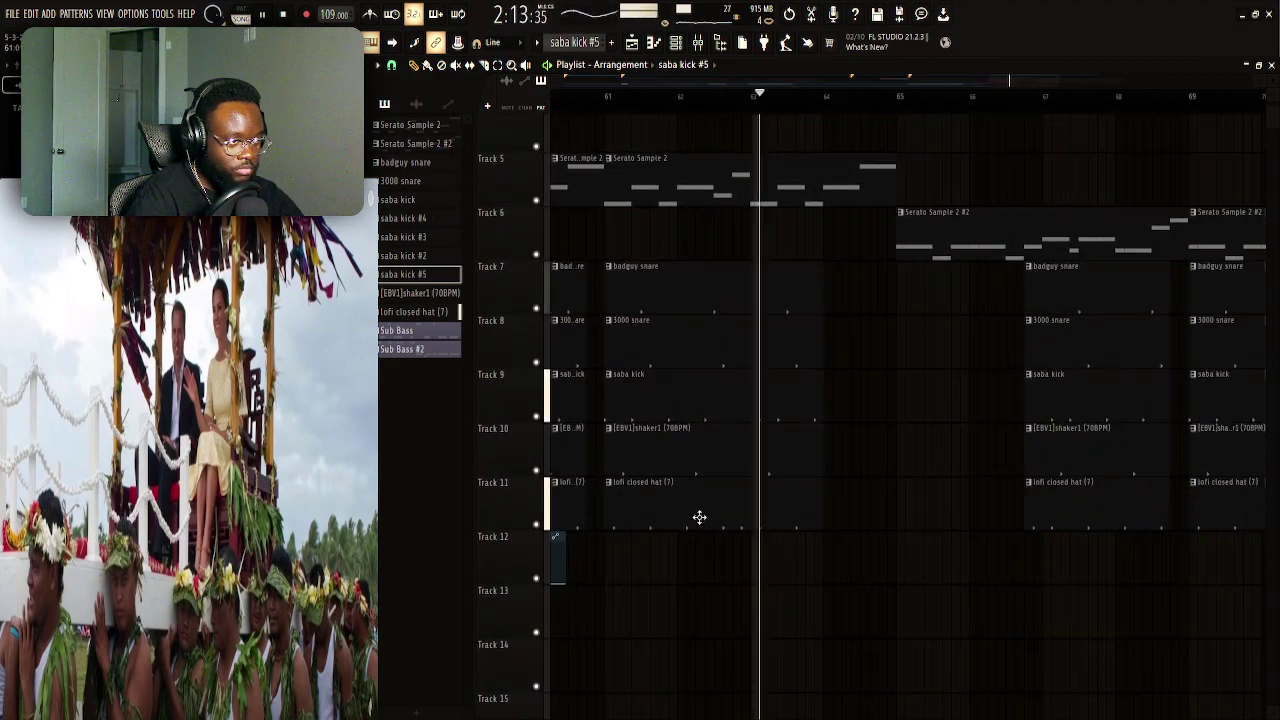
left_click_drag(789, 269, 800, 417)
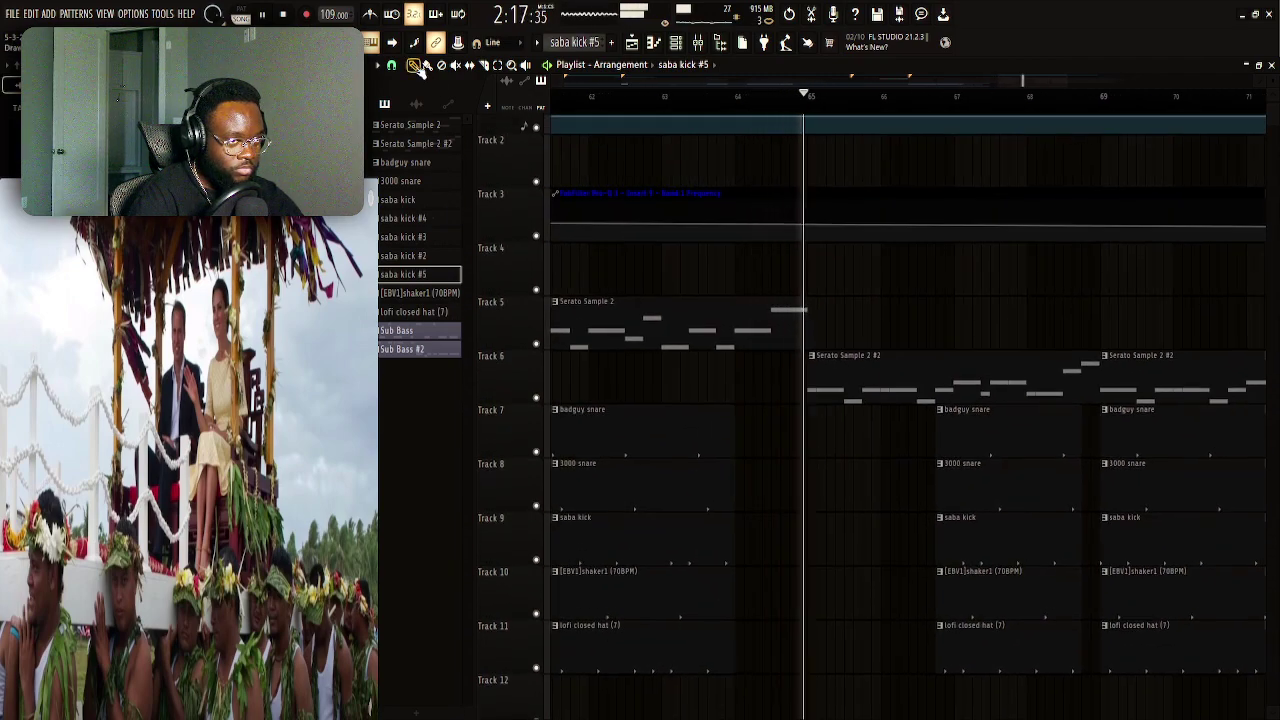
left_click_drag(703, 385, 843, 306)
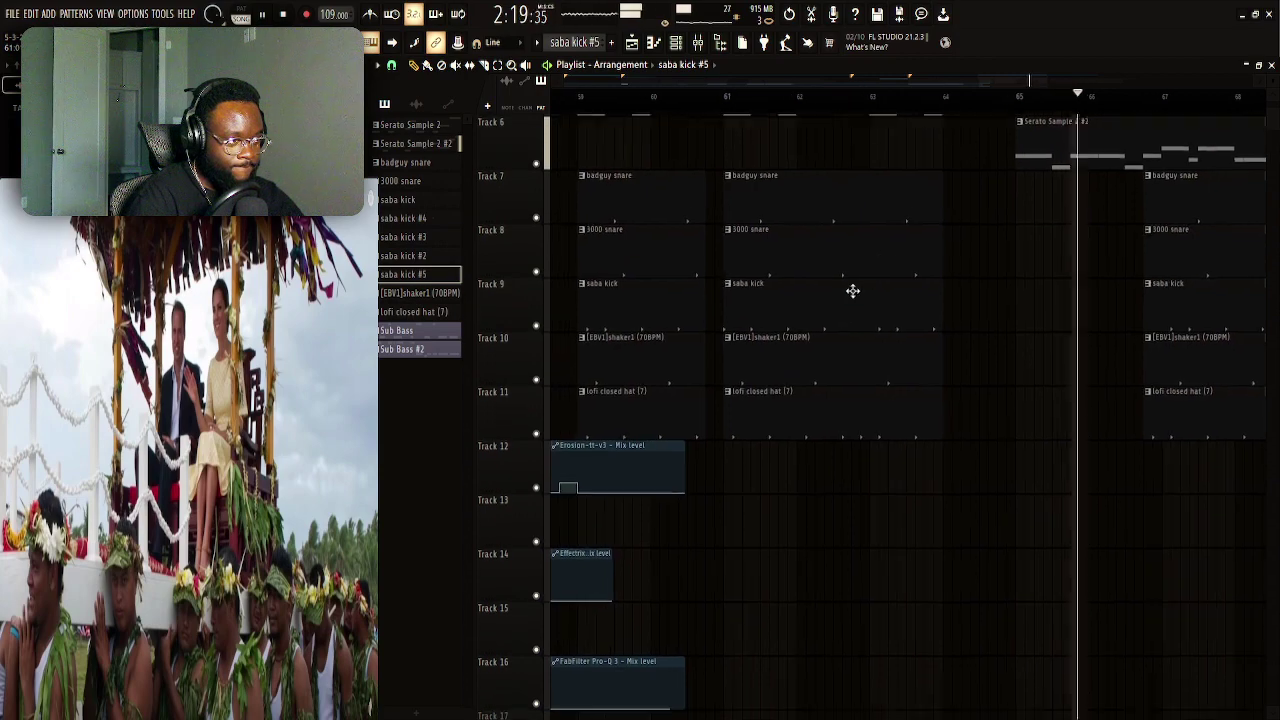
left_click_drag(1014, 260, 855, 450)
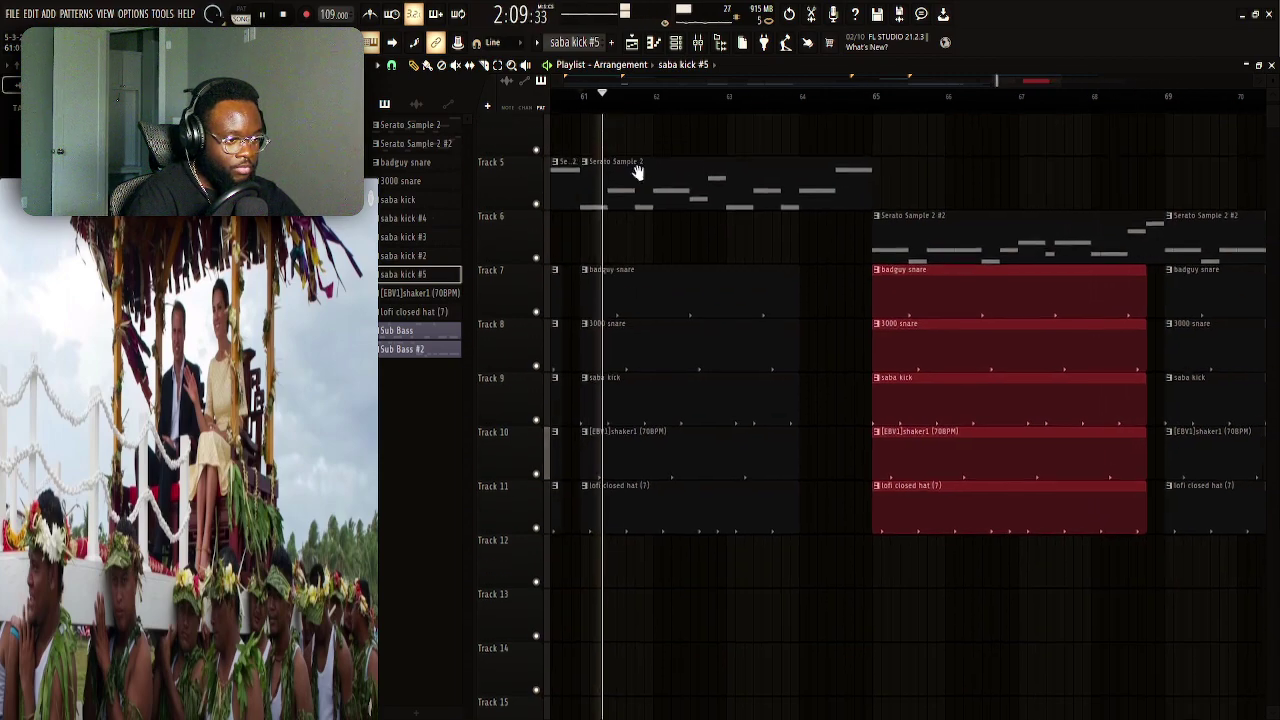
Extend the Erosion mix level automation on Track 12 past bar 69 and raise it slightly from bar 65 until the drum gap before bar 69
left_click_drag(920, 484, 816, 535)
left_click_drag(871, 491, 1148, 495)
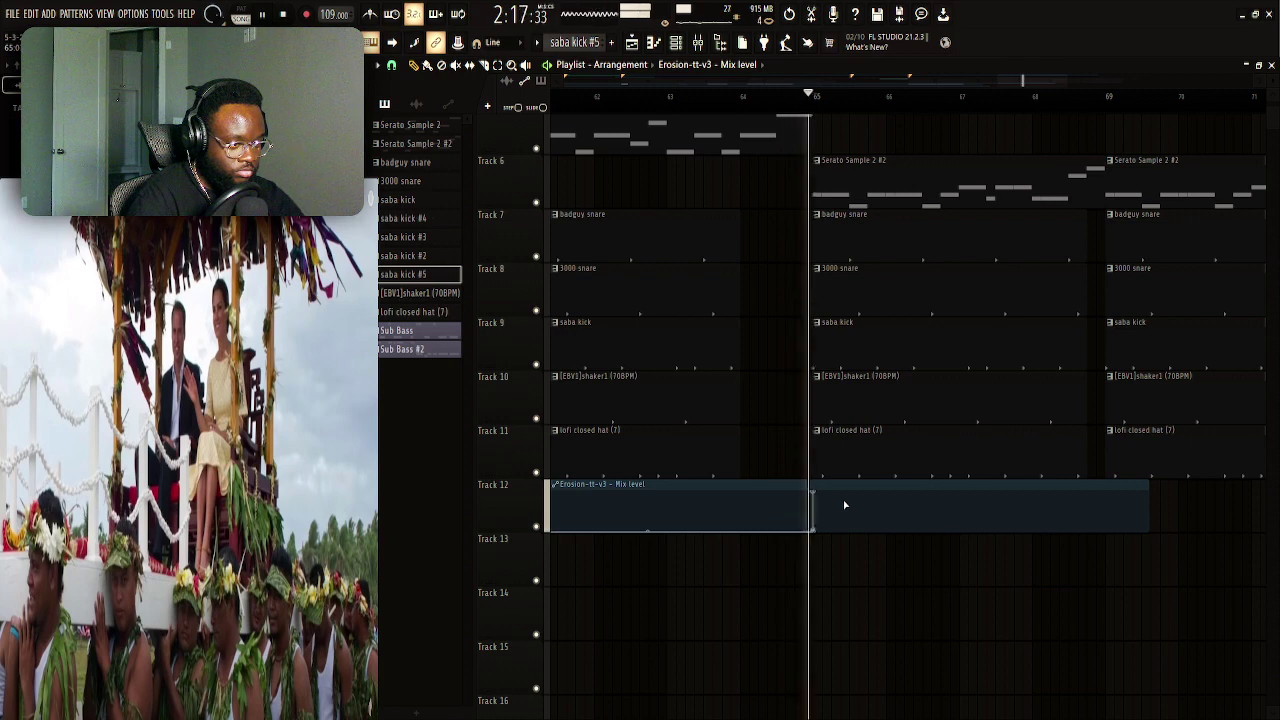
left_click_drag(813, 496, 813, 518)
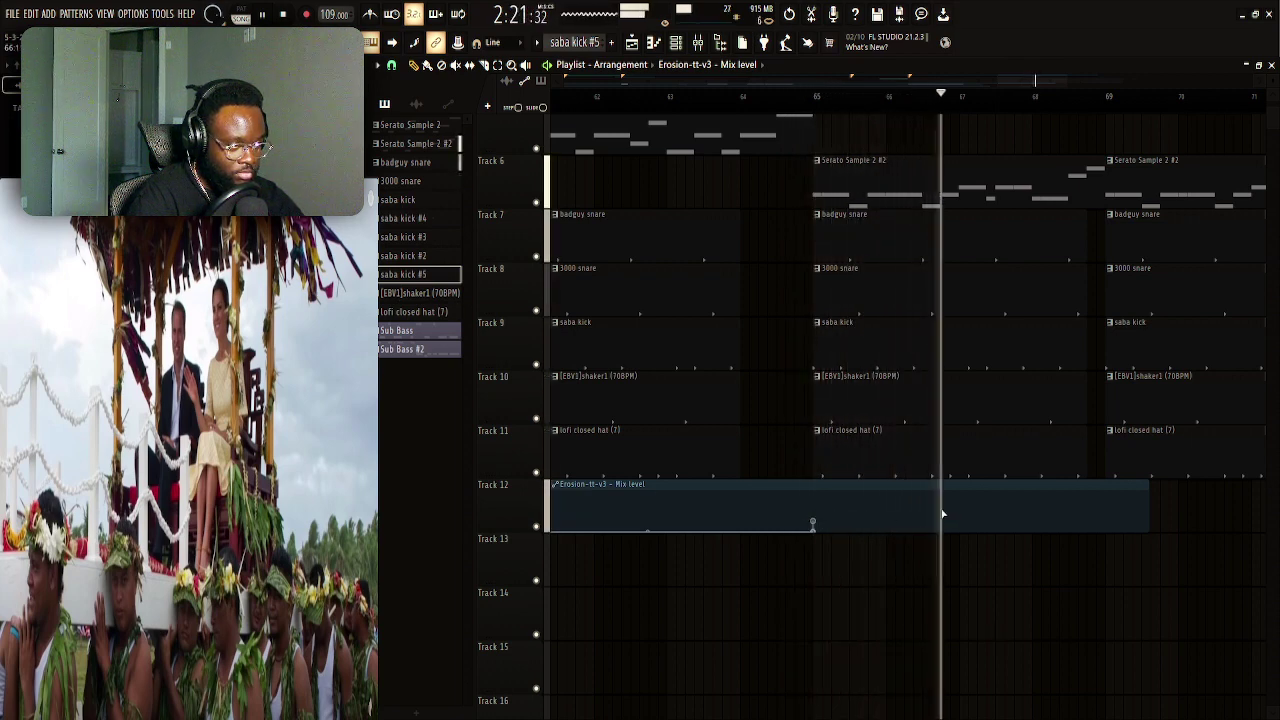
left_click(1084, 522)
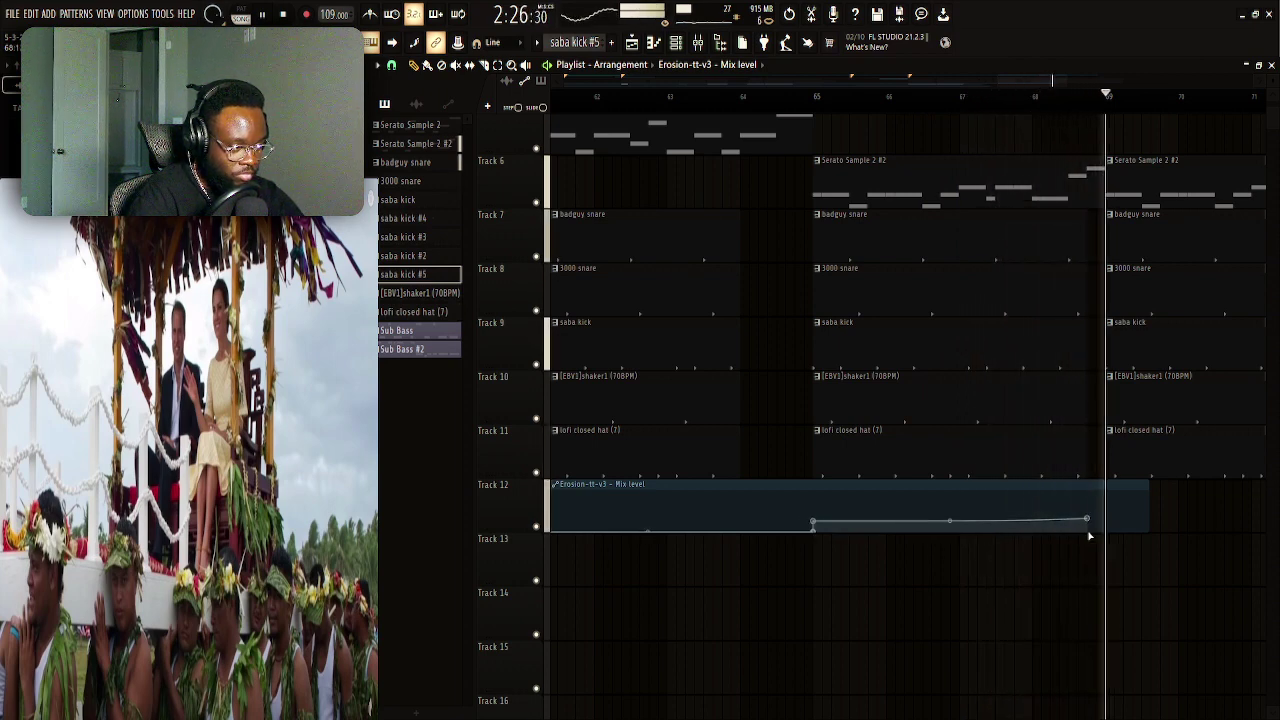
key("space")
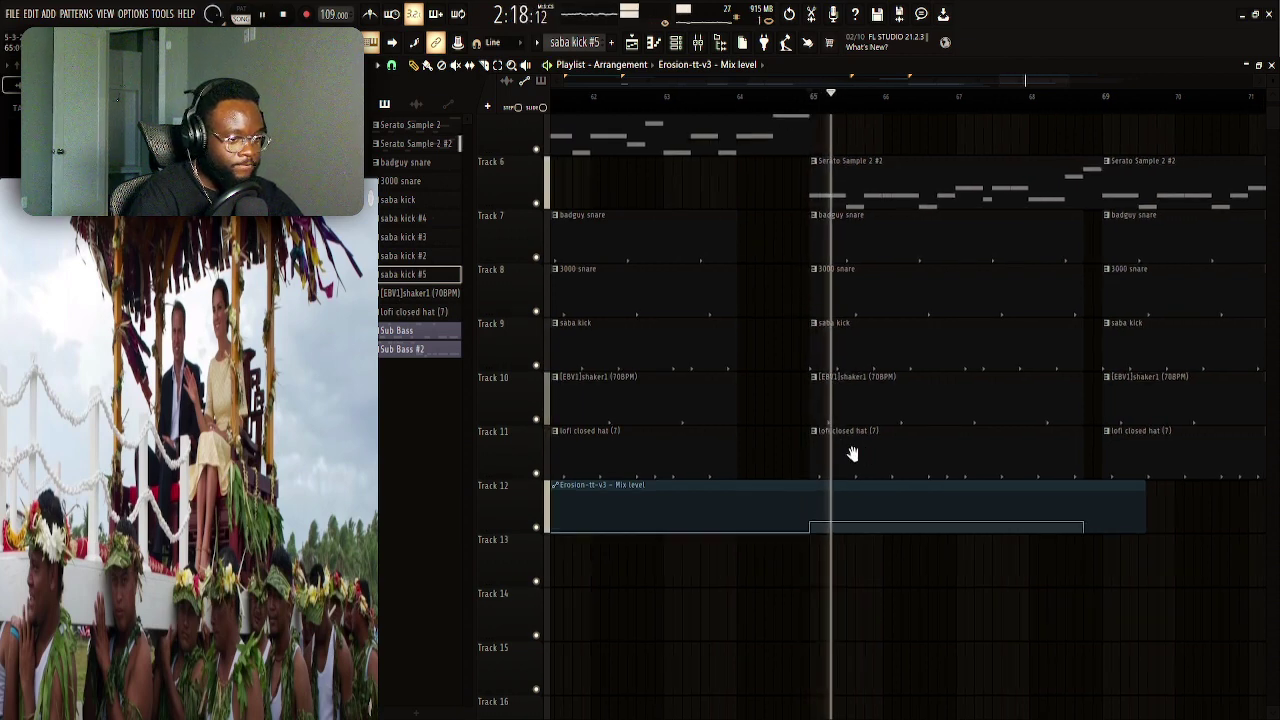
Lengthen the Erosion mix level clip on Track 12 to bar 73, keeping its envelope flat after the raised block
scroll(880, 460, "right", 3)
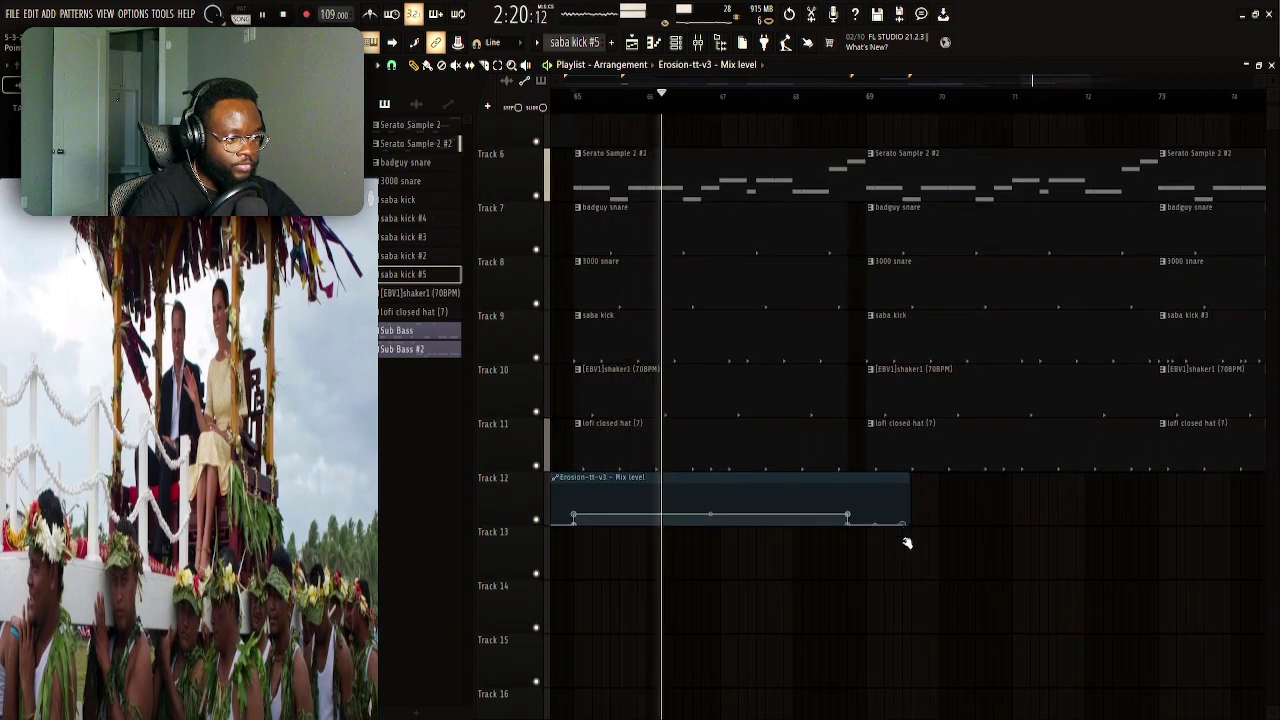
left_click_drag(910, 480, 1150, 480)
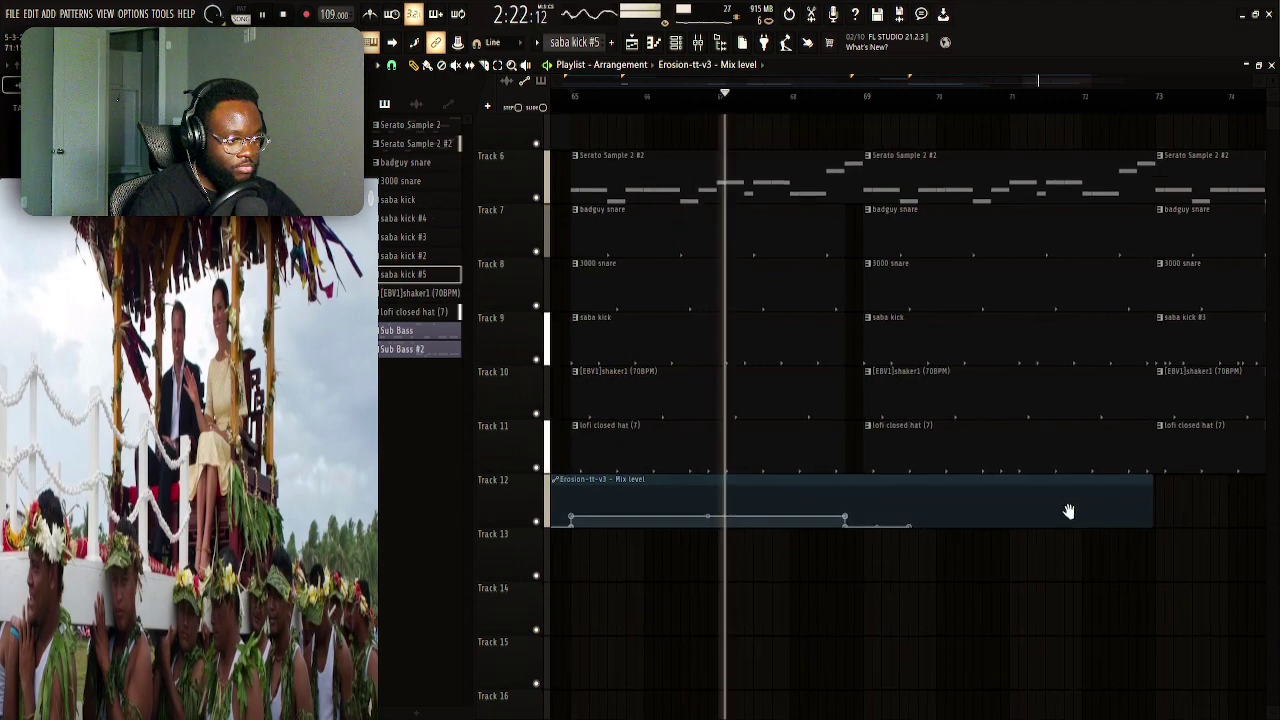
scroll(1074, 509, "right", 4)
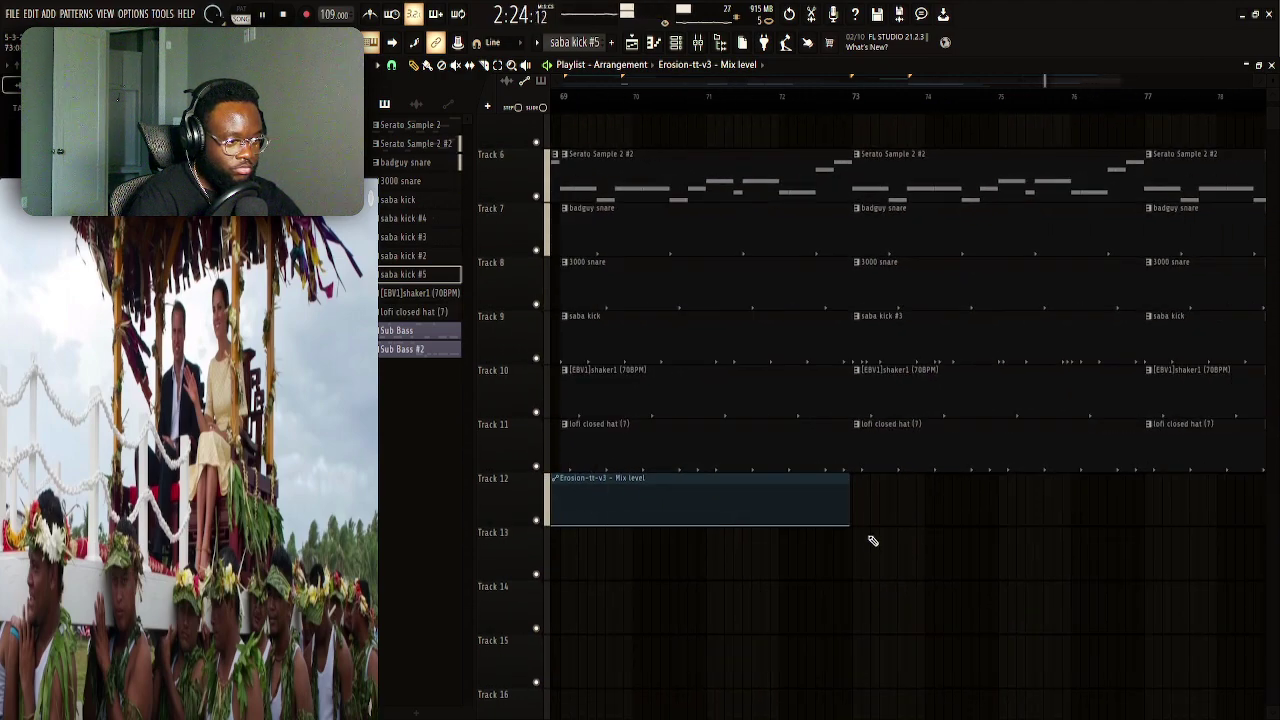
scroll(920, 510, "down", 1)
scroll(977, 486, "left", 3)
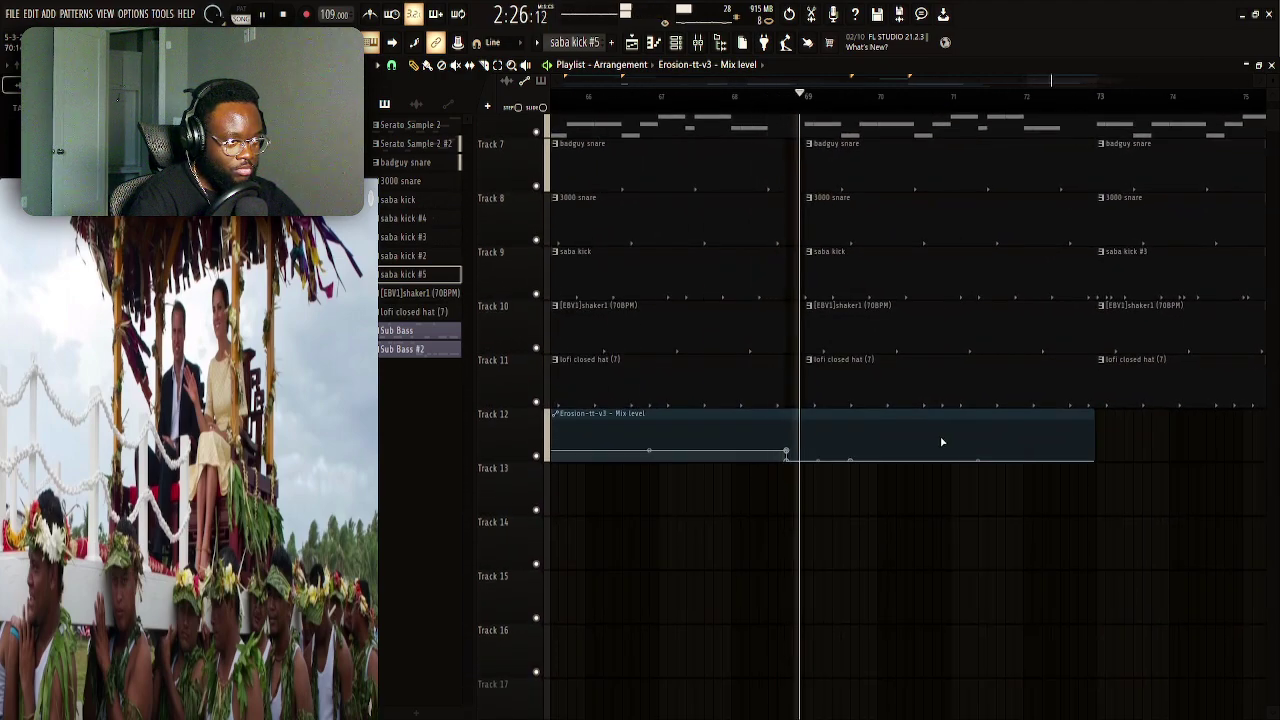
scroll(931, 446, "right", 2)
scroll(774, 457, "up", 1)
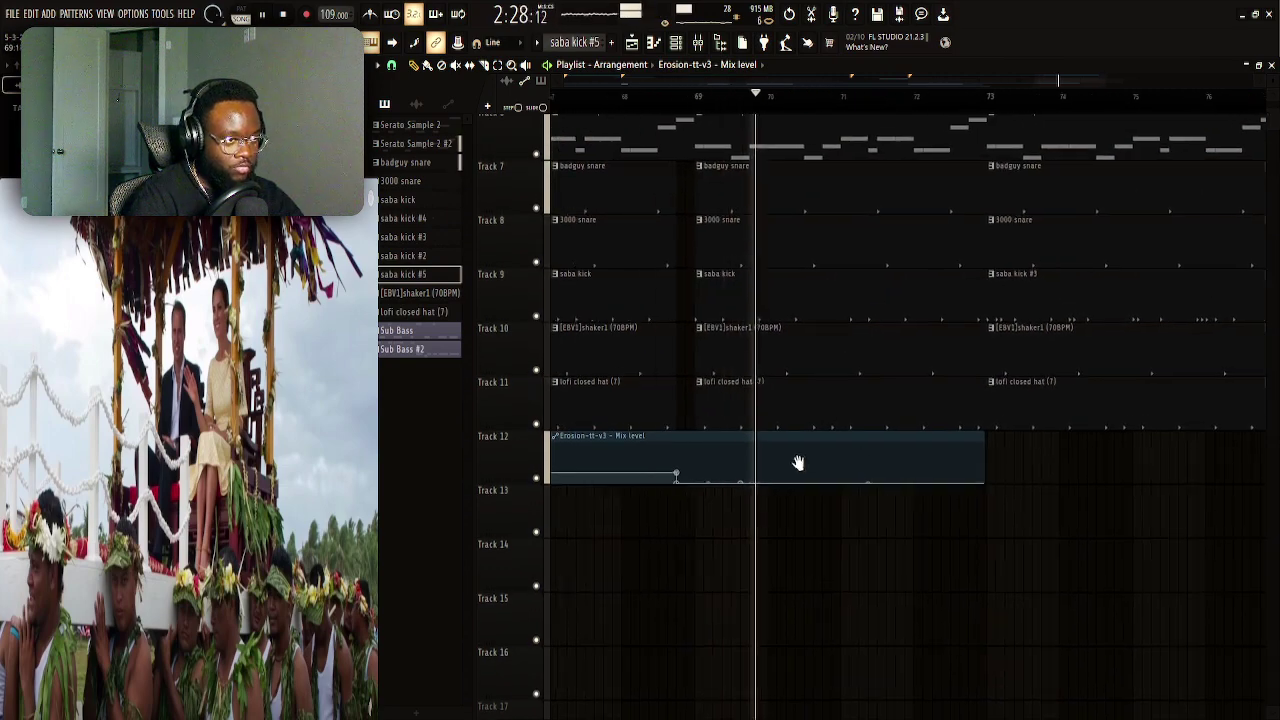
Place two consecutive Sub Bass #2 clips on Track 13, starting at bars 69 and 73, while playing from bar 65
scroll(770, 420, "left", 2)
scroll(795, 200, "down", 1)
scroll(812, 110, "down", 2)
scroll(823, 343, "up", 4)
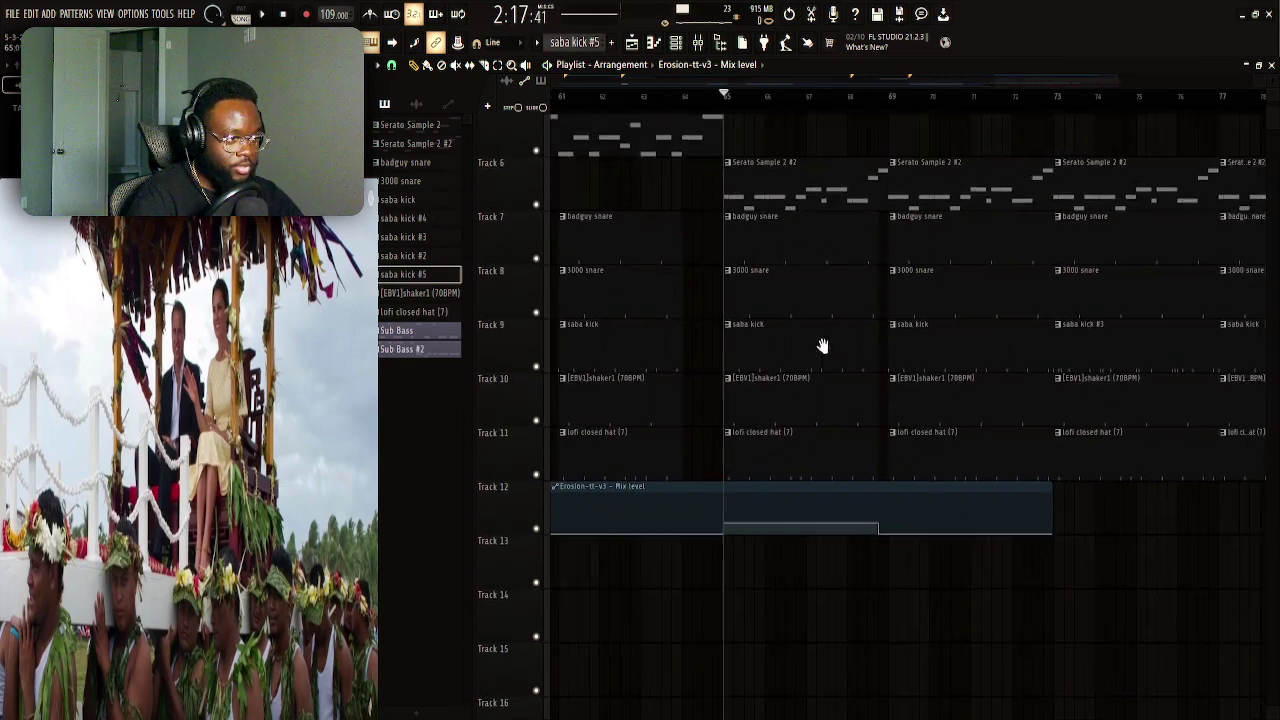
left_click(877, 582)
key("space")
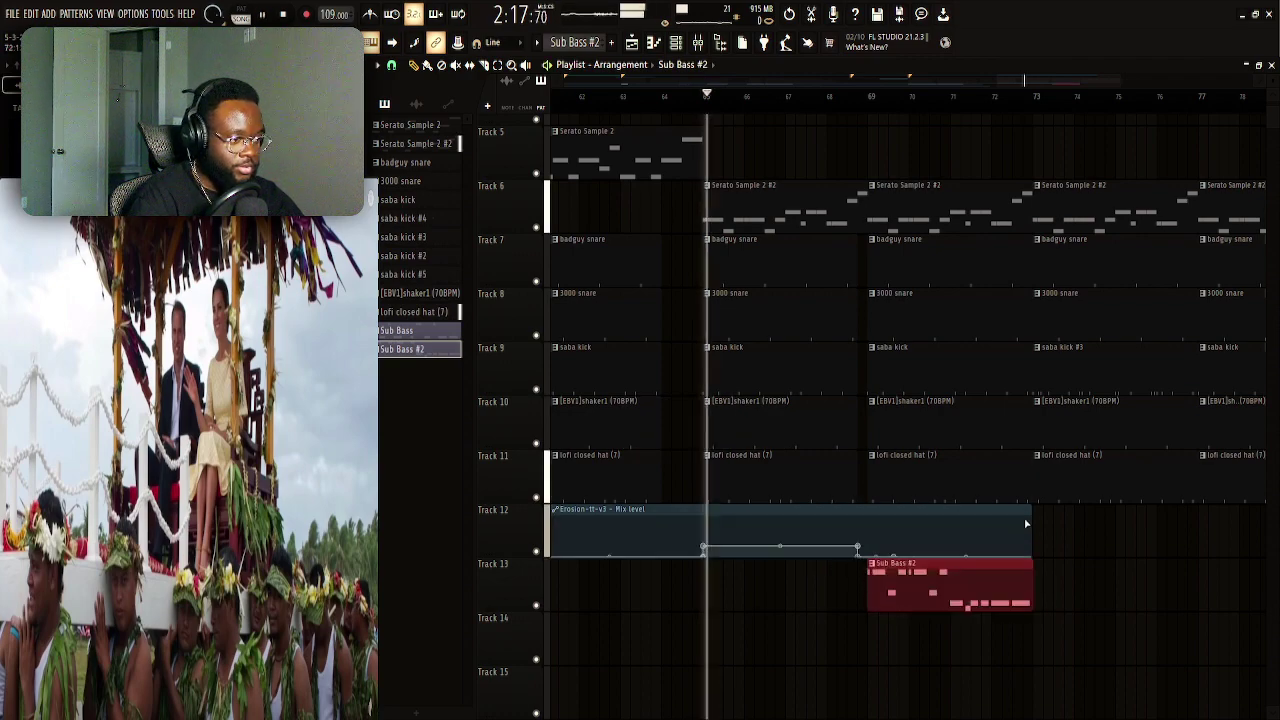
left_click(1038, 592)
scroll(1143, 543, "right", 3)
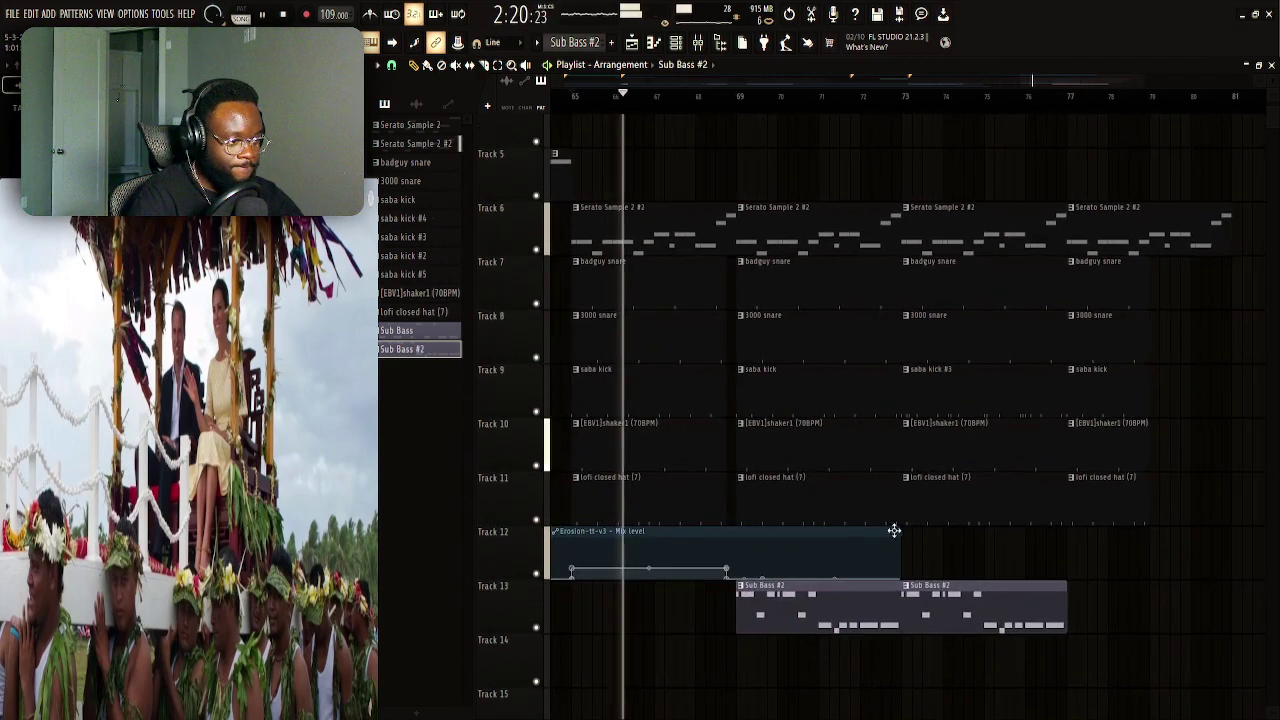
Extend the Erosion mix level clip to bar 77 and listen to the bass section from bar 69
left_click_drag(907, 541, 1066, 541)
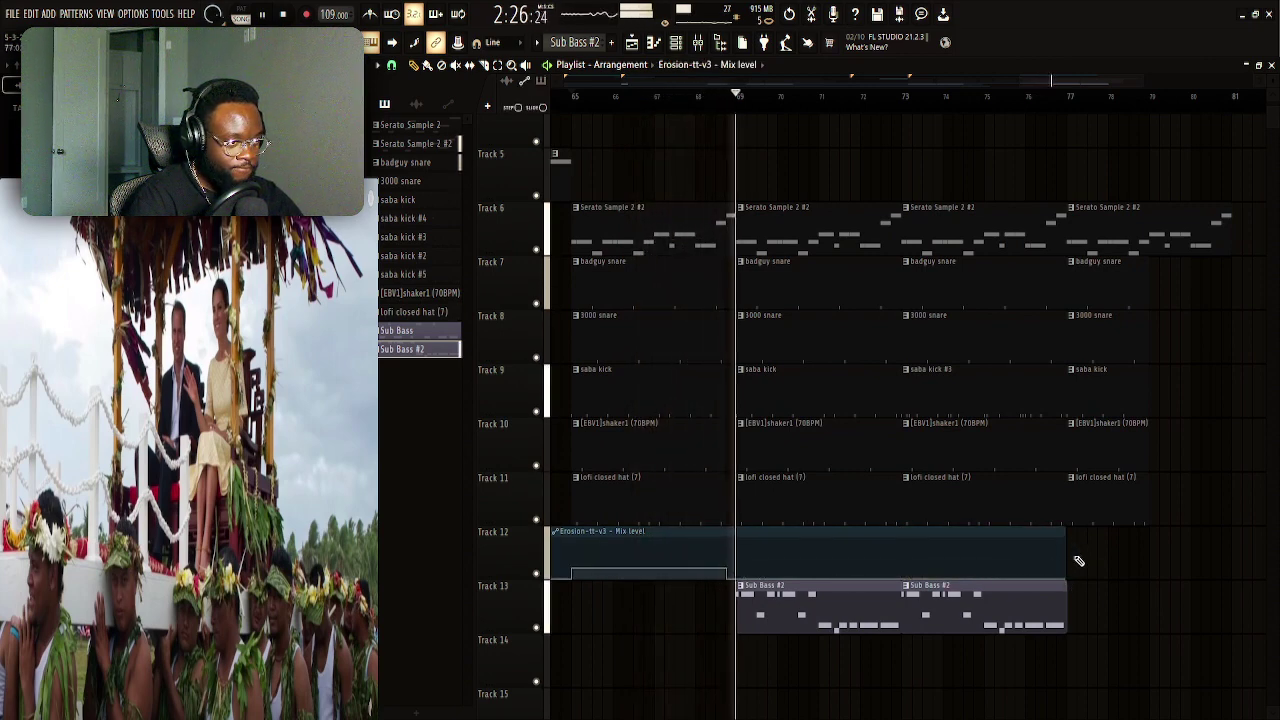
scroll(745, 420, "down", 4)
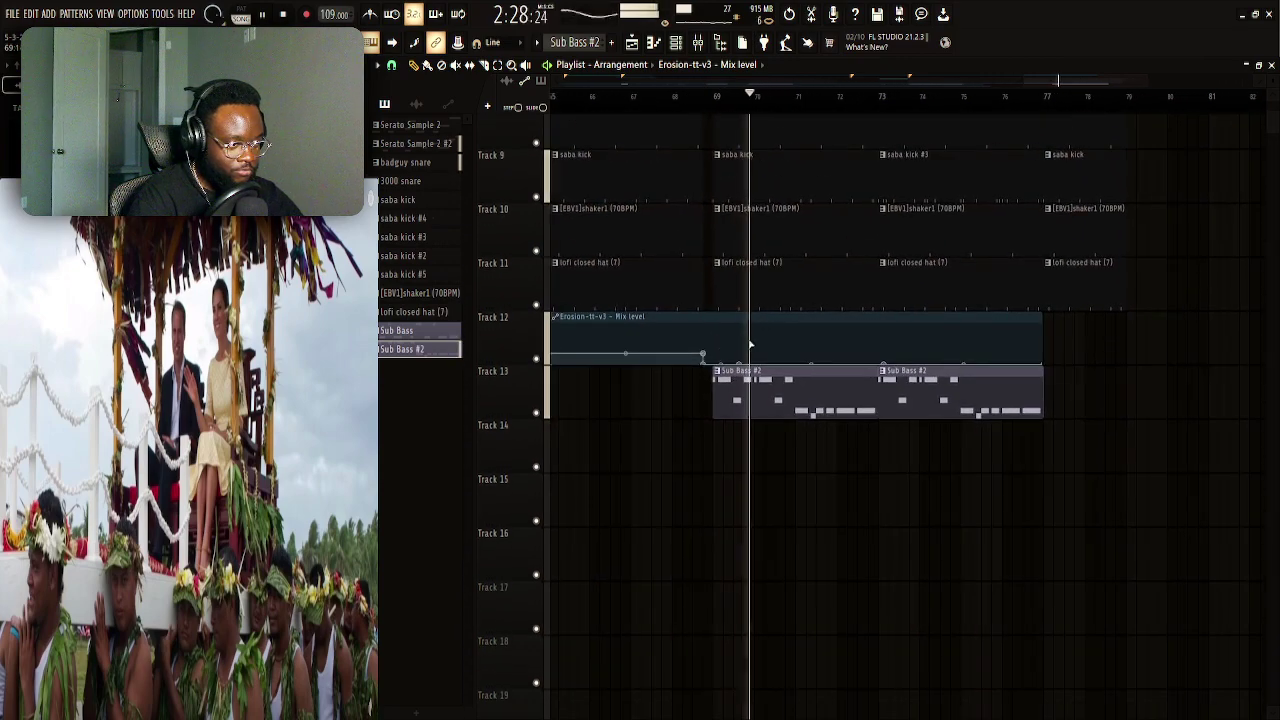
scroll(866, 111, "up", 2)
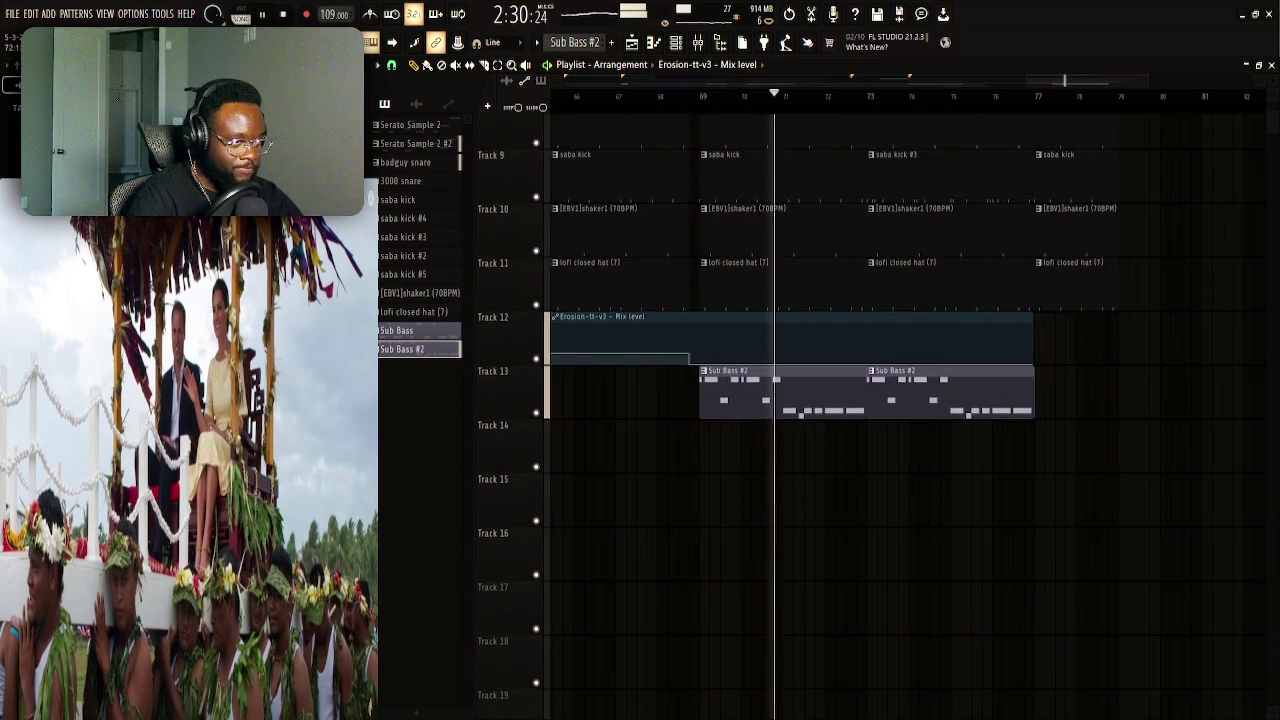
scroll(831, 143, "up", 2)
scroll(811, 383, "up", 3)
scroll(818, 398, "down", 1)
scroll(651, 337, "down", 2)
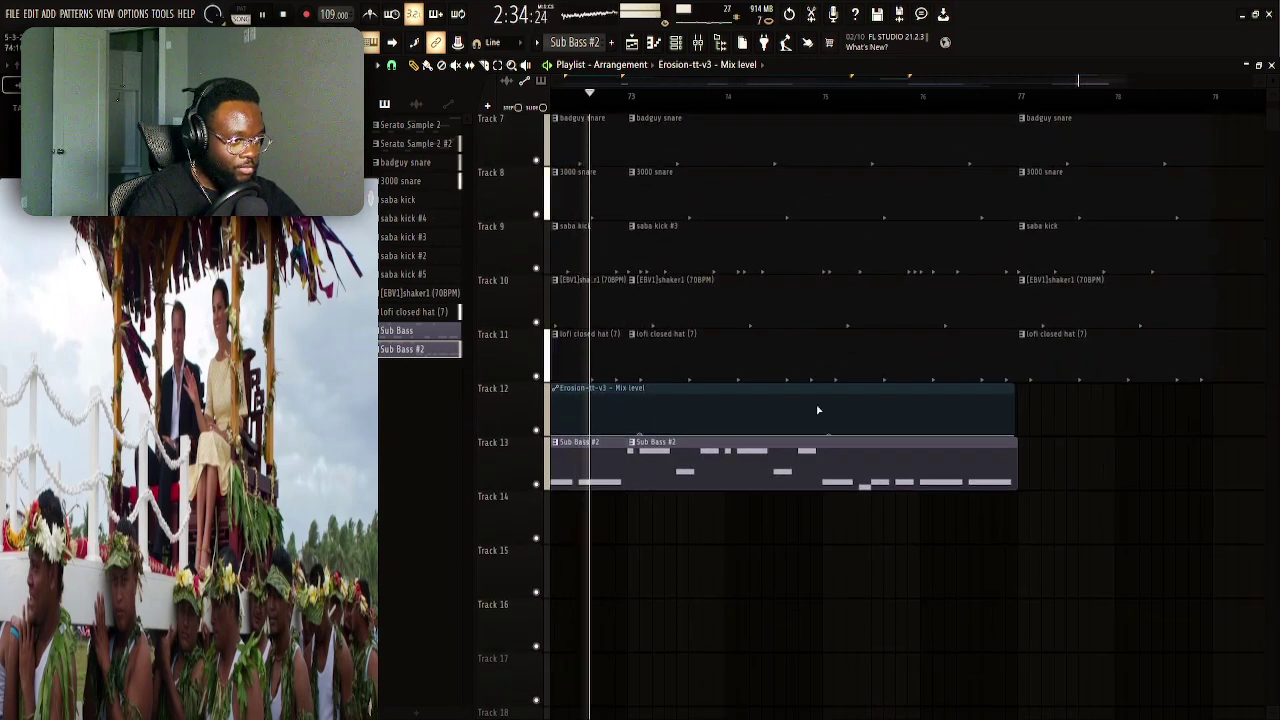
Trim the second Sub Bass #2 clip to the middle of bar 76 and cut the Track 7 to 11 drum patterns at the same point
scroll(938, 481, "up", 1)
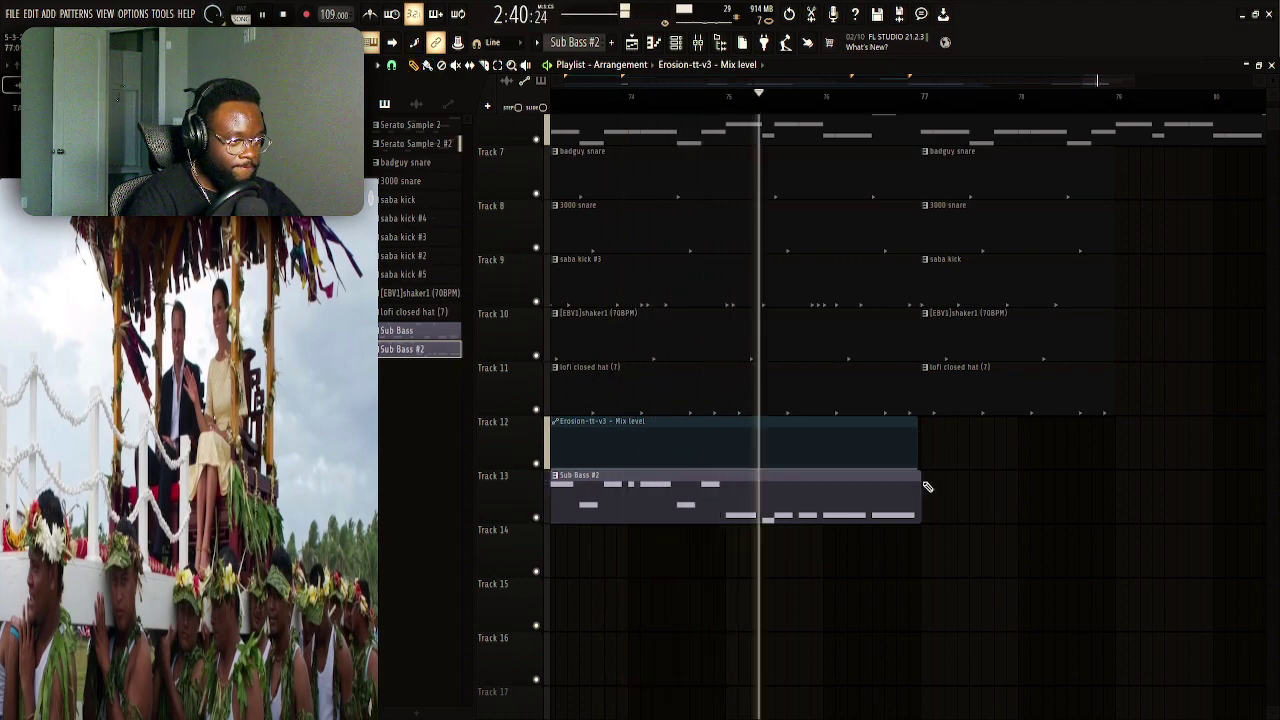
scroll(915, 505, "up", 1)
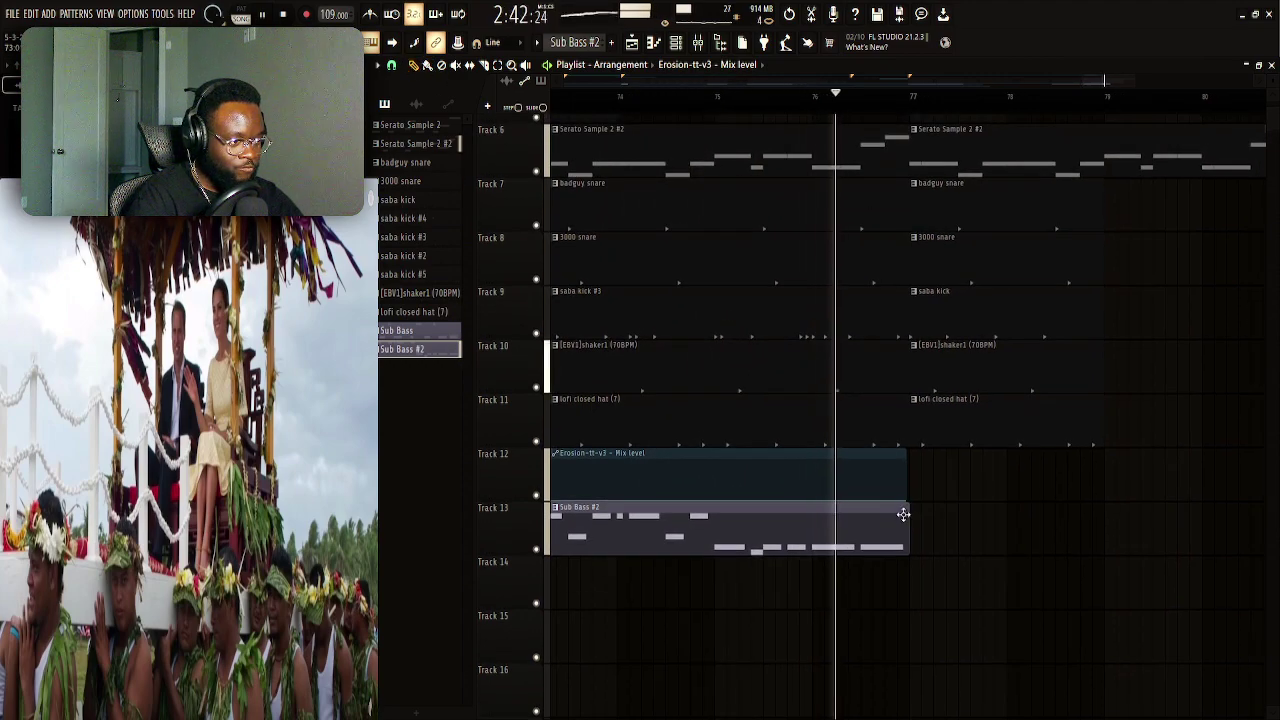
left_click_drag(908, 528, 860, 516)
key("space")
left_click_drag(875, 190, 860, 422)
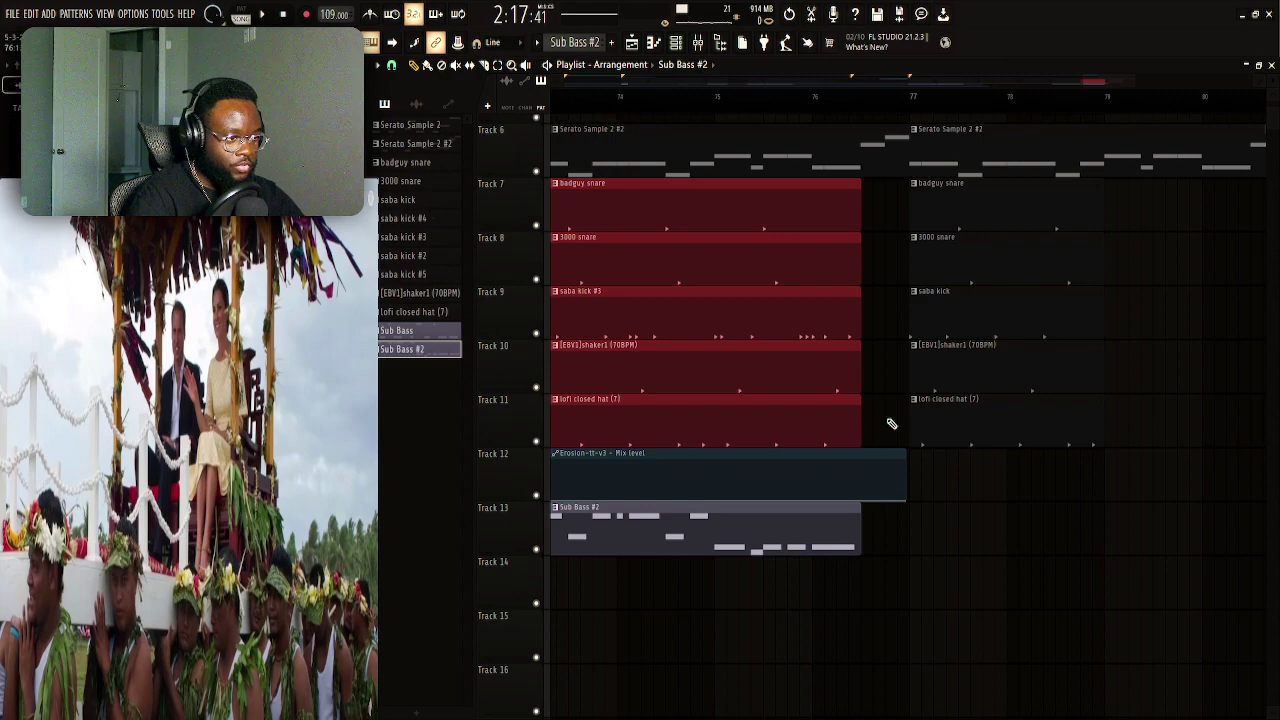
left_click(884, 440)
Extend the Effectrix mix level clip on Track 14 past bar 83 and add a high-level block from the middle of bar 76 to bar 77
scroll(1200, 471, "left", 4)
scroll(657, 480, "down", 2)
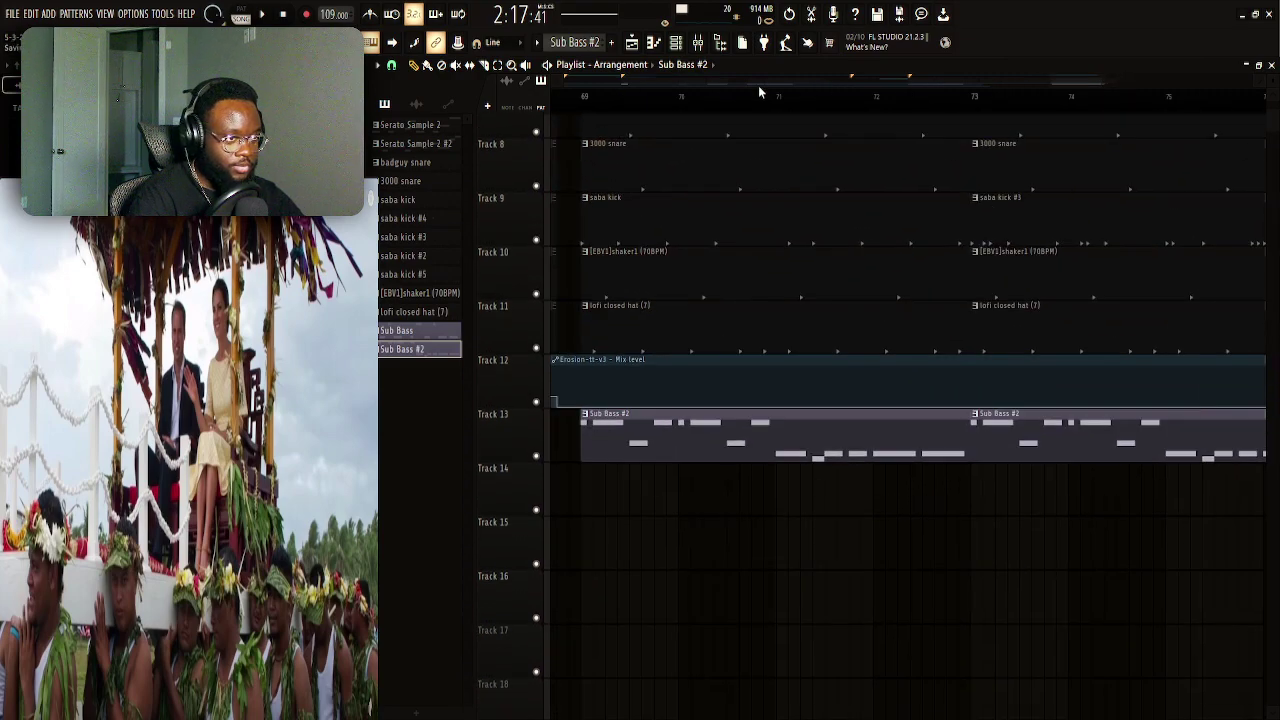
scroll(758, 85, "down", 4)
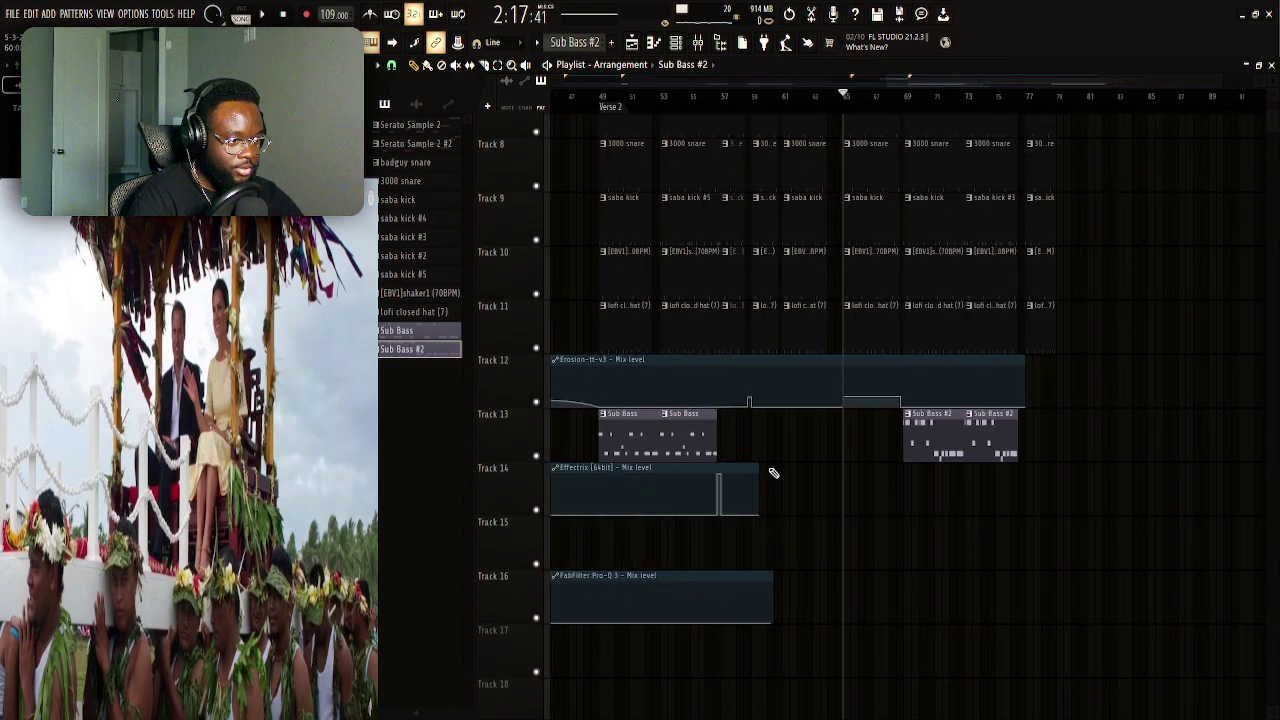
left_click_drag(759, 476, 1134, 476)
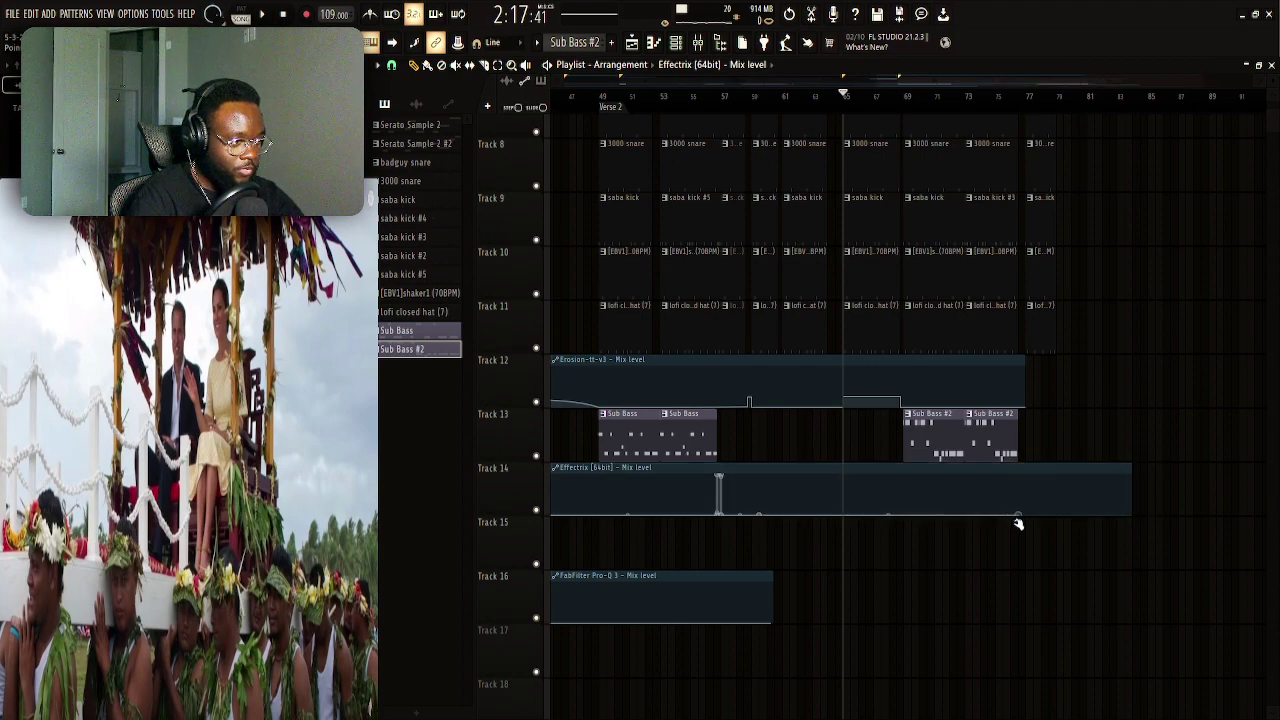
key("space")
scroll(916, 275, "up", 4)
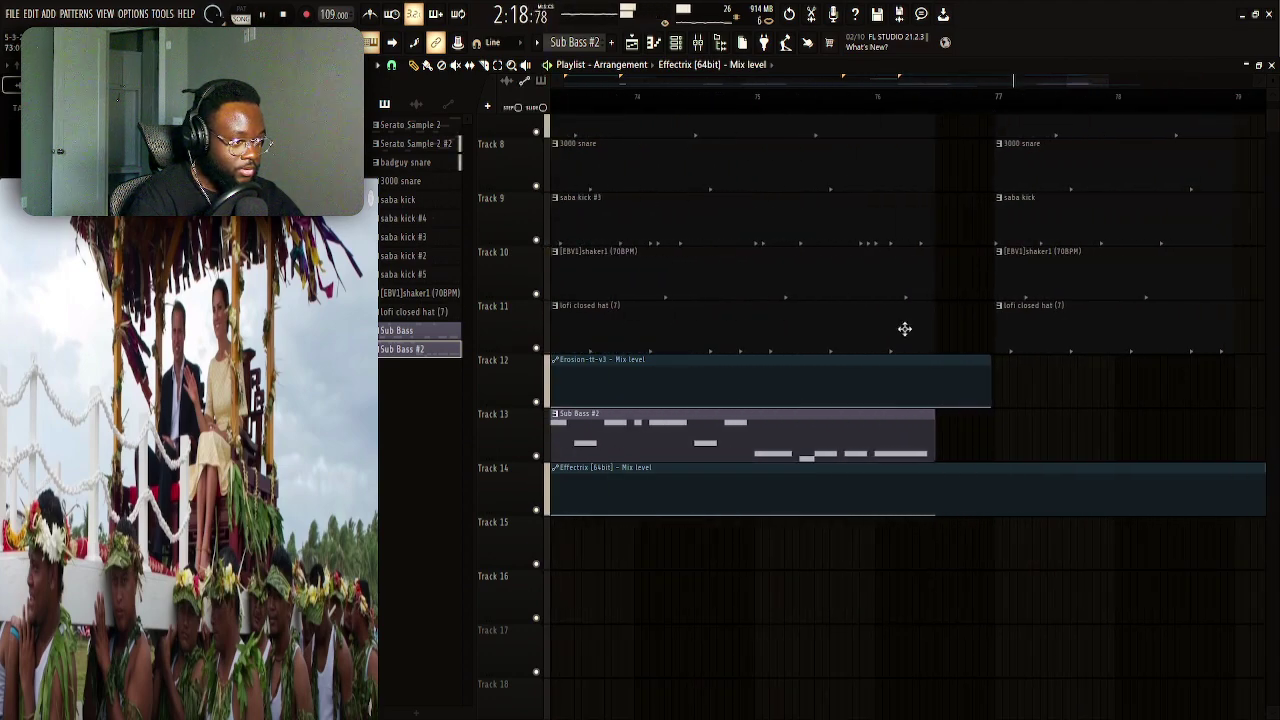
left_click_drag(928, 472, 996, 478)
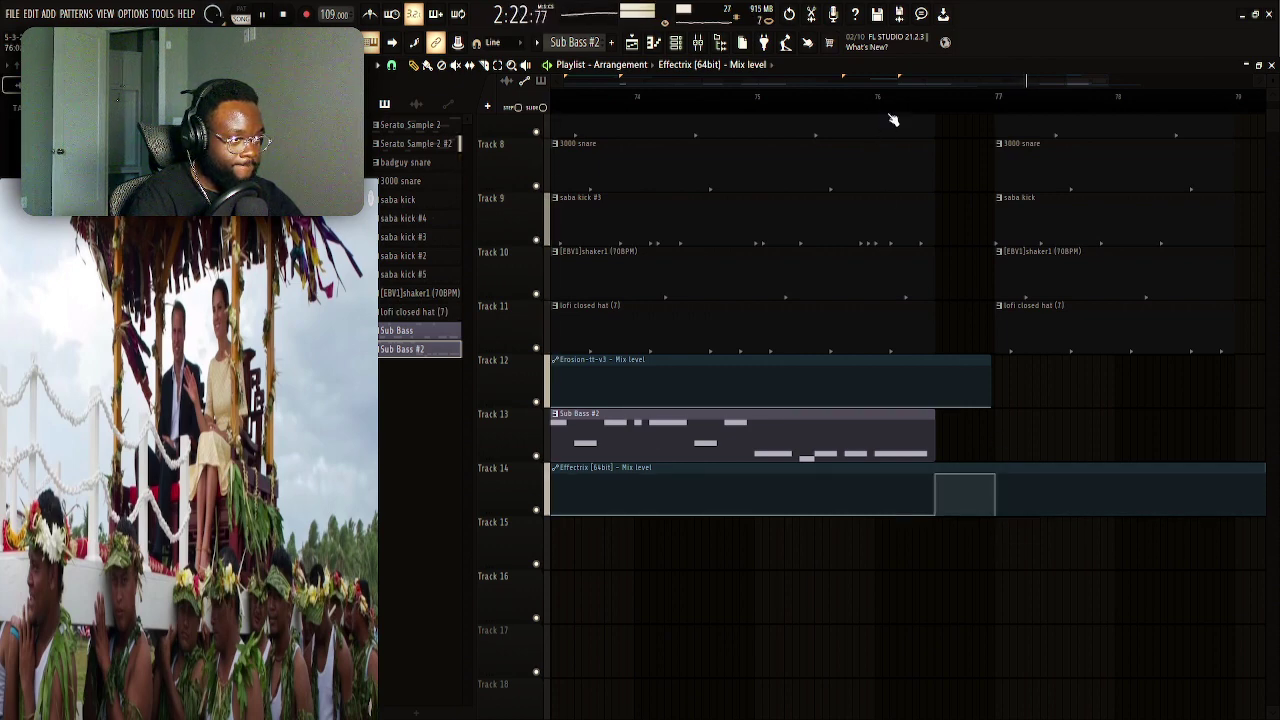
Play the section from bar 68 and examine the sample, drum, bass and automation clips leading up to bar 77
scroll(890, 290, "down", 4)
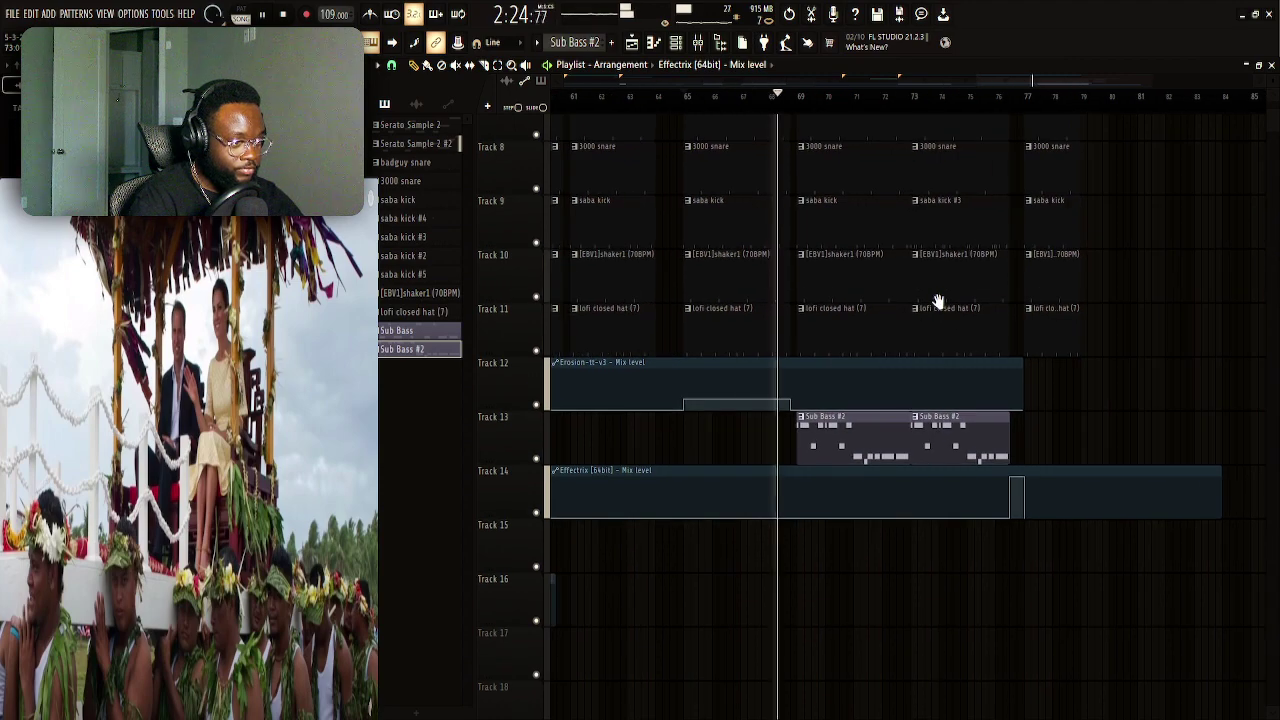
scroll(938, 301, "up", 4)
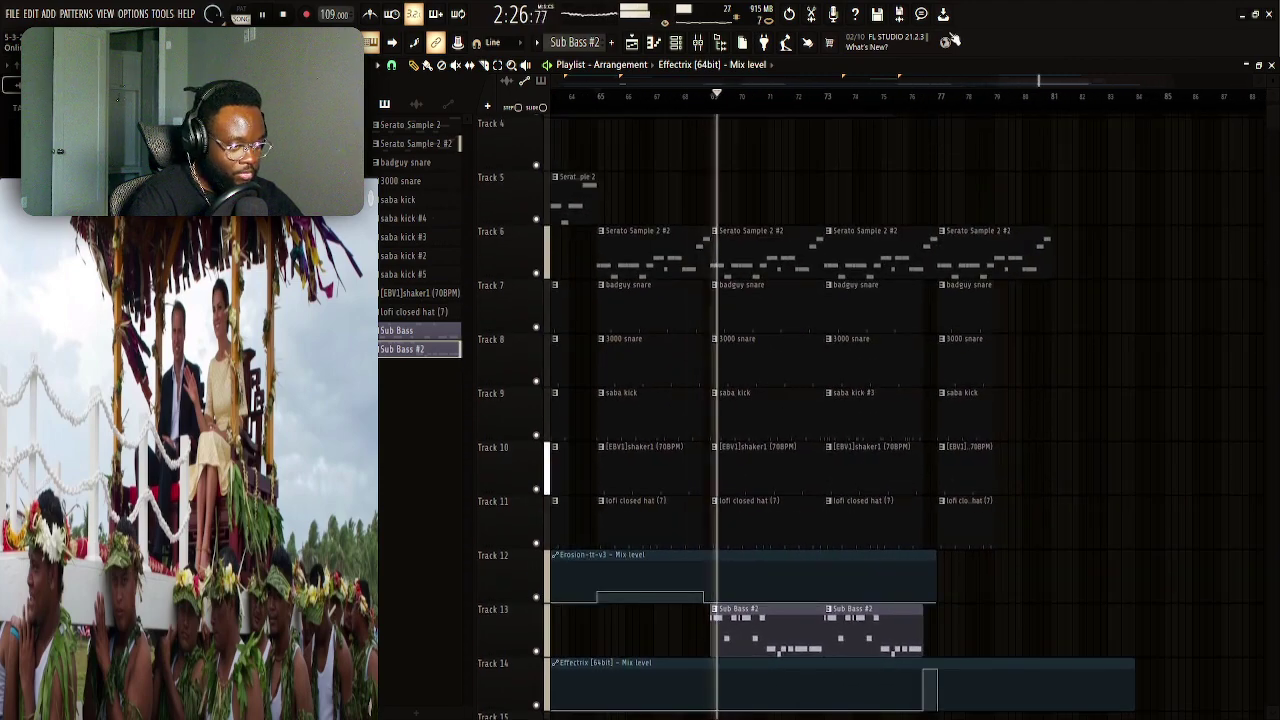
scroll(1039, 380, "up", 2)
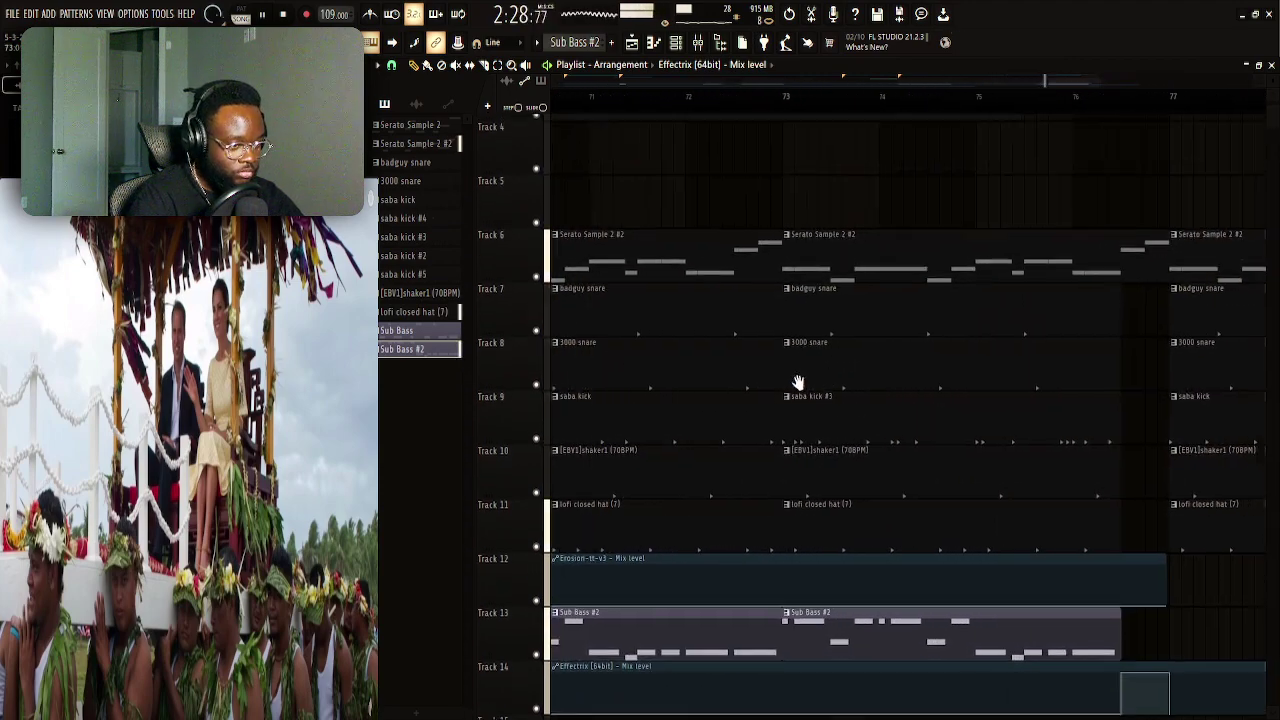
scroll(823, 371, "down", 4)
scroll(578, 400, "up", 2)
scroll(737, 466, "up", 4)
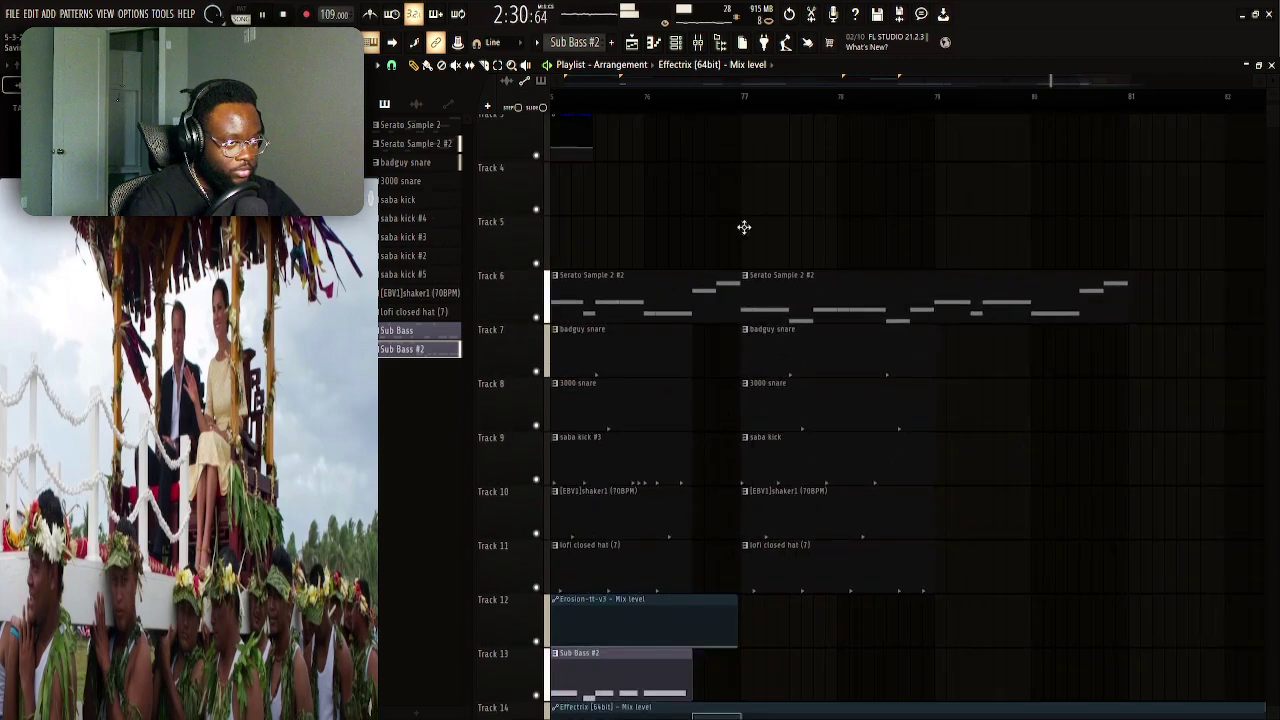
scroll(736, 113, "down", 2)
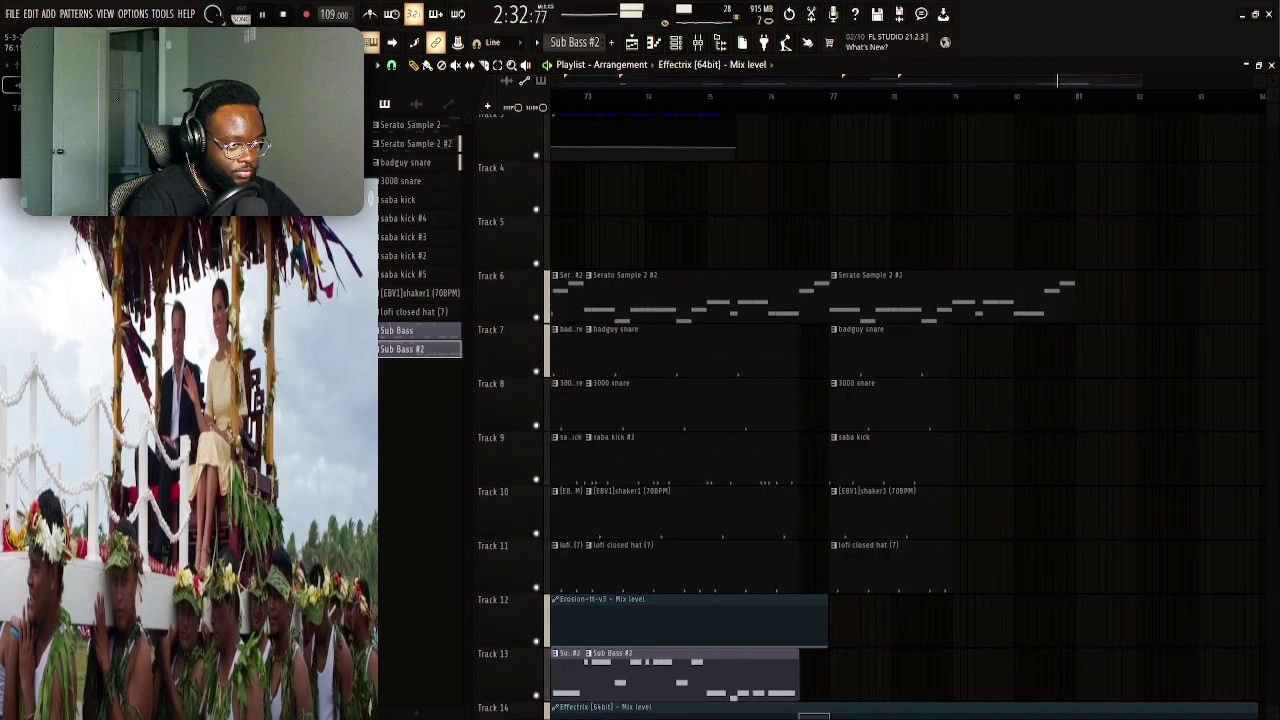
scroll(786, 257, "up", 1)
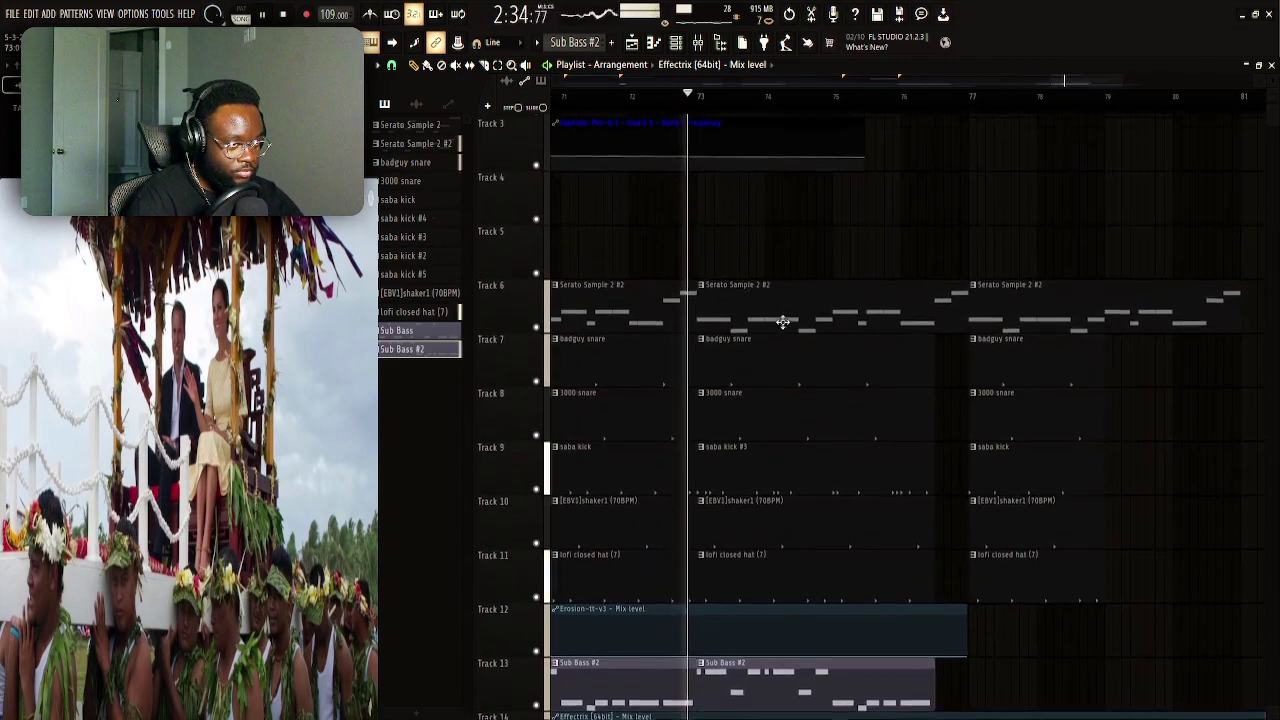
scroll(737, 386, "down", 5)
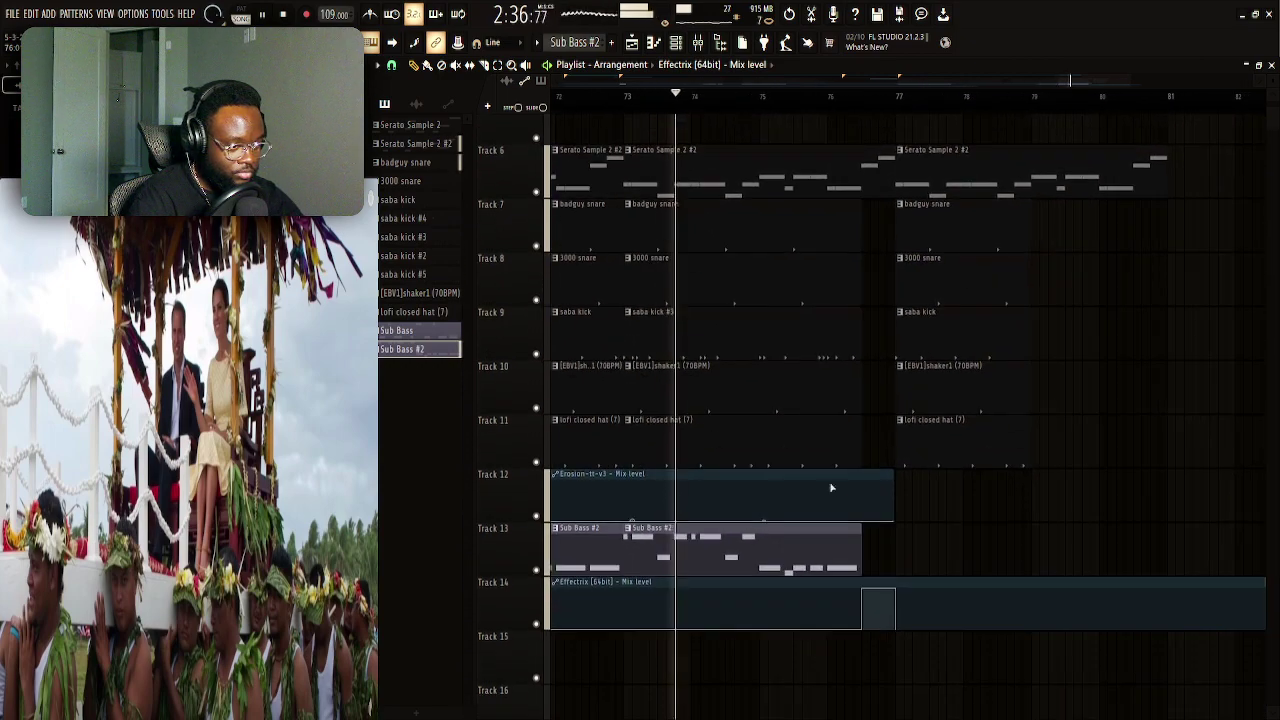
Lower the start of the Effectrix block before bar 77, curve it upward to its end, and replay the transition
left_click_drag(727, 470, 663, 567)
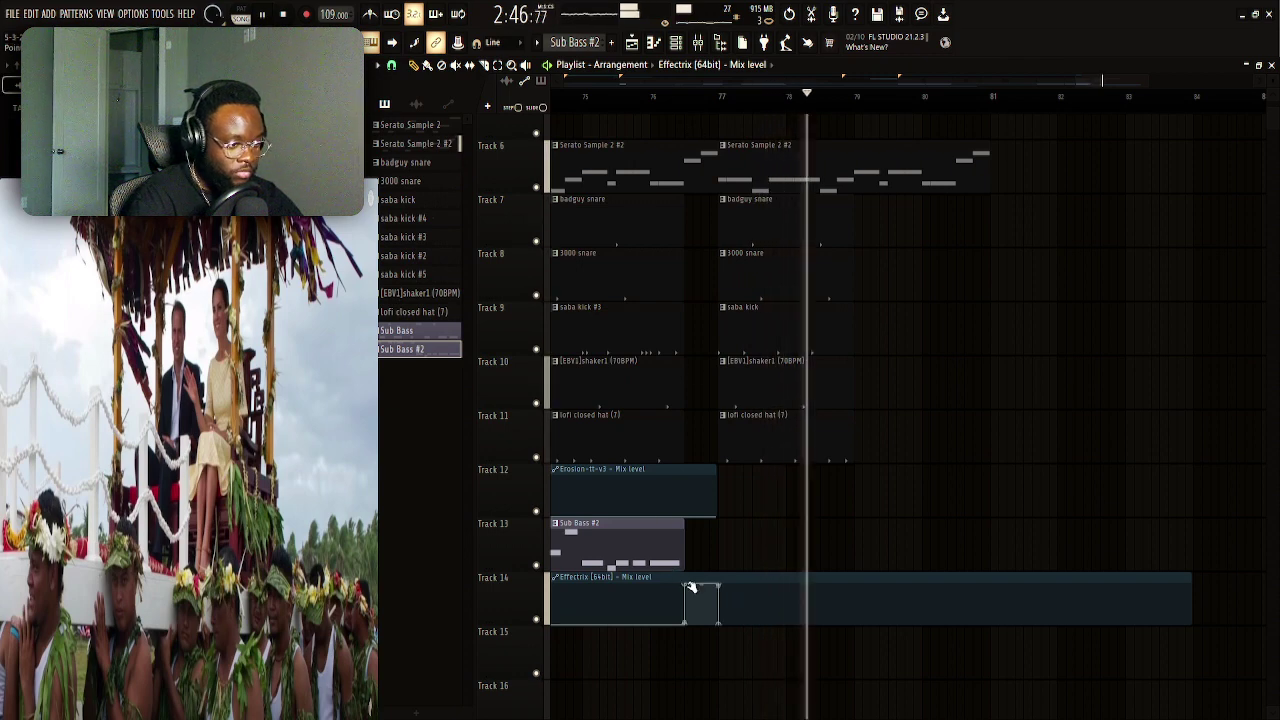
left_click_drag(687, 585, 685, 619)
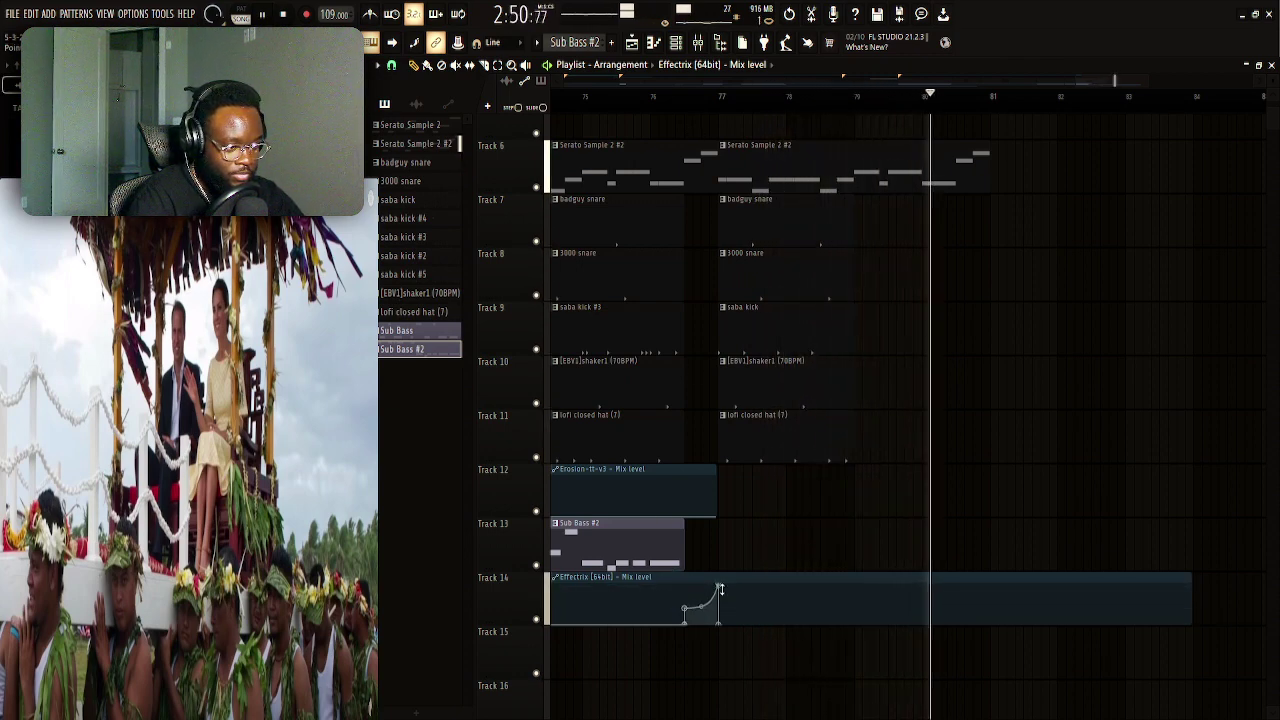
key("space")
left_click(652, 99)
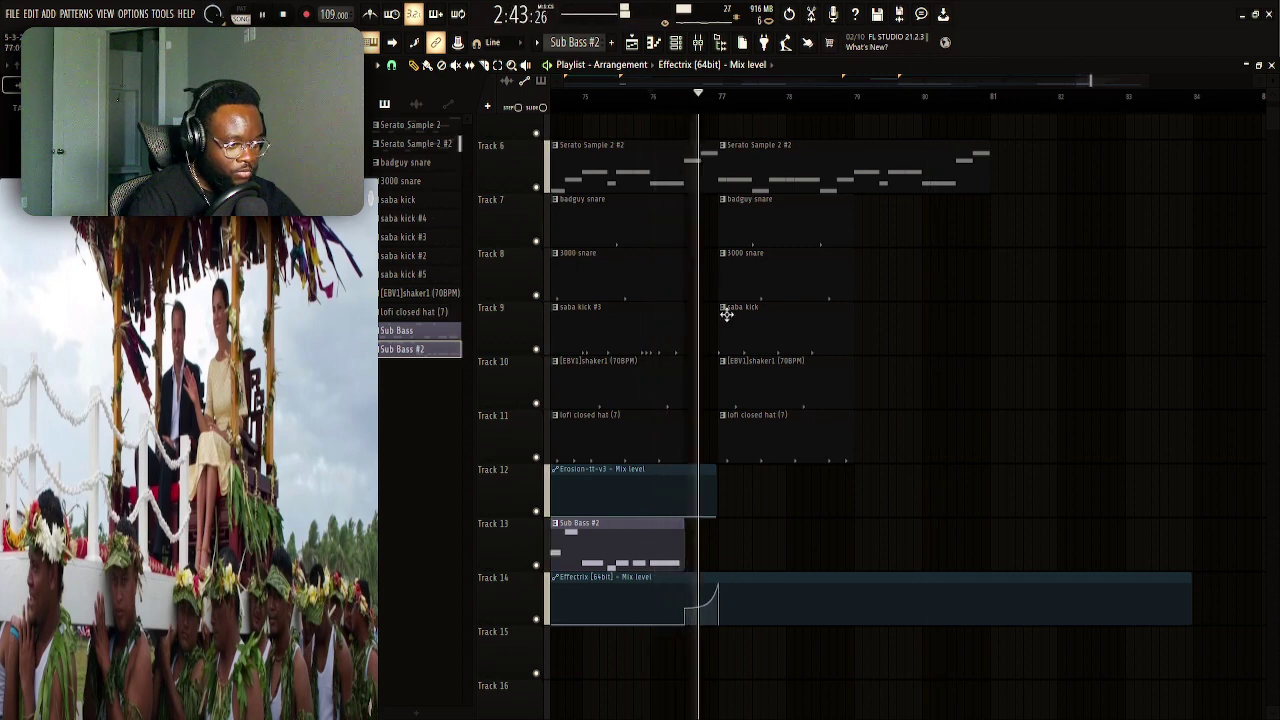
left_click_drag(700, 612, 723, 594)
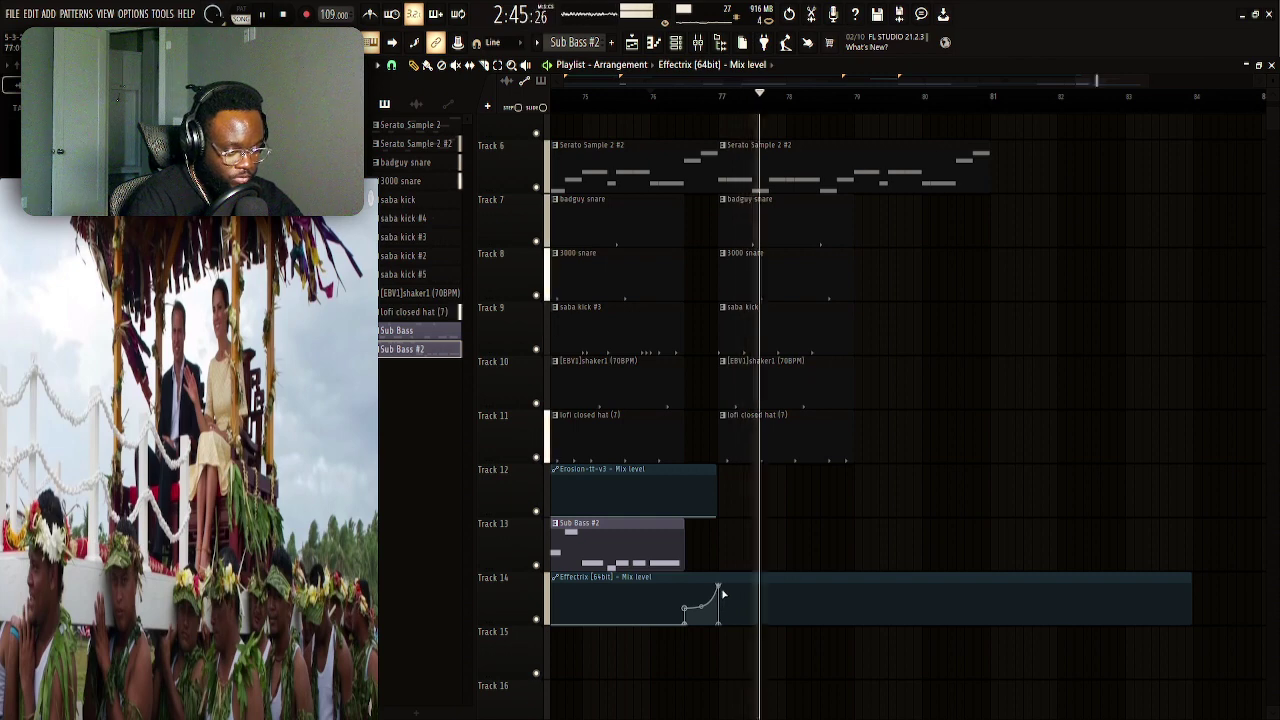
Shorten the Effectrix mix level block on Track 14 to the last quarter of bar 76, flatten its top and replay it
key("space")
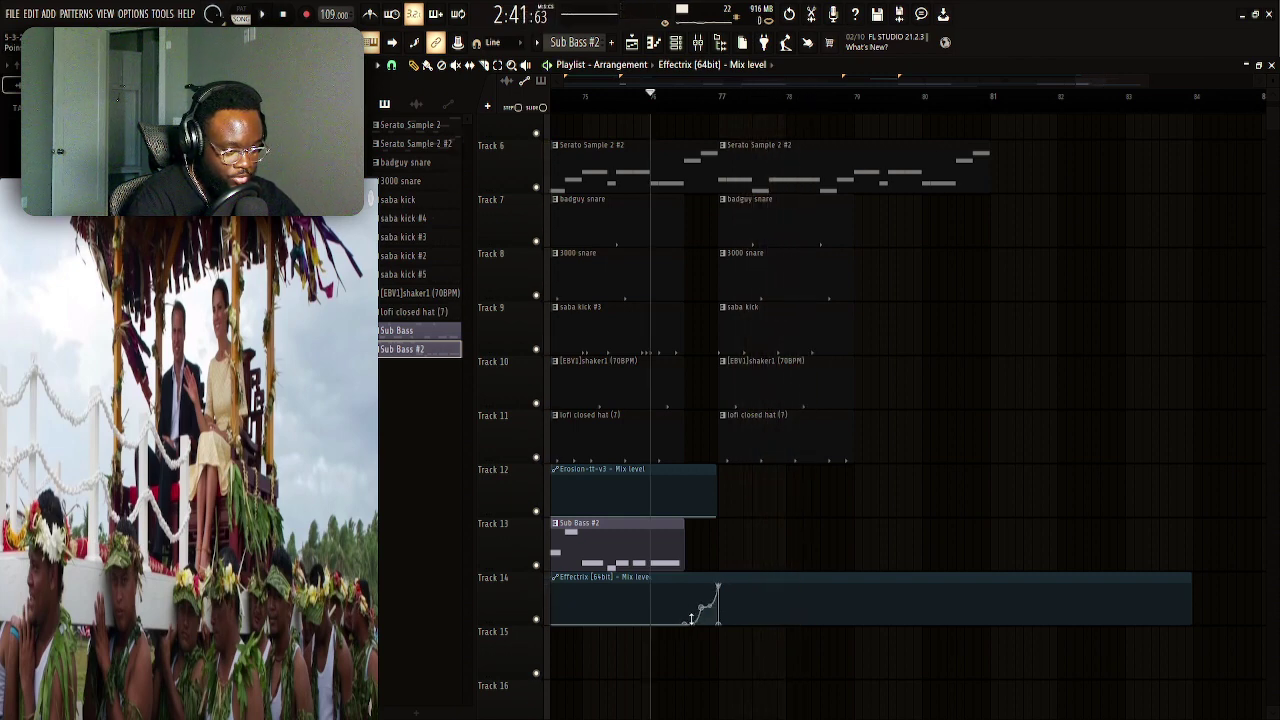
key("space")
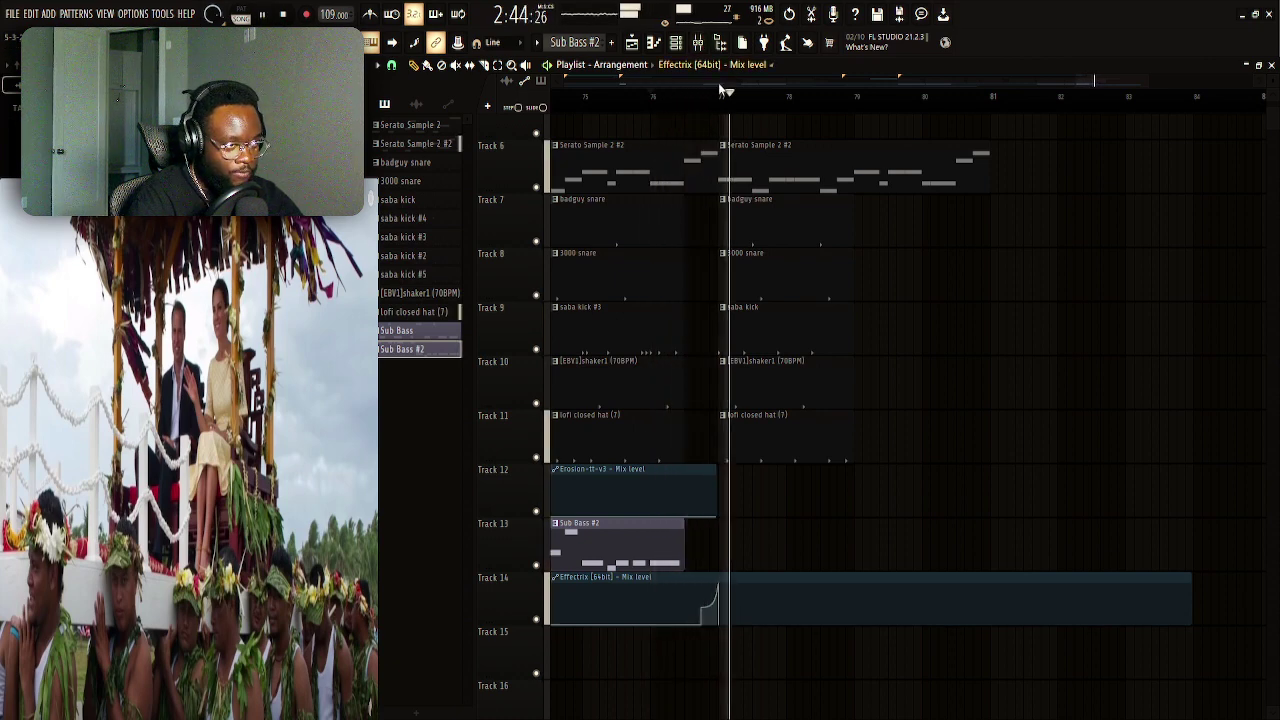
scroll(760, 548, "up", 3)
key("space")
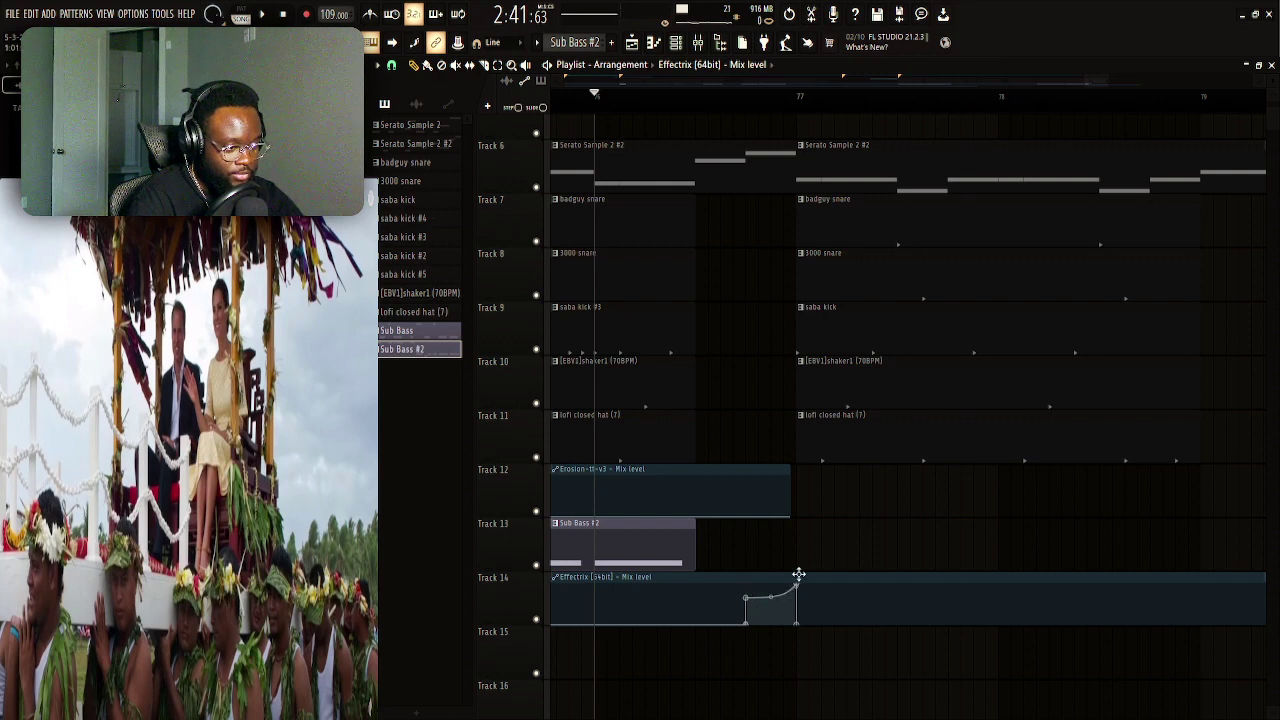
key("space")
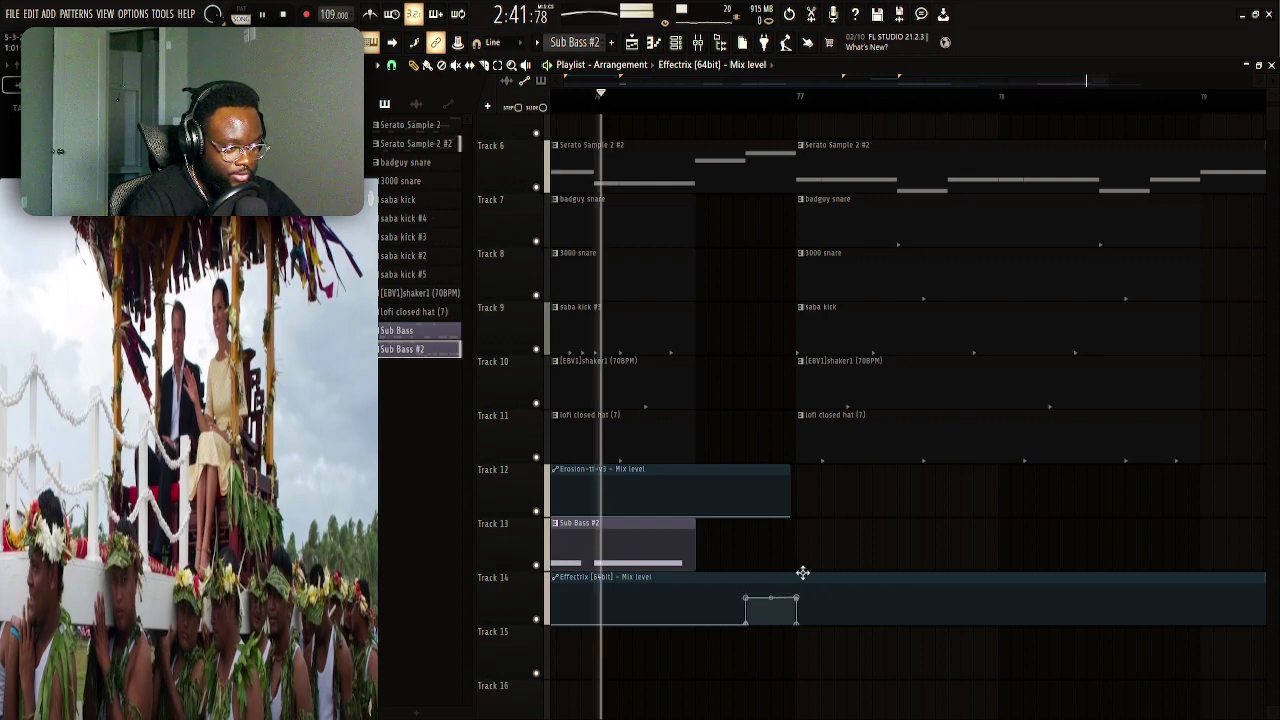
Raise the flat Effectrix block just before bar 77 and play the transition through to bar 79
left_click_drag(814, 546, 794, 566)
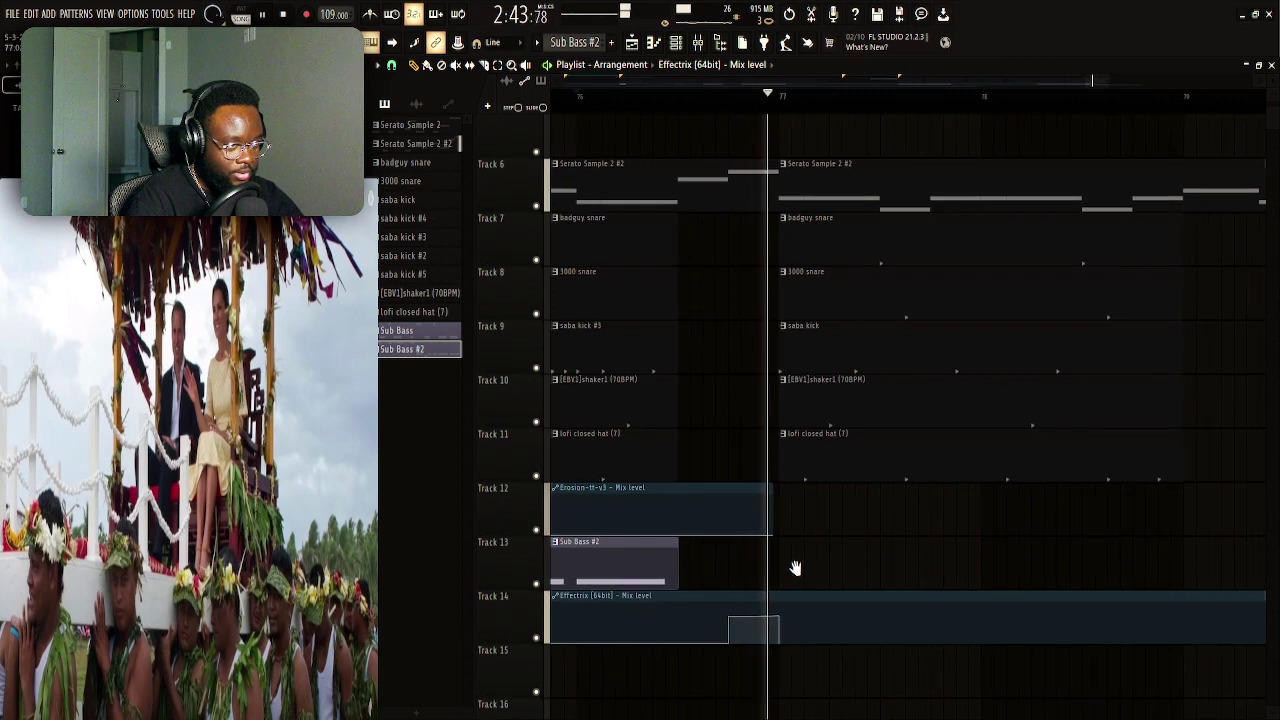
key("space")
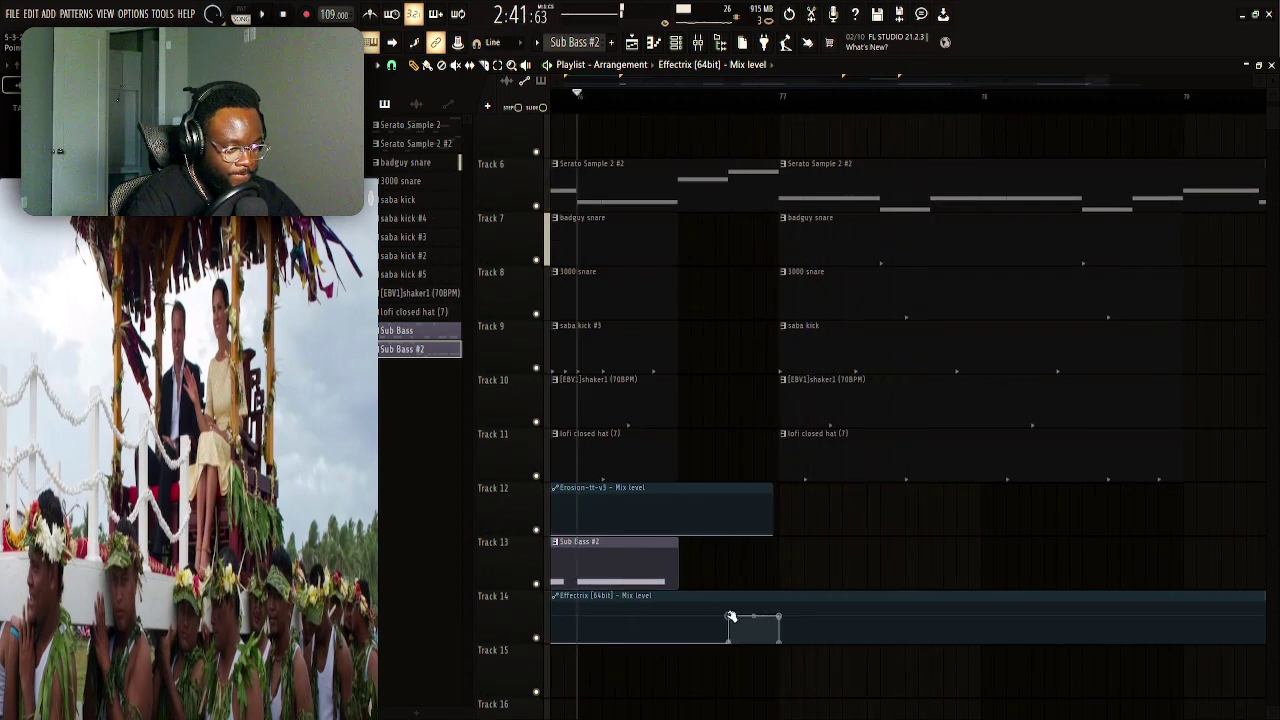
key("space")
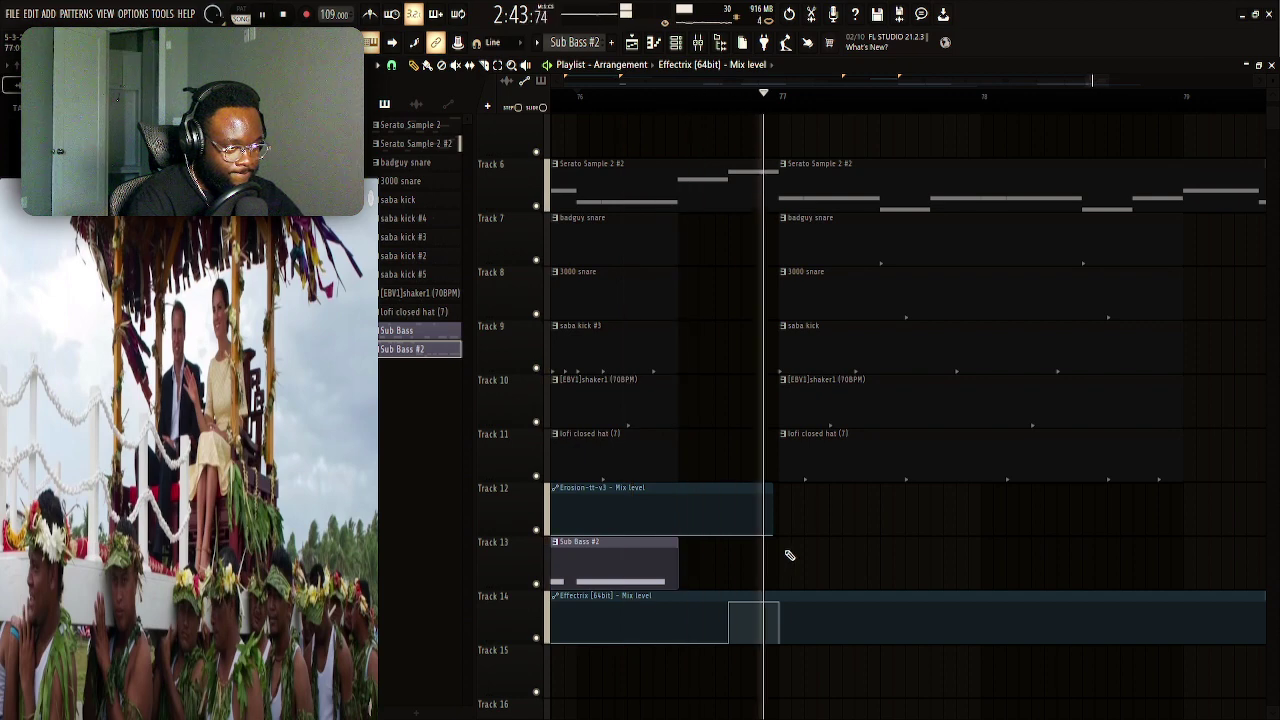
scroll(709, 100, "down", 5)
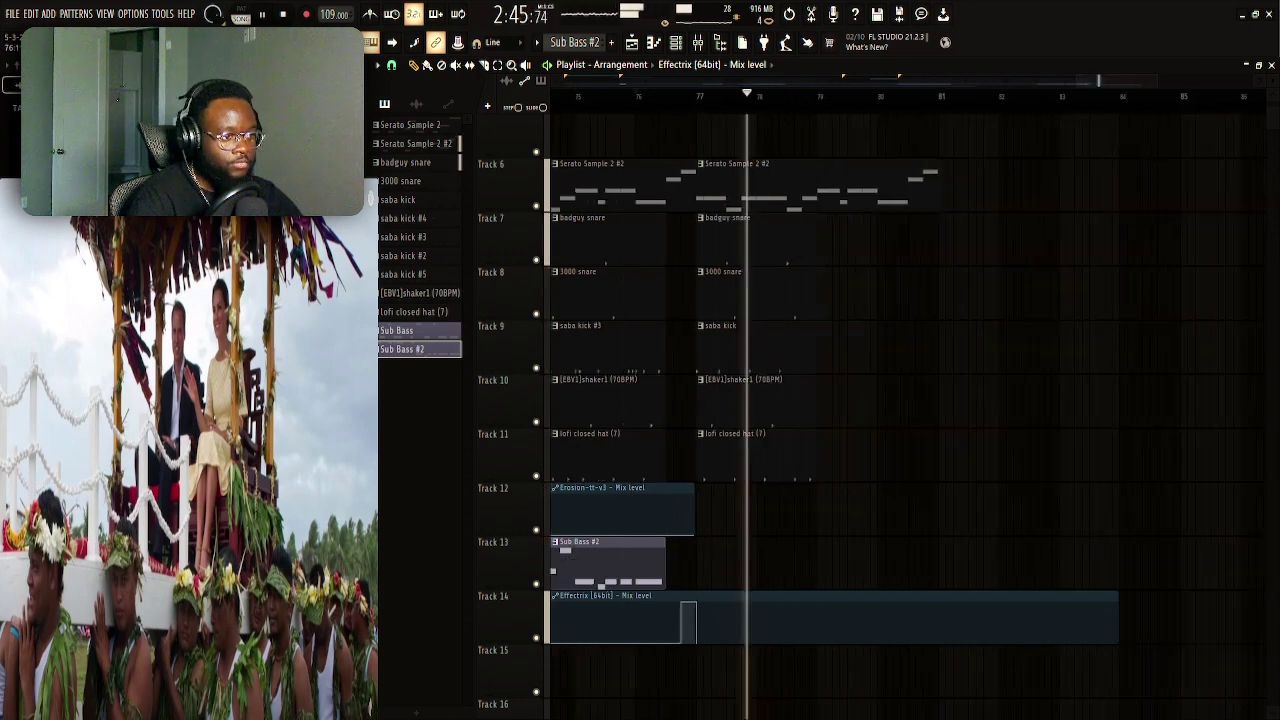
left_click_drag(709, 214, 665, 470)
left_click(774, 357)
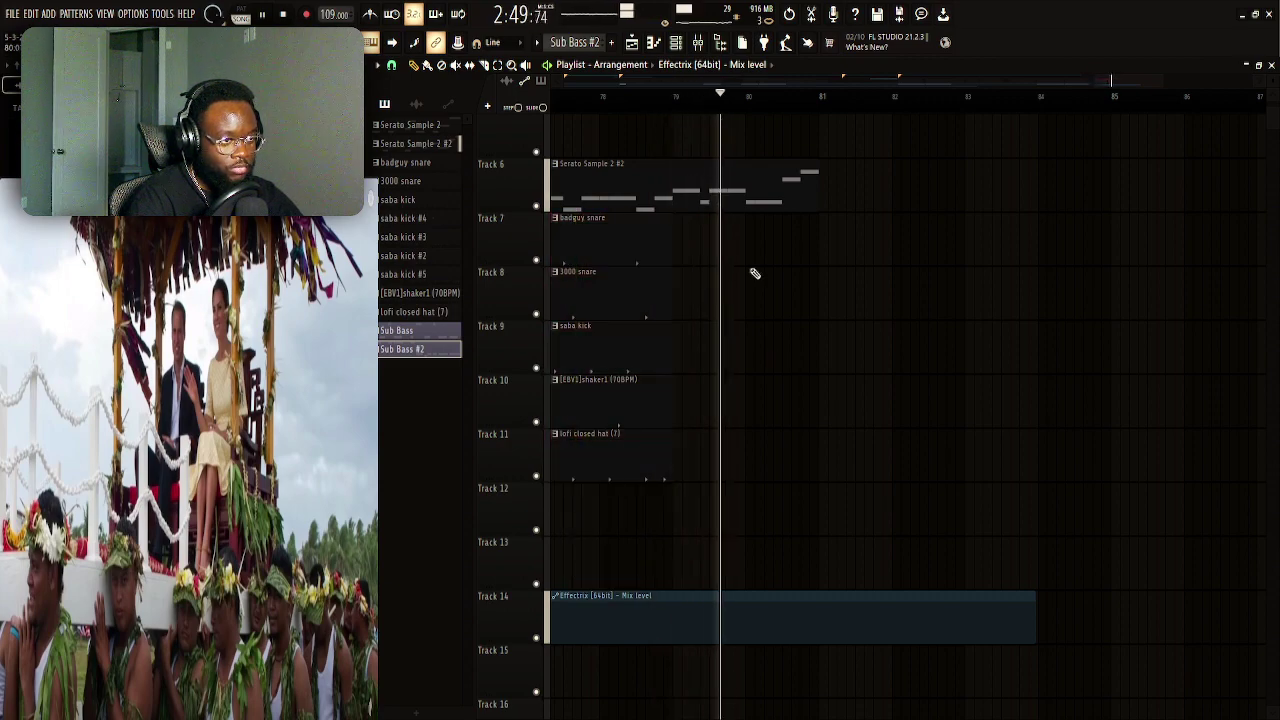
Extend the Erosion mix level clip on Track 12 to bar 81 and add a low upward curve from bar 77 to its end
scroll(700, 360, "down", 2)
scroll(896, 620, "down", 3)
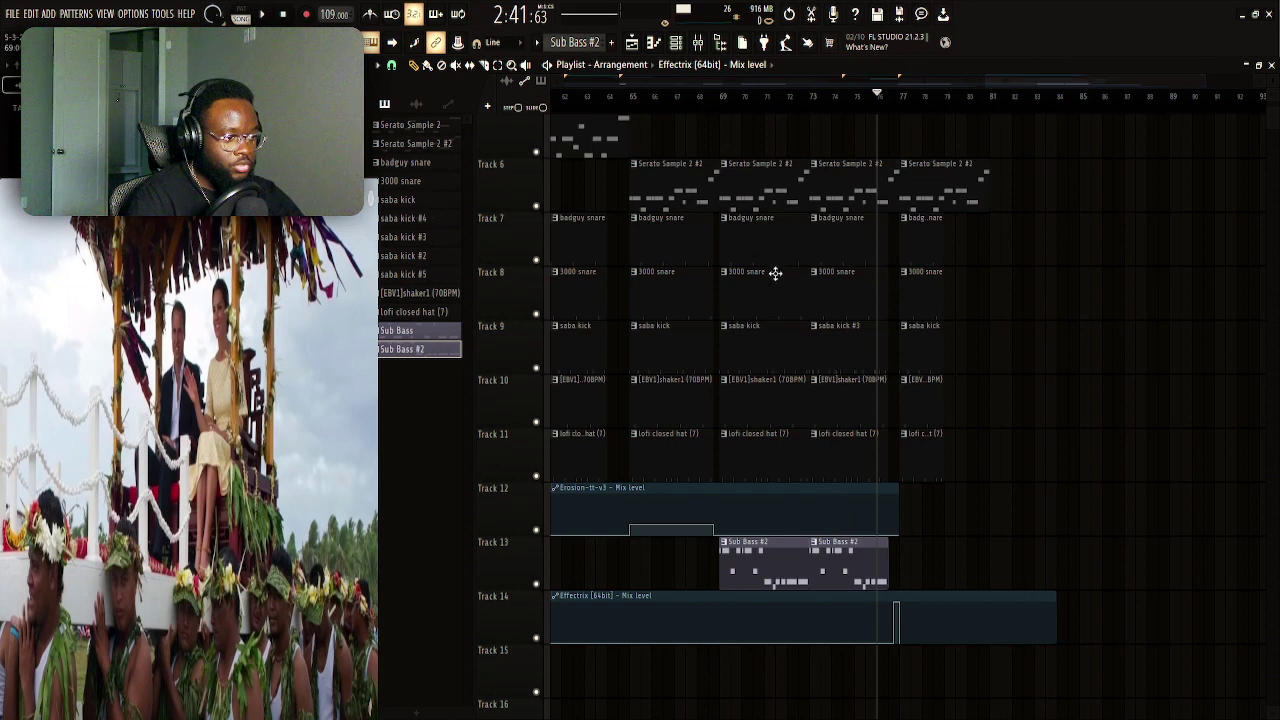
left_click_drag(897, 492, 1000, 491)
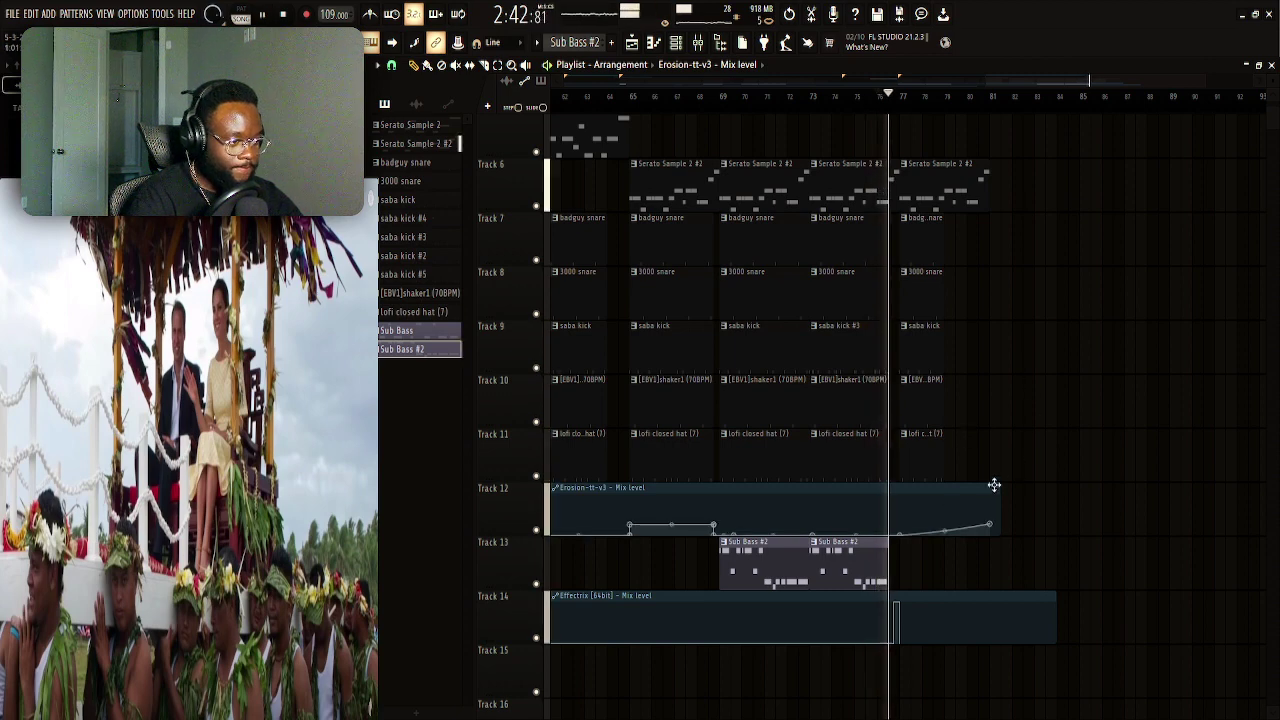
left_click_drag(989, 524, 990, 531)
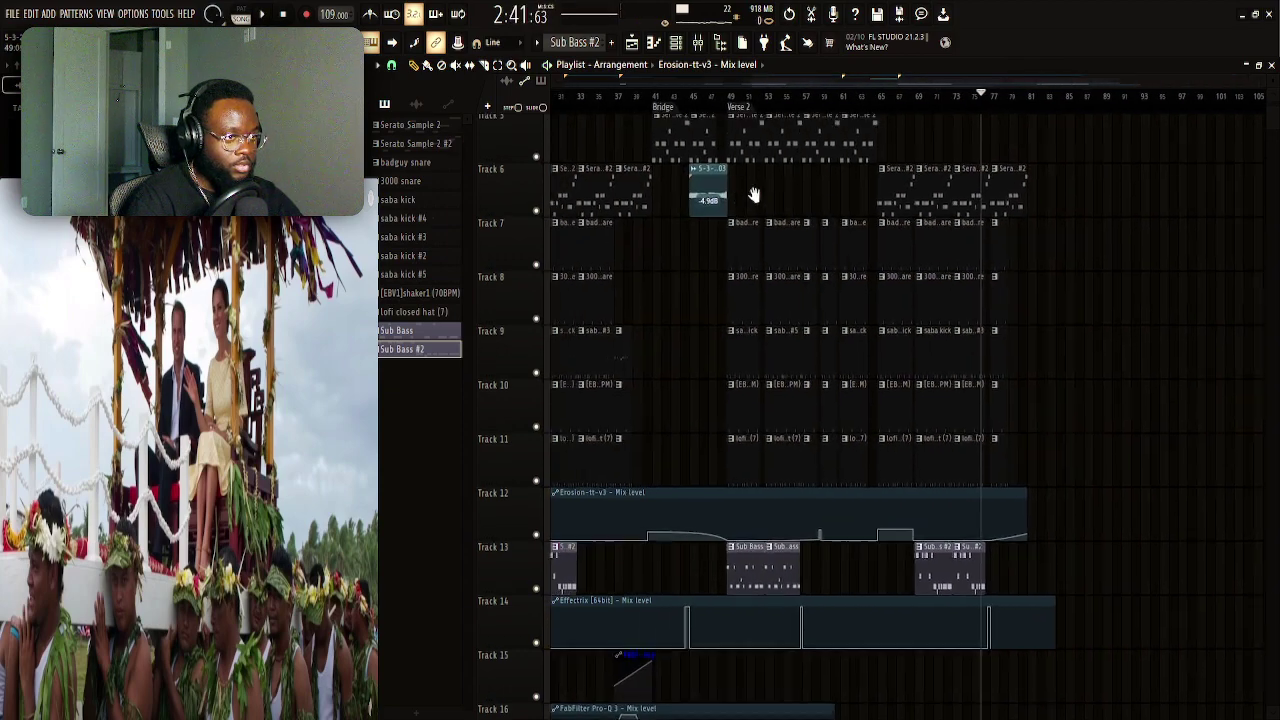
Copy the intro's Tempo, Stelvio Cipriani sample and FabFilter frequency clips on Tracks 1 to 3 so the copies start at bar 81
scroll(732, 187, "left", 5)
scroll(981, 360, "up", 4)
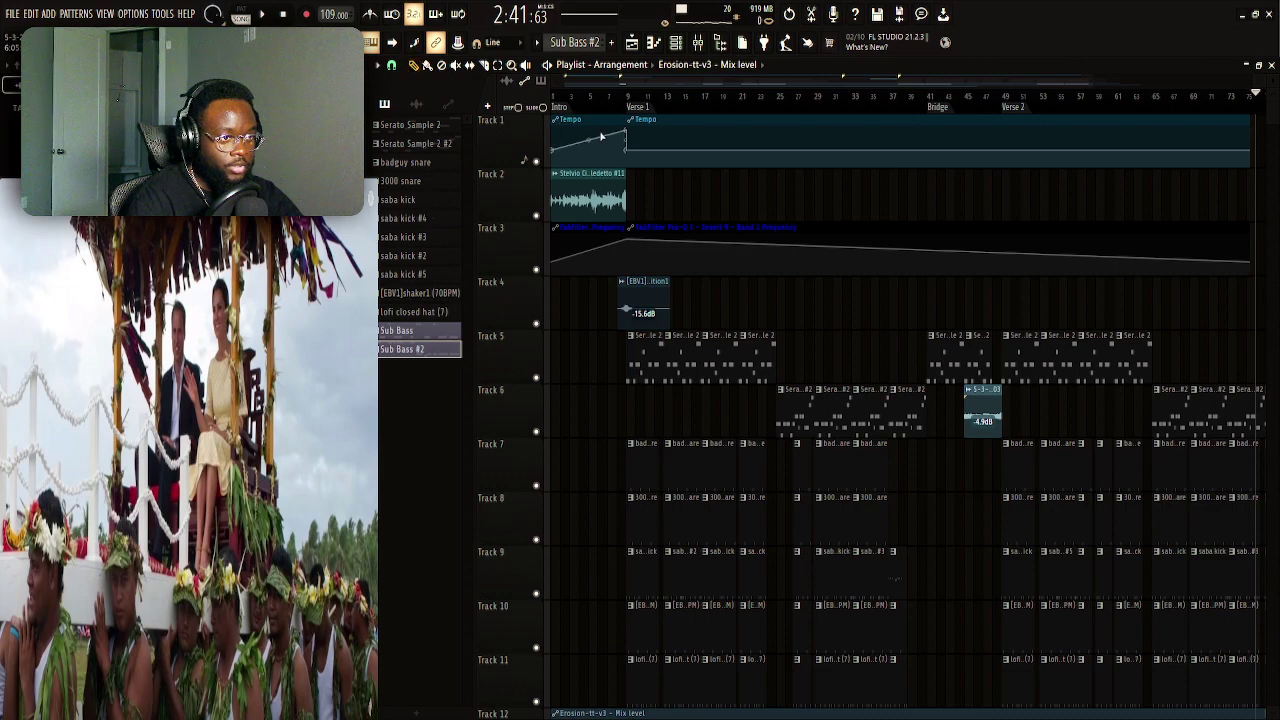
left_click_drag(594, 135, 595, 260)
scroll(600, 200, "right", 5)
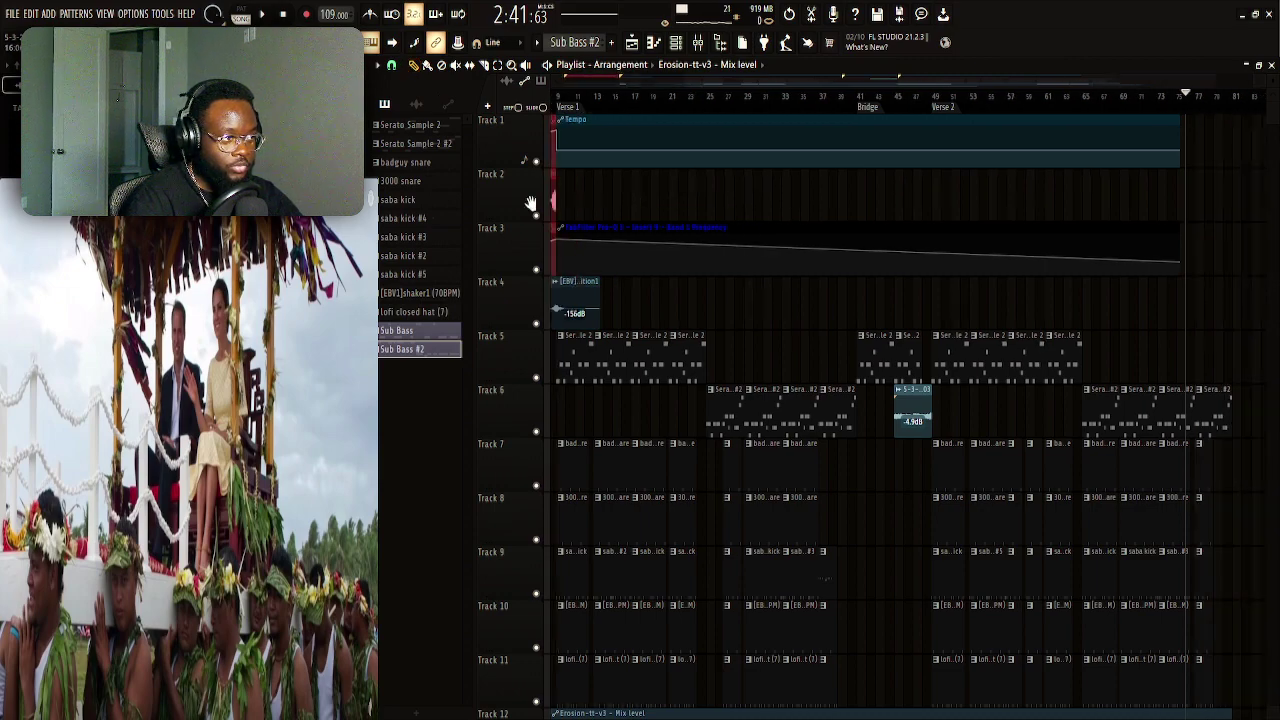
scroll(590, 200, "left", 3)
scroll(760, 240, "left", 1)
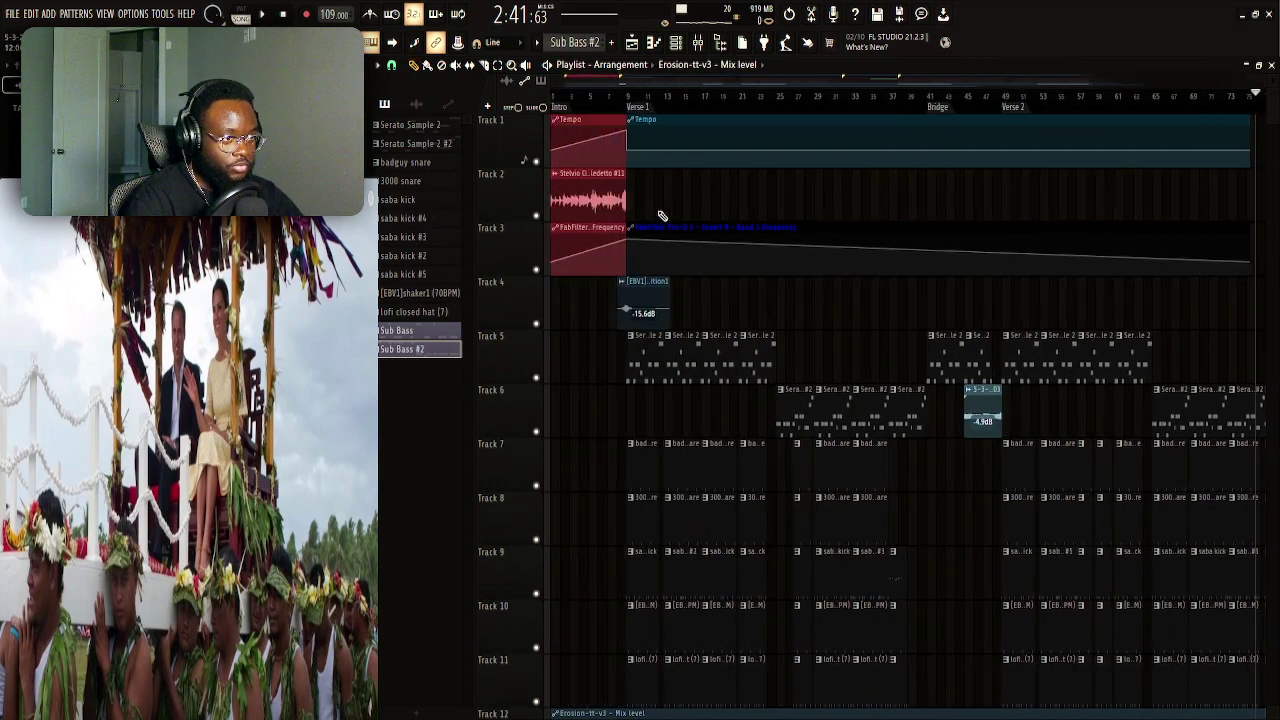
left_click_drag(587, 190, 1183, 197)
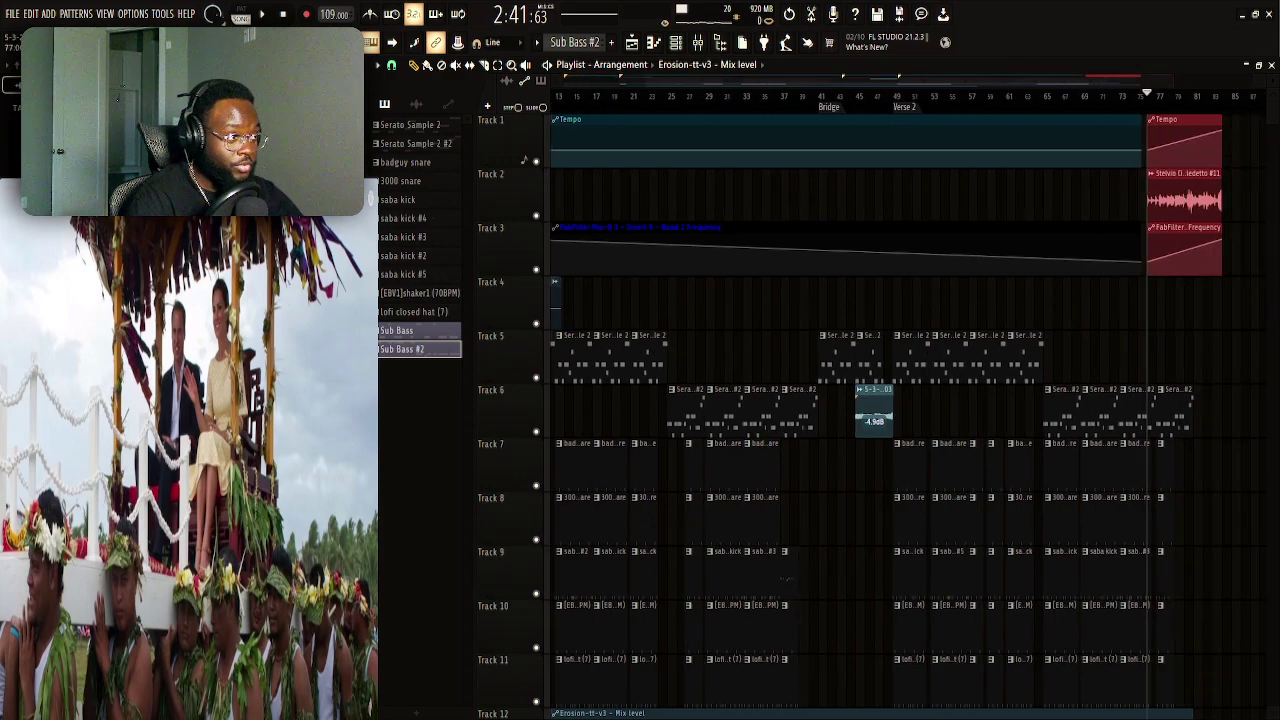
scroll(1165, 97, "up", 5)
left_click_drag(860, 178, 1029, 238)
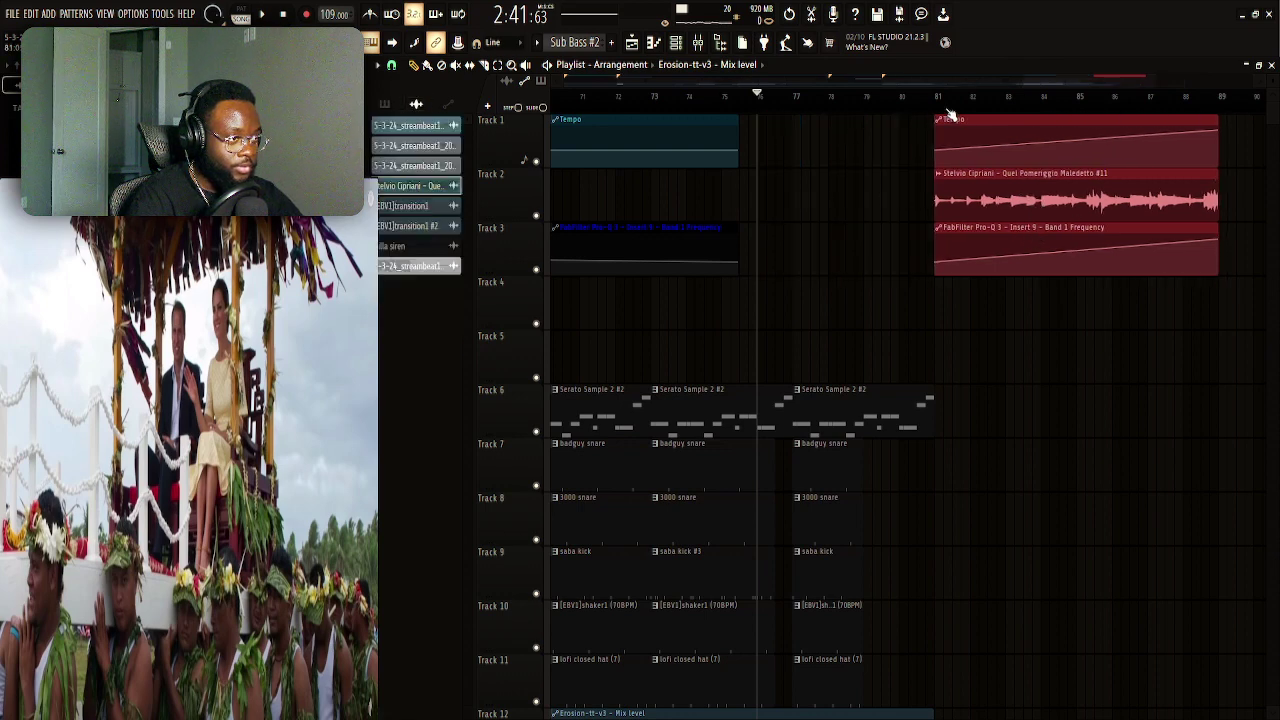
left_click(982, 297)
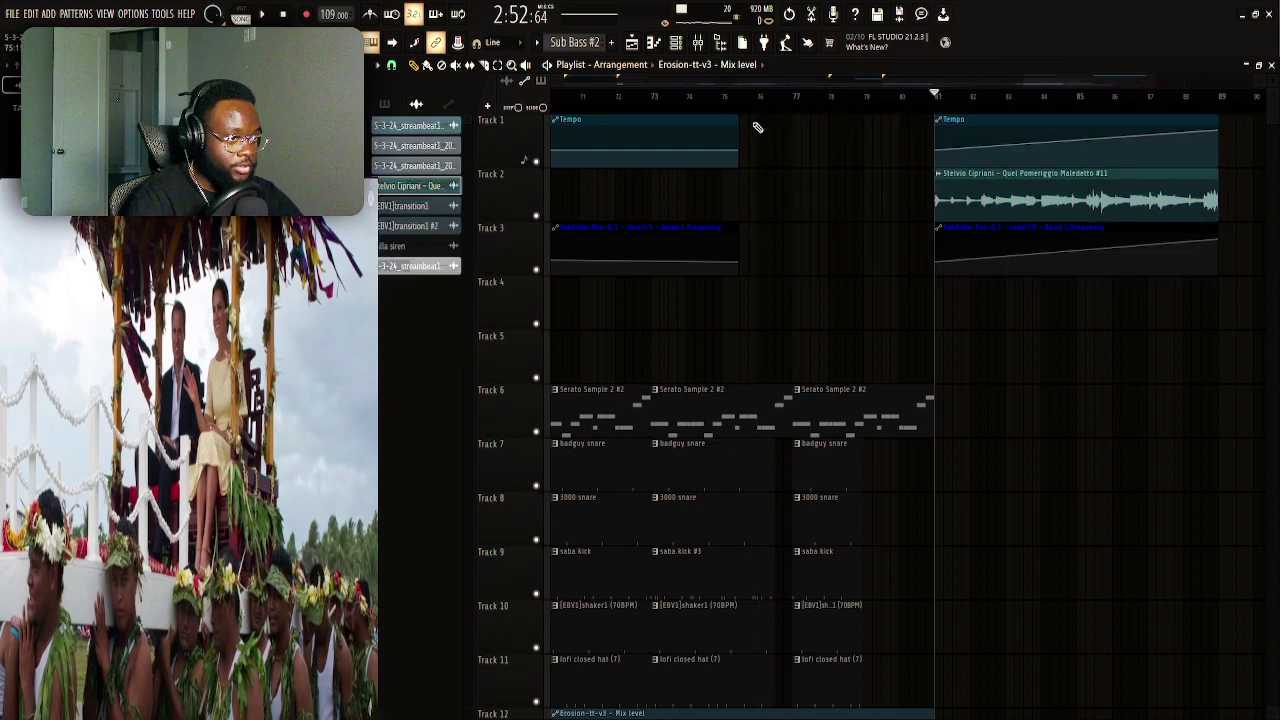
Extend the main Tempo clip to bar 81 at a level line and make the copied Tempo clip after it unique
left_click_drag(738, 119, 877, 123)
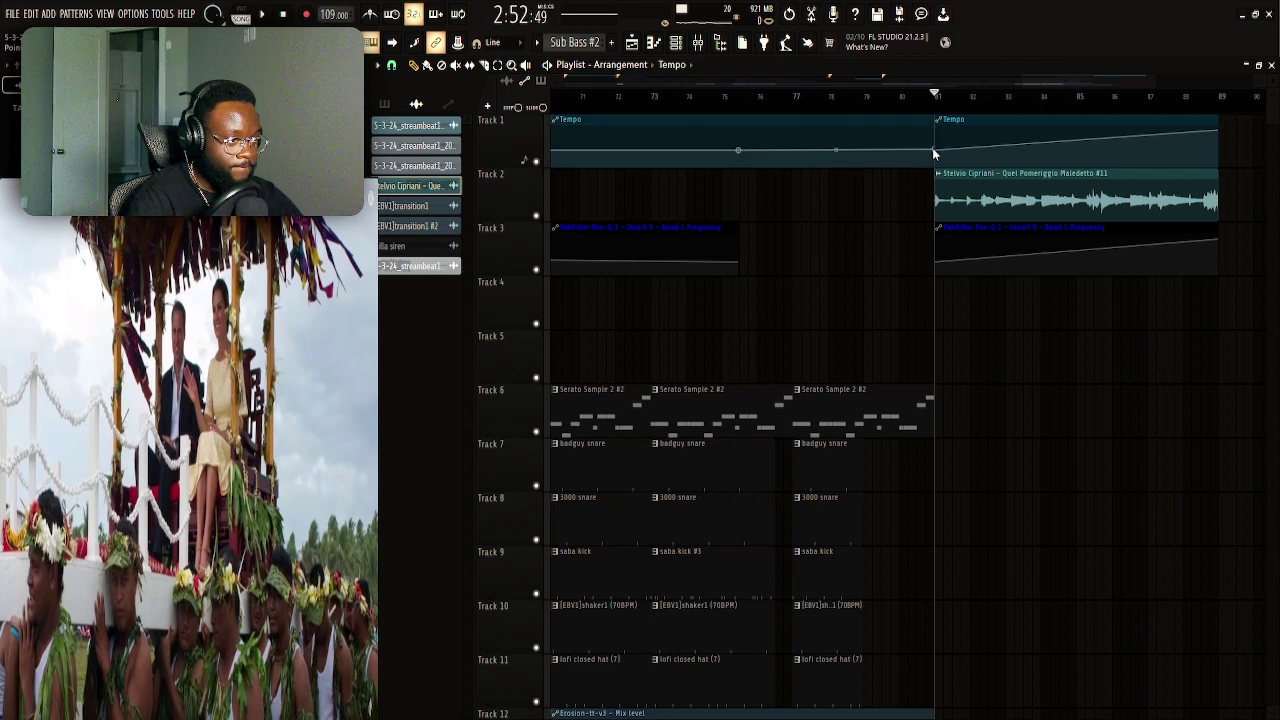
left_click_drag(977, 329, 745, 254)
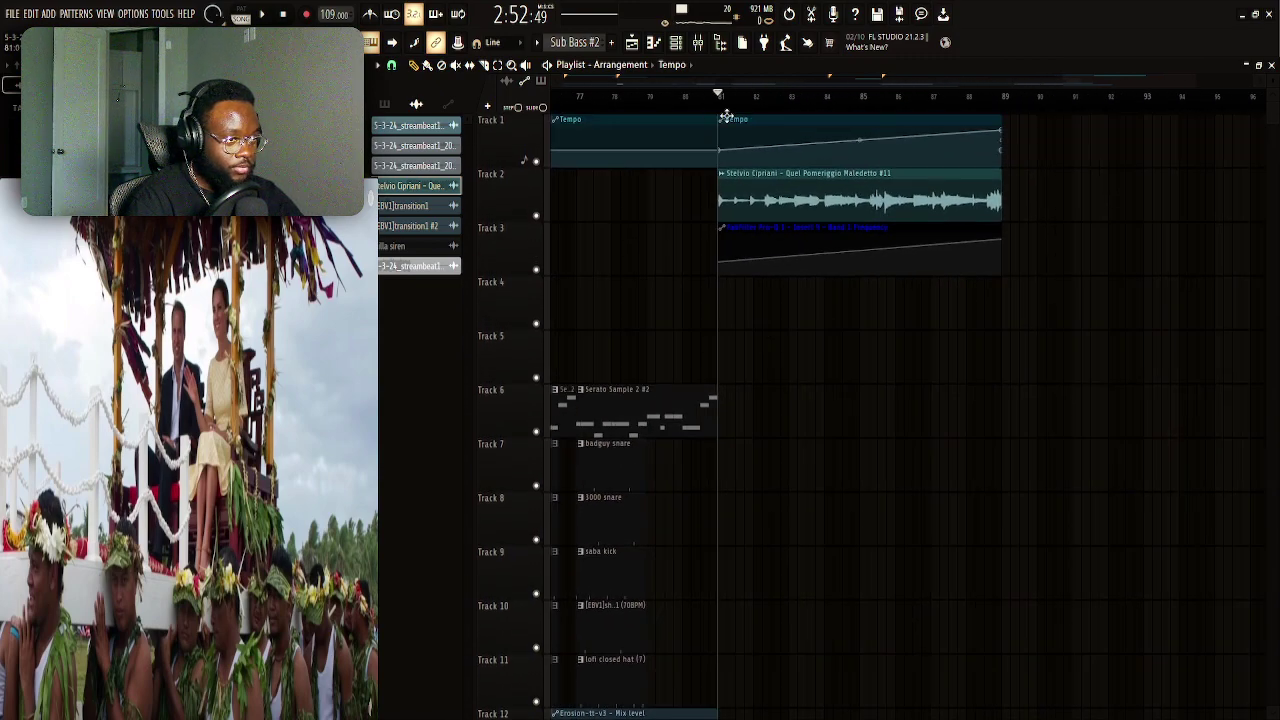
left_click(771, 150)
left_click_drag(771, 150, 753, 150)
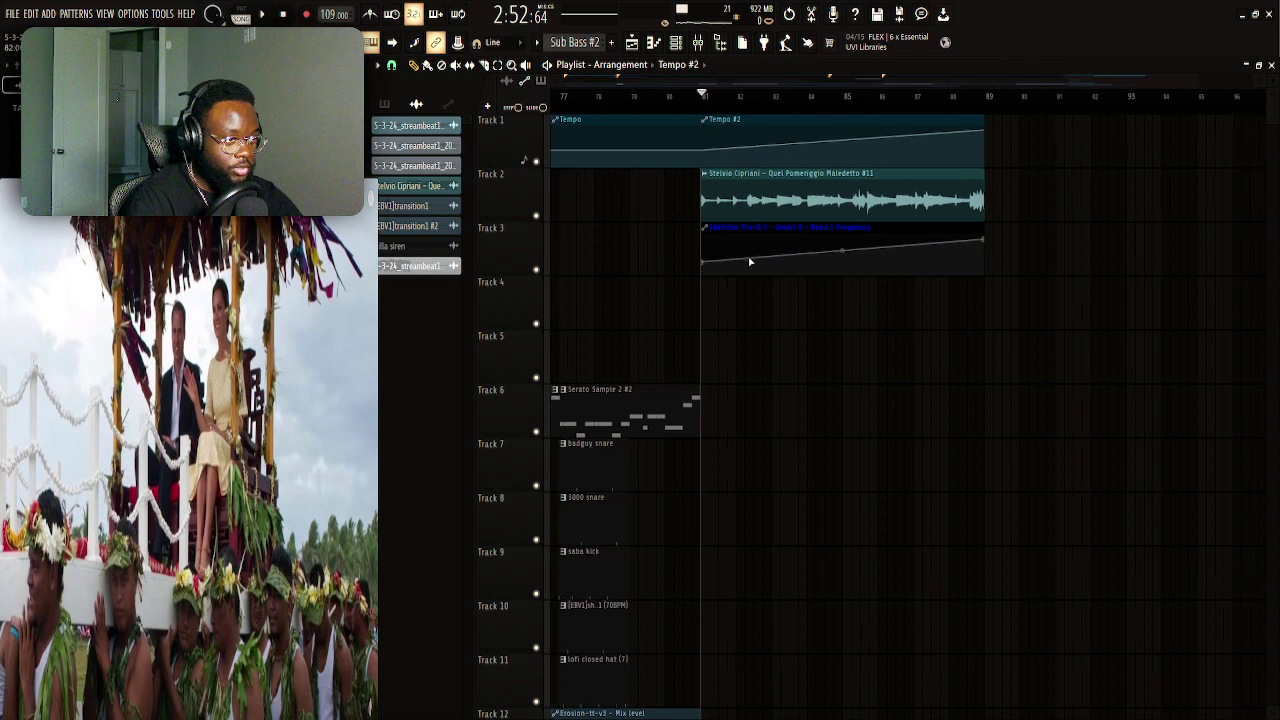
Reverse the Tempo #2 ramp so it falls from about 167 BPM to the main tempo level, and play its start
double_click(734, 122)
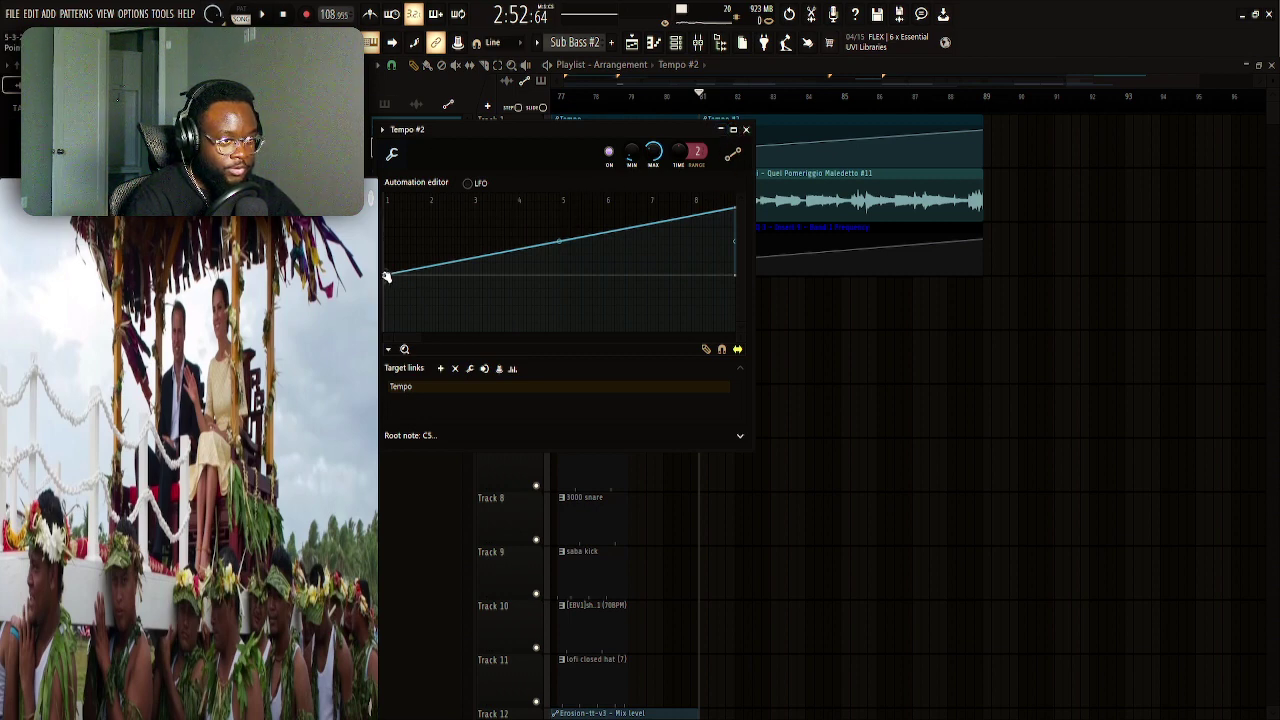
left_click_drag(390, 278, 401, 187)
left_click_drag(738, 212, 735, 246)
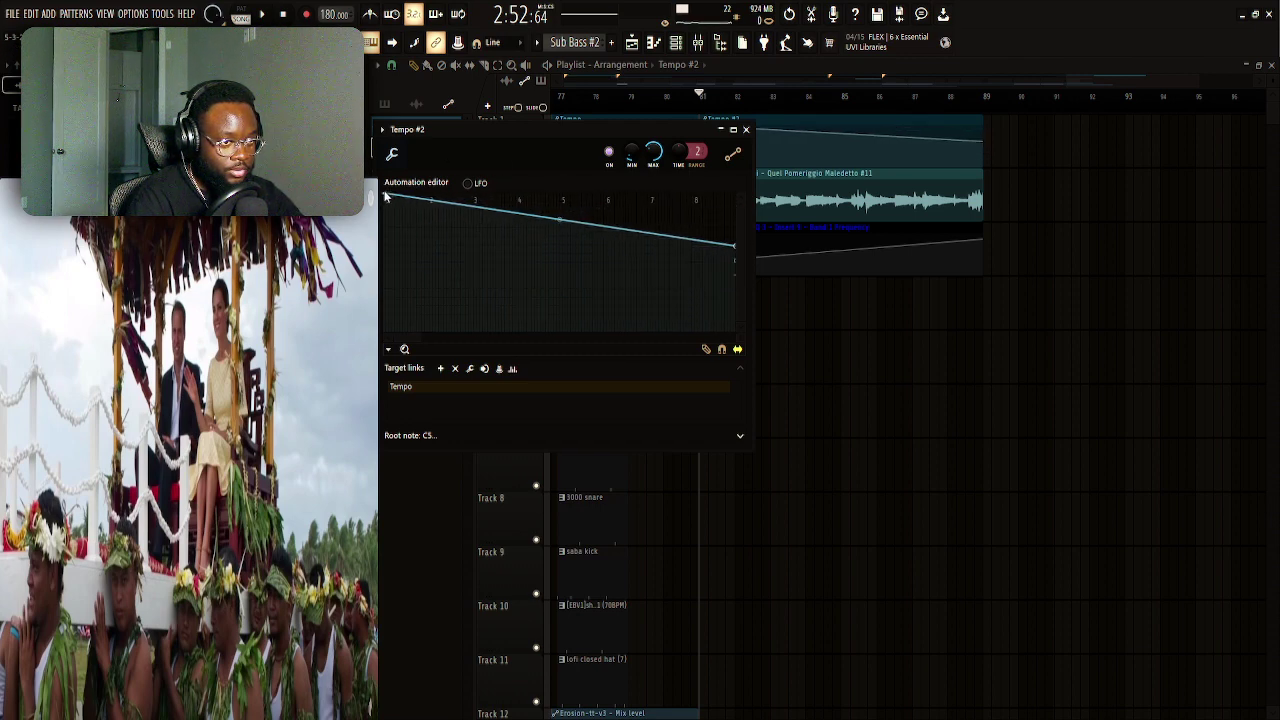
key("ctrl+z")
key("ctrl+z")
left_click(745, 129)
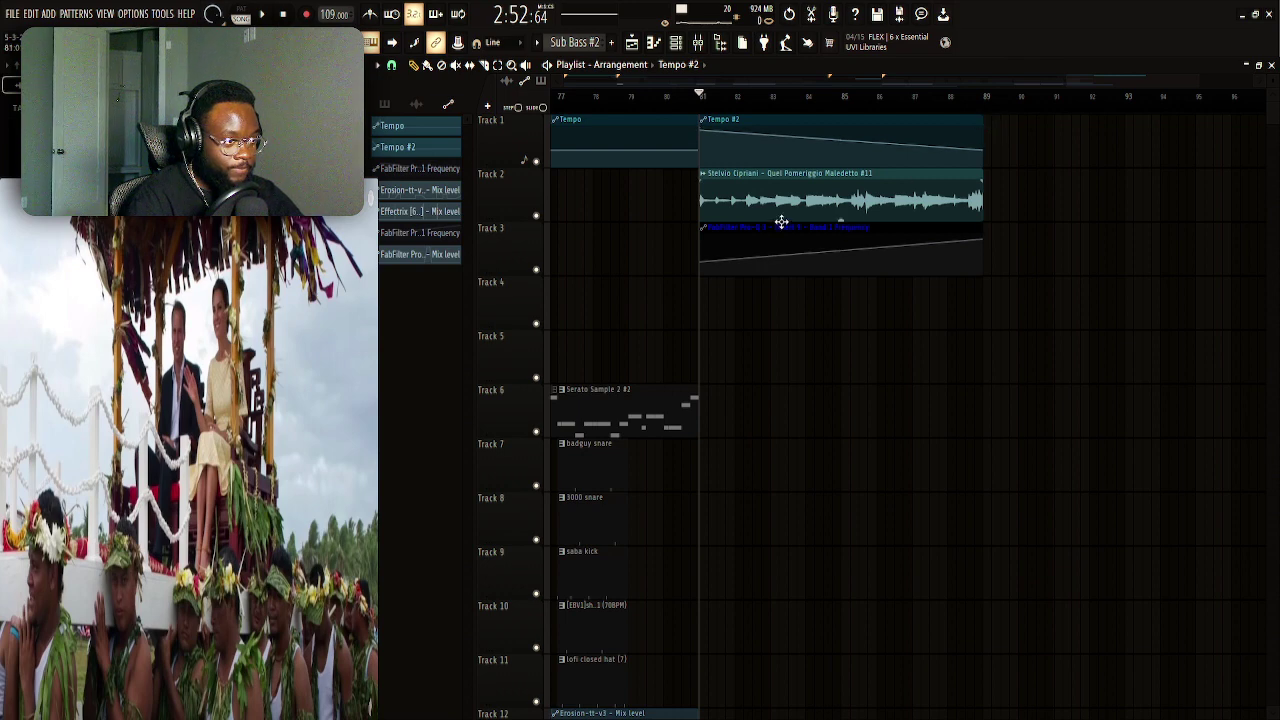
key("space")
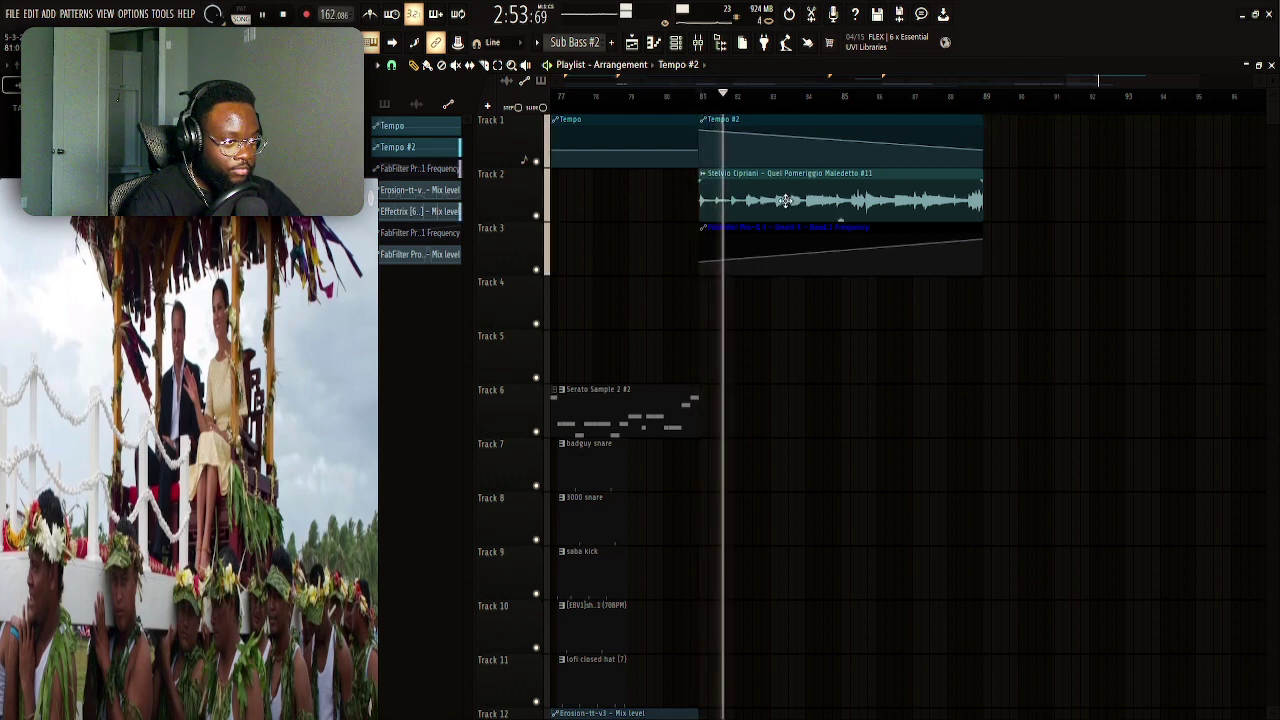
key("space")
Check the Stelvio Cipriani sample's channel settings and move its clip on Track 2 earlier so it ends at bar 81
double_click(715, 206)
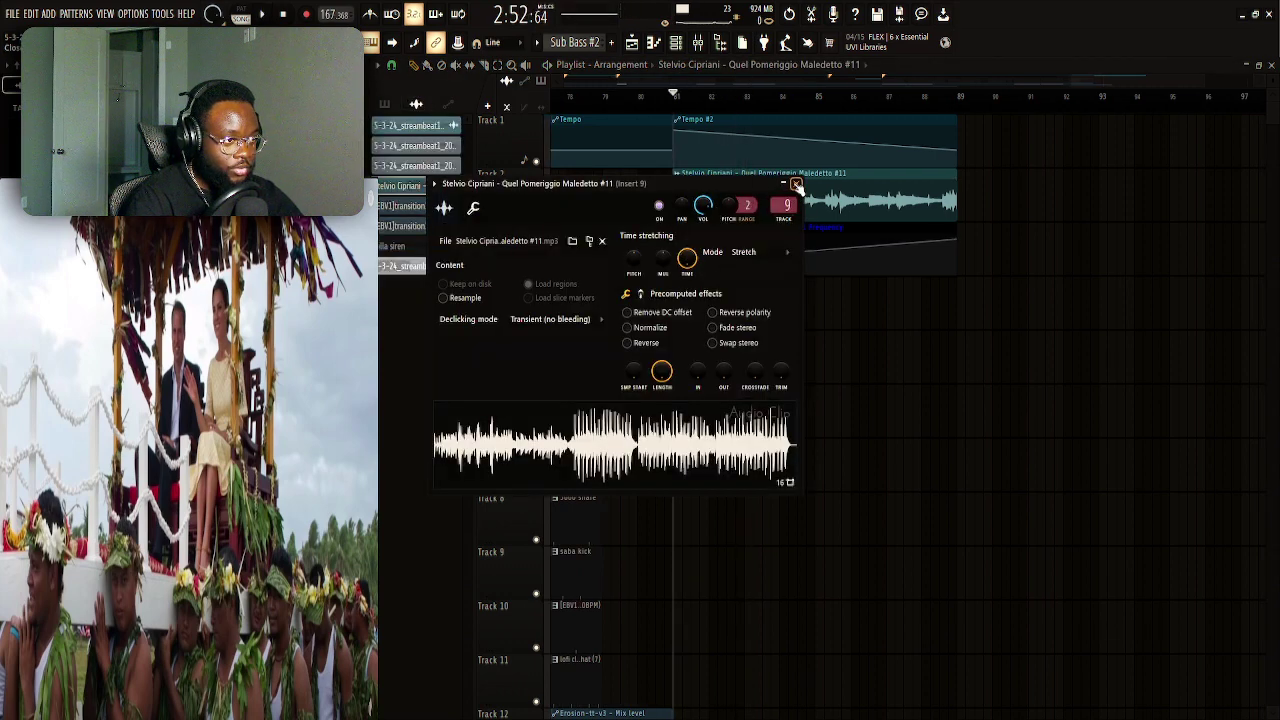
left_click(796, 184)
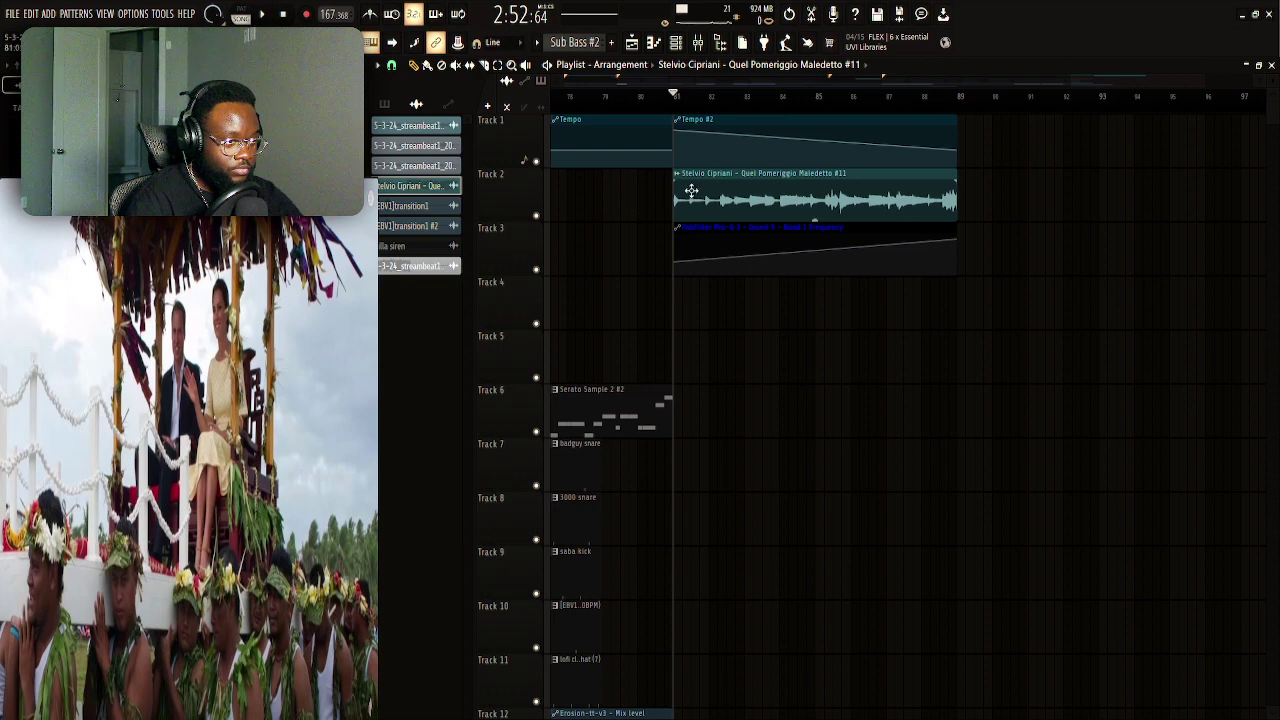
left_click_drag(697, 190, 567, 180)
left_click_drag(792, 206, 641, 214)
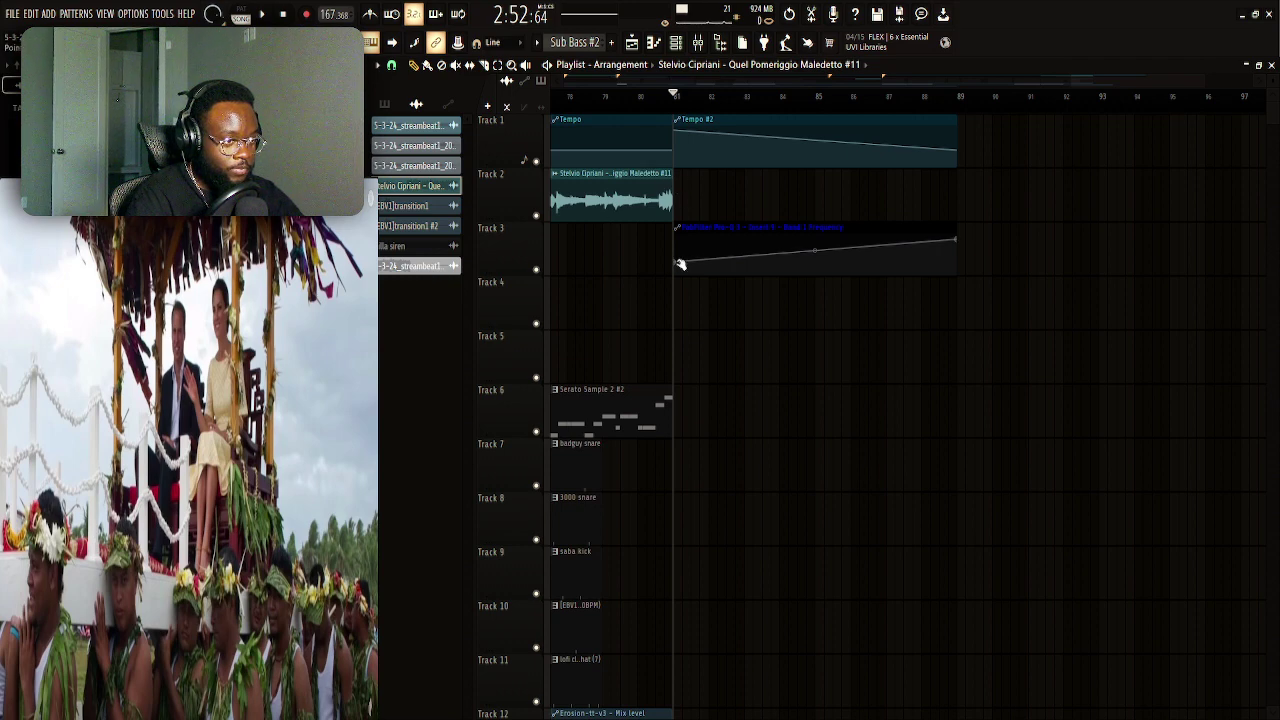
Reverse the FabFilter Pro-Q 3 Band 1 frequency ramp on Track 3 so it falls from bar 81 to bar 89
left_click_drag(679, 264, 676, 232)
left_click_drag(956, 240, 959, 263)
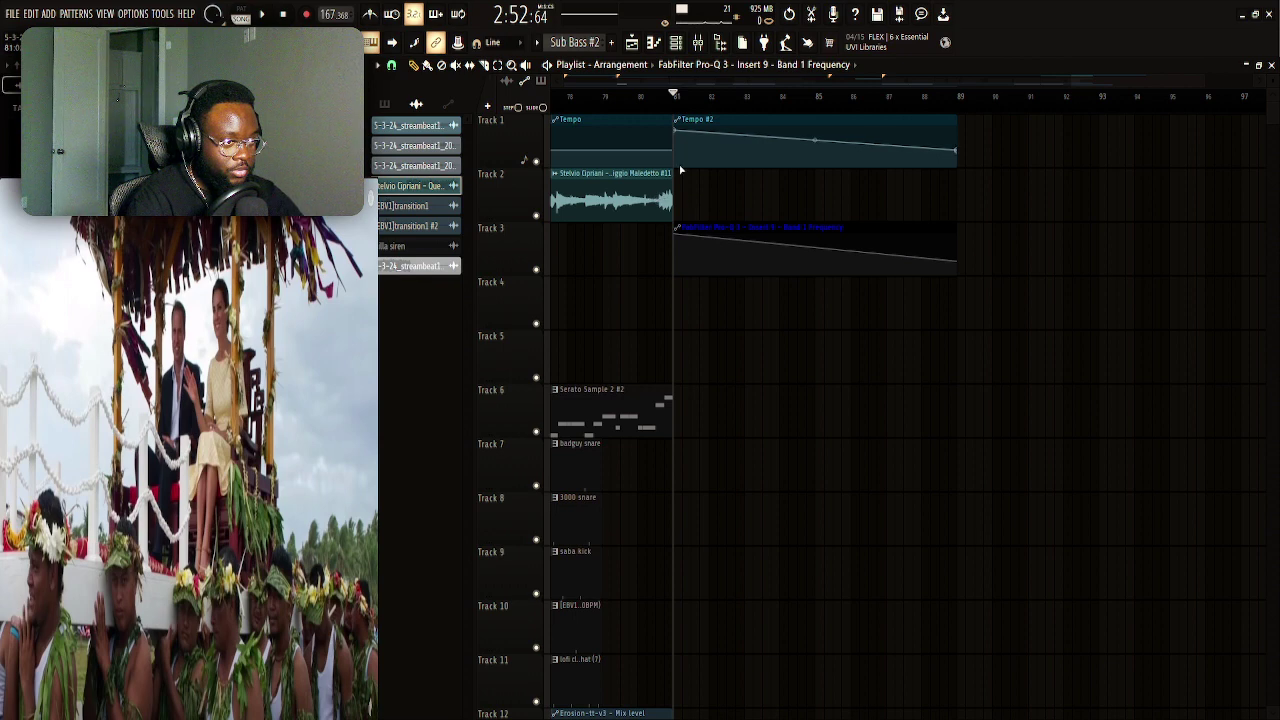
Extend the Stelvio Cipriani clip to bar 89, slice it at bar 81, delete the part before the cut and audition the outro
left_click_drag(675, 174, 977, 191)
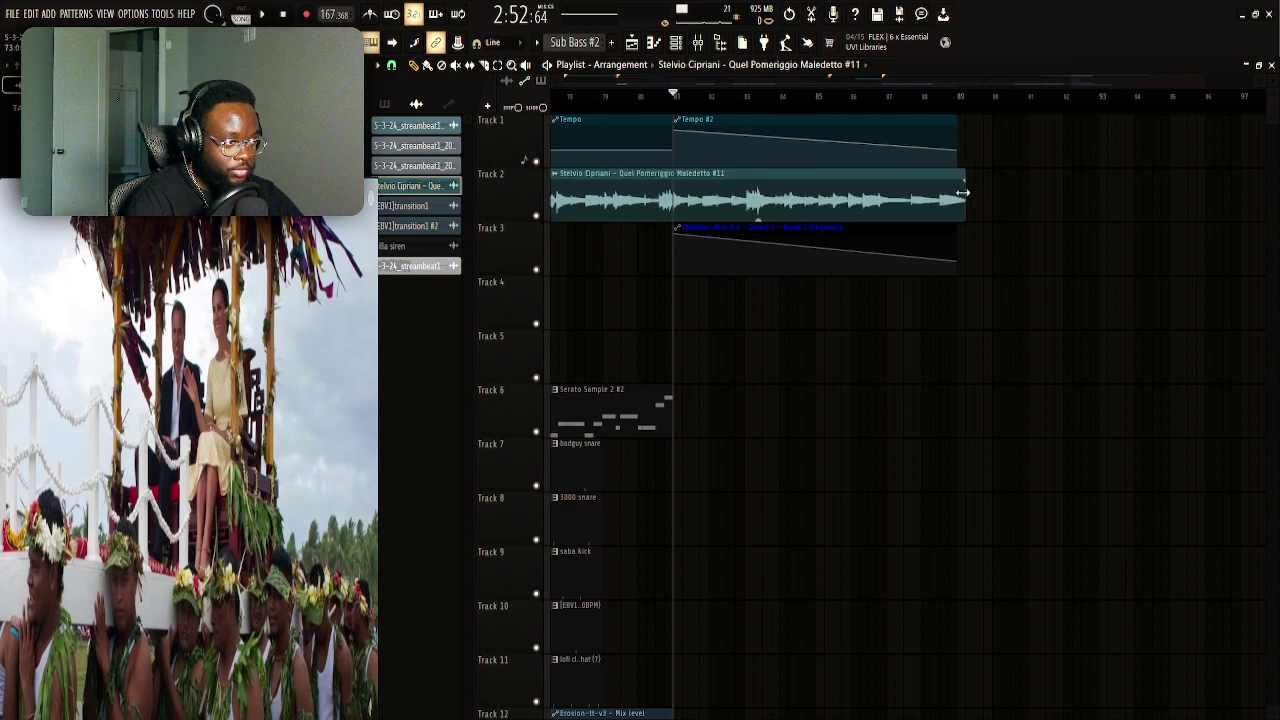
key("space")
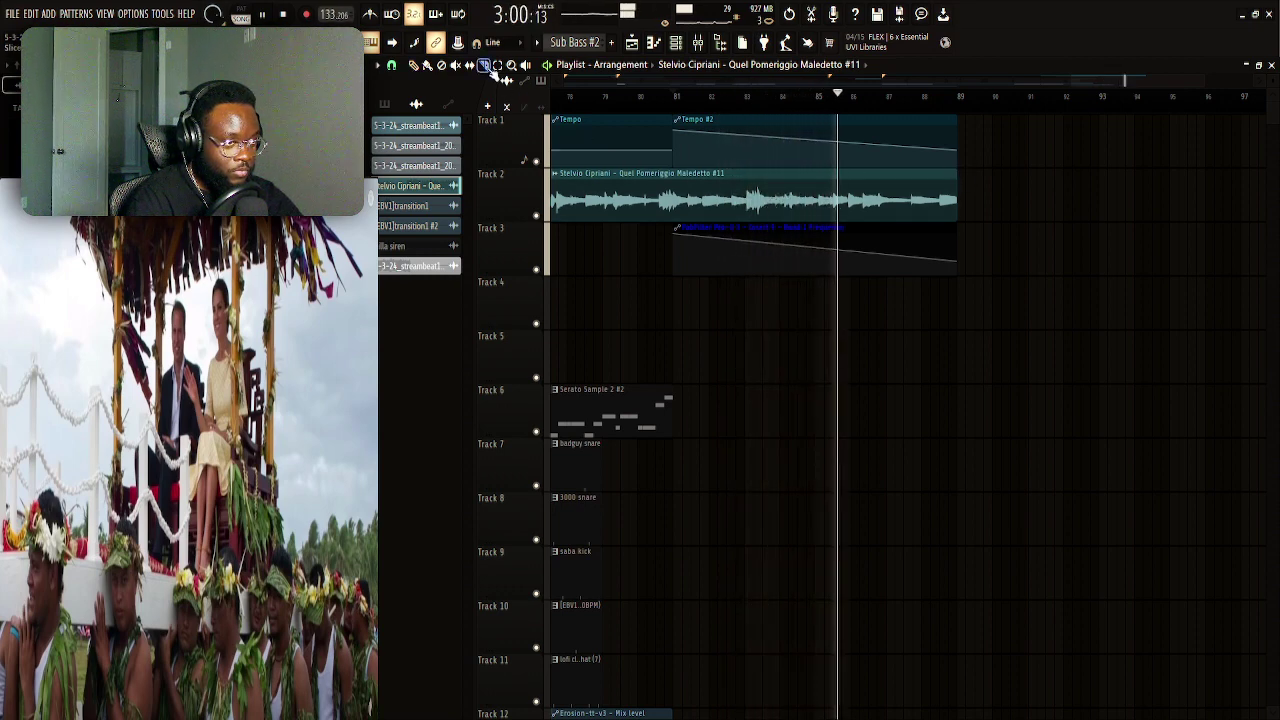
left_click(675, 195)
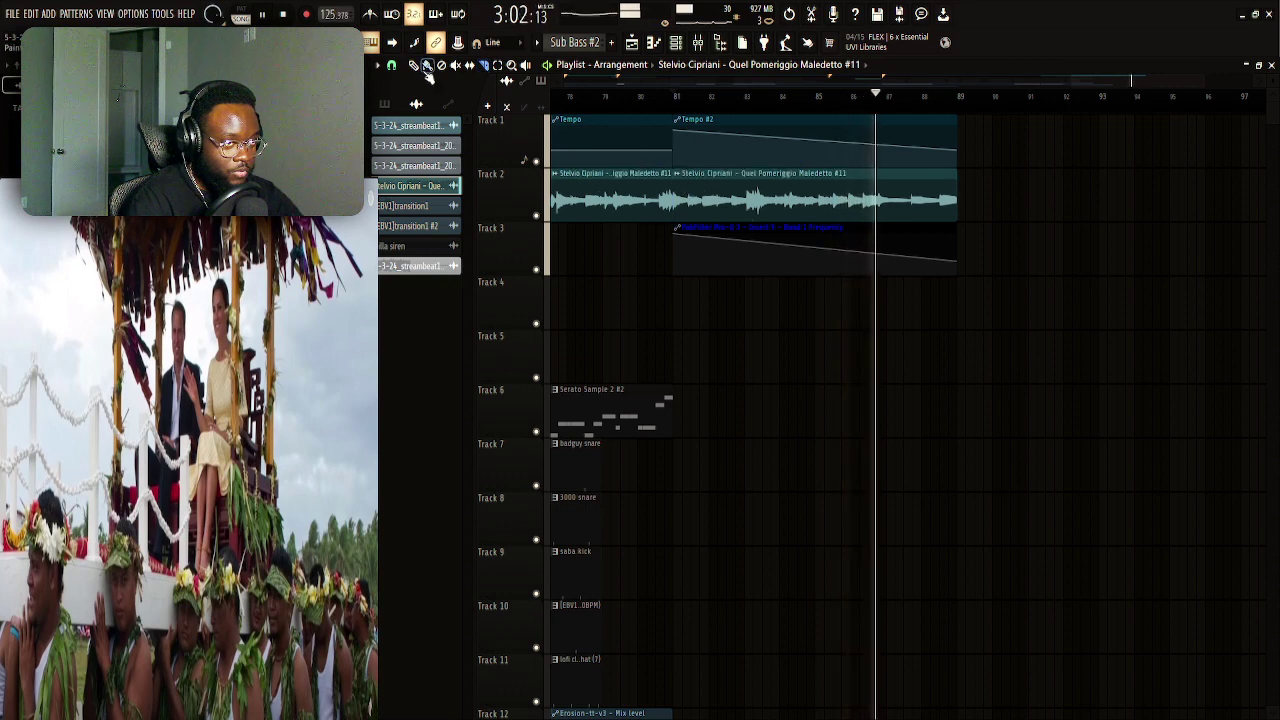
right_click(650, 196)
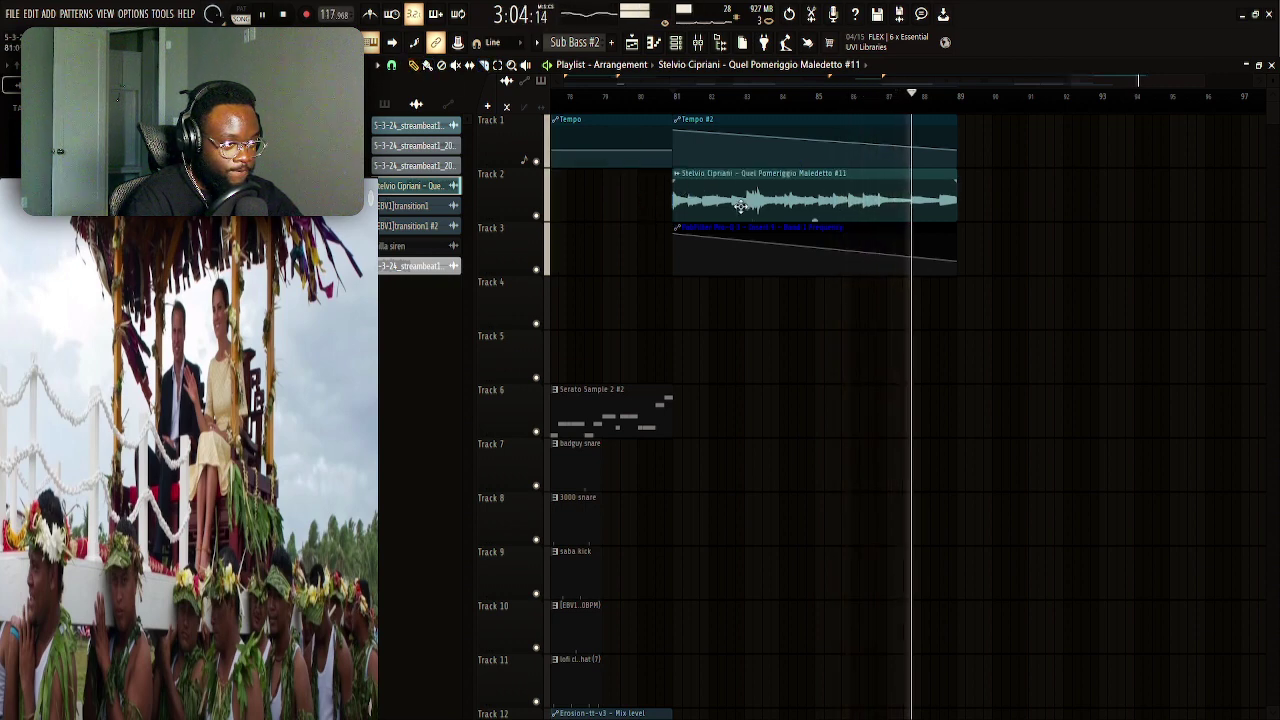
key("space")
Play the outro from bar 81 while checking how Band 1 moves in FabFilter Pro-Q 3 on Insert 9
mouse_move(960, 263)
left_mouse_down()
mouse_move(962, 249)
mouse_move(963, 266)
left_mouse_up()
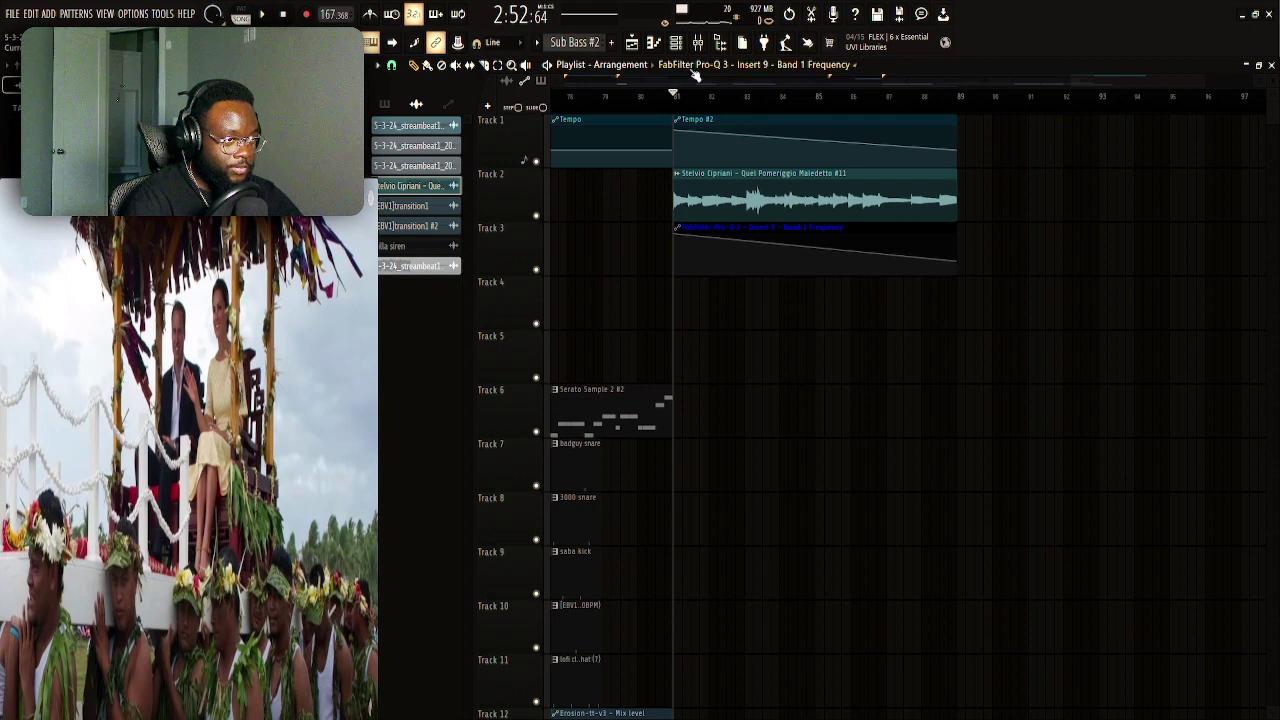
left_click(699, 44)
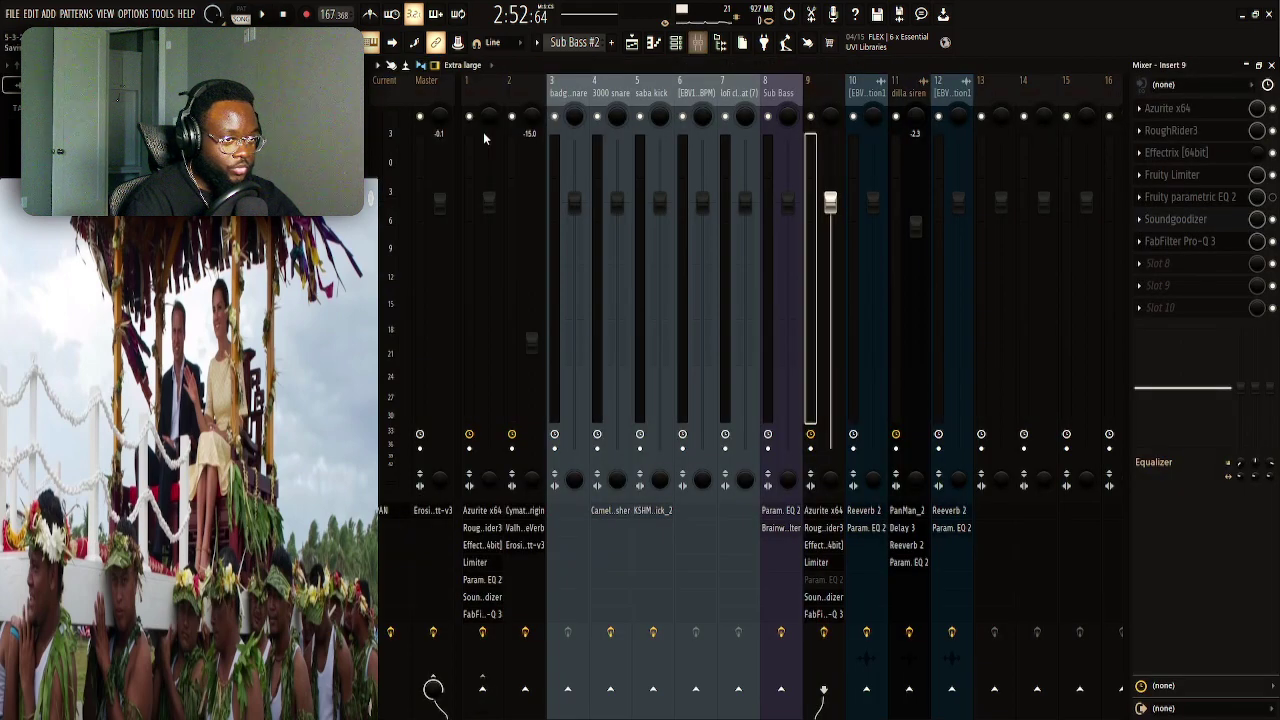
left_click(474, 185)
key("space")
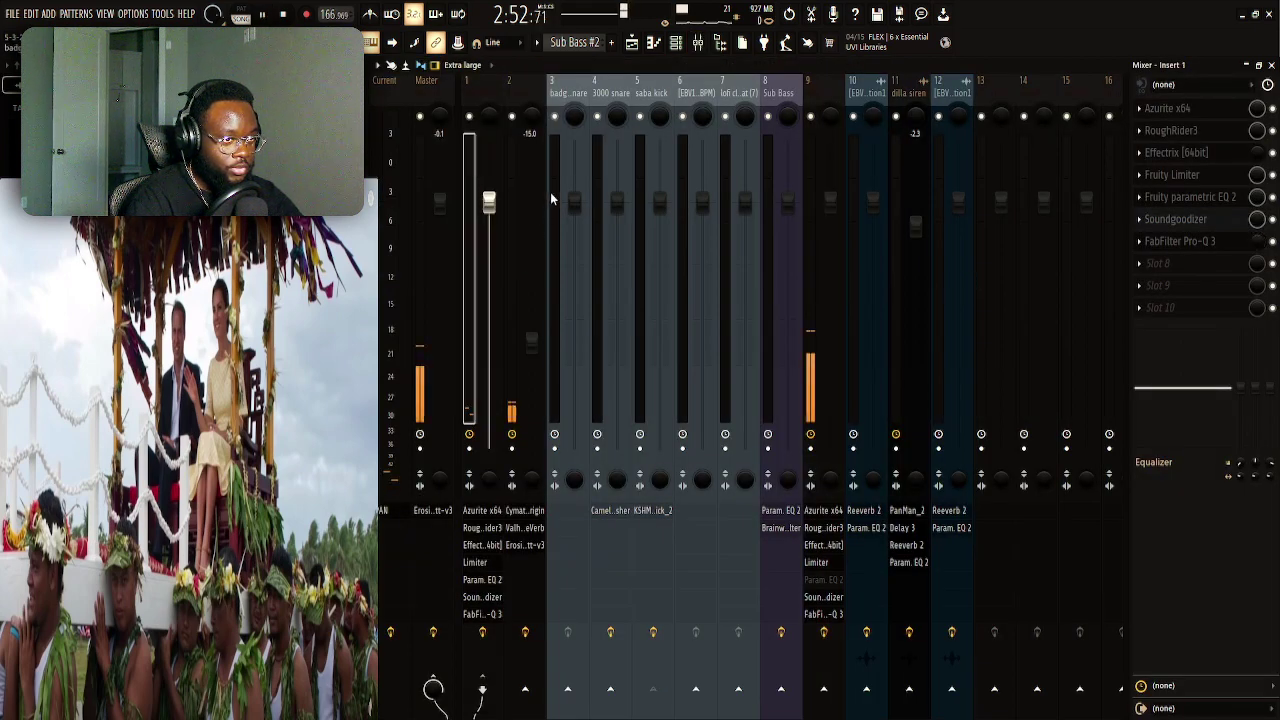
left_click(830, 202)
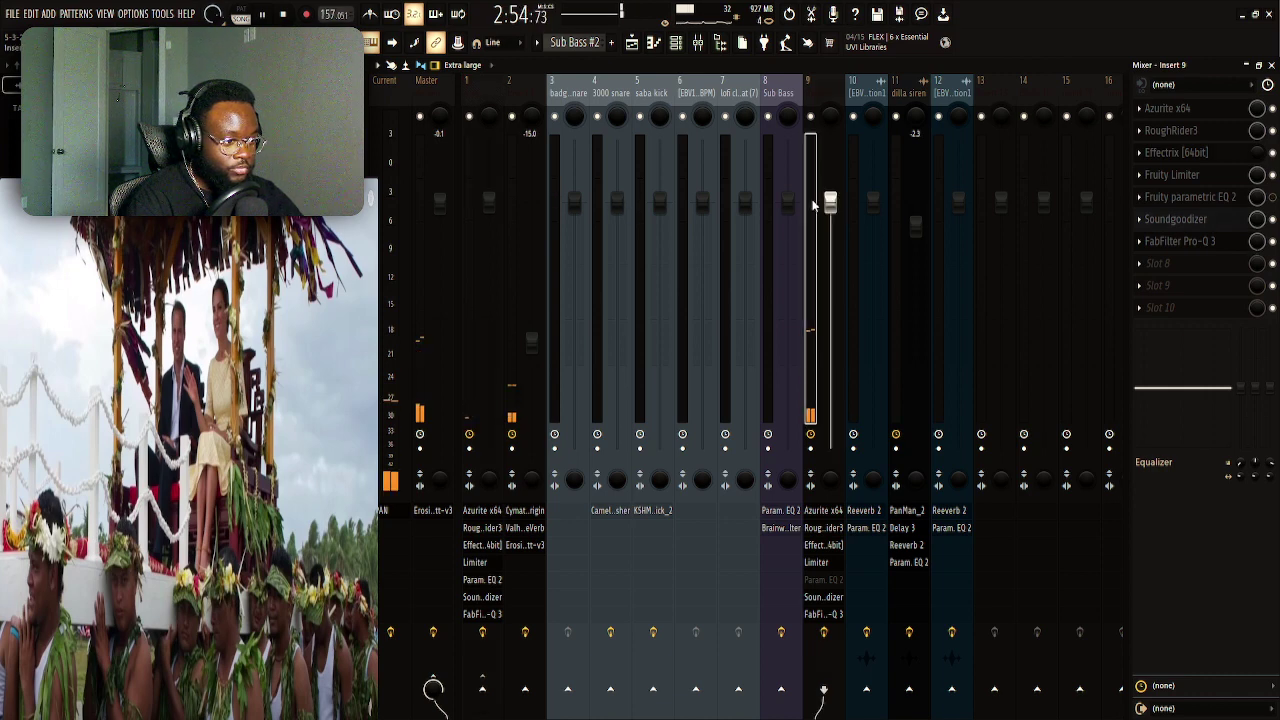
left_click(1216, 243)
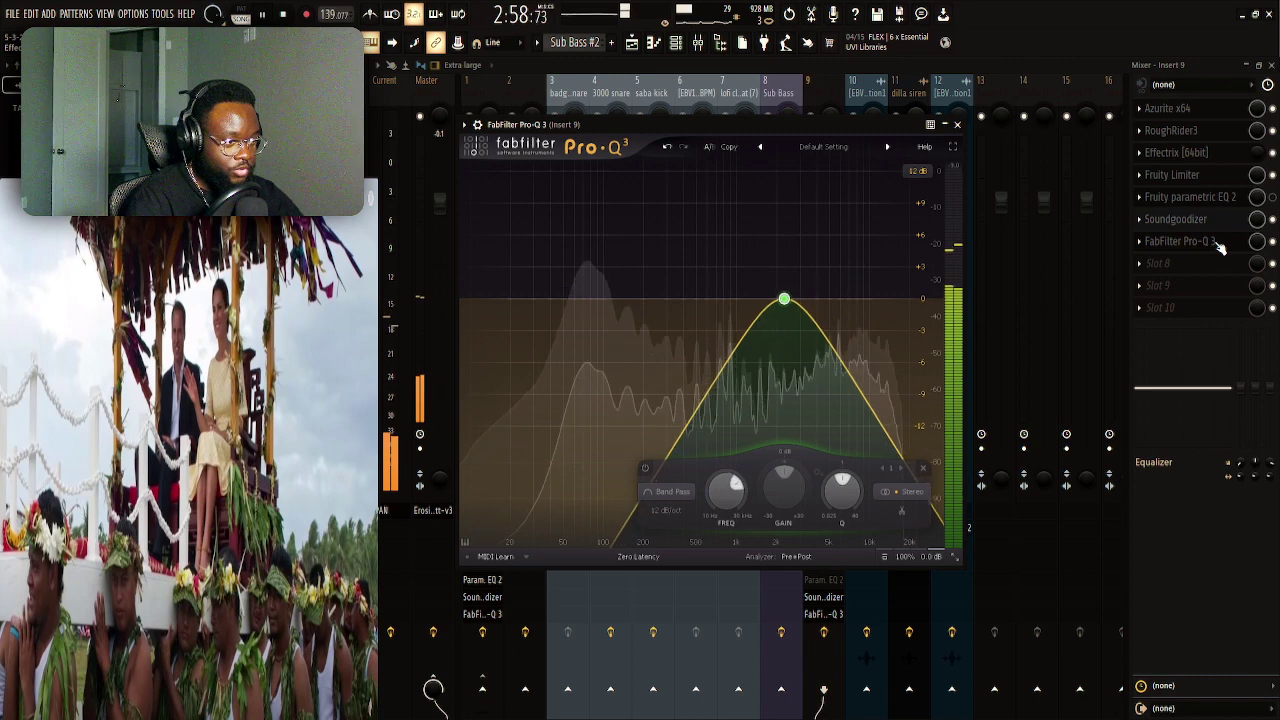
mouse_move(760, 310)
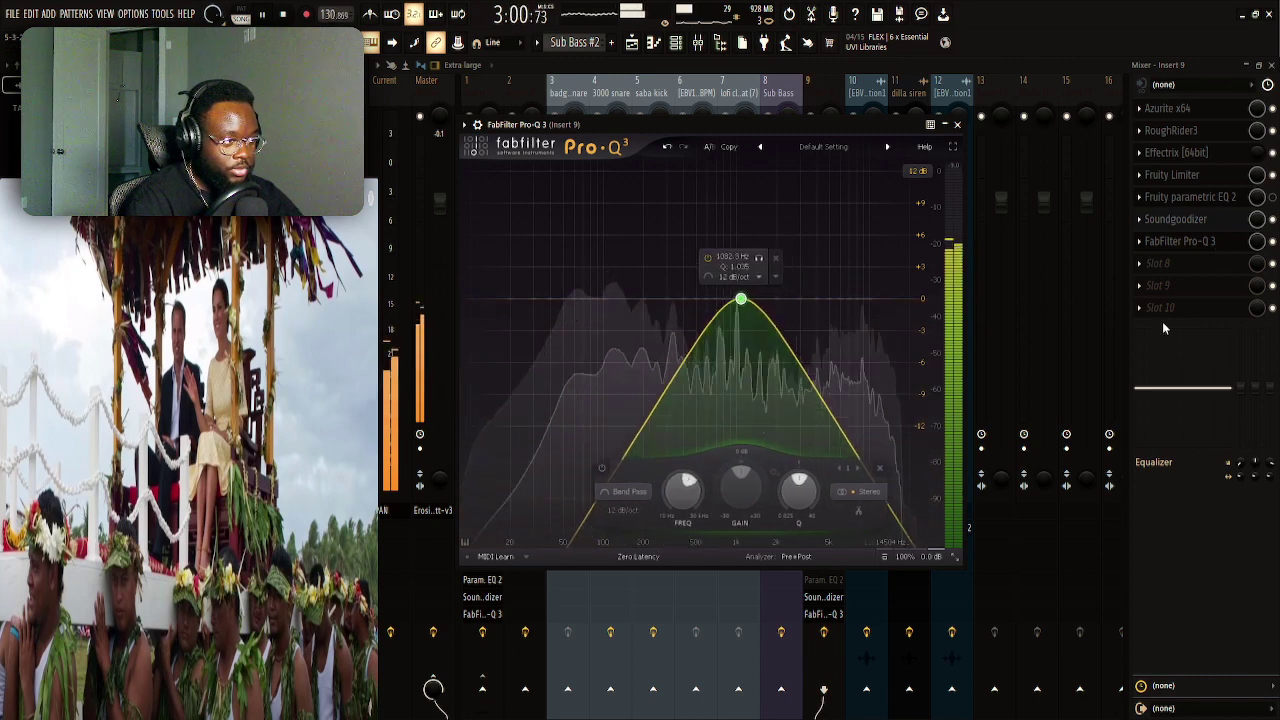
key("Escape")
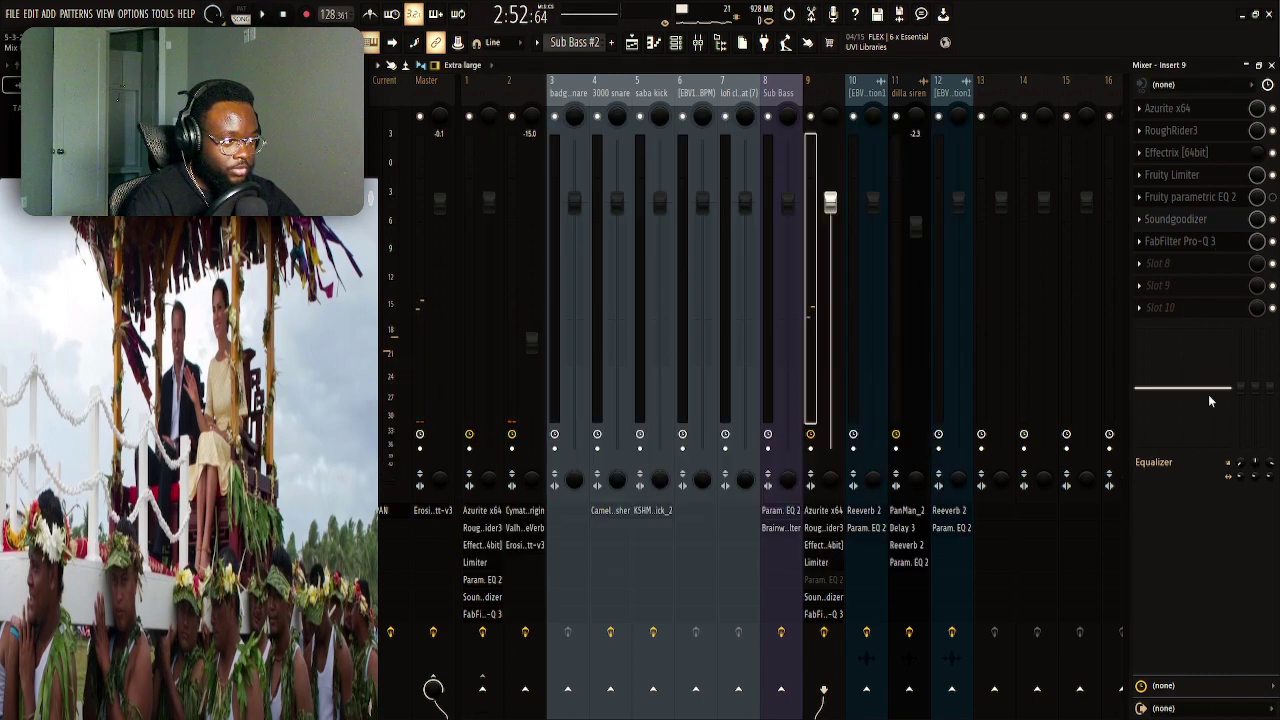
Automate the mix level of FabFilter Pro-Q 3 on Insert 9 and place the extended clip on Track 18 with a point at bar 85
left_click(631, 43)
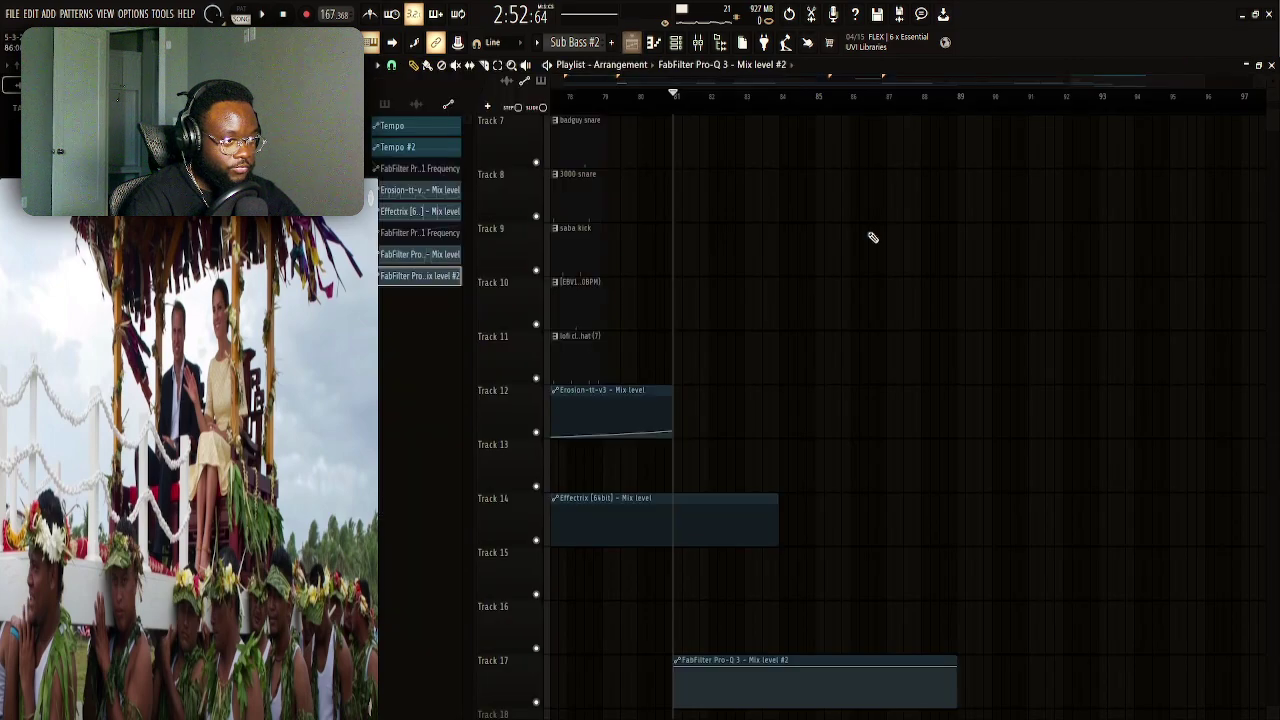
scroll(824, 108, "down", 5)
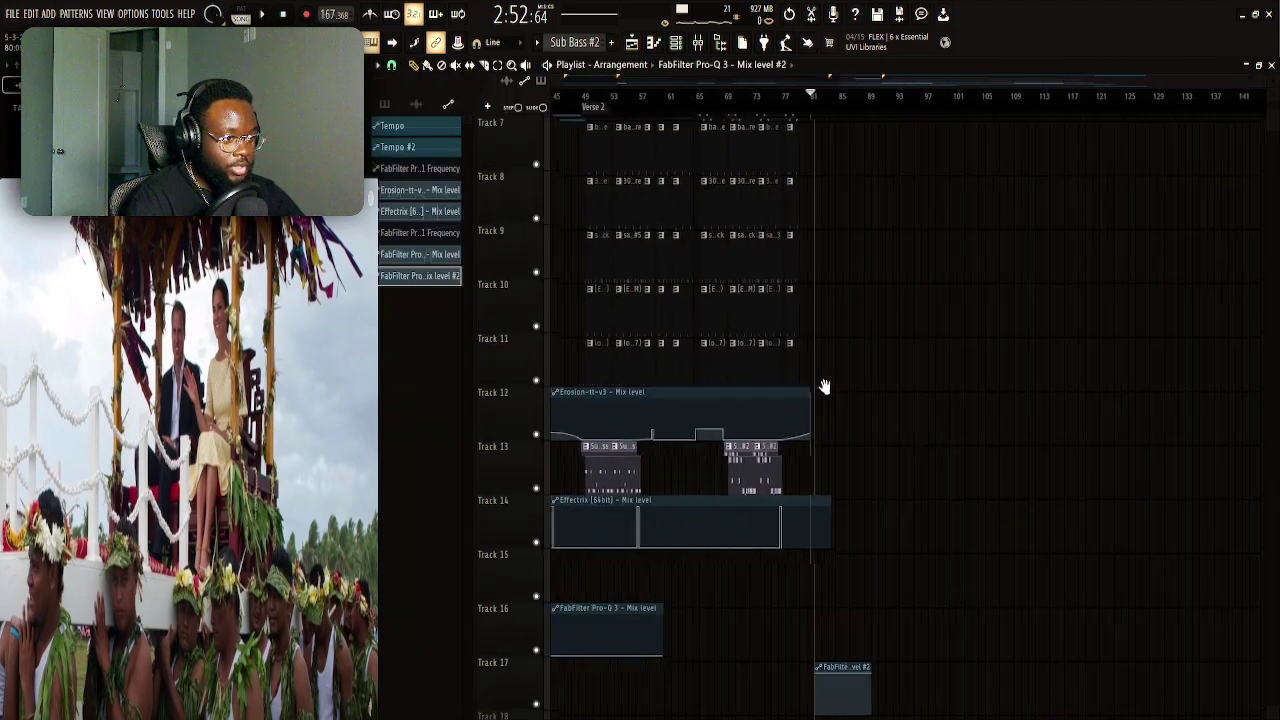
scroll(803, 360, "up", 4)
scroll(740, 400, "down", 3)
scroll(740, 400, "up", 2)
left_click_drag(968, 540, 1105, 574)
left_click_drag(1125, 88, 1045, 350)
left_click_drag(930, 577, 905, 577)
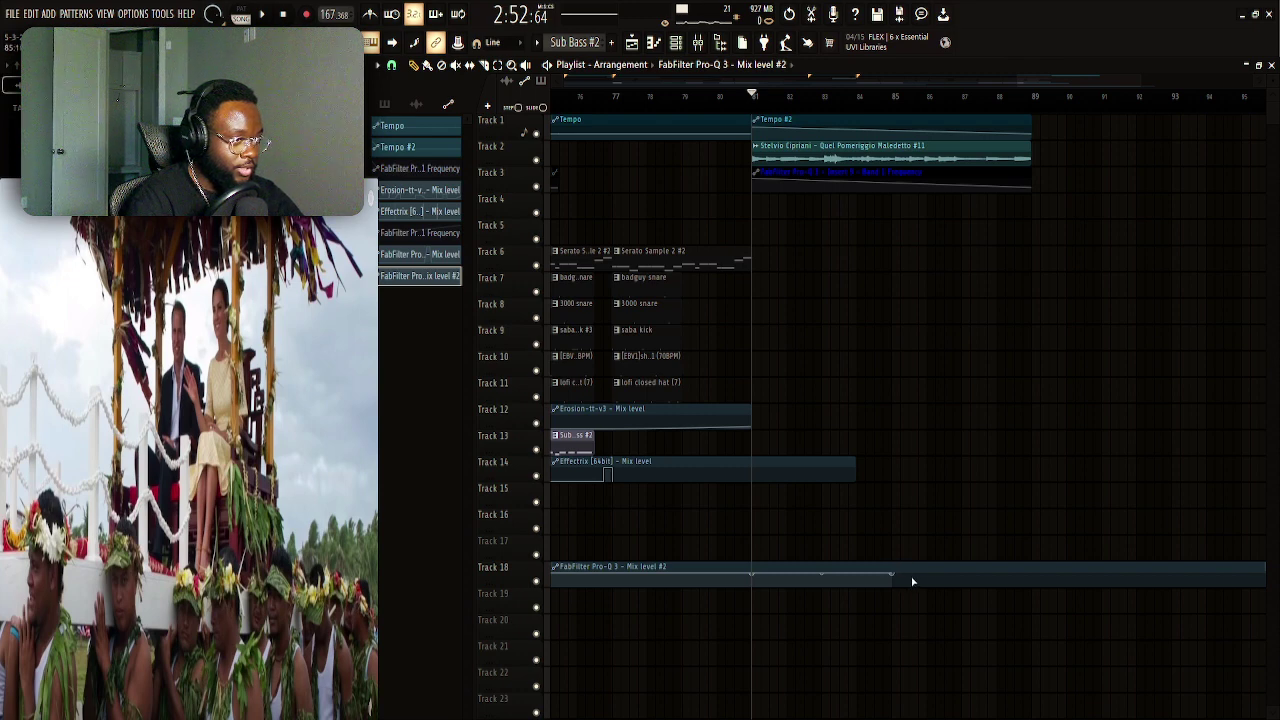
Curve the FabFilter Pro-Q 3 mix level on Track 18 down from bar 85 to bar 89 and audition it
left_click(892, 97)
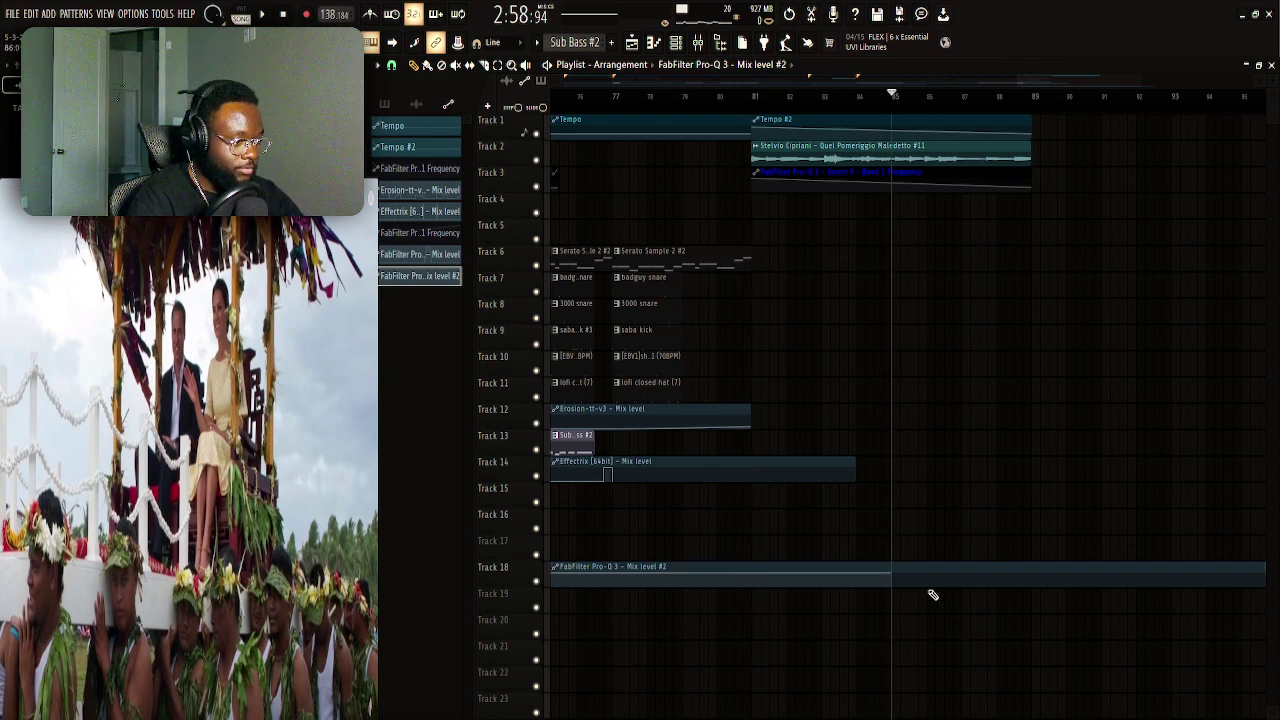
left_click(1014, 582)
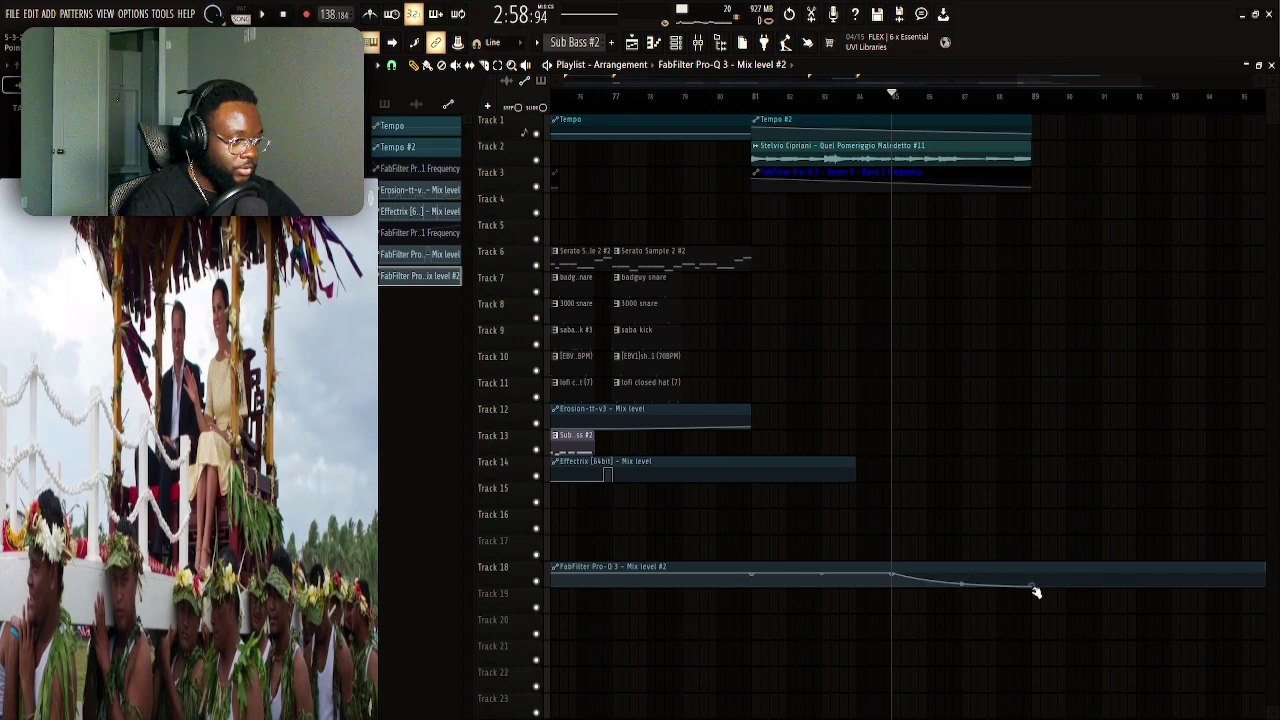
key("space")
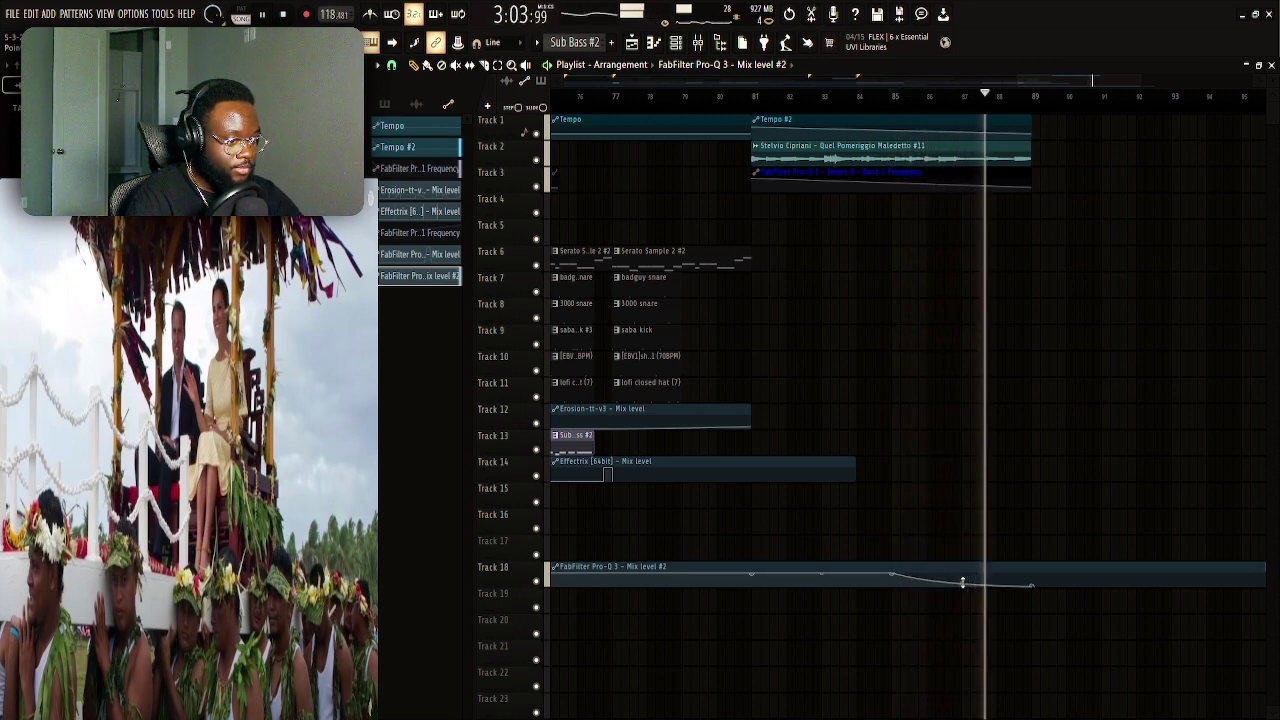
key("space")
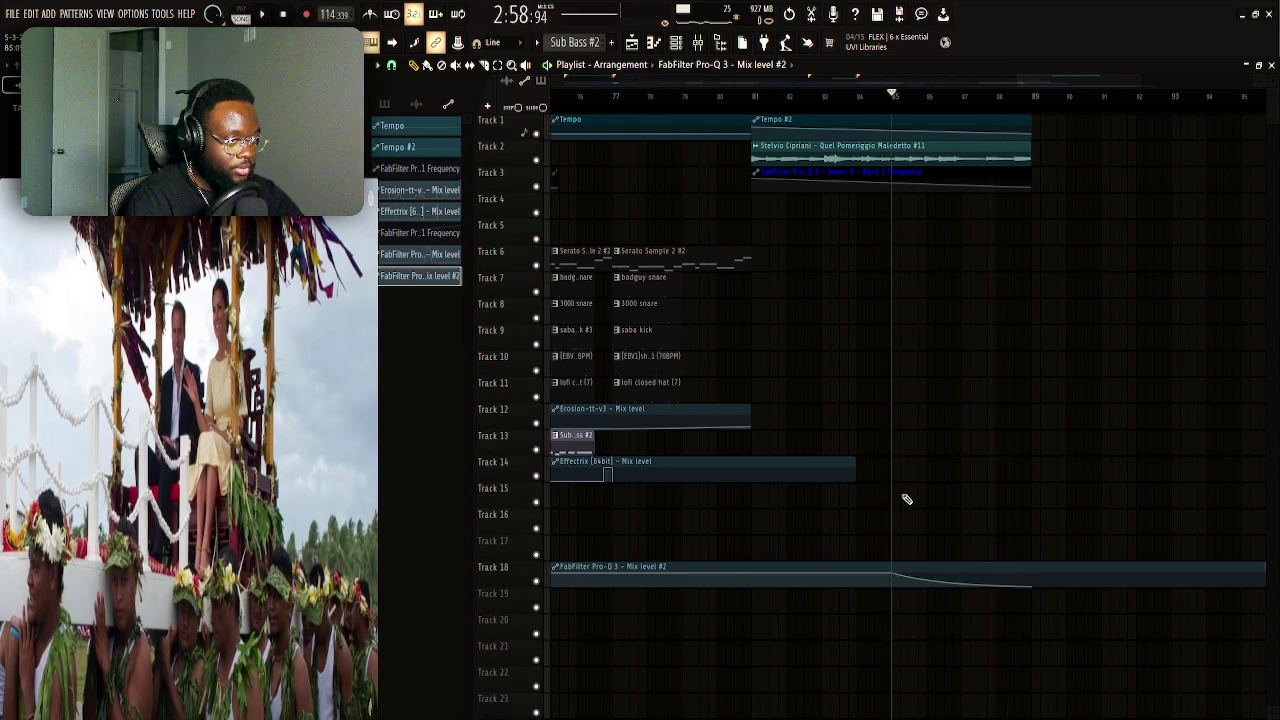
Play the outro from bar 81 with FabFilter Pro-Q 3 on Insert 9 open to check its response
left_click(752, 97)
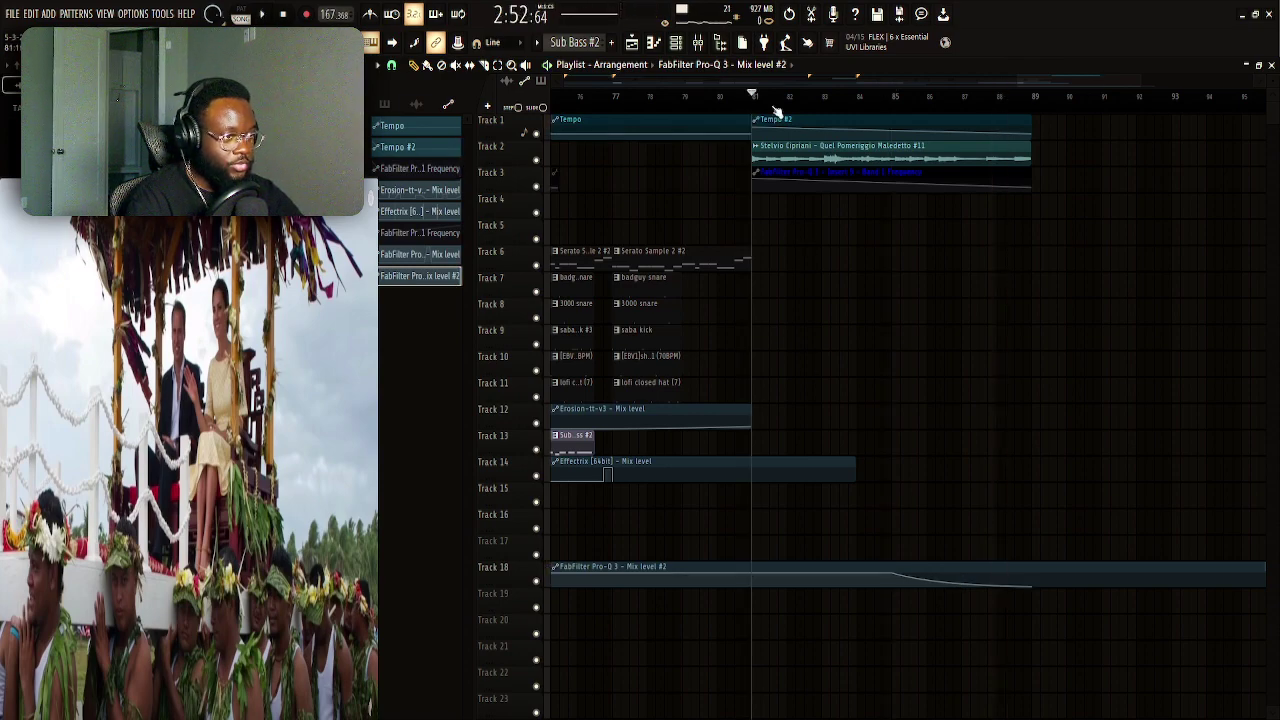
left_click(697, 43)
key("space")
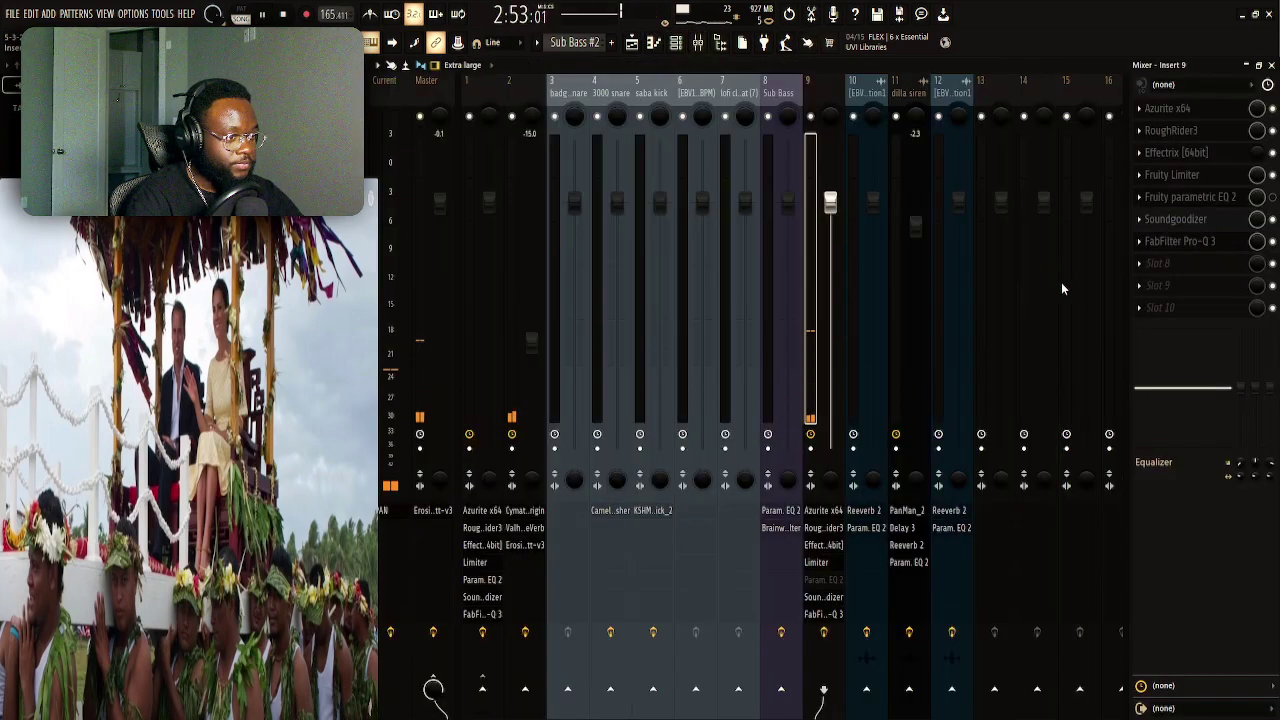
left_click(1214, 244)
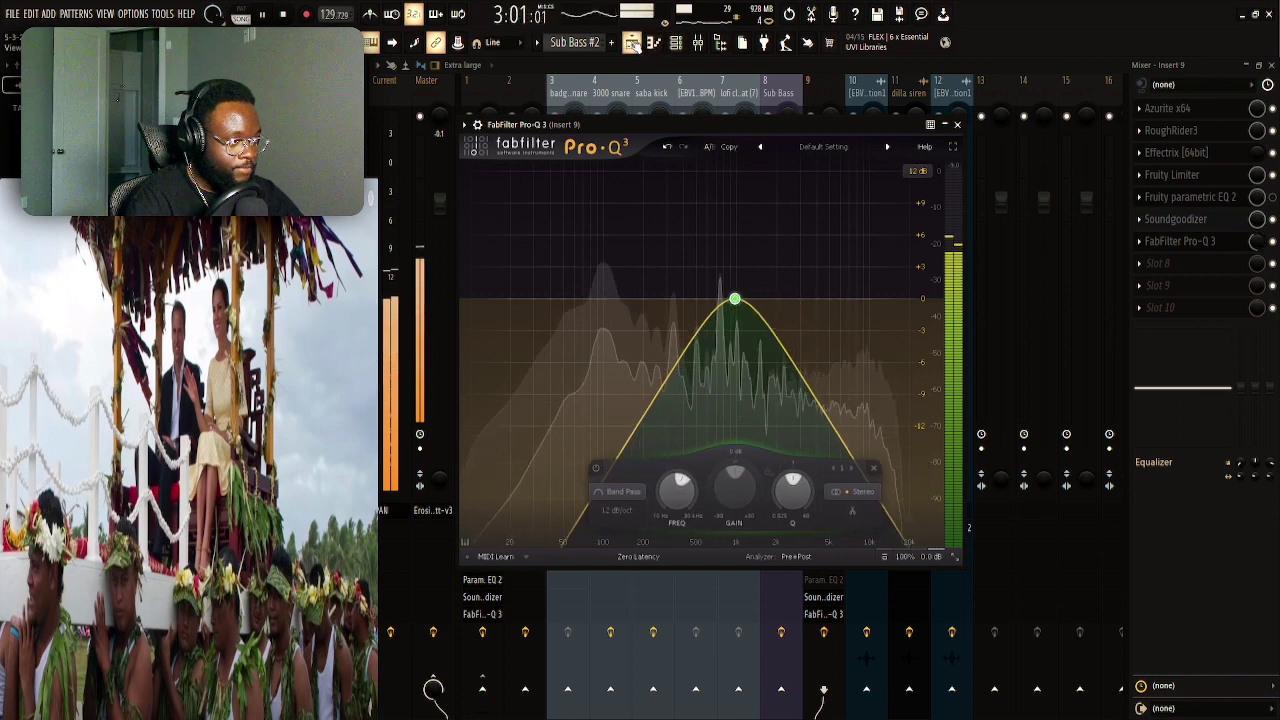
Shorten the FabFilter Pro-Q 3 mix level drop on Track 18 so it runs from bar 85 to bar 86, and play it
left_click(632, 43)
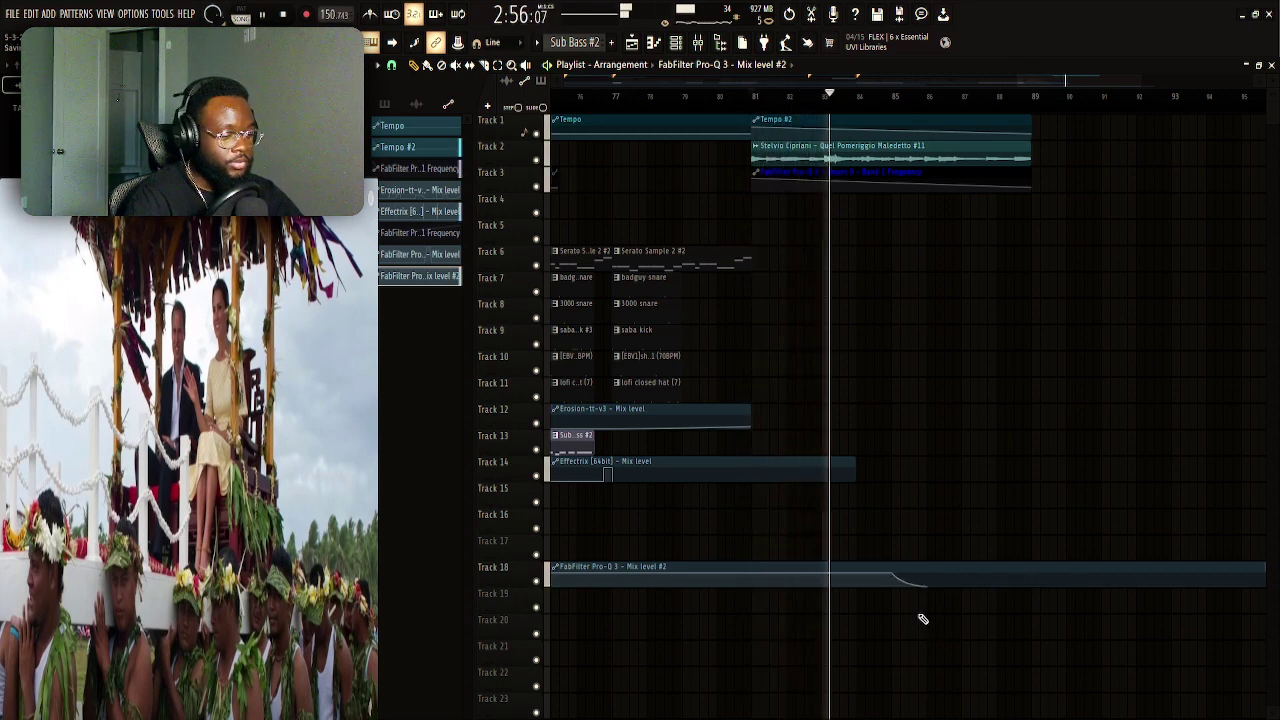
scroll(969, 526, "right", 3)
left_click_drag(848, 571, 808, 569)
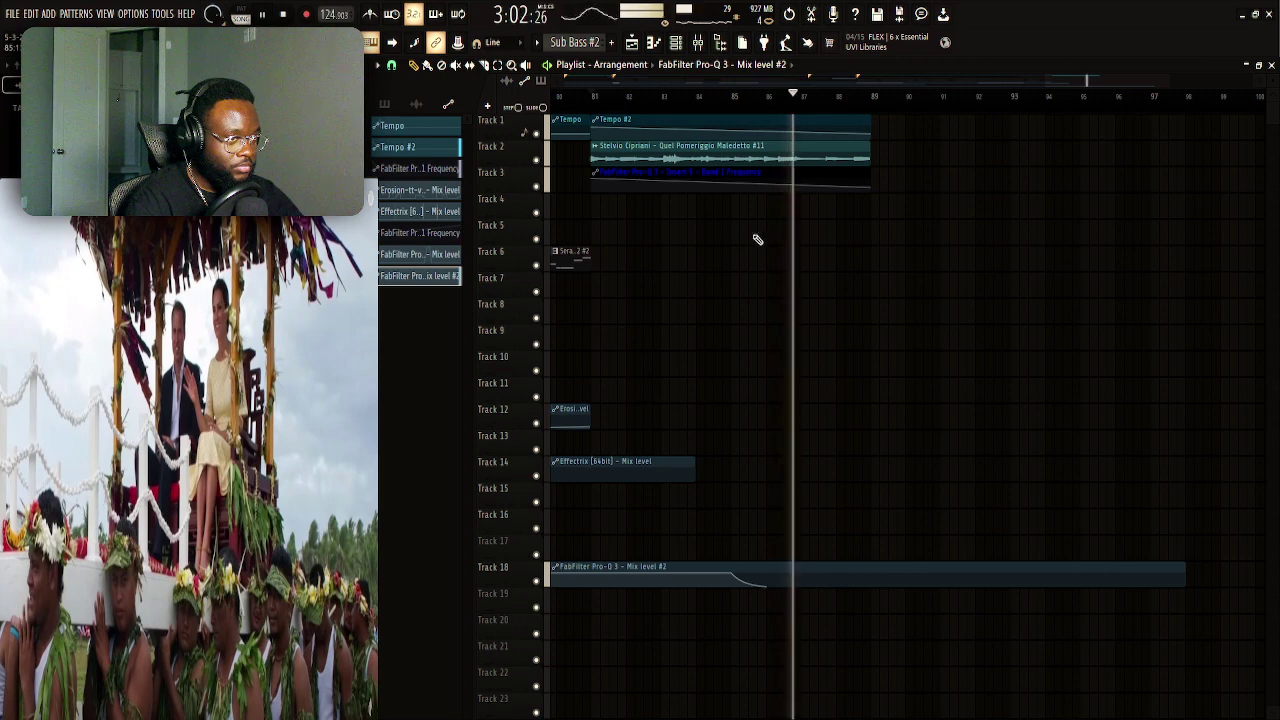
key("space")
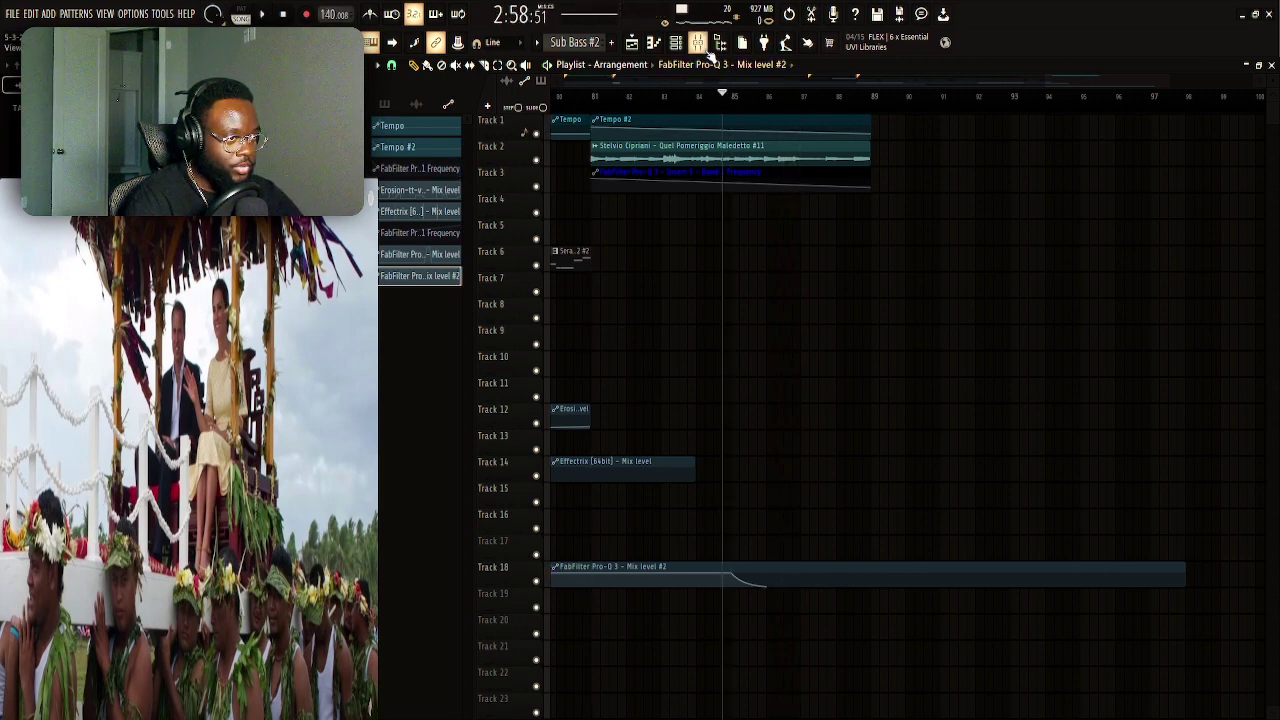
key("space")
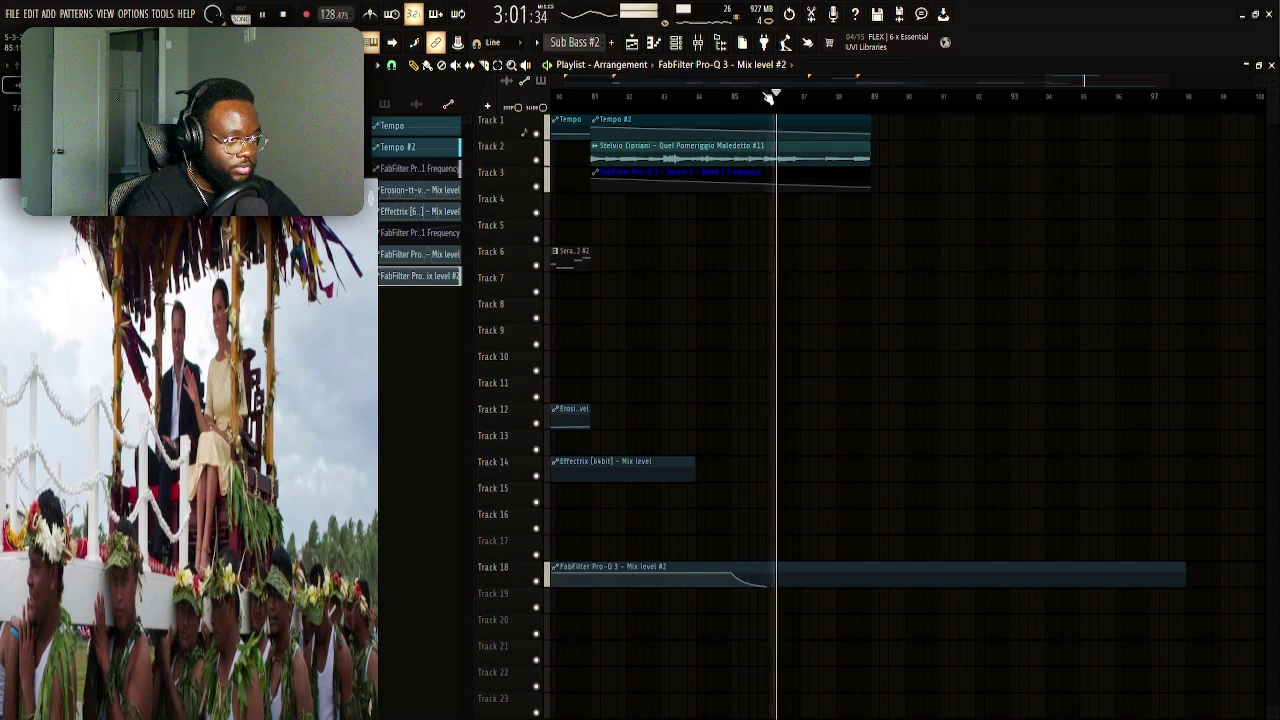
Replay the outro around bar 86 with Insert 9's FabFilter Pro-Q 3 open, toggling its band bypass to compare the sound
left_click(699, 45)
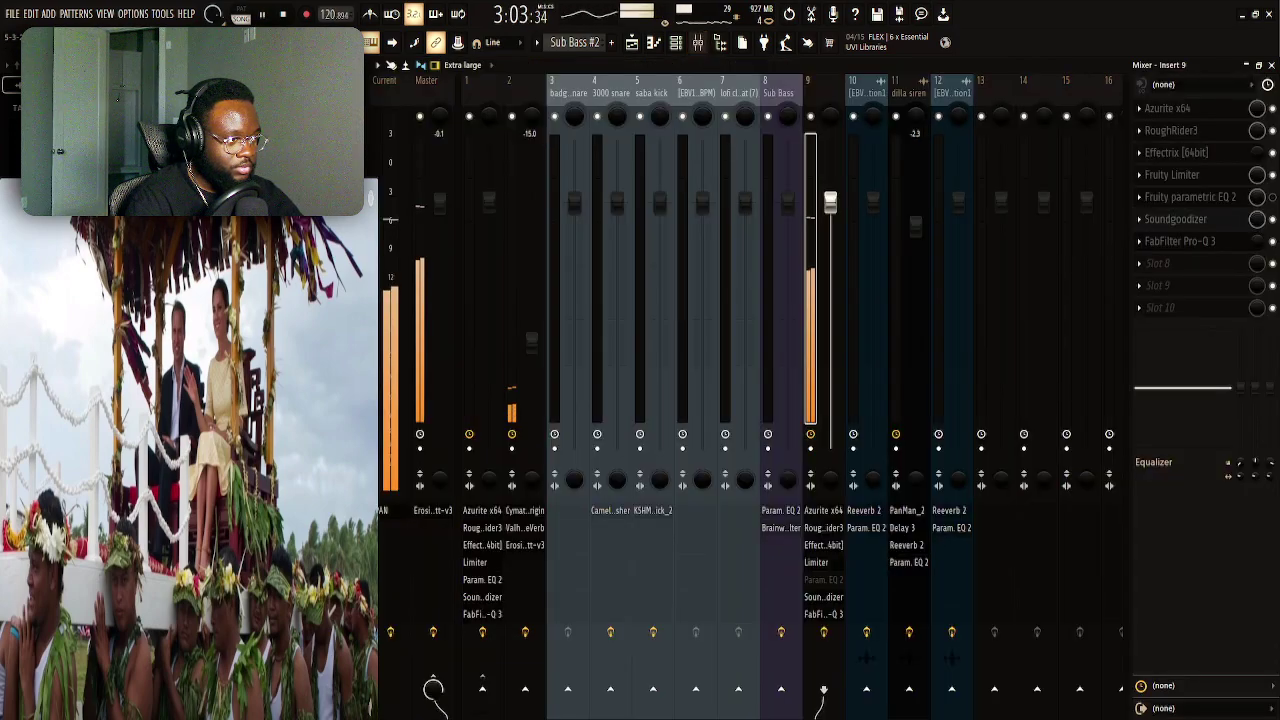
key("space")
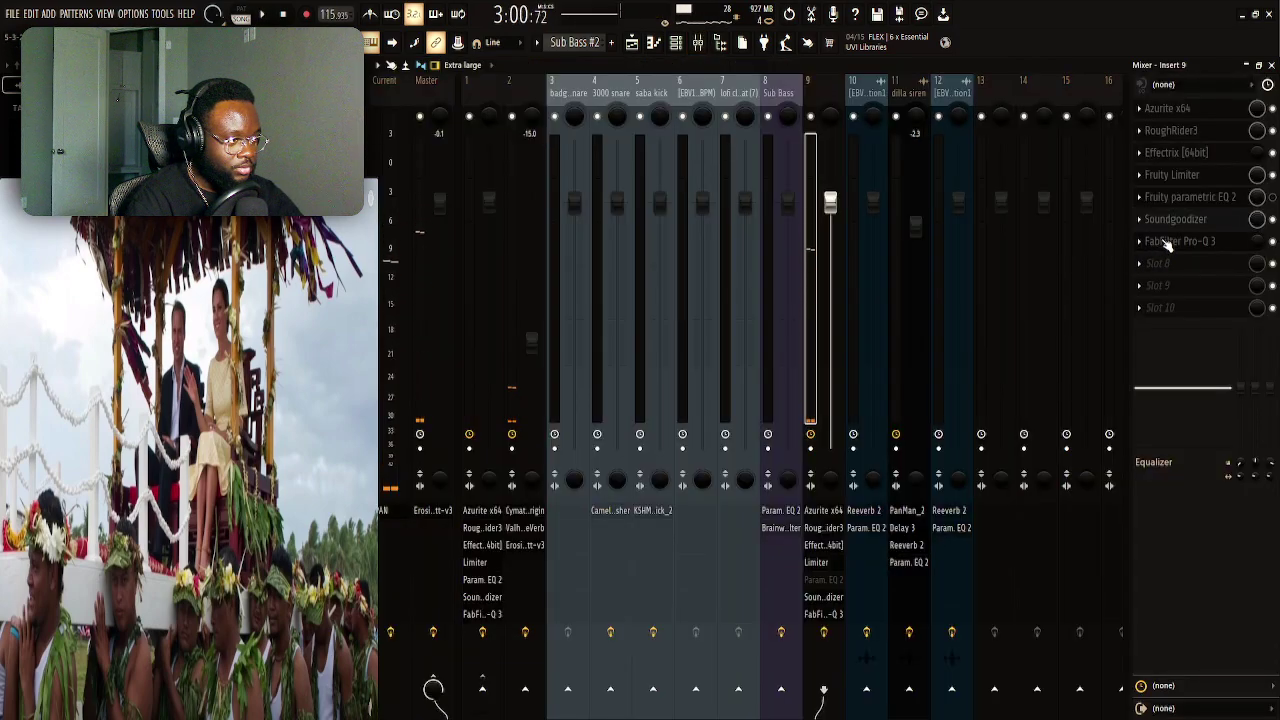
left_click(1168, 245)
key("space")
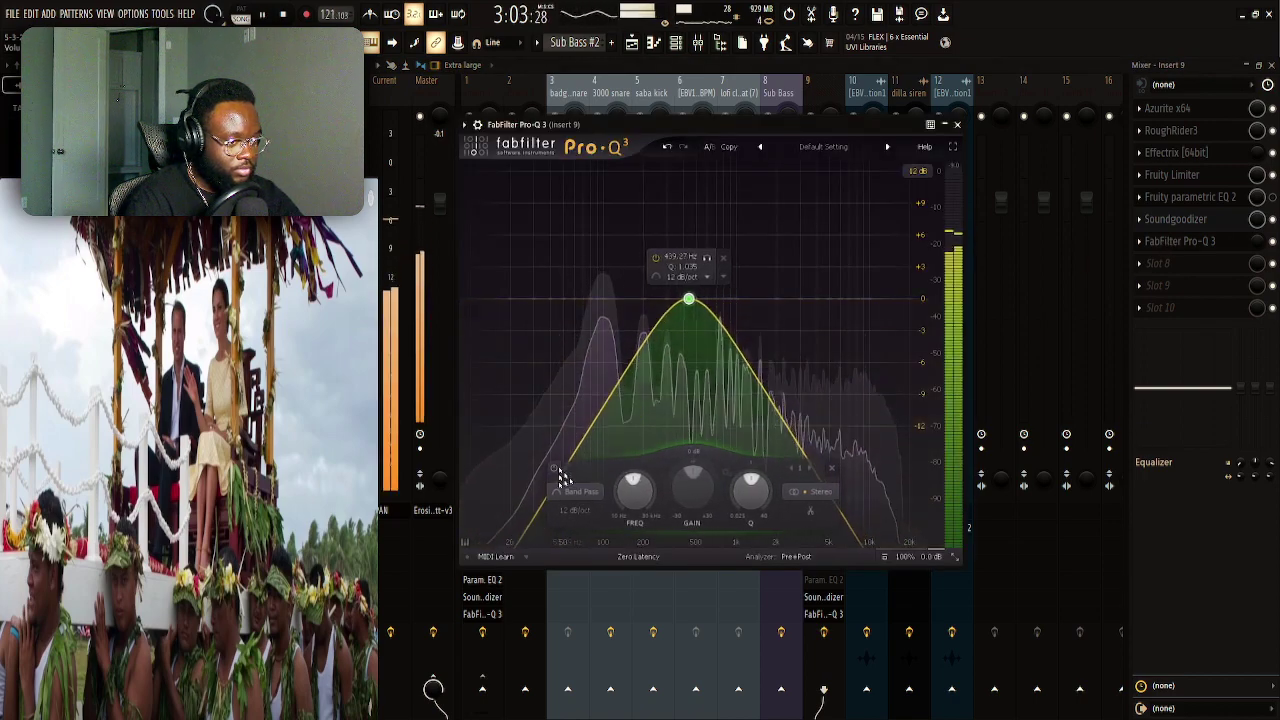
left_click(555, 471)
left_click(555, 471)
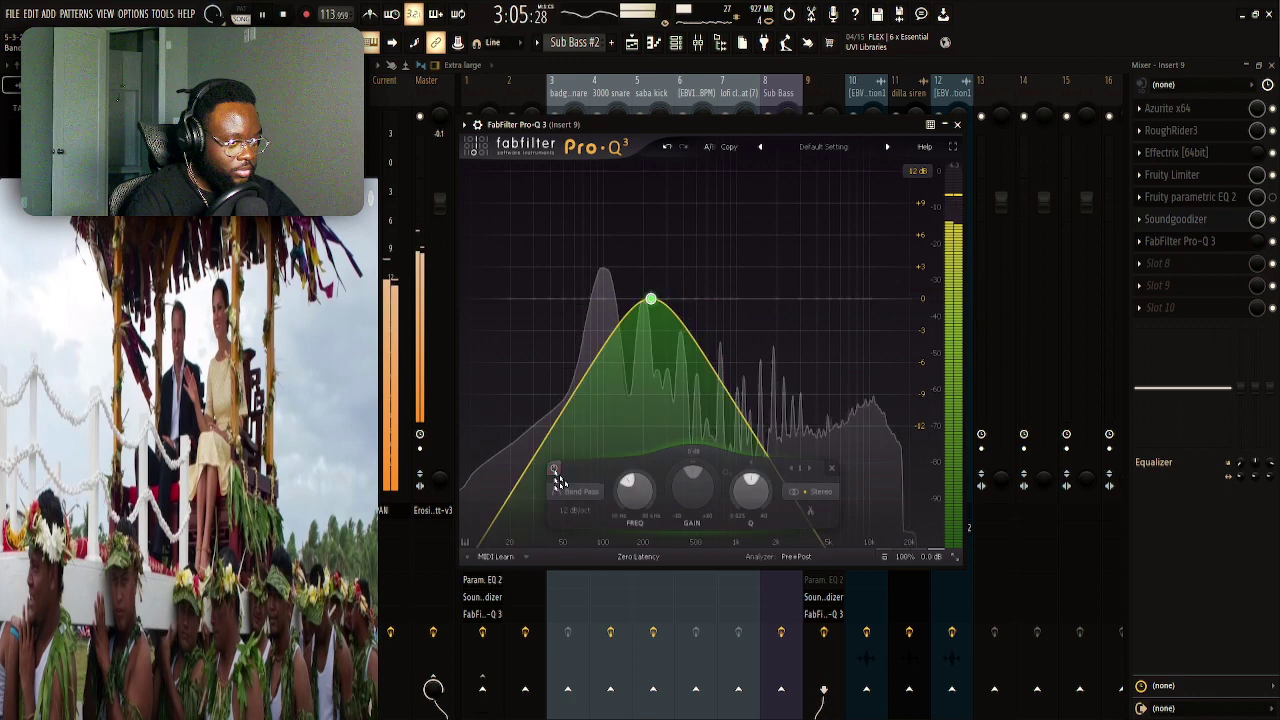
key("space")
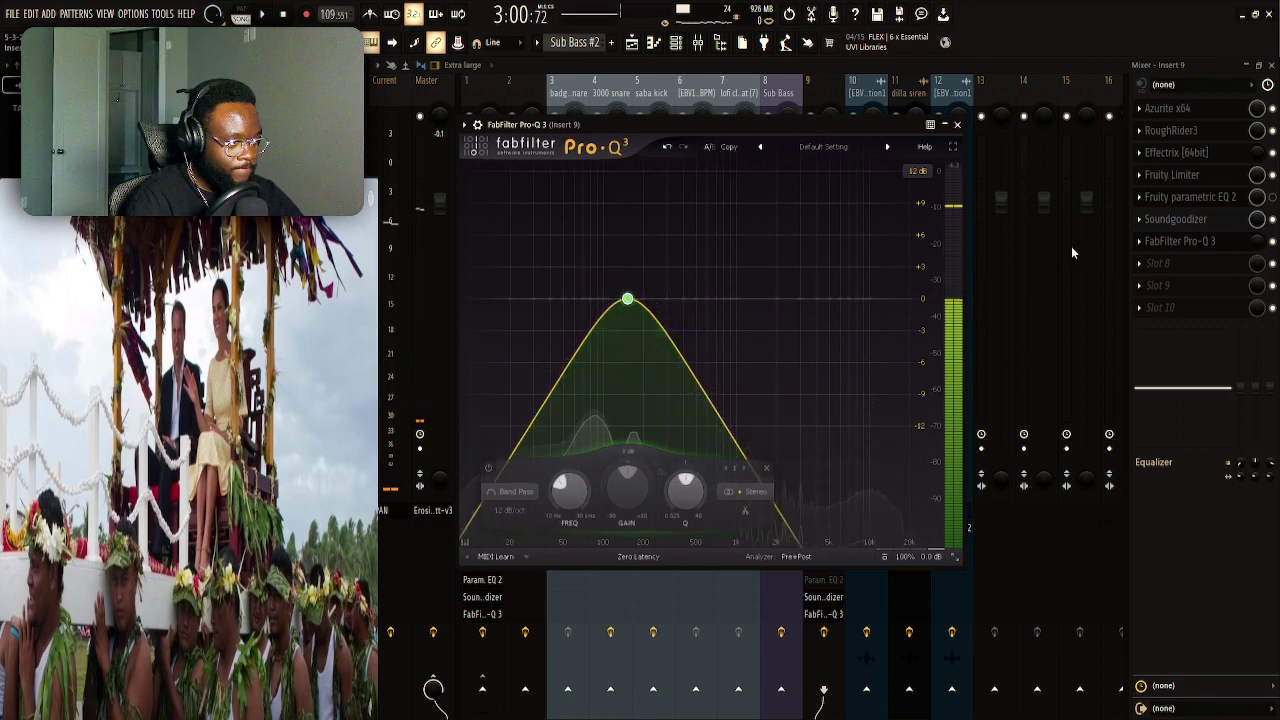
key("space")
key("space")
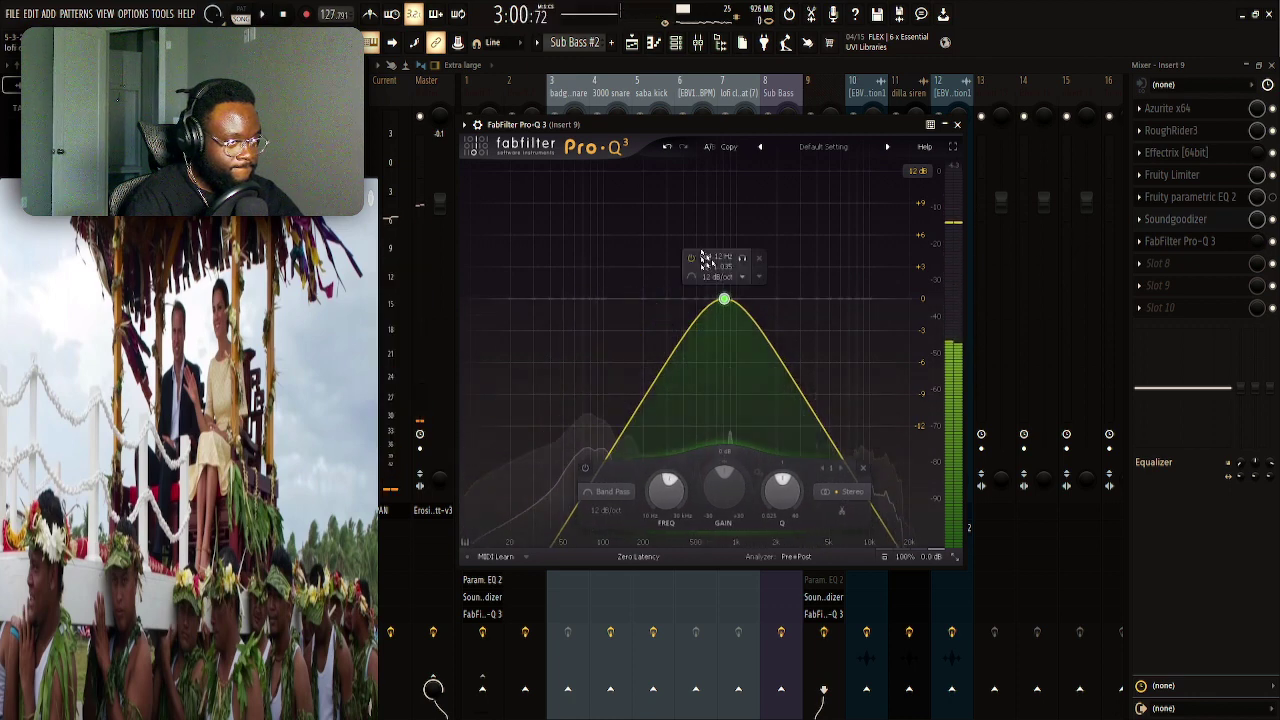
Add a point at bar 81 that keeps the Effectrix mix level on Track 14 at its minimum, and play from there
left_click(654, 48)
scroll(946, 291, "up", 3)
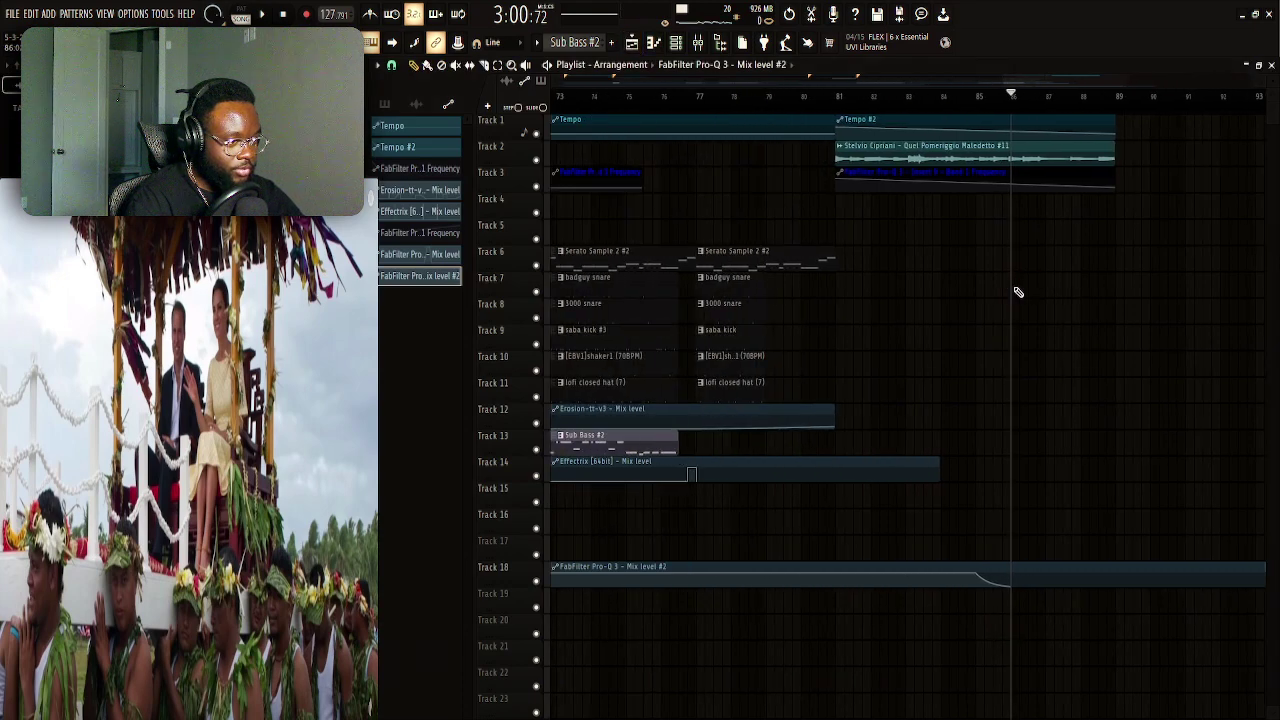
scroll(1012, 289, "down", 1)
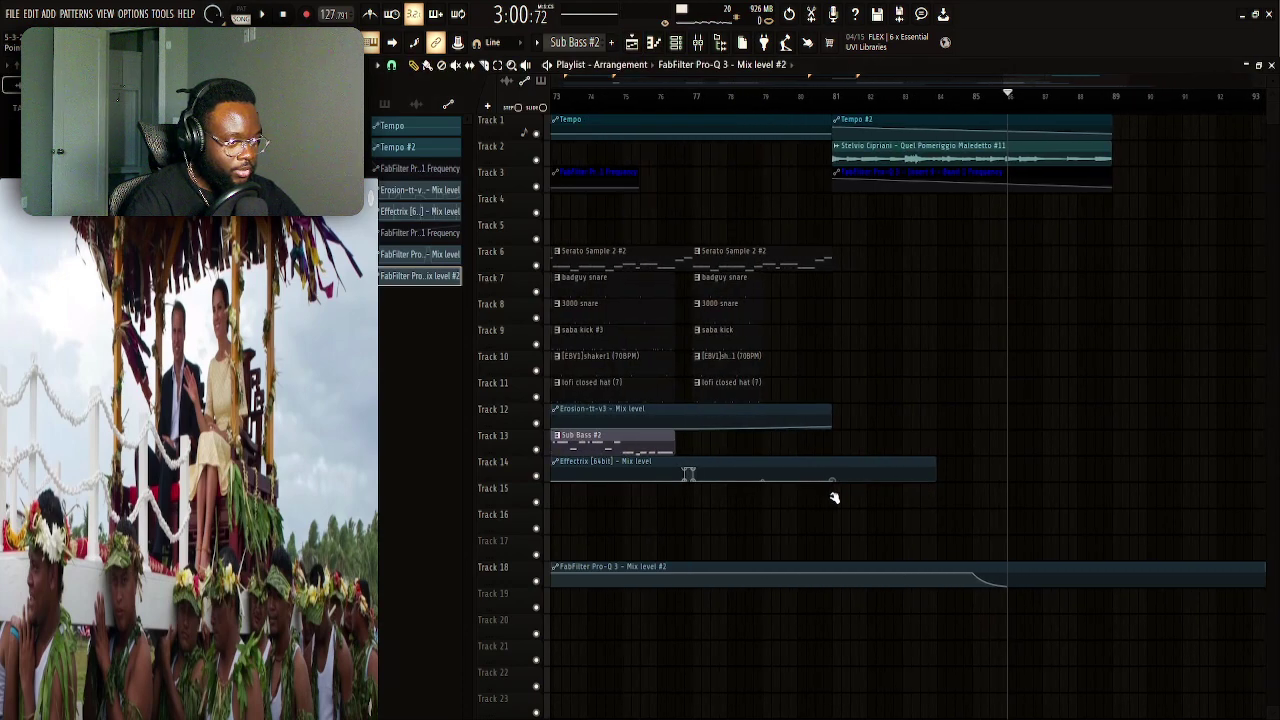
key("space")
left_click(834, 98)
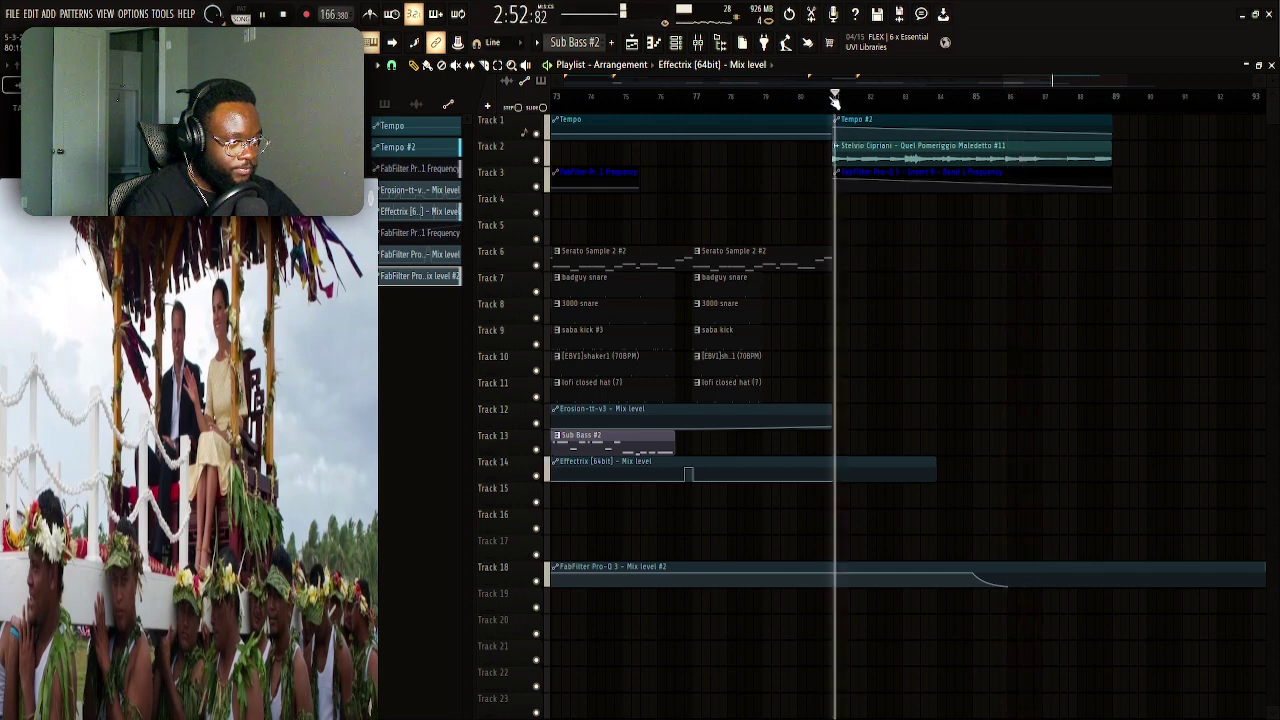
Examine the Band 1 frequency automation on Track 3 and the Insert 9 levels while the outro plays
double_click(890, 176)
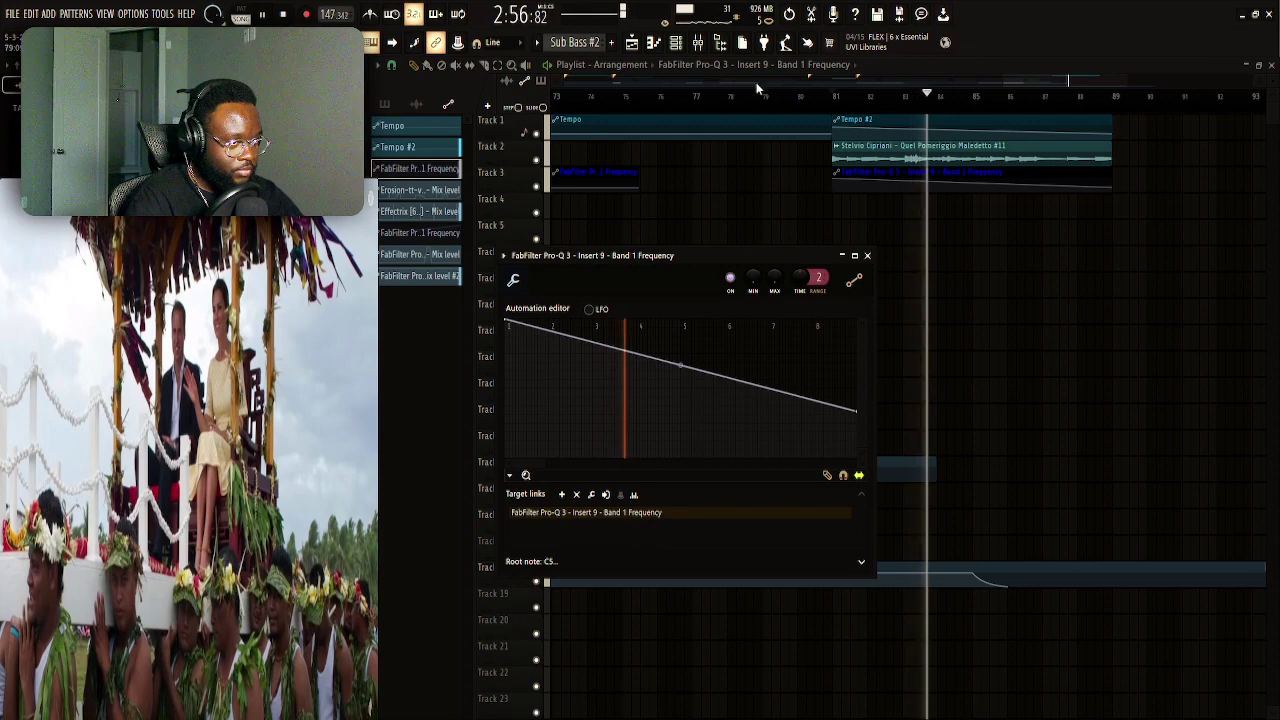
key("F9")
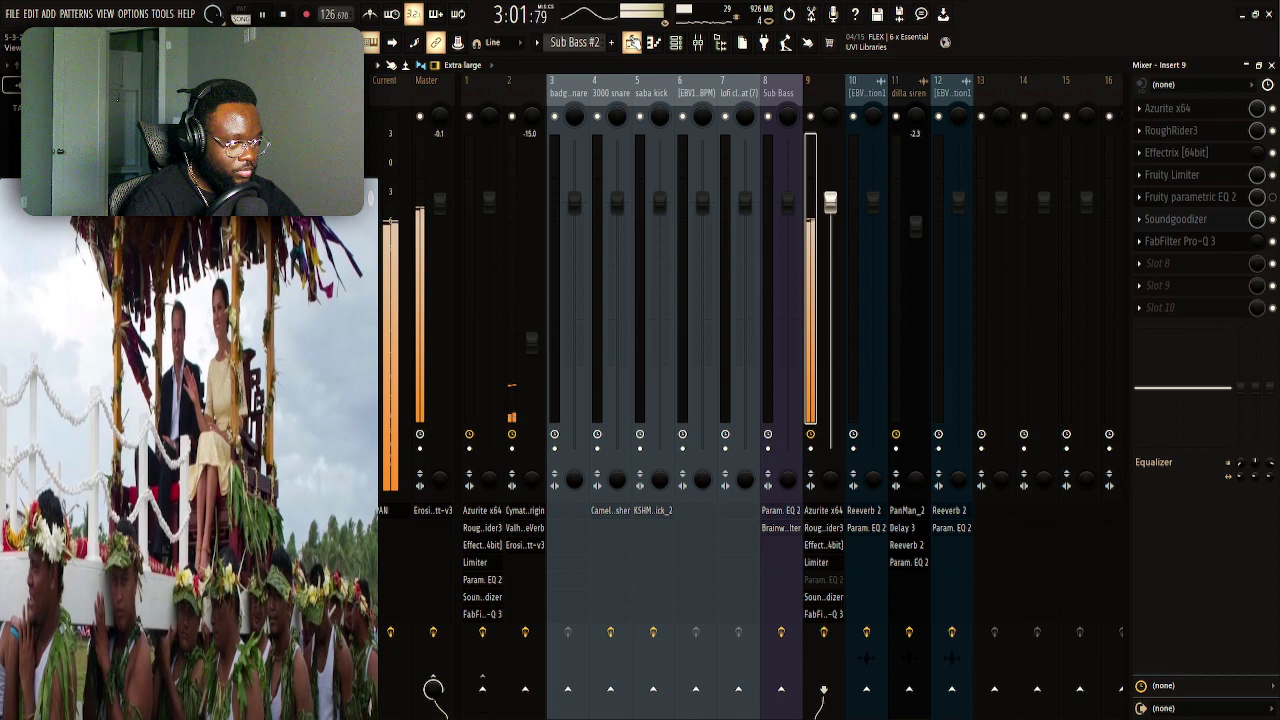
key("space")
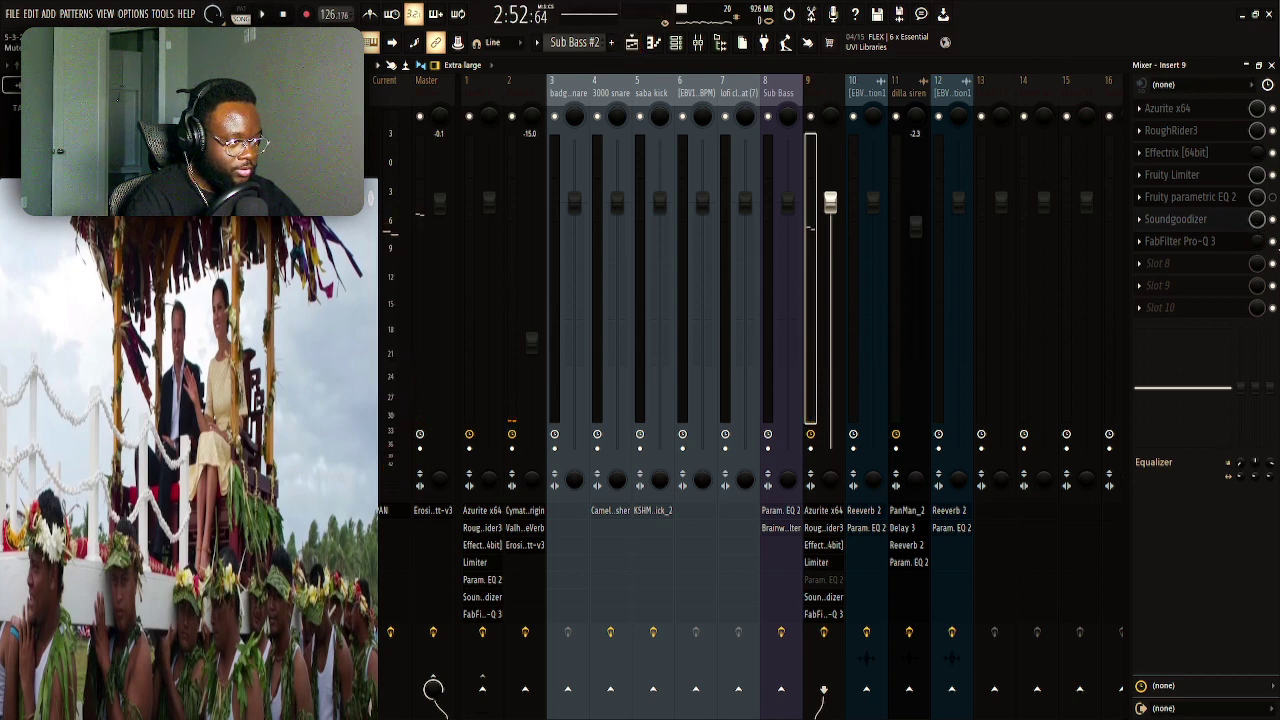
Bypass FabFilter Pro-Q 3 and enable Fruity parametric EQ 2 on Insert 9, then audition the outro
key("space")
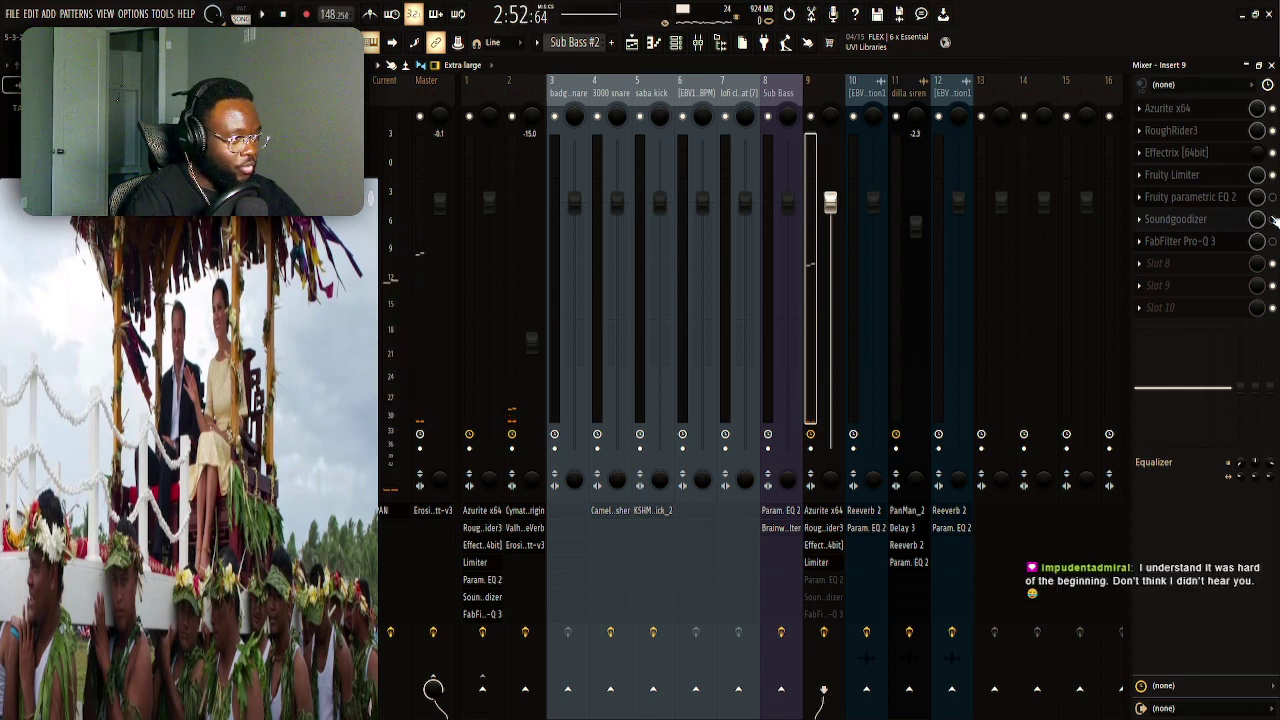
left_click(1224, 205)
key("space")
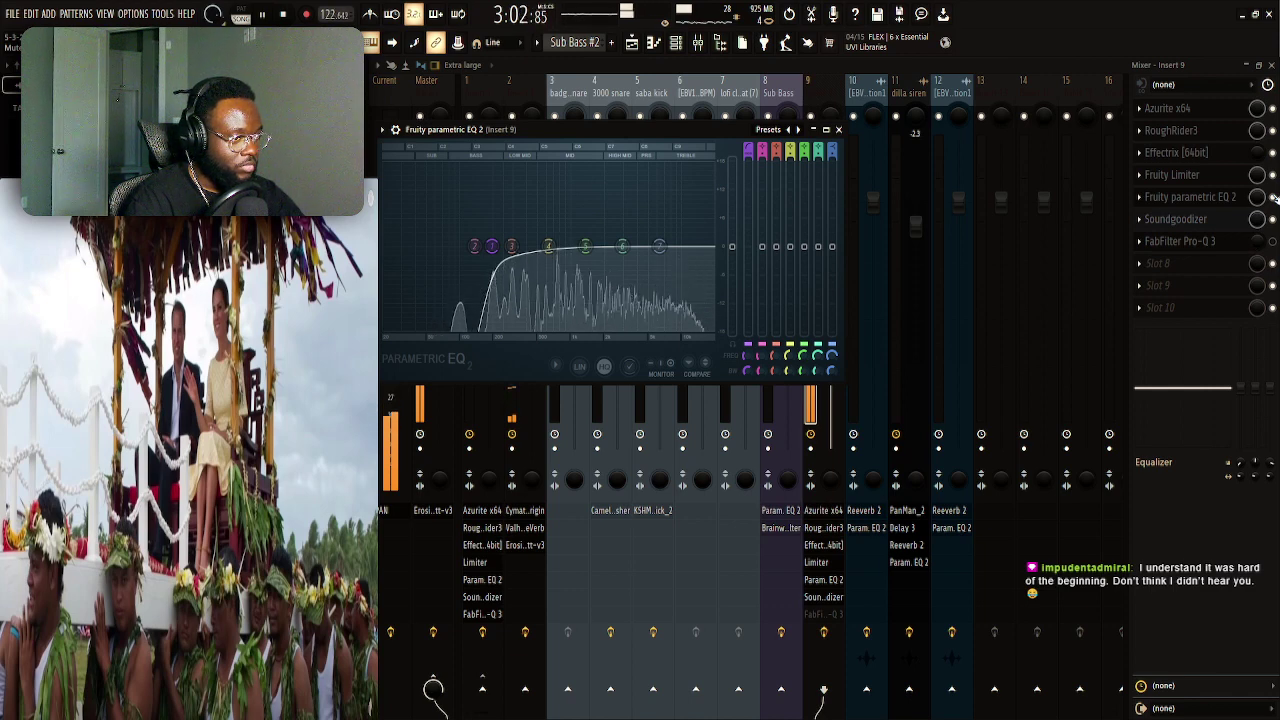
Automate the mute switch of Insert 9's Fruity parametric EQ 2 and place the clip on Track 17, starting at bar 1
key("space")
key("Escape")
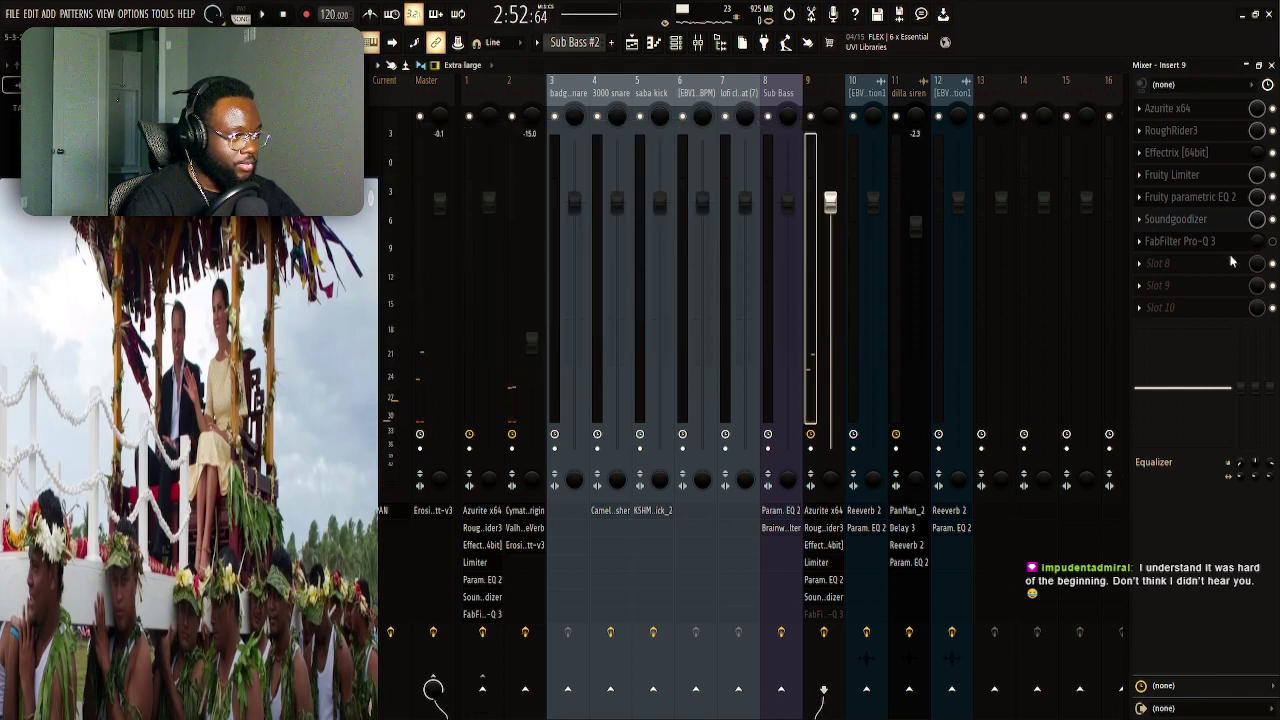
left_click(632, 42)
scroll(714, 314, "up", 3)
scroll(757, 358, "down", 5)
left_click_drag(857, 476, 516, 501)
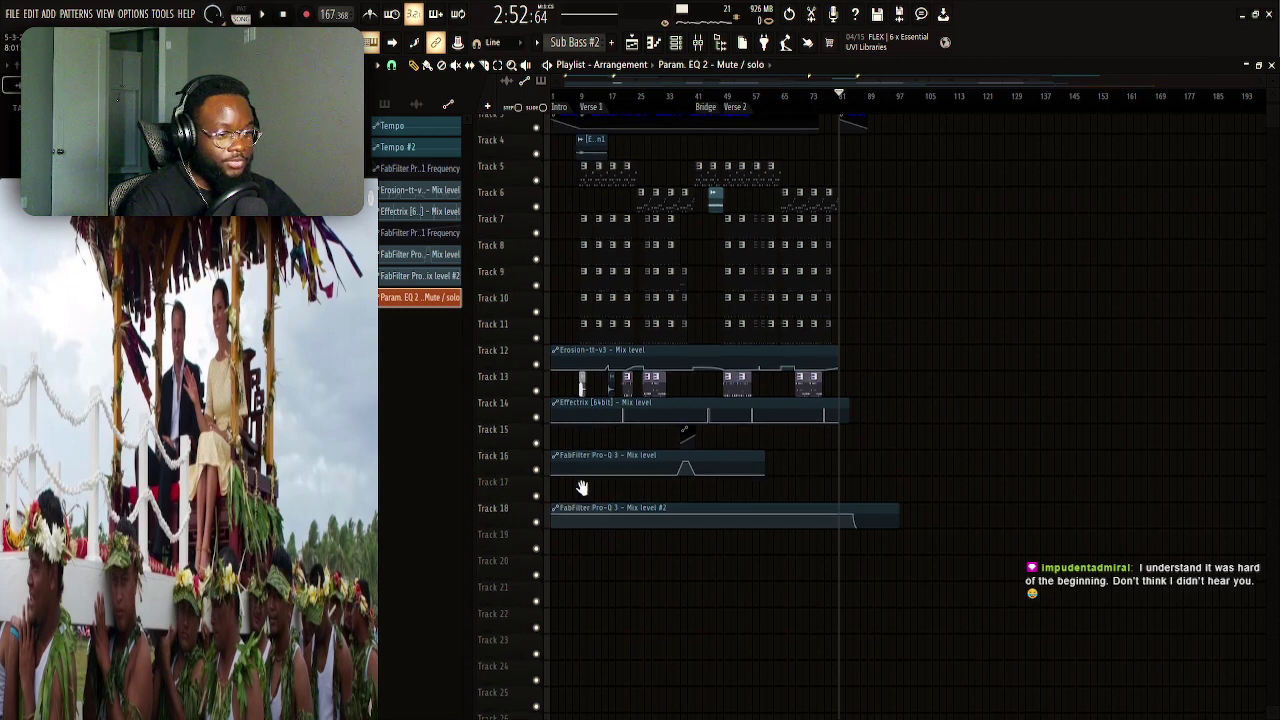
scroll(574, 486, "down", 2)
key("ctrl+z")
left_click_drag(845, 455, 548, 440)
left_click_drag(609, 450, 890, 450)
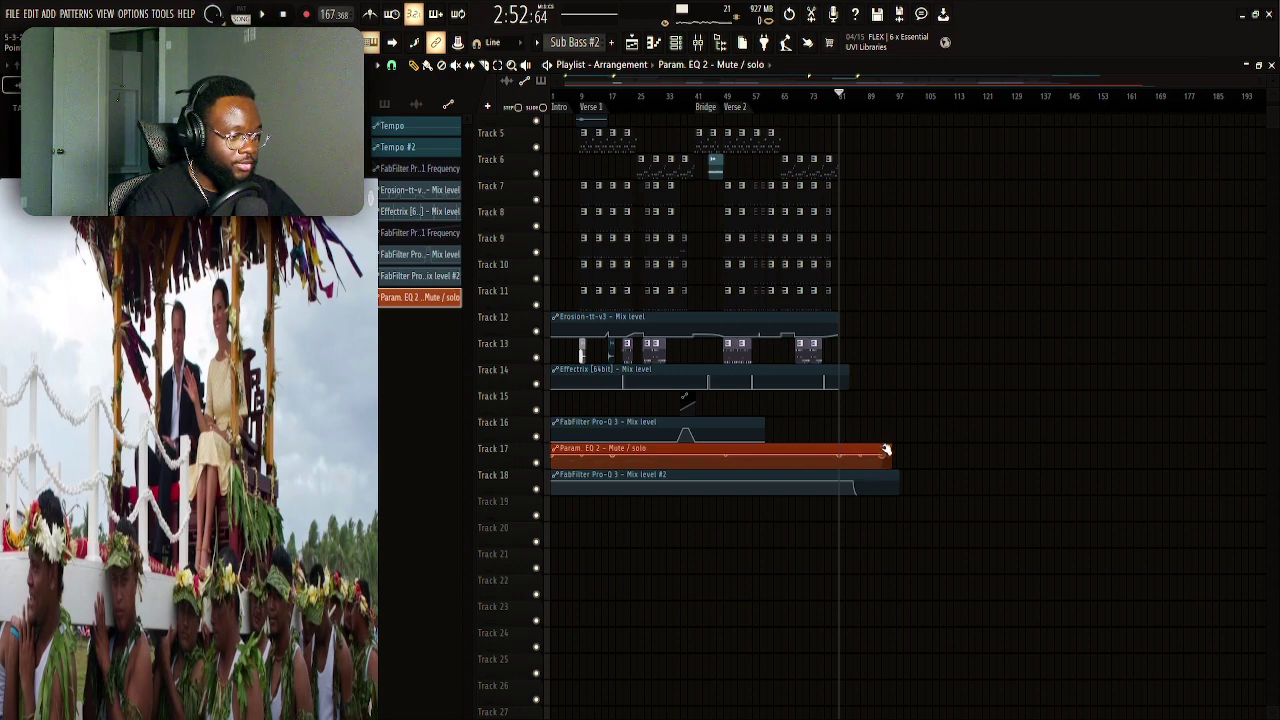
Shape the Track 17 mute automation to stay low through the beat and jump abruptly to high at bar 81
left_click_drag(834, 468, 794, 475)
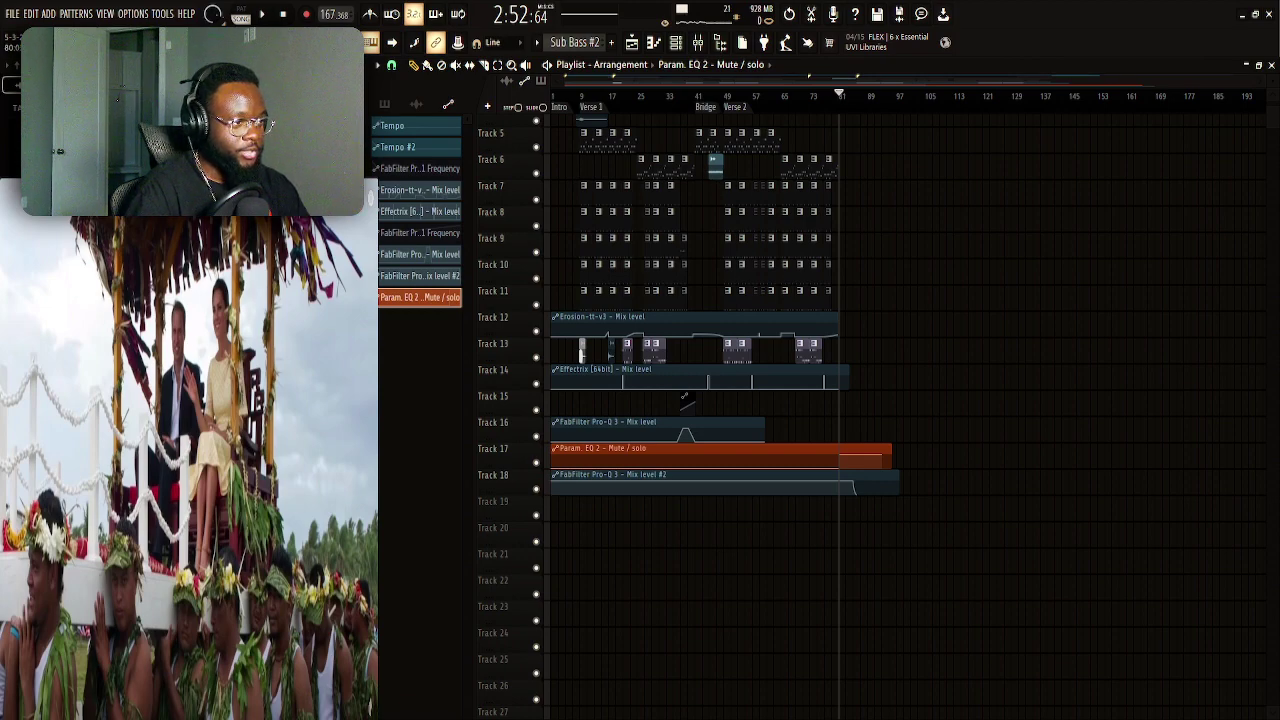
scroll(684, 397, "up", 3)
scroll(914, 357, "up", 4)
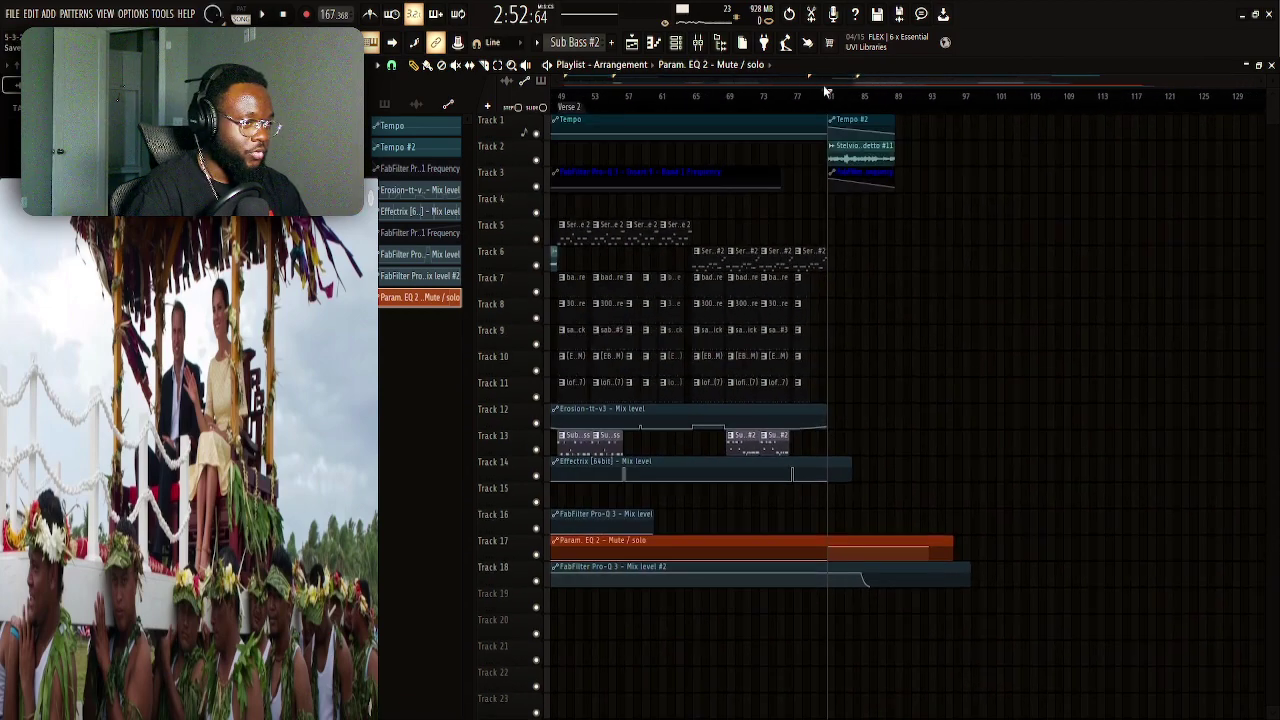
scroll(820, 88, "up", 6)
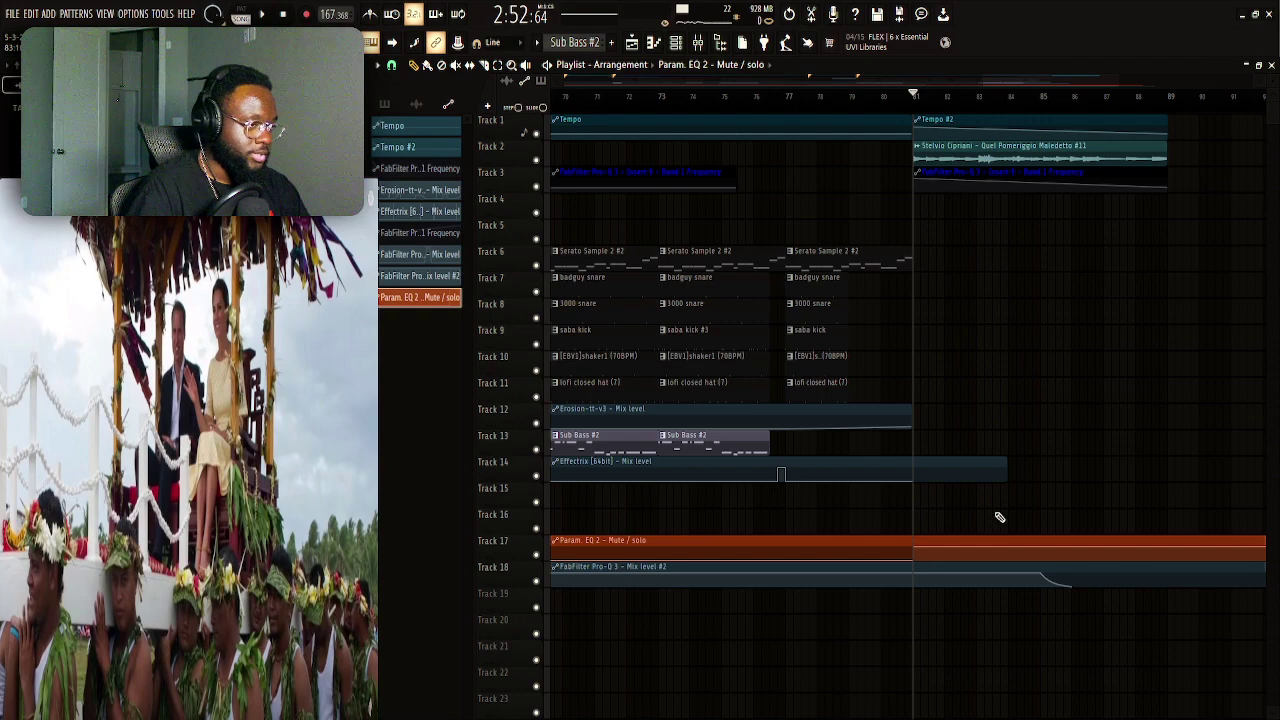
scroll(958, 100, "down", 2)
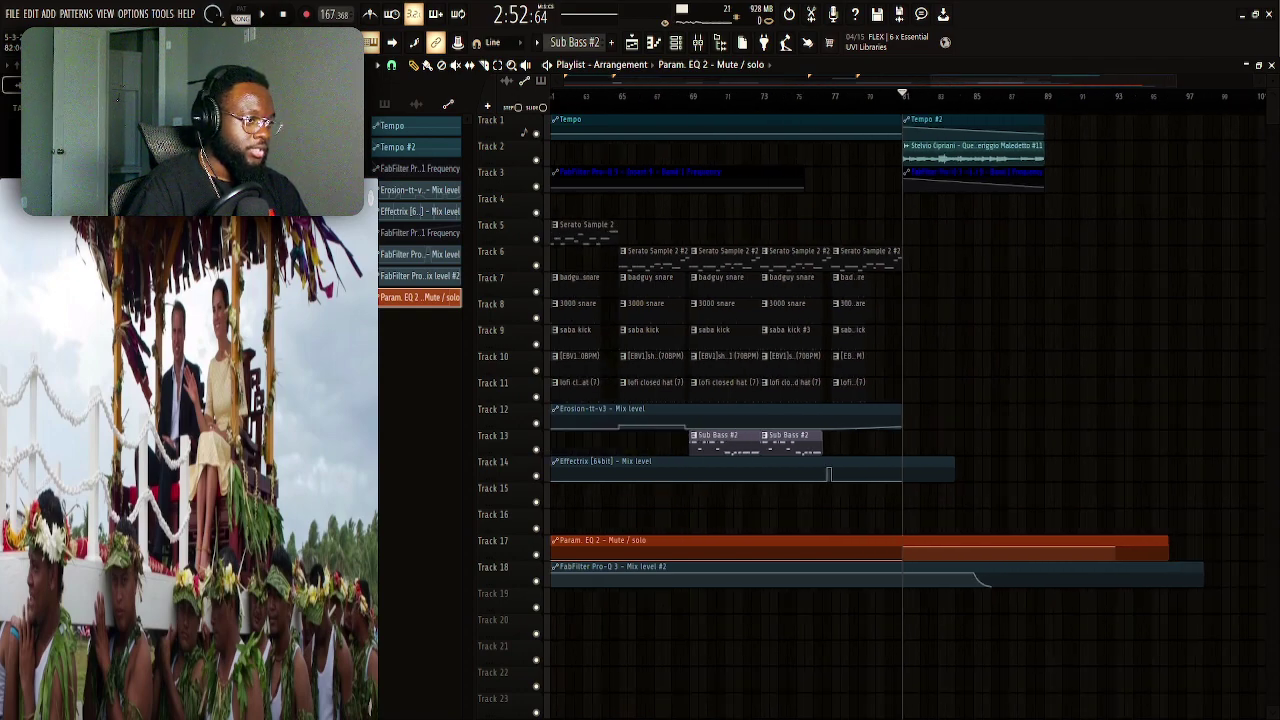
scroll(960, 122, "down", 1)
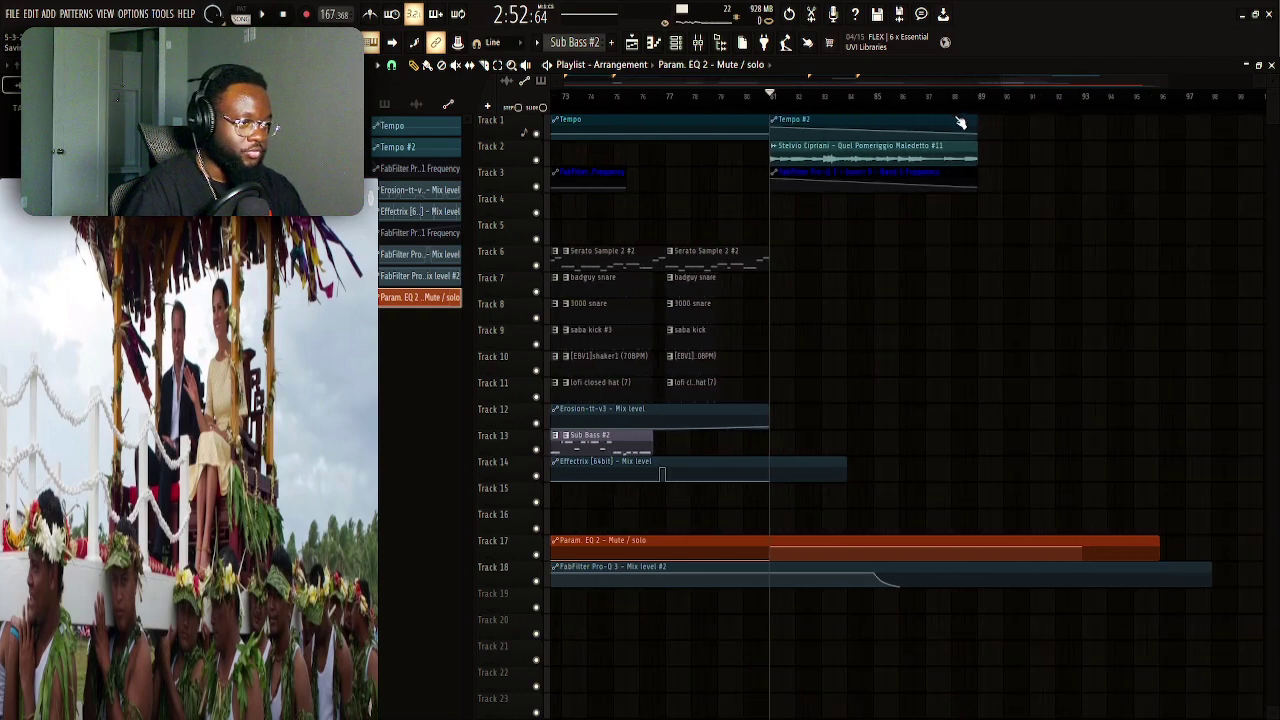
scroll(968, 119, "down", 2)
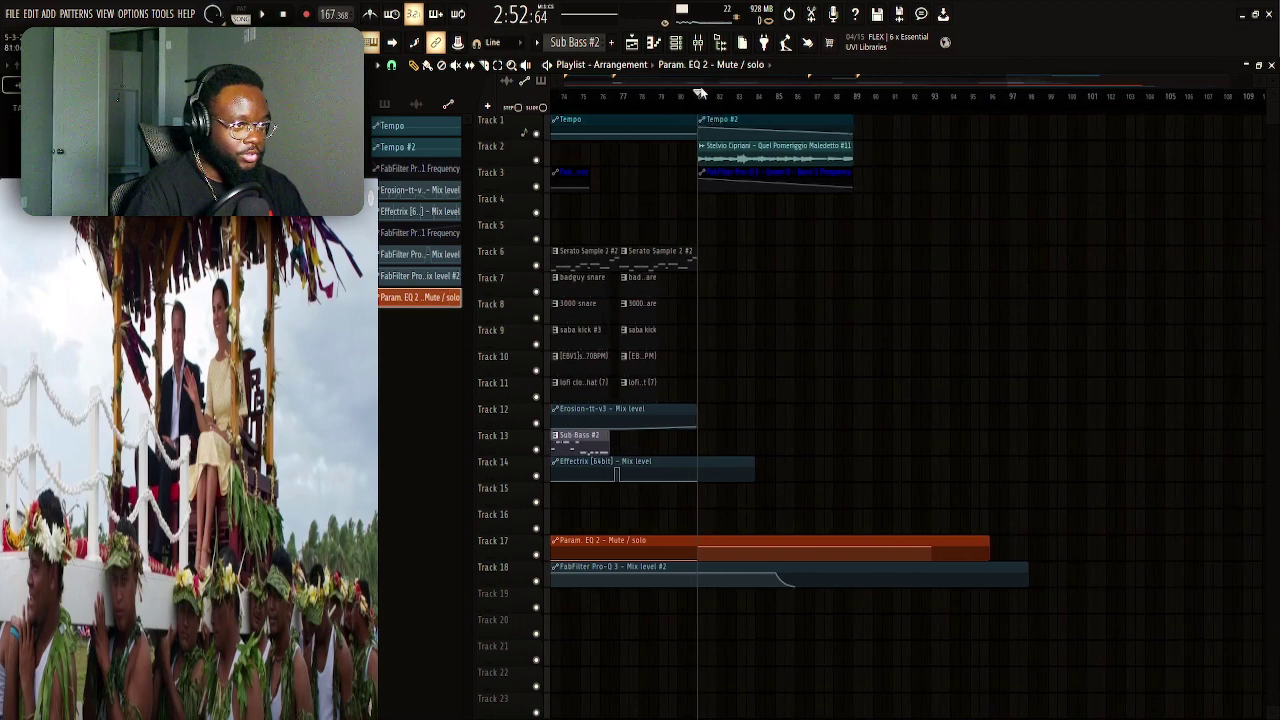
scroll(697, 83, "up", 5)
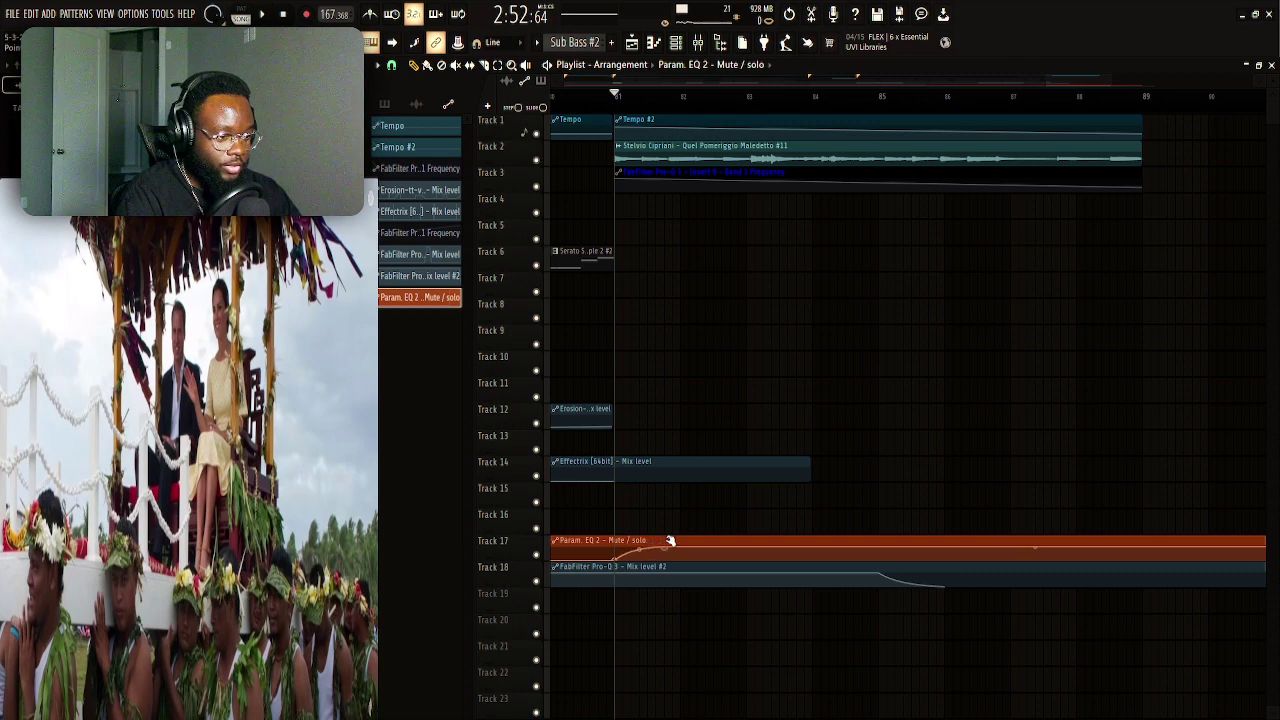
Replay the start of the outro from bar 81 to check the automated EQ switch
key("space")
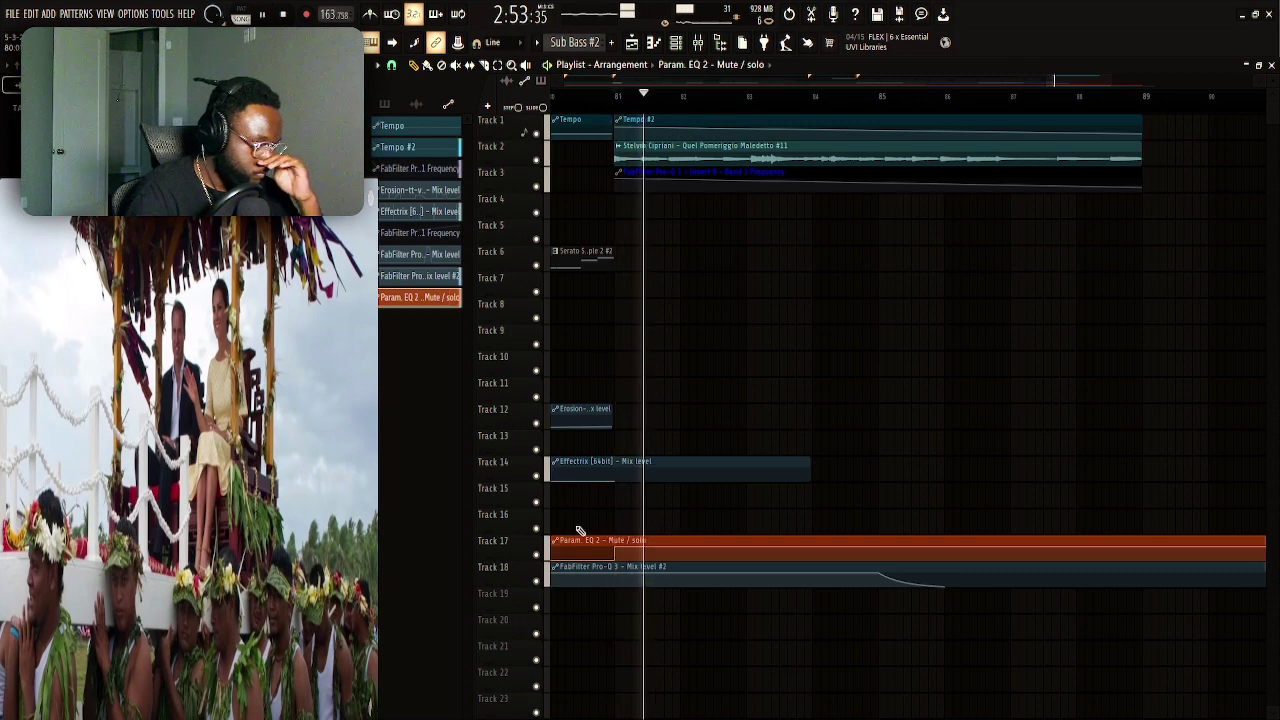
key("space")
key("space")
key("space")
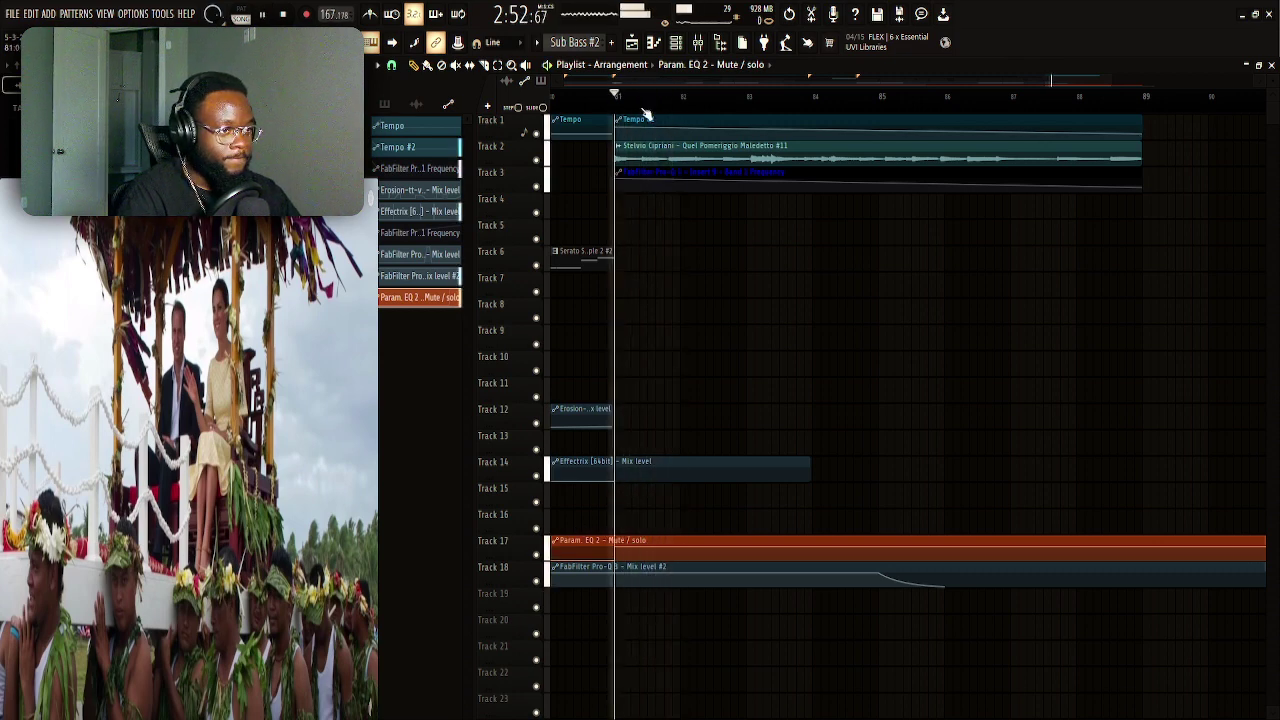
key("space")
scroll(820, 350, "up", 3)
scroll(842, 147, "down", 2)
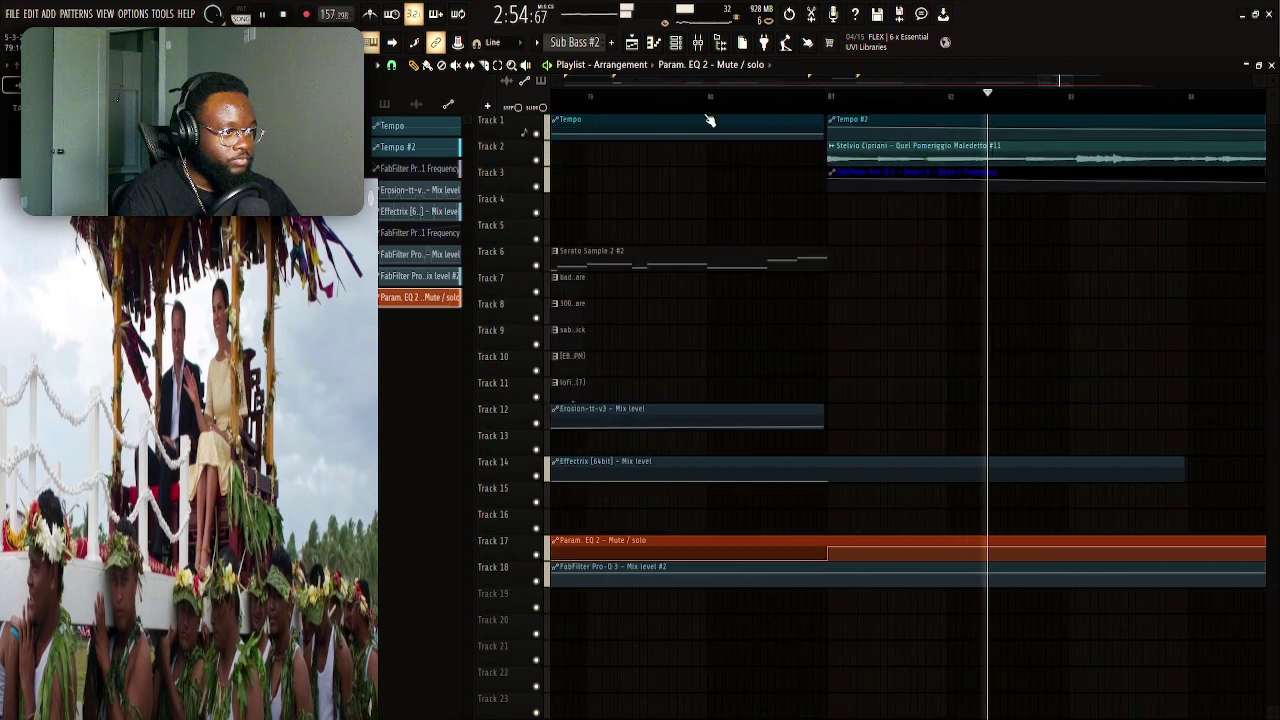
Set the declicking mode of the outro's Stelvio Cipriani sample on Track 2 to Smooth (bleeding)
double_click(842, 147)
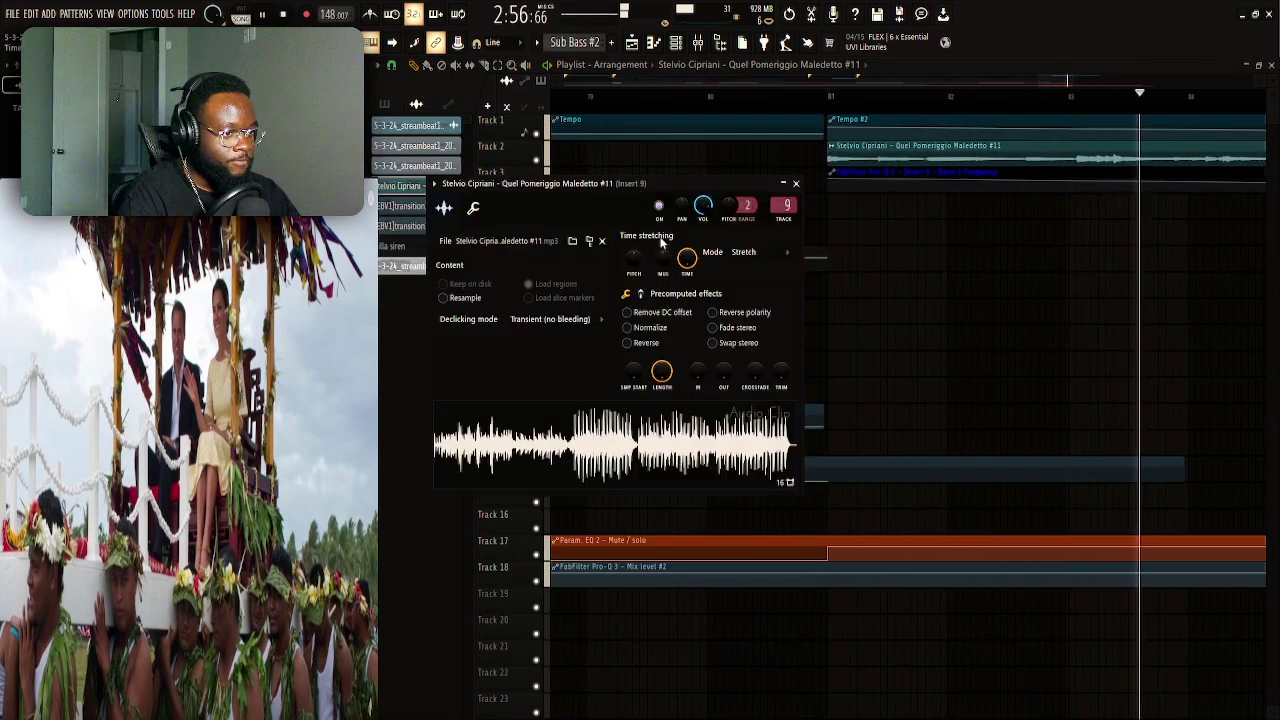
left_click(550, 318)
left_click(570, 383)
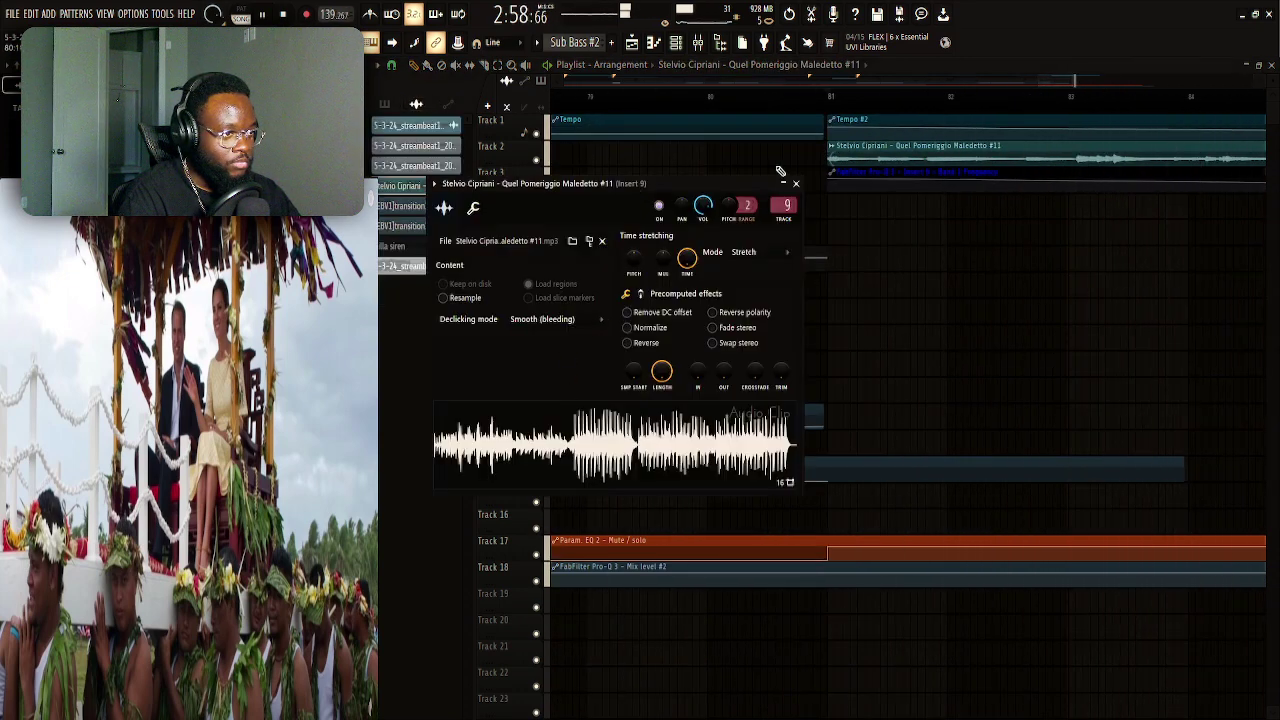
left_click(797, 186)
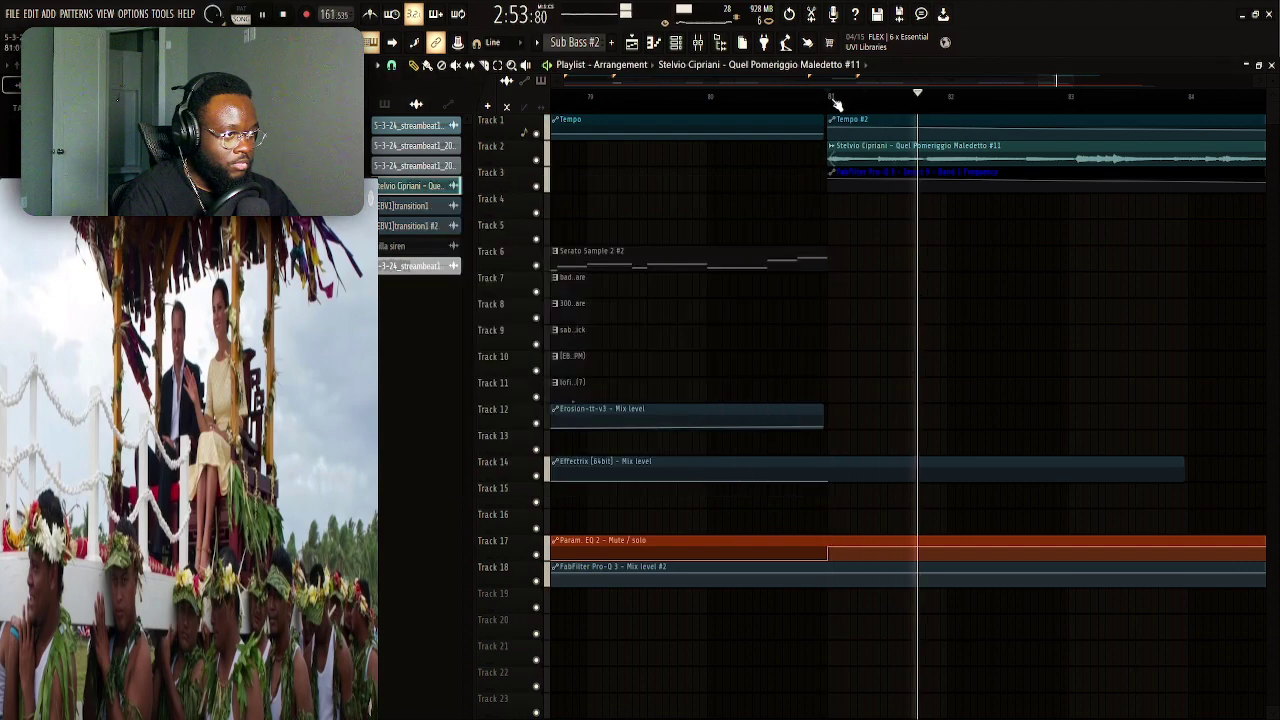
Make the outro sample clip on Track 2 unique and raise its gain, then audition it from bar 81
scroll(837, 104, "down", 2)
scroll(837, 106, "down", 2)
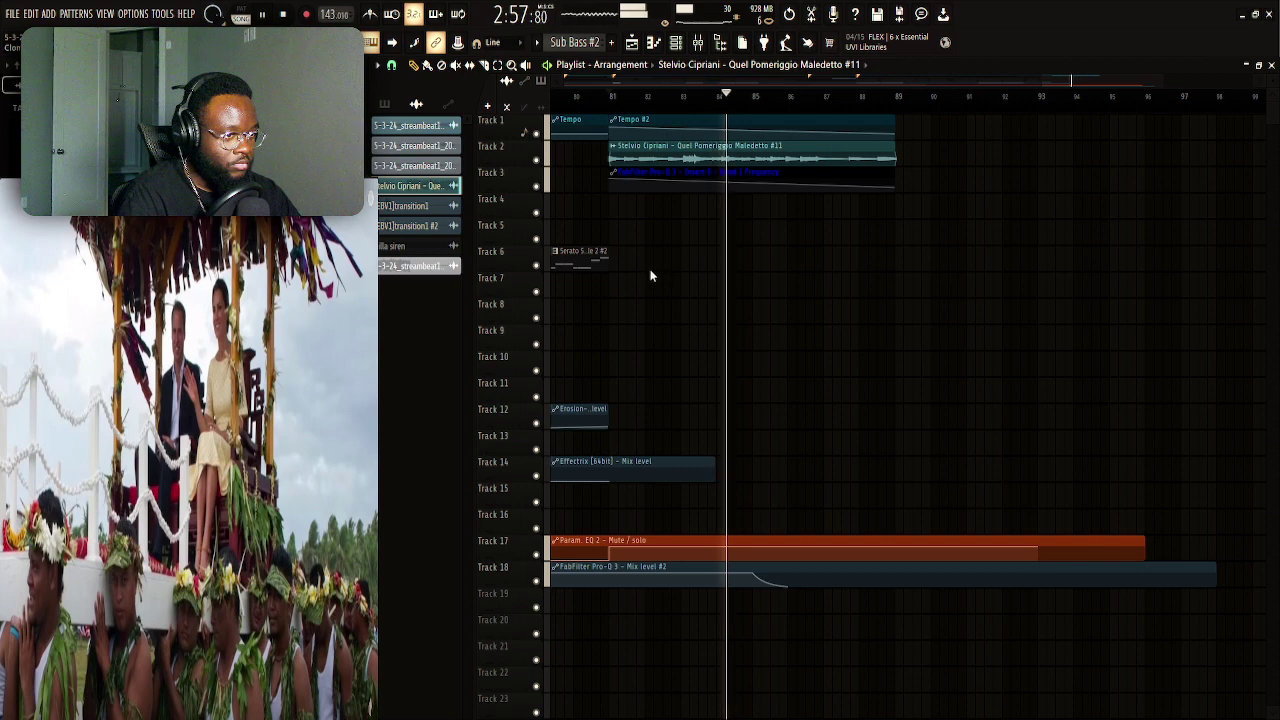
left_click(748, 158)
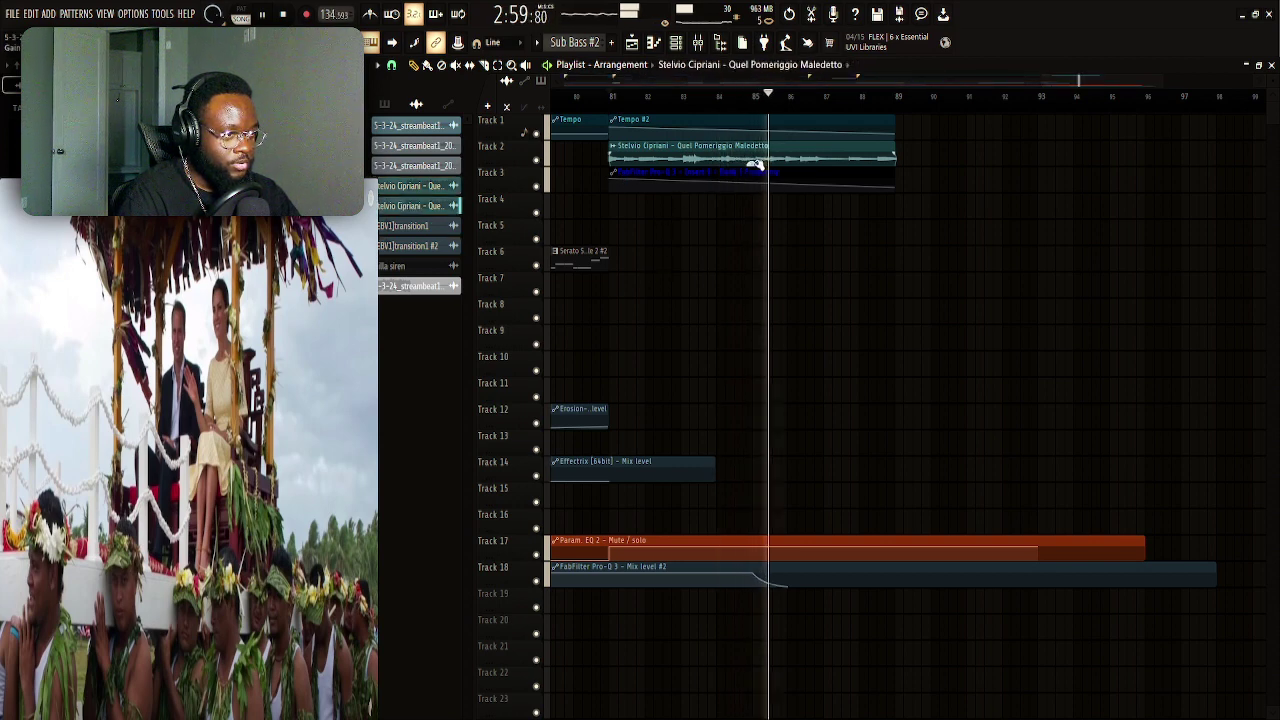
key("space")
key("space")
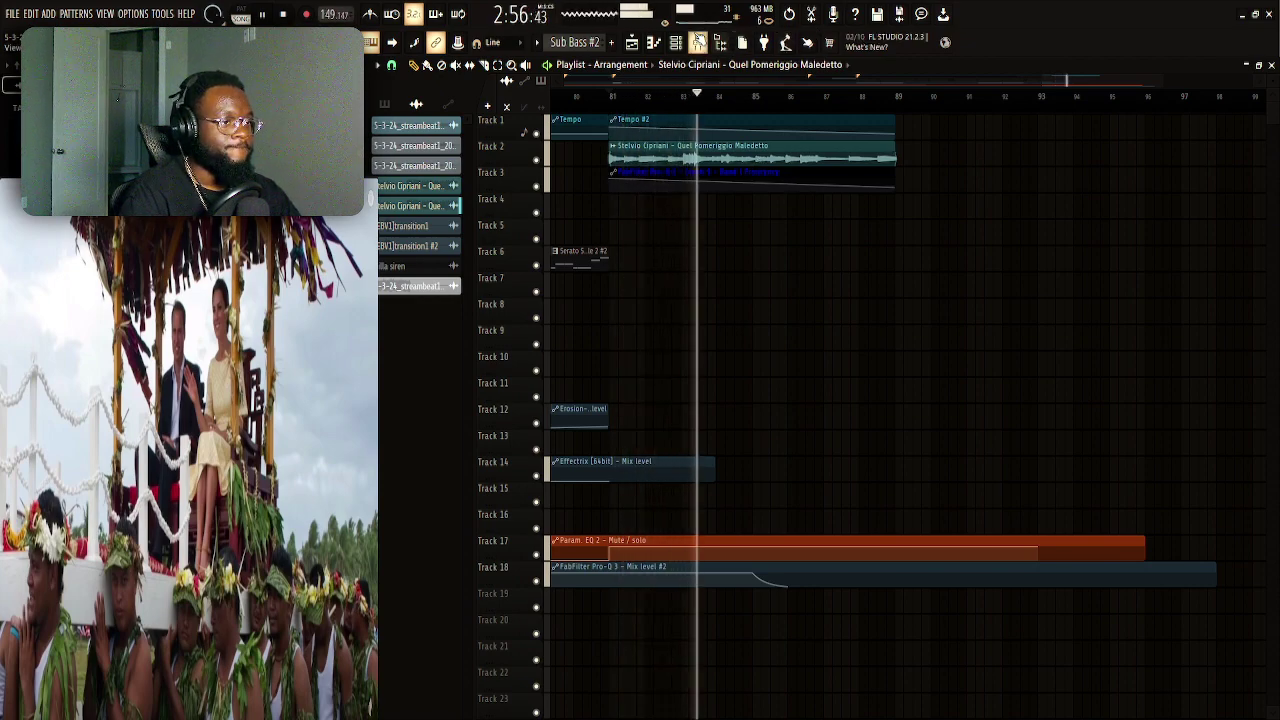
Load ValhallaVintageVerb into slot 8 of Insert 9 with LowCut 460 Hz, predelay 2.06 ms and mix 85.2%
left_click(698, 42)
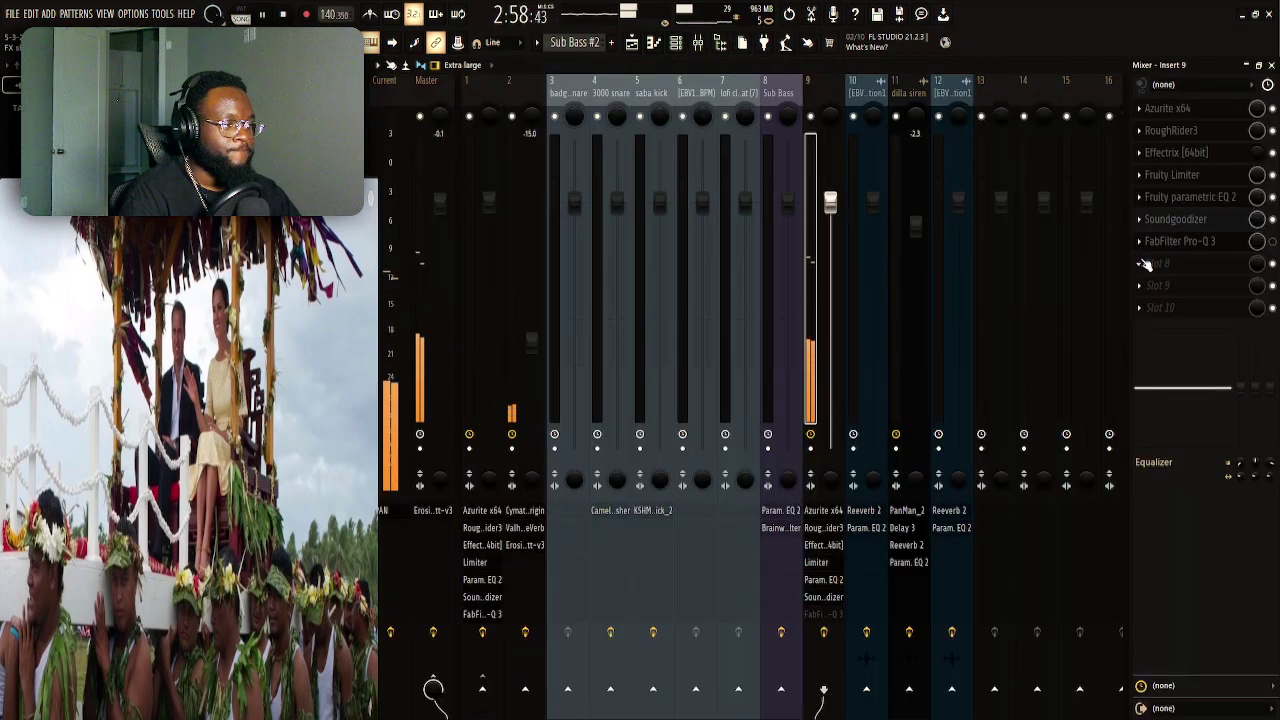
key("space")
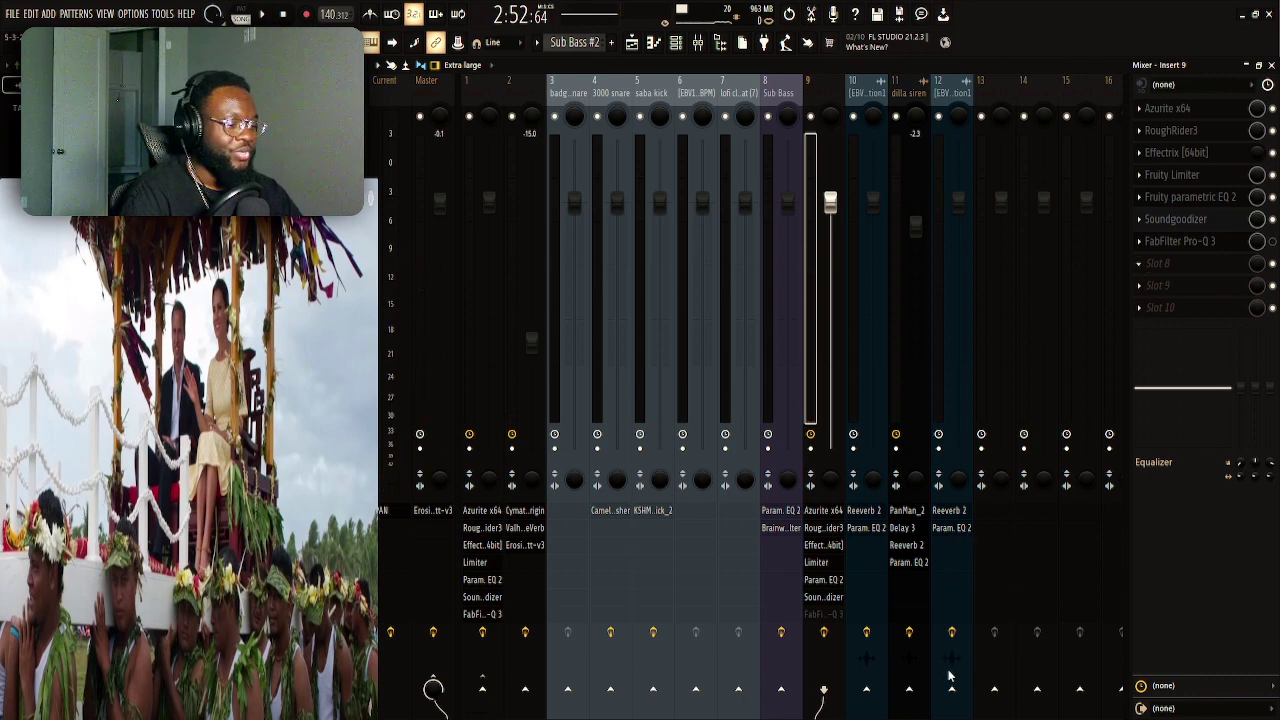
key("space")
left_click_drag(1006, 376, 1010, 362)
left_click_drag(472, 372, 478, 408)
left_click_drag(480, 312, 481, 357)
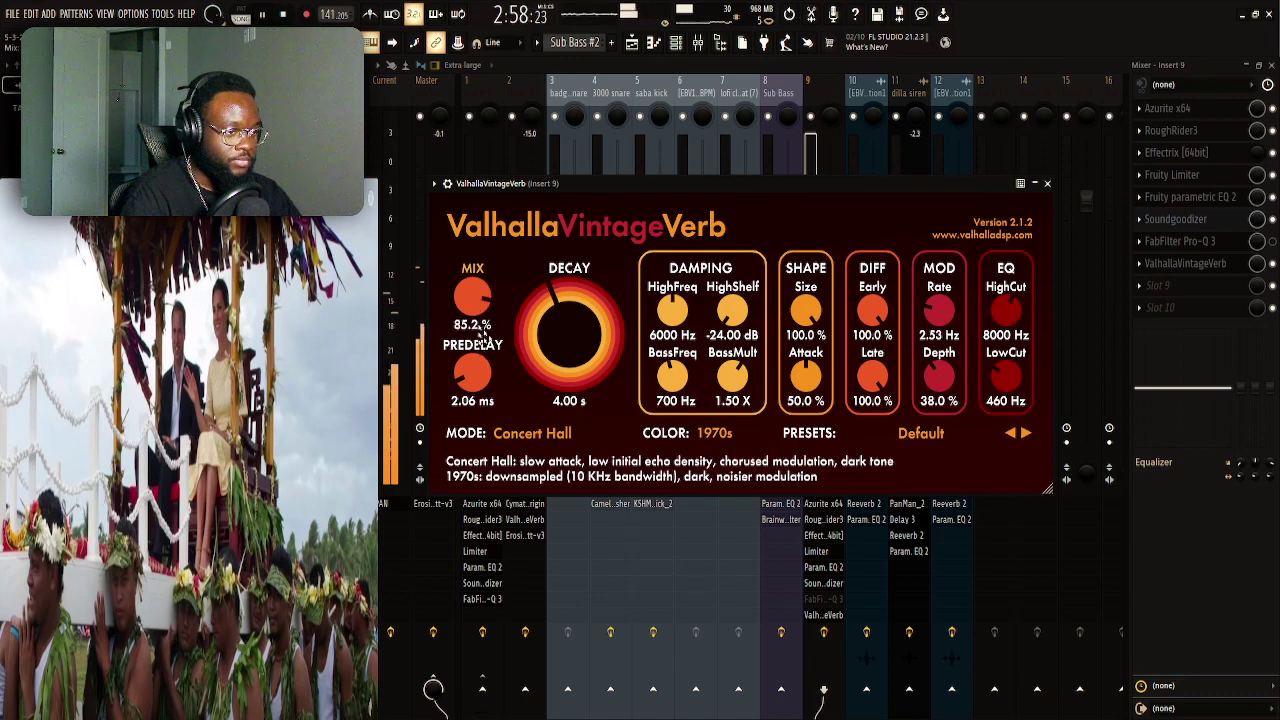
Set the reverb's size to 56.4% and mix to 66.4%, and create an automation clip for its slot mix level
left_click_drag(806, 312, 828, 380)
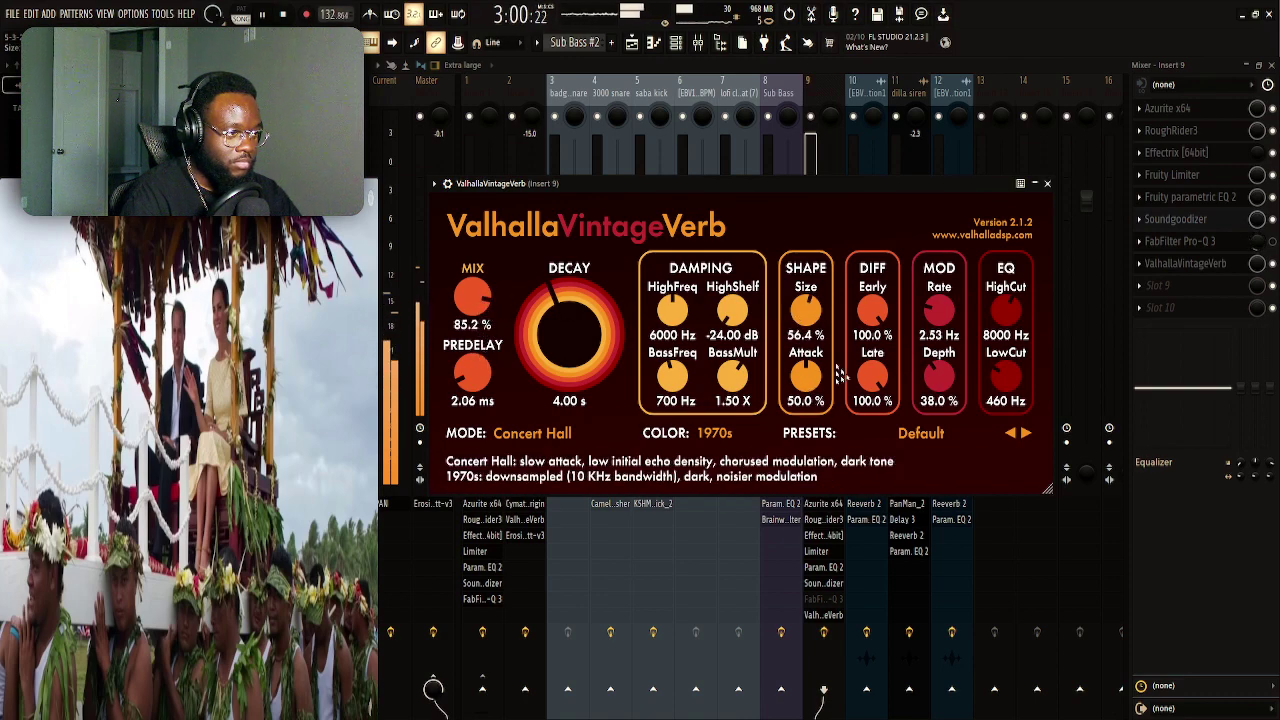
left_click_drag(458, 298, 487, 367)
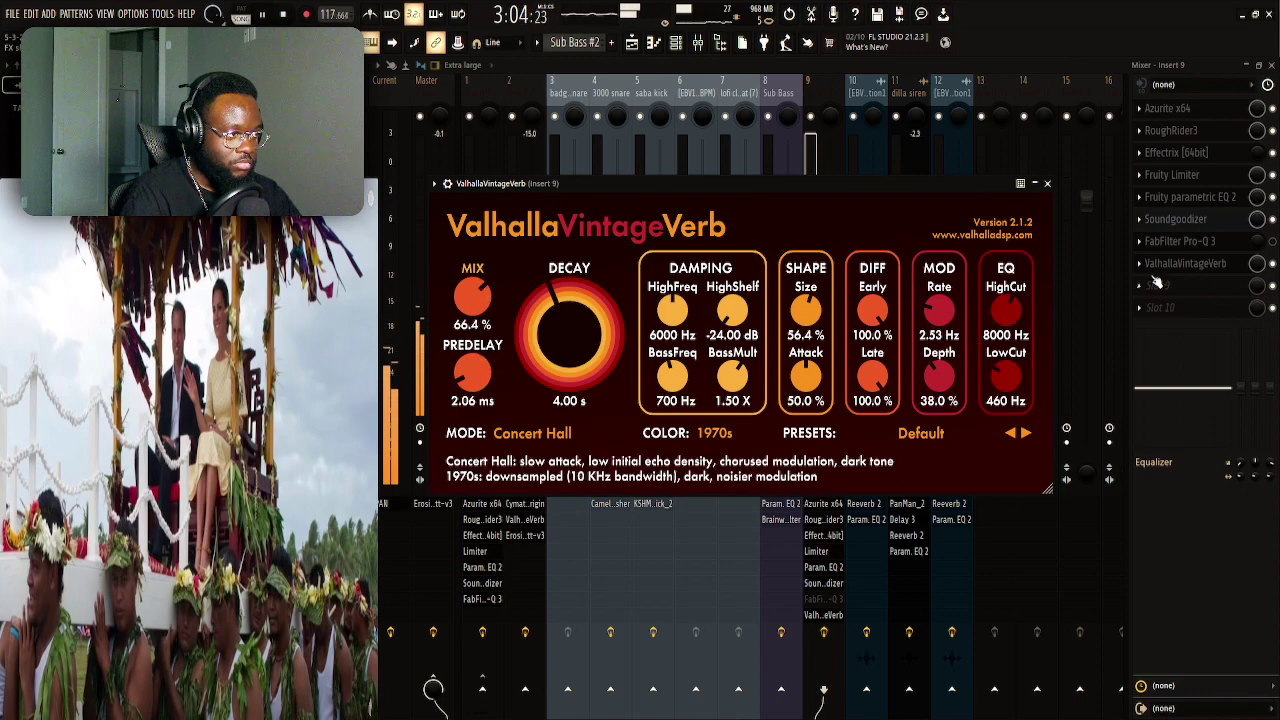
left_click(1252, 270)
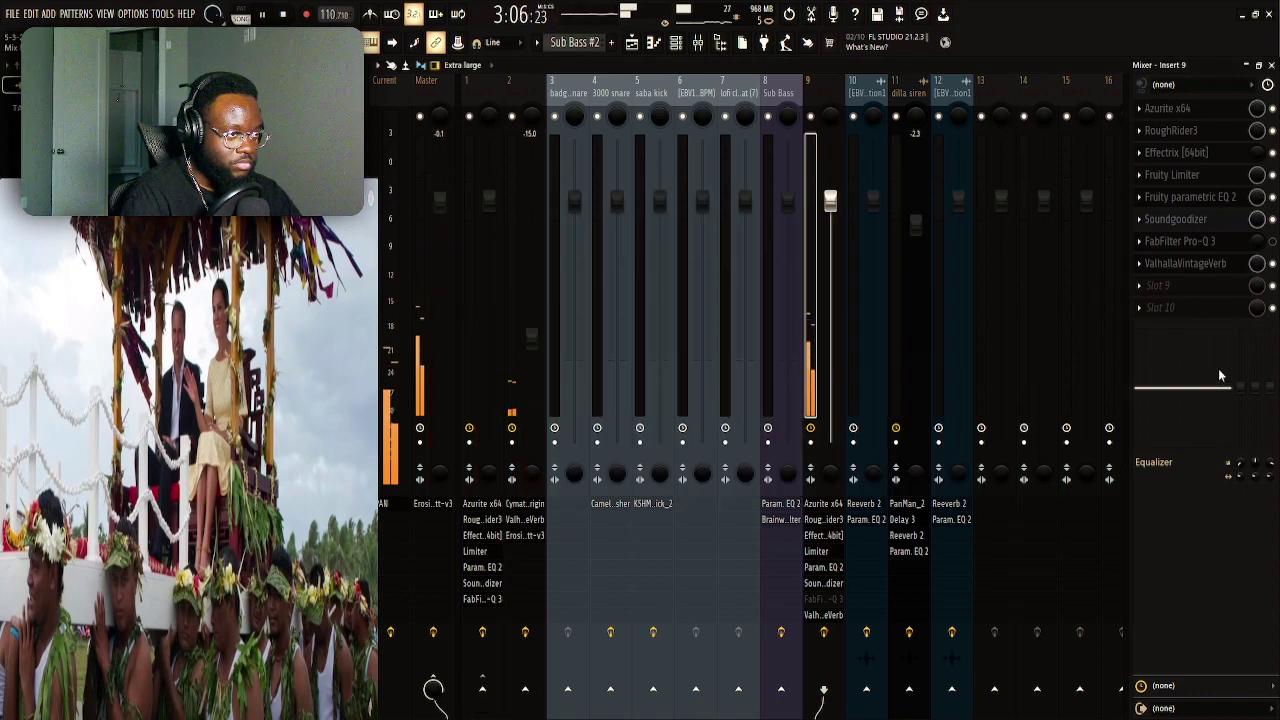
left_click(634, 46)
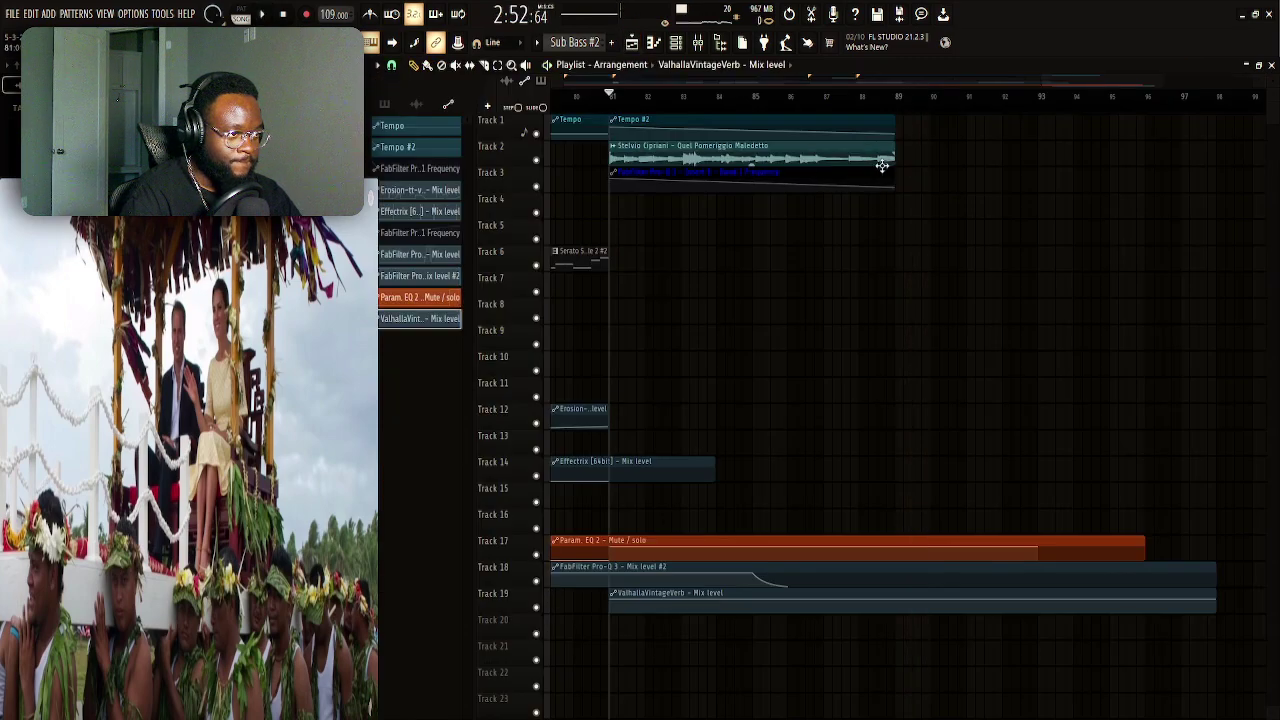
Shorten the outro sample clip on Track 2 so it ends at about bar 87, auditioning the cut
left_click(640, 155)
key("space")
left_click_drag(901, 156, 833, 156)
key("space")
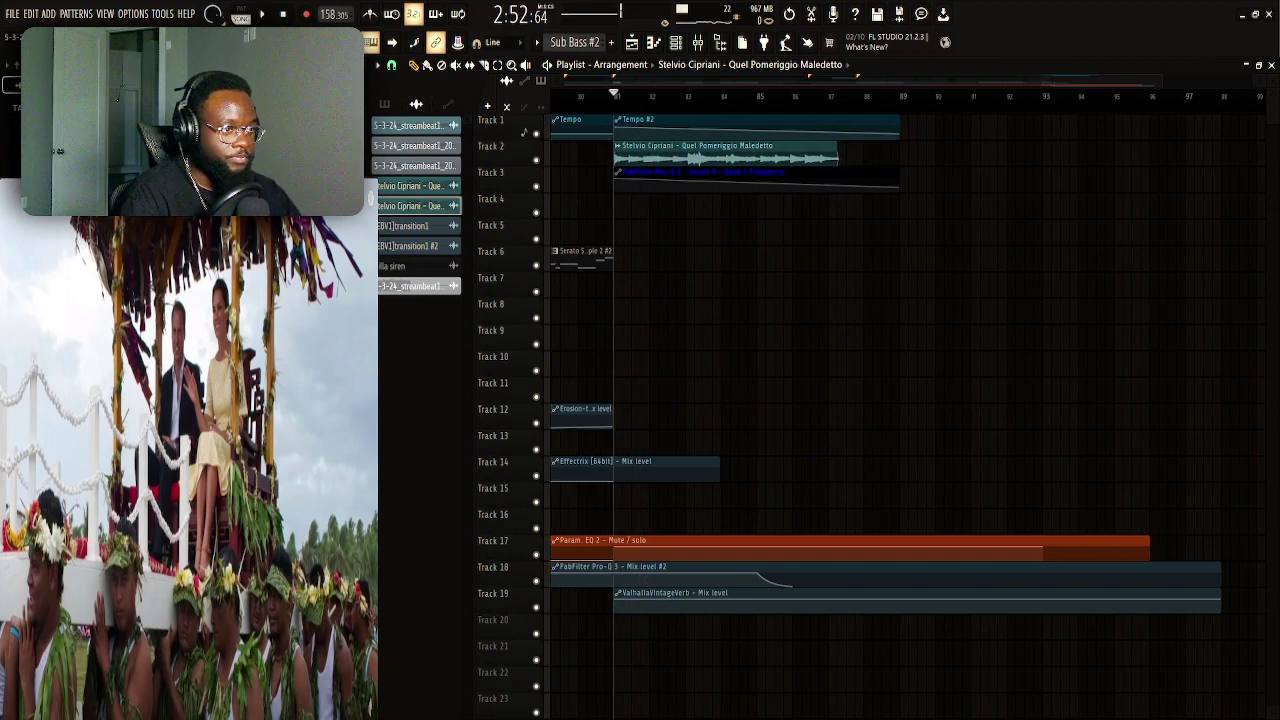
Extend the ValhallaVintageVerb mix-level automation on Track 19 back to bar 1, with its level rising from about bar 81
scroll(655, 80, "down", 5)
left_click_drag(851, 597, 818, 613)
right_click(871, 600)
right_click(865, 575)
key("ctrl+z")
key("ctrl+z")
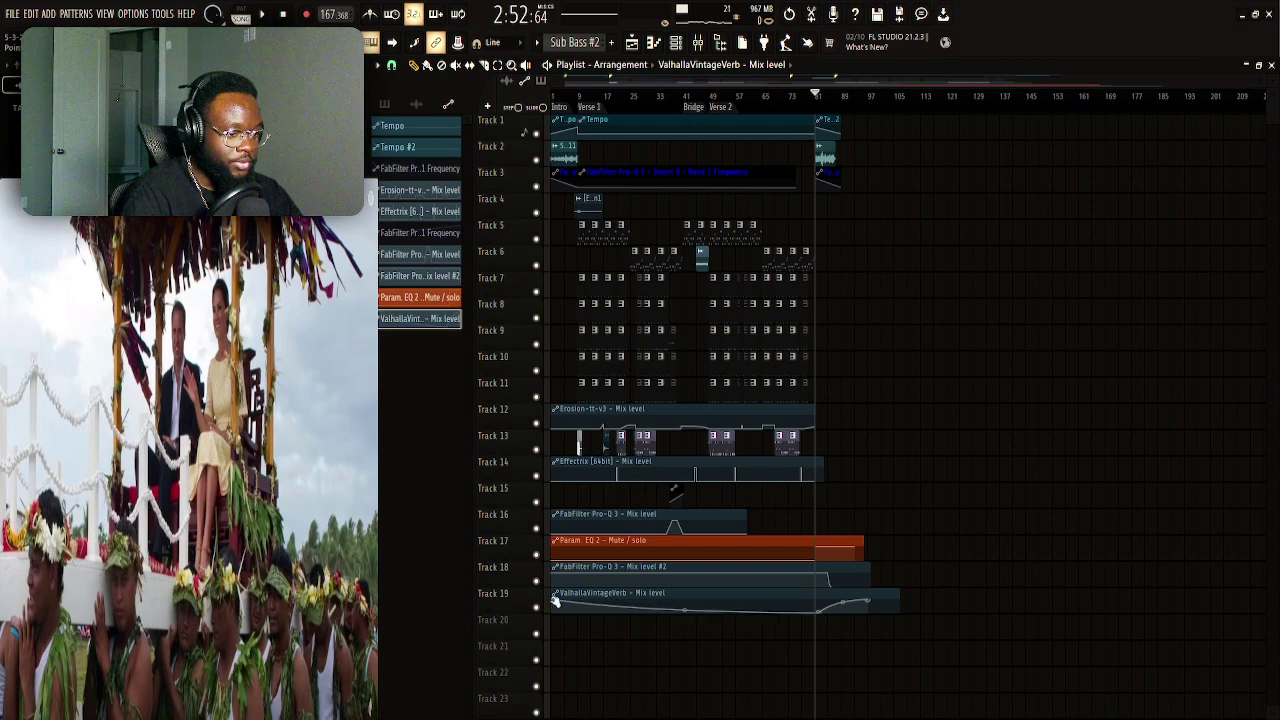
Adjust the Track 19 reverb ramp to run from about bar 82 to bar 91 while playing the outro
key("space")
scroll(849, 86, "up", 4)
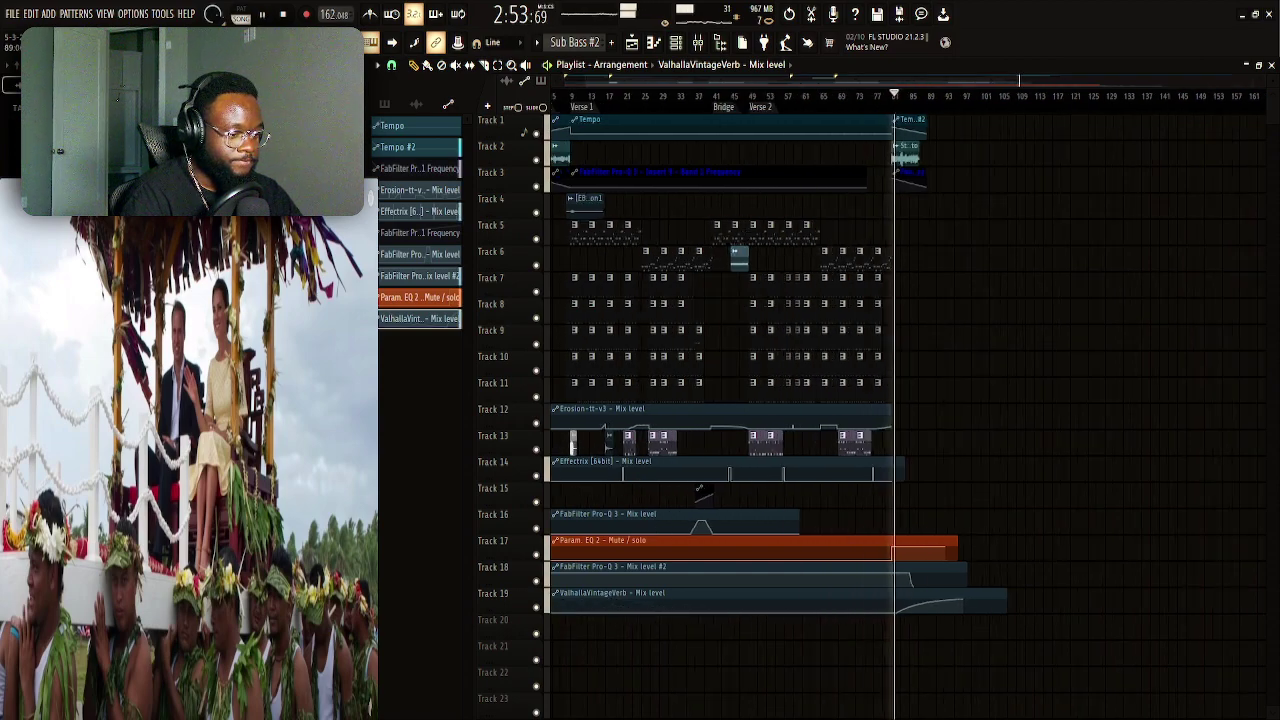
scroll(849, 86, "up", 2)
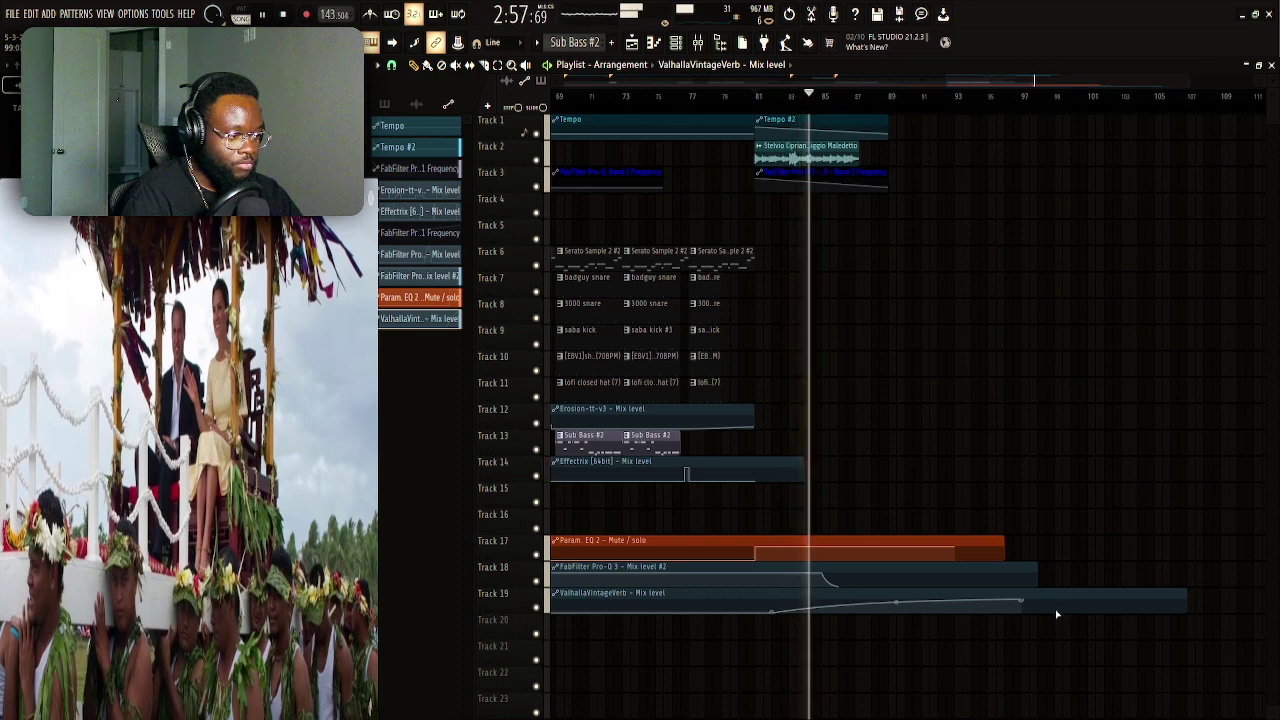
left_click_drag(1022, 600, 921, 545)
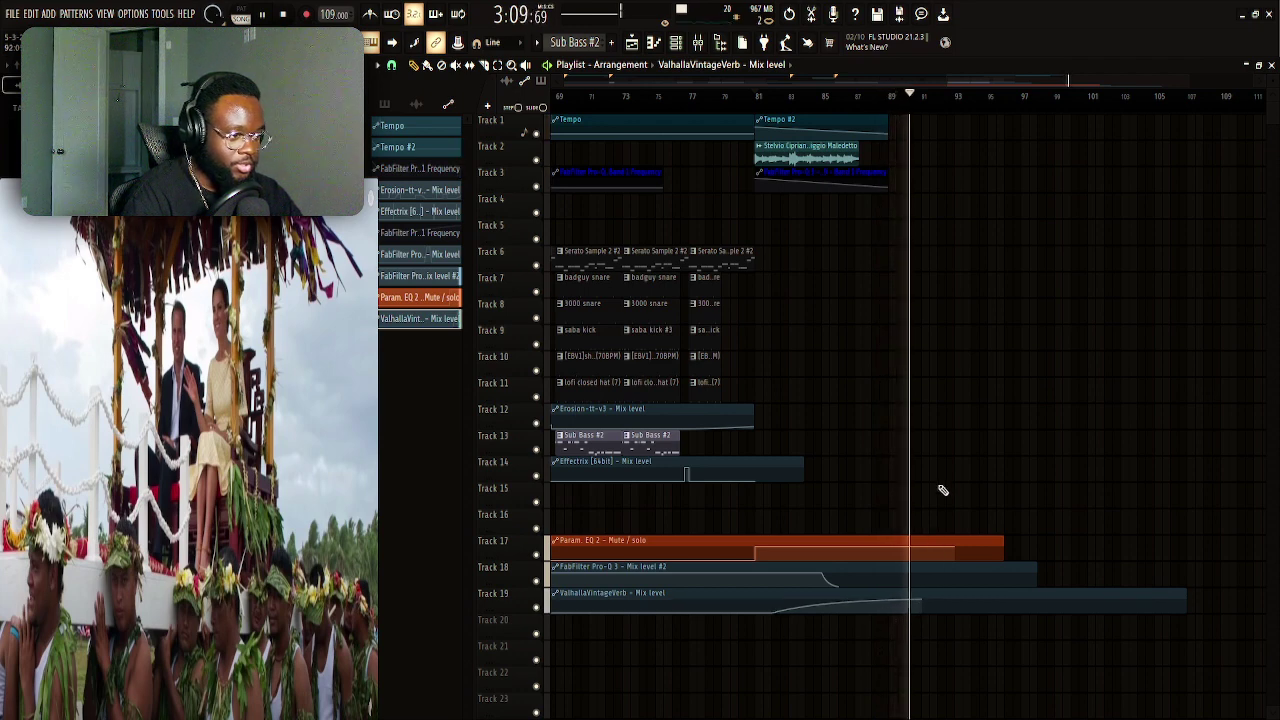
key("space")
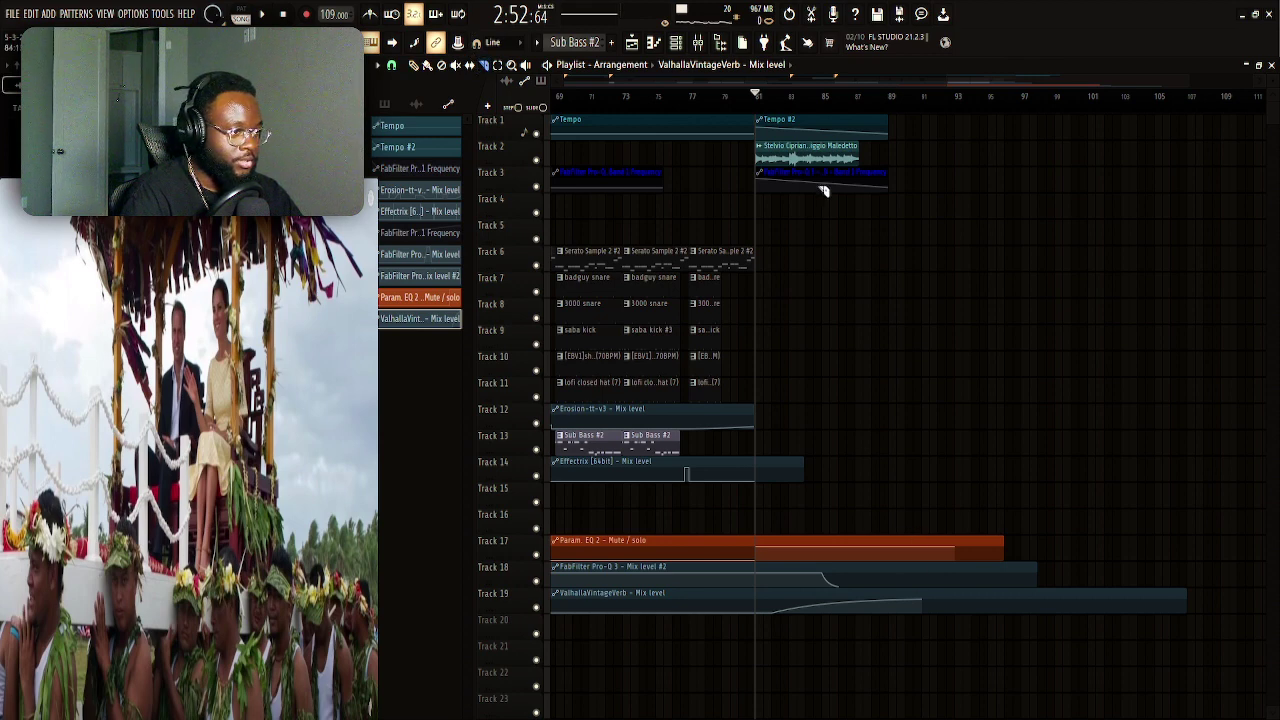
Trim the automation clips on Tracks 17 to 19 to end at bar 91, and add an "Outro" marker at bar 81
left_click_drag(918, 493, 921, 493)
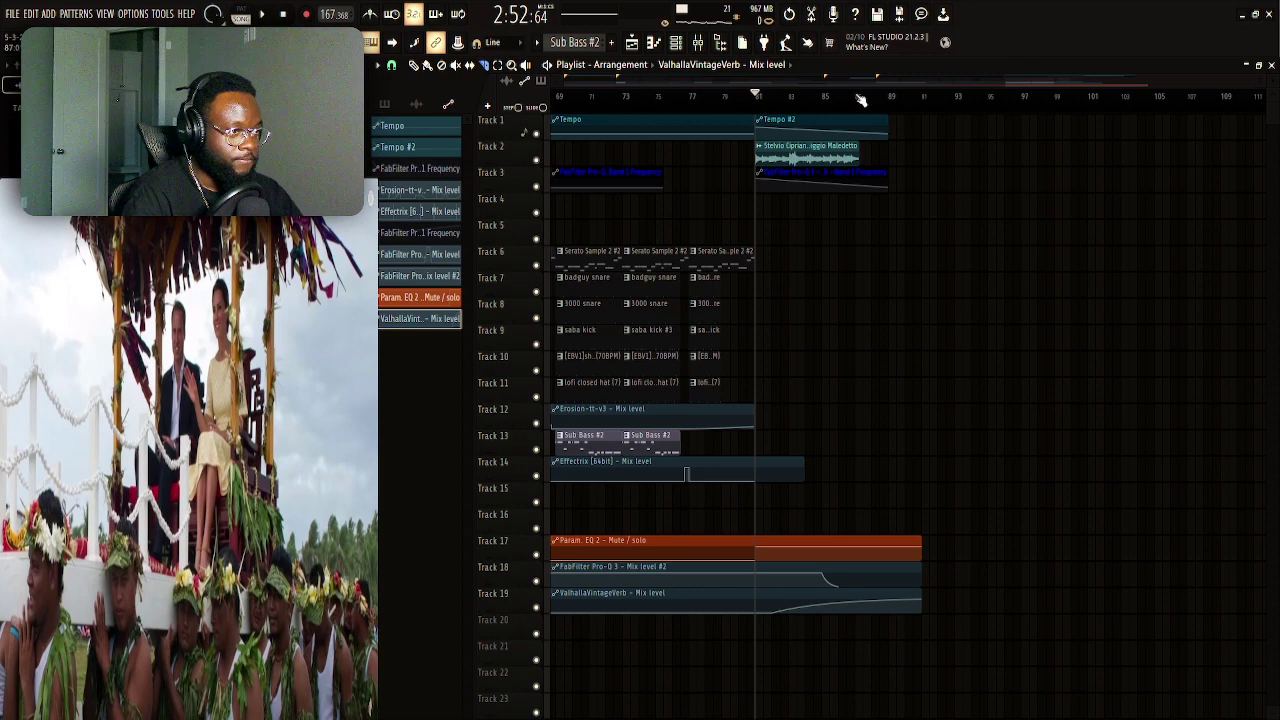
scroll(860, 98, "down", 2)
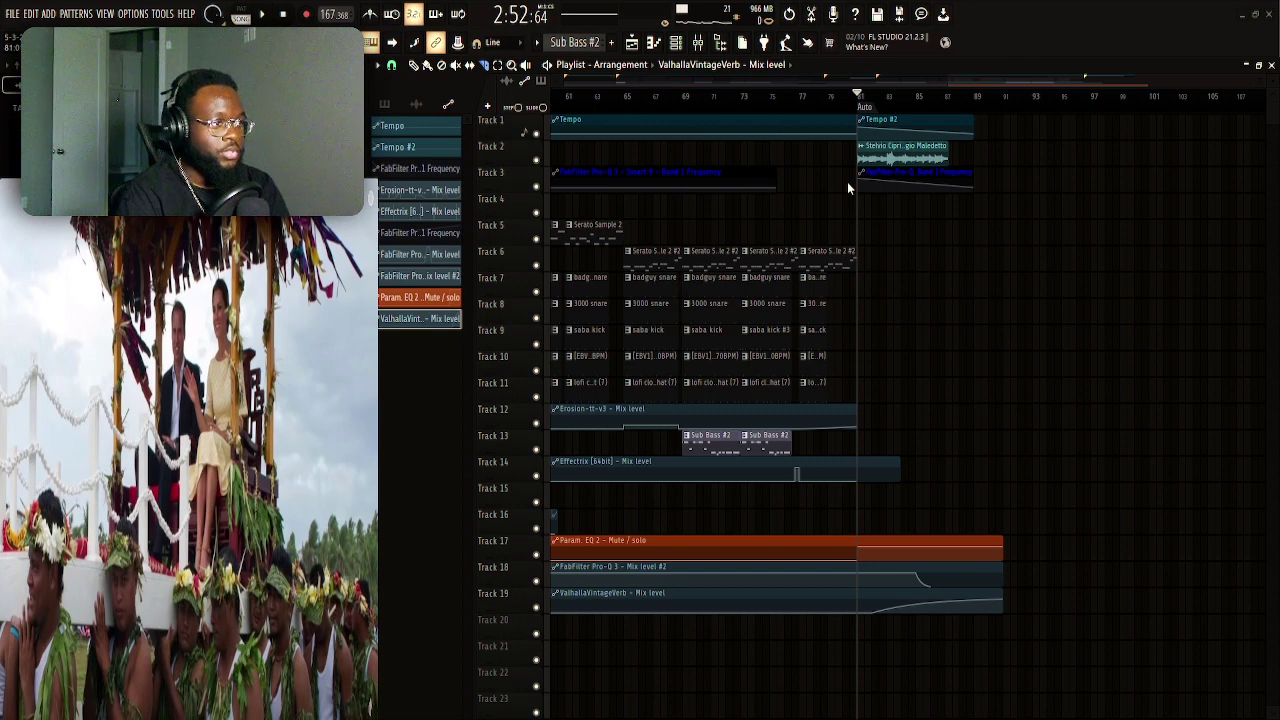
left_click_drag(975, 98, 1005, 112)
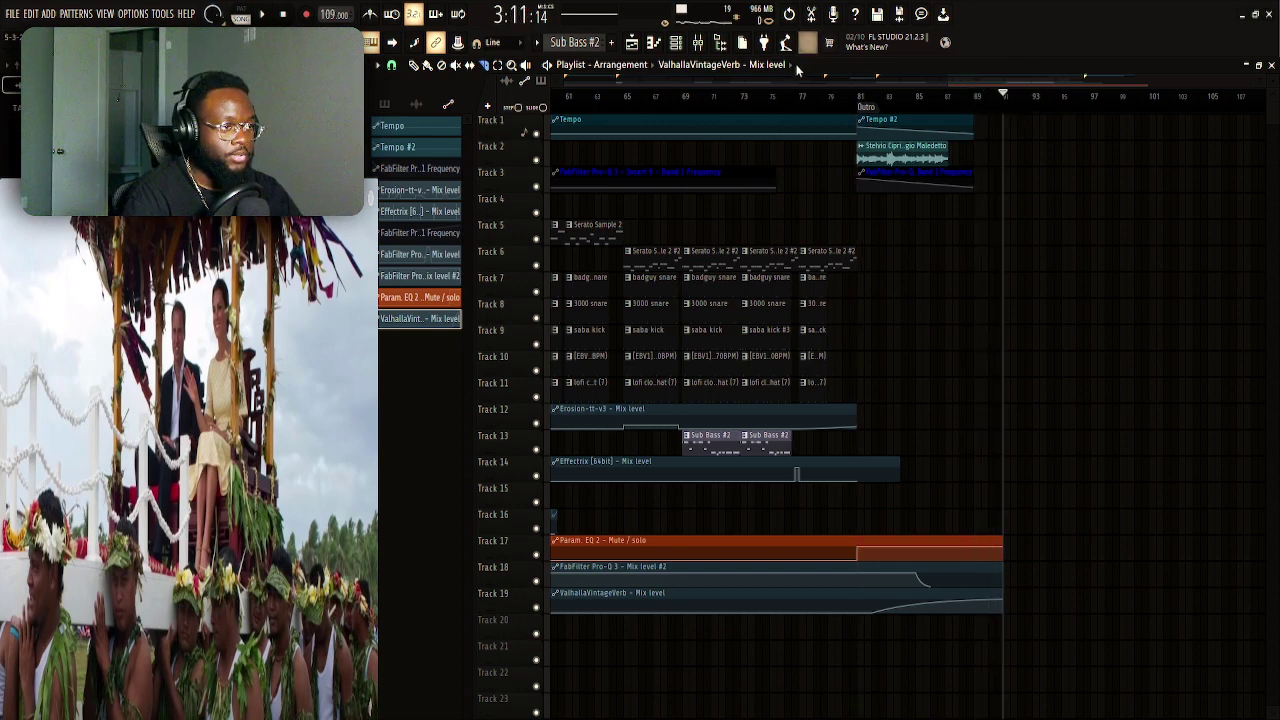
Play the arrangement from bar 1 to audition the intro
scroll(800, 100, "down", 5)
left_click(800, 97)
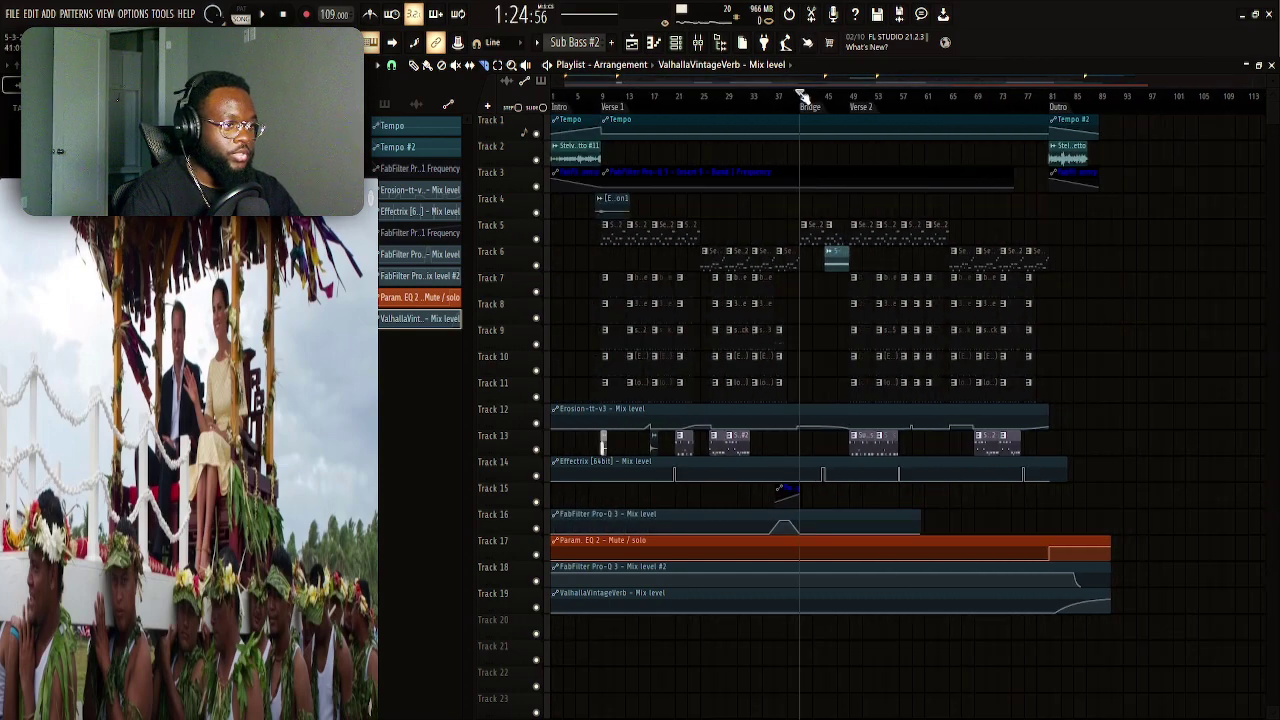
left_click(557, 97)
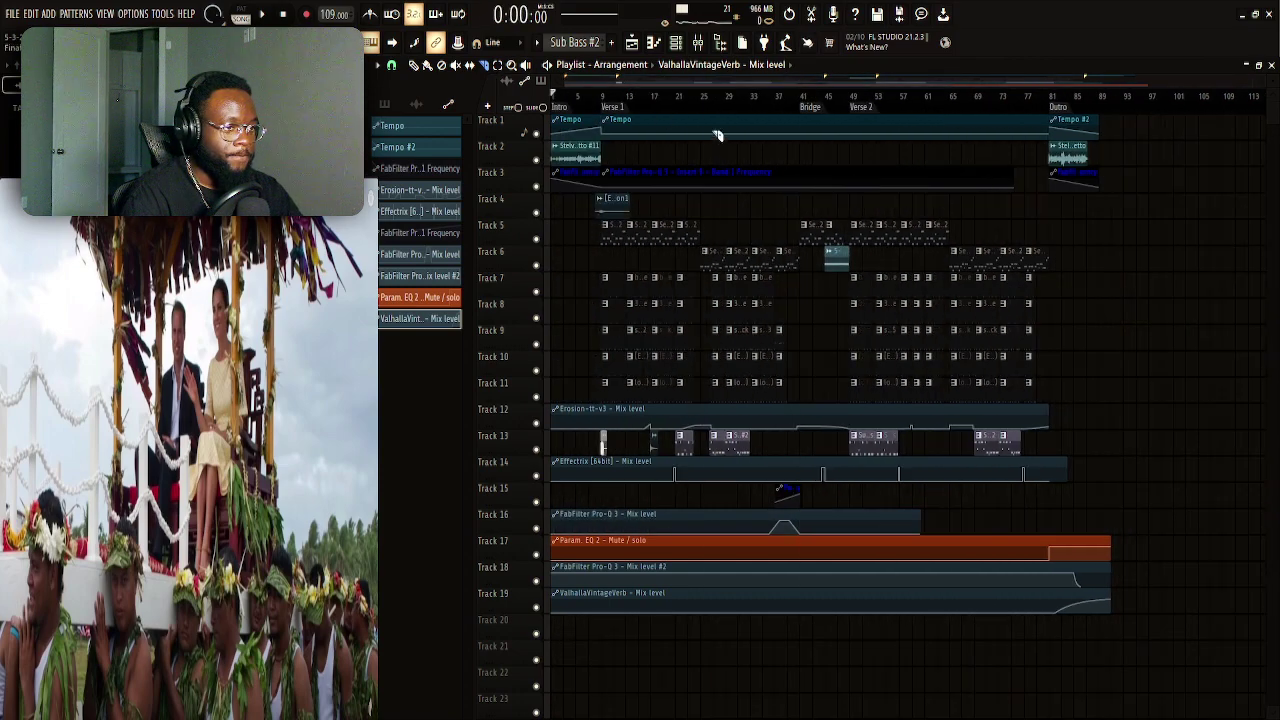
scroll(716, 138, "up", 4)
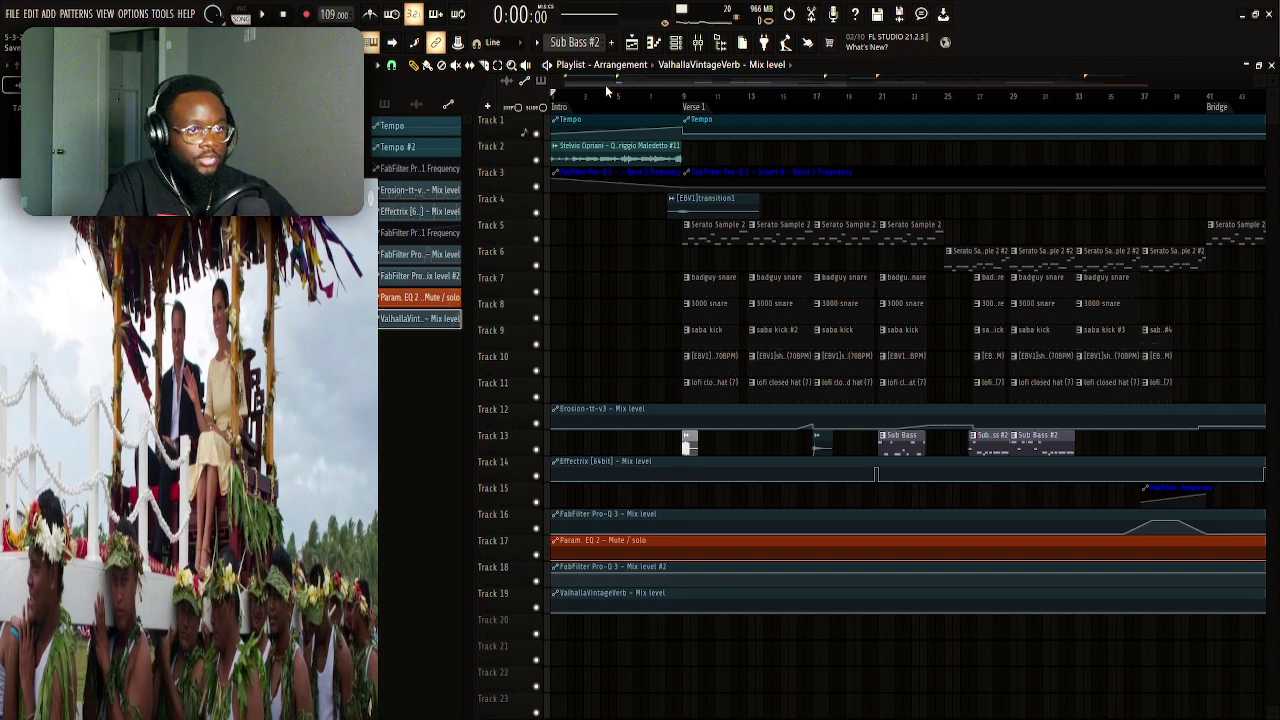
key("space")
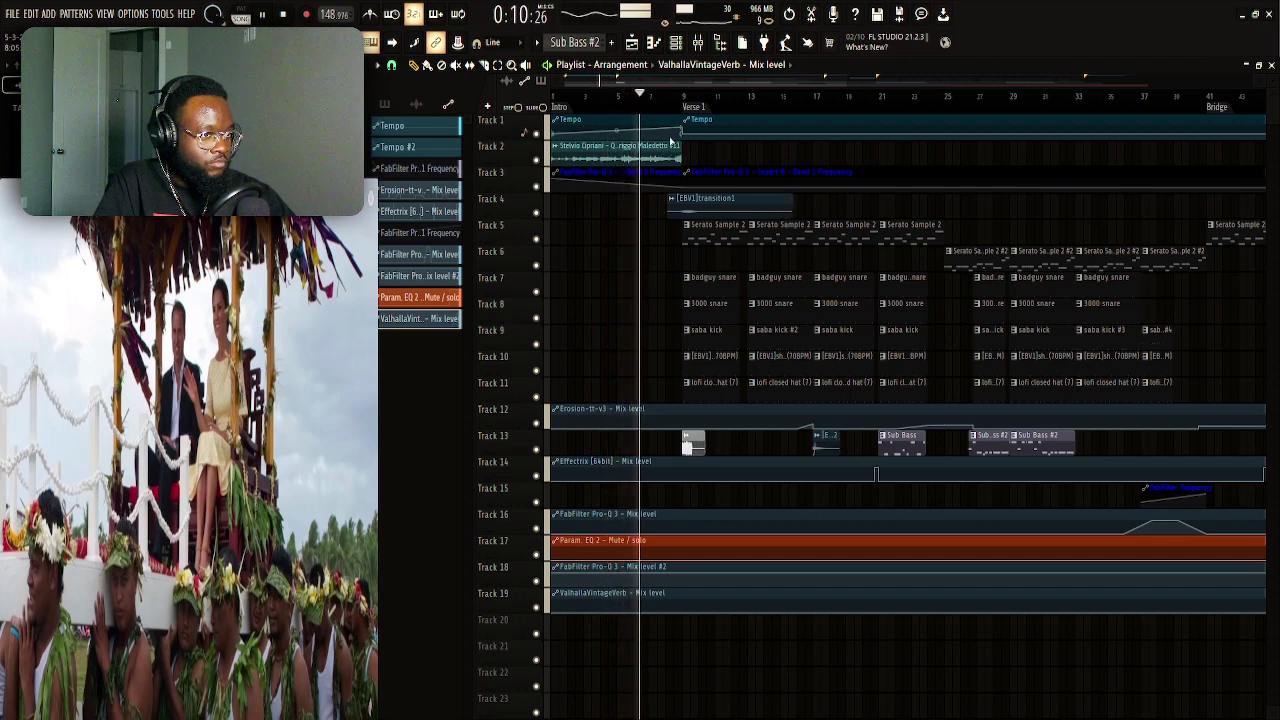
key("space")
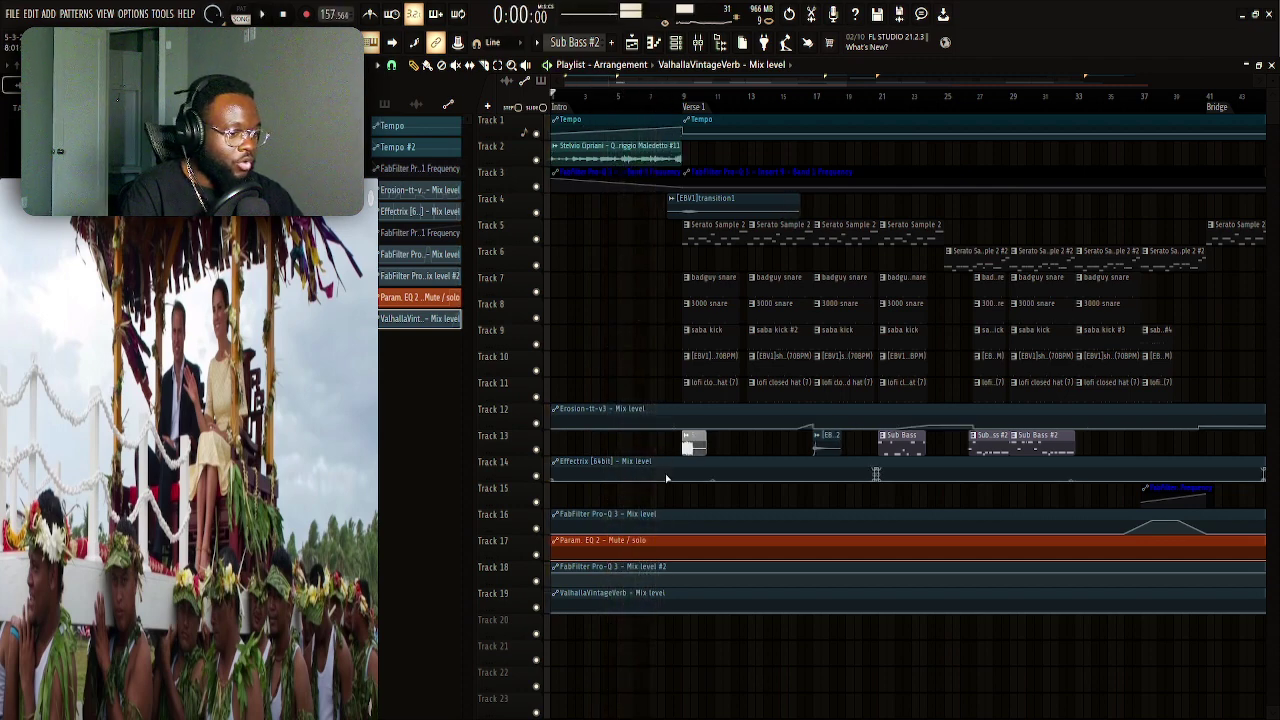
Examine the outro automation on Tracks 17 to 19 and replay the start of the intro
scroll(619, 410, "right", 10)
scroll(620, 440, "down", 3)
left_click_drag(857, 486, 836, 640)
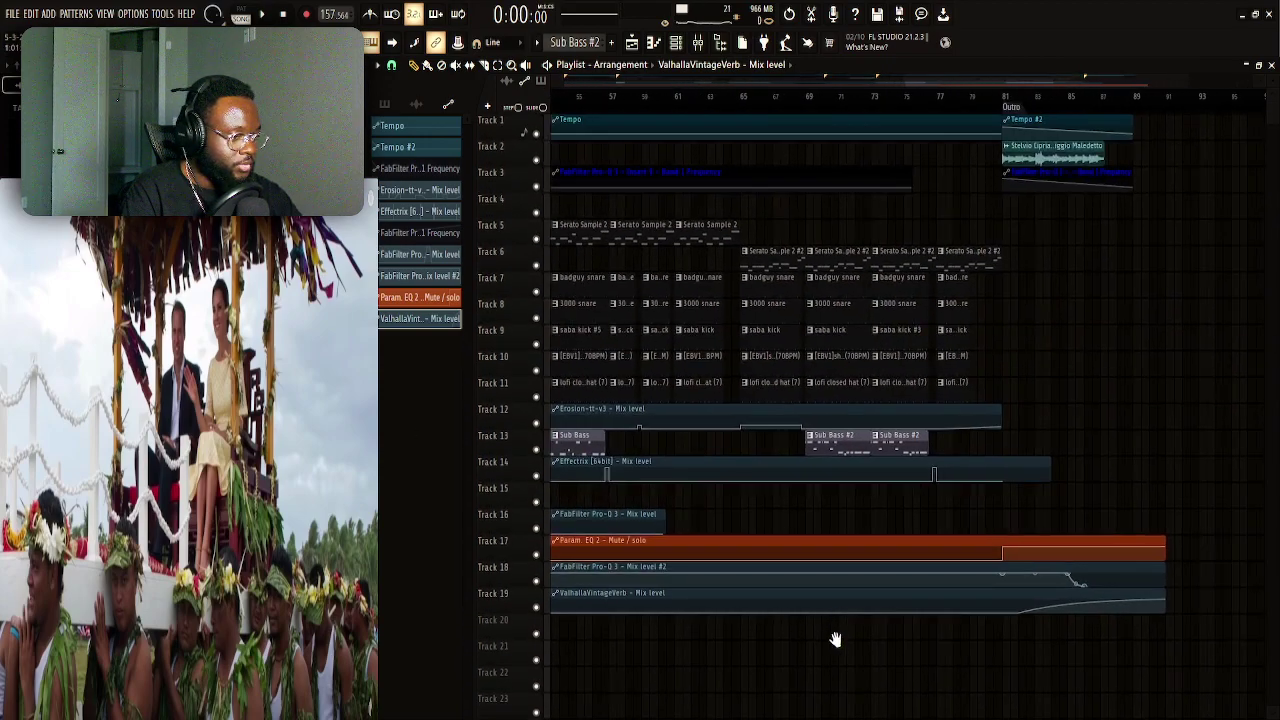
scroll(836, 640, "left", 10)
scroll(838, 514, "left", 3)
key("space")
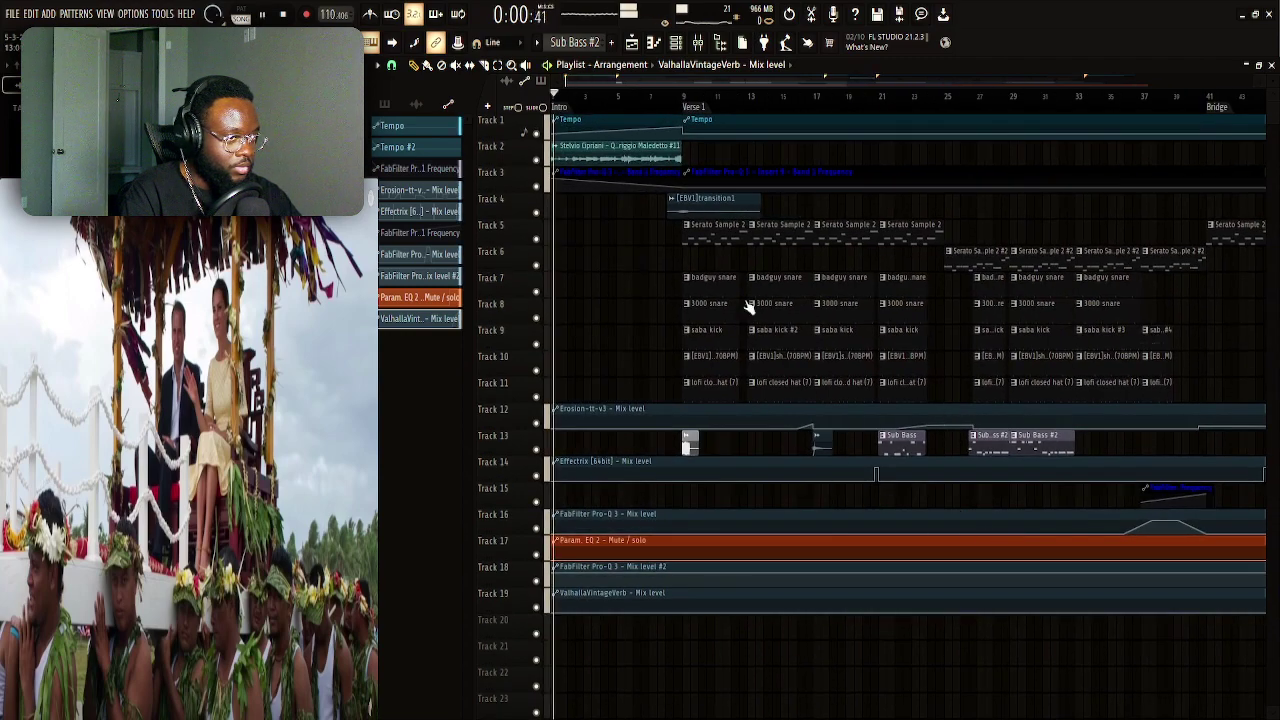
key("space")
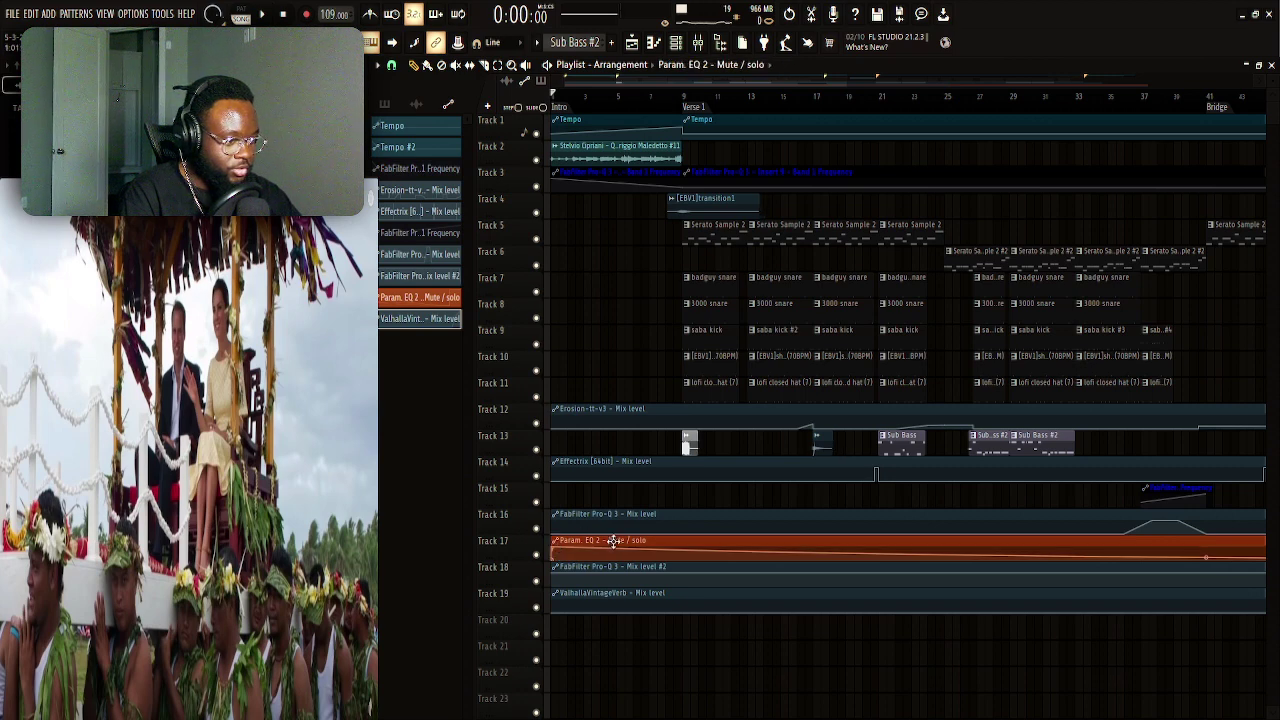
Try adjusting the Track 17 EQ mute automation in the intro, and enable FabFilter Pro-Q 3 on Insert 9 during playback
left_click_drag(659, 557, 684, 548)
key("space")
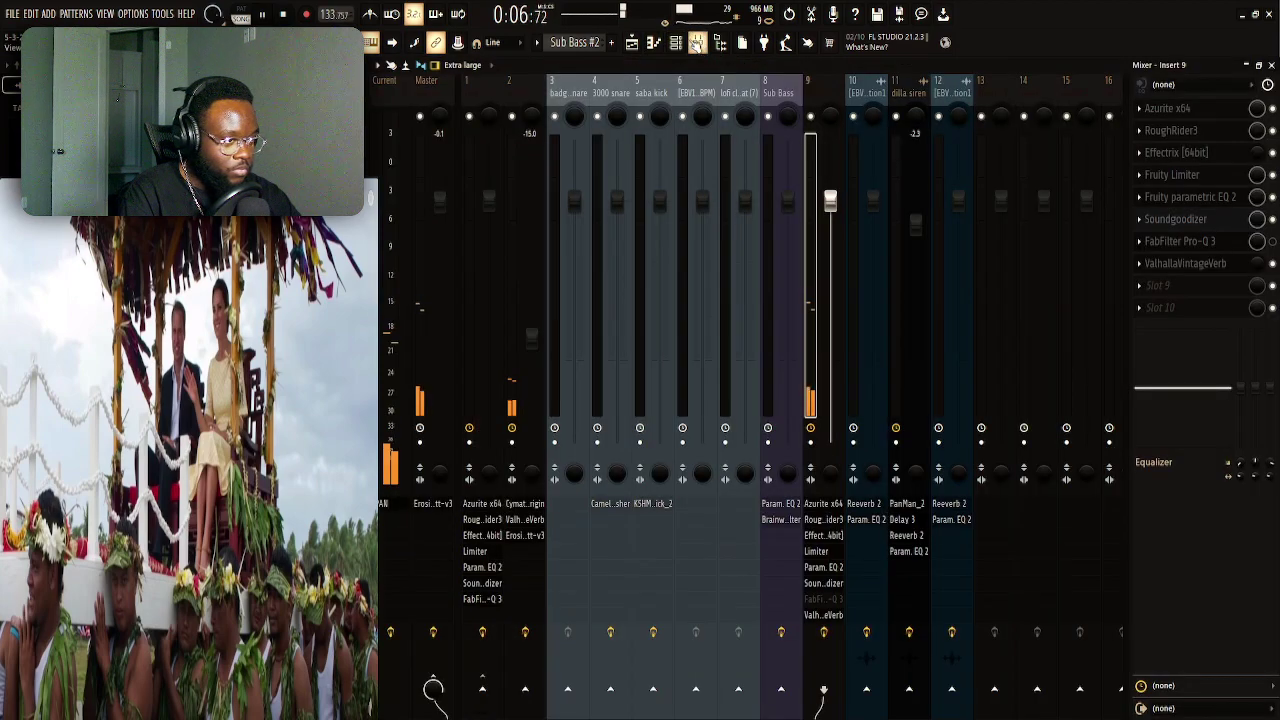
left_click(698, 42)
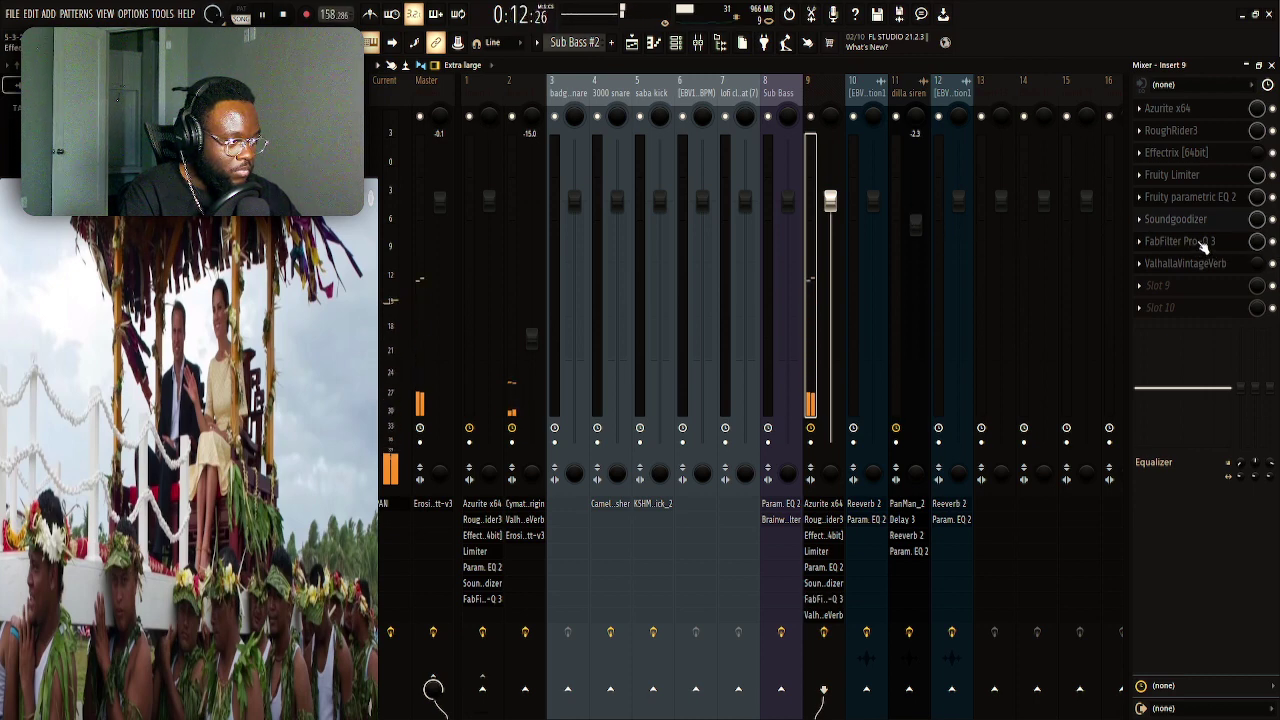
left_click(630, 44)
key("space")
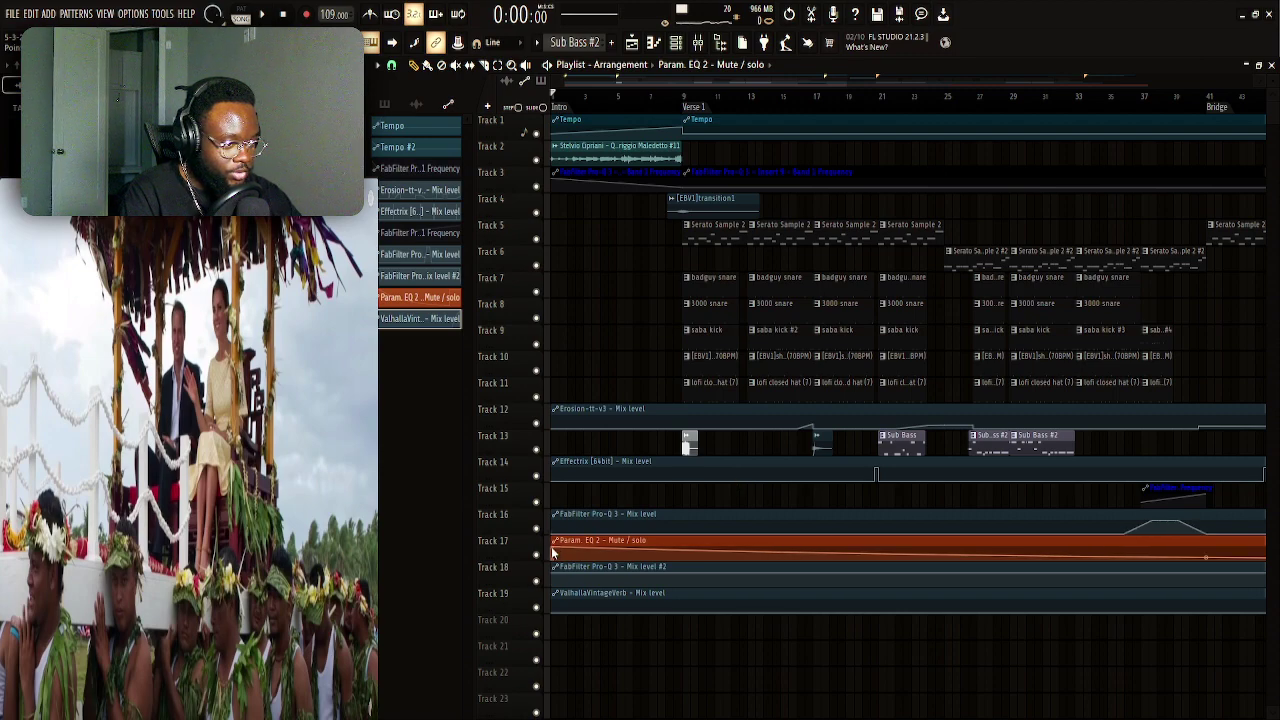
Flatten the Track 17 EQ mute automation at its low level across the intro, and check FabFilter Pro-Q 3 on Insert 9 during playback
key("space")
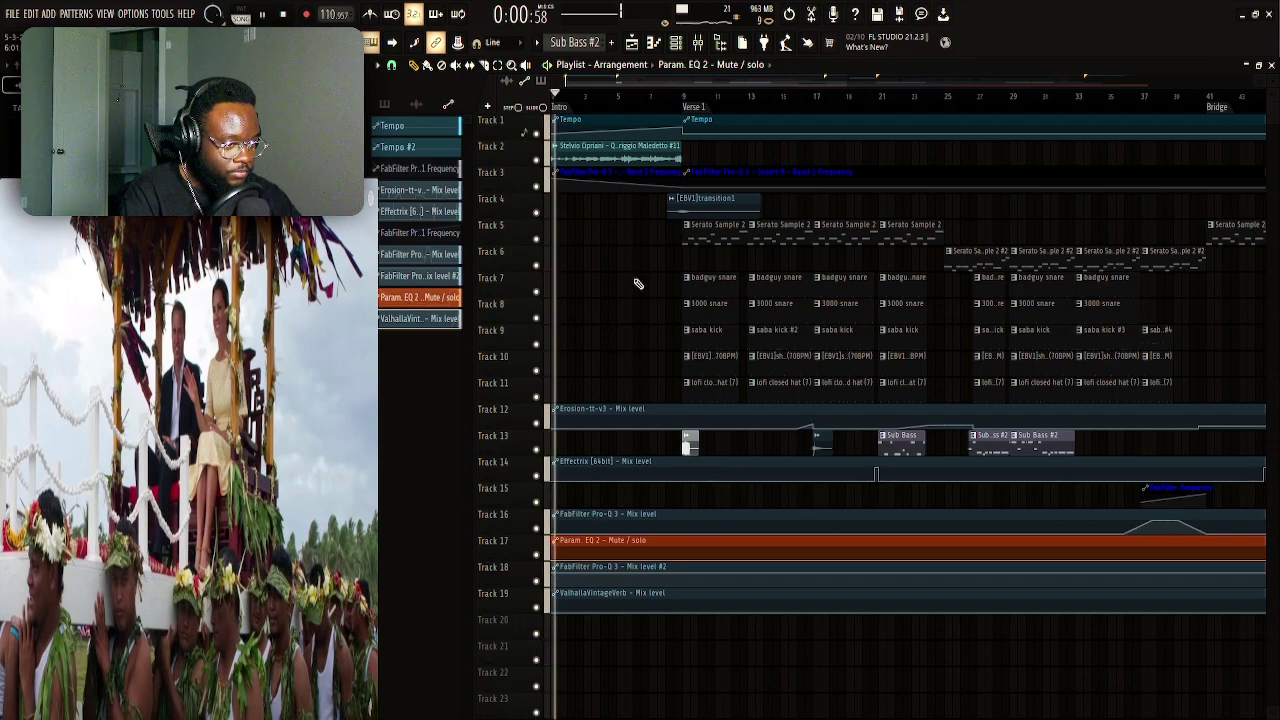
left_click(697, 42)
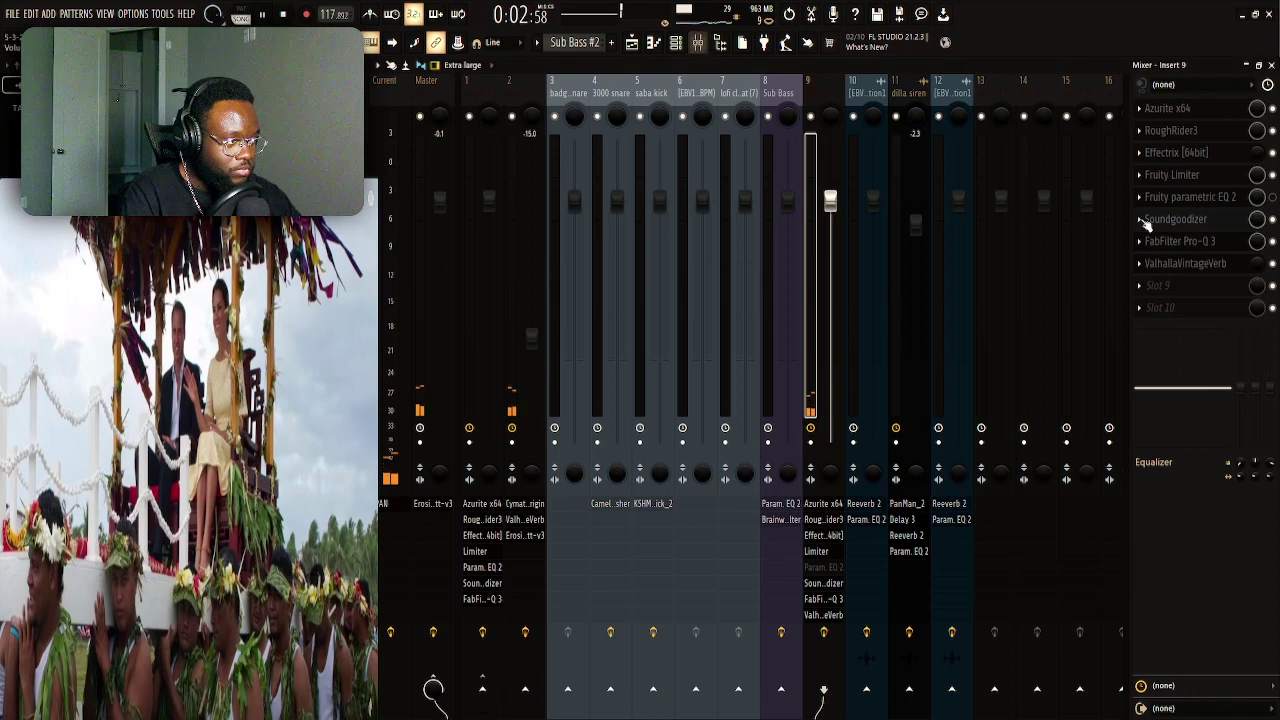
left_click(1200, 241)
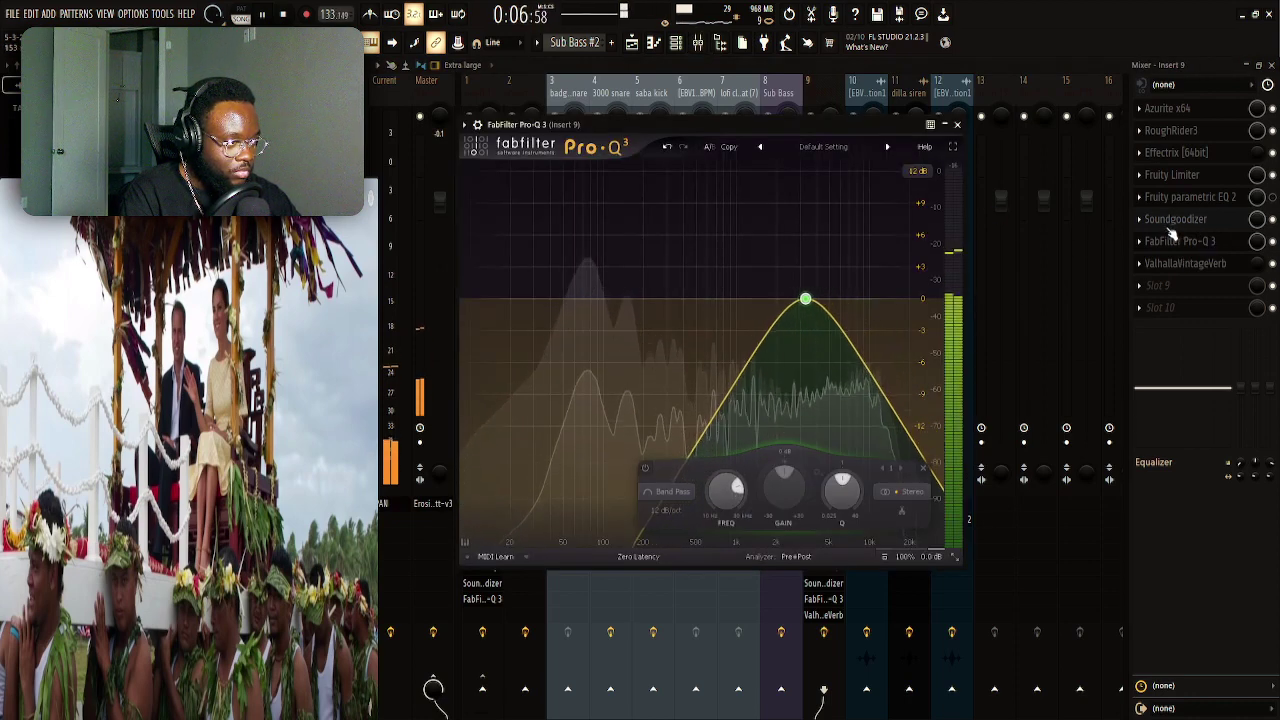
left_click(676, 43)
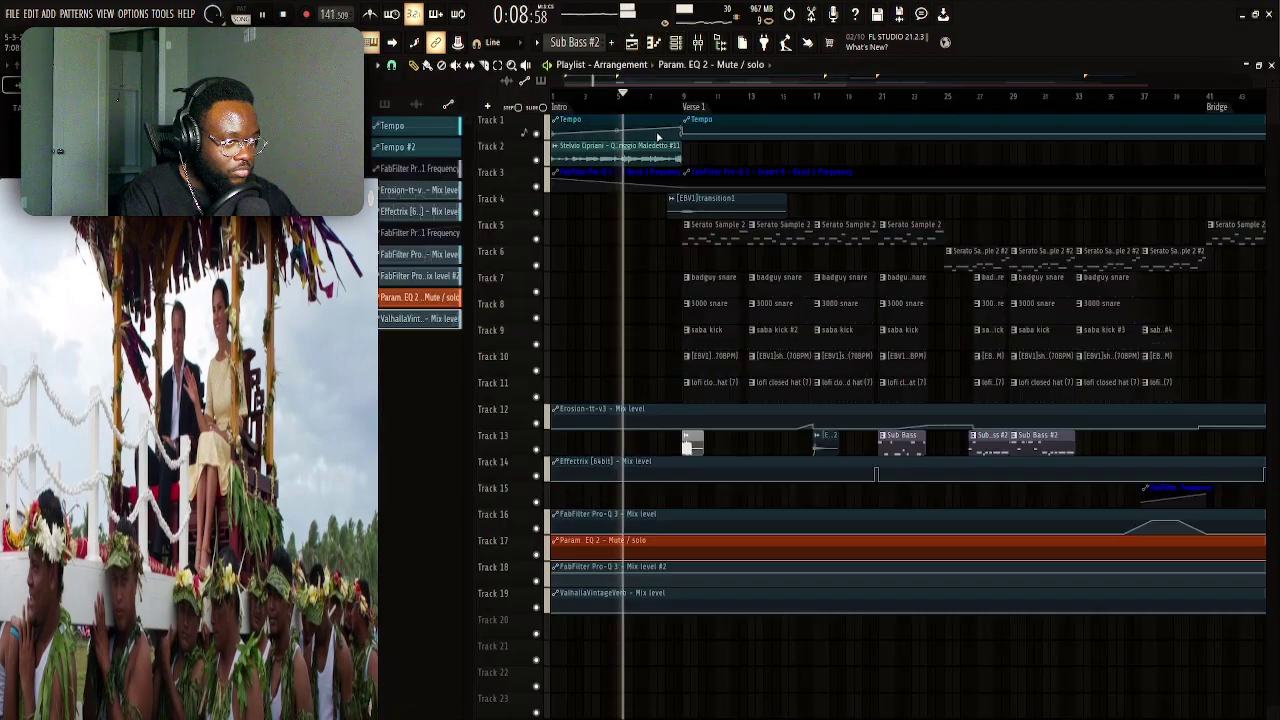
Make the intro sample clip on Track 2 unique and raise its gain, auditioning it from bar 1
scroll(724, 118, "down", 5)
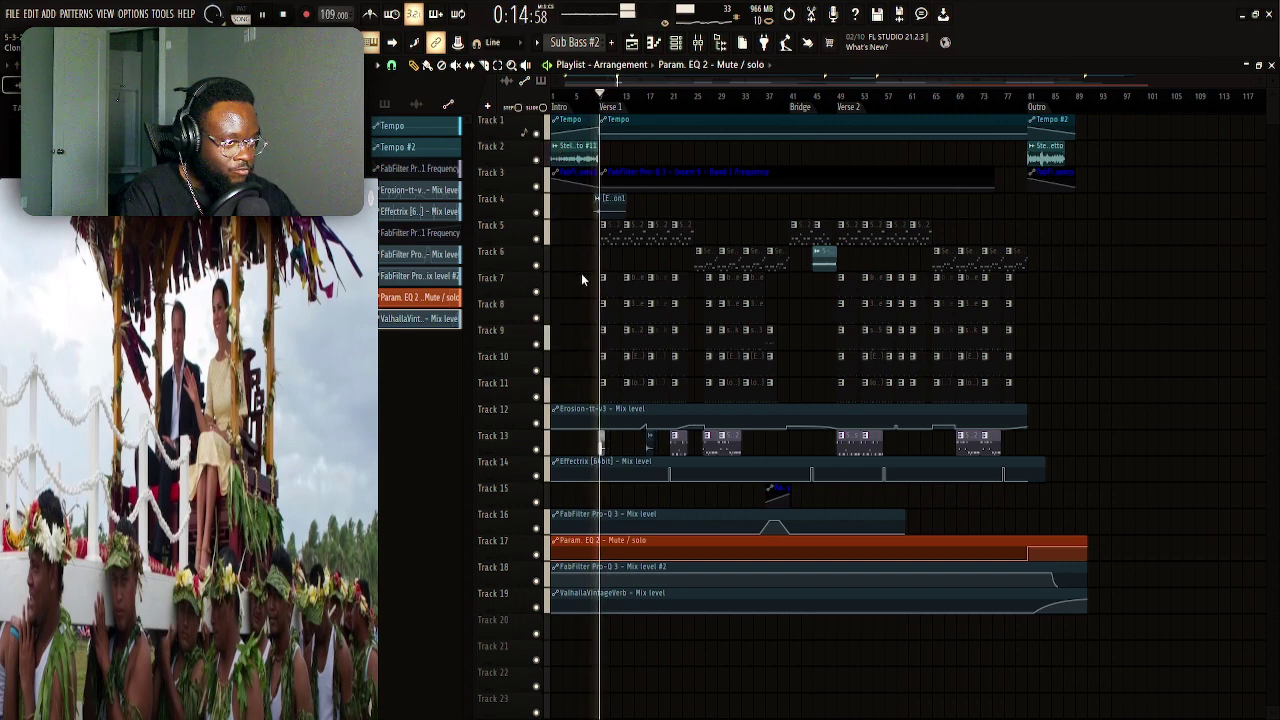
key("space")
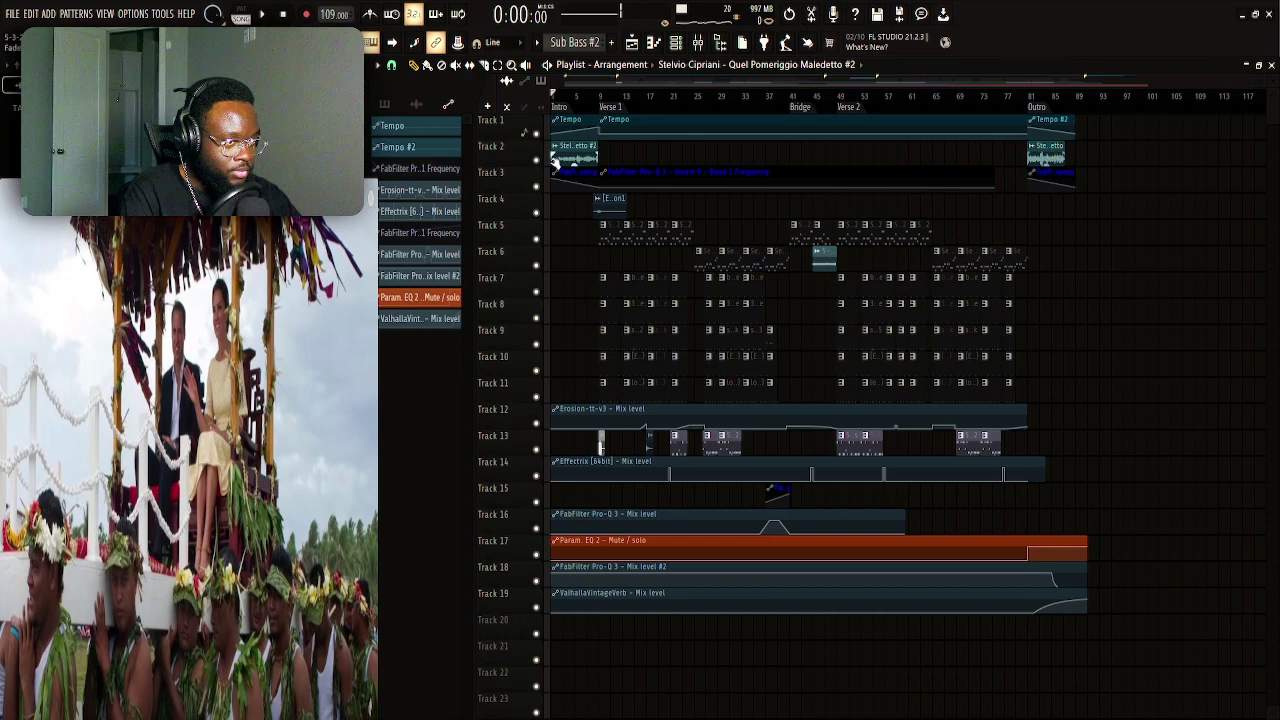
scroll(556, 172, "up", 5)
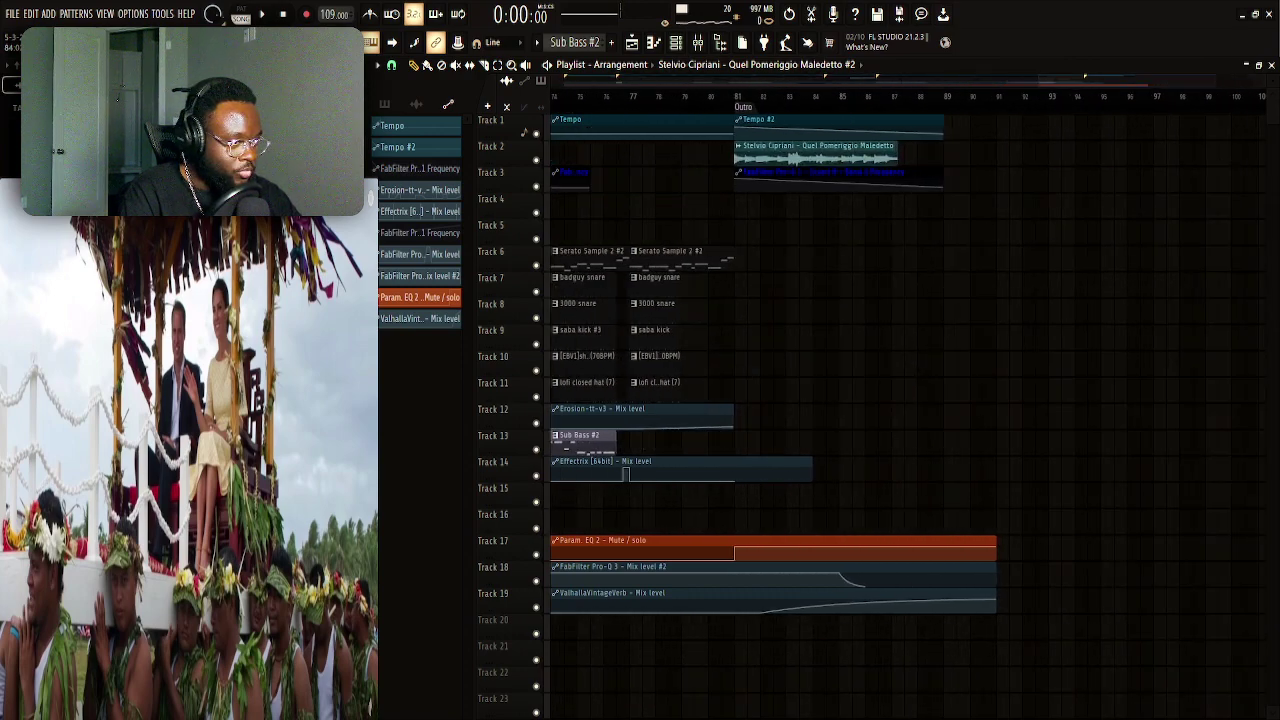
scroll(556, 172, "up", 2)
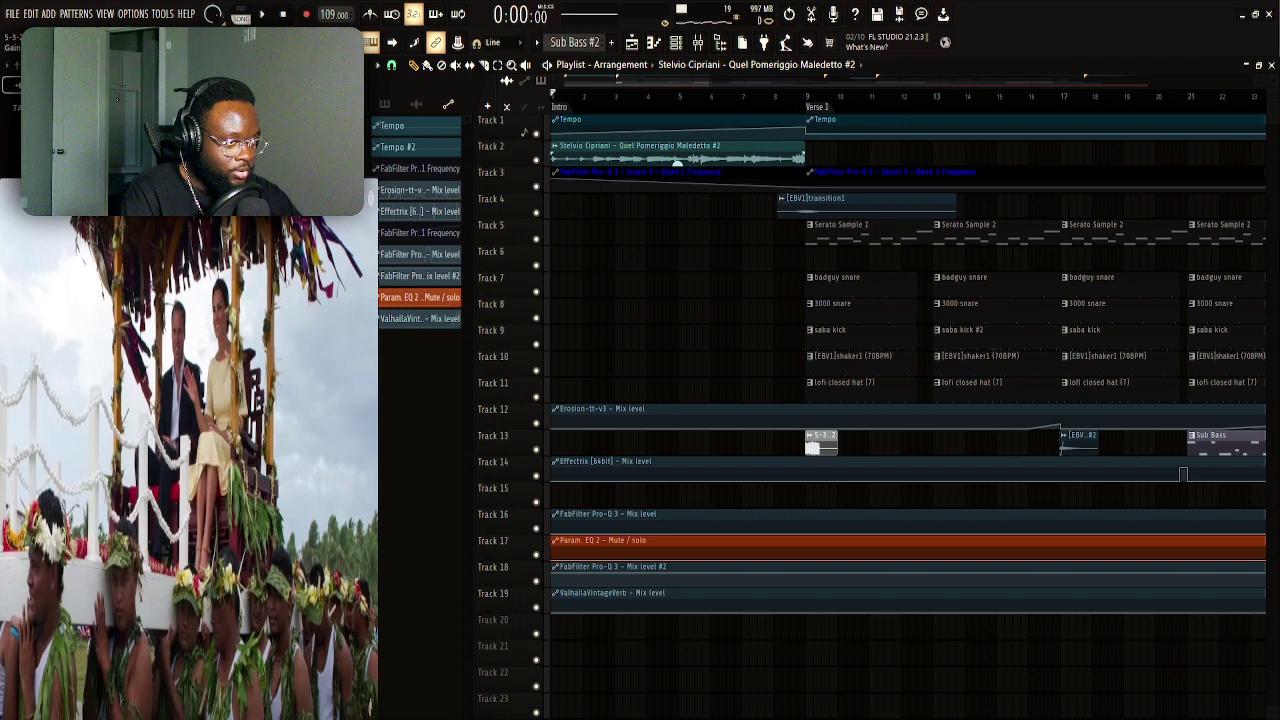
key("space")
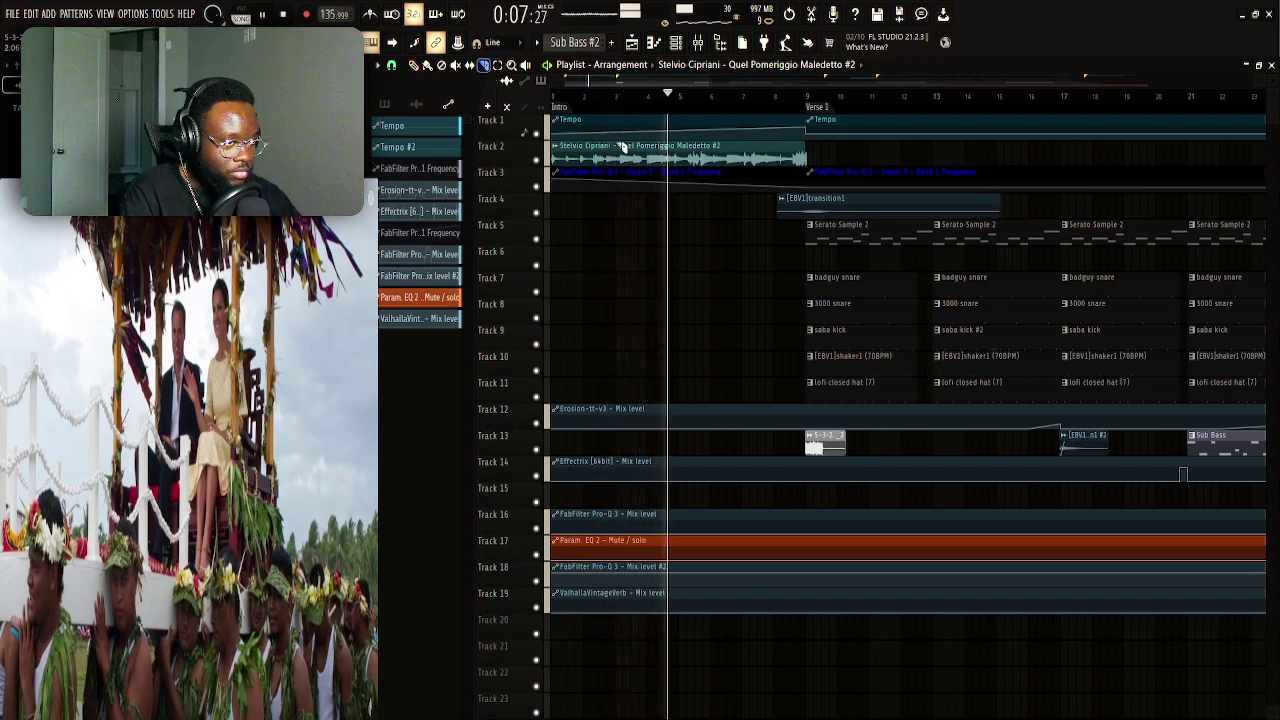
Split the intro sample clip on Track 2 at about bars 3 and 5, and adjust the slices' gain
left_click(688, 160)
left_click(618, 160)
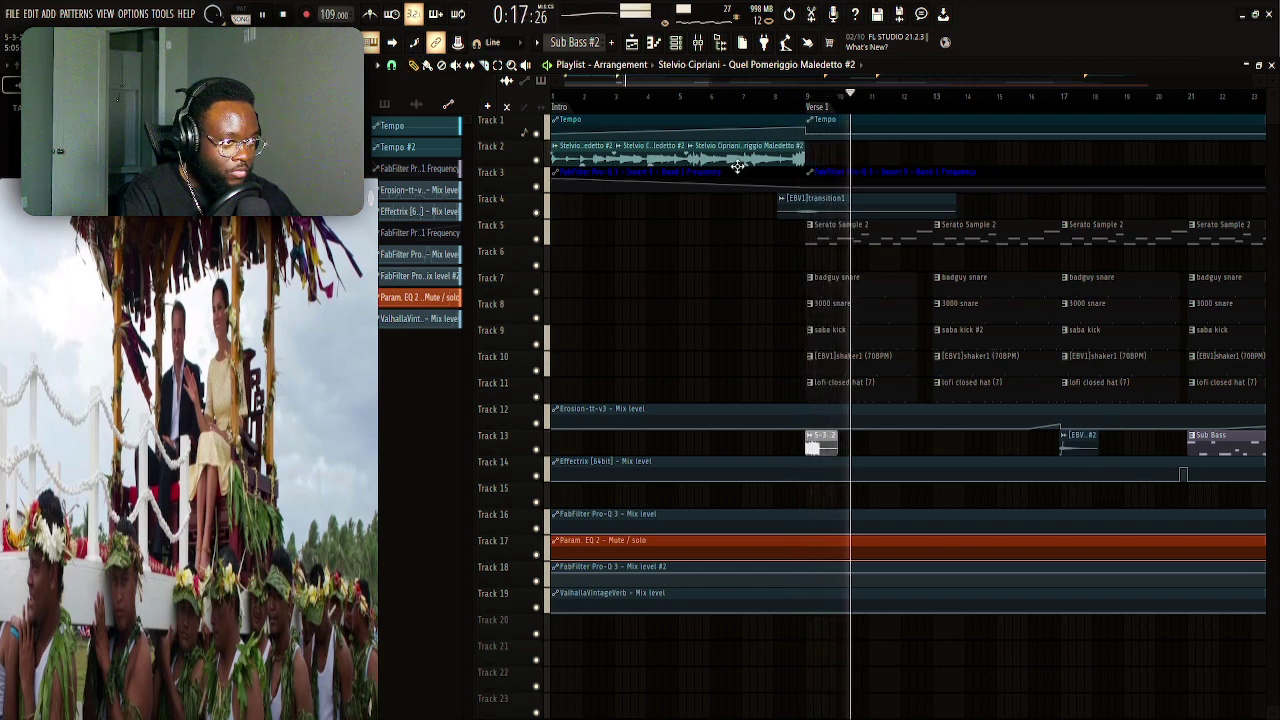
key("space")
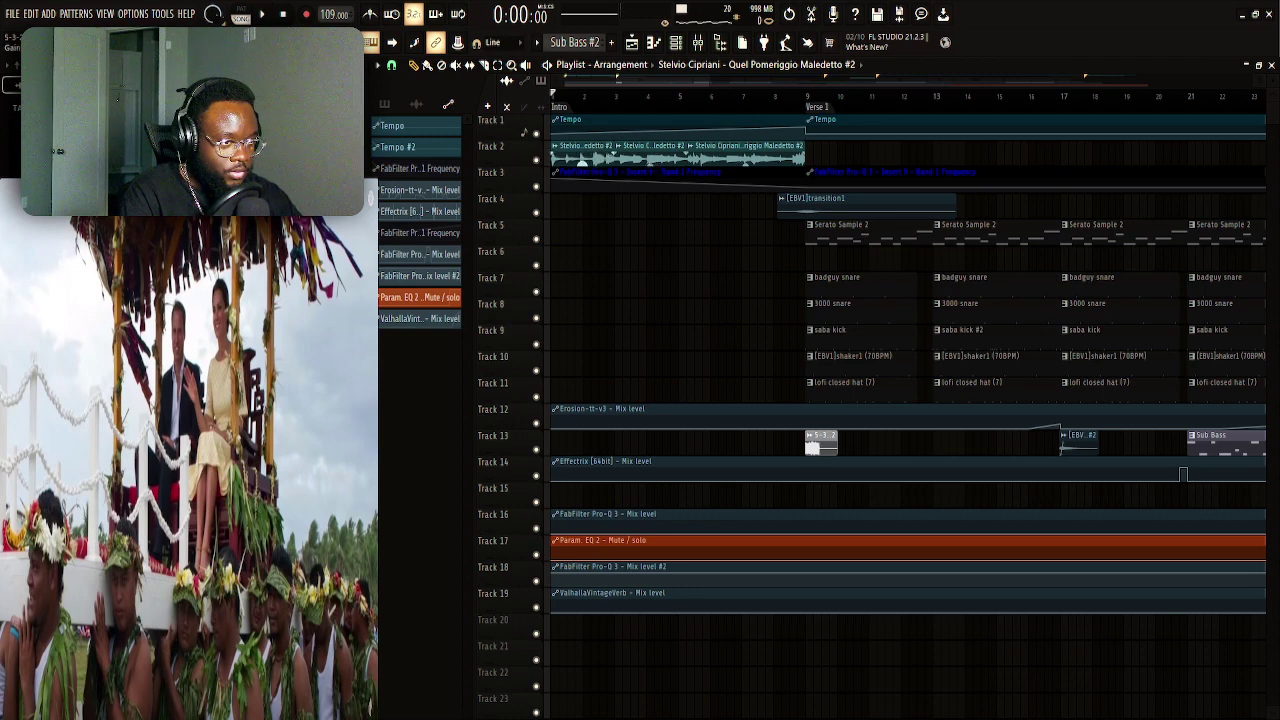
Play the arrangement through to the outro, and make the outro's filter-frequency automation clip on Track 3 unique
key("space")
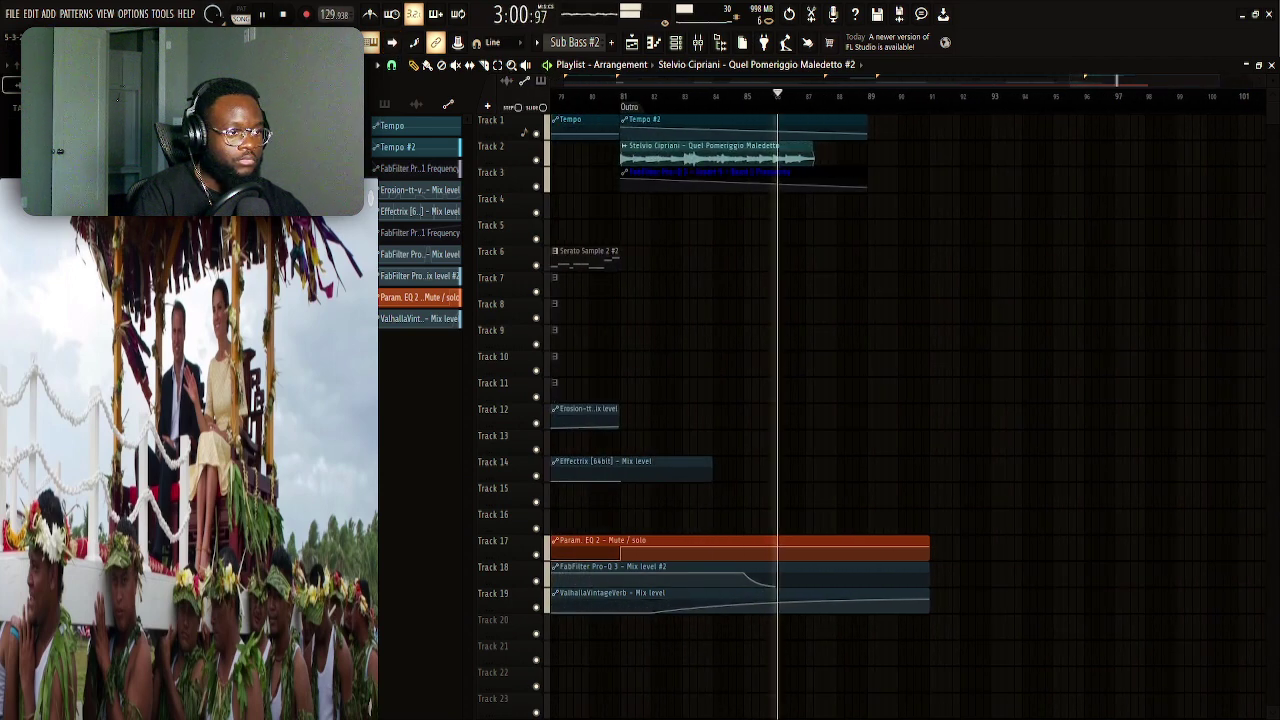
key("space")
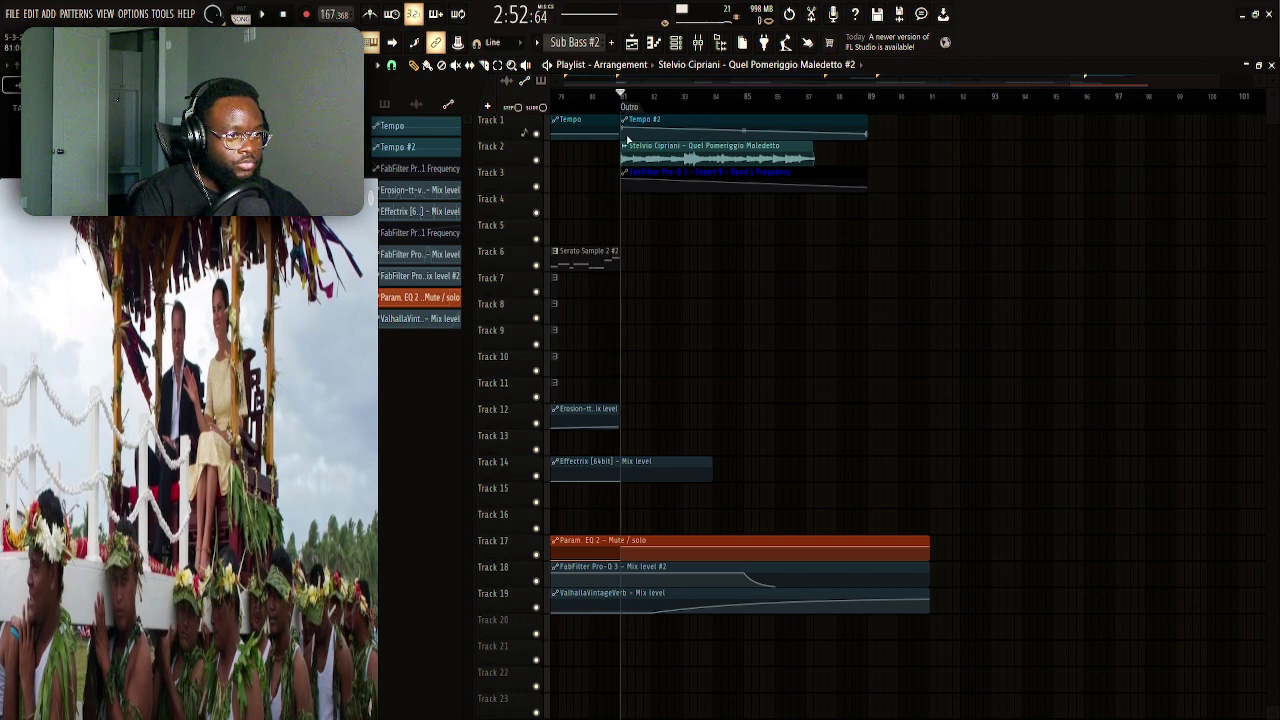
left_click(619, 187)
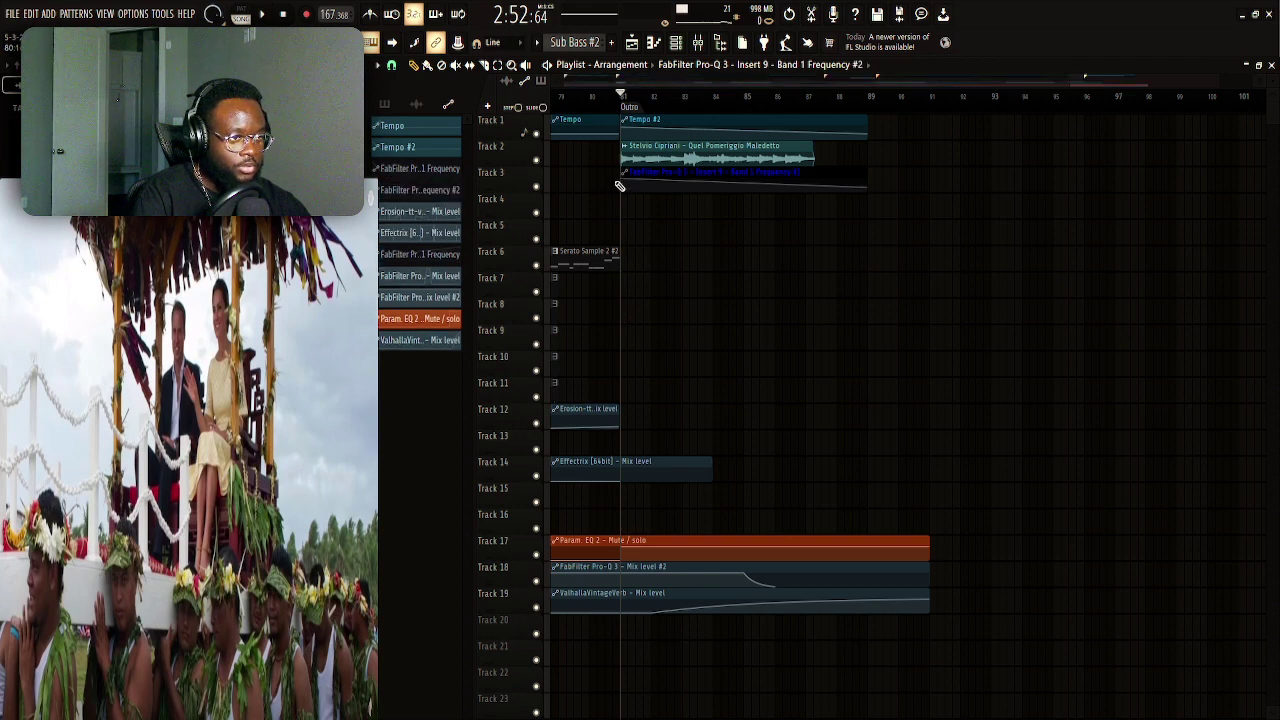
Reshape the FabFilter Pro-Q 3 mix-level fade on Track 18 to fall from about bar 81 to bar 86 while playing the outro
key("space")
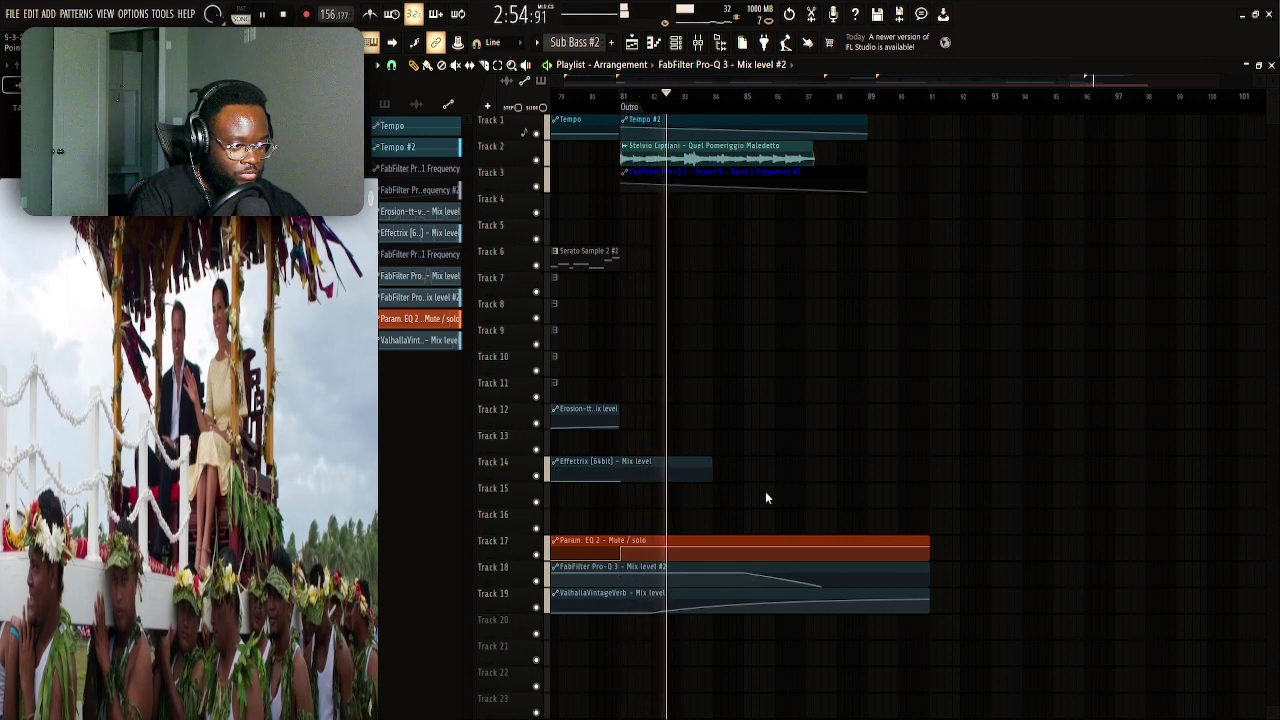
left_click_drag(744, 573, 716, 580)
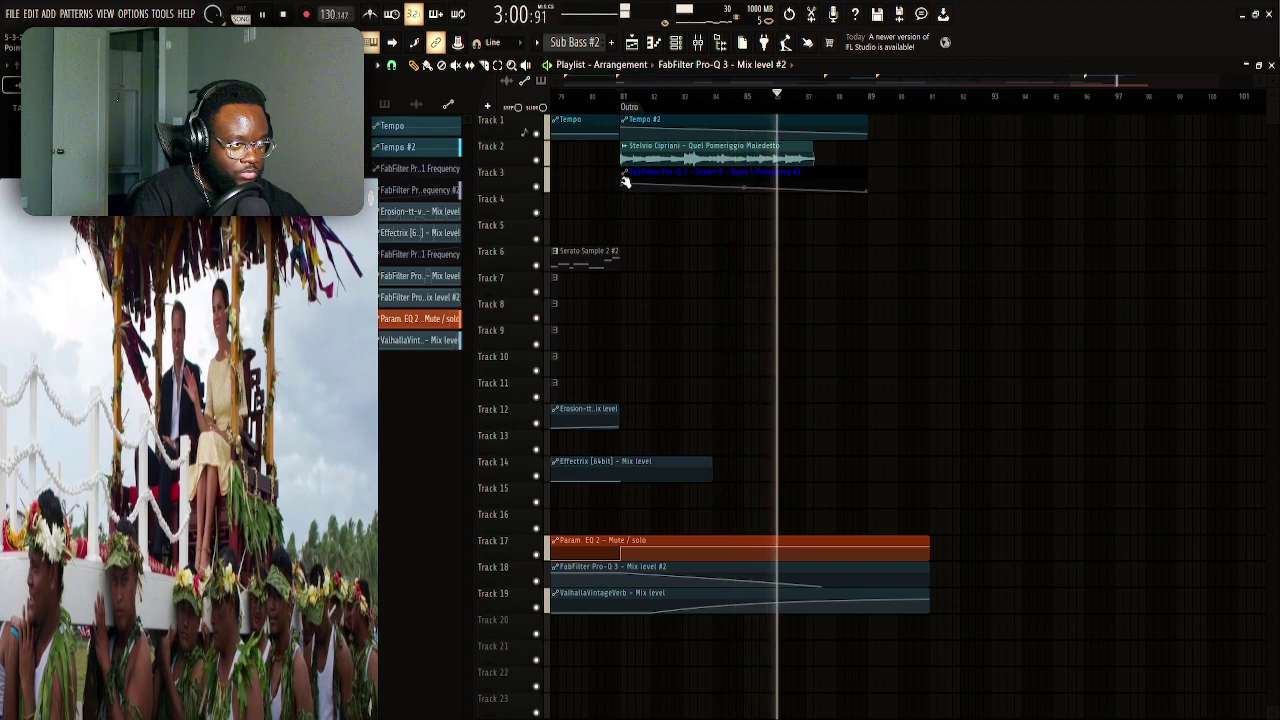
left_click_drag(826, 587, 782, 585)
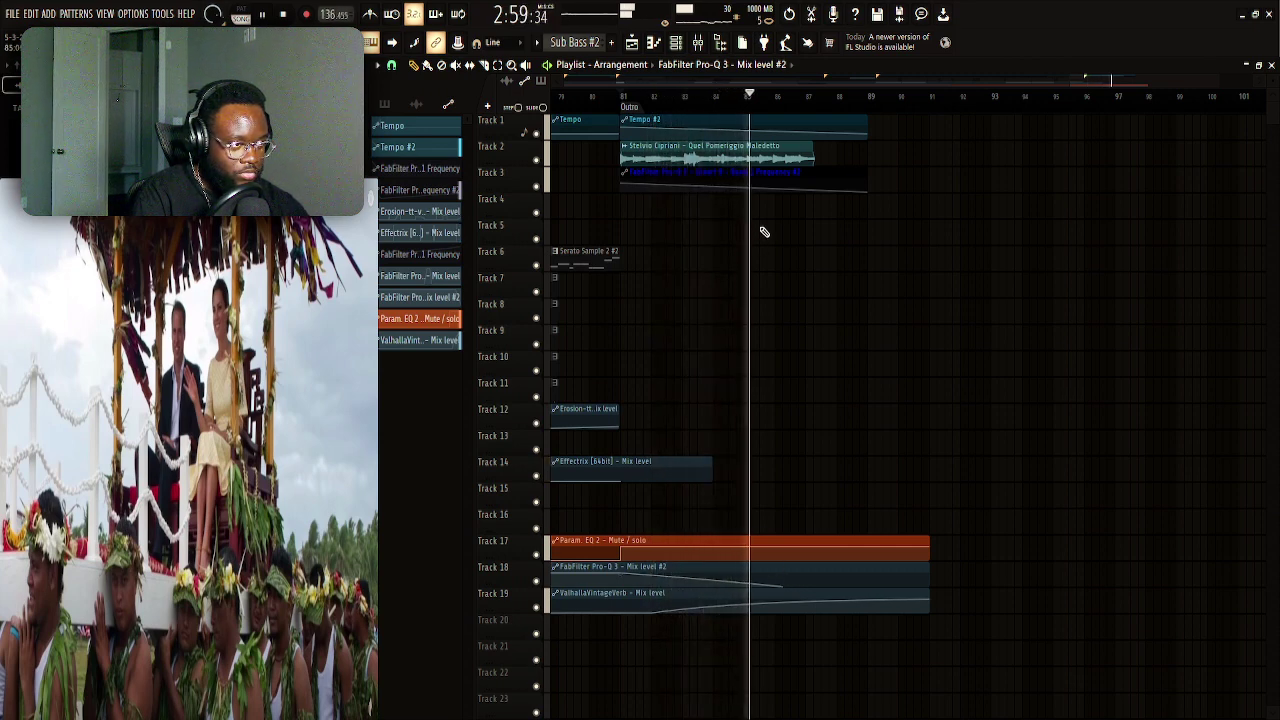
Move the end point of the outro filter-frequency ramp on Track 3 earlier, to just before bar 88, and audition it
left_click_drag(870, 191, 831, 194)
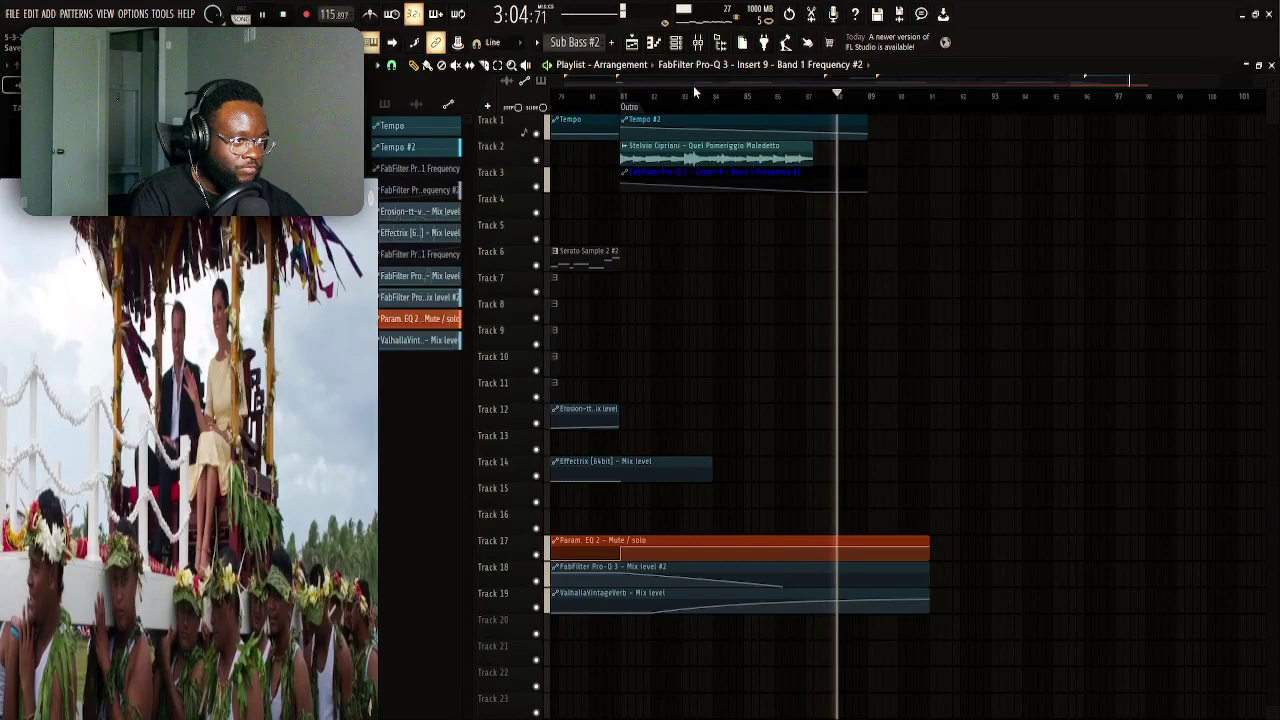
key("space")
scroll(848, 103, "down", 4)
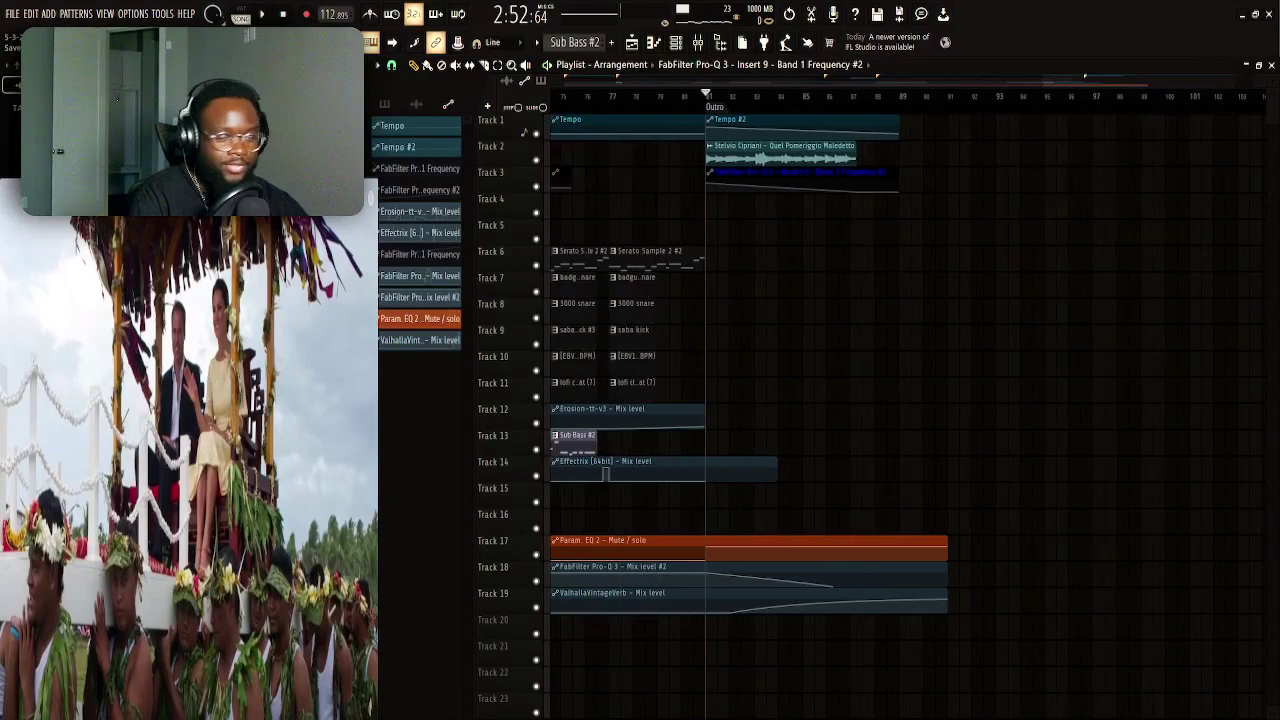
scroll(849, 89, "down", 3)
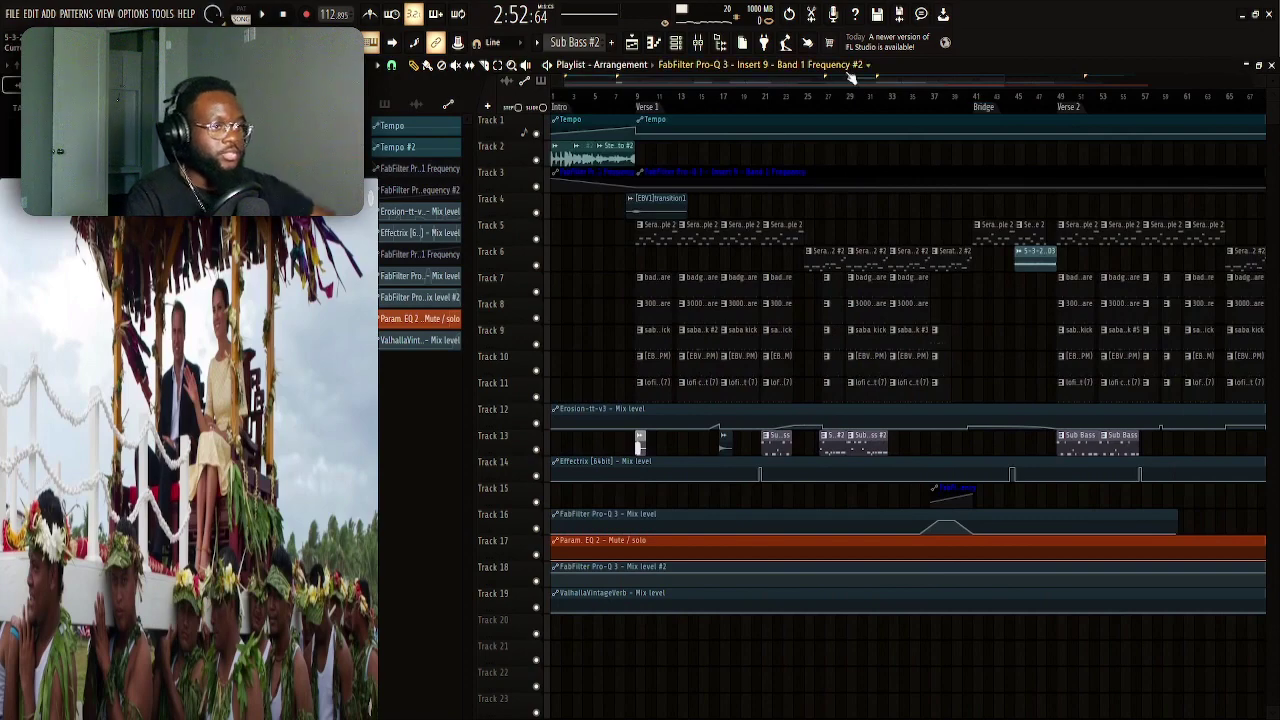